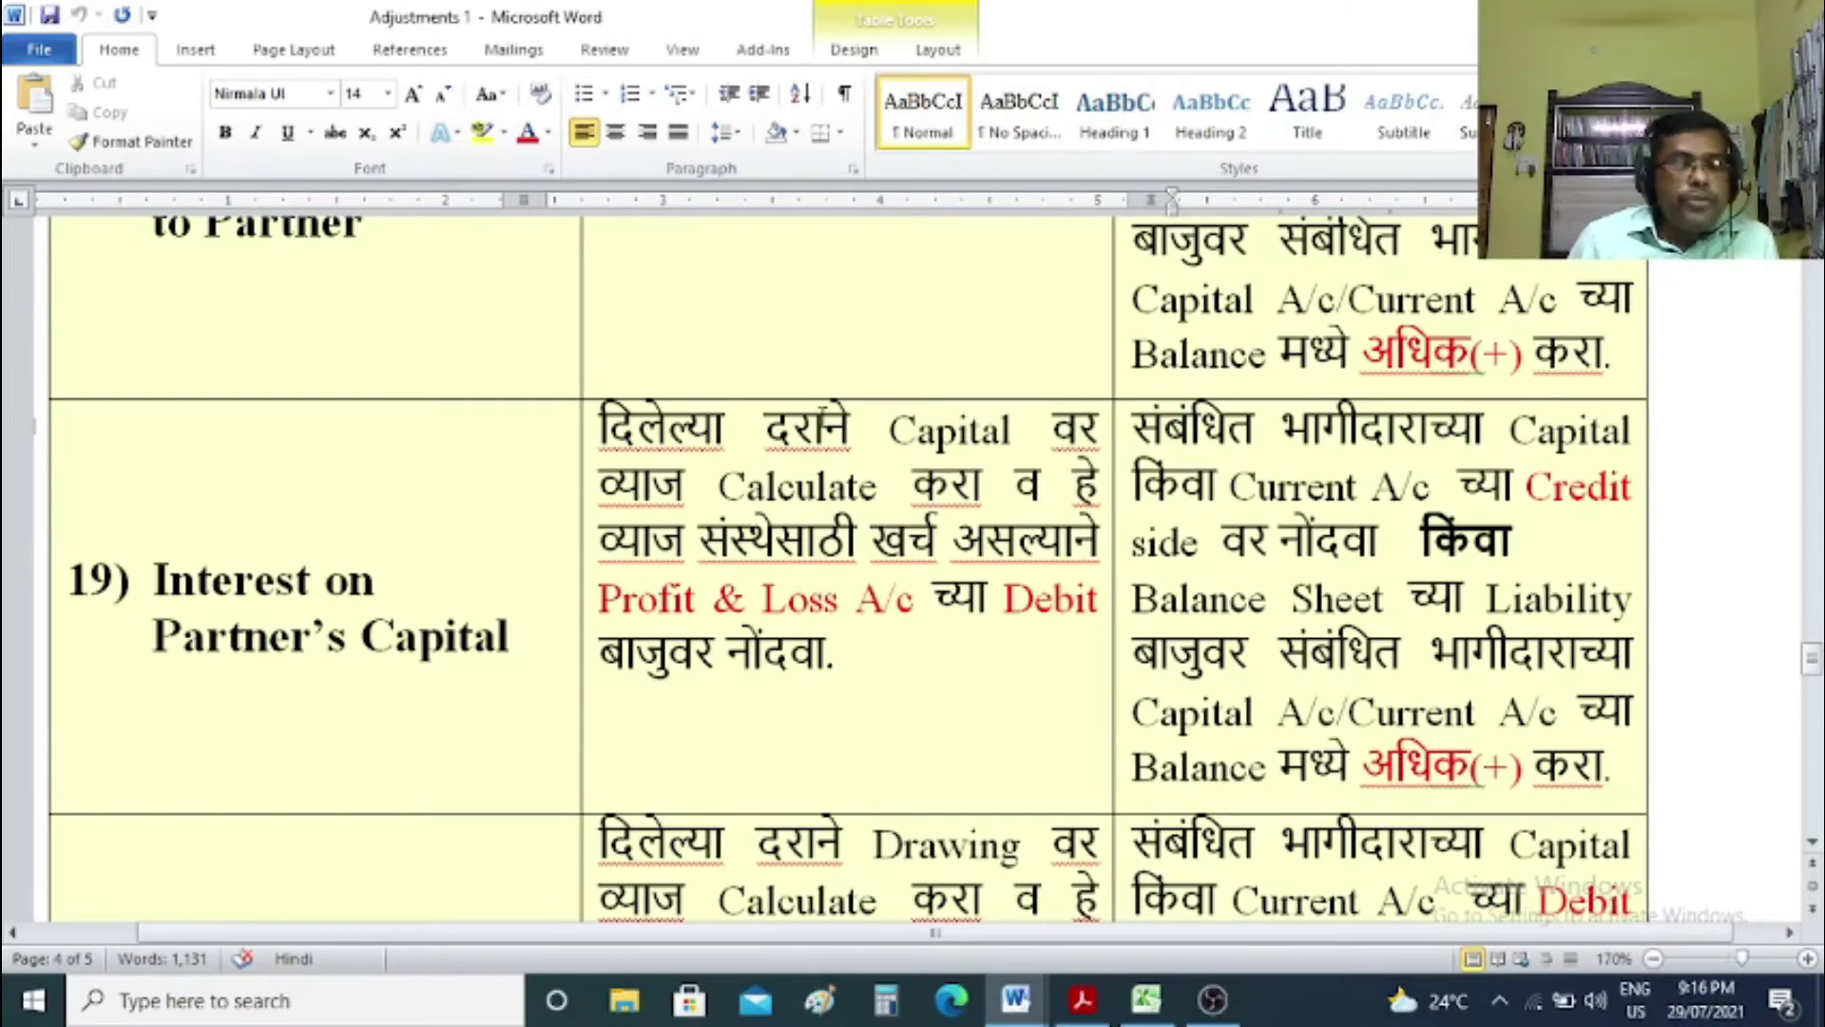
# Switch to the Problem No. 06 Excel workbook and review both partners' Interest on Capital calculations on Sheet1.
pyautogui.moveTo(1149, 1015)
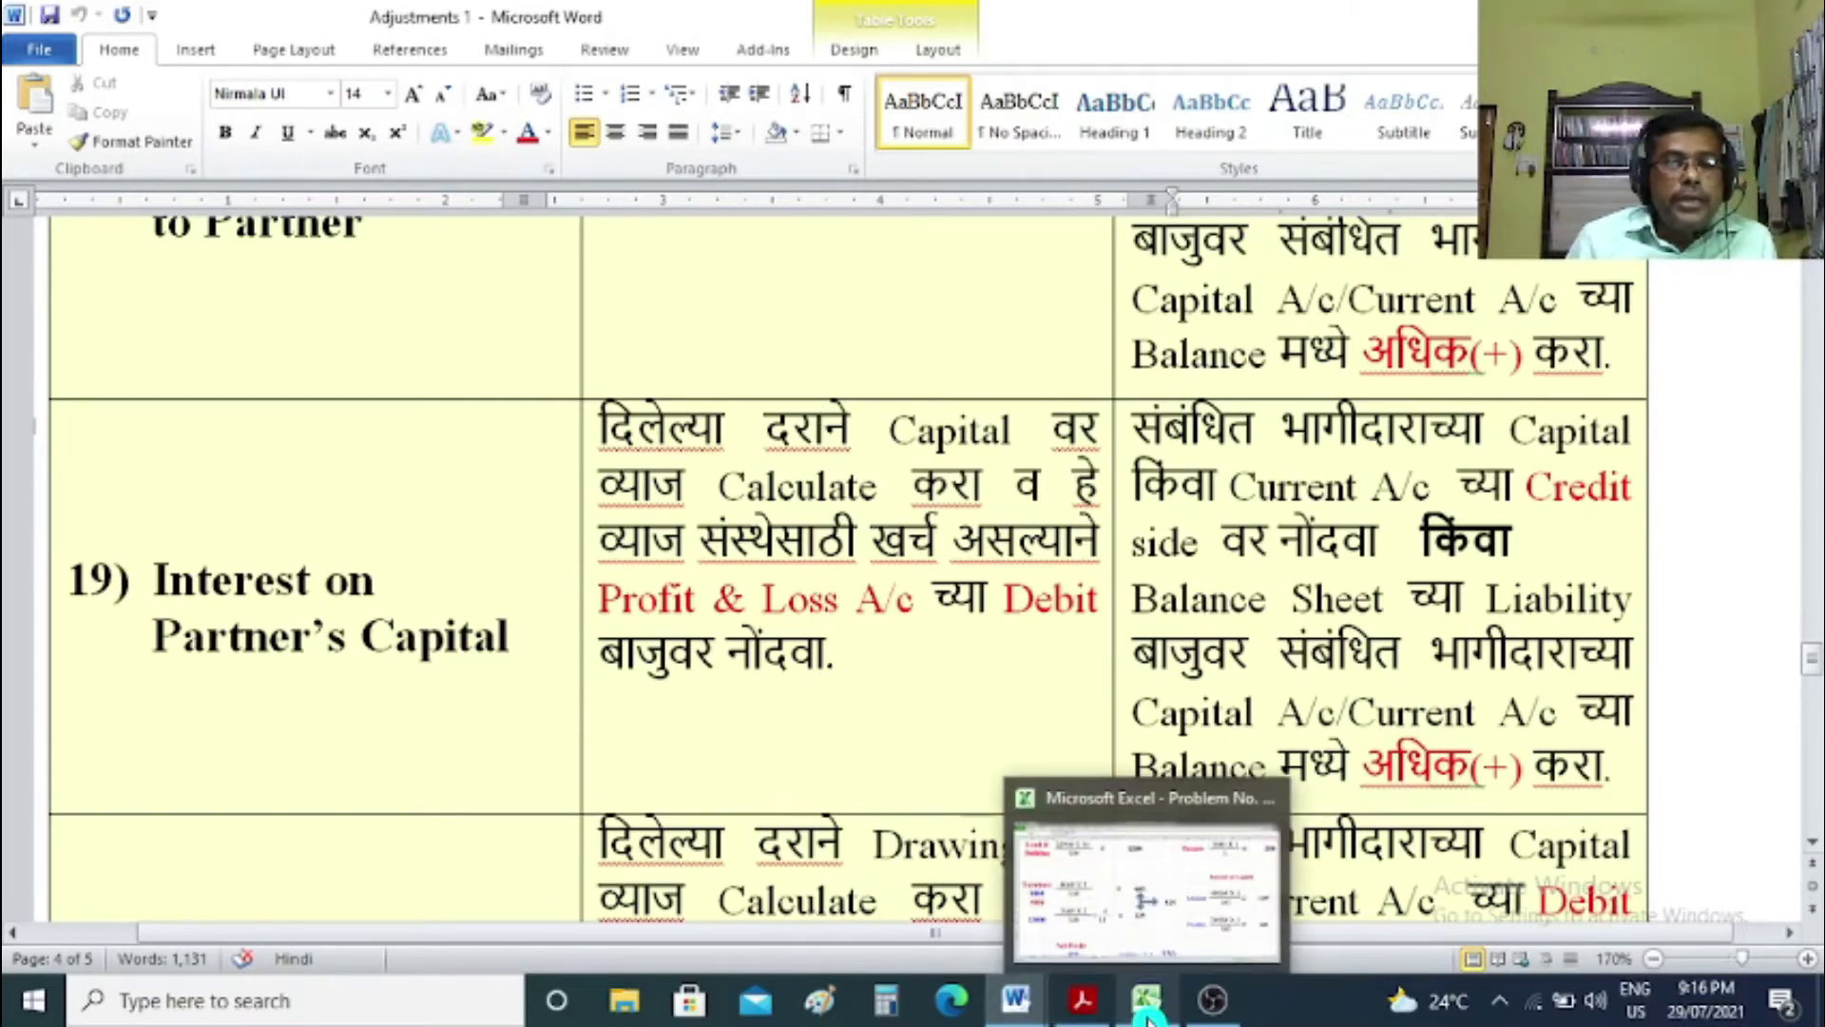
pyautogui.click(1140, 911)
pyautogui.click(1231, 572)
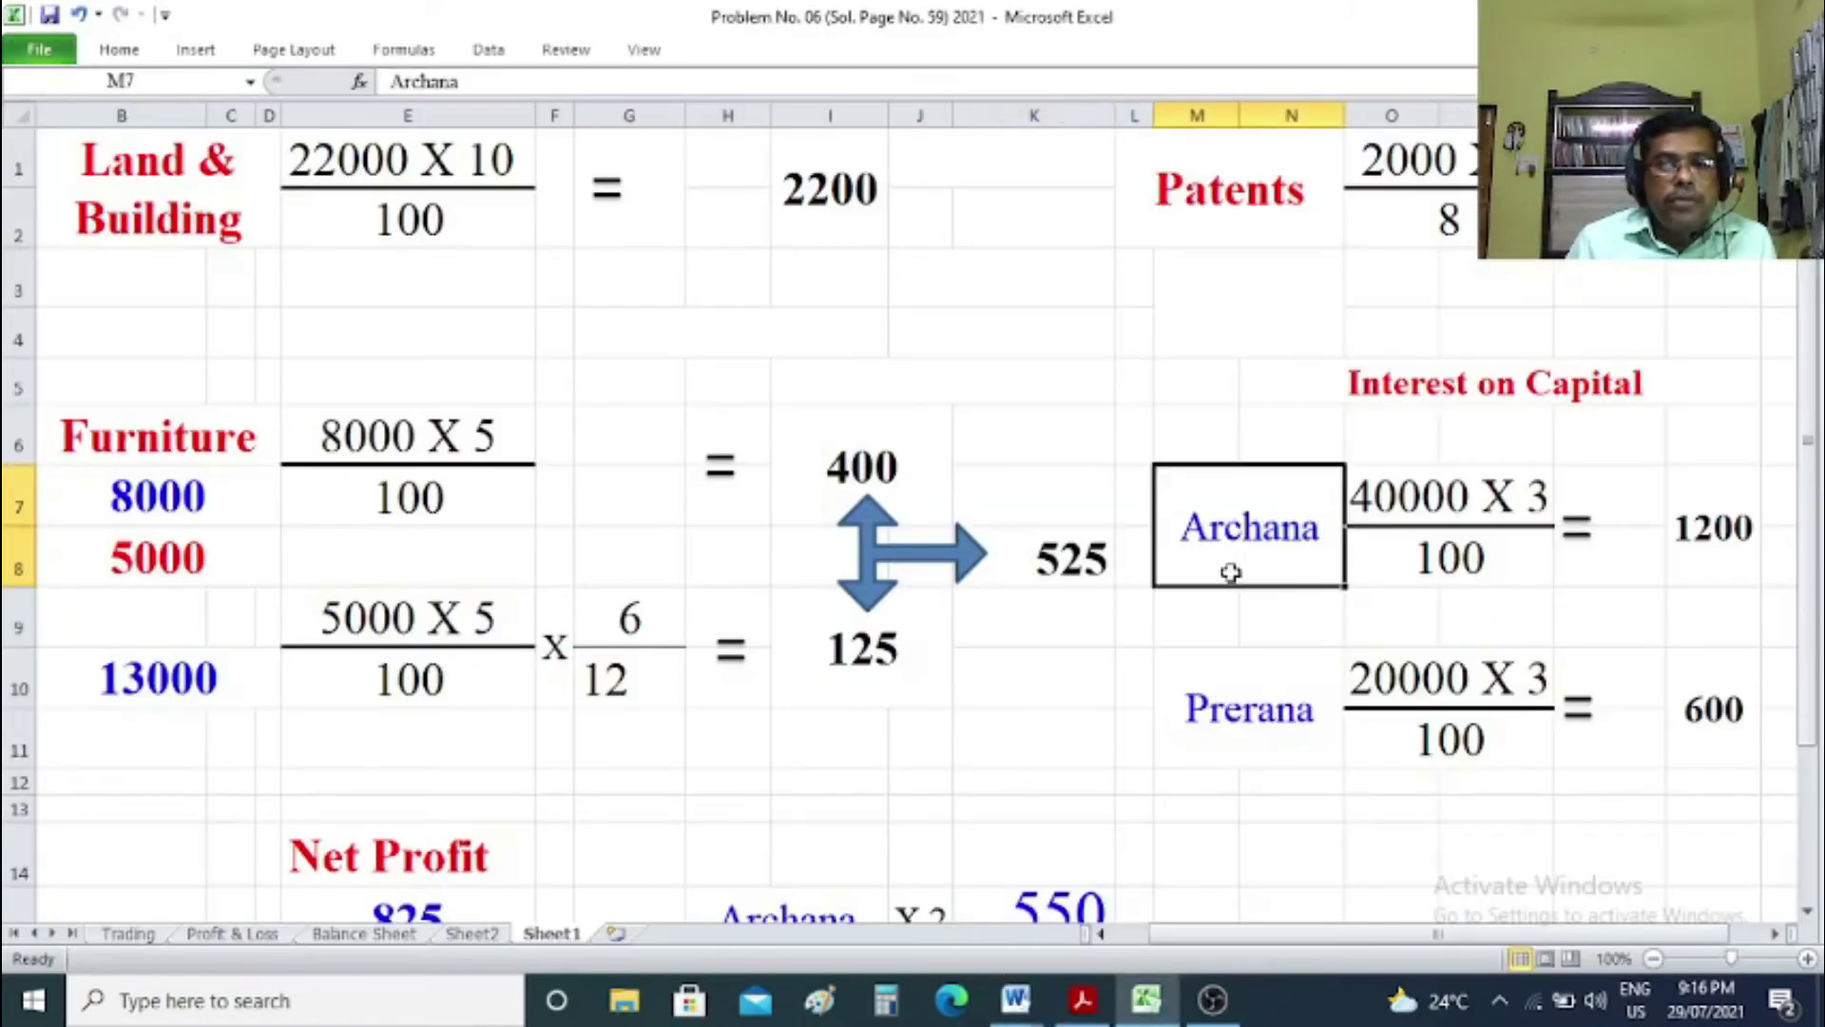
pyautogui.click(1374, 510)
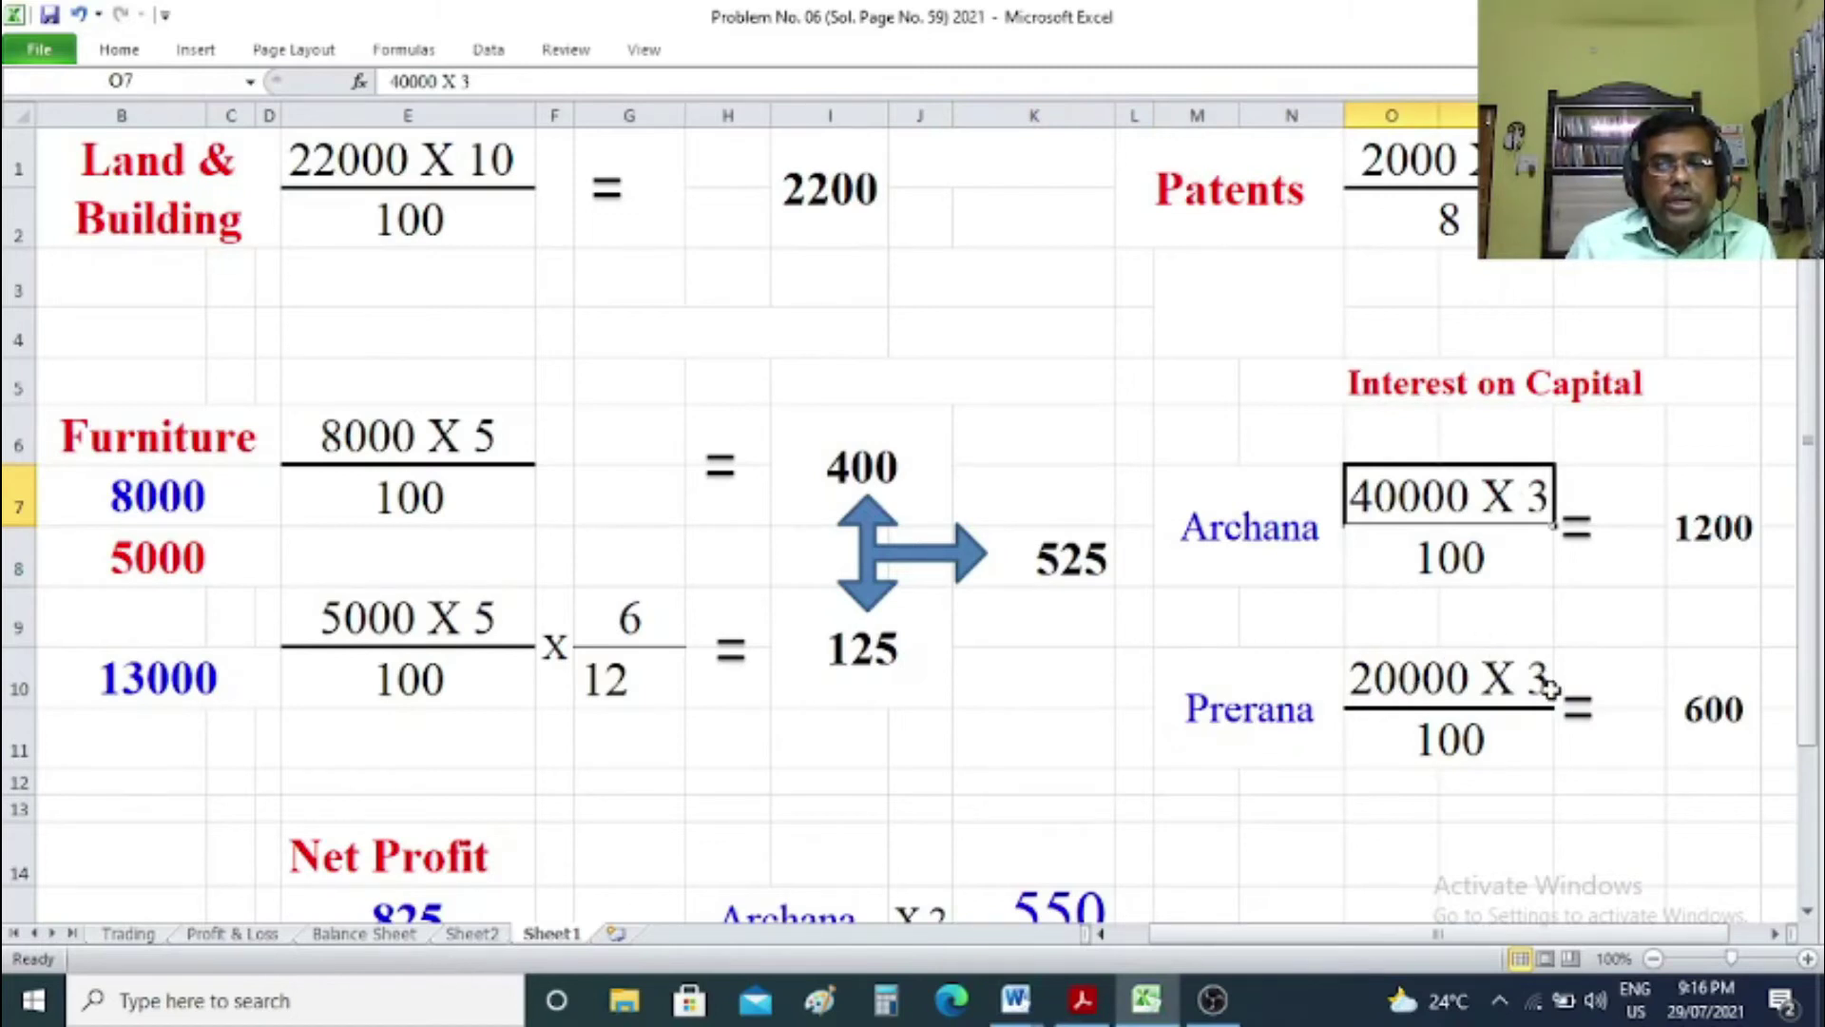
pyautogui.click(1679, 578)
pyautogui.click(1692, 742)
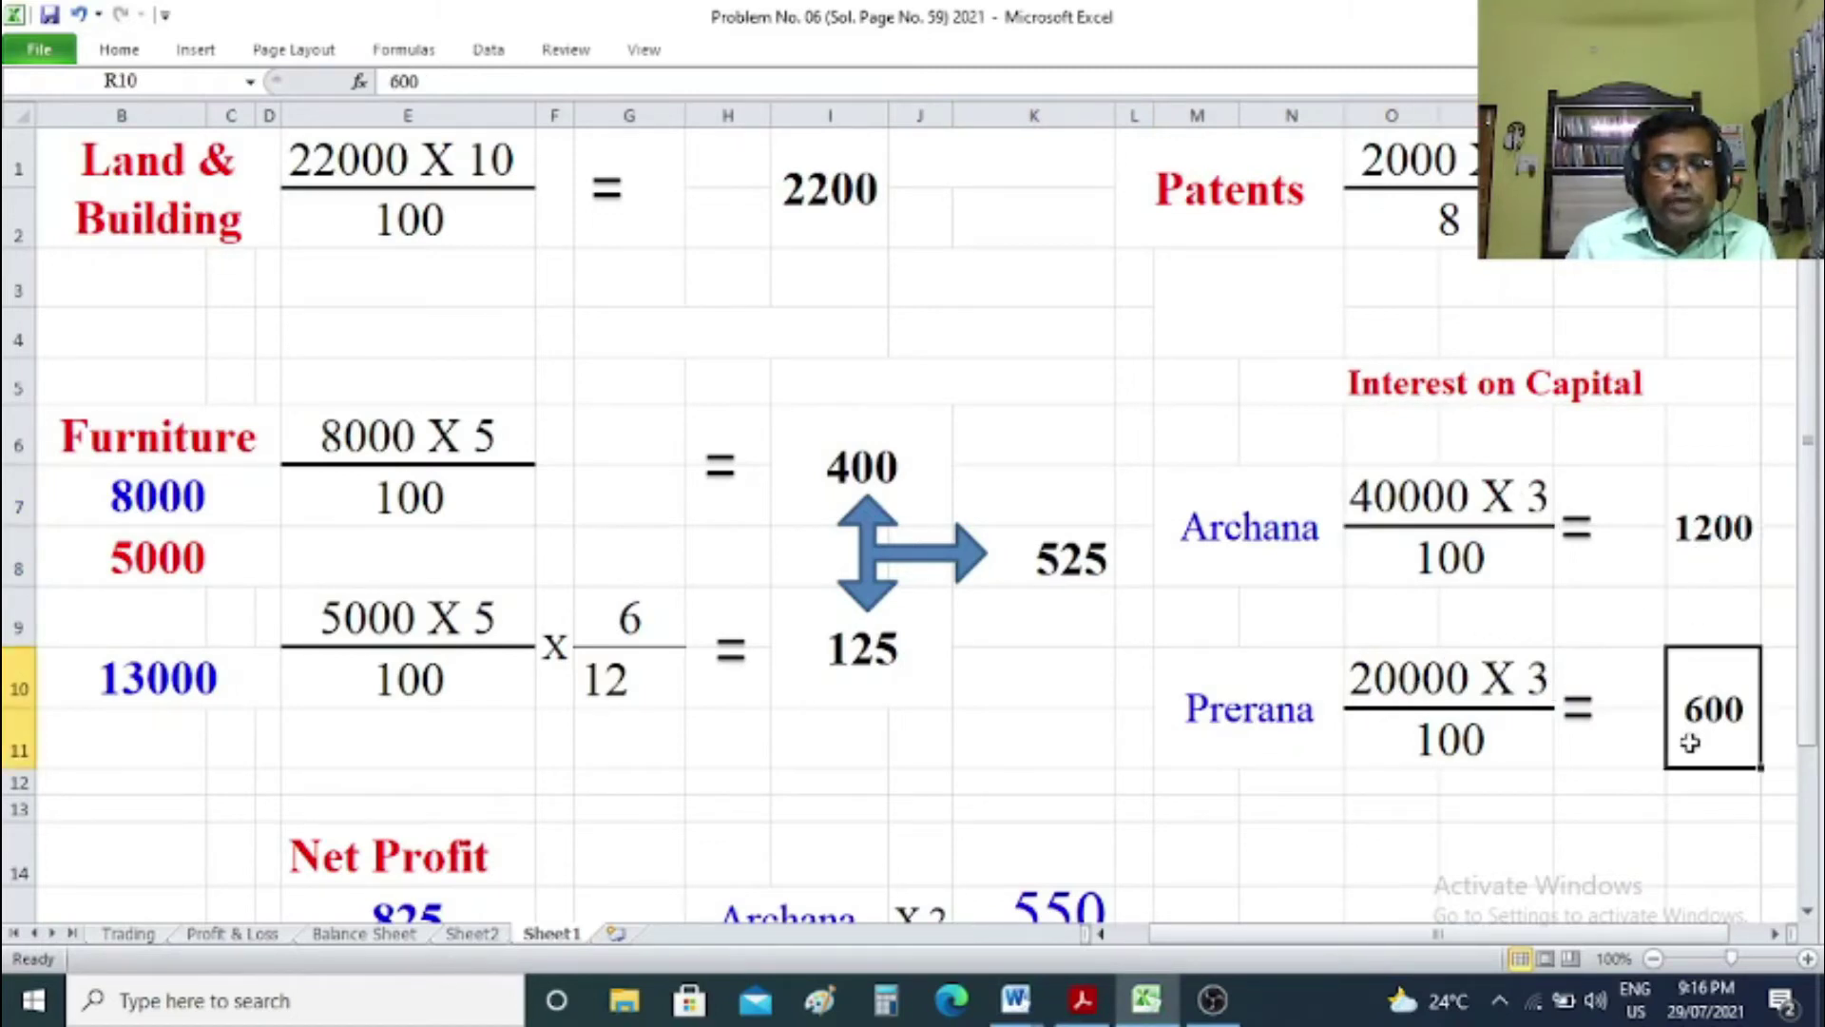
# Return to the Adjustments 1 Word document and highlight Capital, Credit and किंवा in the Interest on Partner's Capital row.
pyautogui.moveTo(1015, 998)
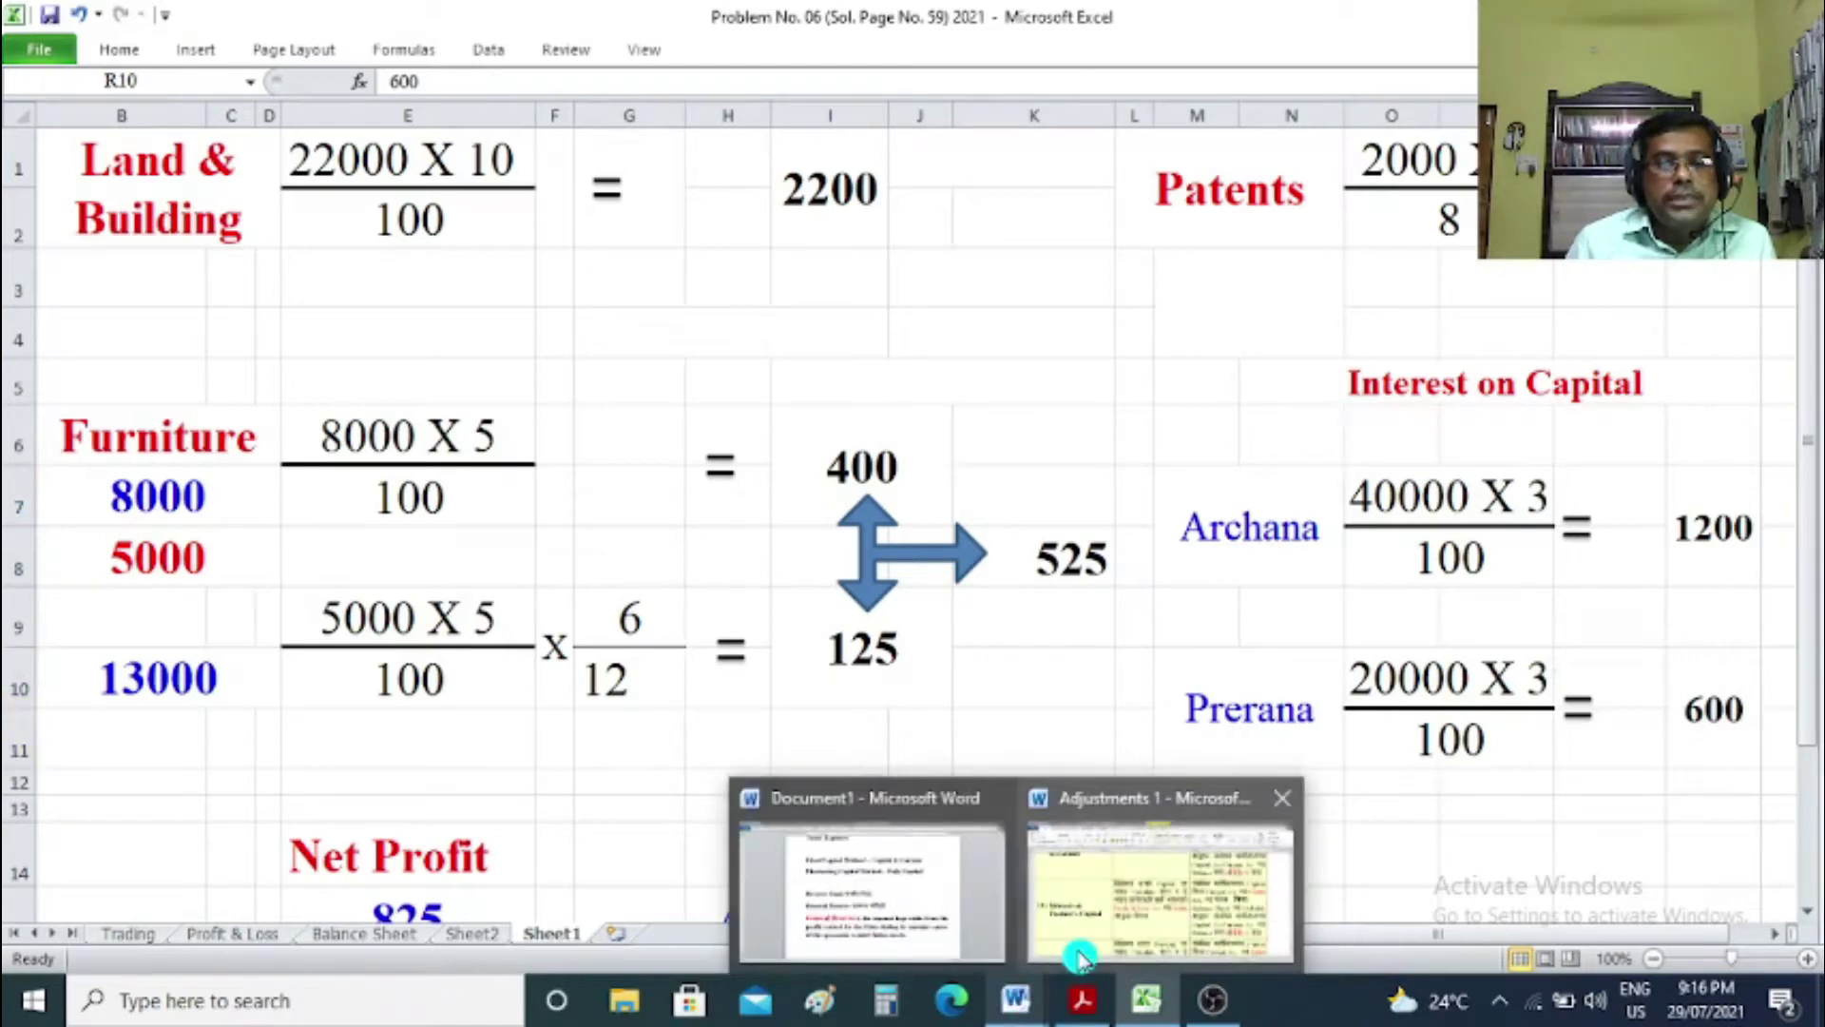
pyautogui.click(1080, 957)
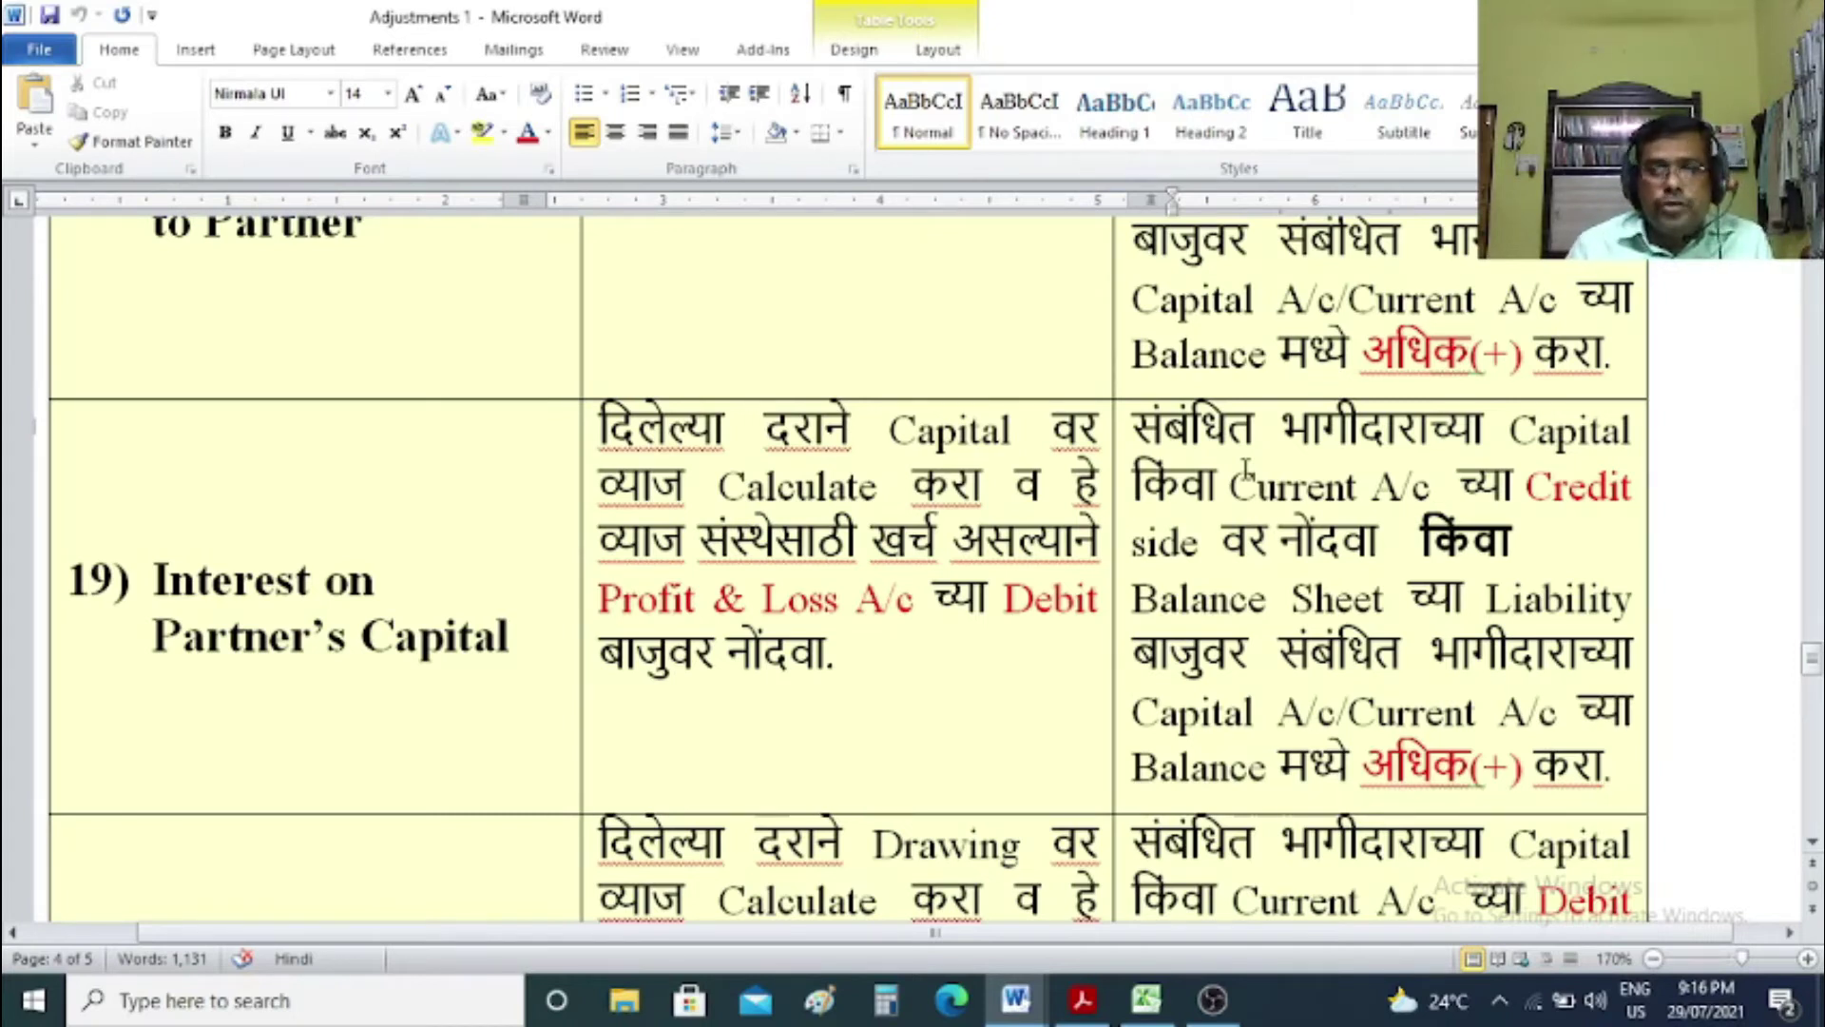
pyautogui.moveTo(1511, 430); pyautogui.dragTo(1611, 431)
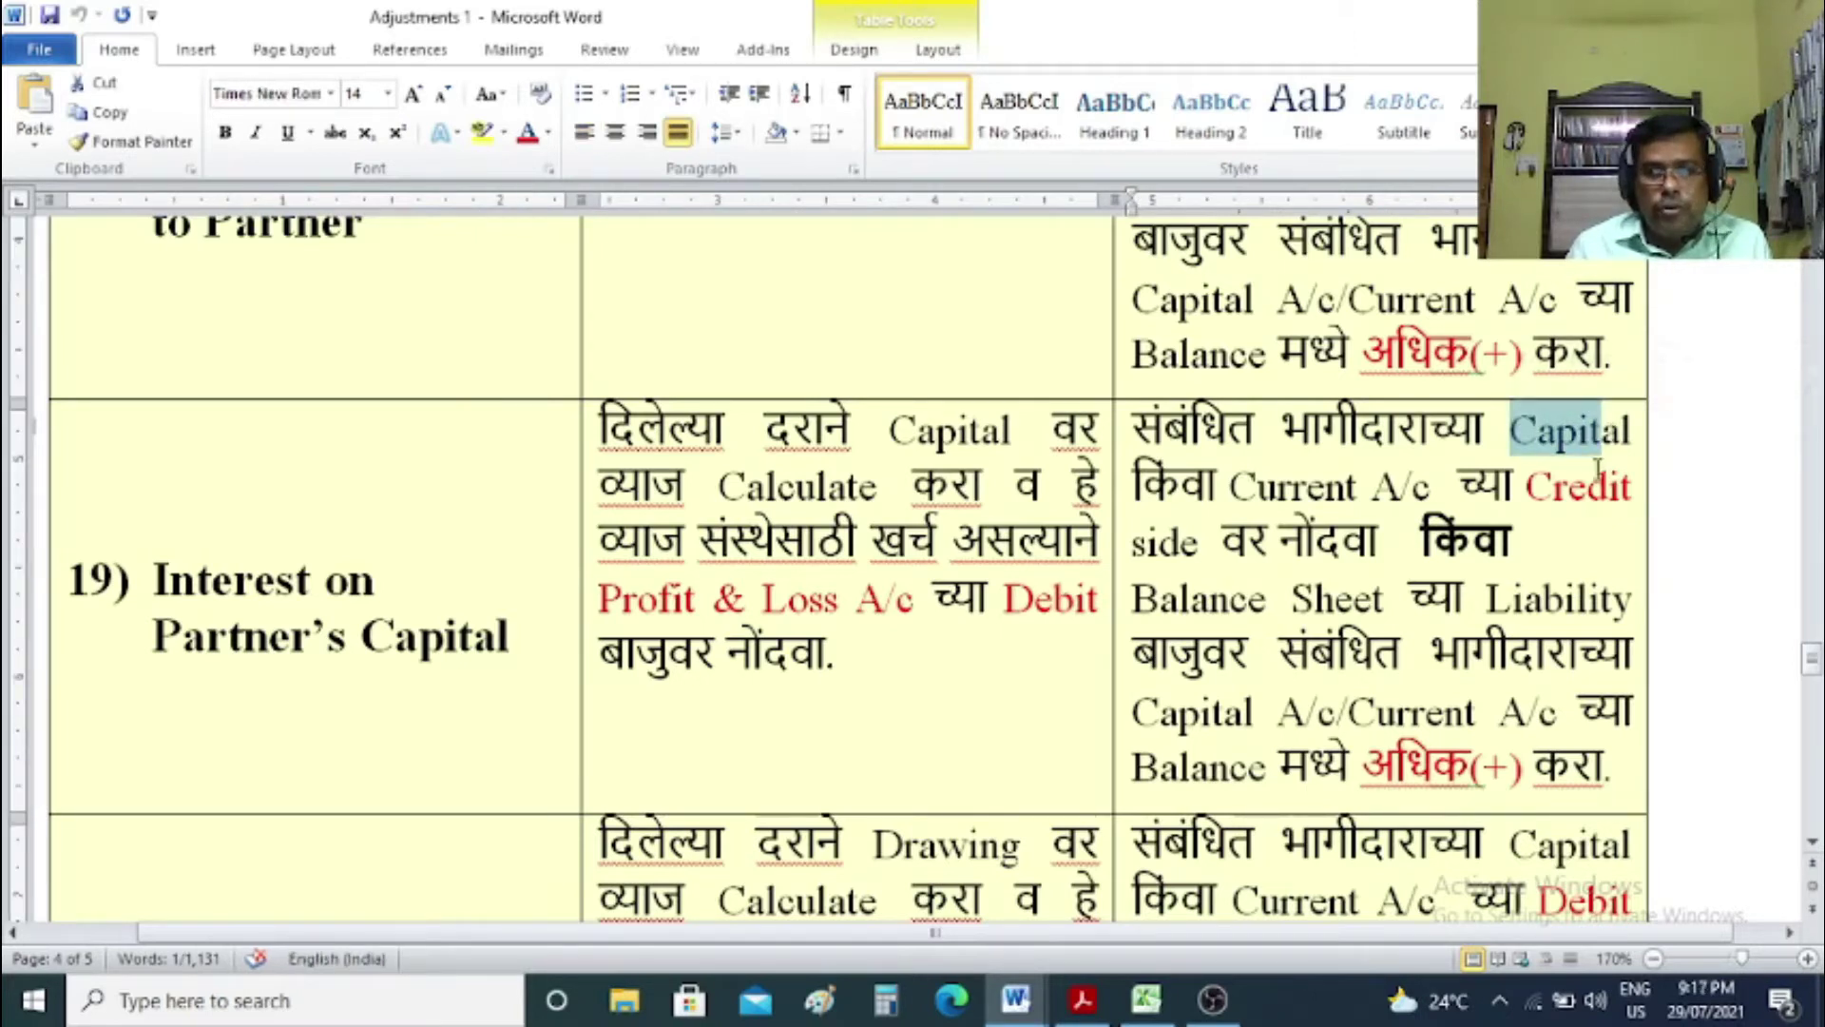
pyautogui.click(1527, 486)
pyautogui.moveTo(1527, 486); pyautogui.dragTo(1631, 487)
pyautogui.moveTo(1416, 542); pyautogui.dragTo(1513, 542)
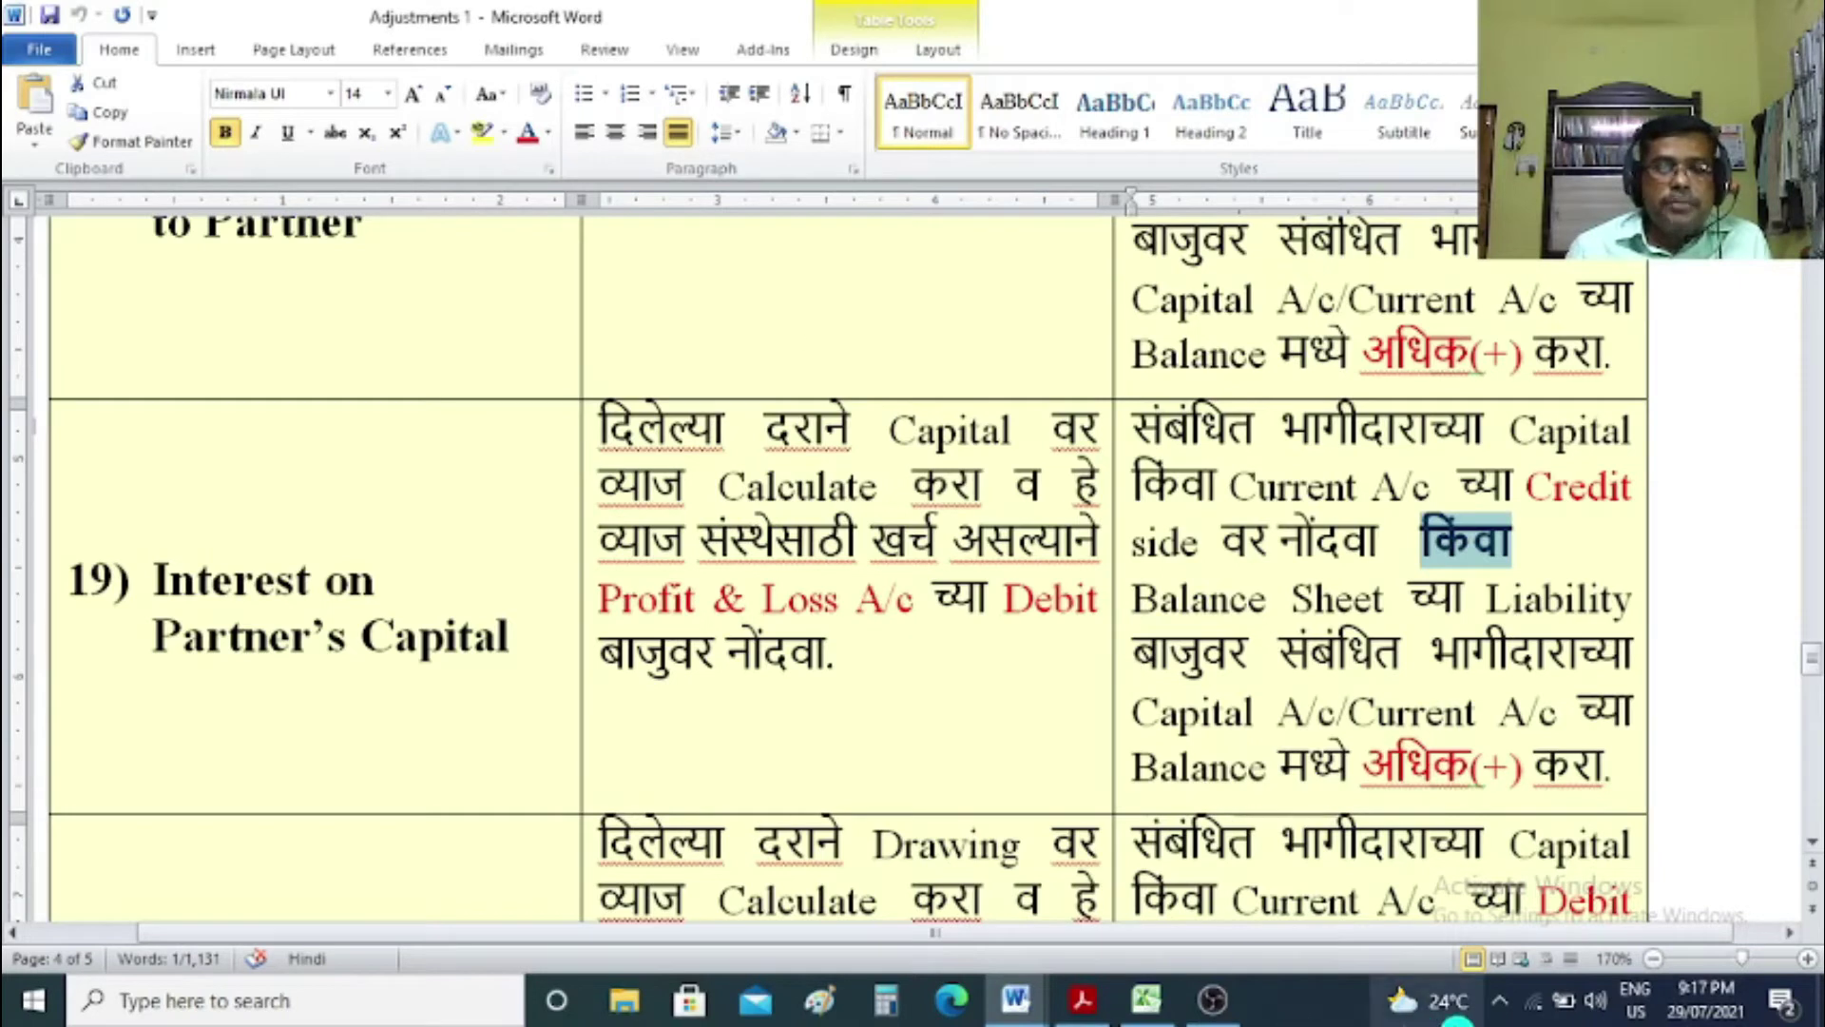
# On the Trading sheet of the Excel workbook, enter To Opening Stock in A4 with the amount 8560 in C4.
pyautogui.click(1082, 1000)
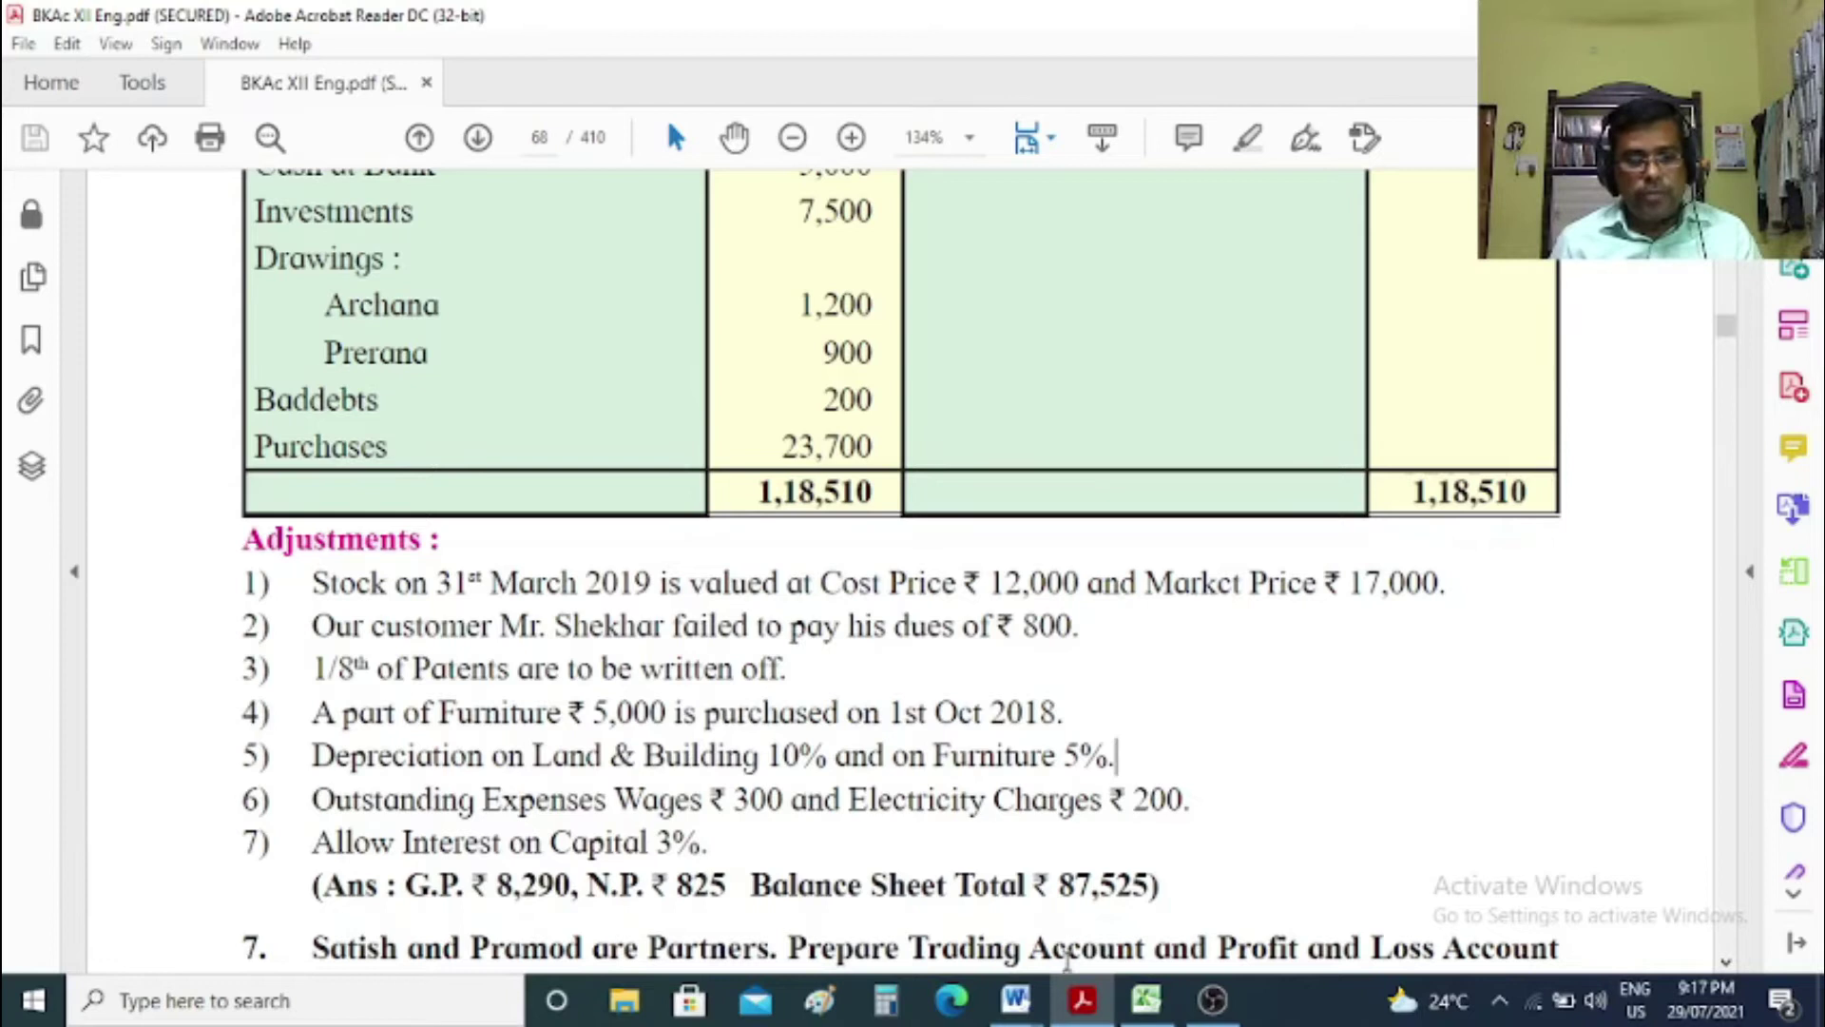
pyautogui.moveTo(1152, 1009)
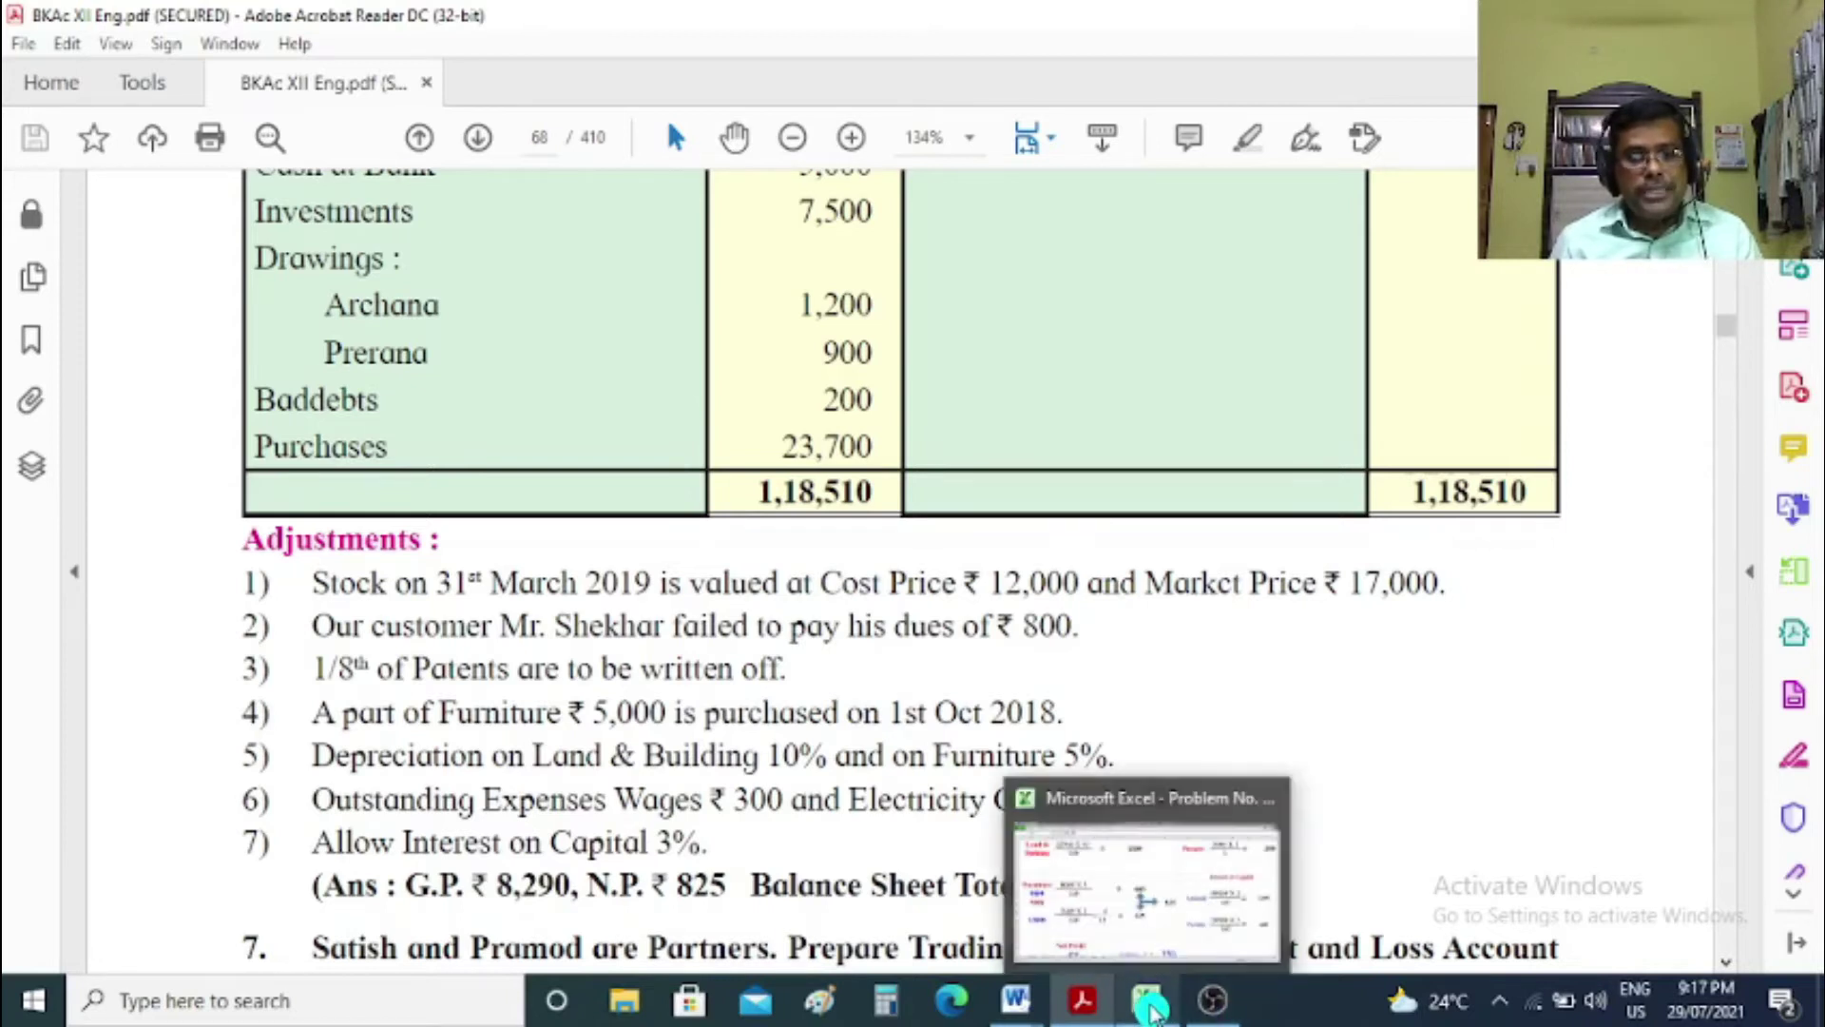
pyautogui.click(1126, 927)
pyautogui.click(143, 935)
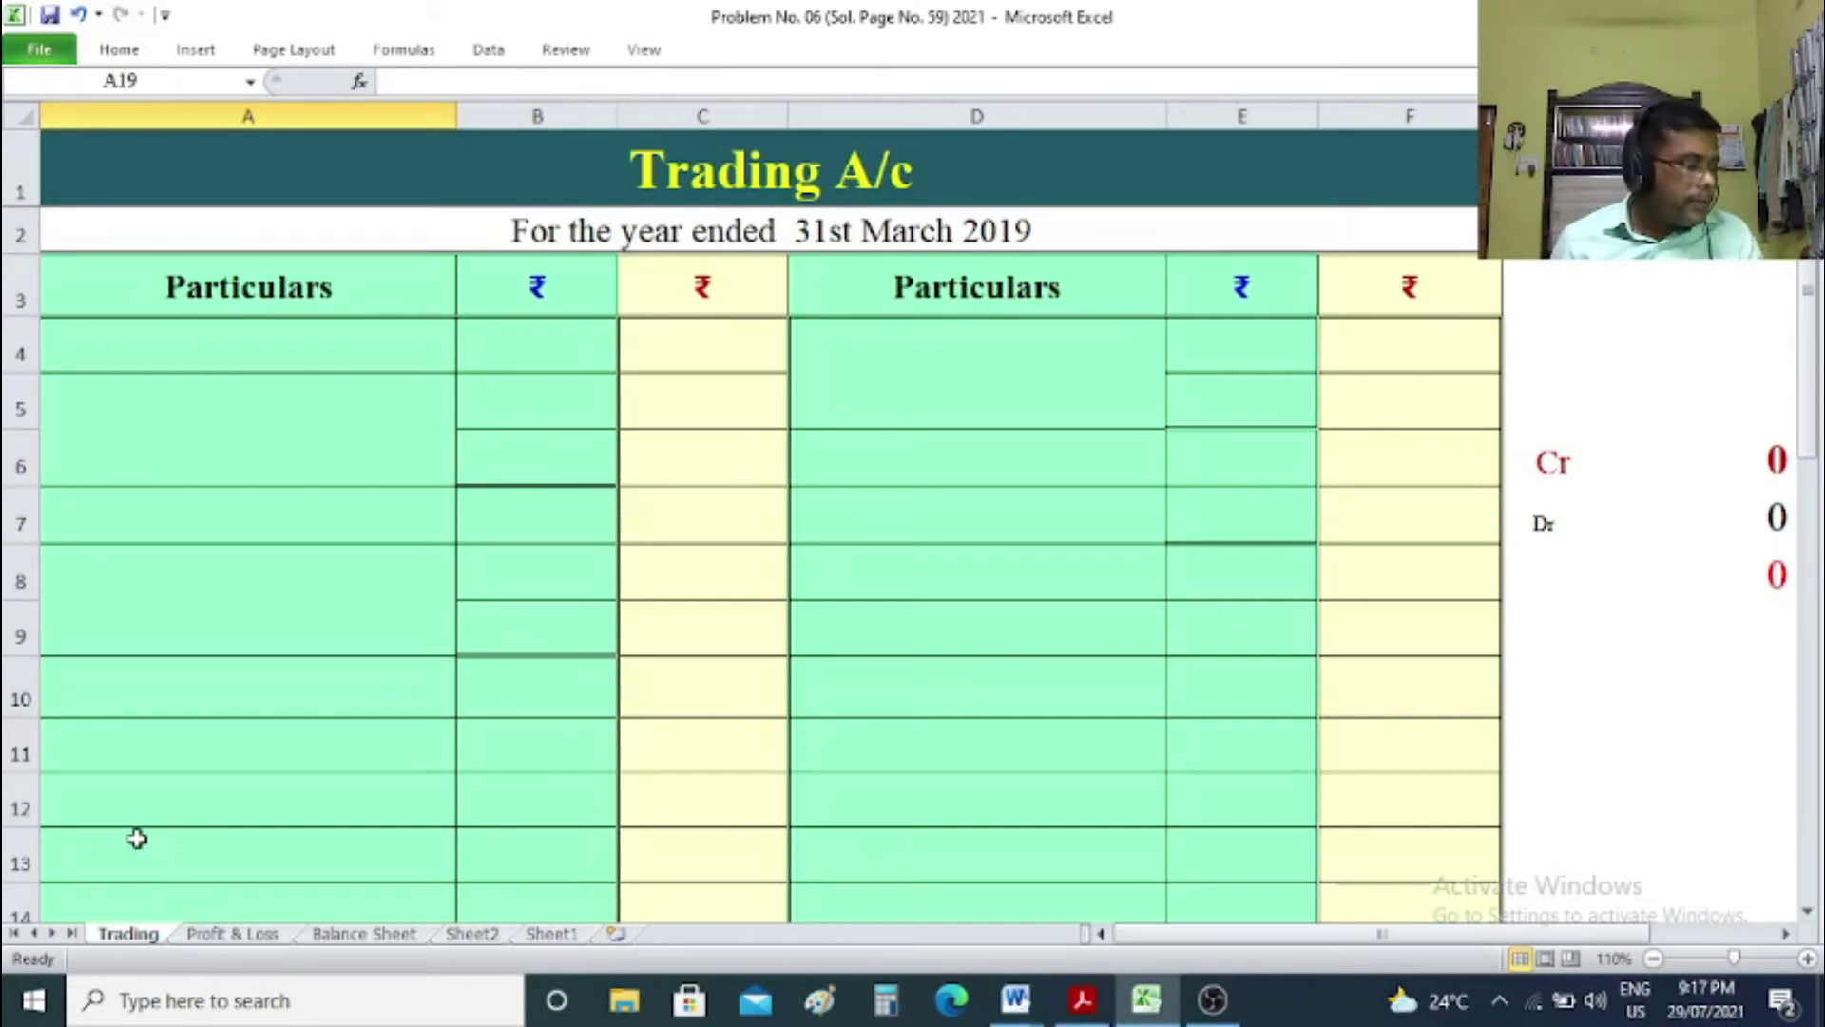
pyautogui.click(188, 339)
pyautogui.click(468, 359)
pyautogui.click(401, 389)
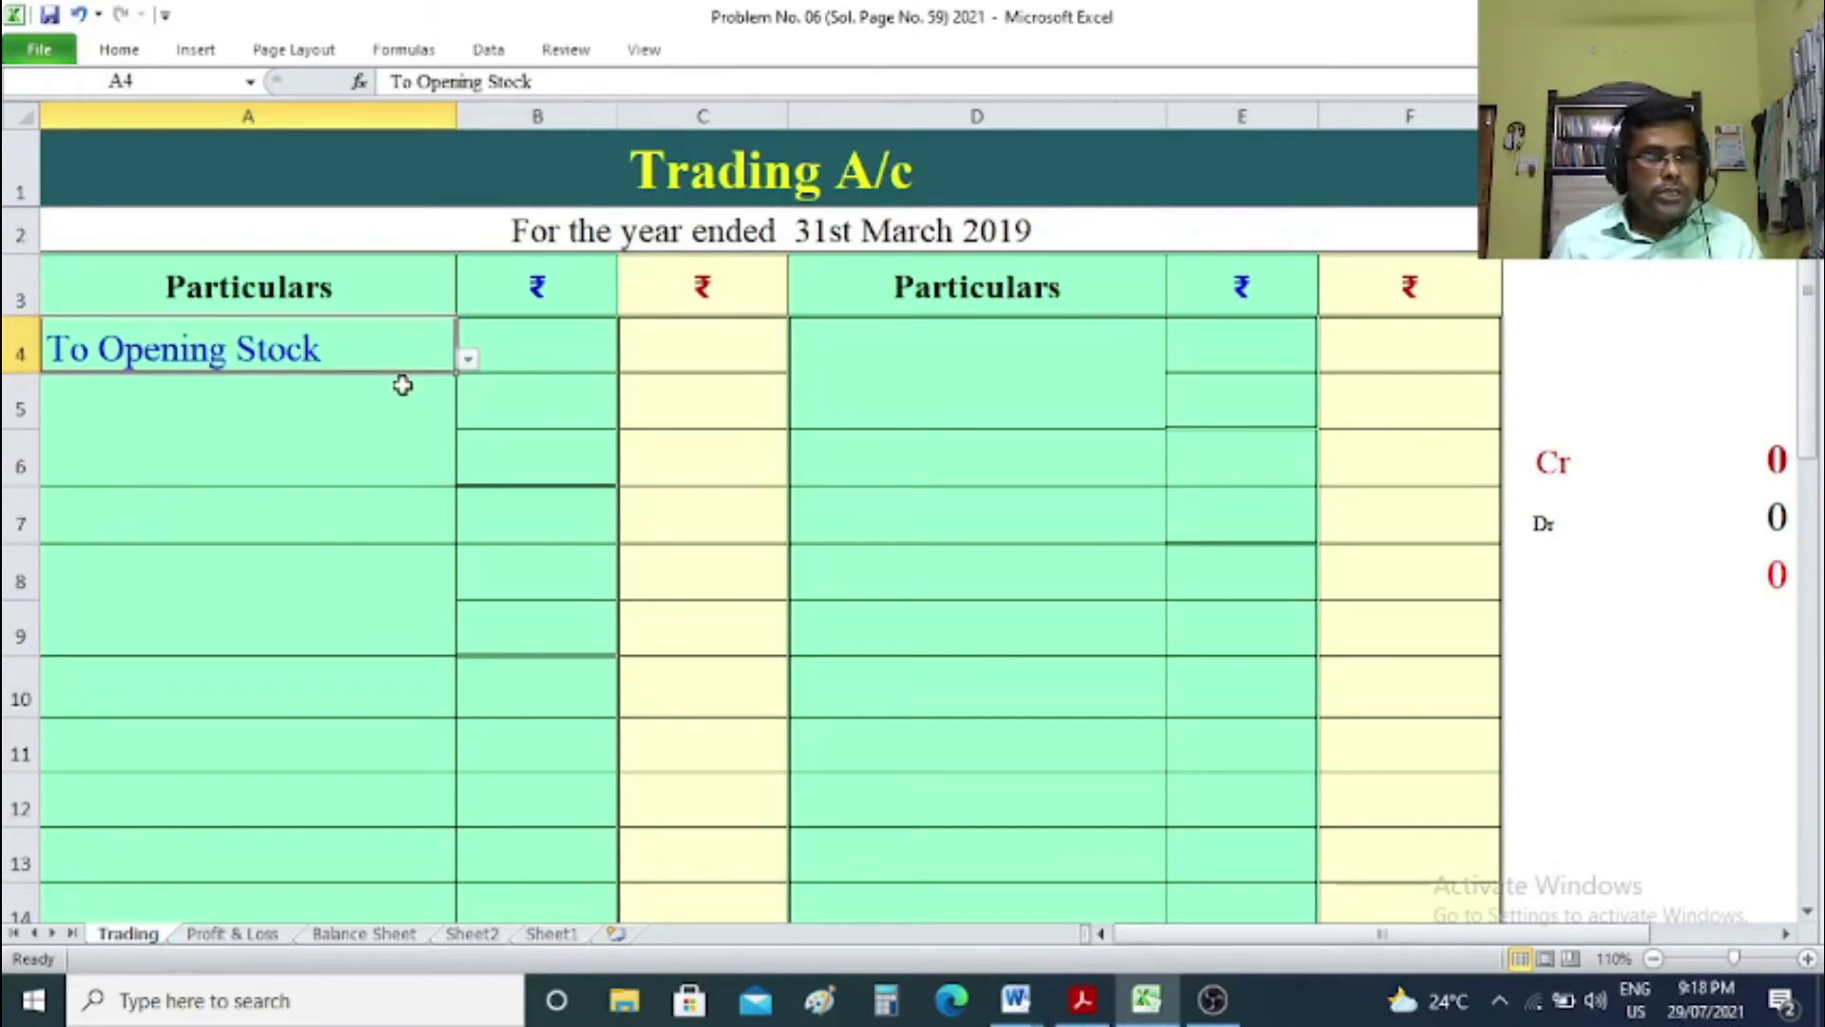
pyautogui.click(636, 351)
pyautogui.write('8560')
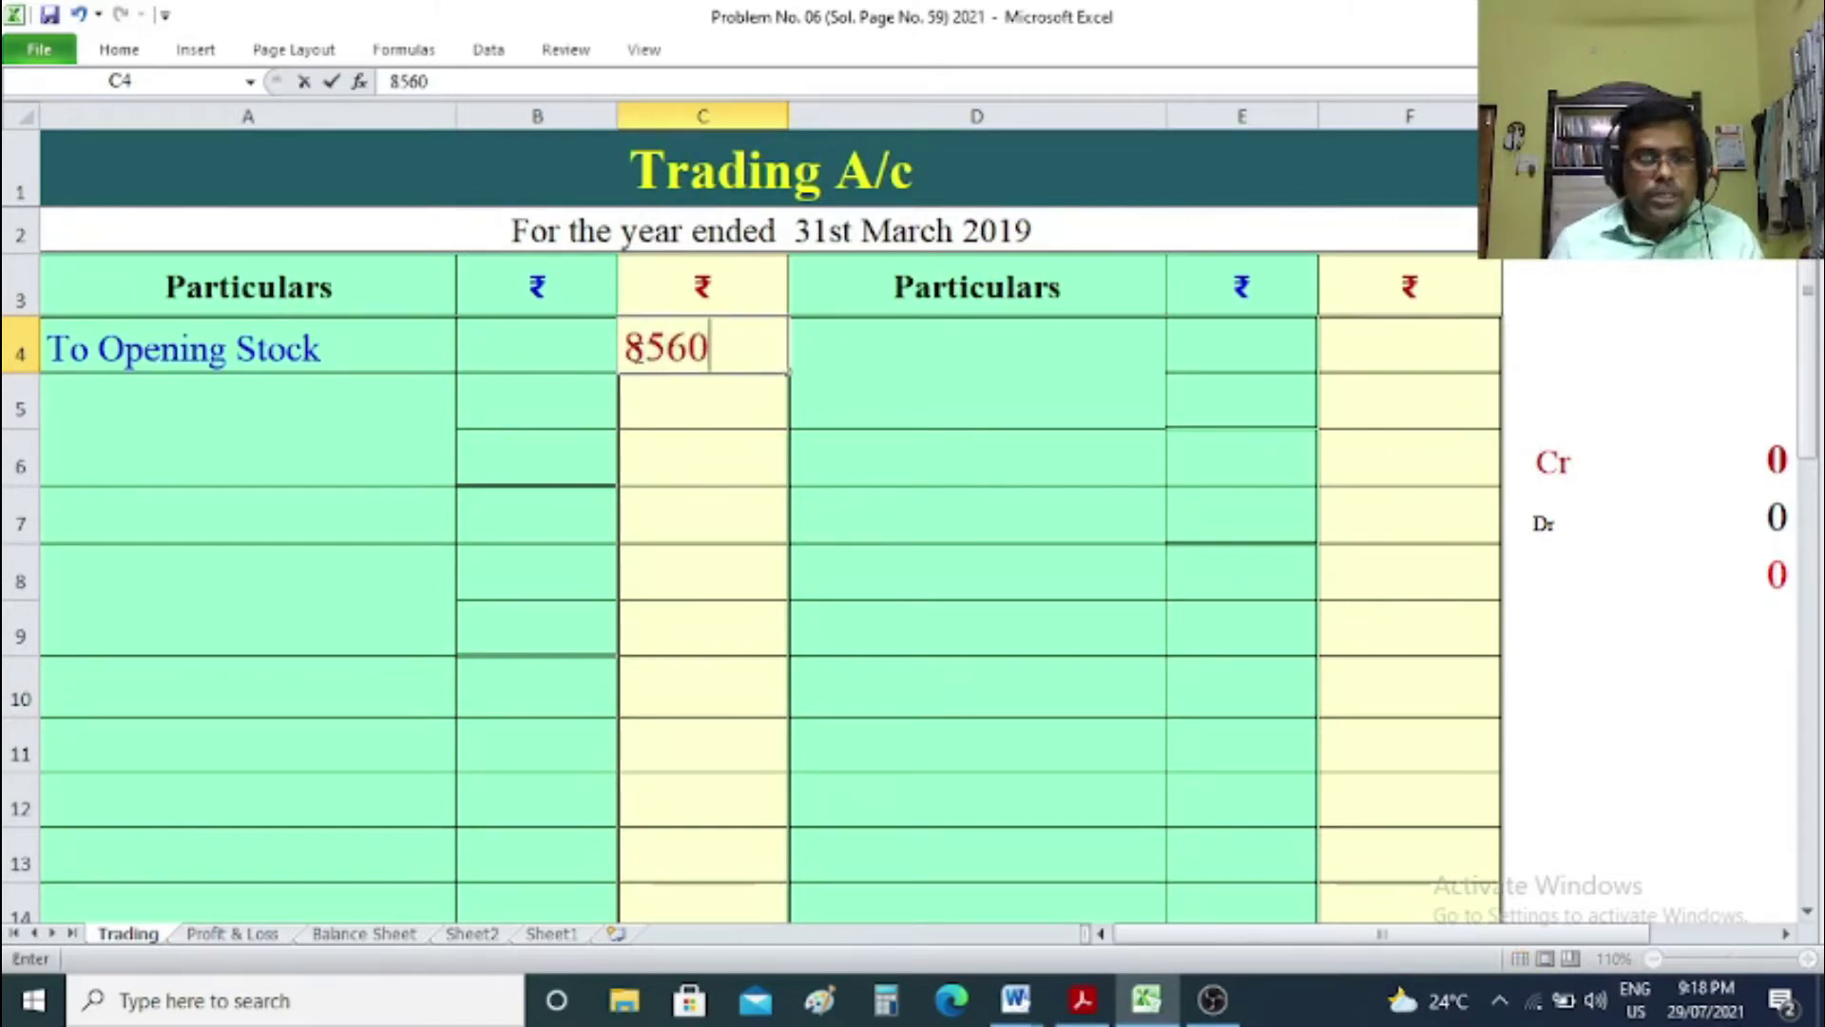
pyautogui.click(1679, 711)
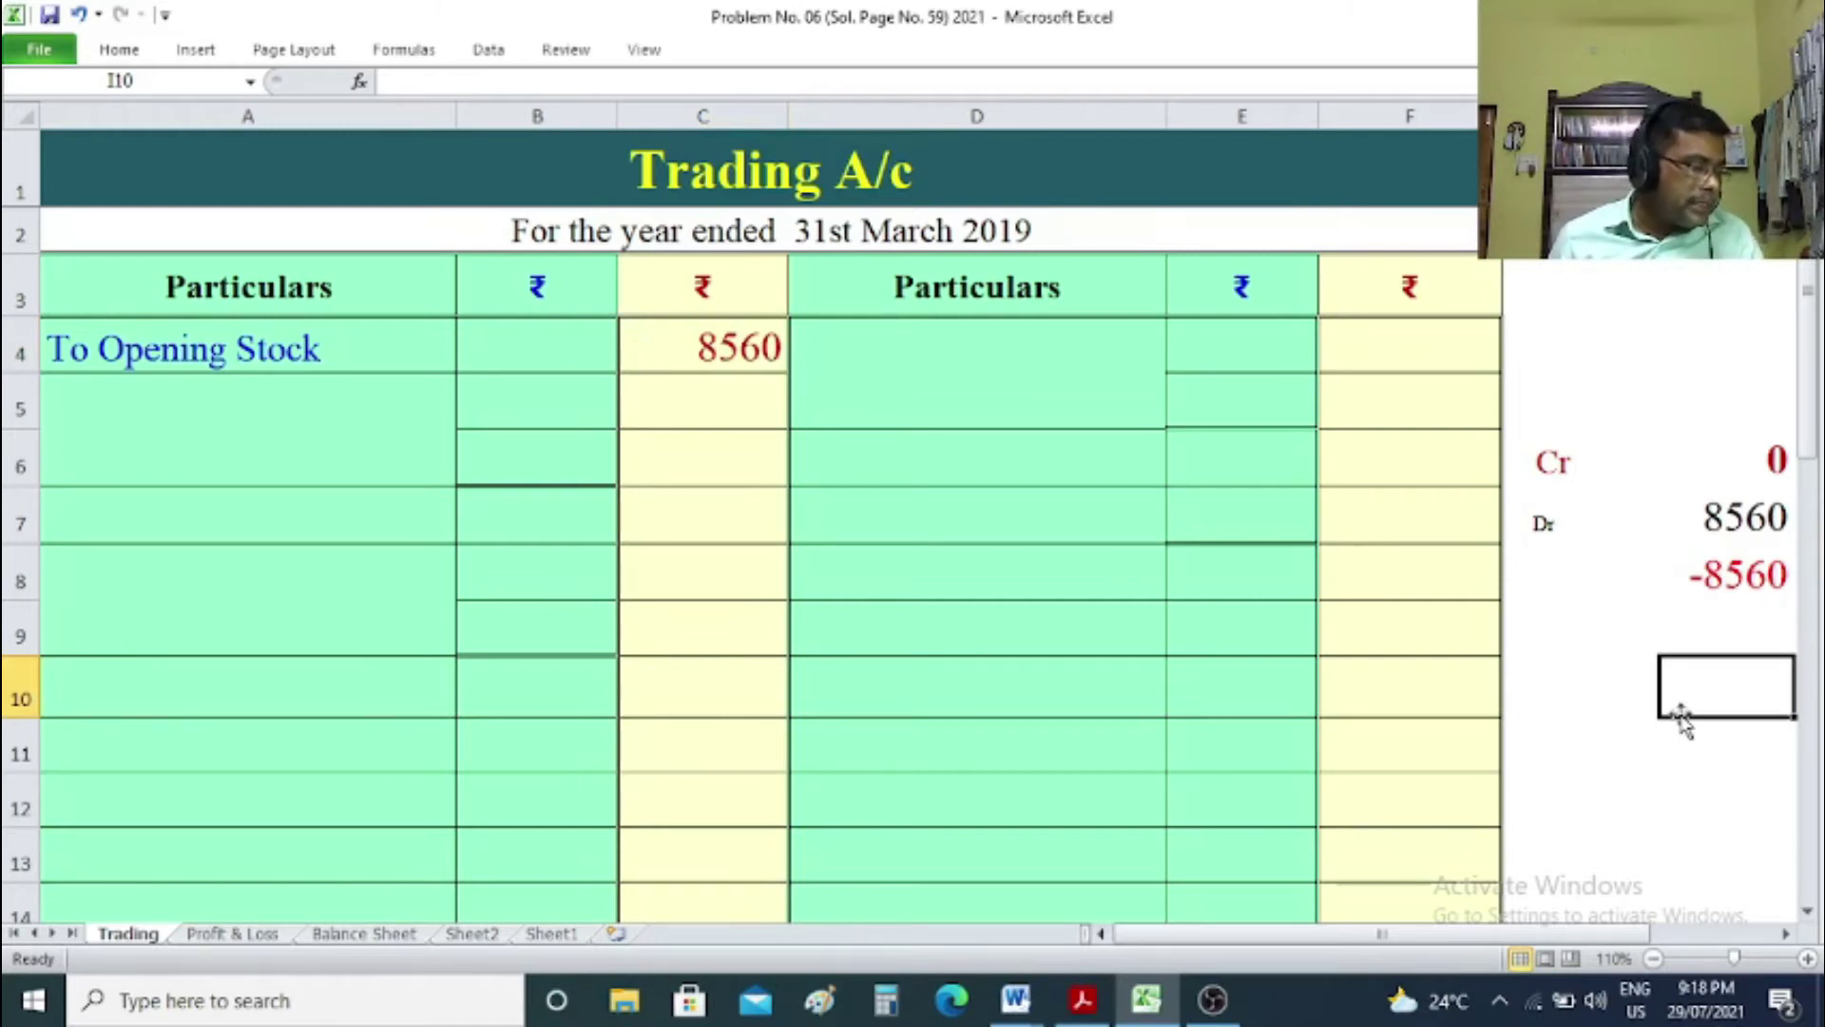
# On the Balance Sheet, enter Patents as the first asset in D4 with the inner-column amount 2000 in E4.
pyautogui.click(366, 936)
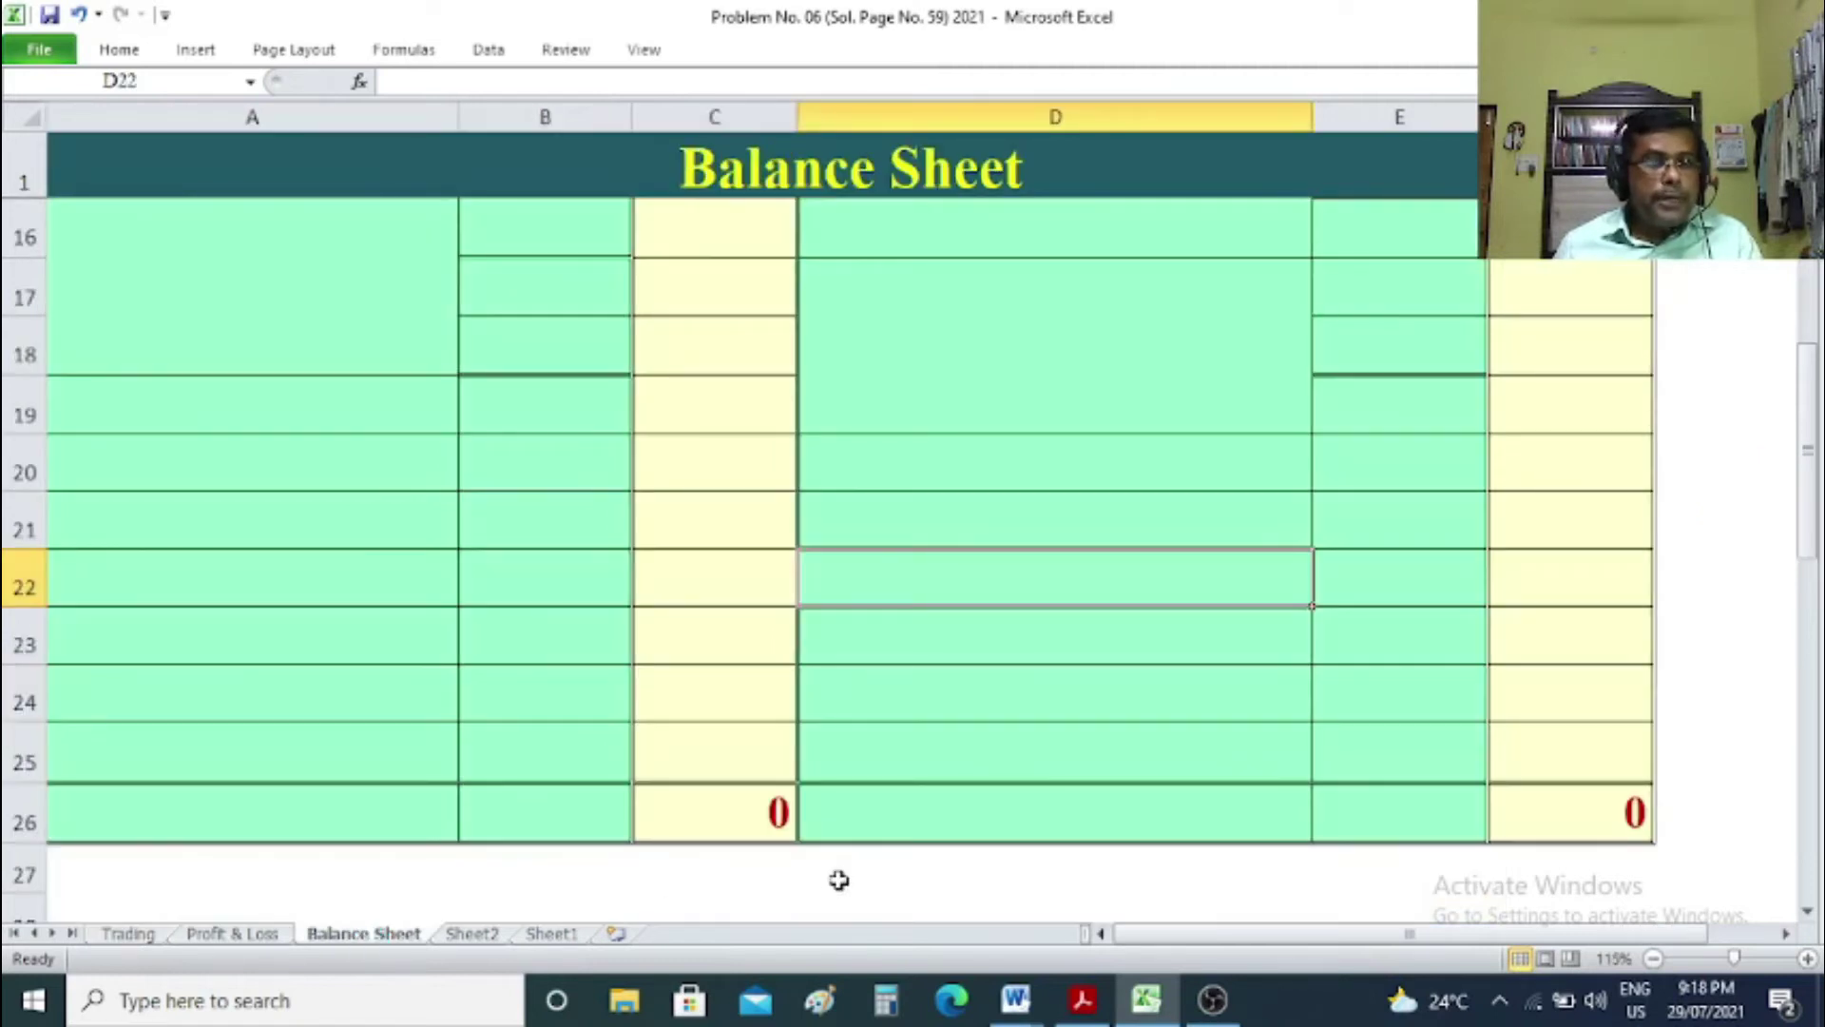
pyautogui.scroll(5, 838, 880)
pyautogui.click(883, 345)
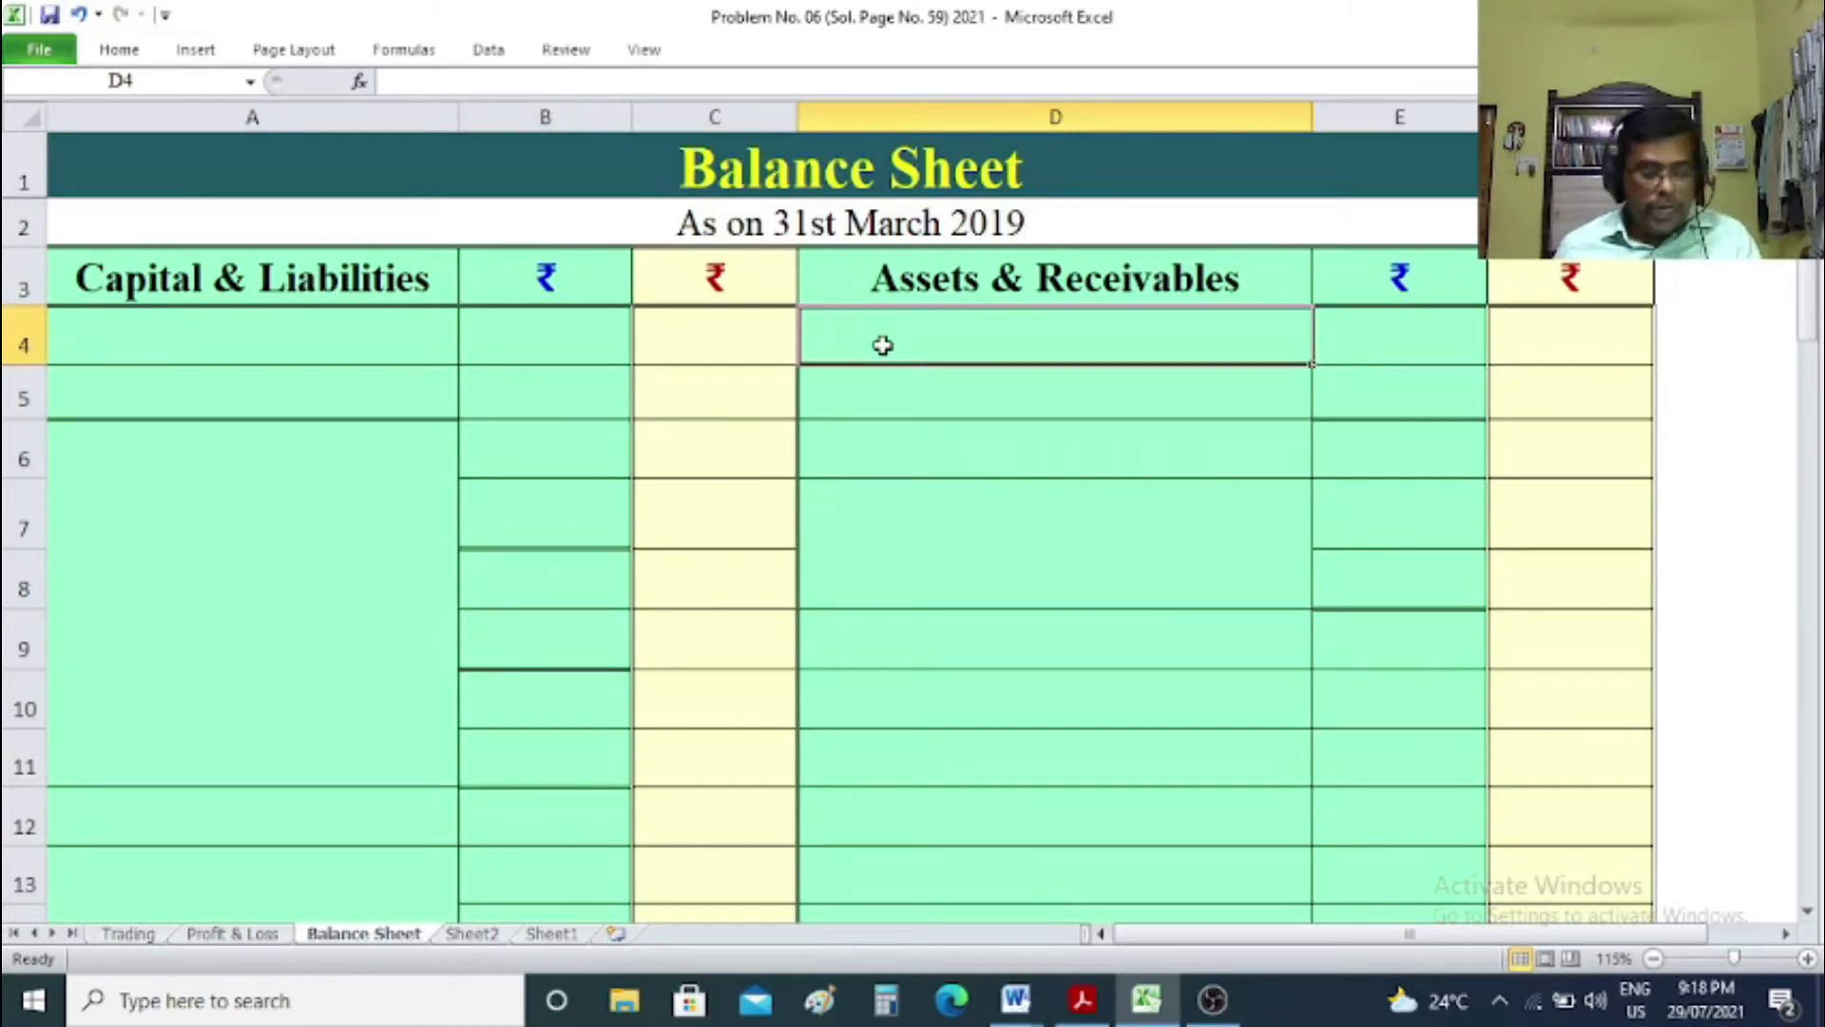
pyautogui.write('Pa')
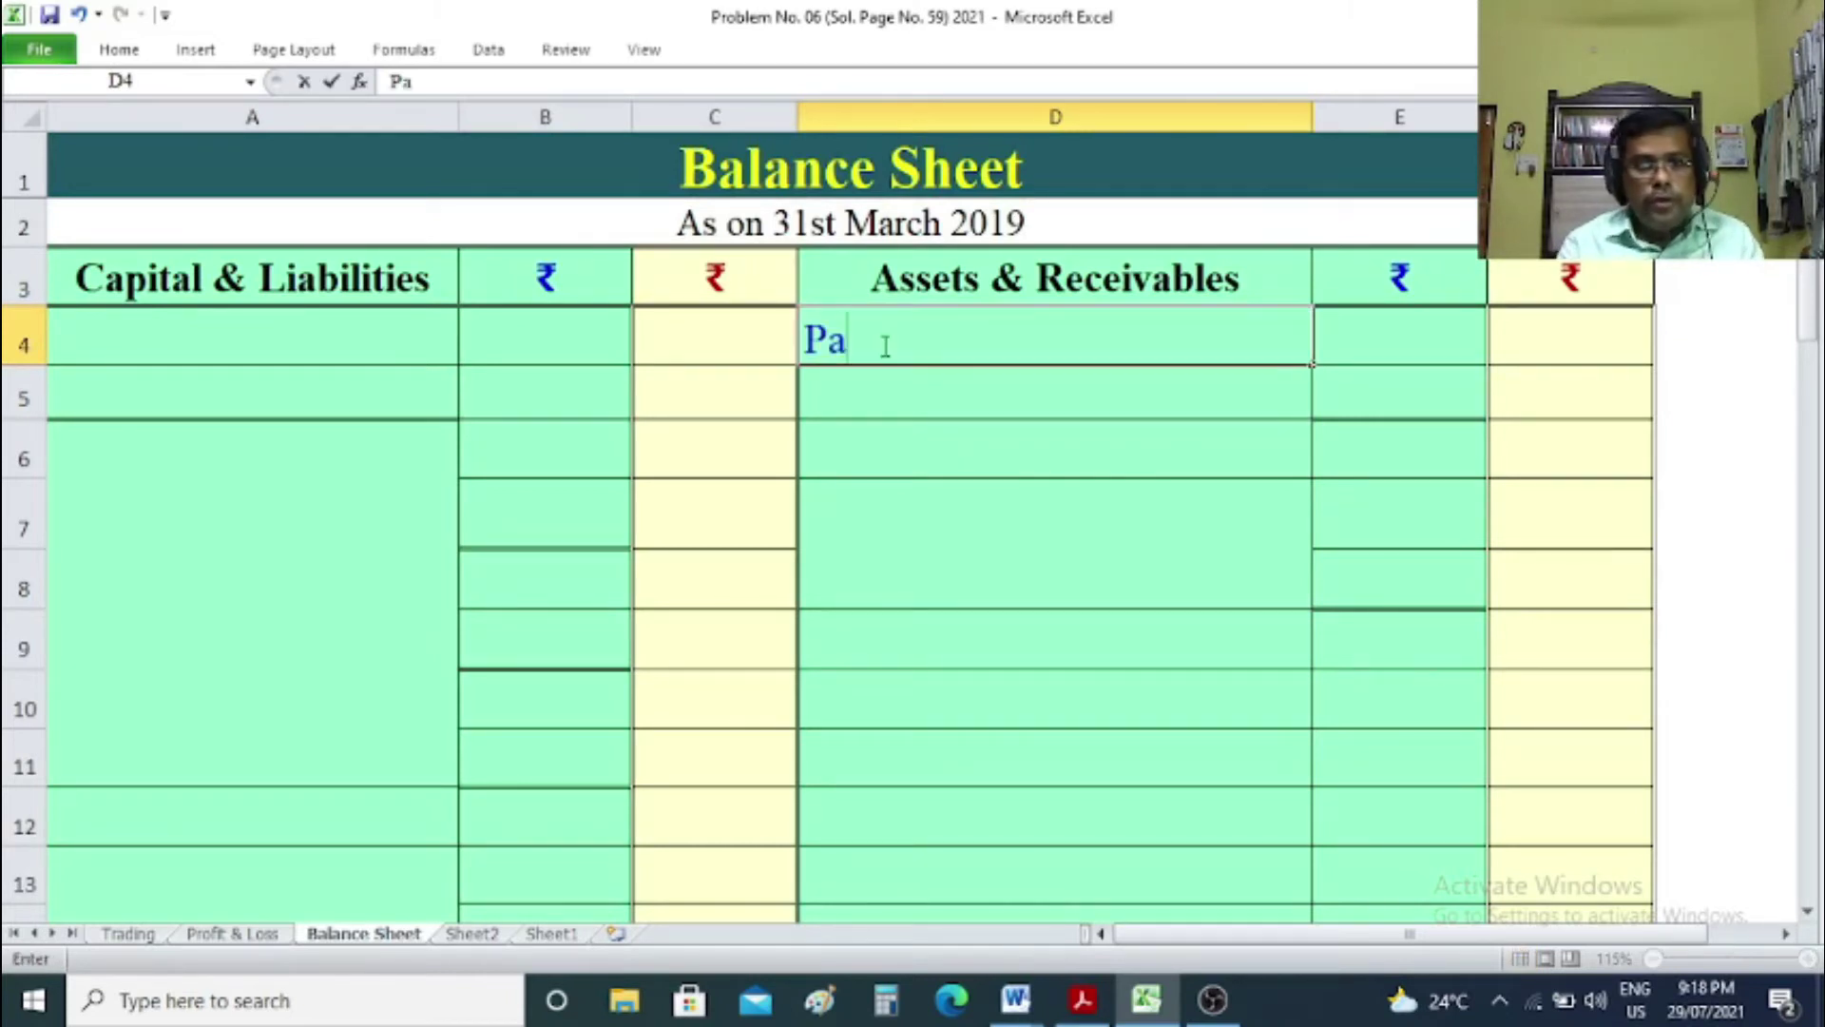
pyautogui.write('tents')
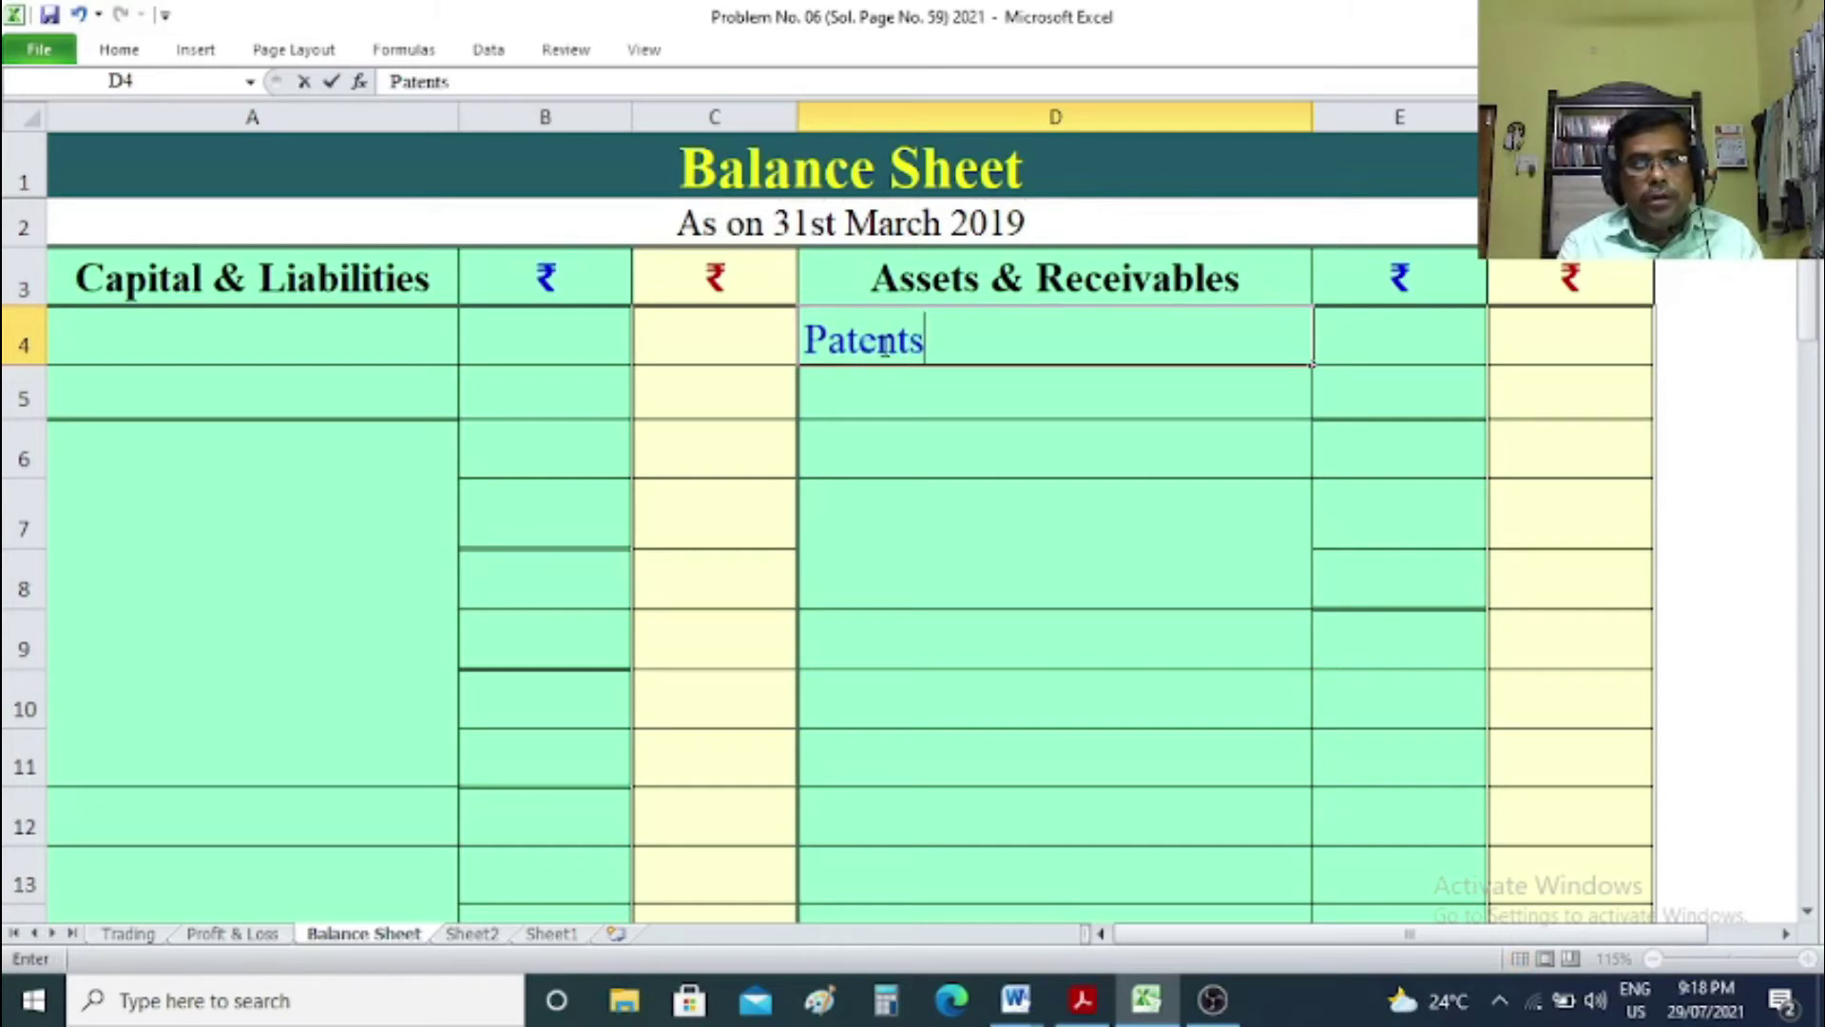
pyautogui.press('Tab')
pyautogui.press('Tab')
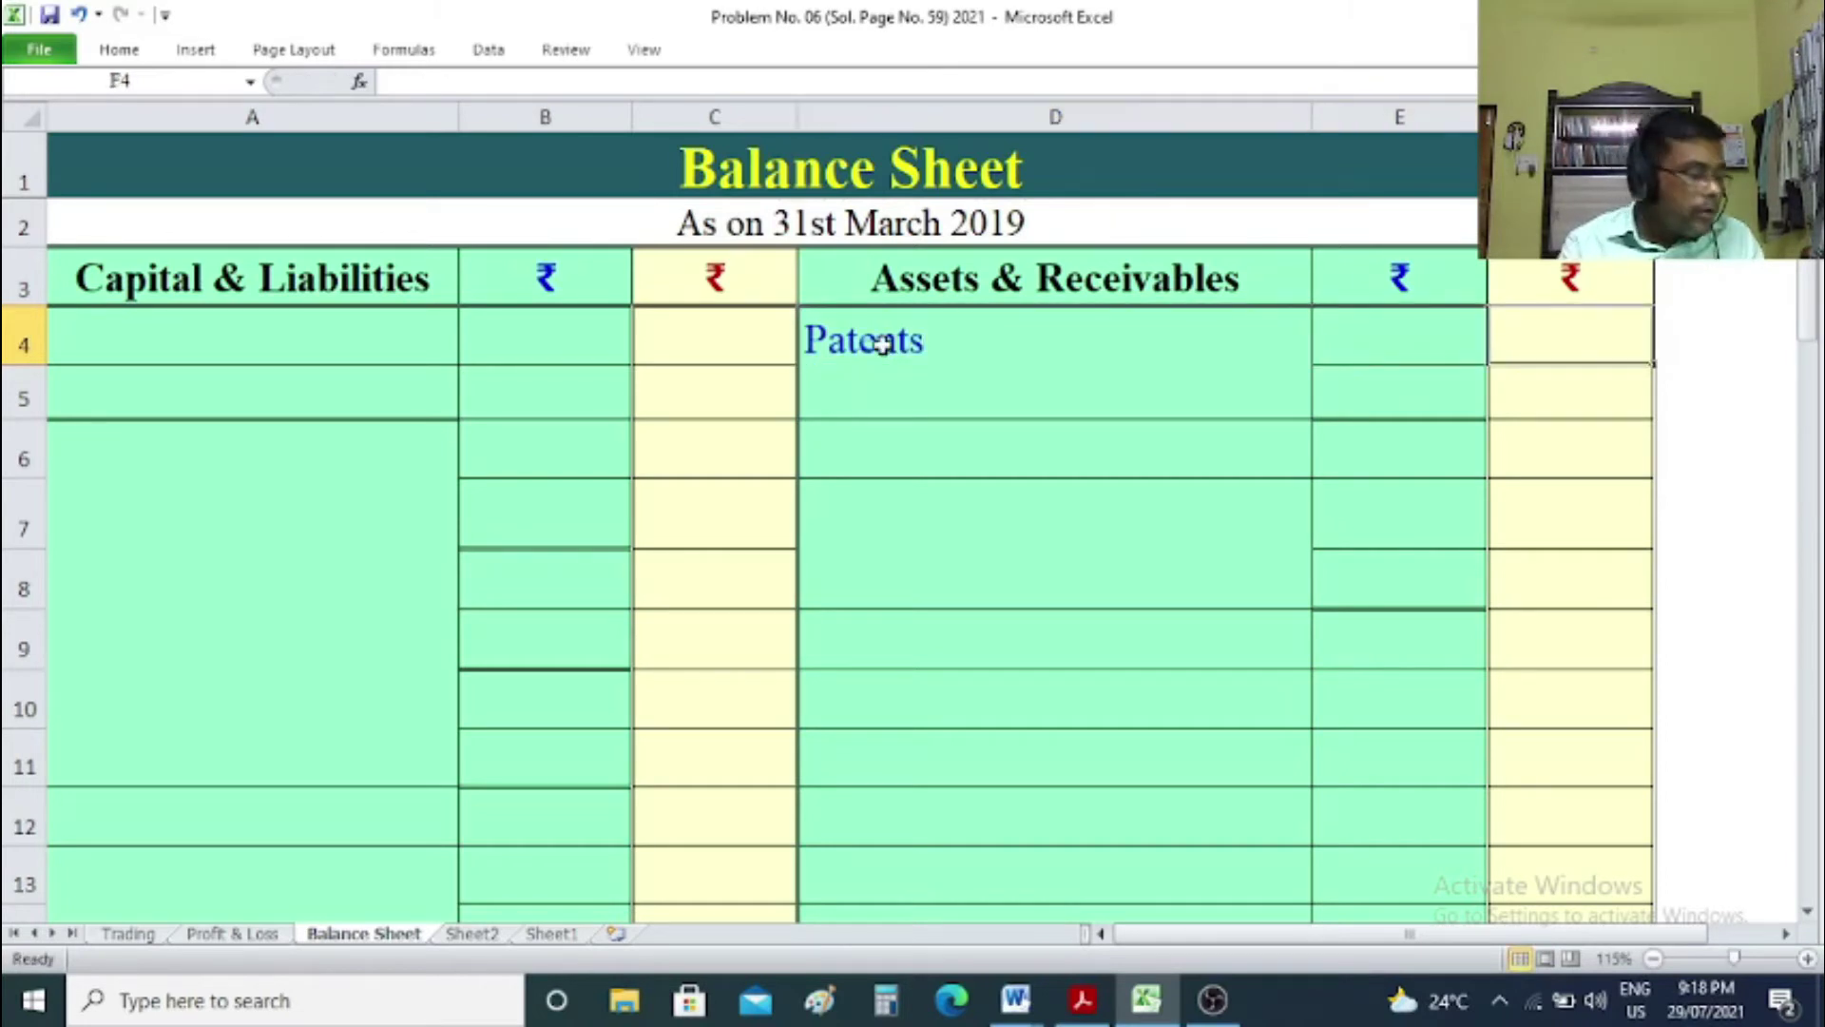
pyautogui.press('Left')
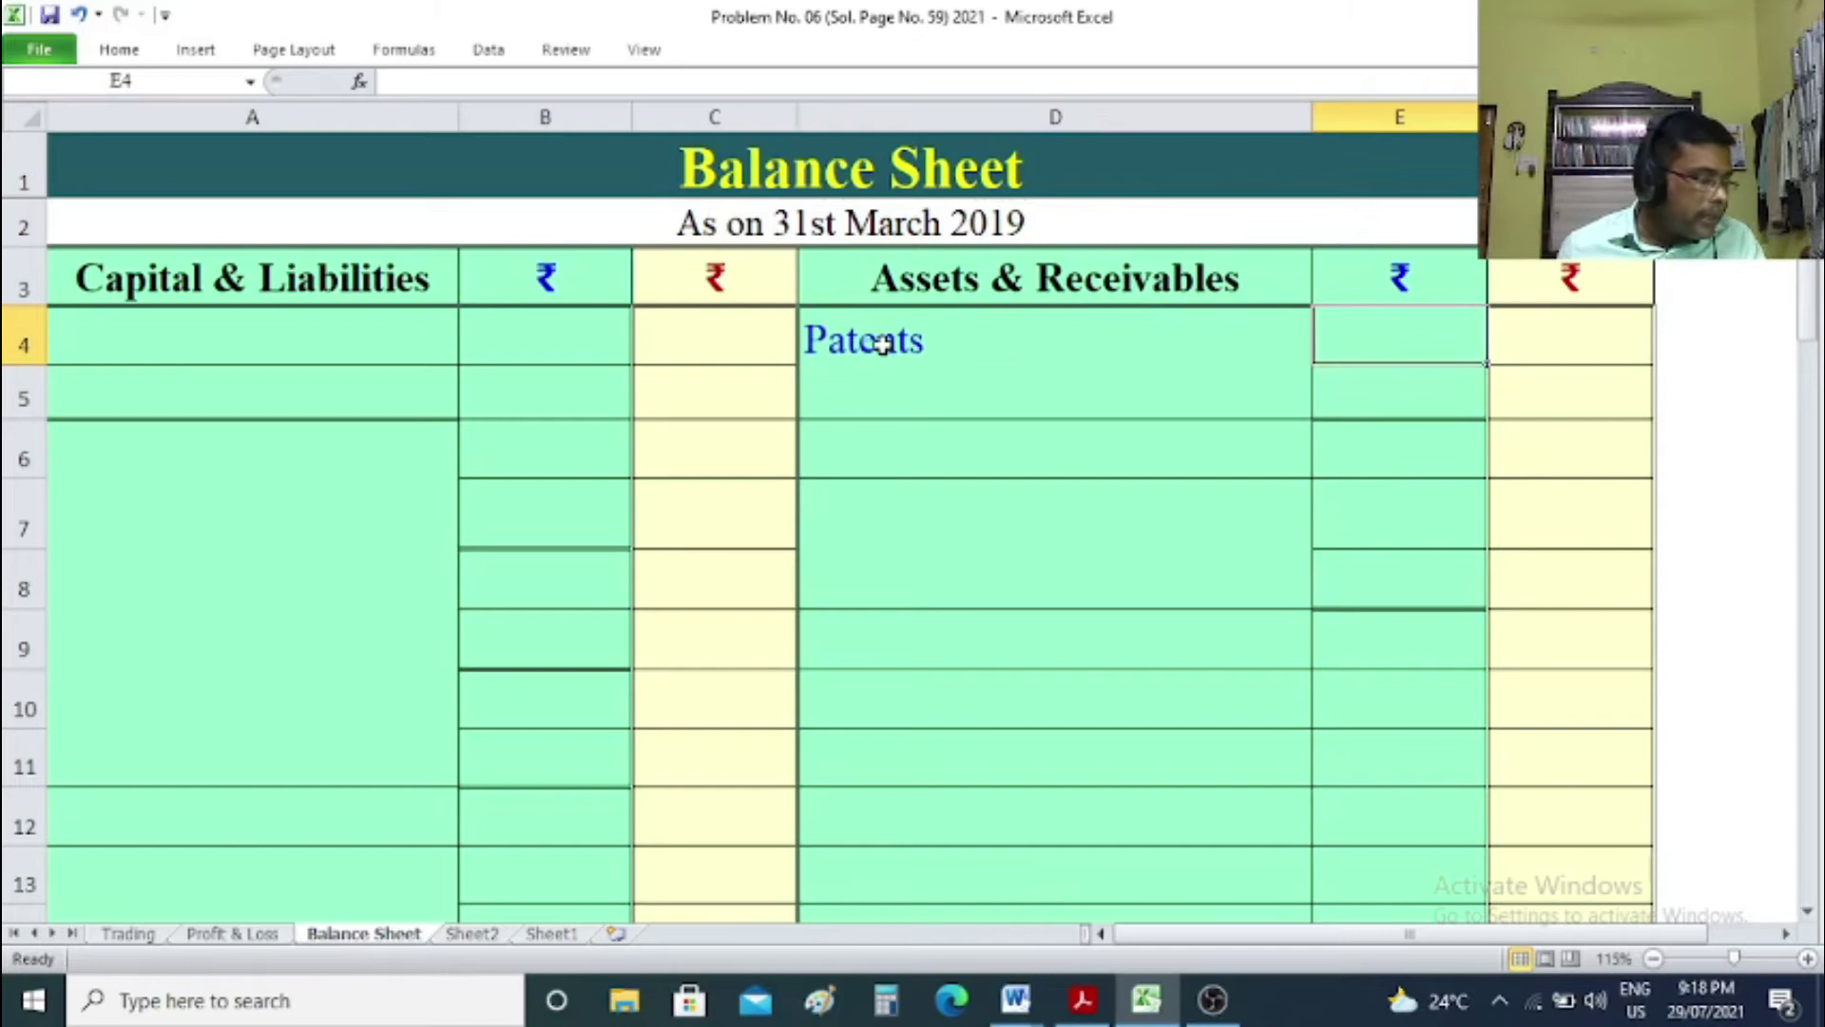
pyautogui.write('2000')
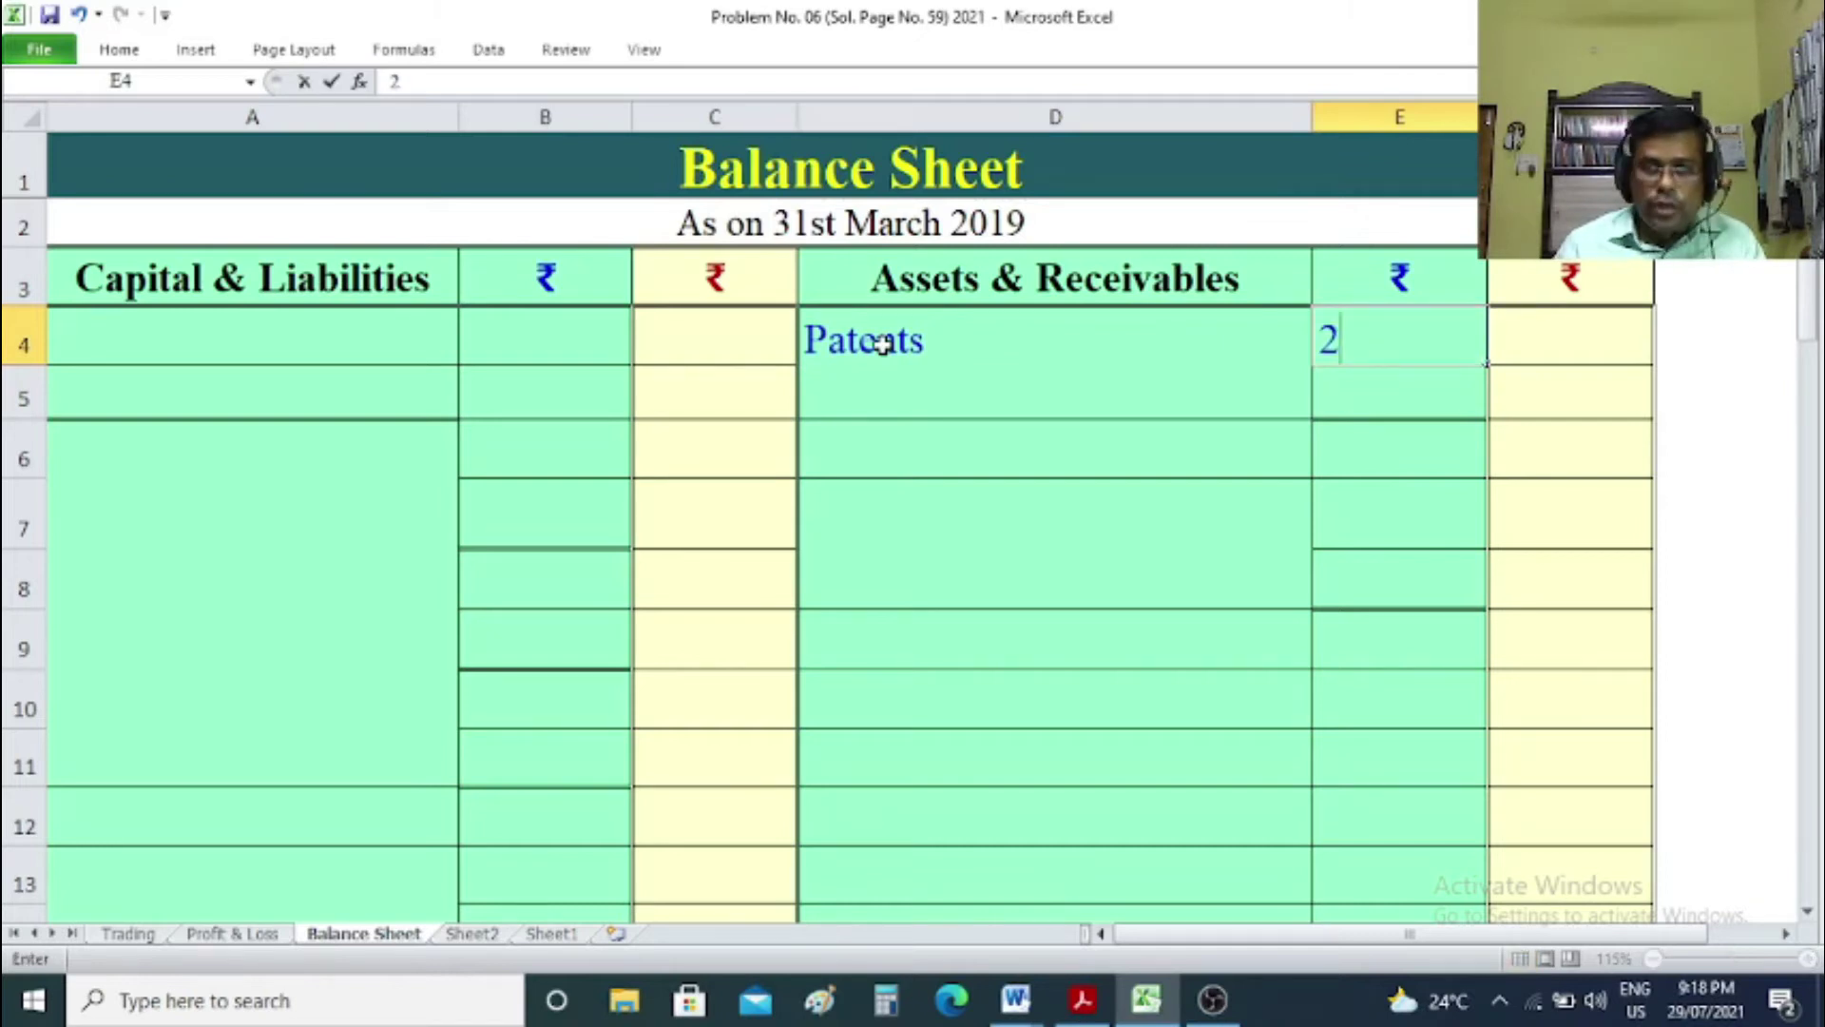
pyautogui.click(1702, 451)
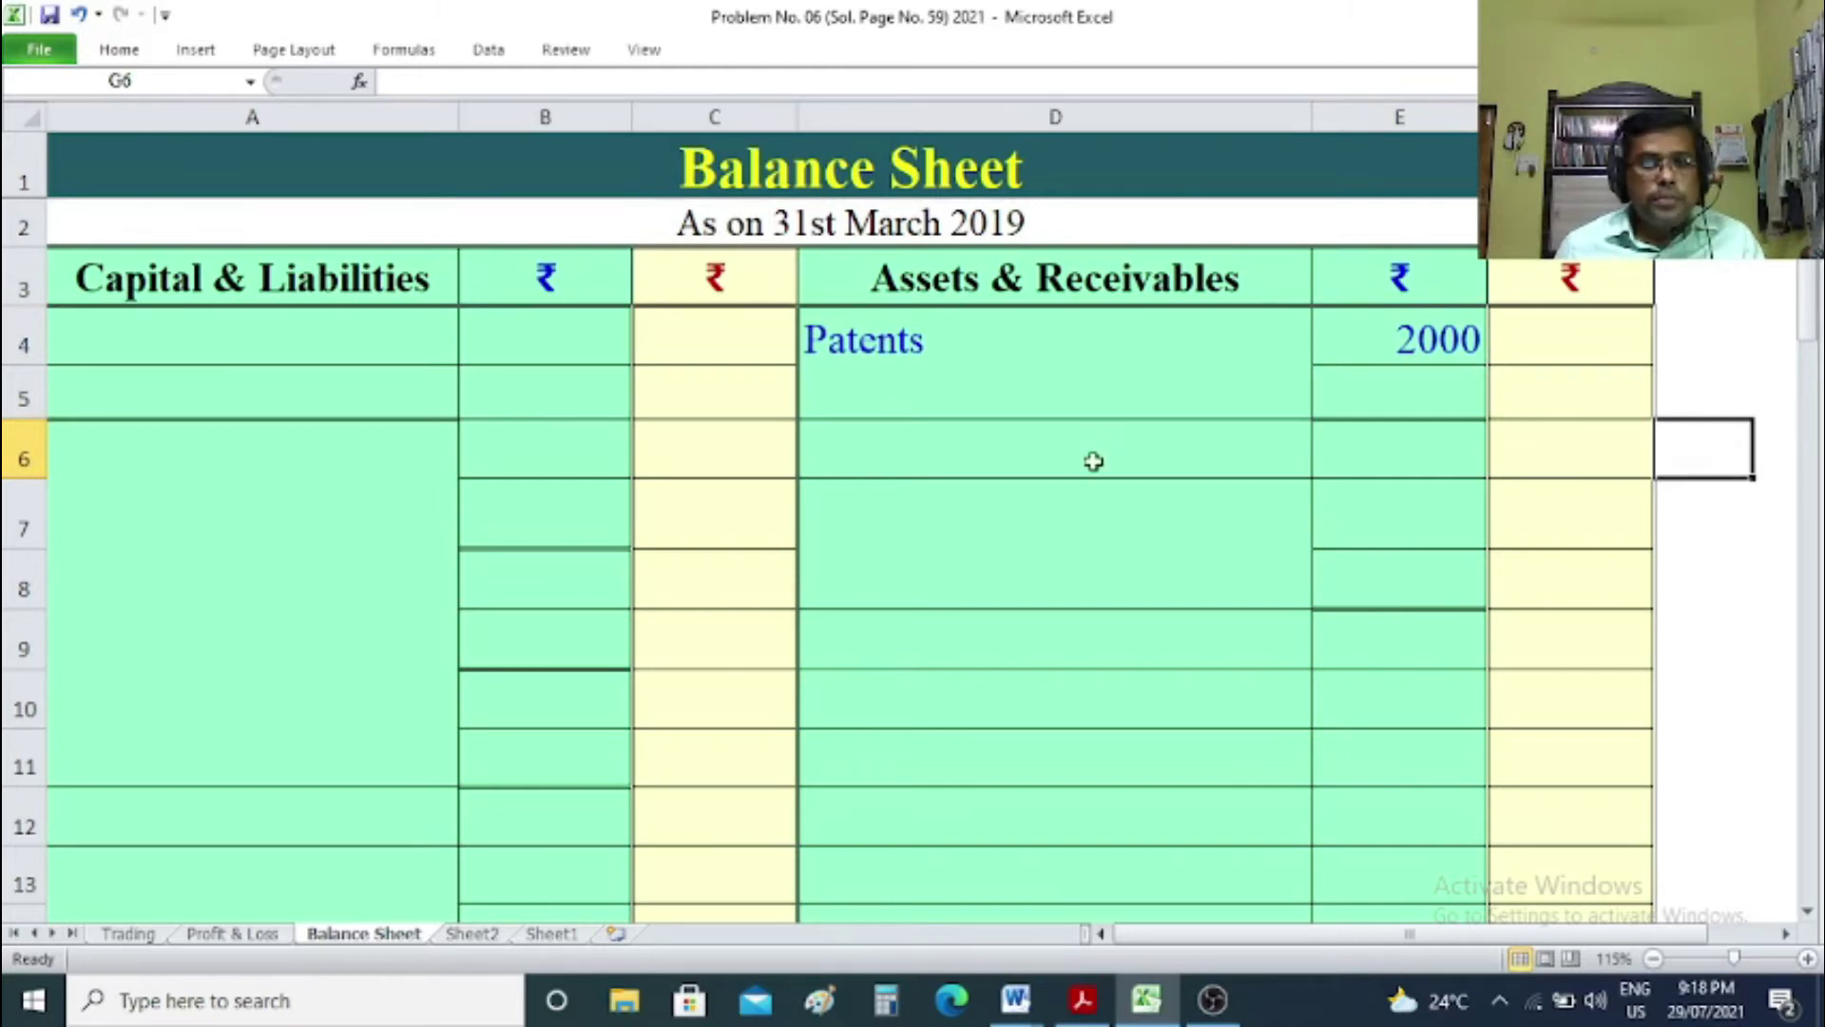
# Add the asset Sundry Debtors in D7 with the inner-column amount 18500 in E7.
pyautogui.click(1030, 493)
pyautogui.write('S')
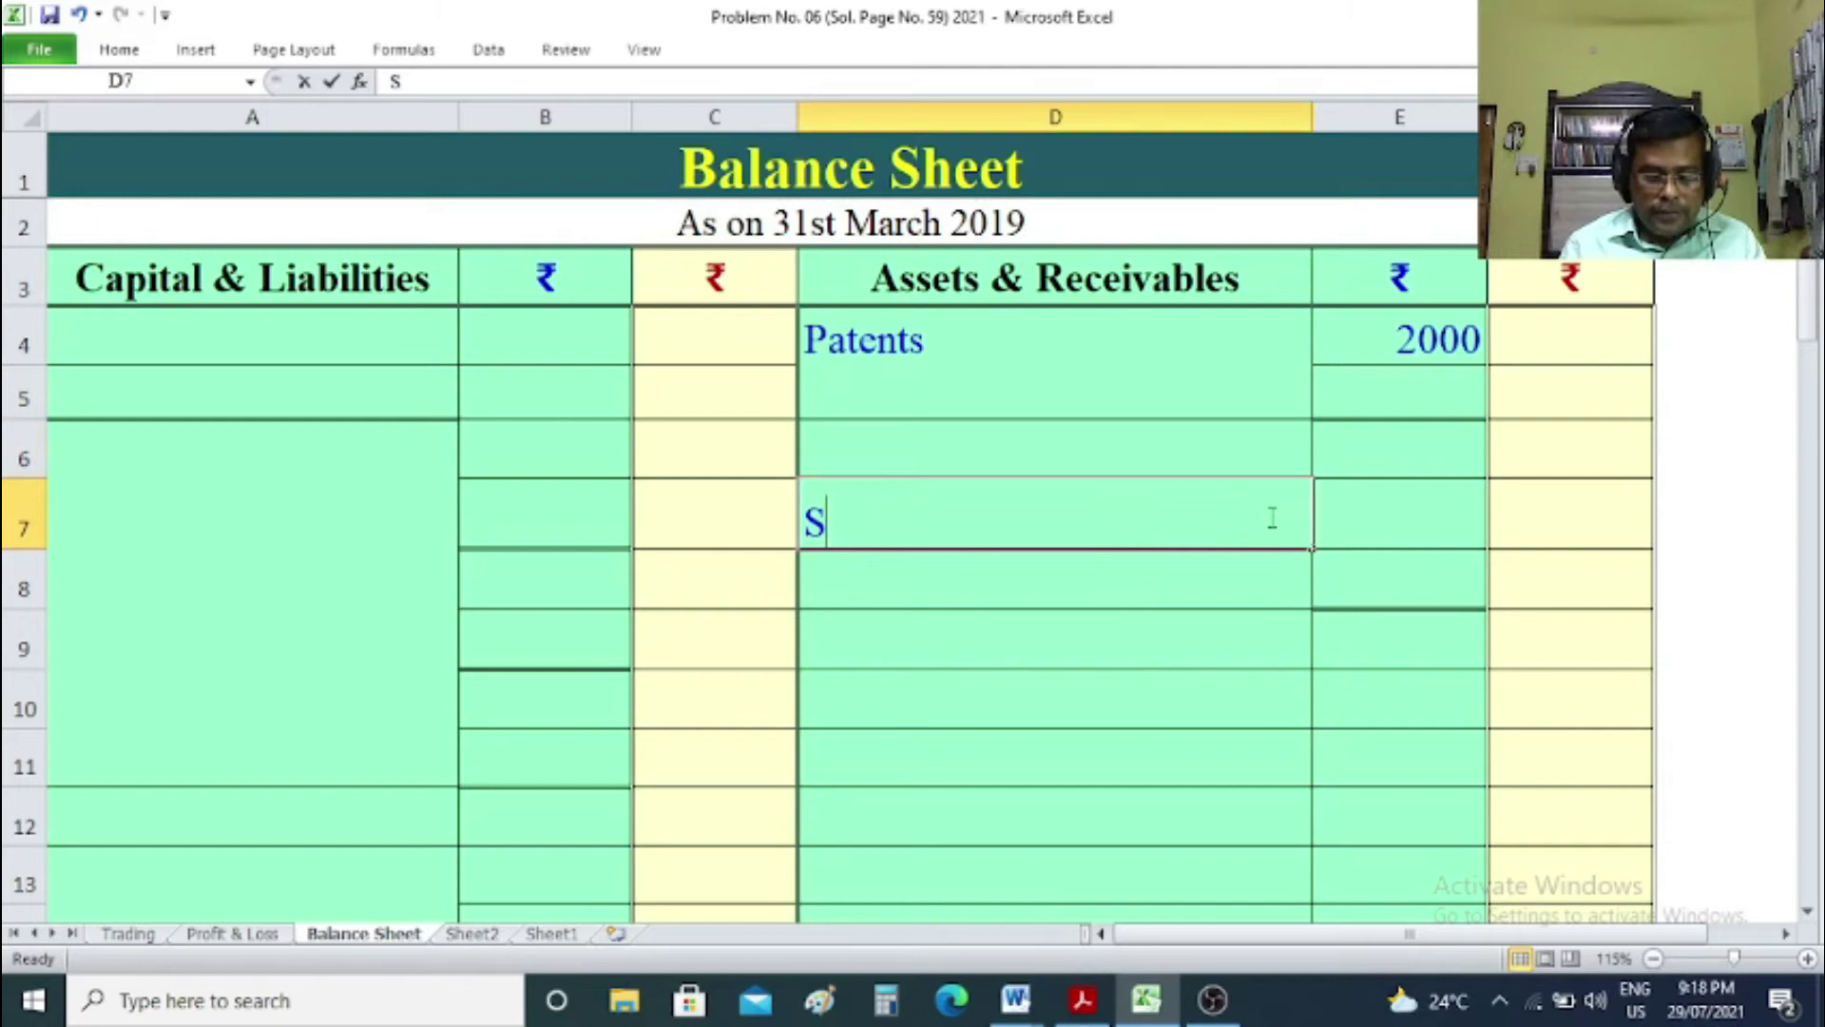
pyautogui.write('undr')
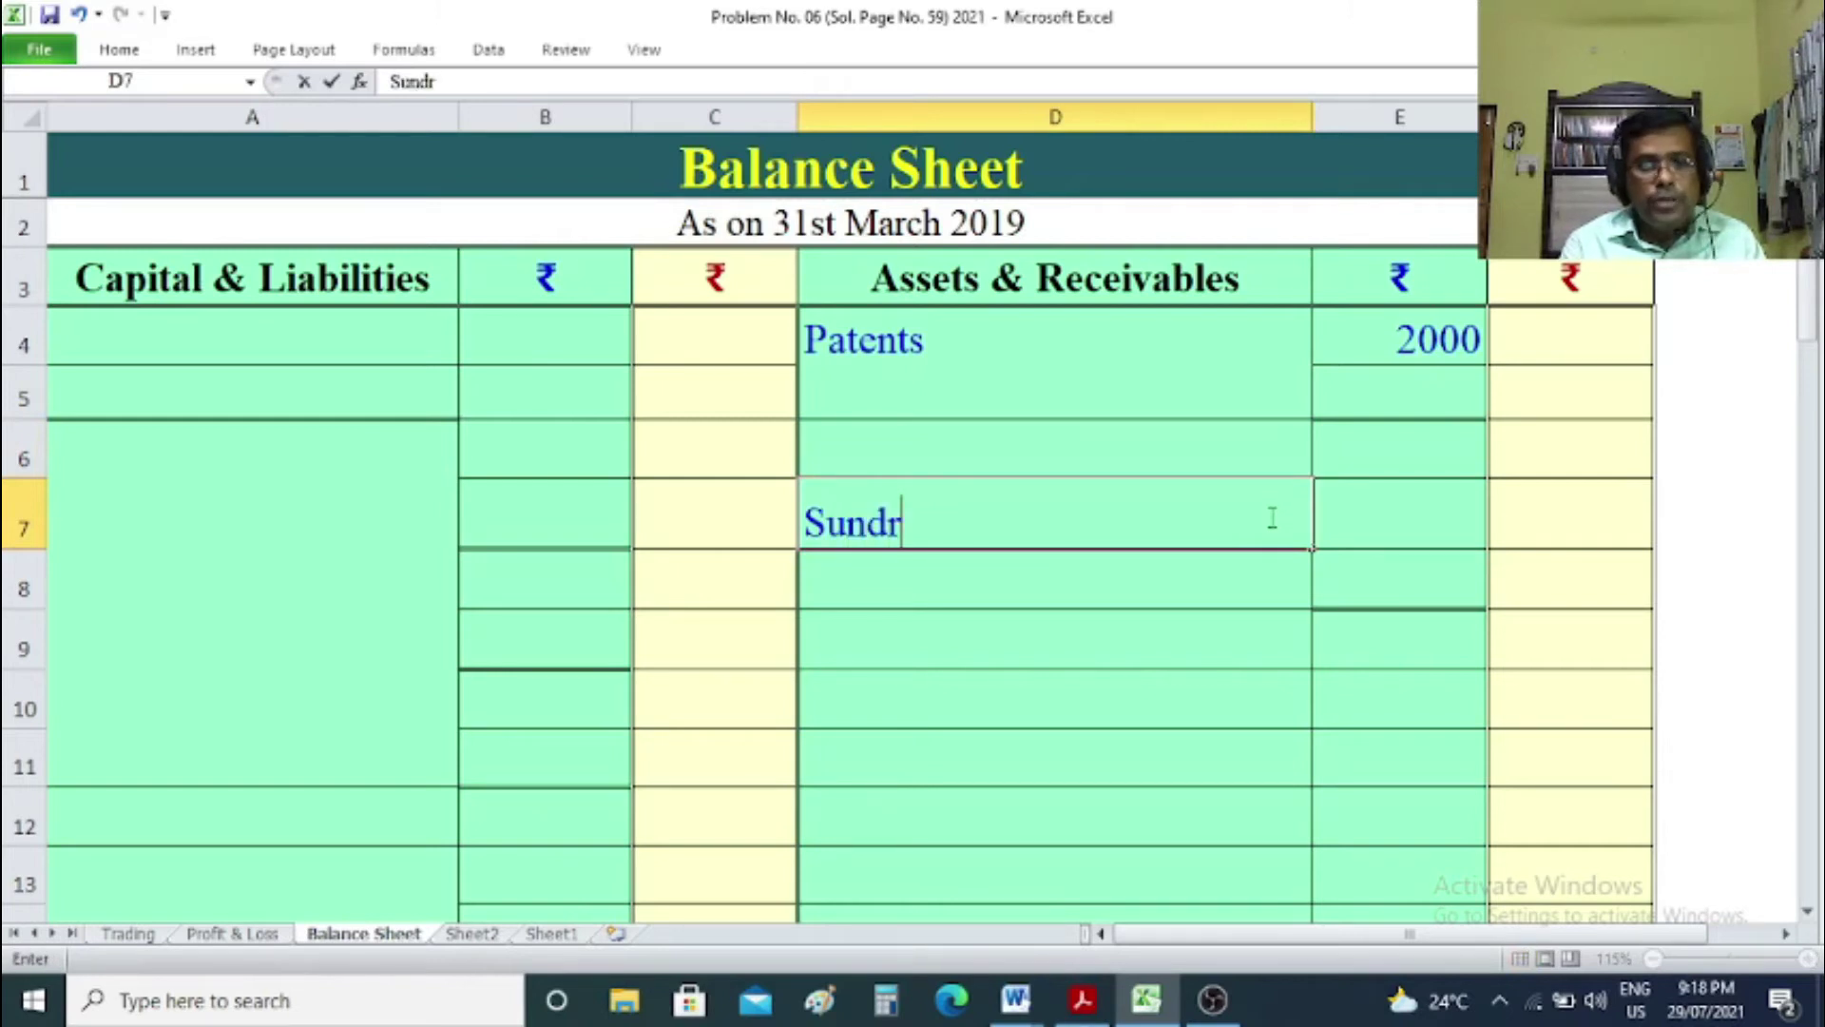
pyautogui.write('y Deb')
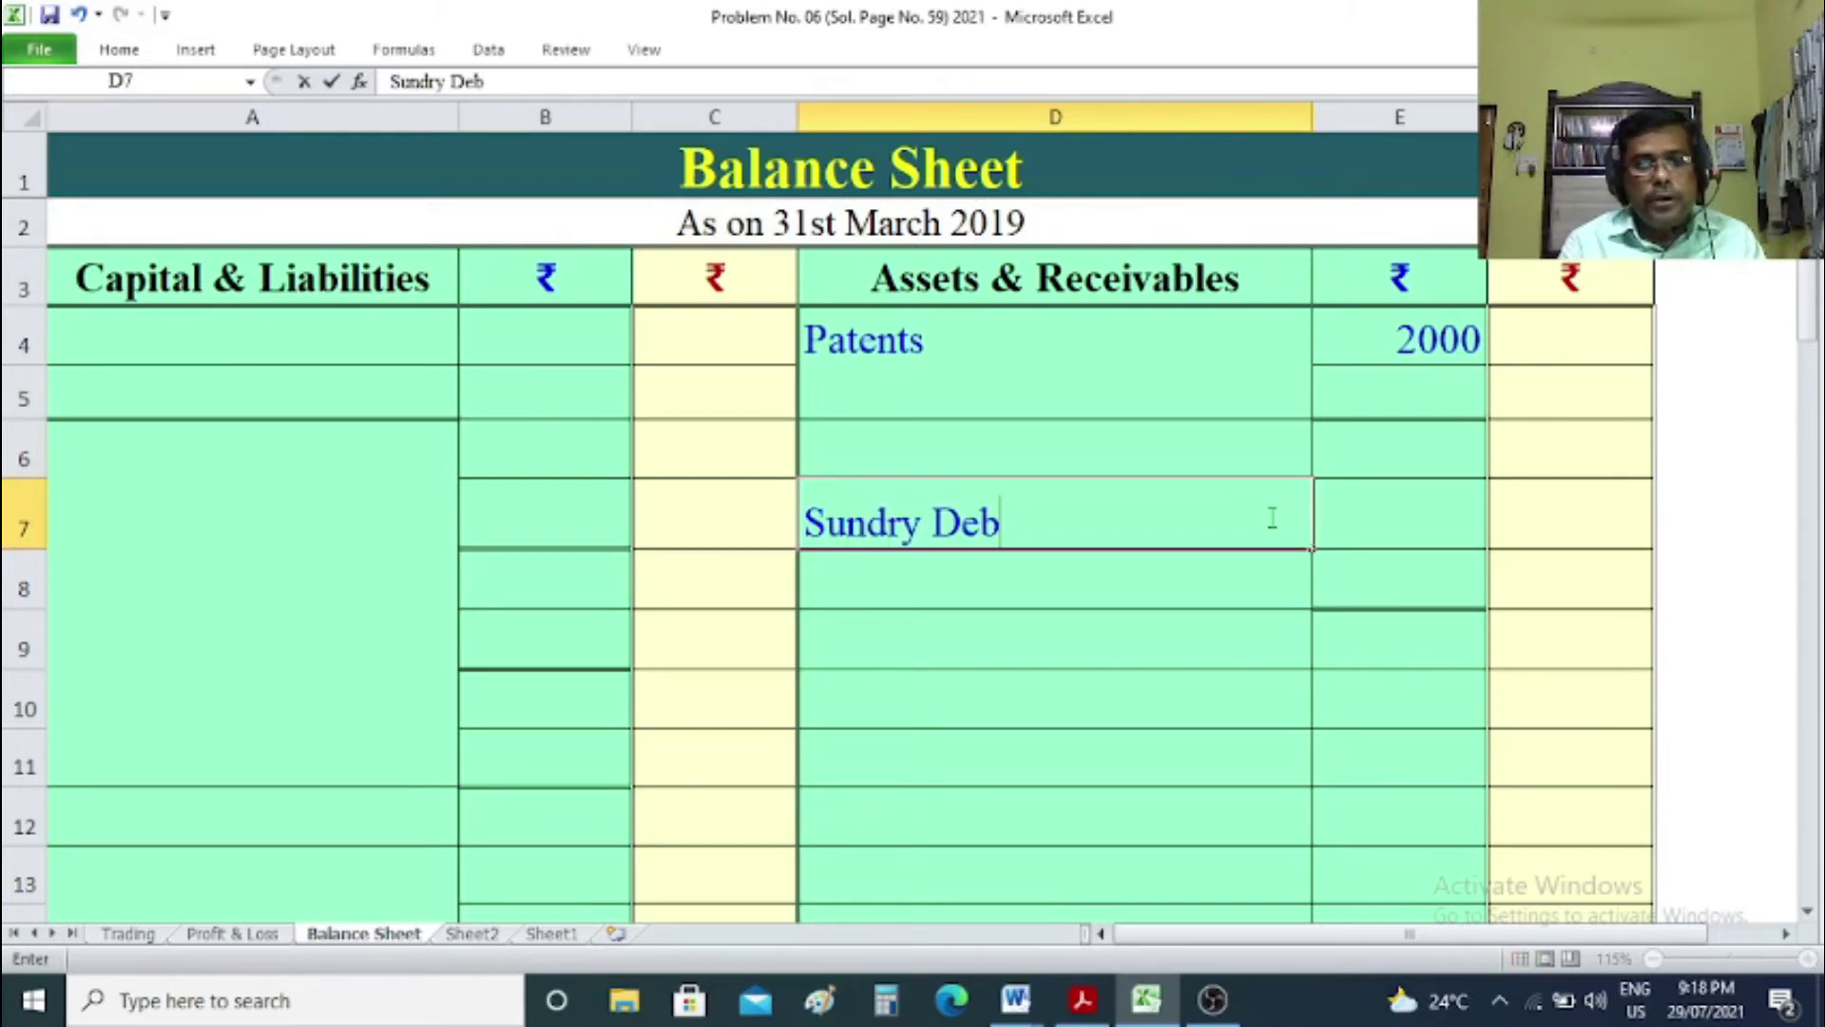
pyautogui.write('tors')
pyautogui.press('Tab')
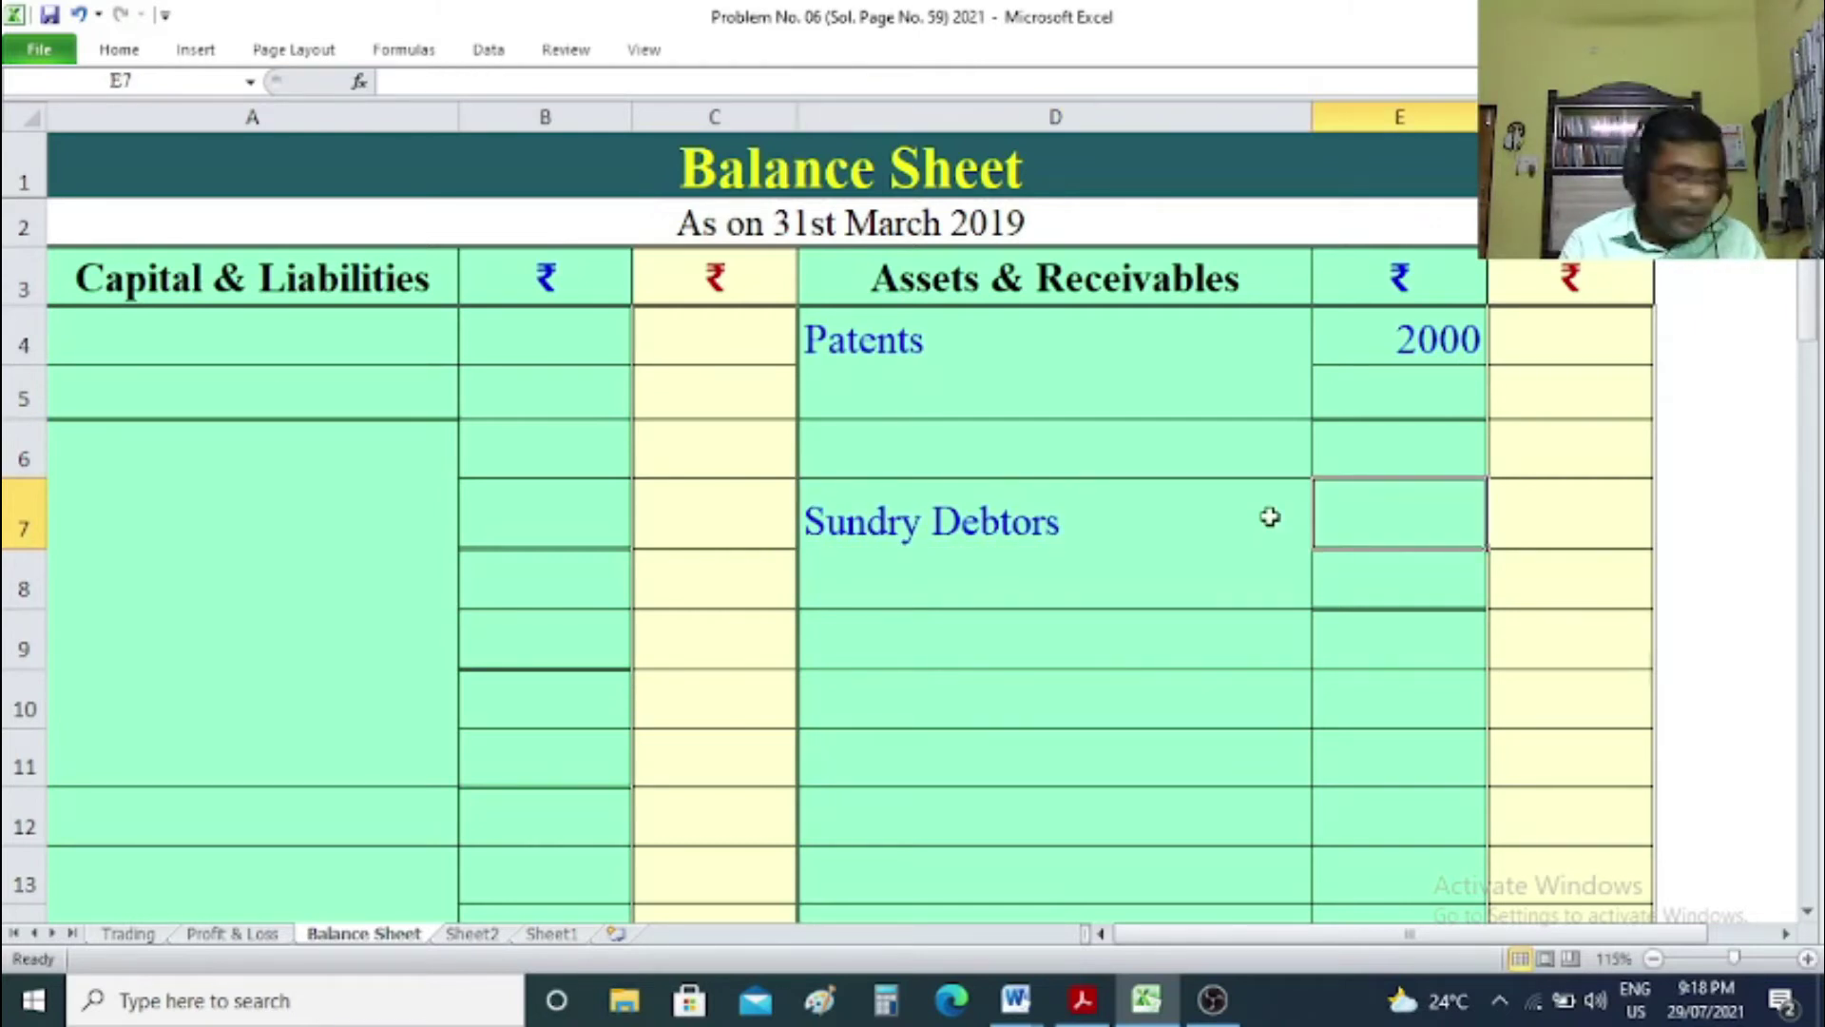
pyautogui.write('18500')
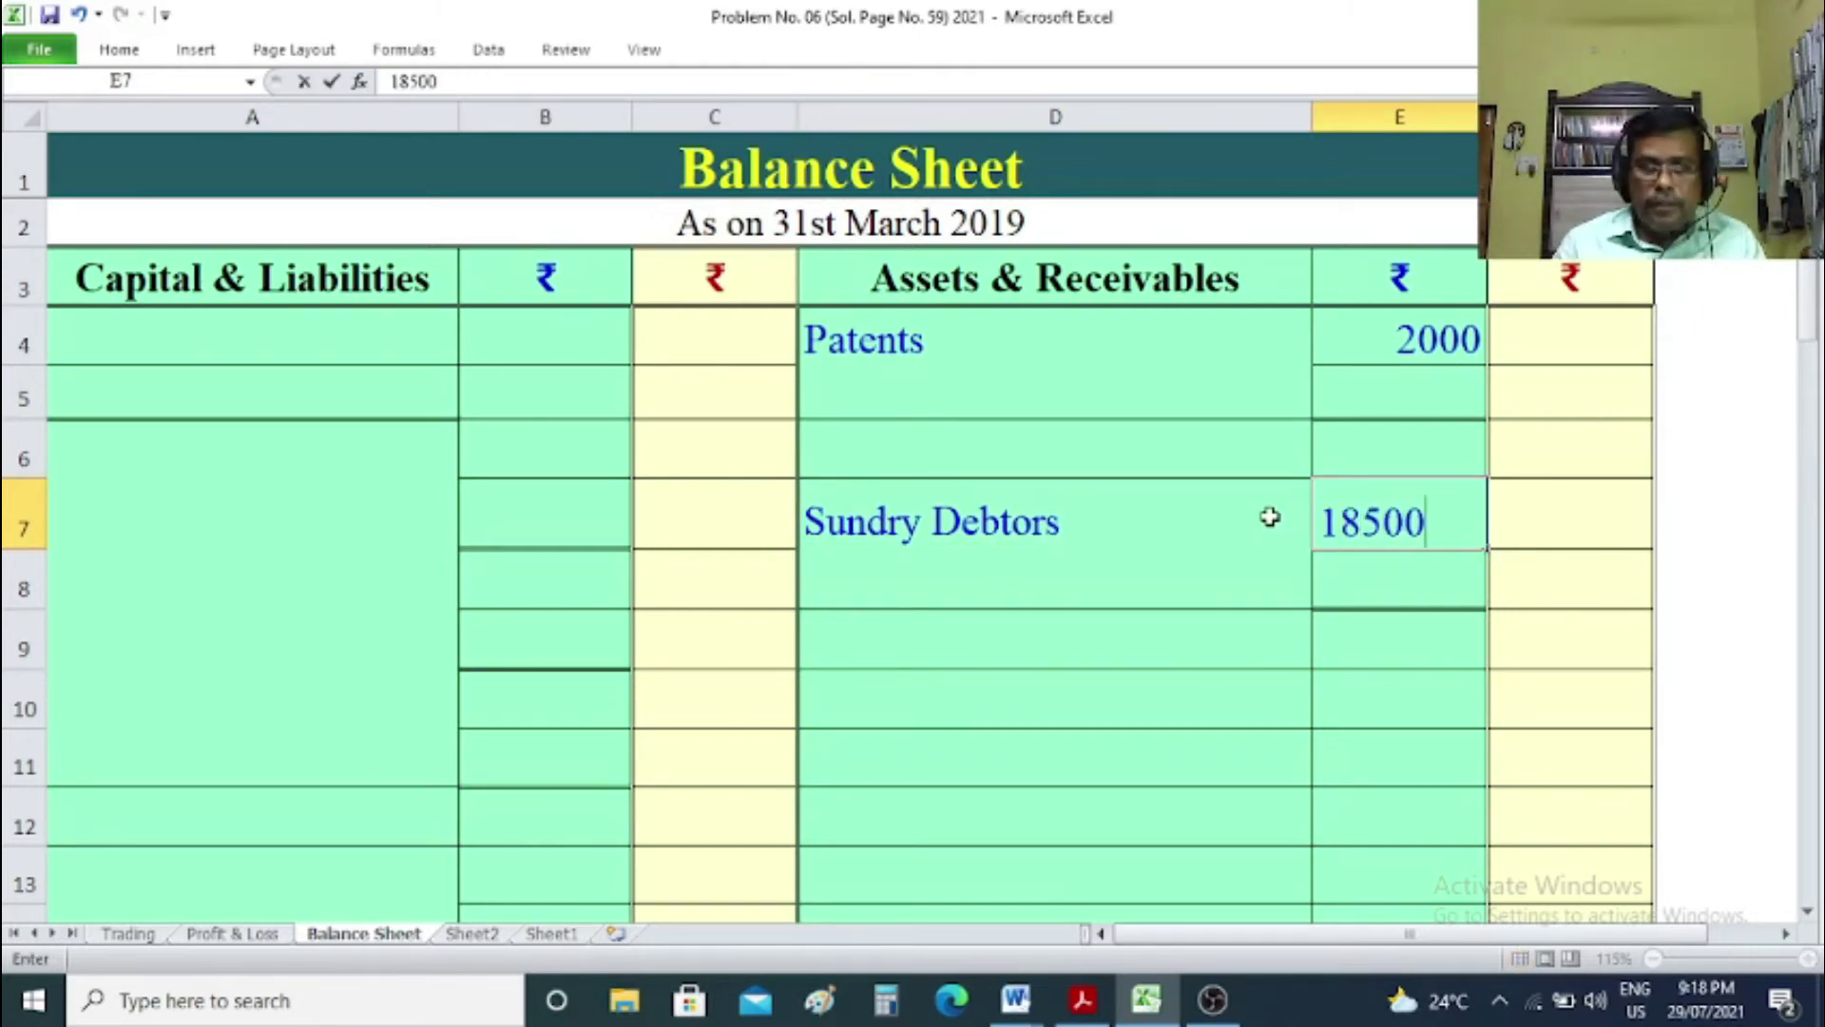
pyautogui.click(1749, 580)
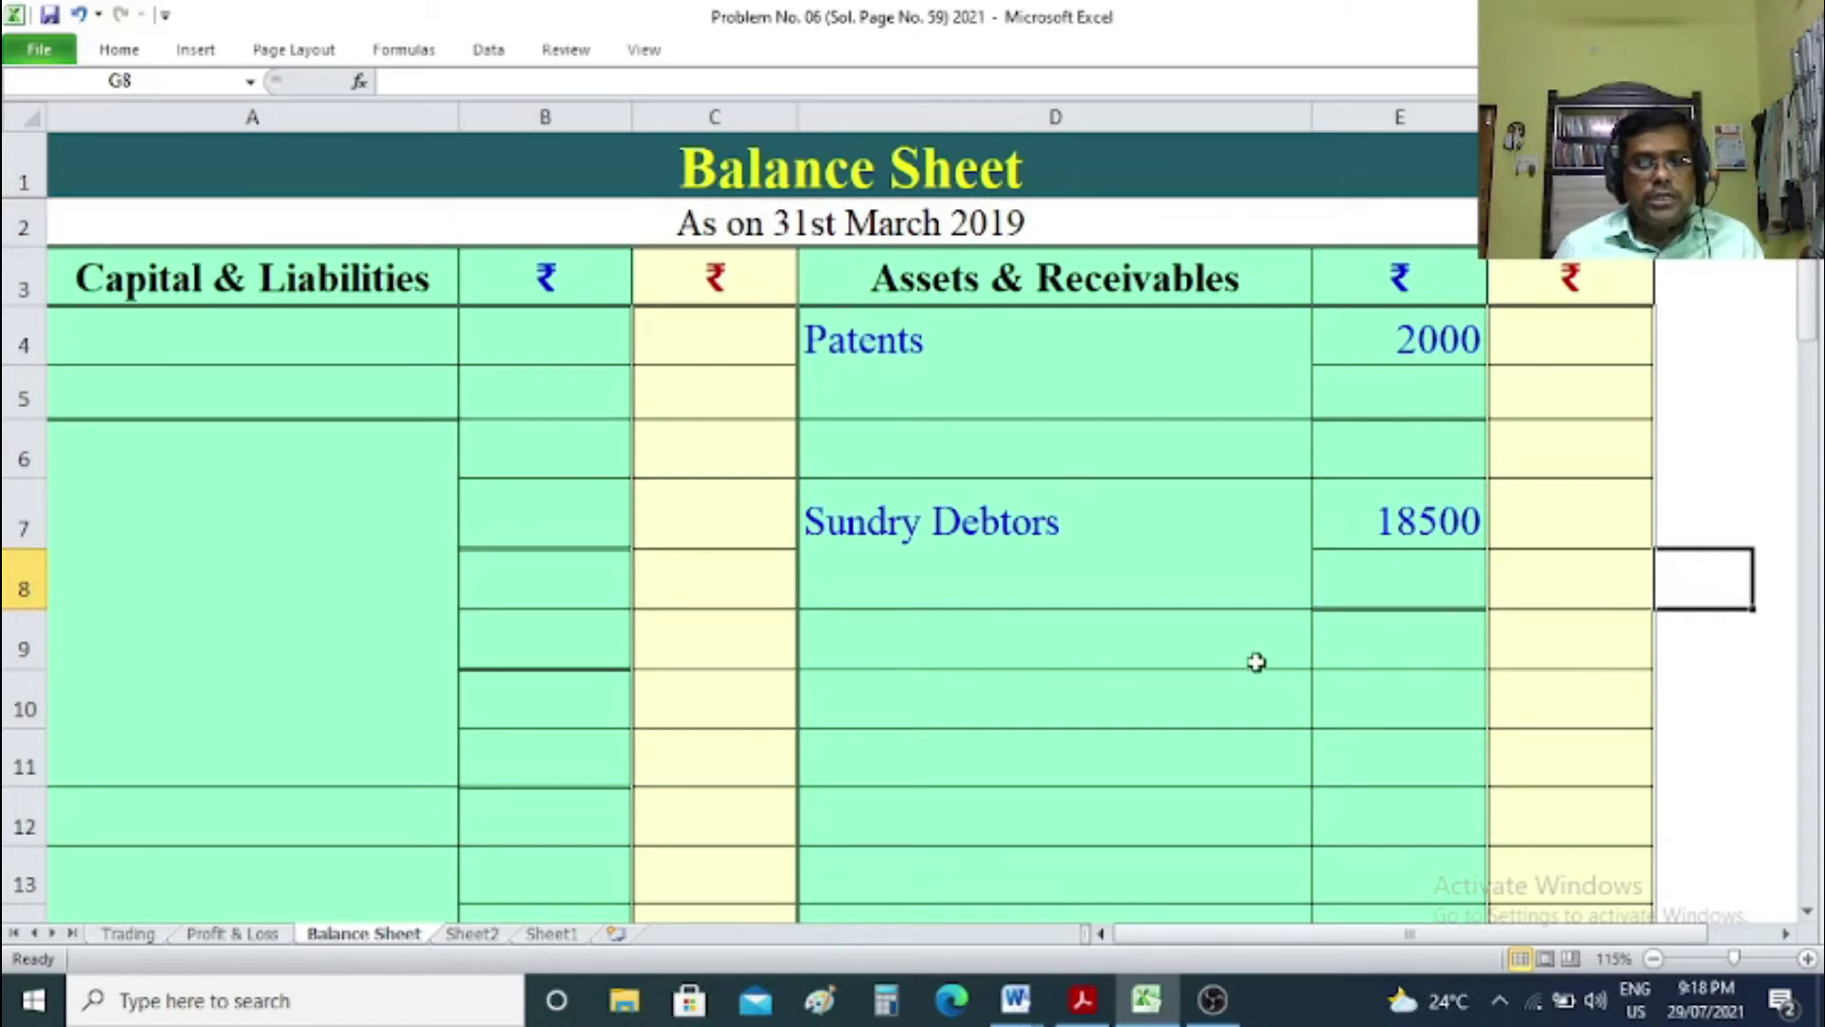
# Add the asset Stock of Stationery in D9 with the outer-column amount 3000 in F9.
pyautogui.scroll(-2, 1209, 665)
pyautogui.scroll(2, 1209, 664)
pyautogui.click(1209, 665)
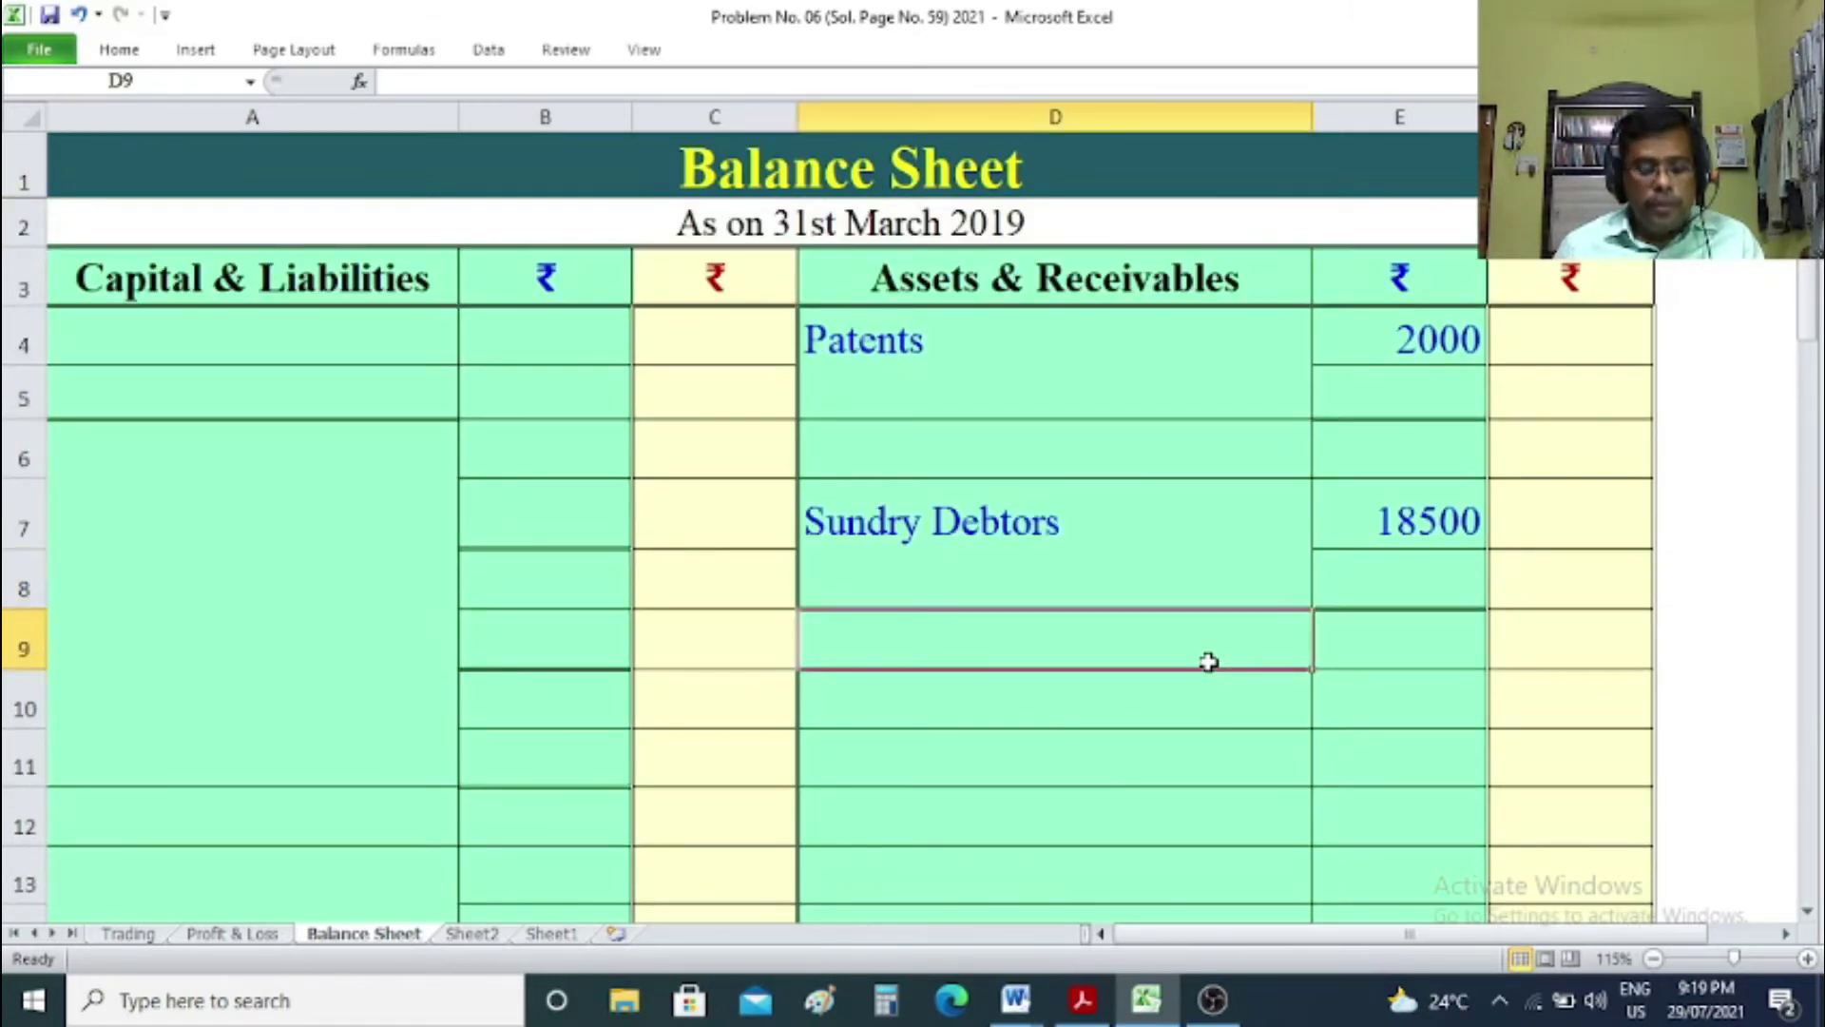
pyautogui.write('sos')
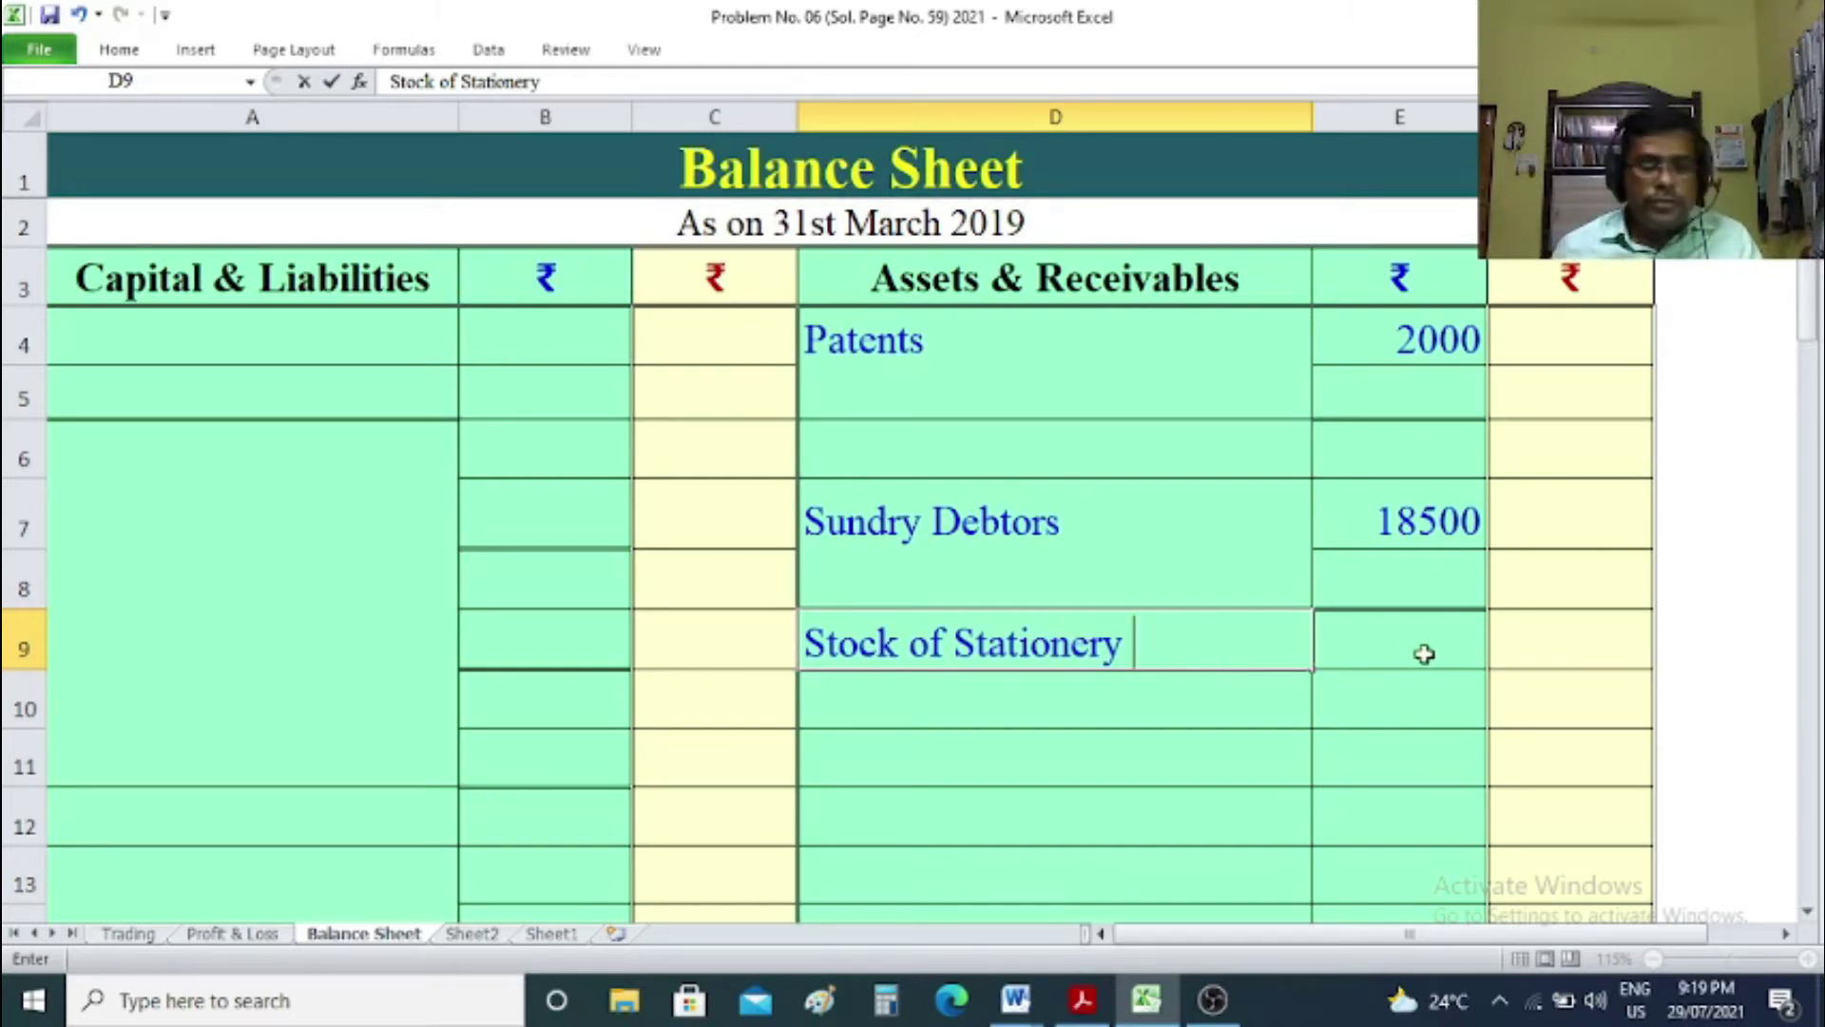
pyautogui.click(1537, 644)
pyautogui.write('3000')
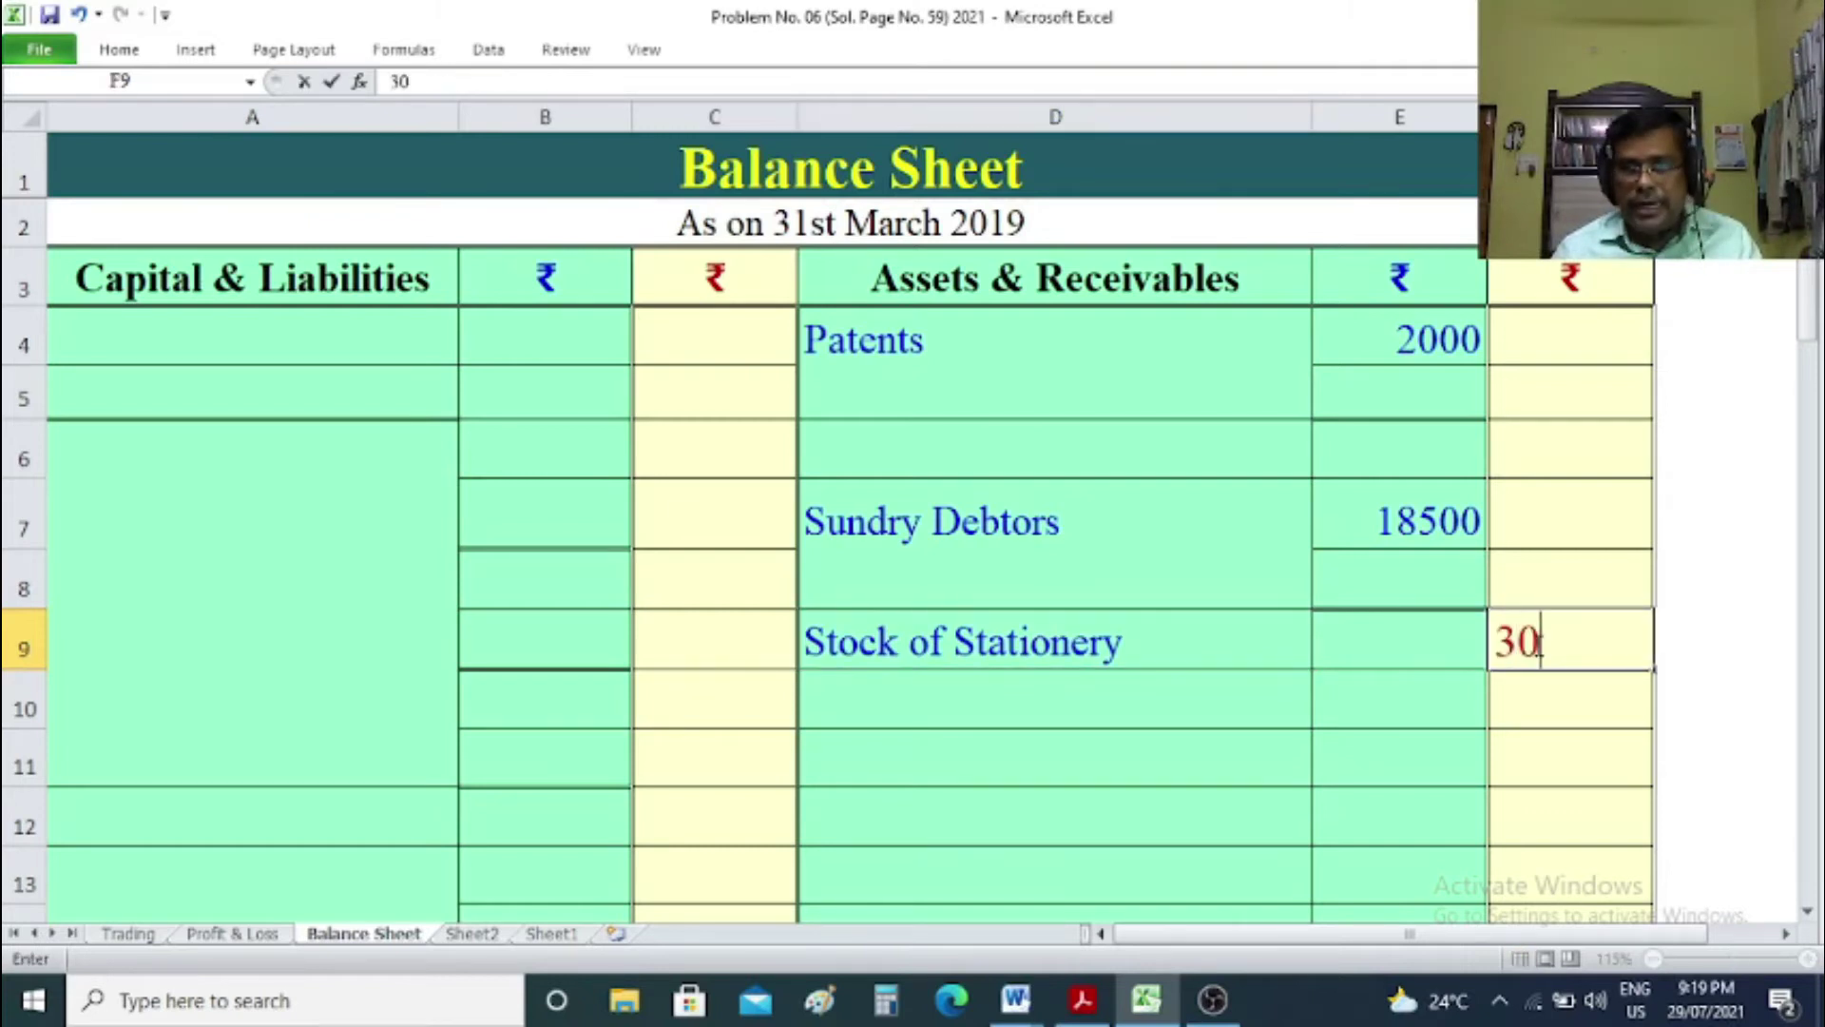
pyautogui.click(1751, 690)
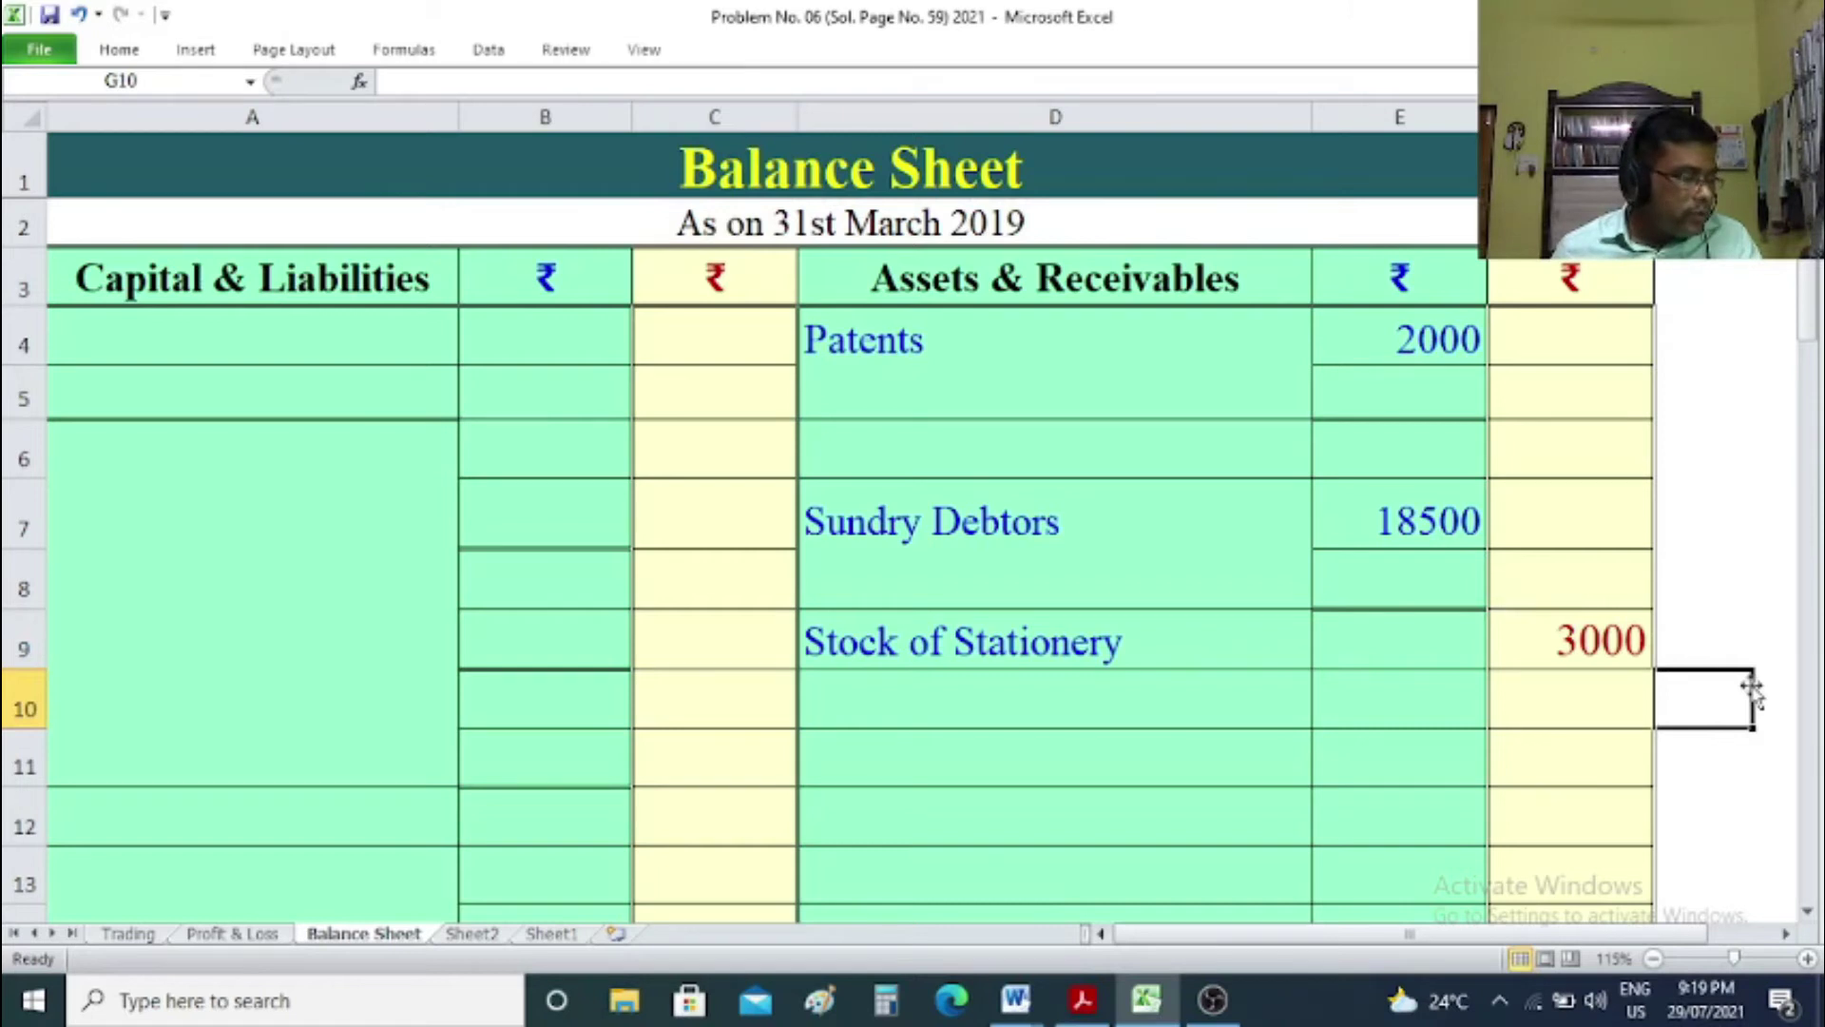
# Enter Trade Mark as the next asset in D10 of the Balance Sheet.
pyautogui.click(1015, 709)
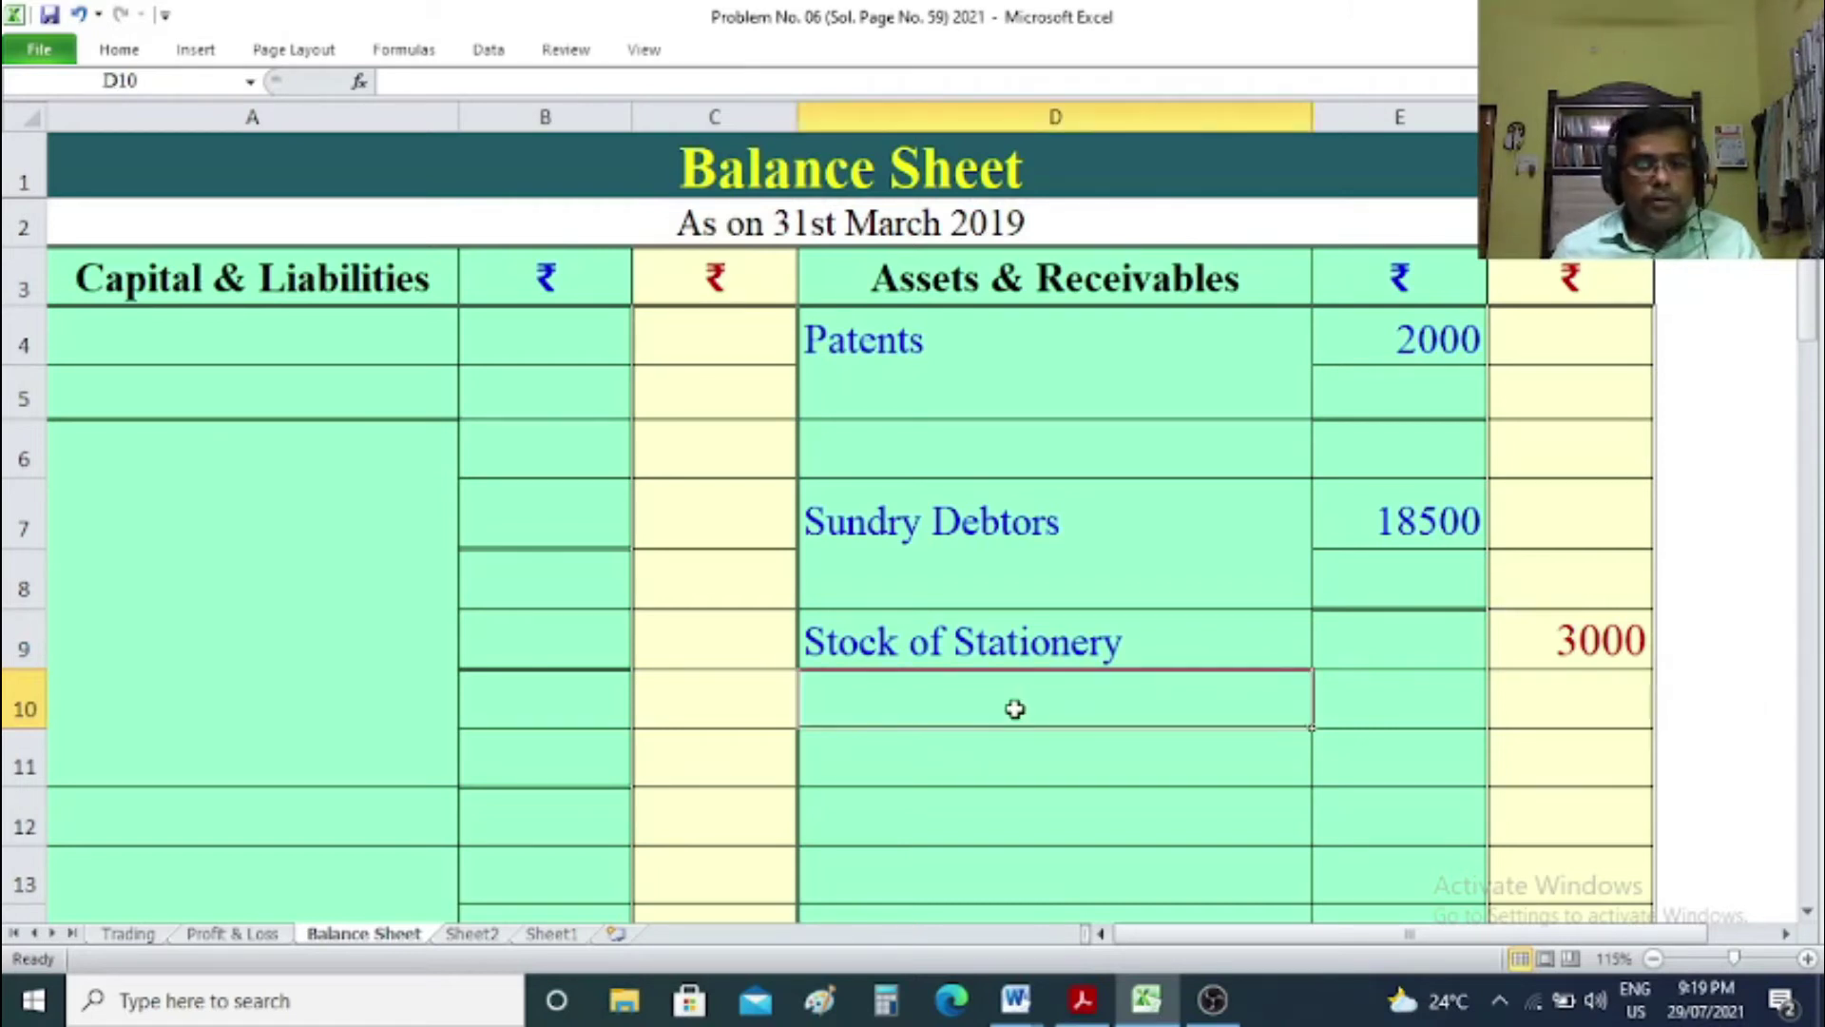
pyautogui.write('Trade Mark')
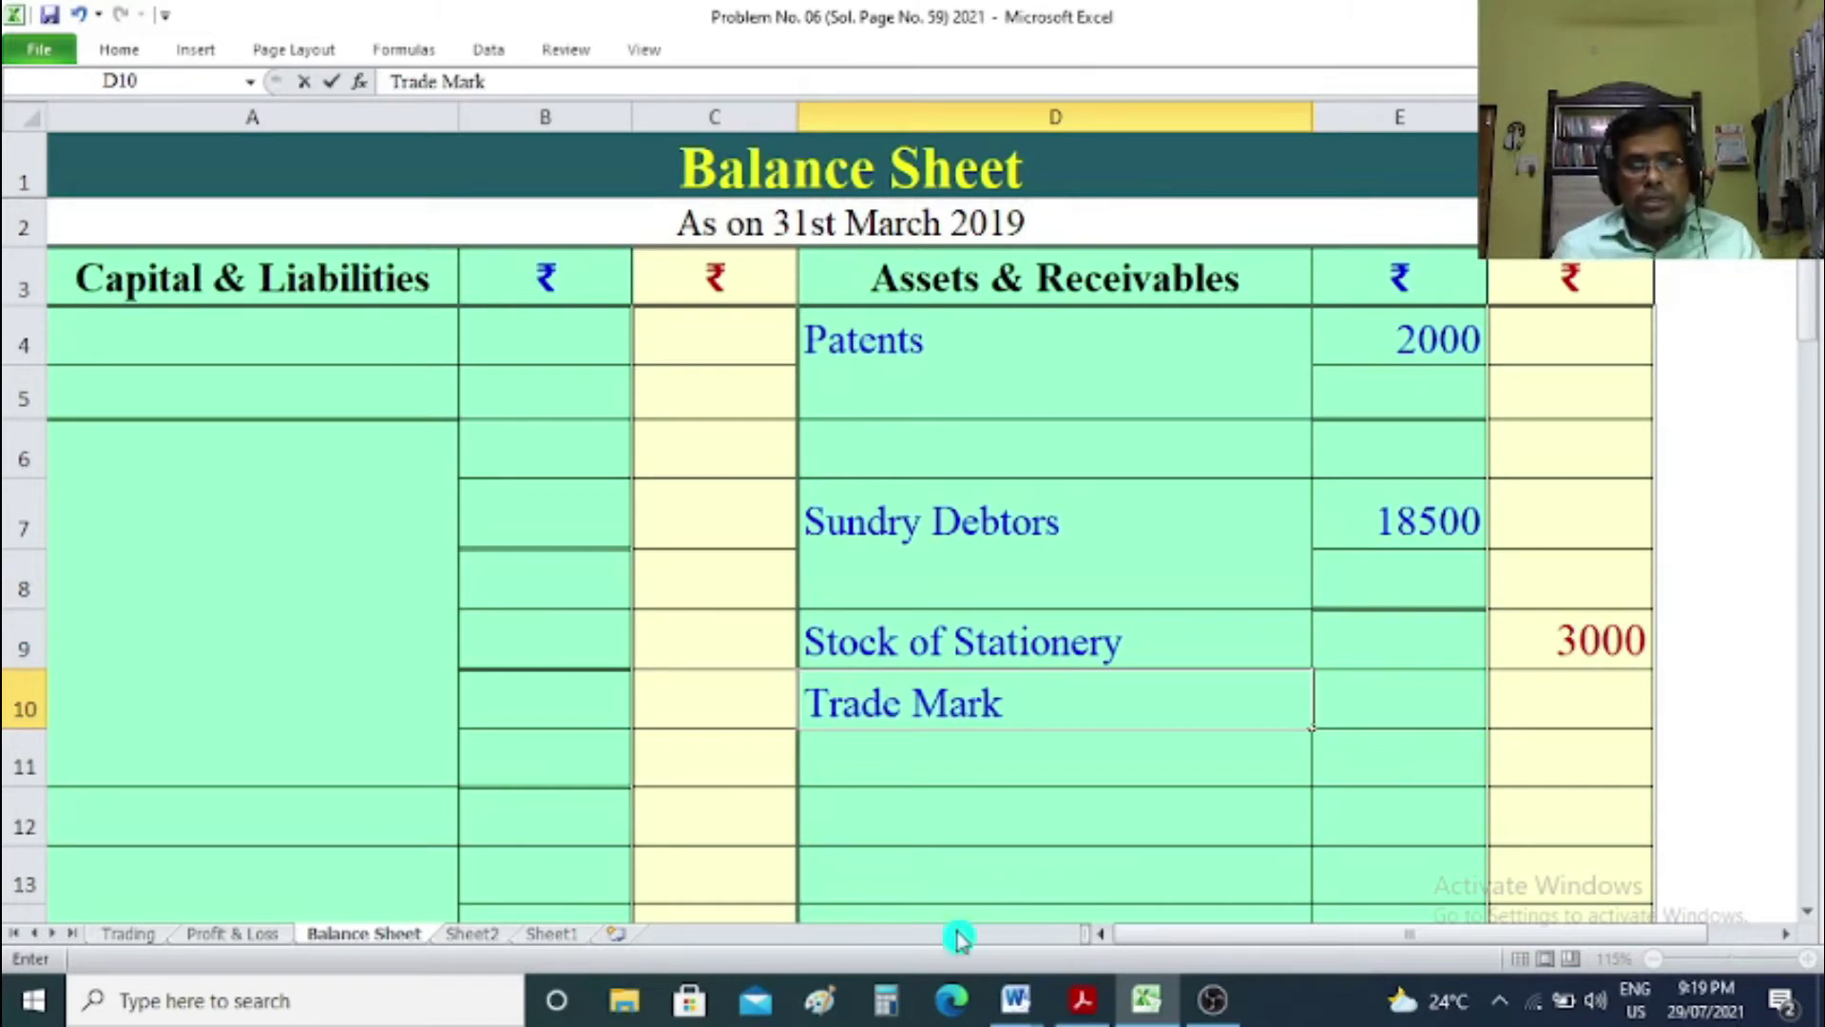
# Switch to the Edge browser and search the web for "tata logo" as a trade mark example.
pyautogui.click(953, 1006)
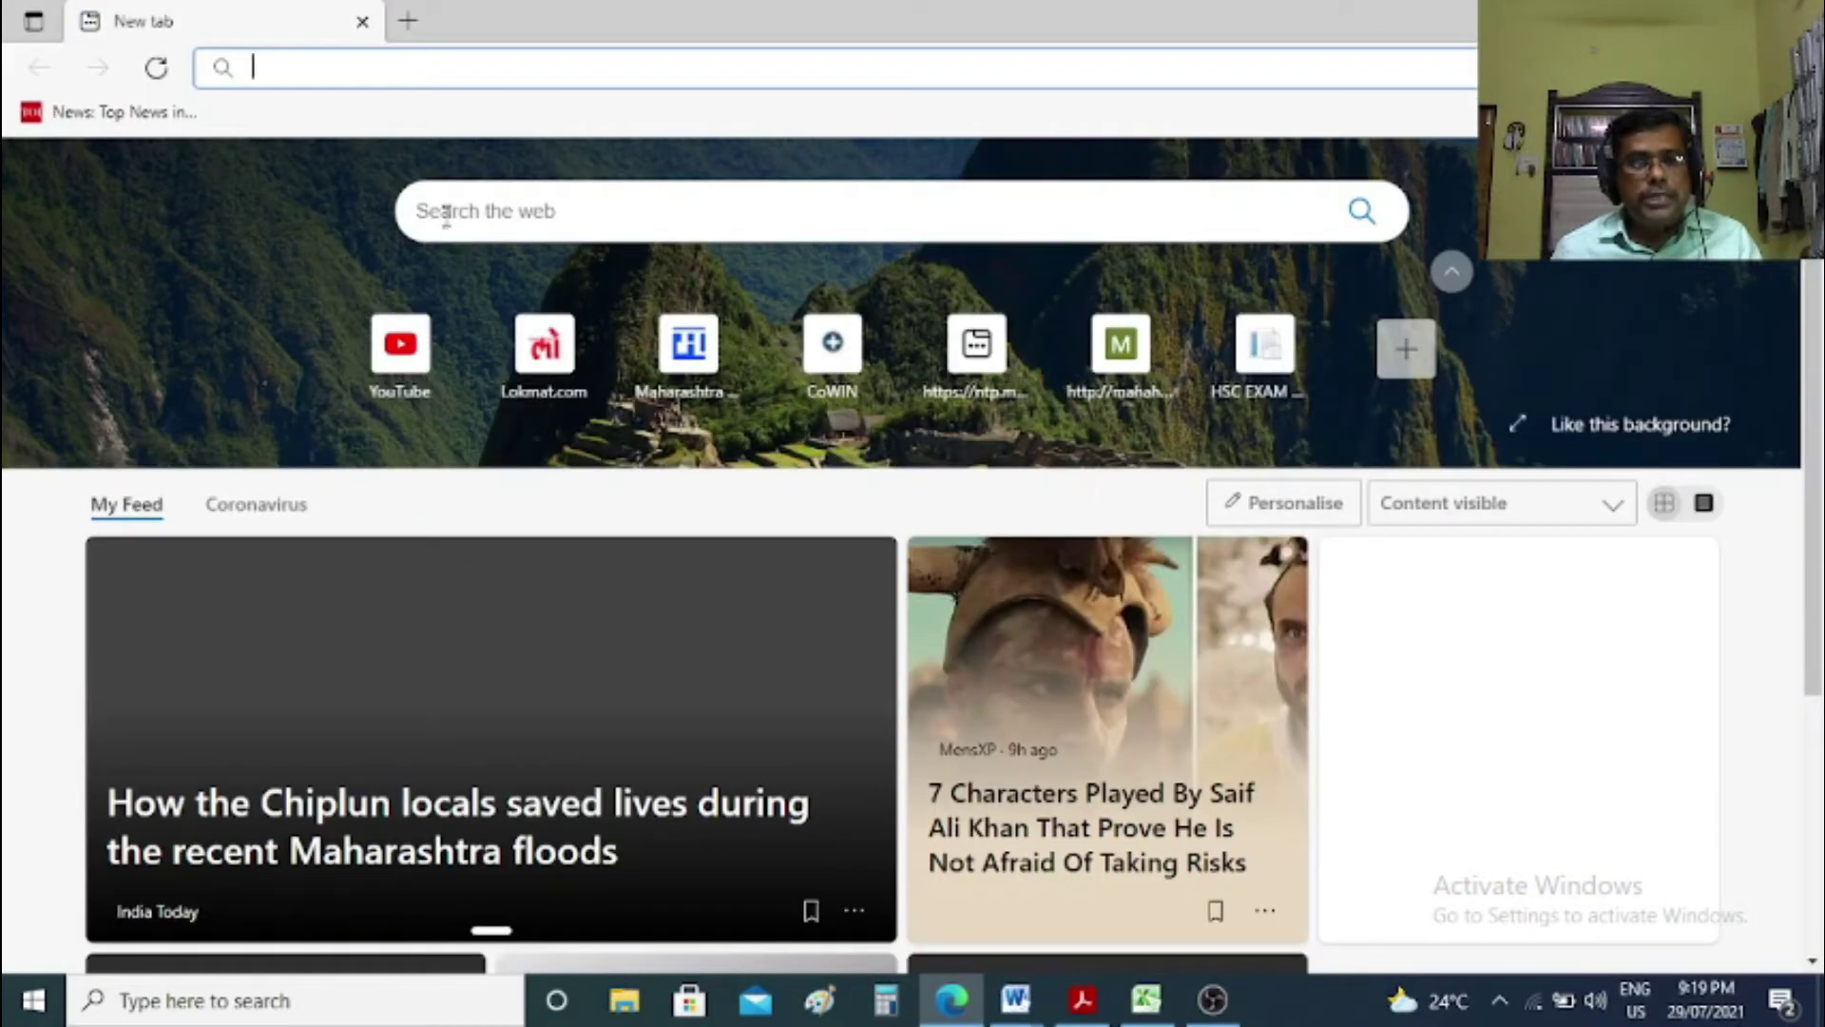
pyautogui.click(445, 215)
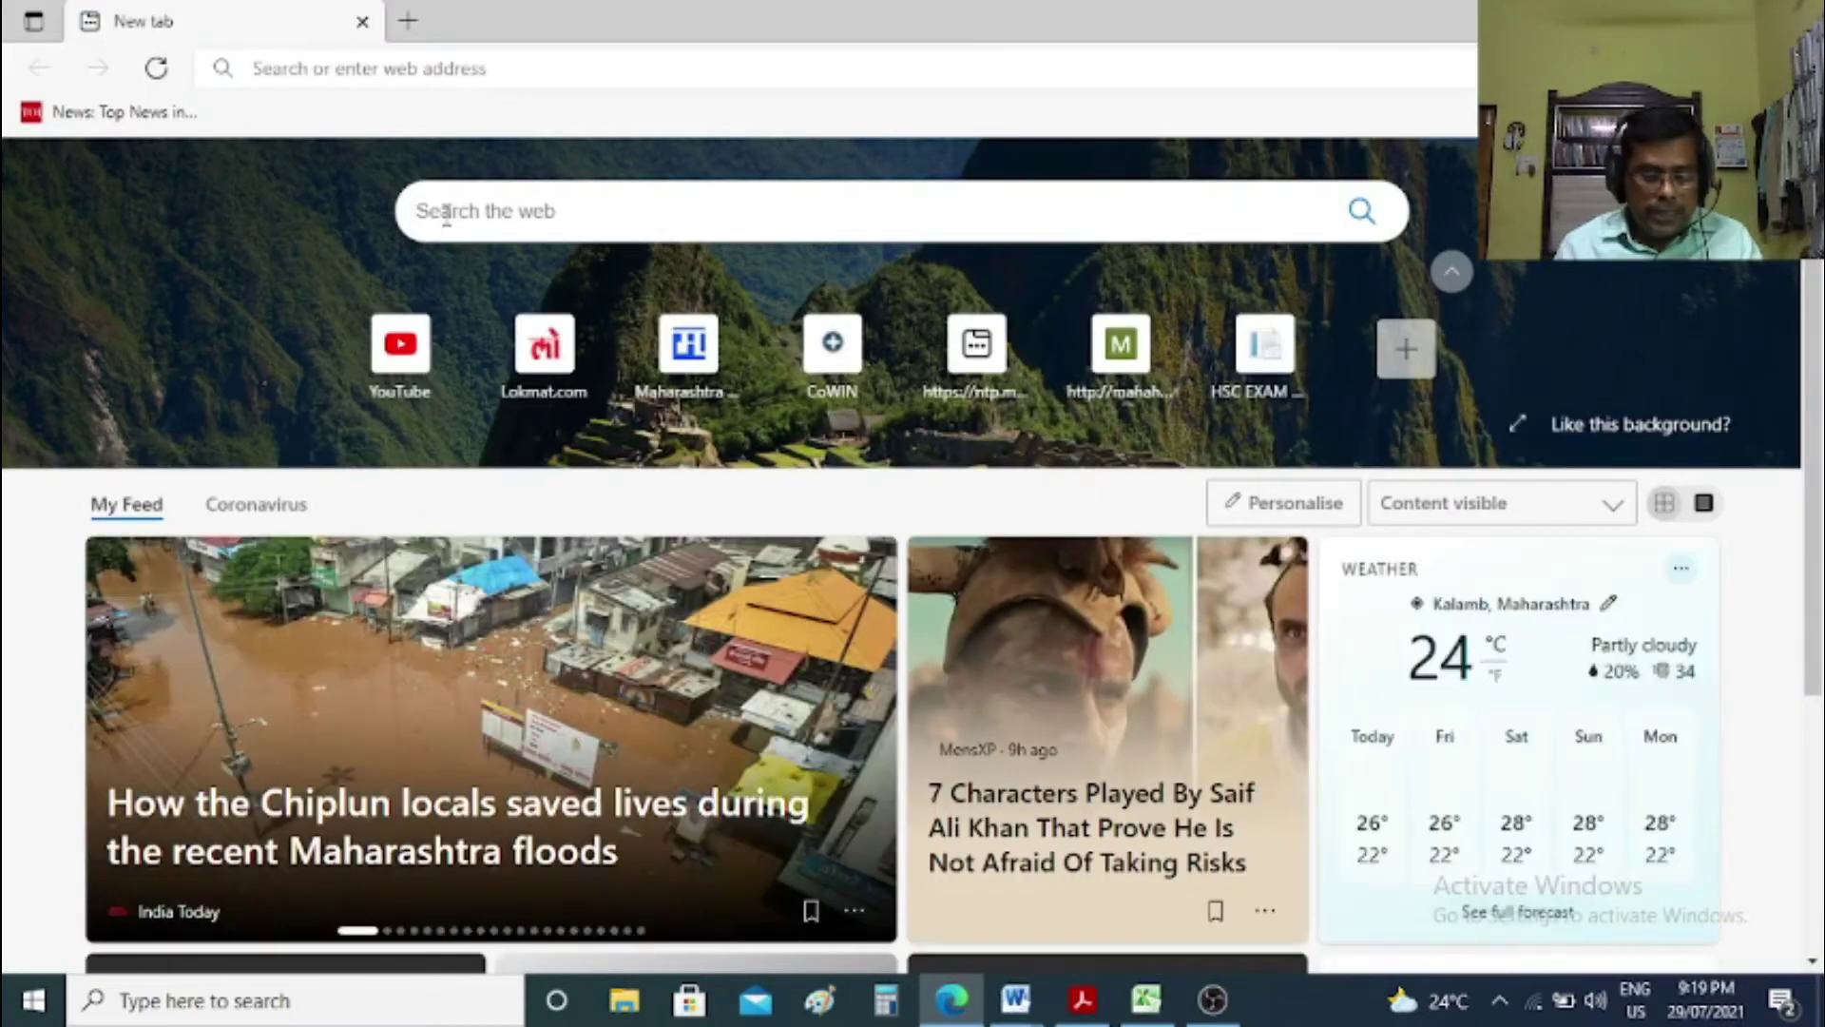
pyautogui.write('tata logo')
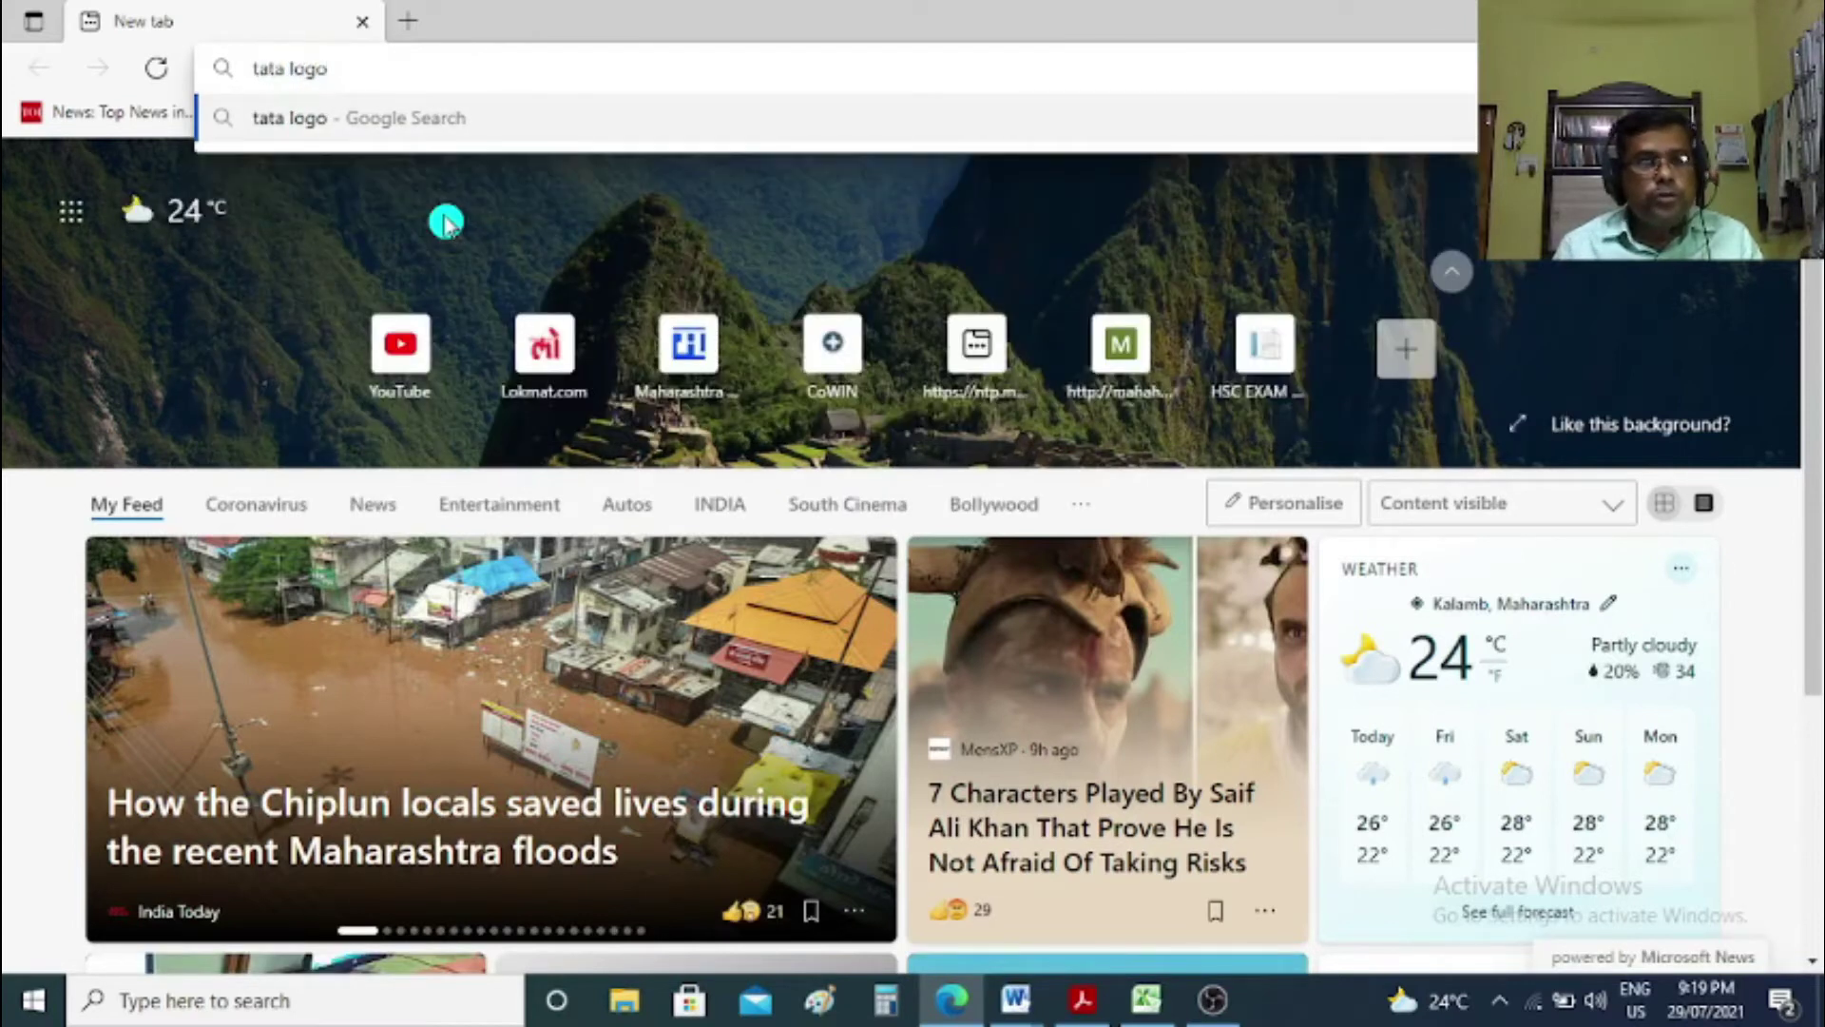
pyautogui.press('Return')
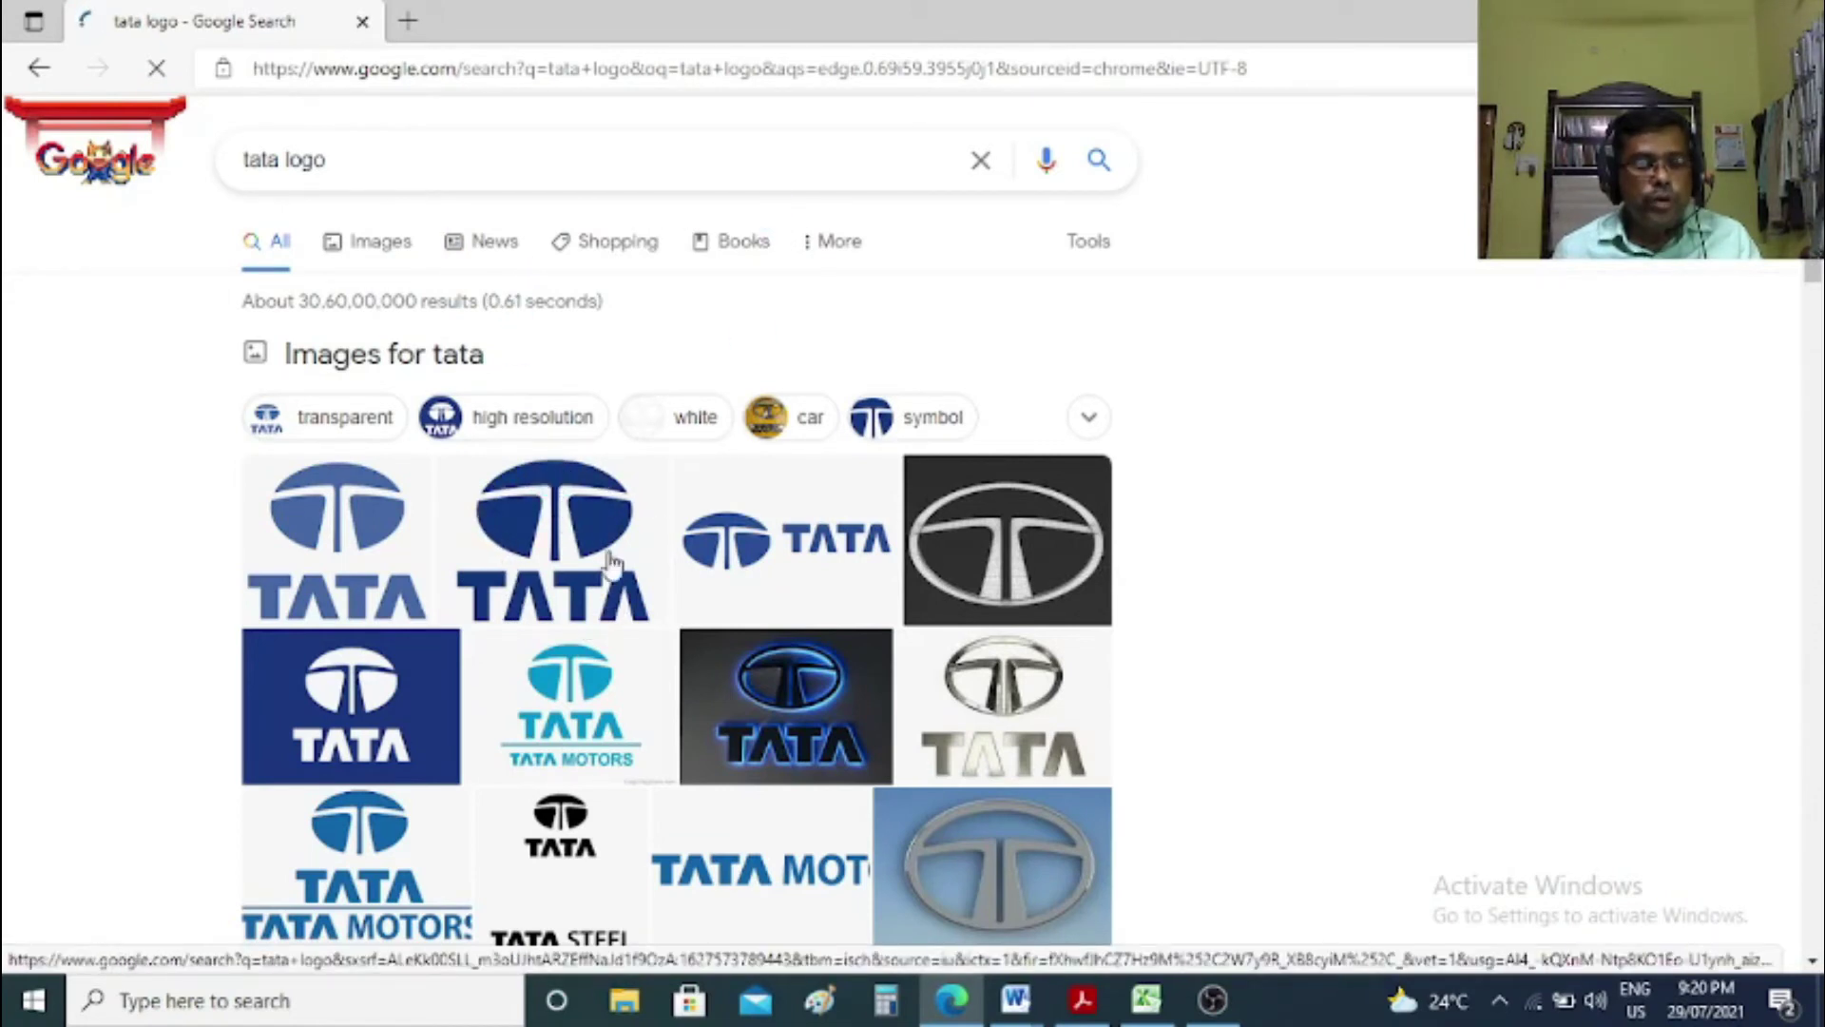
# Return to the Balance Sheet in Excel and enter Trade Mark's outer-column amount 2000 in F10.
pyautogui.click(1145, 1000)
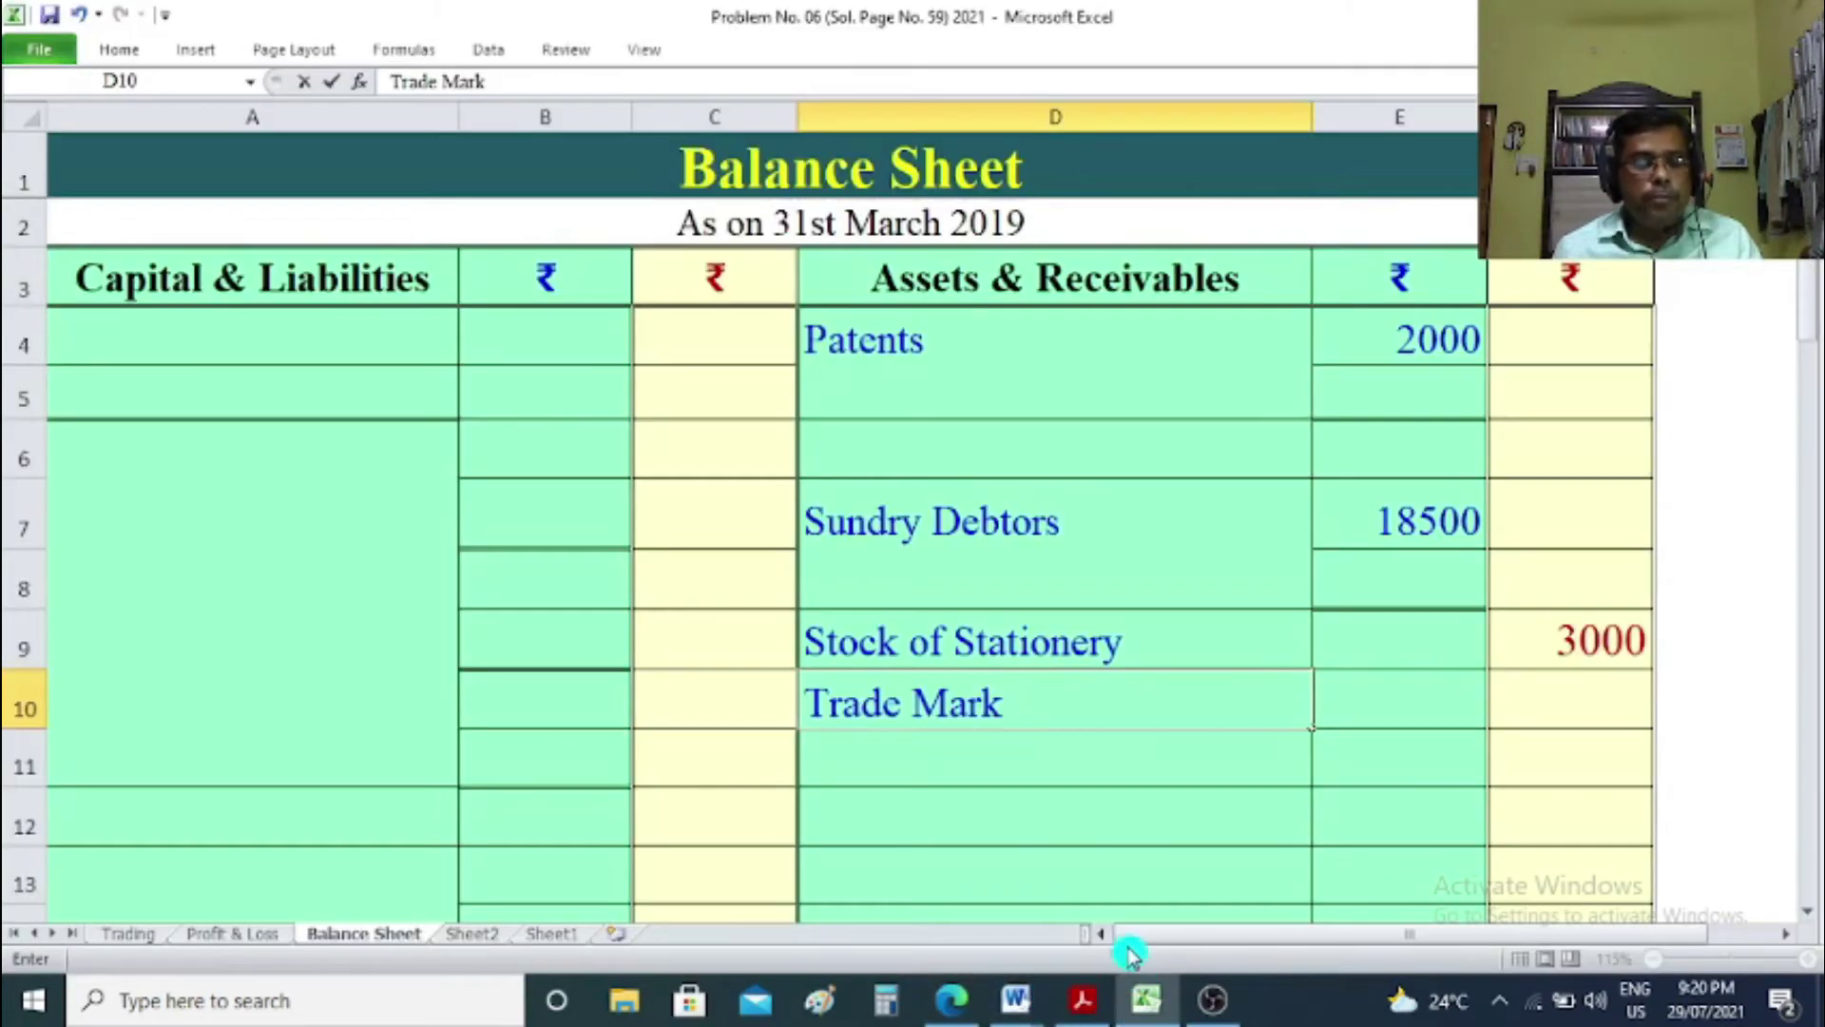
pyautogui.click(1527, 713)
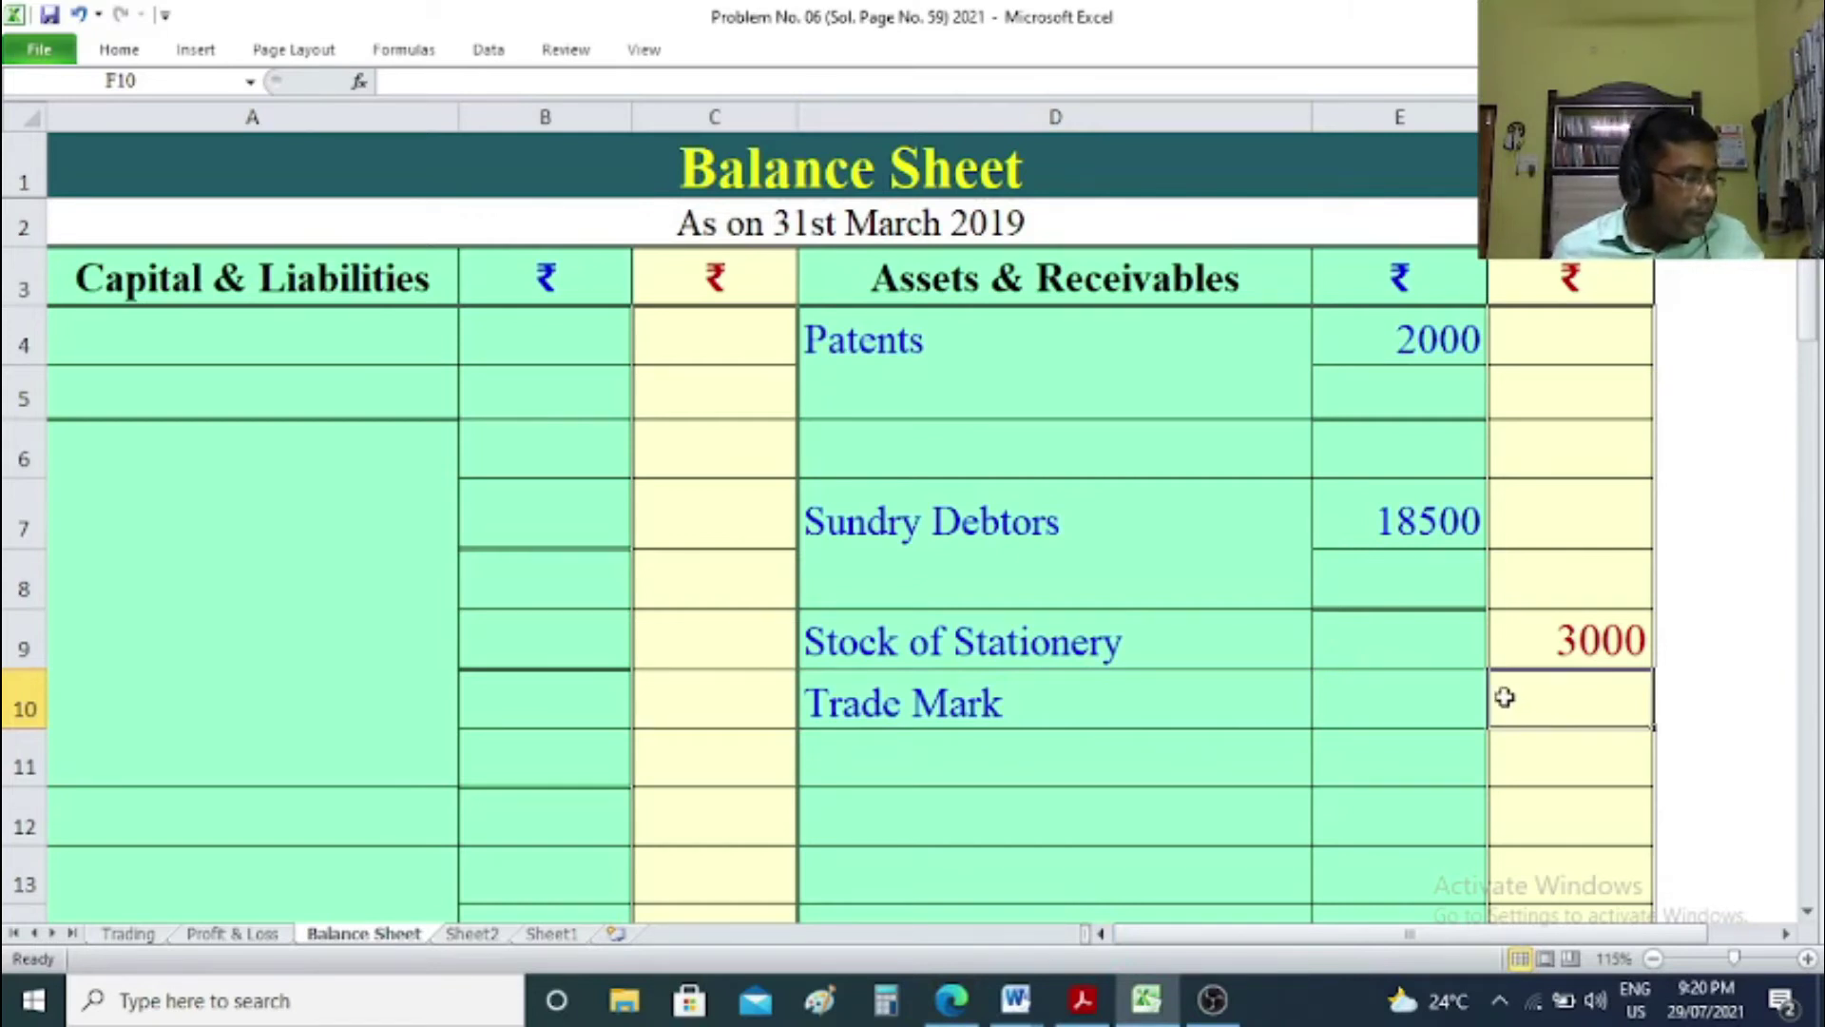
pyautogui.write('2000')
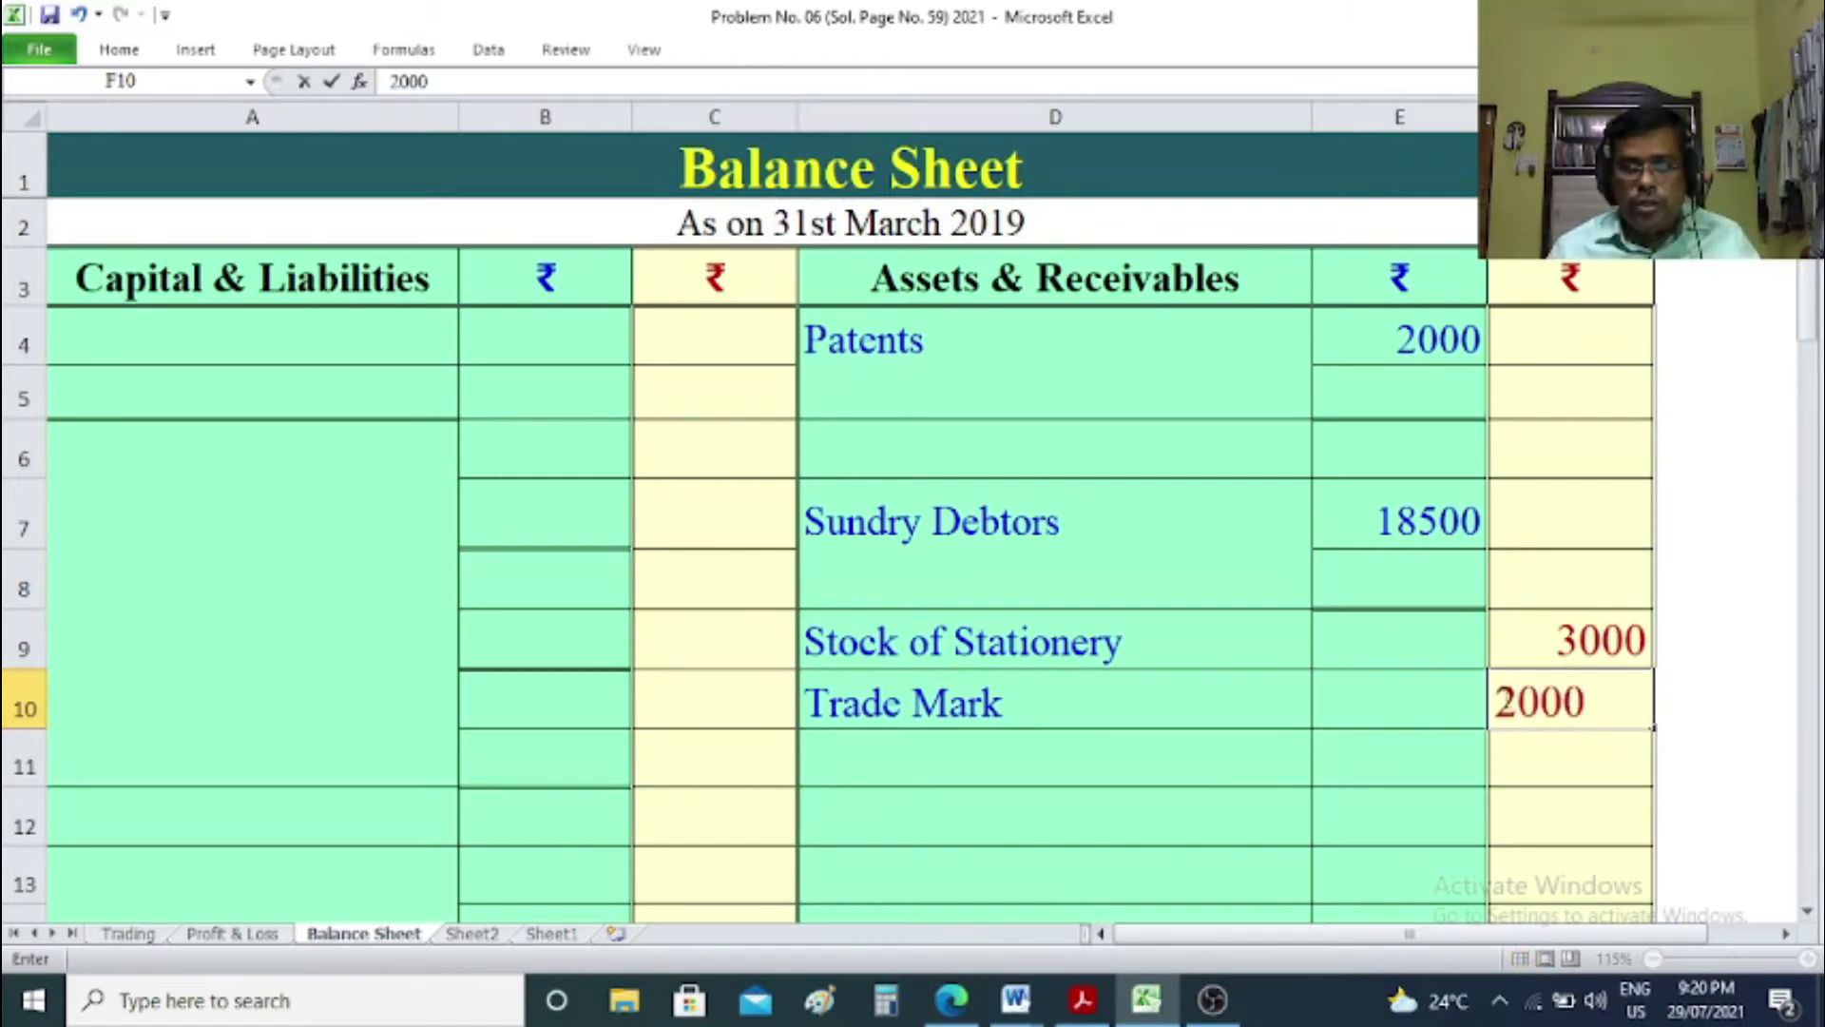
pyautogui.press('Return')
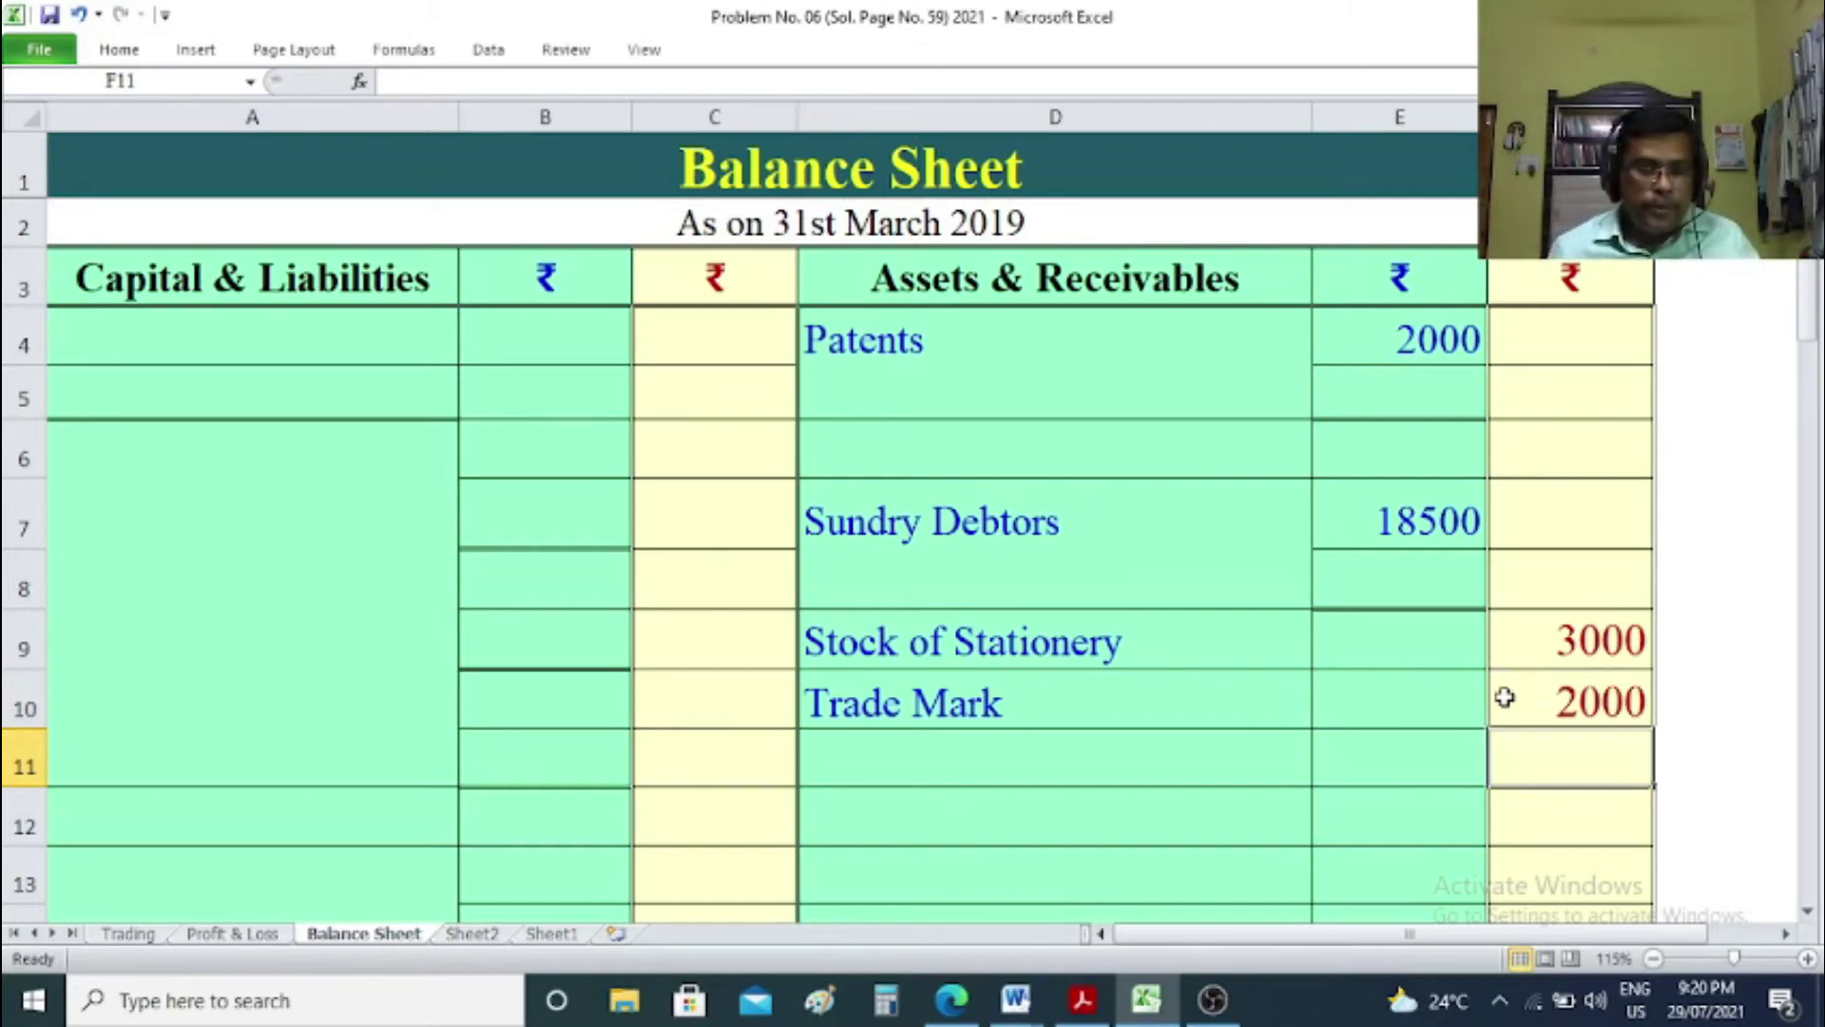
pyautogui.click(1713, 734)
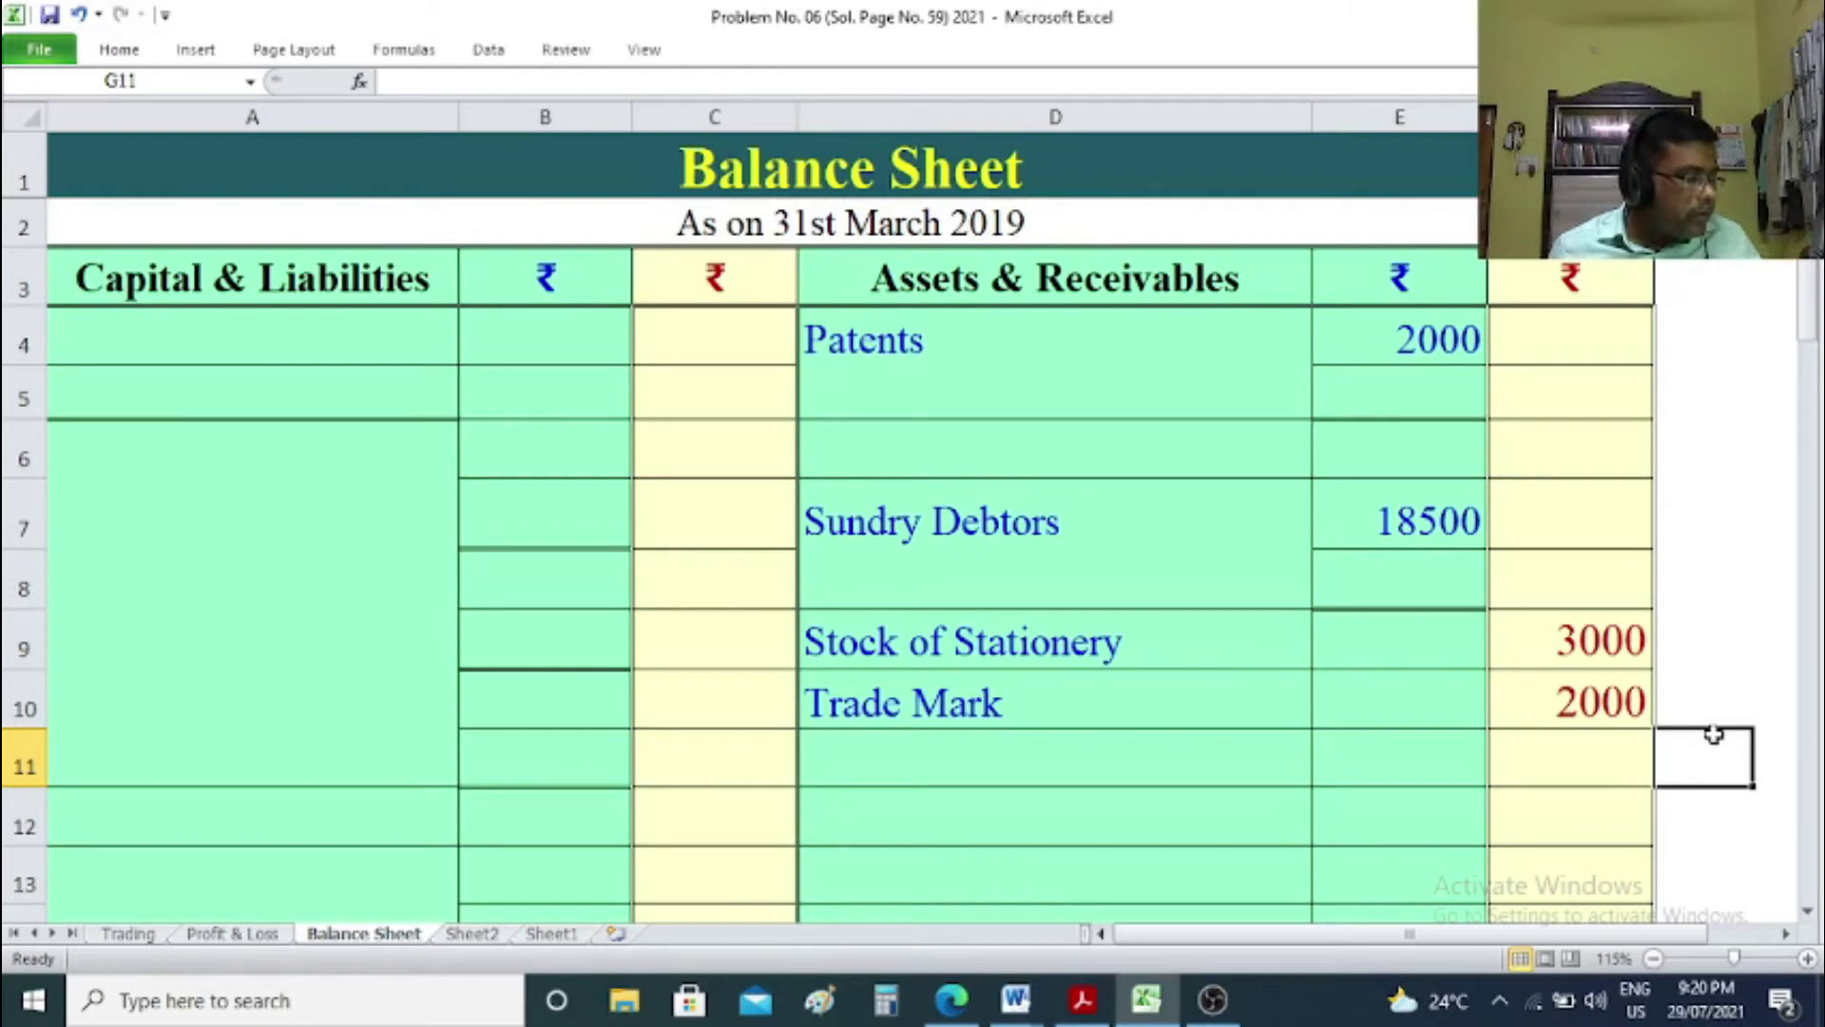
# Add the asset Bills Receivable in D11 with the outer-column amount 6300 in F11.
pyautogui.click(852, 757)
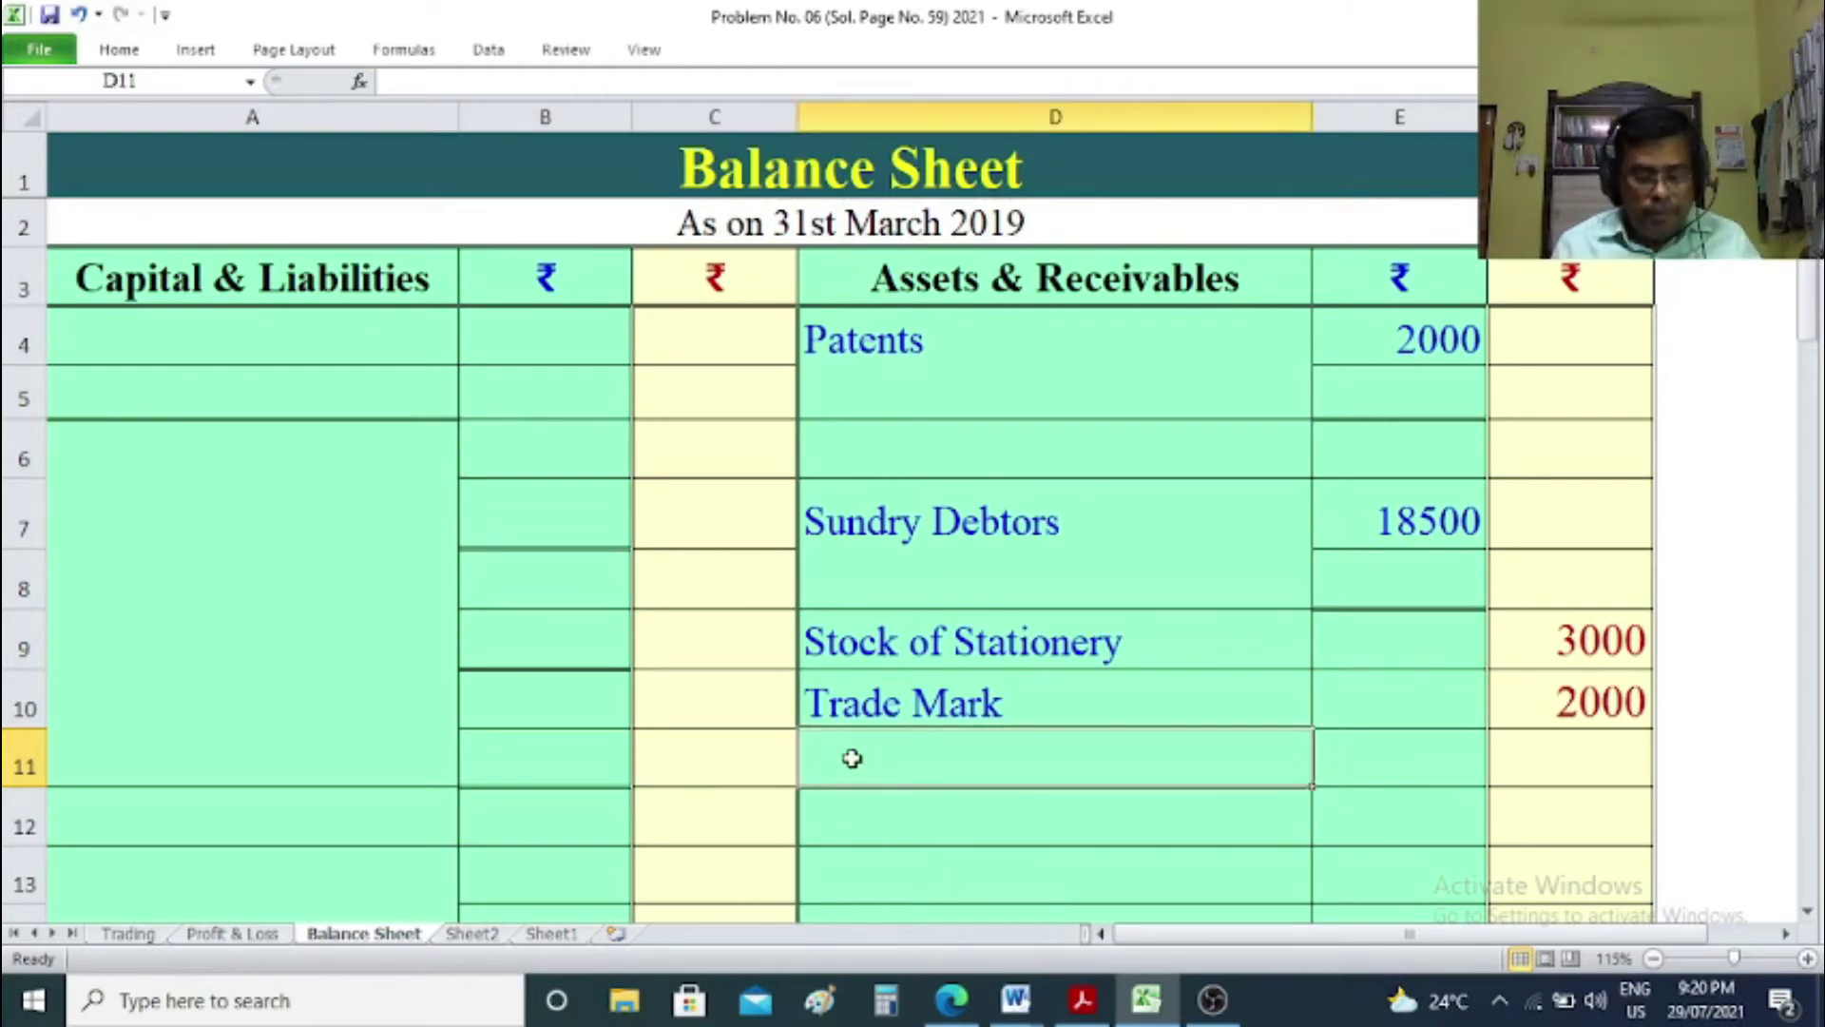
pyautogui.write('br')
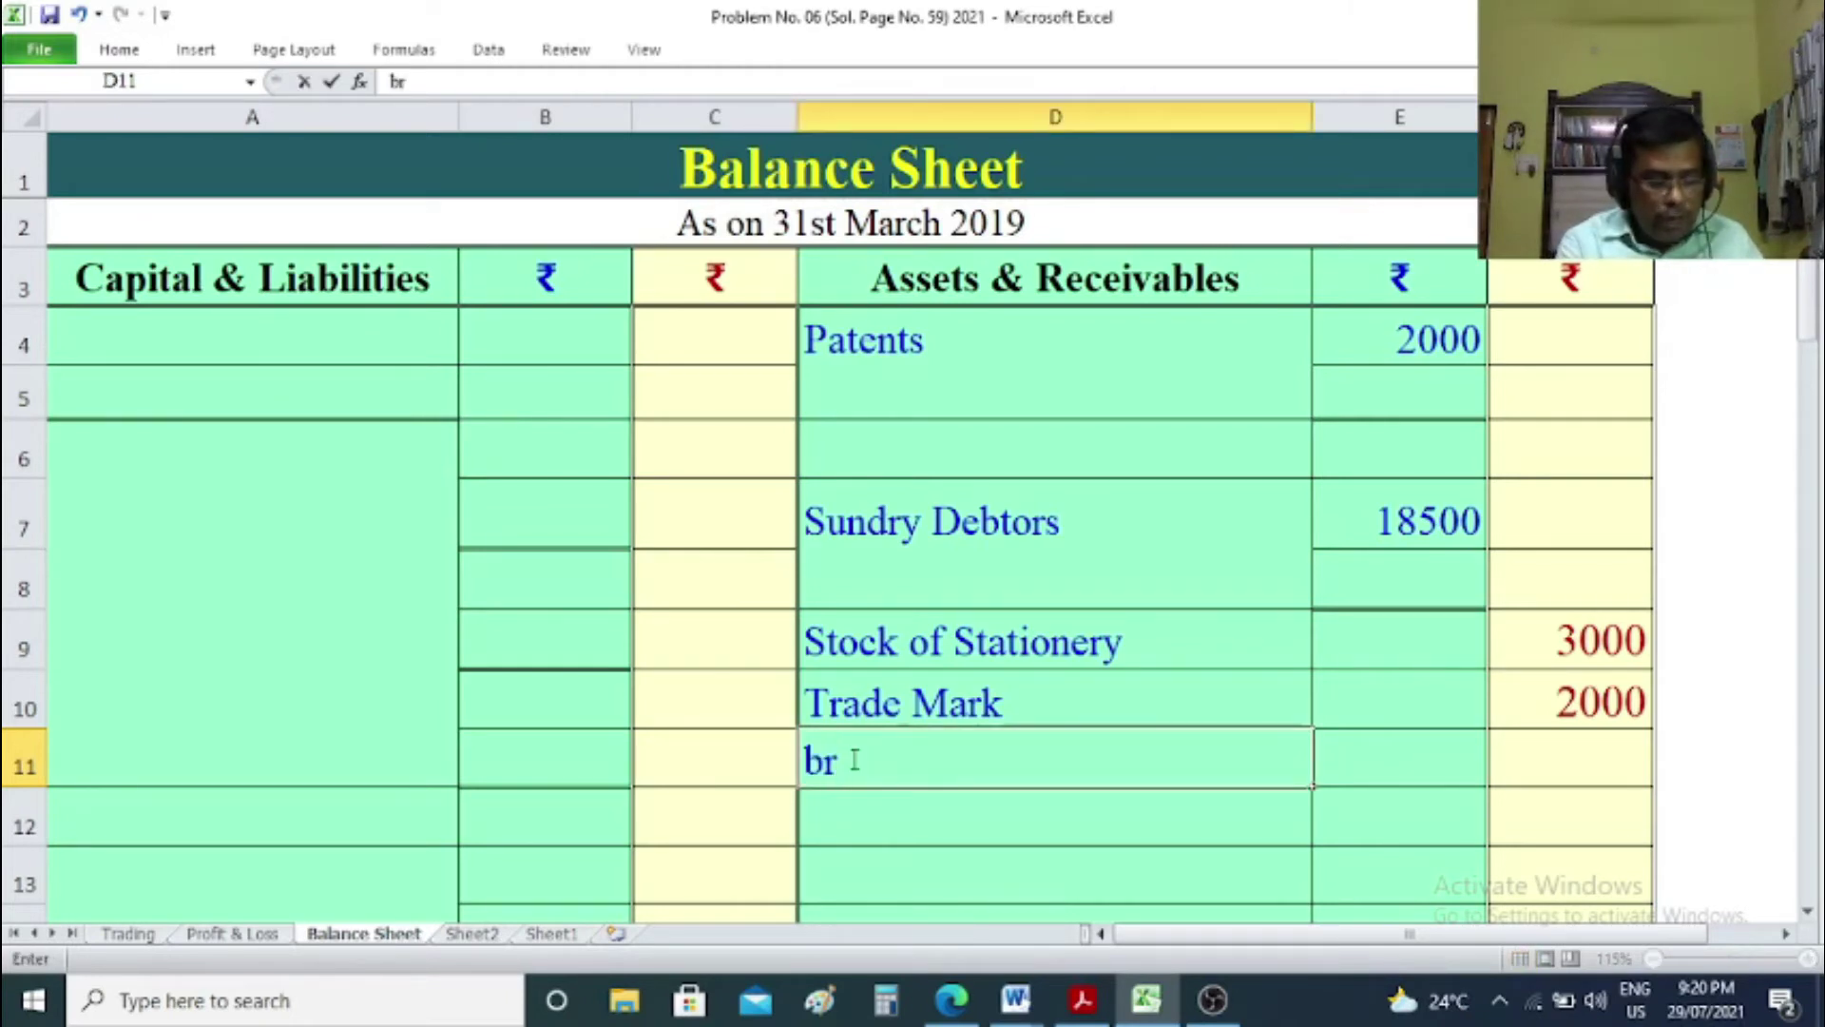
pyautogui.press('Tab')
pyautogui.press('Tab')
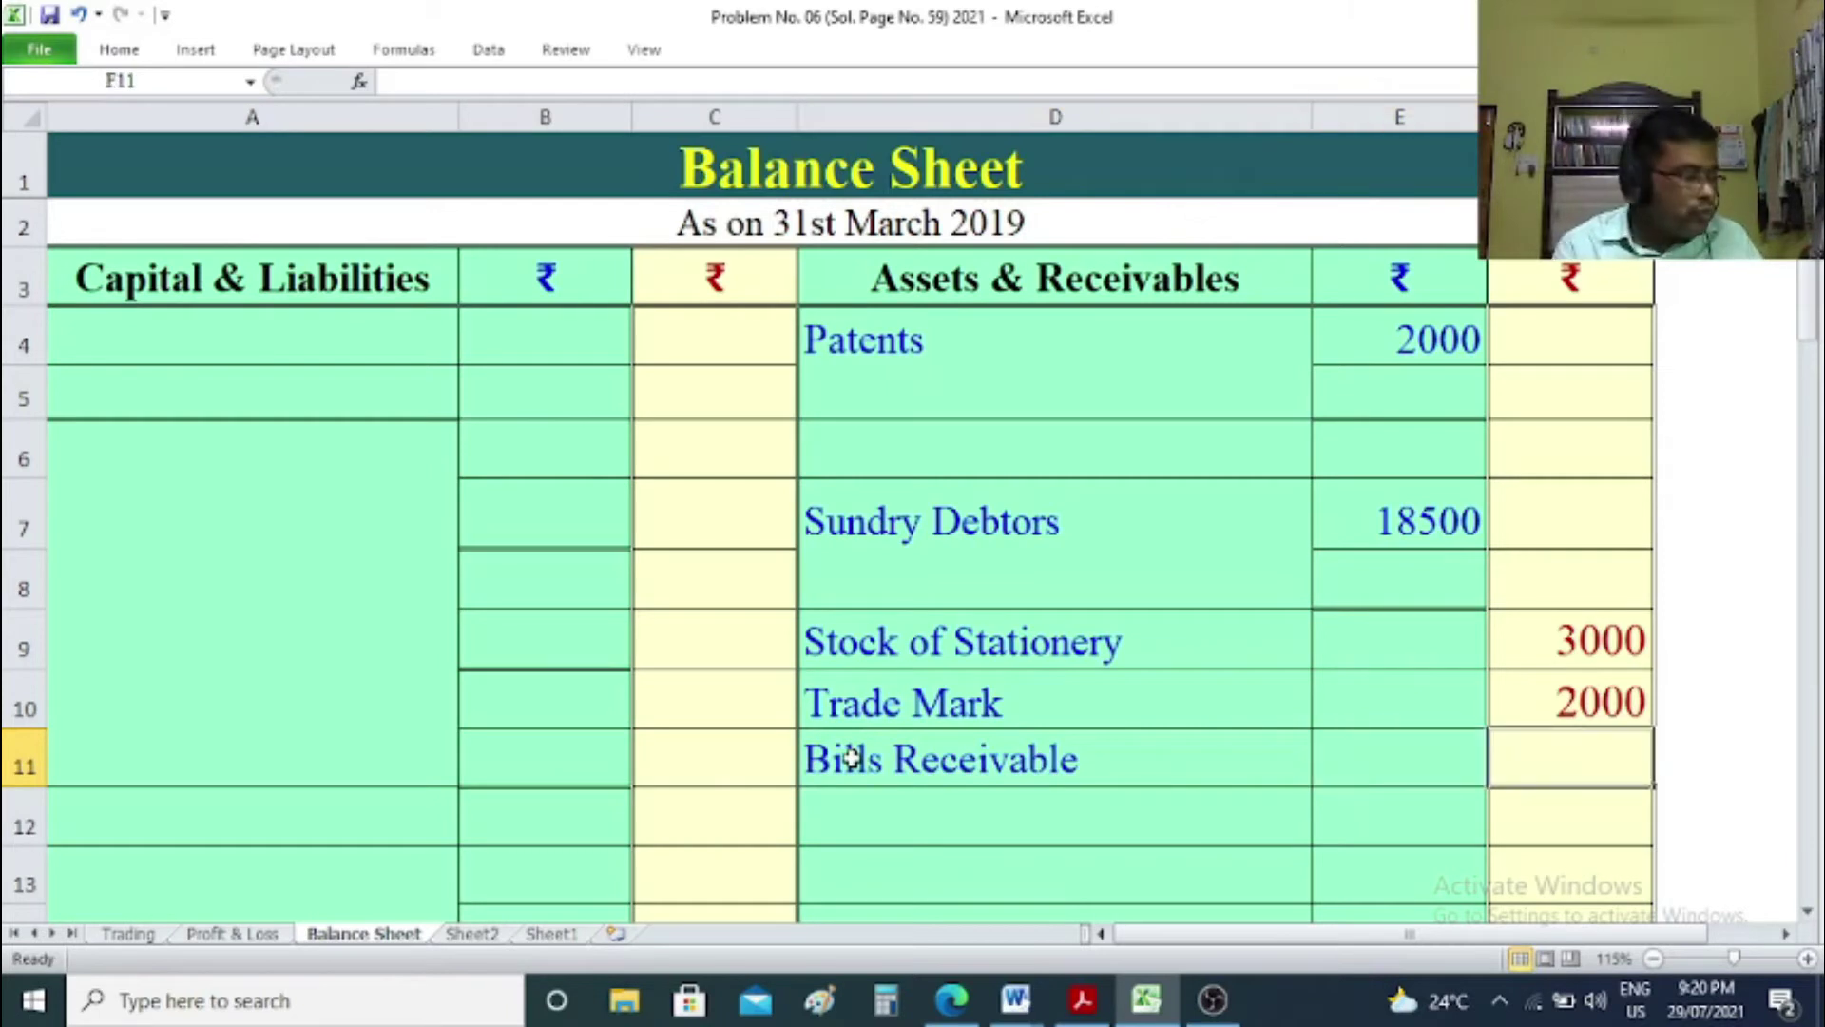
pyautogui.write('6300')
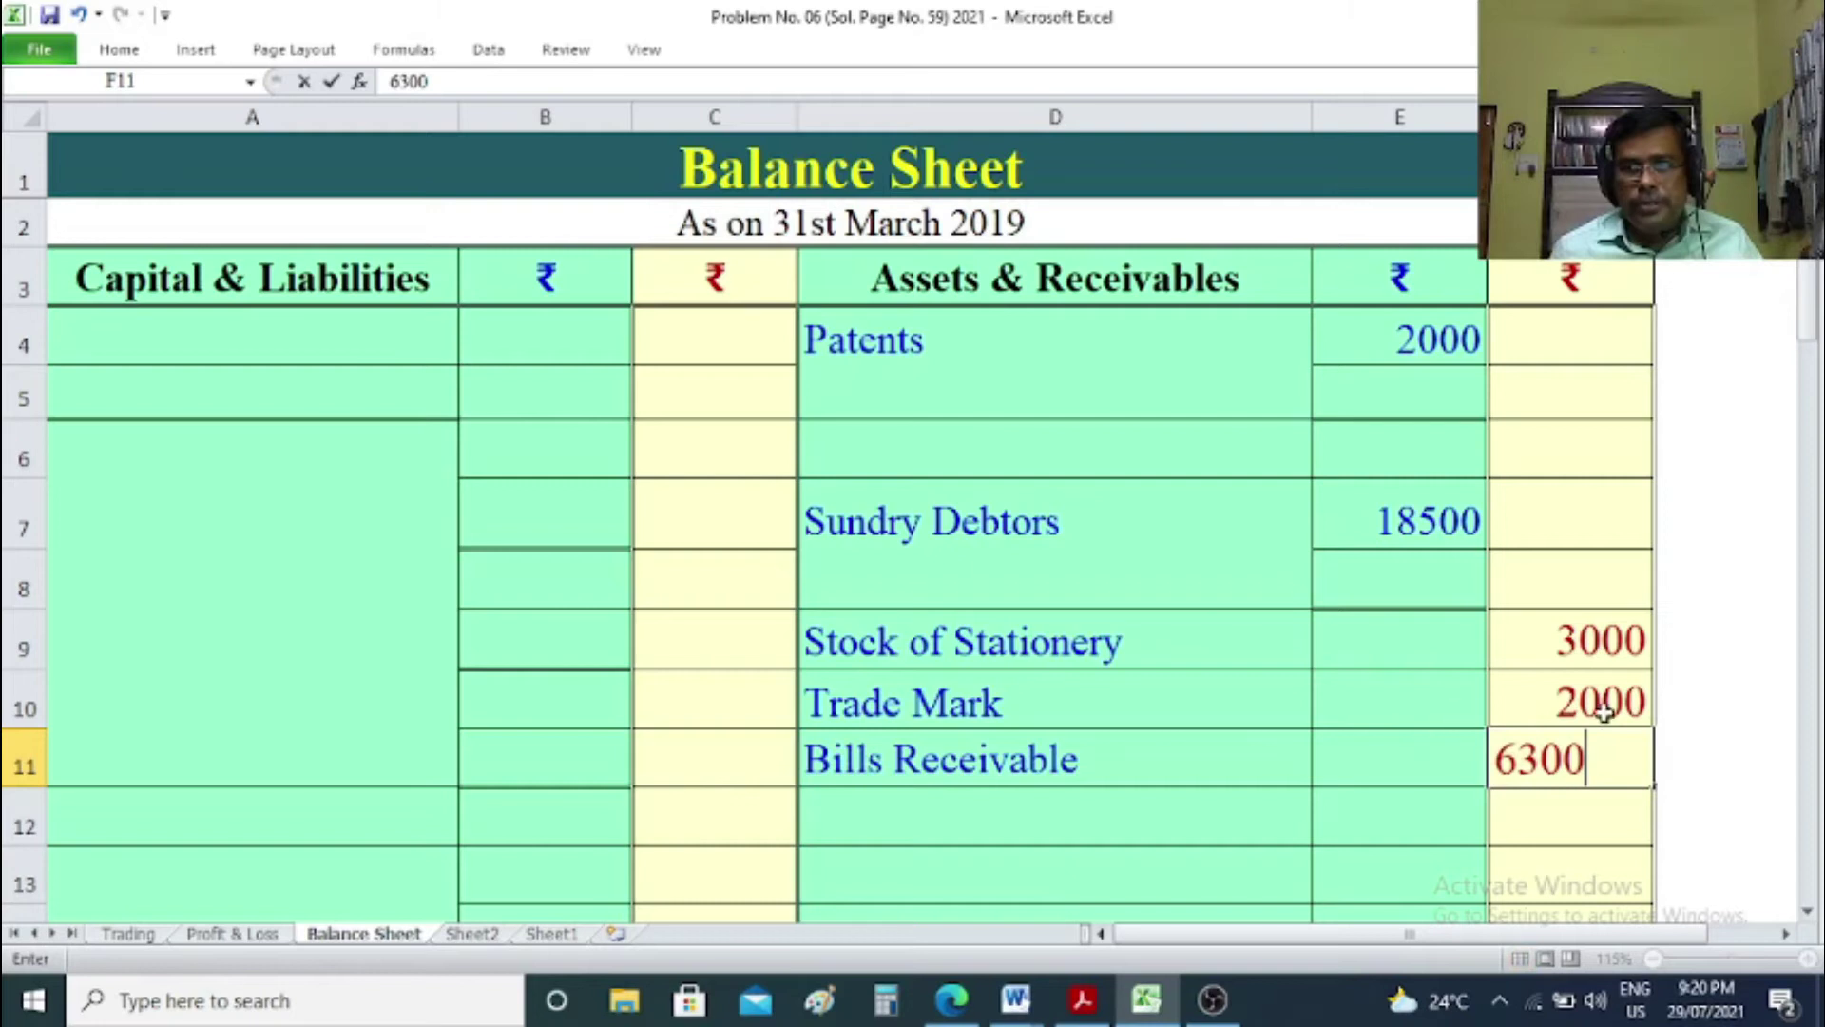
pyautogui.click(1696, 675)
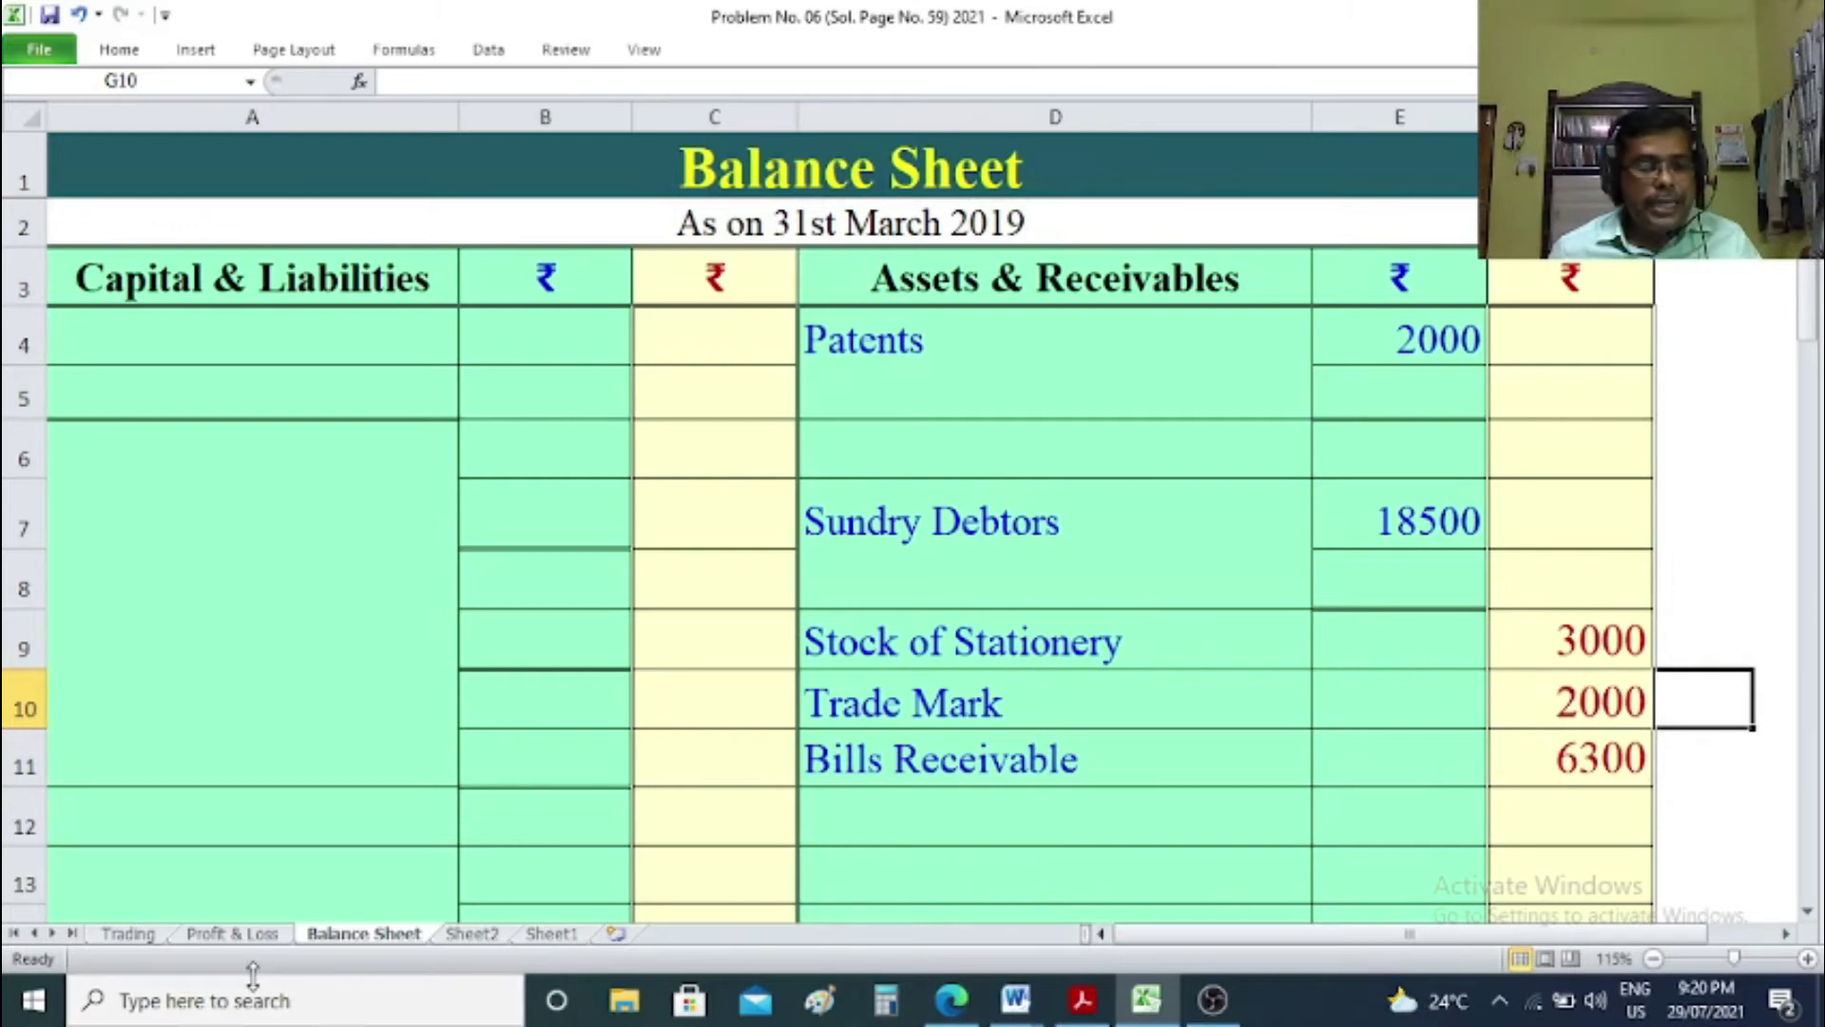
# On the Profit & Loss sheet, enter To Electricity Charges in A5 with the inner-column amount 1450 in B5.
pyautogui.click(224, 934)
pyautogui.click(213, 370)
pyautogui.write('tt')
pyautogui.write('o E')
pyautogui.write('le ')
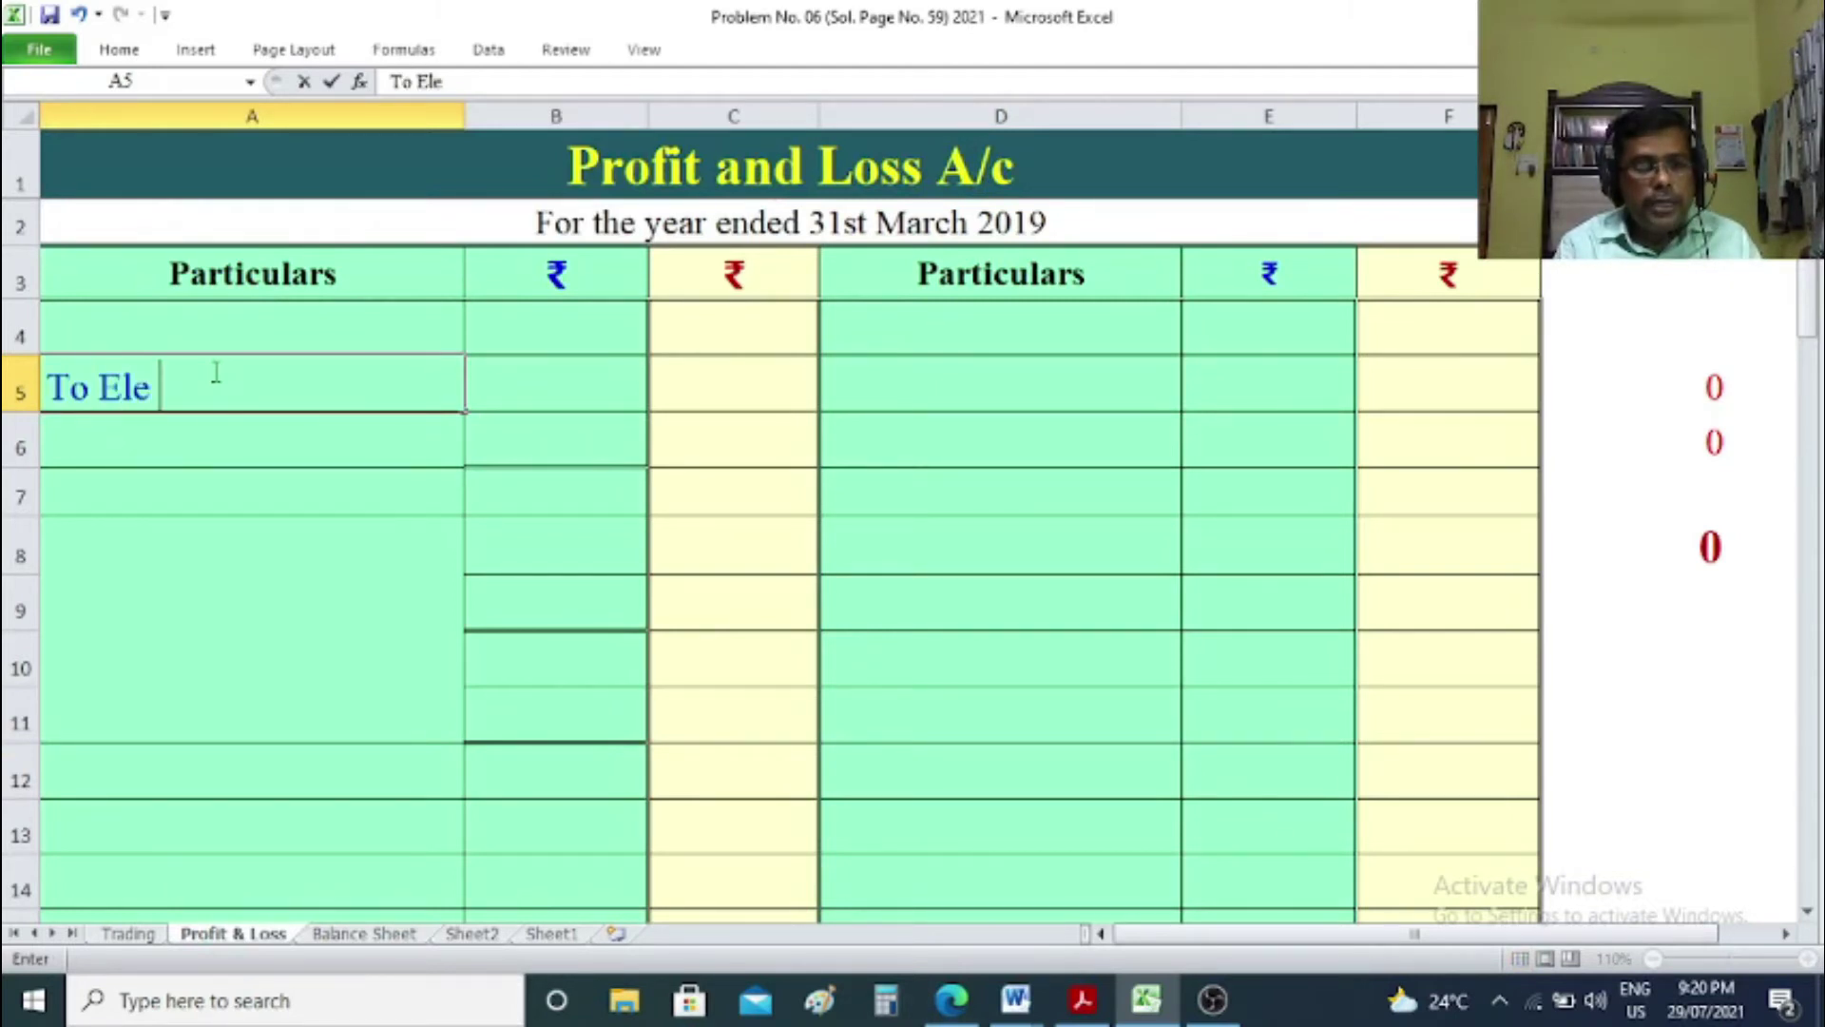
pyautogui.write('c')
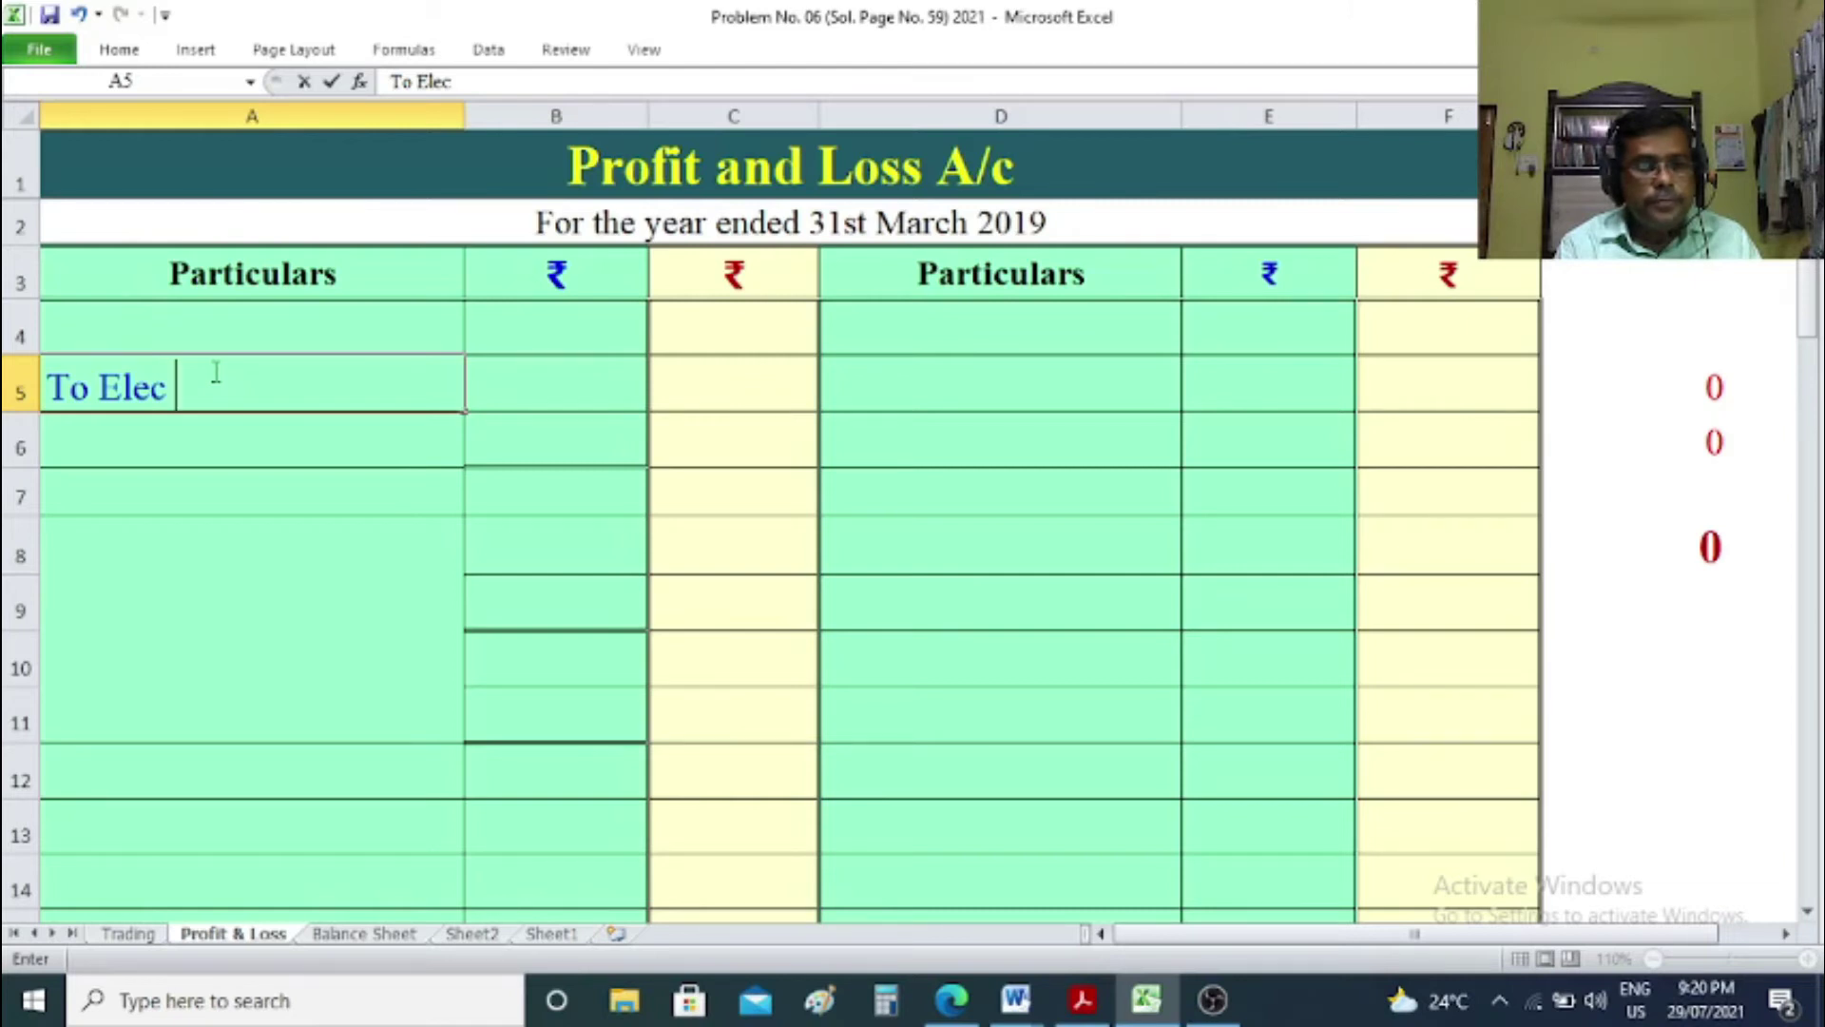
pyautogui.write('tricity c')
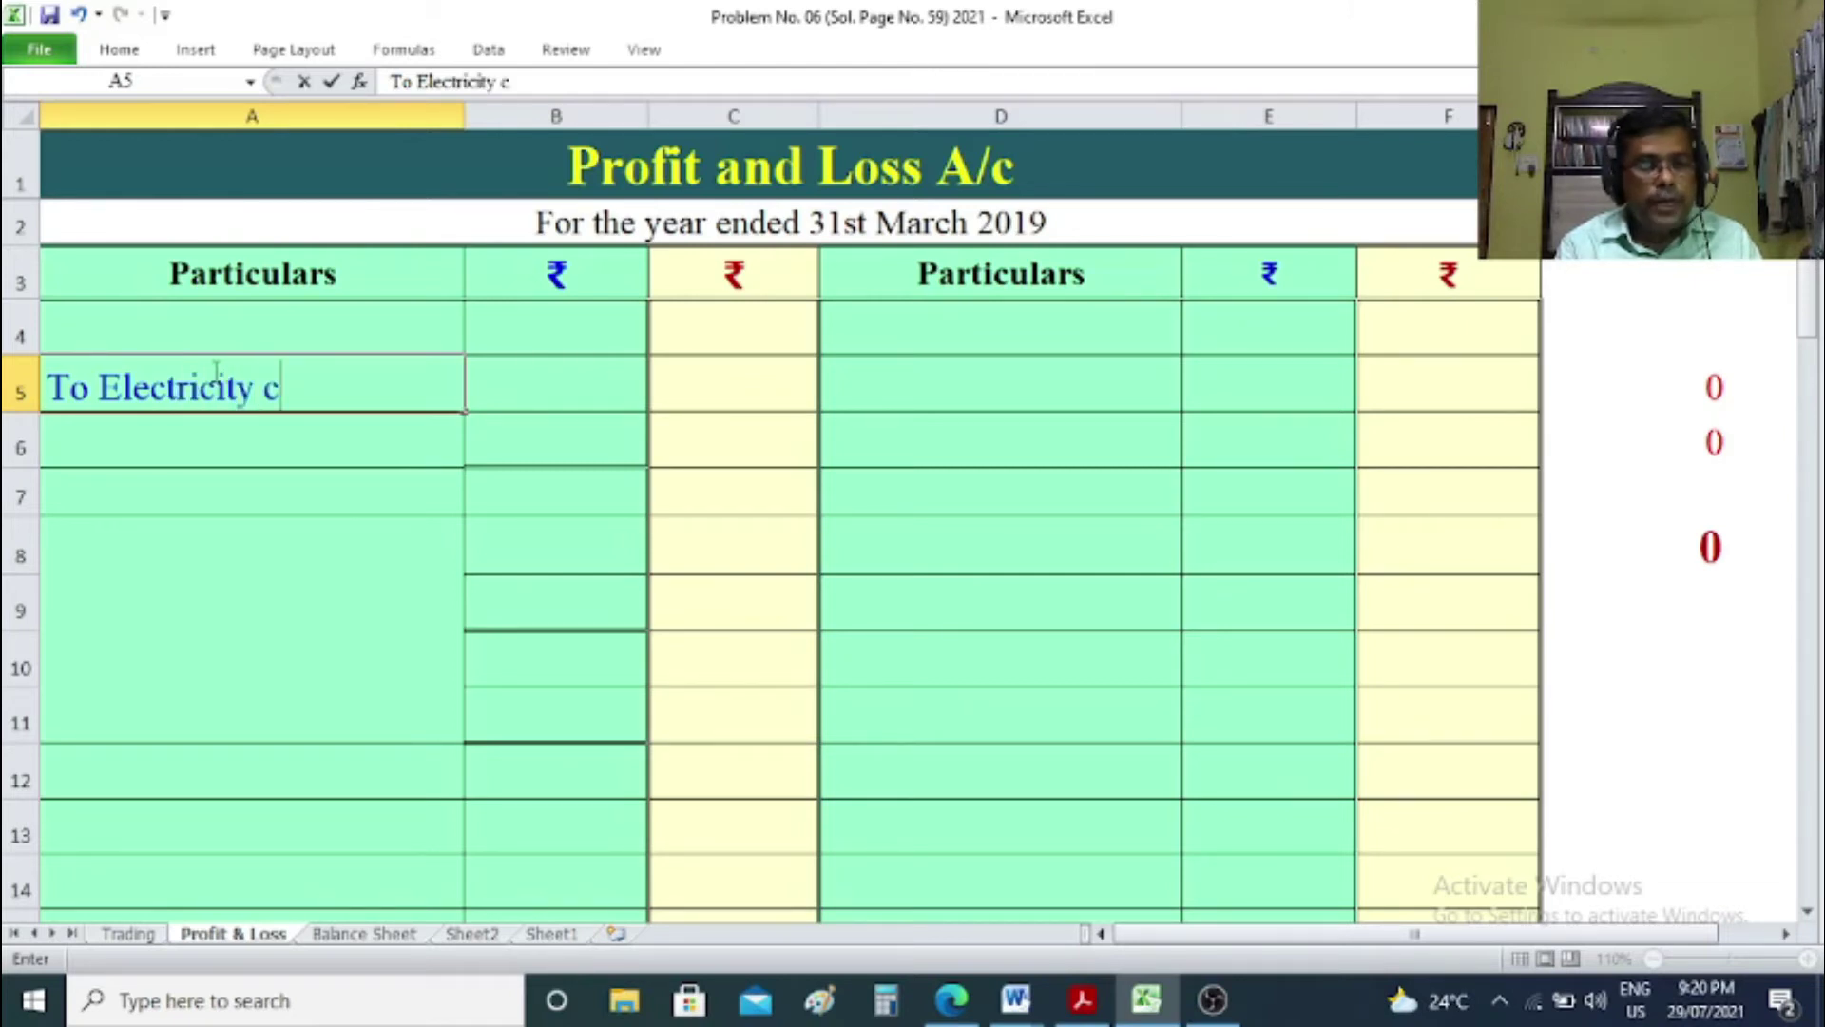
pyautogui.press('BackSpace')
pyautogui.write('Charges')
pyautogui.press('Tab')
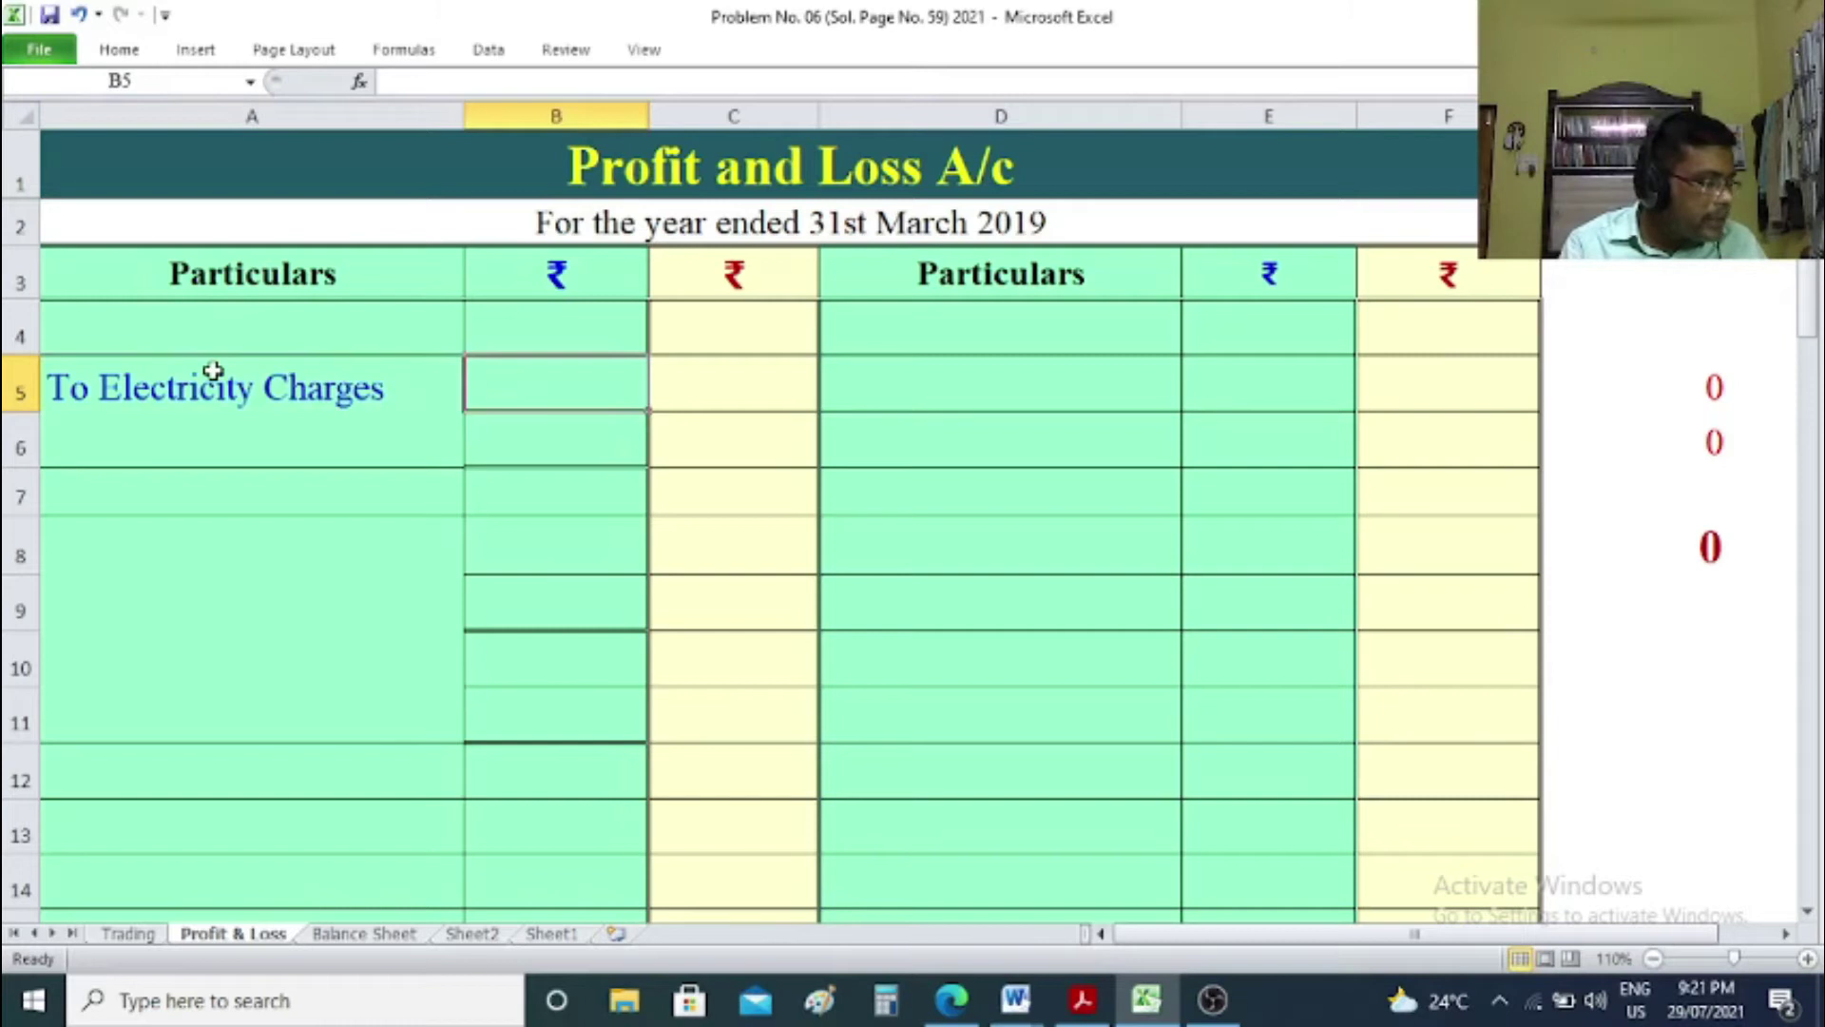
pyautogui.write('1450')
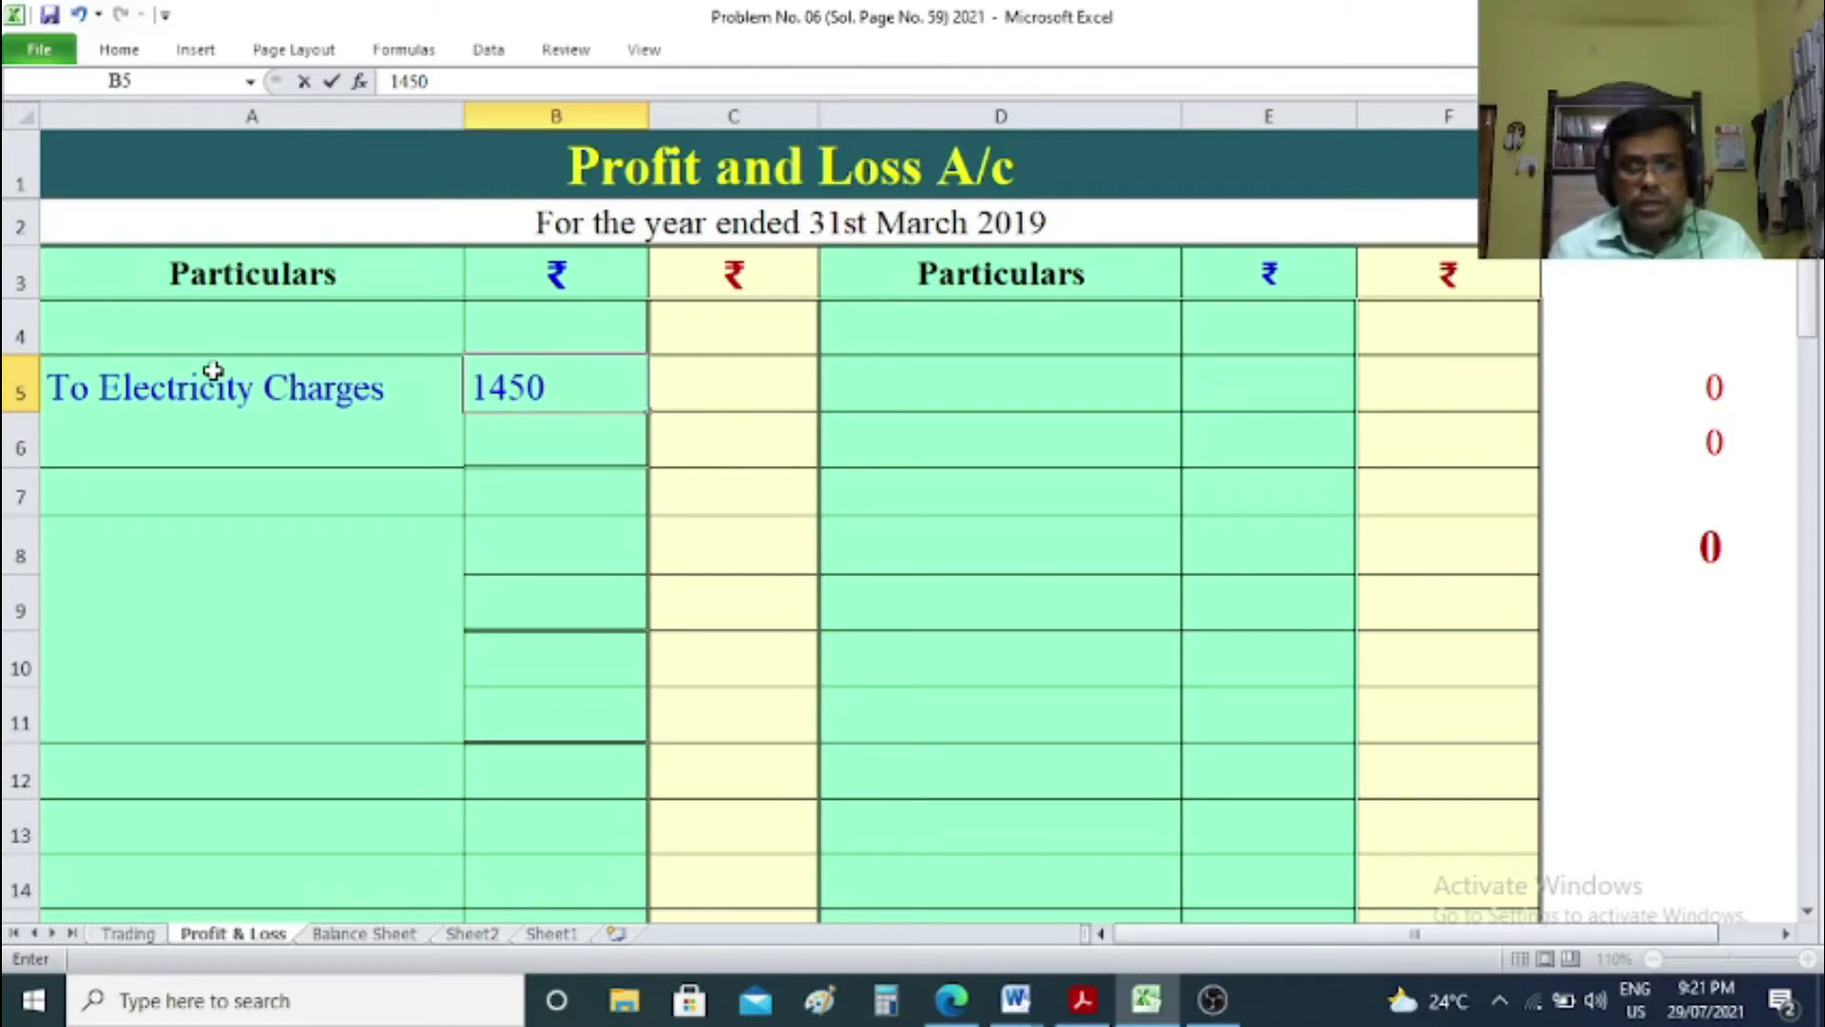
pyautogui.click(1720, 811)
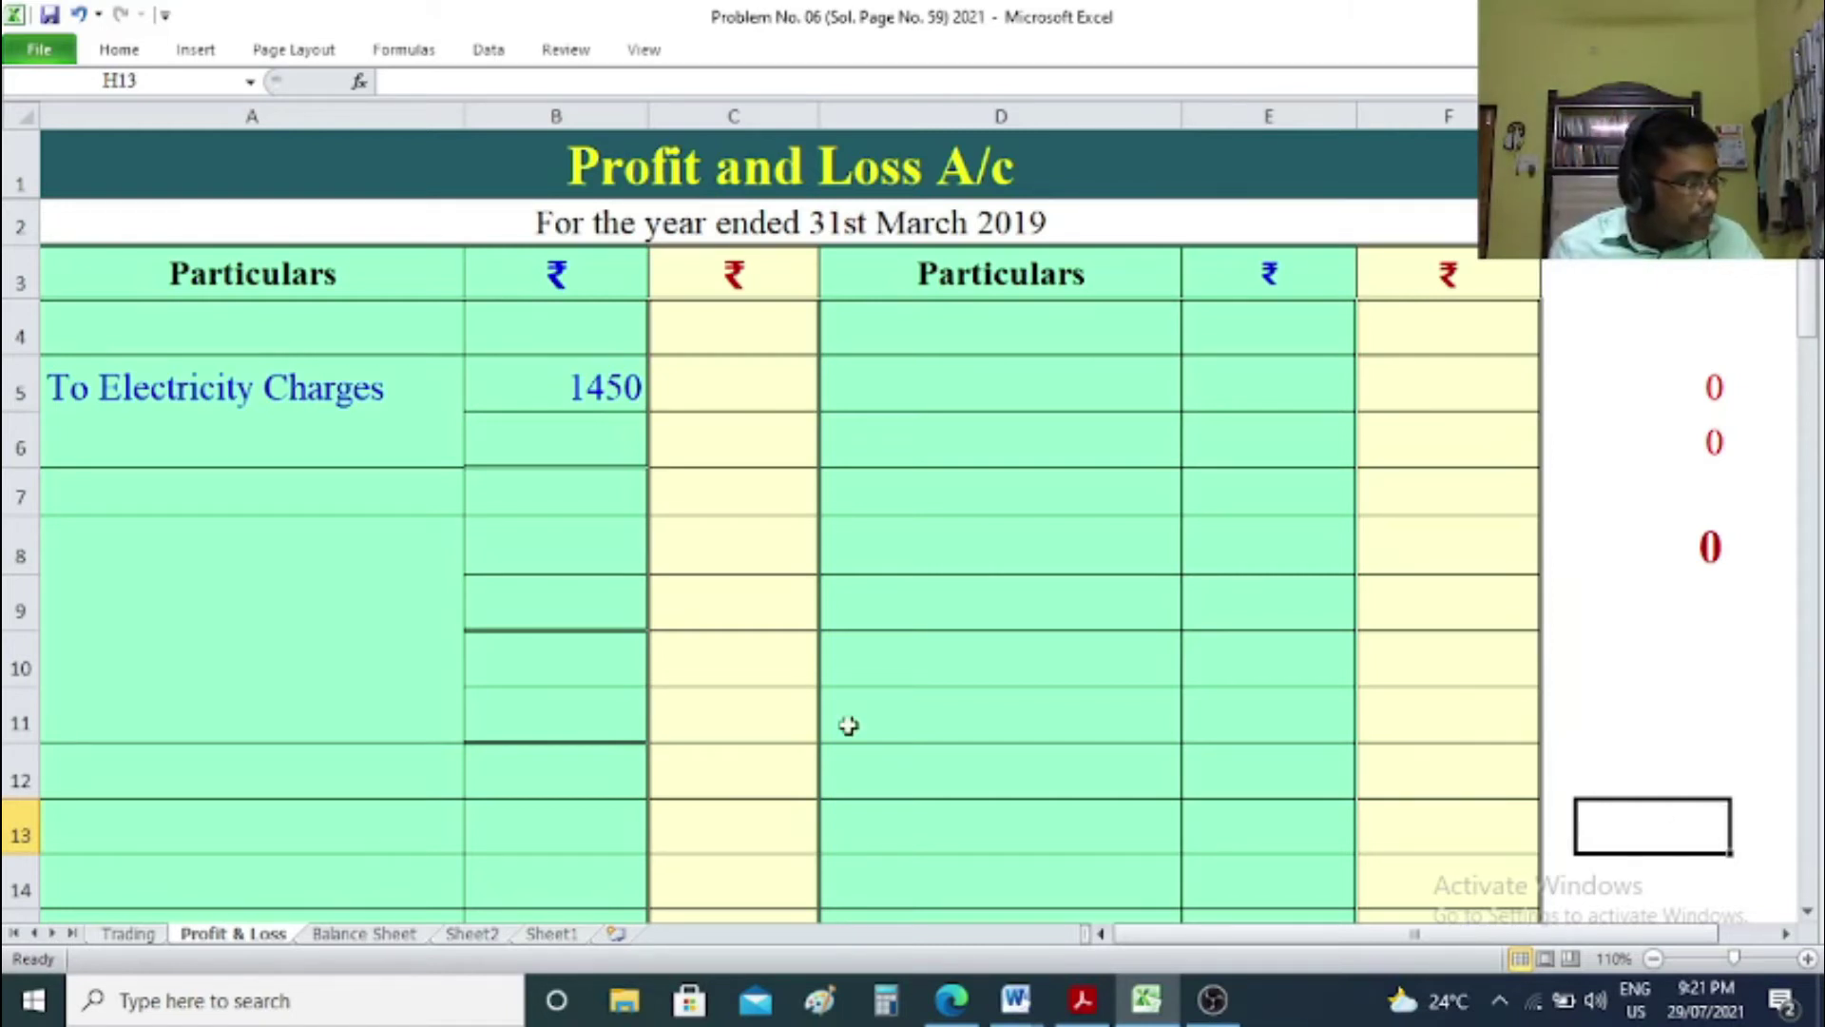
# On the Trading sheet, enter To Wages in A8 with the inner-column amount 950 in B8.
pyautogui.click(125, 935)
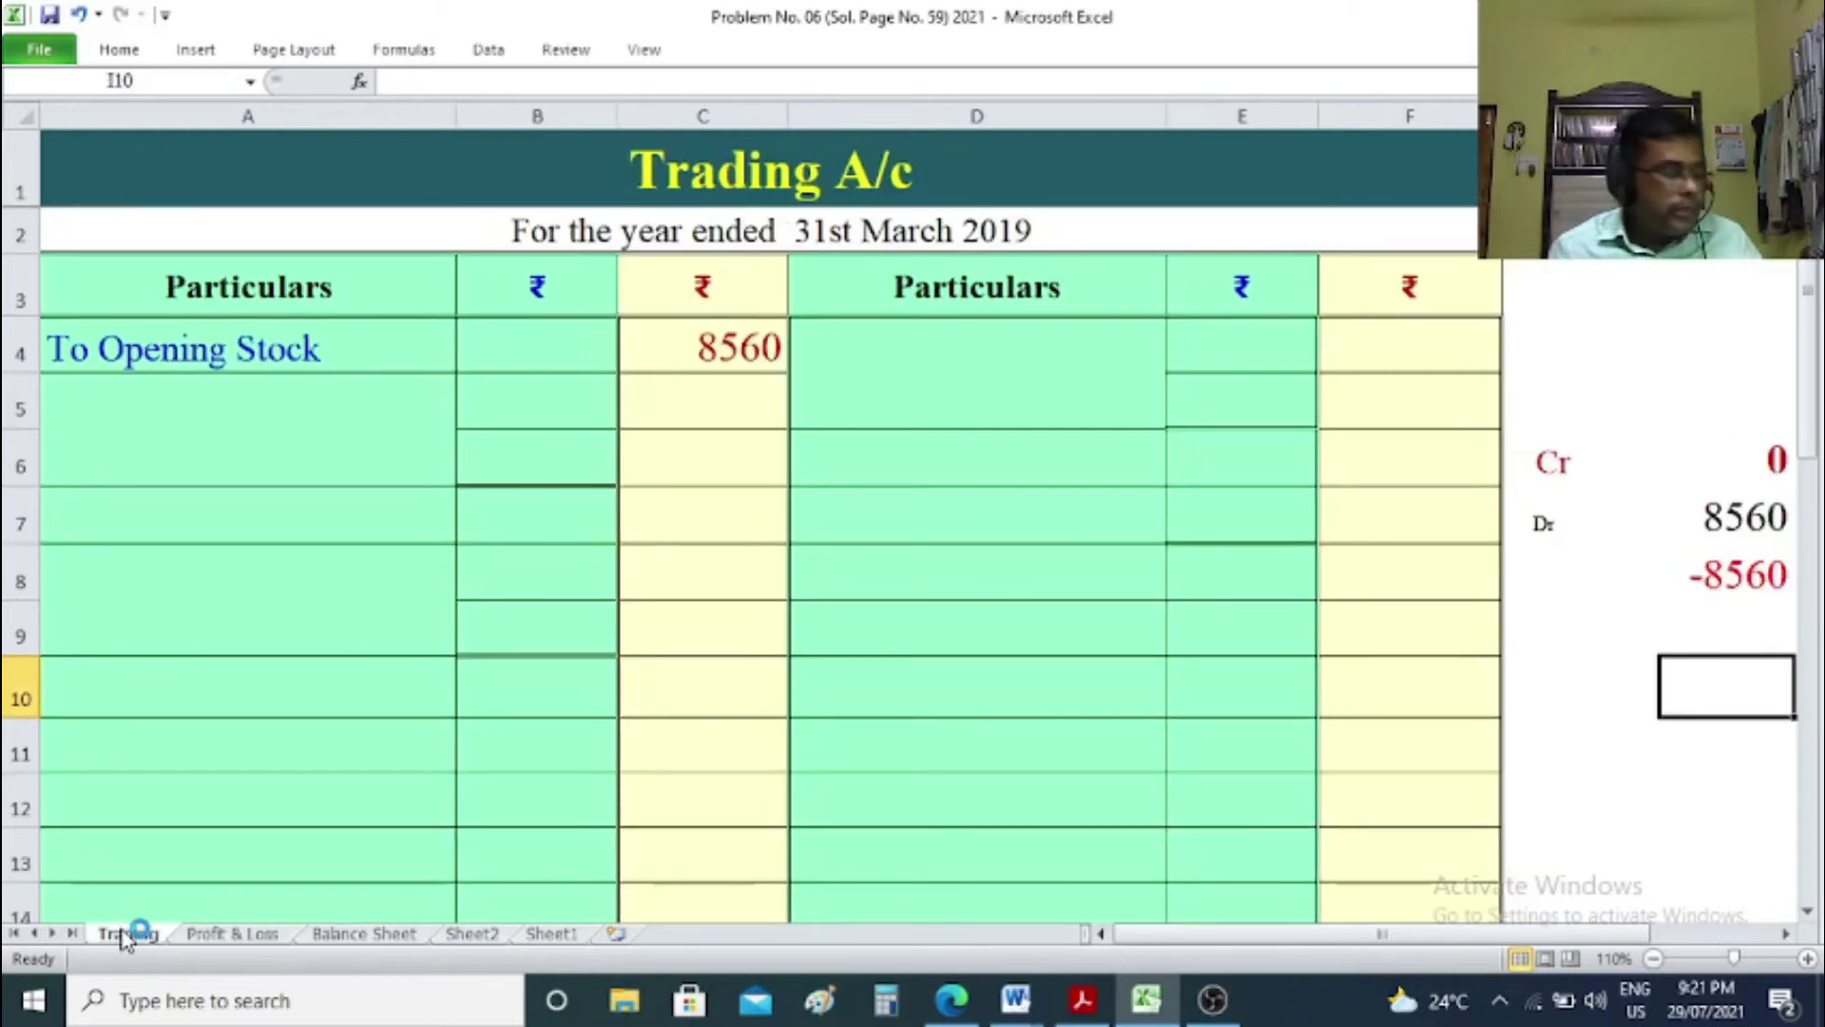
pyautogui.click(127, 936)
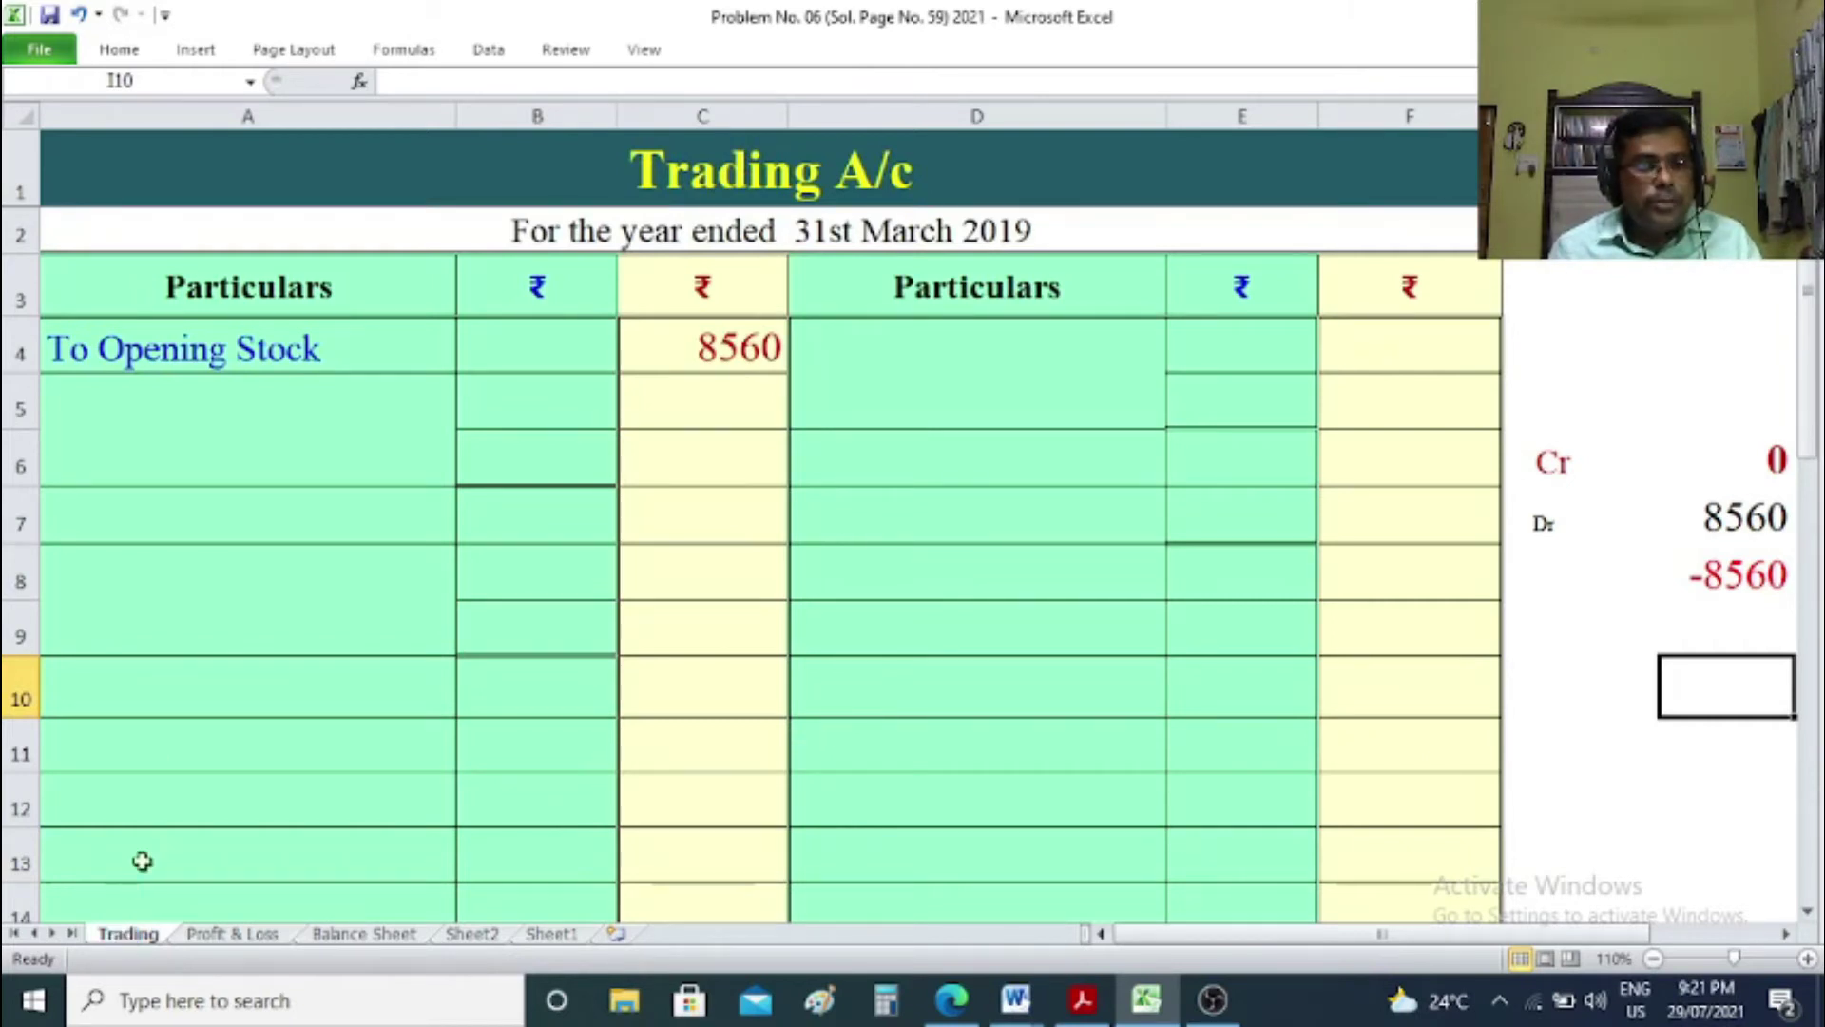
pyautogui.click(168, 567)
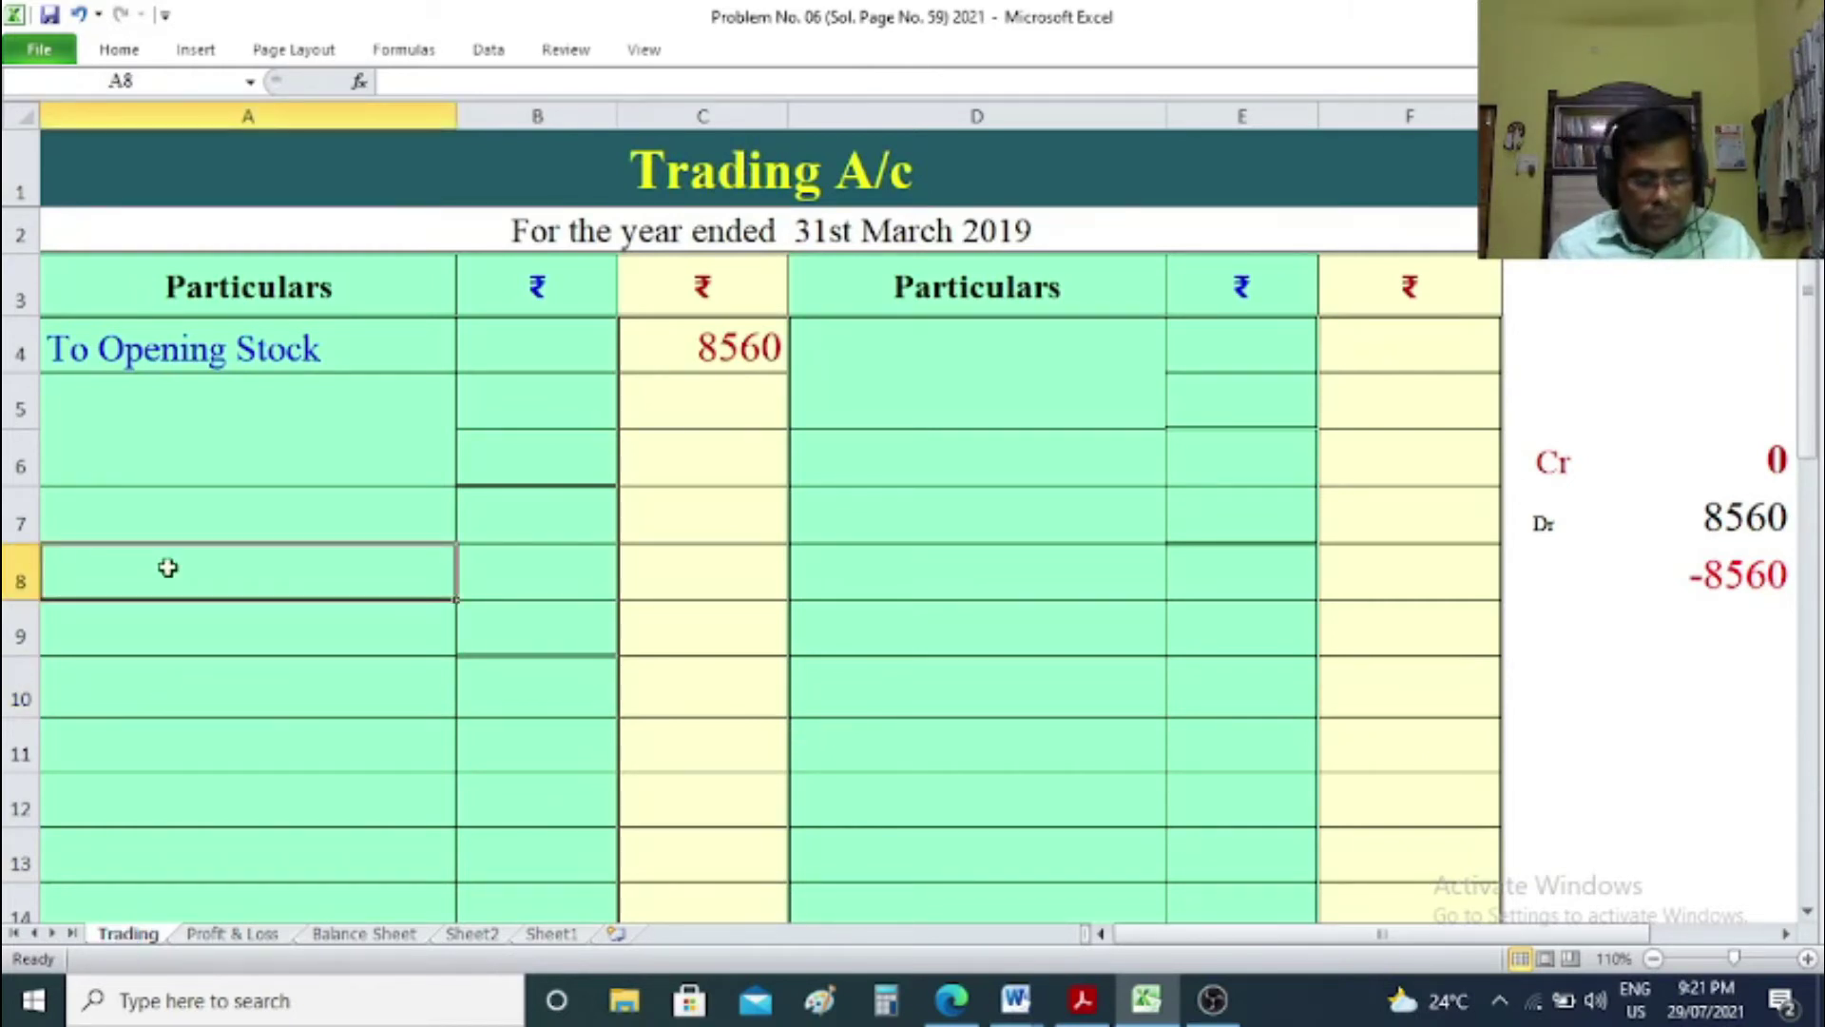
pyautogui.write('To wa')
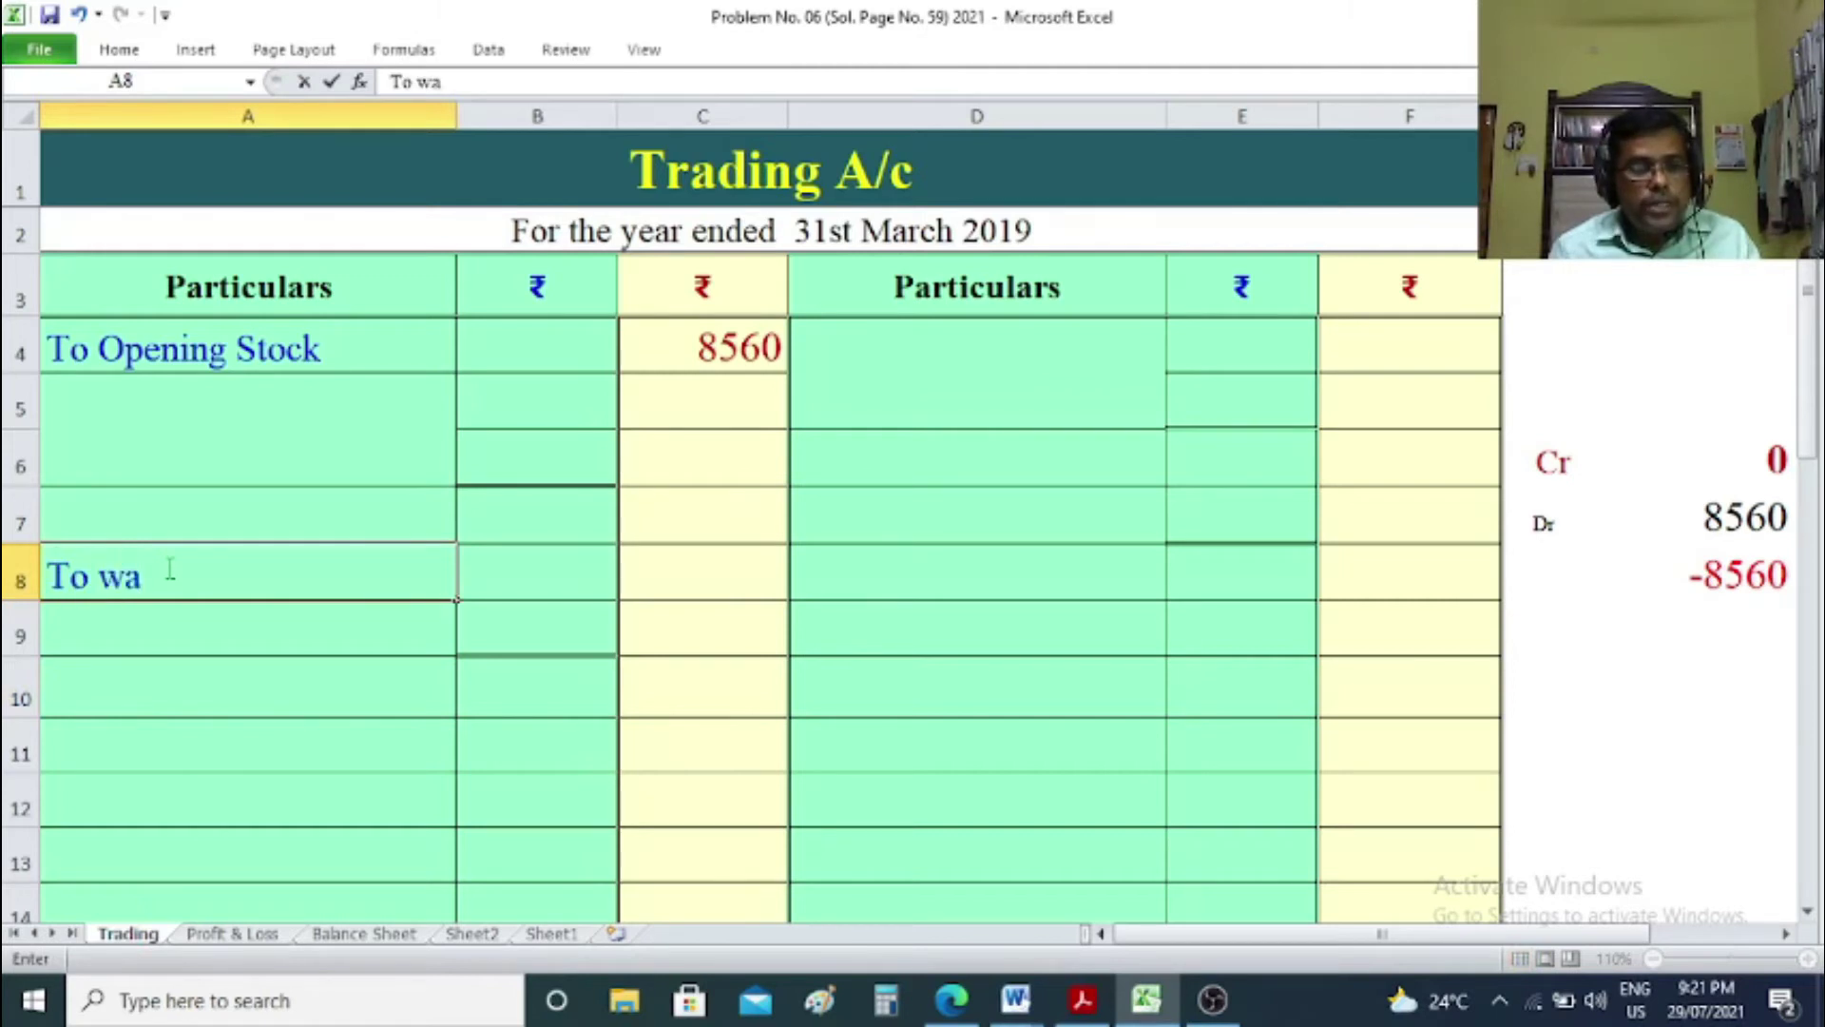
pyautogui.write('ges')
pyautogui.press('Tab')
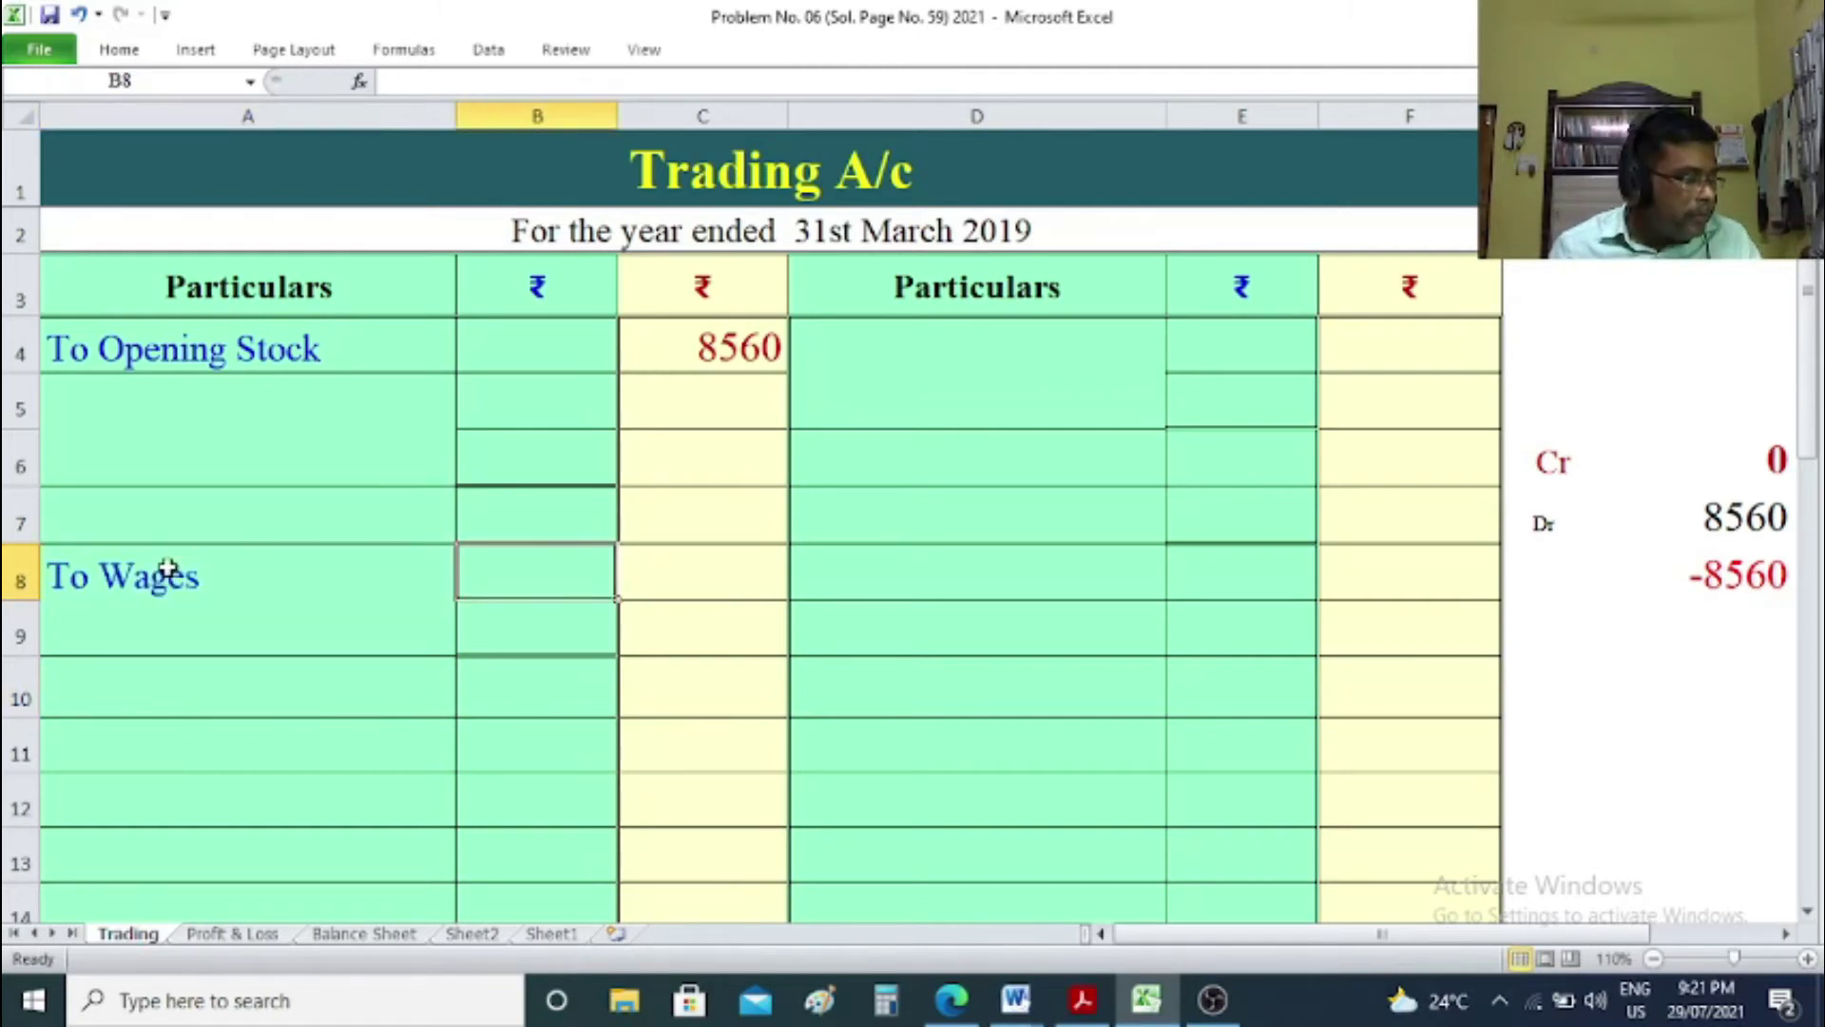
pyautogui.write('950')
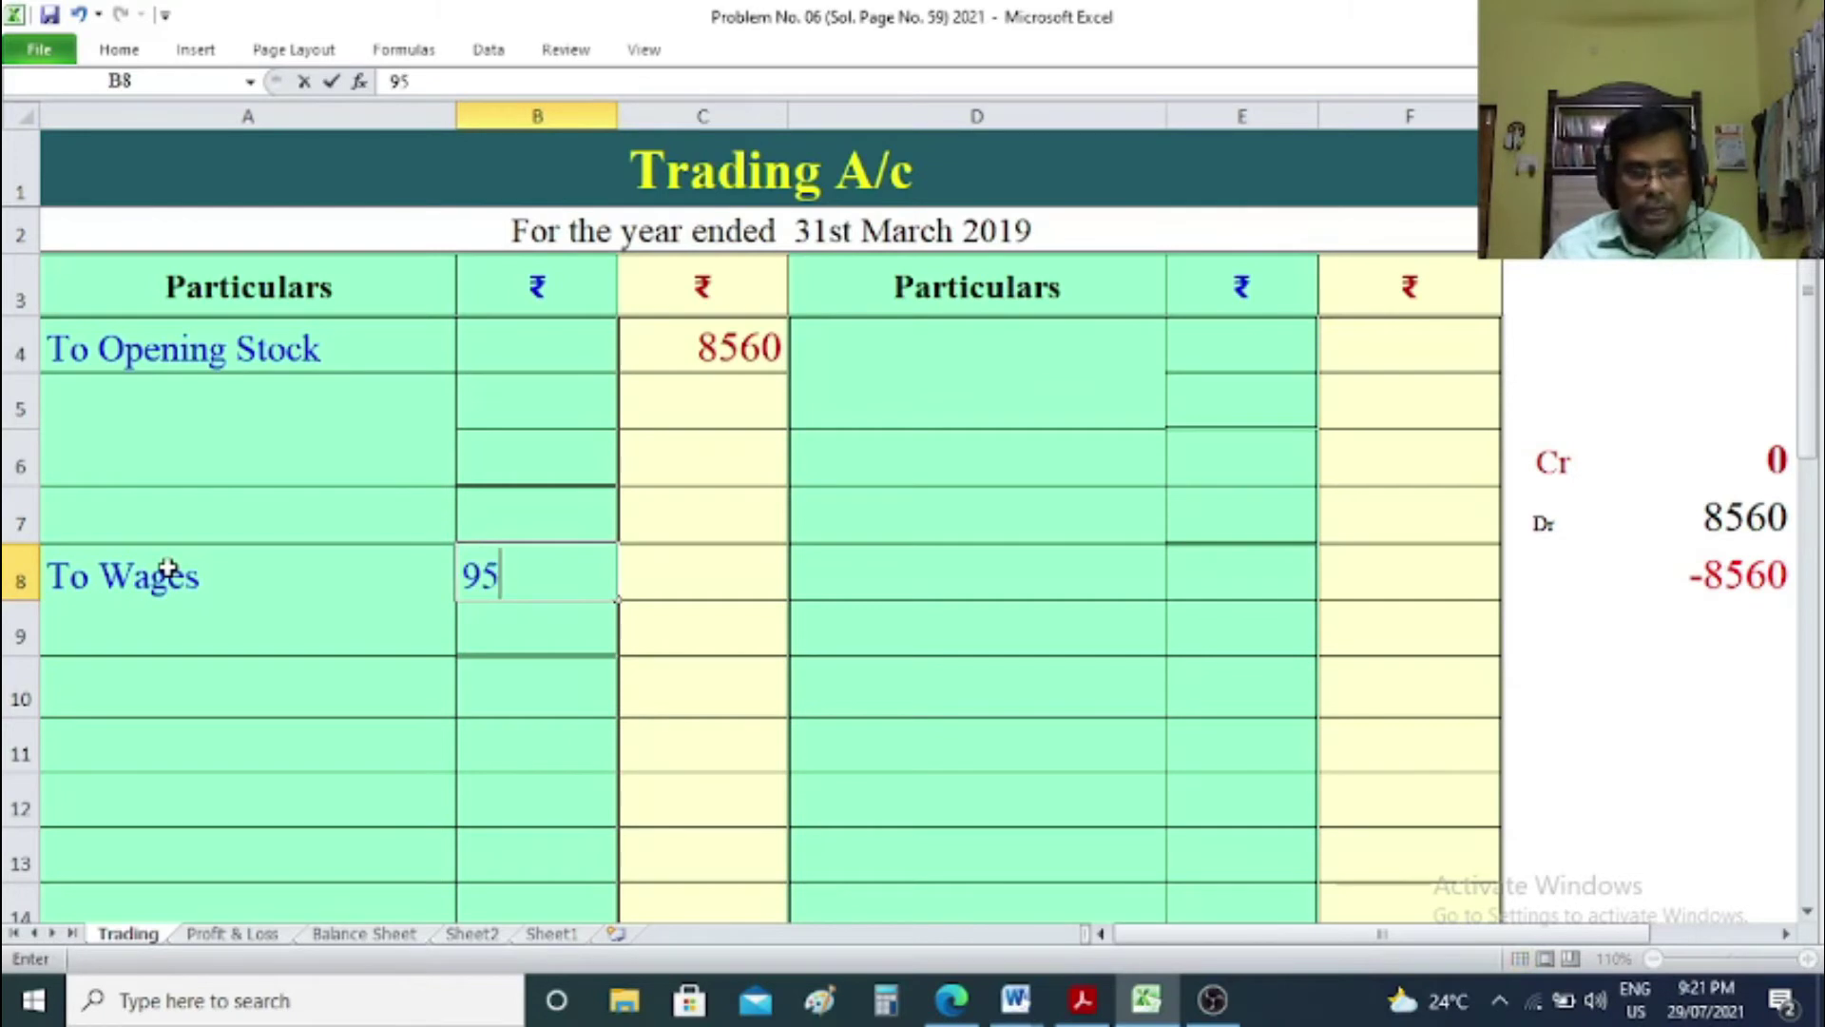
pyautogui.click(1607, 758)
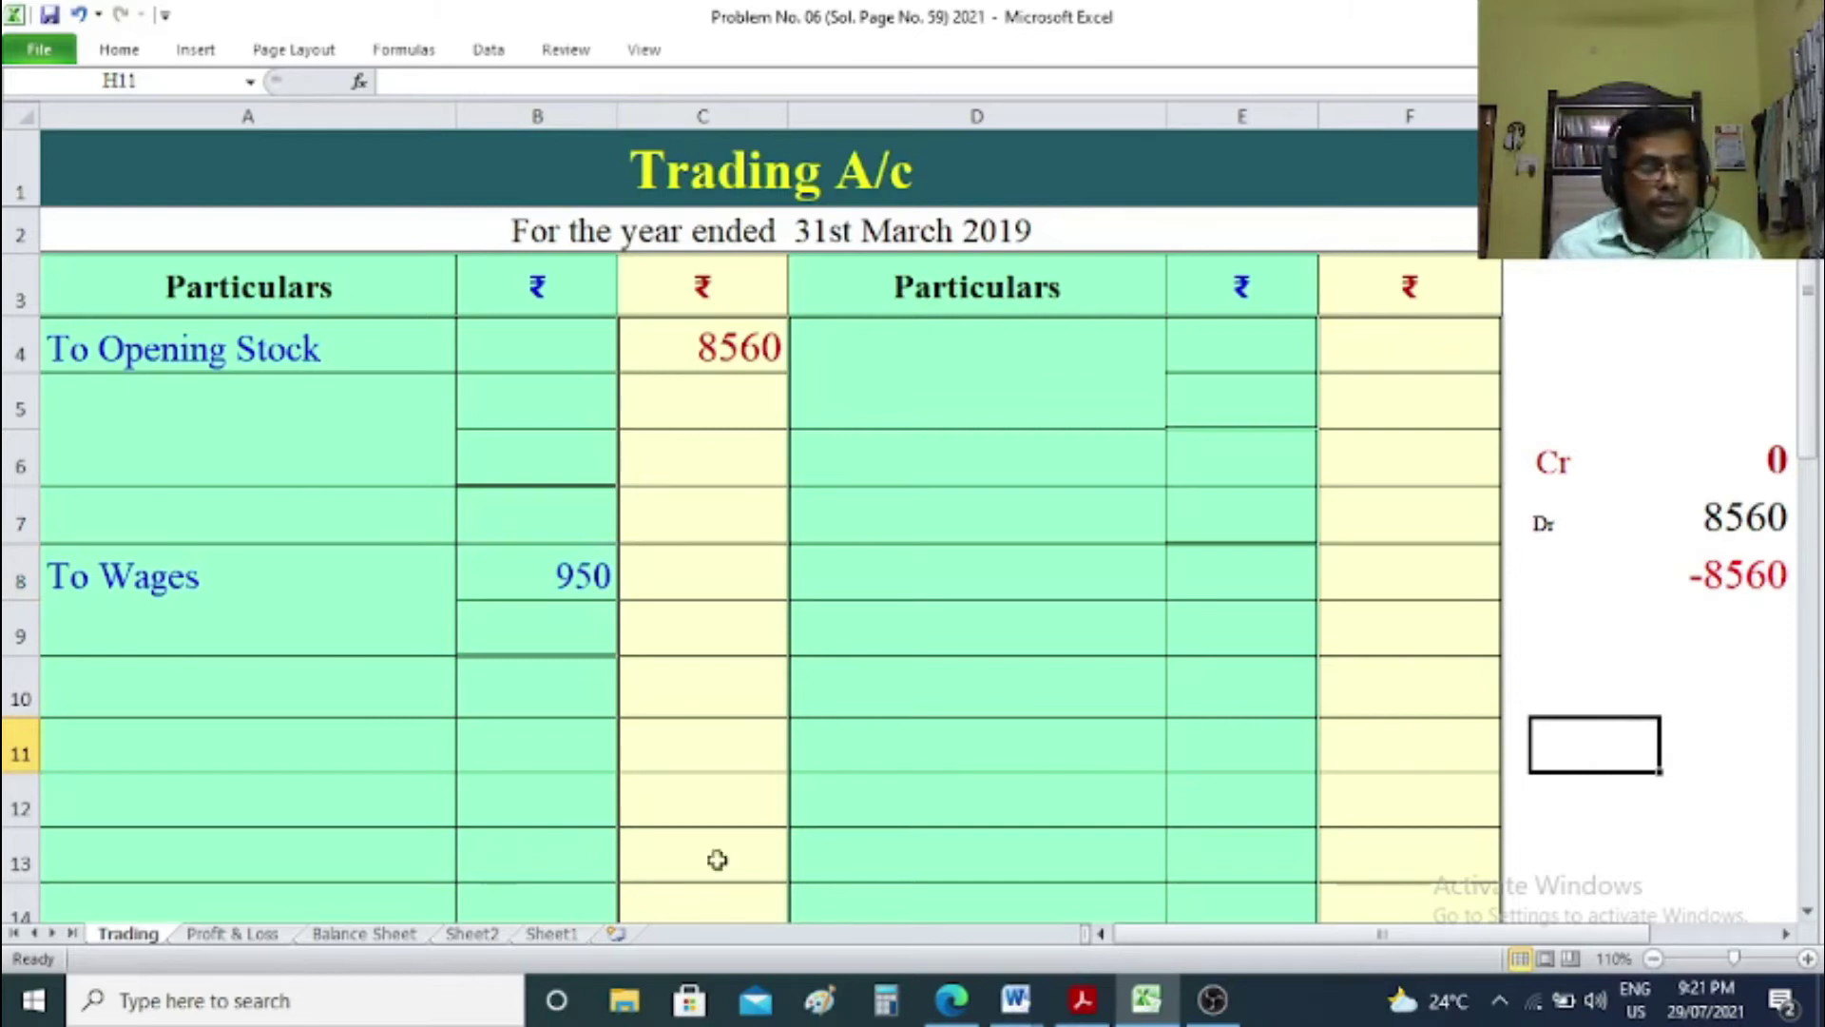
# Add To Heating & Lighting in A10 of the Trading account with the outer-column amount 1000 in C10.
pyautogui.click(209, 718)
pyautogui.write('To Heating & Lightin')
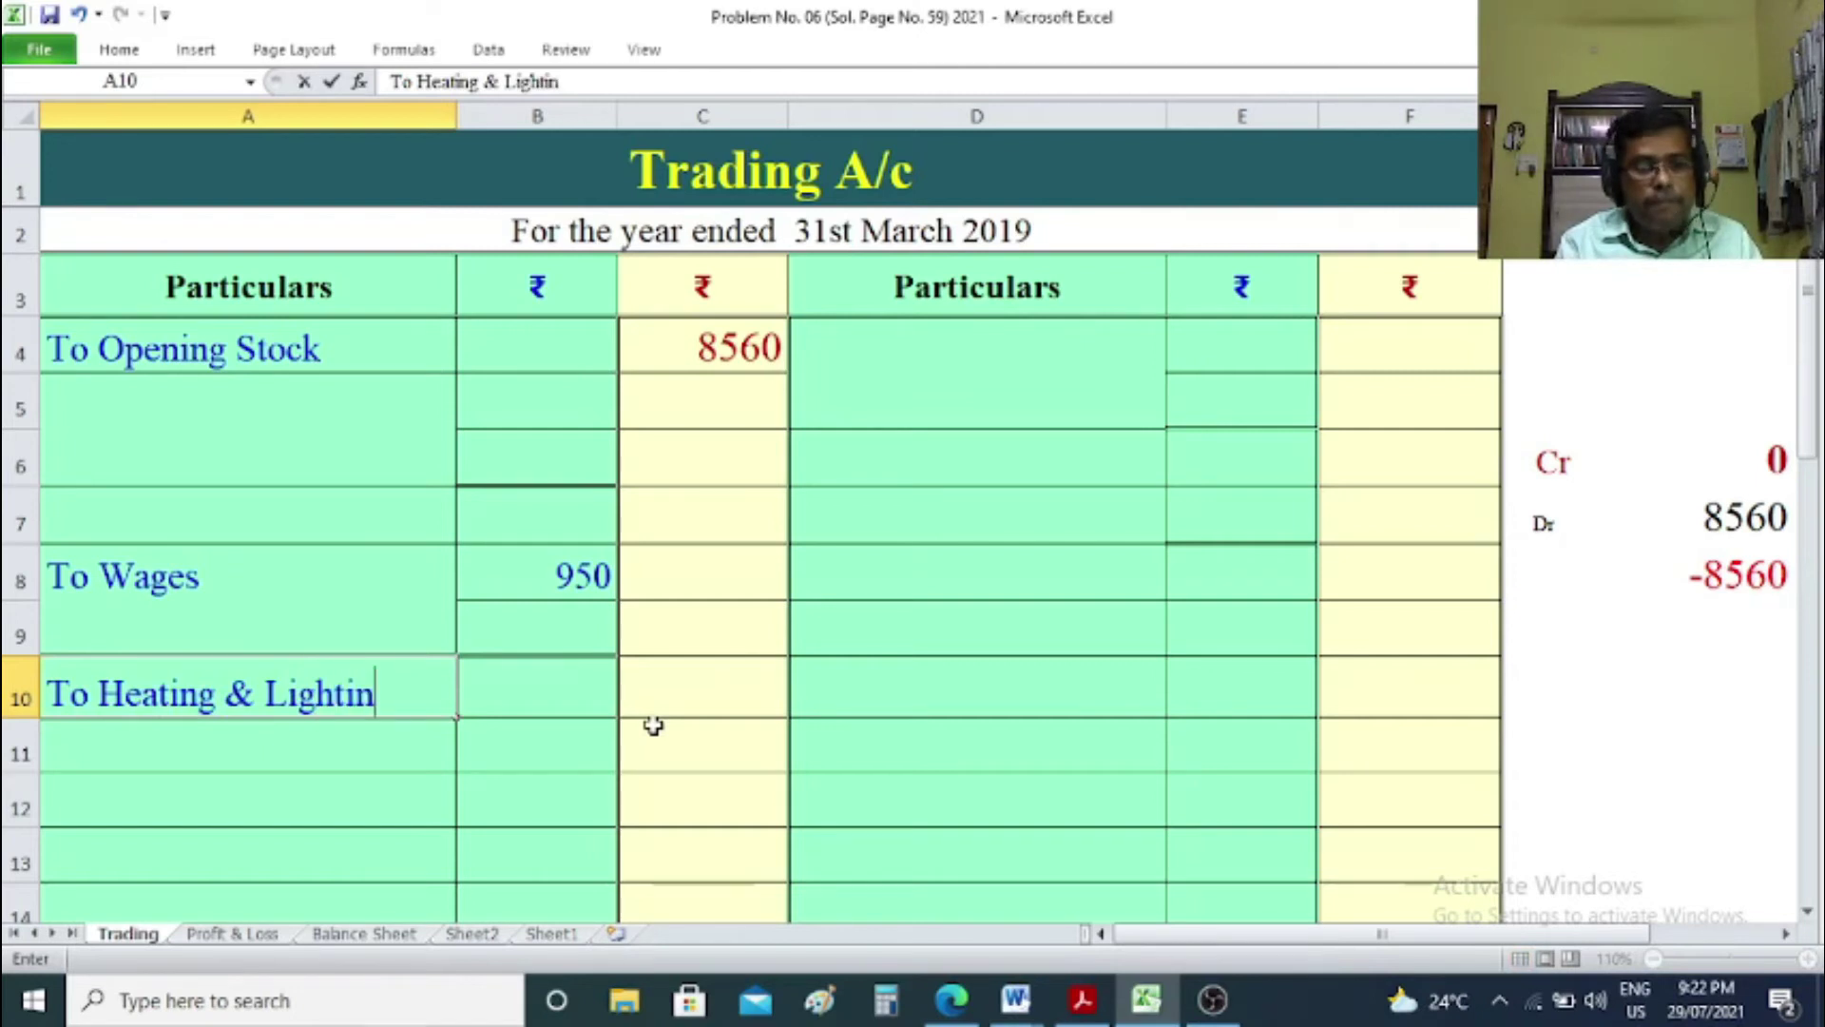
pyautogui.write('g')
pyautogui.press('Tab')
pyautogui.press('Tab')
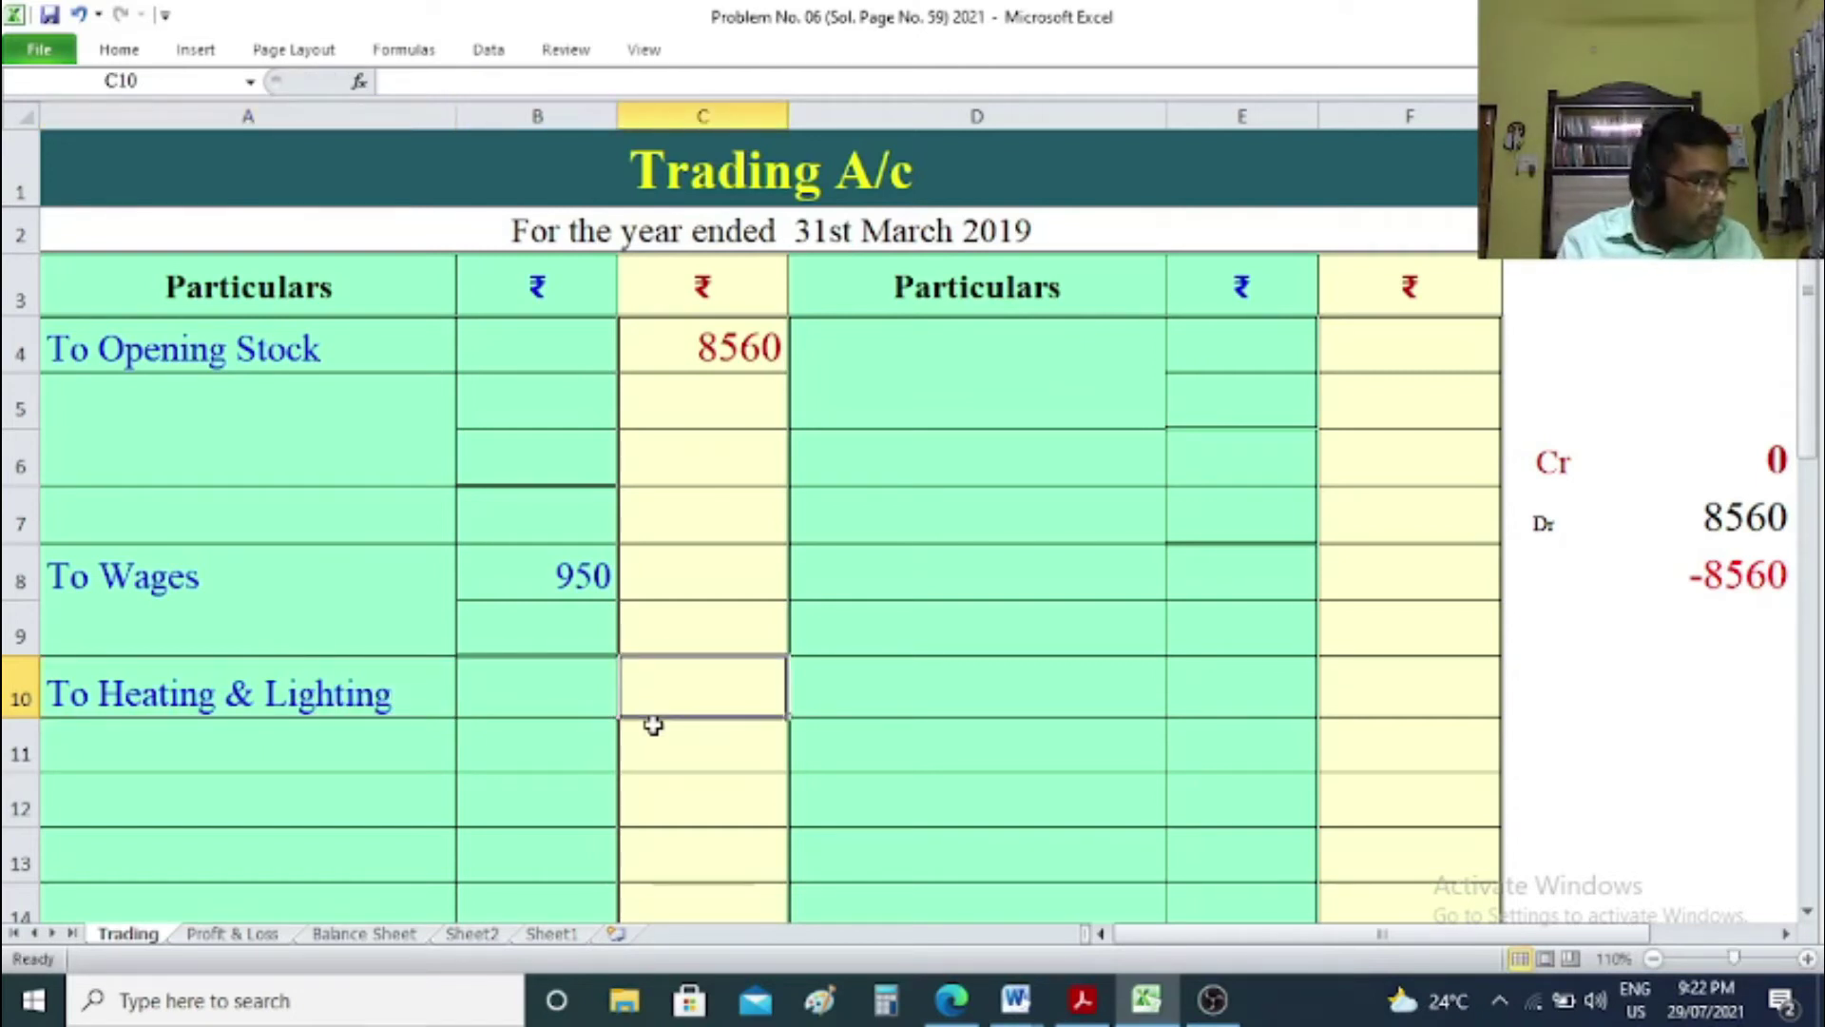
pyautogui.write('1000')
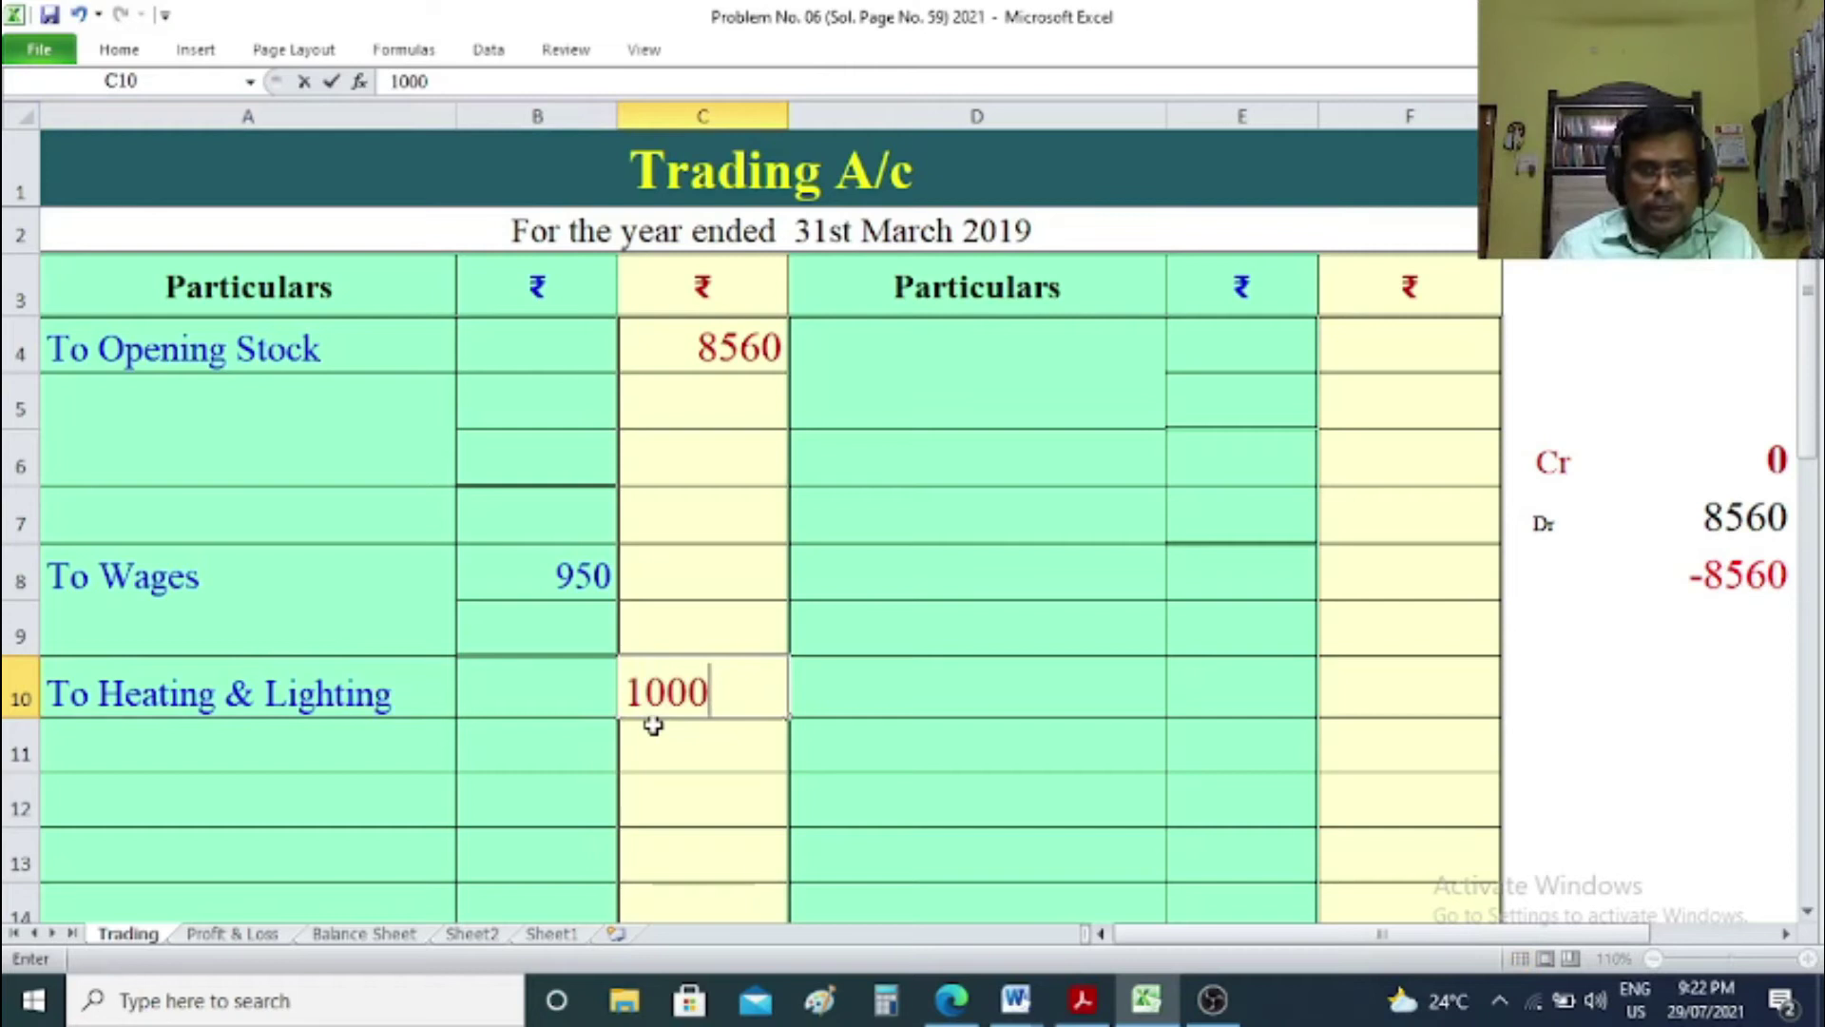
pyautogui.click(1598, 728)
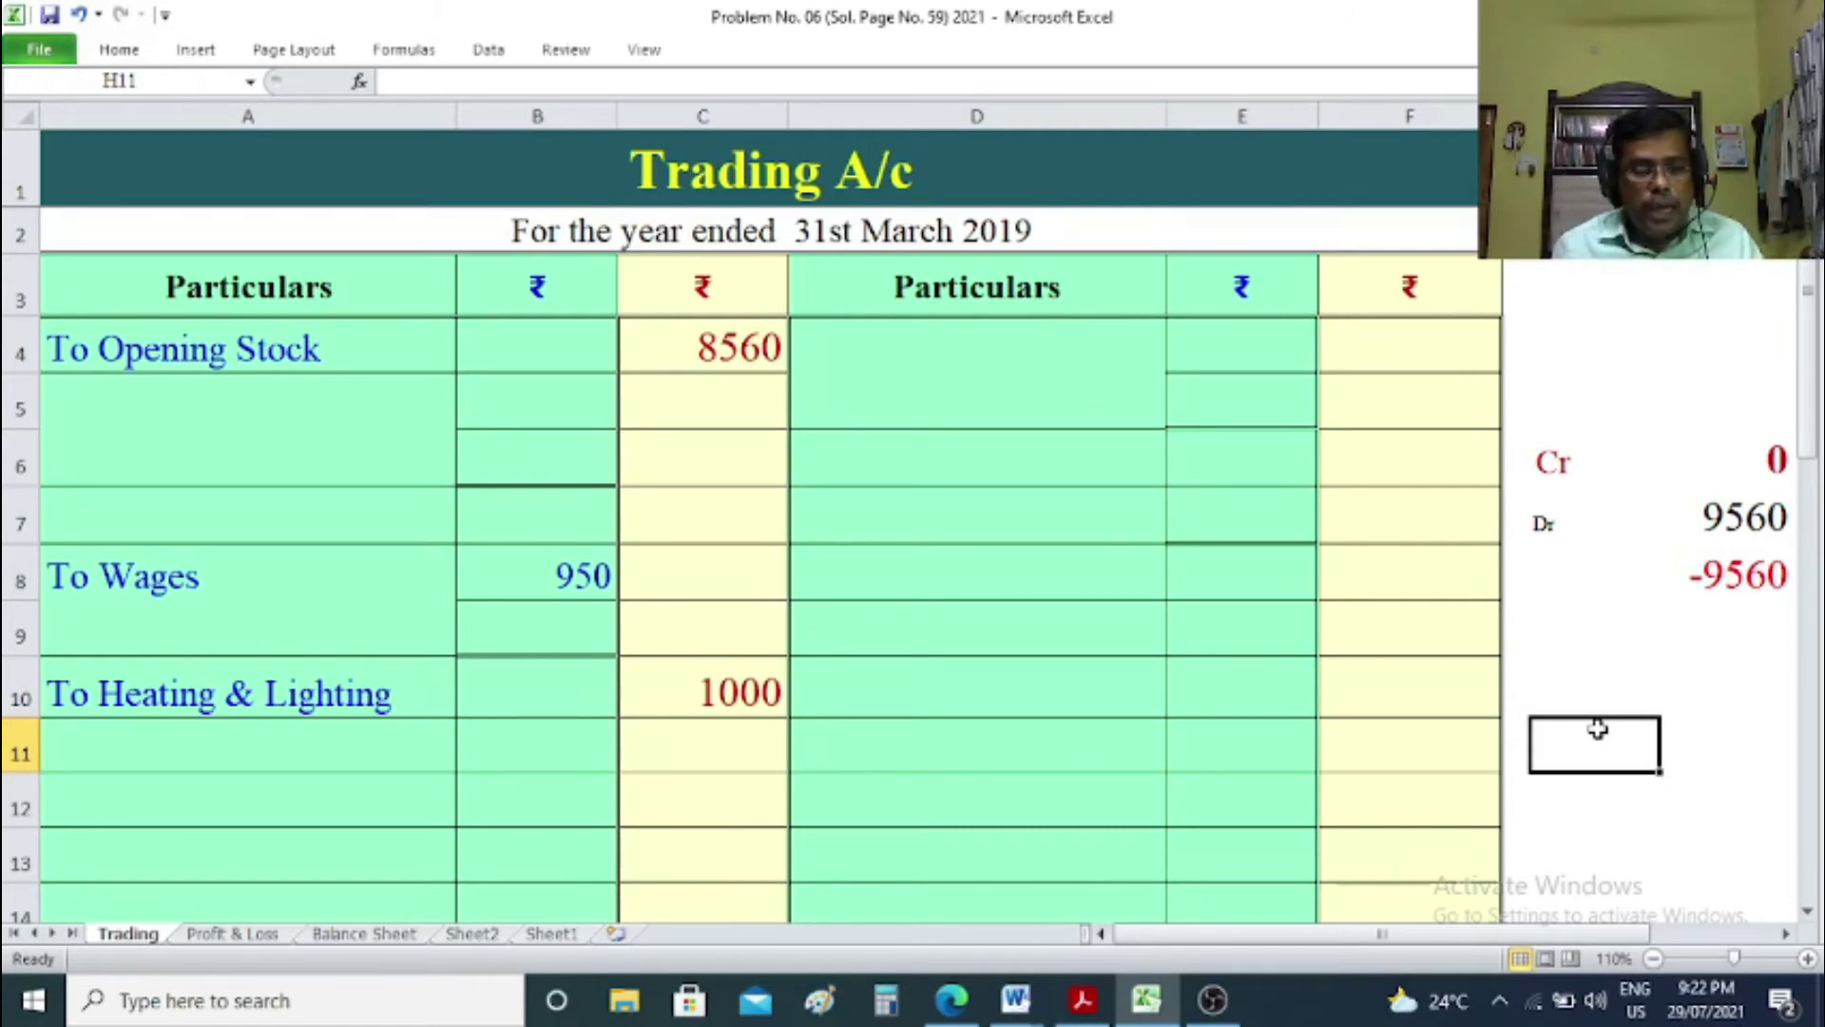
# Switch to Document1 in Word and look at the notes on general, sundry, miscellaneous, office and trade expenses.
pyautogui.moveTo(1013, 998)
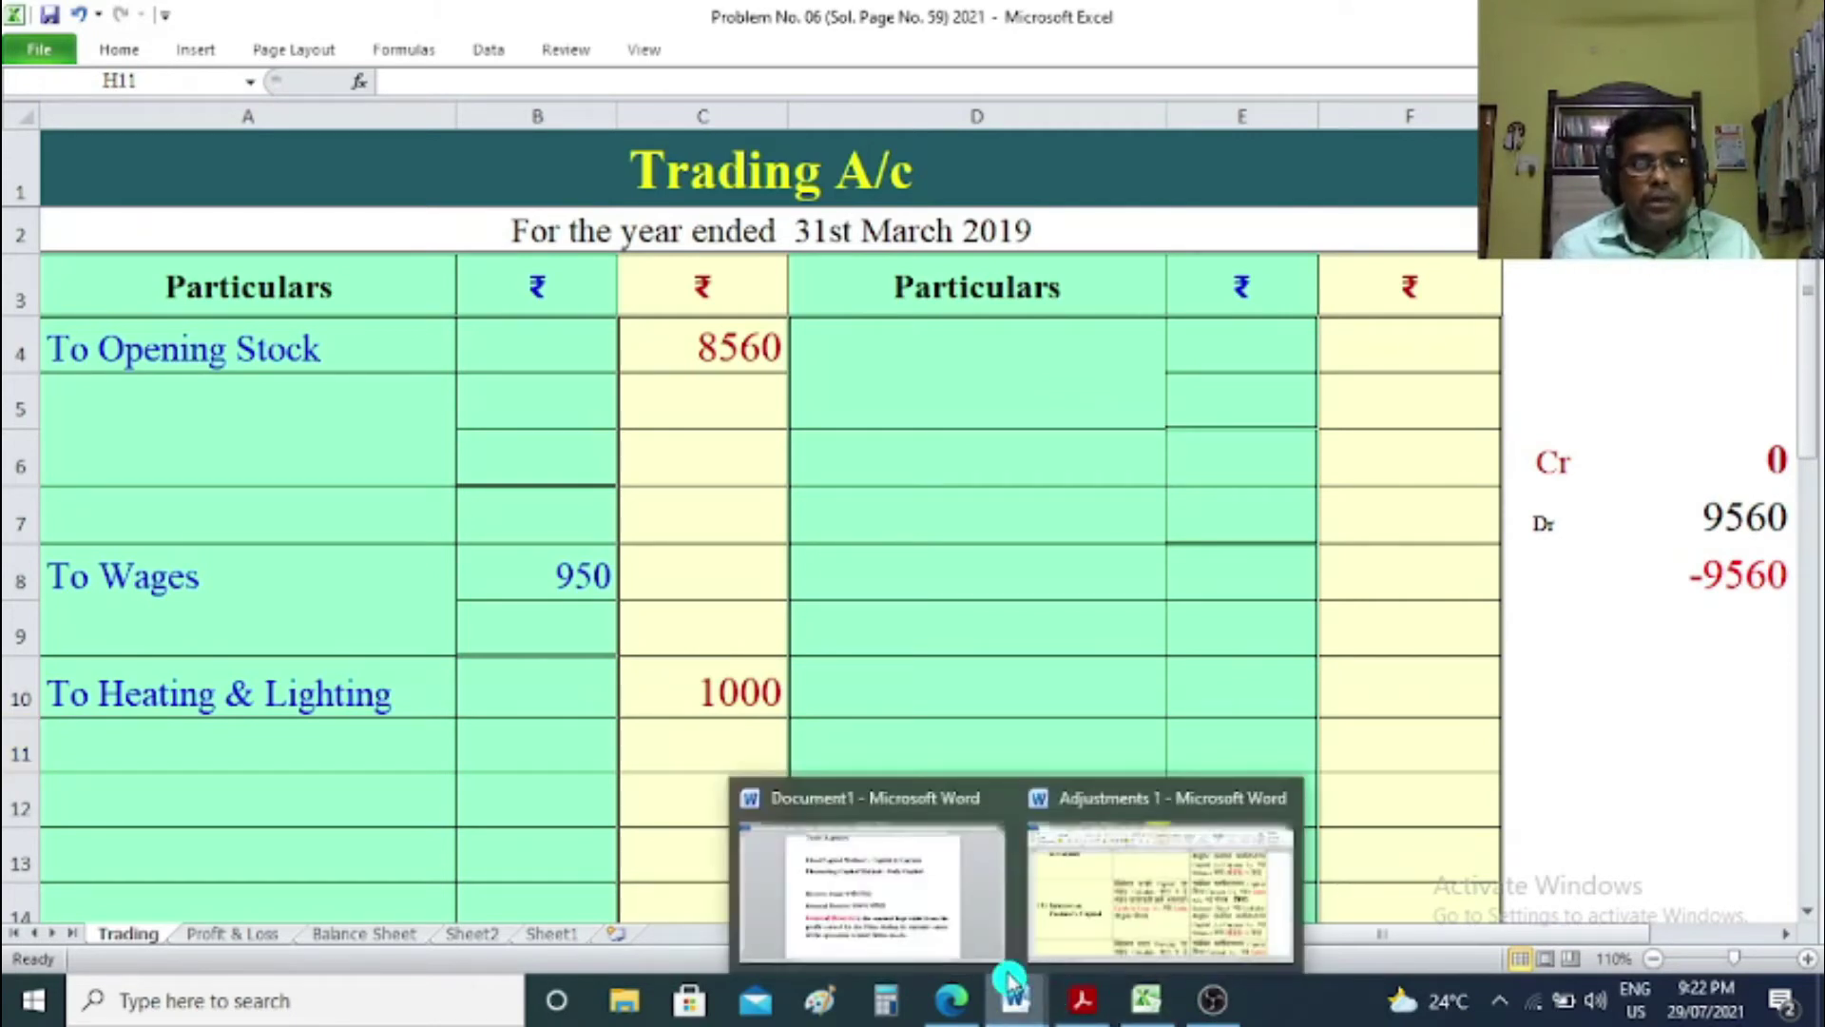
pyautogui.click(912, 903)
pyautogui.scroll(5, 631, 424)
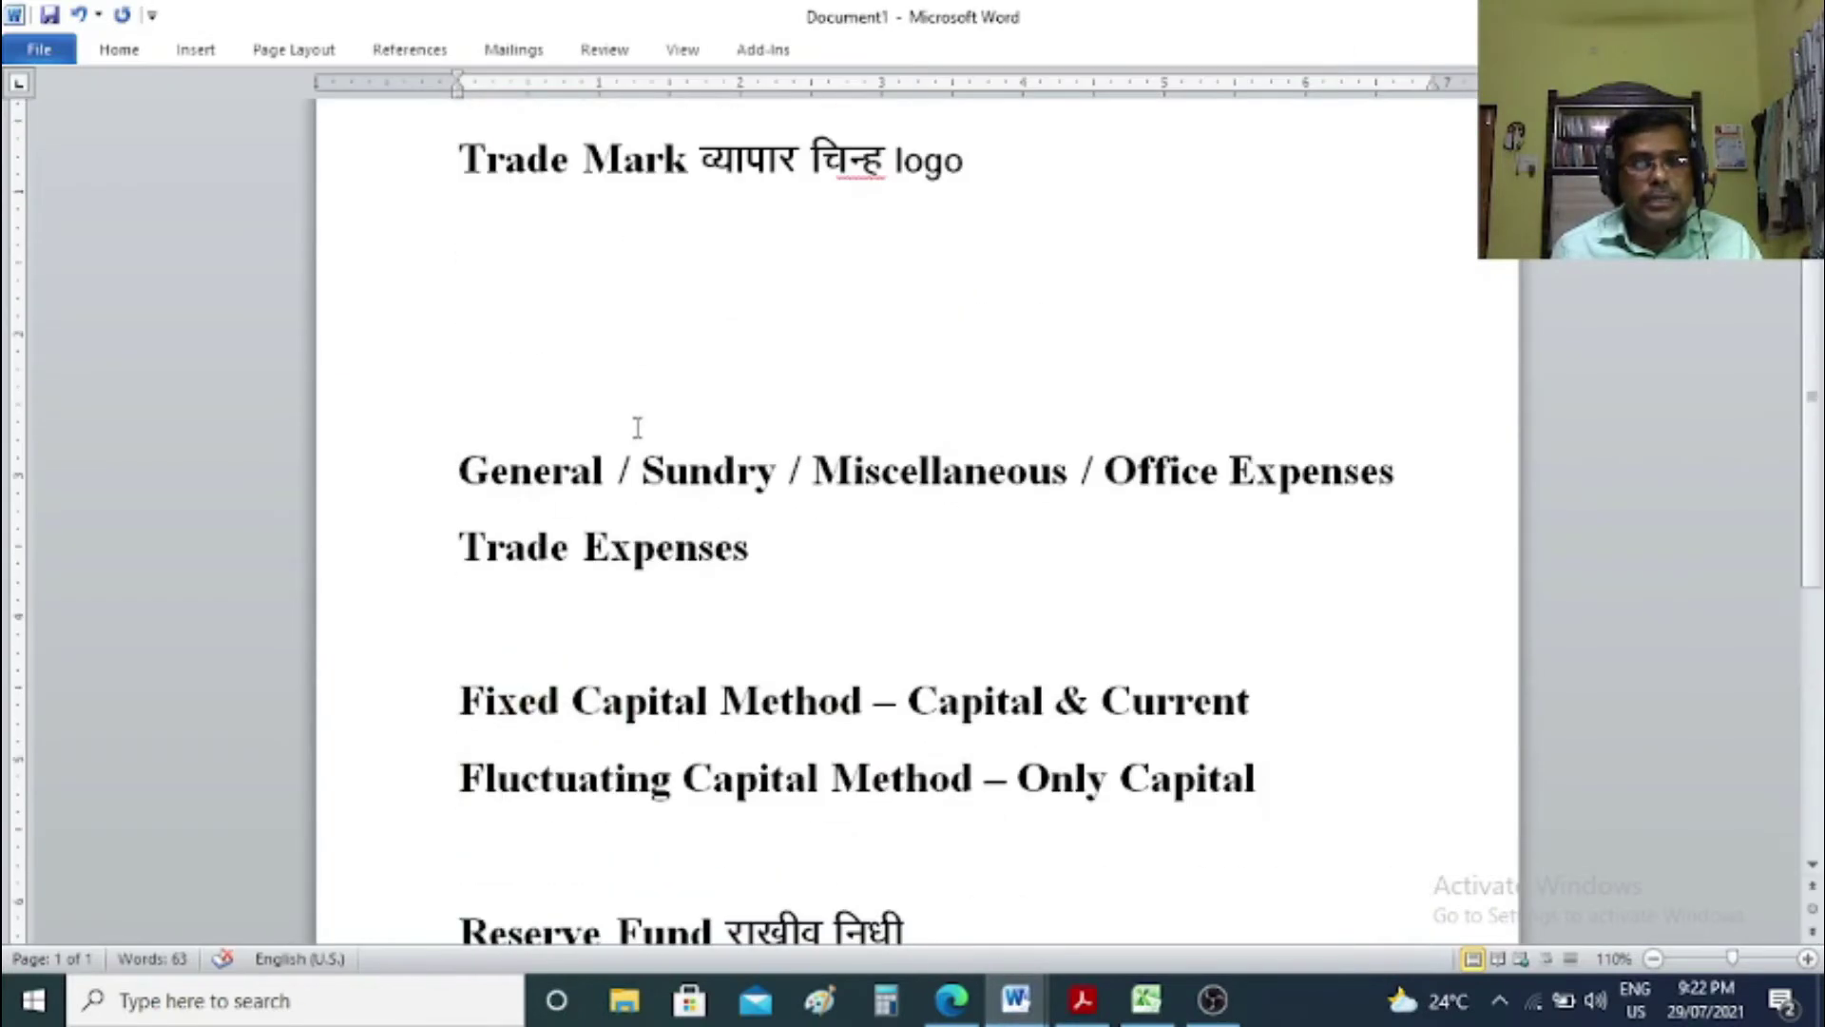
# Highlight the General / Sundry / Miscellaneous / Office Expenses and Trade Expenses lines in the notes, and return to the Problem No. 06 workbook in Excel.
pyautogui.click(353, 493)
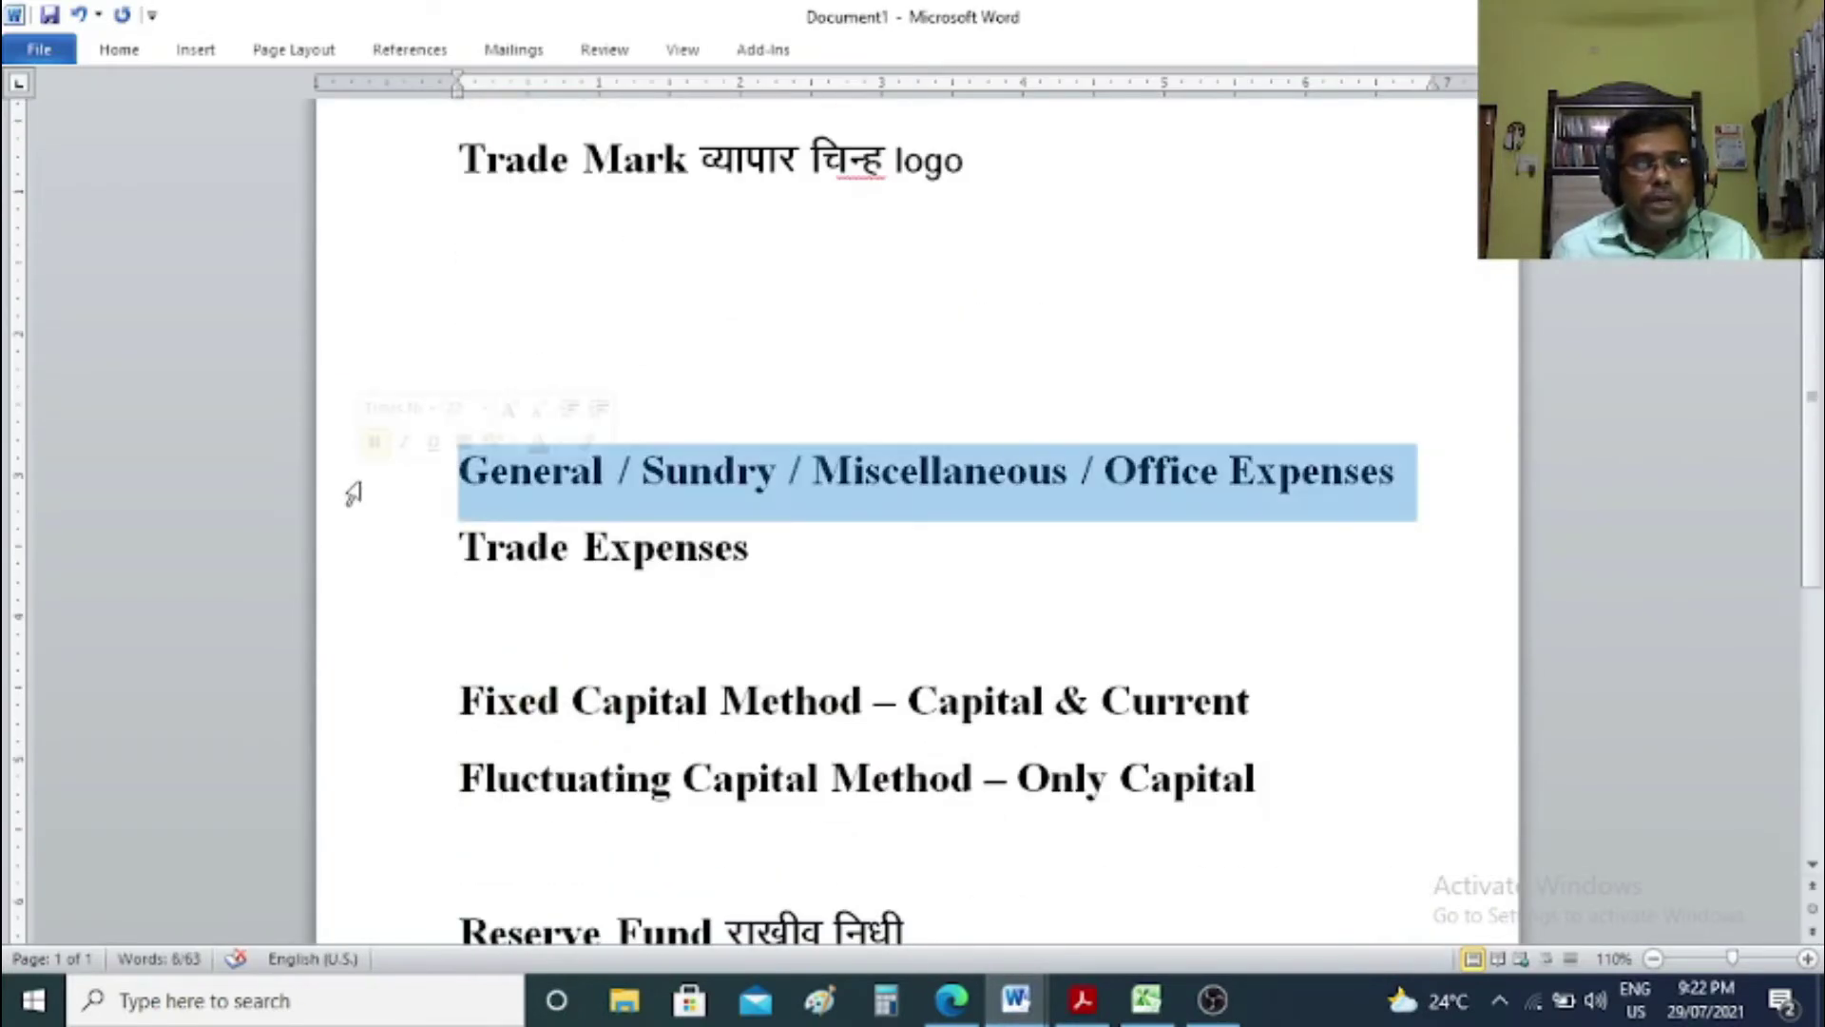
pyautogui.click(406, 568)
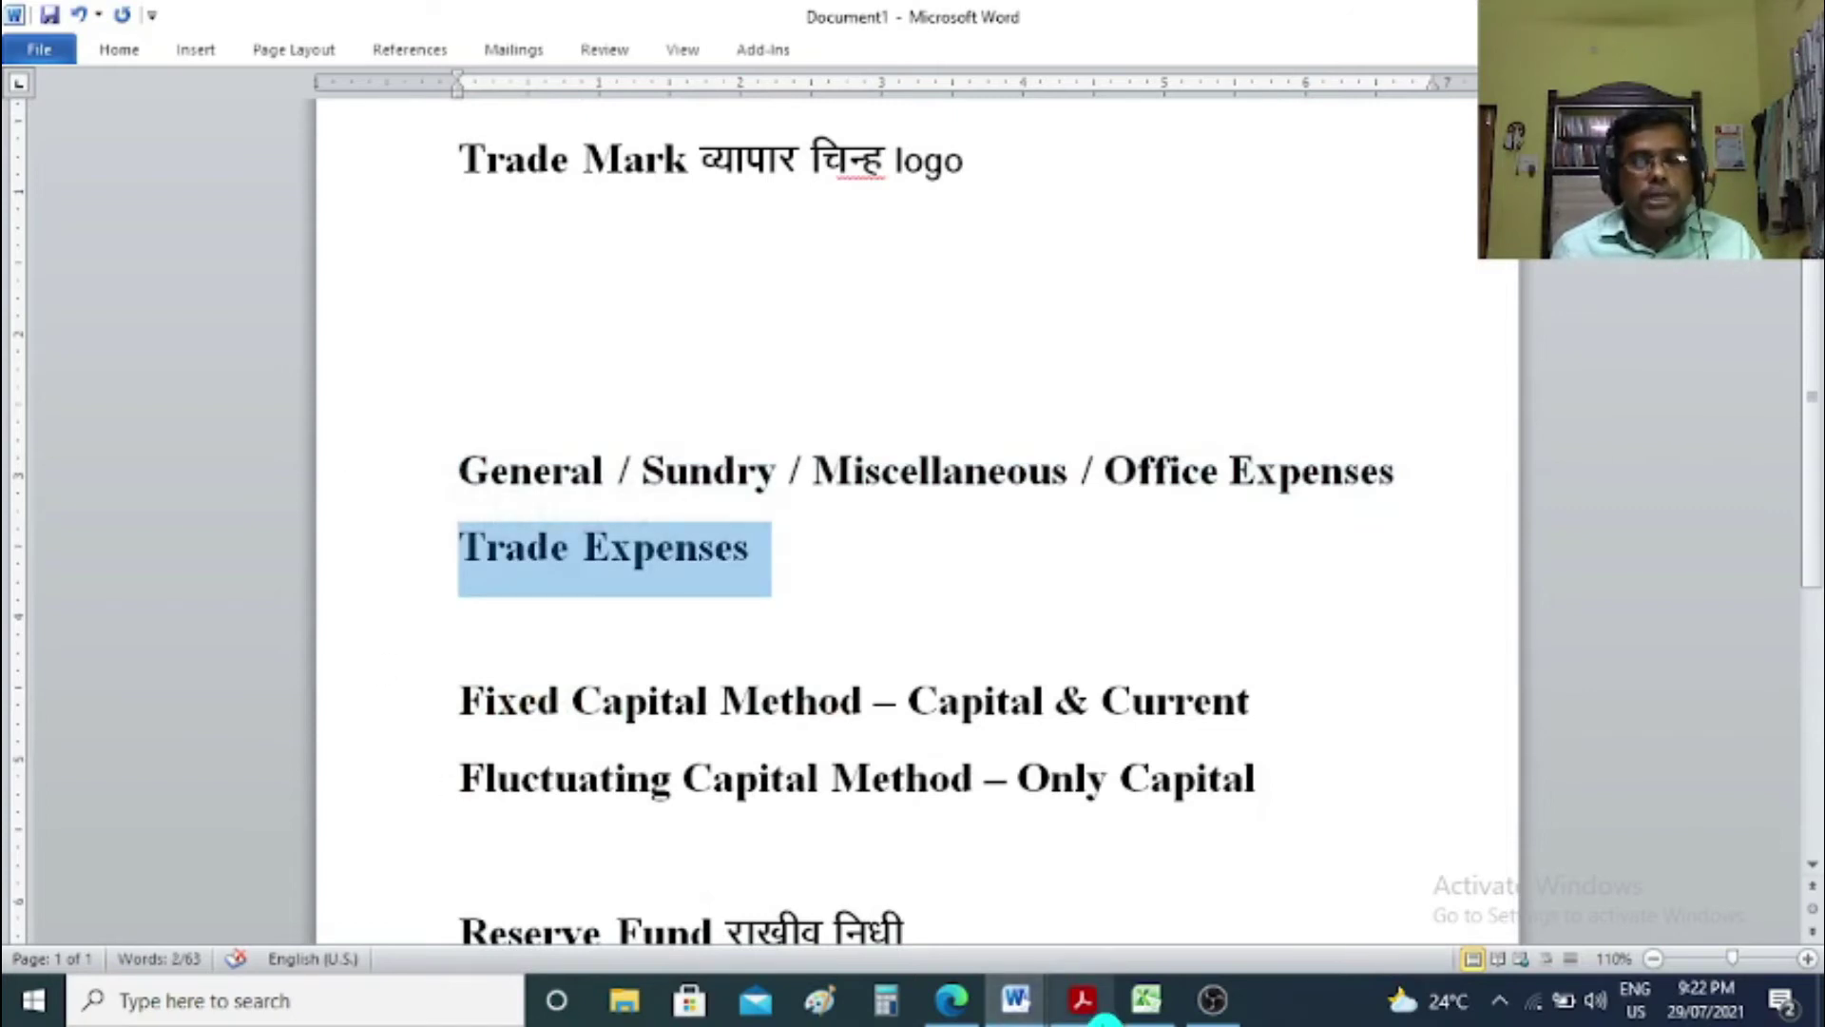
pyautogui.moveTo(1145, 1014)
pyautogui.click(1141, 926)
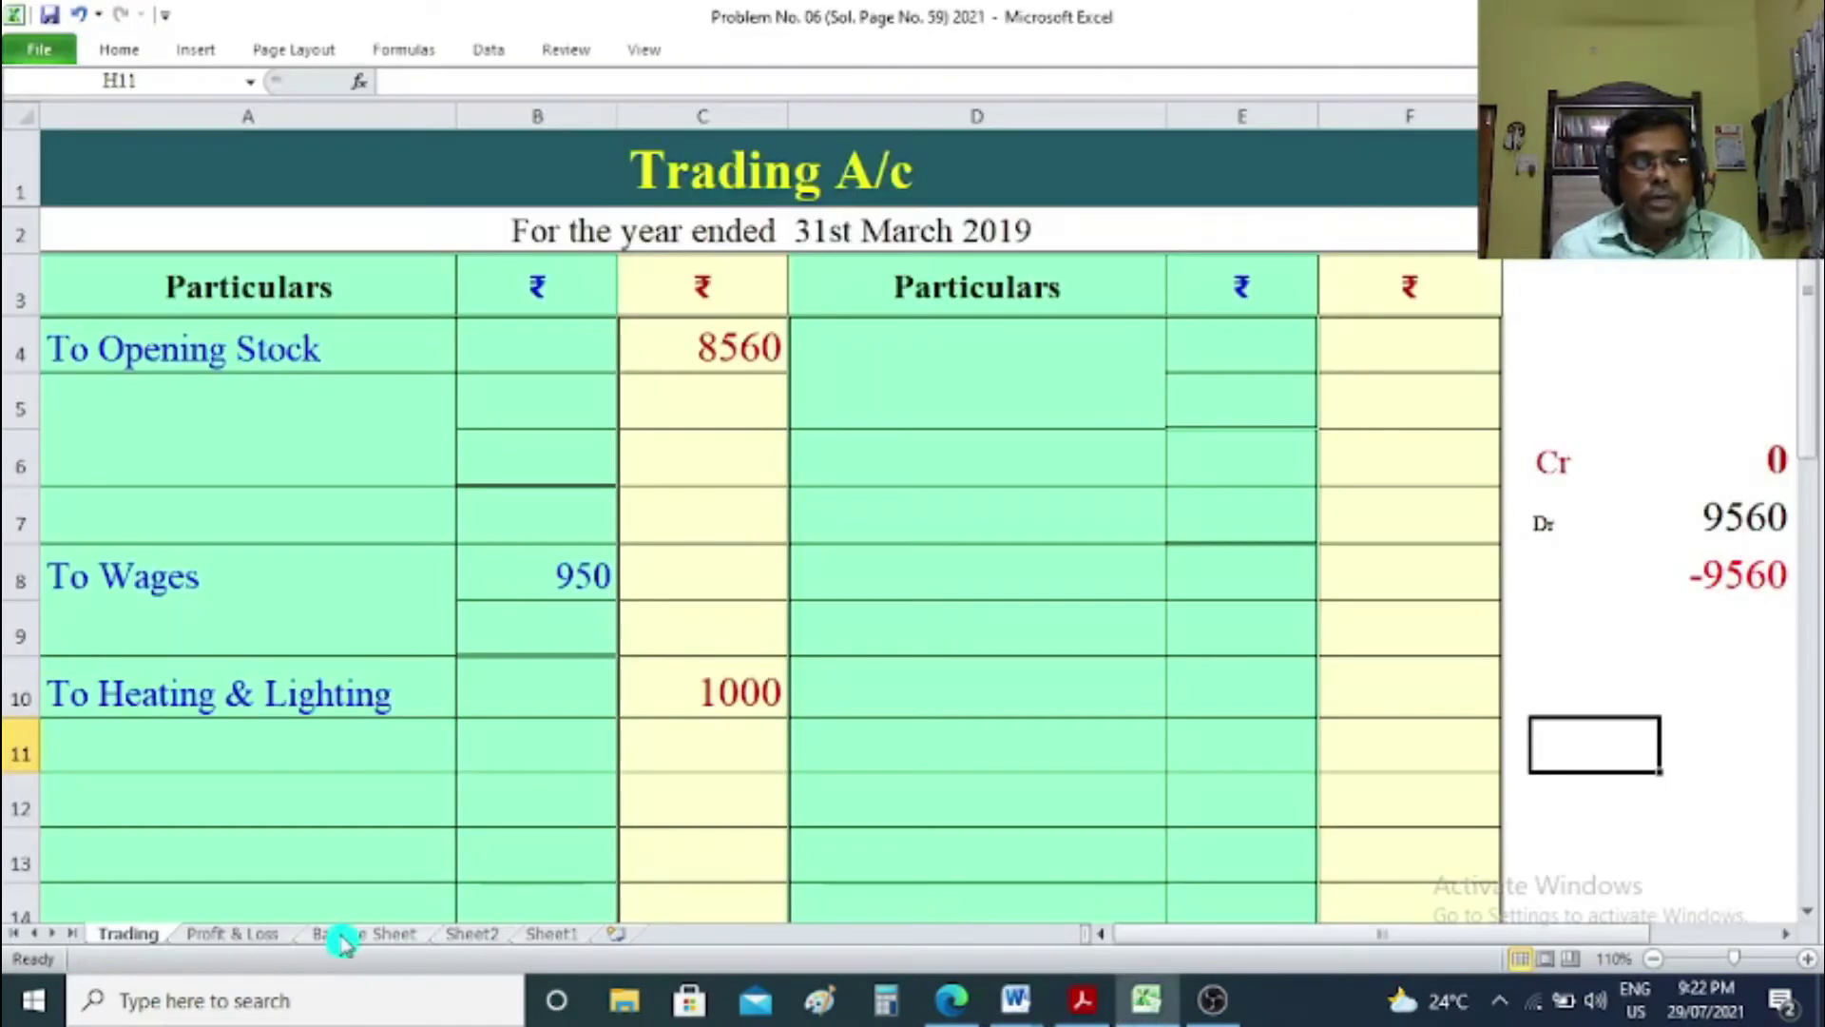
# On the Profit & Loss sheet, enter To Trade Expenses in A7 with the outer-column amount 850 in C7.
pyautogui.click(268, 935)
pyautogui.click(249, 494)
pyautogui.write('To ')
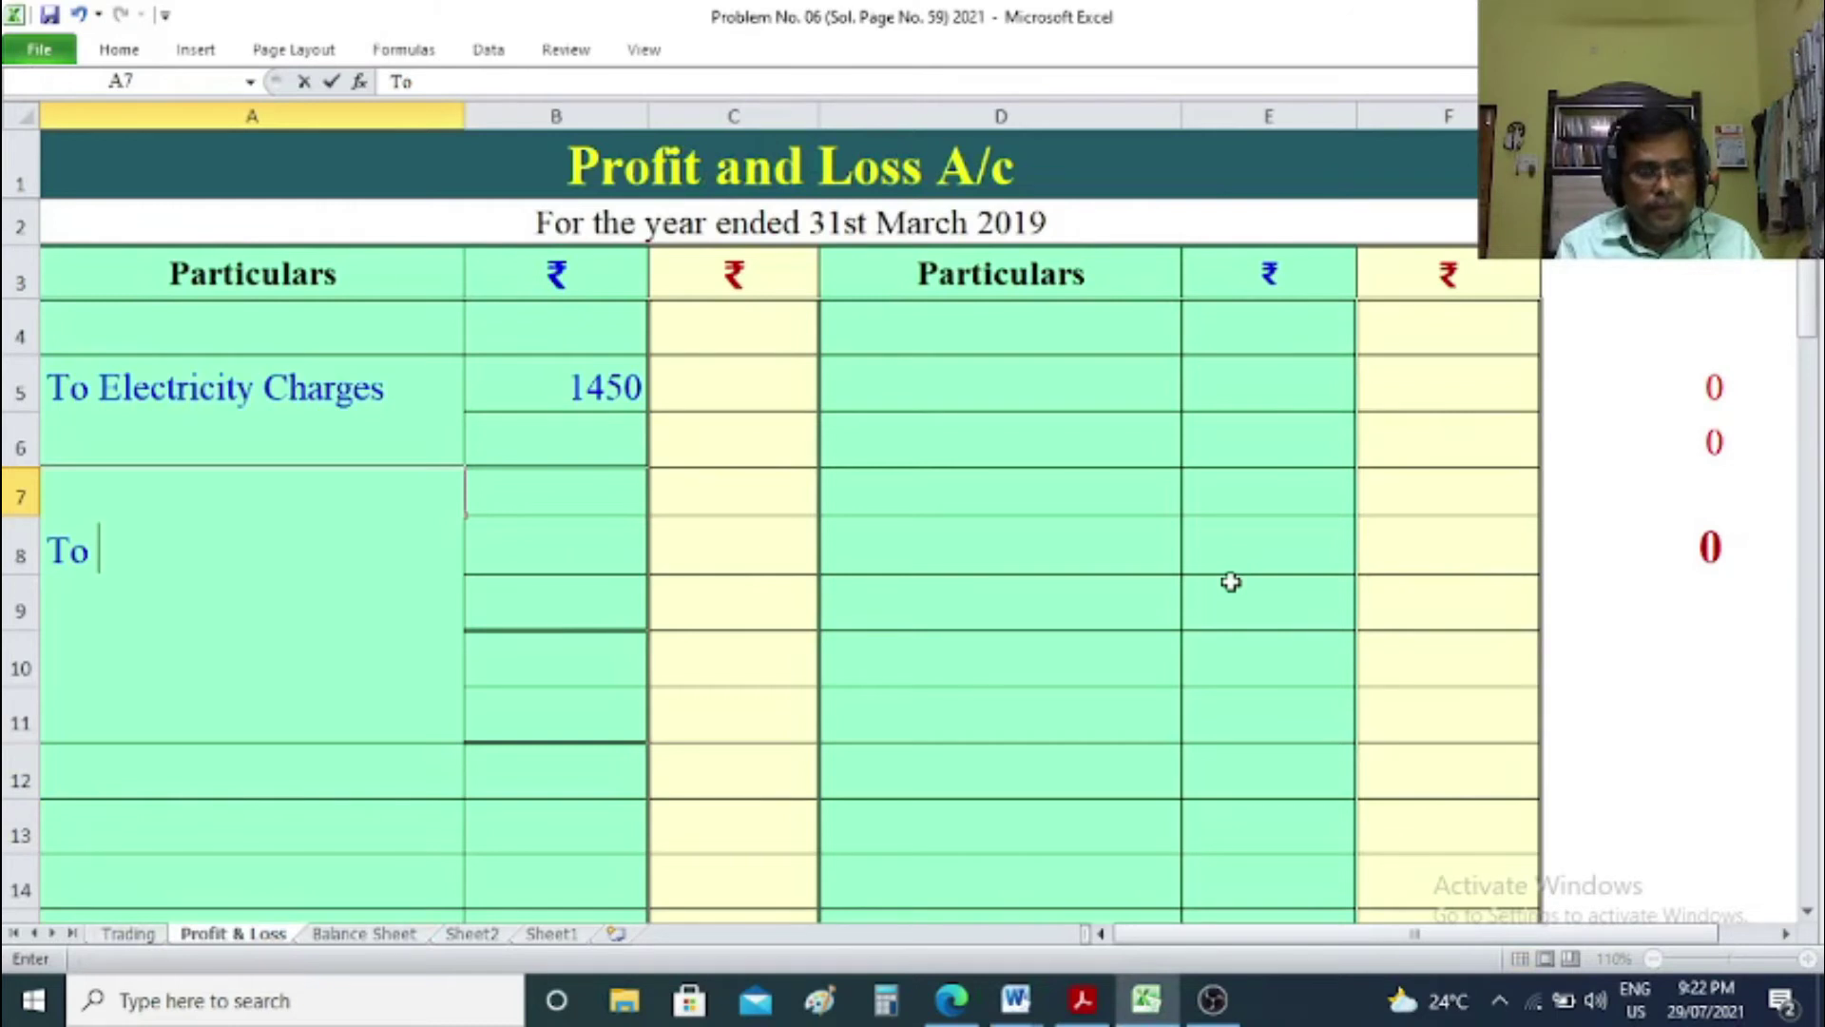
pyautogui.write('Trade Expenses')
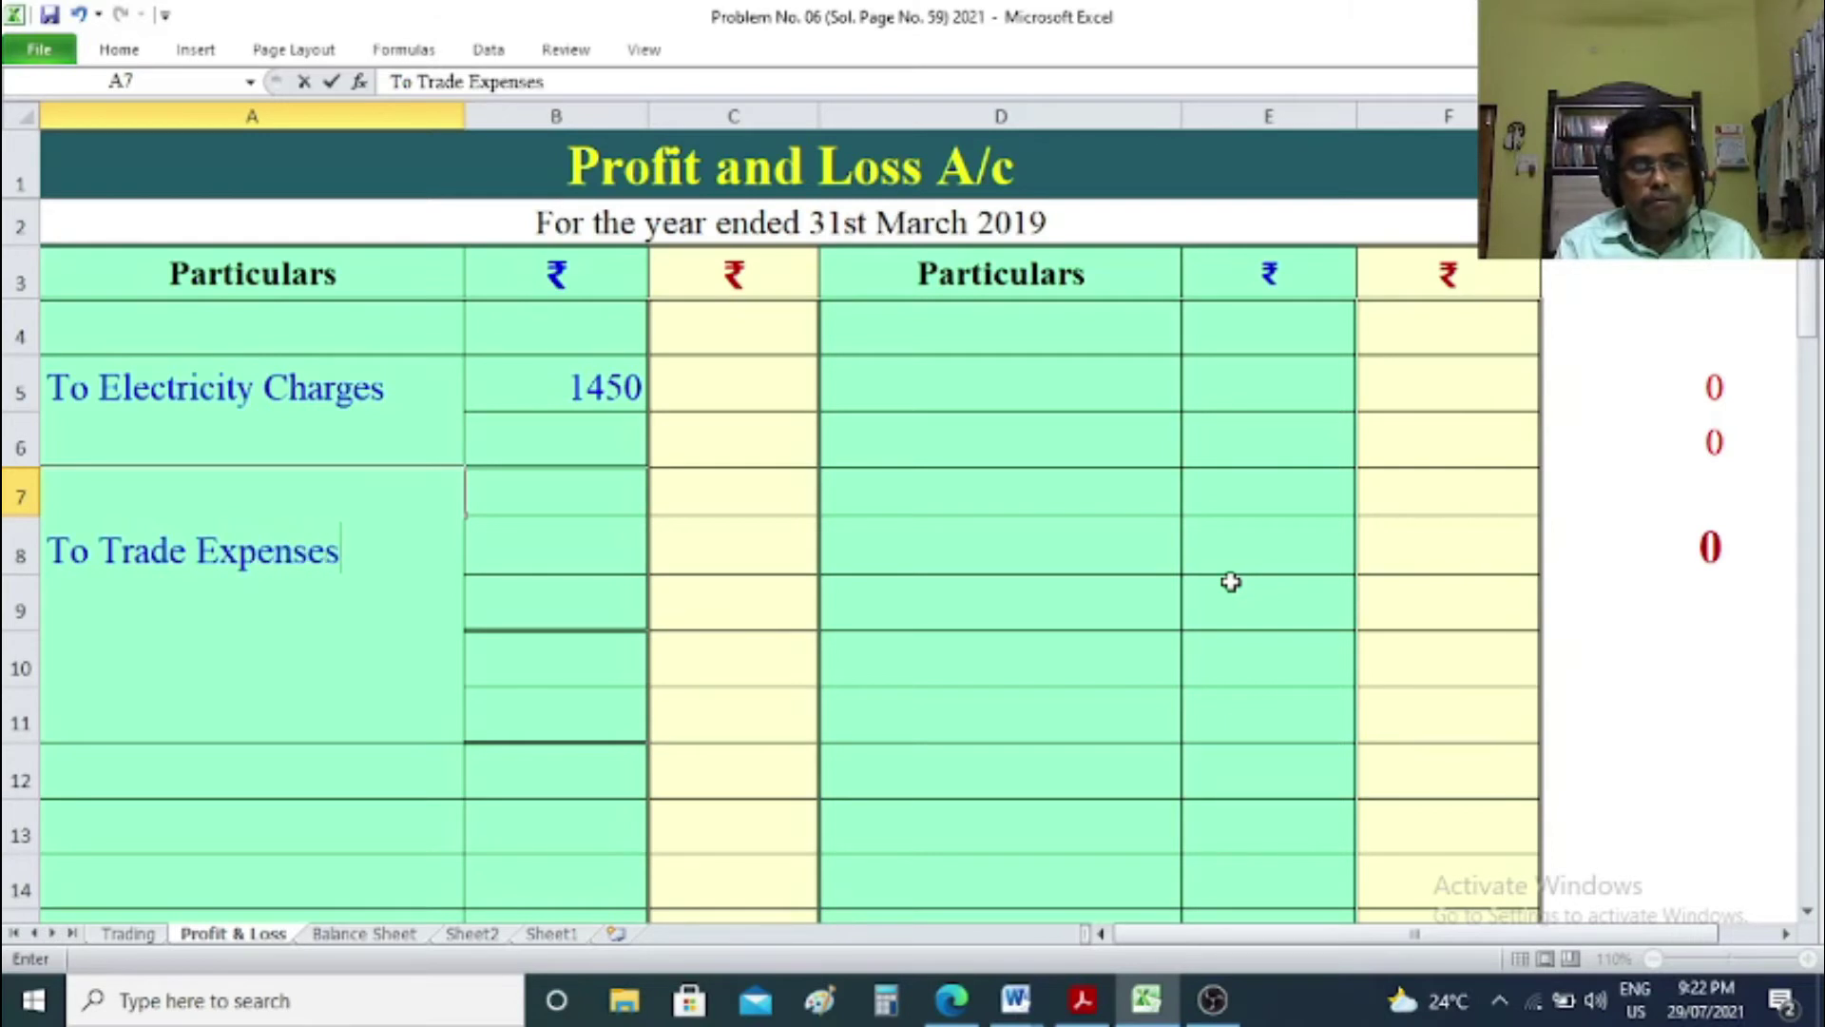
pyautogui.press('Tab')
pyautogui.press('Tab')
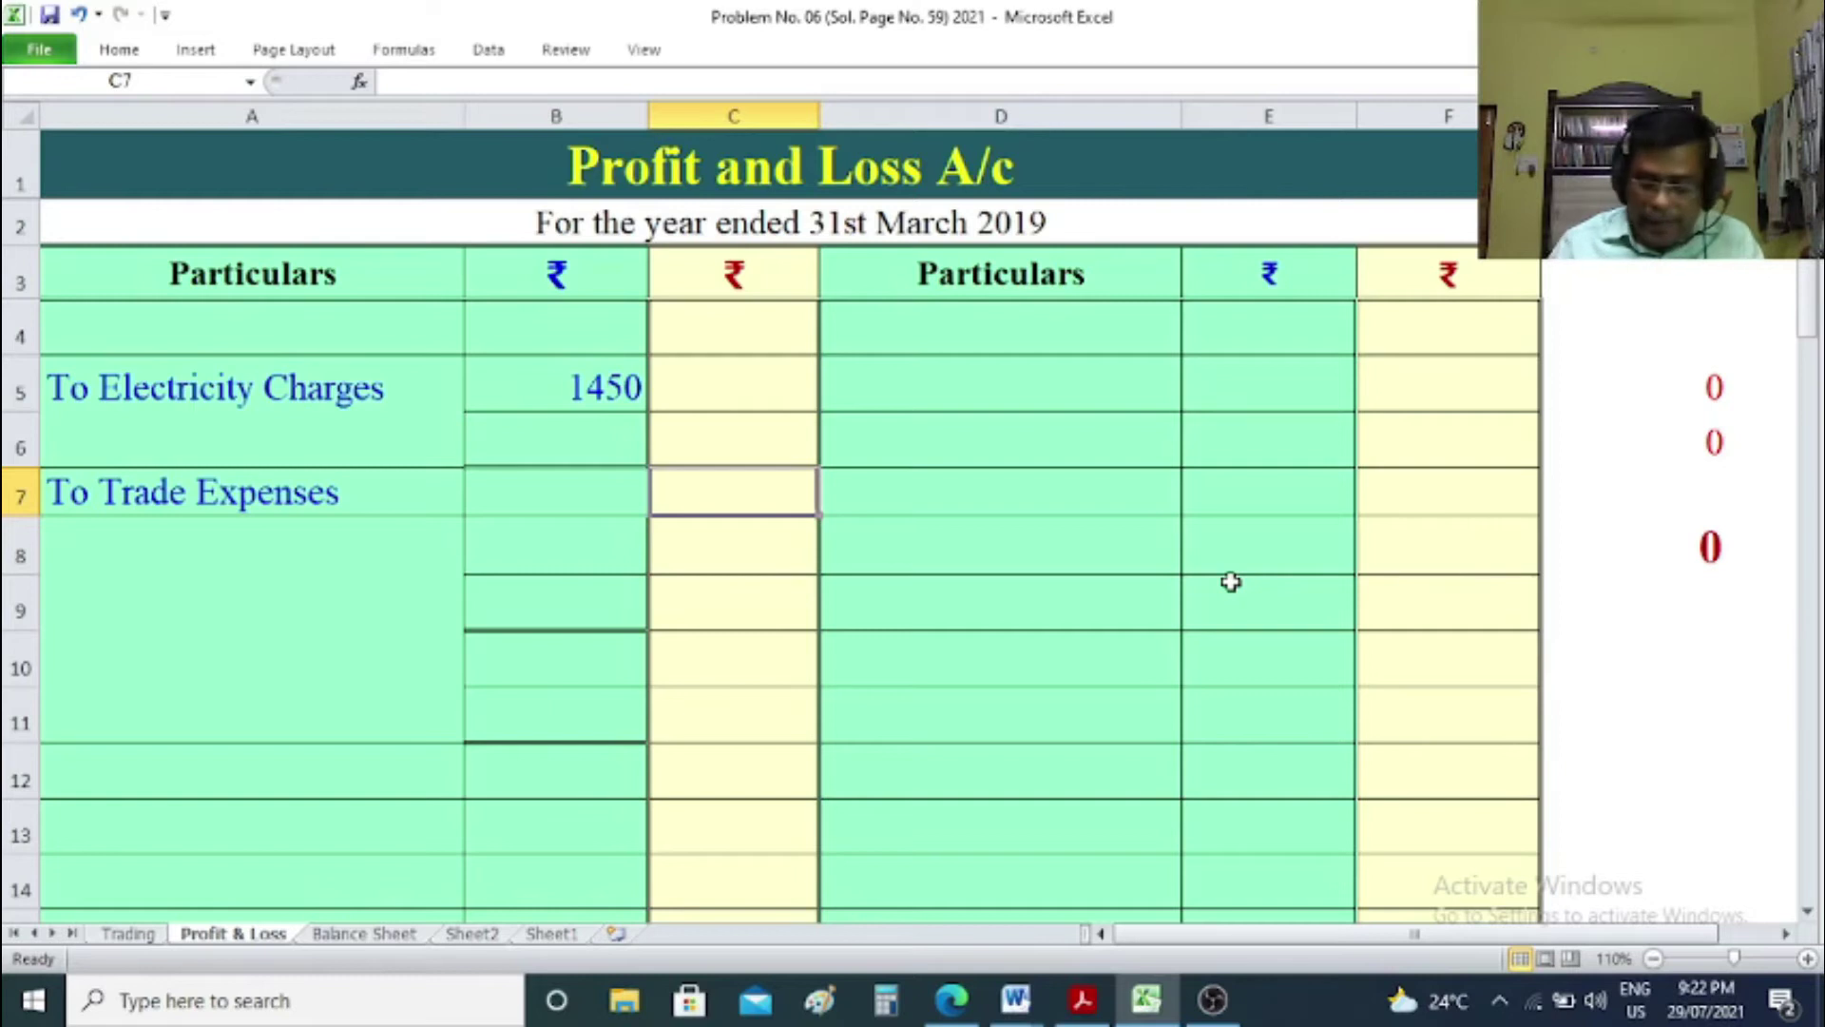
pyautogui.write('850')
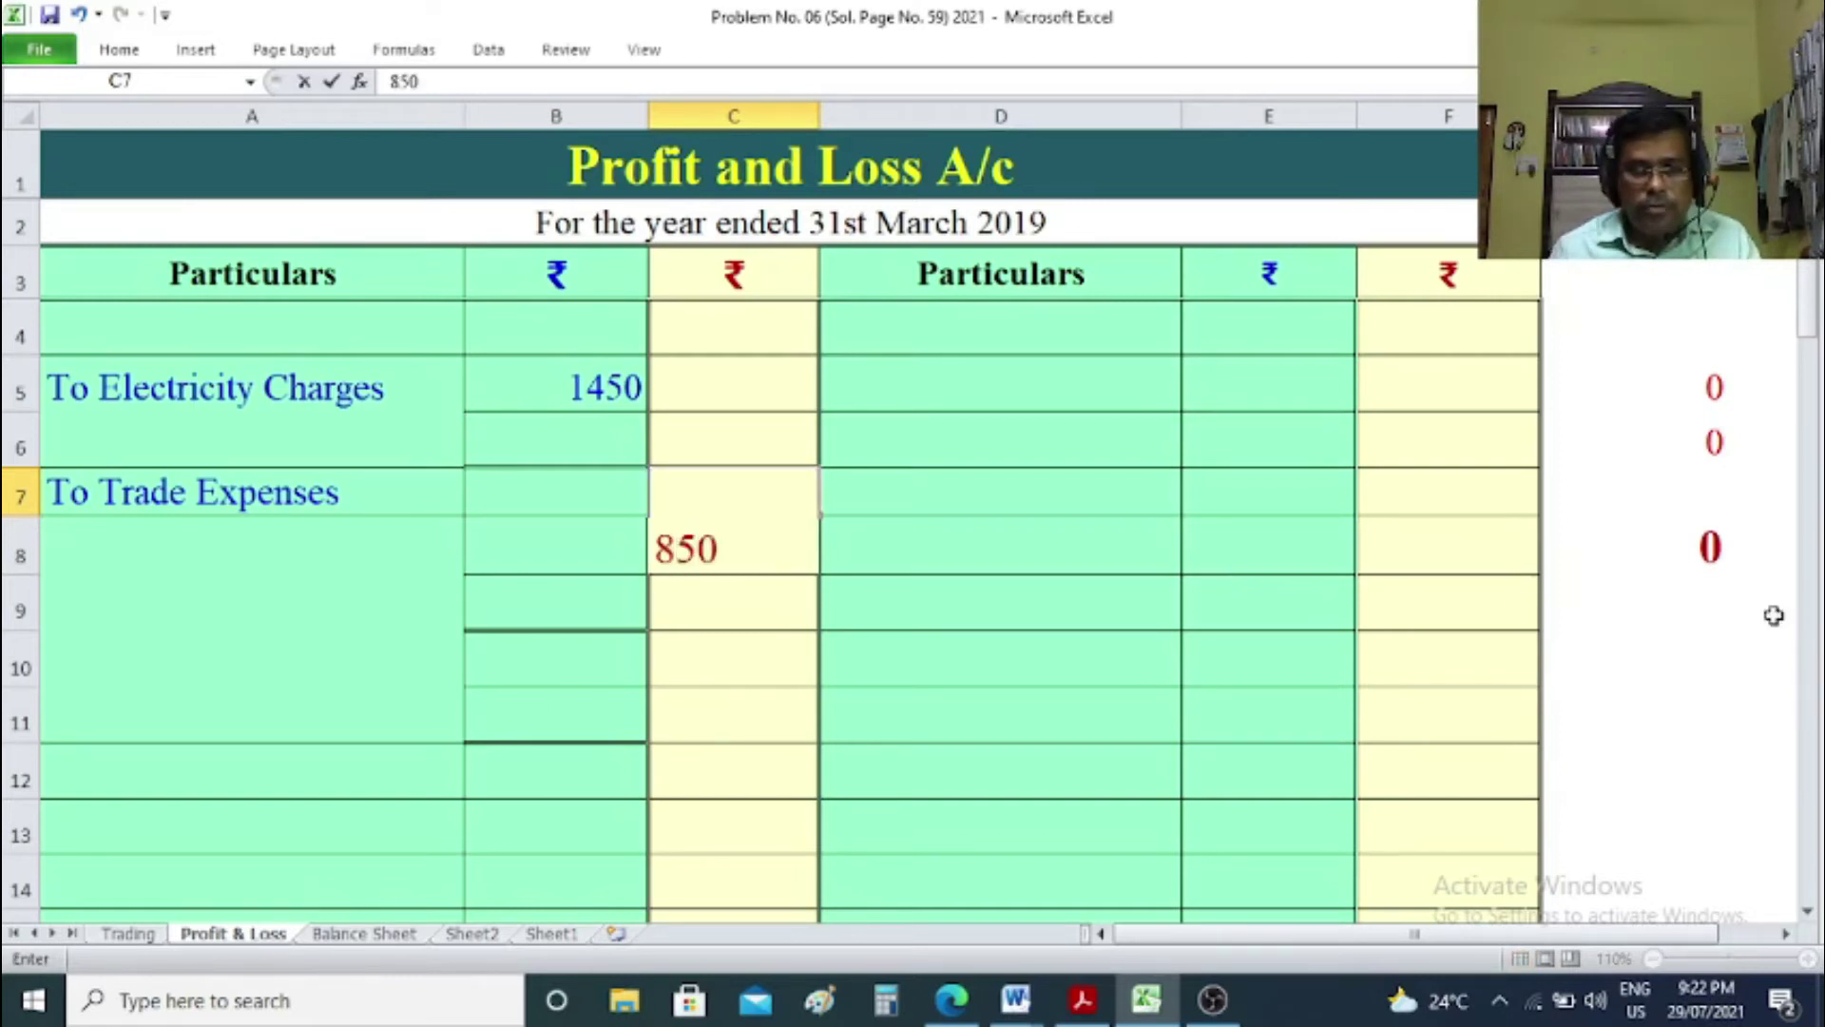
pyautogui.click(1754, 654)
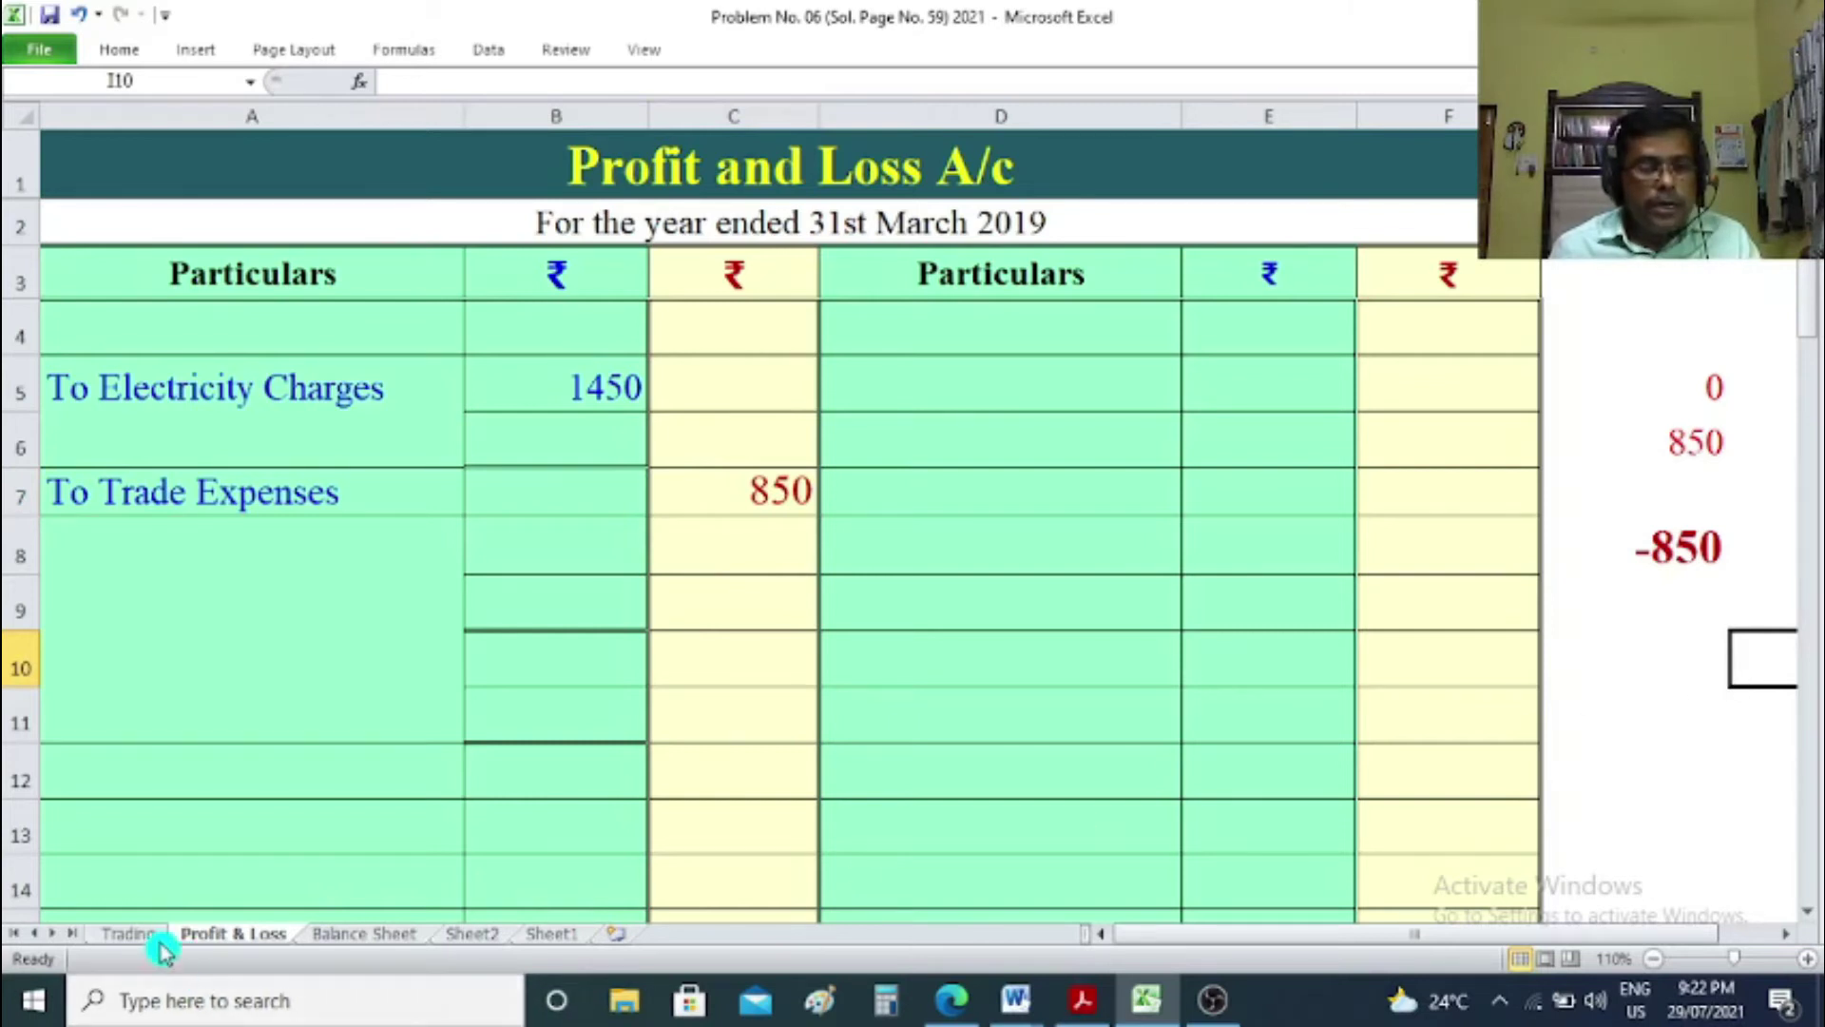
# On the credit side of the Trading sheet, choose (-) sales return in D5 and enter 400 in E5.
pyautogui.click(129, 934)
pyautogui.click(967, 414)
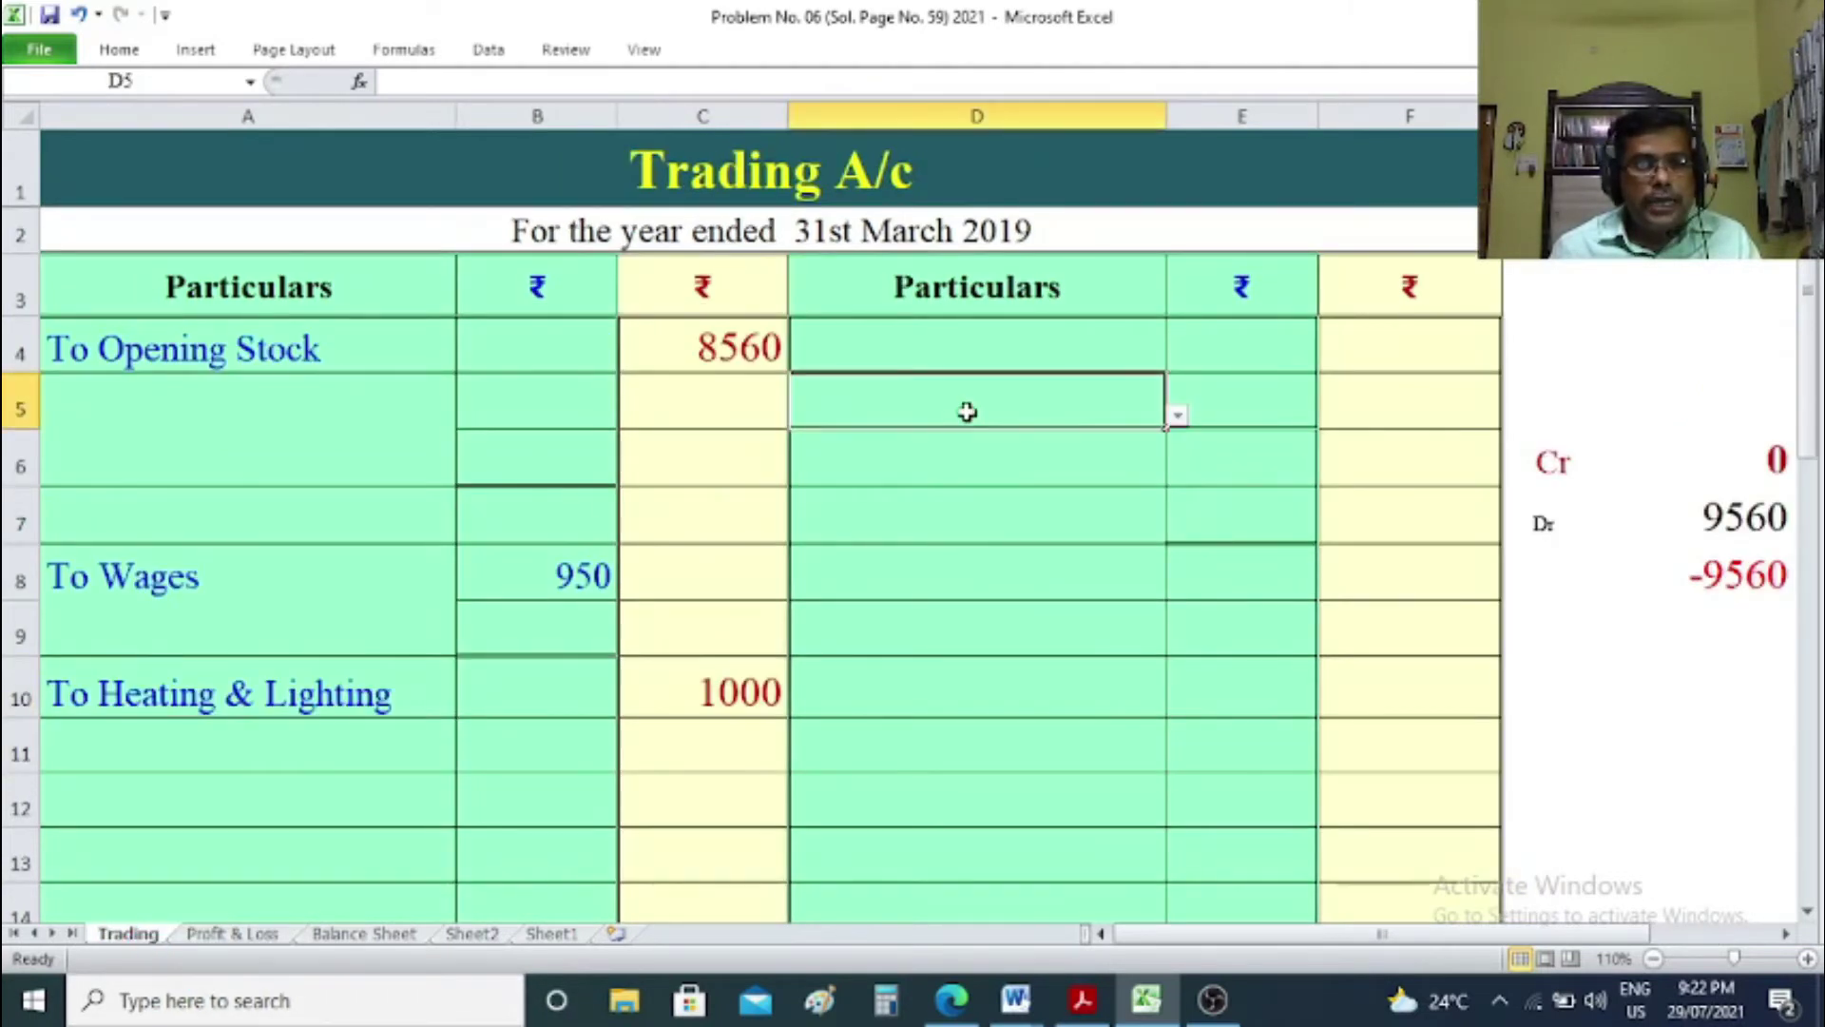
pyautogui.click(1177, 416)
pyautogui.click(1143, 440)
pyautogui.click(1247, 405)
pyautogui.write('400')
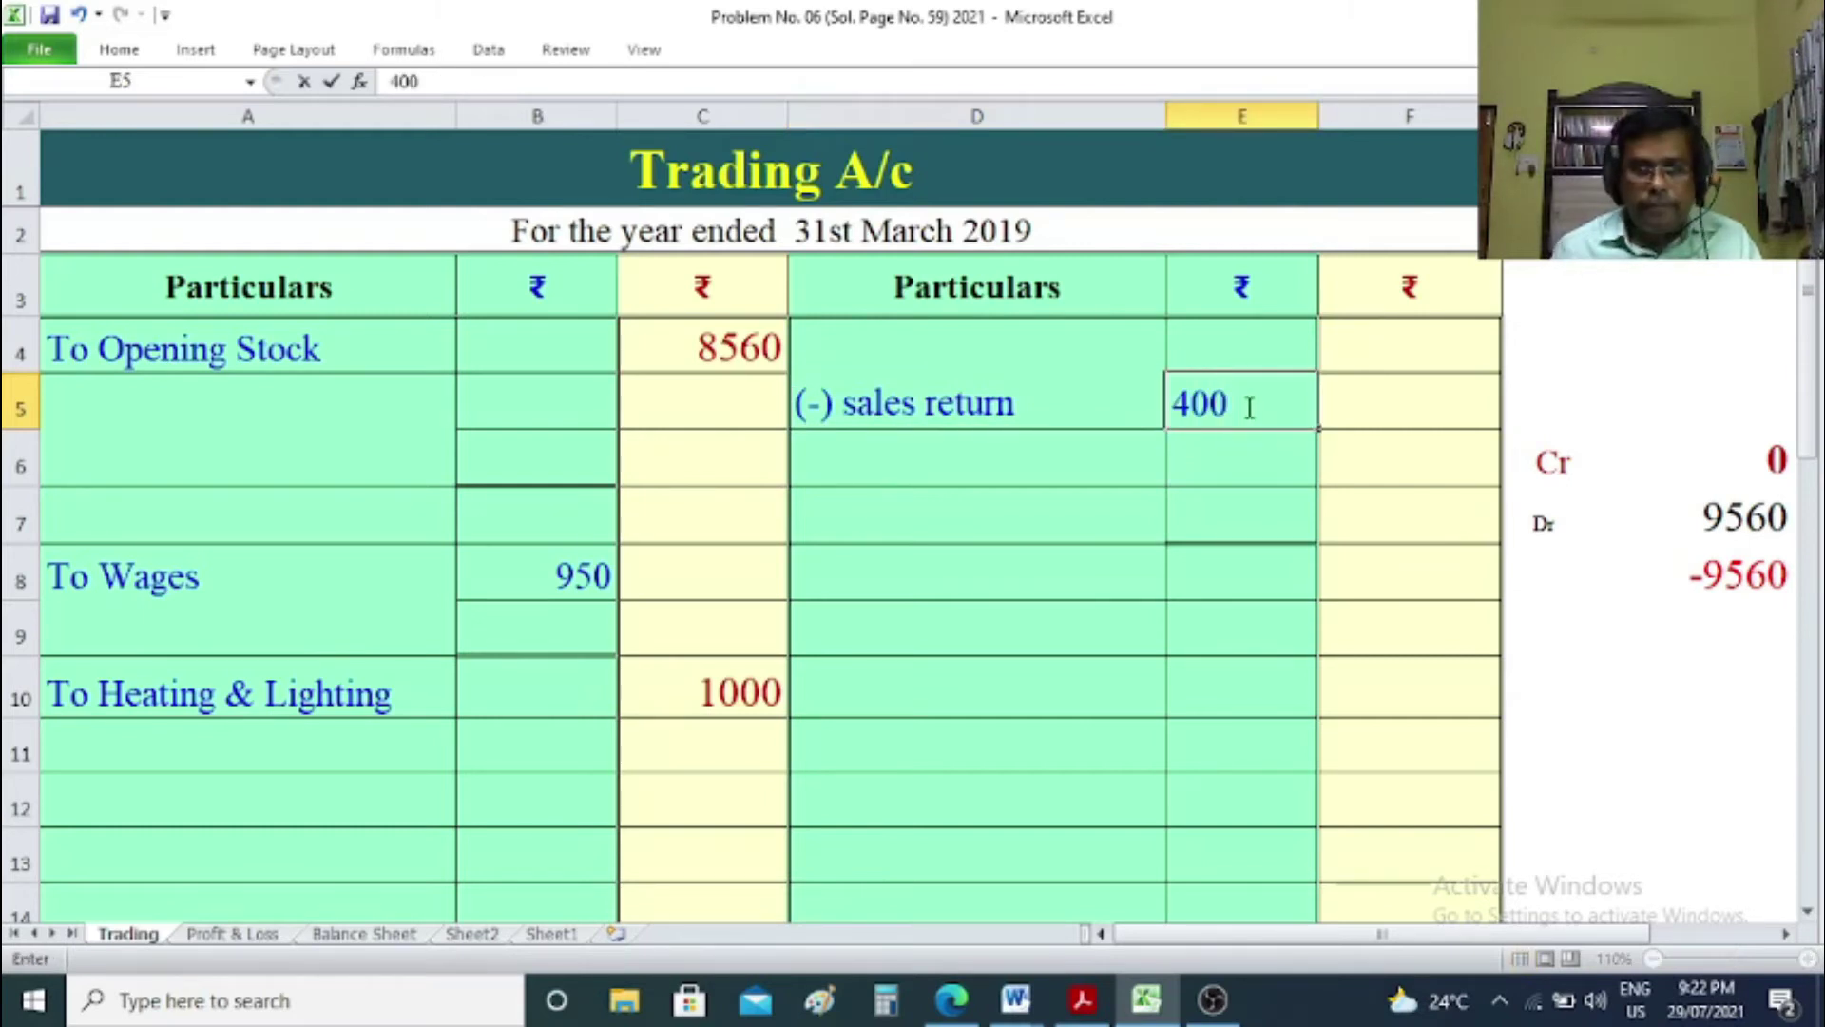
pyautogui.click(1615, 704)
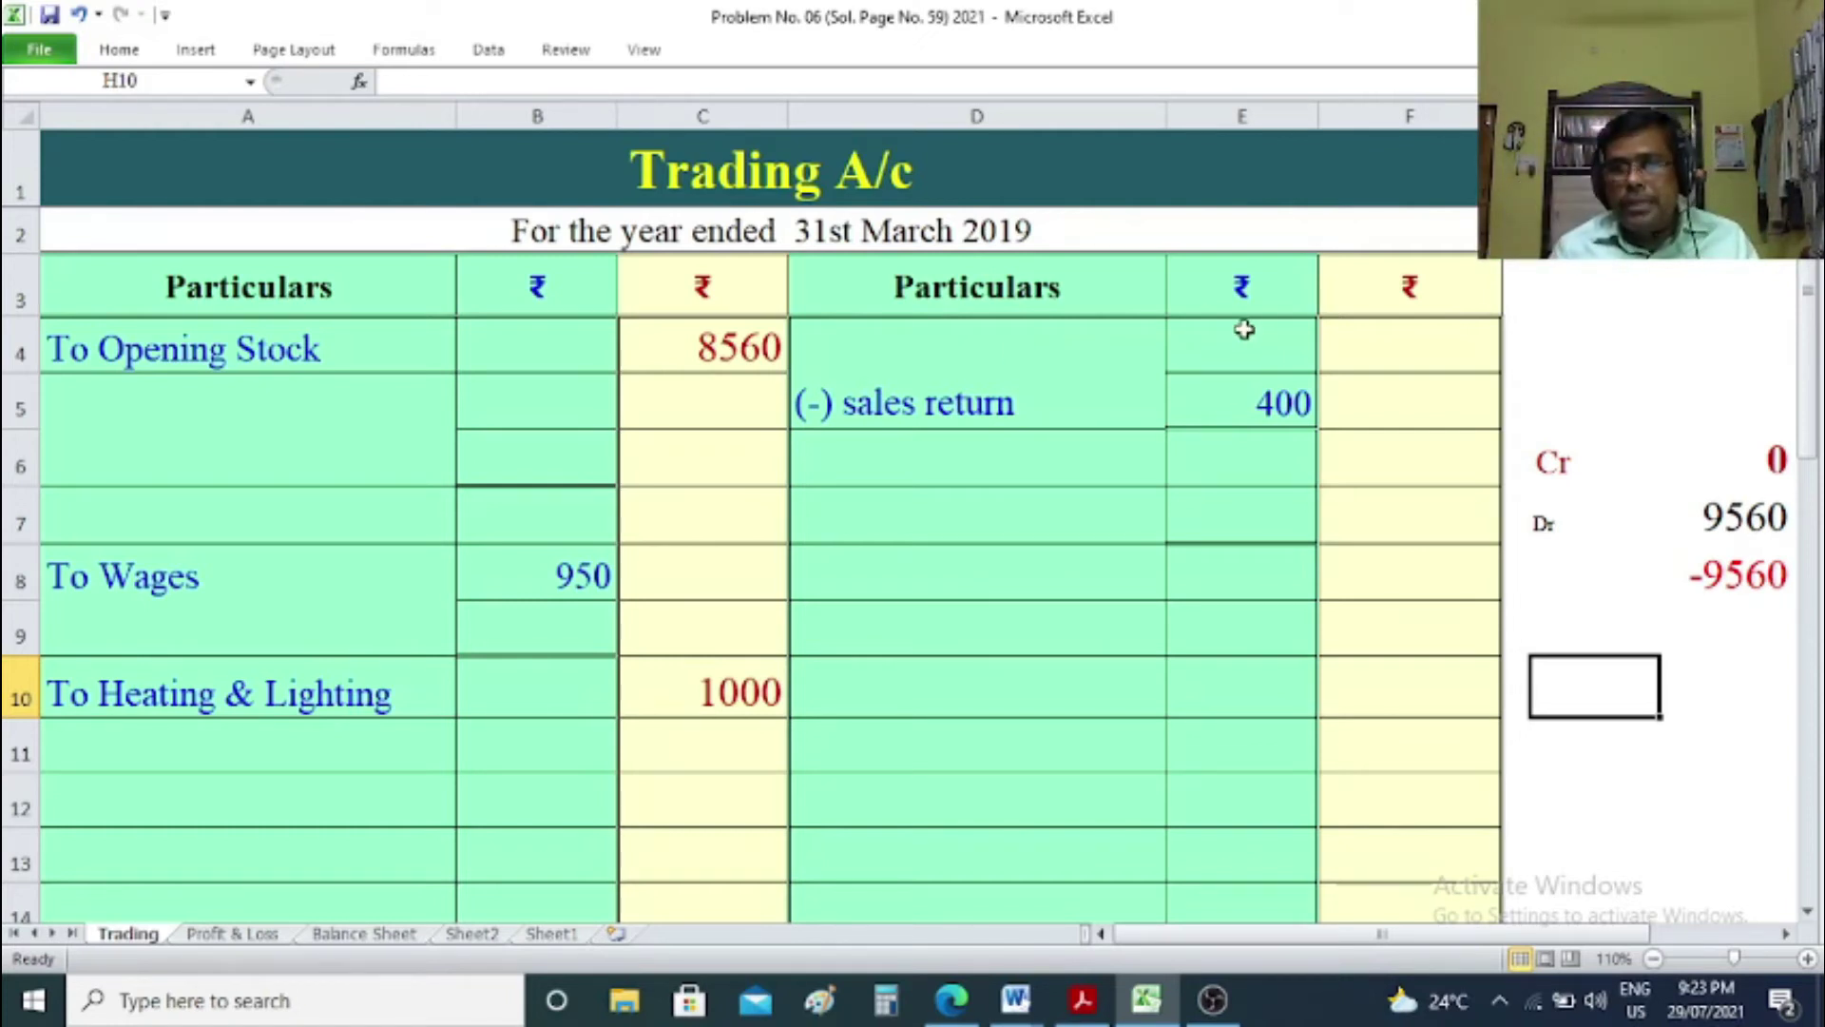
# Examine the empty row D4:E4 above the sales return entry on the Trading sheet.
pyautogui.moveTo(940, 338); pyautogui.dragTo(1206, 334)
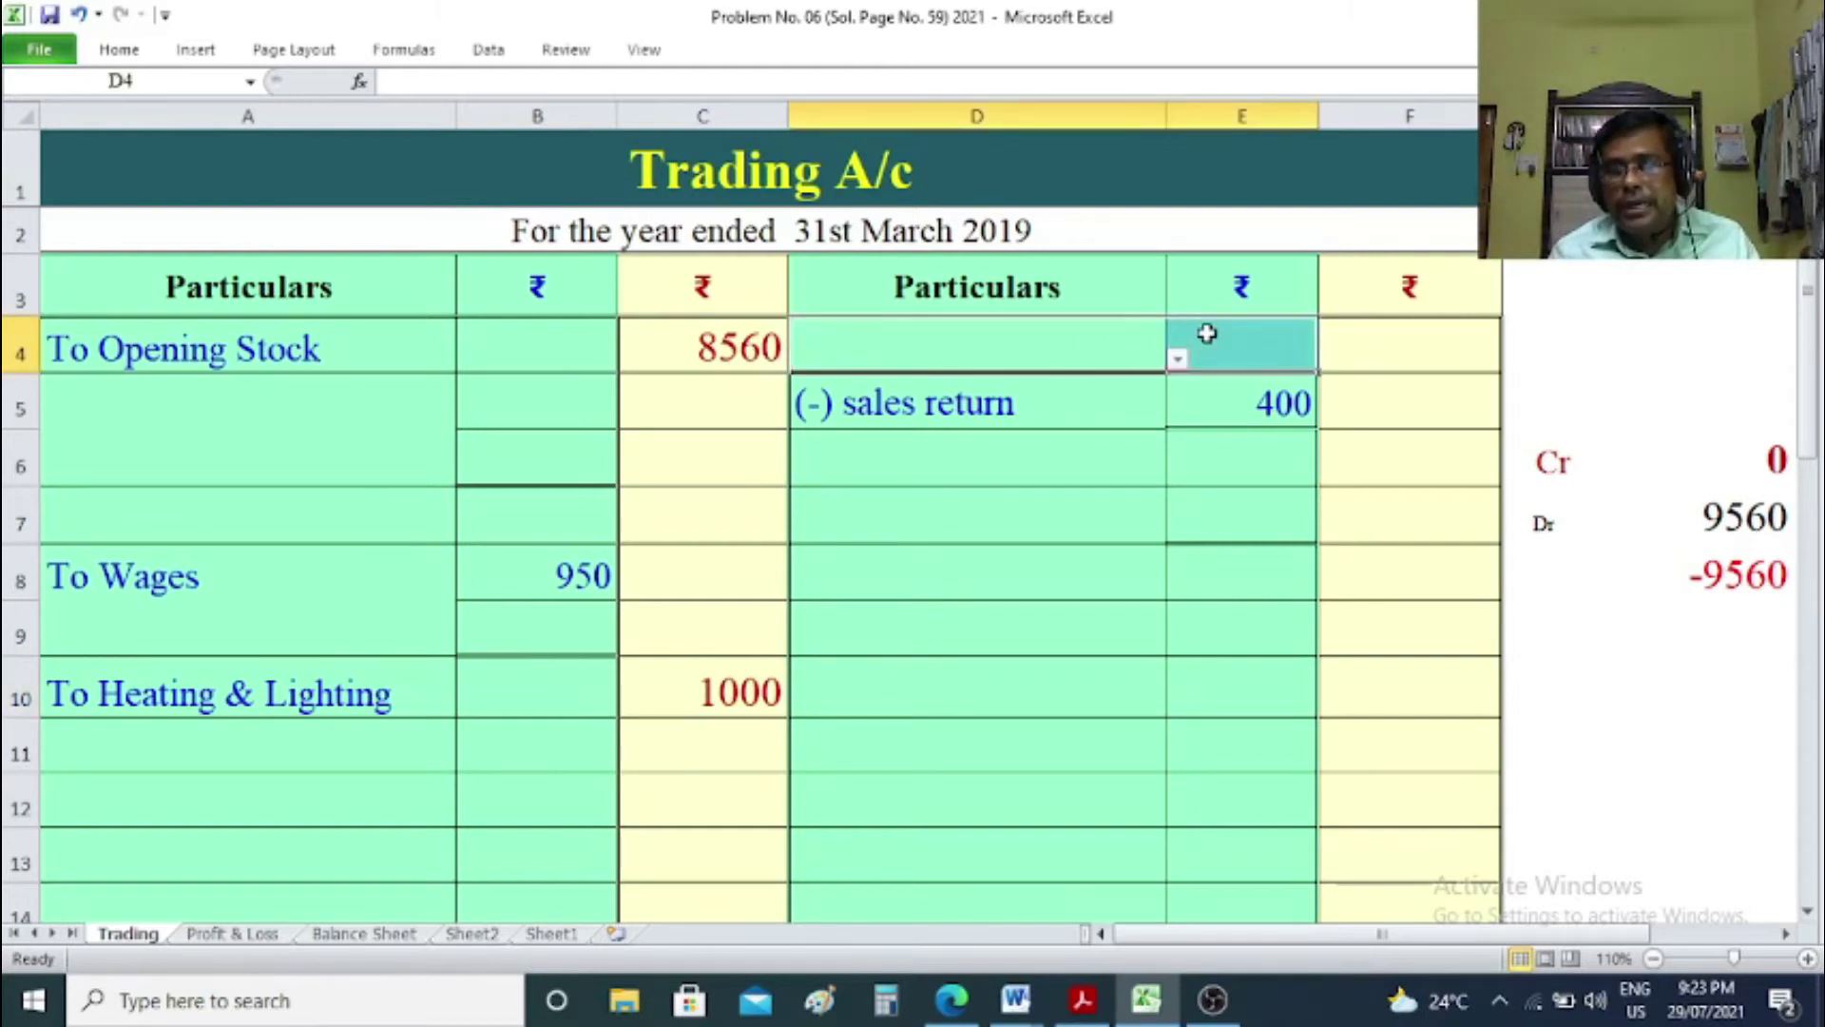
pyautogui.click(1670, 681)
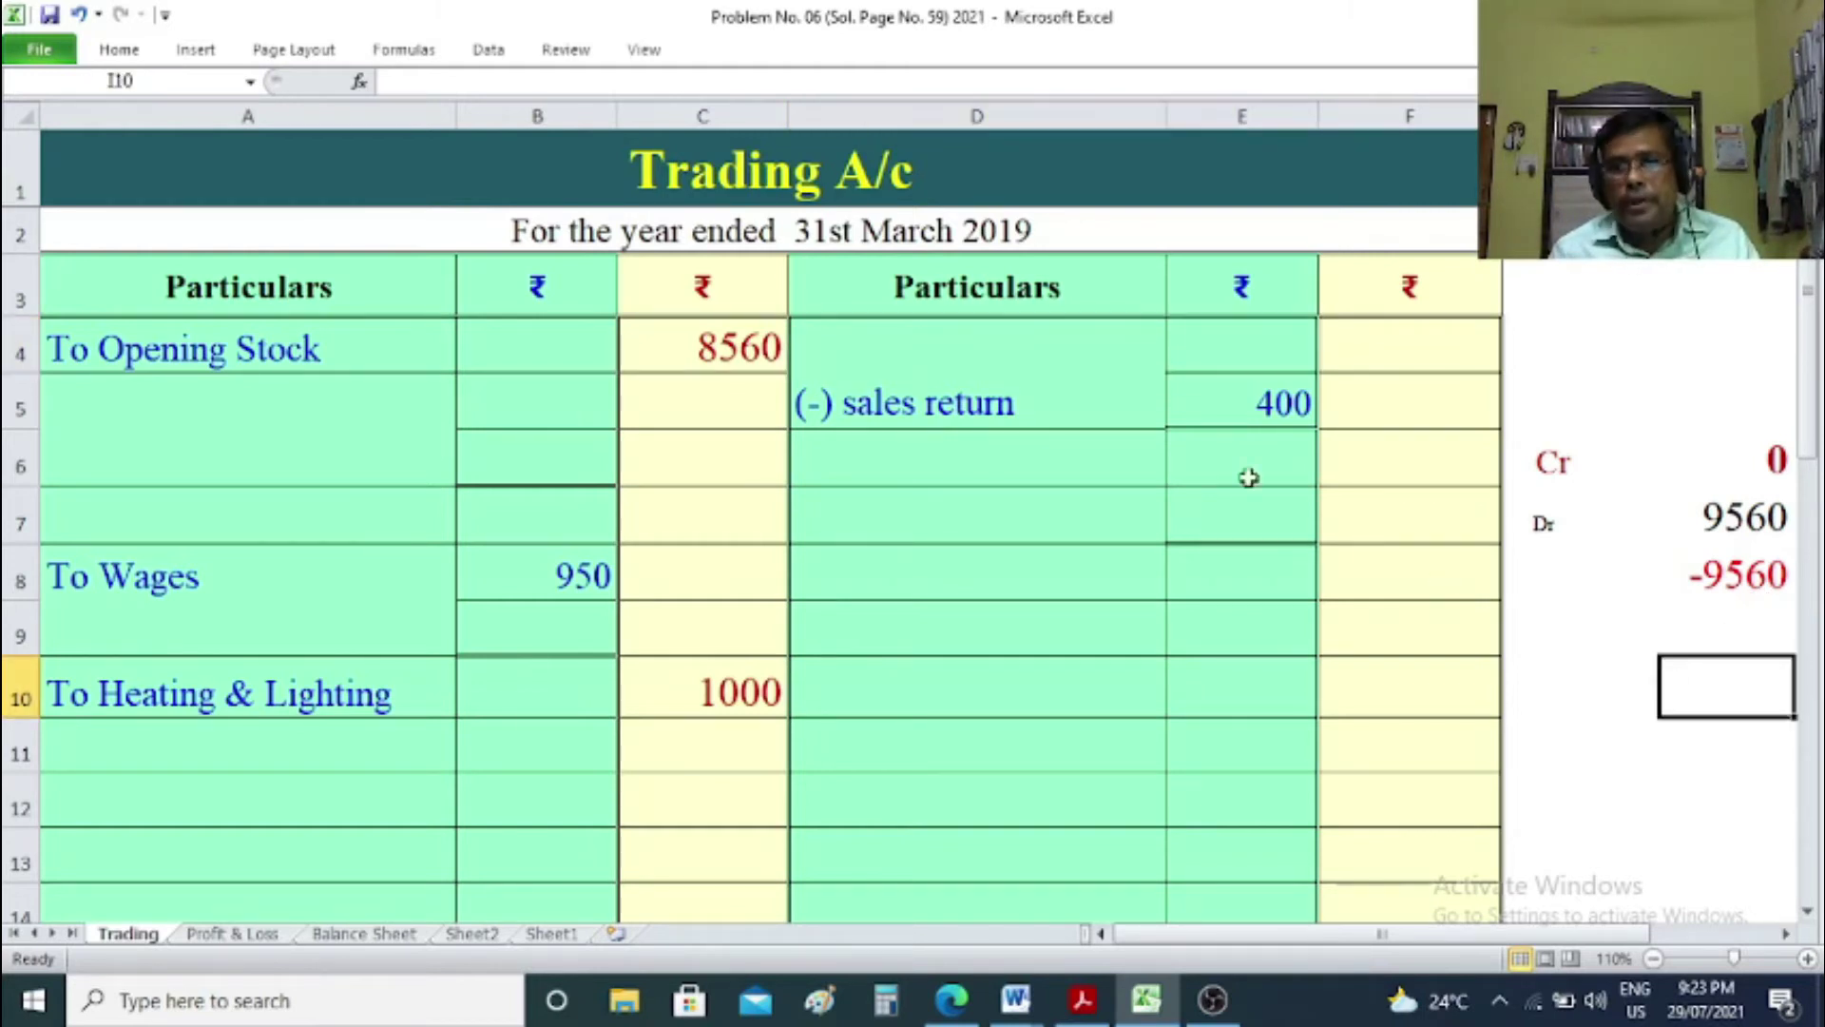
pyautogui.moveTo(918, 355); pyautogui.dragTo(1255, 351)
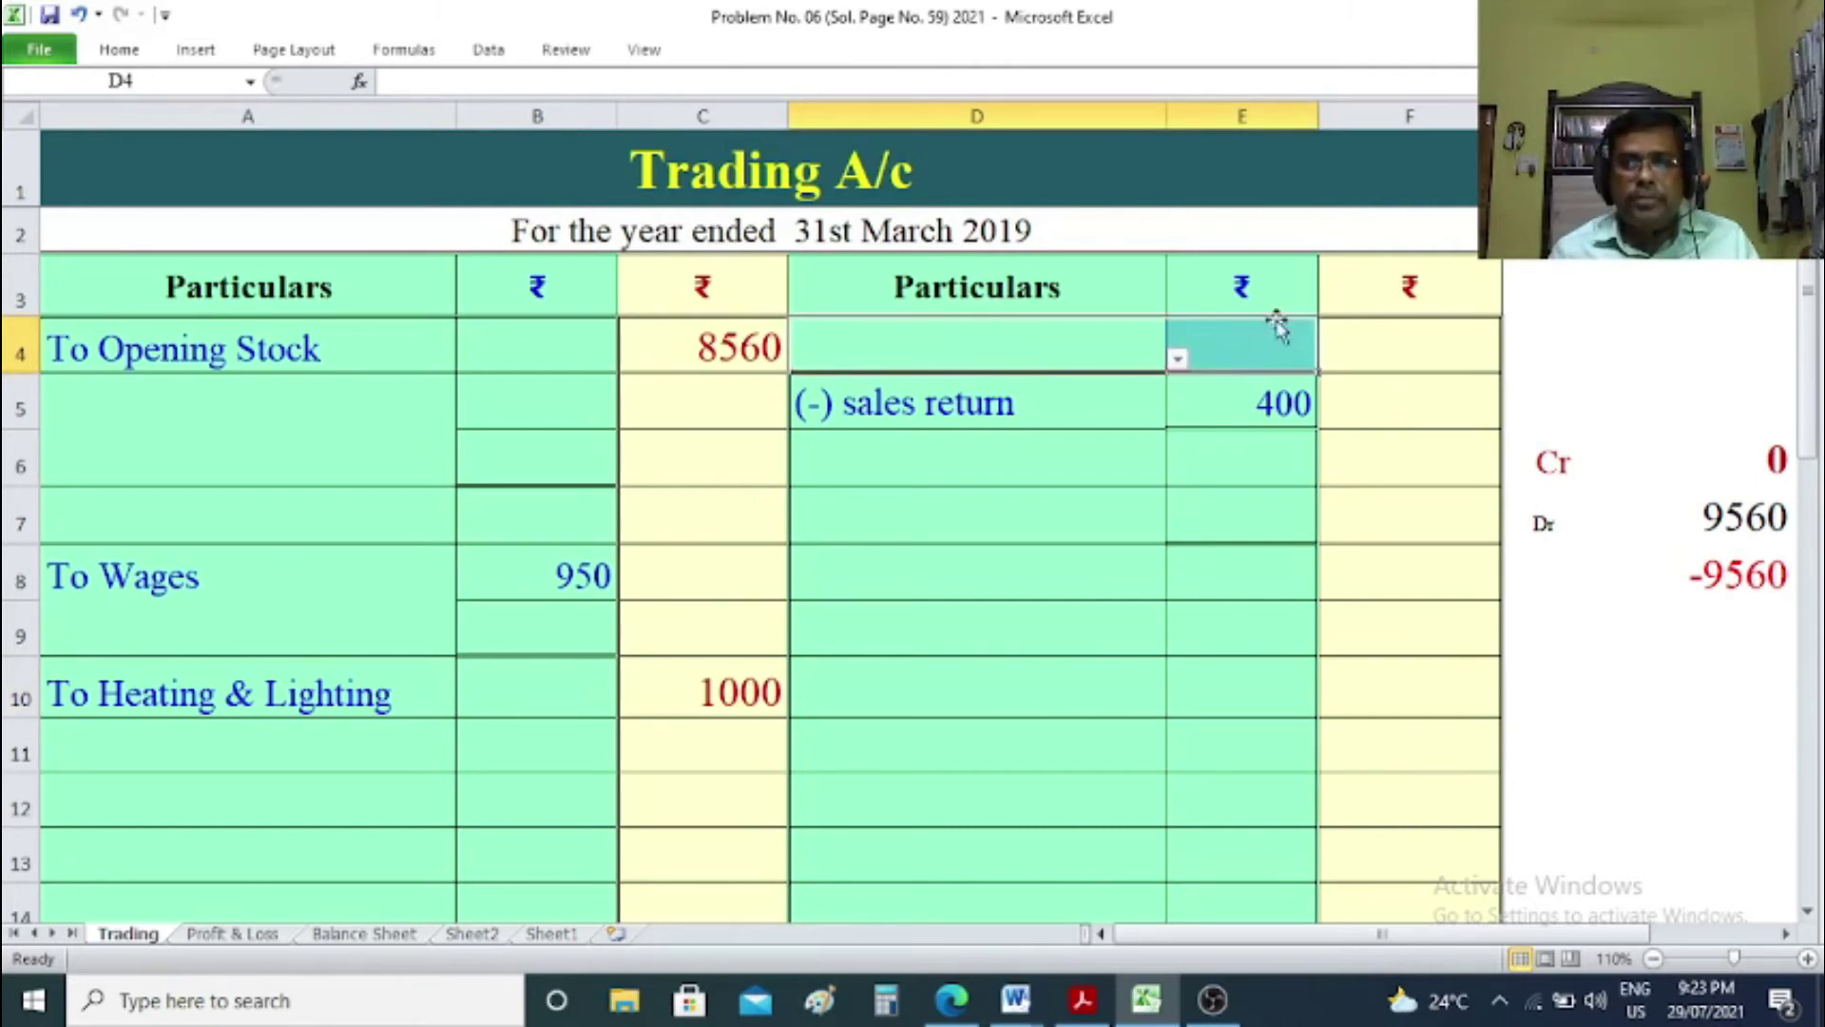
pyautogui.click(1259, 341)
pyautogui.click(1275, 402)
pyautogui.click(1589, 753)
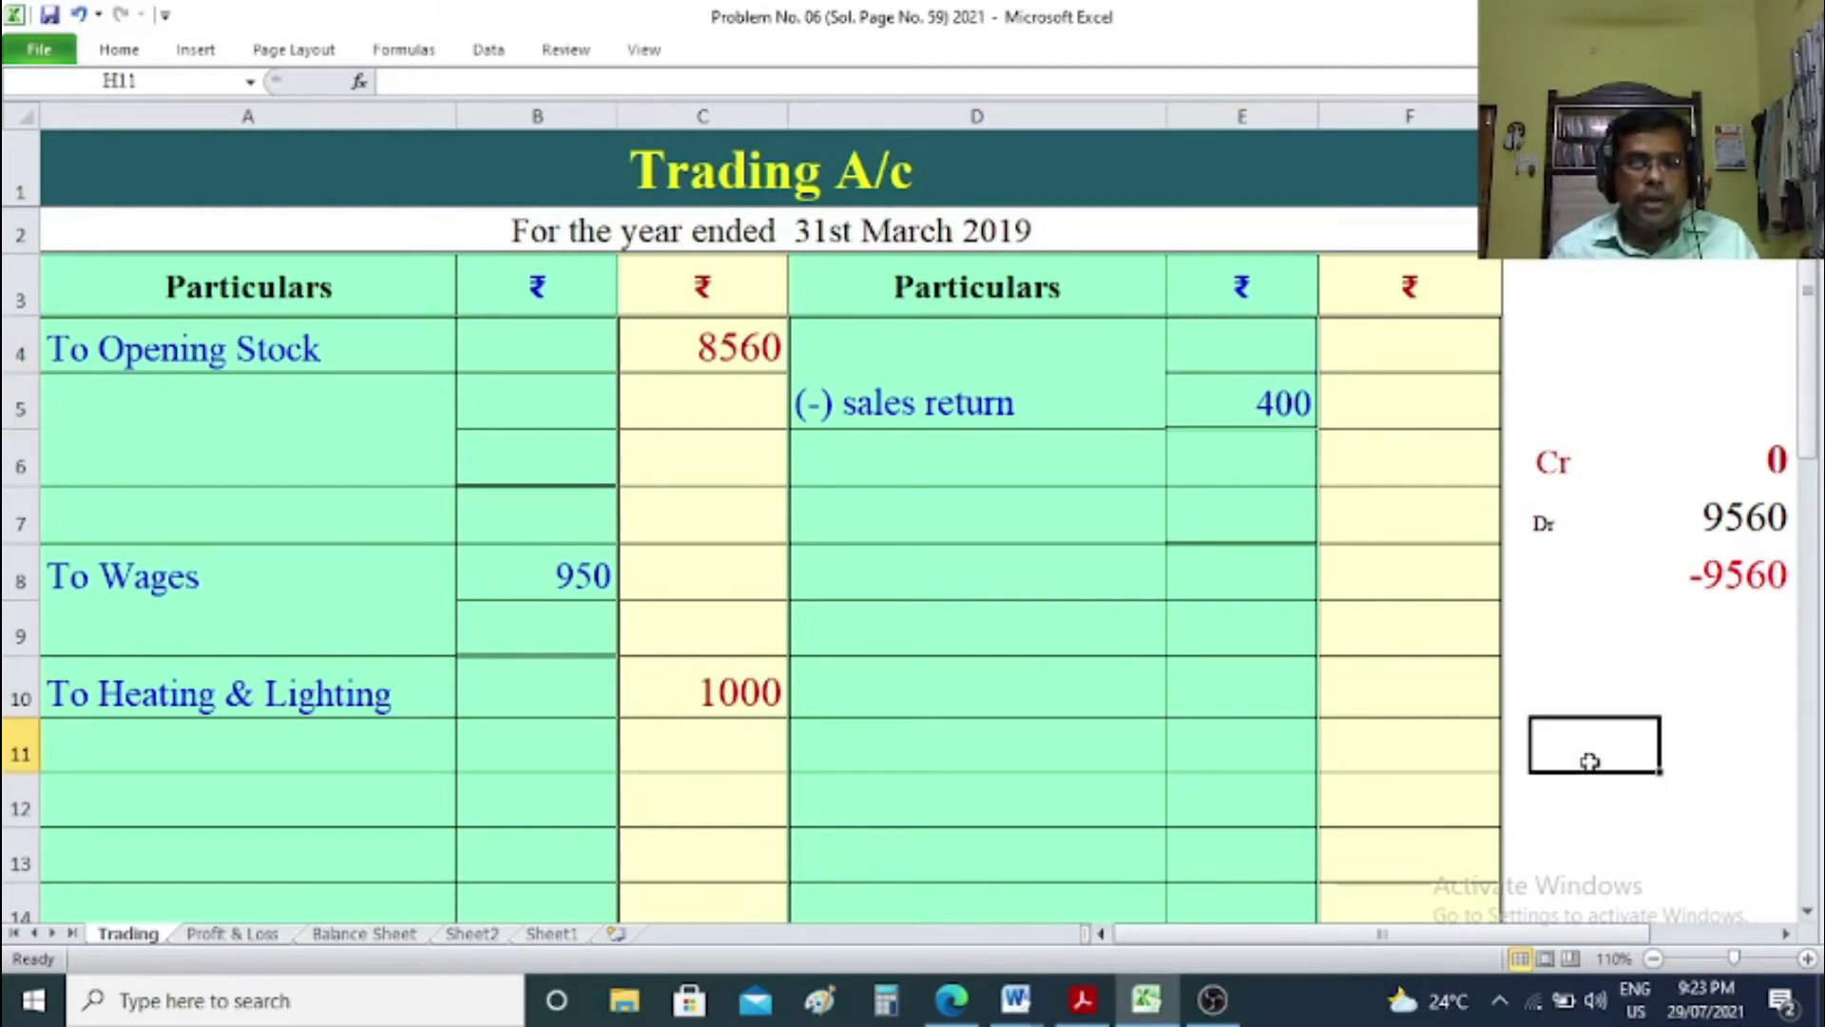
pyautogui.click(958, 365)
pyautogui.moveTo(958, 365); pyautogui.dragTo(1242, 358)
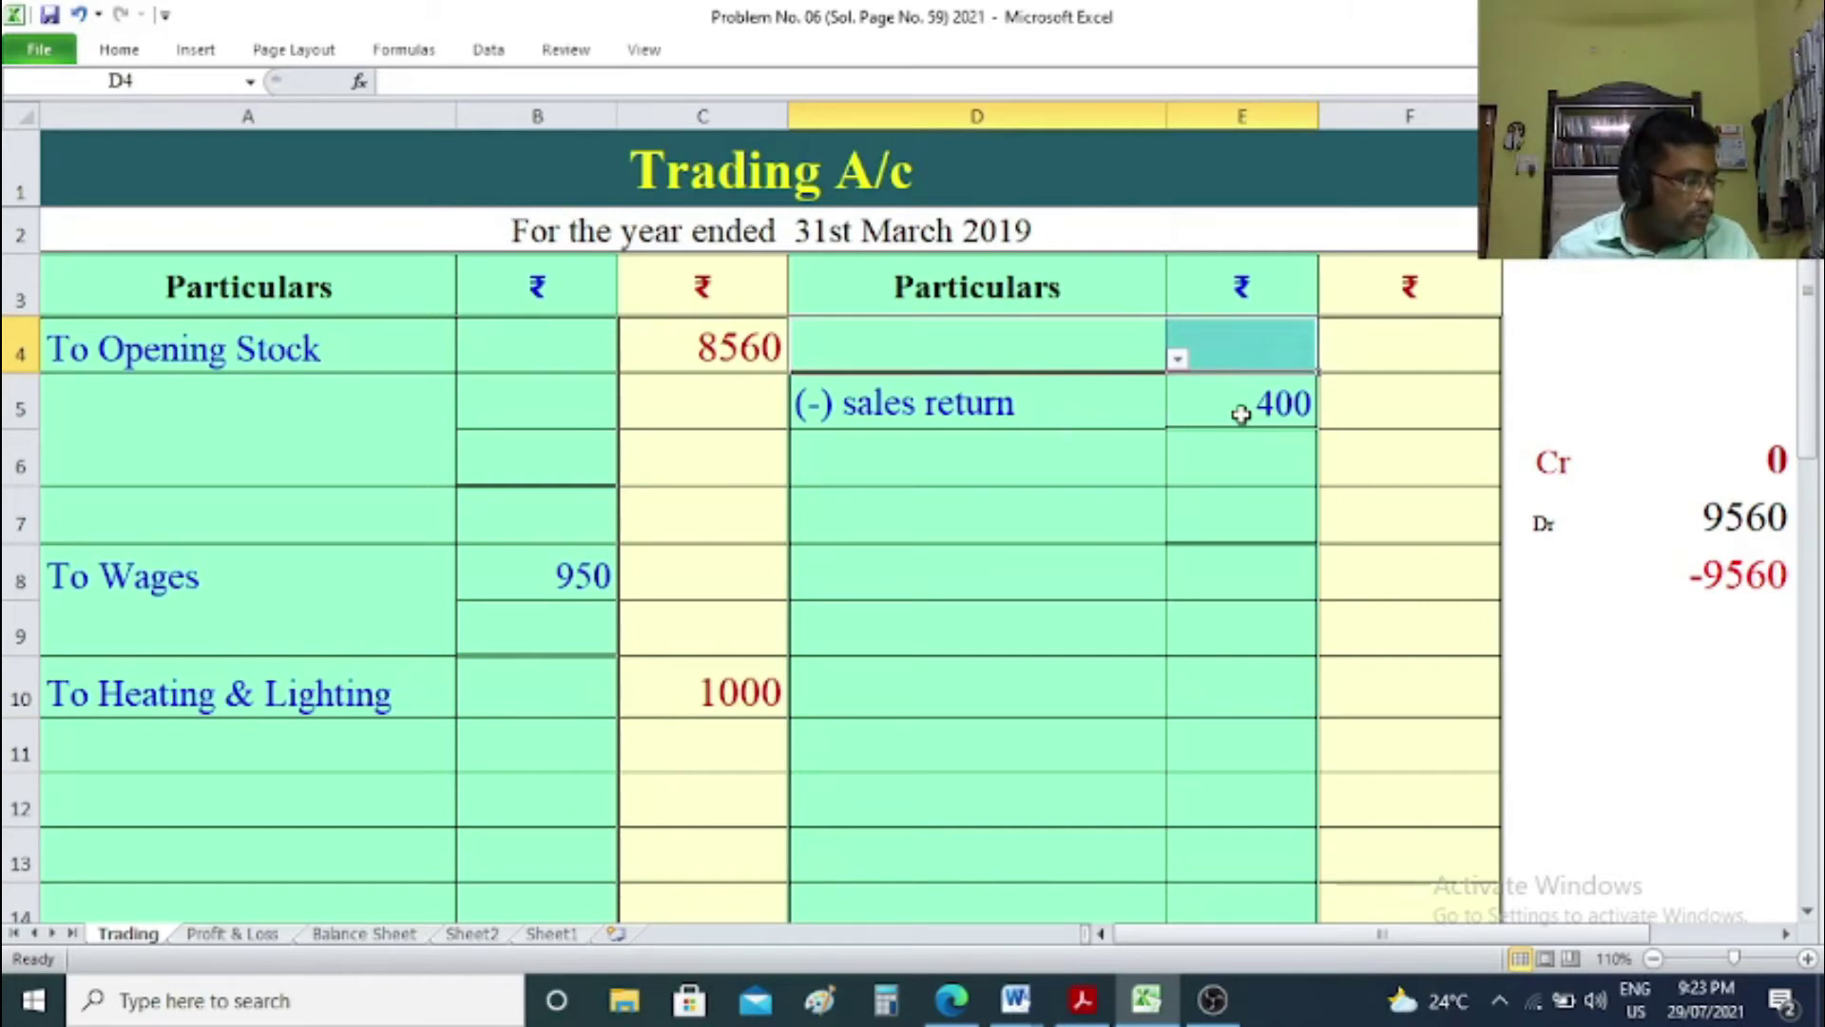
pyautogui.click(1593, 779)
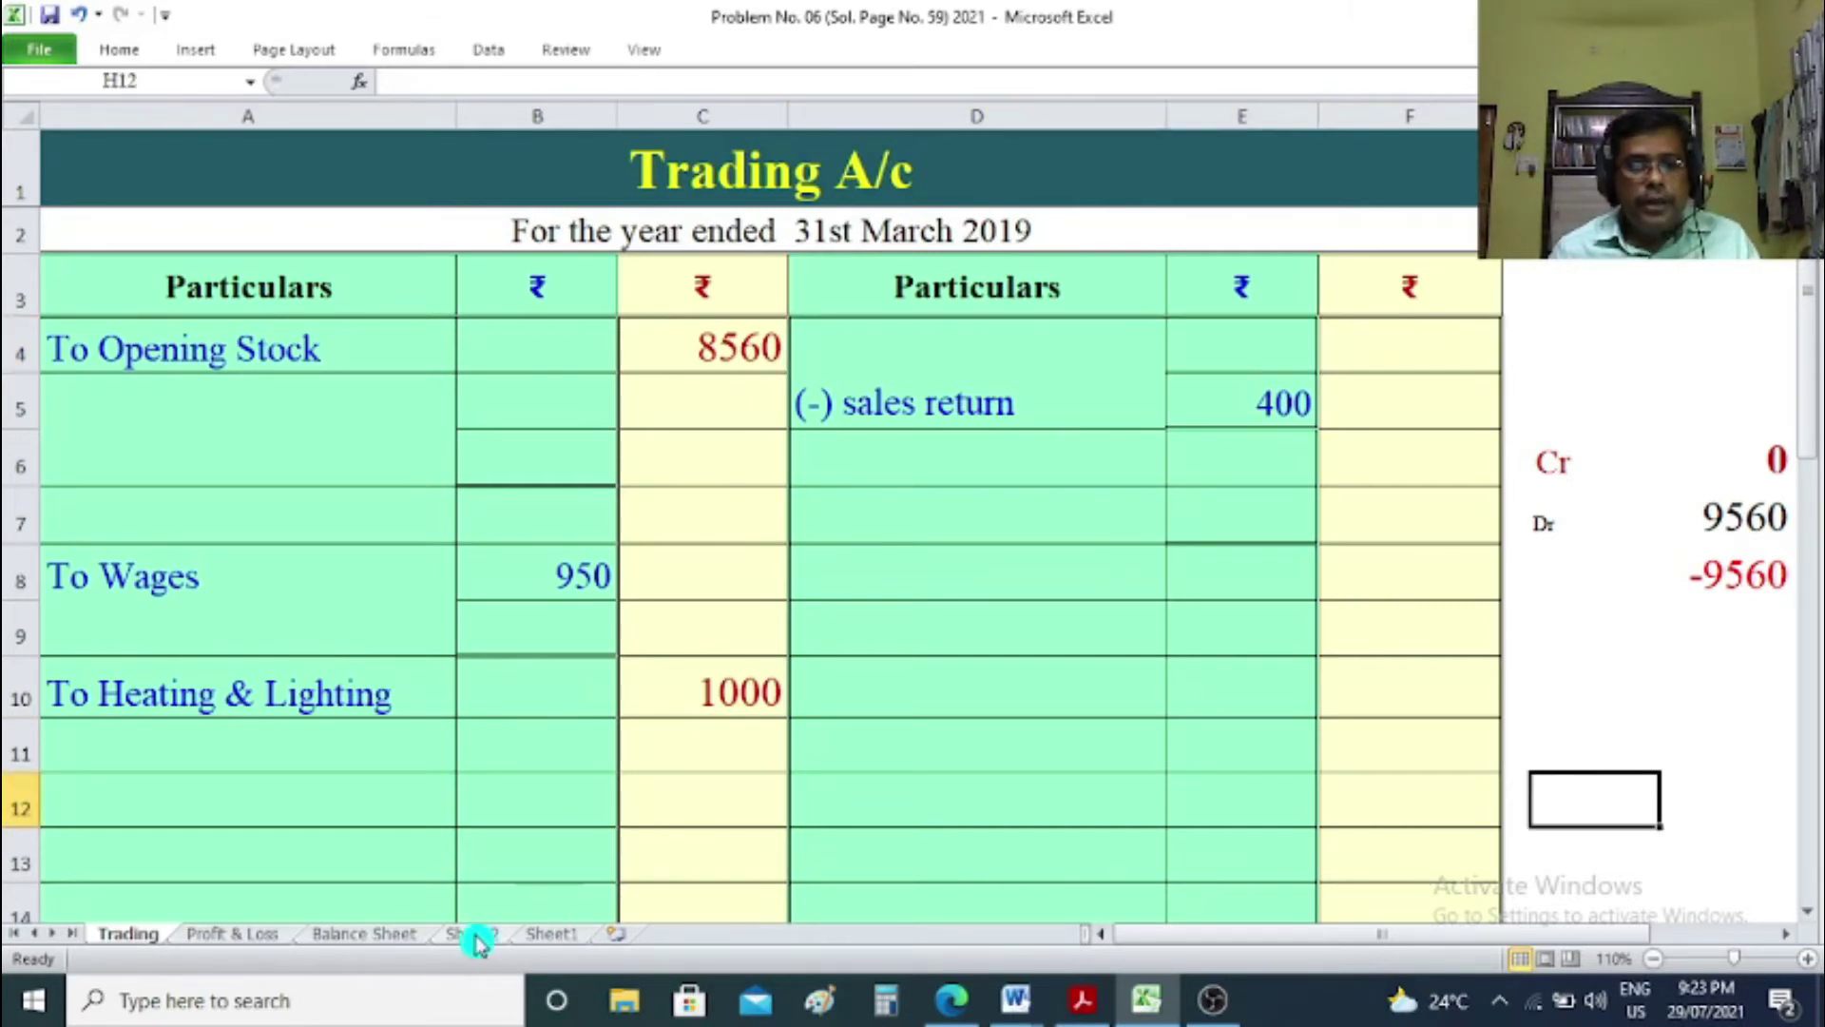
# On the Balance Sheet, enter Land & Building as an asset in D14.
pyautogui.click(371, 933)
pyautogui.scroll(-2, 687, 710)
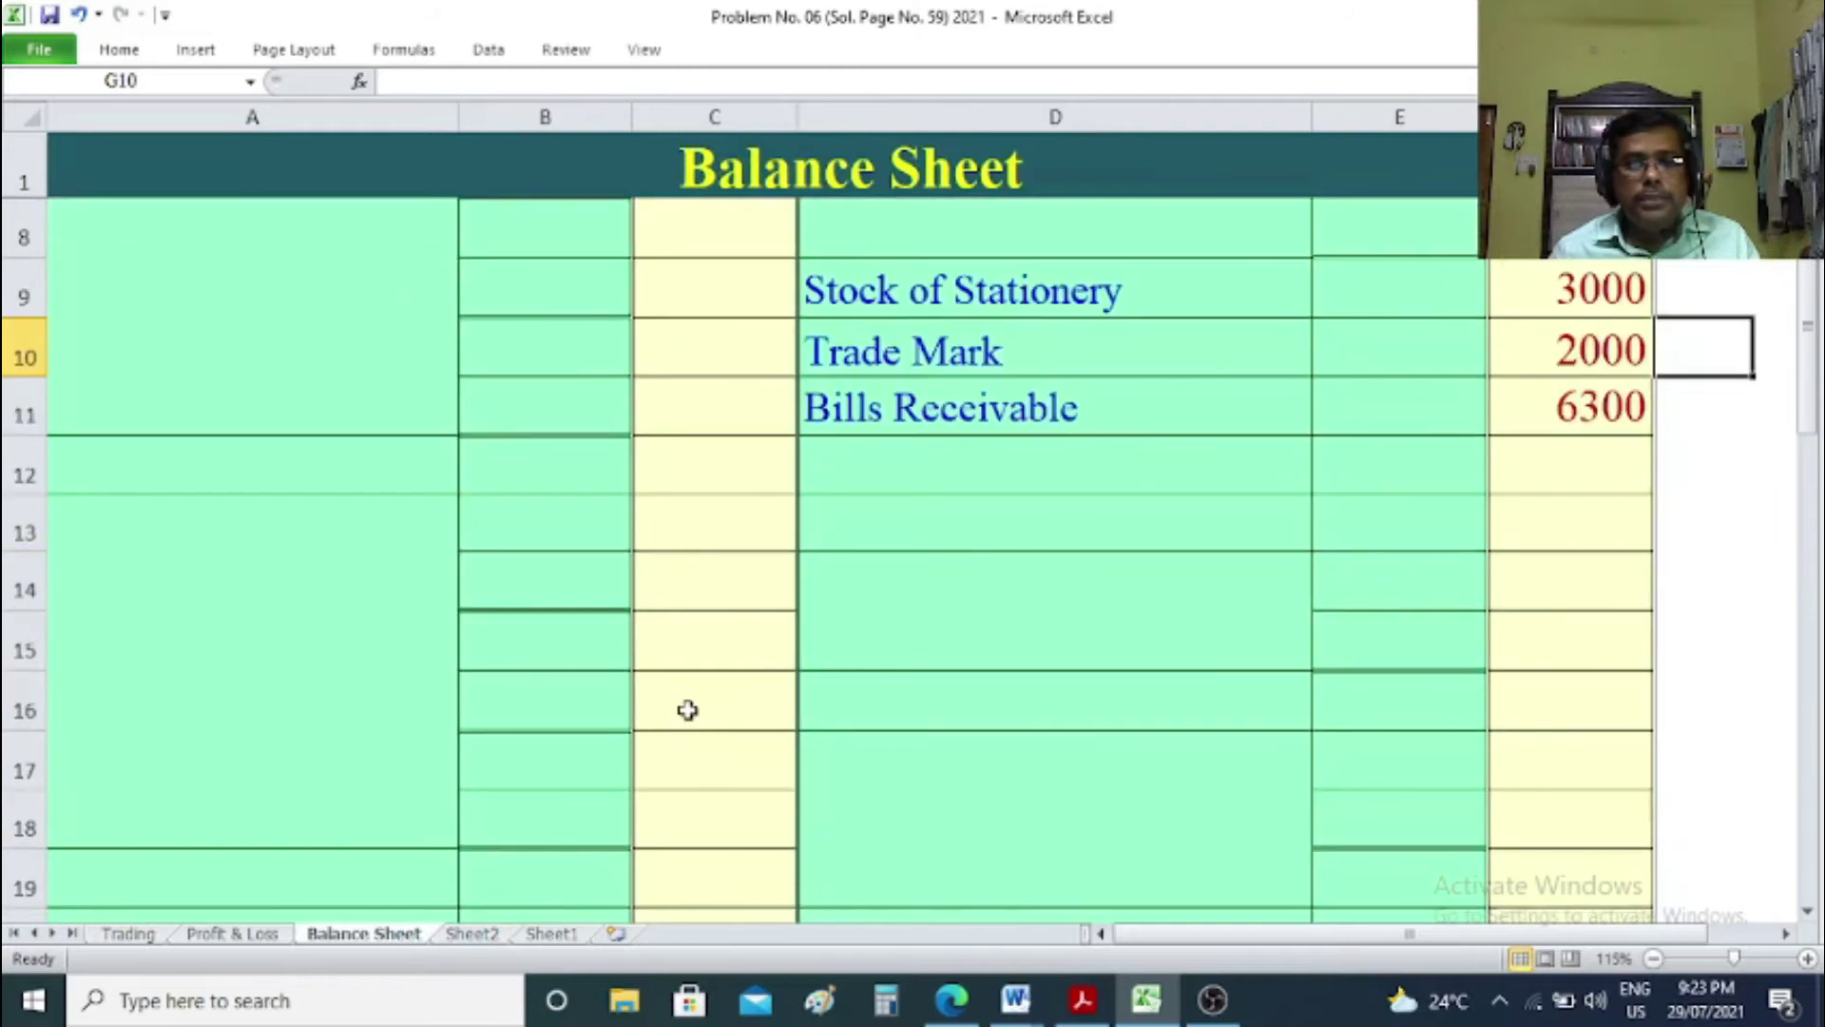
pyautogui.click(924, 579)
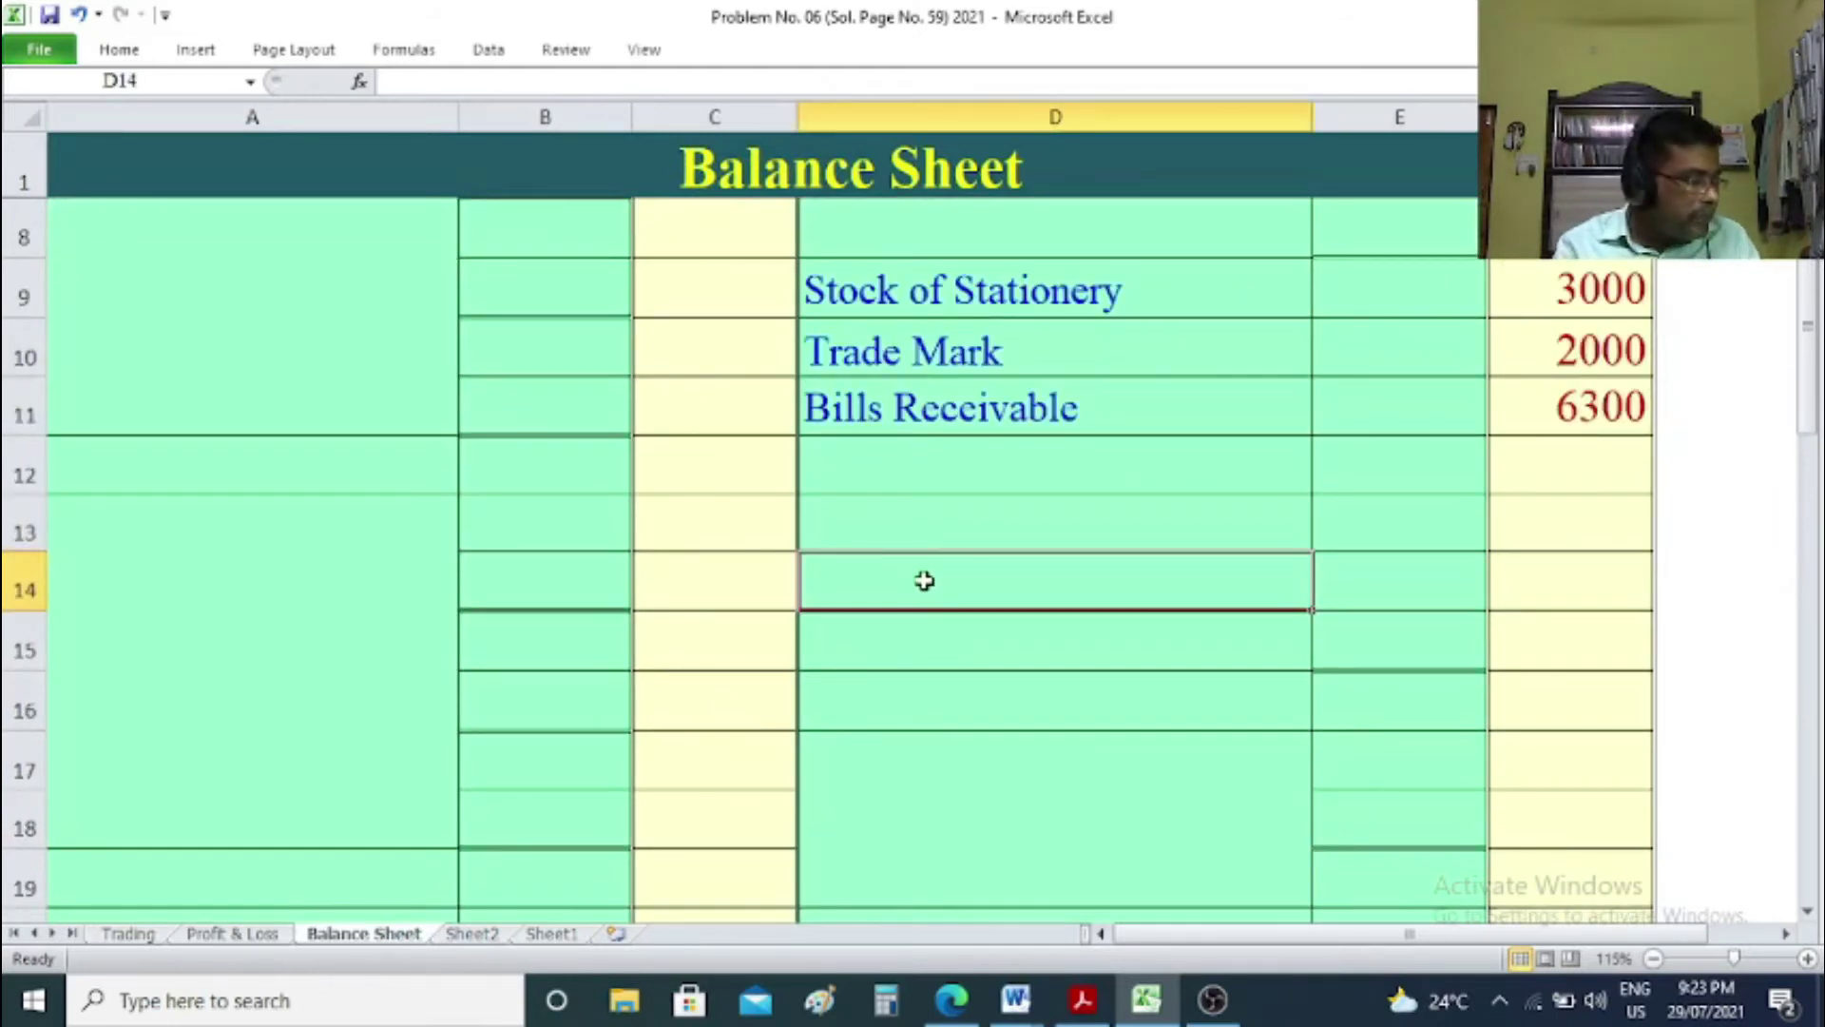
pyautogui.write('L')
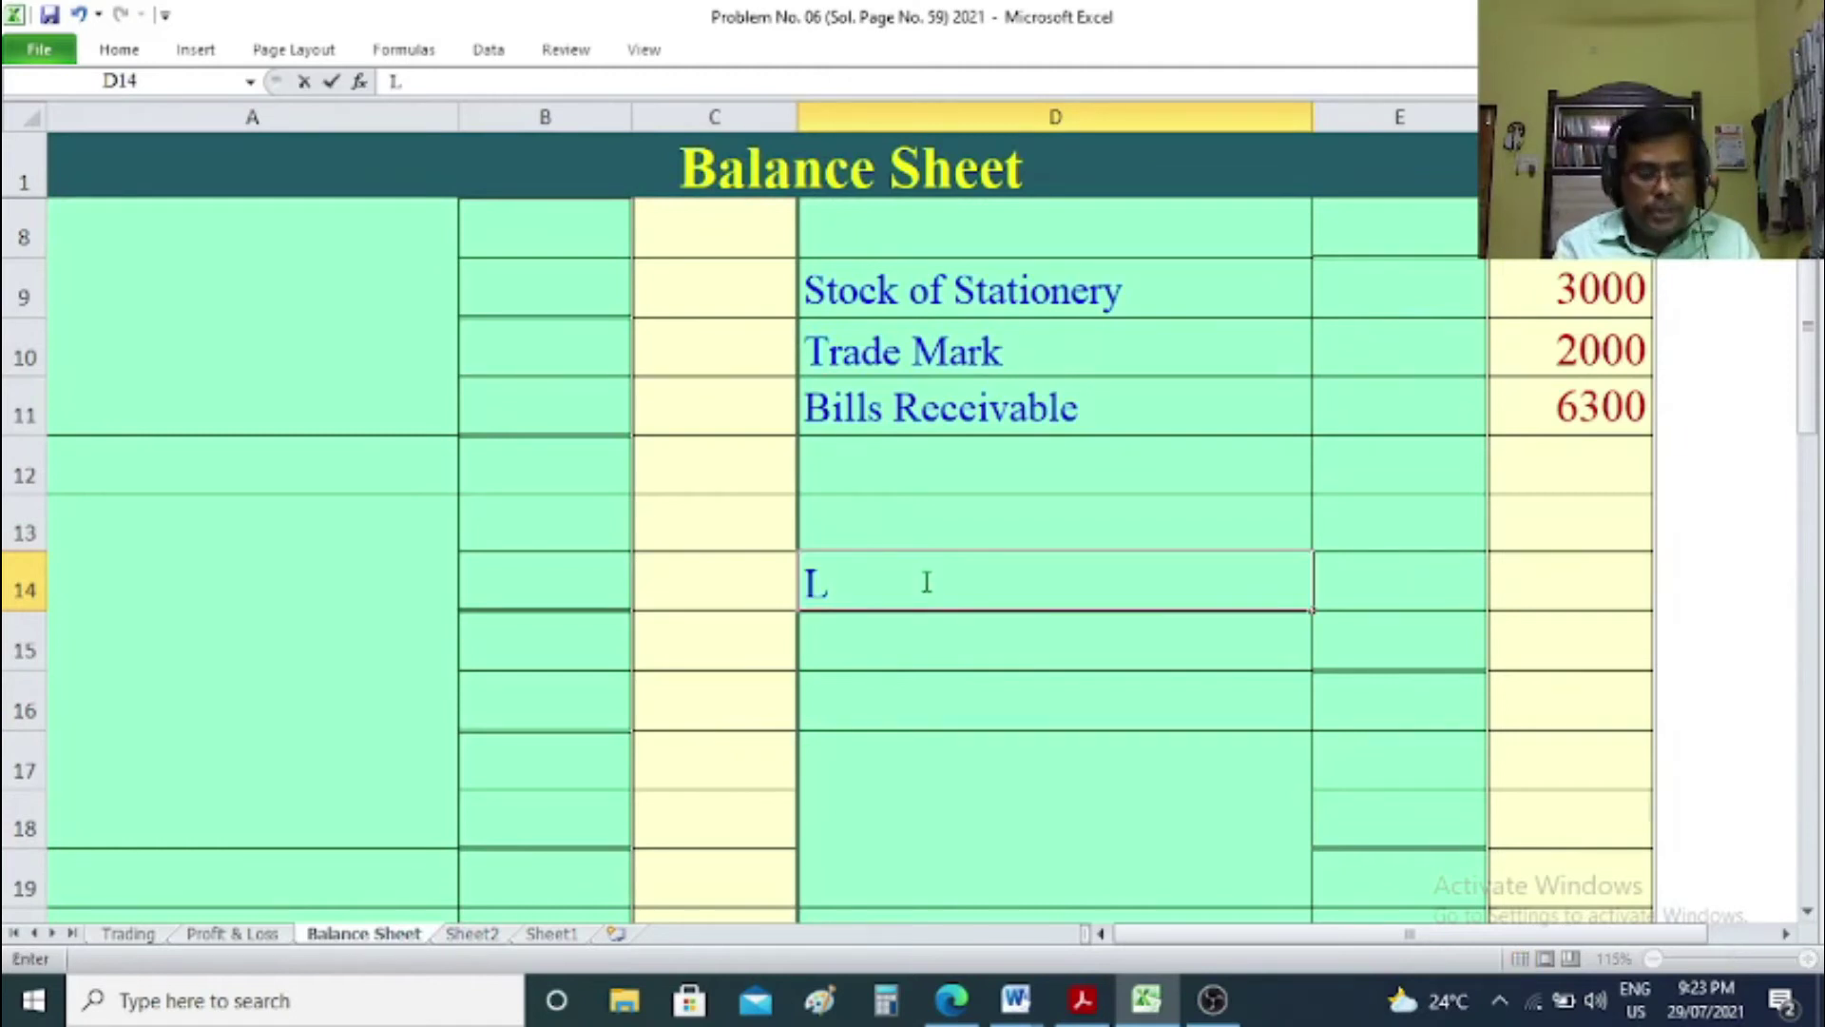
pyautogui.write('and and')
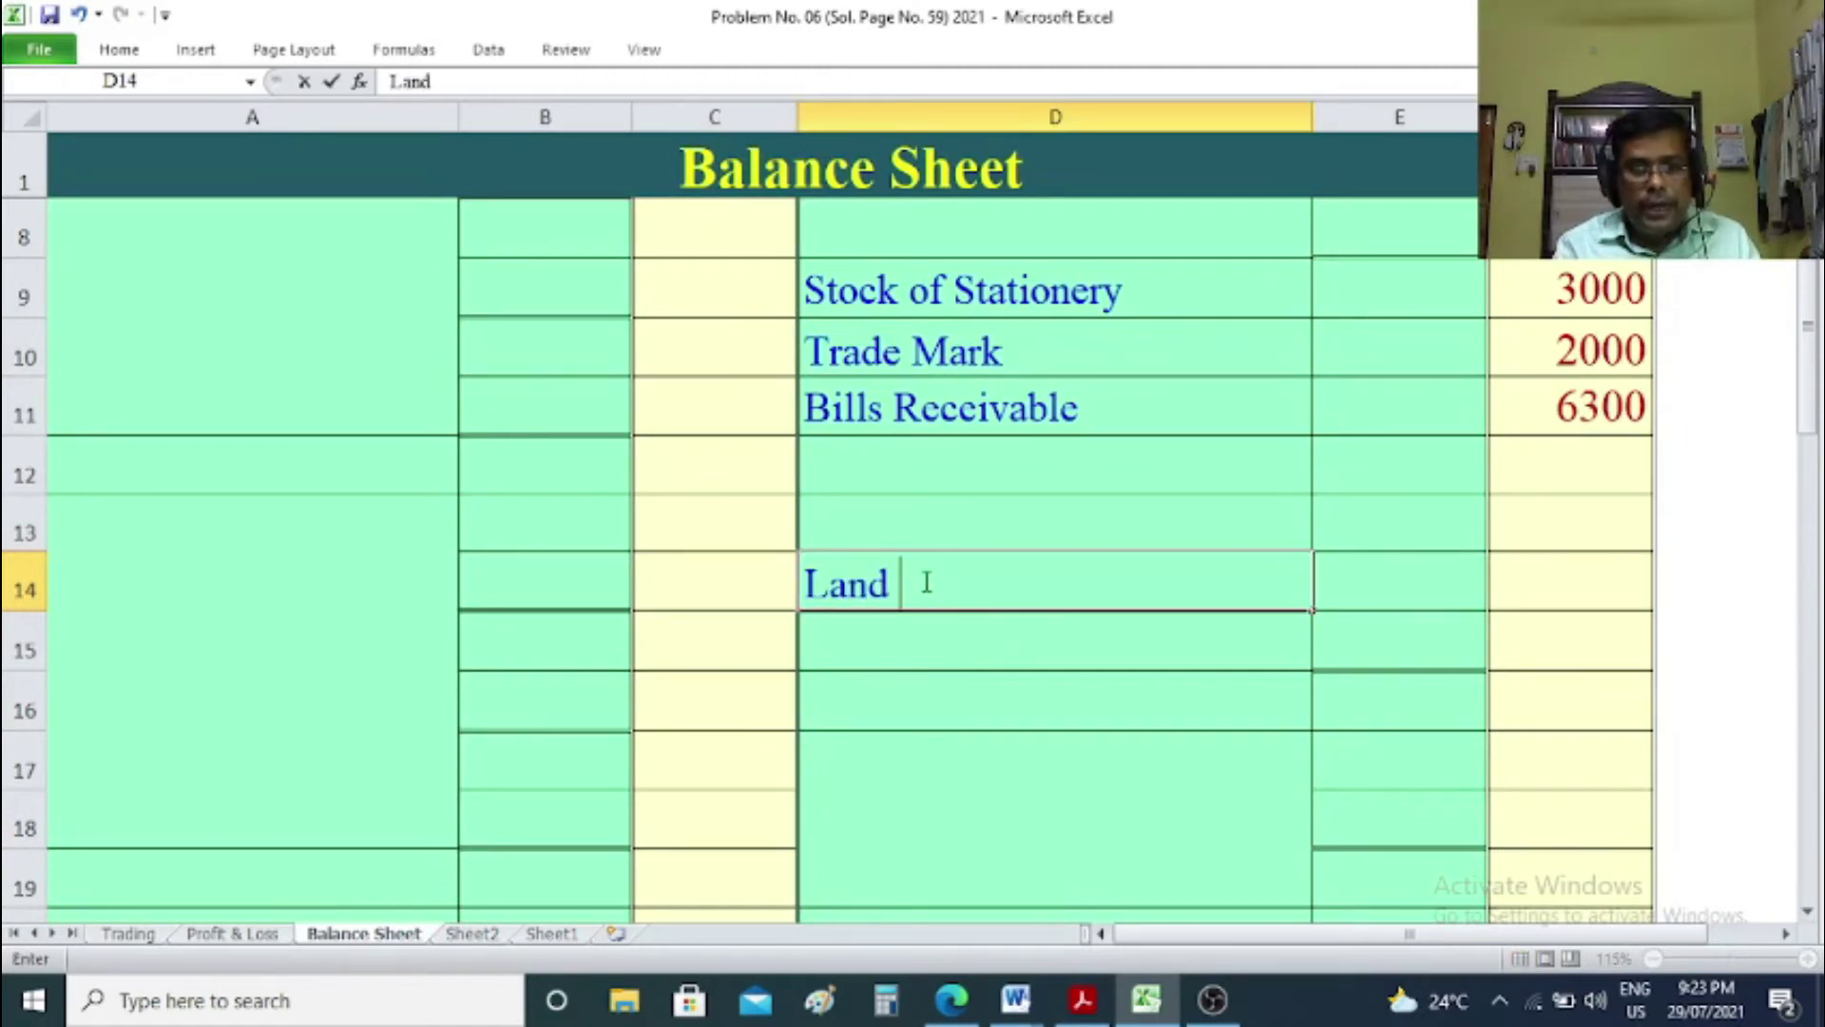
pyautogui.press('BackSpace')
pyautogui.press('BackSpace')
pyautogui.press('BackSpace')
pyautogui.write('& Bui')
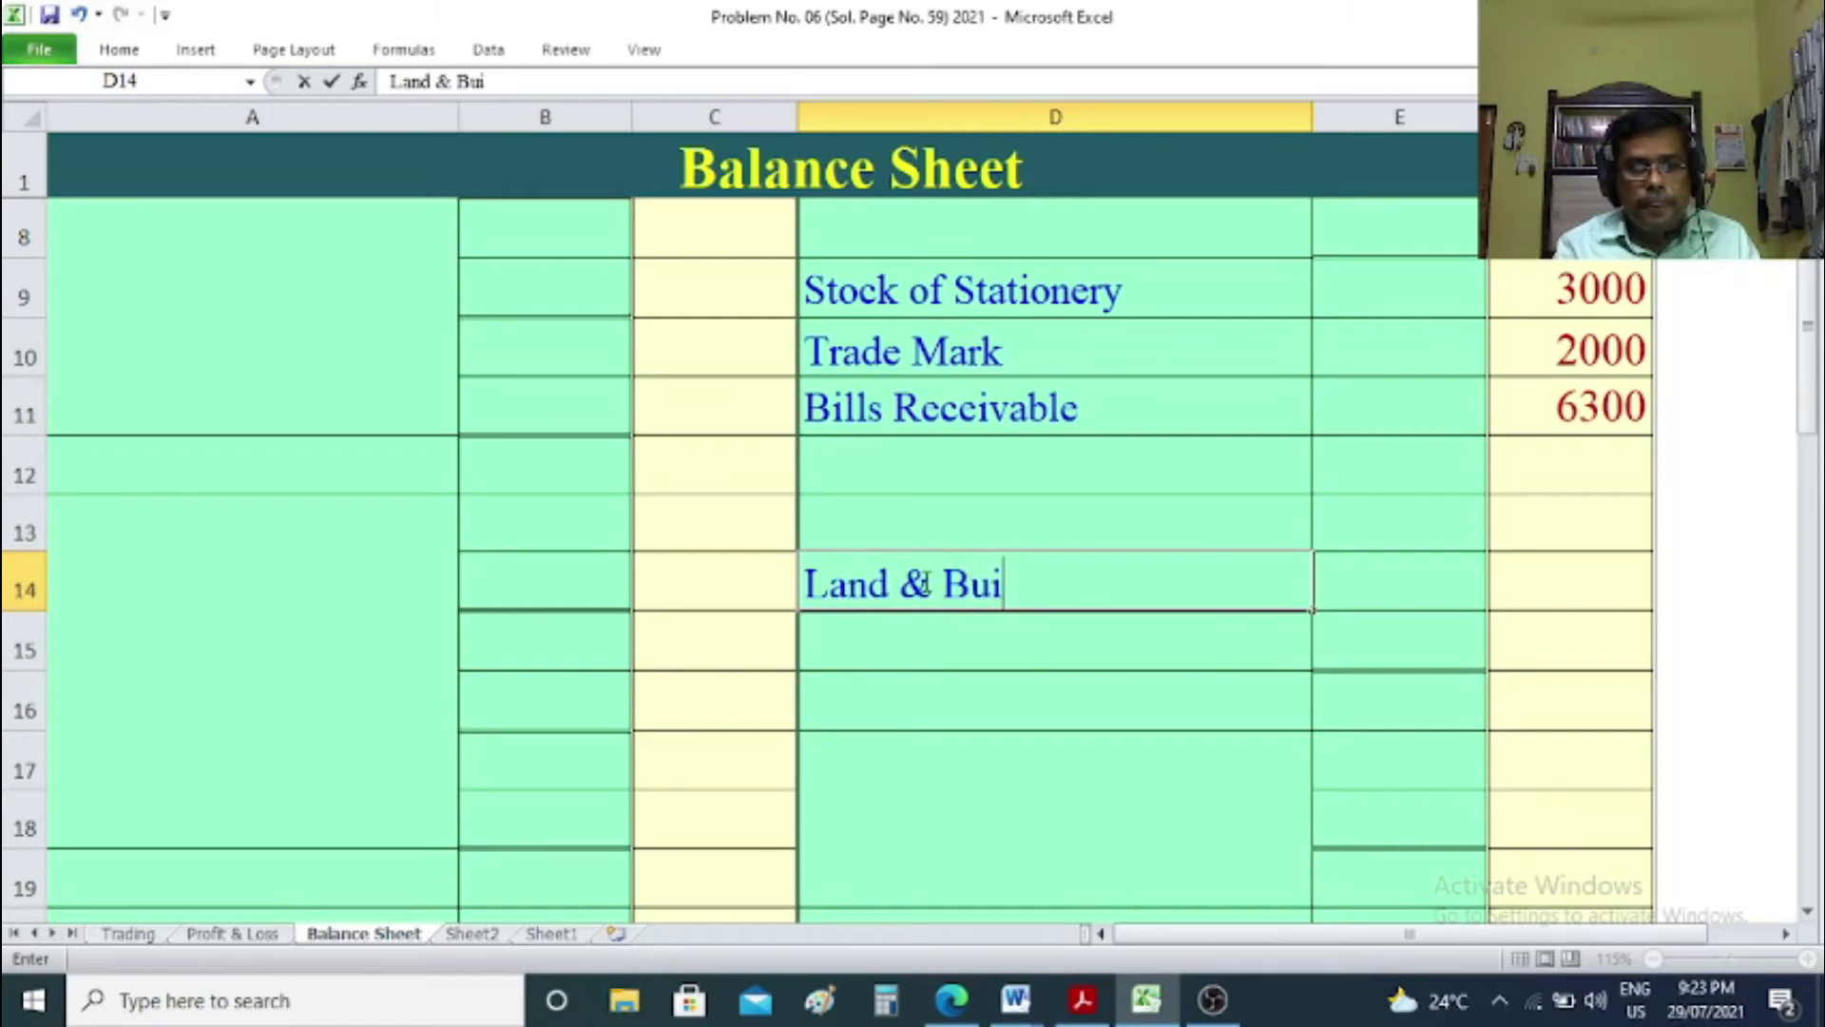
pyautogui.write('lding')
pyautogui.press('Tab')
pyautogui.press('Tab')
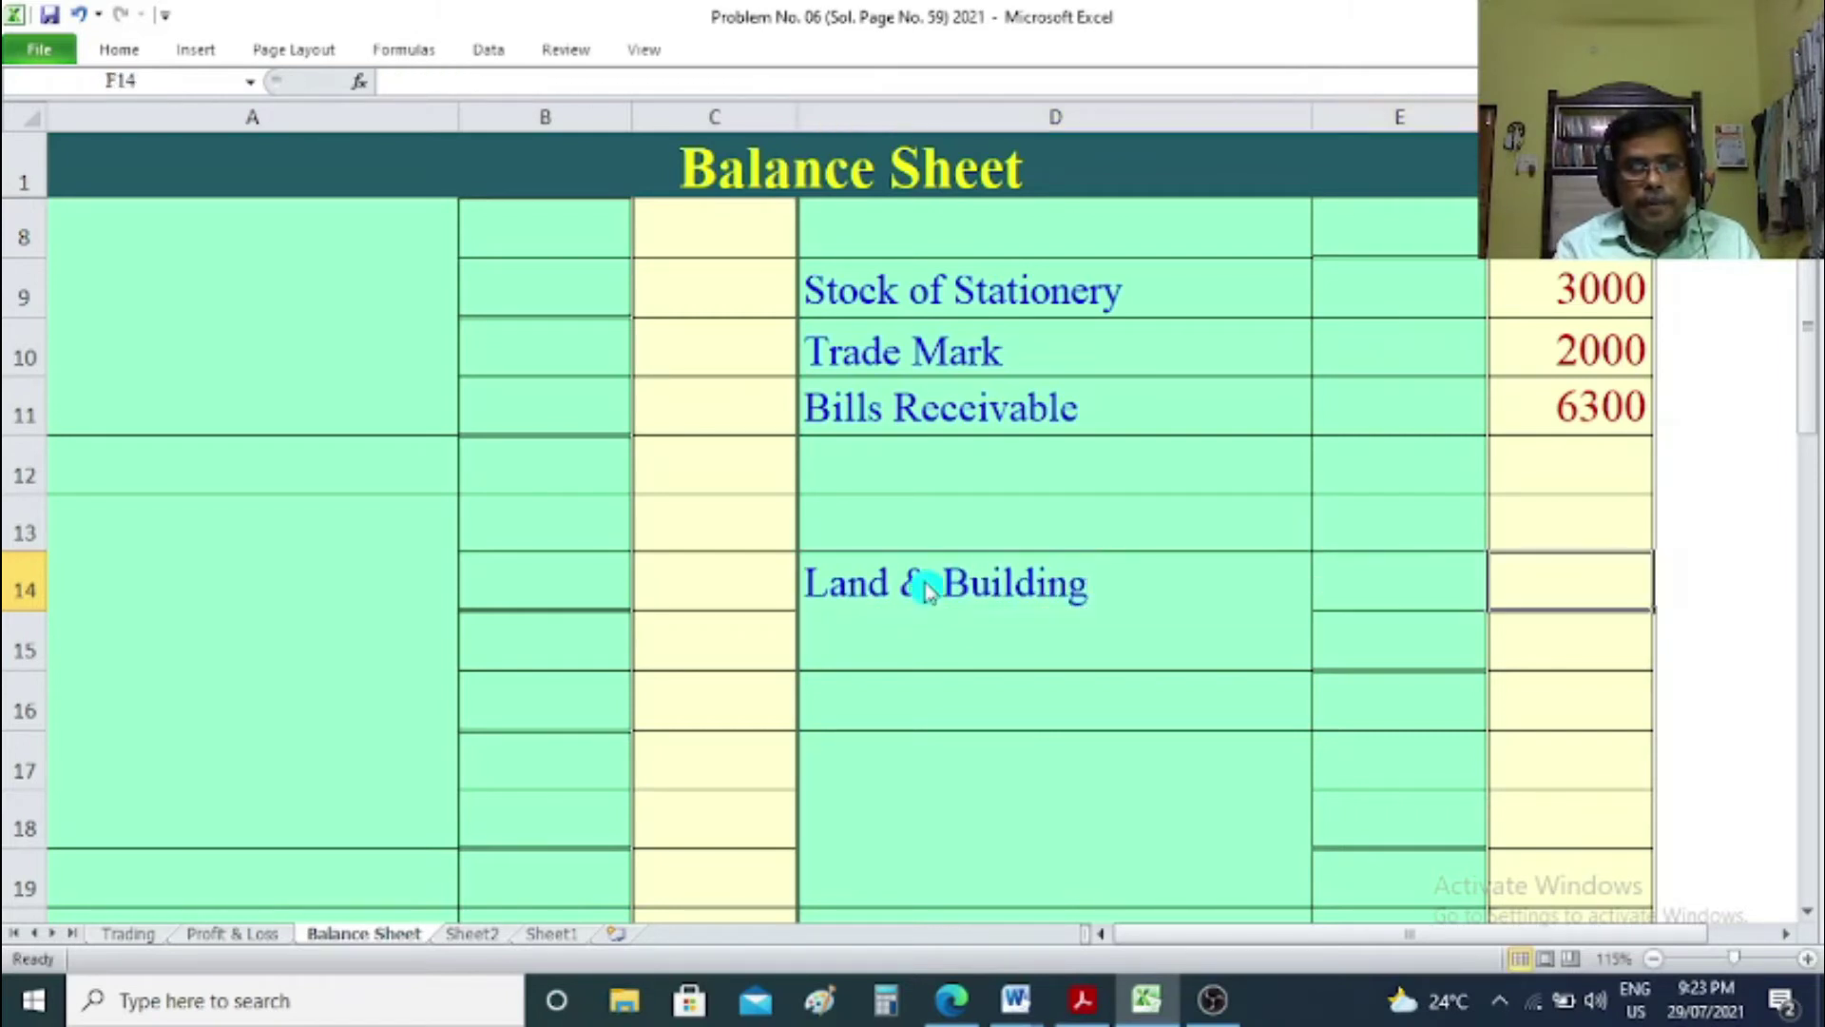
pyautogui.write('2200')
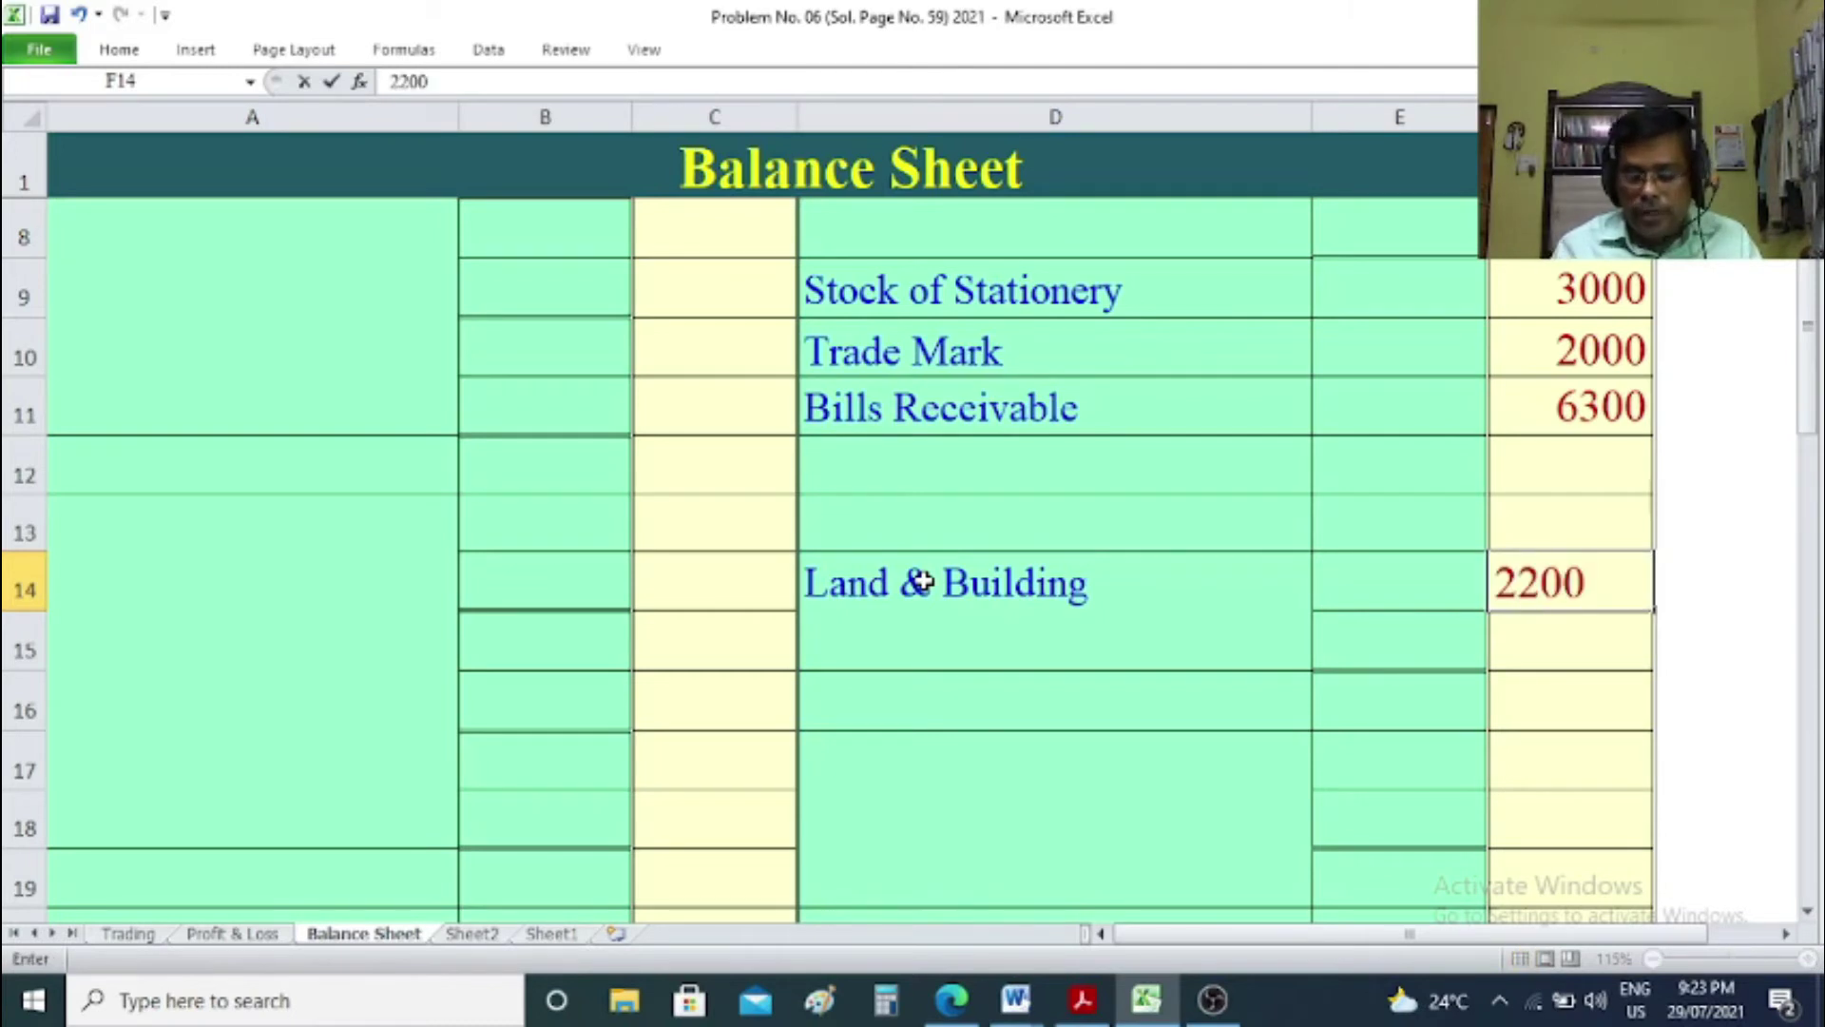
pyautogui.press('BackSpace')
pyautogui.press('BackSpace')
pyautogui.press('BackSpace')
pyautogui.press('BackSpace')
# Enter the inner-column amount 22000 for Land & Building in E14.
pyautogui.click(1364, 582)
pyautogui.write('22000')
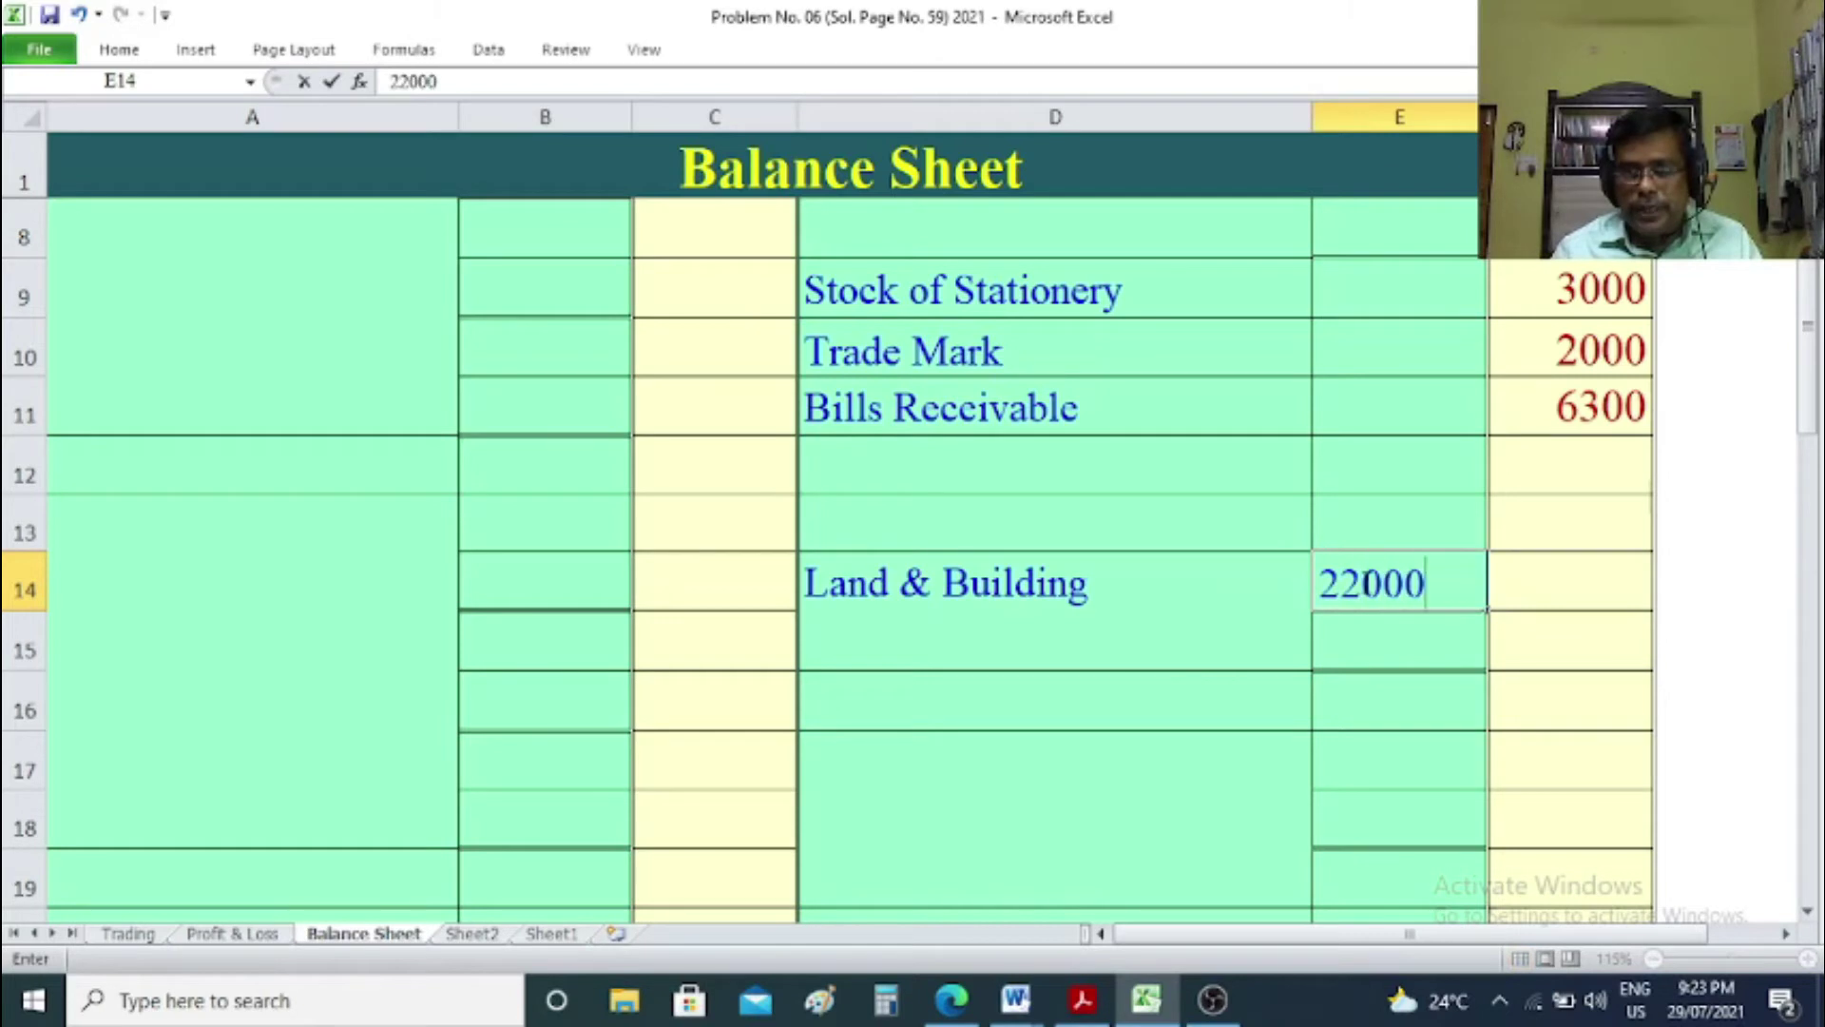
pyautogui.click(1748, 658)
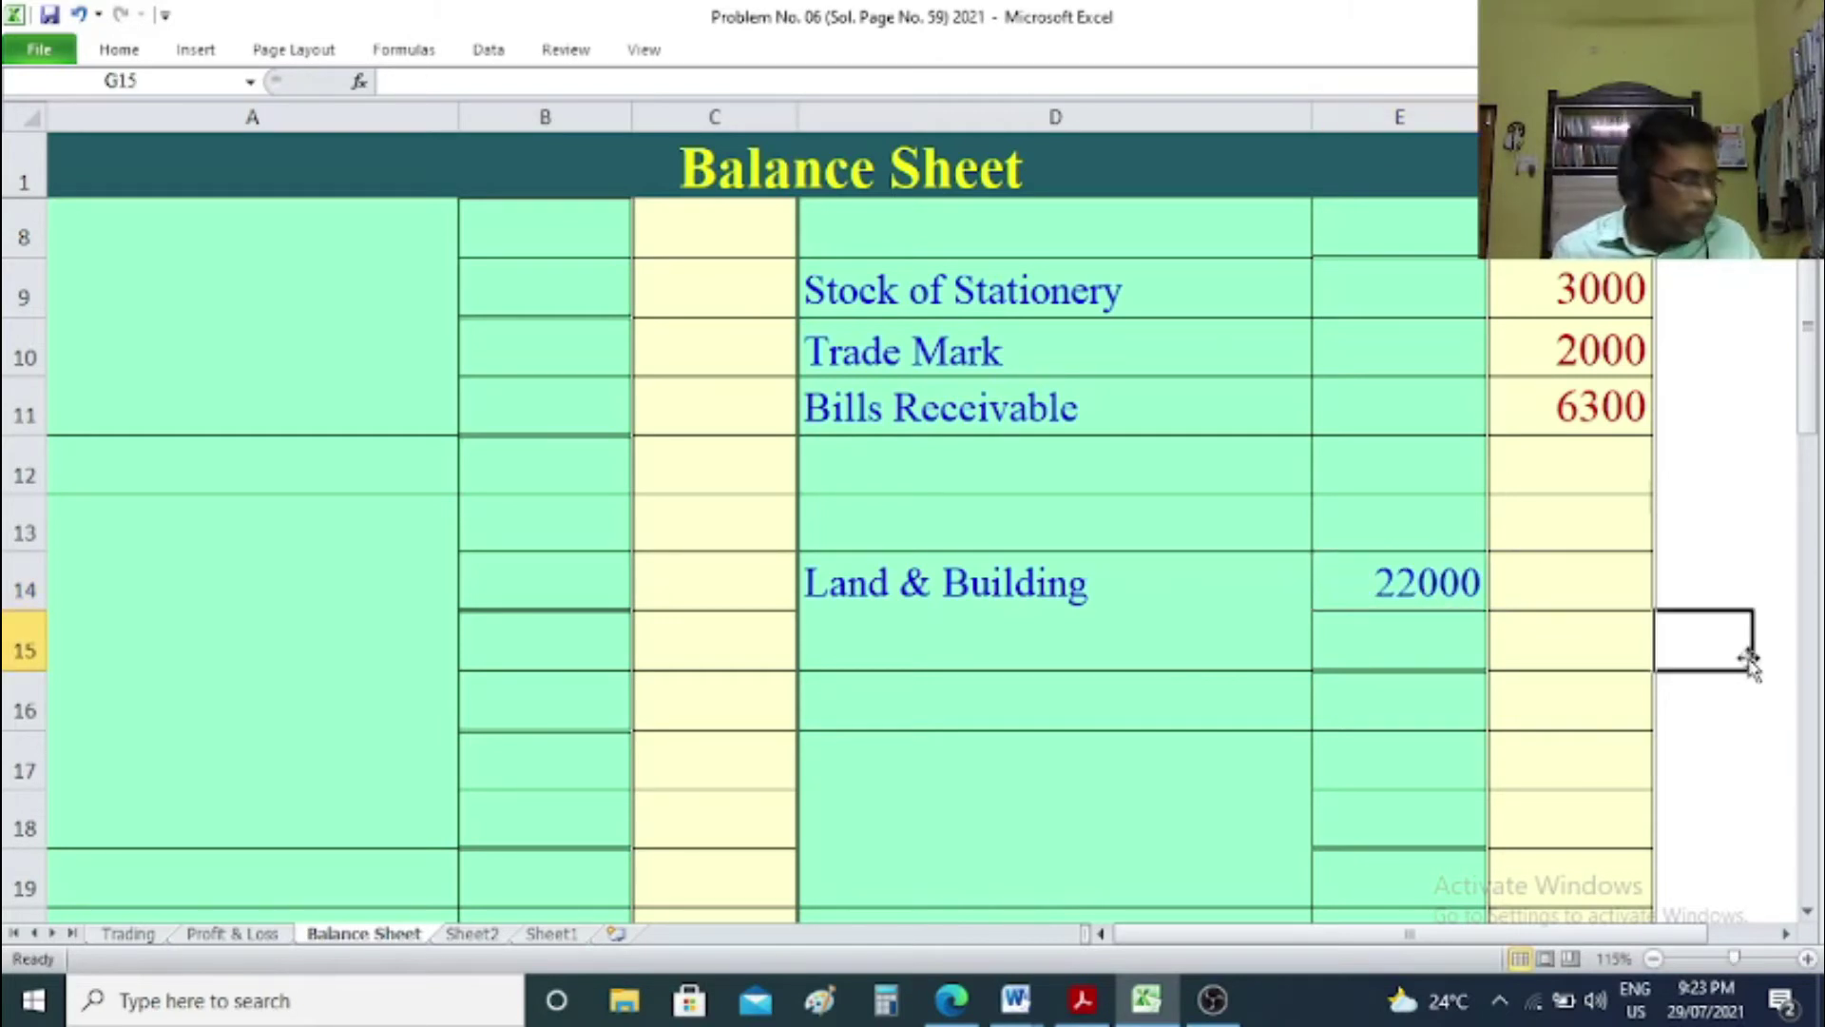
# Add Furniture to the assets in D17 with the inner-column amount 13000 in E17.
pyautogui.click(989, 791)
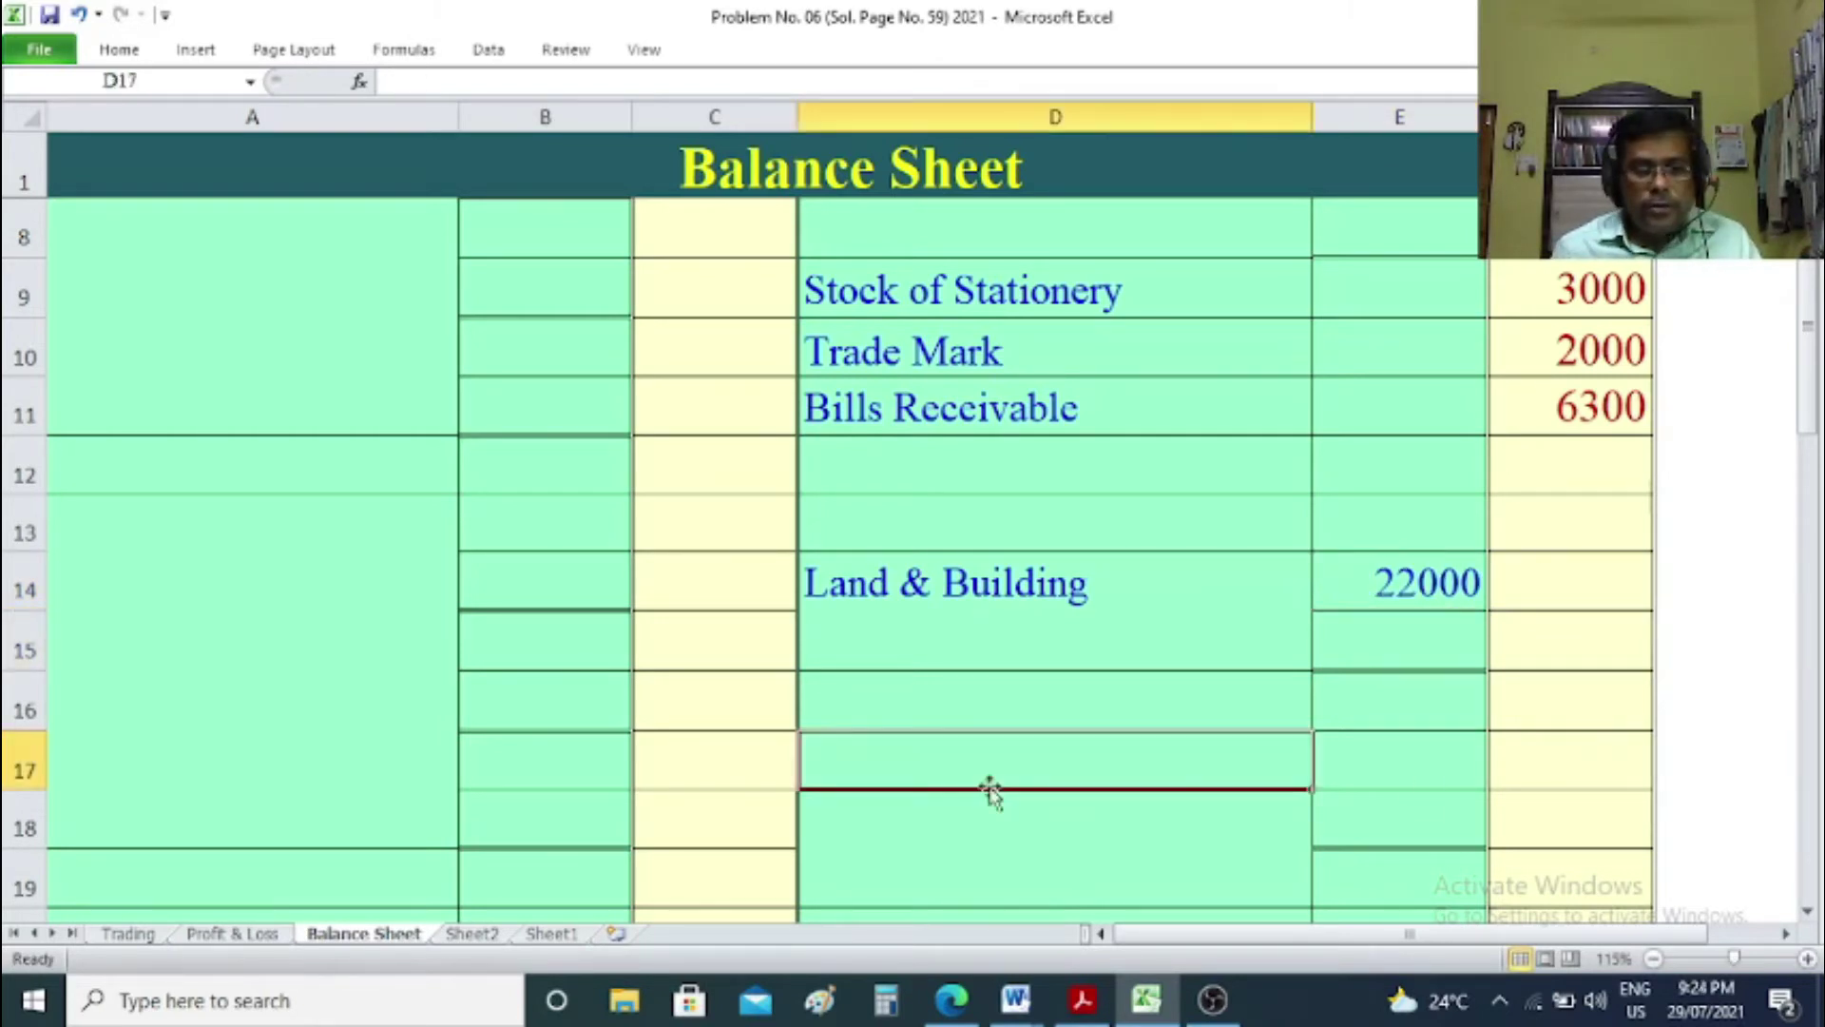
pyautogui.write('Furniture')
pyautogui.press('Tab')
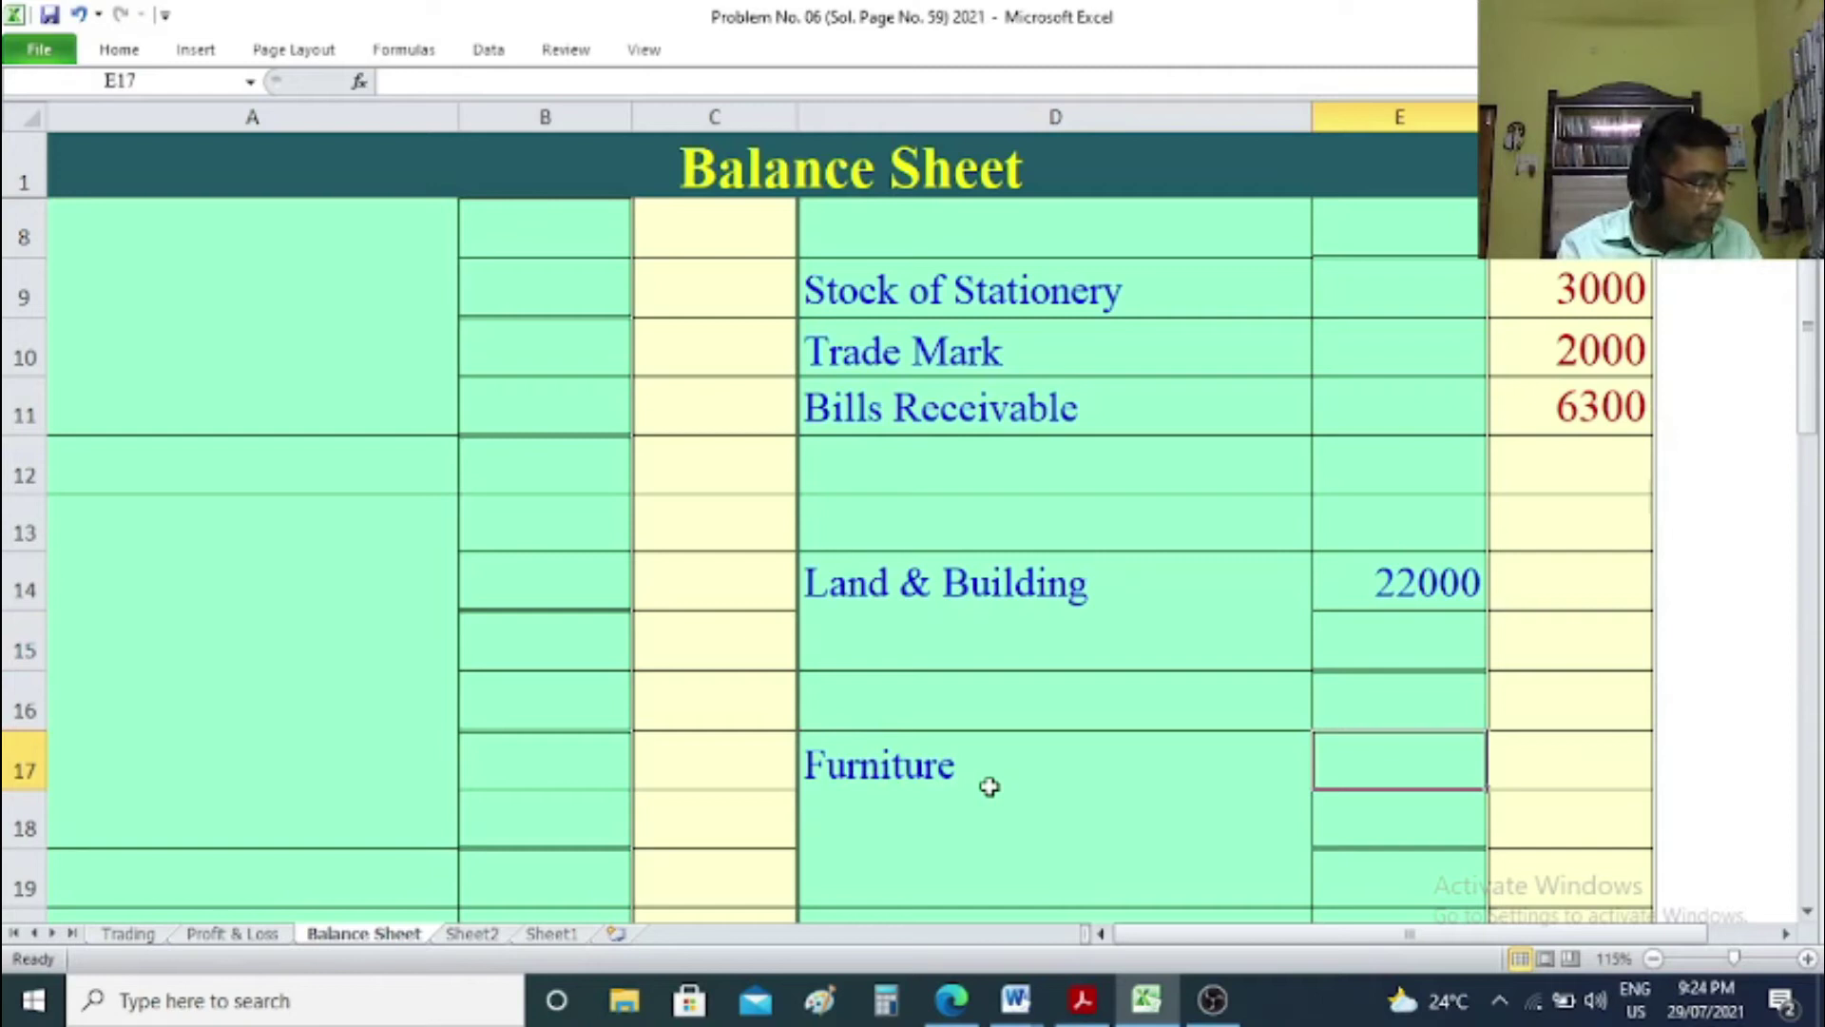
pyautogui.write('13000')
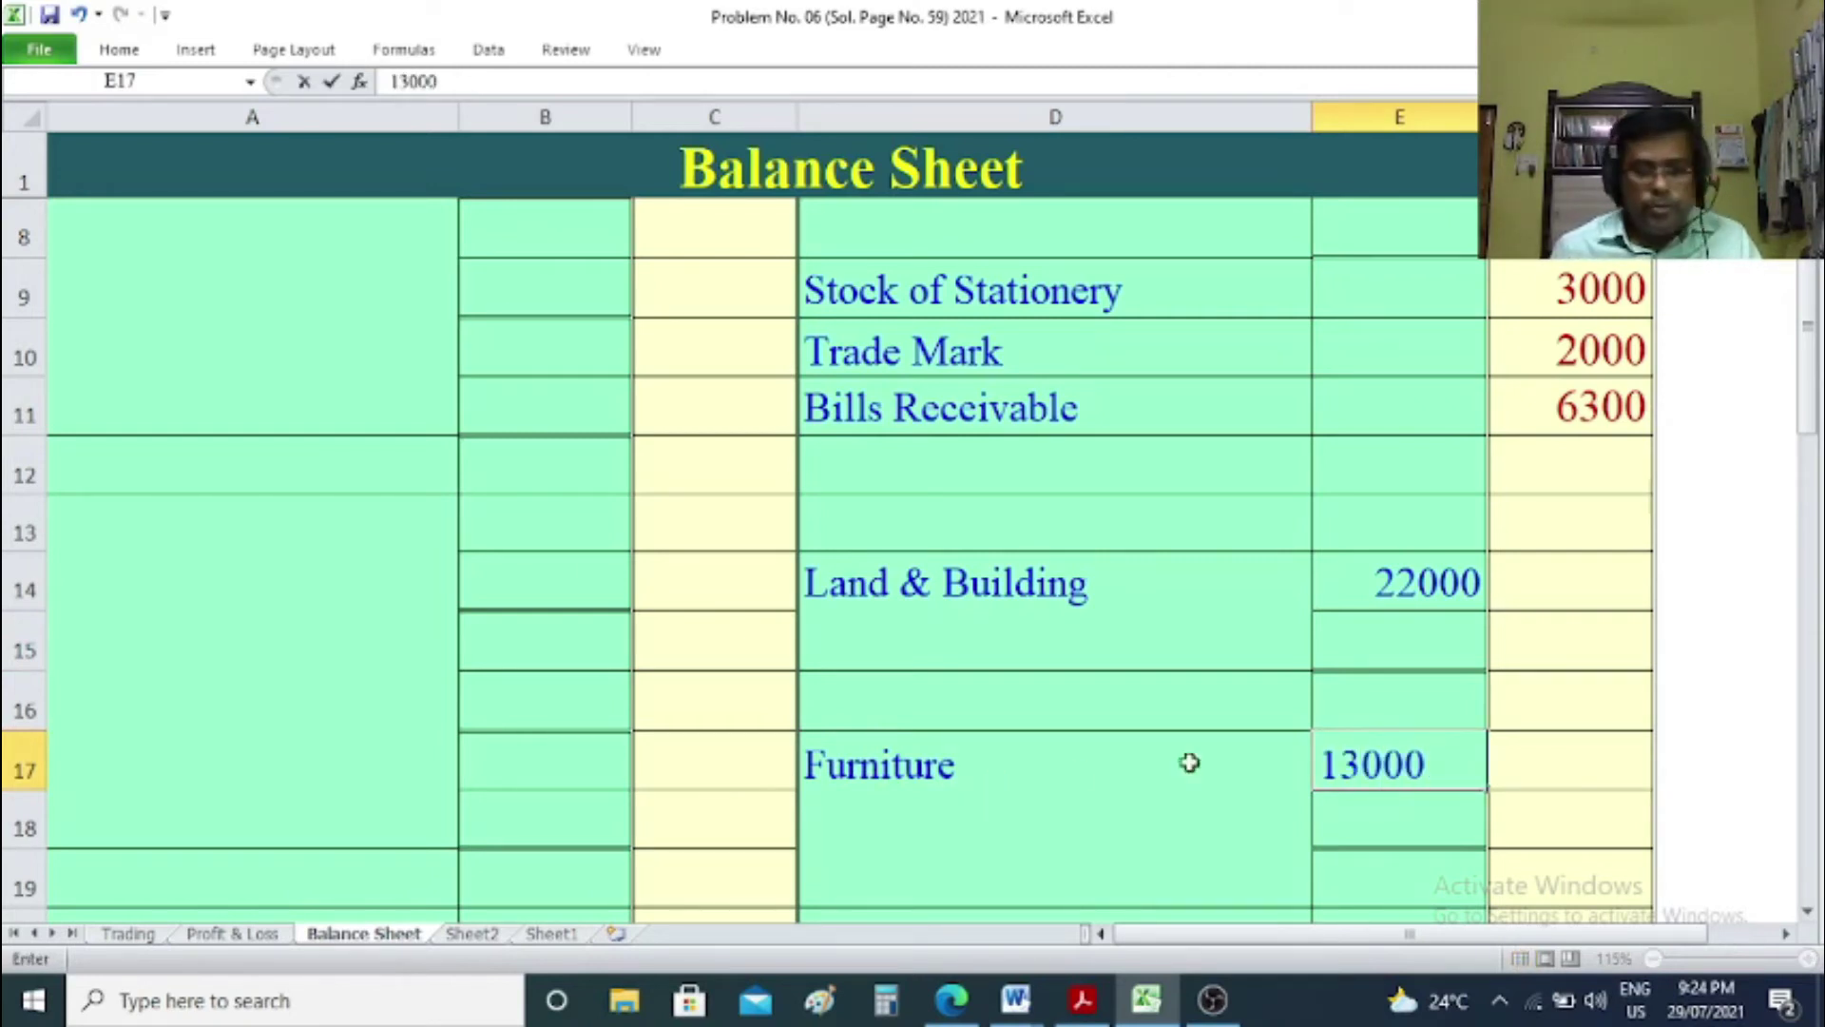
# Enter Cash at Bank as an asset in D20 of the Balance Sheet.
pyautogui.scroll(-2, 1443, 724)
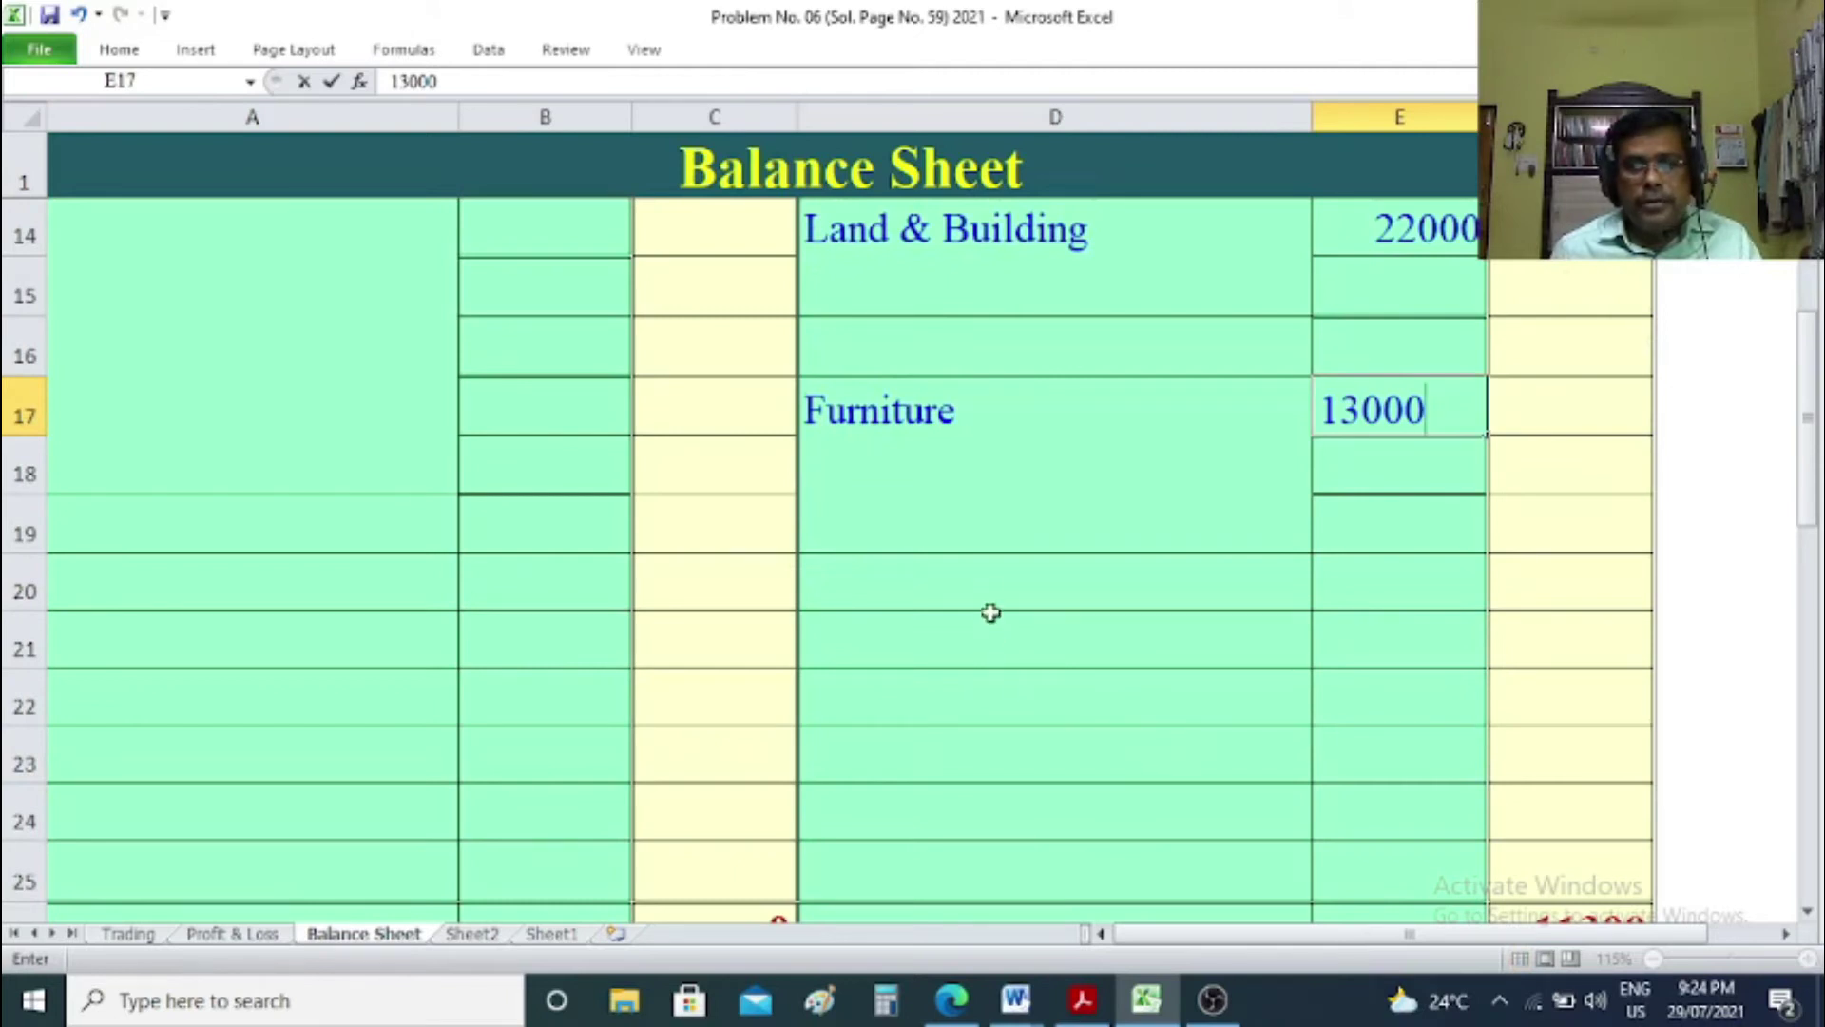
pyautogui.click(988, 600)
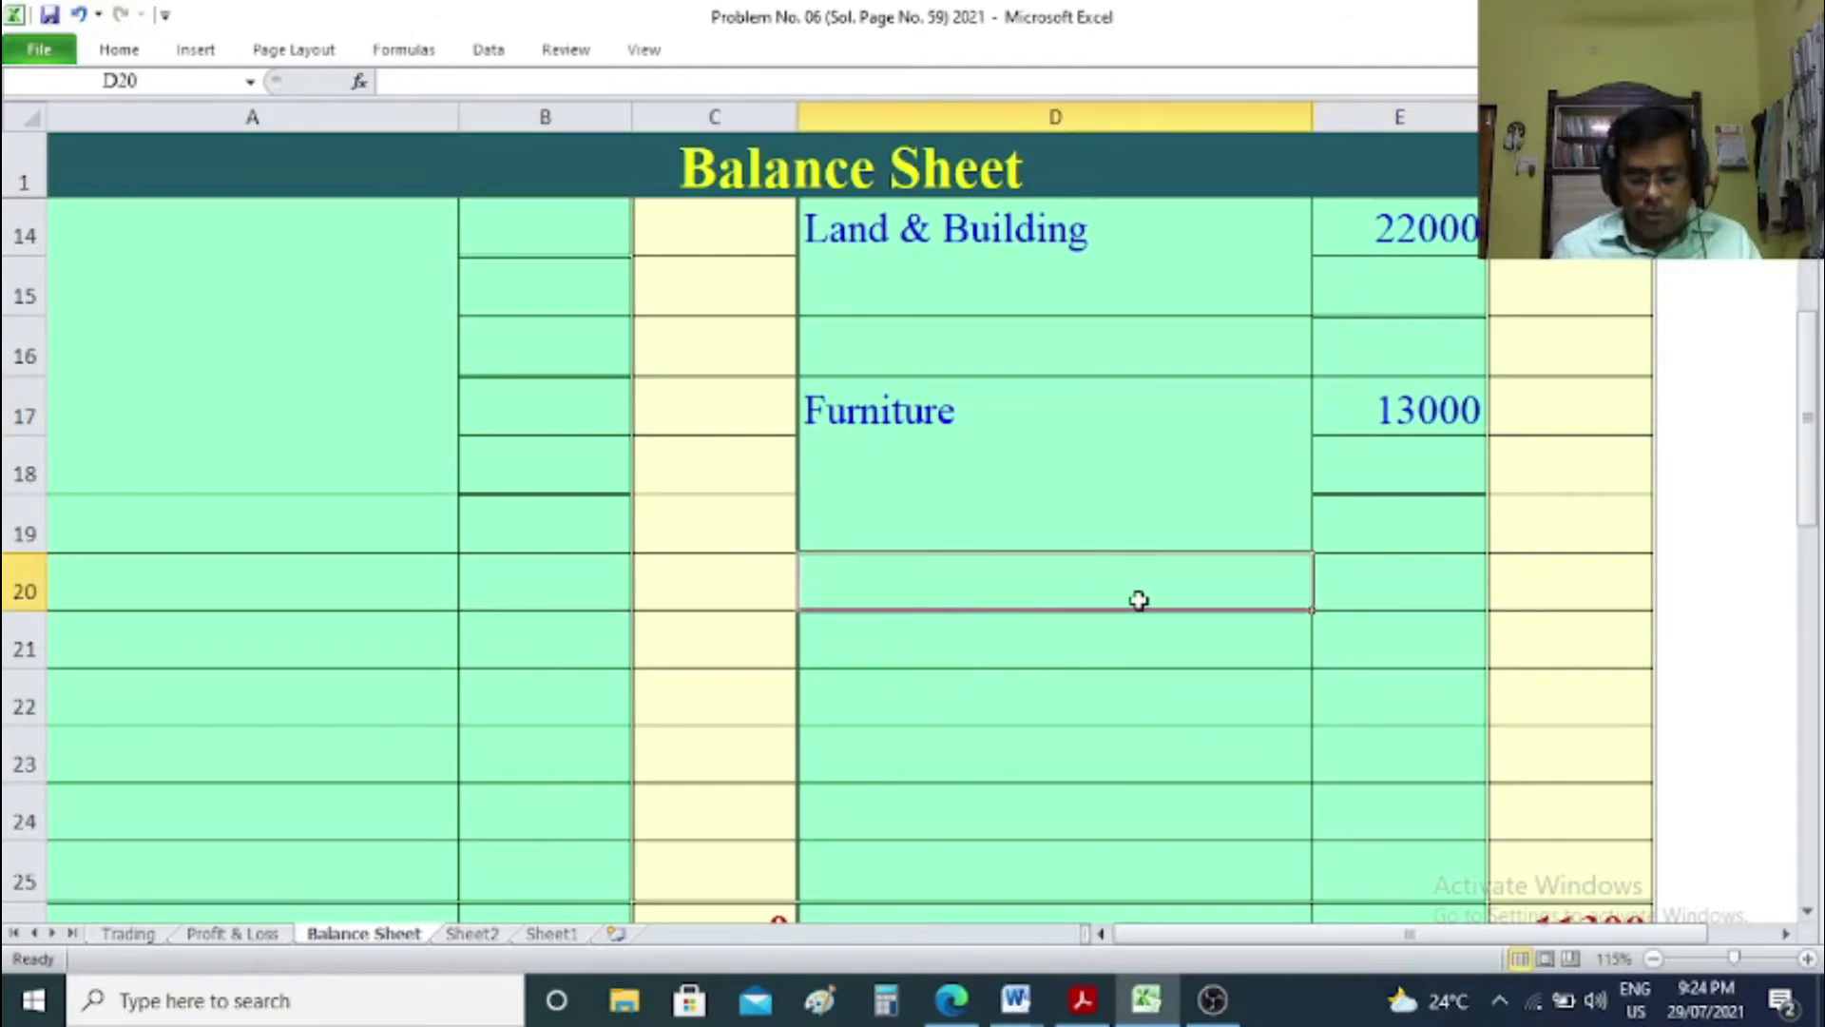
pyautogui.write('Cash ')
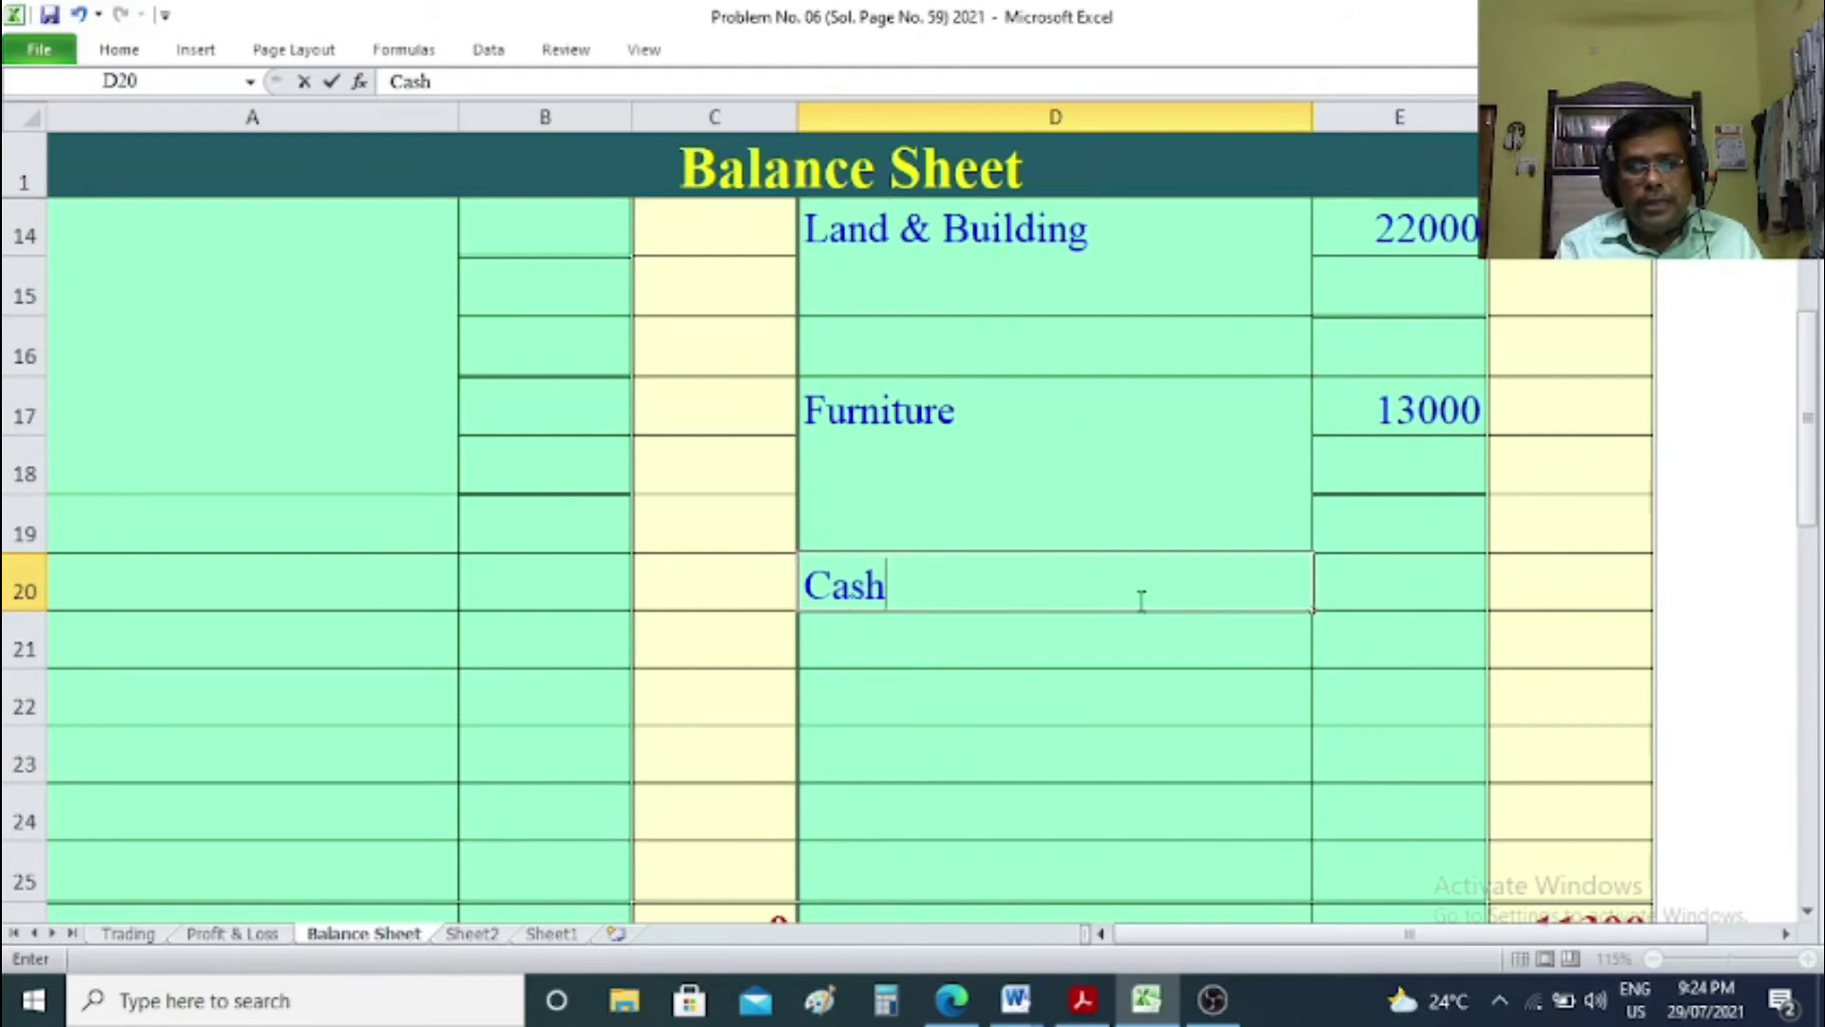
pyautogui.write('at ban')
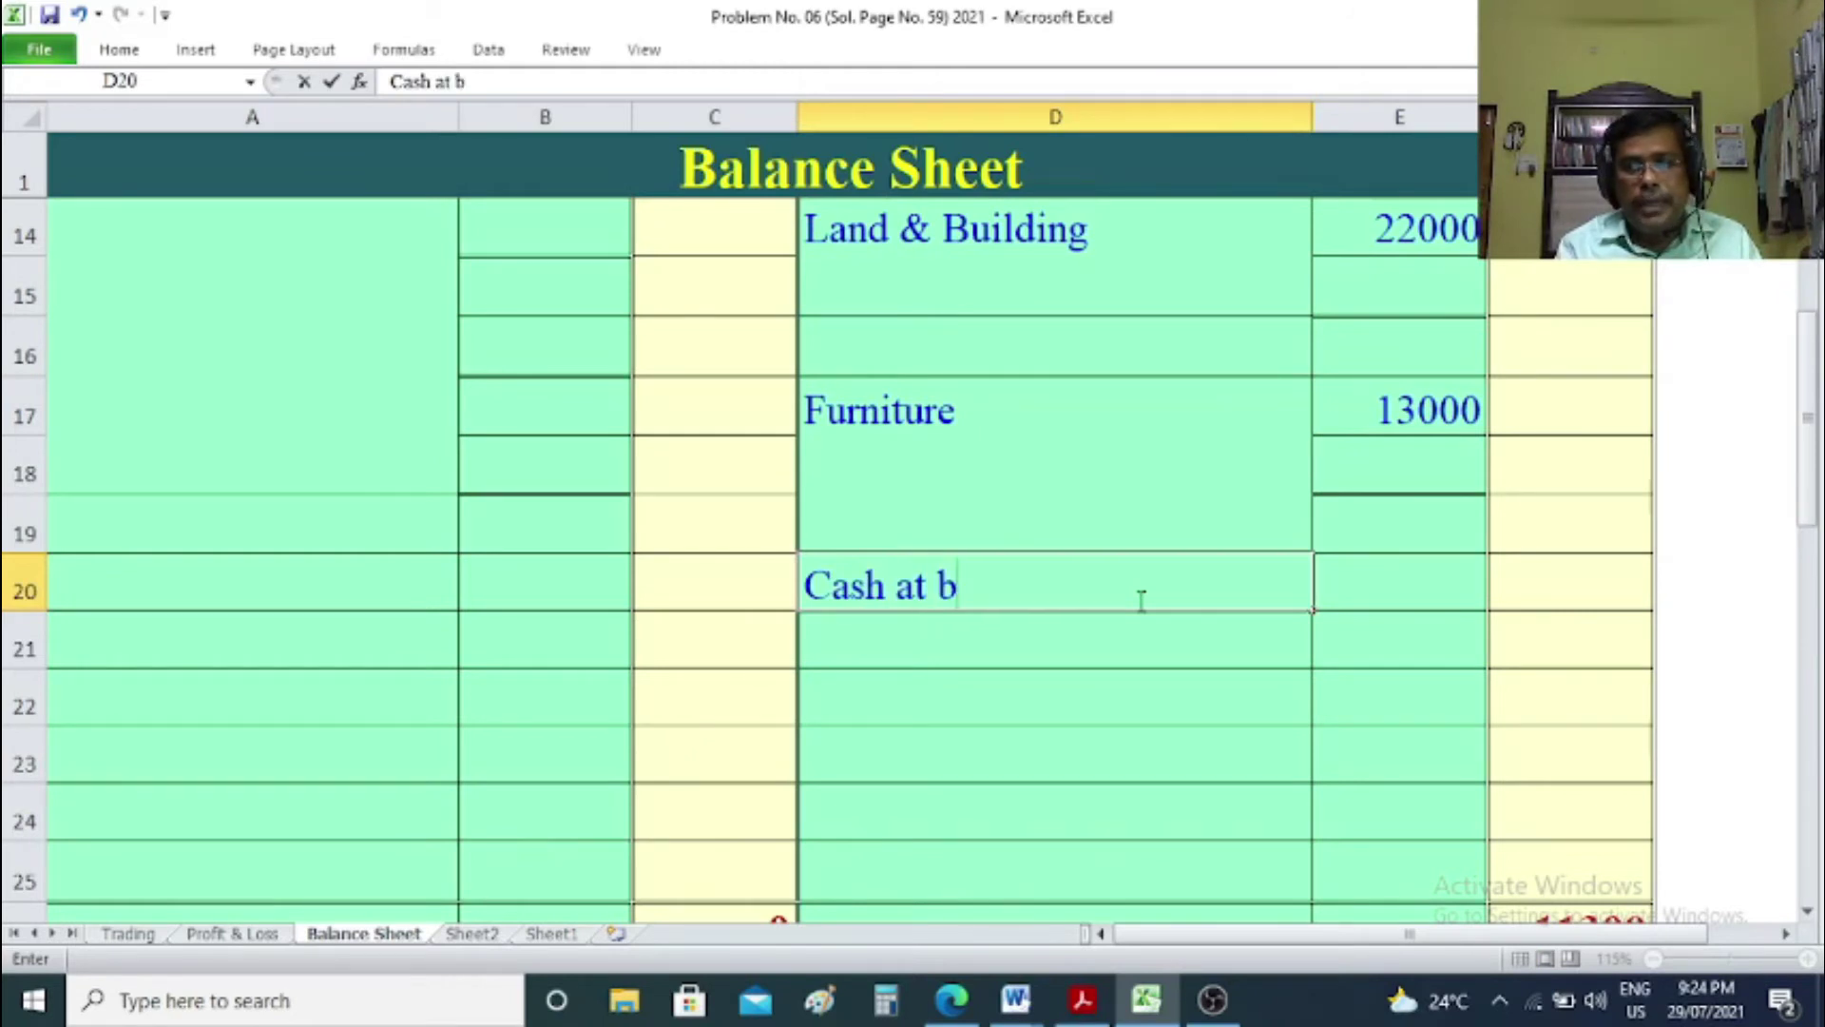
pyautogui.press('BackSpace')
pyautogui.press('BackSpace')
pyautogui.press('BackSpace')
pyautogui.write('B')
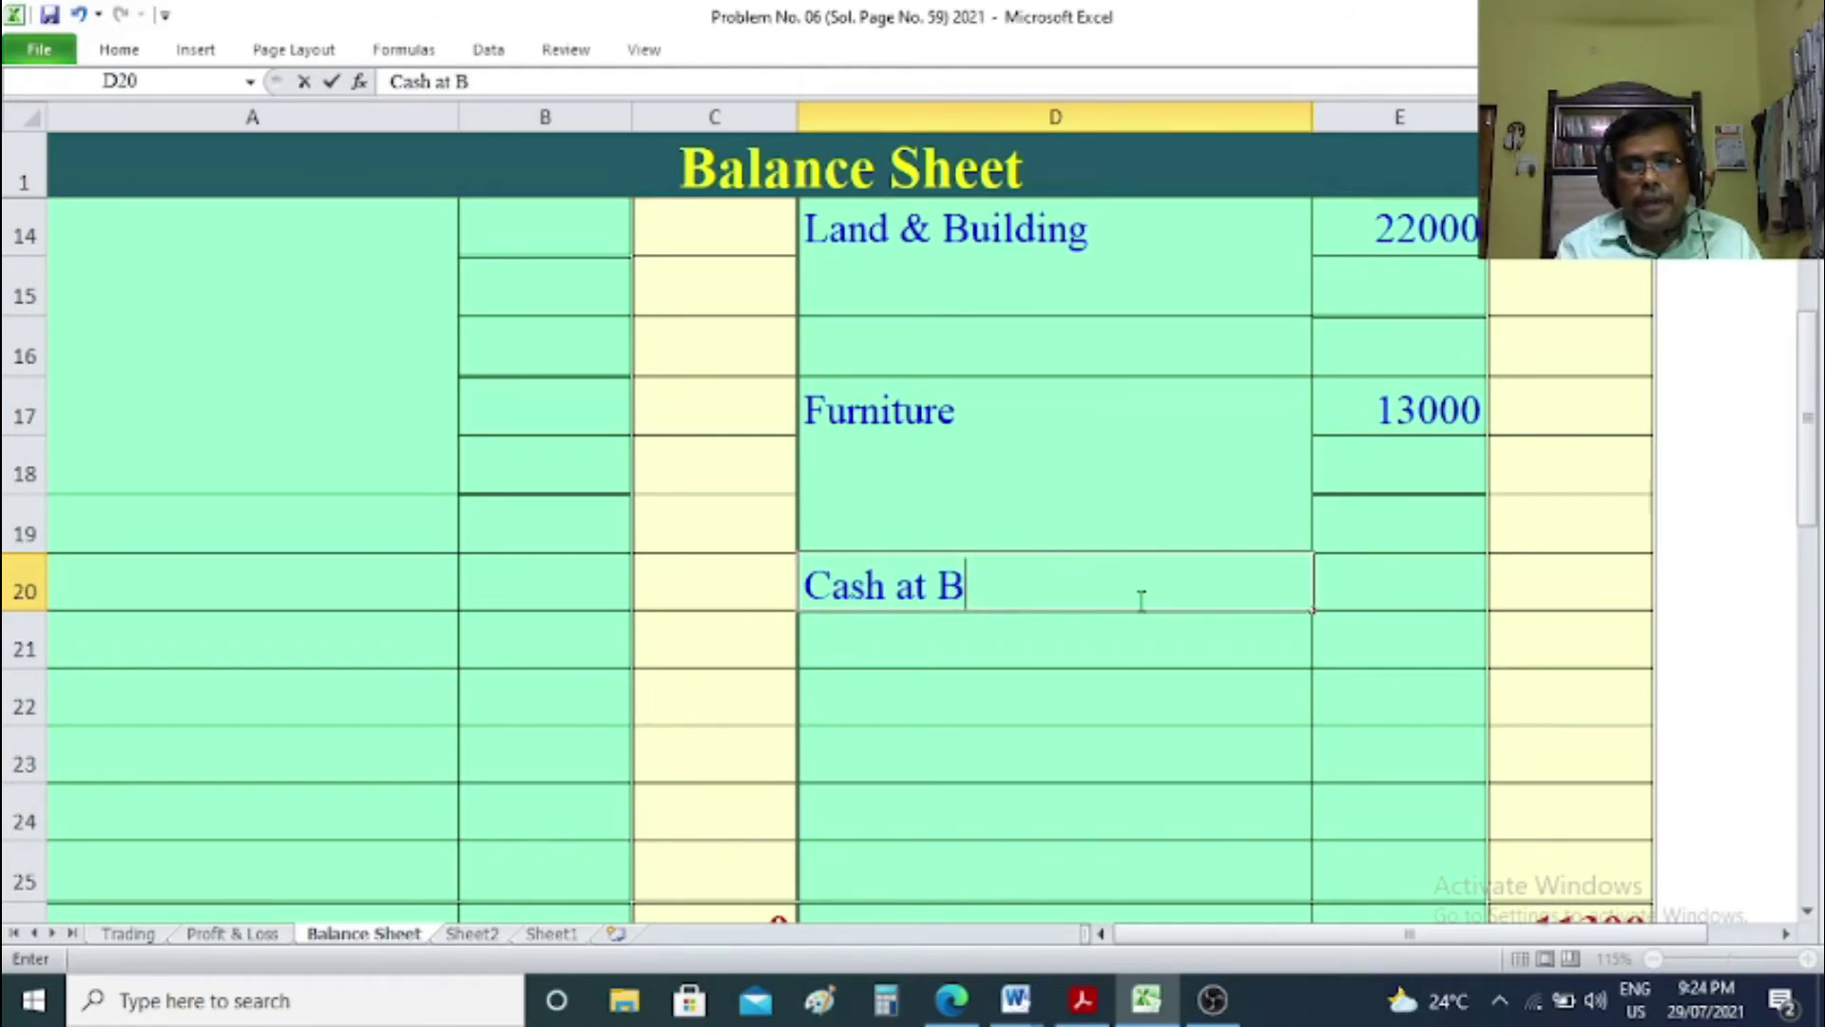
pyautogui.write('ank')
# Enter the outer-column amount 5000 for Cash at Bank in F20.
pyautogui.press('Right')
pyautogui.press('Right')
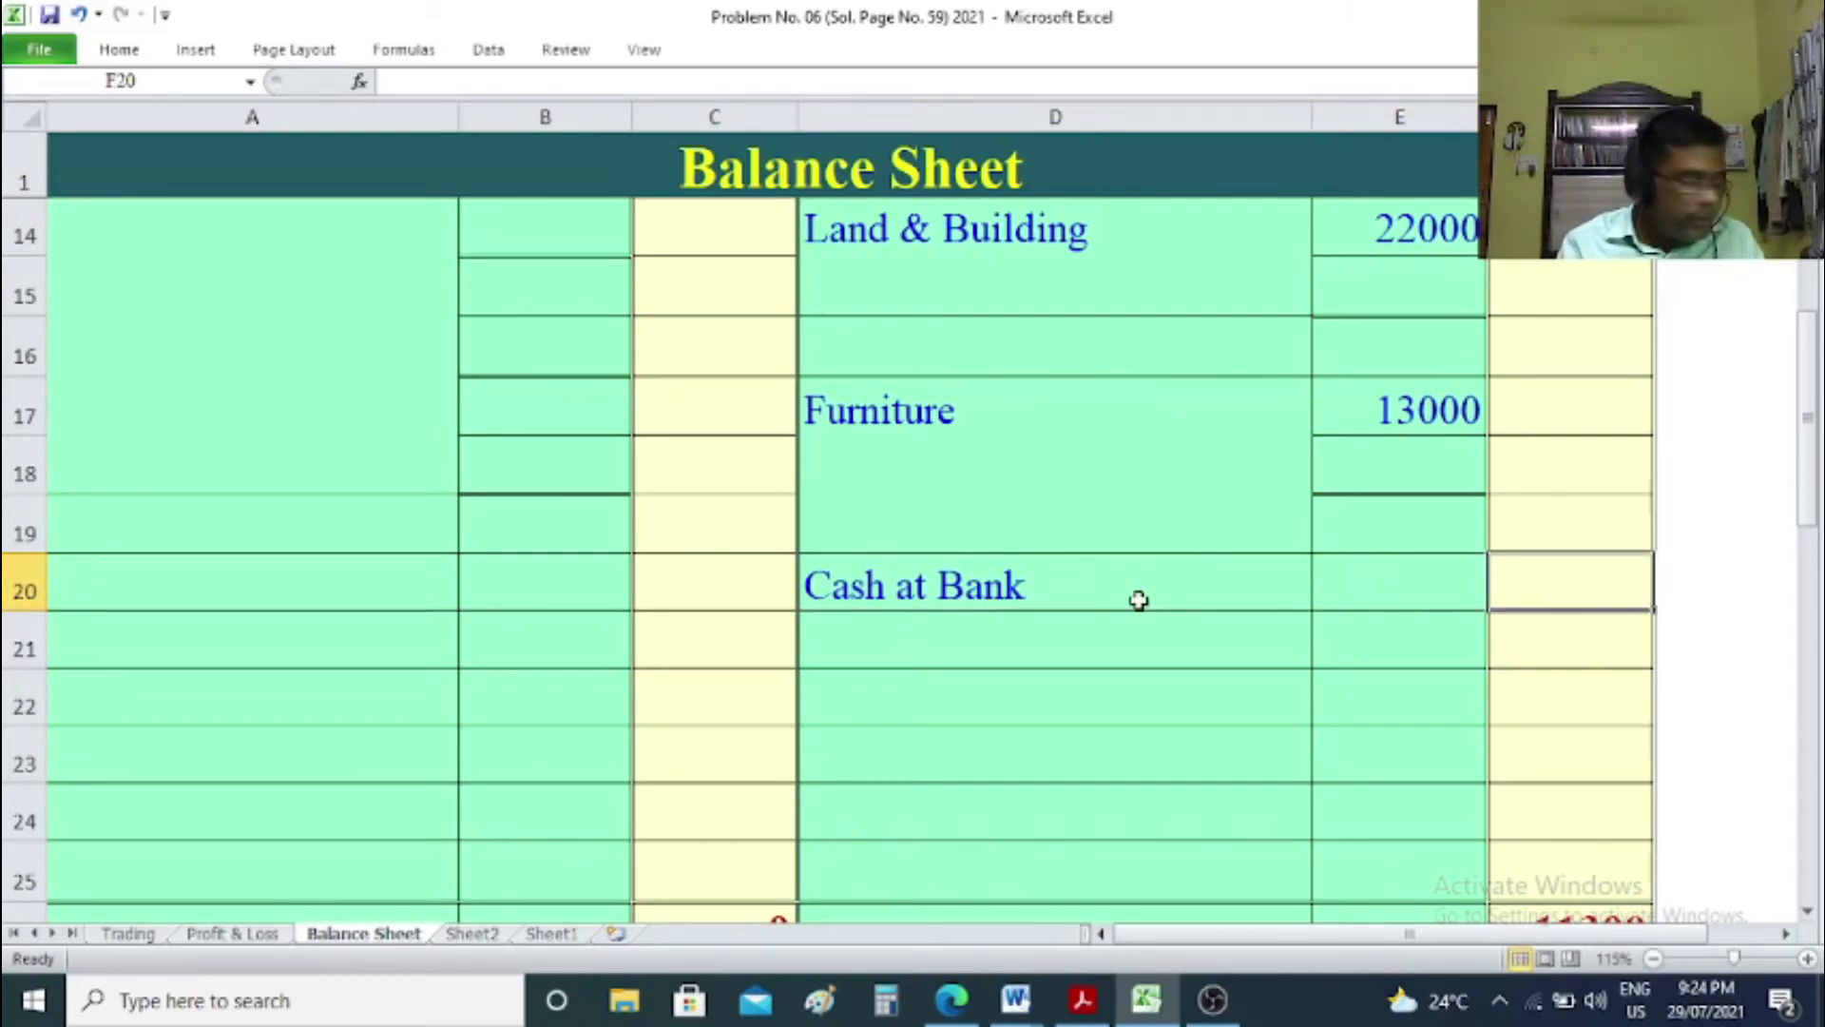
pyautogui.write('5000')
pyautogui.press('Return')
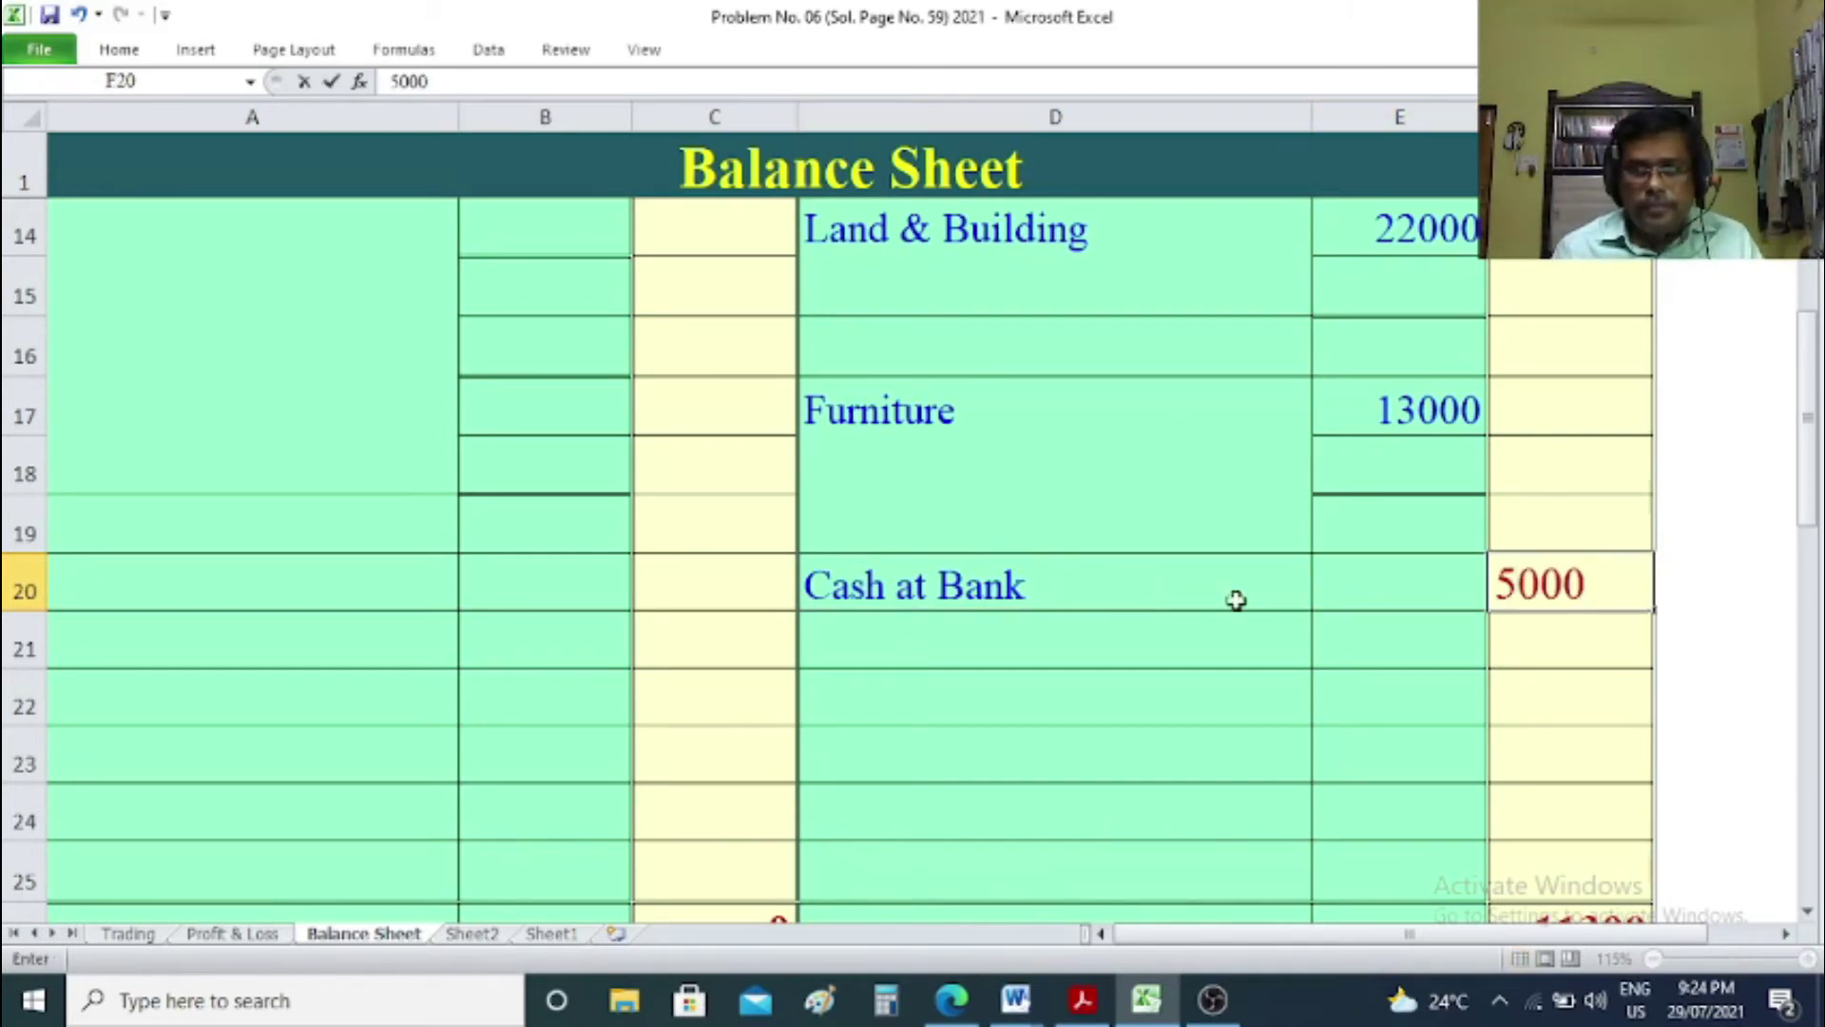
pyautogui.click(1723, 674)
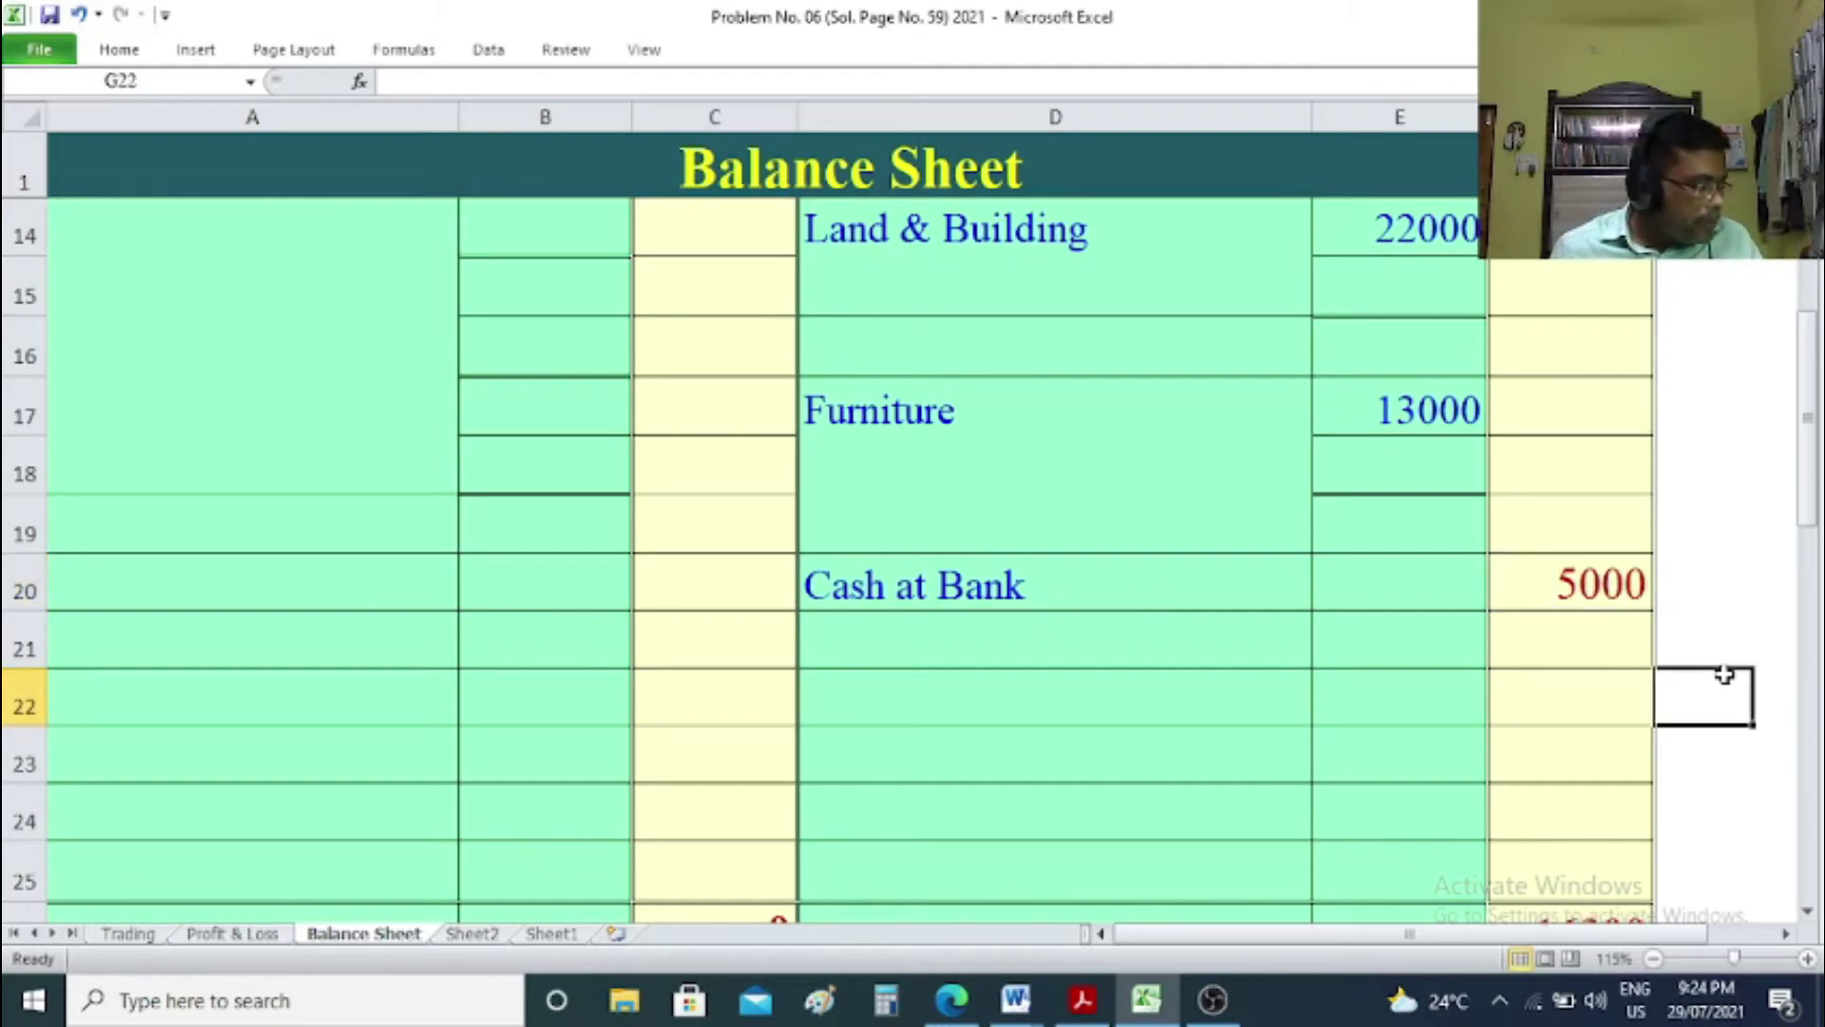
# Add Investments to the assets in D21 with the outer-column amount 7500 in F21.
pyautogui.click(913, 658)
pyautogui.write('In')
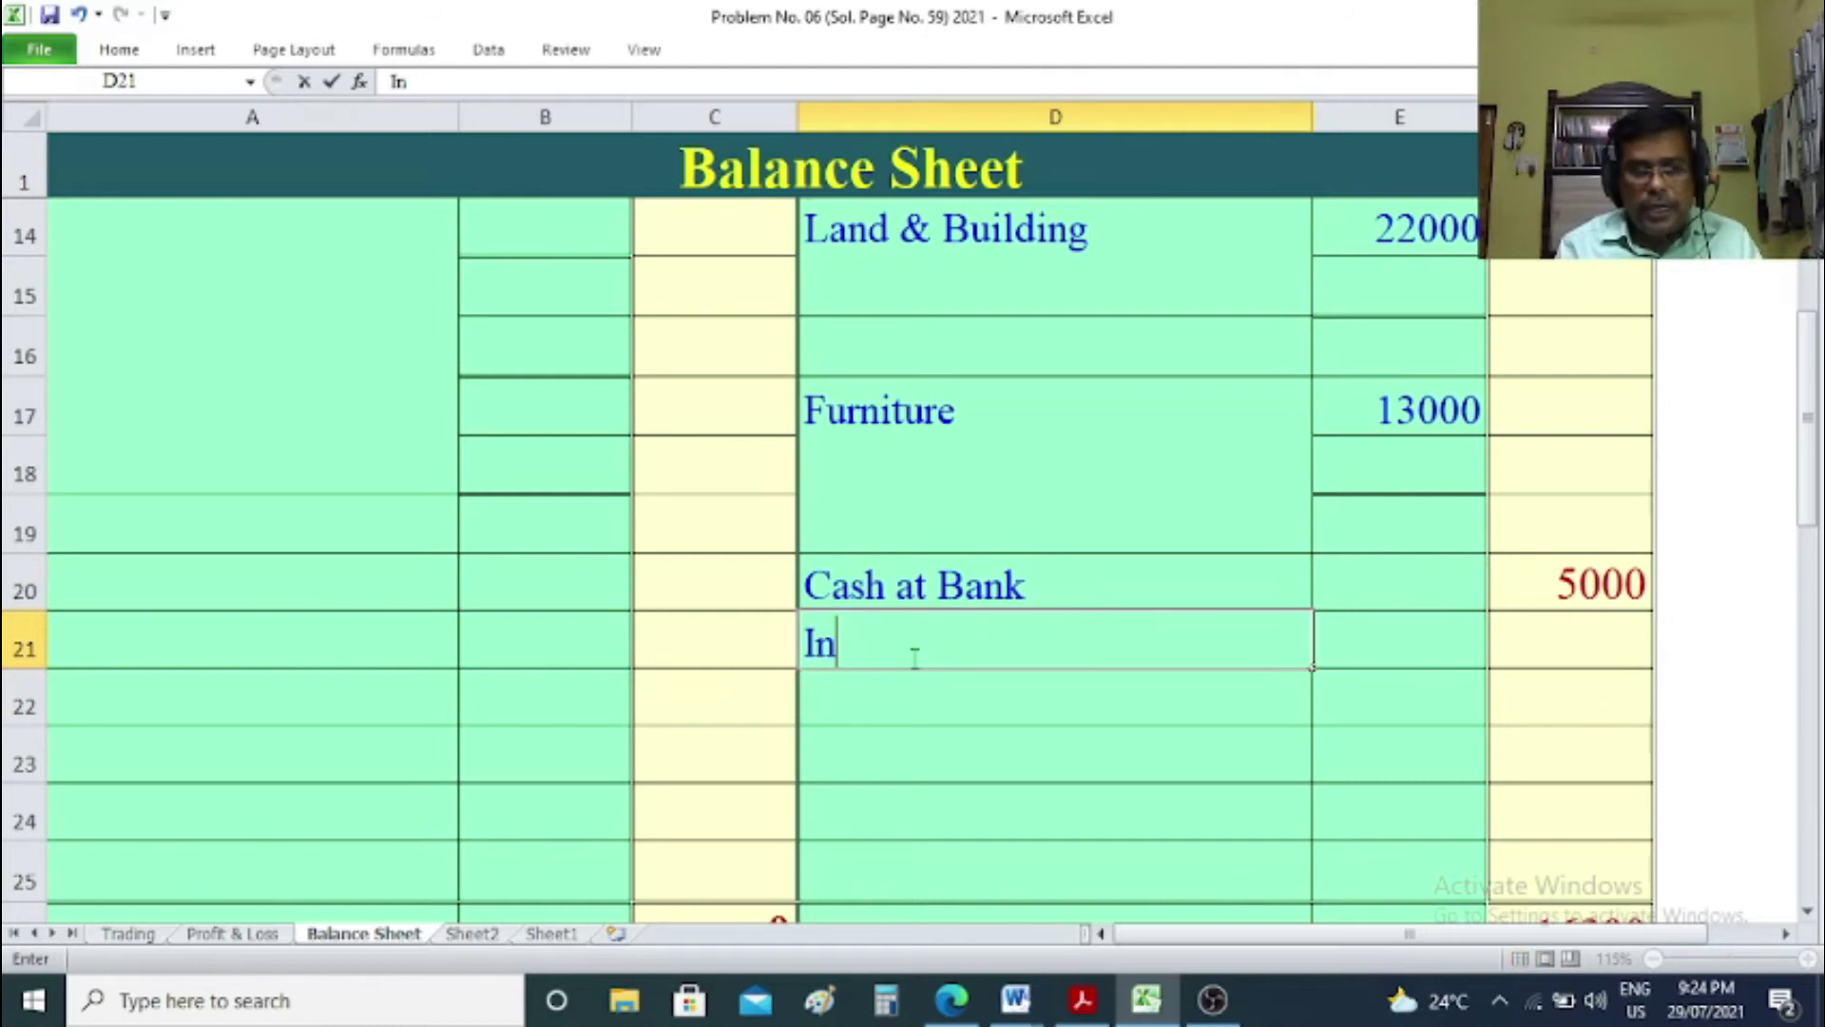
pyautogui.write('vestment')
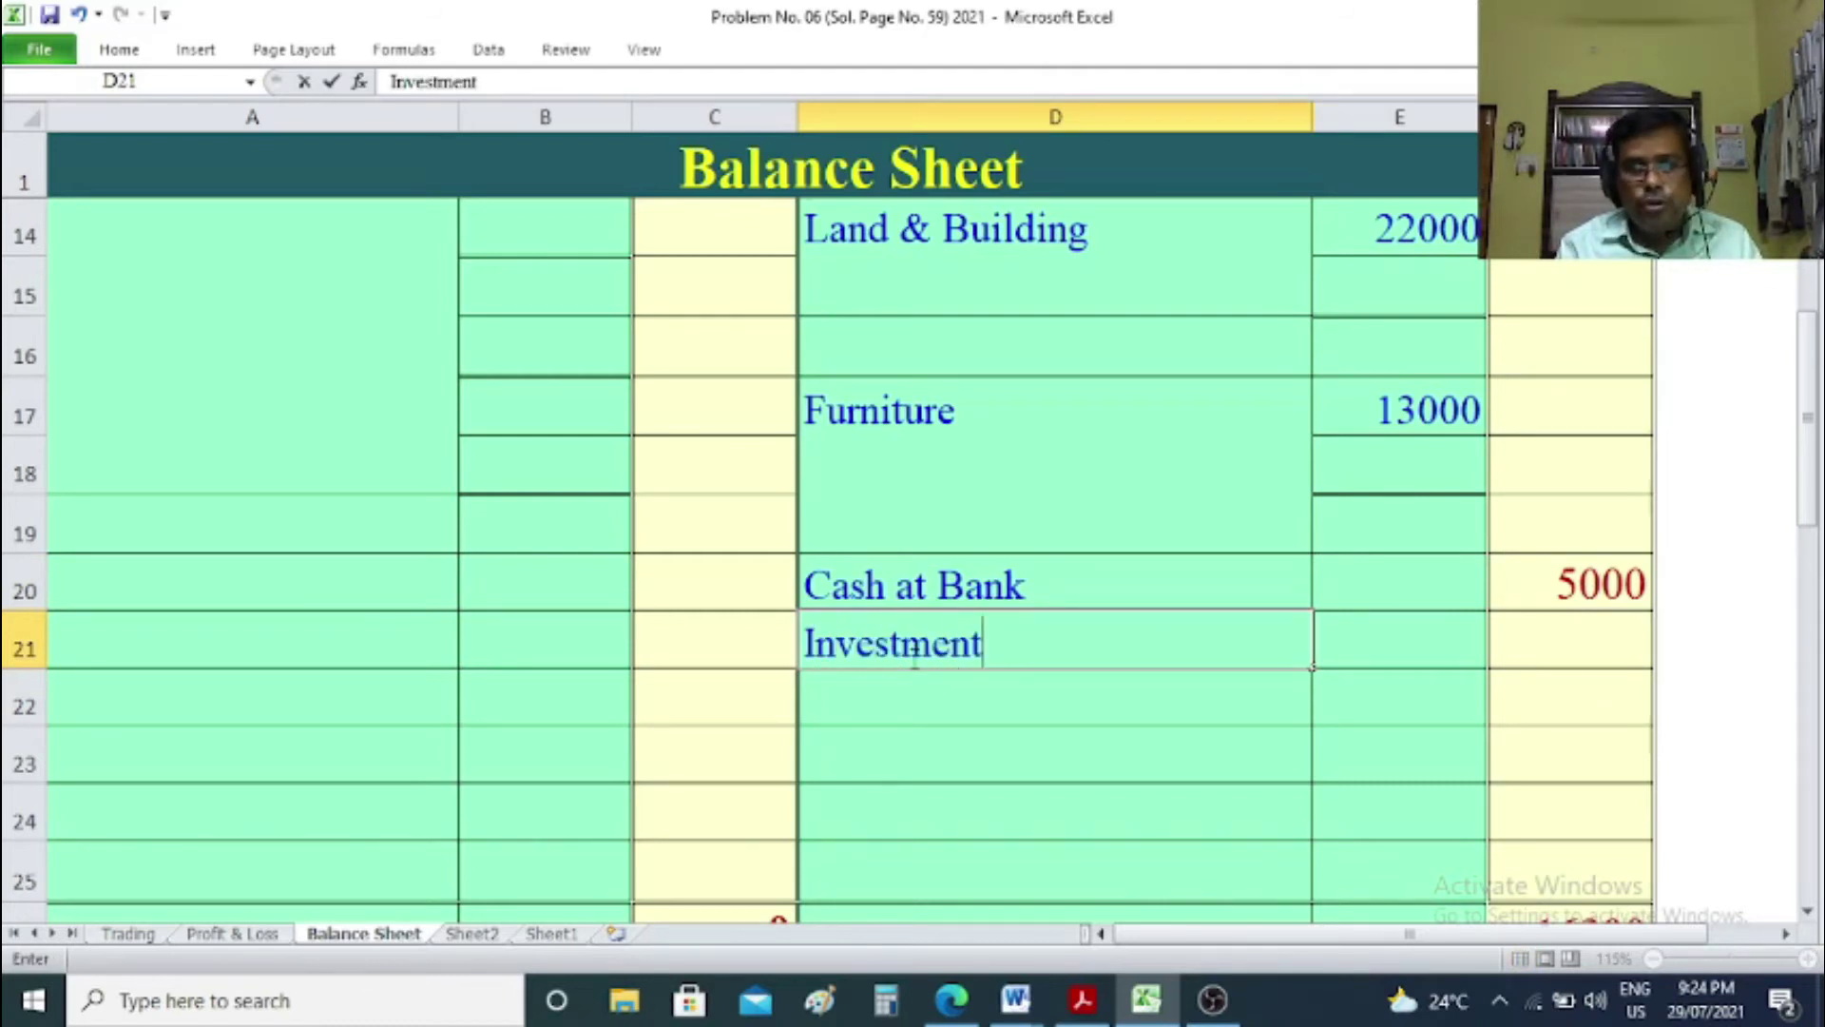
pyautogui.press('Tab')
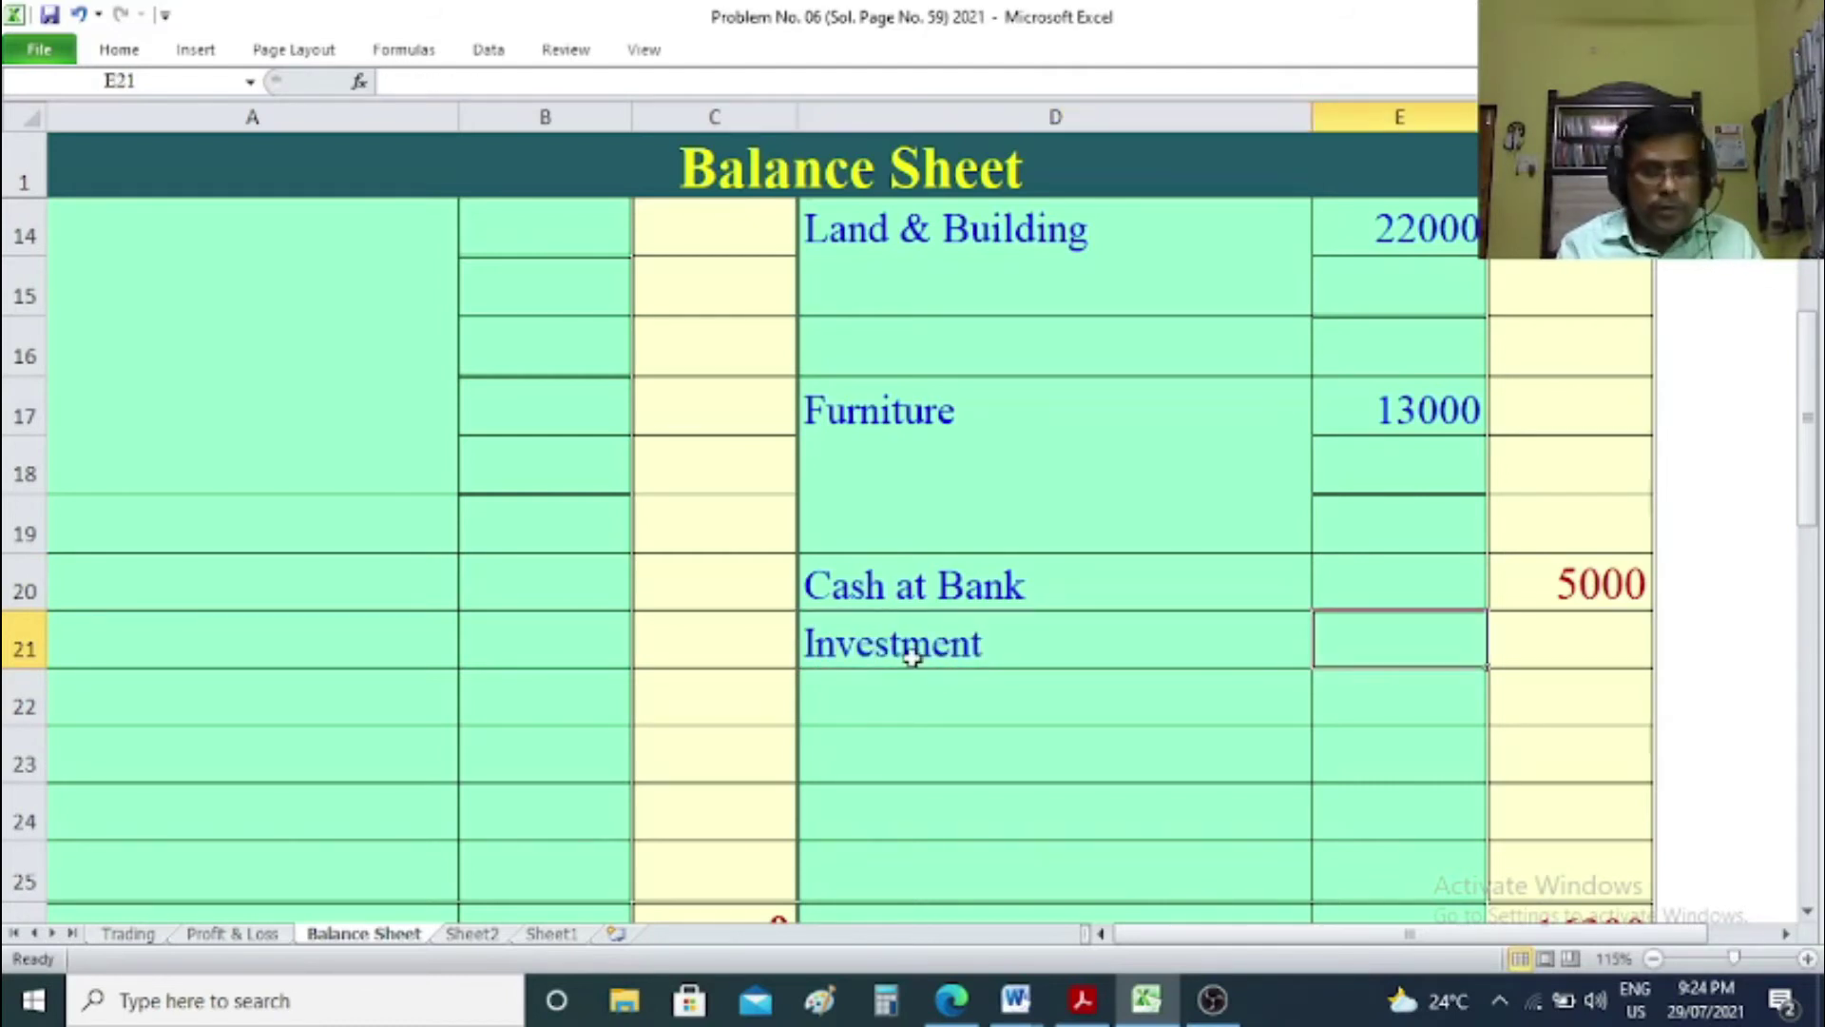
pyautogui.doubleClick(1008, 646)
pyautogui.write('s')
pyautogui.click(1549, 635)
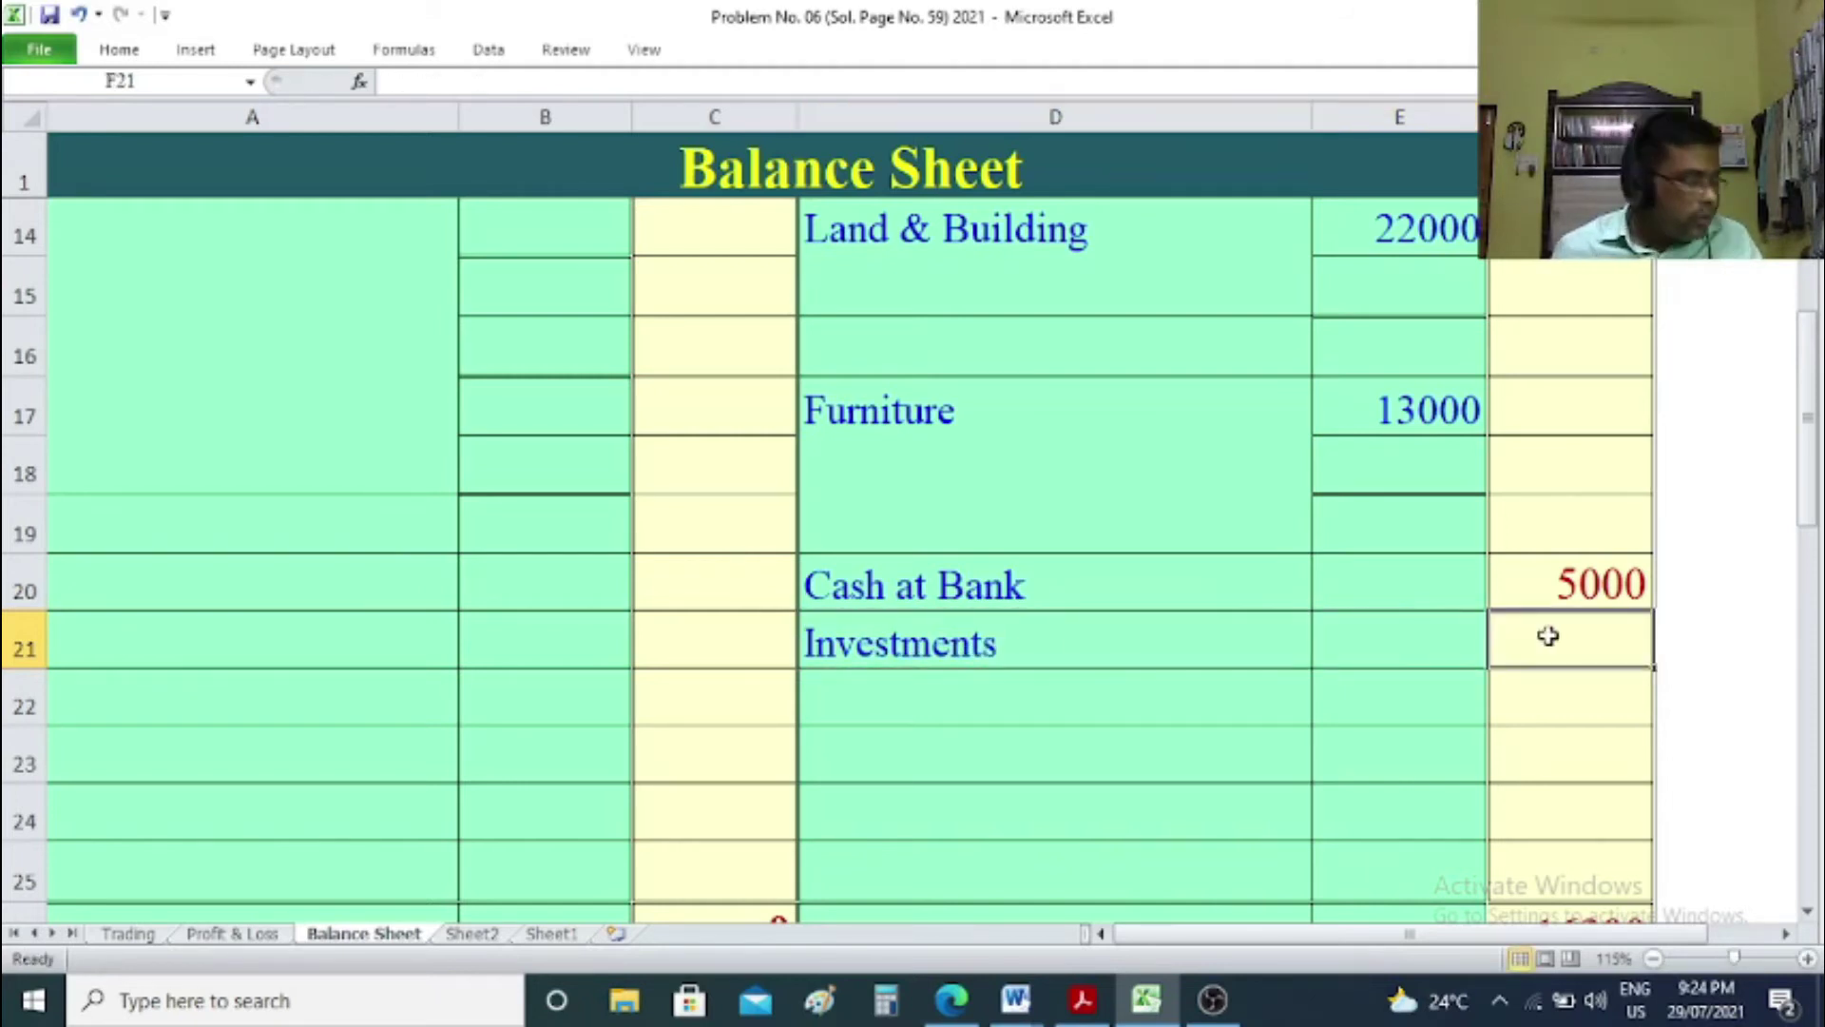
pyautogui.write('7500')
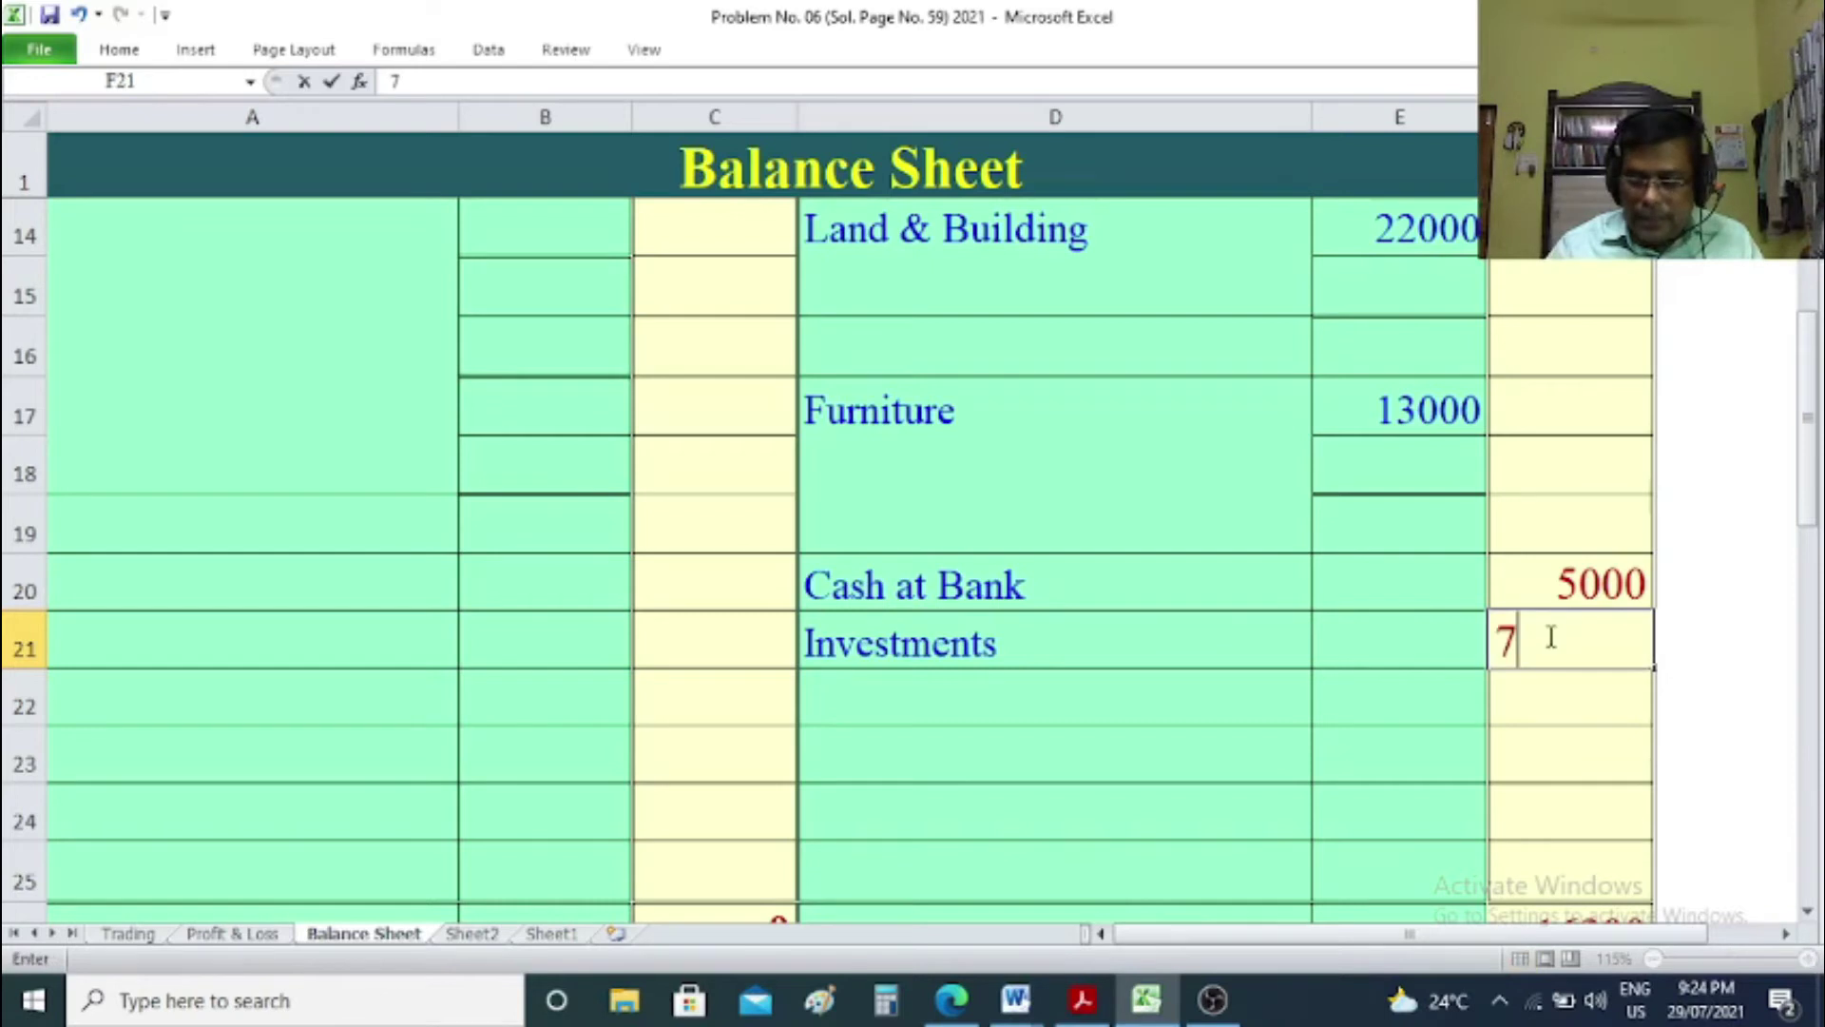
pyautogui.click(1735, 737)
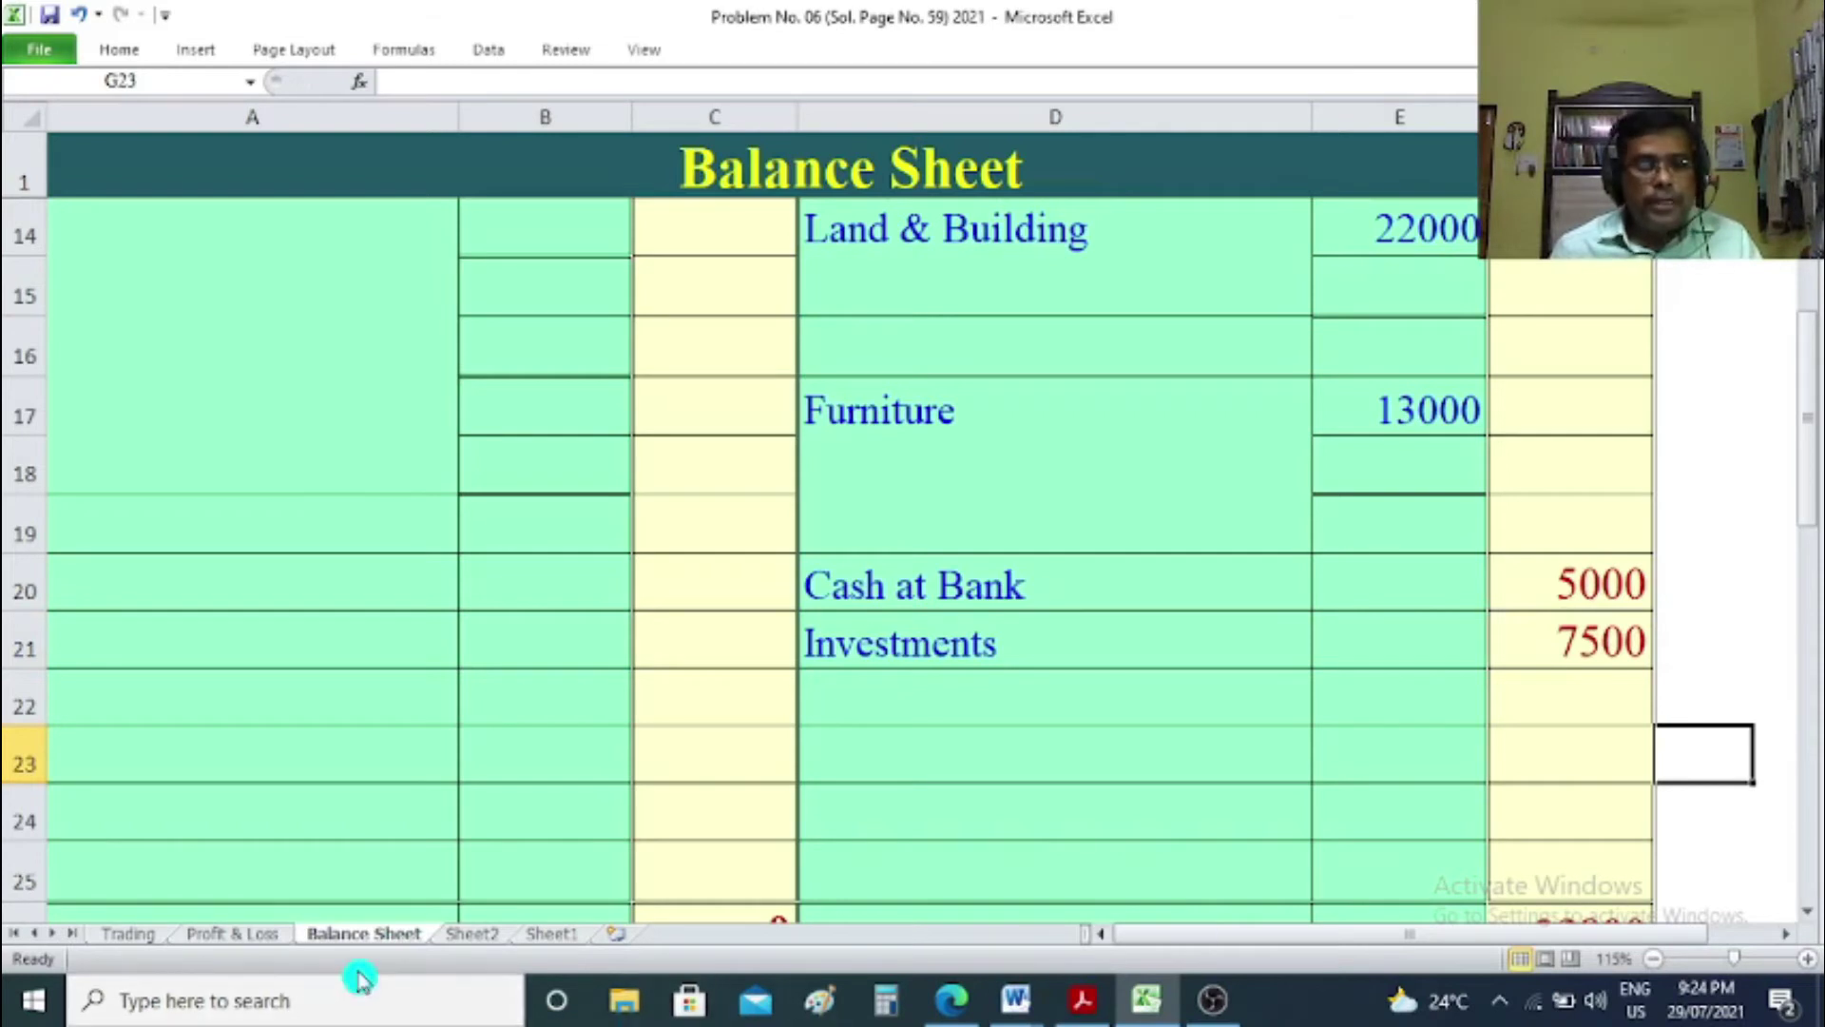
# Check the partners' capital accounts on Sheet2 and enter the heading Capital A/c in A5 on the Balance Sheet's liabilities side.
pyautogui.scroll(2, 197, 417)
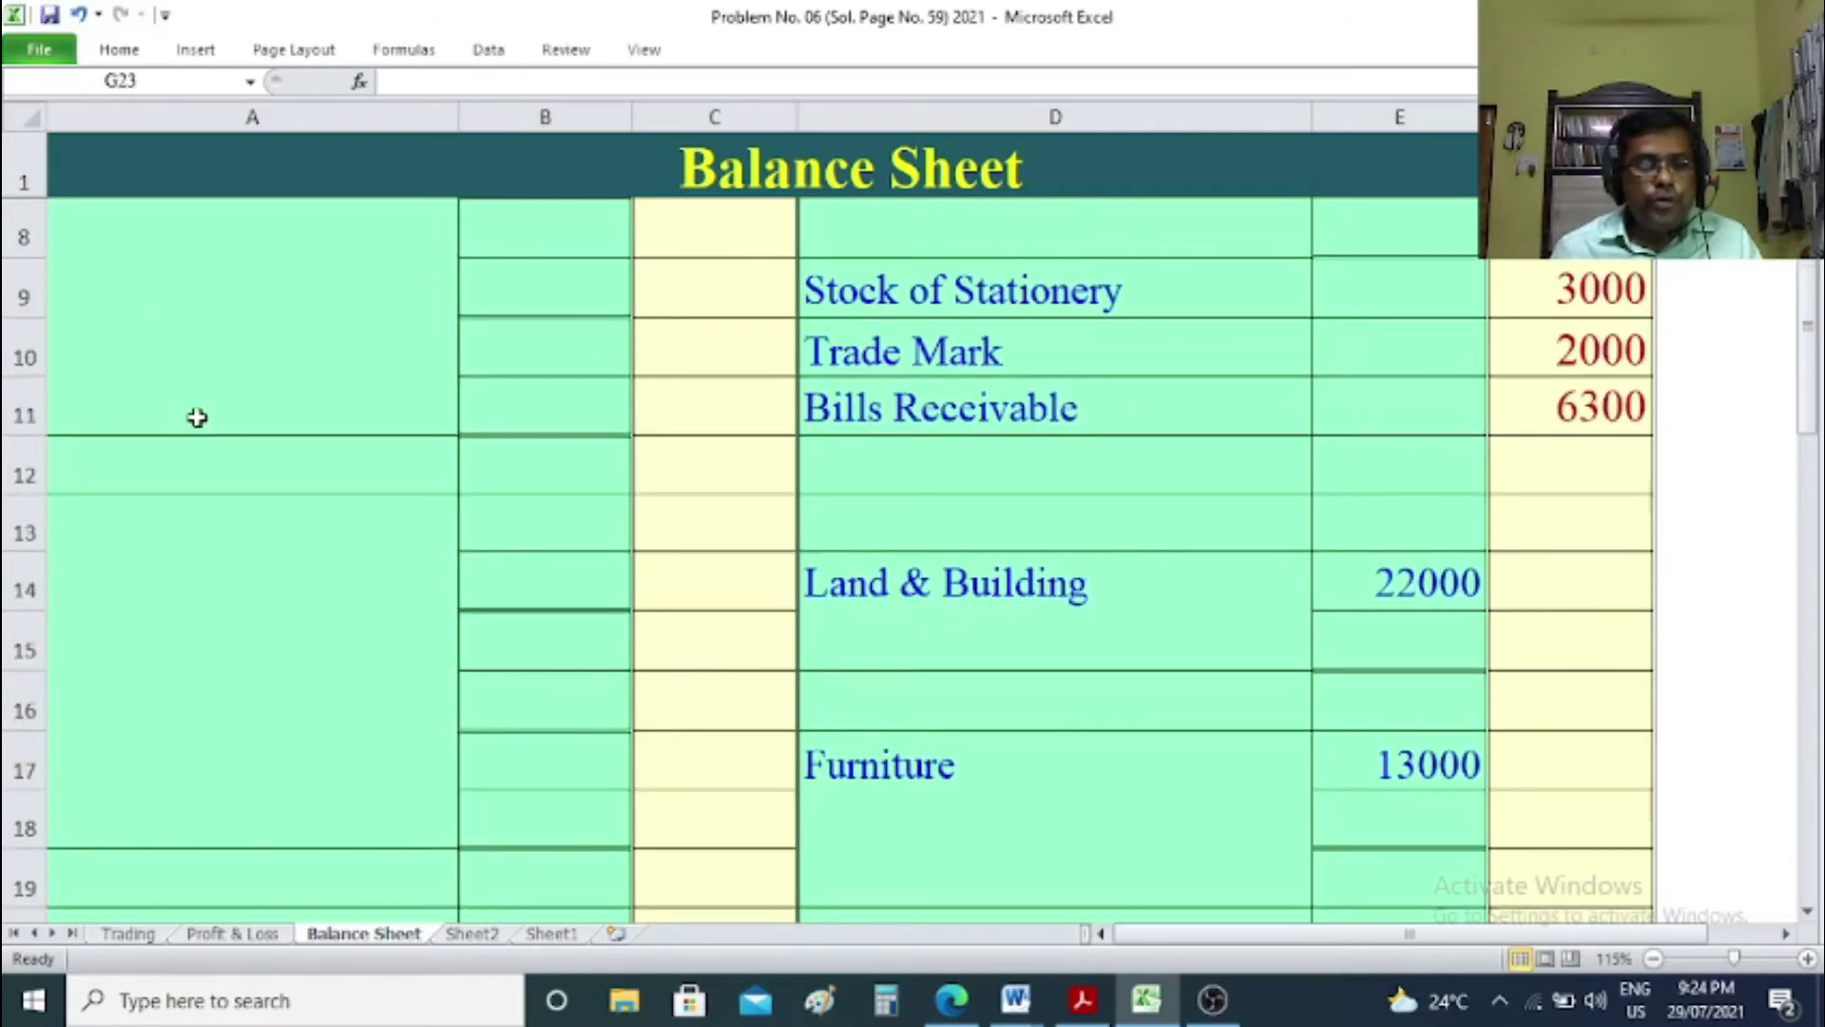
pyautogui.scroll(2, 196, 418)
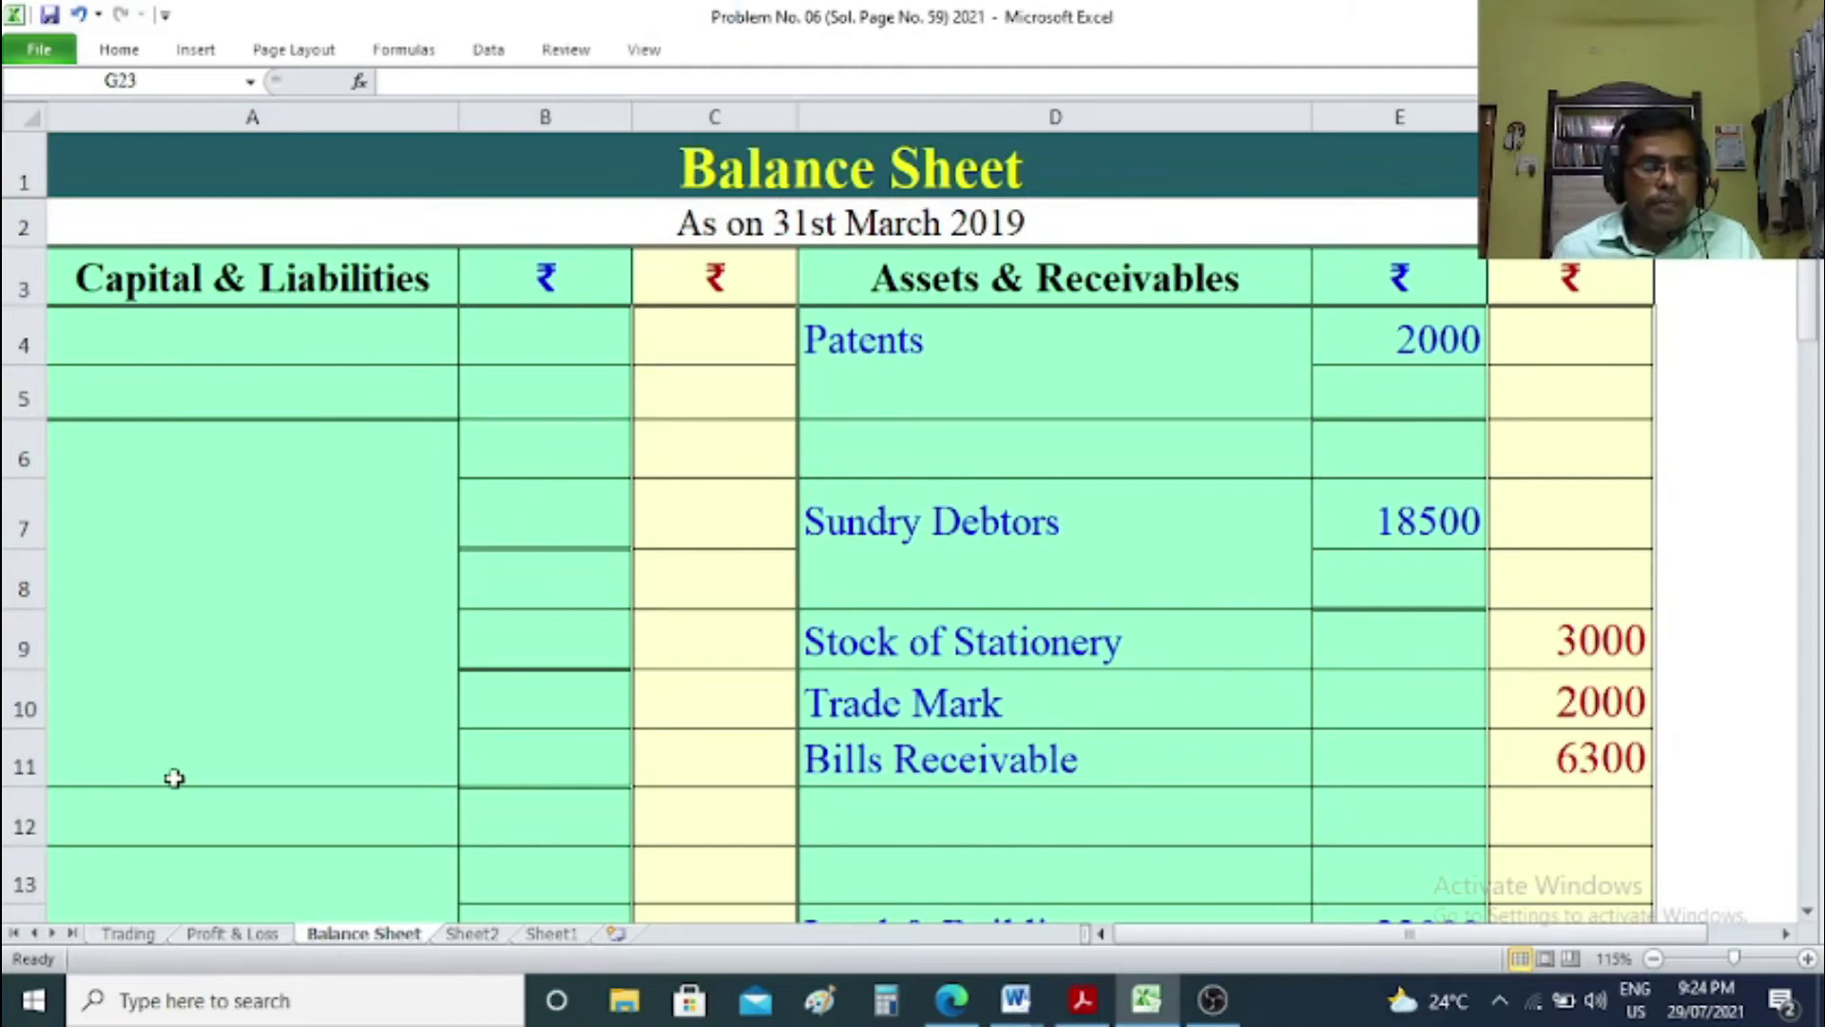
pyautogui.click(470, 939)
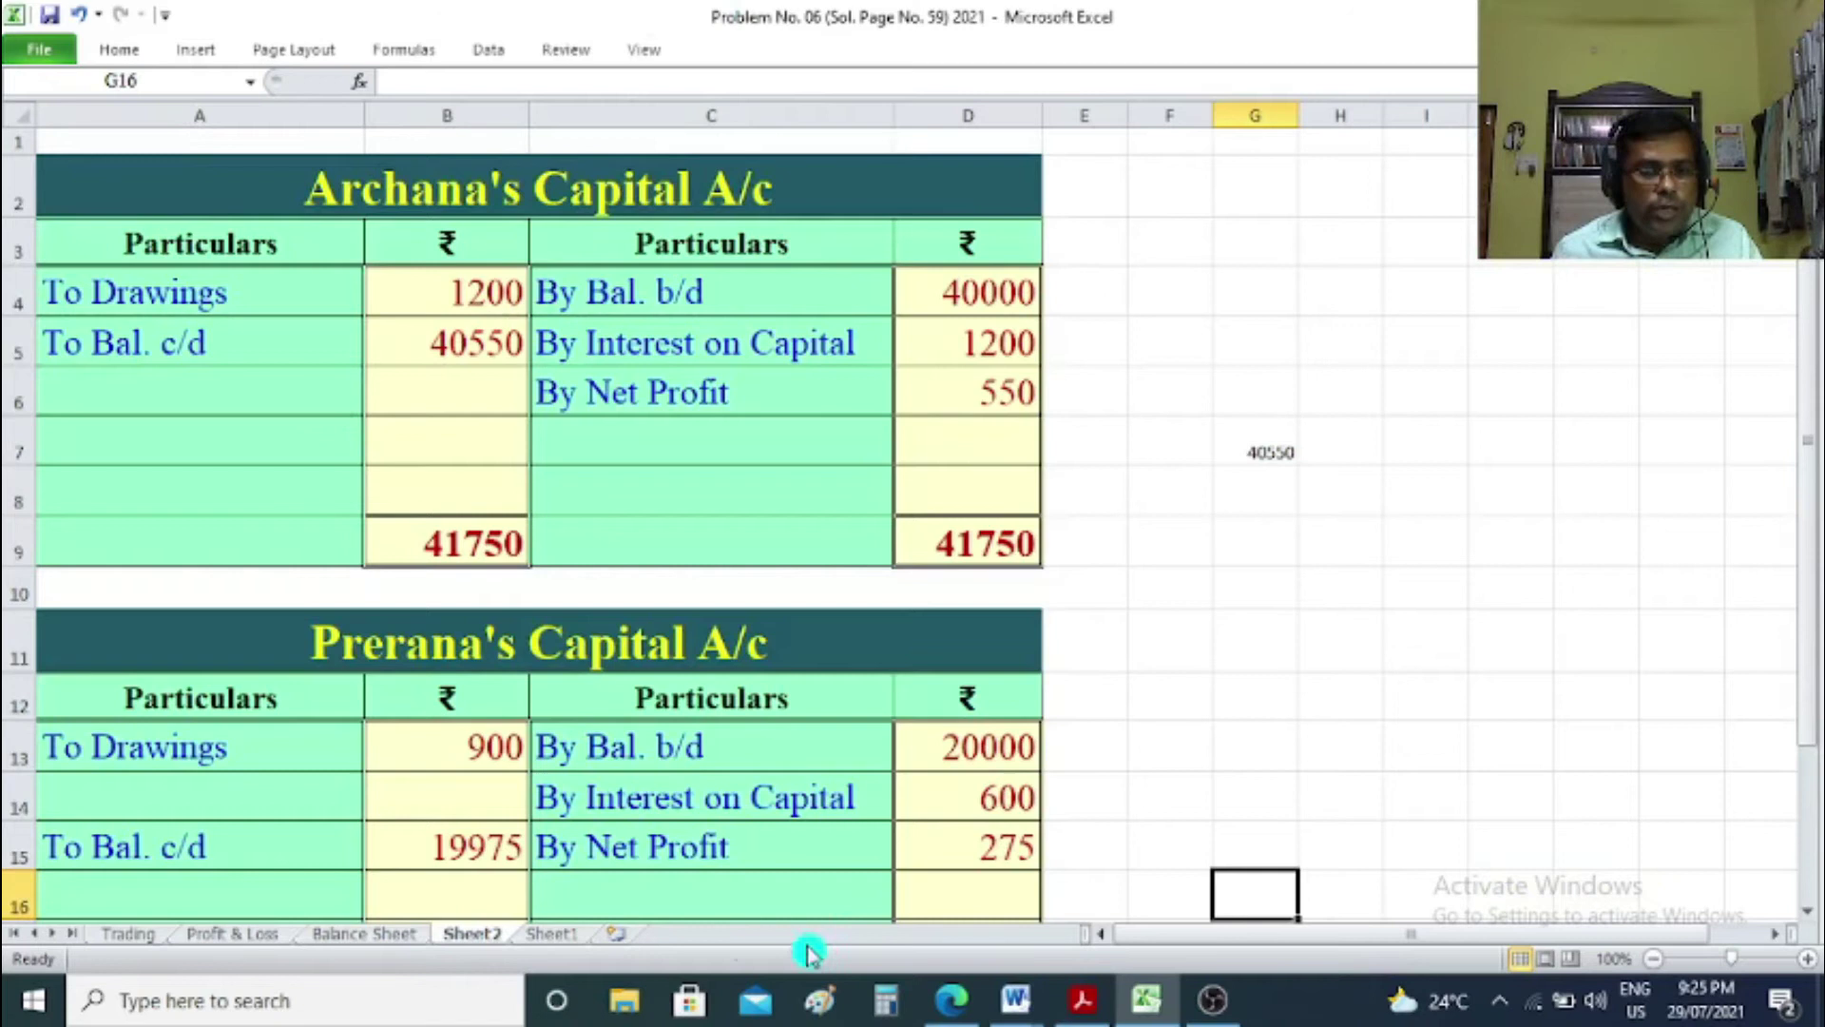
pyautogui.click(358, 939)
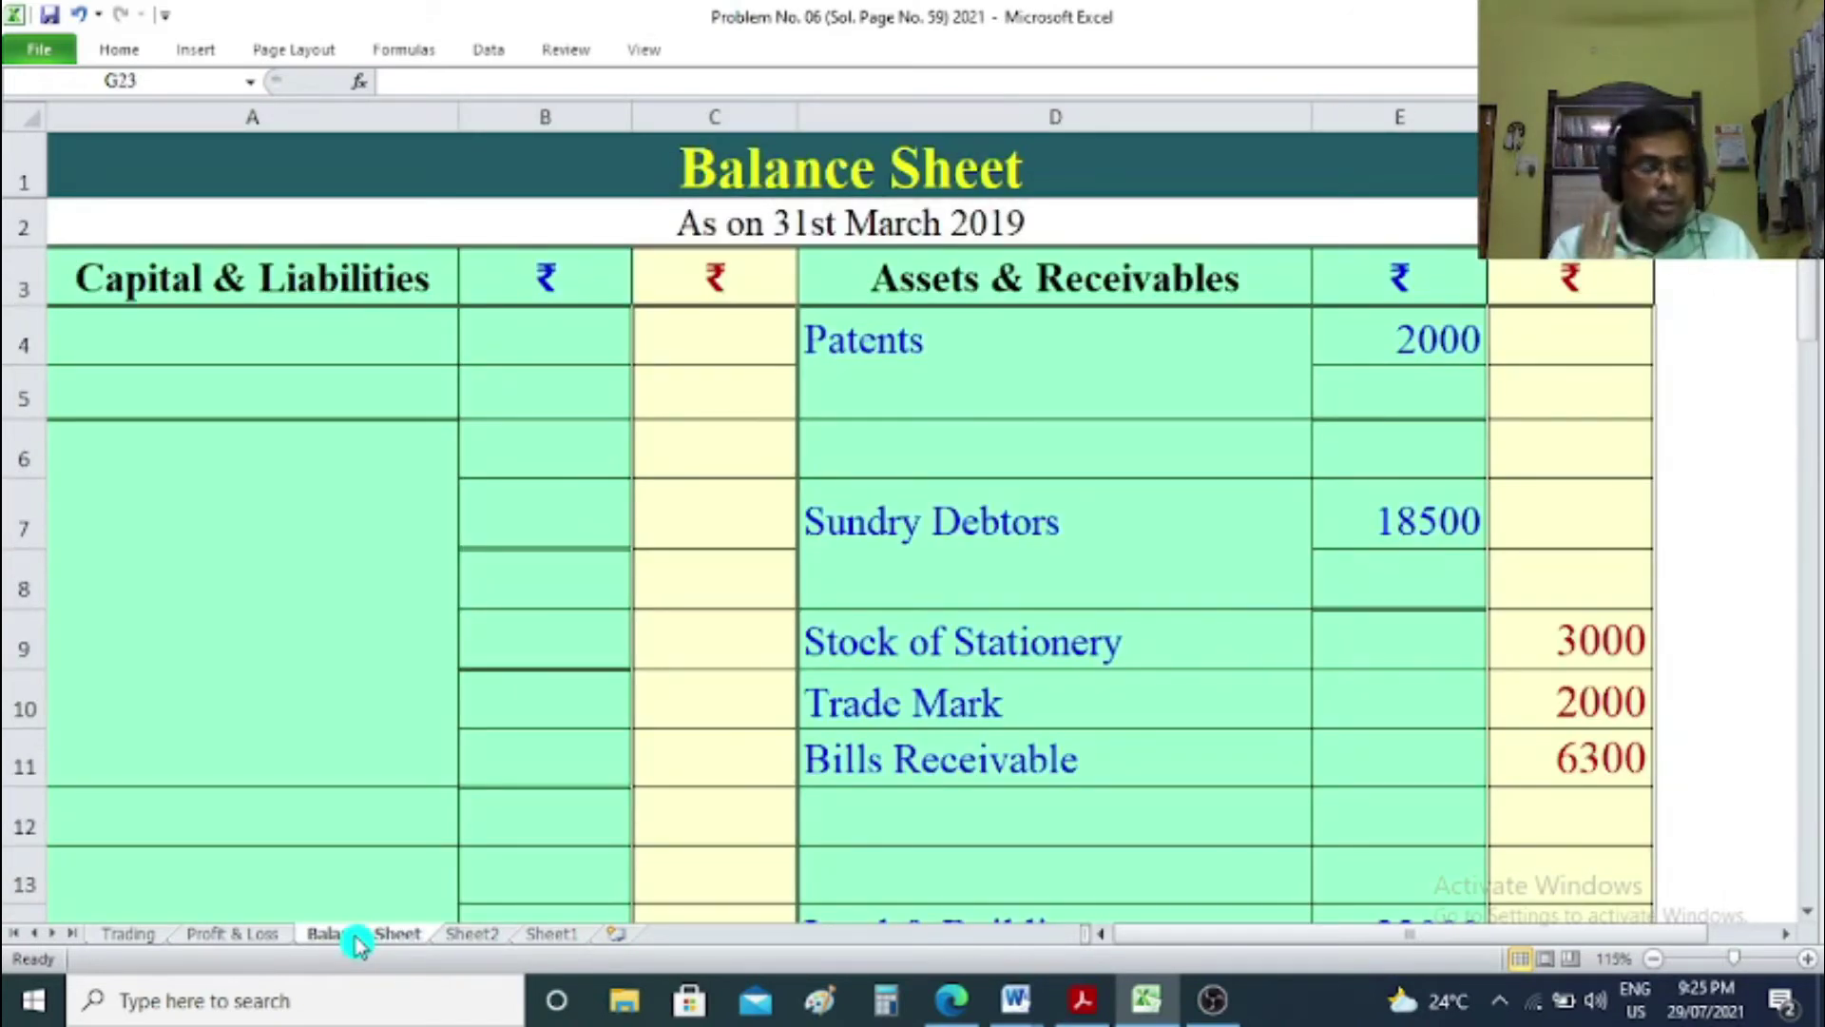
pyautogui.click(133, 383)
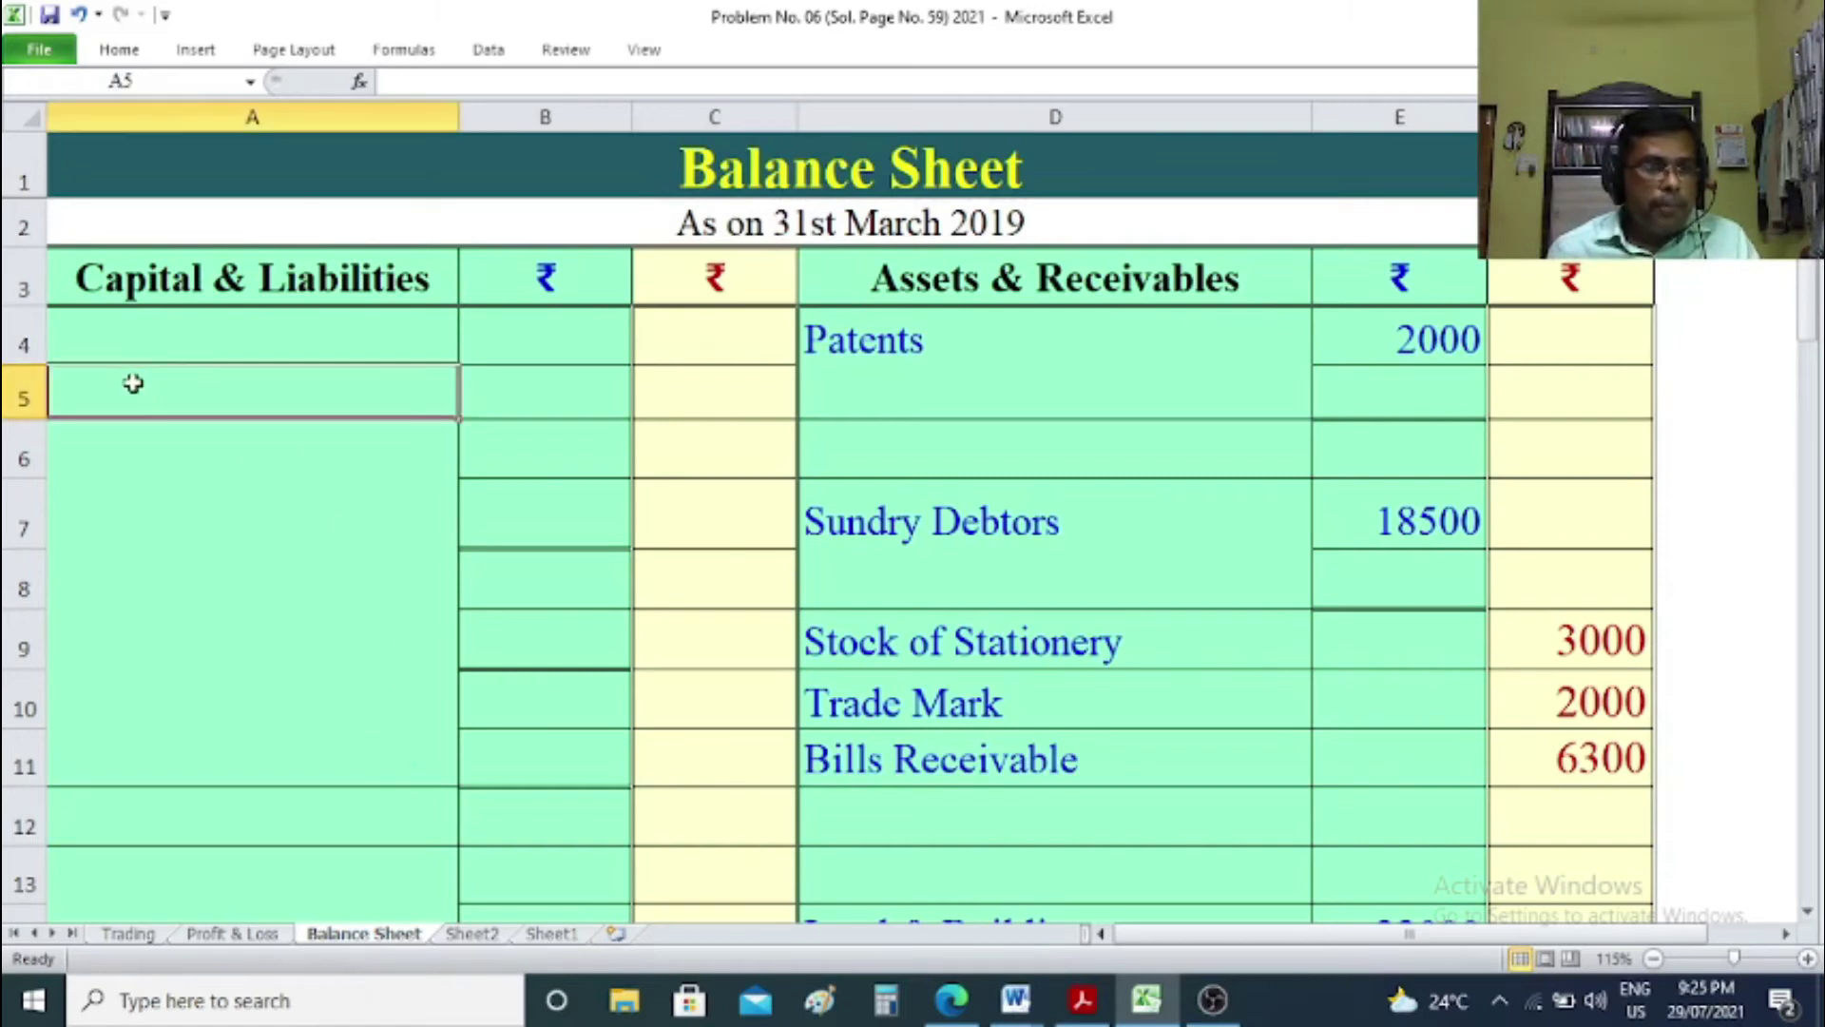
pyautogui.write('Capo')
pyautogui.press('BackSpace')
pyautogui.write('ital')
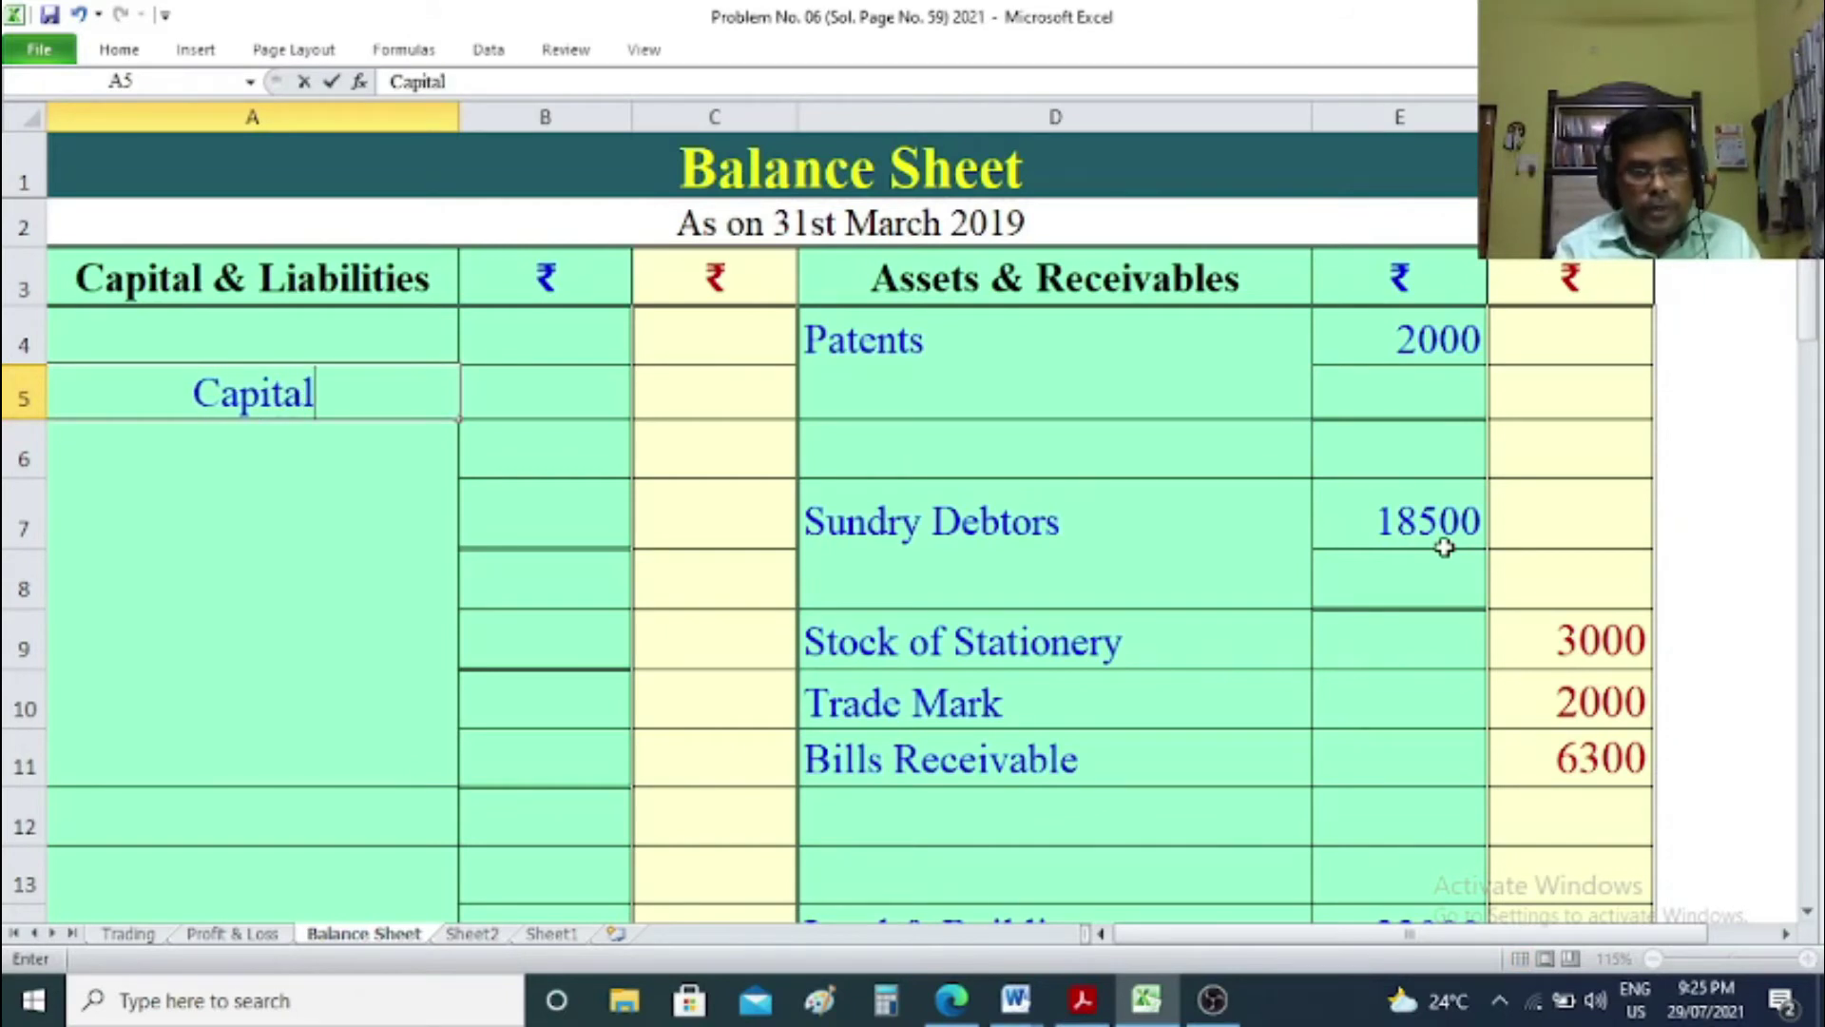
pyautogui.write(' A/c')
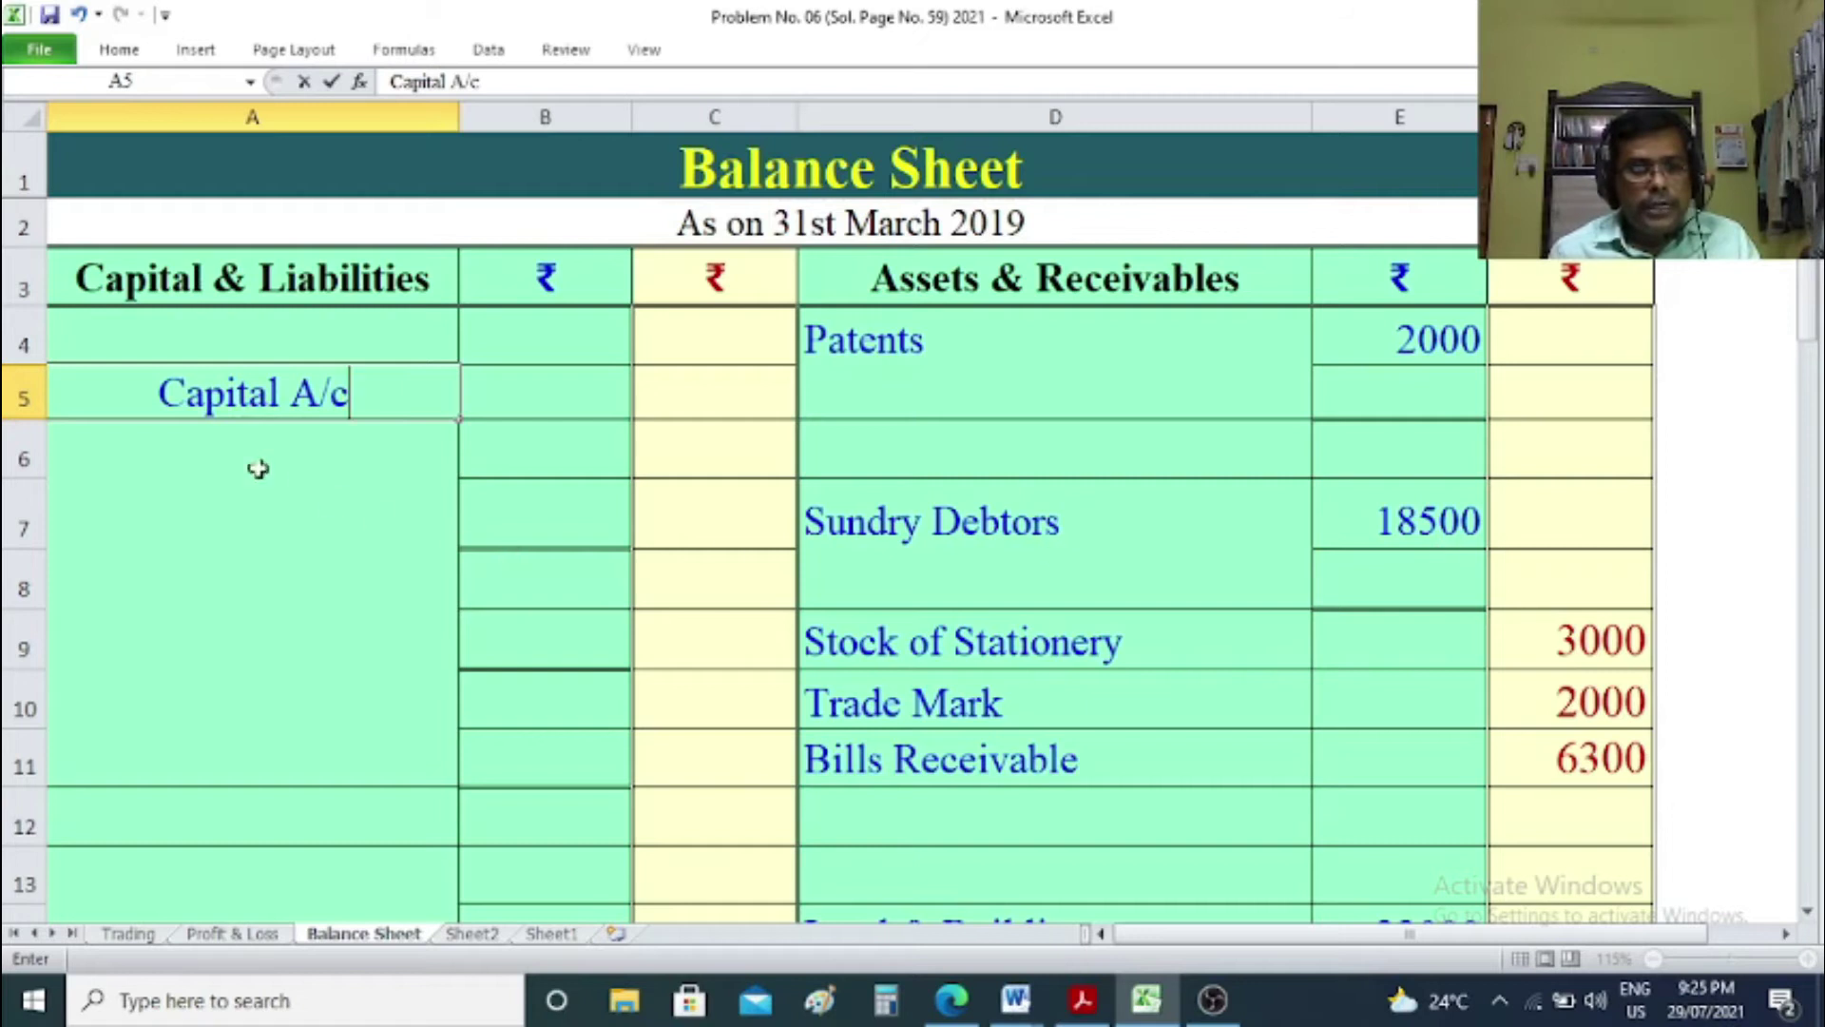
pyautogui.press('Return')
# Enter the first partner's name under the Capital A/c heading in A6.
pyautogui.write('Ar')
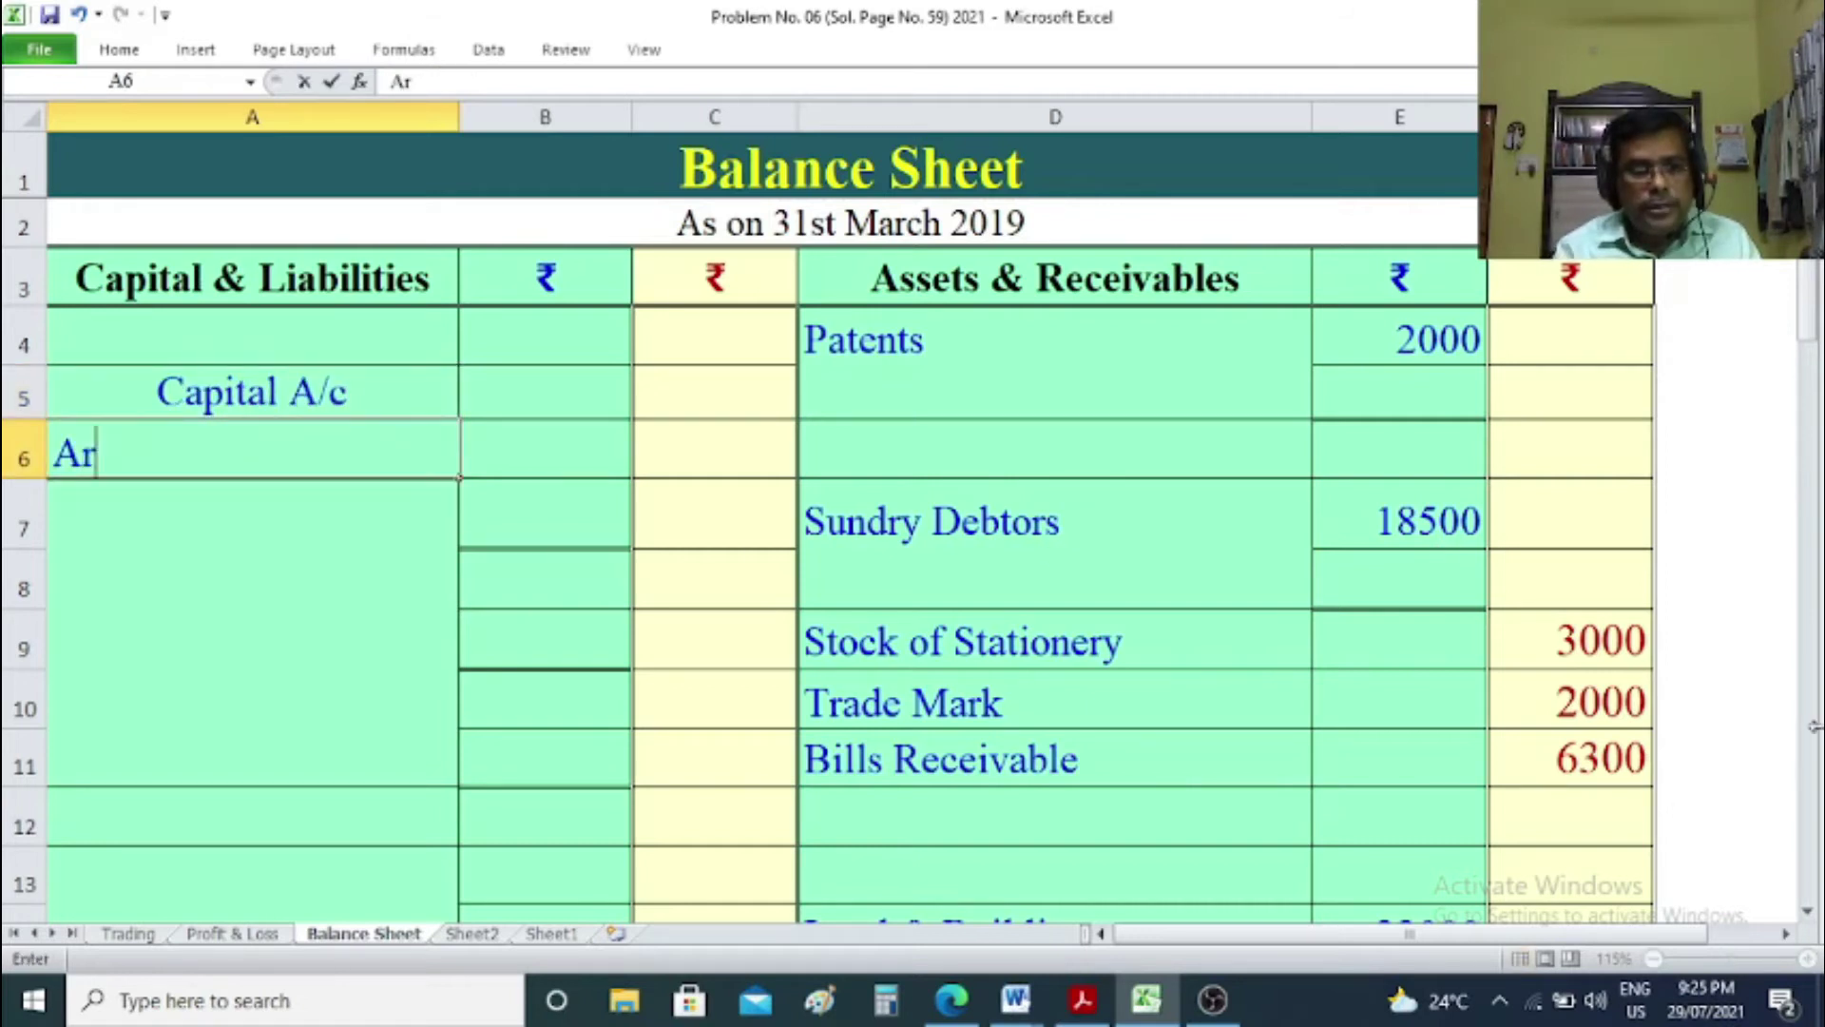
pyautogui.write('chana')
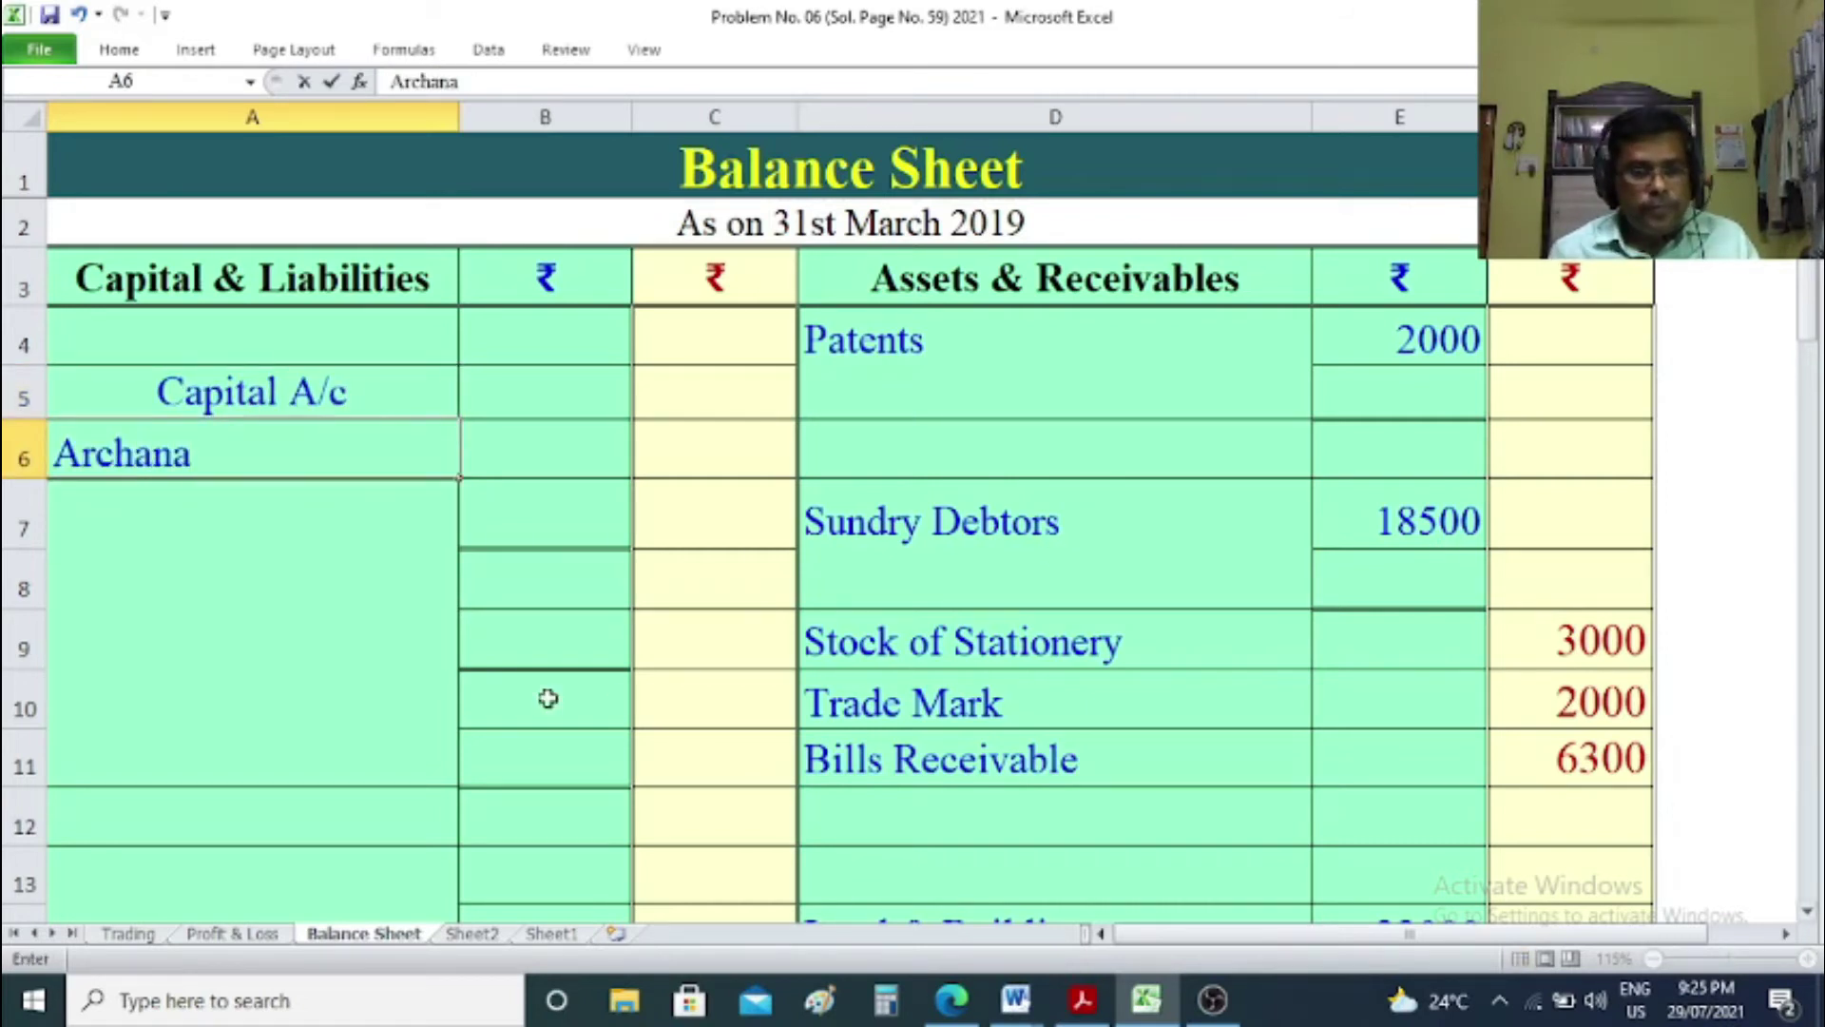
pyautogui.click(286, 616)
pyautogui.click(195, 437)
pyautogui.click(561, 460)
# Add the deduction line (-) Drawing in A7 with the inner-column amount 1200 in B7.
pyautogui.click(225, 508)
pyautogui.write('(-) Drawing')
pyautogui.press('Tab')
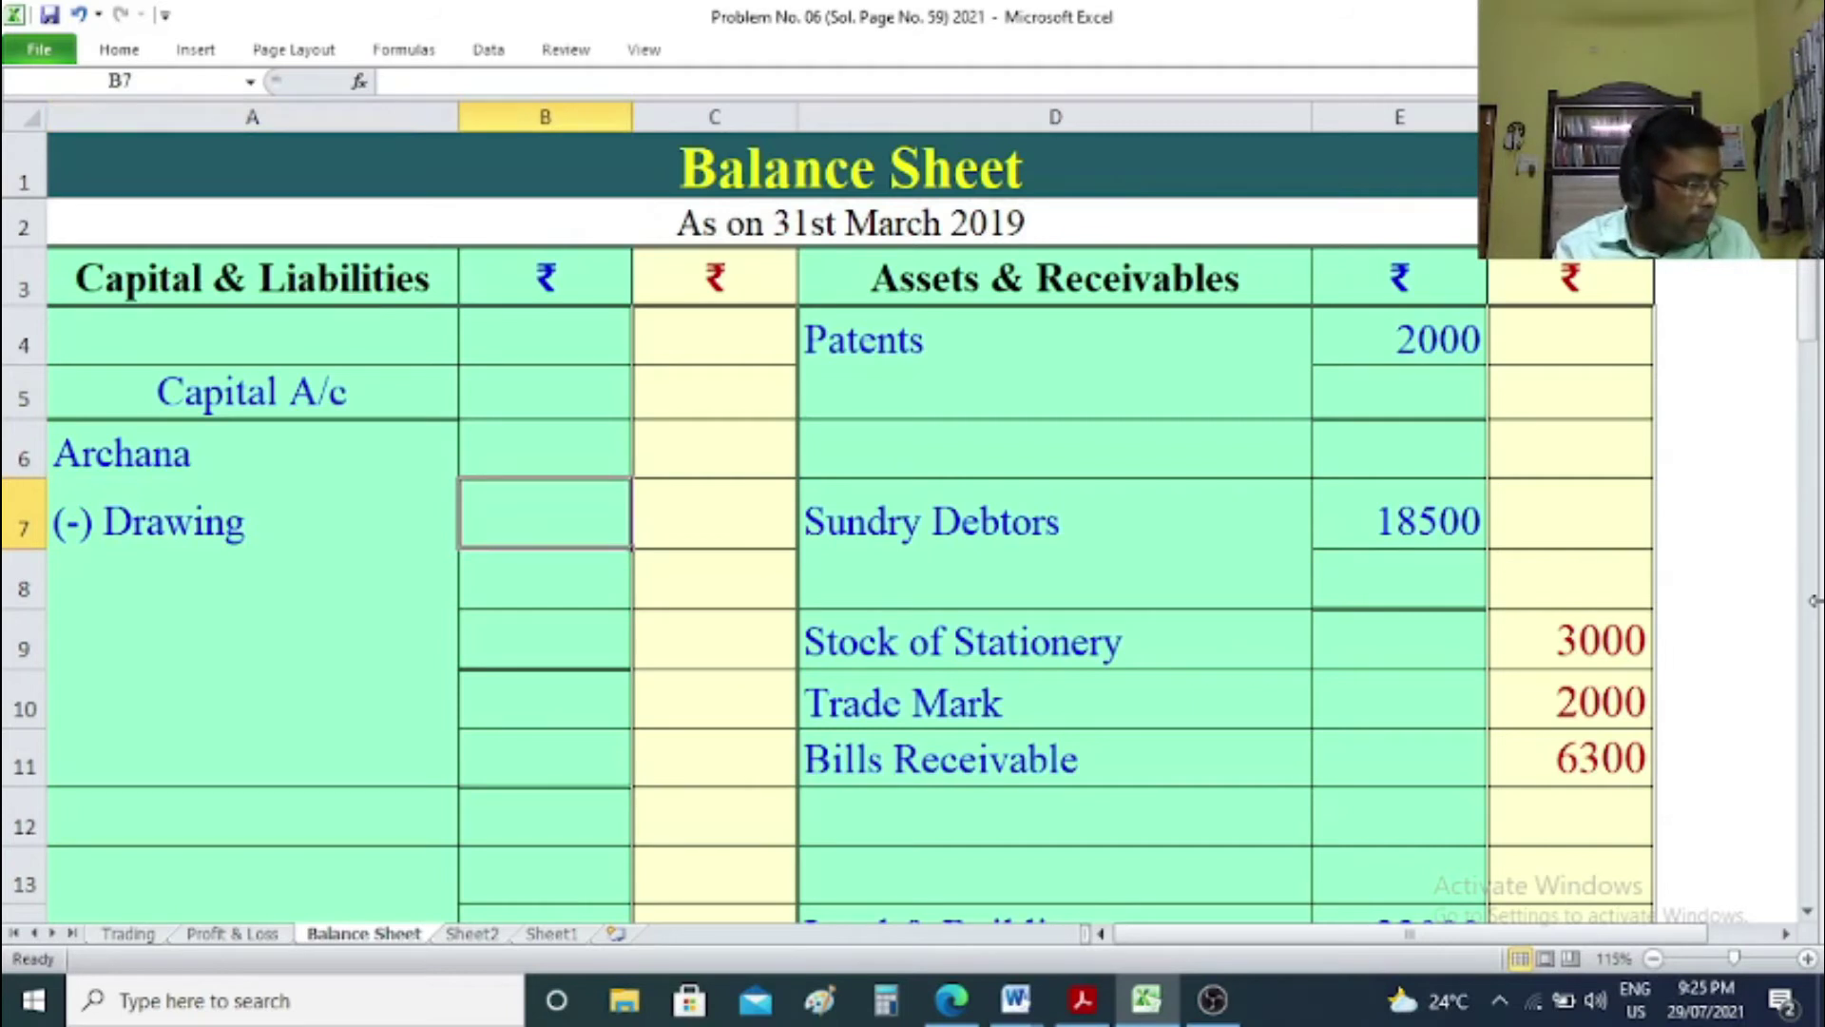
pyautogui.write('1200')
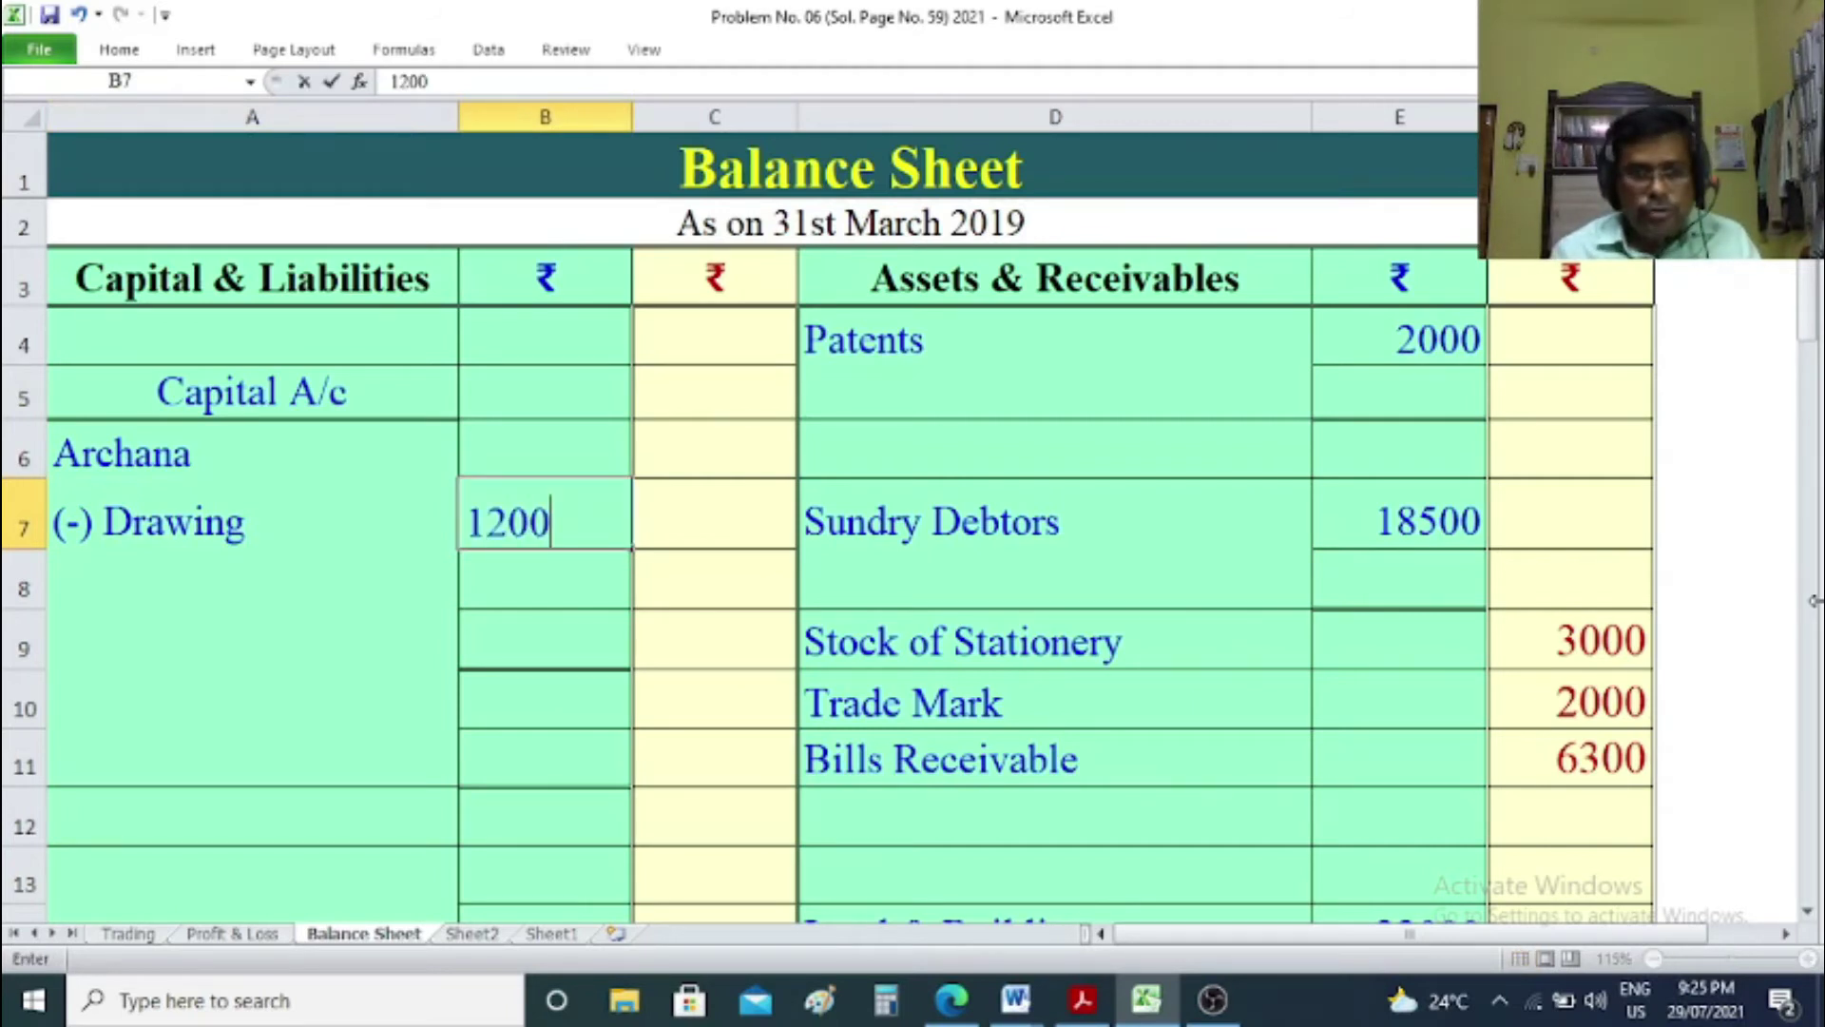
pyautogui.click(1740, 666)
# Enter the second partner's name in A13 on the liabilities side.
pyautogui.scroll(-2, 1740, 665)
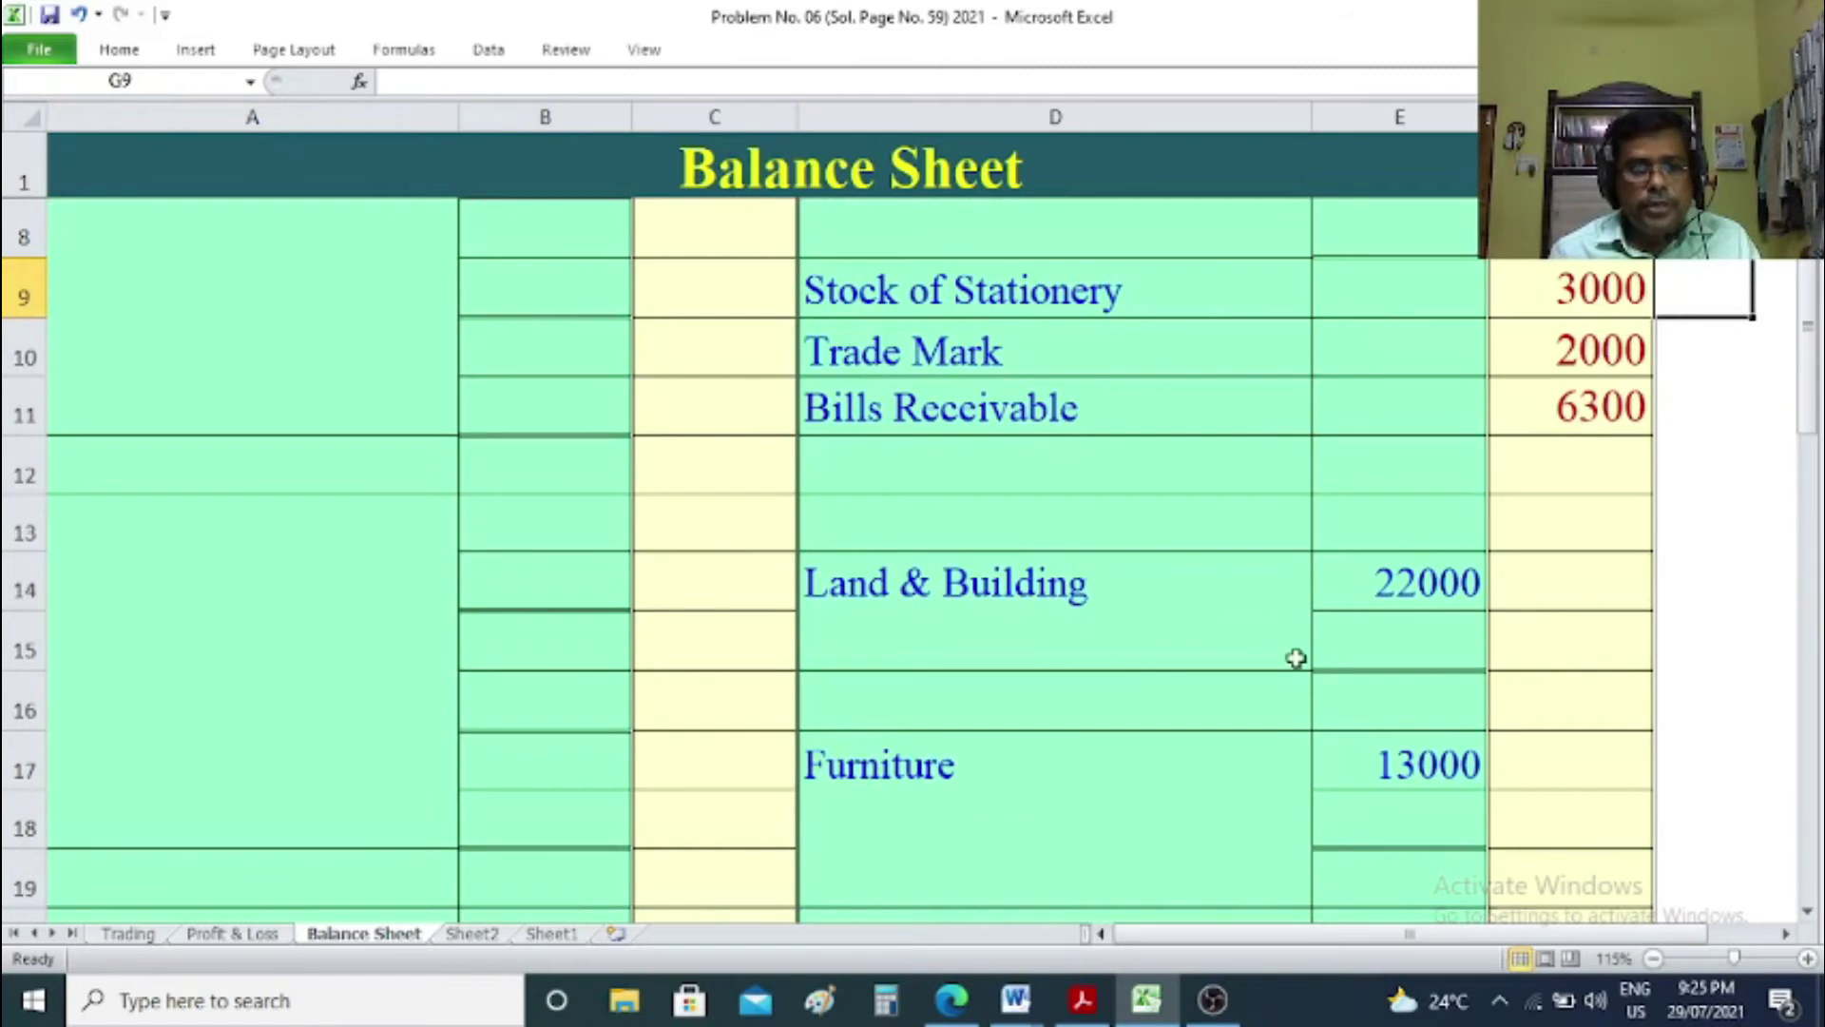
pyautogui.click(226, 516)
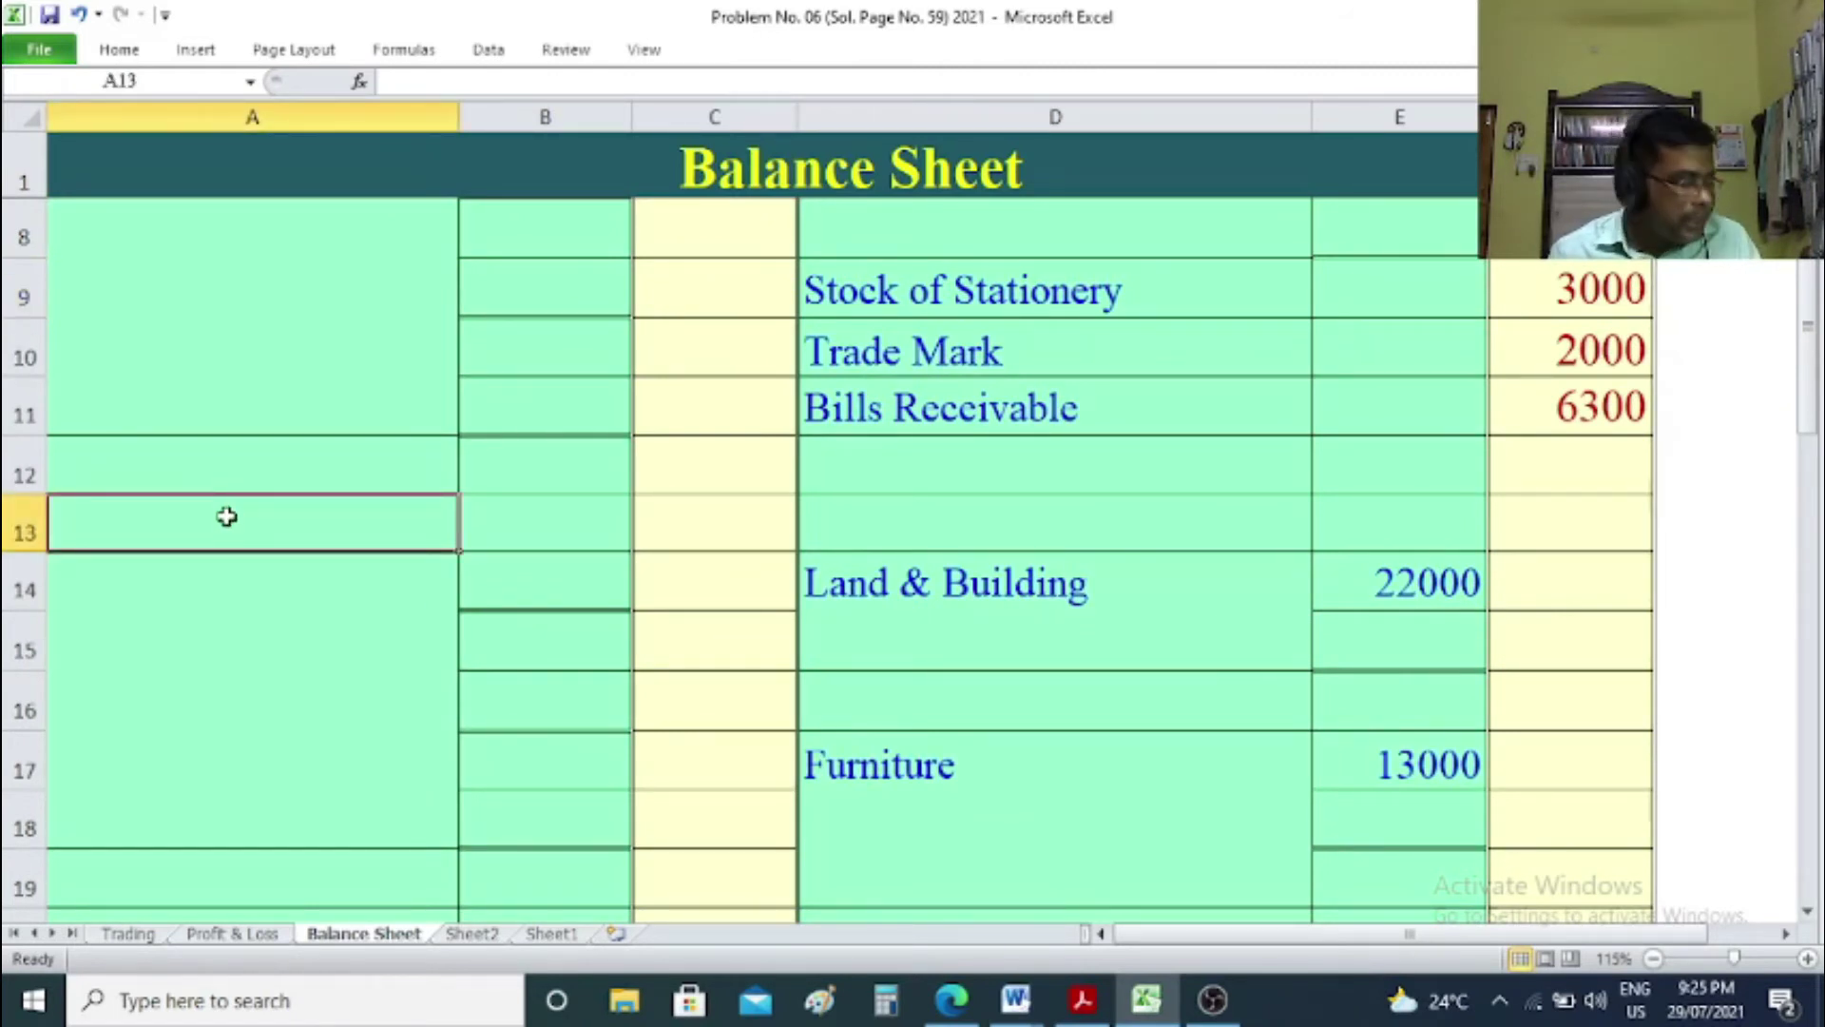
pyautogui.write('Pre')
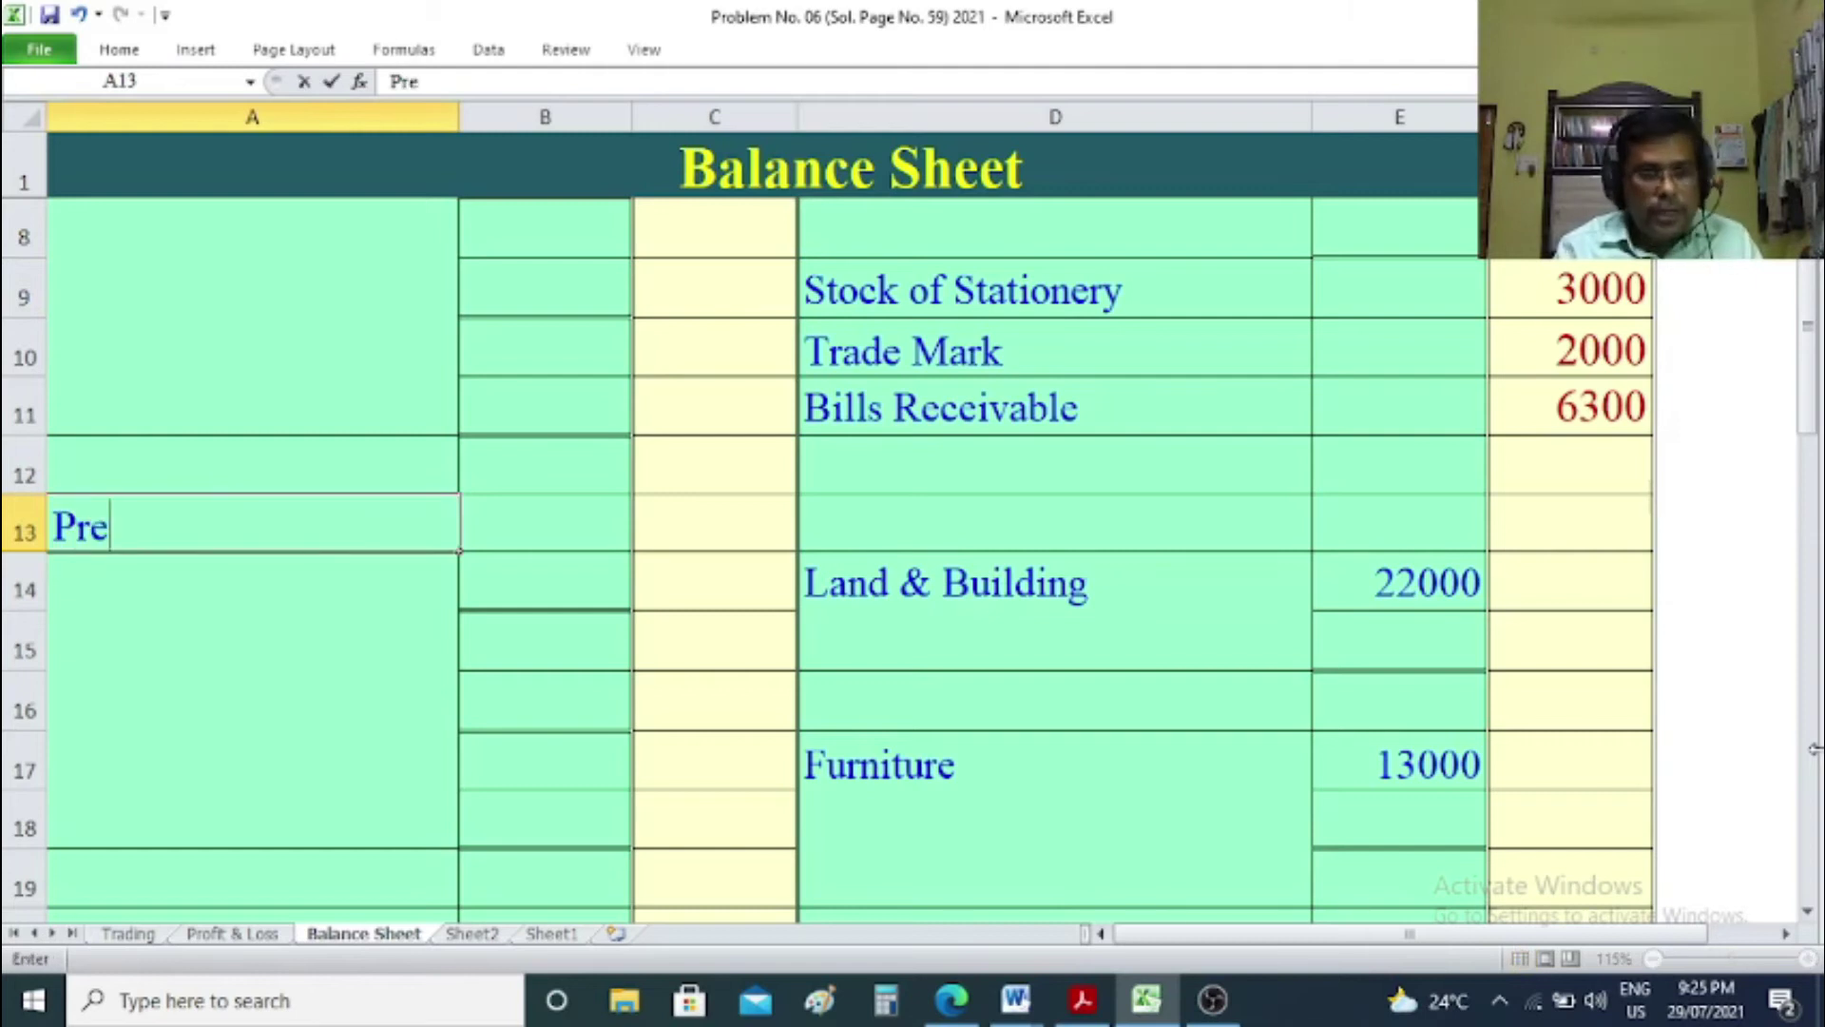
pyautogui.write('rana')
pyautogui.press('Tab')
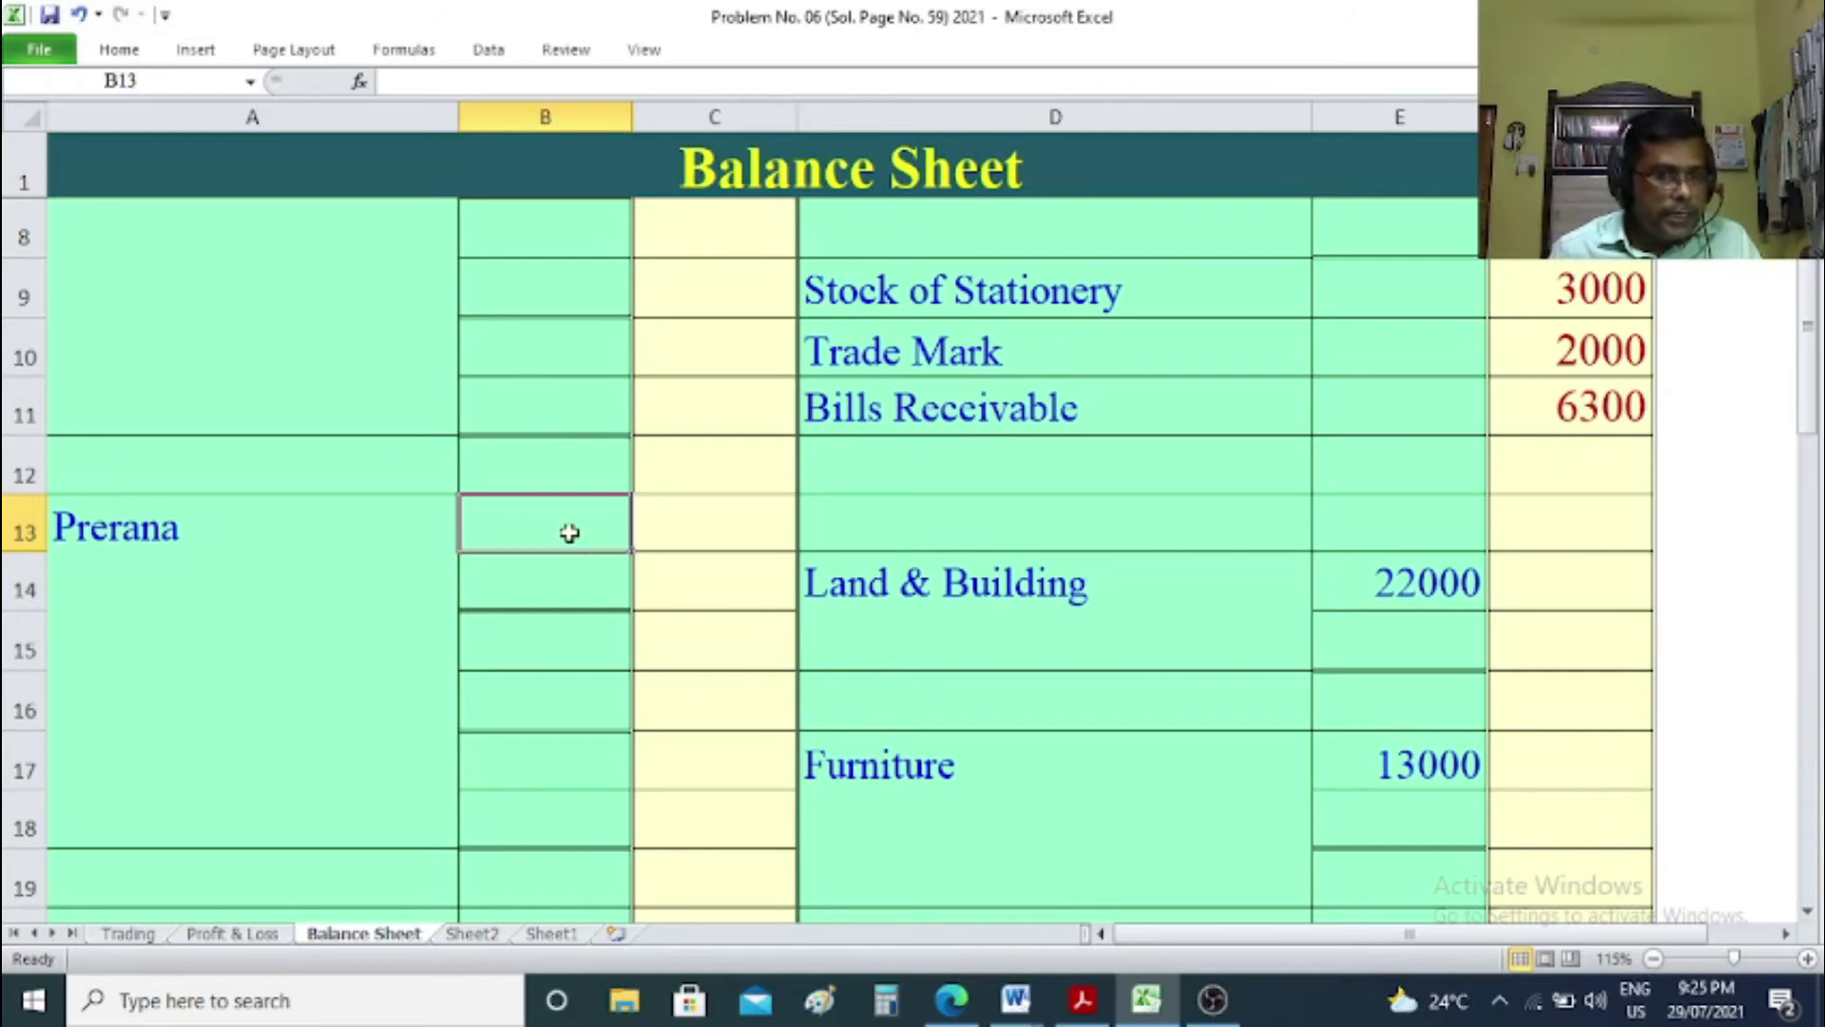
# Add (-) Drawing for the second partner in A14 with the inner-column amount 900 in B14.
pyautogui.click(290, 596)
pyautogui.write('(-) ')
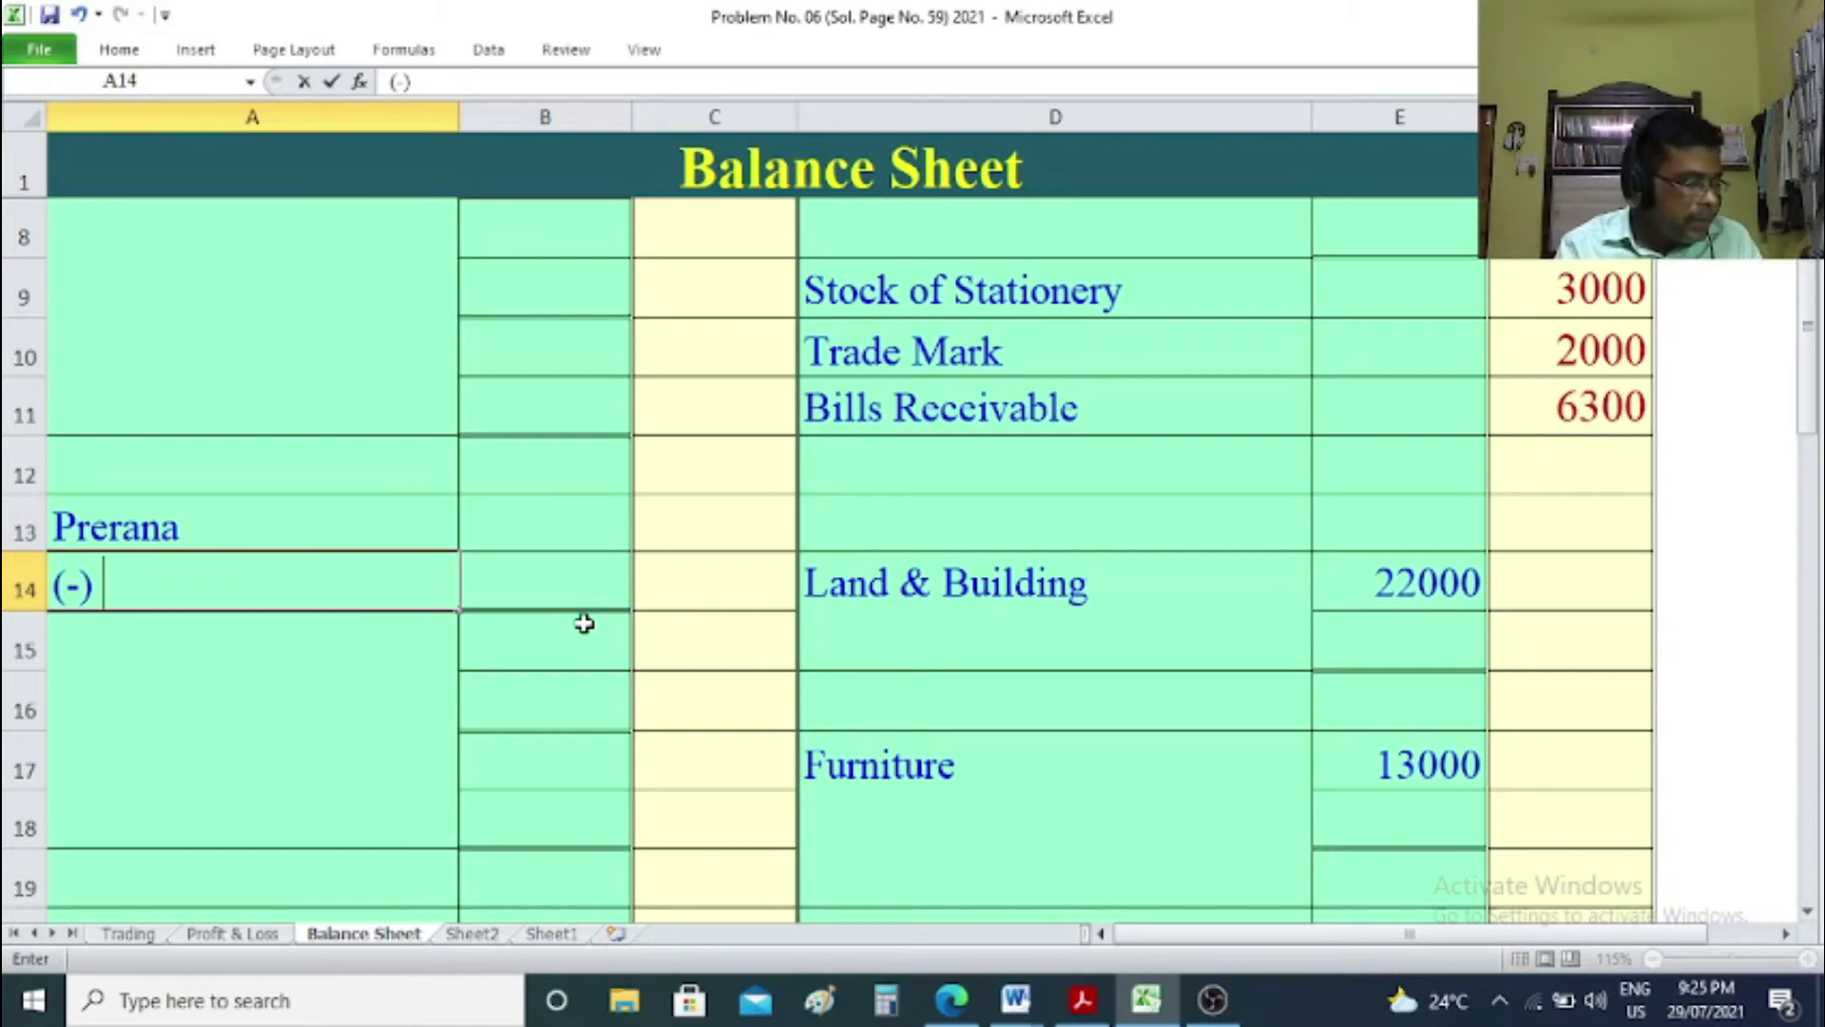
pyautogui.write('d')
pyautogui.press('BackSpace')
pyautogui.write('Drawing')
pyautogui.press('Tab')
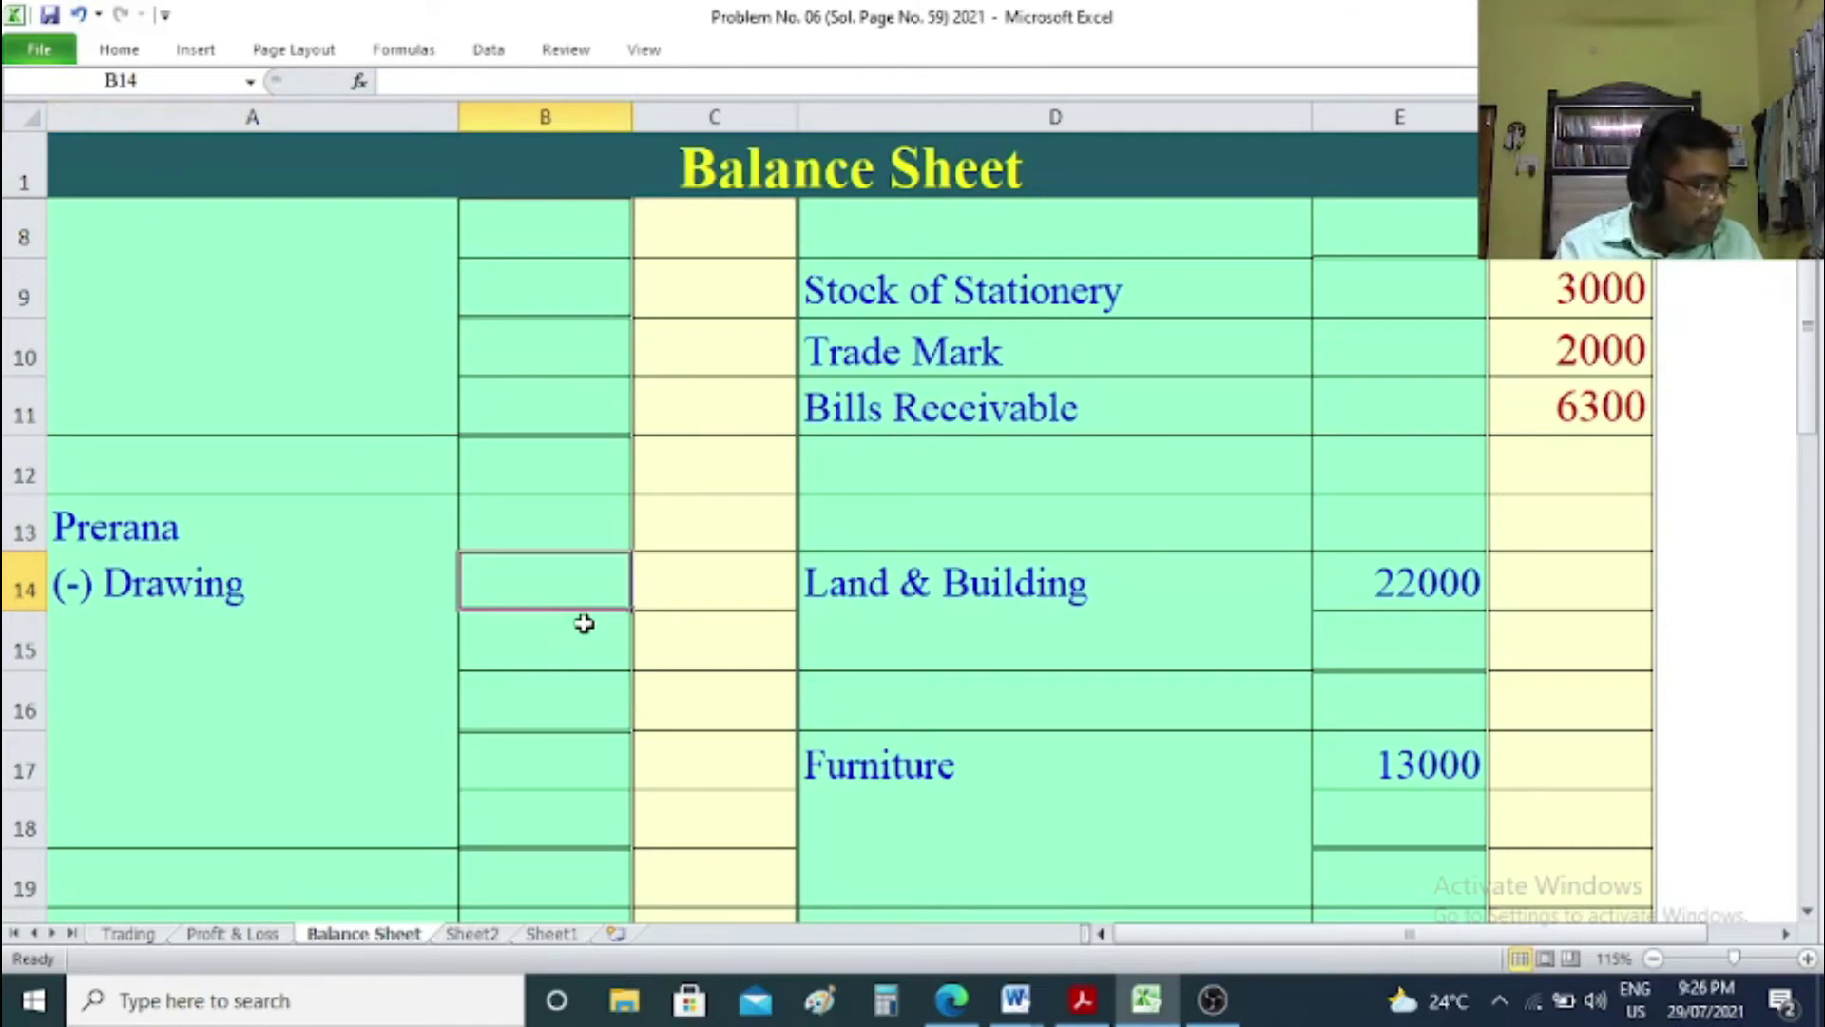
pyautogui.write('900')
pyautogui.click(1764, 842)
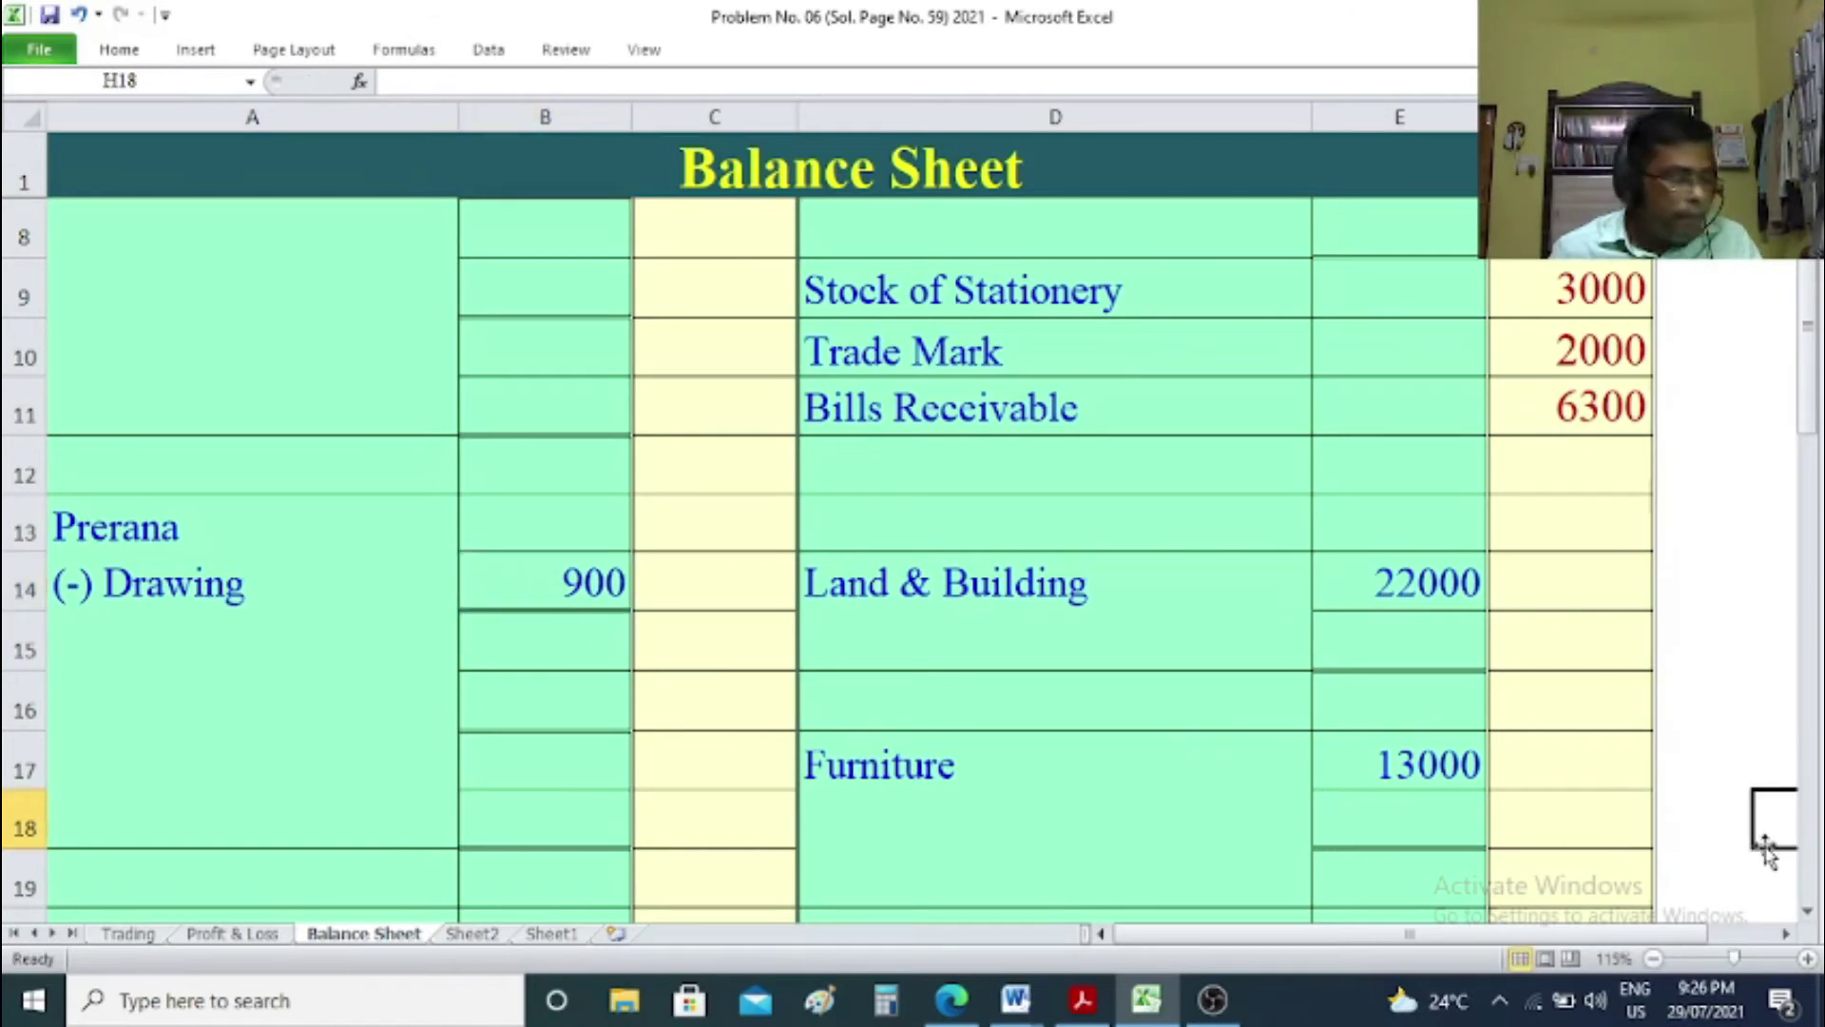
# Add the line To Bad Debts in A8 of the Profit & Loss sheet with the inner-column amount 200 in B8.
pyautogui.click(232, 933)
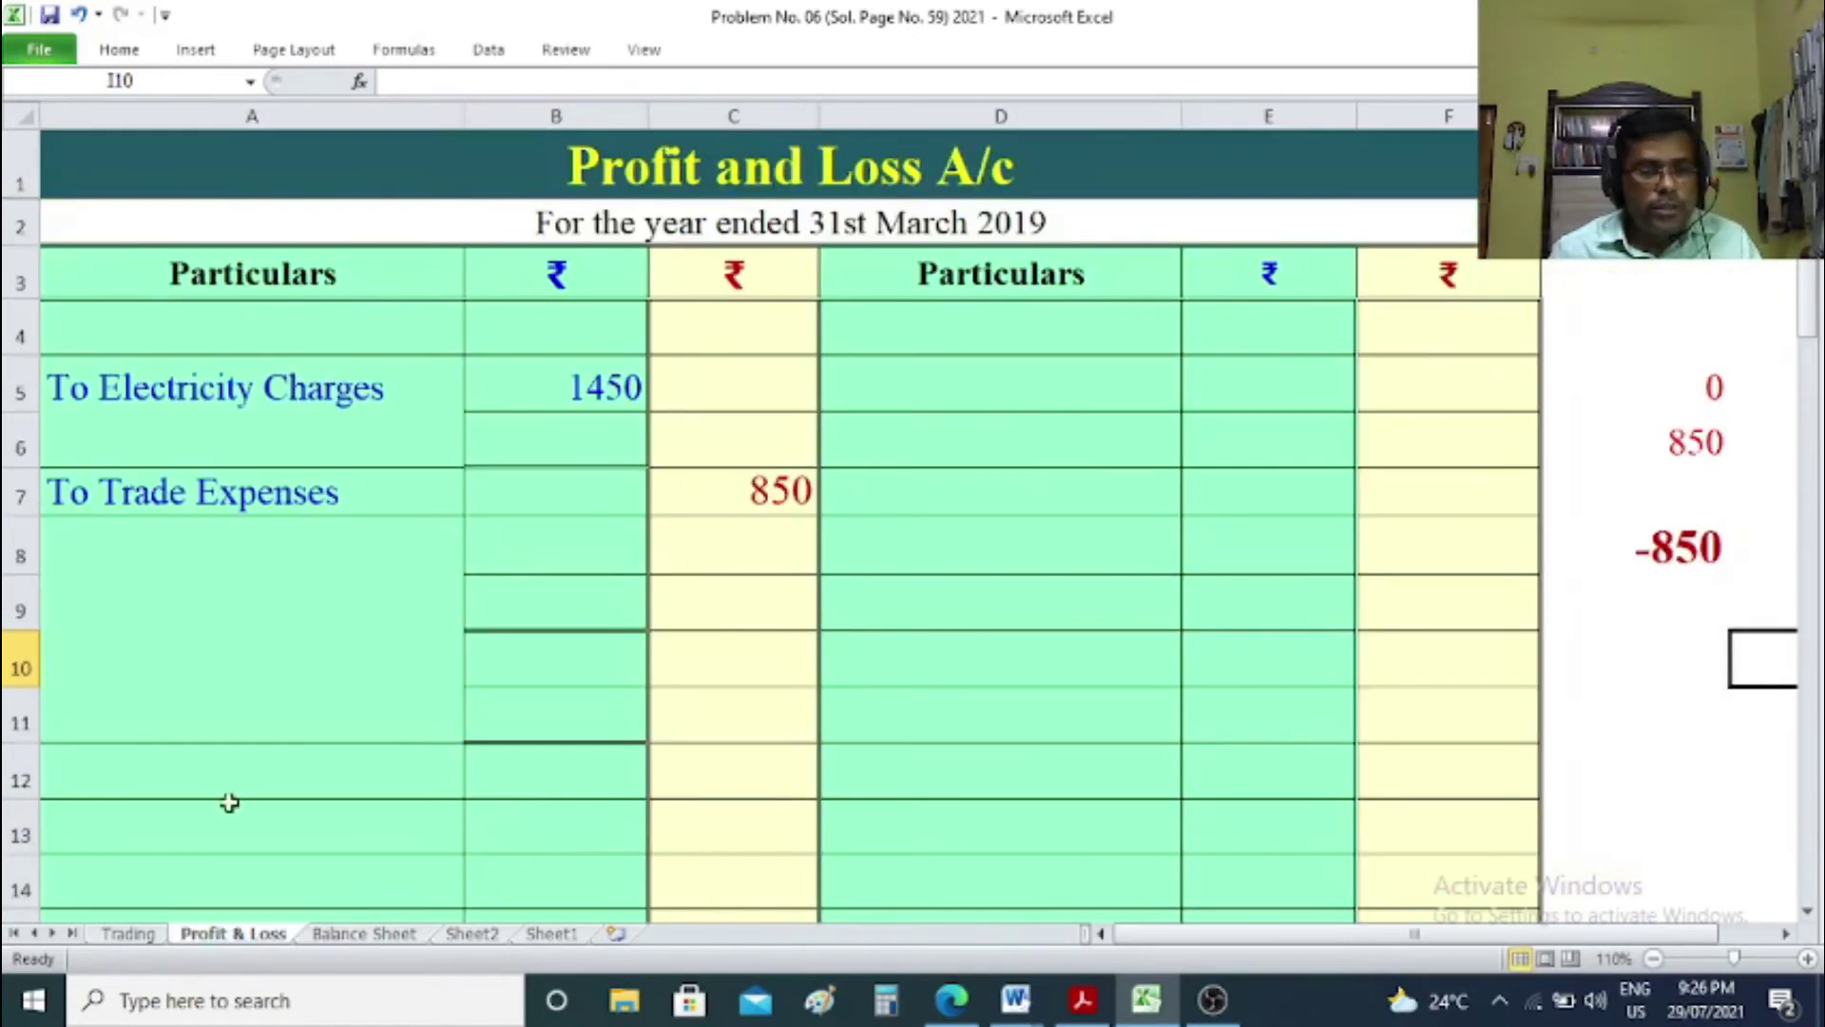
pyautogui.click(192, 542)
pyautogui.press('BackSpace')
pyautogui.press('BackSpace')
pyautogui.write('To T')
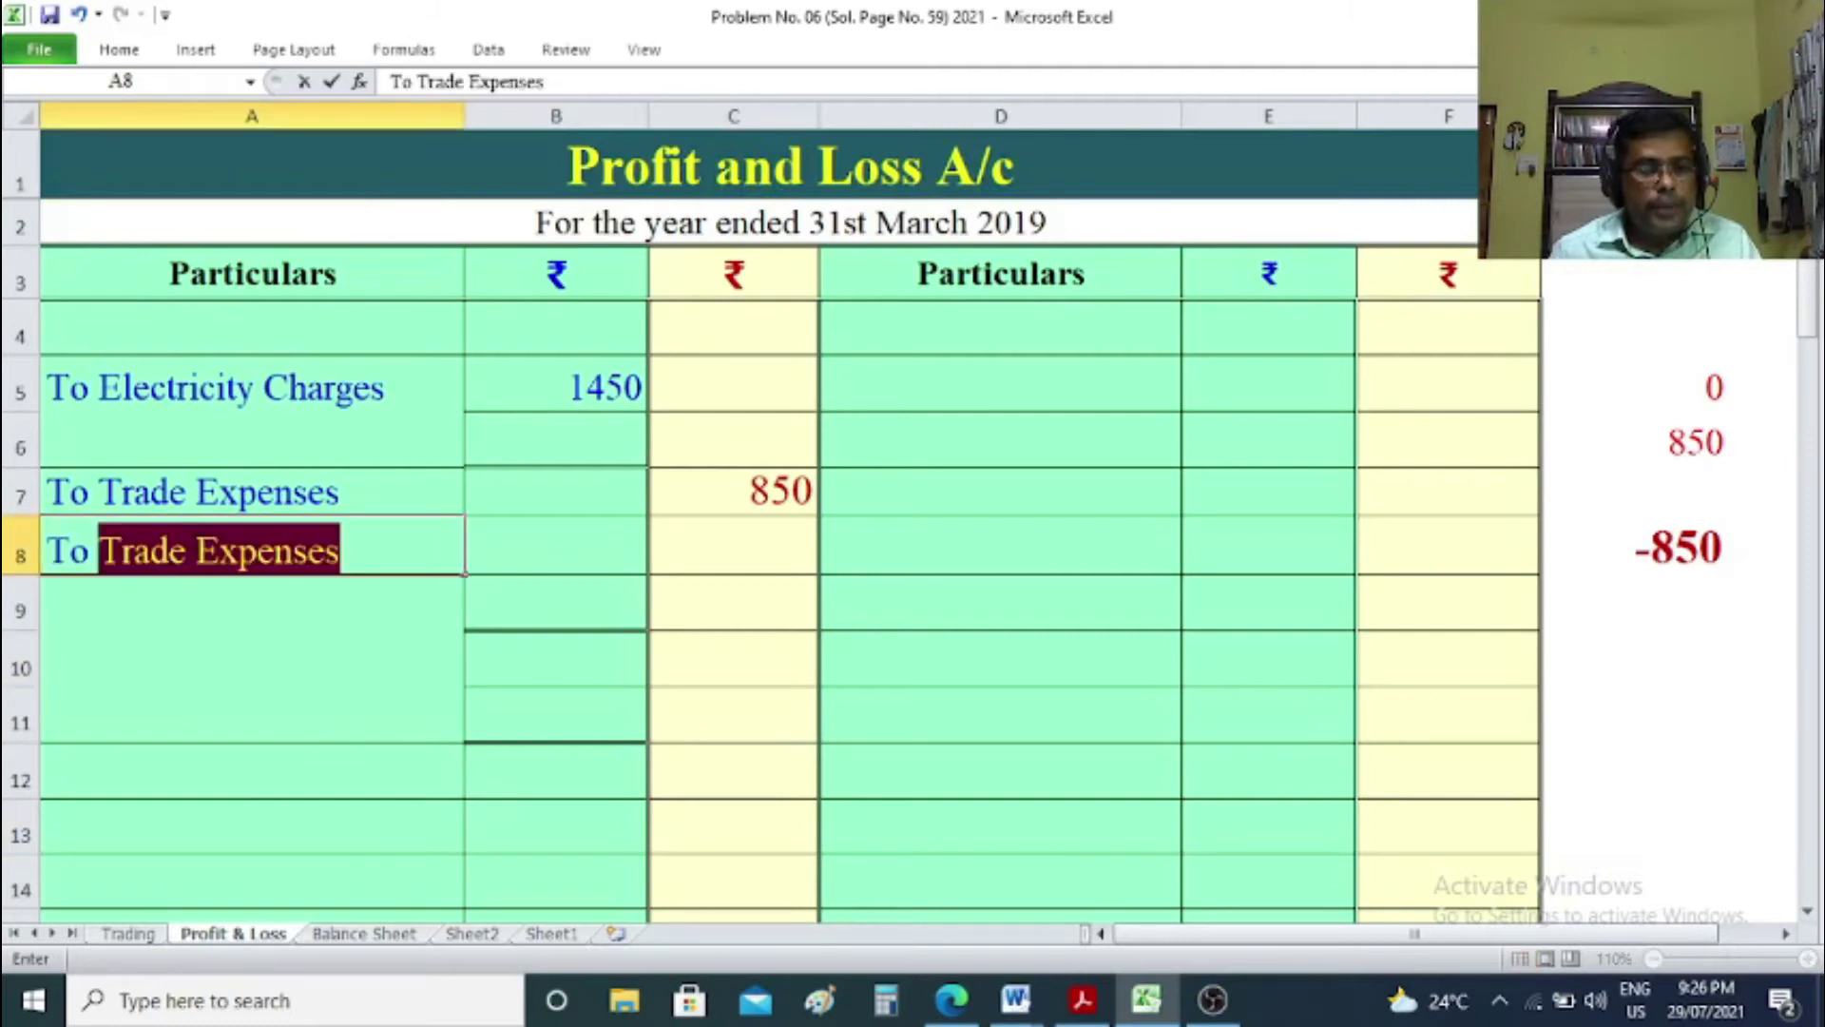
pyautogui.press('BackSpace')
pyautogui.press('BackSpace')
pyautogui.write('Bad Debts')
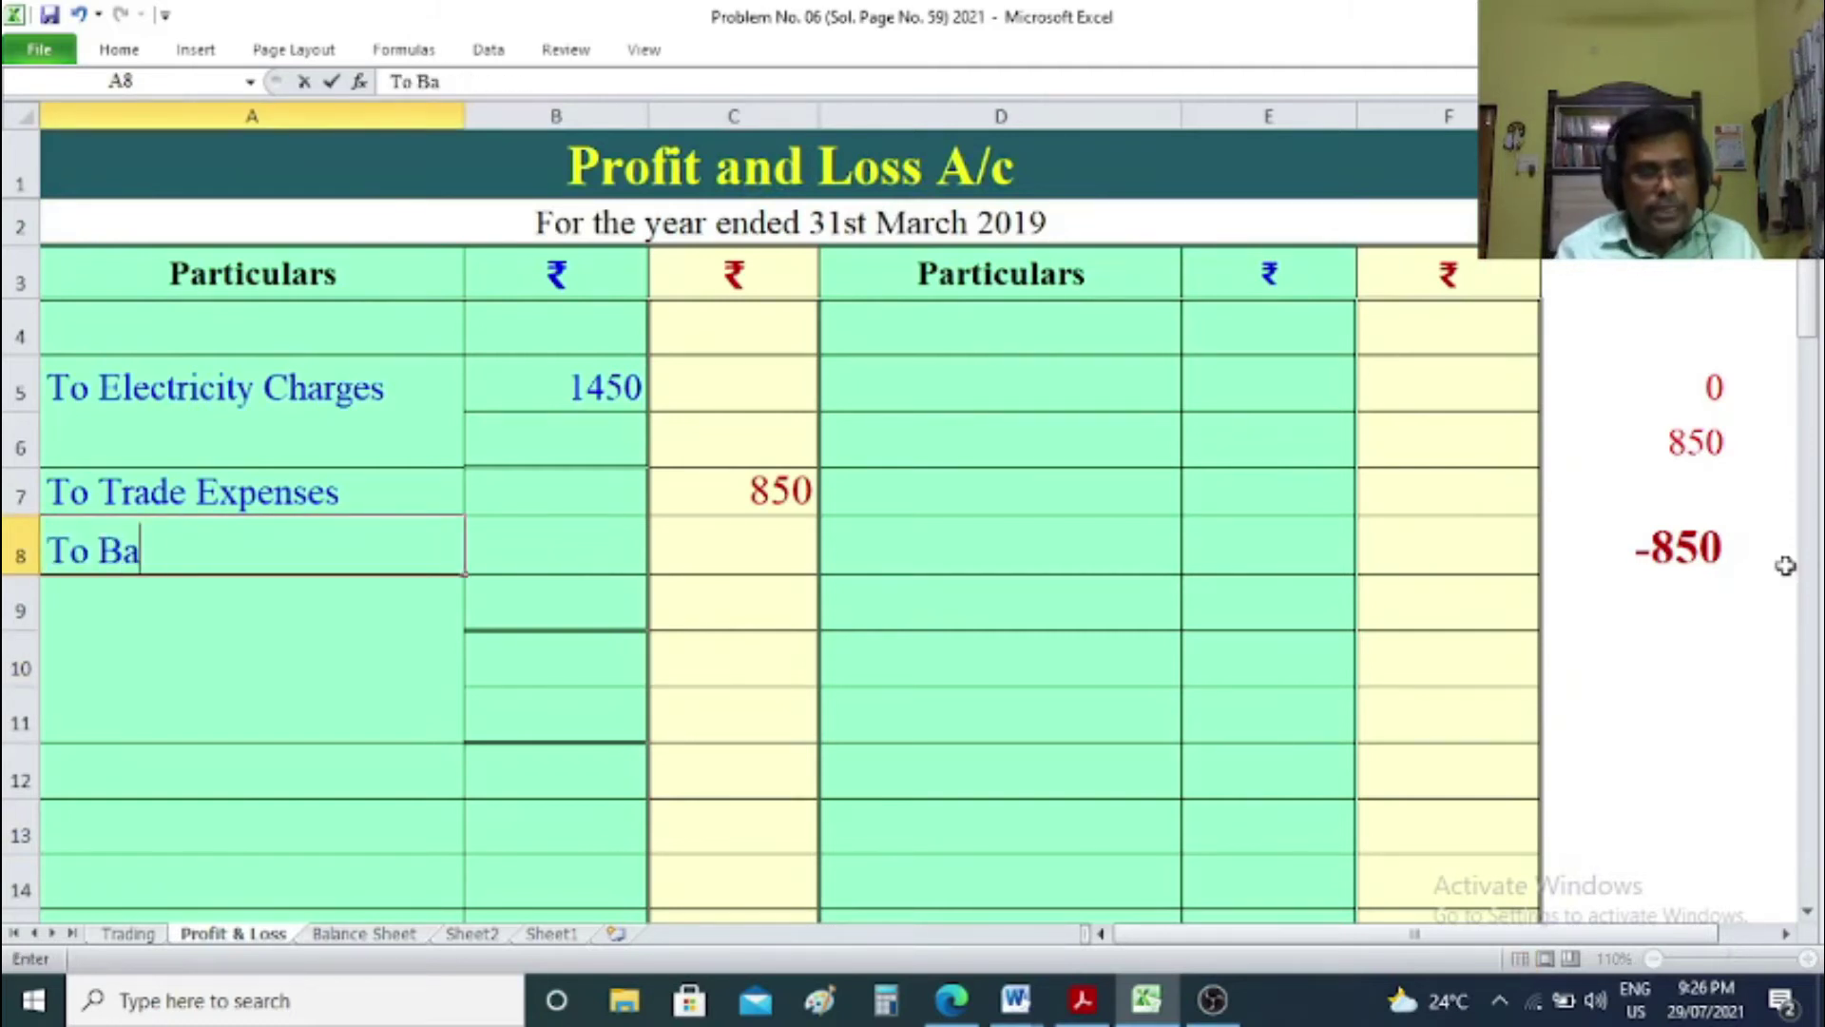
pyautogui.click(532, 558)
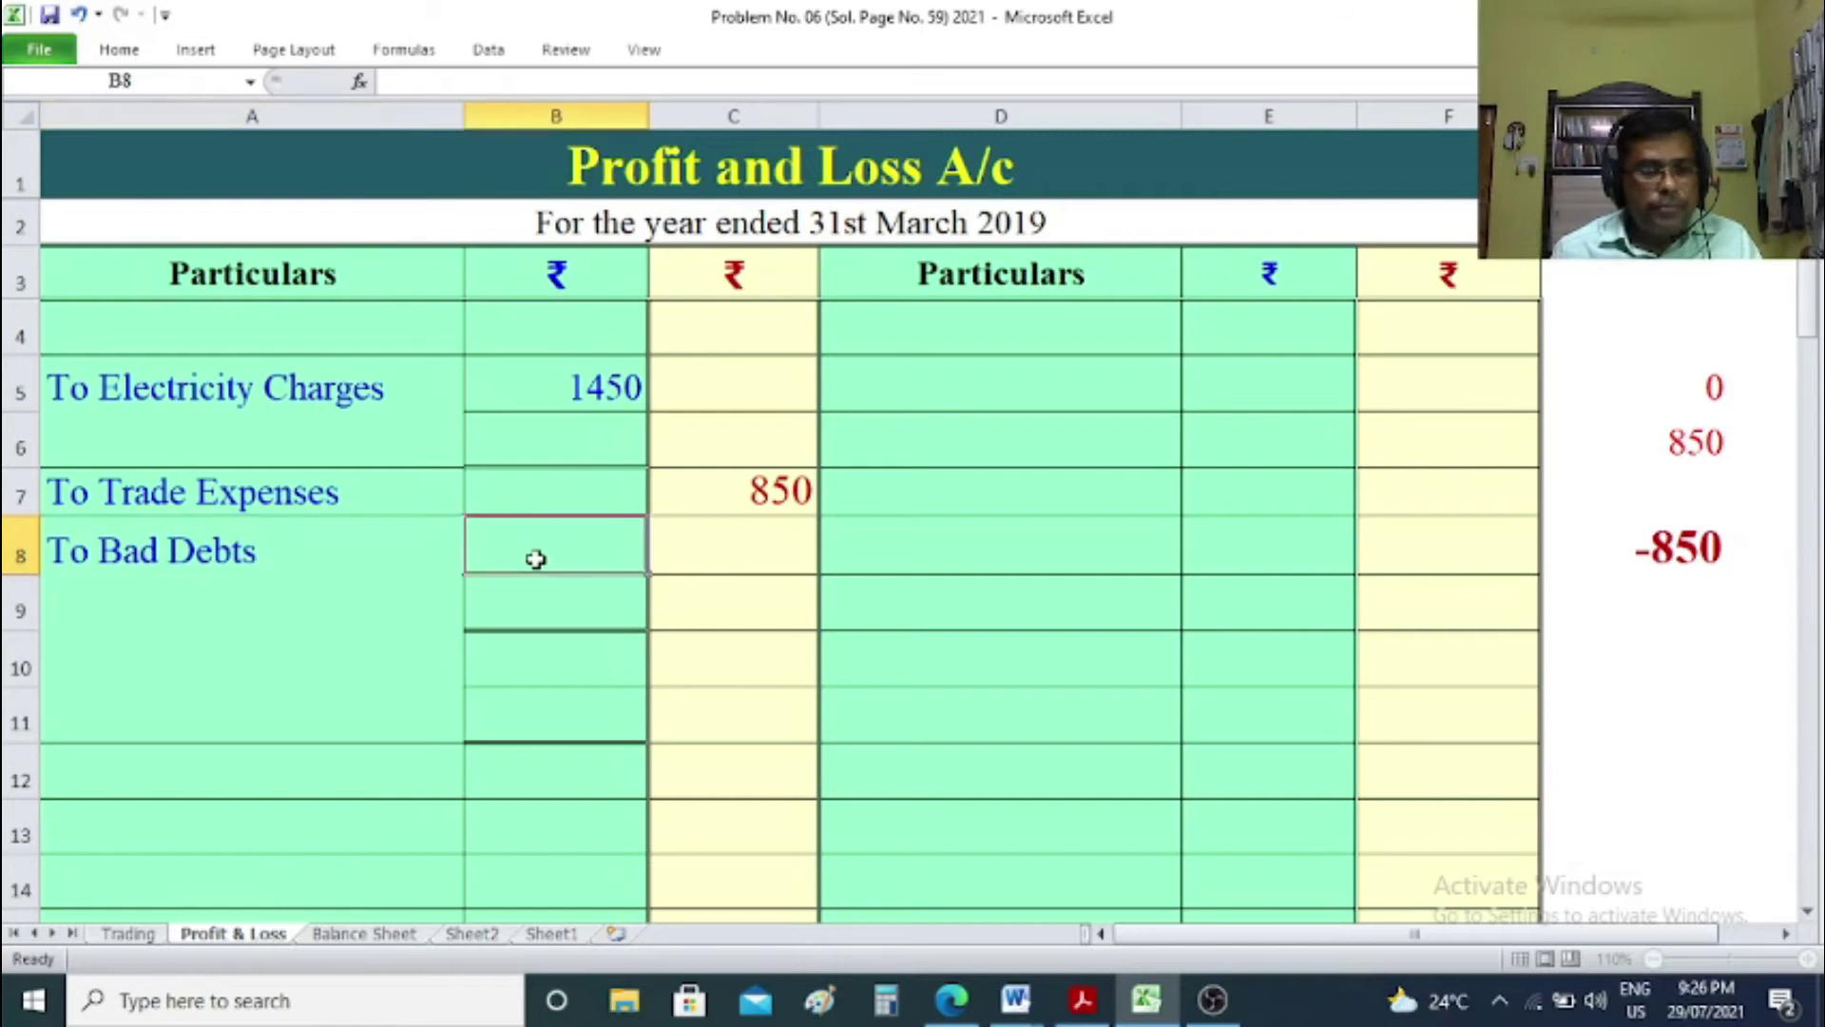
pyautogui.write('200')
pyautogui.click(1630, 717)
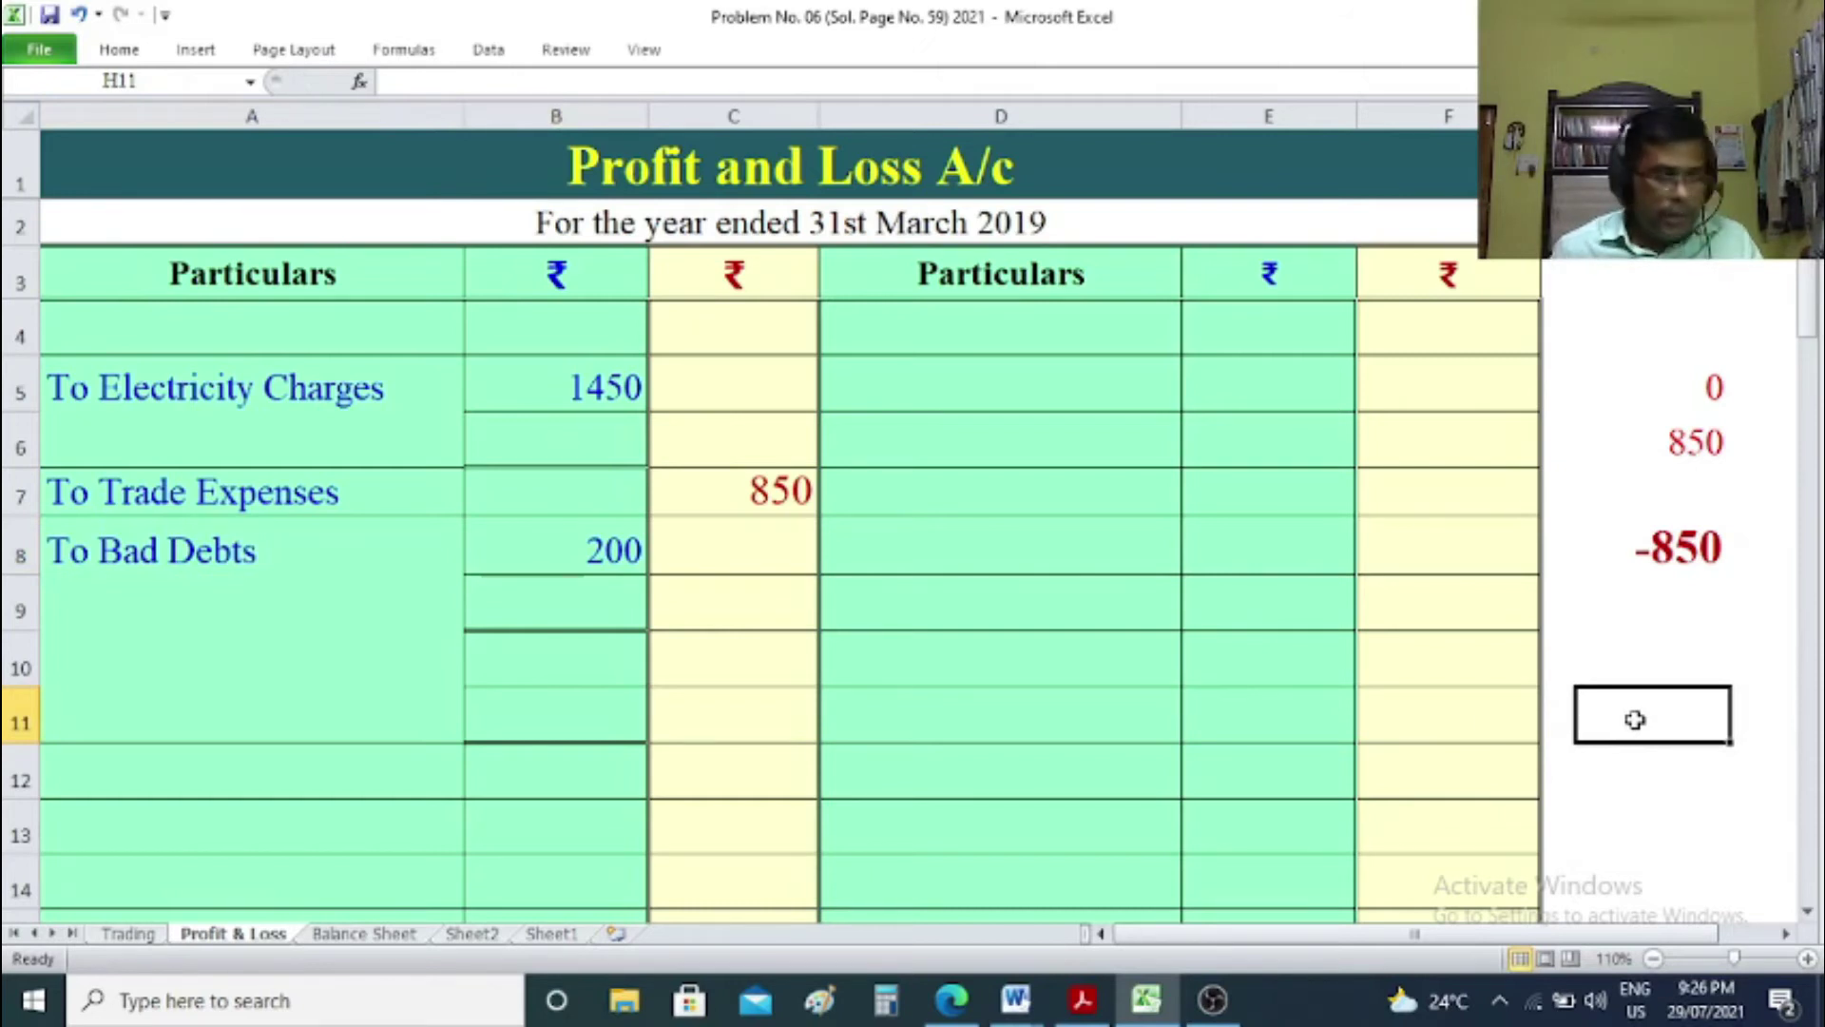
# Choose To Purchases for A5 on the Trading sheet and enter the inner-column amount 23700 in B5.
pyautogui.click(135, 937)
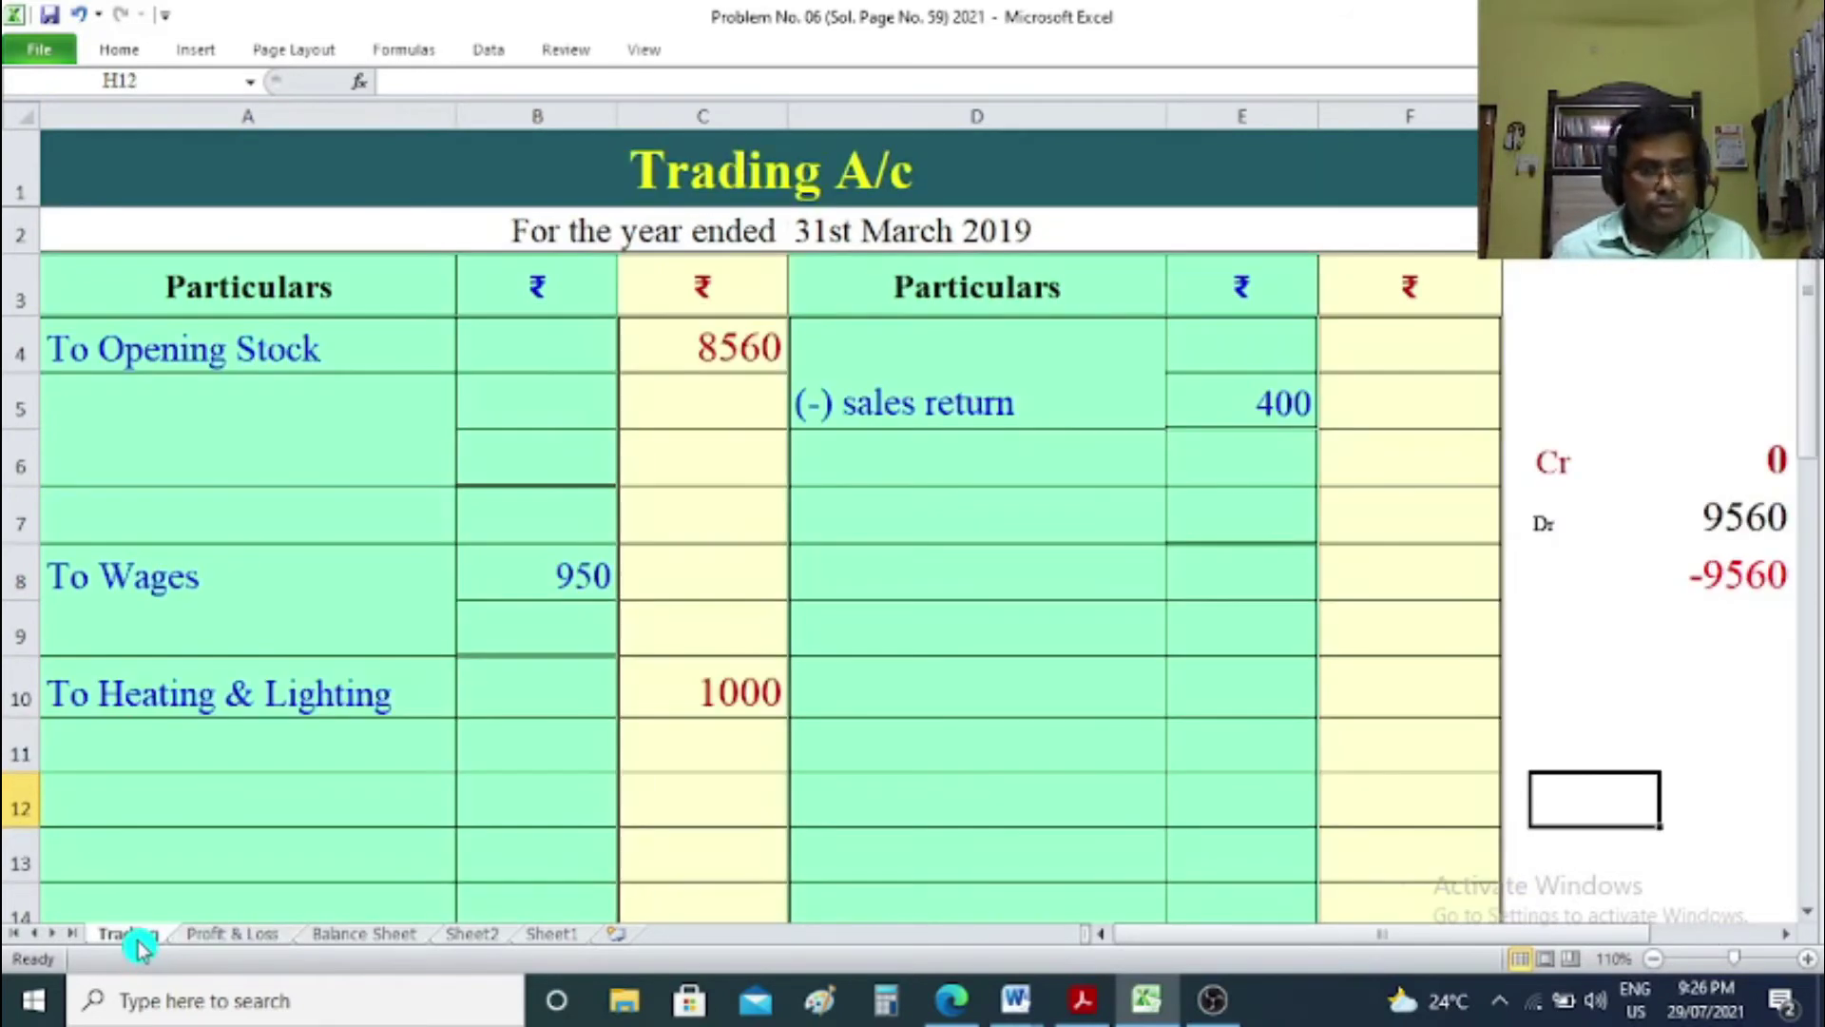
pyautogui.click(232, 409)
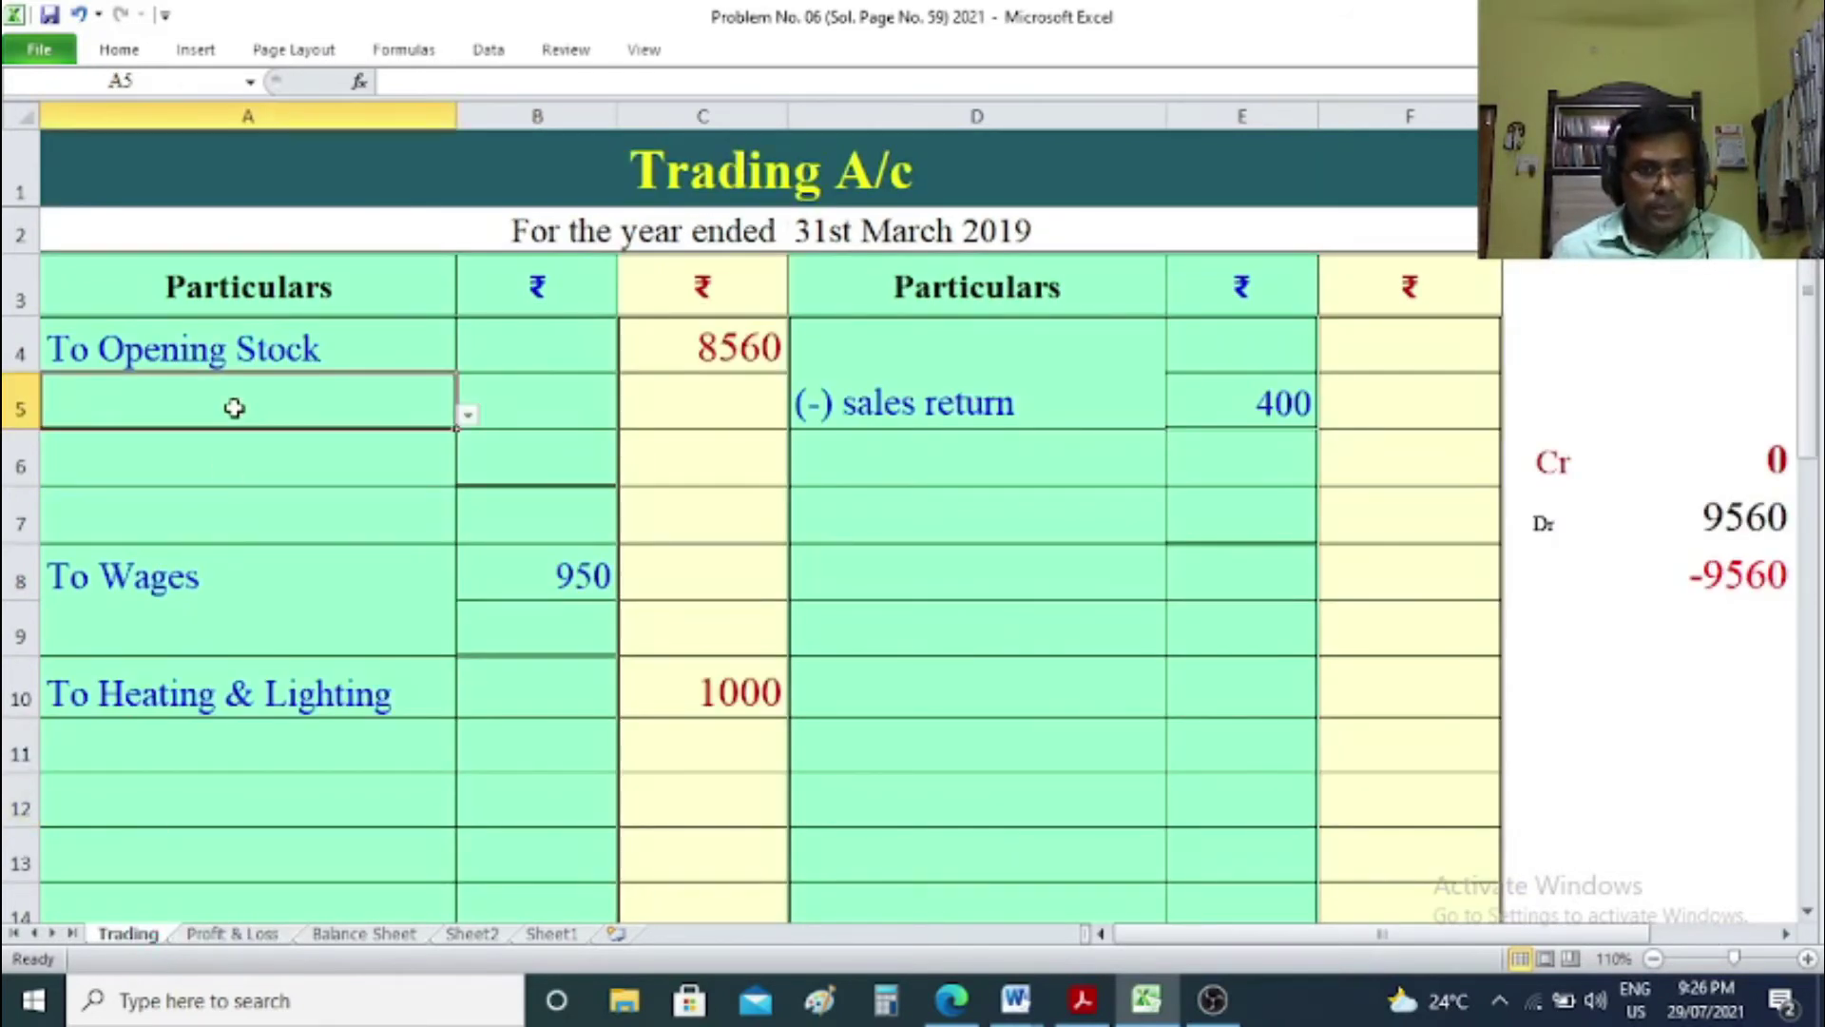
pyautogui.click(466, 416)
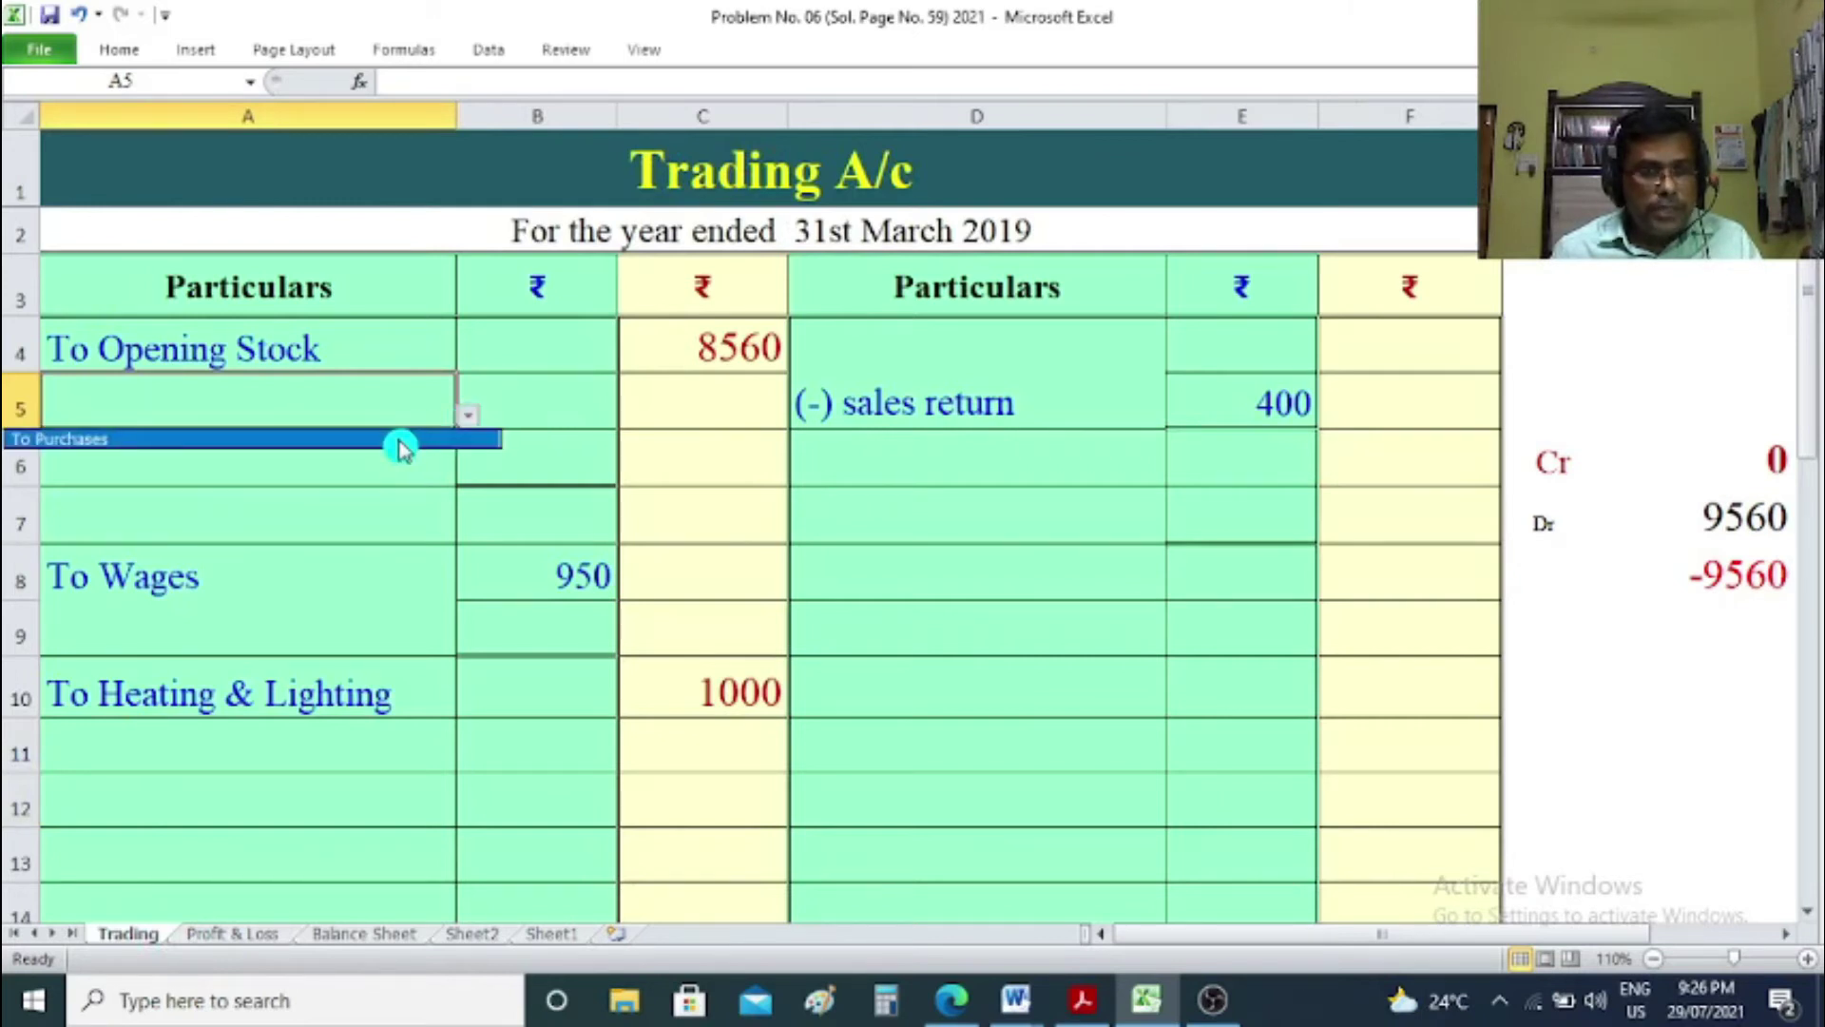
pyautogui.click(399, 447)
pyautogui.click(485, 403)
pyautogui.click(674, 402)
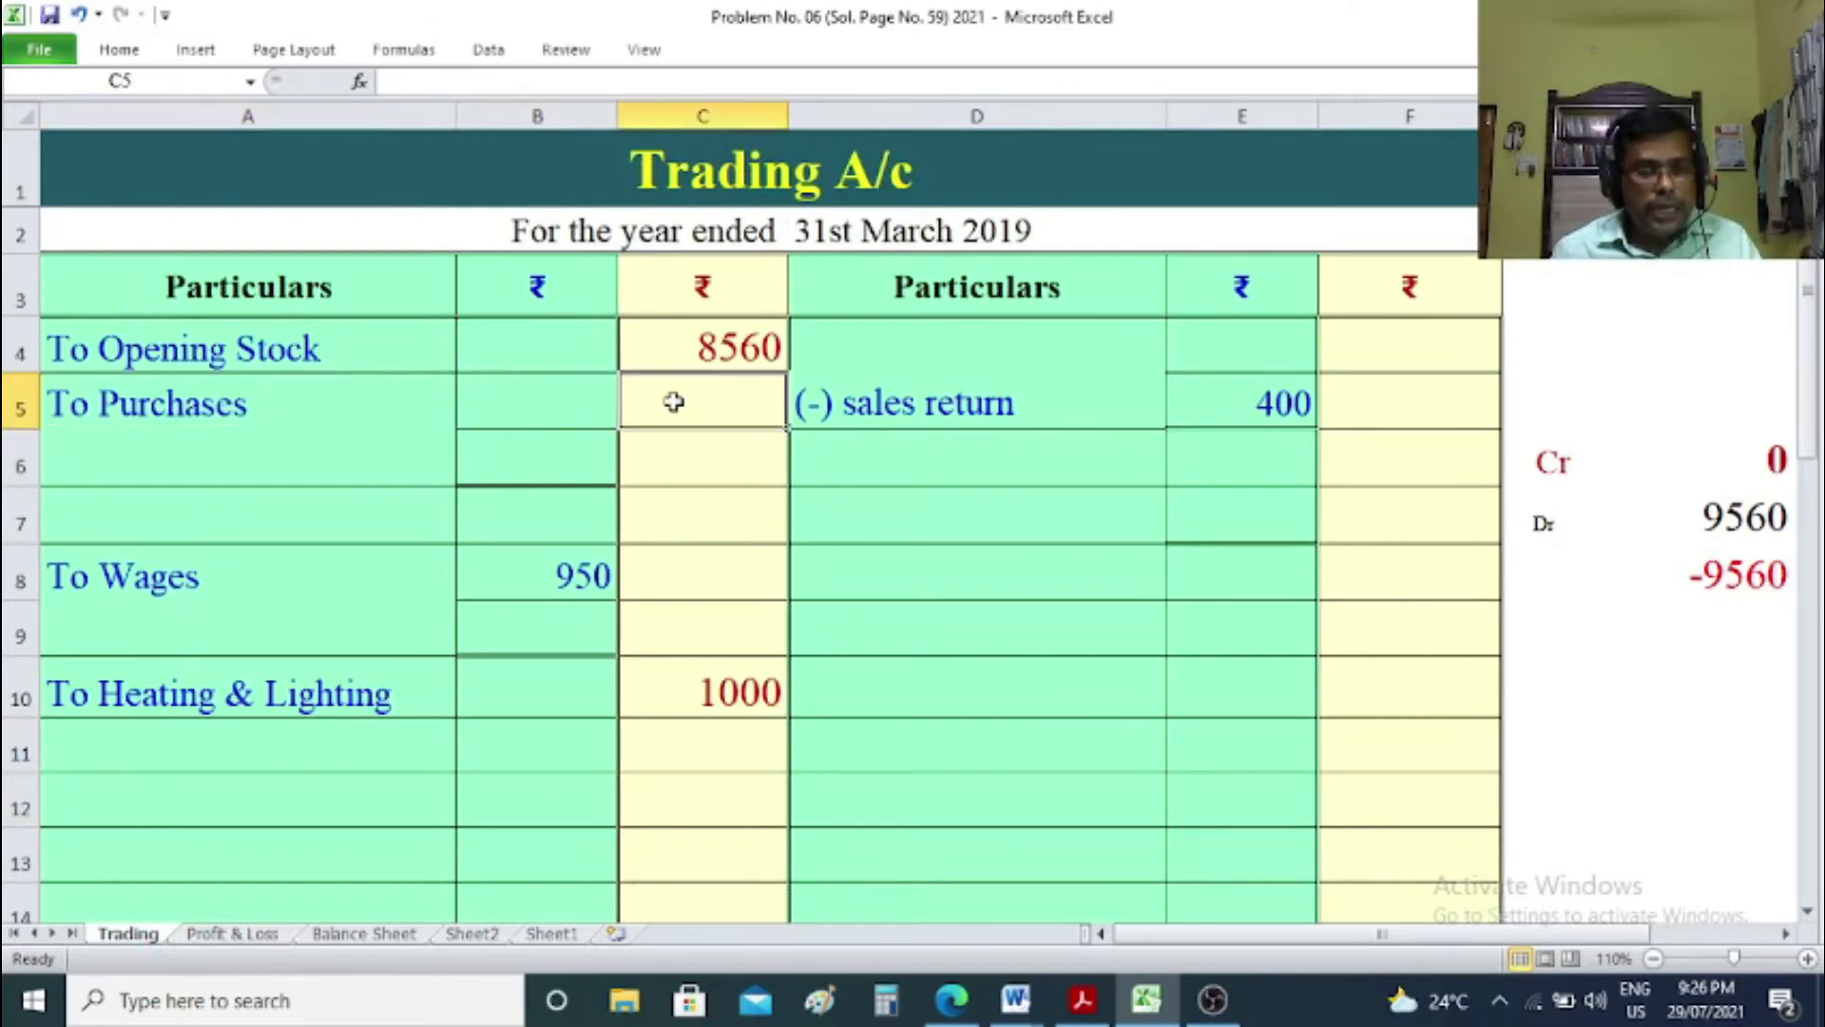
pyautogui.click(536, 404)
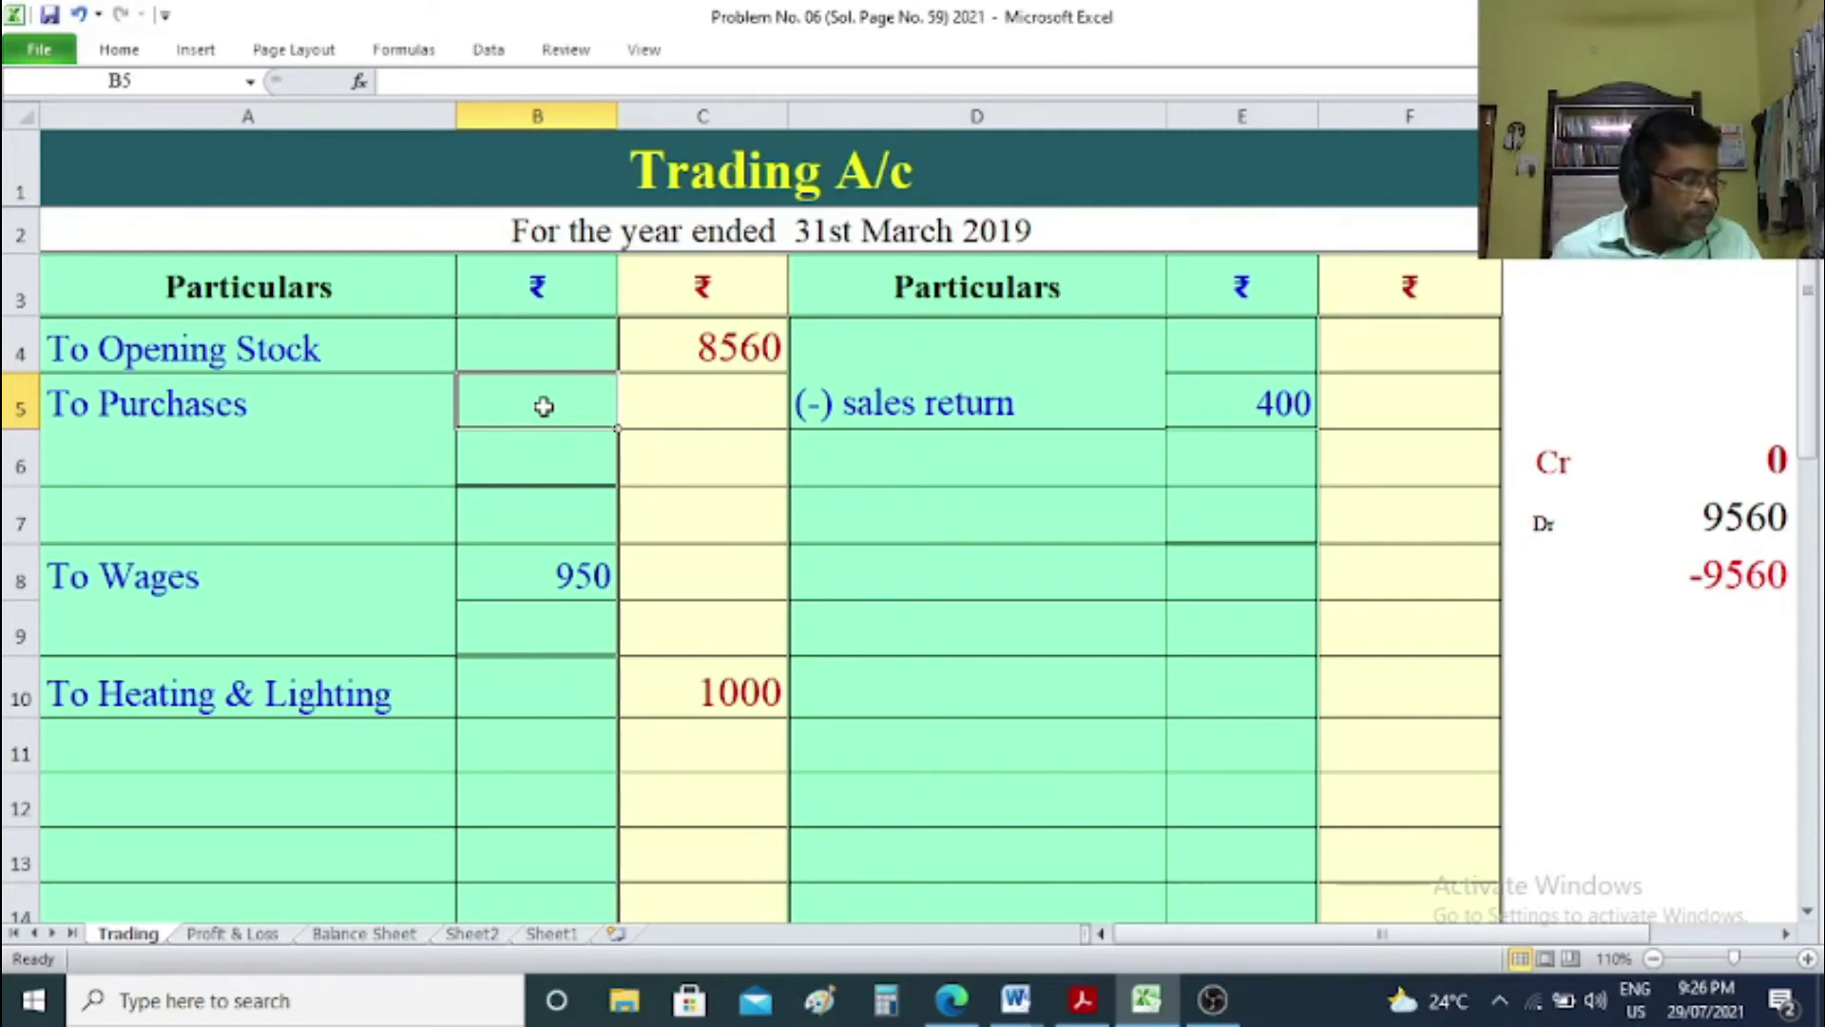
pyautogui.write('23700')
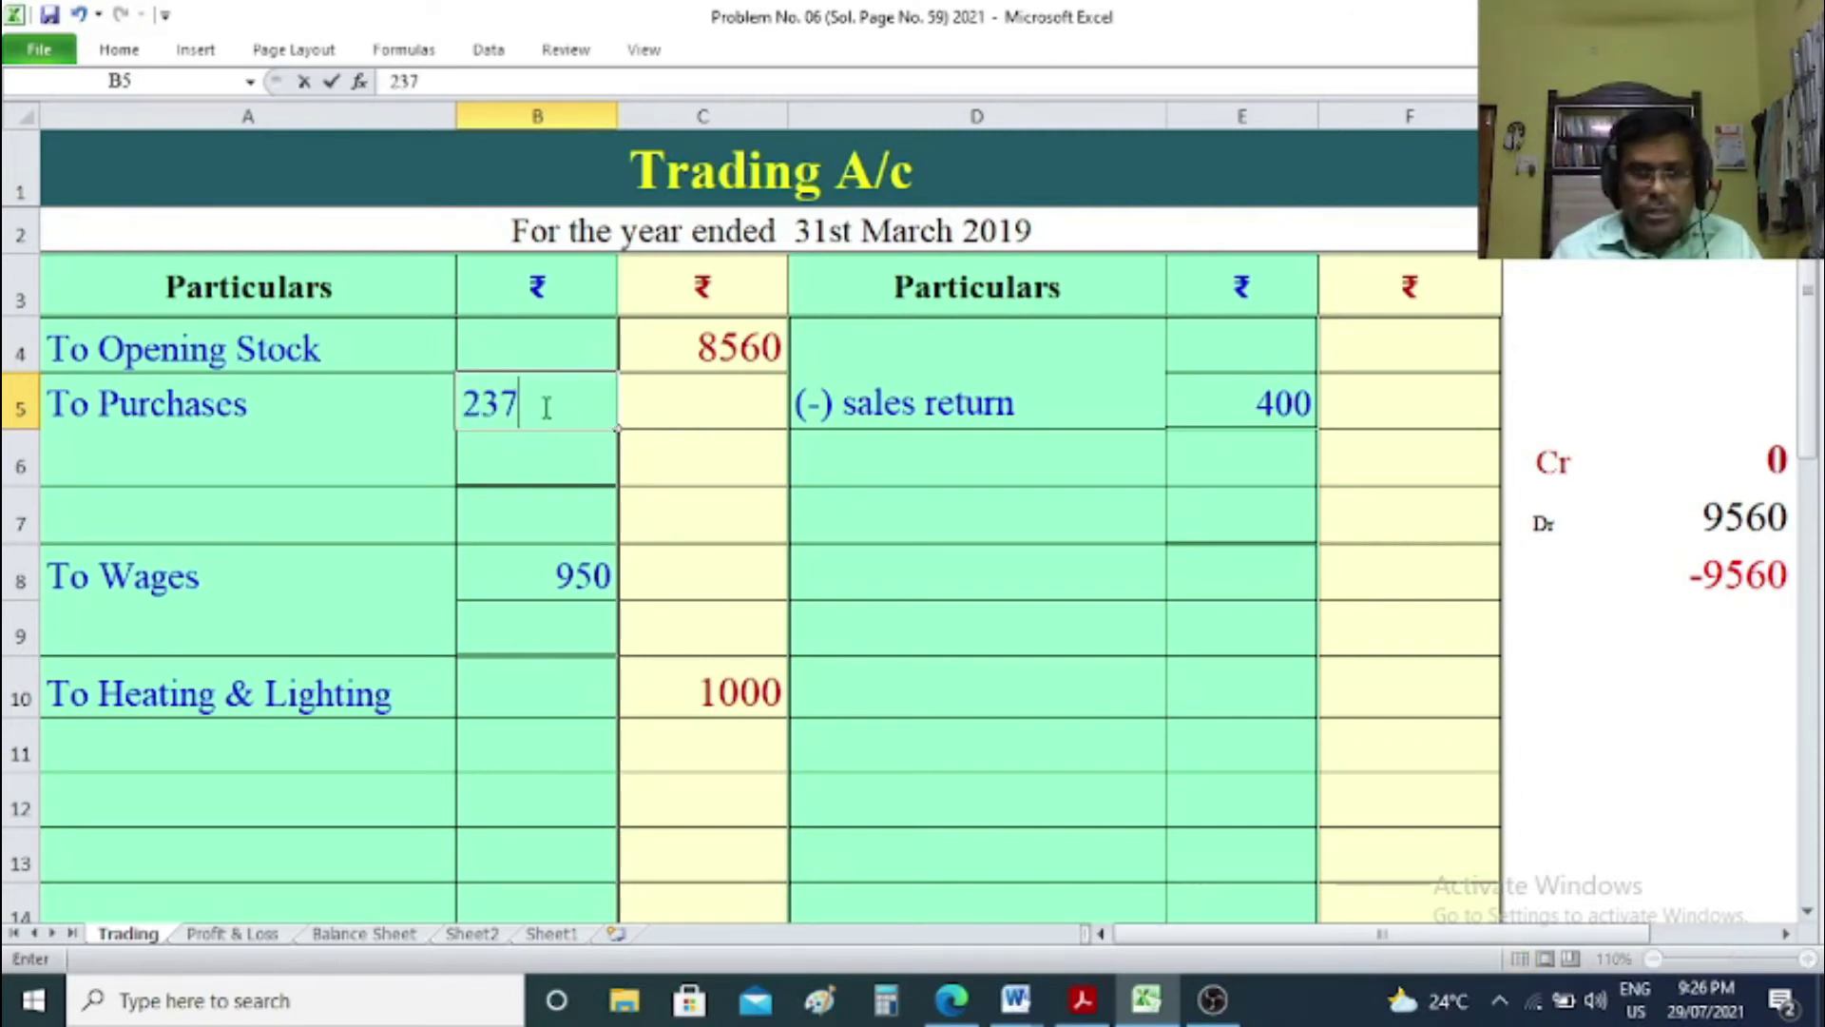
pyautogui.click(1598, 772)
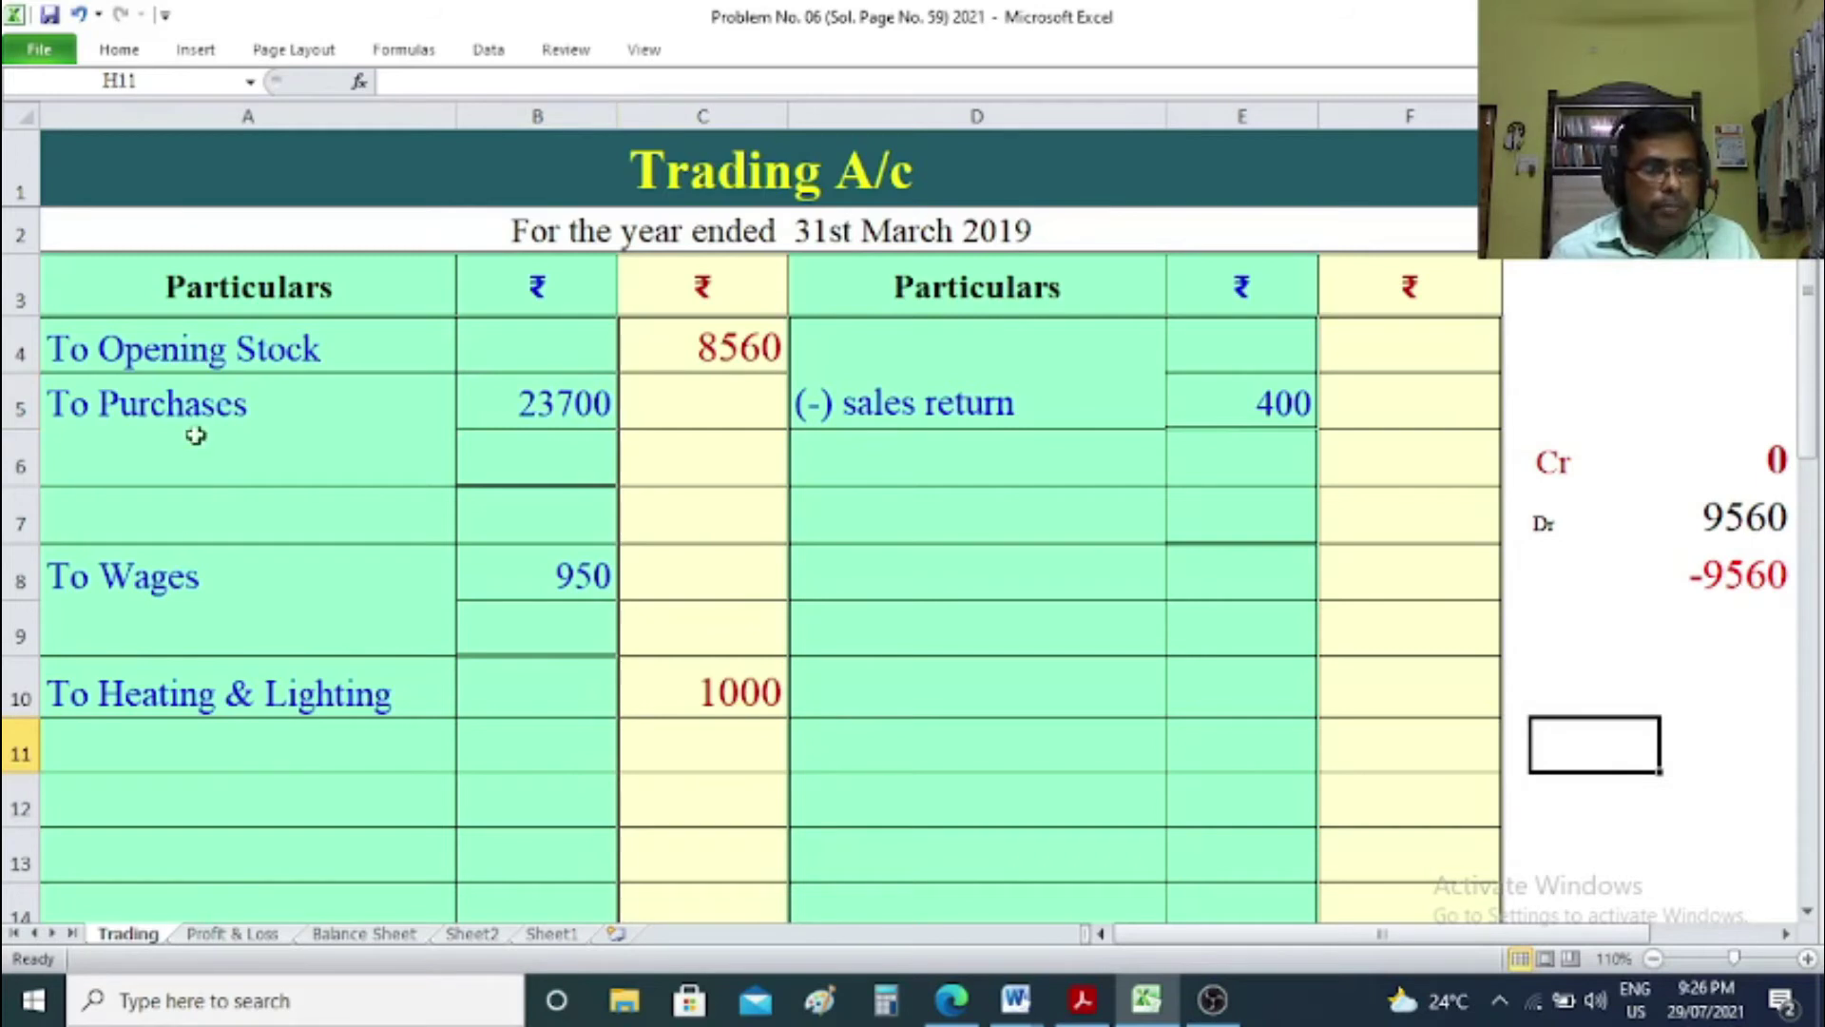
pyautogui.click(232, 934)
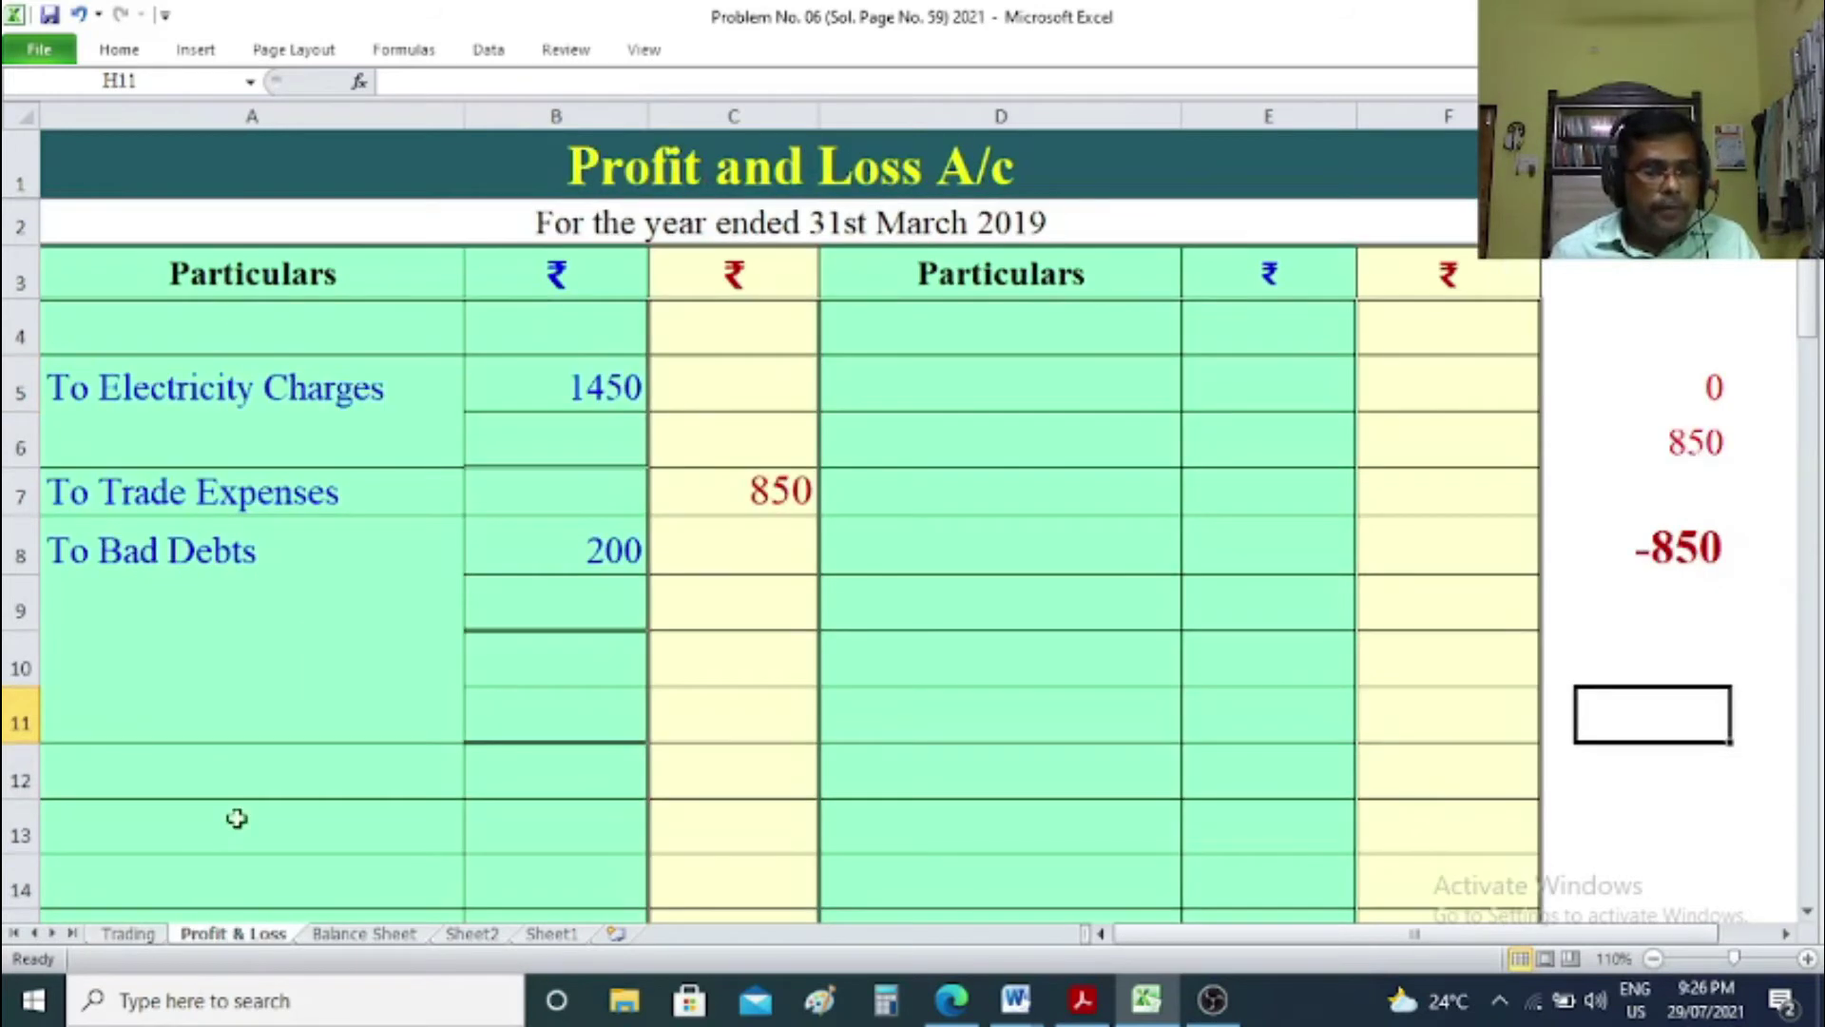
pyautogui.click(364, 935)
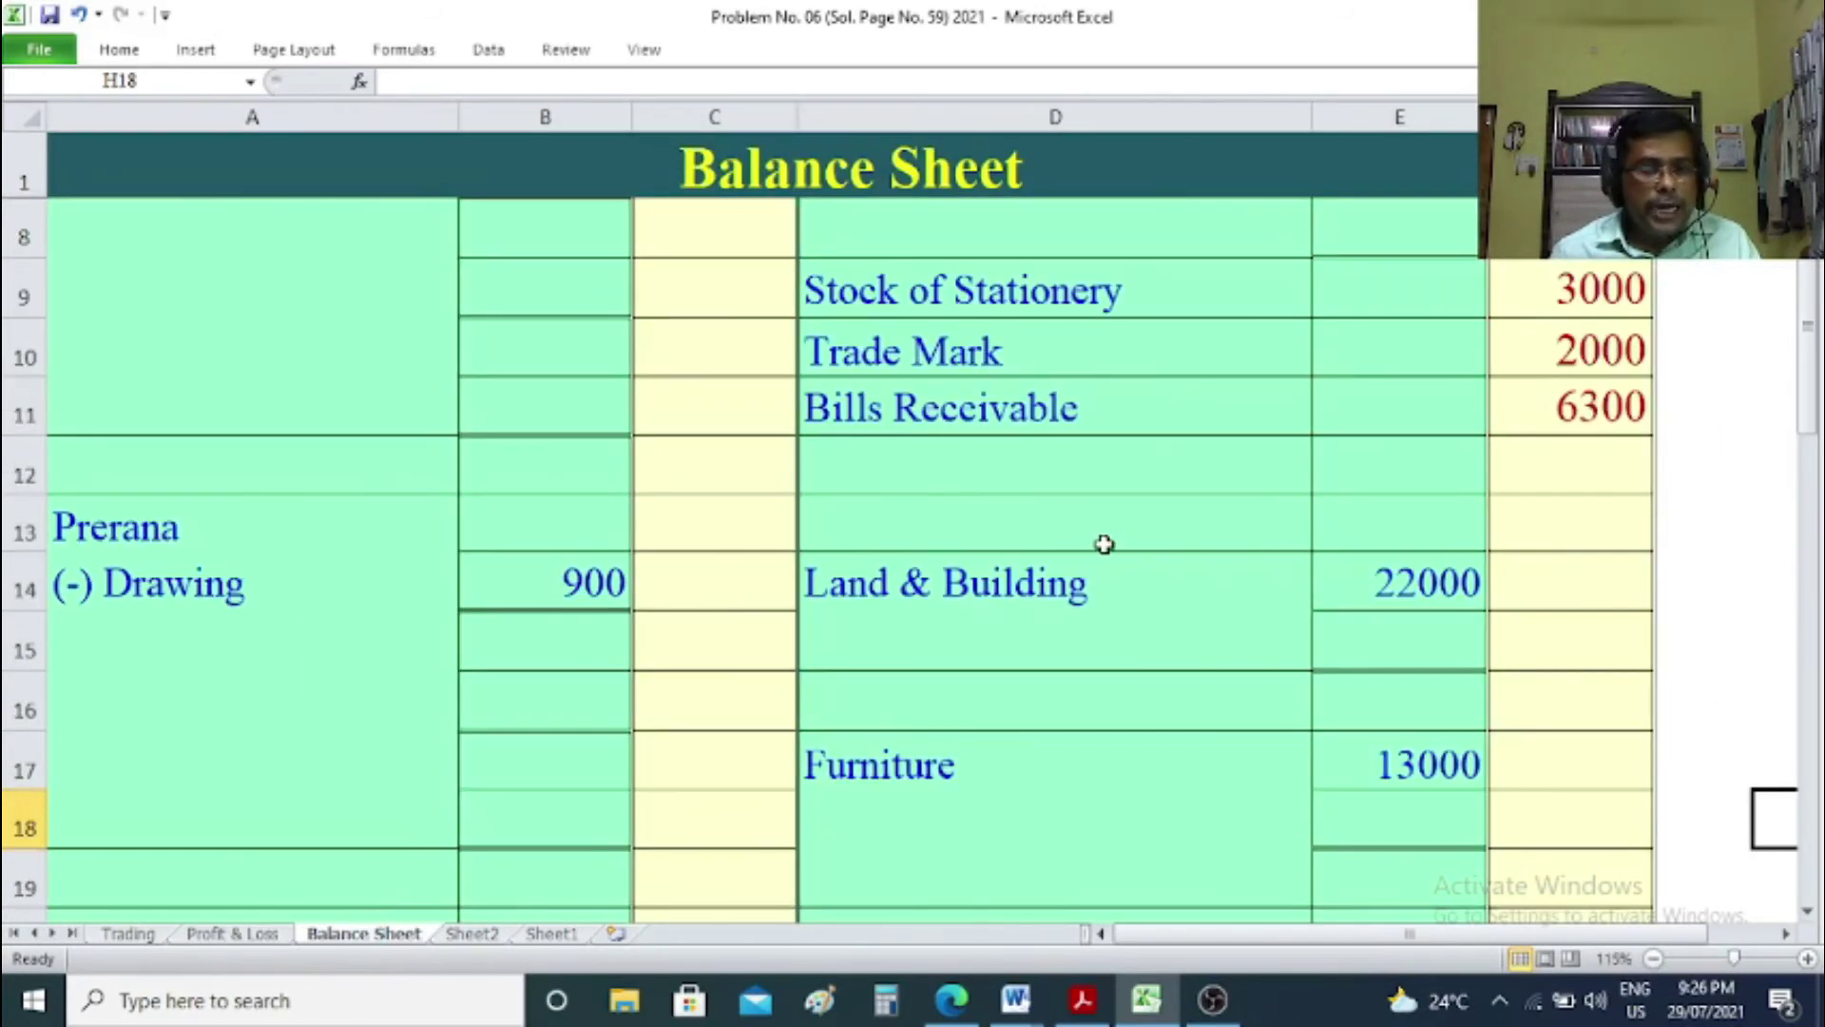
pyautogui.scroll(2, 1100, 541)
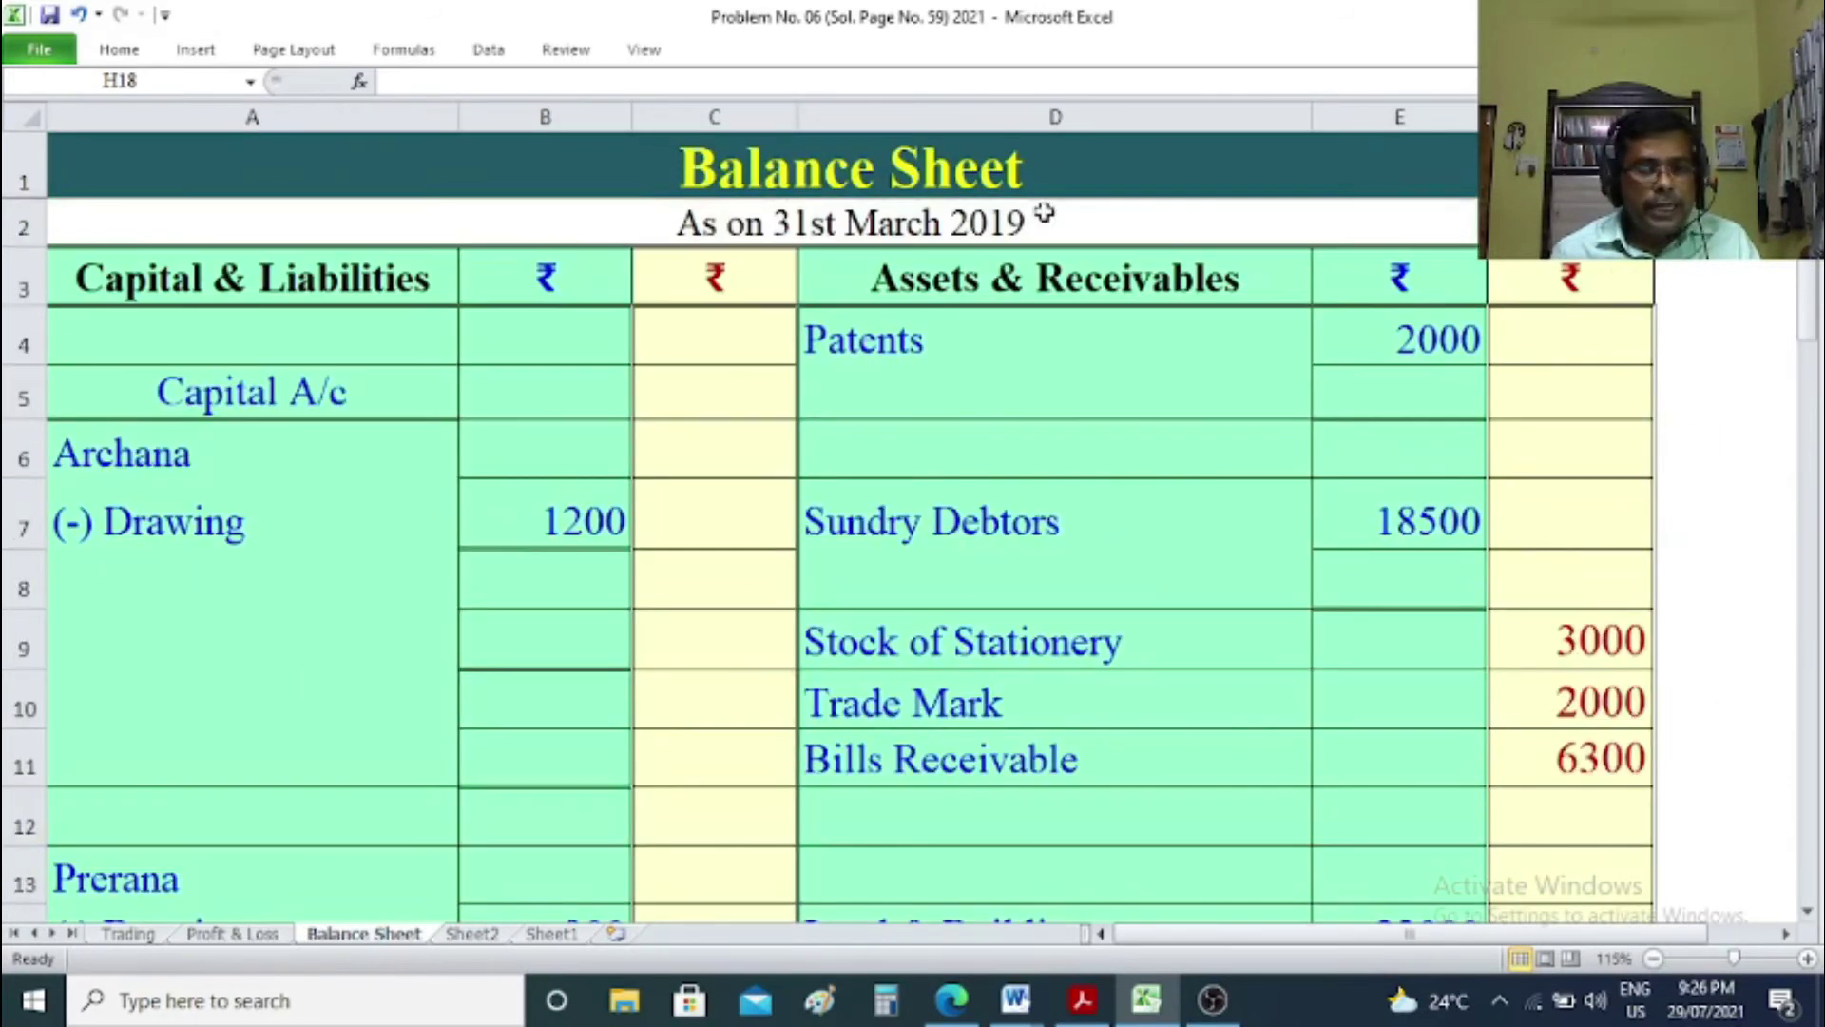
pyautogui.click(128, 934)
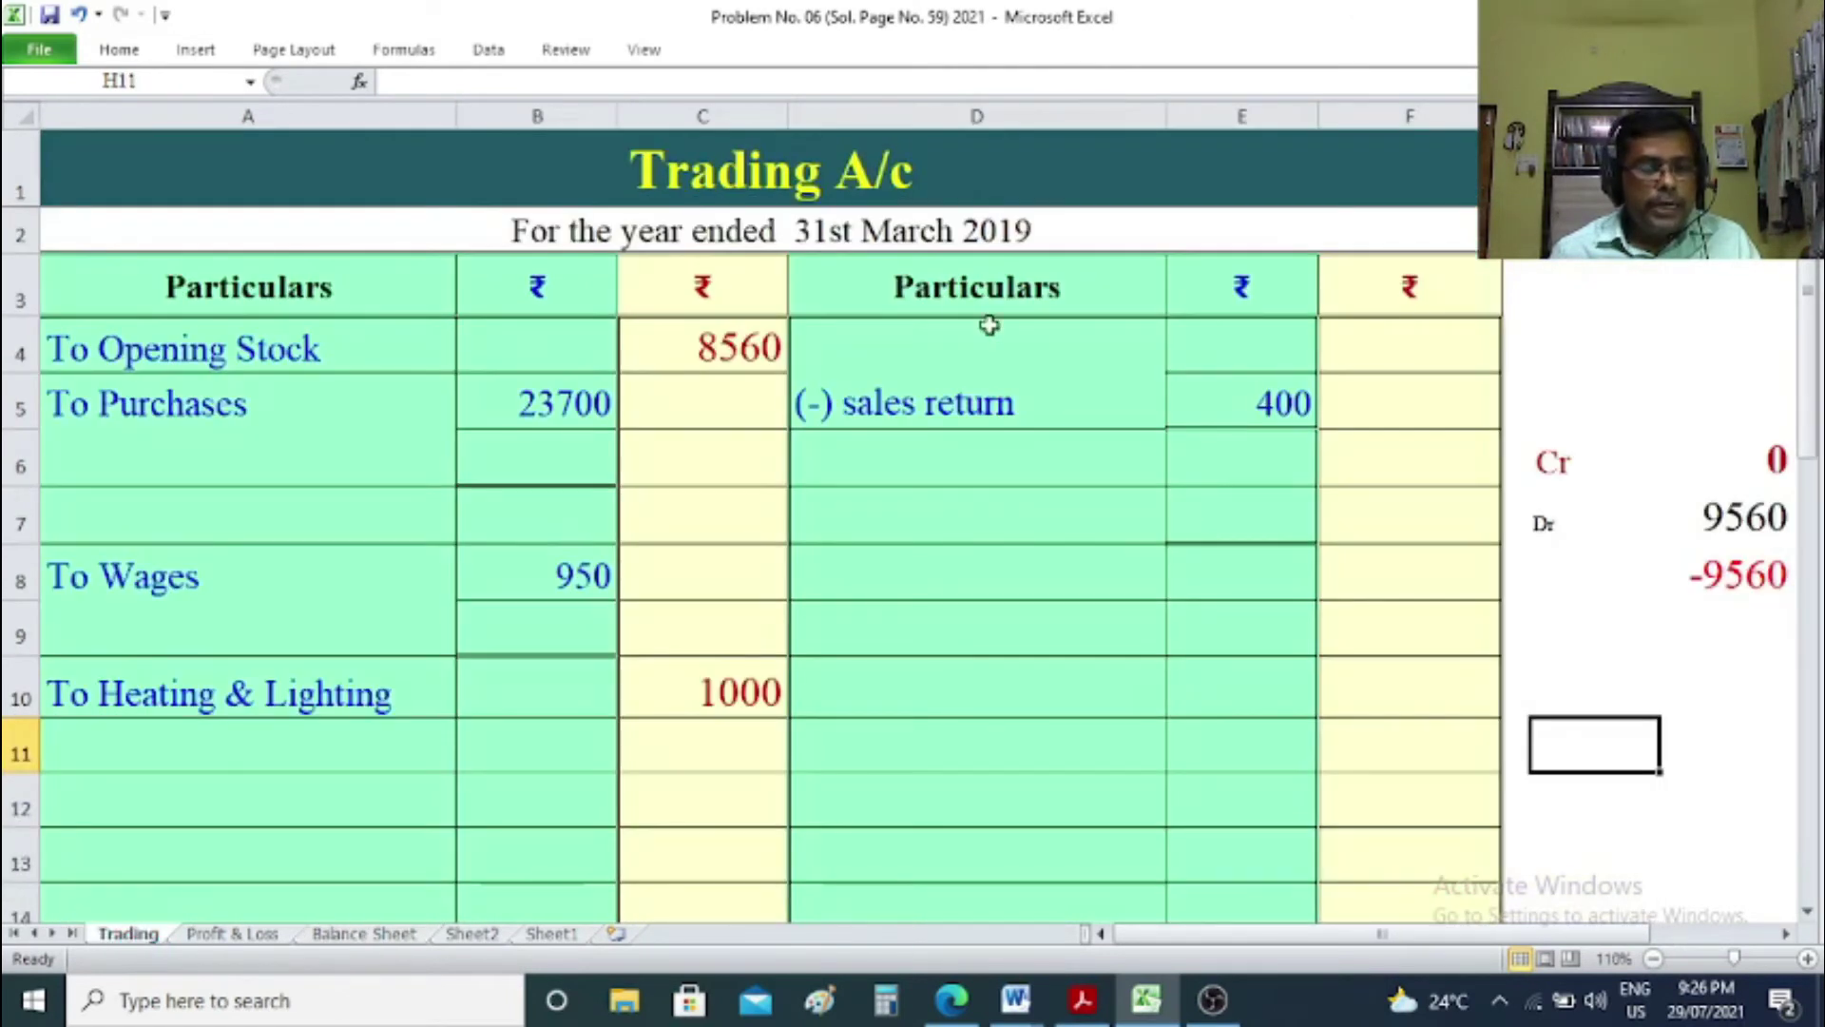
# Enter the first partner's capital of 40000 in B6 of the Balance Sheet.
pyautogui.click(363, 934)
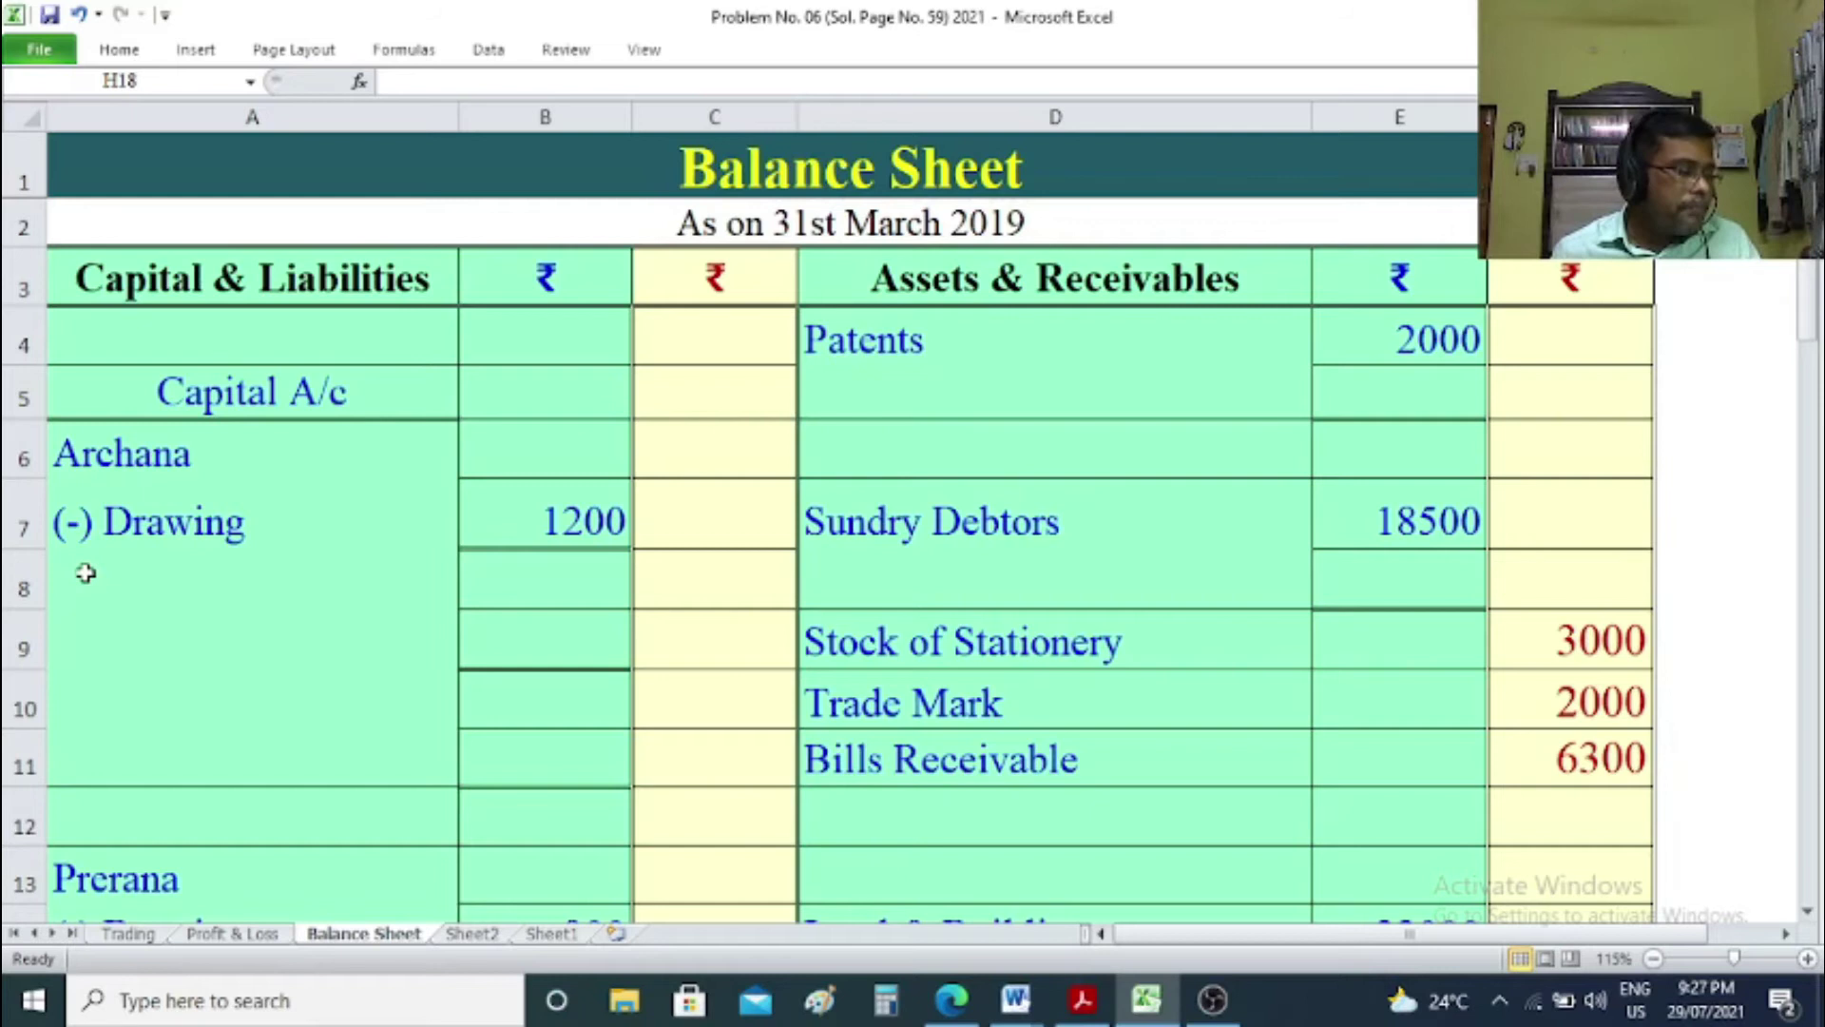
pyautogui.click(516, 447)
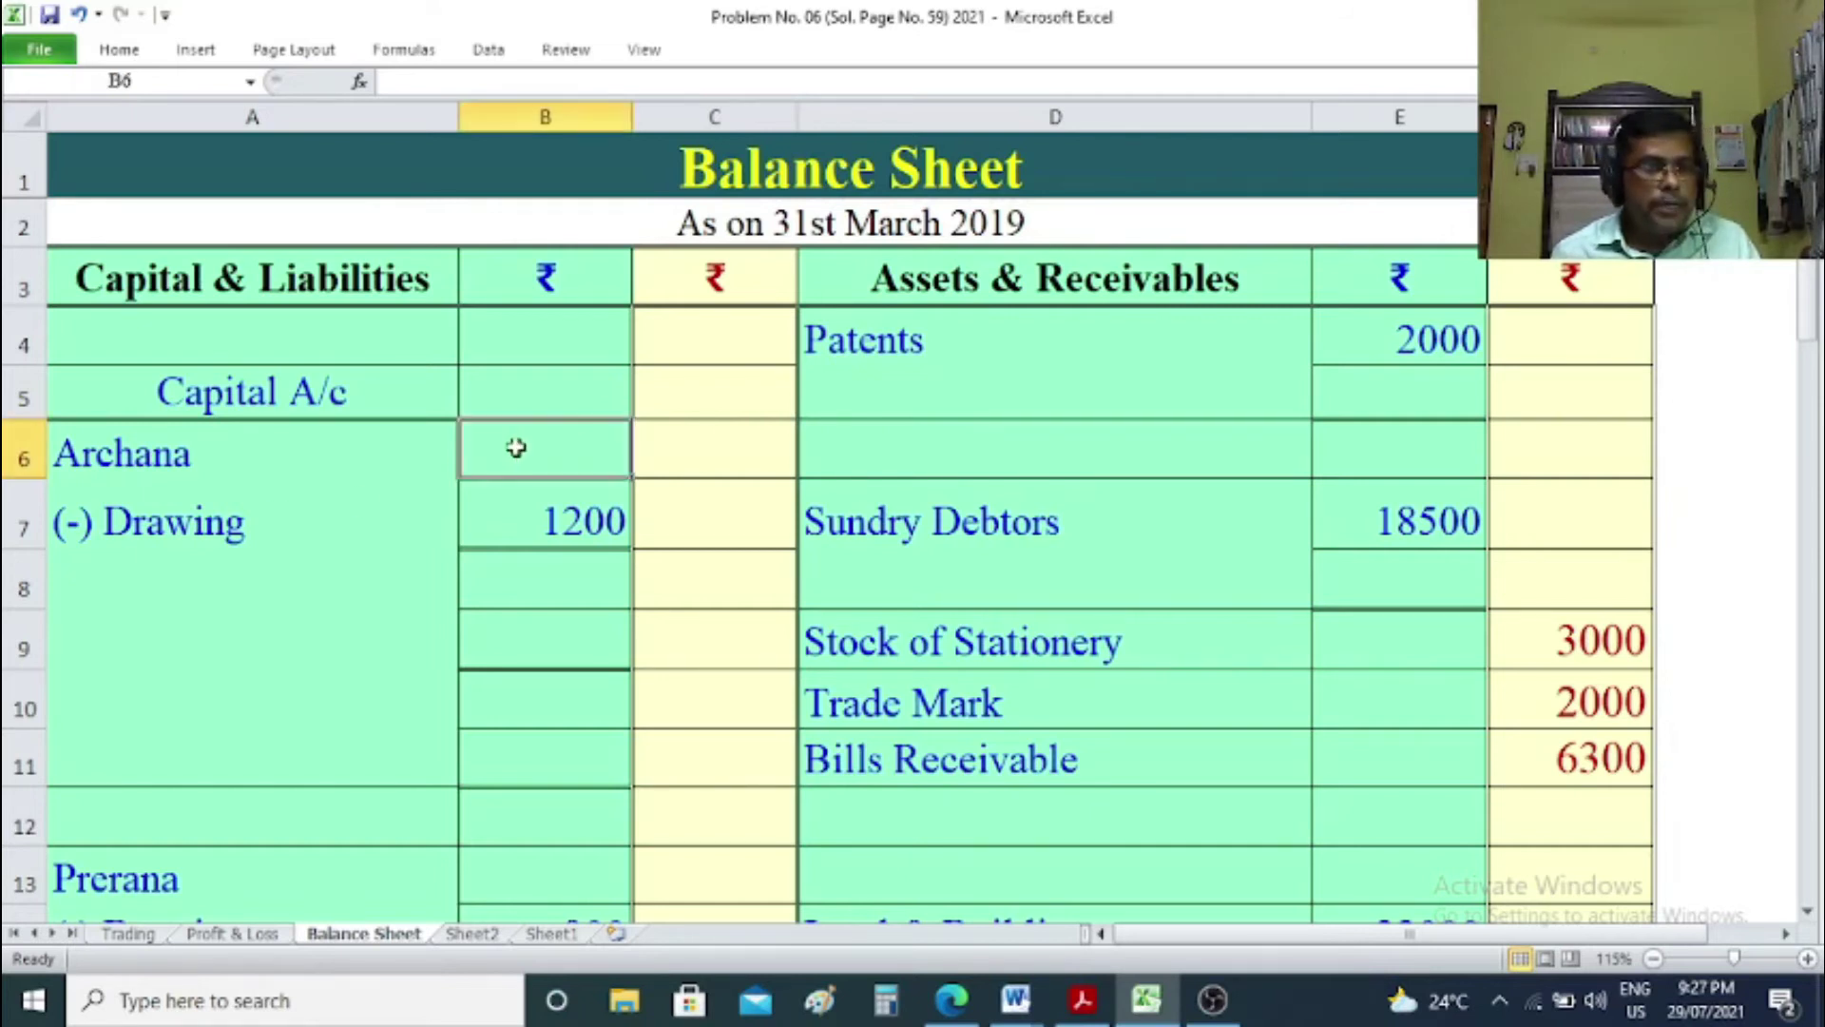
pyautogui.click(158, 465)
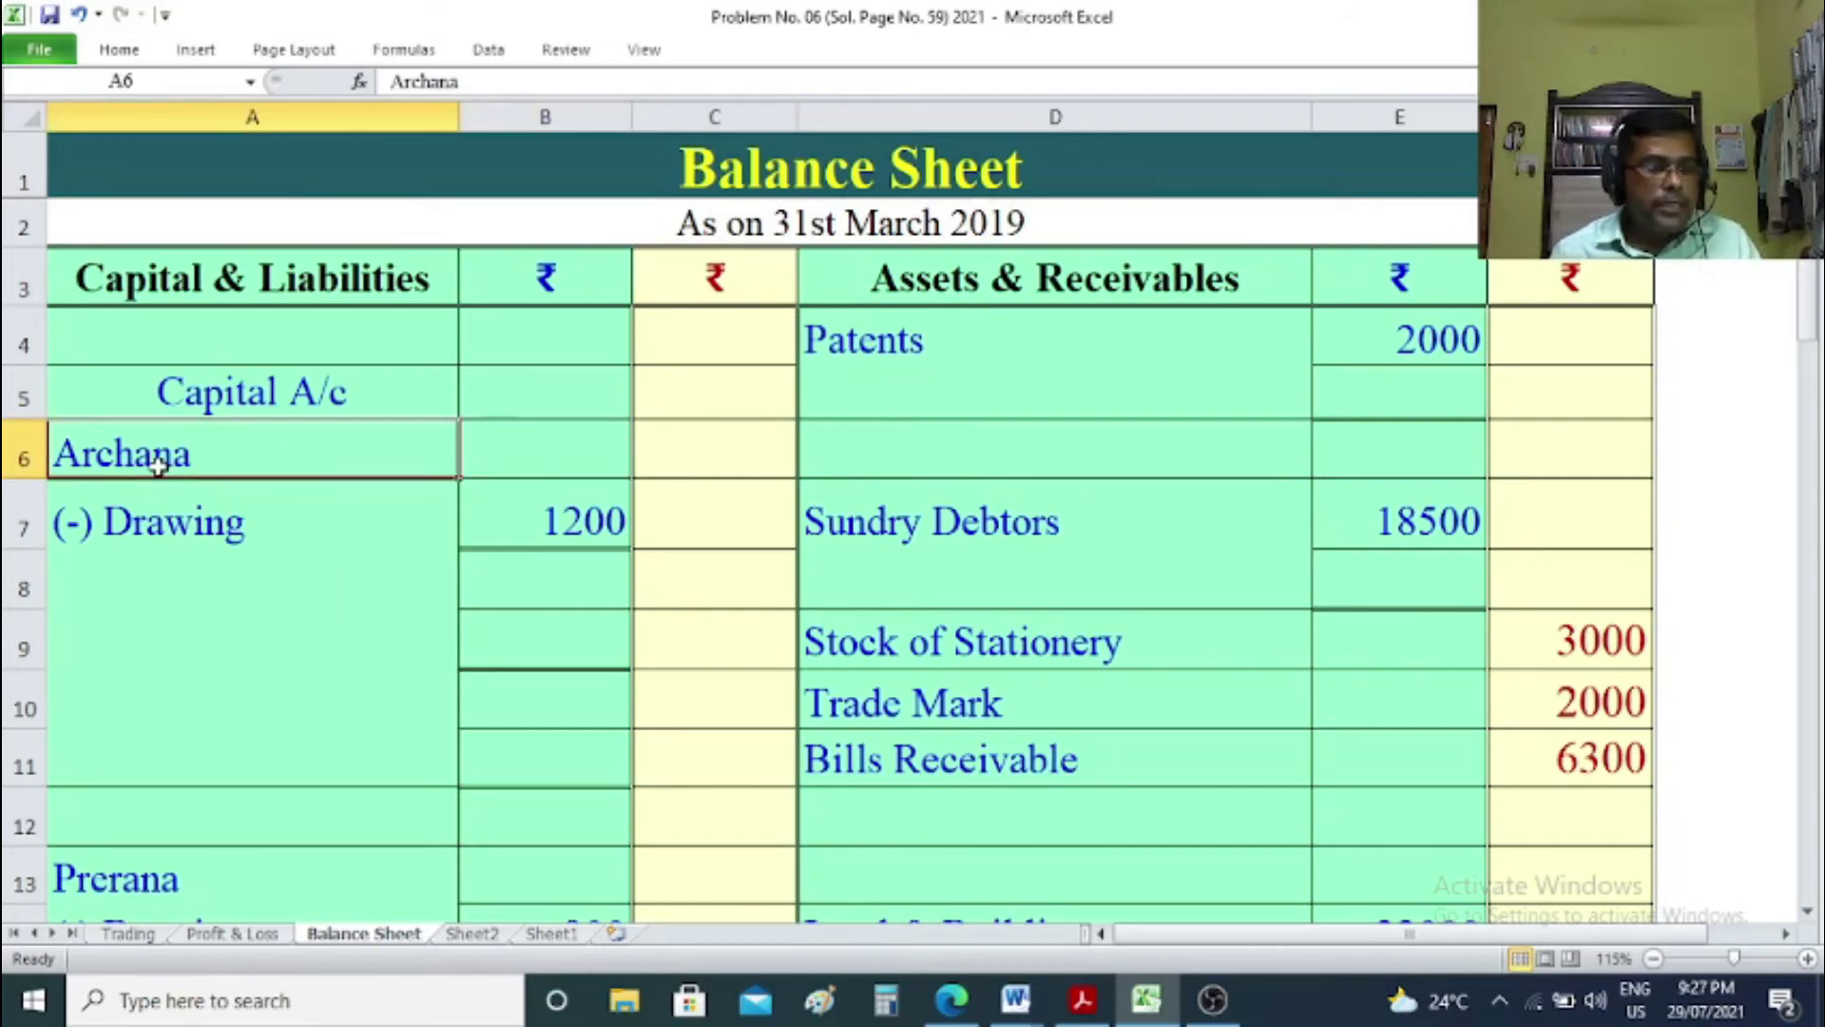
pyautogui.click(530, 462)
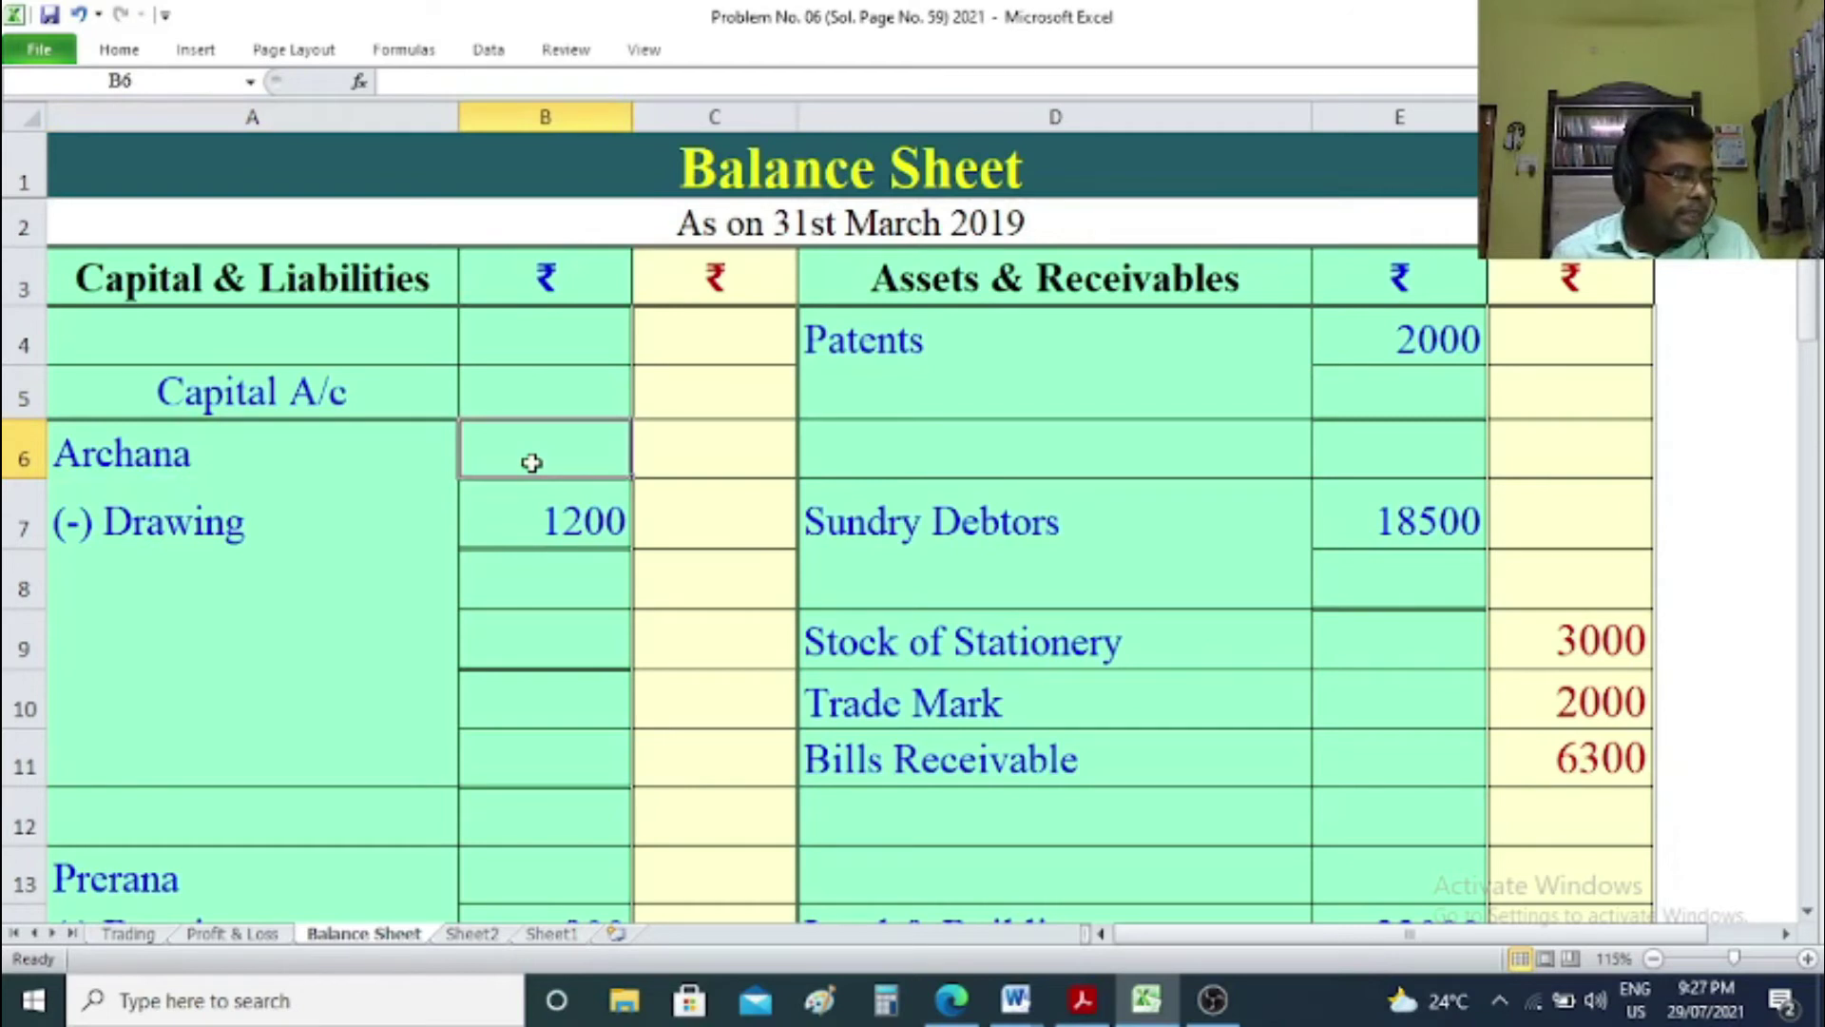
pyautogui.write('40000')
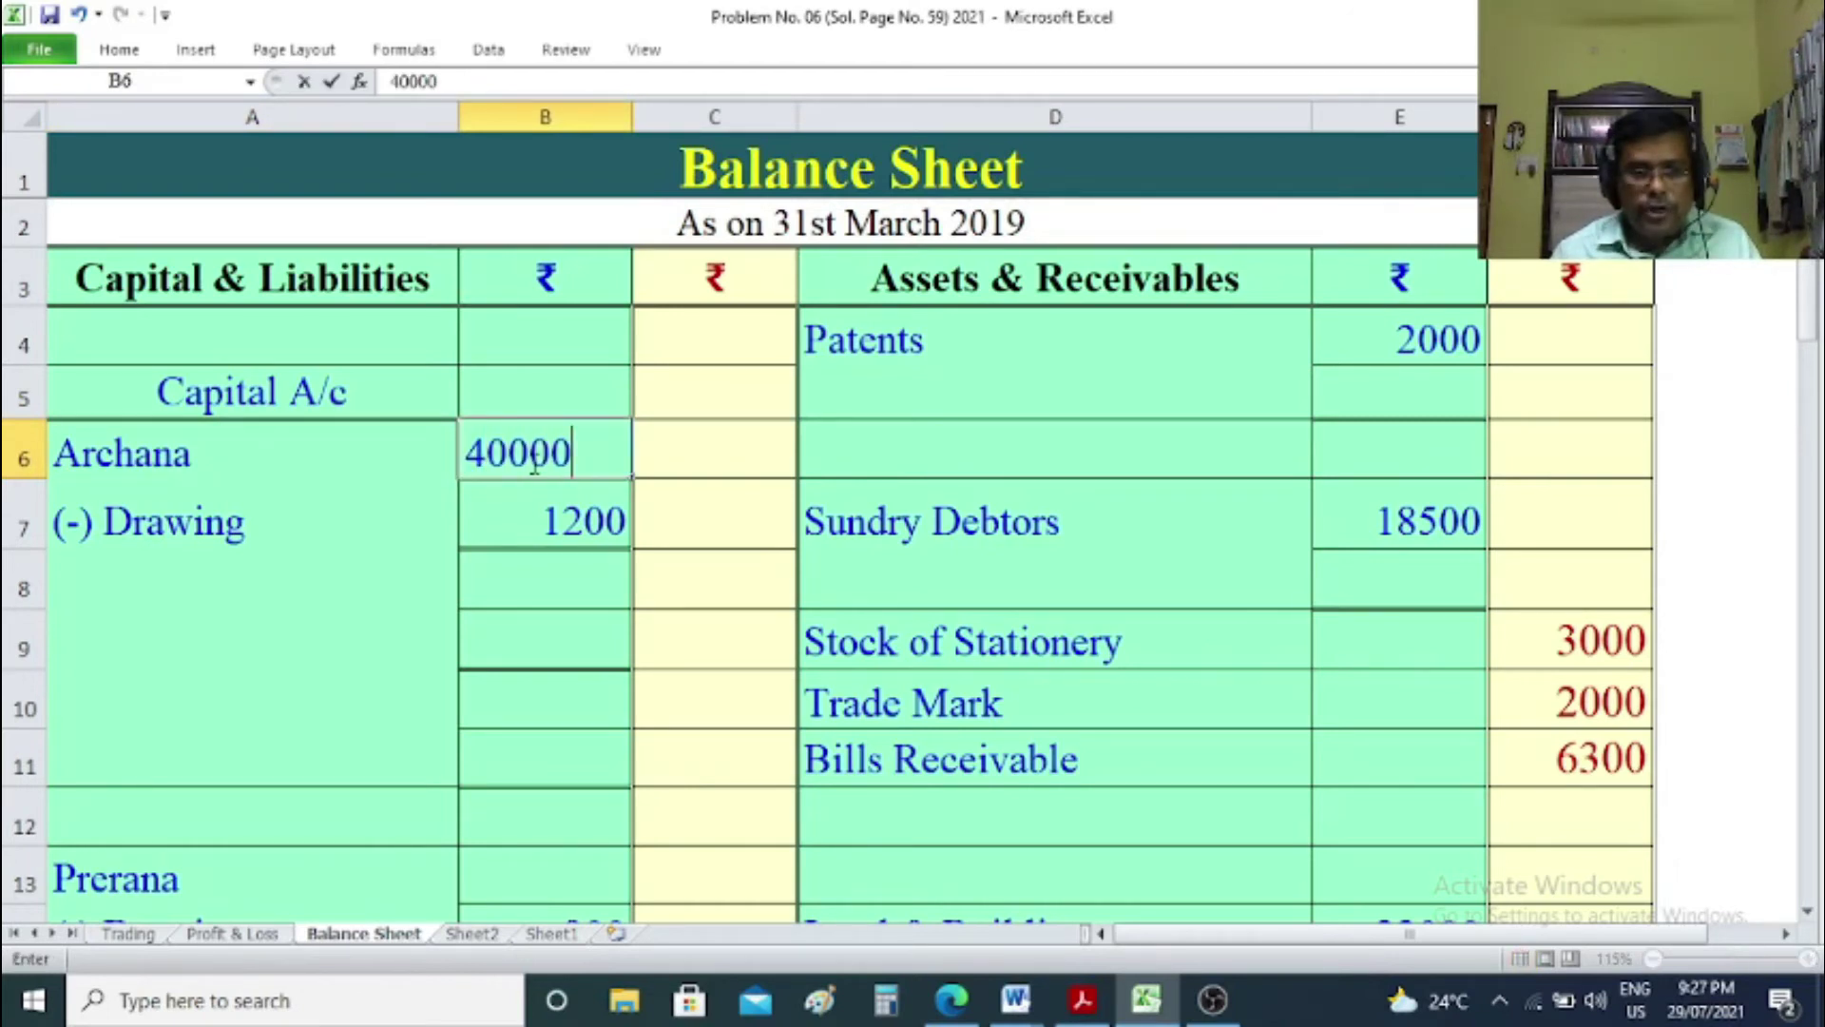
pyautogui.press('Return')
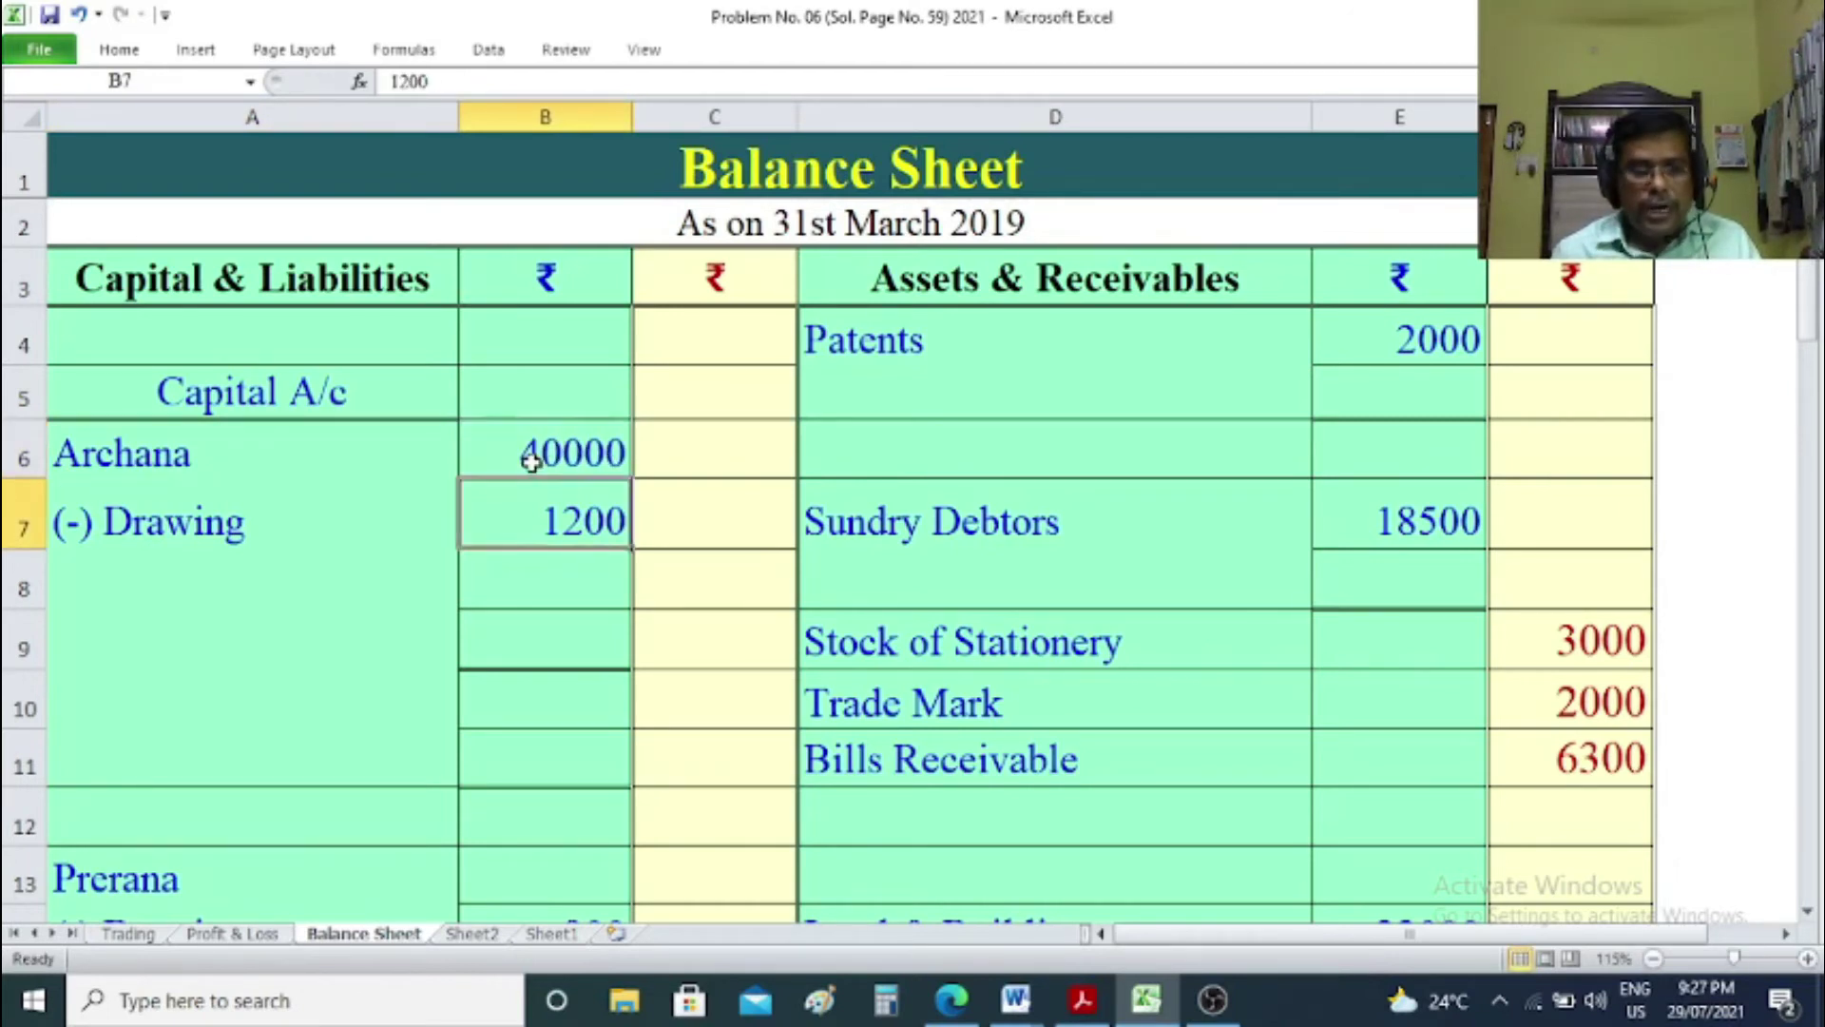
# Calculate the first partner's capital less drawing in B8 with the formula =B6-B7.
pyautogui.click(538, 602)
pyautogui.click(554, 447)
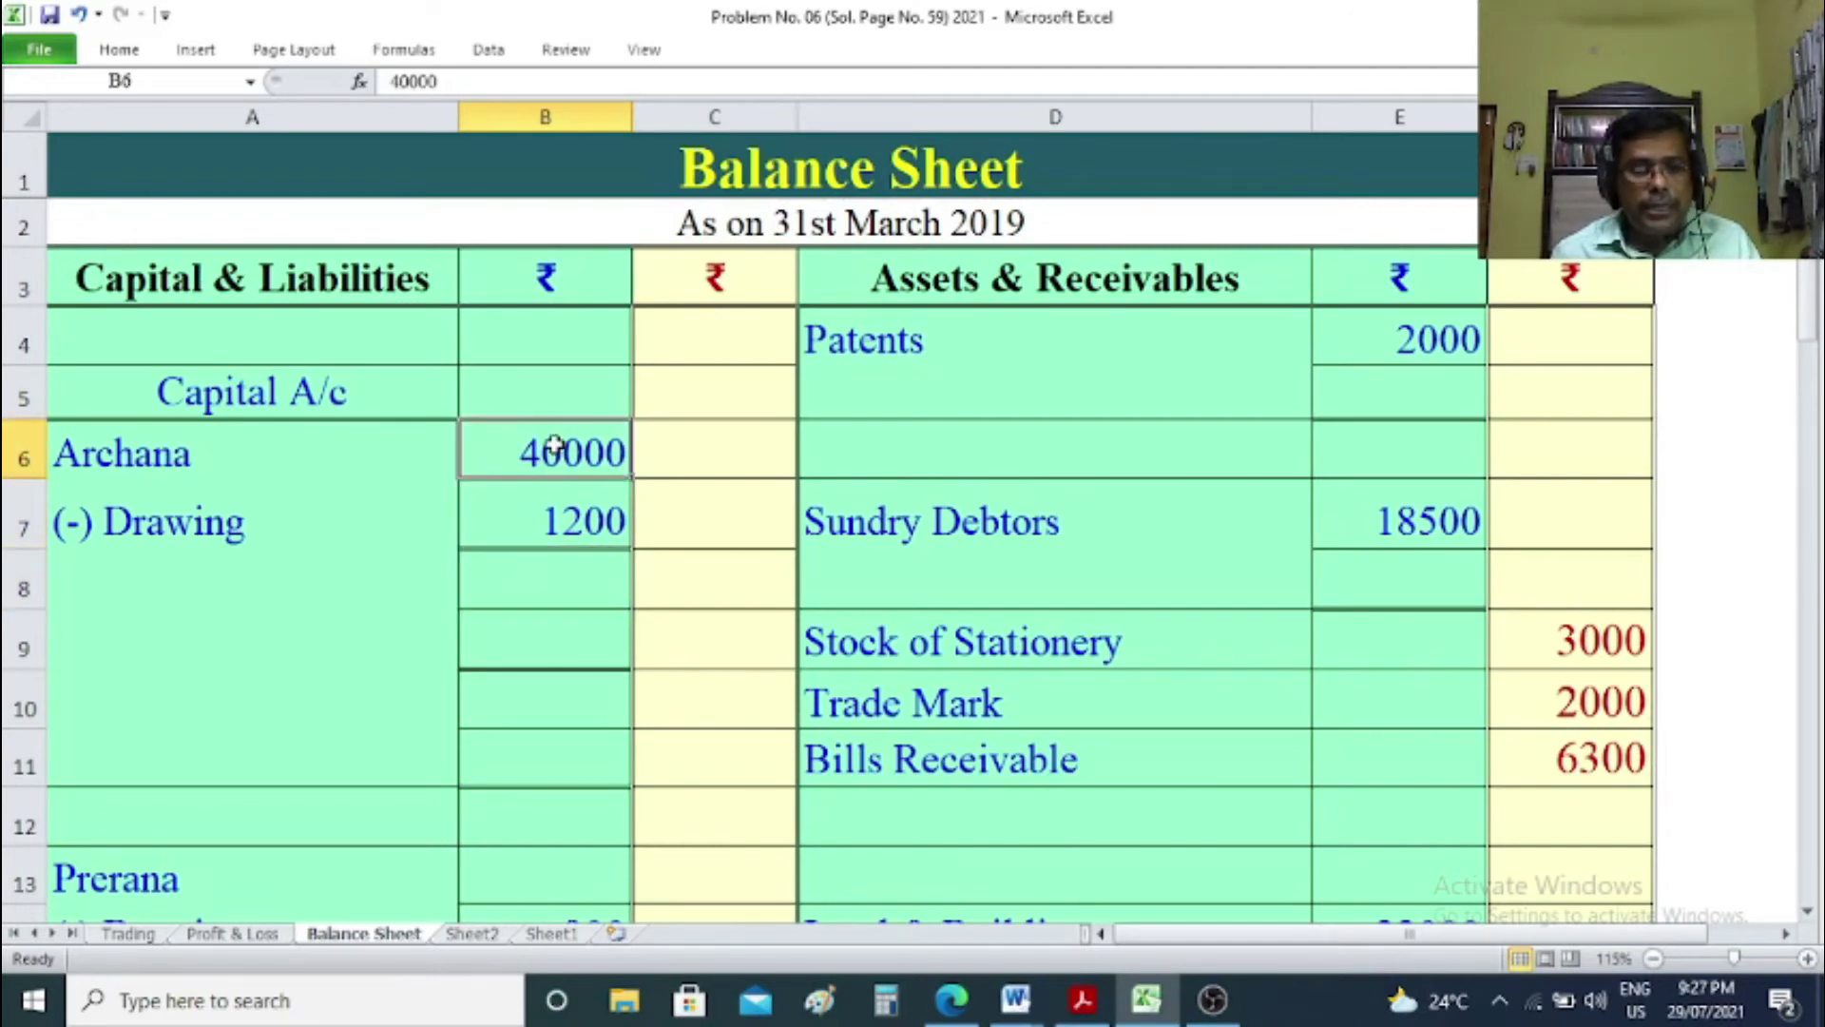
pyautogui.click(557, 504)
pyautogui.click(558, 580)
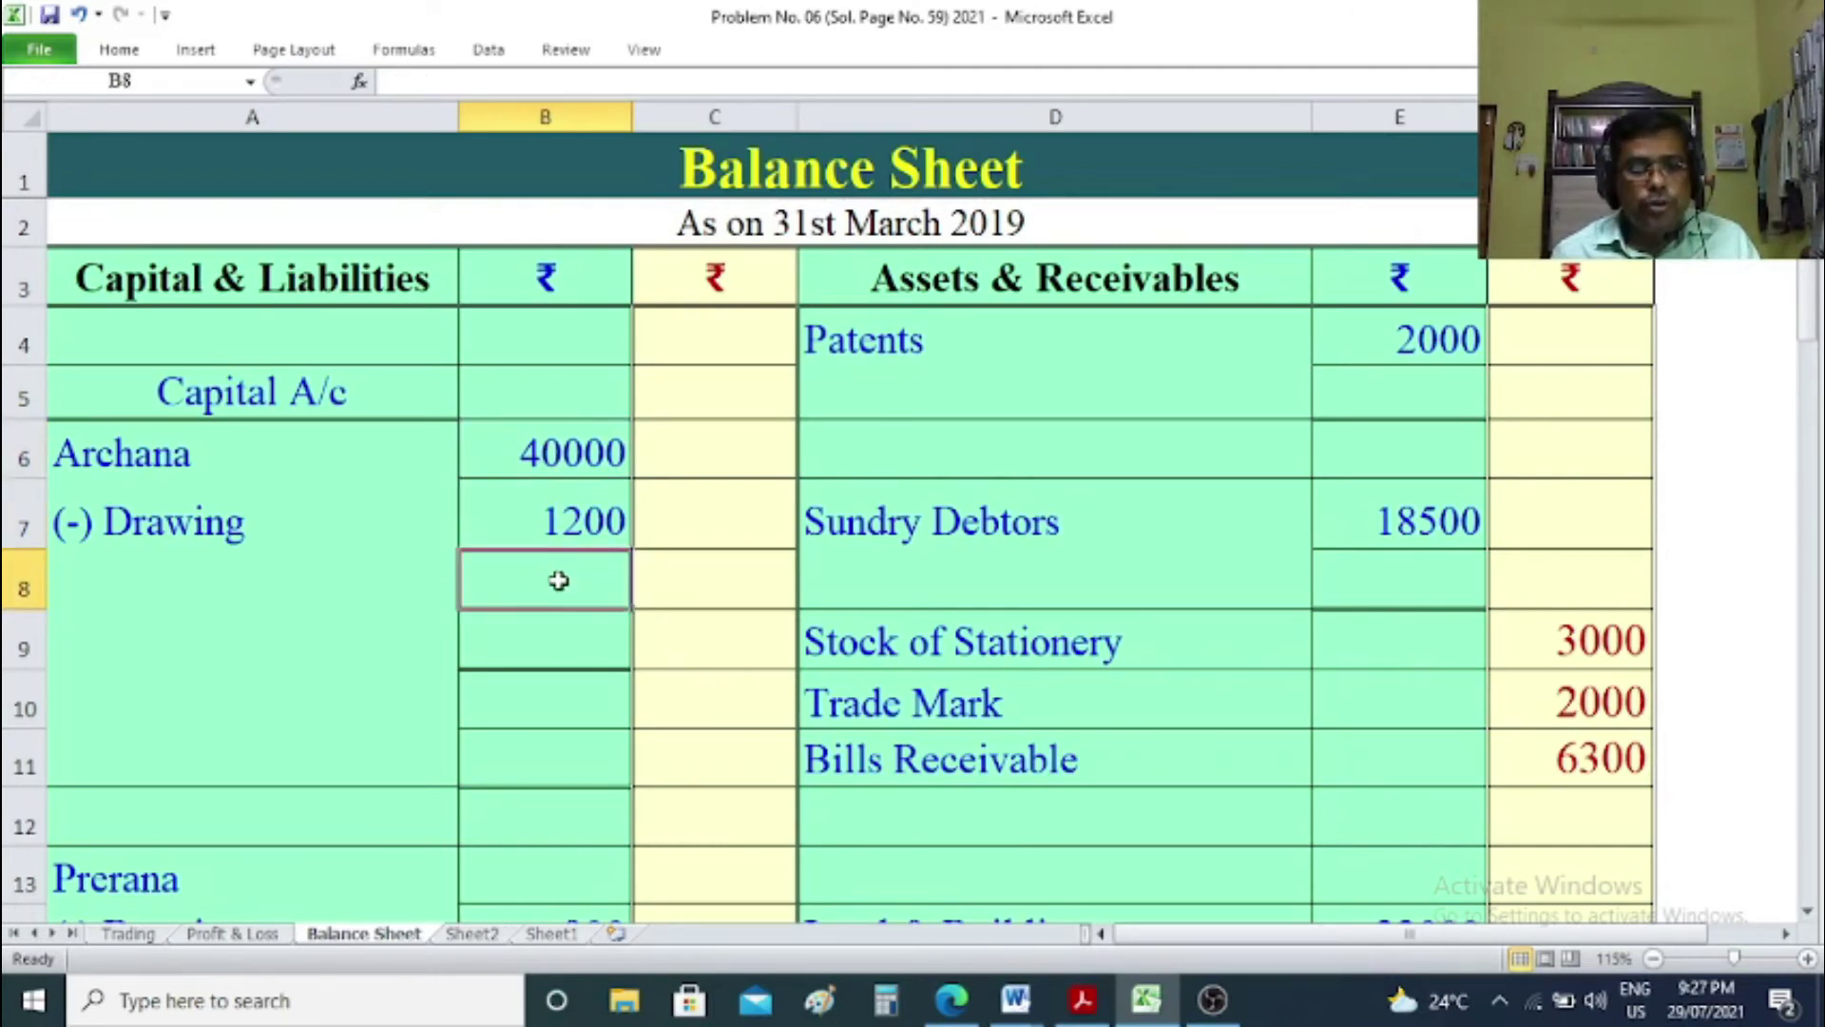
pyautogui.write('=')
pyautogui.click(510, 469)
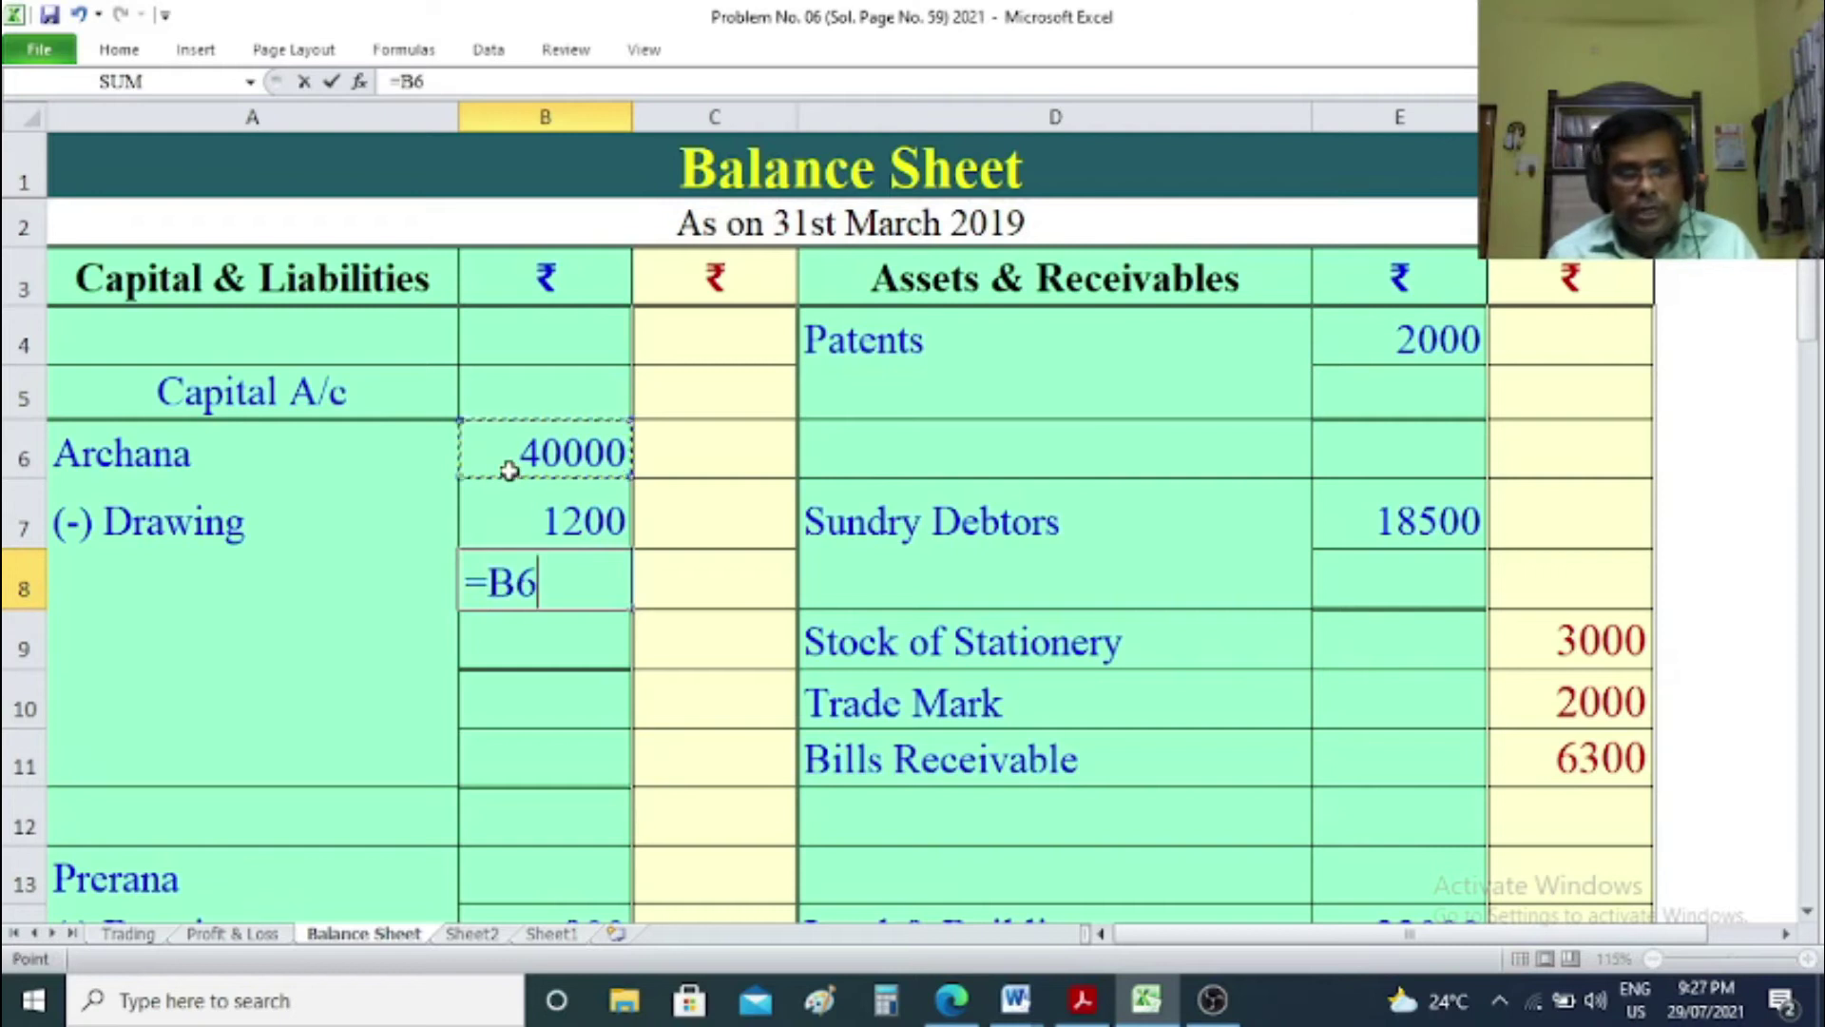
pyautogui.write('-')
pyautogui.click(509, 497)
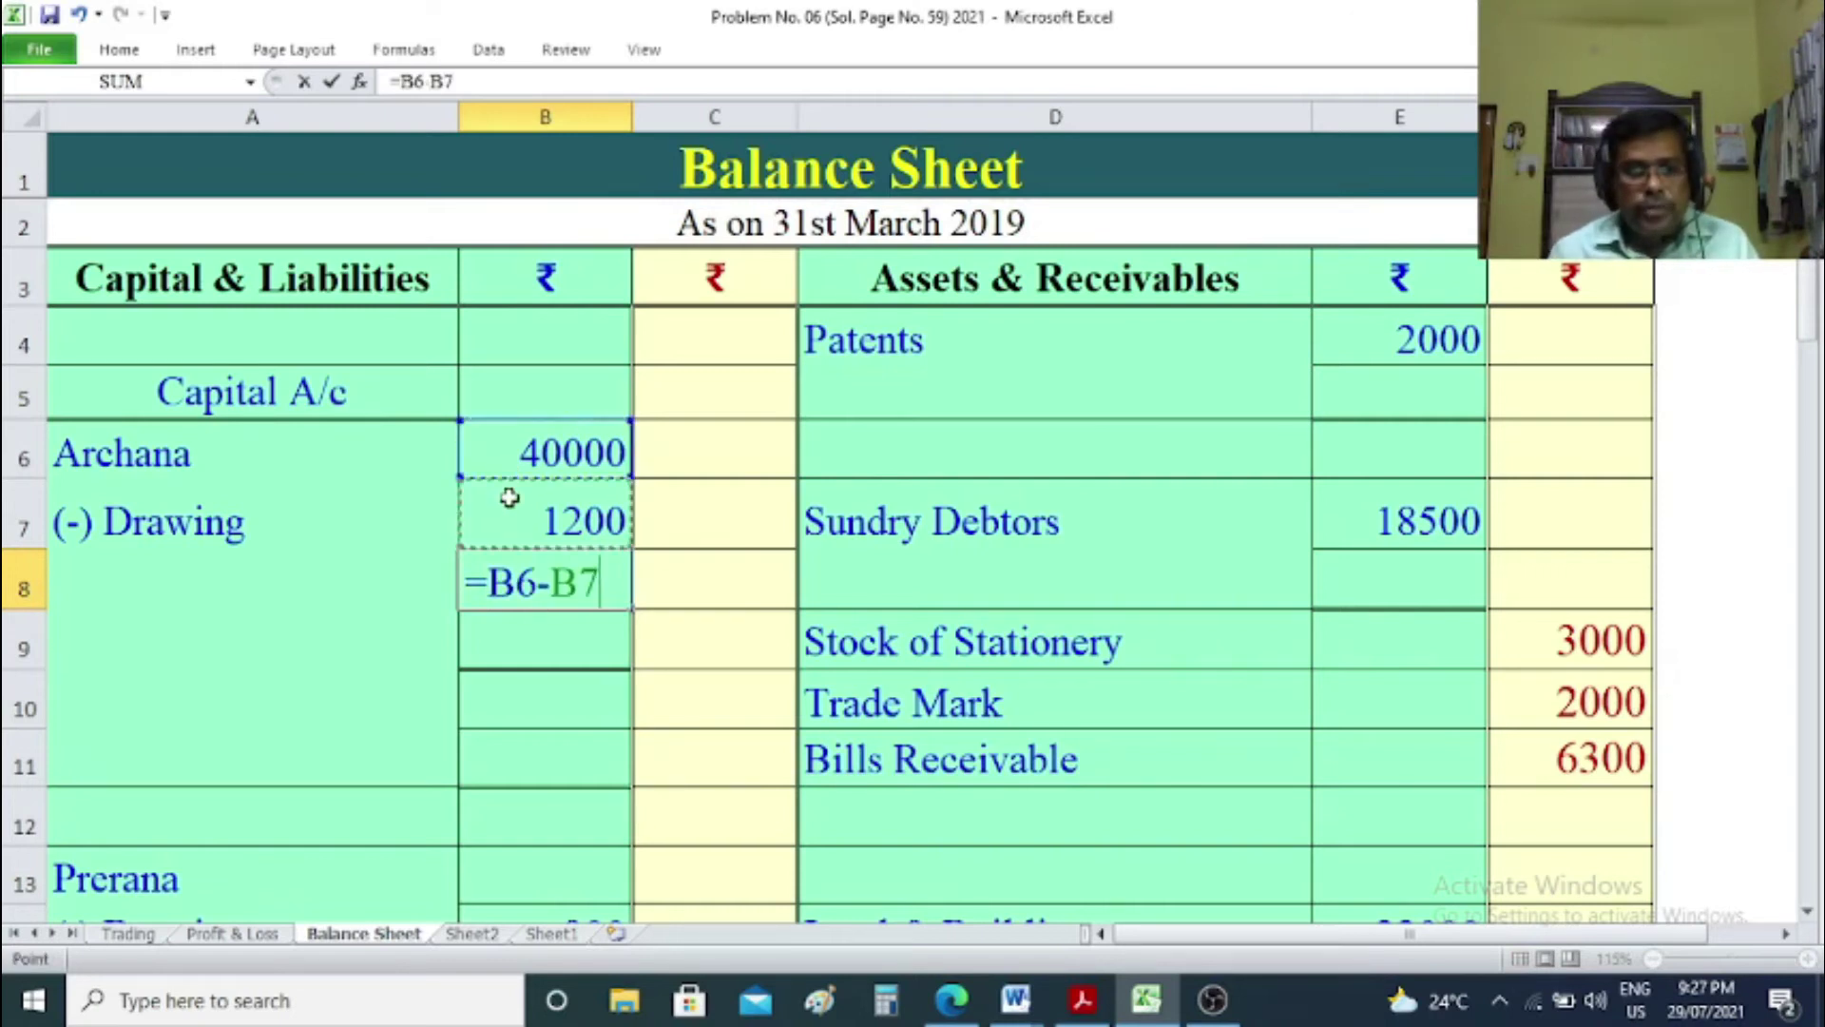
pyautogui.press('Return')
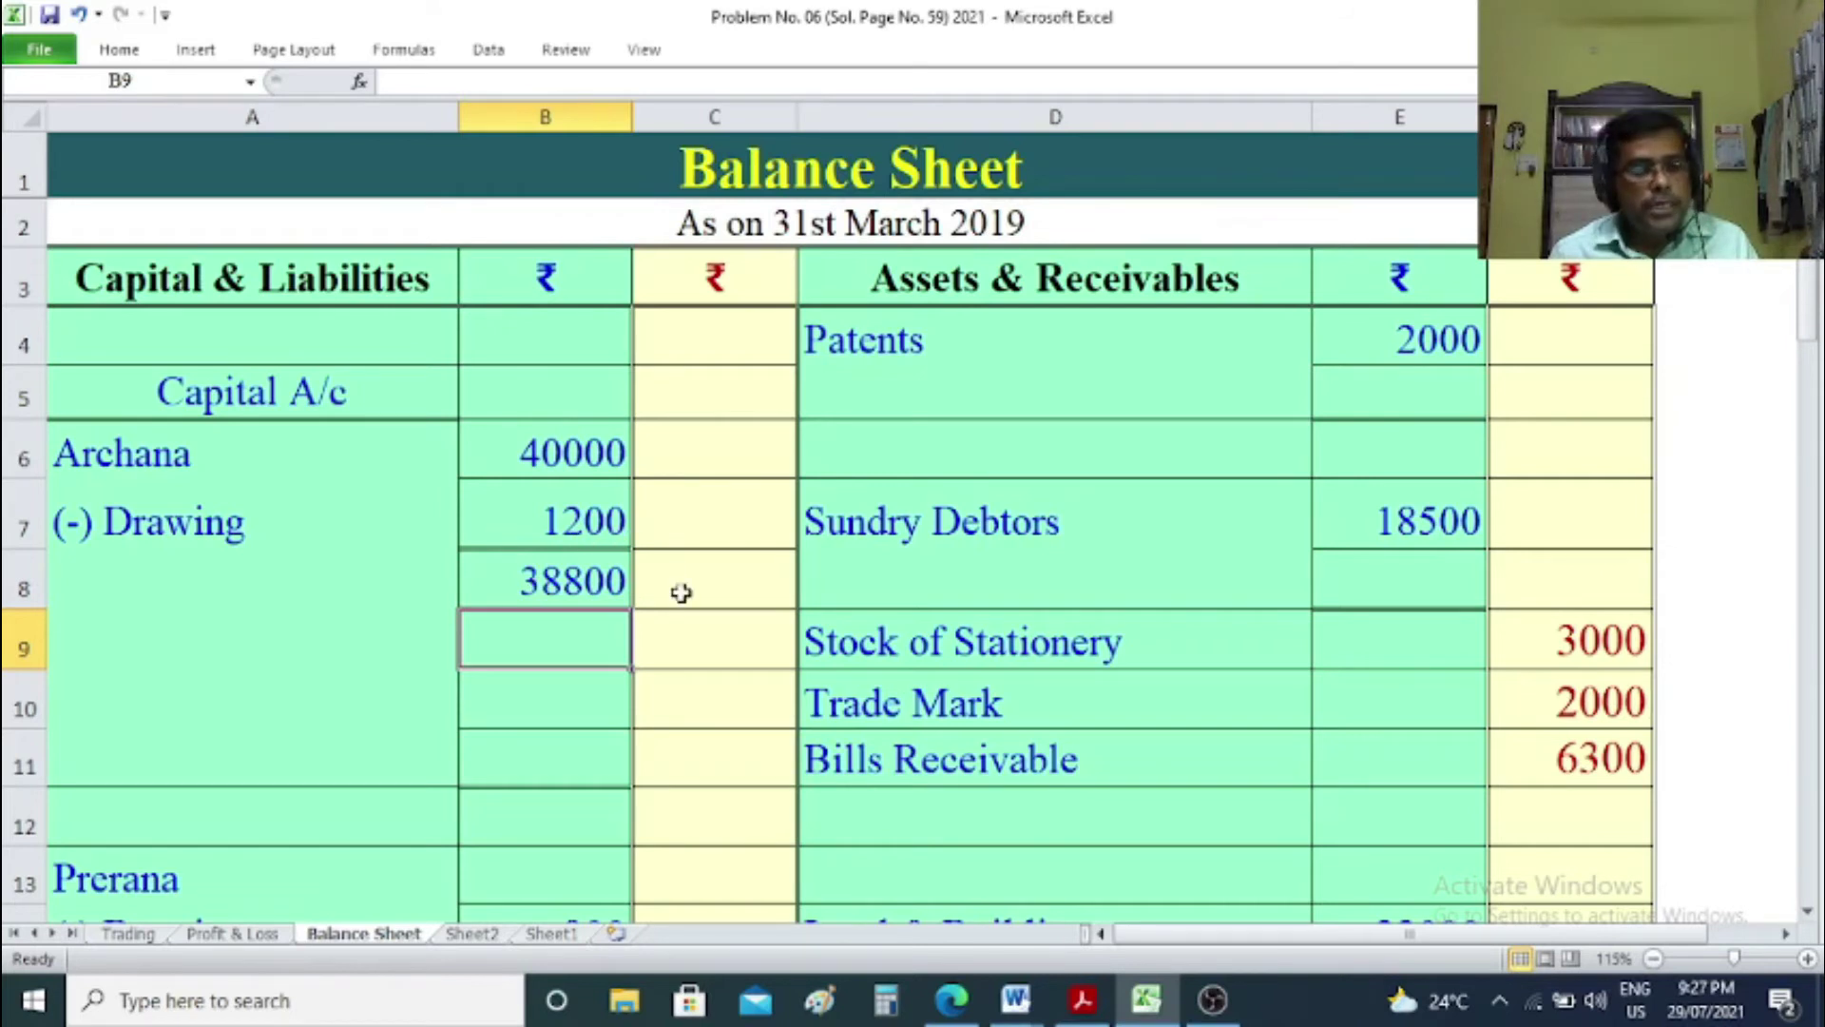
# Enter the second partner's capital of 20000 in B13 on the liabilities side.
pyautogui.scroll(-1, 496, 699)
pyautogui.scroll(-1, 497, 699)
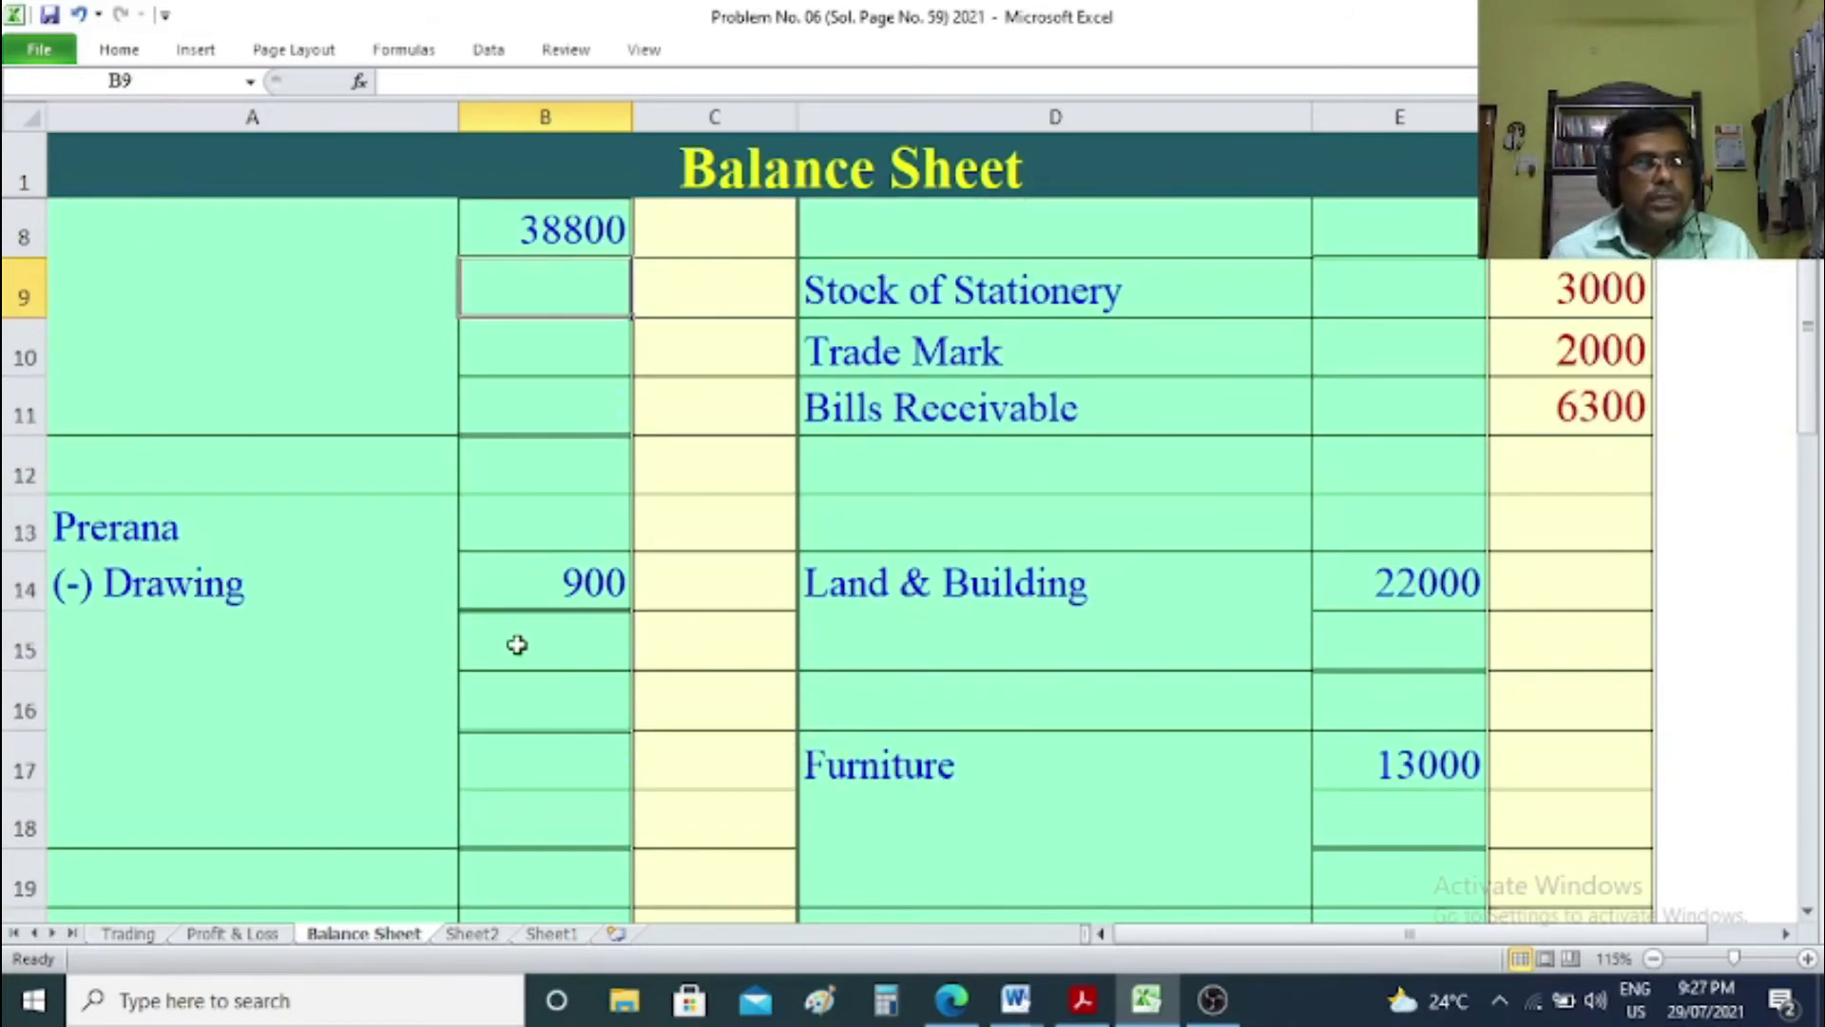
pyautogui.click(531, 512)
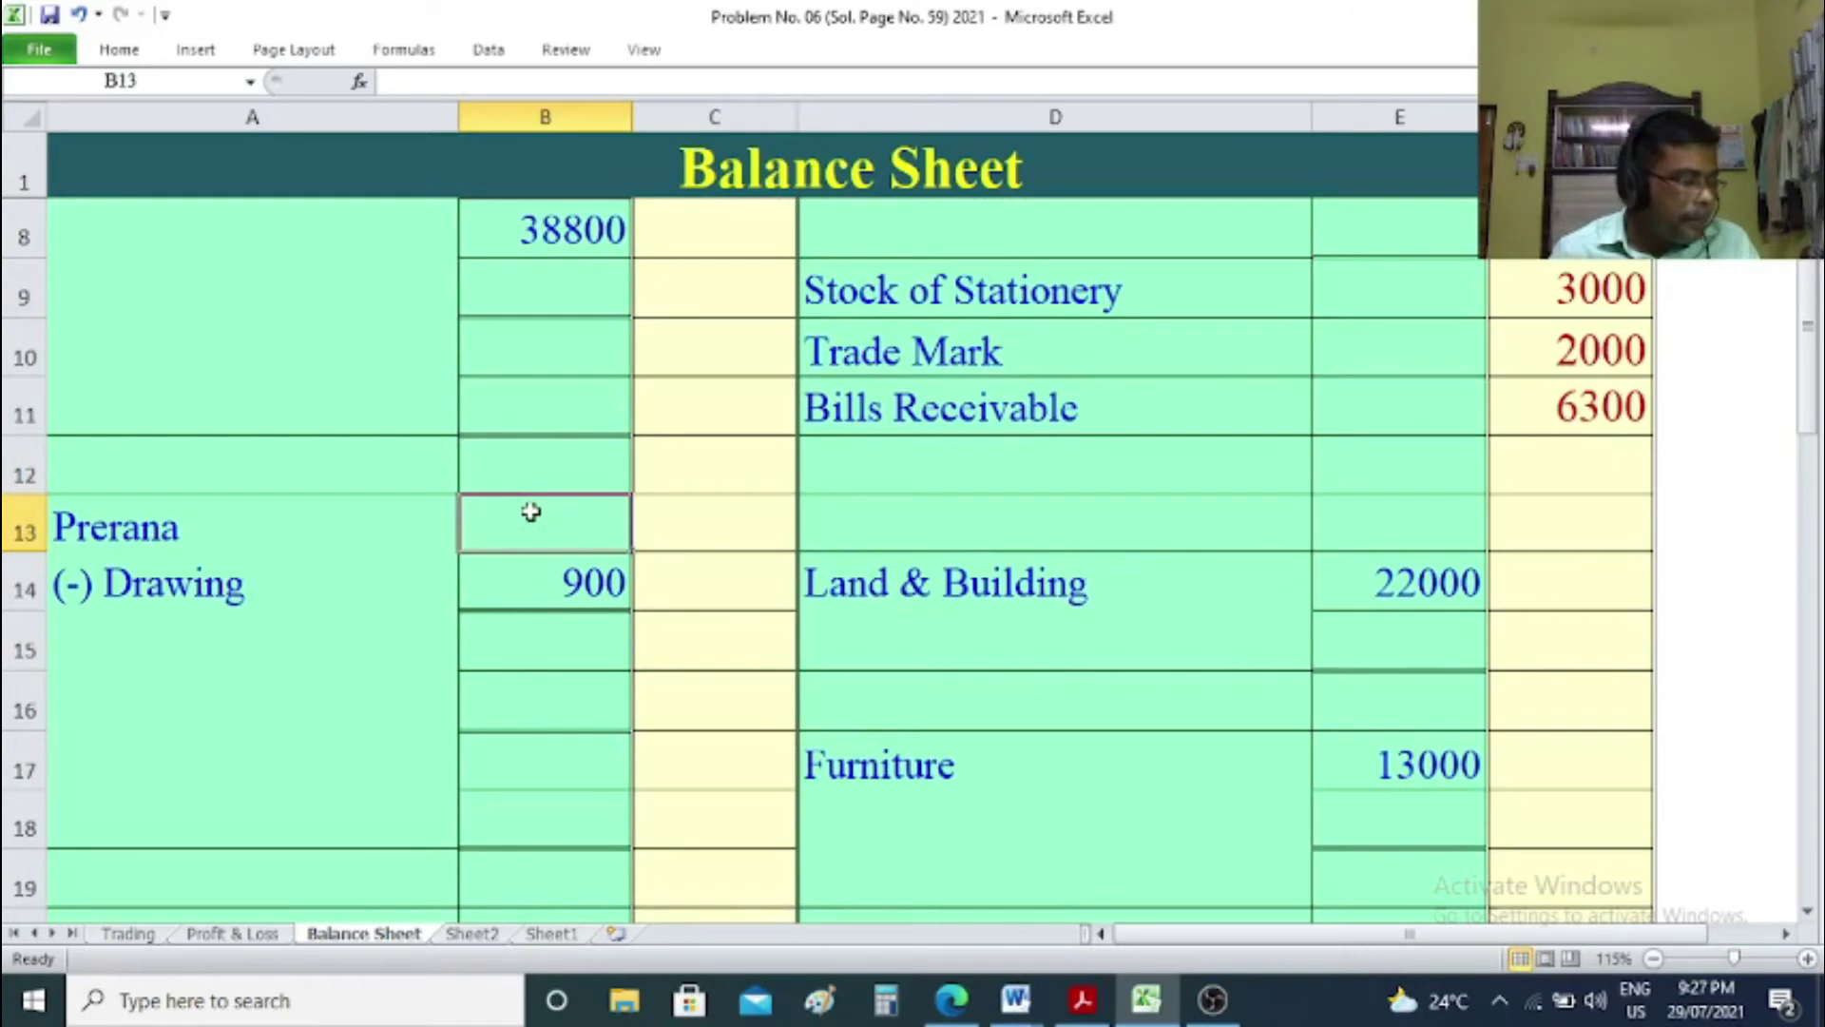
pyautogui.write('20000')
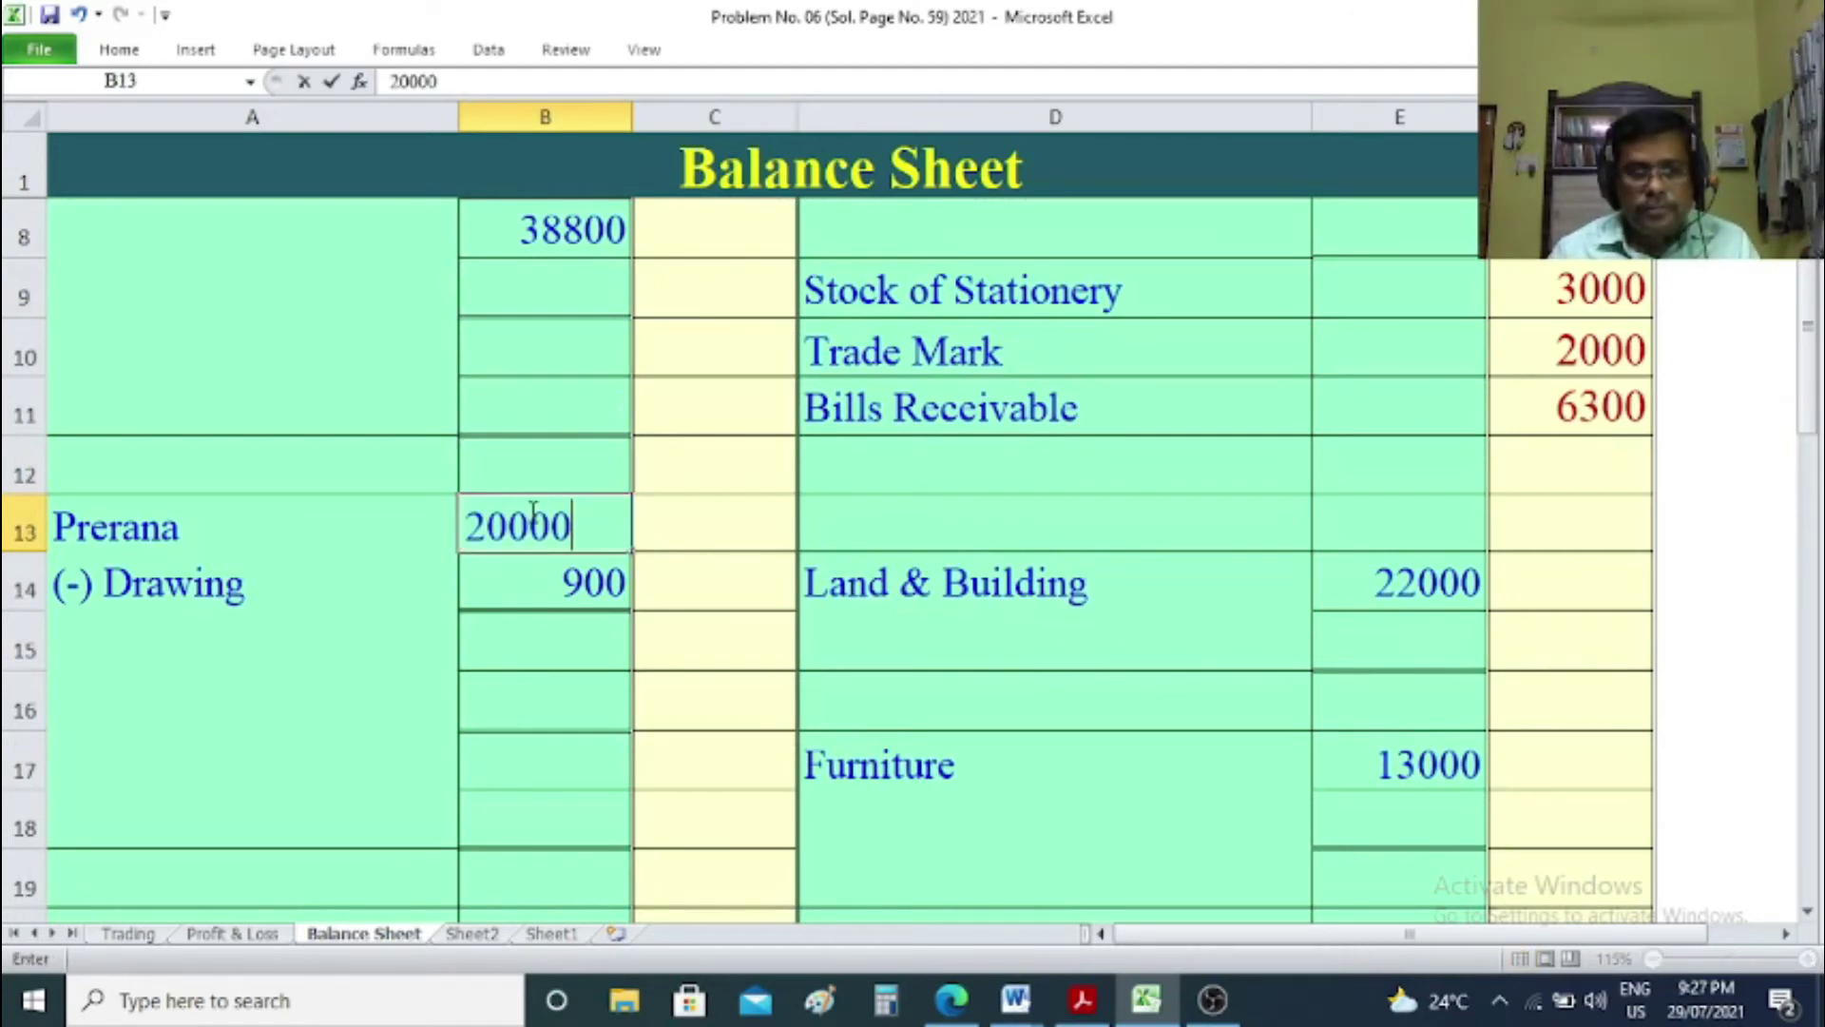
pyautogui.click(521, 701)
# Enter 19100 in B15 as the second partner's capital less drawing.
pyautogui.click(529, 654)
pyautogui.write('1')
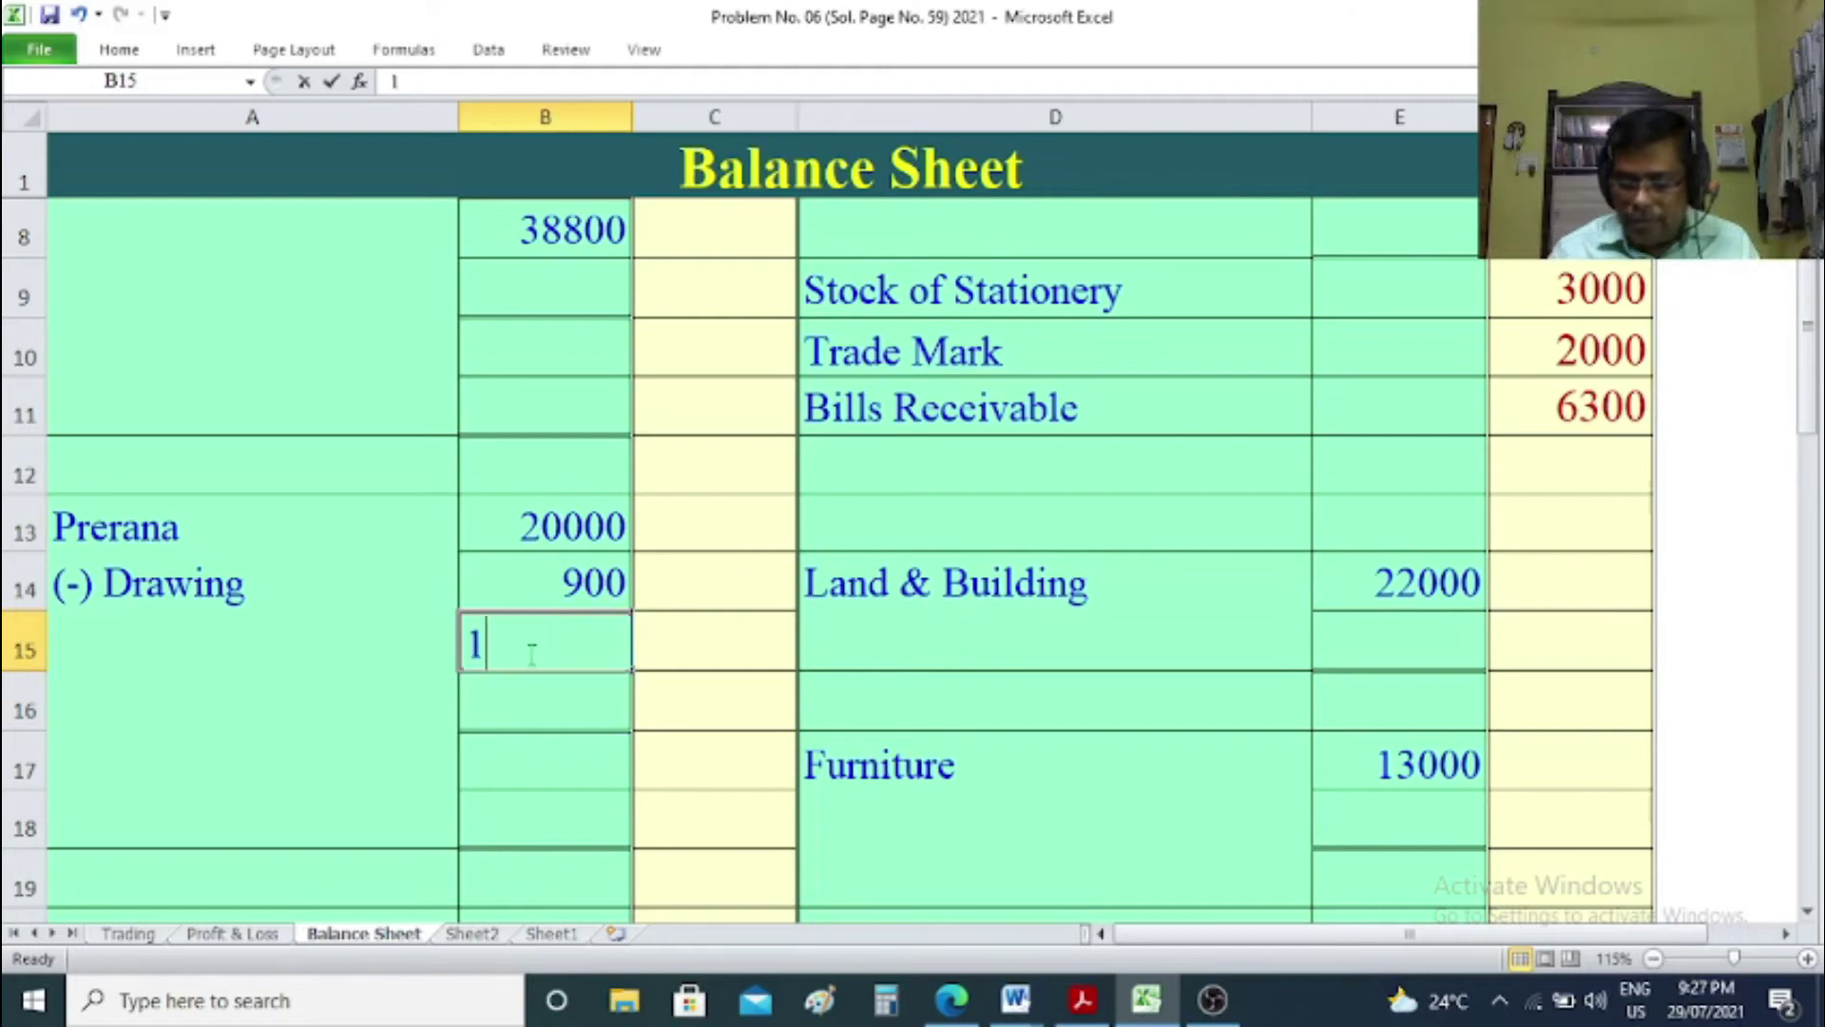
pyautogui.write('9100')
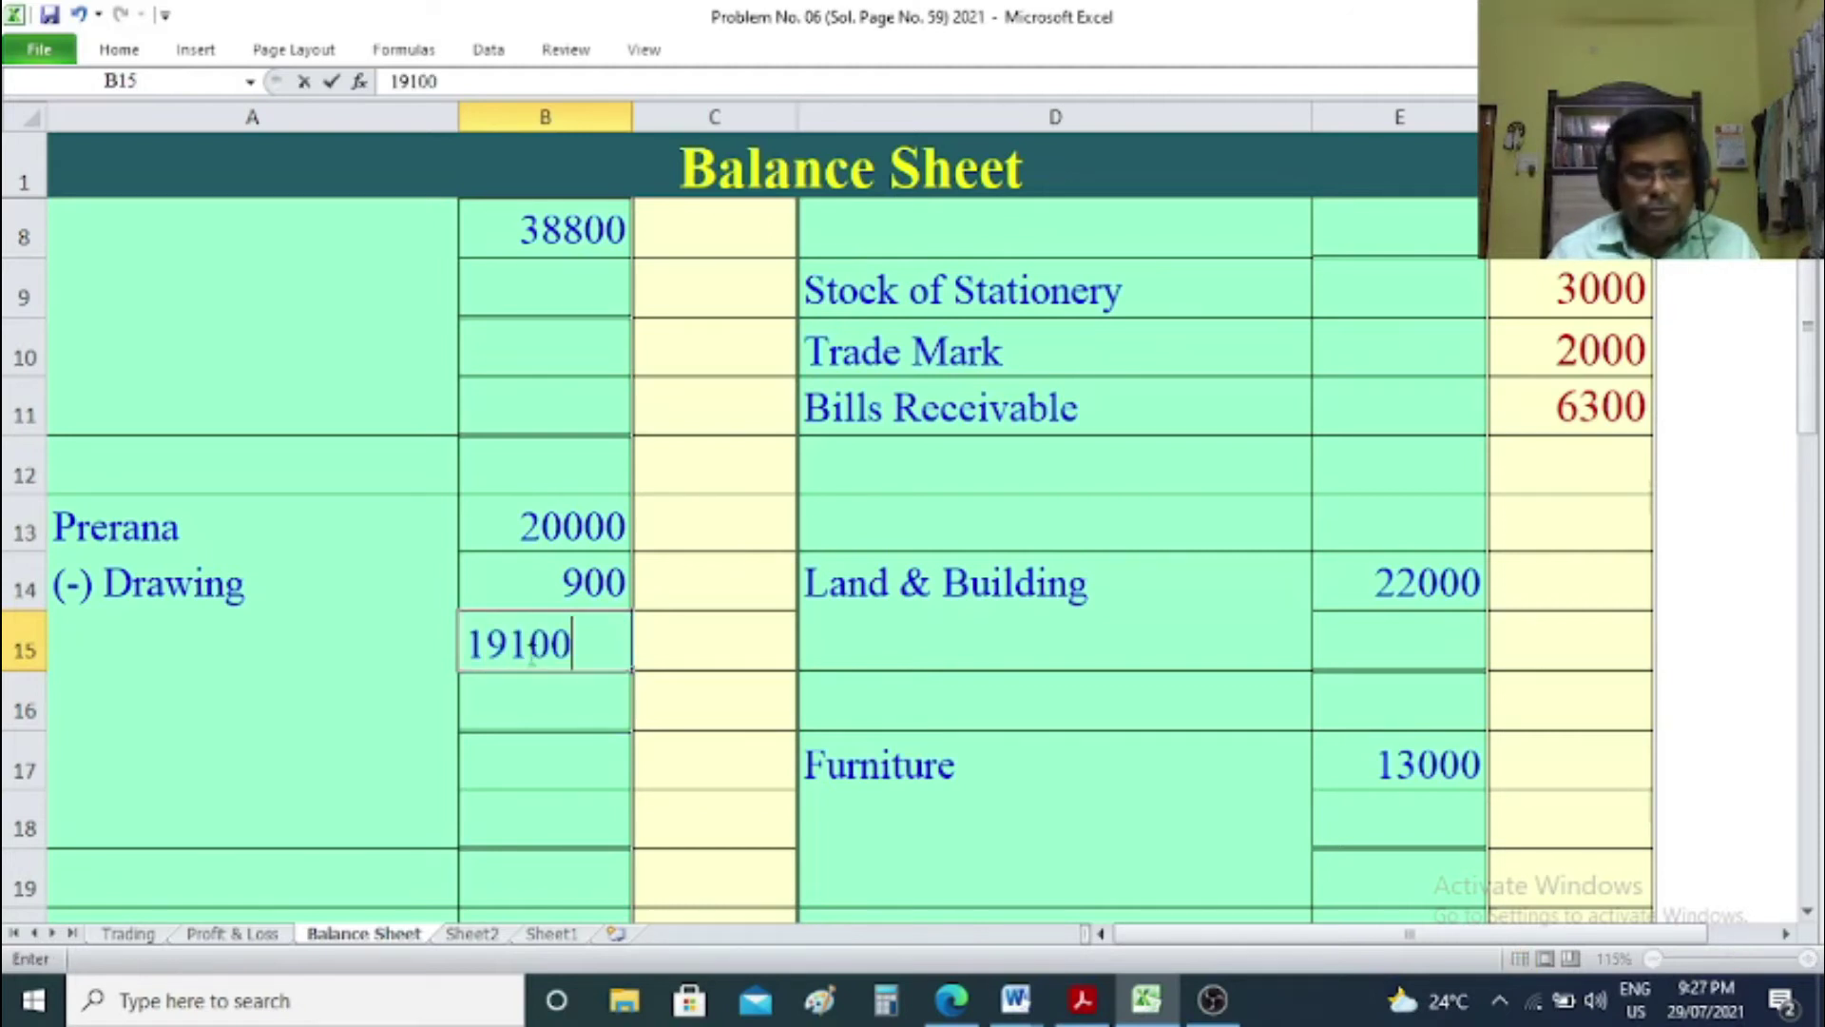
pyautogui.click(1689, 741)
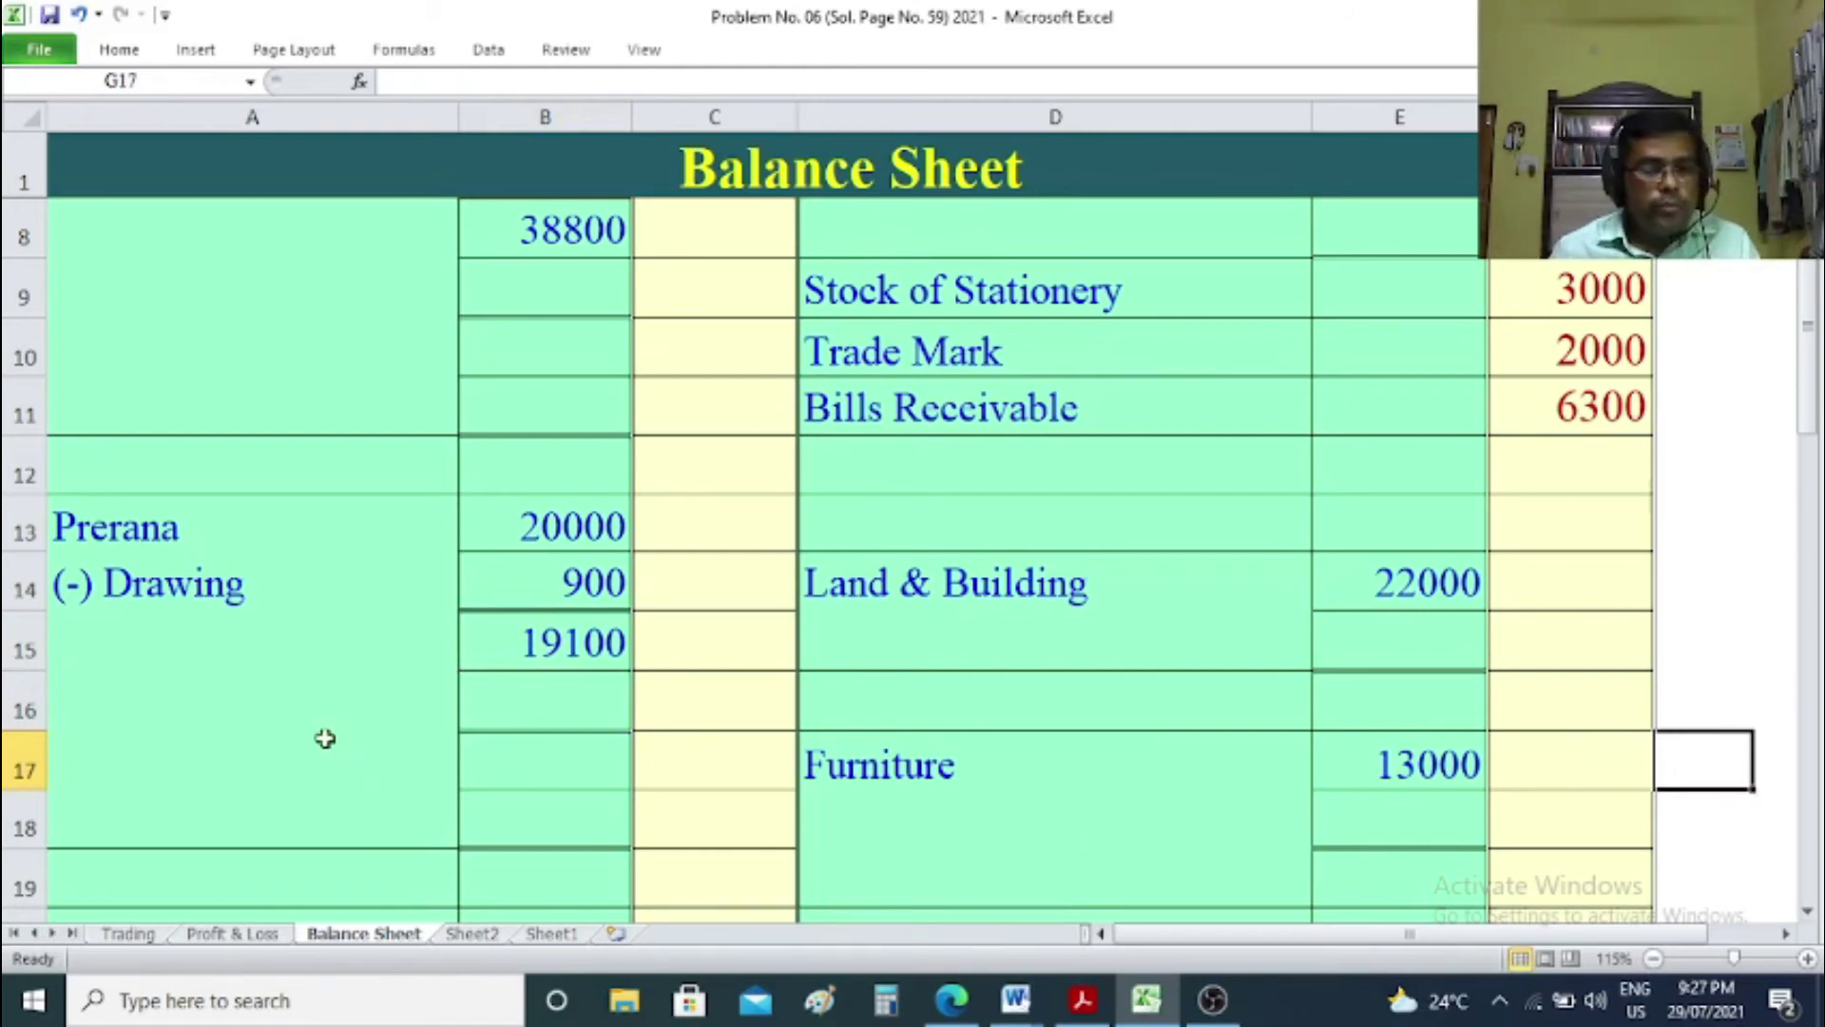
# Add Other Loans of 3000 on the liabilities side of the Balance Sheet, with the label in A19 and the amount in C19.
pyautogui.scroll(-2, 293, 728)
pyautogui.click(267, 543)
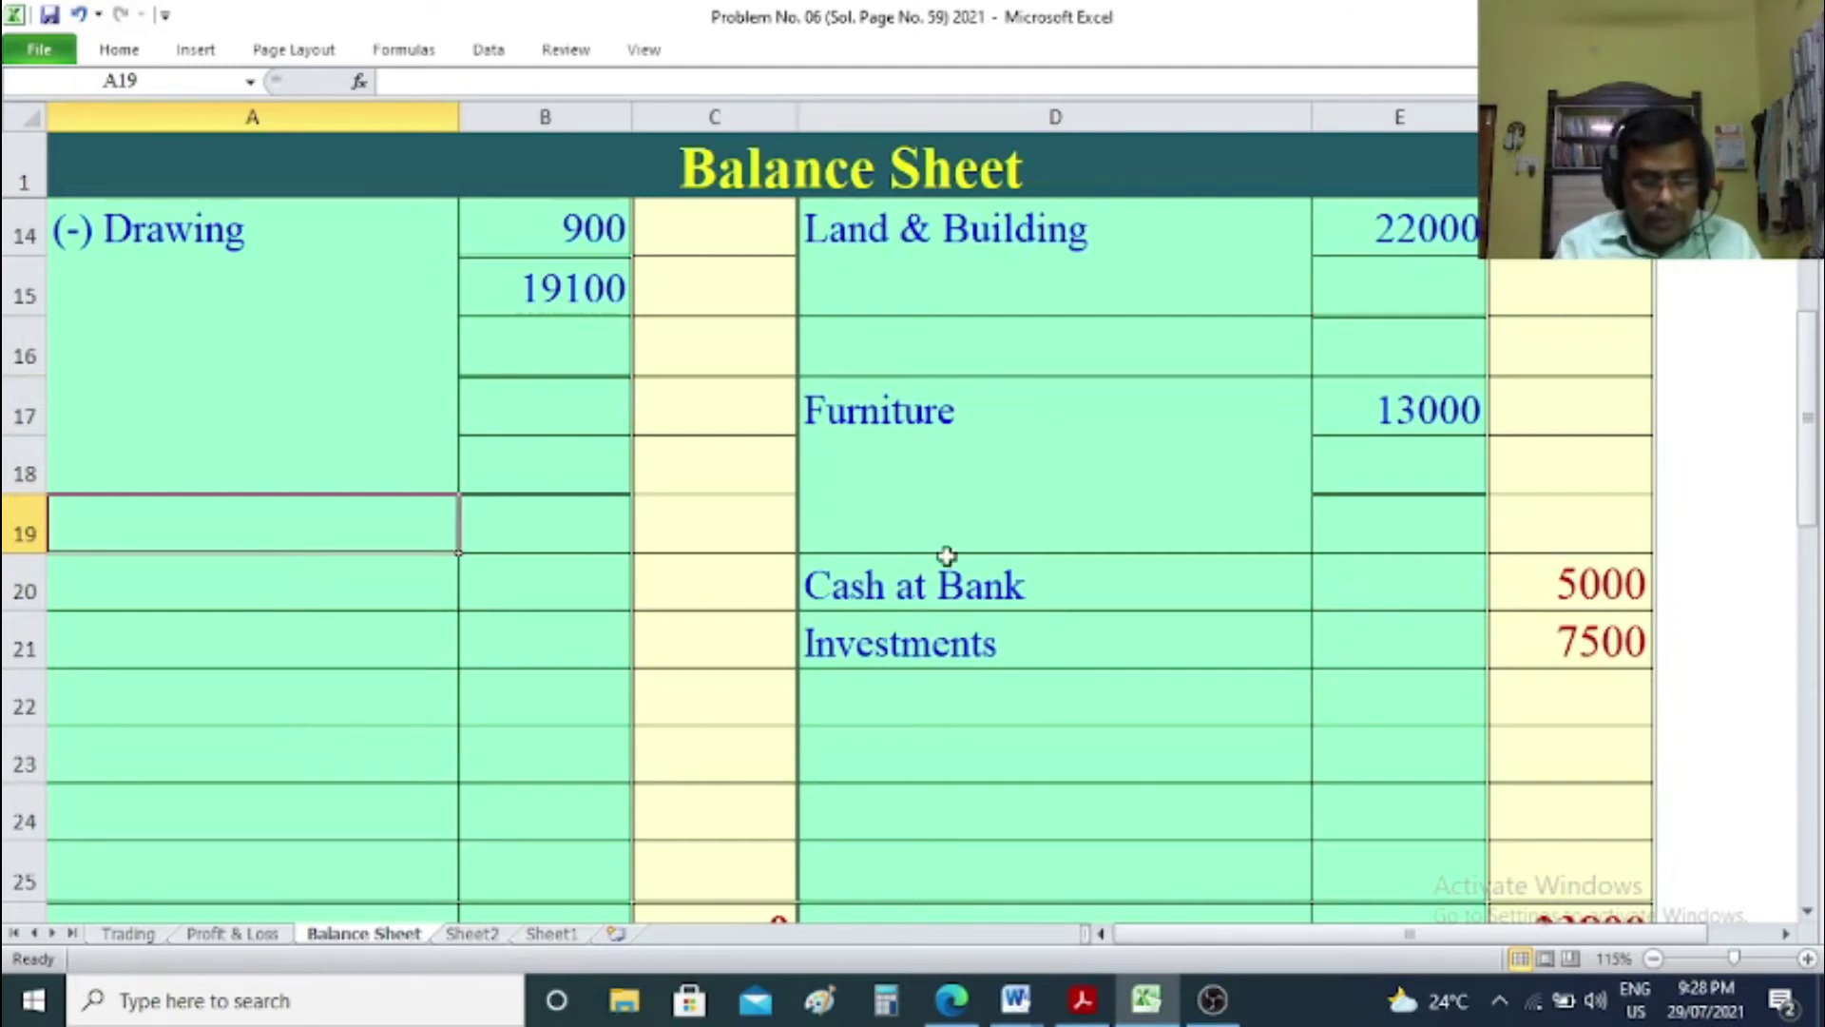
pyautogui.write('Other')
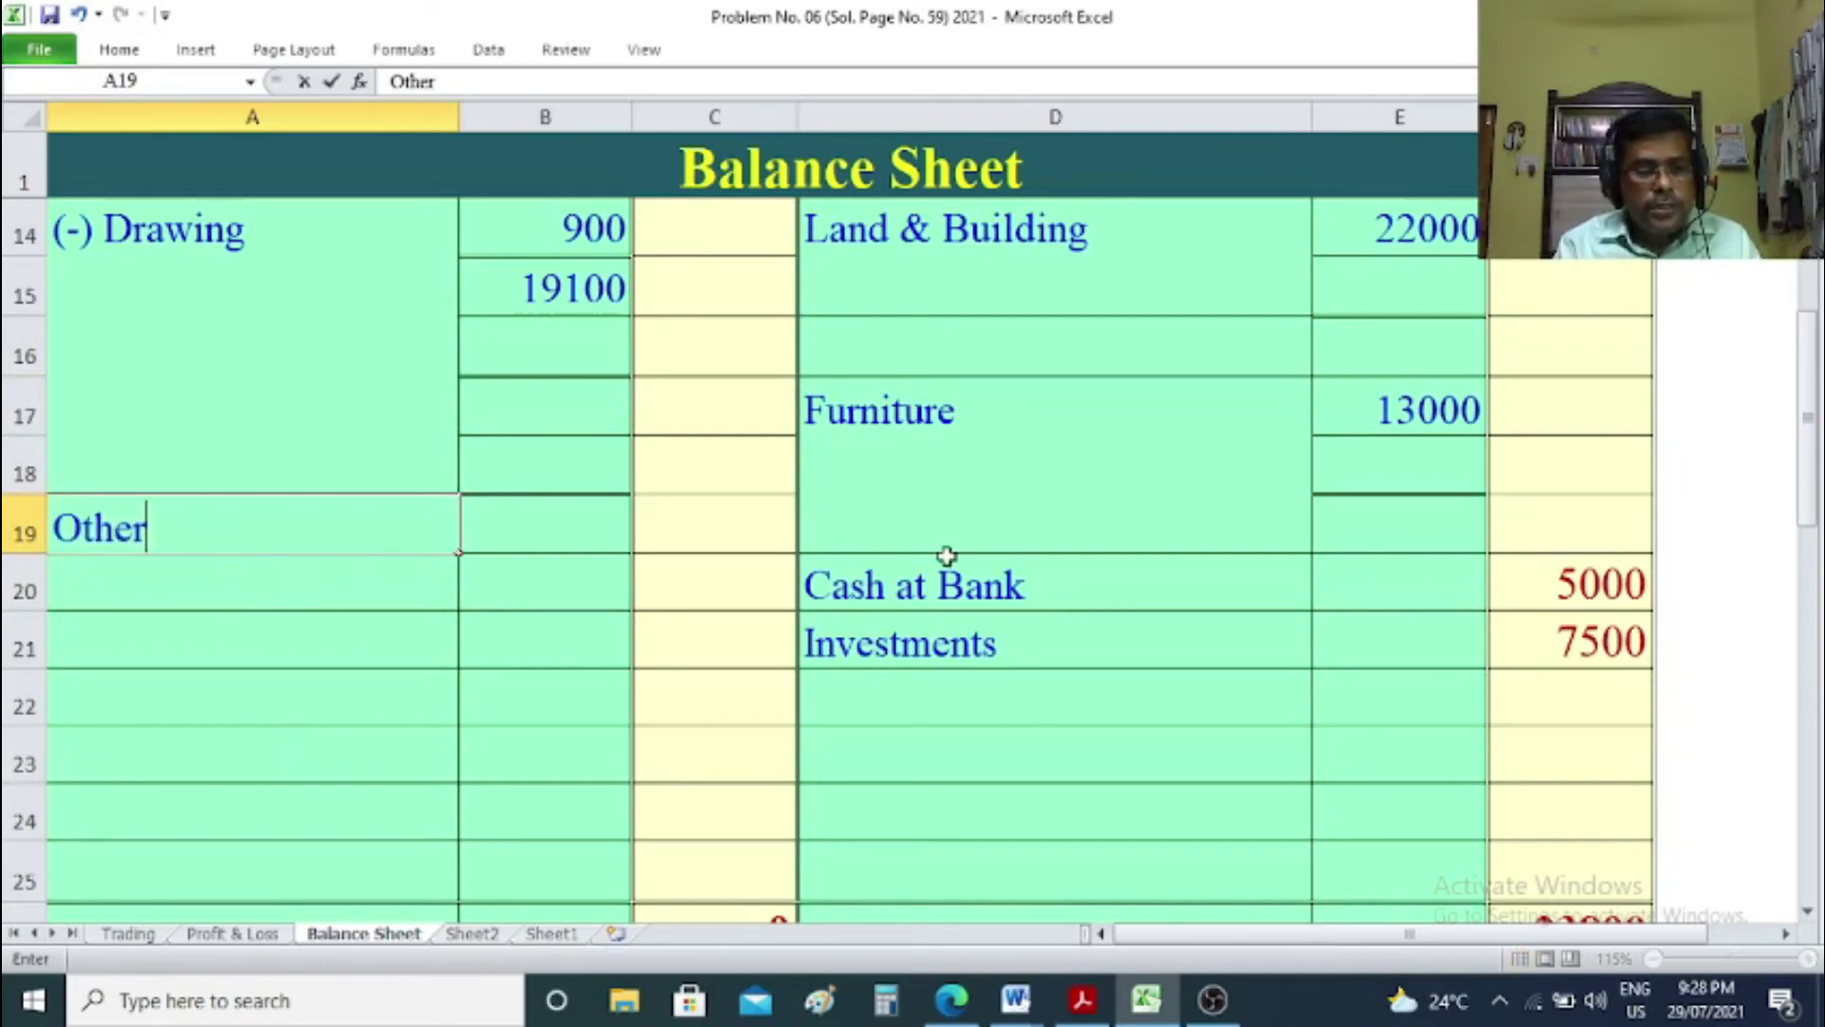
pyautogui.write(' Loans')
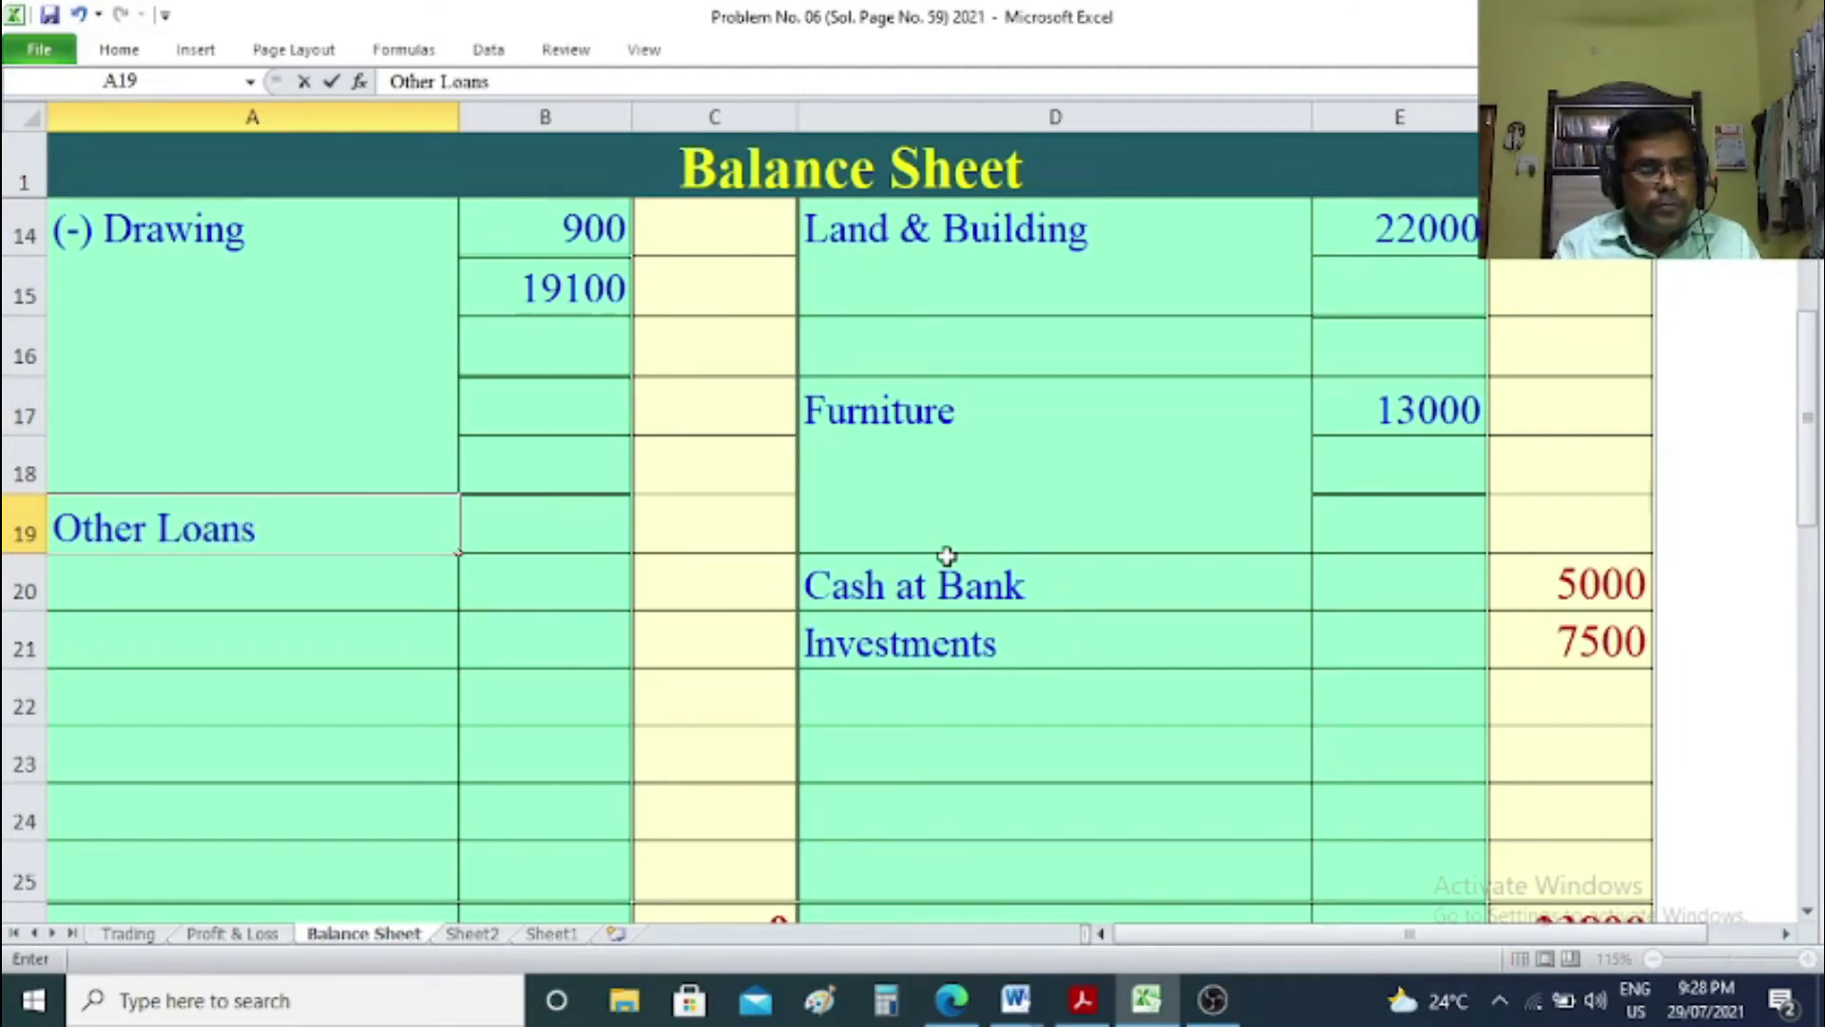
pyautogui.press('Tab')
pyautogui.press('Tab')
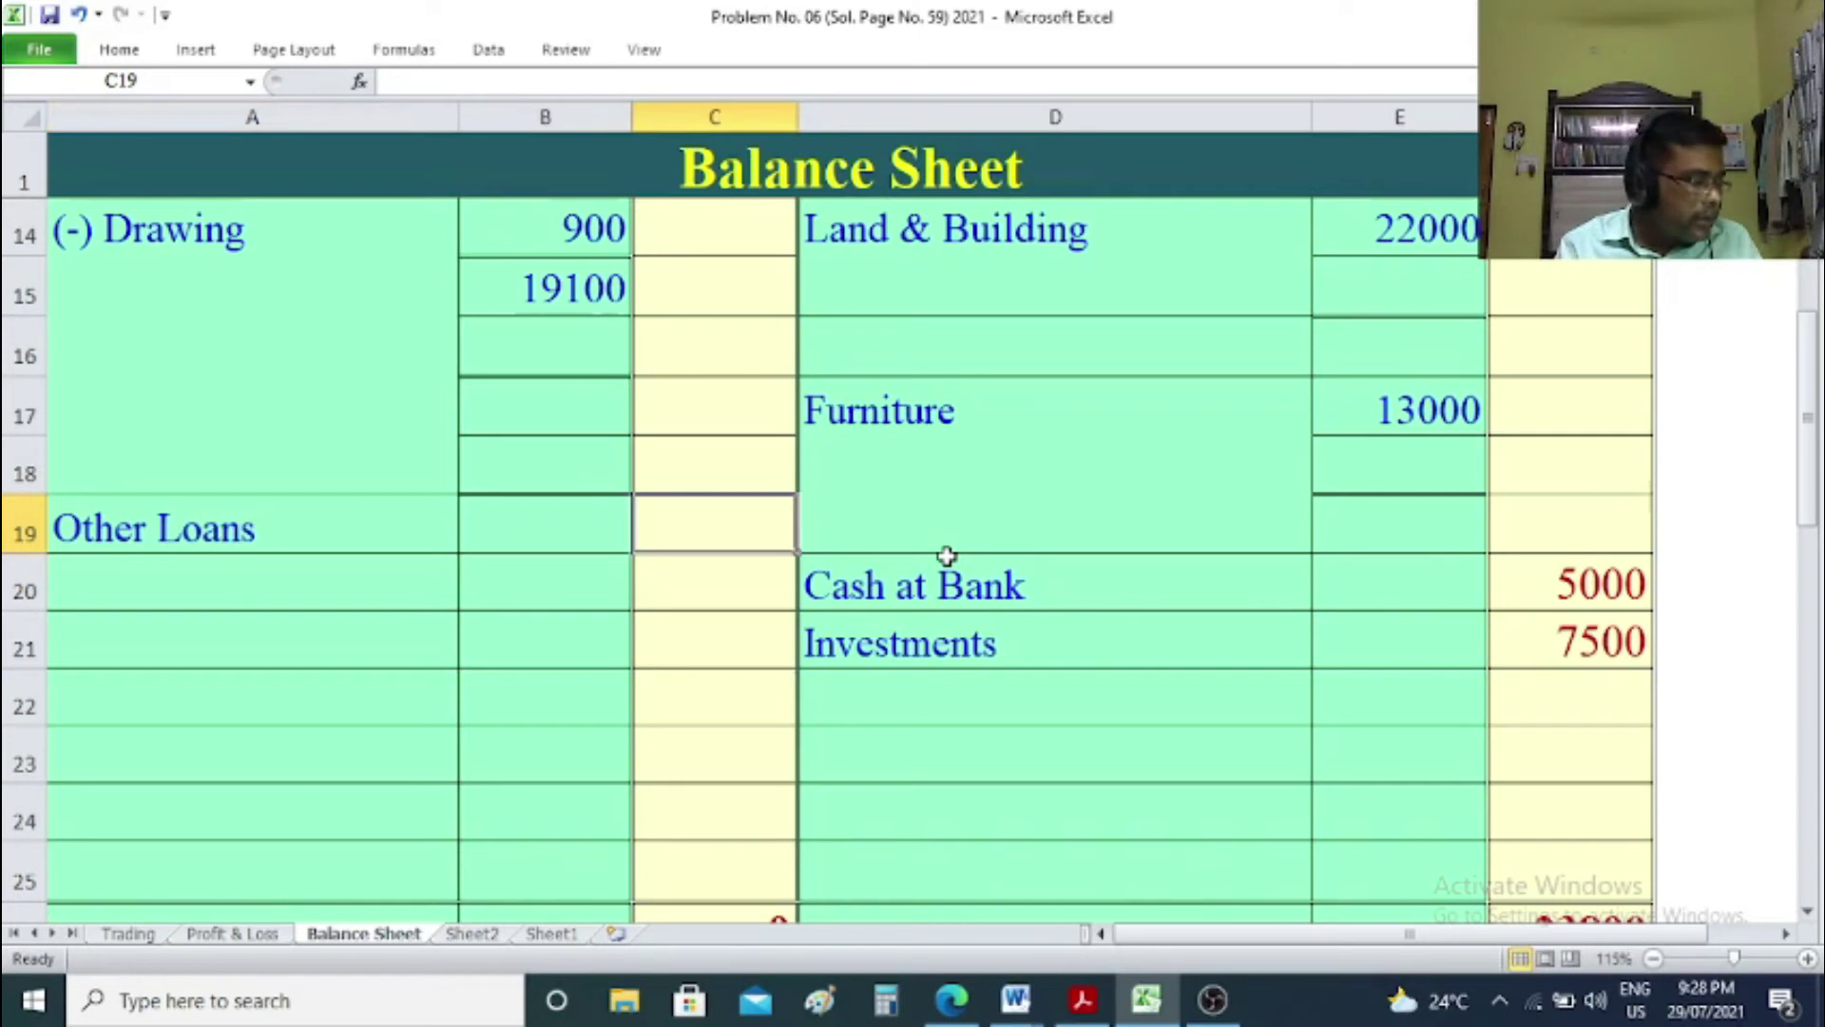
pyautogui.write('3000')
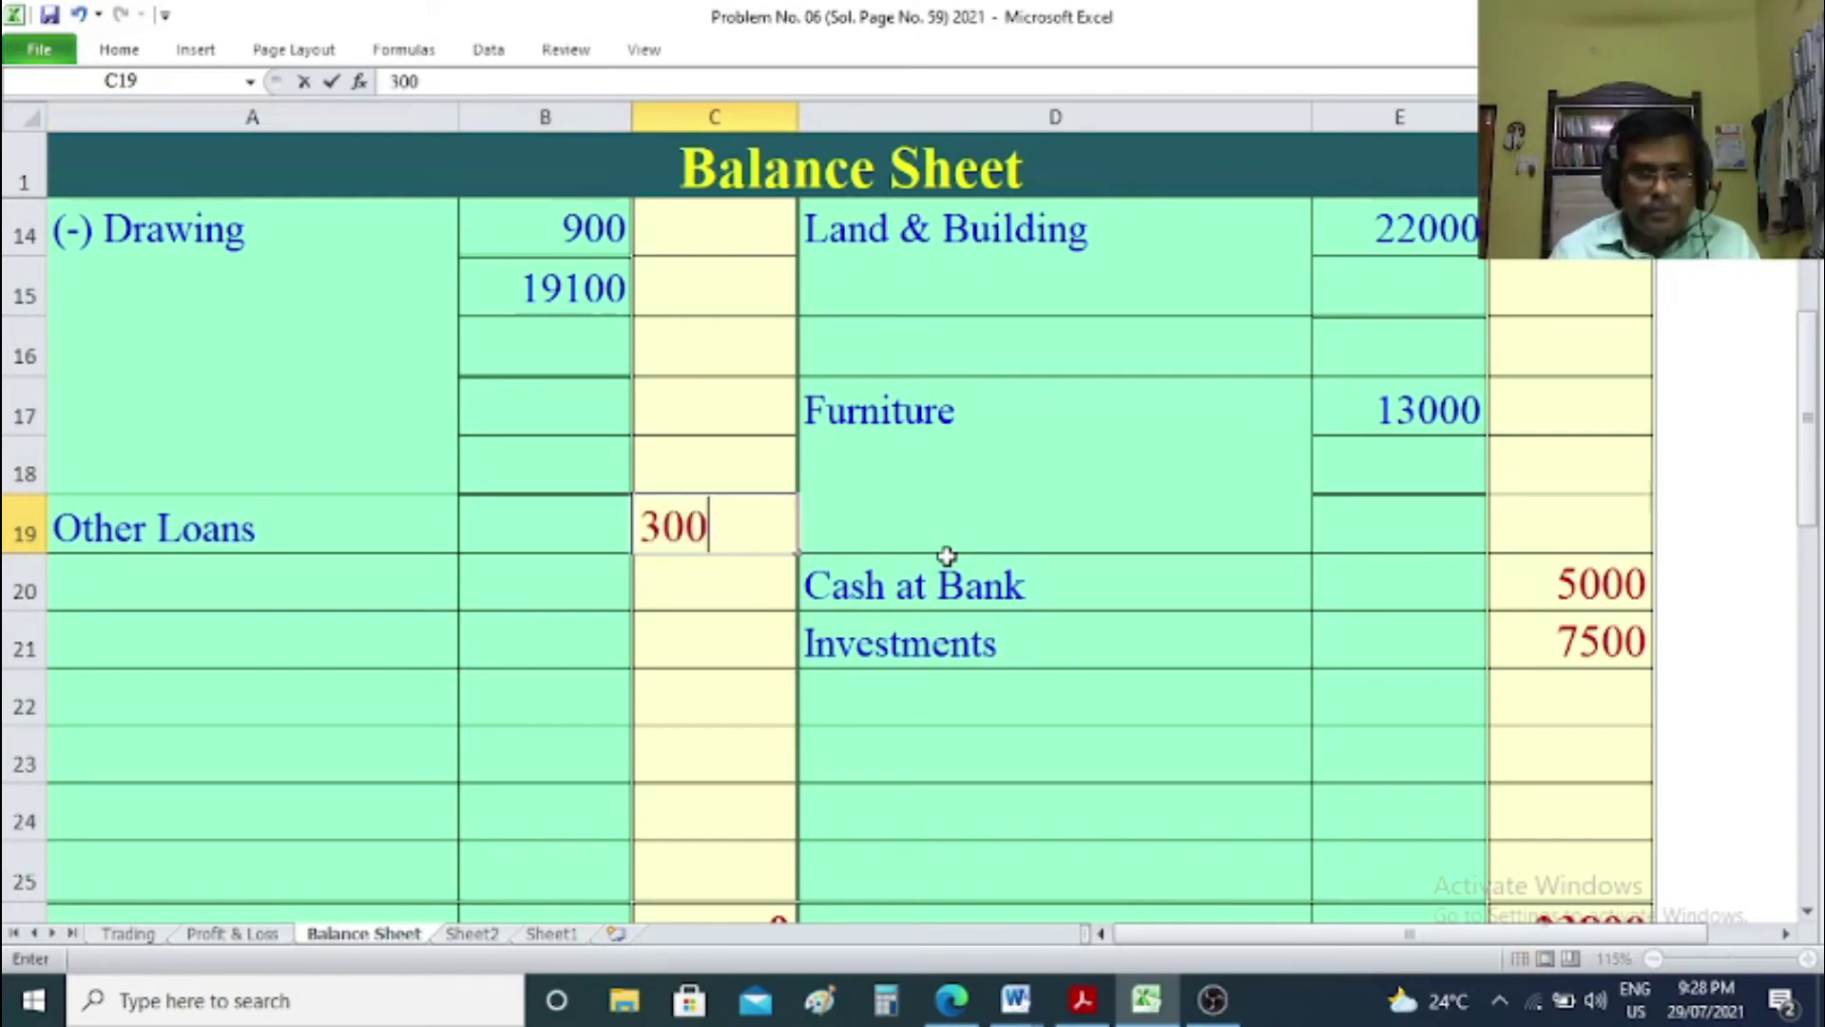
pyautogui.click(1734, 695)
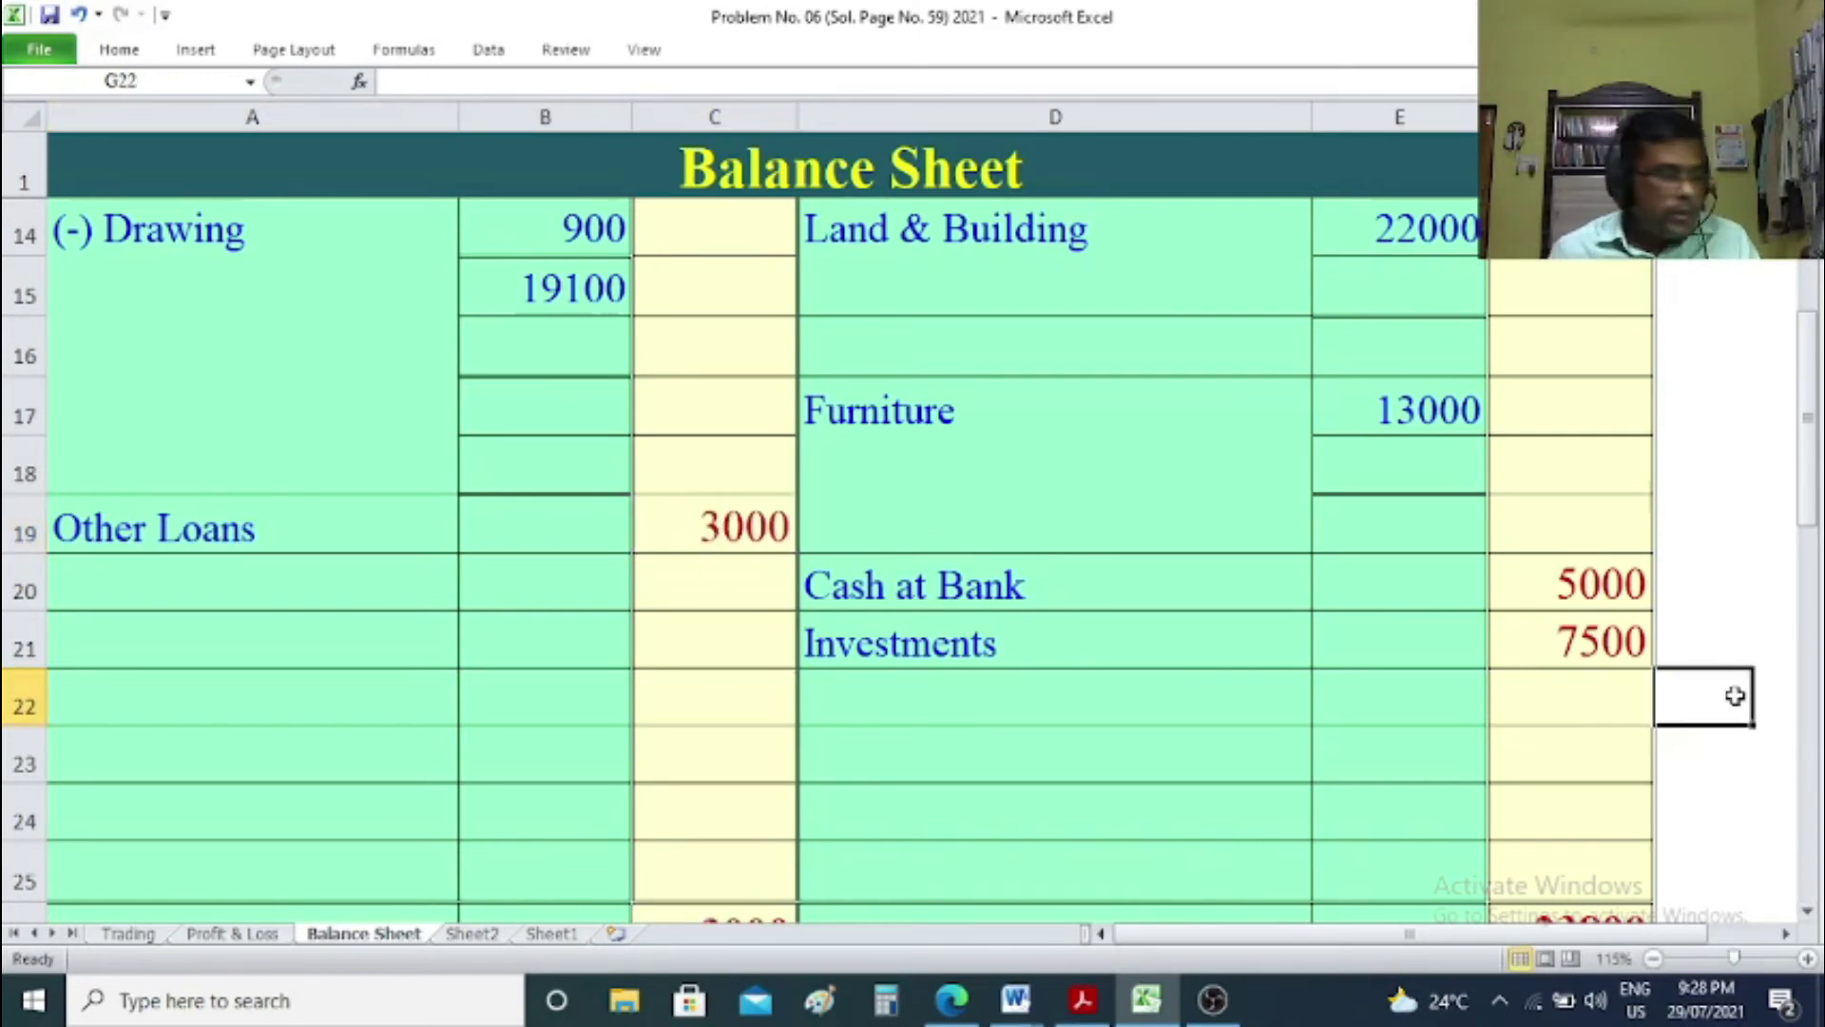
# Add Reserve Fund of 1000 to the liabilities, with the label in A20 and the amount in C20.
pyautogui.click(295, 557)
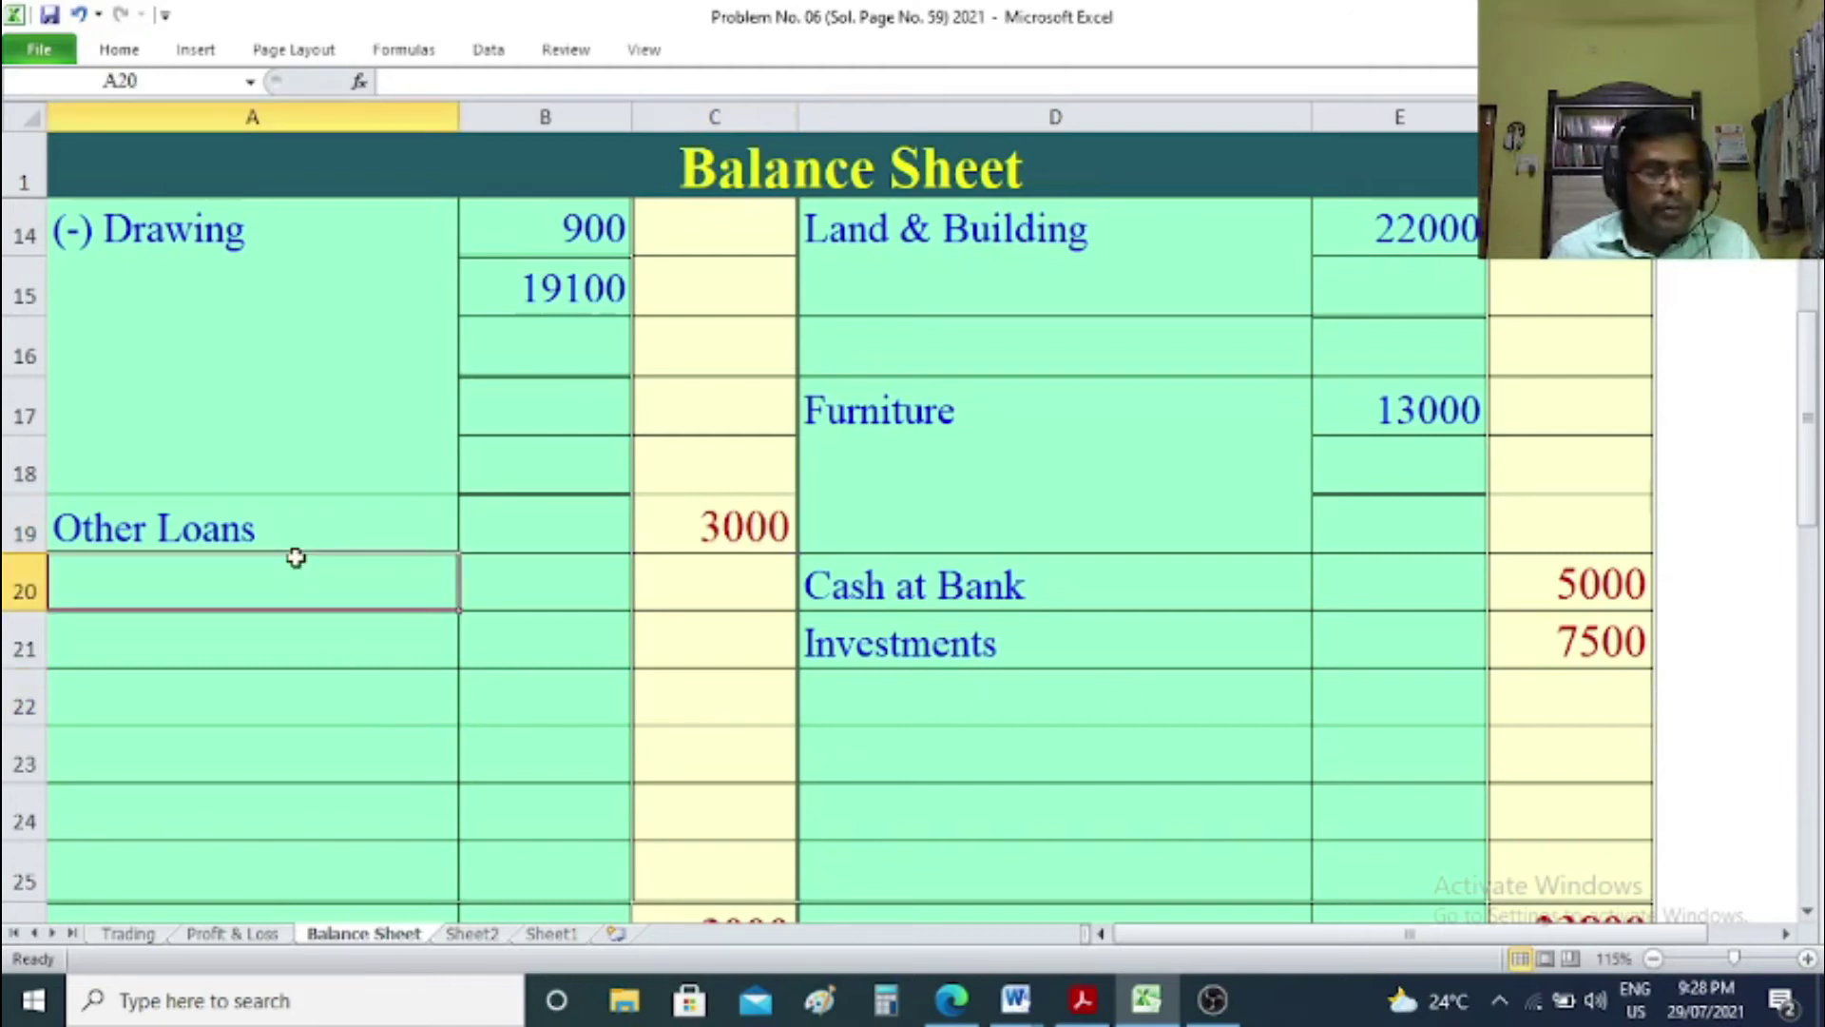
pyautogui.write('Re')
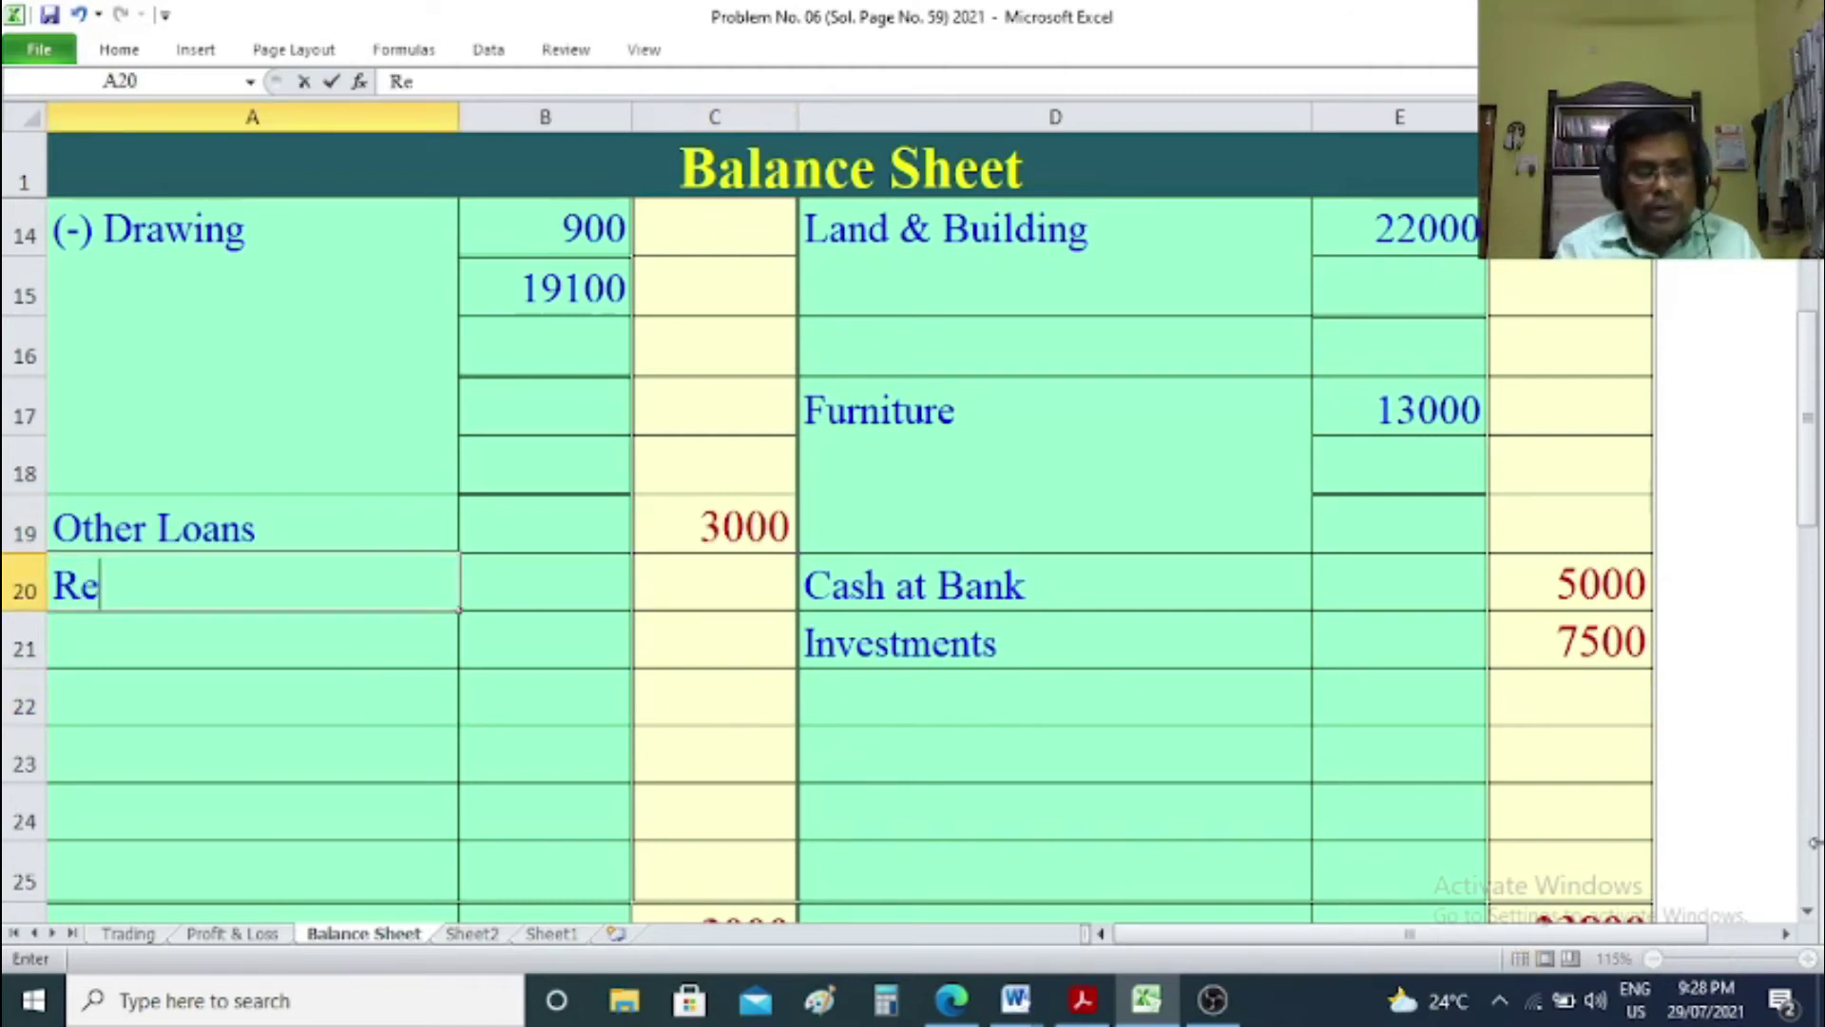
pyautogui.write('serve')
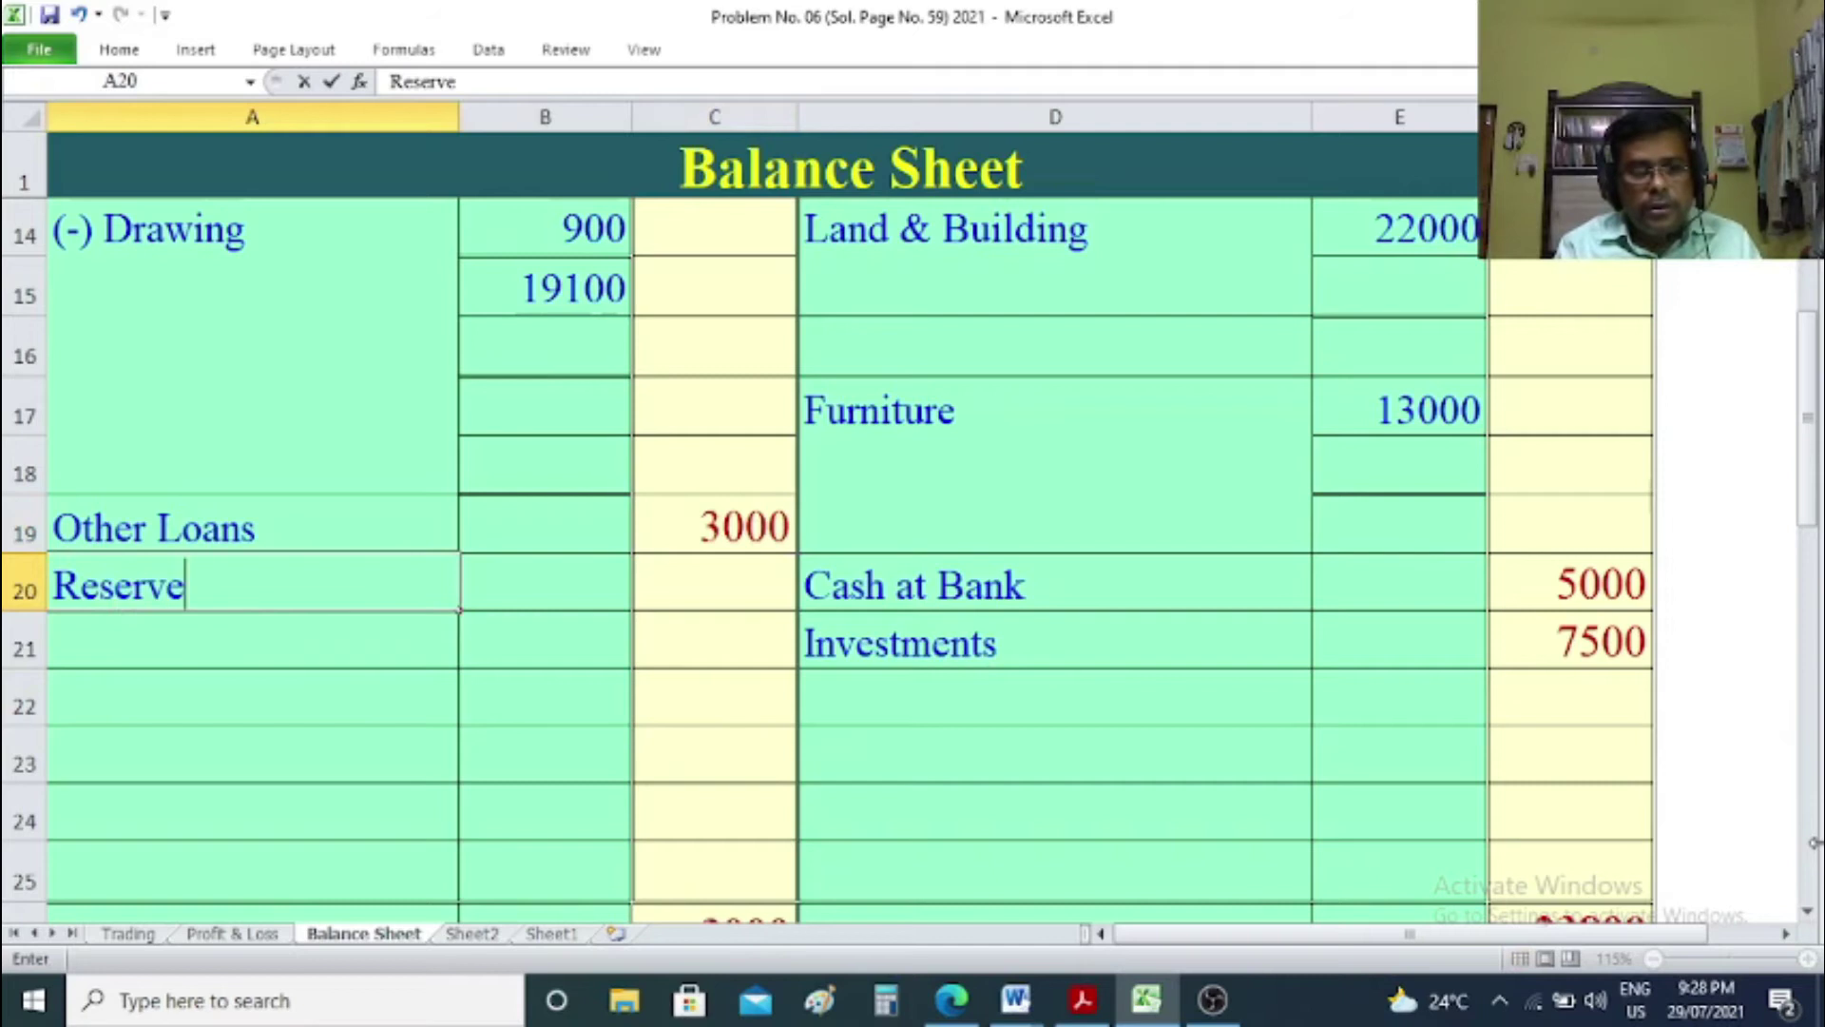
pyautogui.write(' fu')
pyautogui.press('BackSpace')
pyautogui.press('BackSpace')
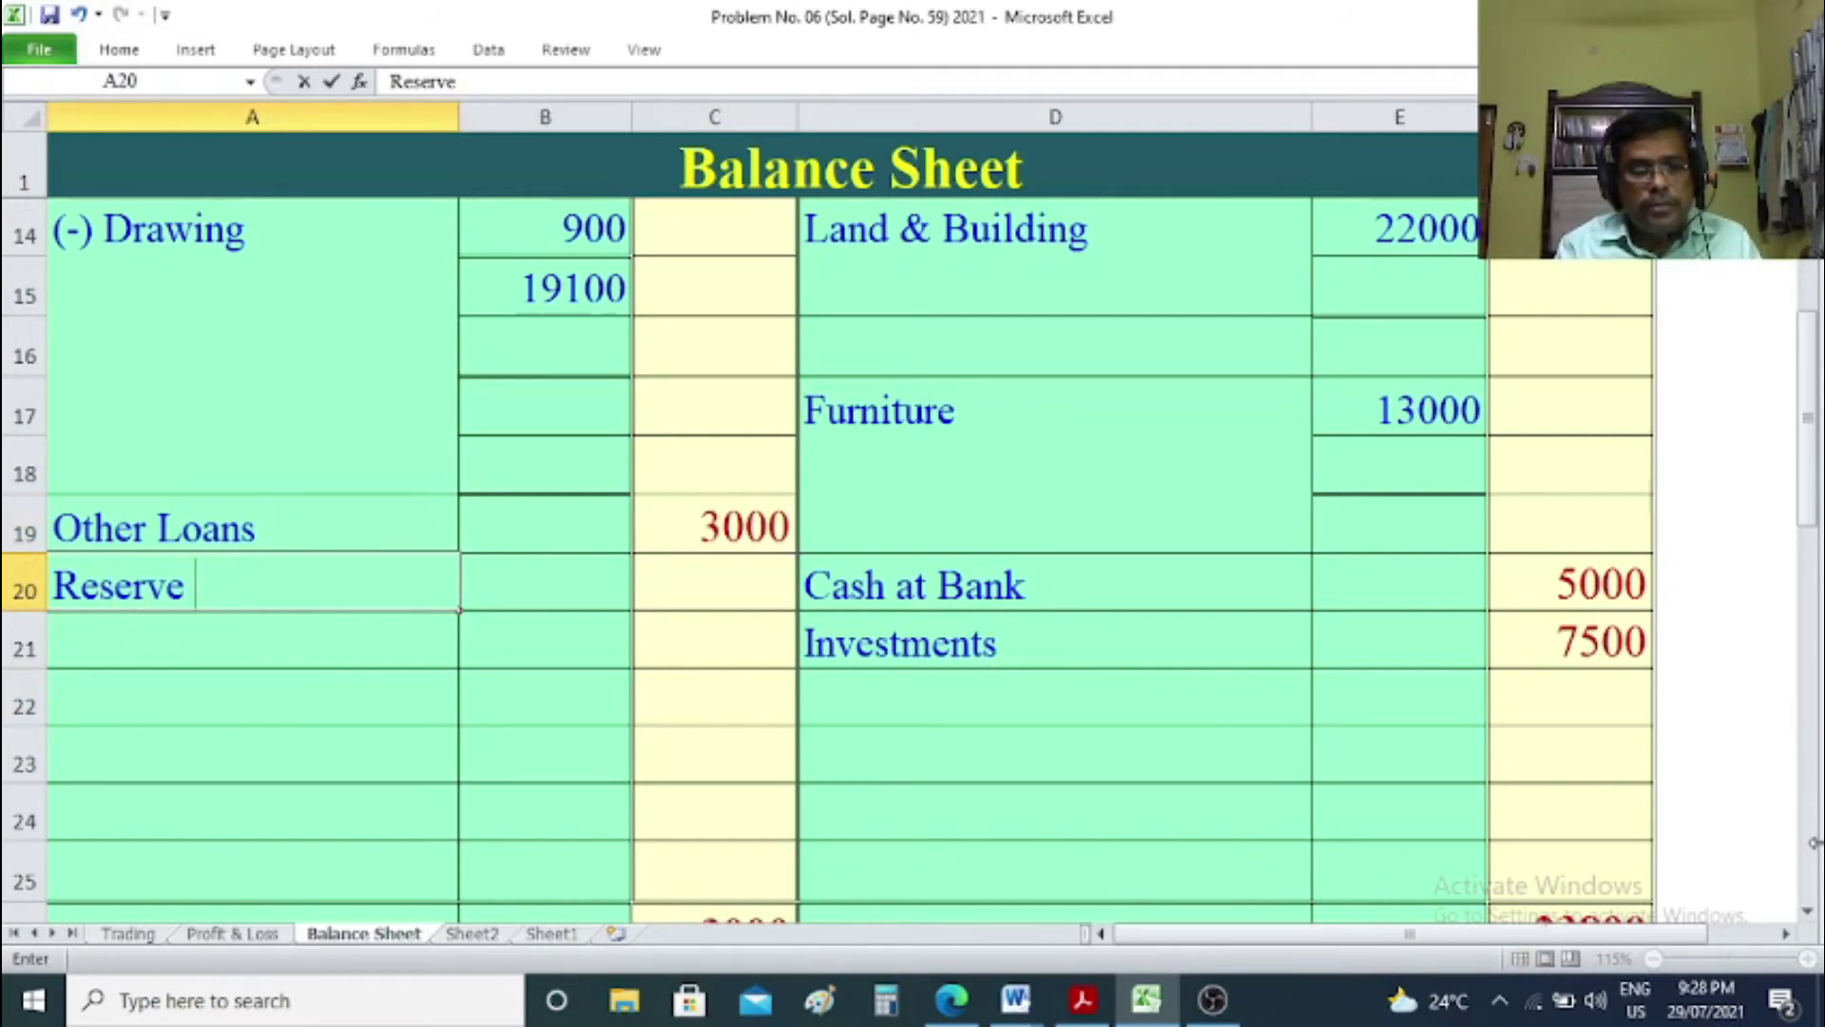
pyautogui.write('D')
pyautogui.press('BackSpace')
pyautogui.write('Fund')
pyautogui.press('Tab')
pyautogui.press('Tab')
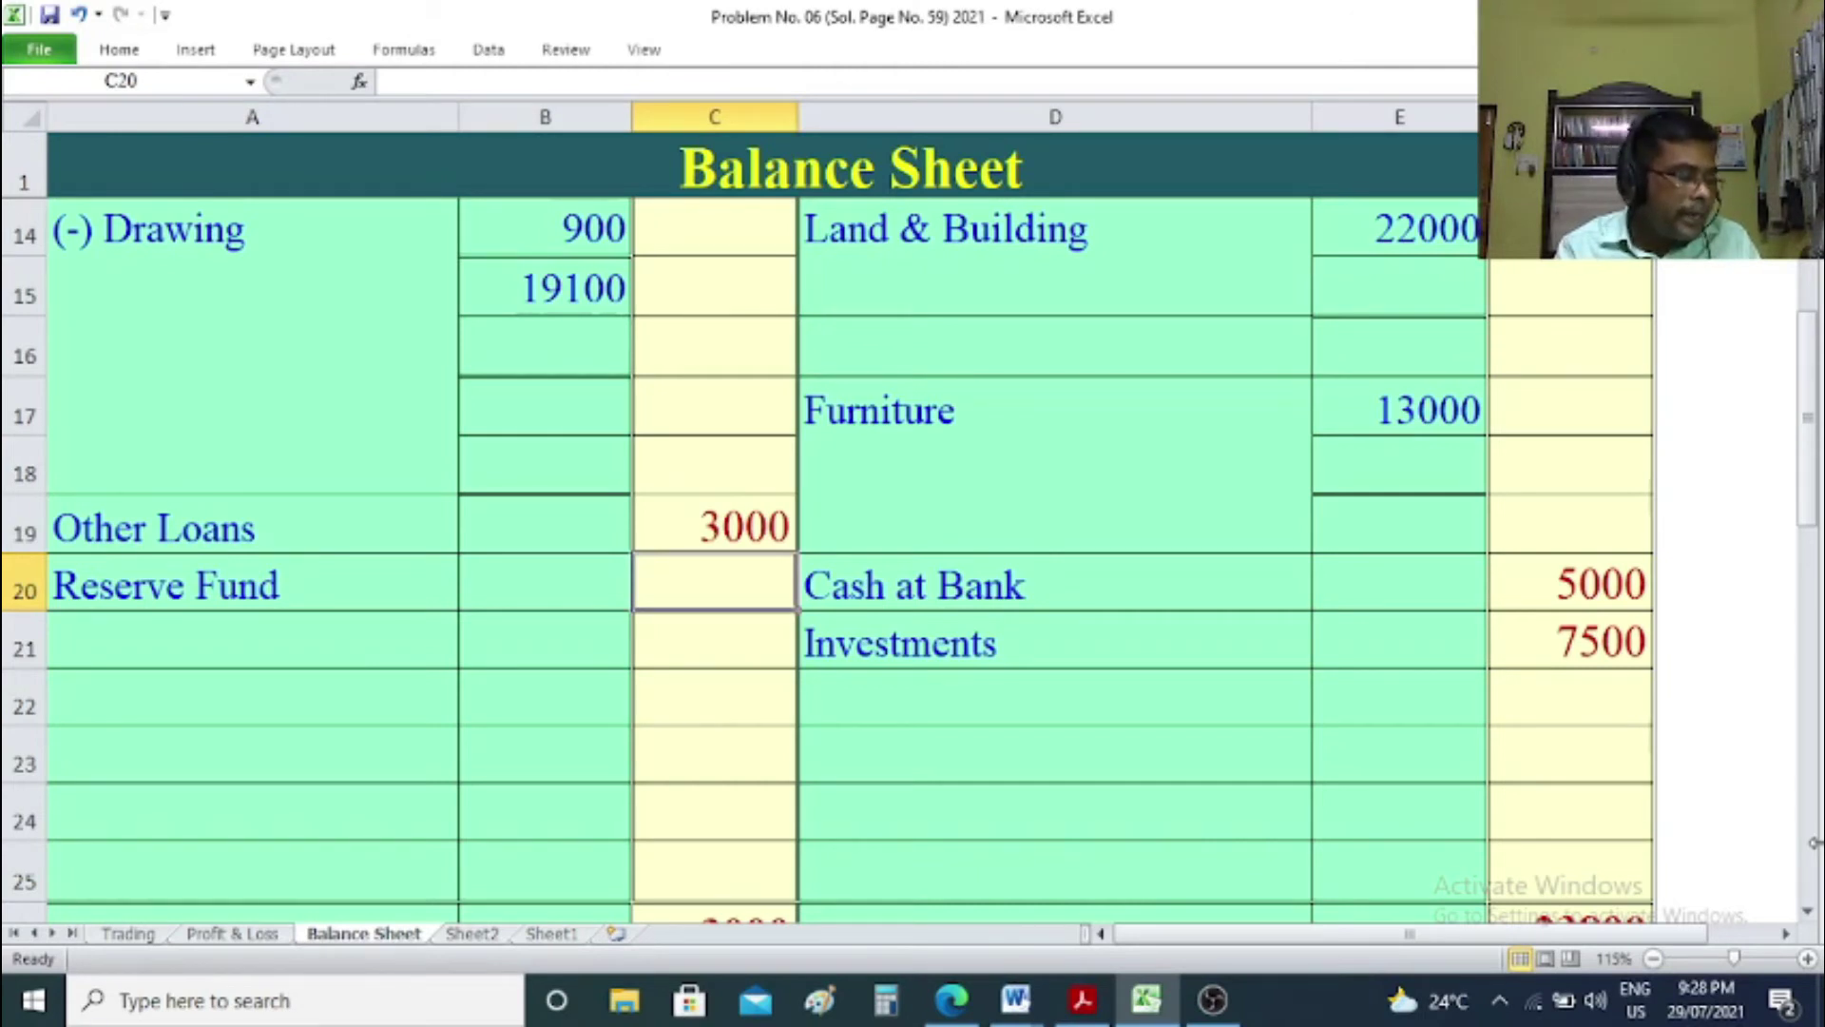
pyautogui.write('1000')
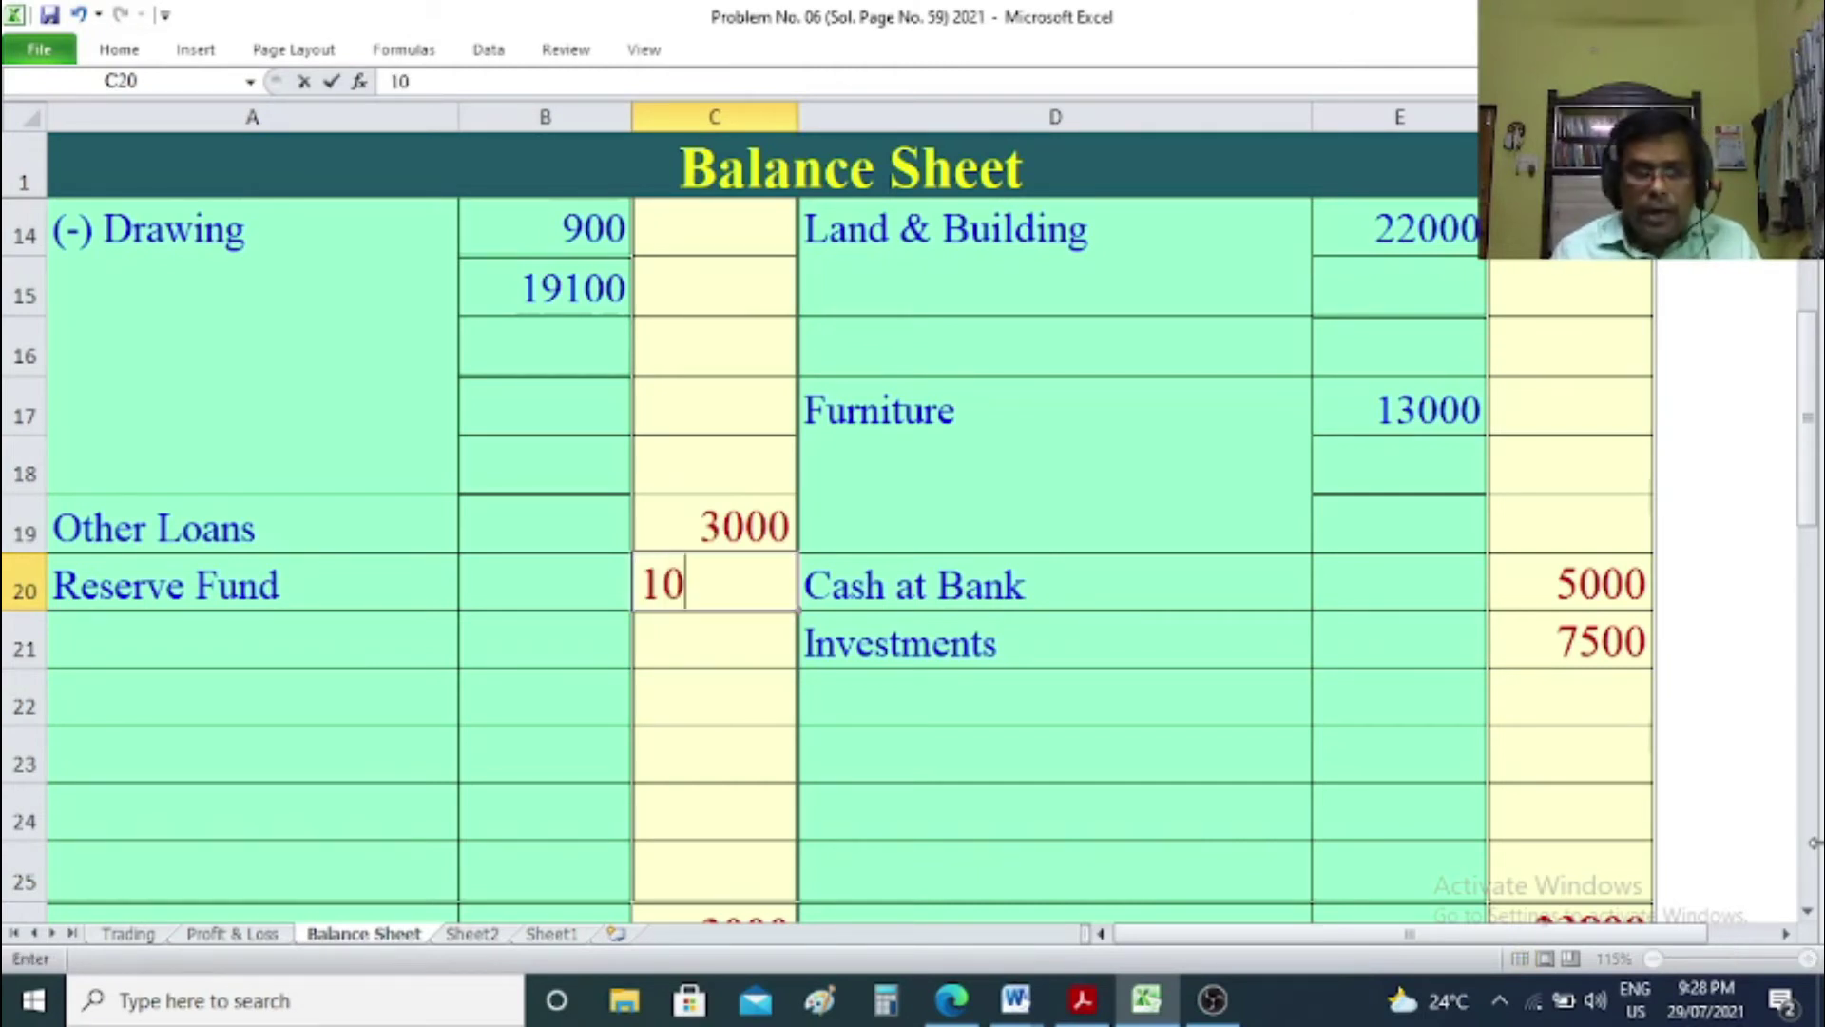
pyautogui.click(1735, 721)
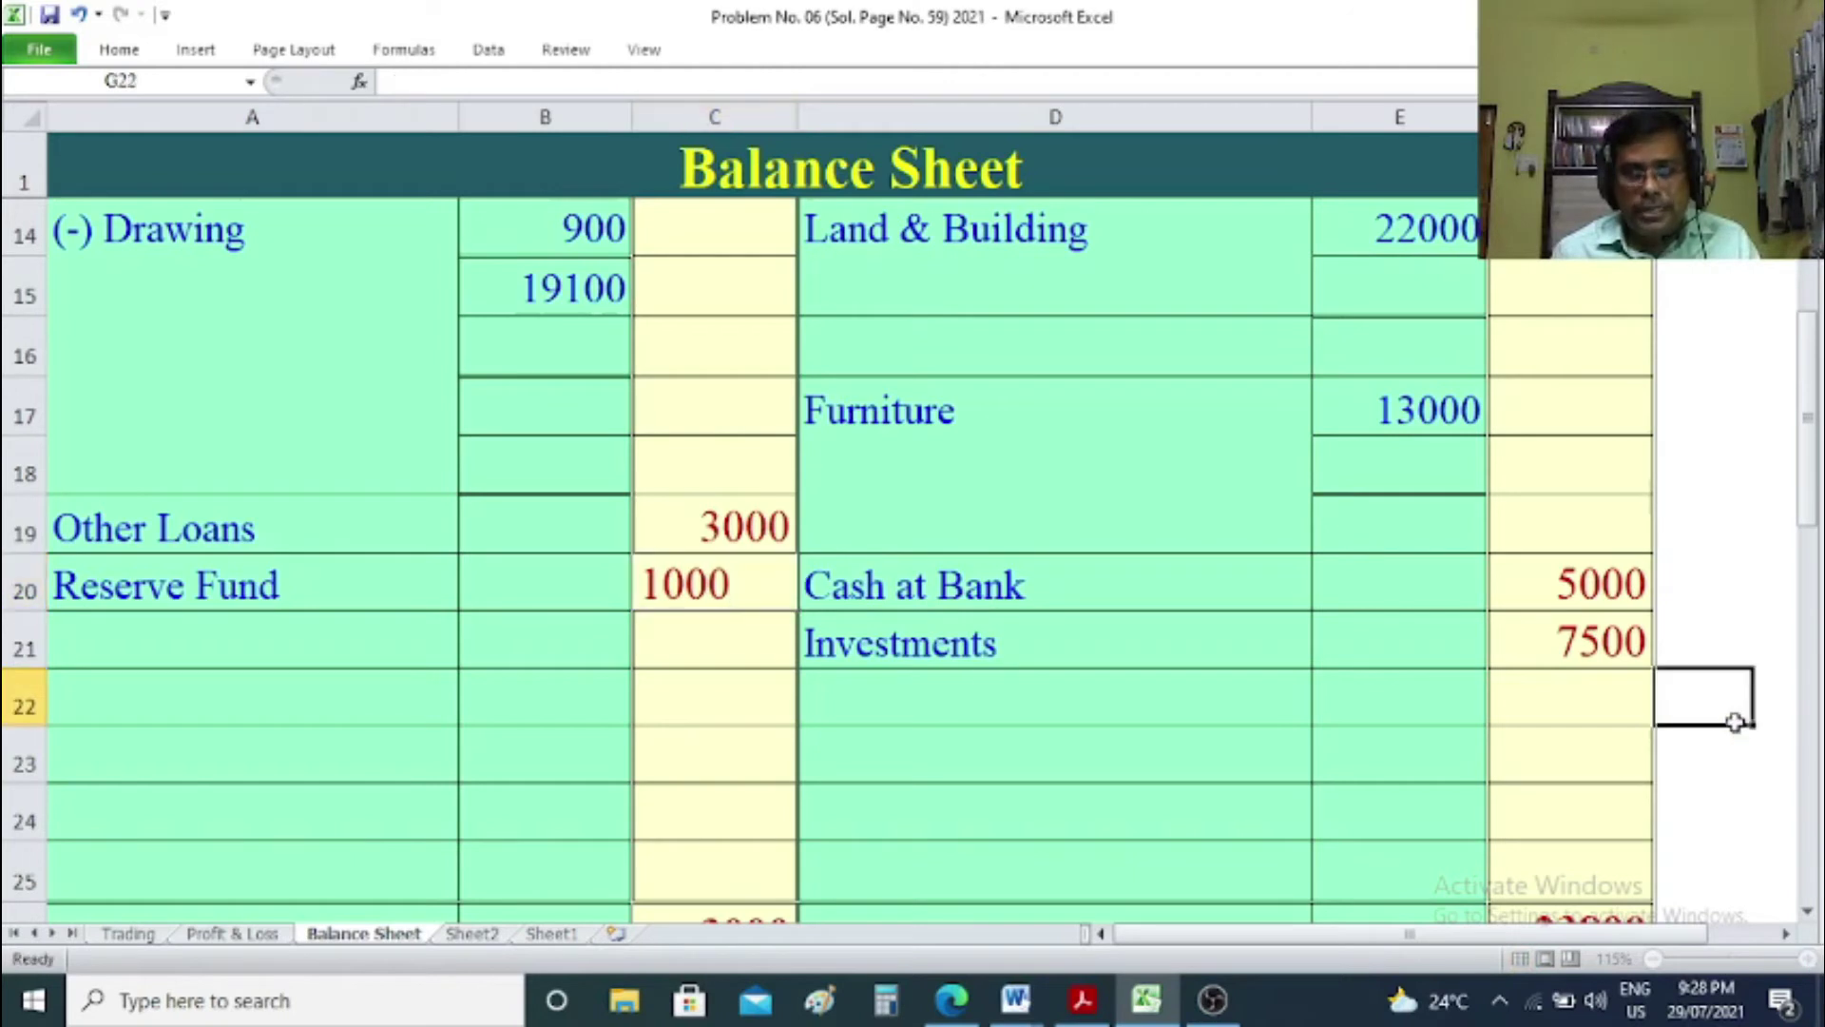
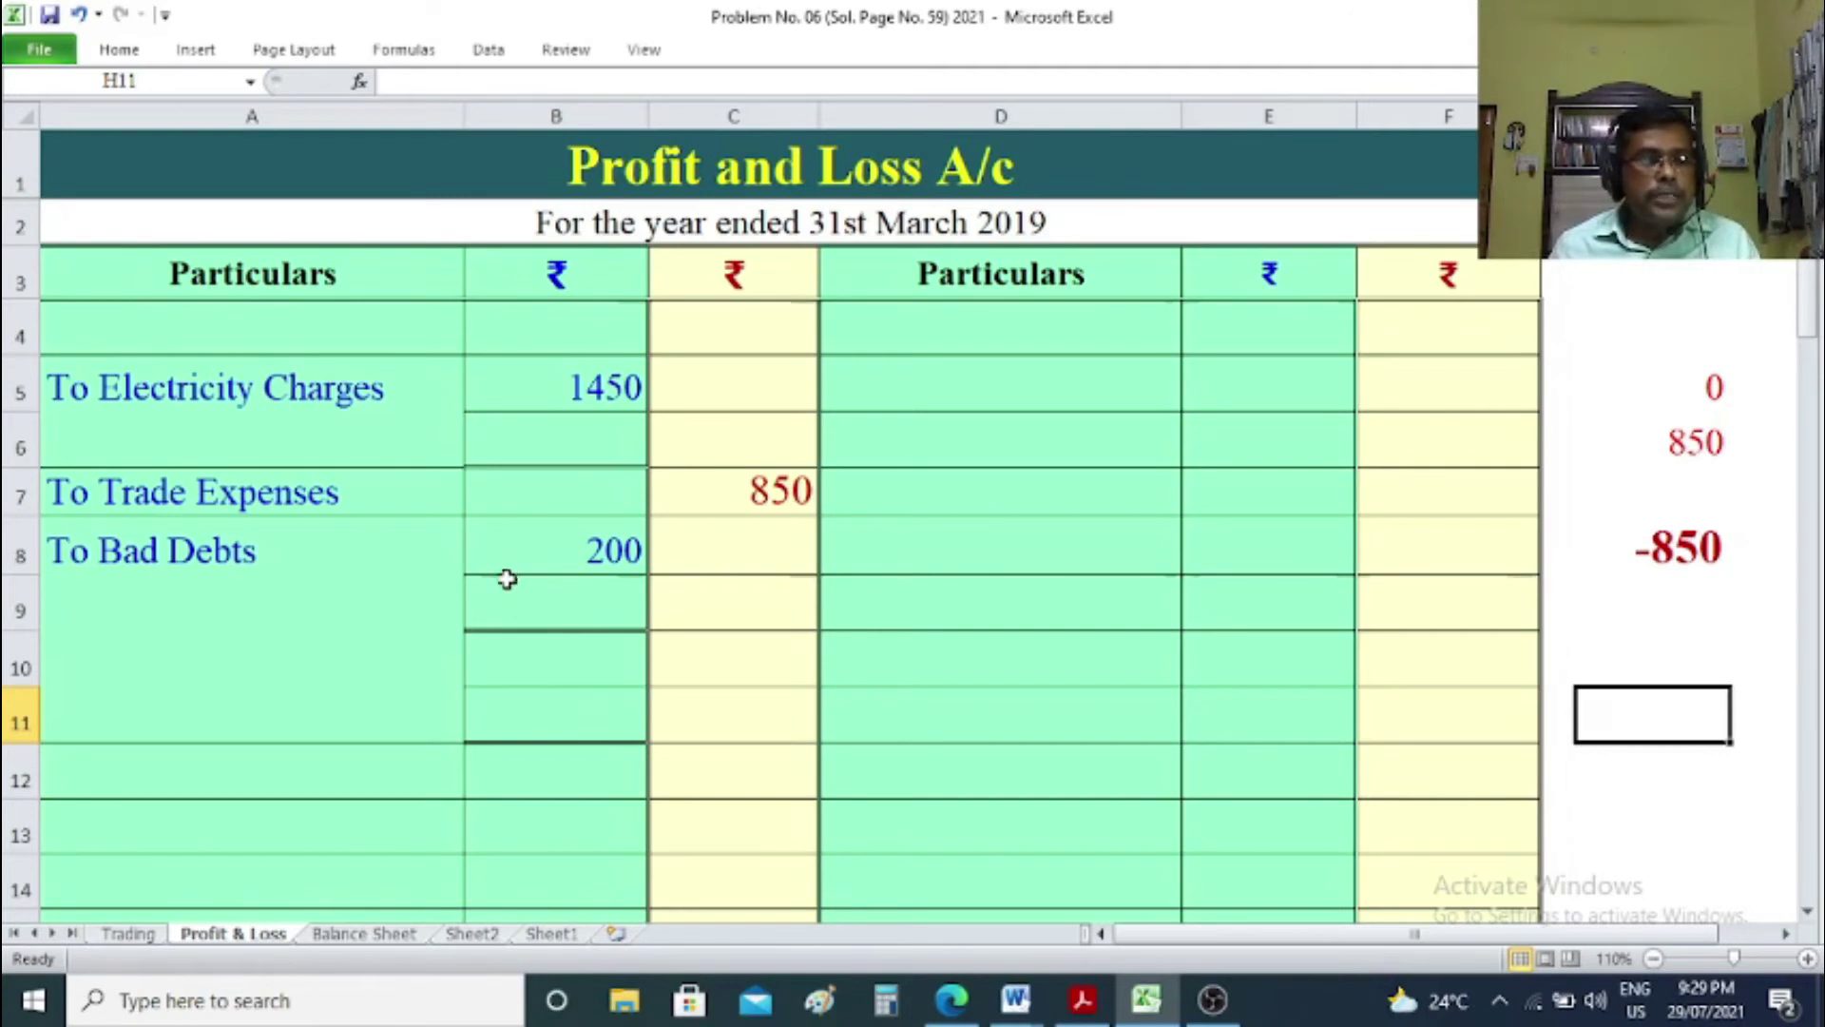
# Label A11 of the Profit & Loss sheet "(-) Old RDD" below the To Bad Debts entry.
pyautogui.click(302, 708)
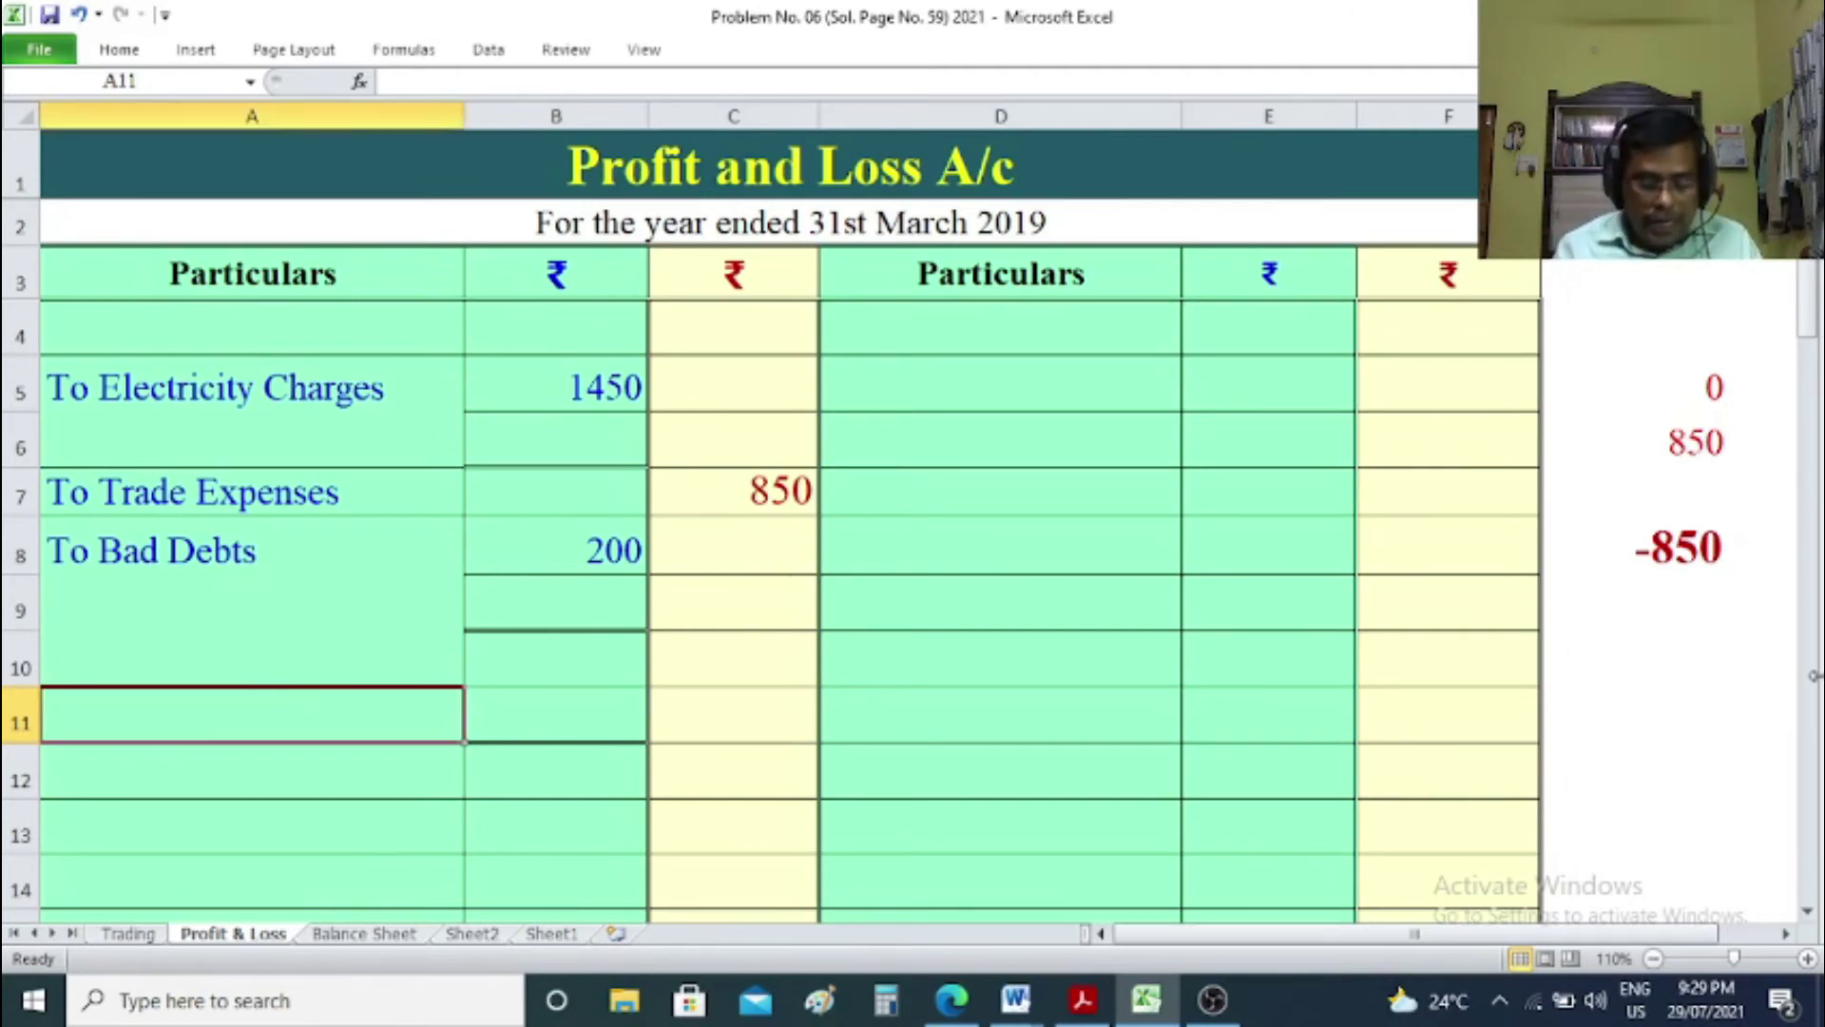
pyautogui.write('mi')
pyautogui.press('BackSpace')
pyautogui.press('BackSpace')
pyautogui.write('(-) old')
pyautogui.press('BackSpace')
pyautogui.press('BackSpace')
pyautogui.press('BackSpace')
pyautogui.write('Old ')
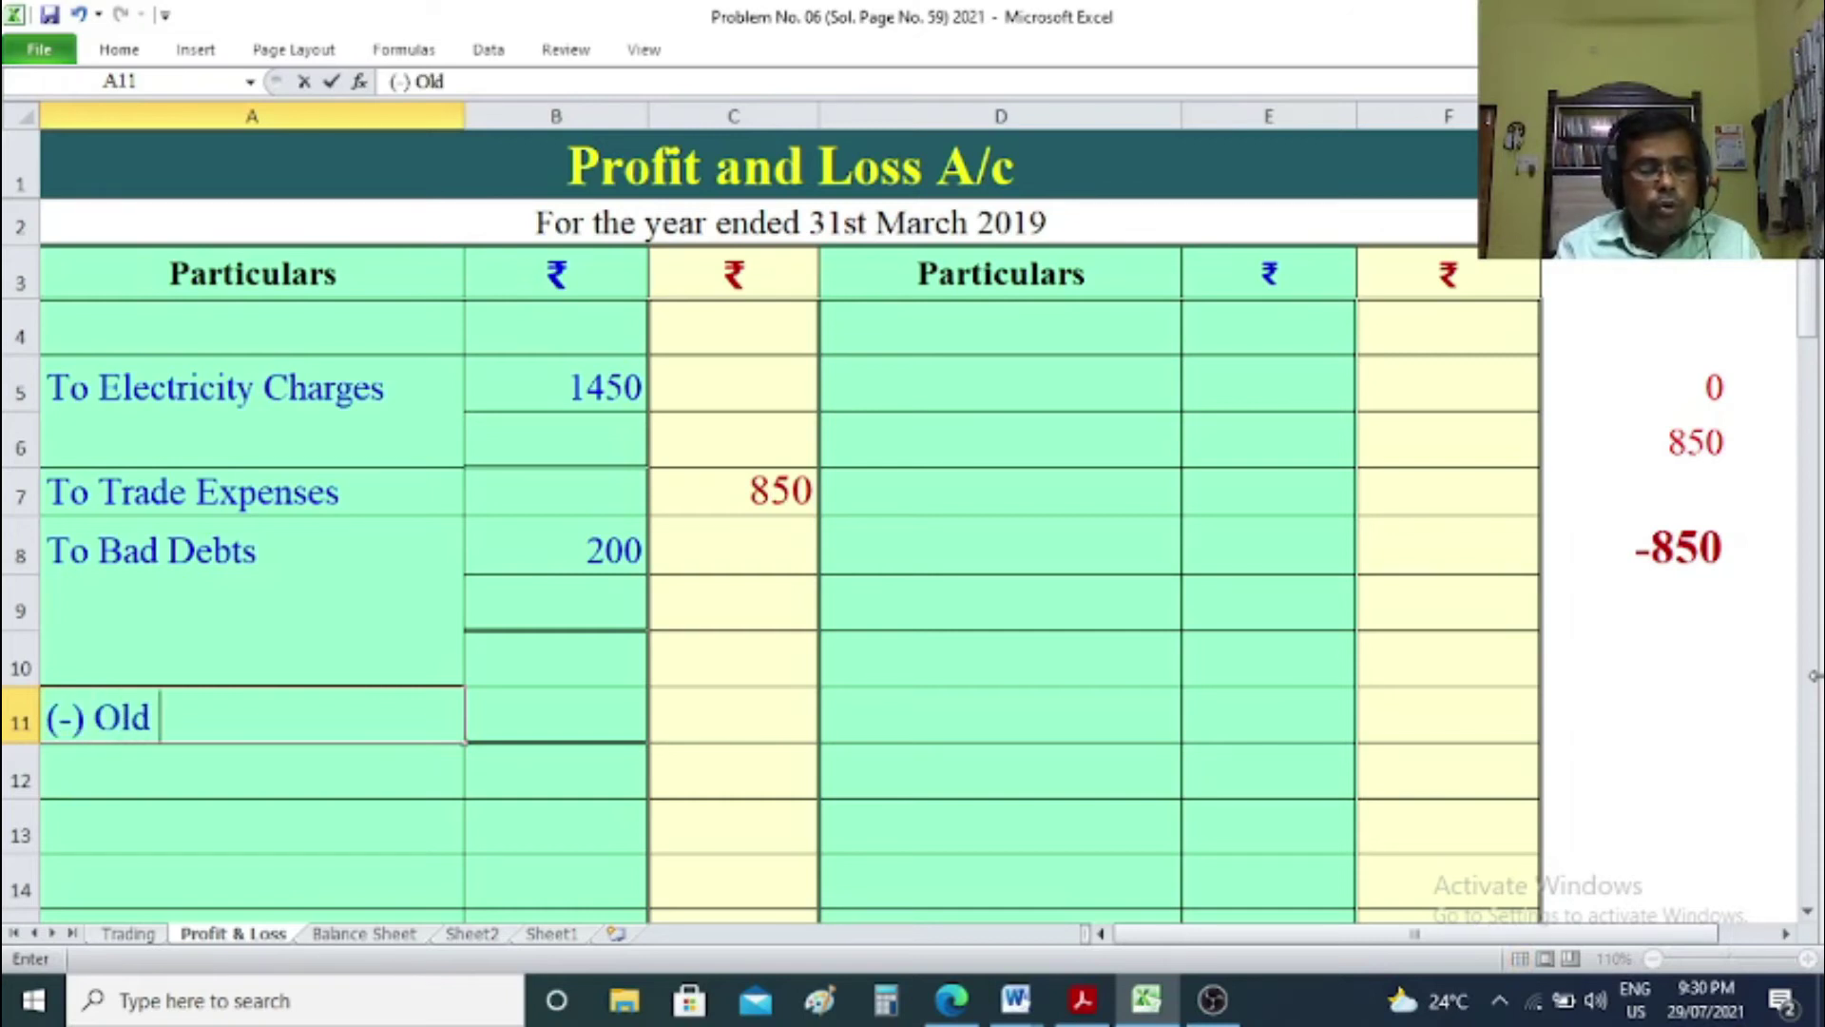
pyautogui.write('Rdd')
pyautogui.press('BackSpace')
pyautogui.press('BackSpace')
pyautogui.write('DD')
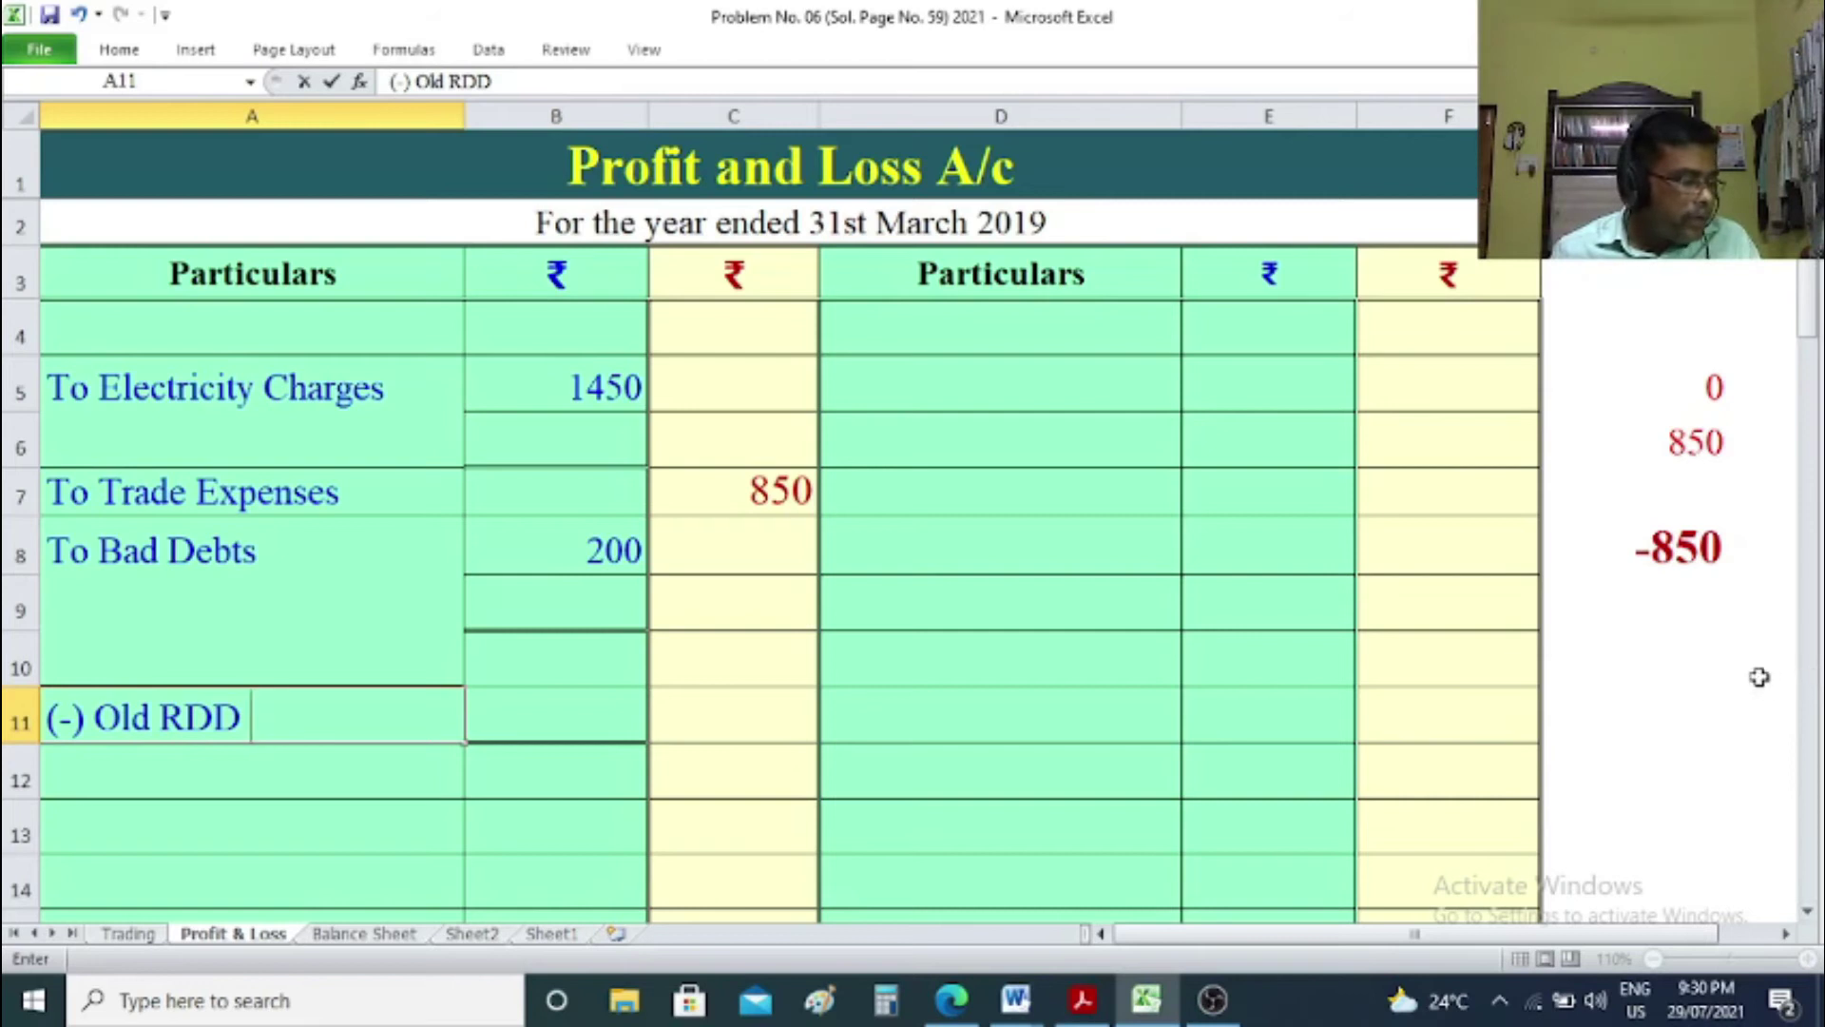
# Enter 500 in B11 as the Old RDD amount.
pyautogui.click(580, 700)
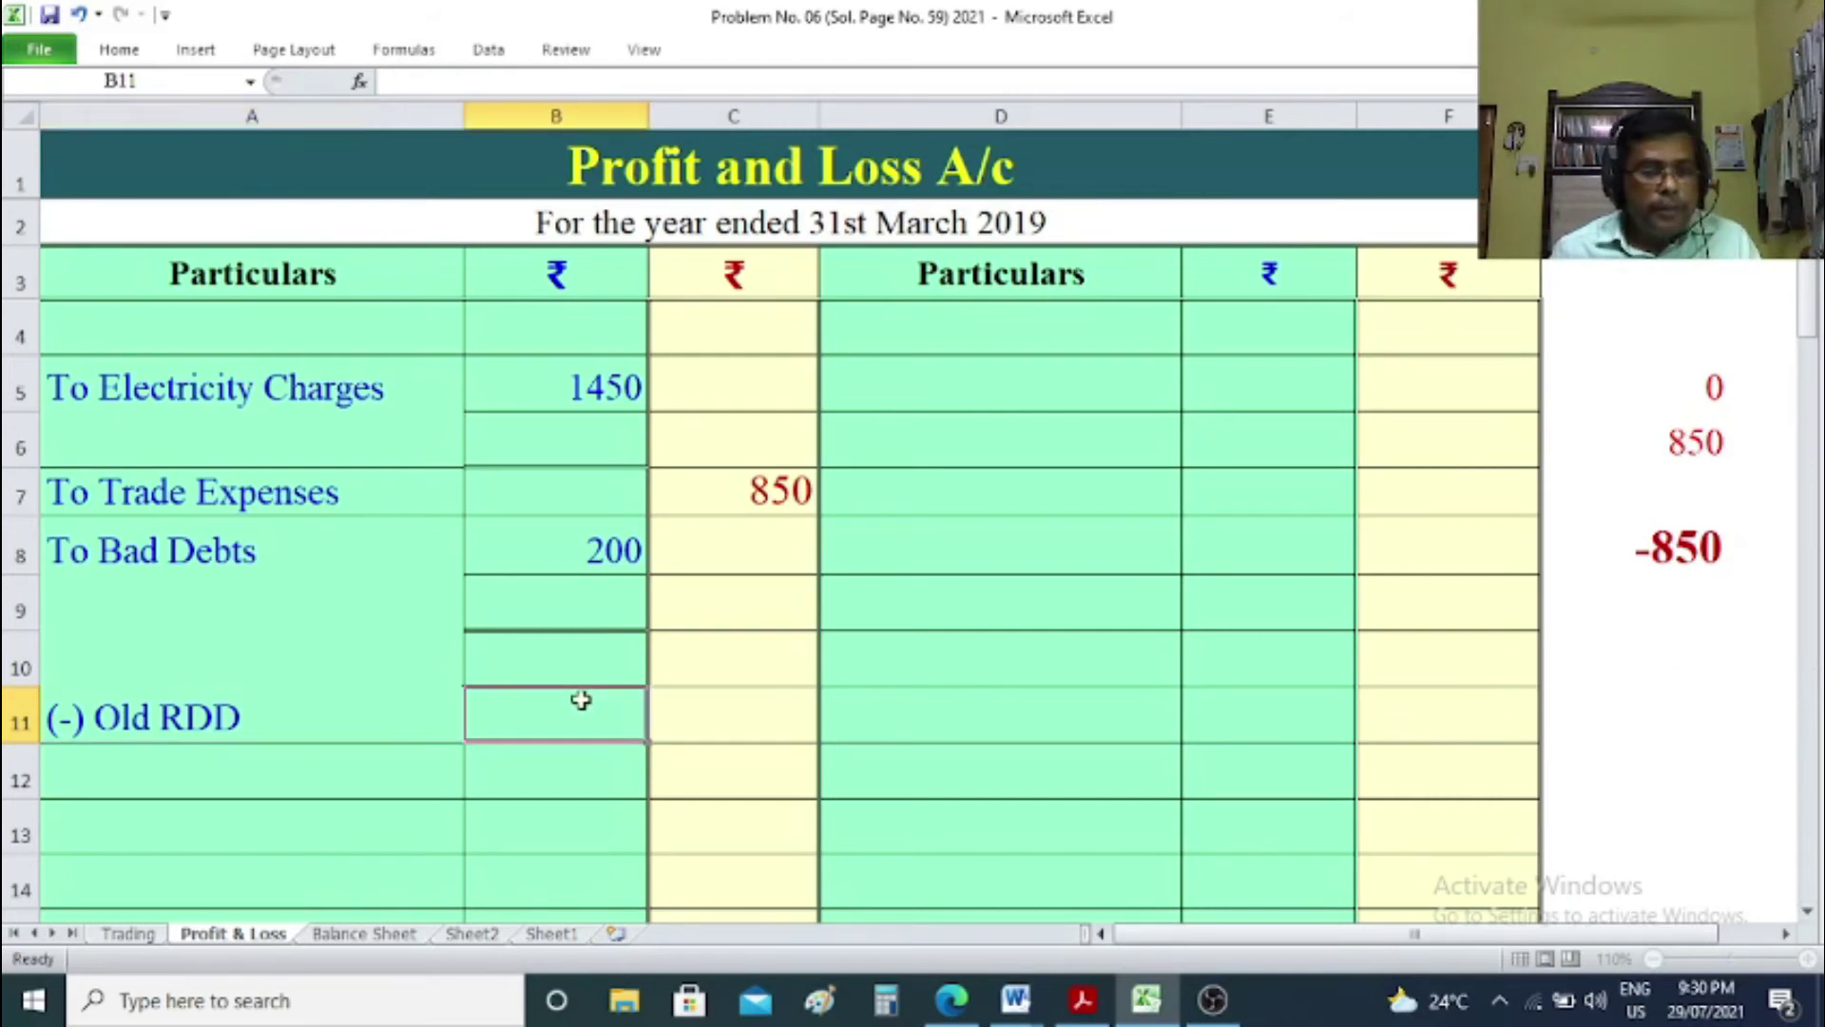
pyautogui.write('500')
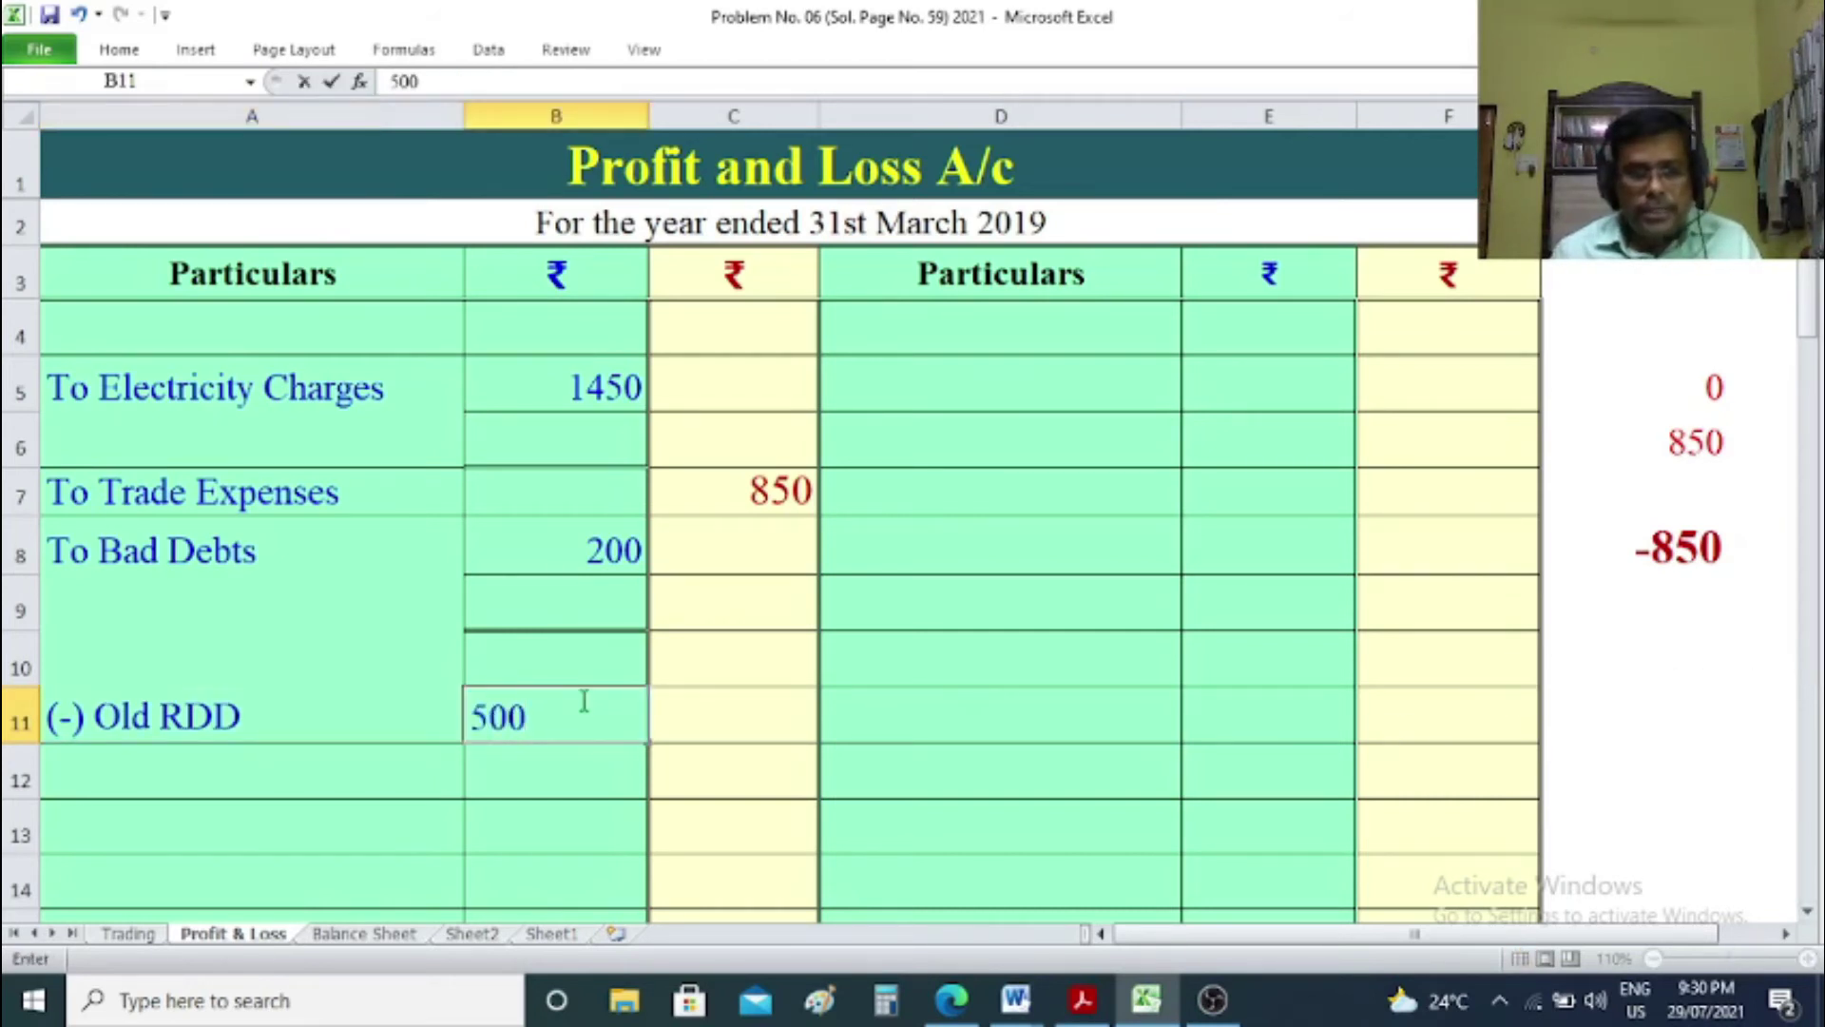
pyautogui.click(1718, 797)
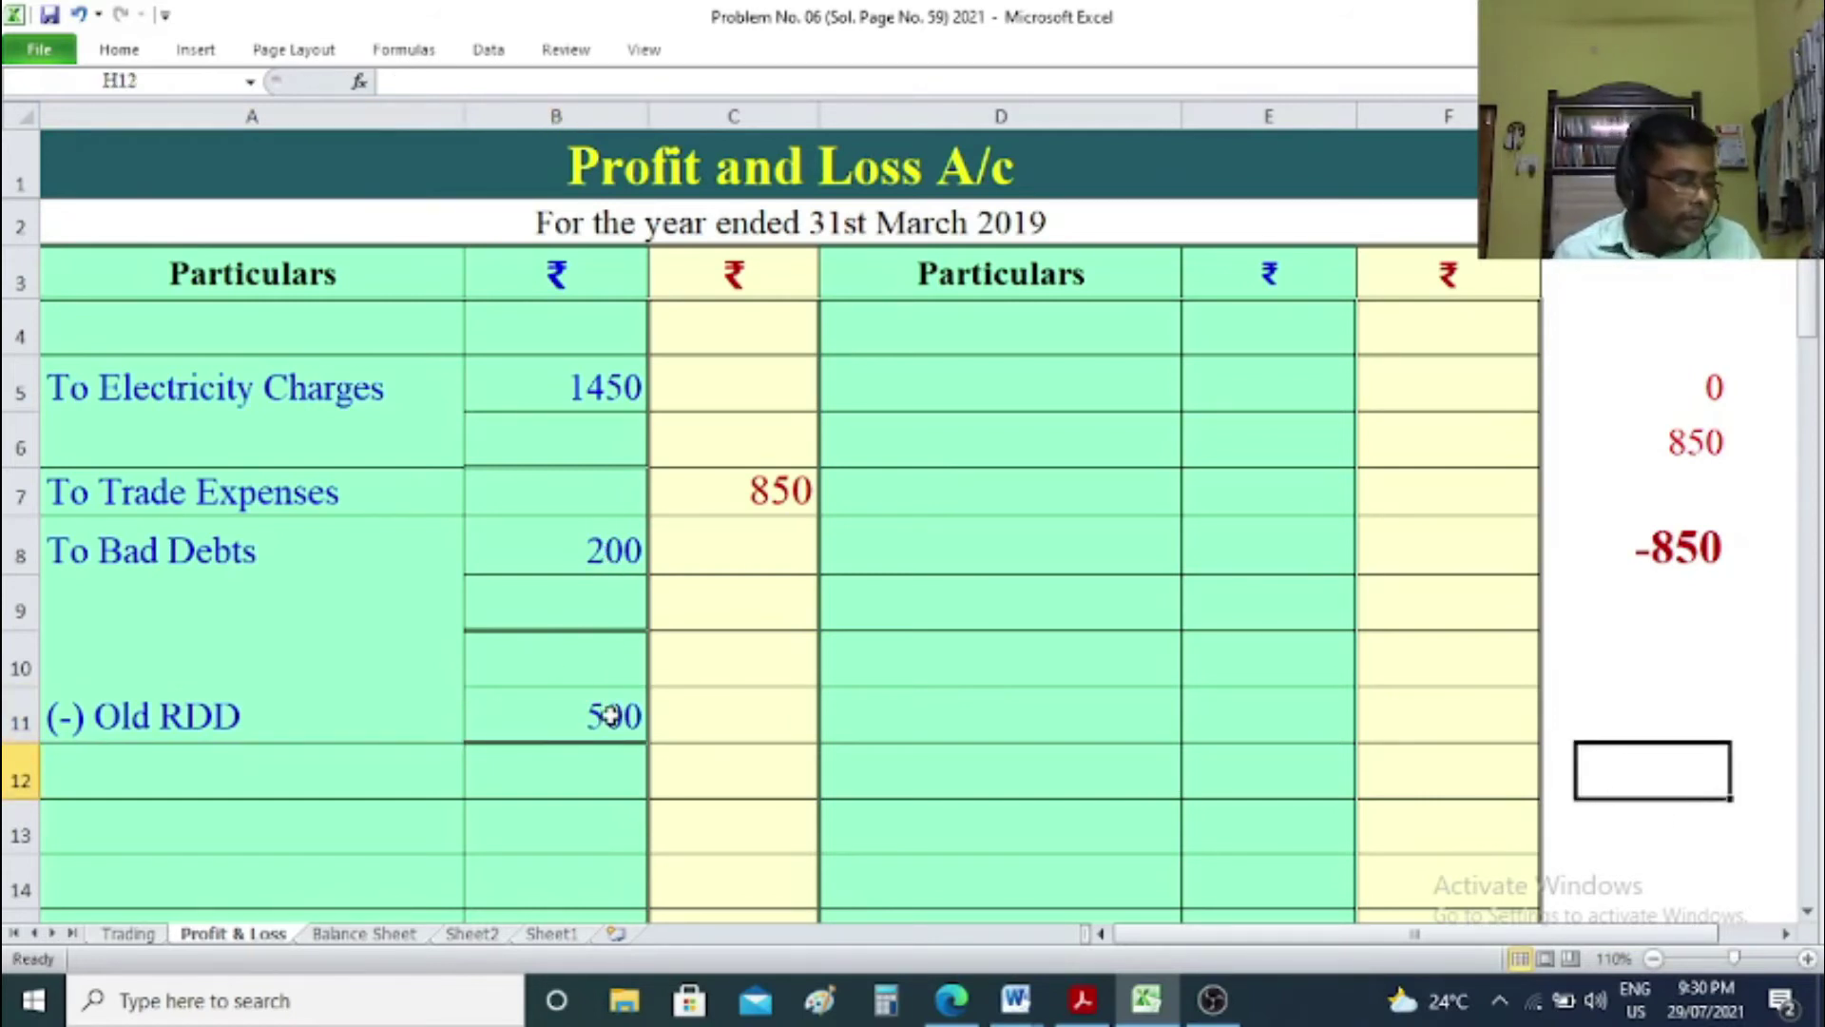
# On the Trading sheet, choose By Sales in D4 and enter 30200 in E4.
pyautogui.click(131, 934)
pyautogui.click(924, 354)
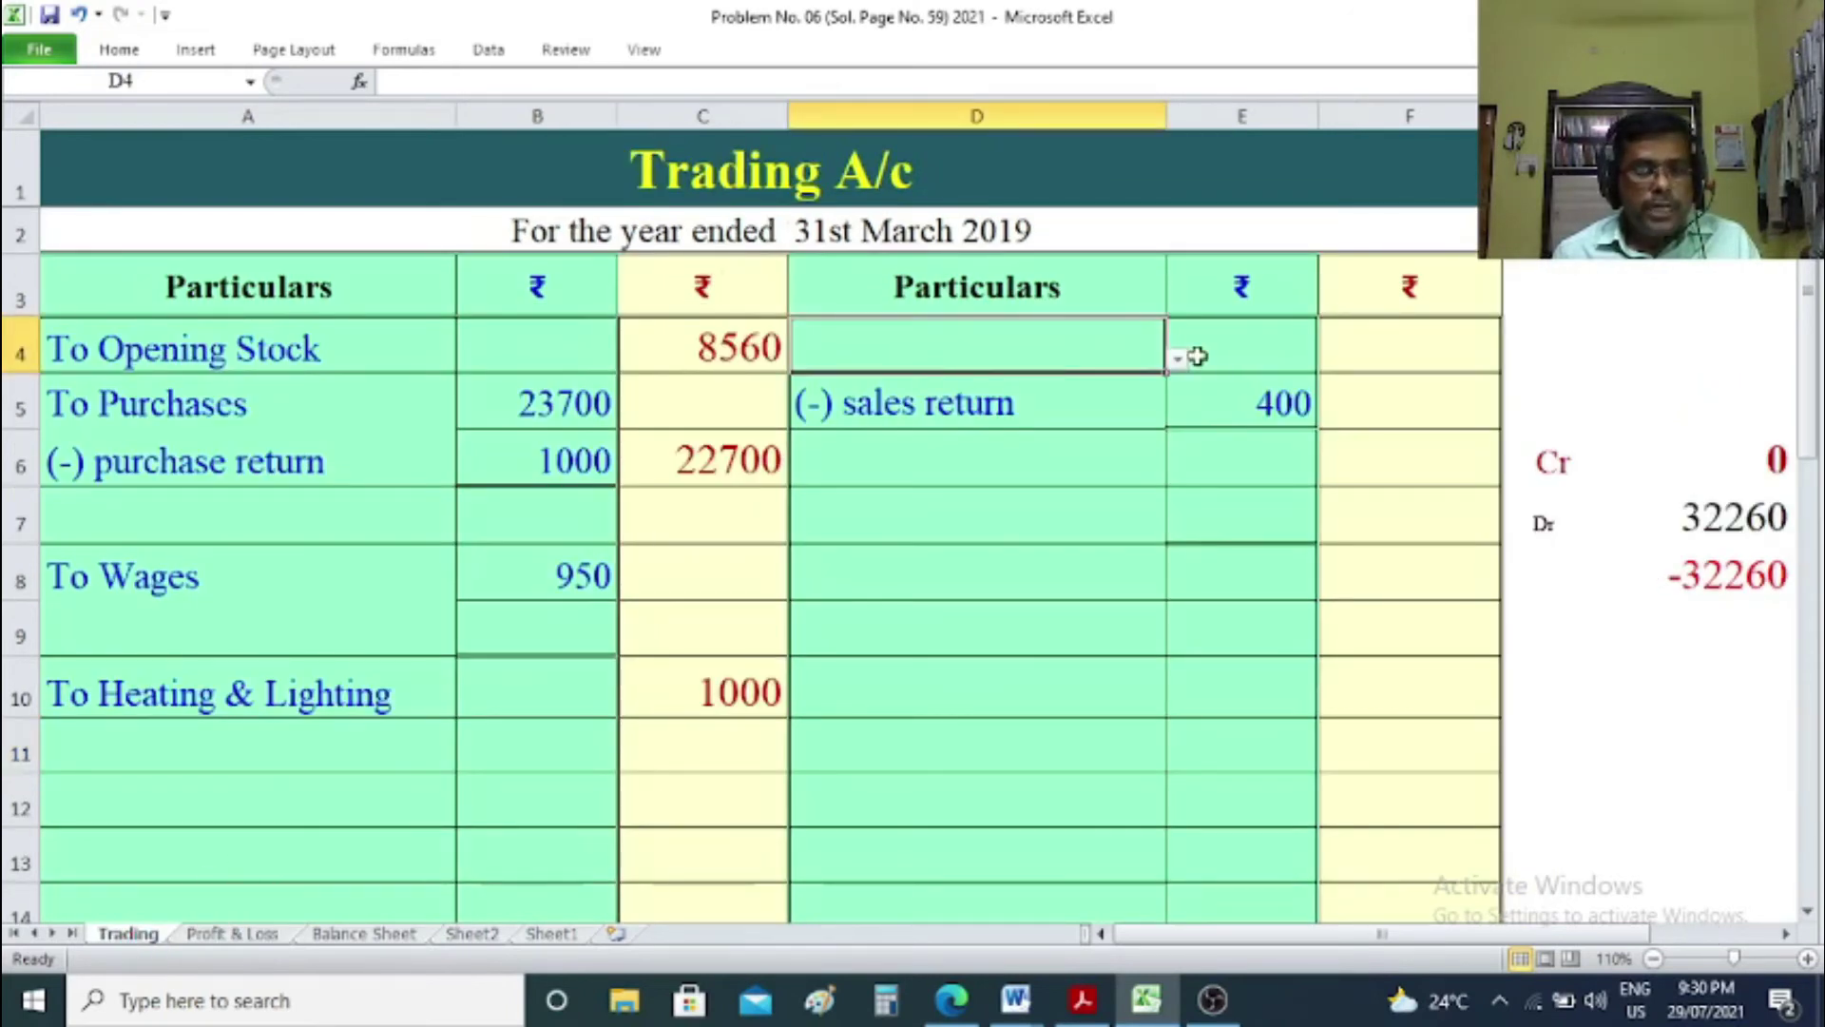
pyautogui.click(1183, 364)
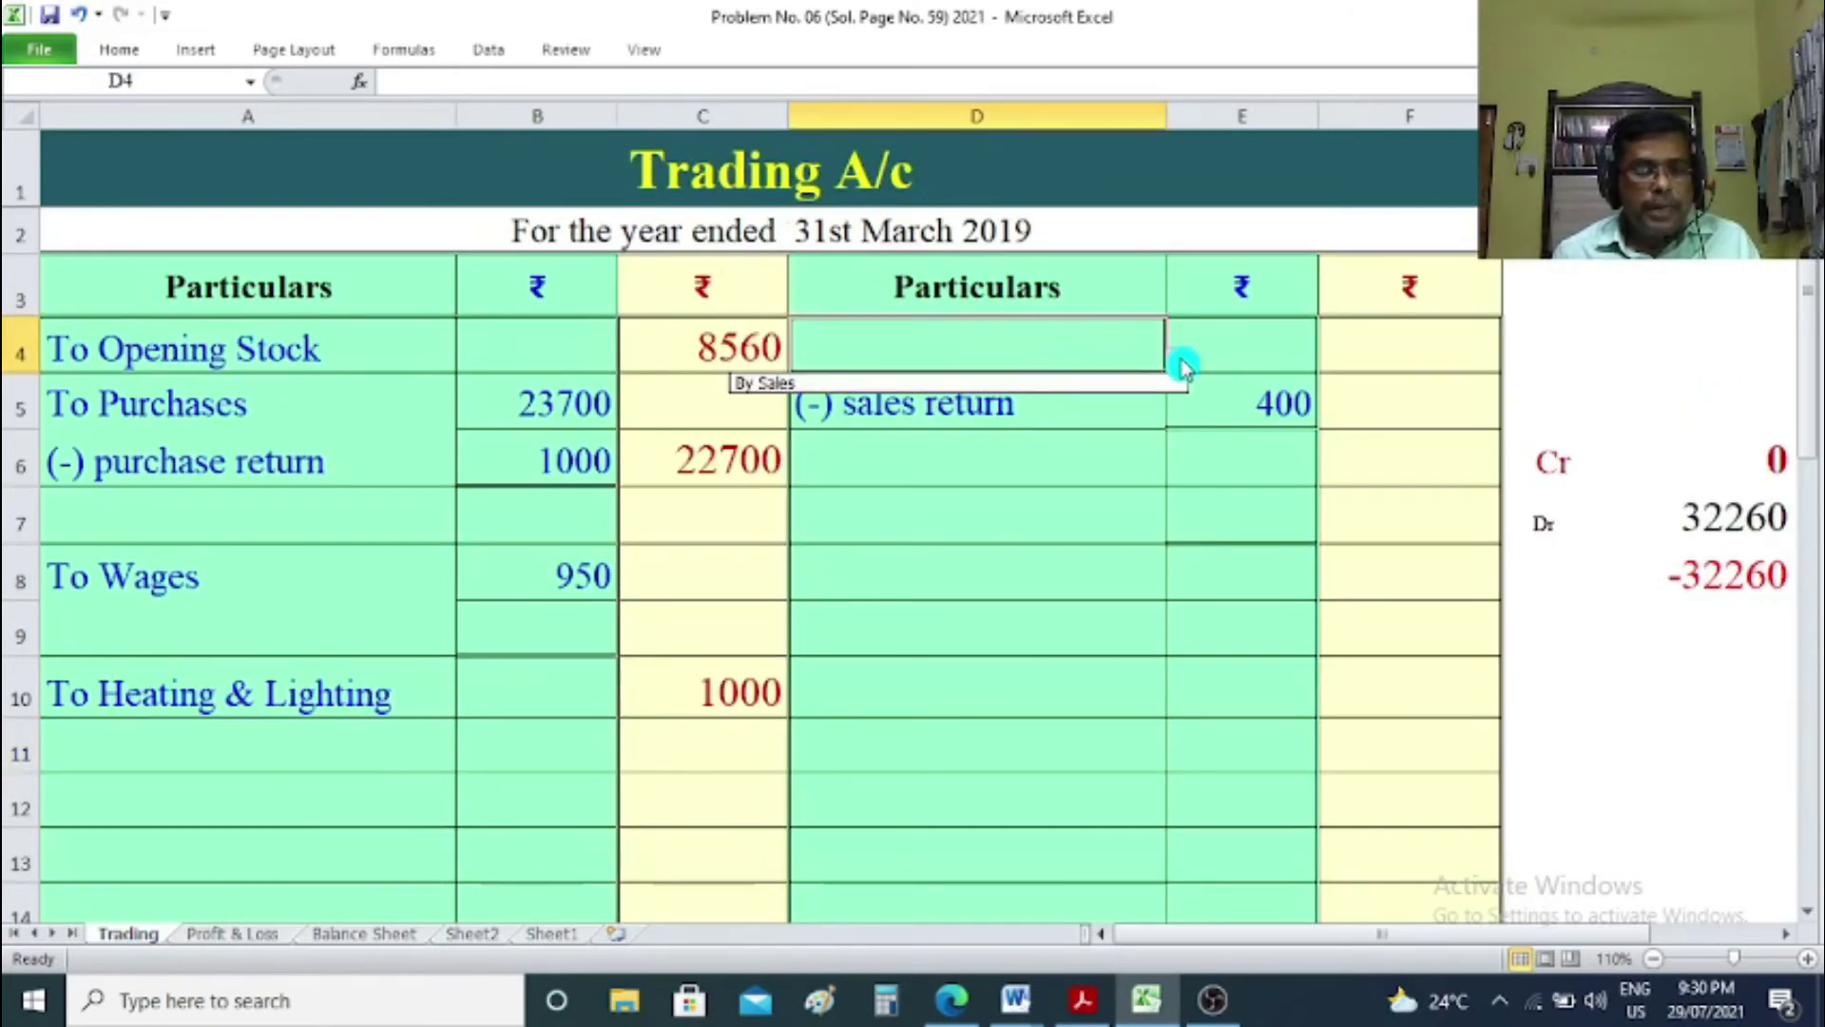
pyautogui.click(1132, 384)
pyautogui.click(1244, 335)
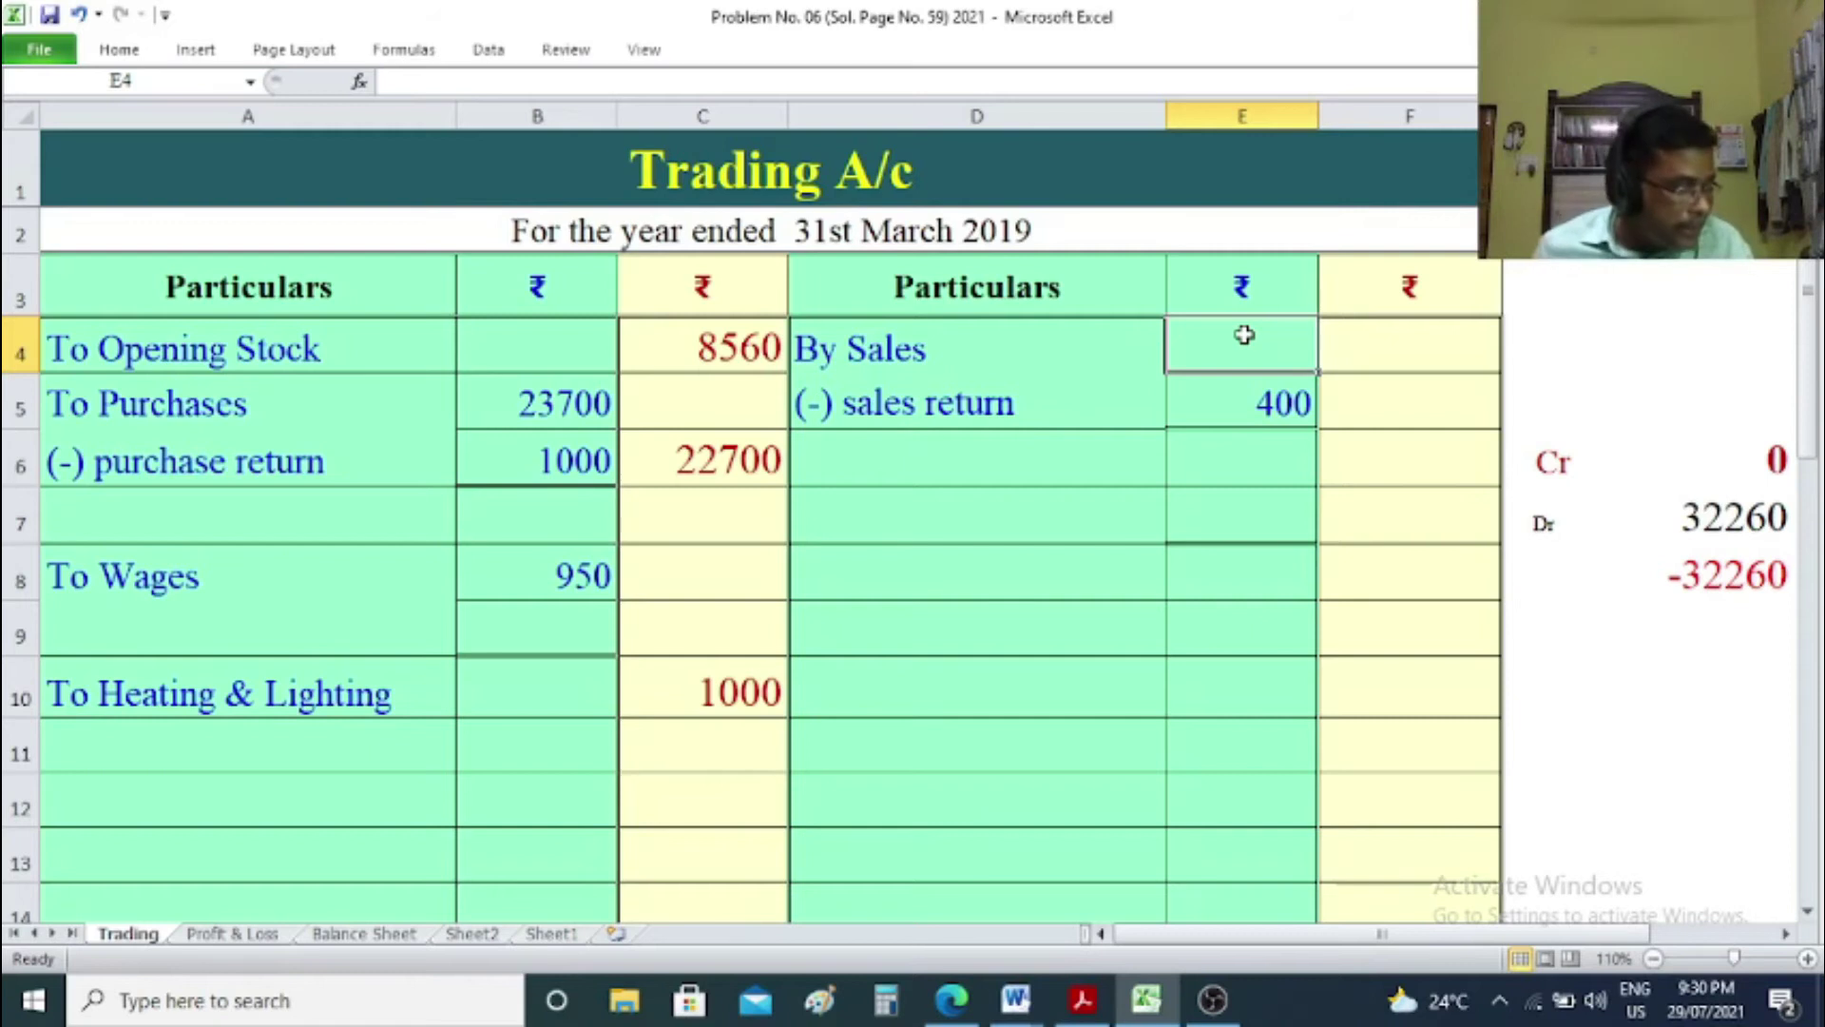
pyautogui.write('30200')
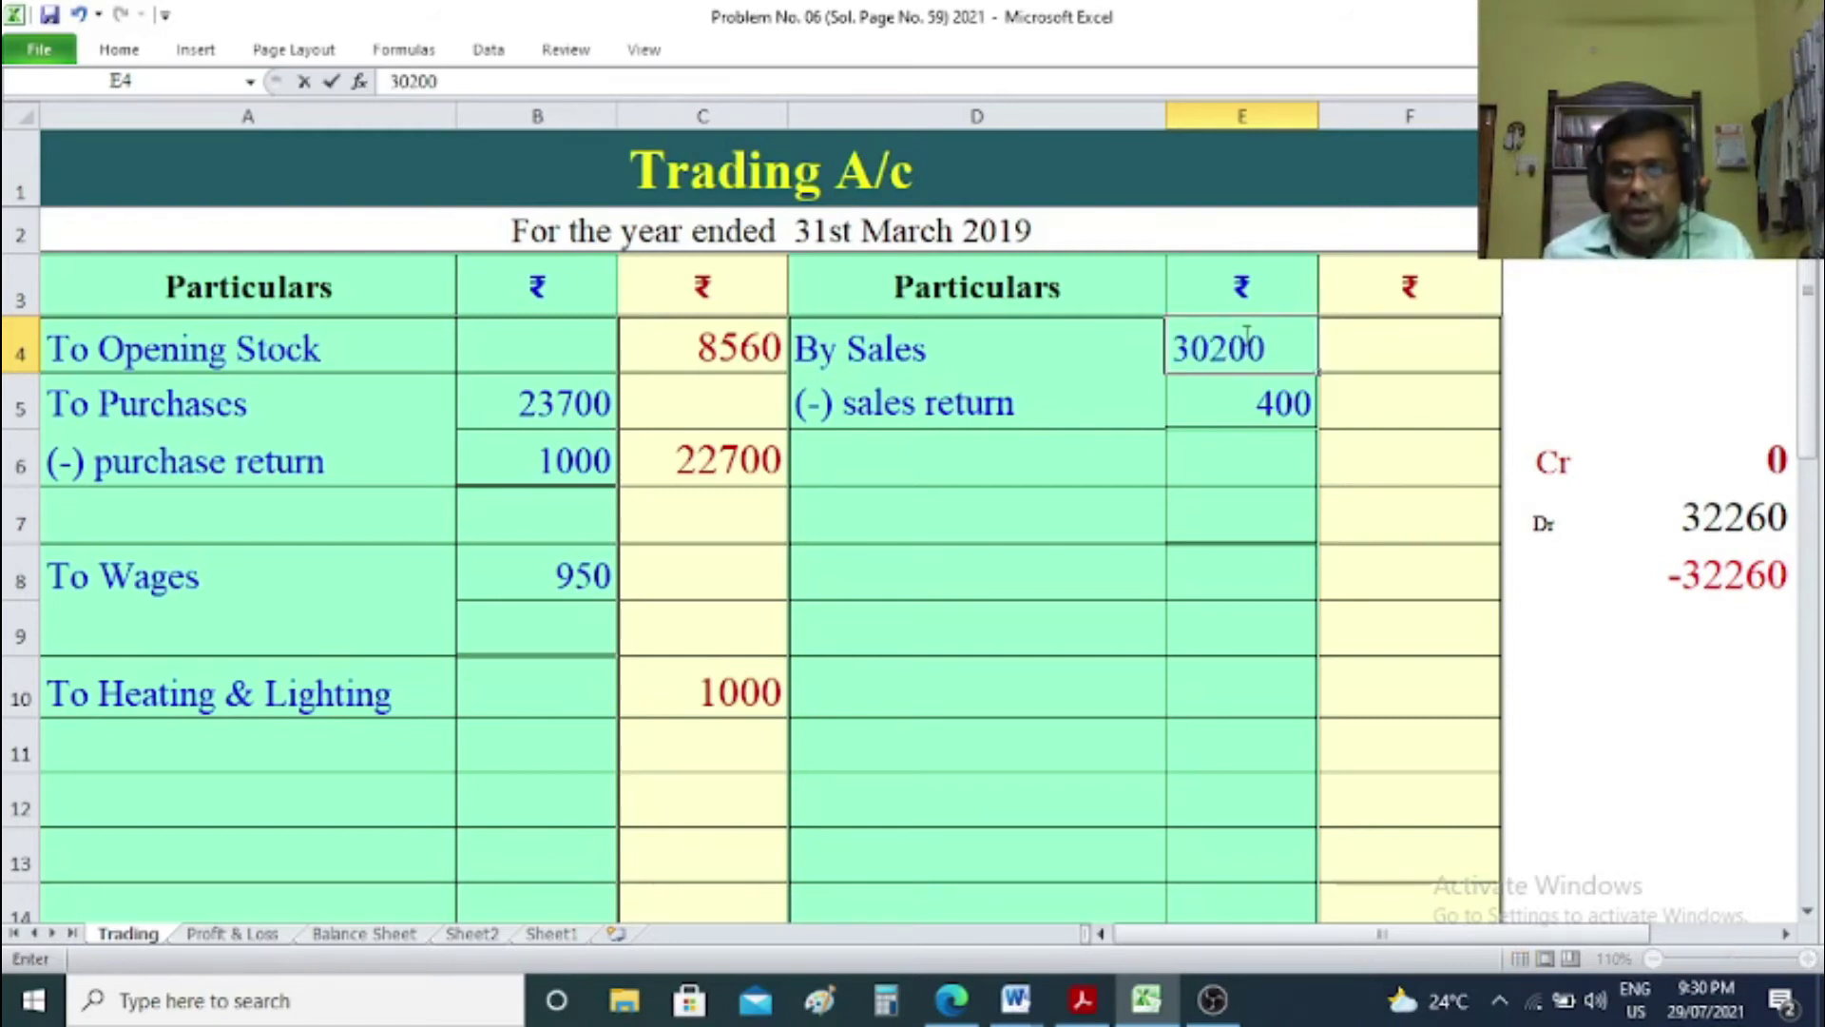
pyautogui.click(1627, 333)
# Calculate net sales in F5 with the formula =E4-E5.
pyautogui.click(1443, 393)
pyautogui.write('=')
pyautogui.click(1232, 356)
pyautogui.write('-')
pyautogui.click(1241, 418)
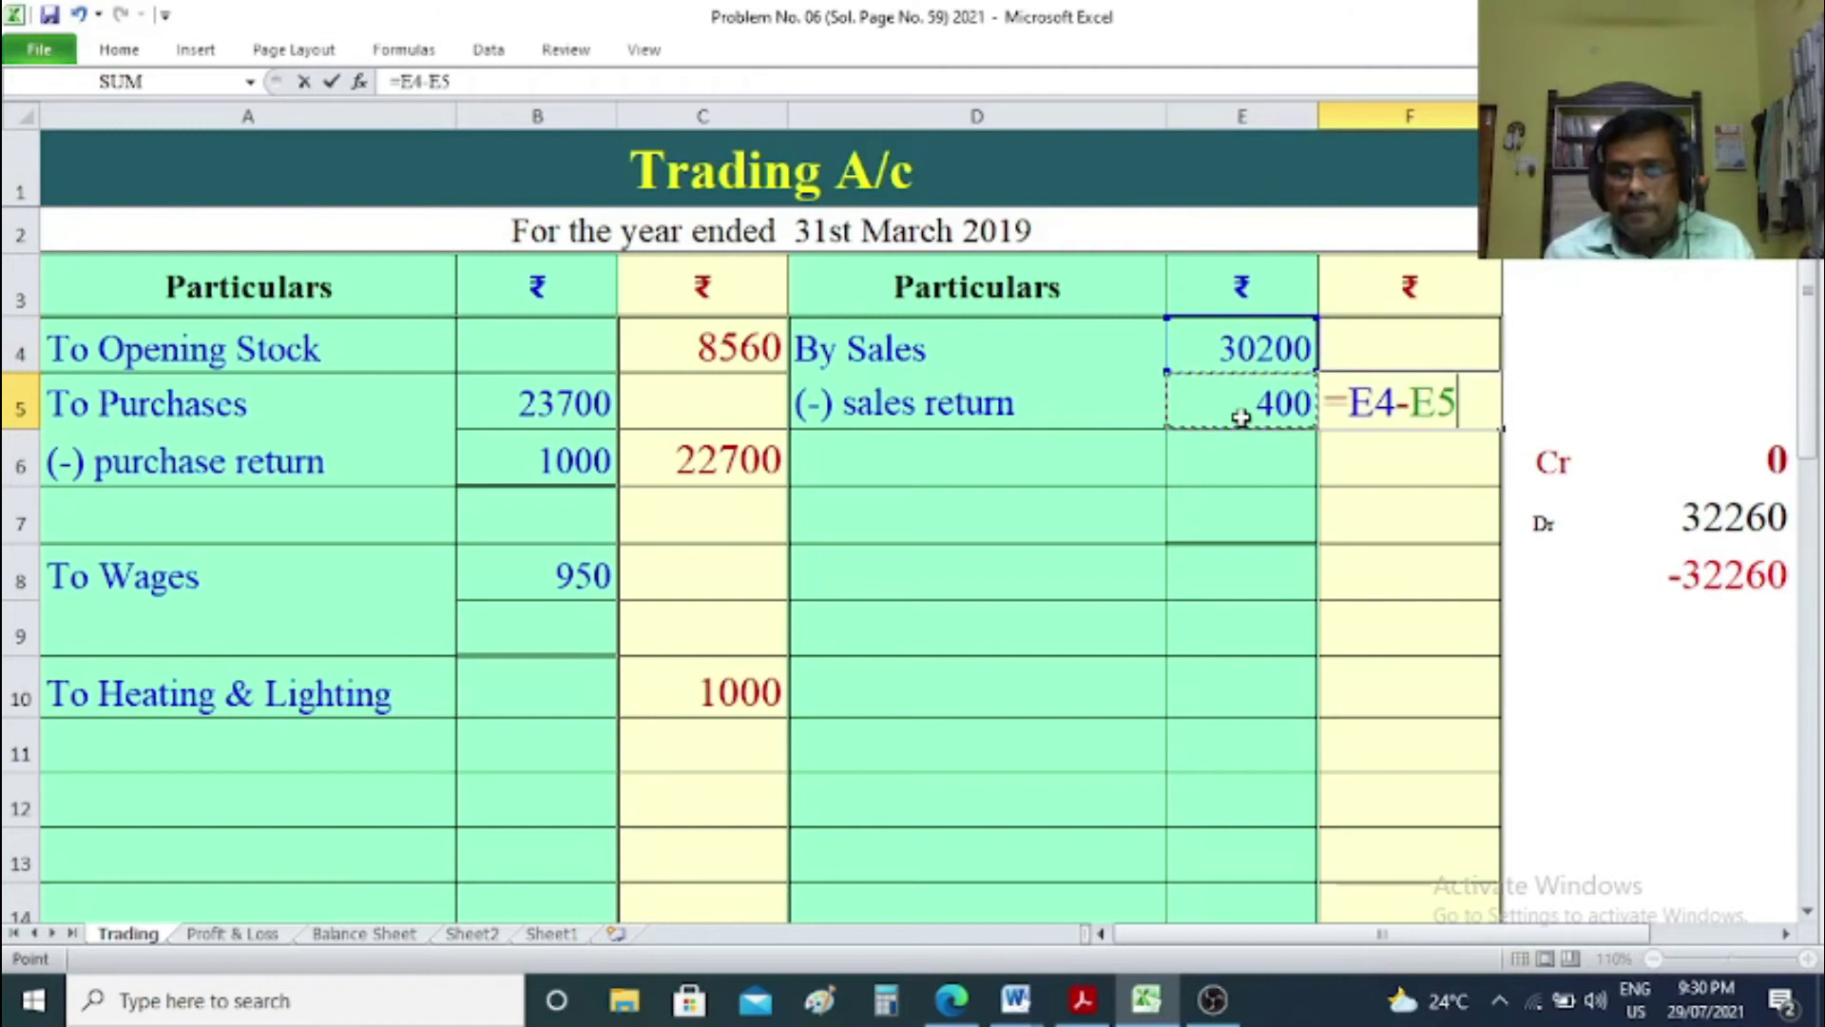
pyautogui.press('Return')
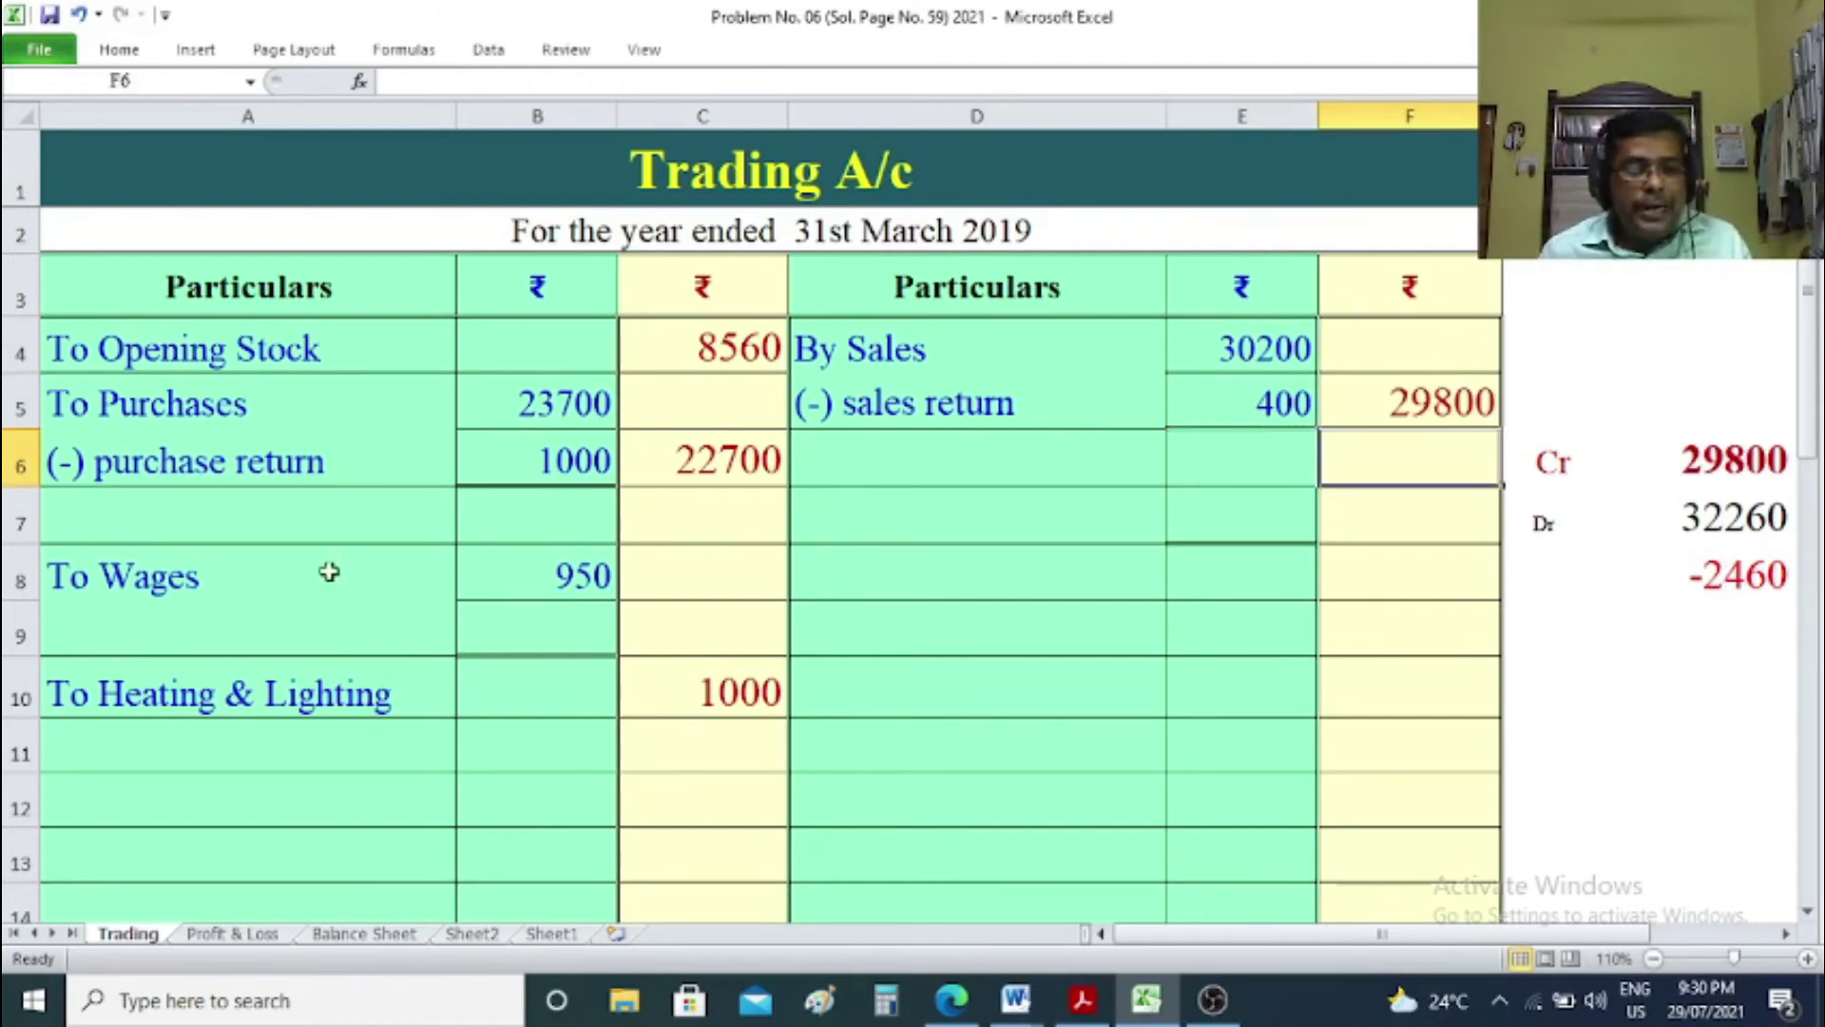
# Add By Interest of 310 to the credit side of the Profit & Loss sheet, using D5 and F5.
pyautogui.click(259, 936)
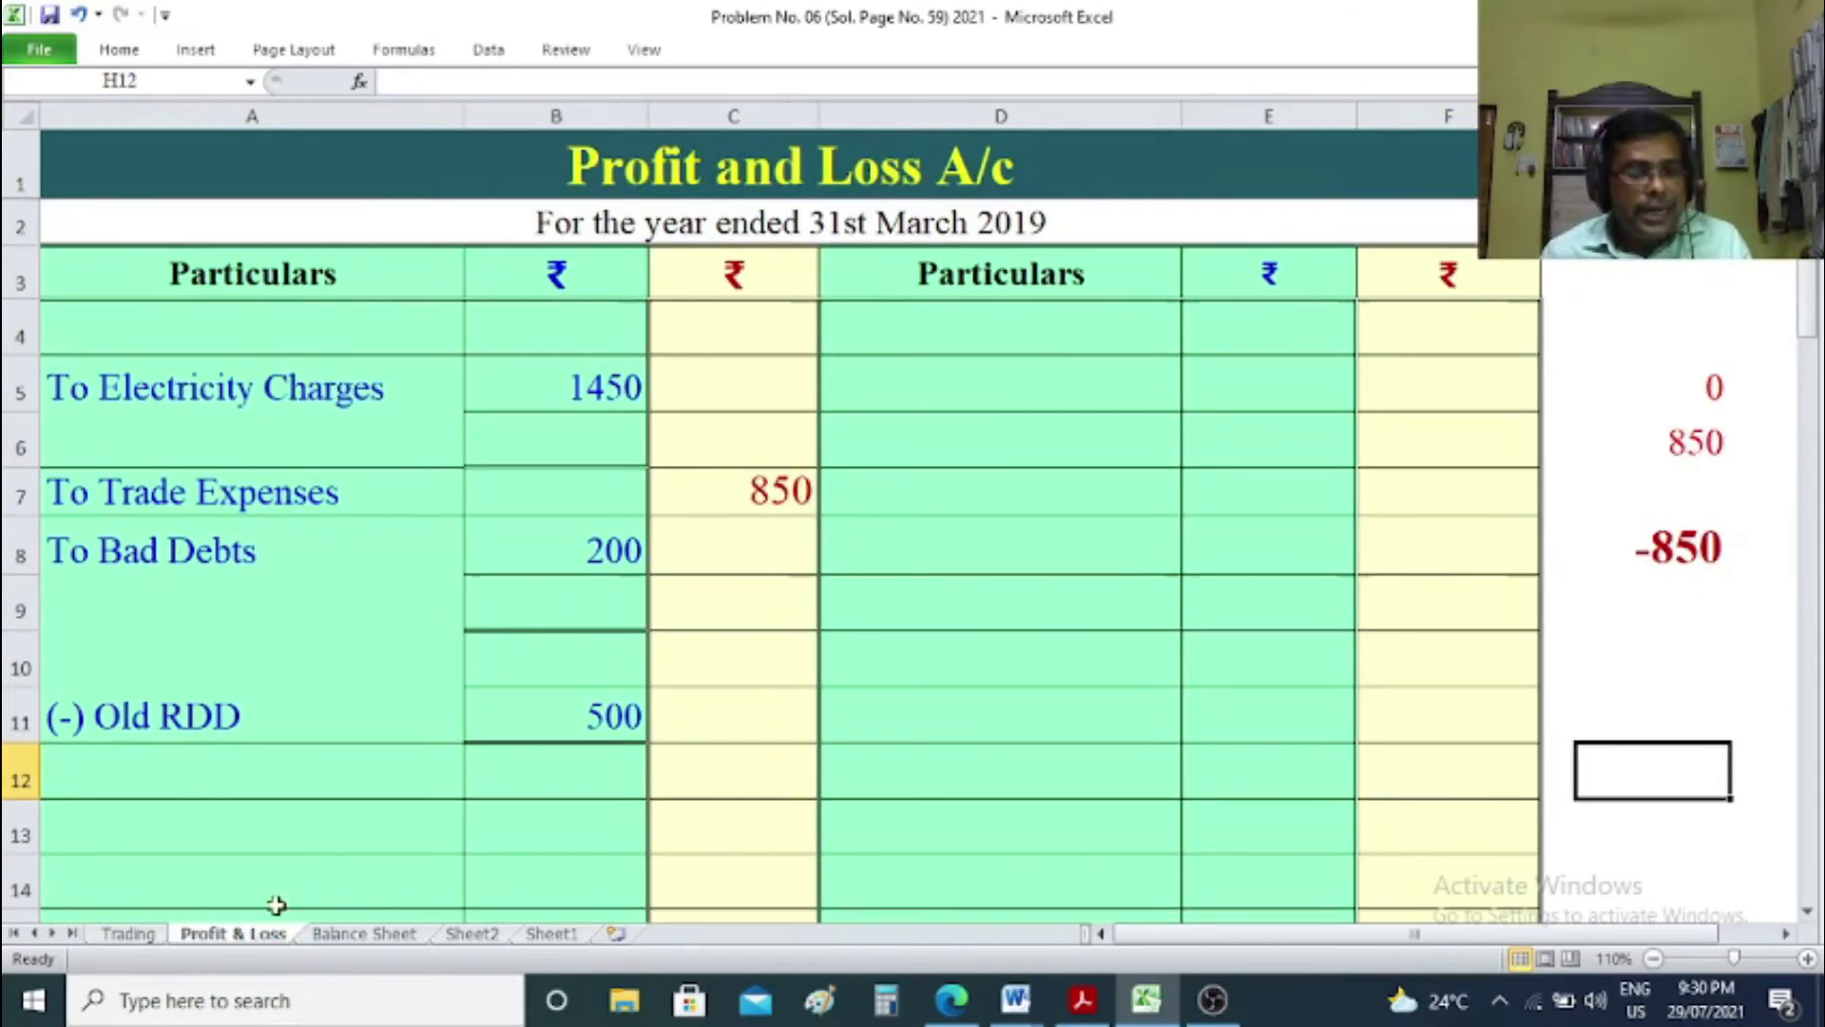
pyautogui.click(927, 377)
pyautogui.write('By')
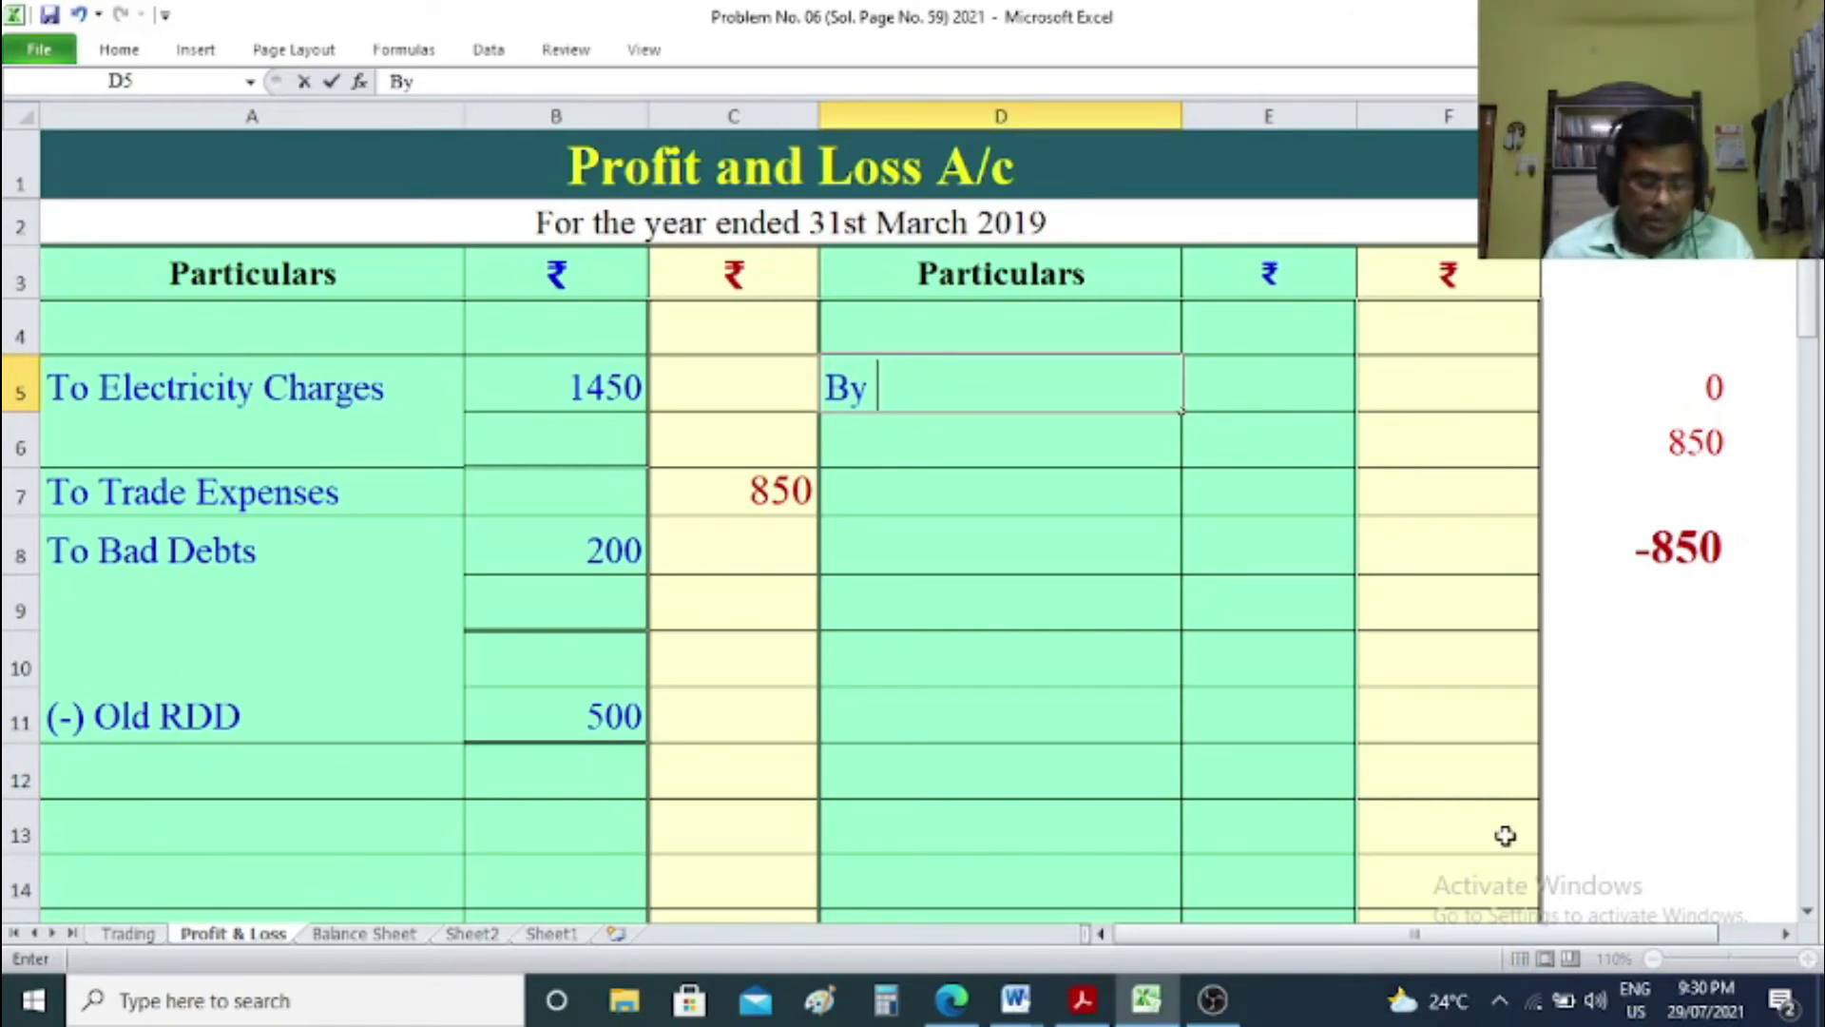
pyautogui.write('Interest')
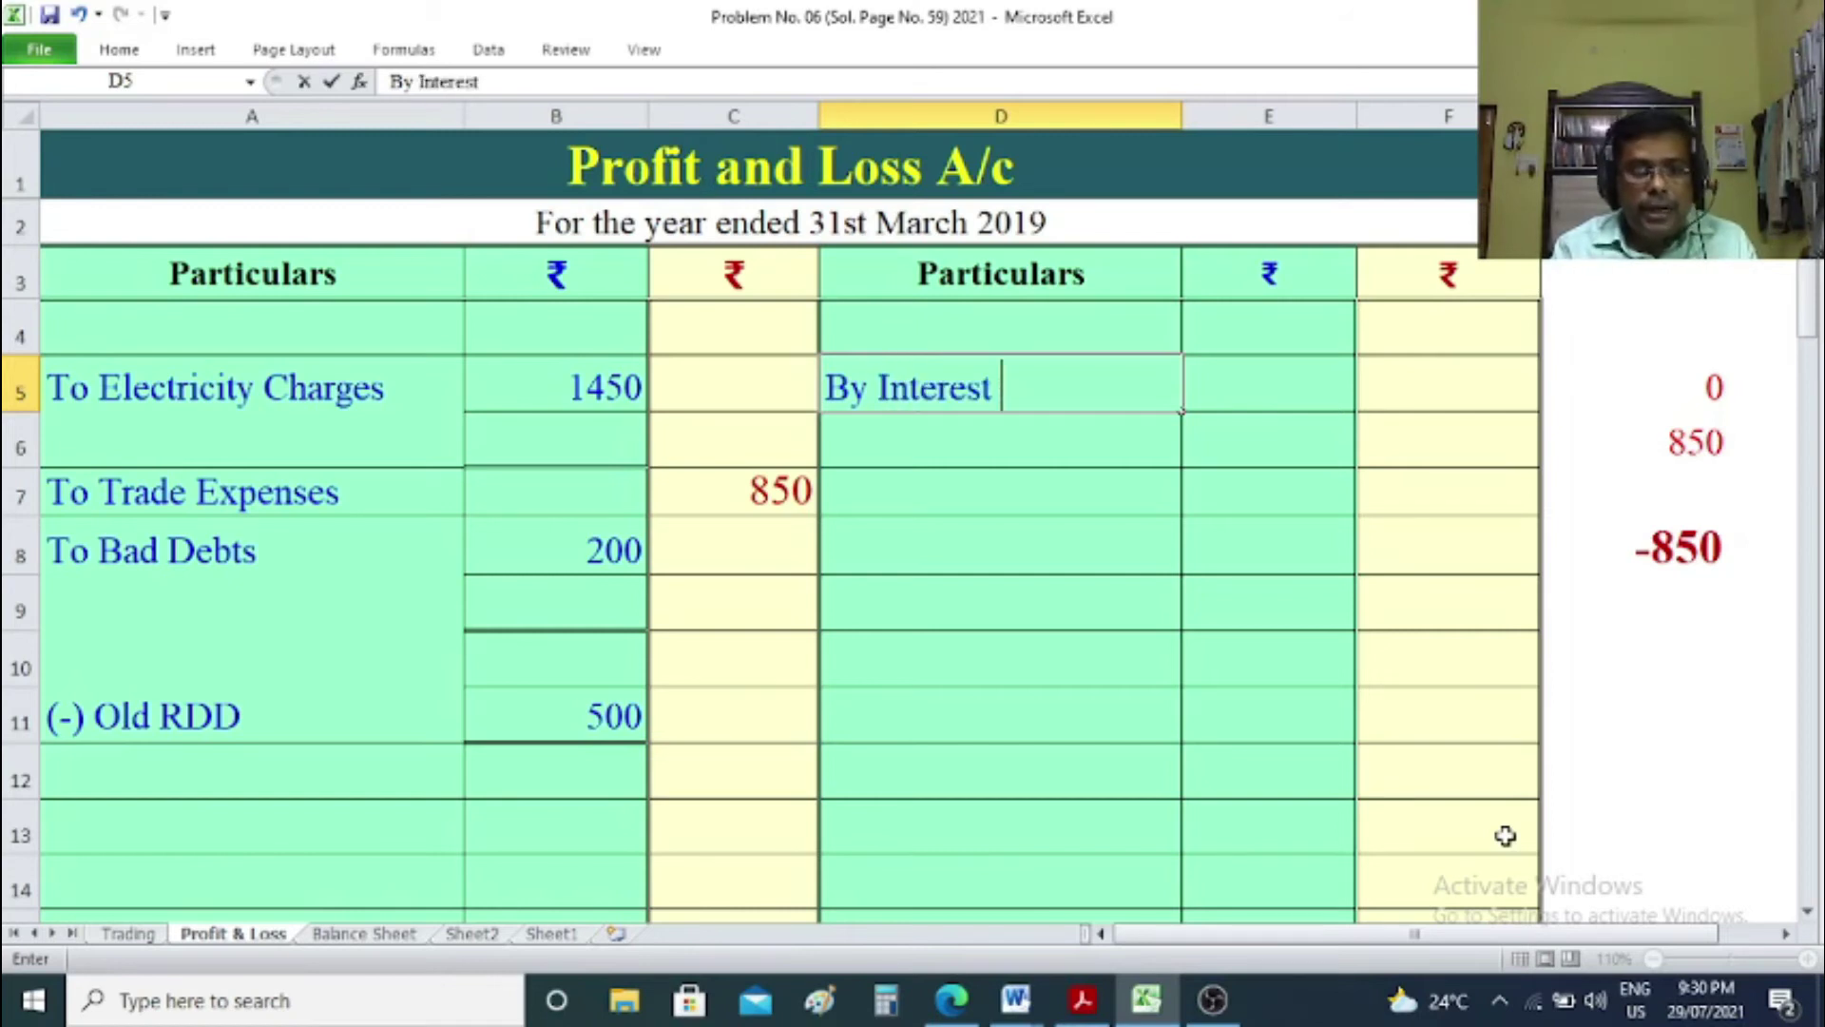
pyautogui.press('Tab')
pyautogui.press('Tab')
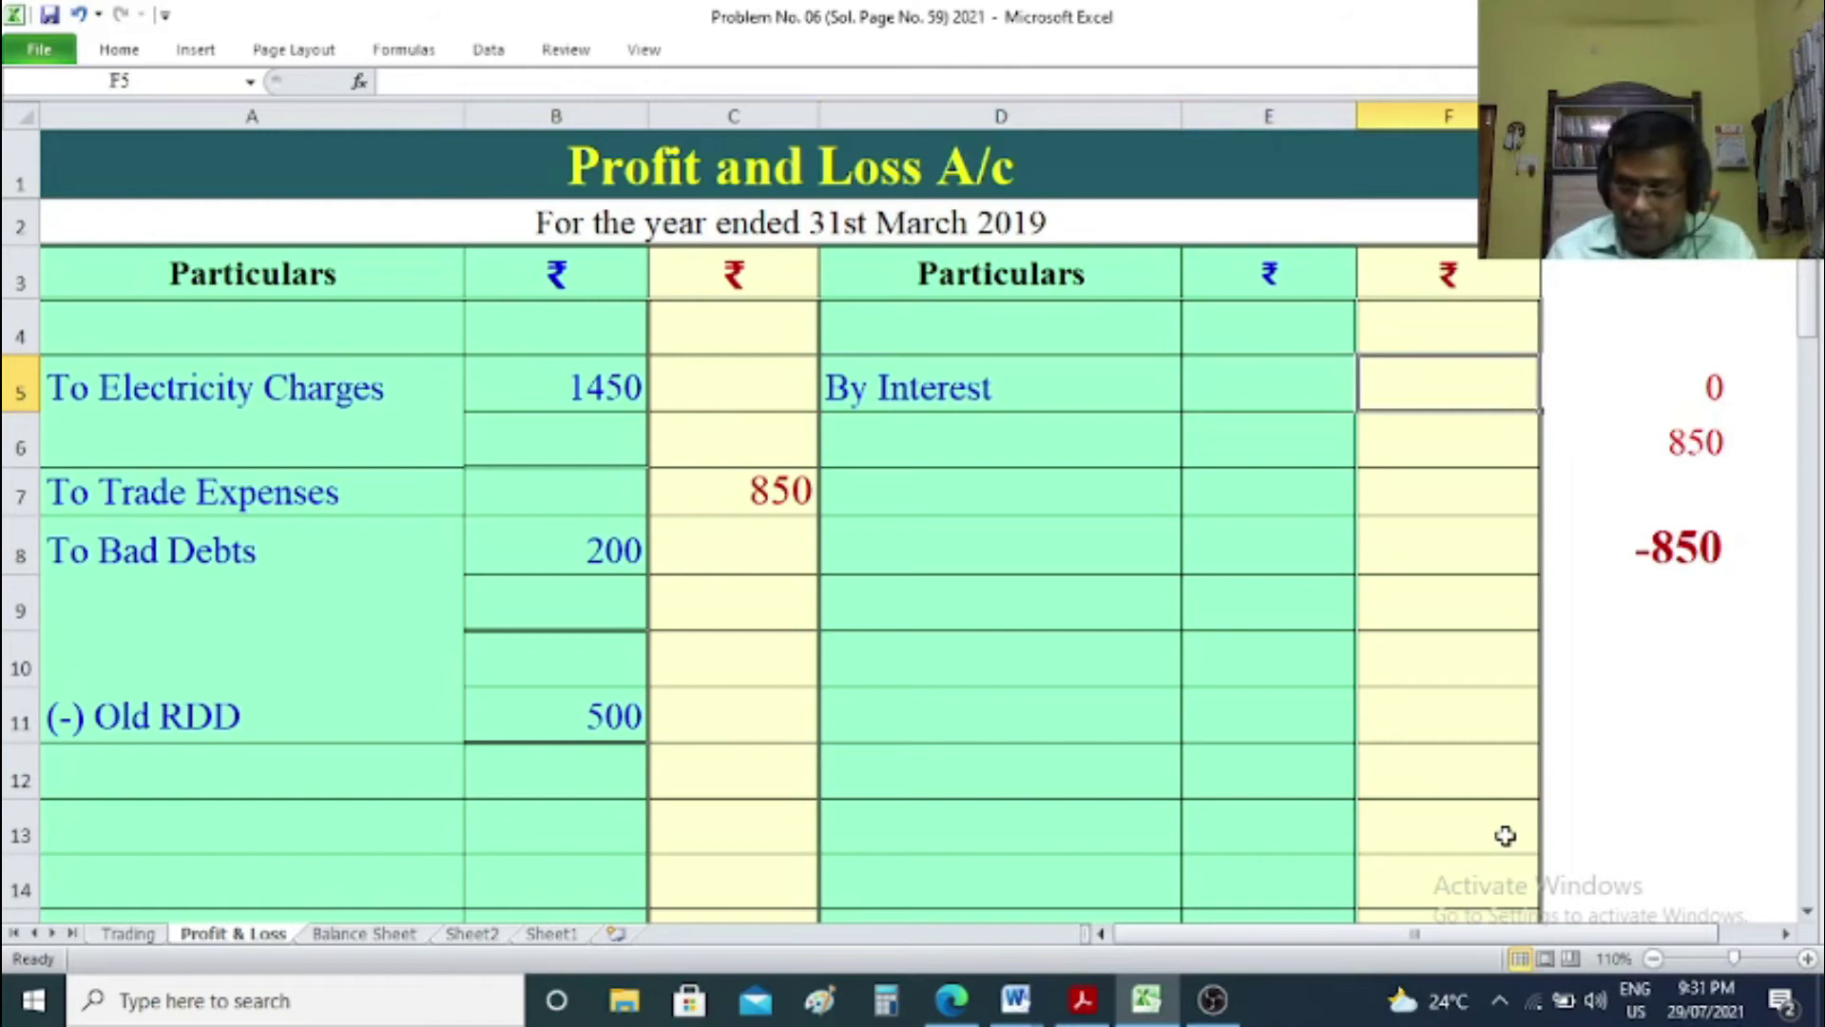
pyautogui.write('310')
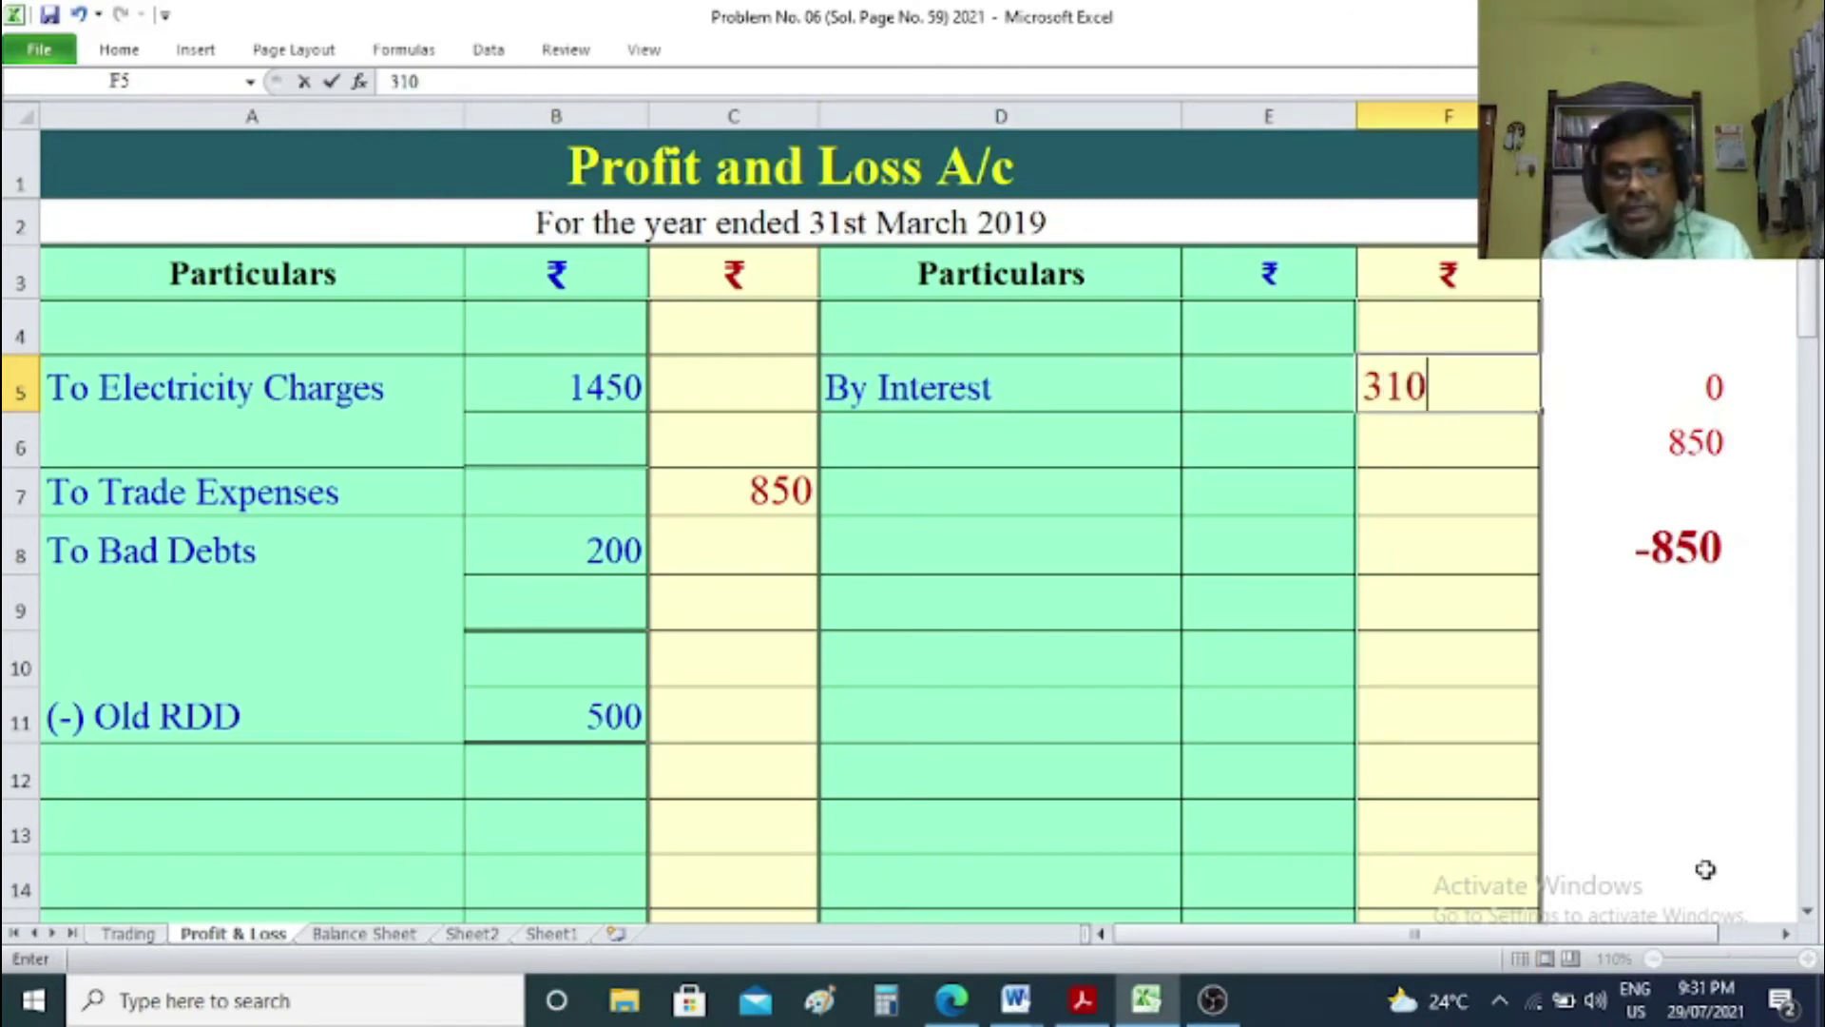
pyautogui.click(1706, 869)
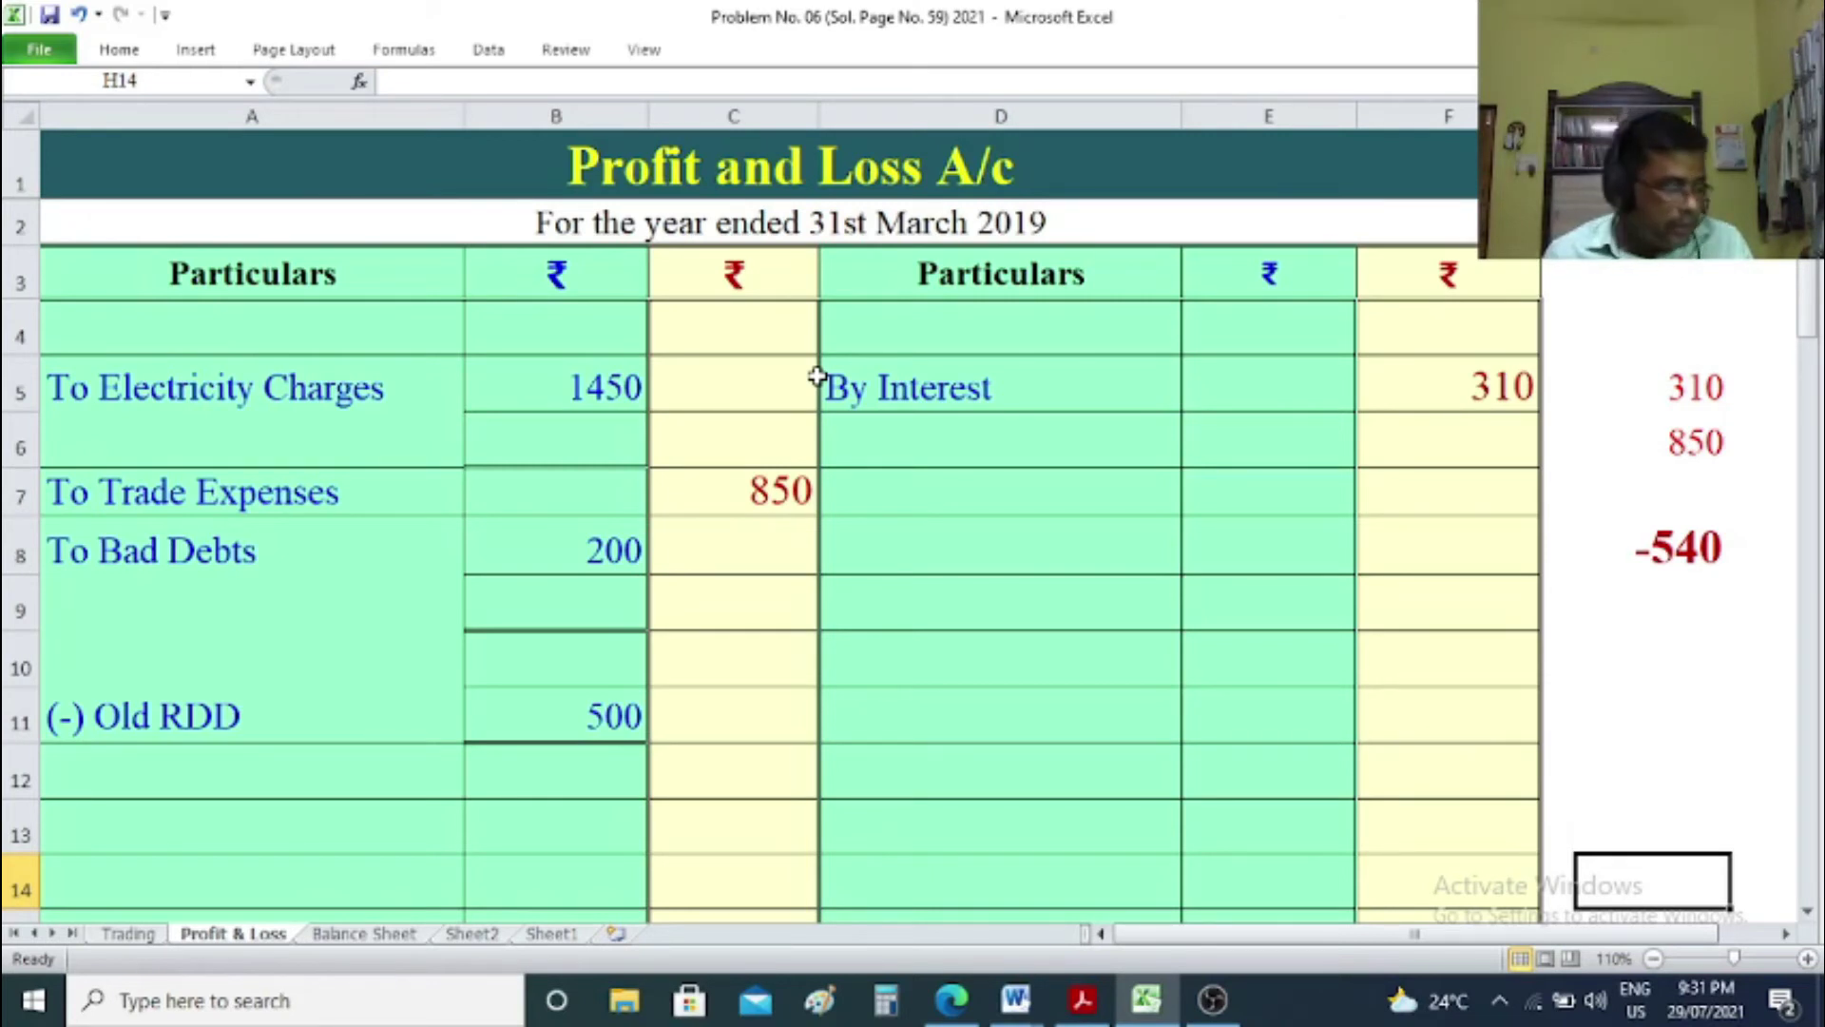
# On the Trading sheet, enter By Closing Stock in D9 and its amount of 12000 in F9.
pyautogui.click(155, 936)
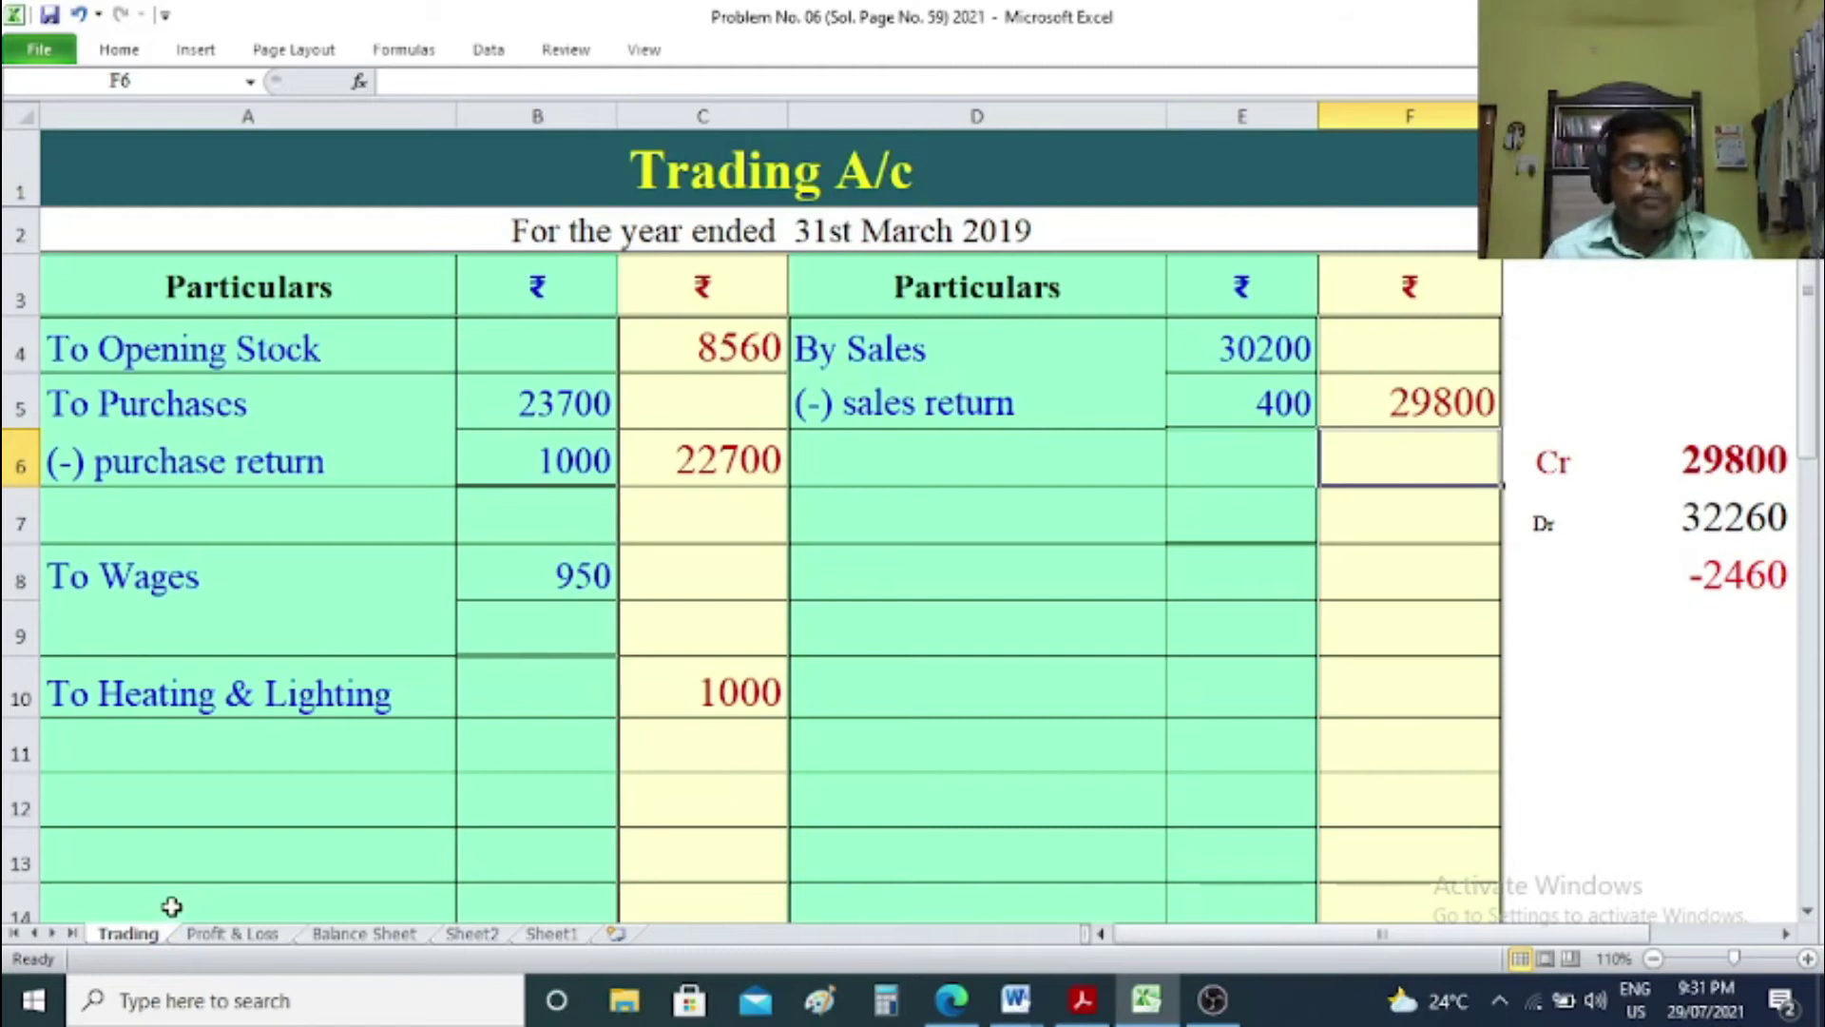
pyautogui.click(854, 640)
pyautogui.write('bb')
pyautogui.press('BackSpace')
pyautogui.press('BackSpace')
pyautogui.write('By')
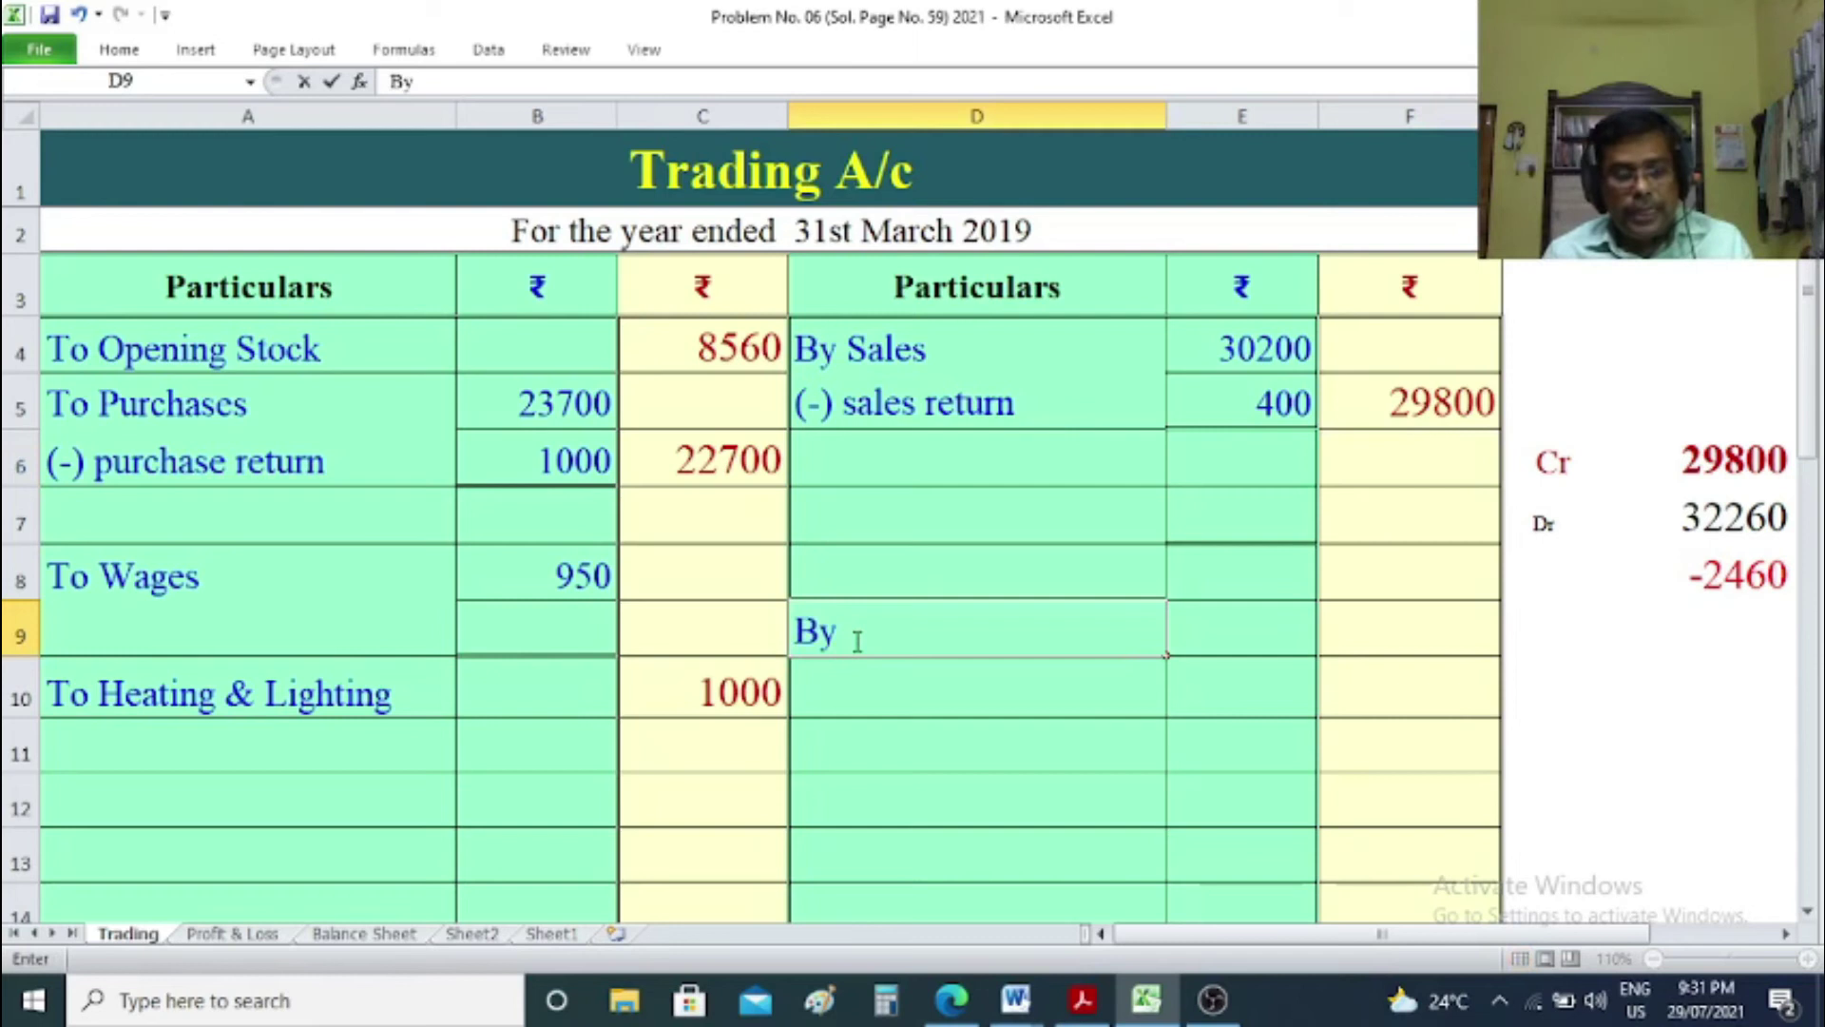
pyautogui.write(' Closing Stock')
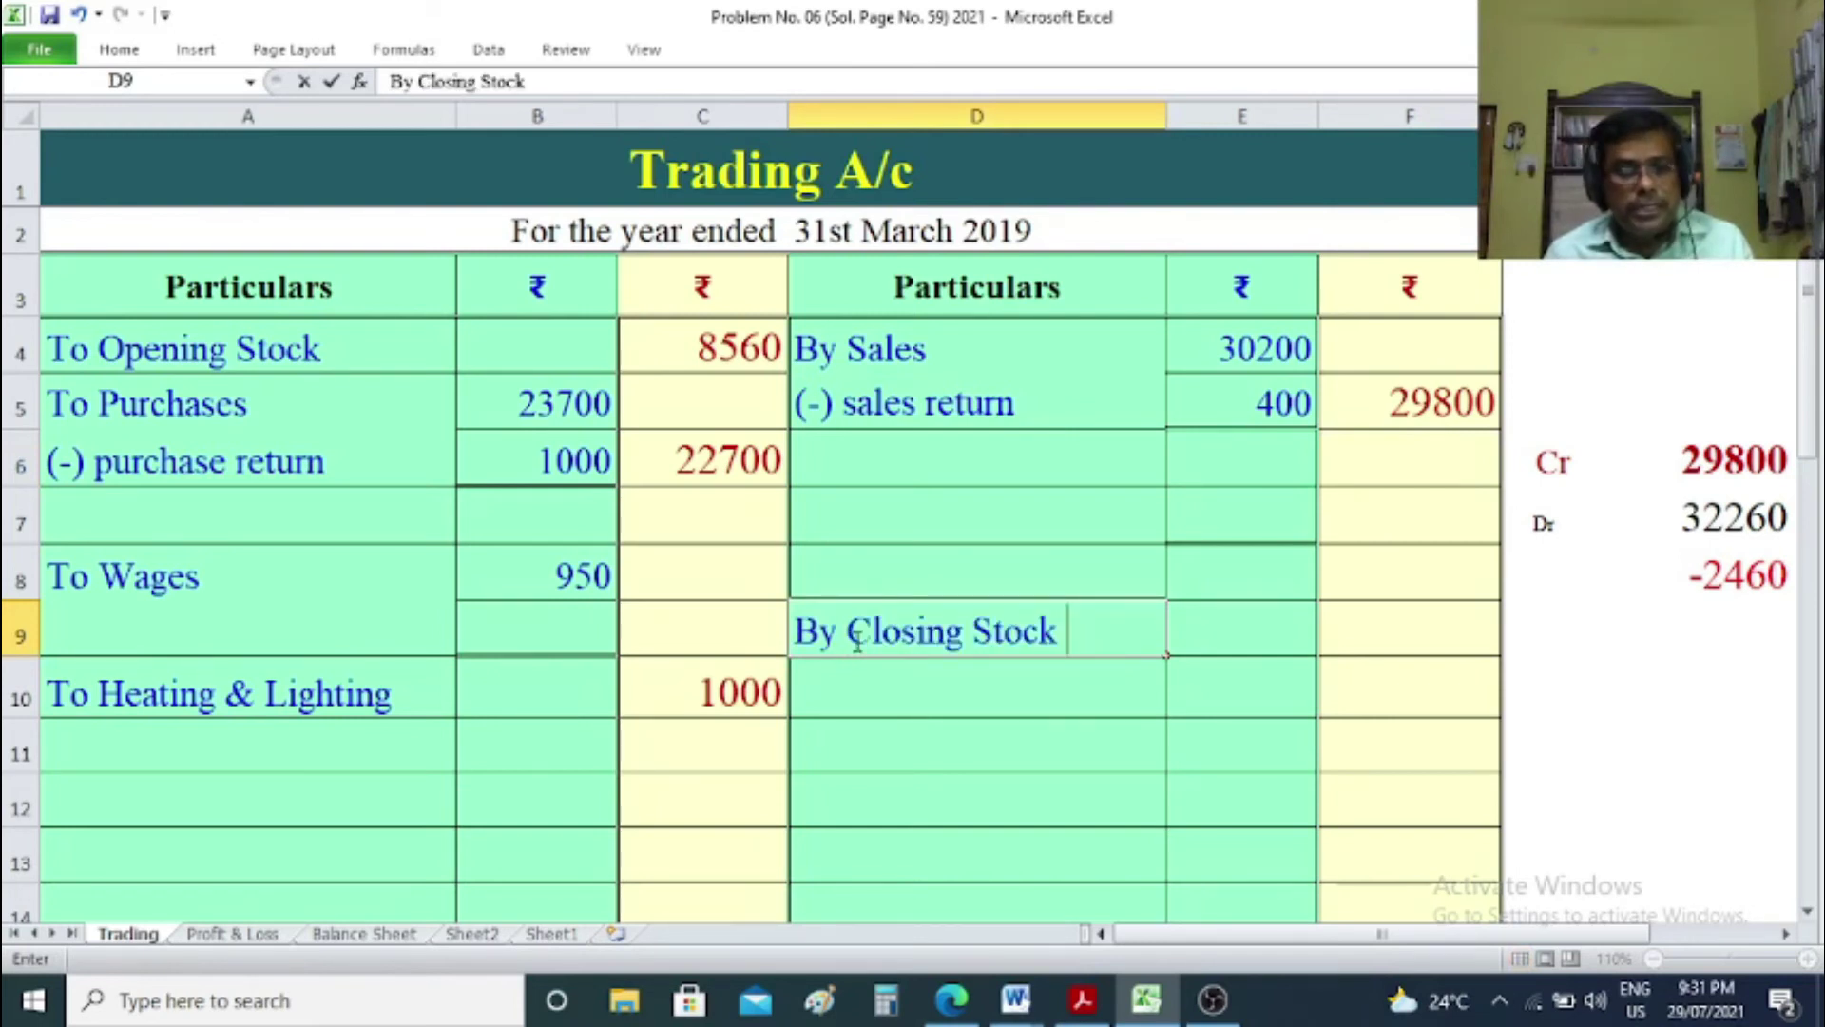
pyautogui.press('Tab')
pyautogui.press('Tab')
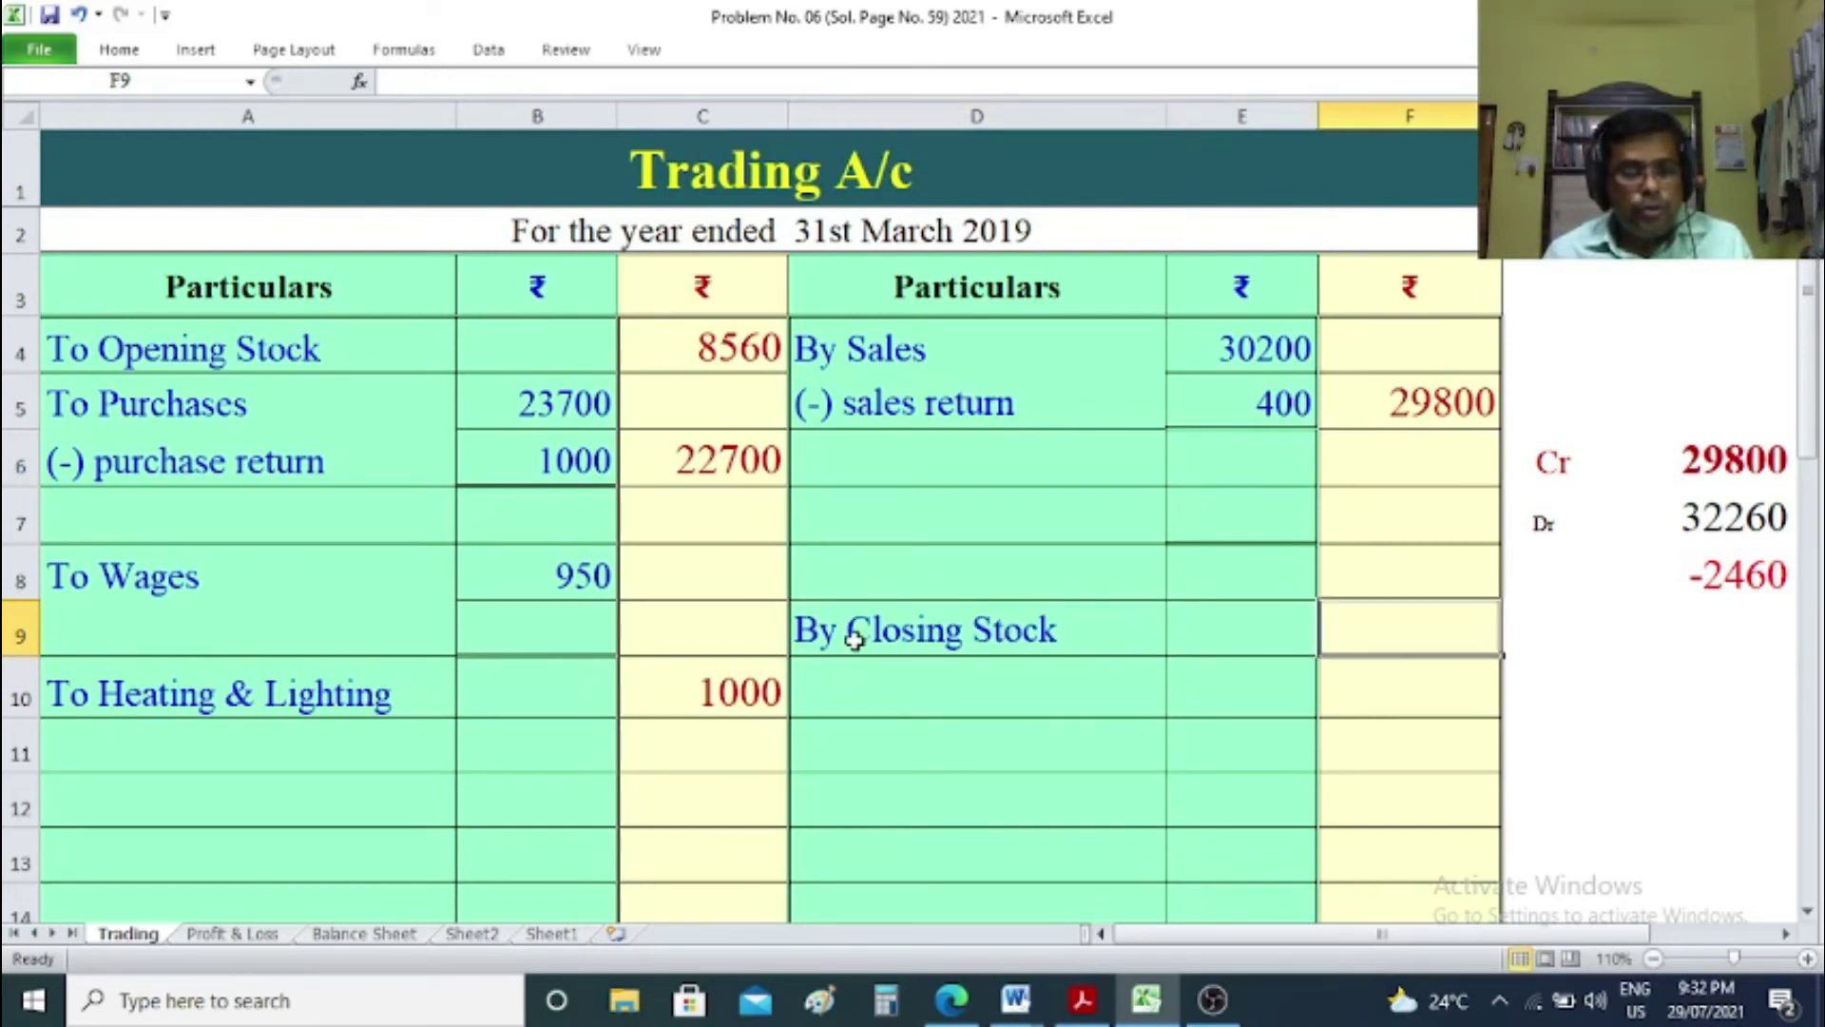
pyautogui.write('12000')
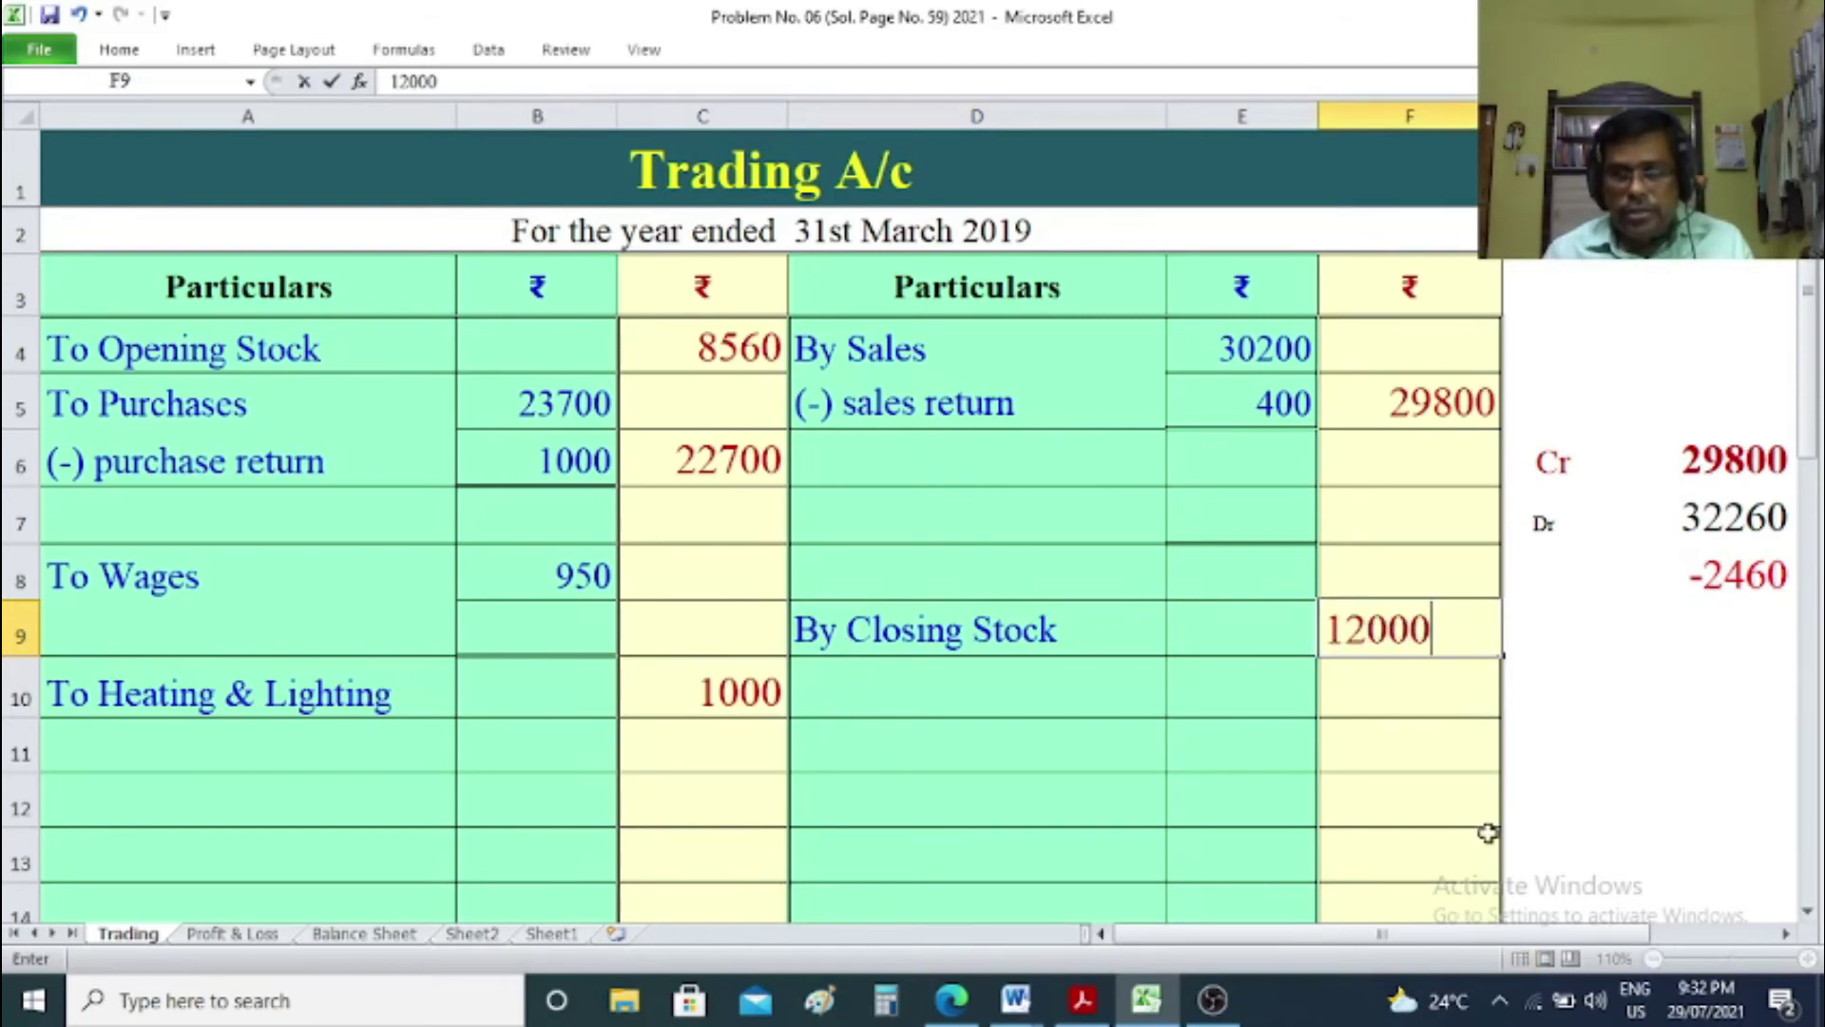
pyautogui.click(1672, 781)
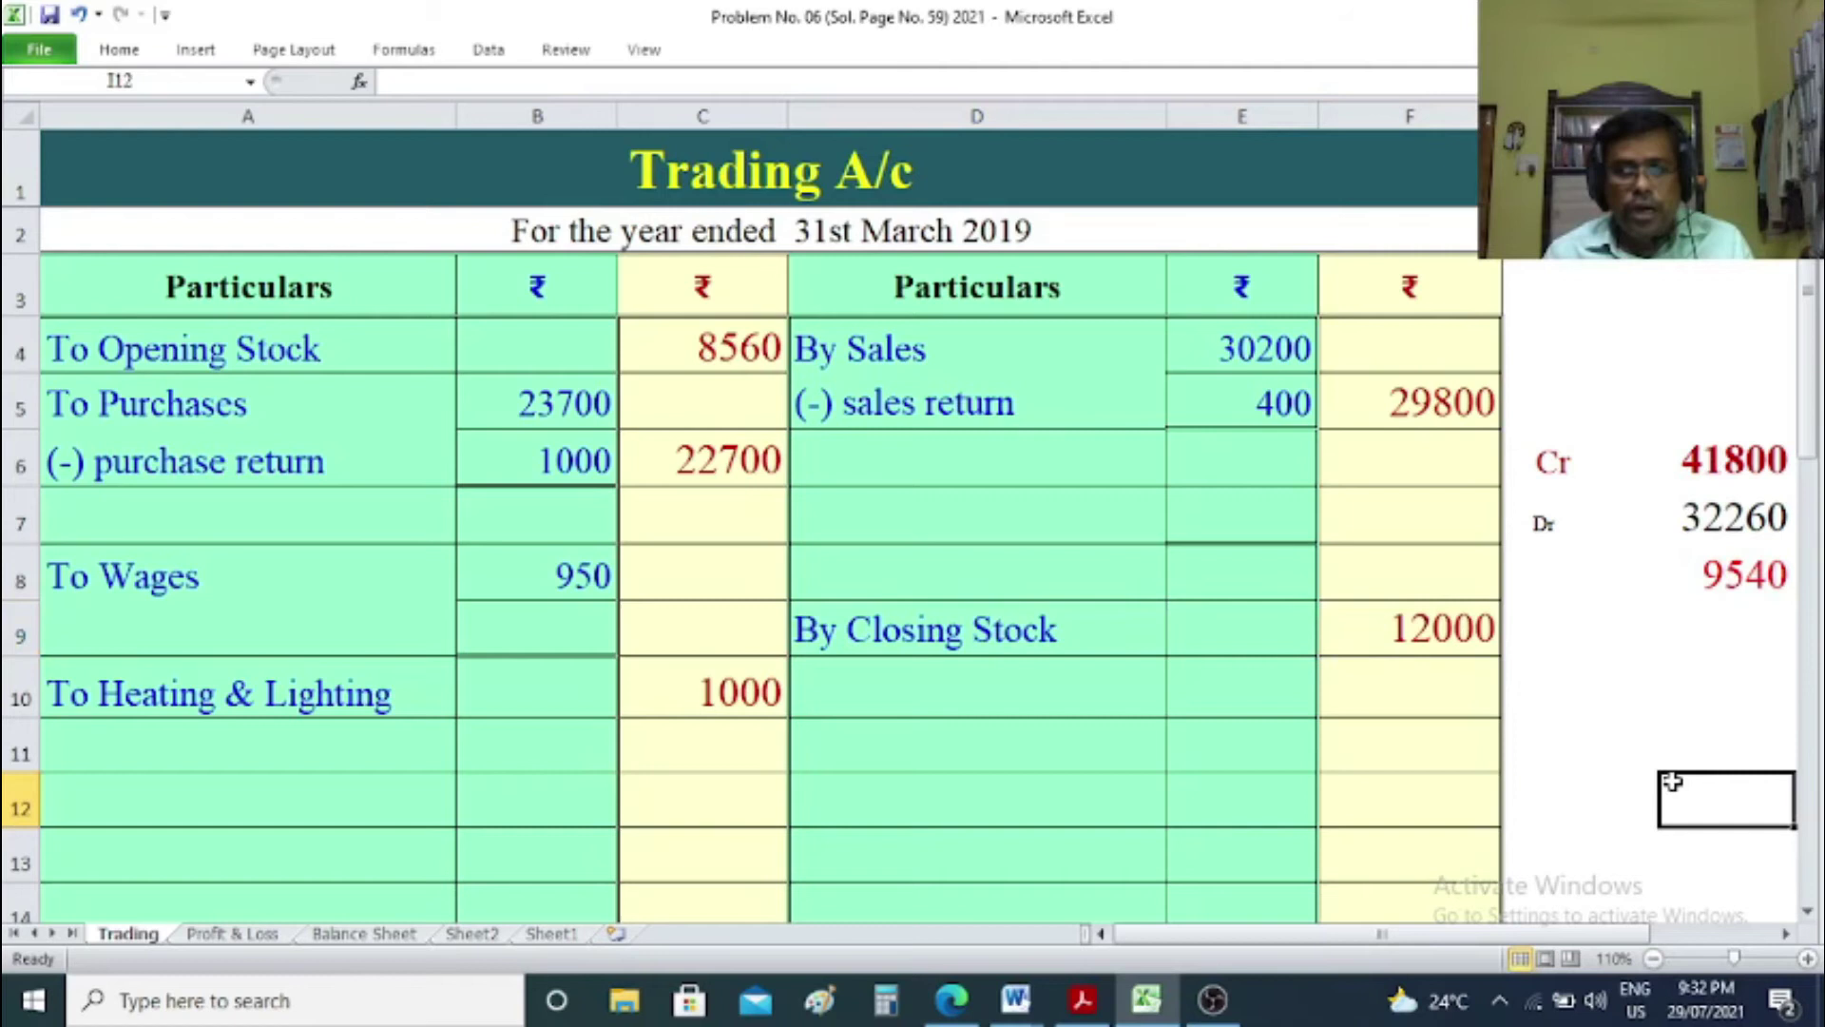
# On the Balance Sheet, add Closing Stock to the assets in D22 with 12000 in F22.
pyautogui.click(403, 941)
pyautogui.click(898, 692)
pyautogui.write('cs')
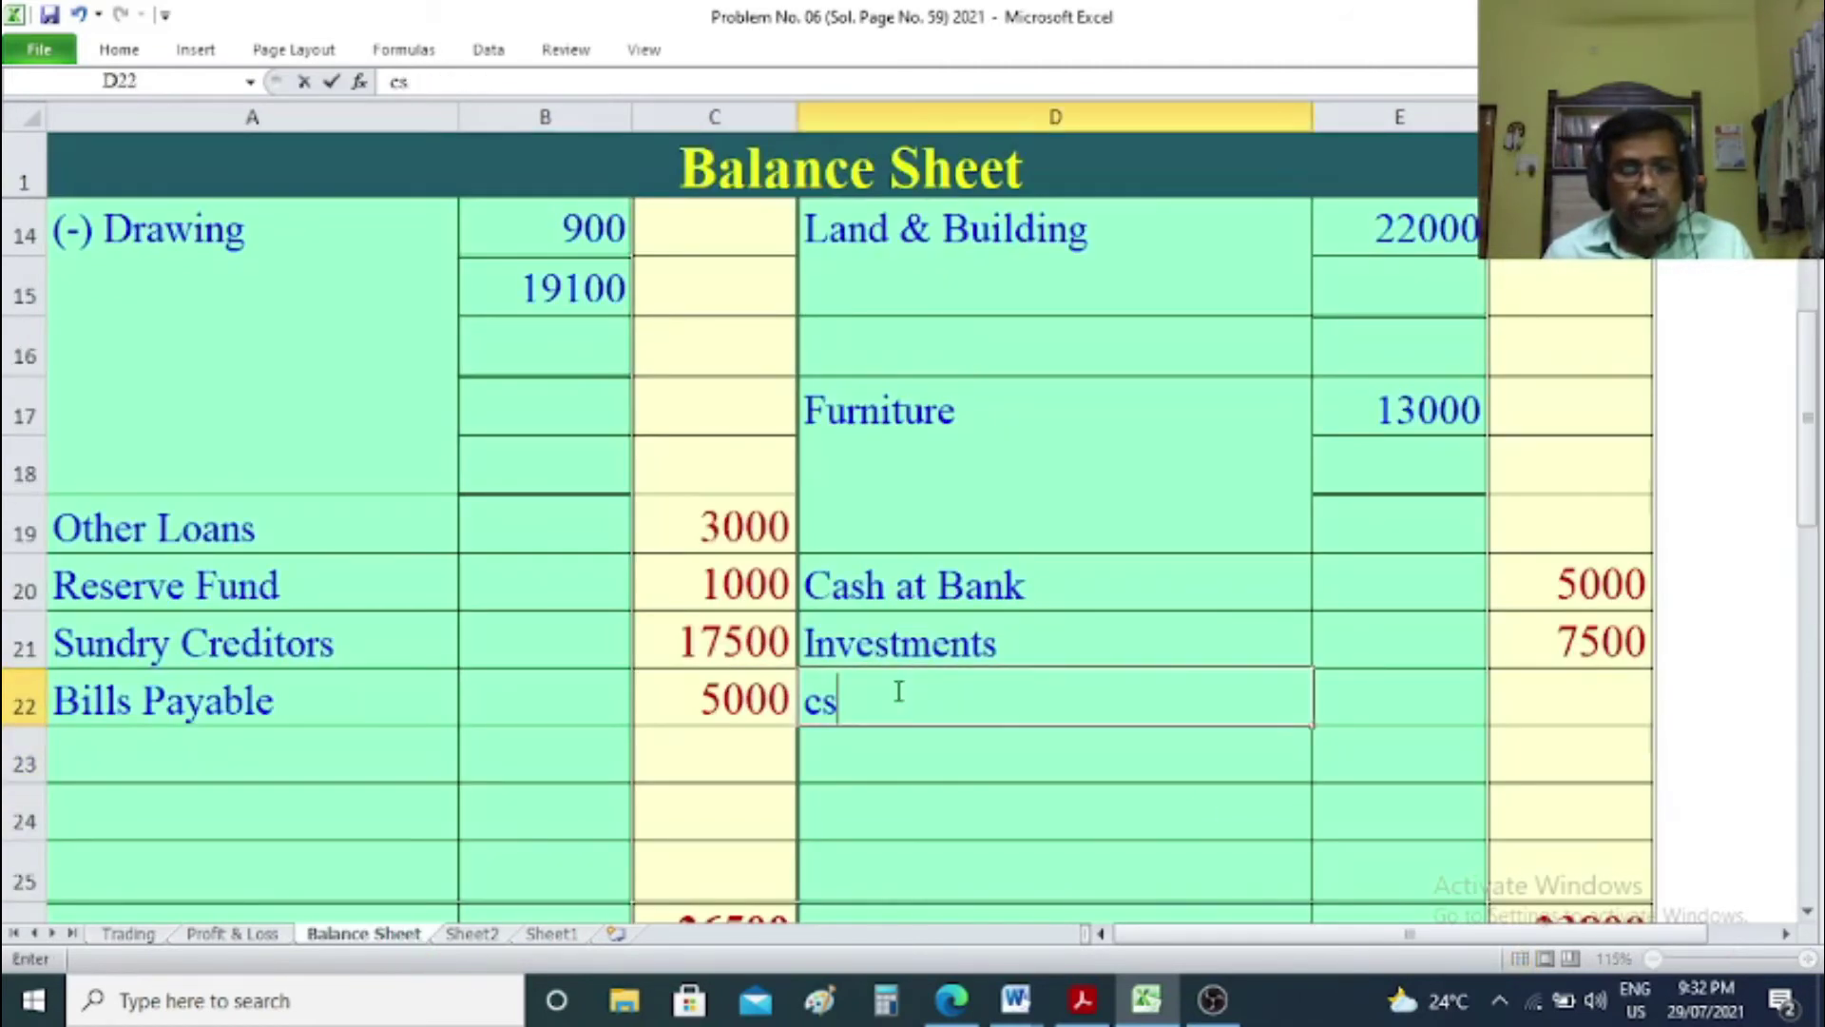
pyautogui.press('Tab')
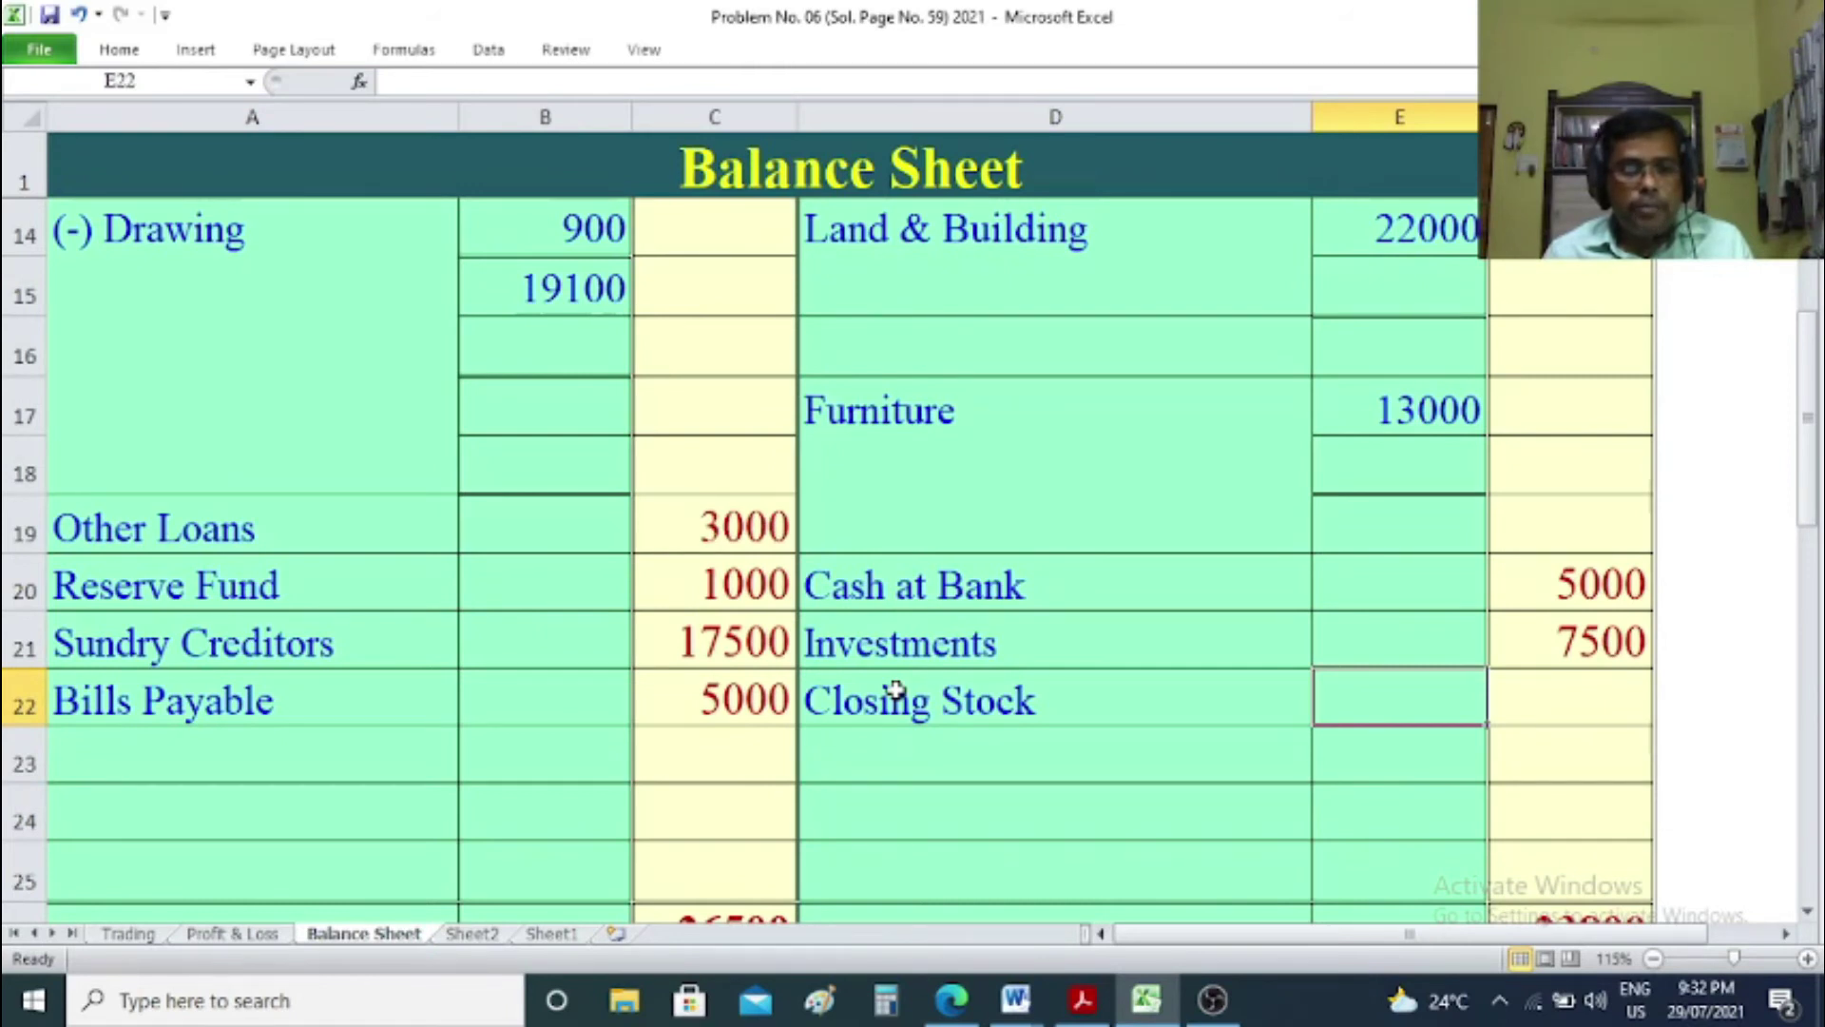
pyautogui.click(1500, 689)
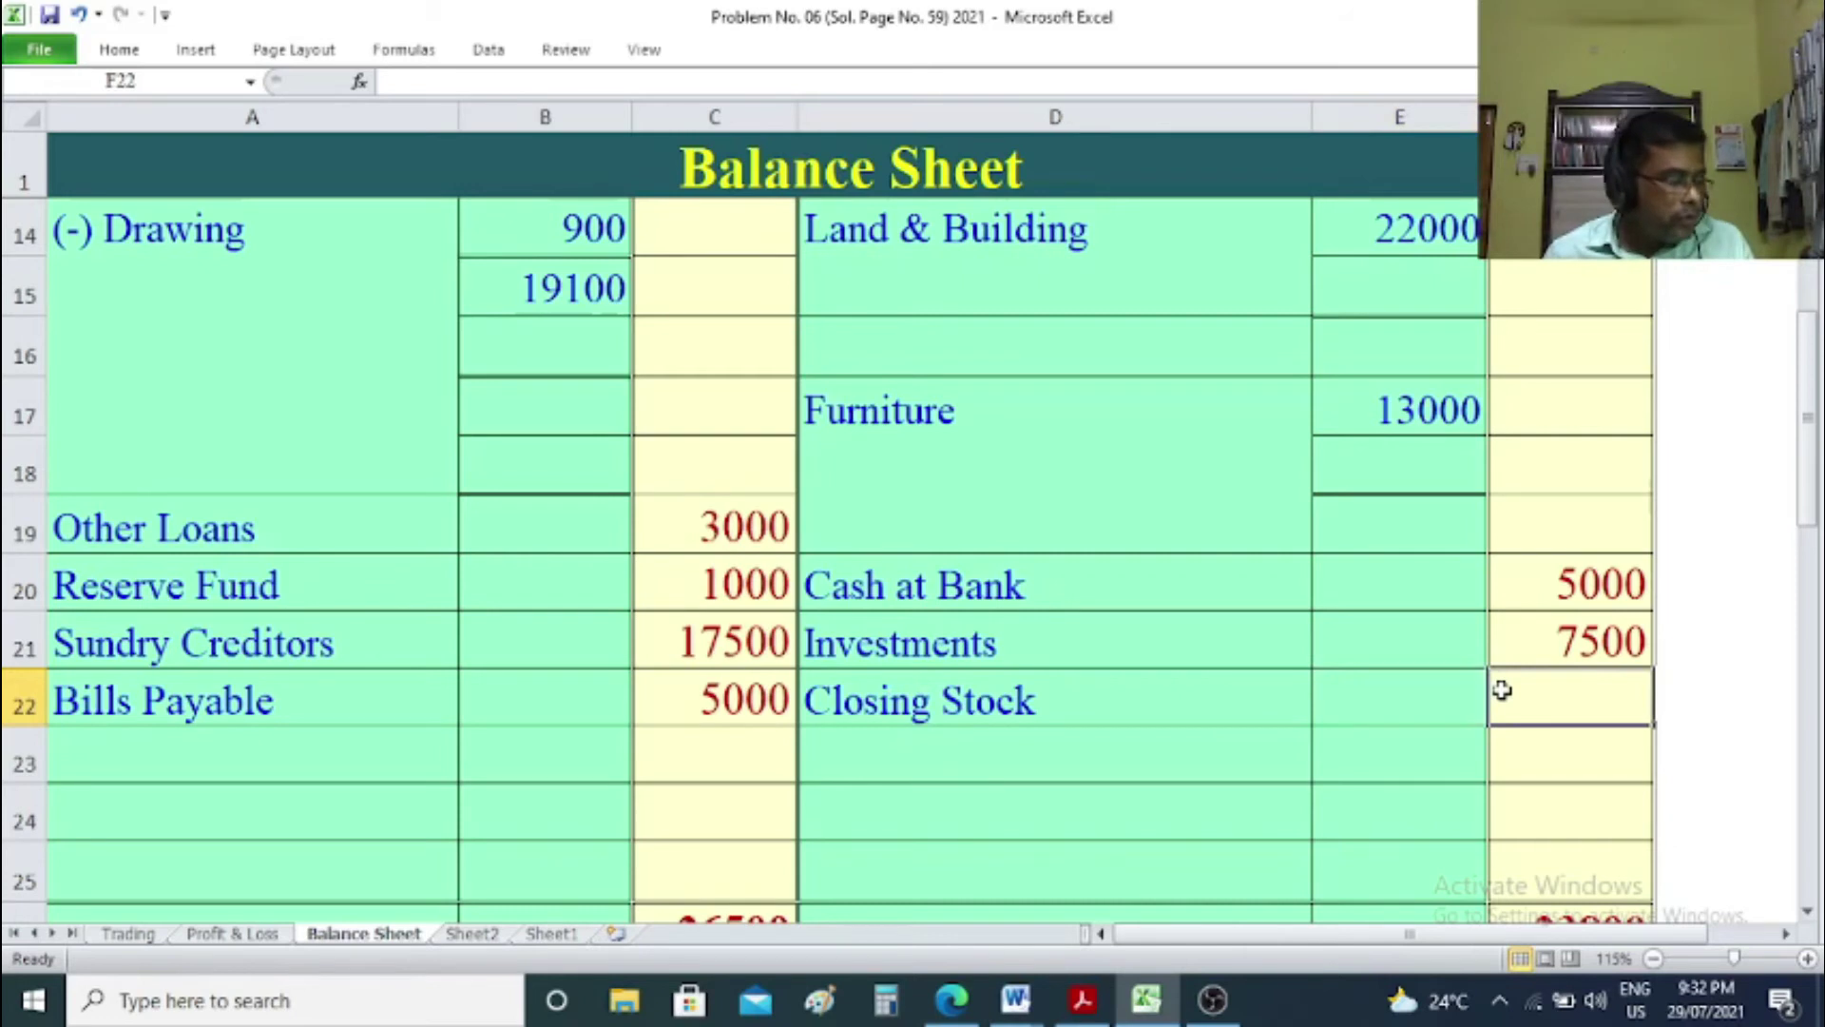
pyautogui.write('12000')
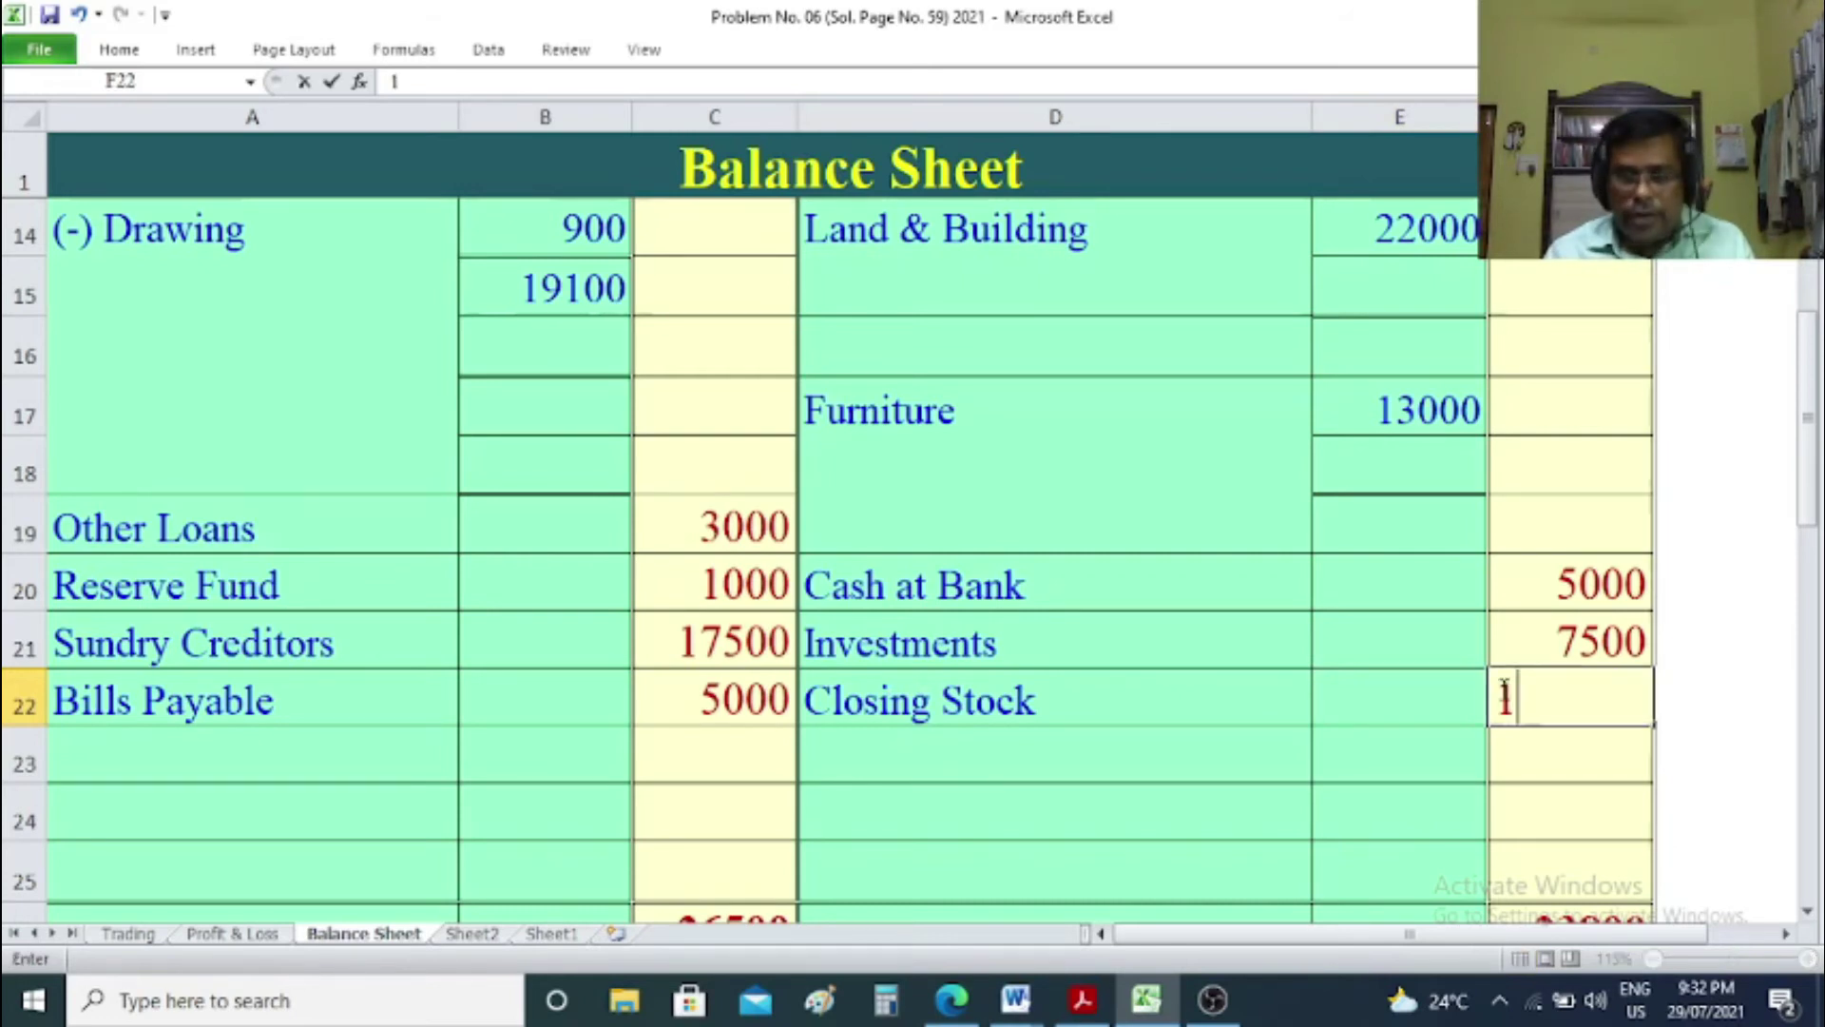
pyautogui.click(1716, 719)
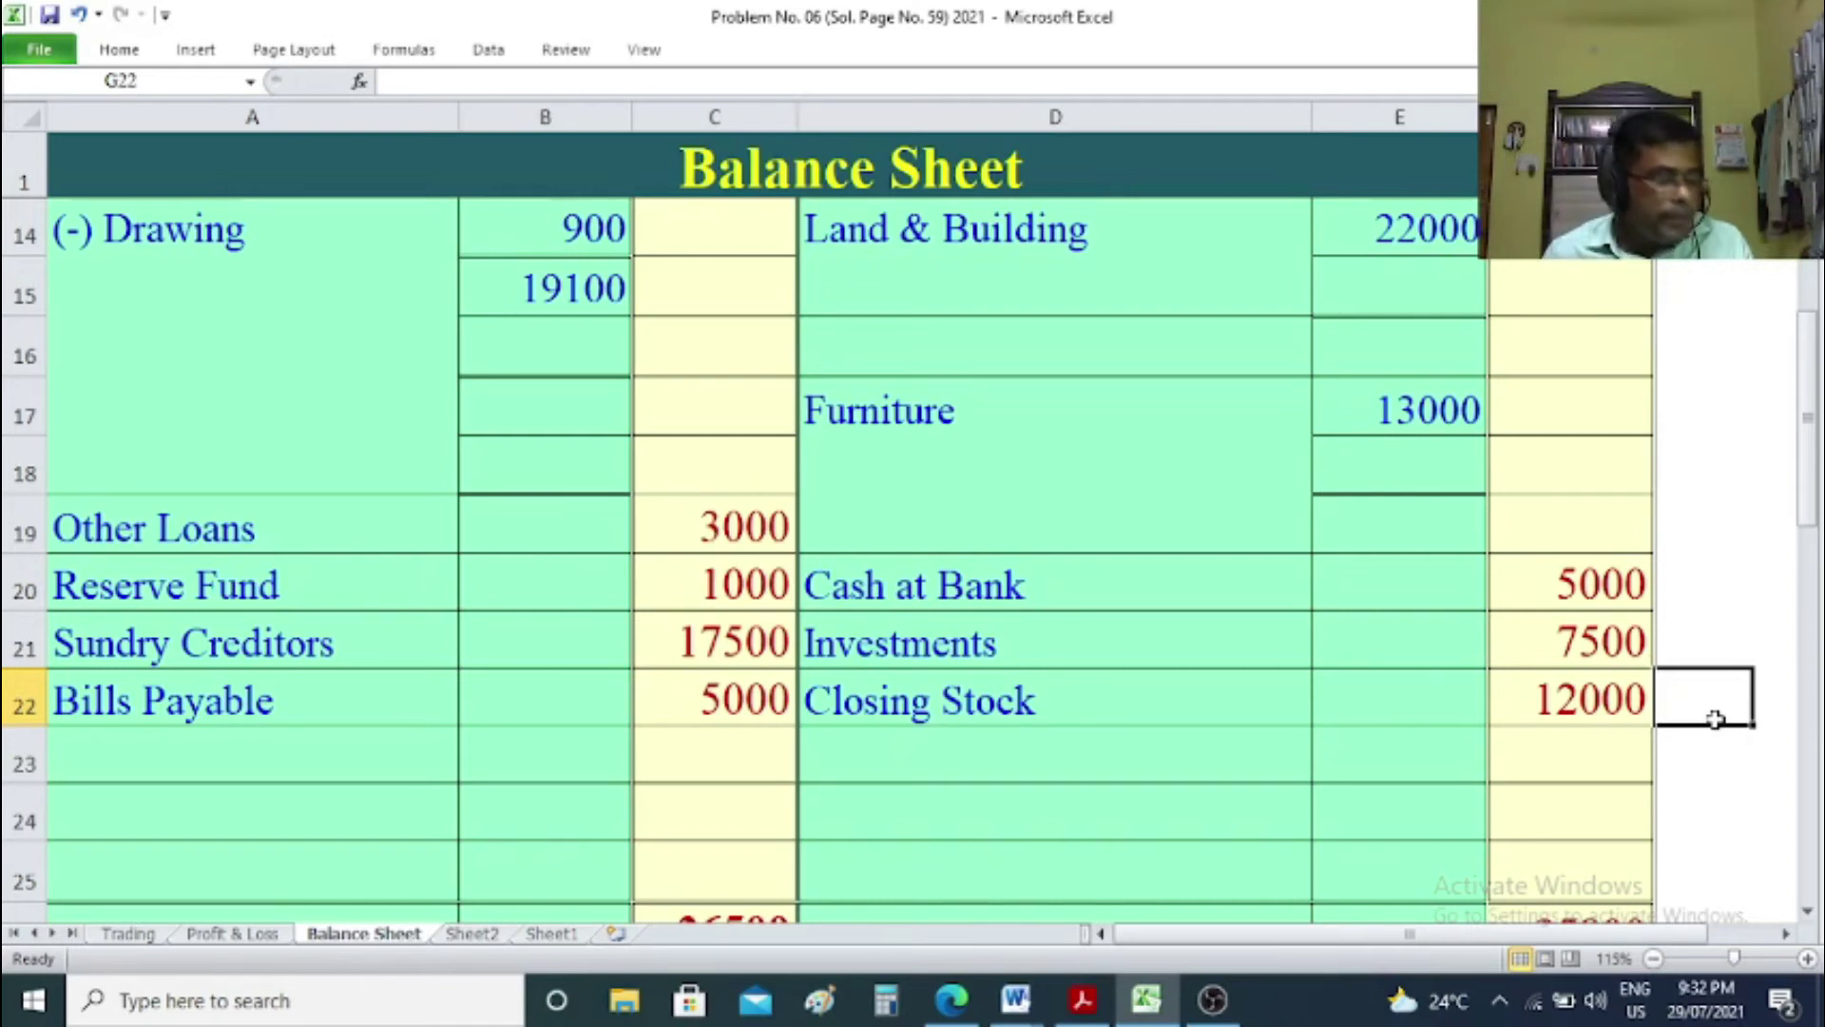
# Below Sundry Debtors, enter (-) New Bad Debts in D8 and 800 in E8.
pyautogui.scroll(4, 1717, 715)
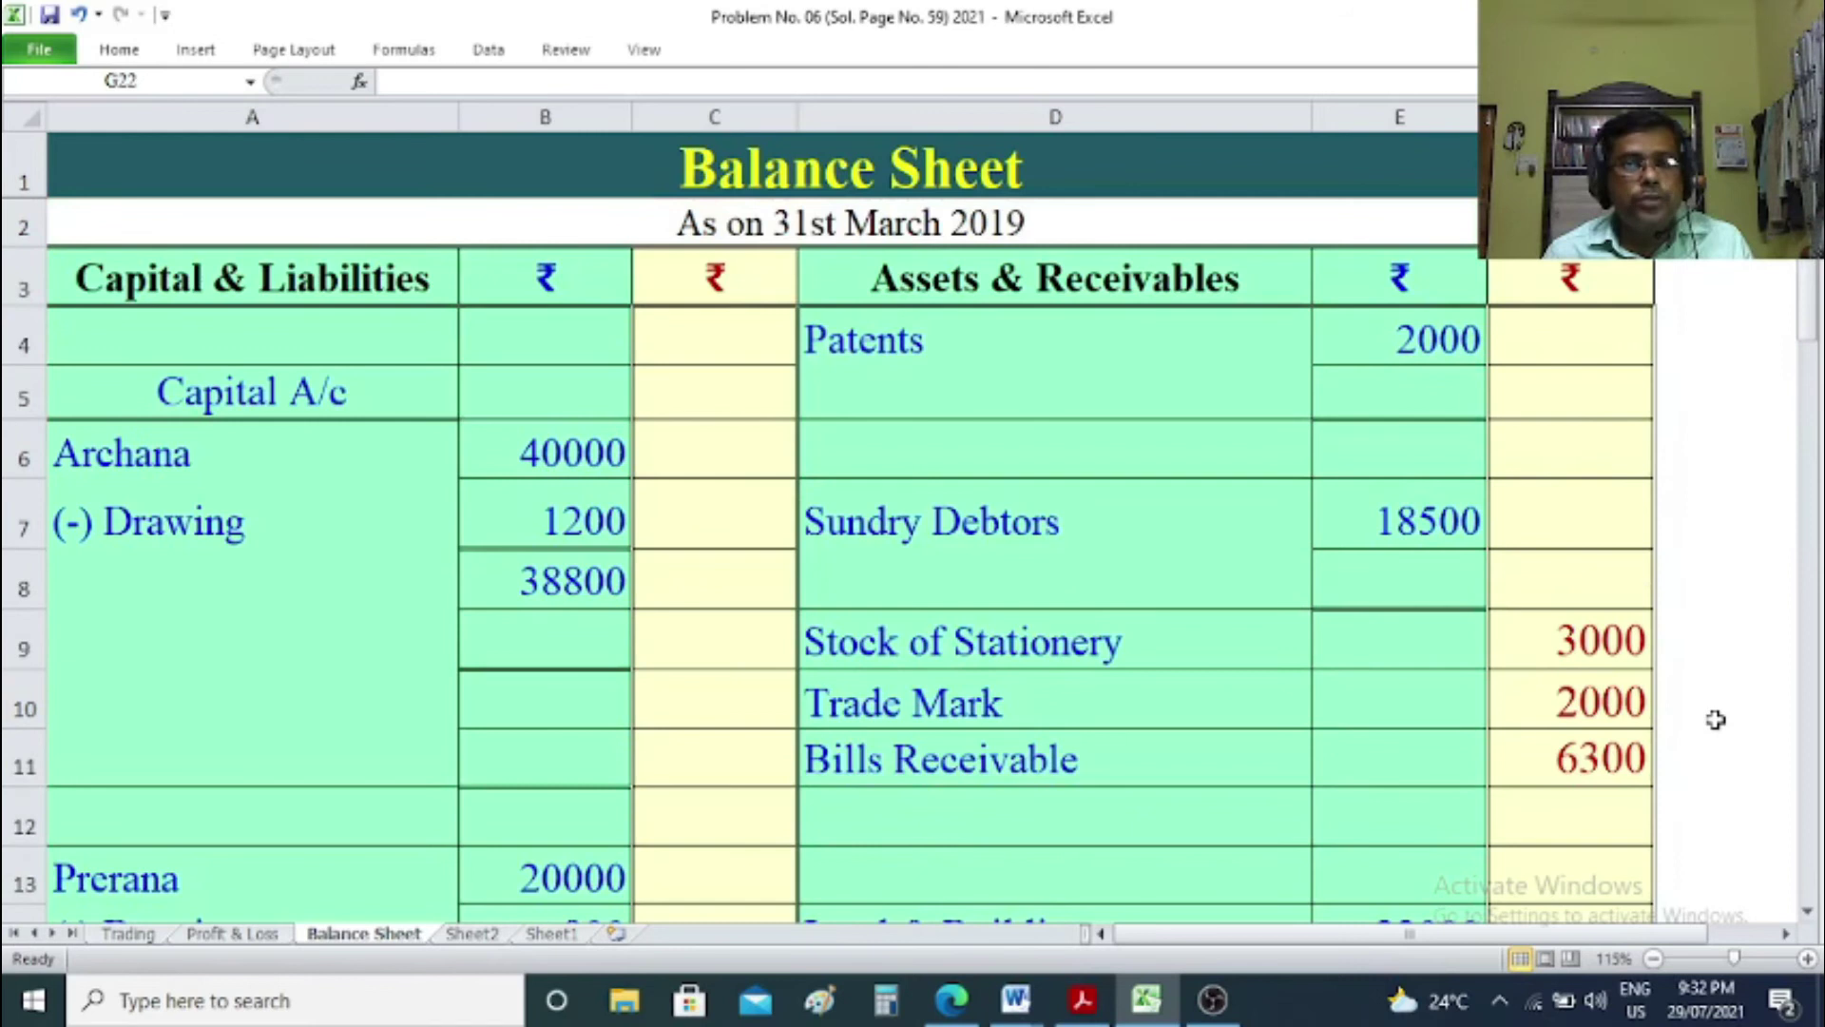
pyautogui.click(1001, 590)
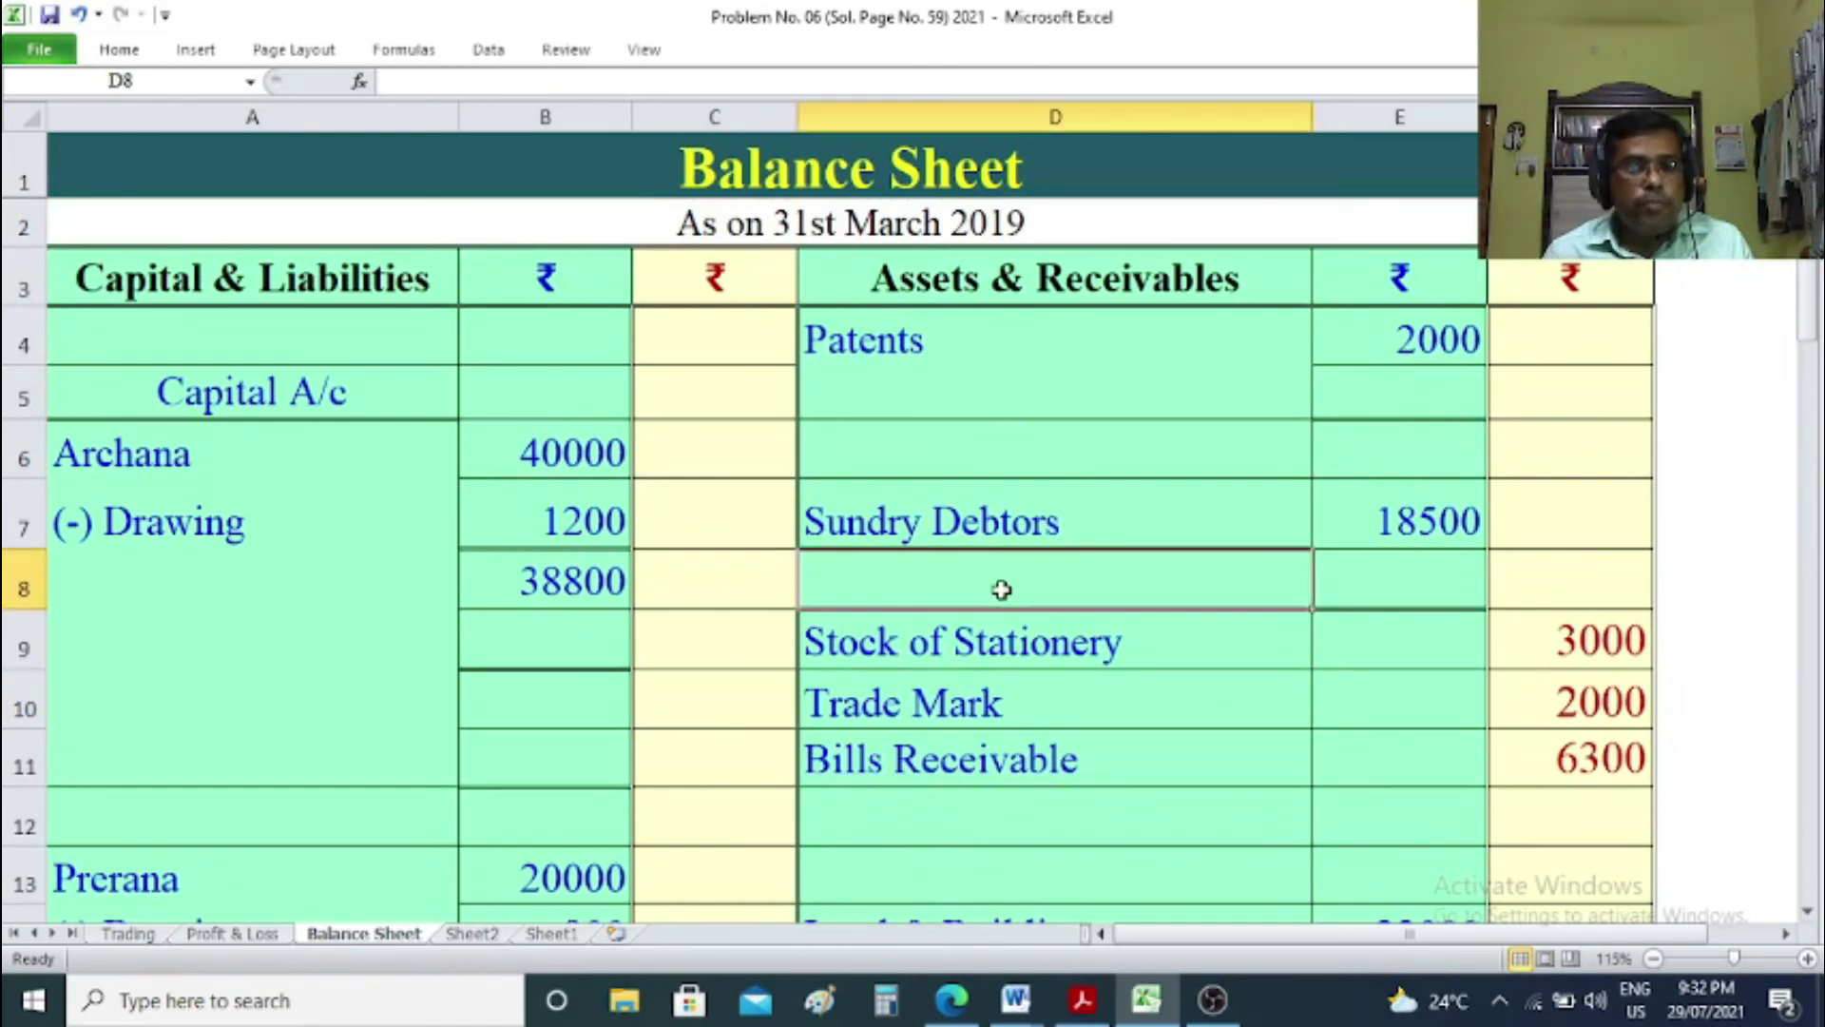
pyautogui.write('(-) Ne')
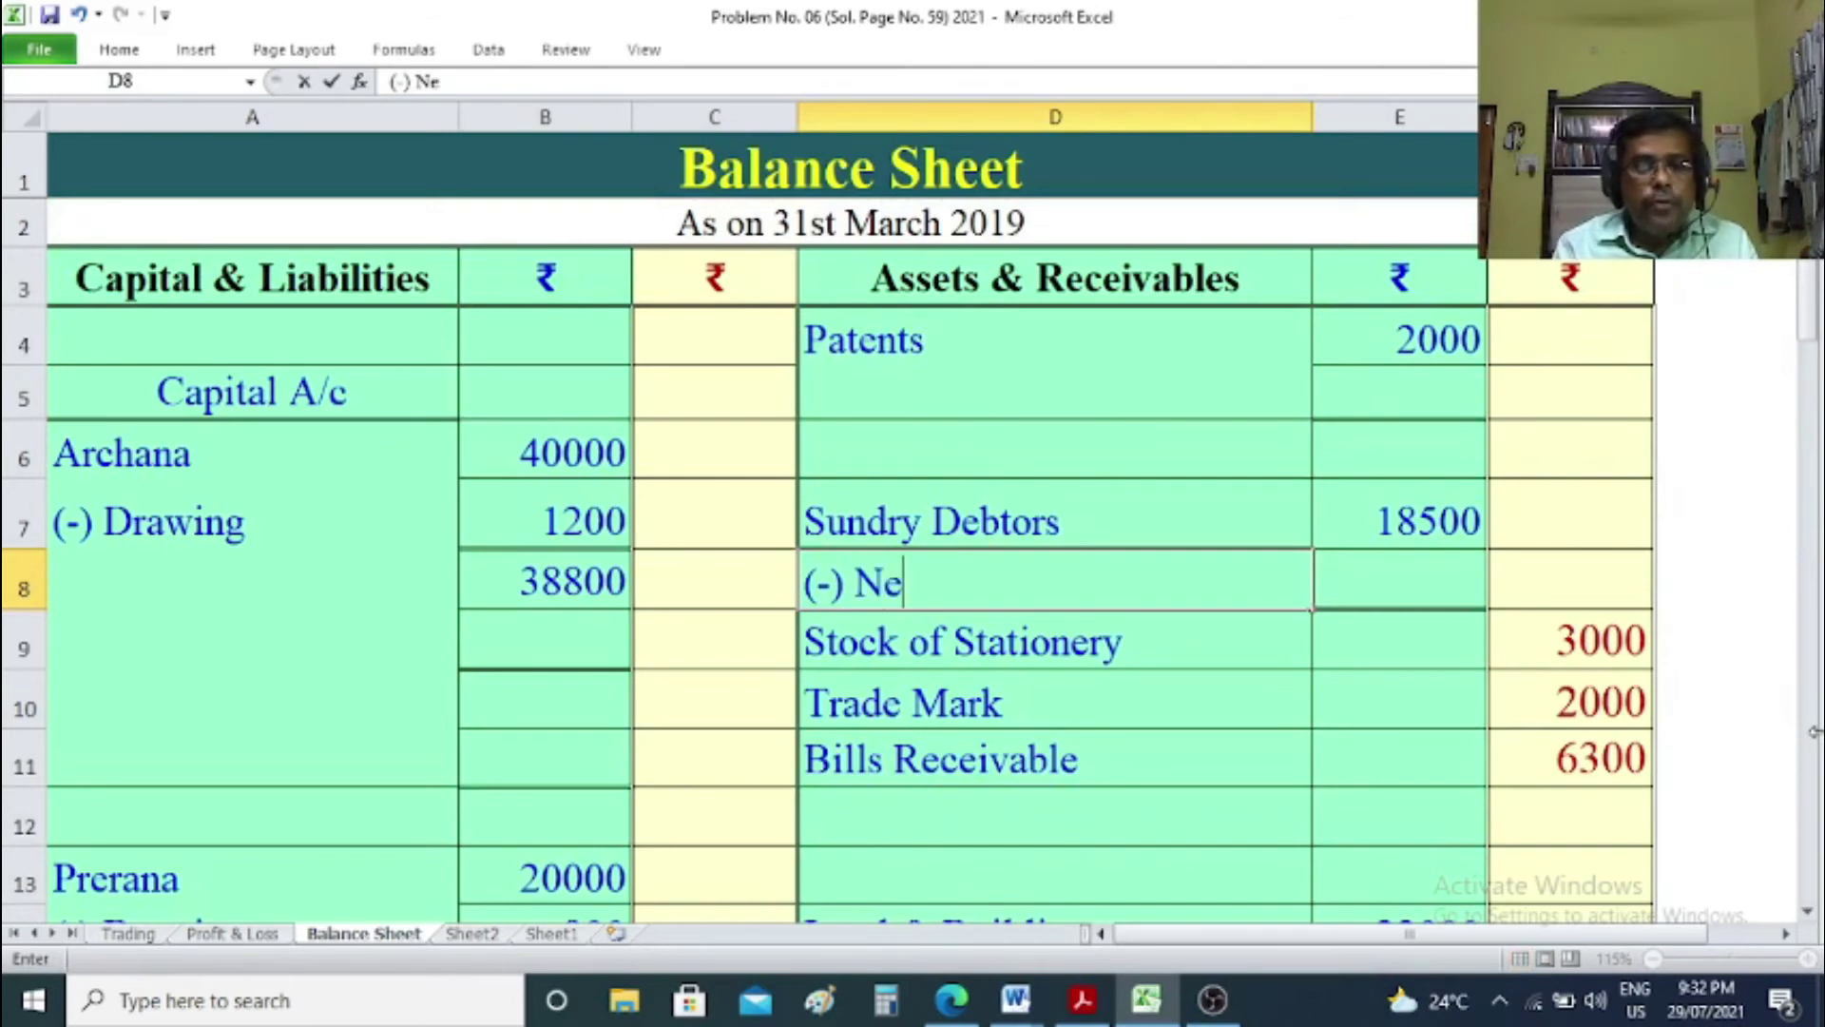
pyautogui.write('w Bad Debts')
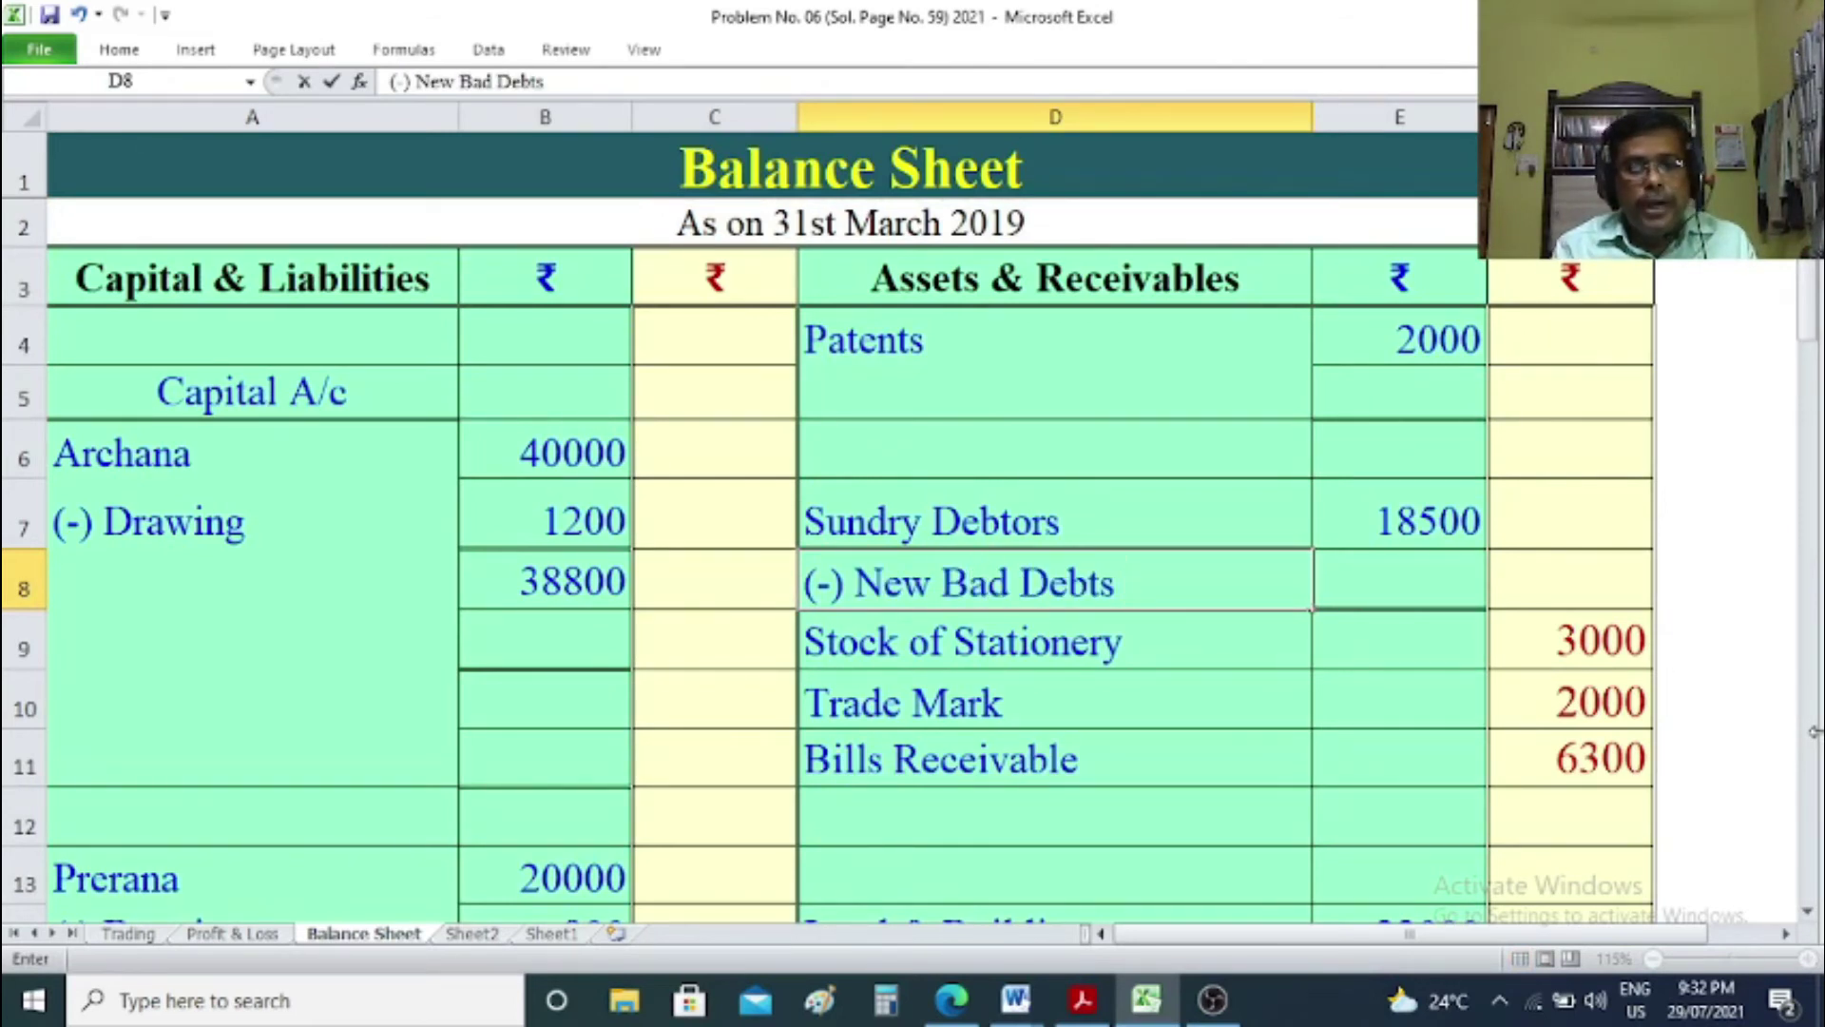
pyautogui.press('Tab')
pyautogui.write('800')
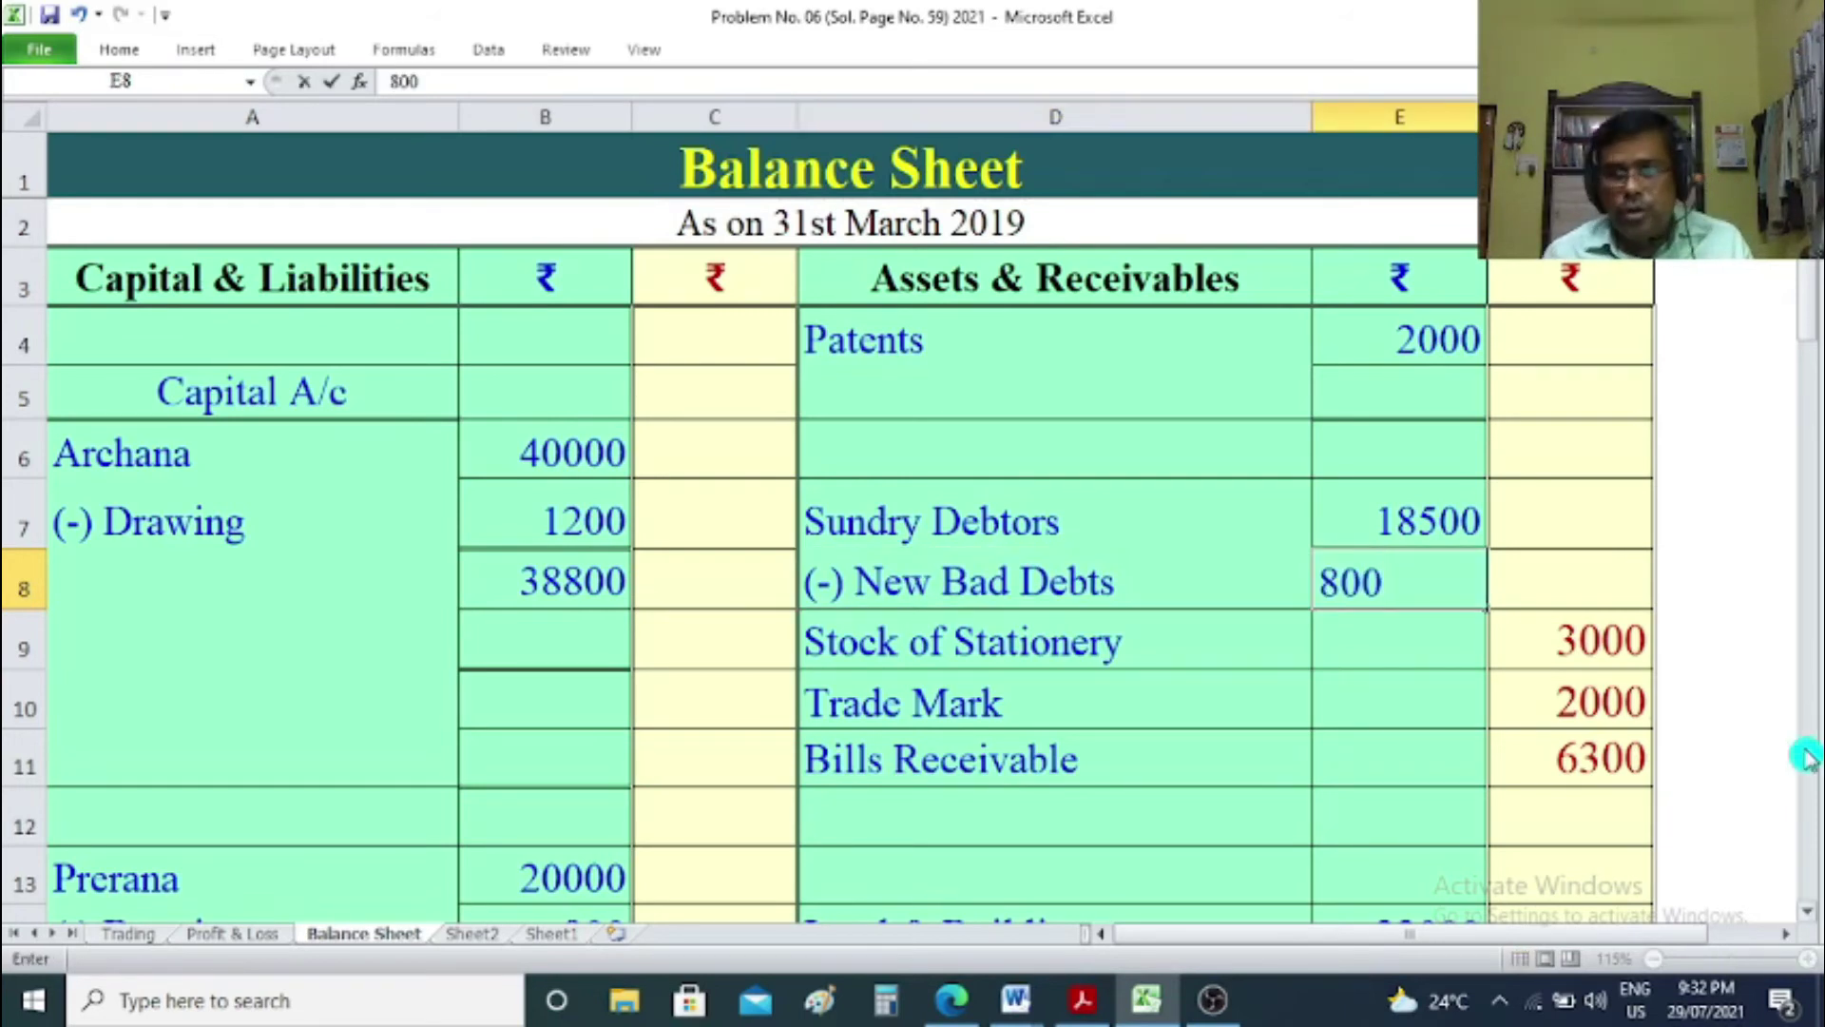
pyautogui.click(1704, 576)
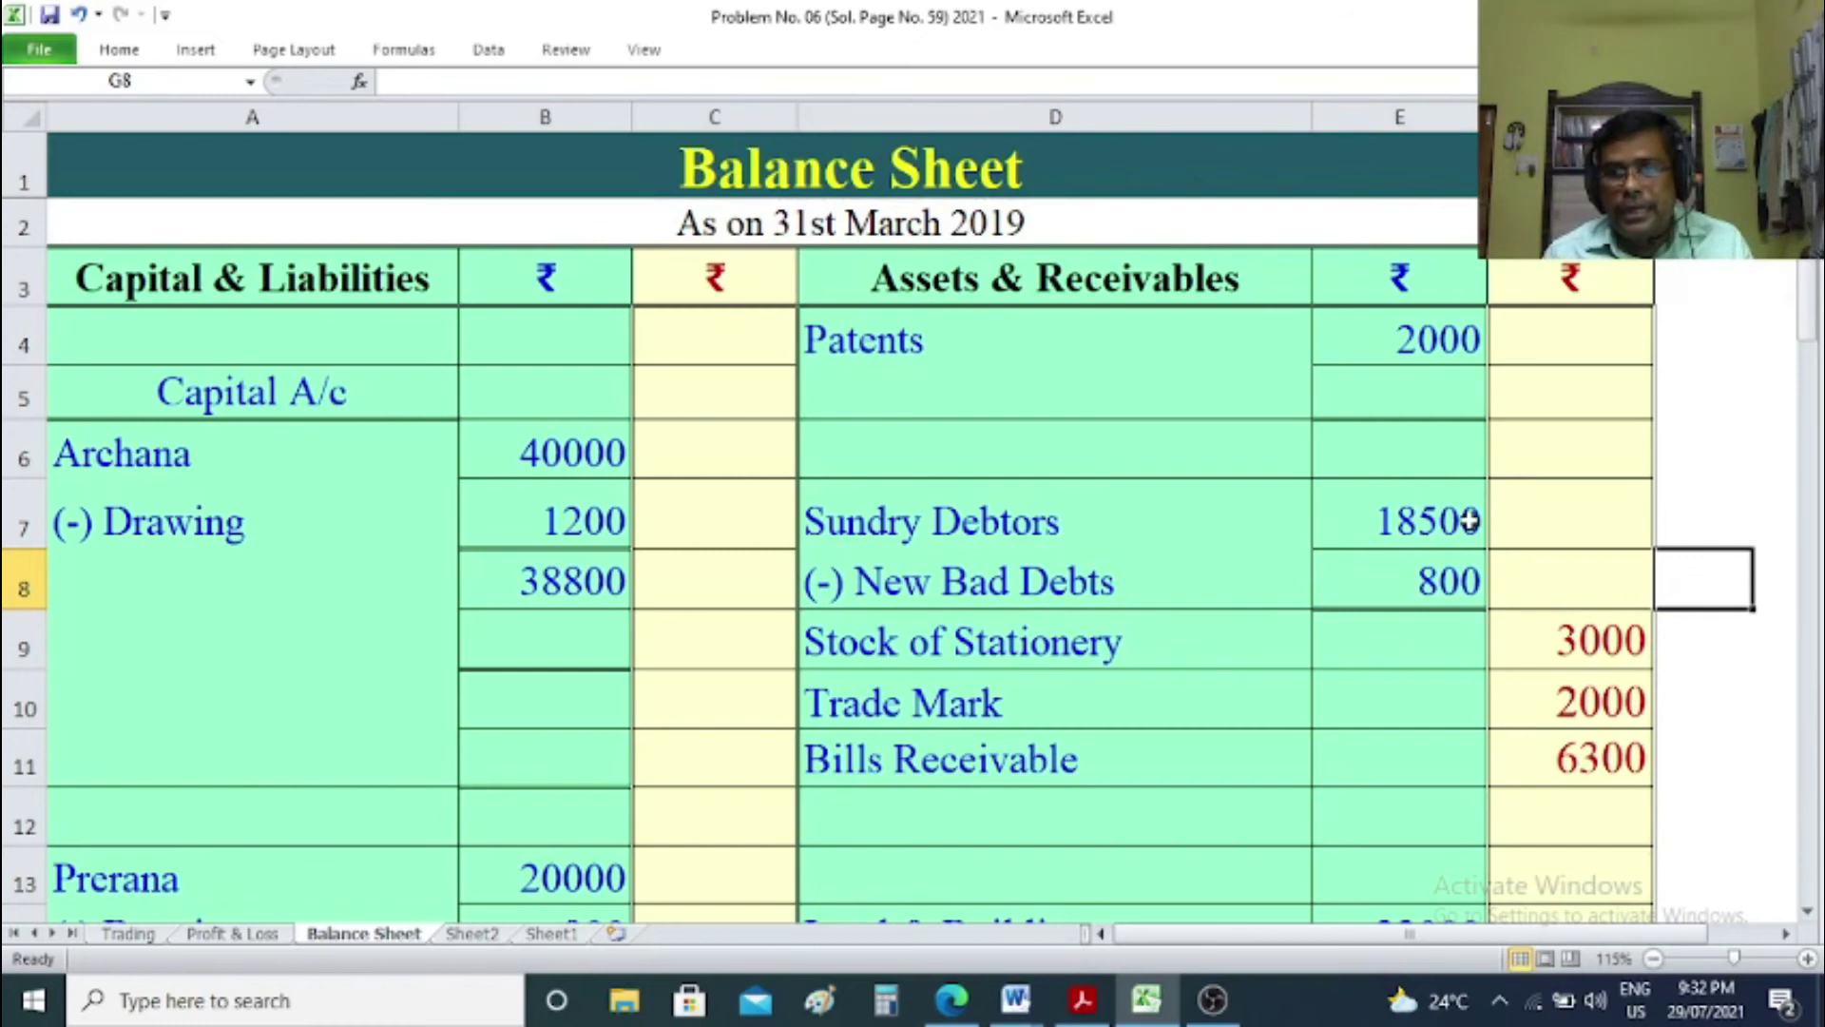
# Calculate the debtors net of new bad debts in F8 with the formula =E7-E8.
pyautogui.click(1437, 578)
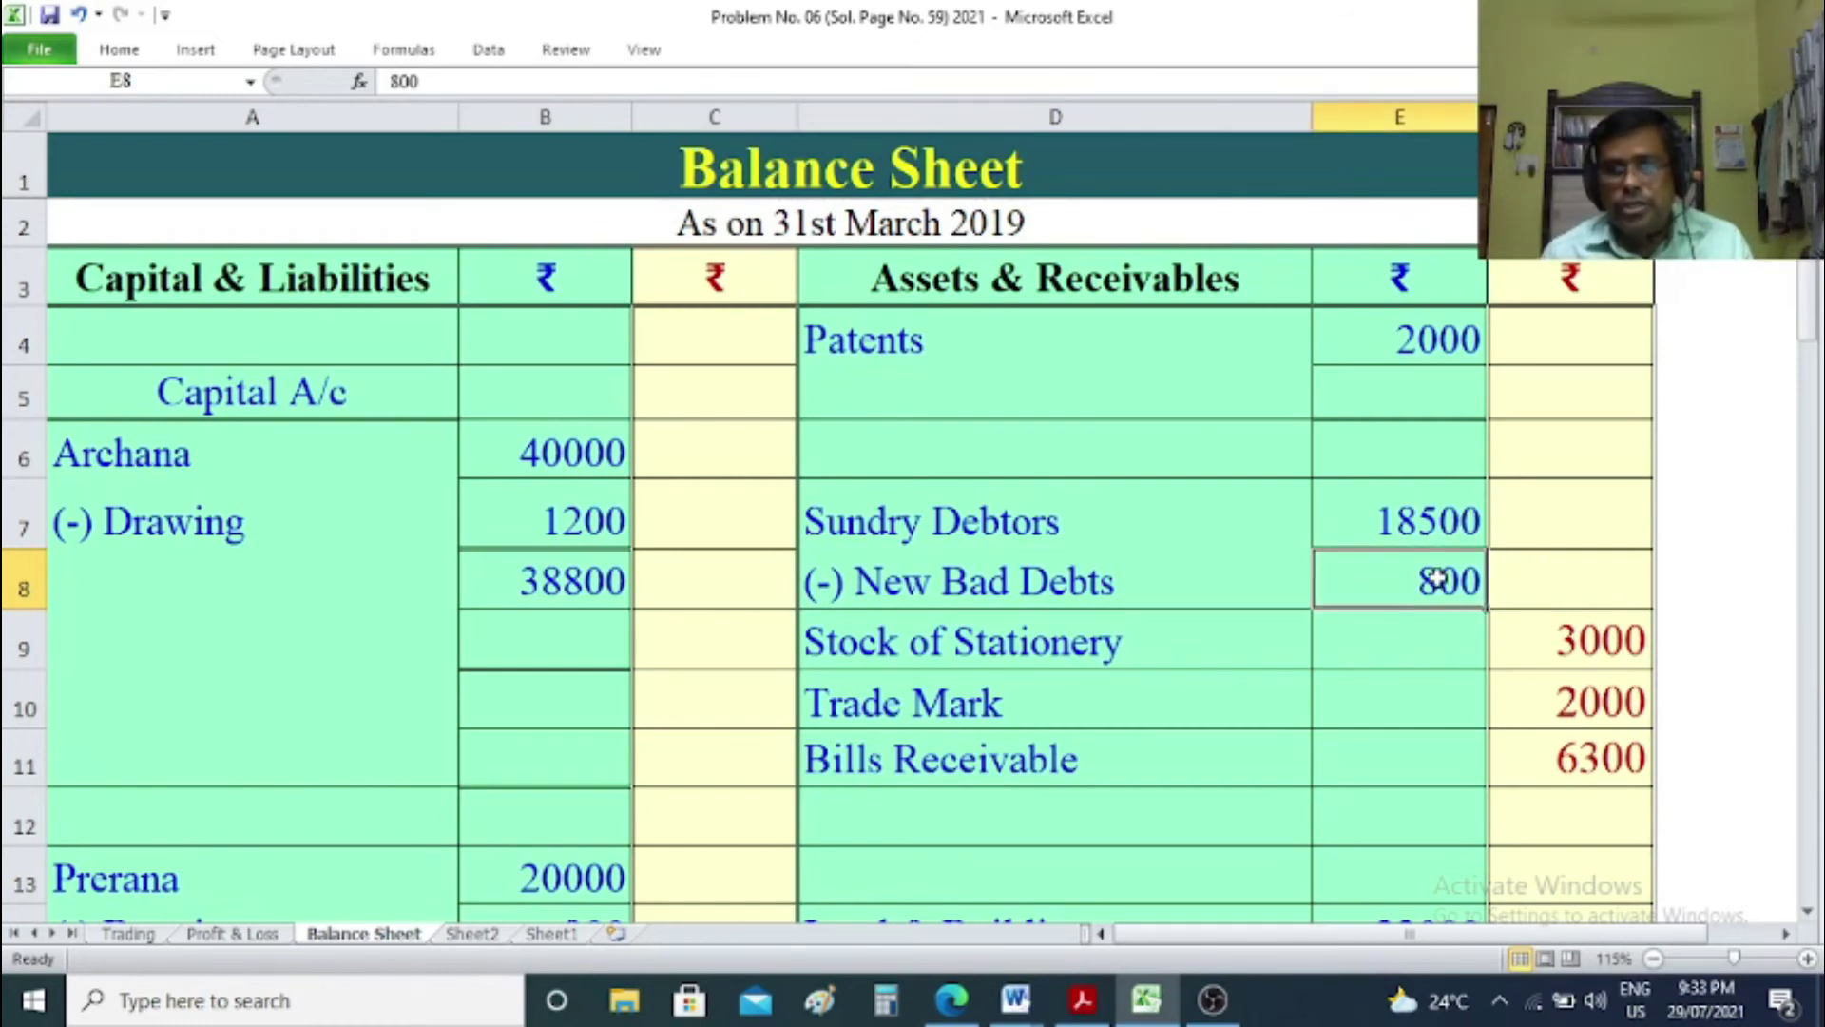
pyautogui.click(1580, 578)
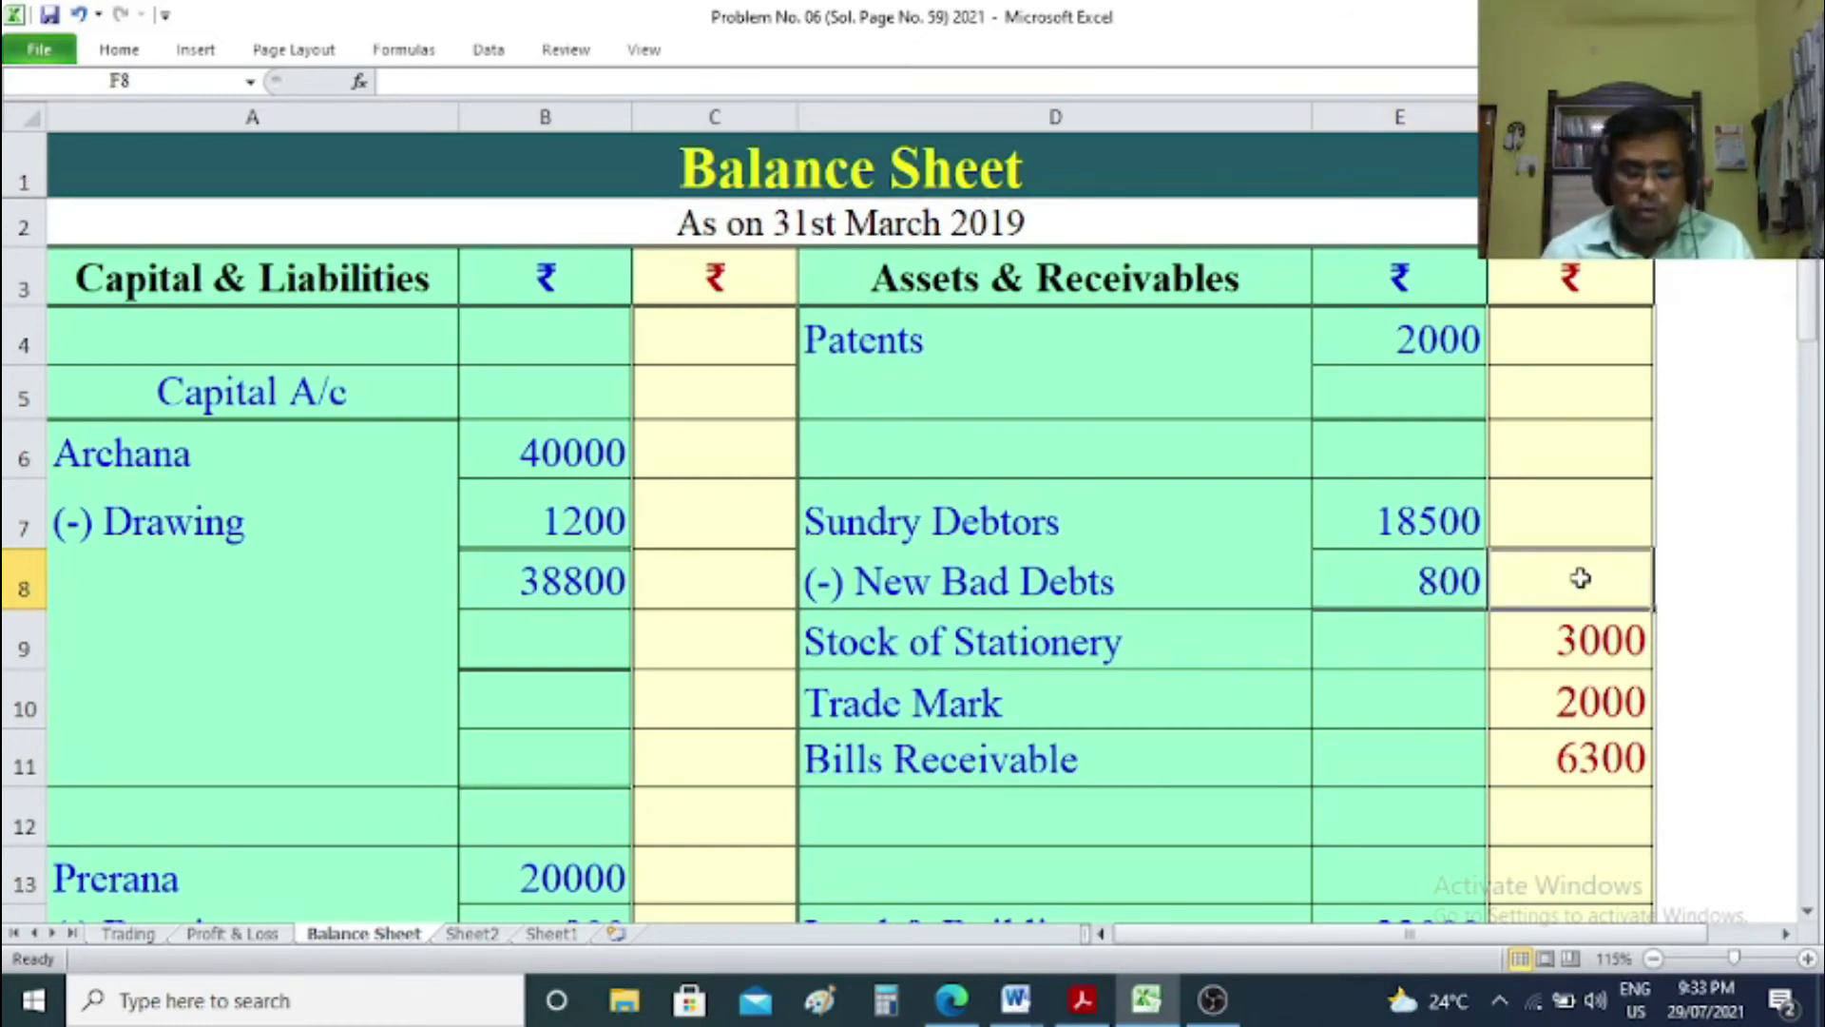
pyautogui.write('=')
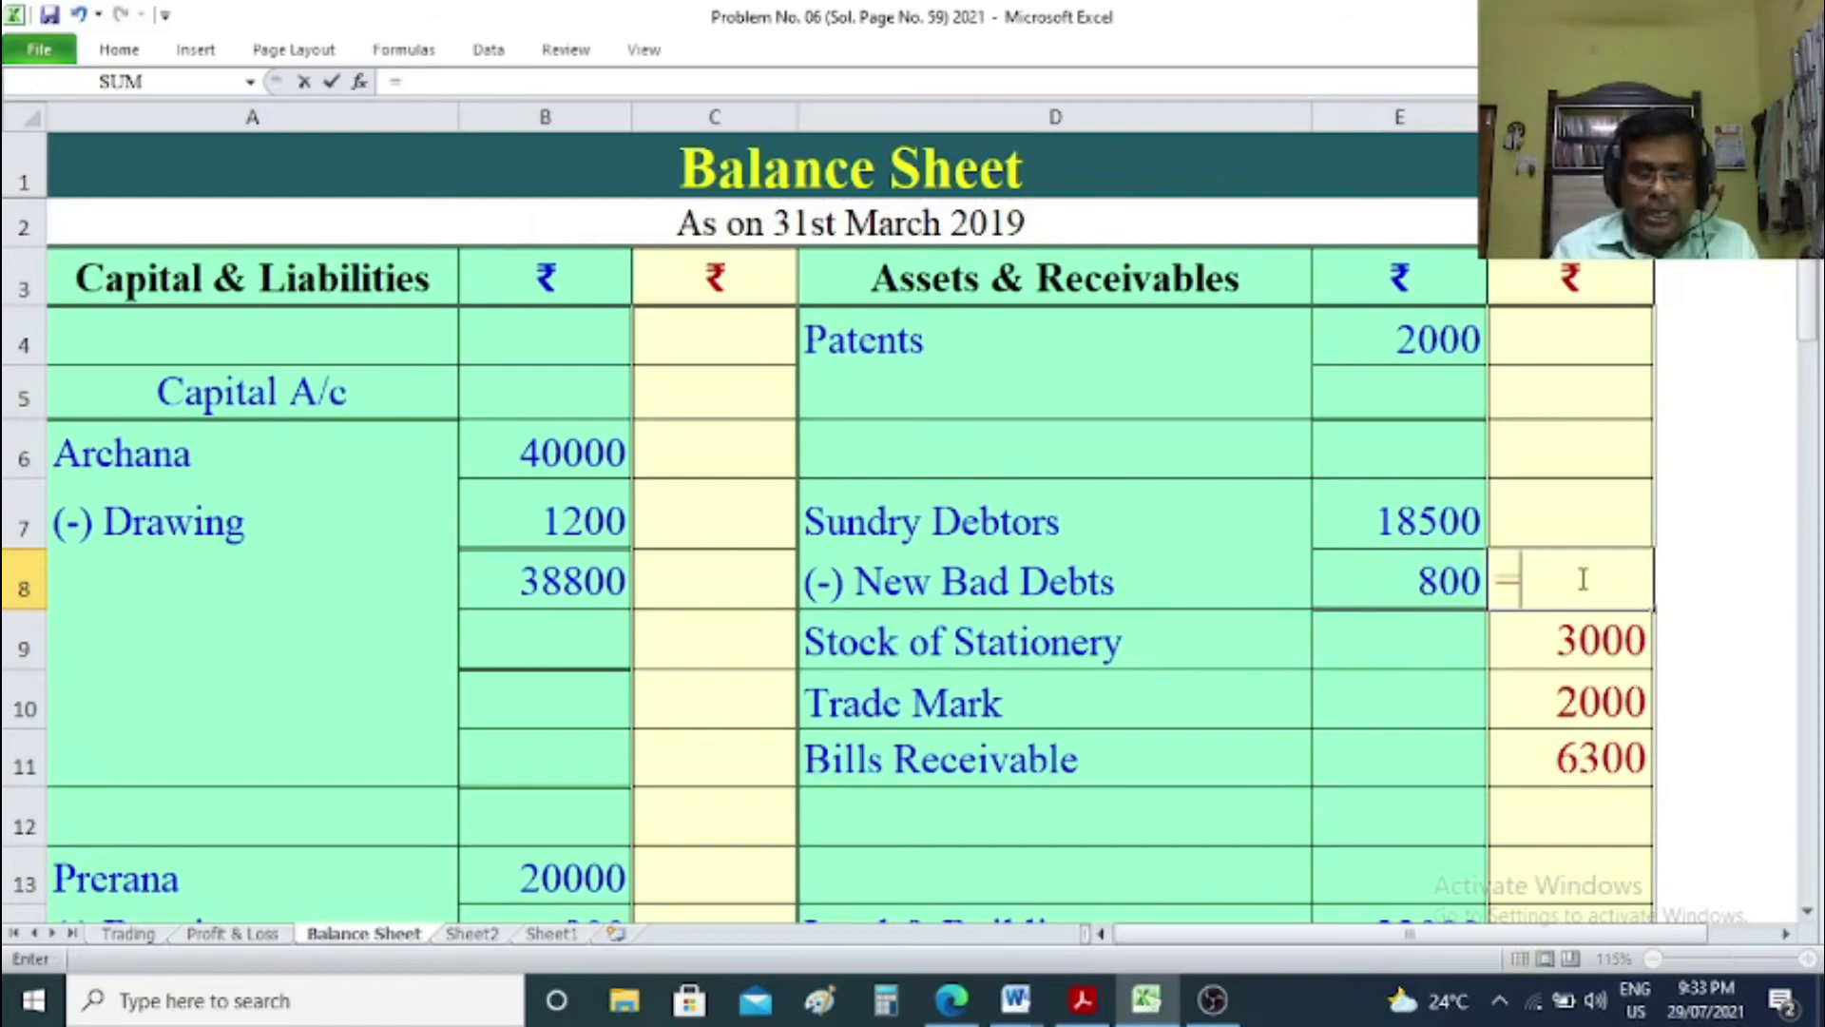
pyautogui.click(1386, 521)
pyautogui.write('-')
pyautogui.click(1336, 569)
pyautogui.press('Return')
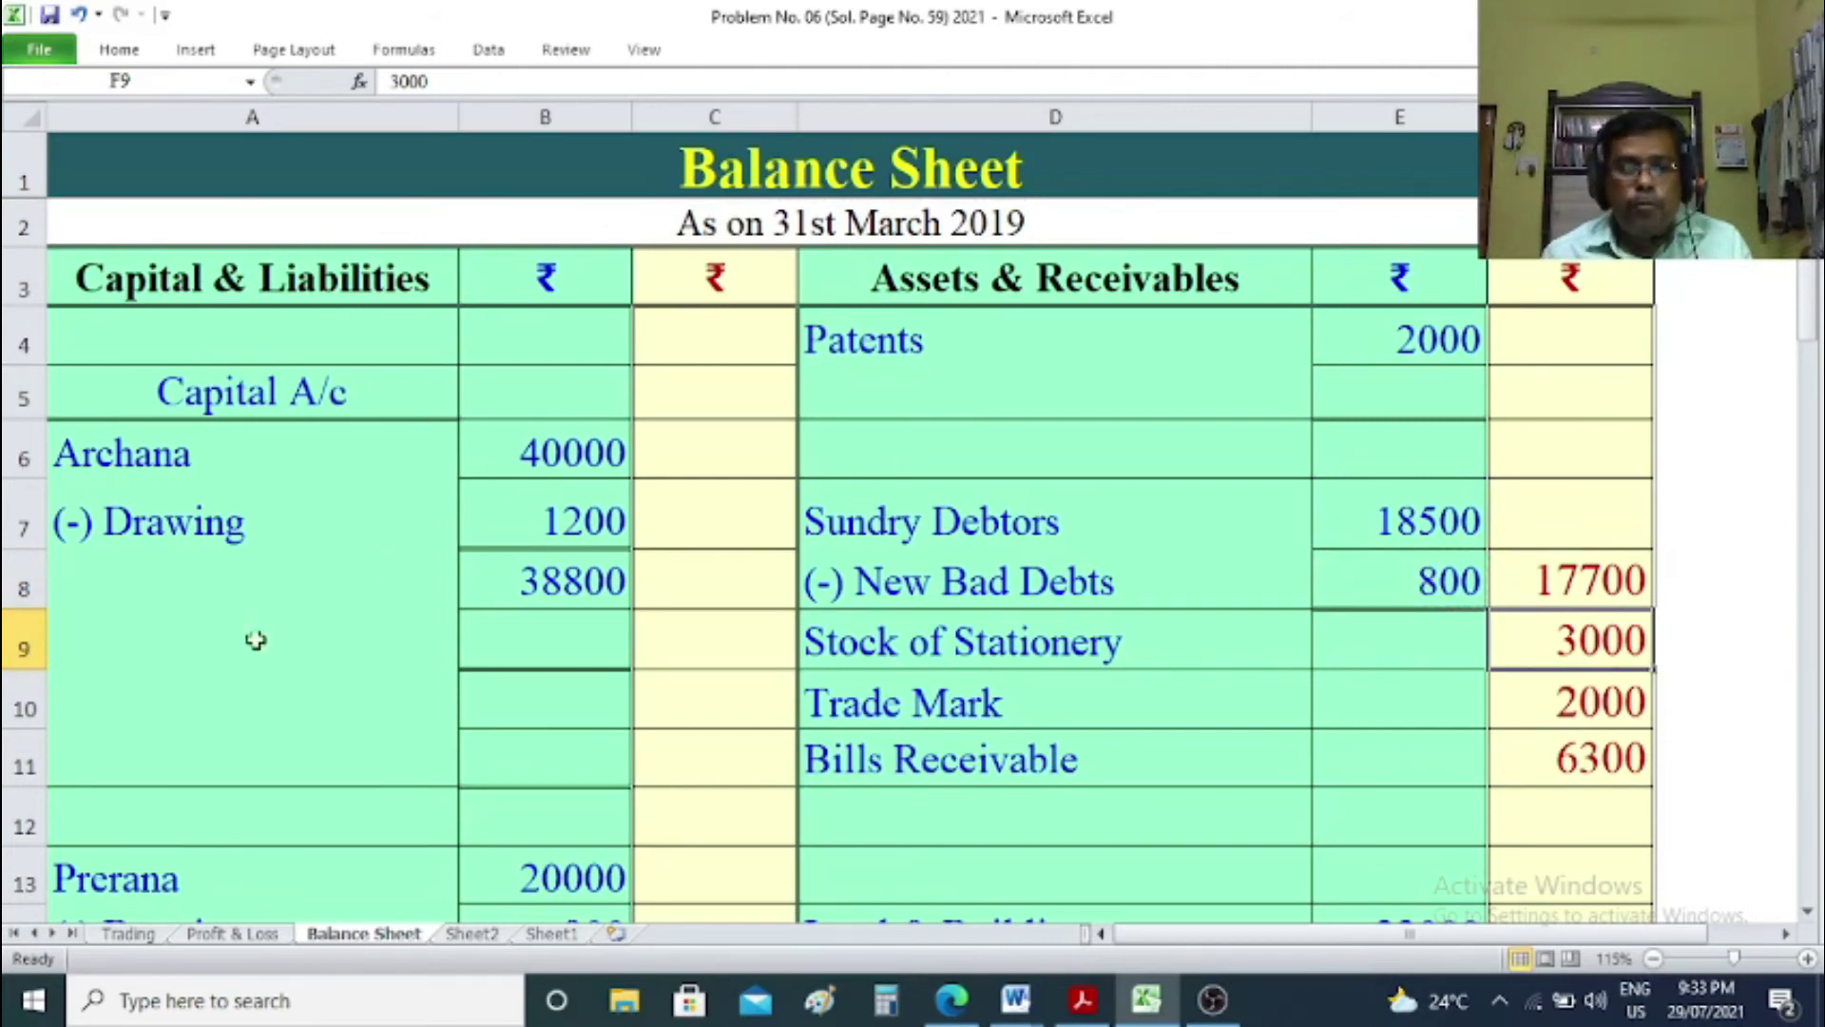
# On the Profit & Loss sheet, label A9 (+) New Bad Debts and change the A8 label to To Old Bad Debts.
pyautogui.click(255, 936)
pyautogui.click(175, 582)
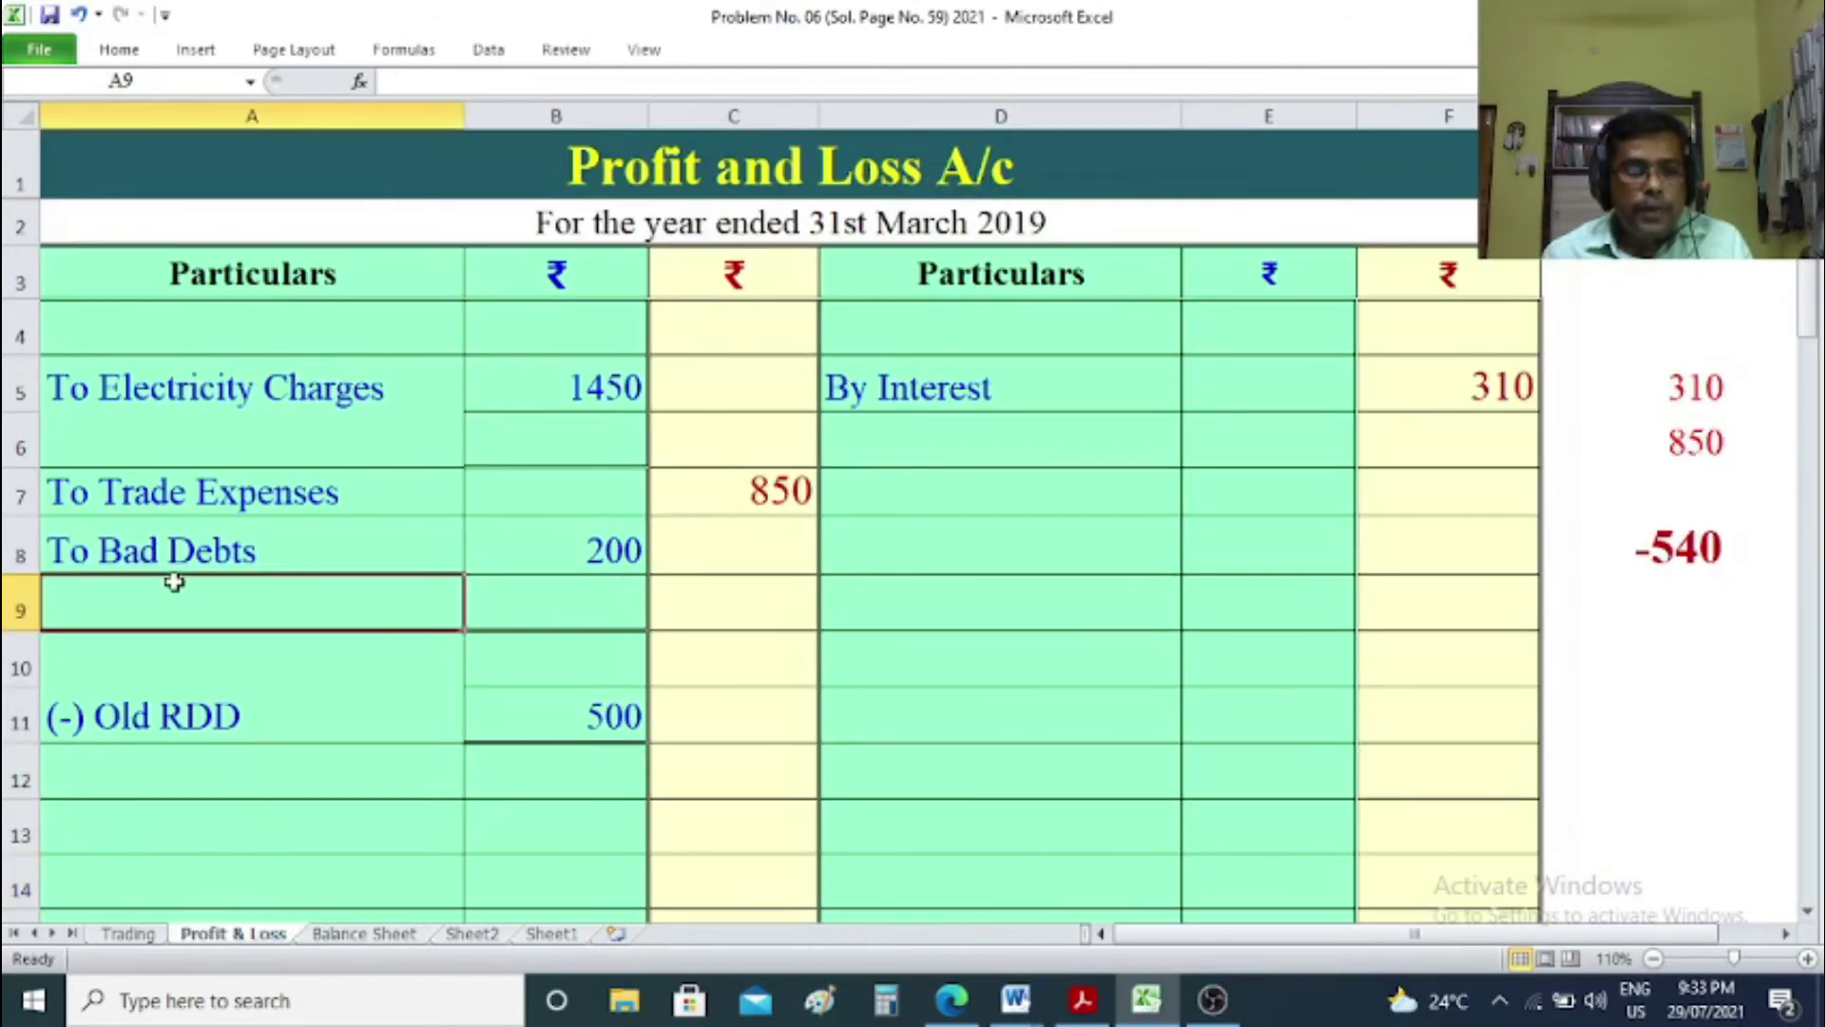
pyautogui.write('(+) ')
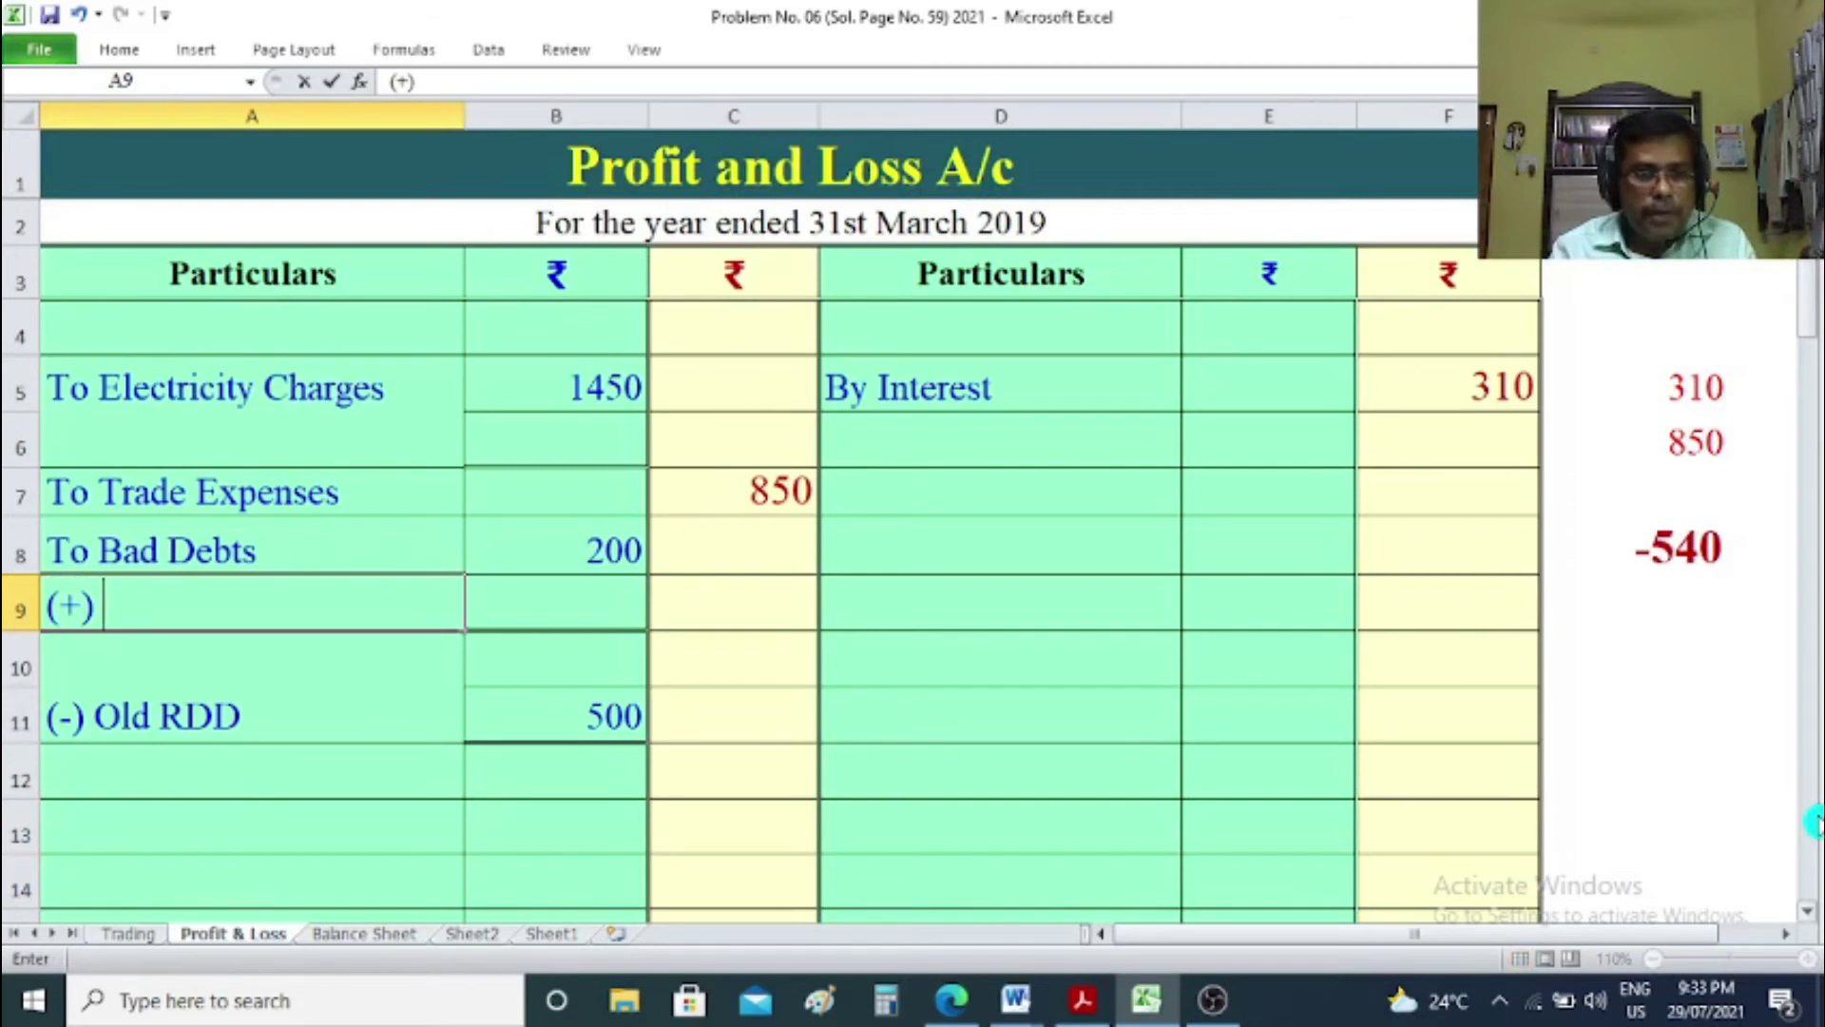
pyautogui.write('new')
pyautogui.press('BackSpace')
pyautogui.press('BackSpace')
pyautogui.press('BackSpace')
pyautogui.write('New')
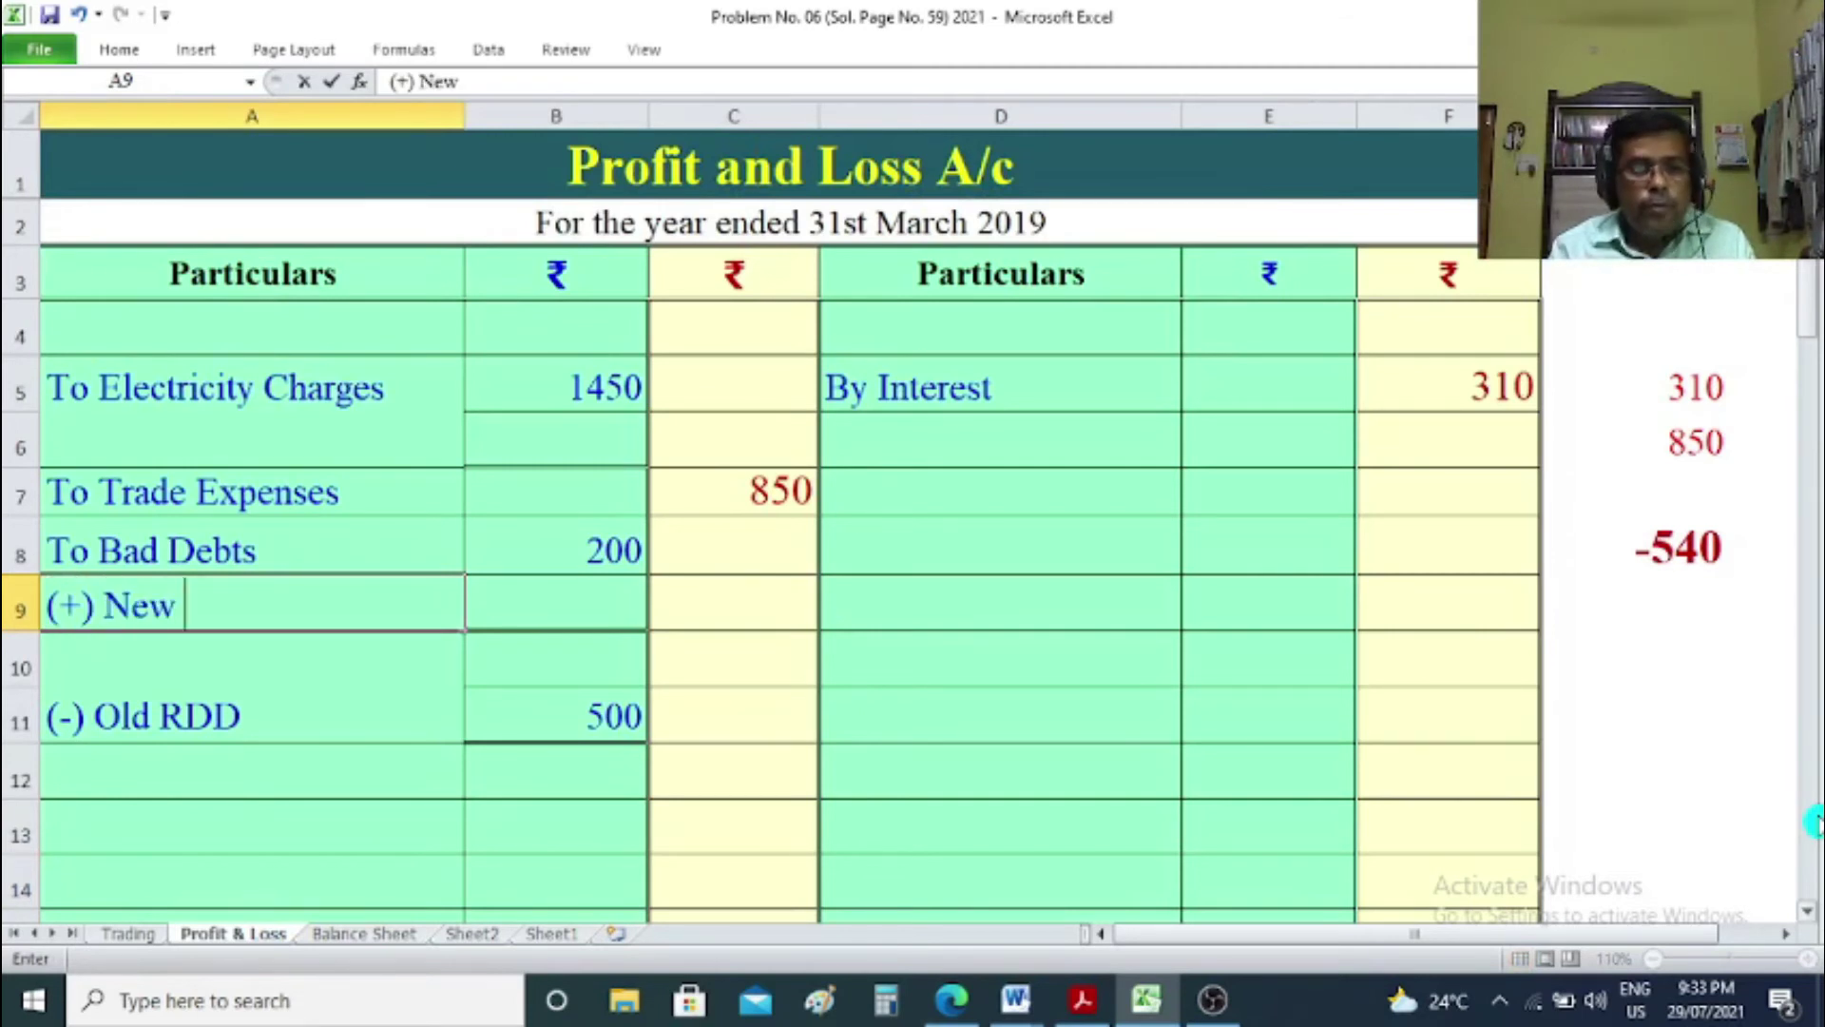
pyautogui.doubleClick(100, 549)
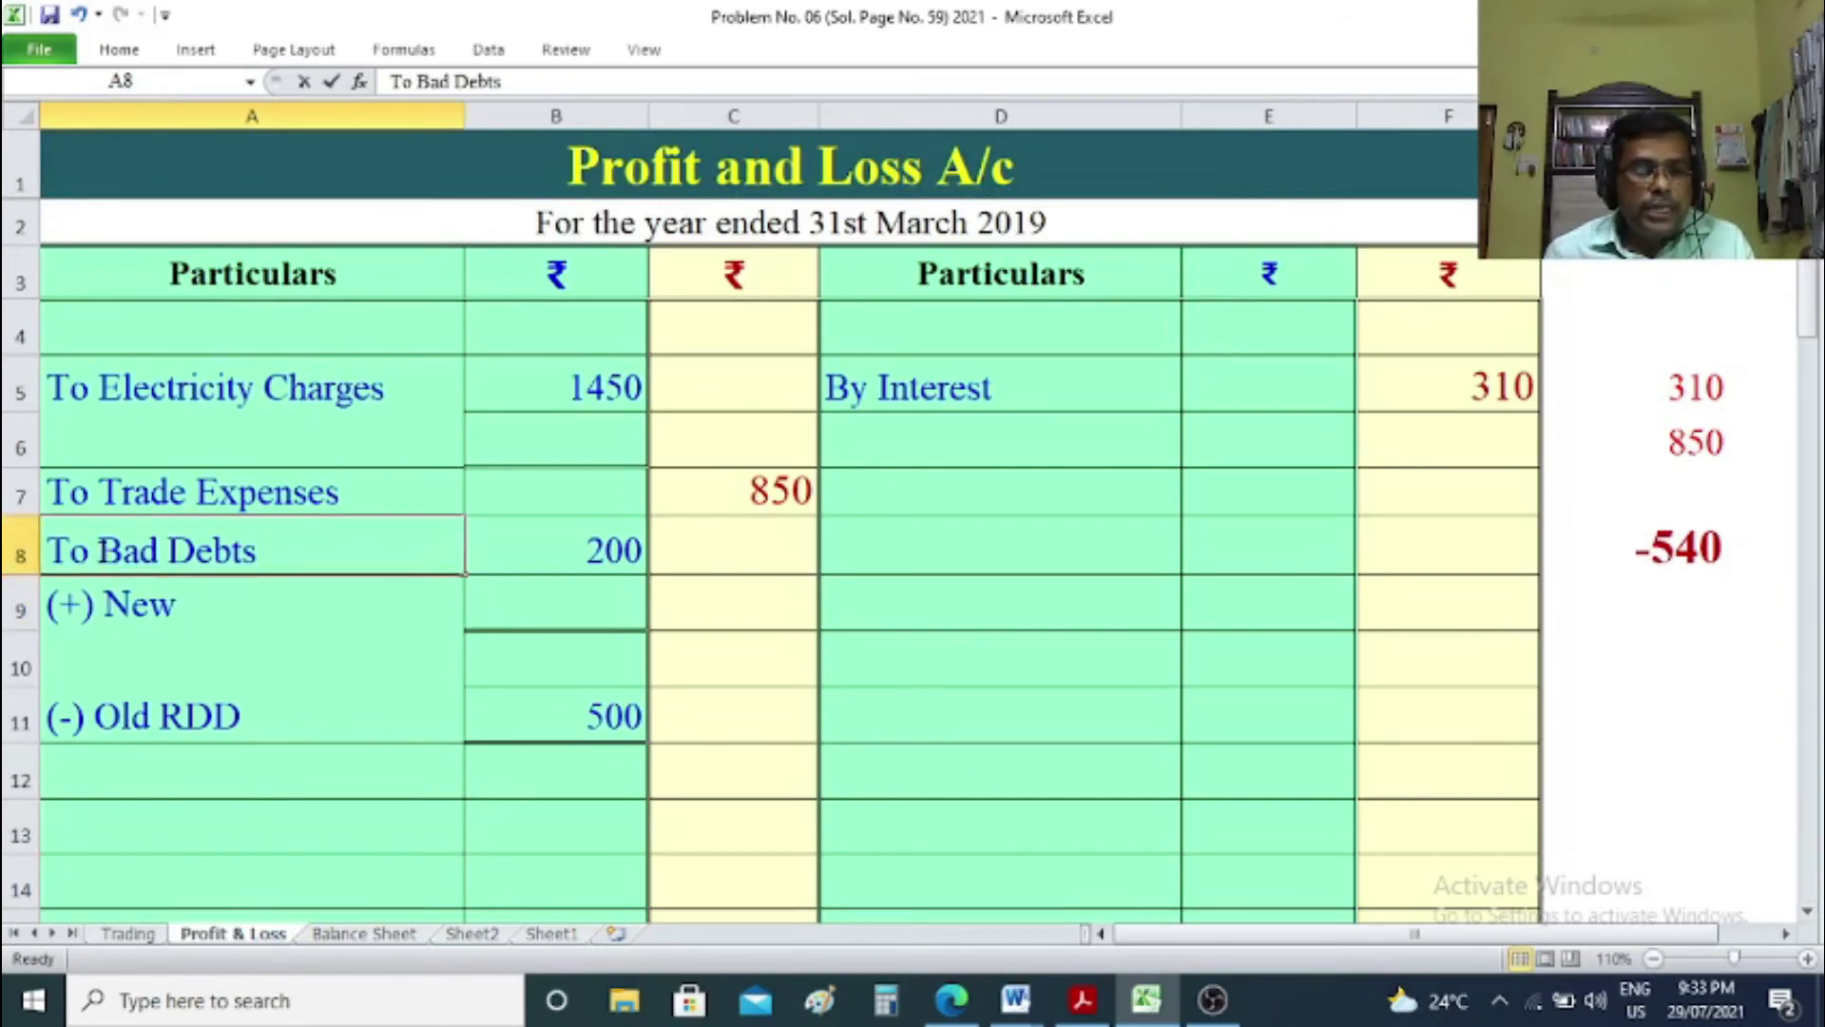
pyautogui.write('Old')
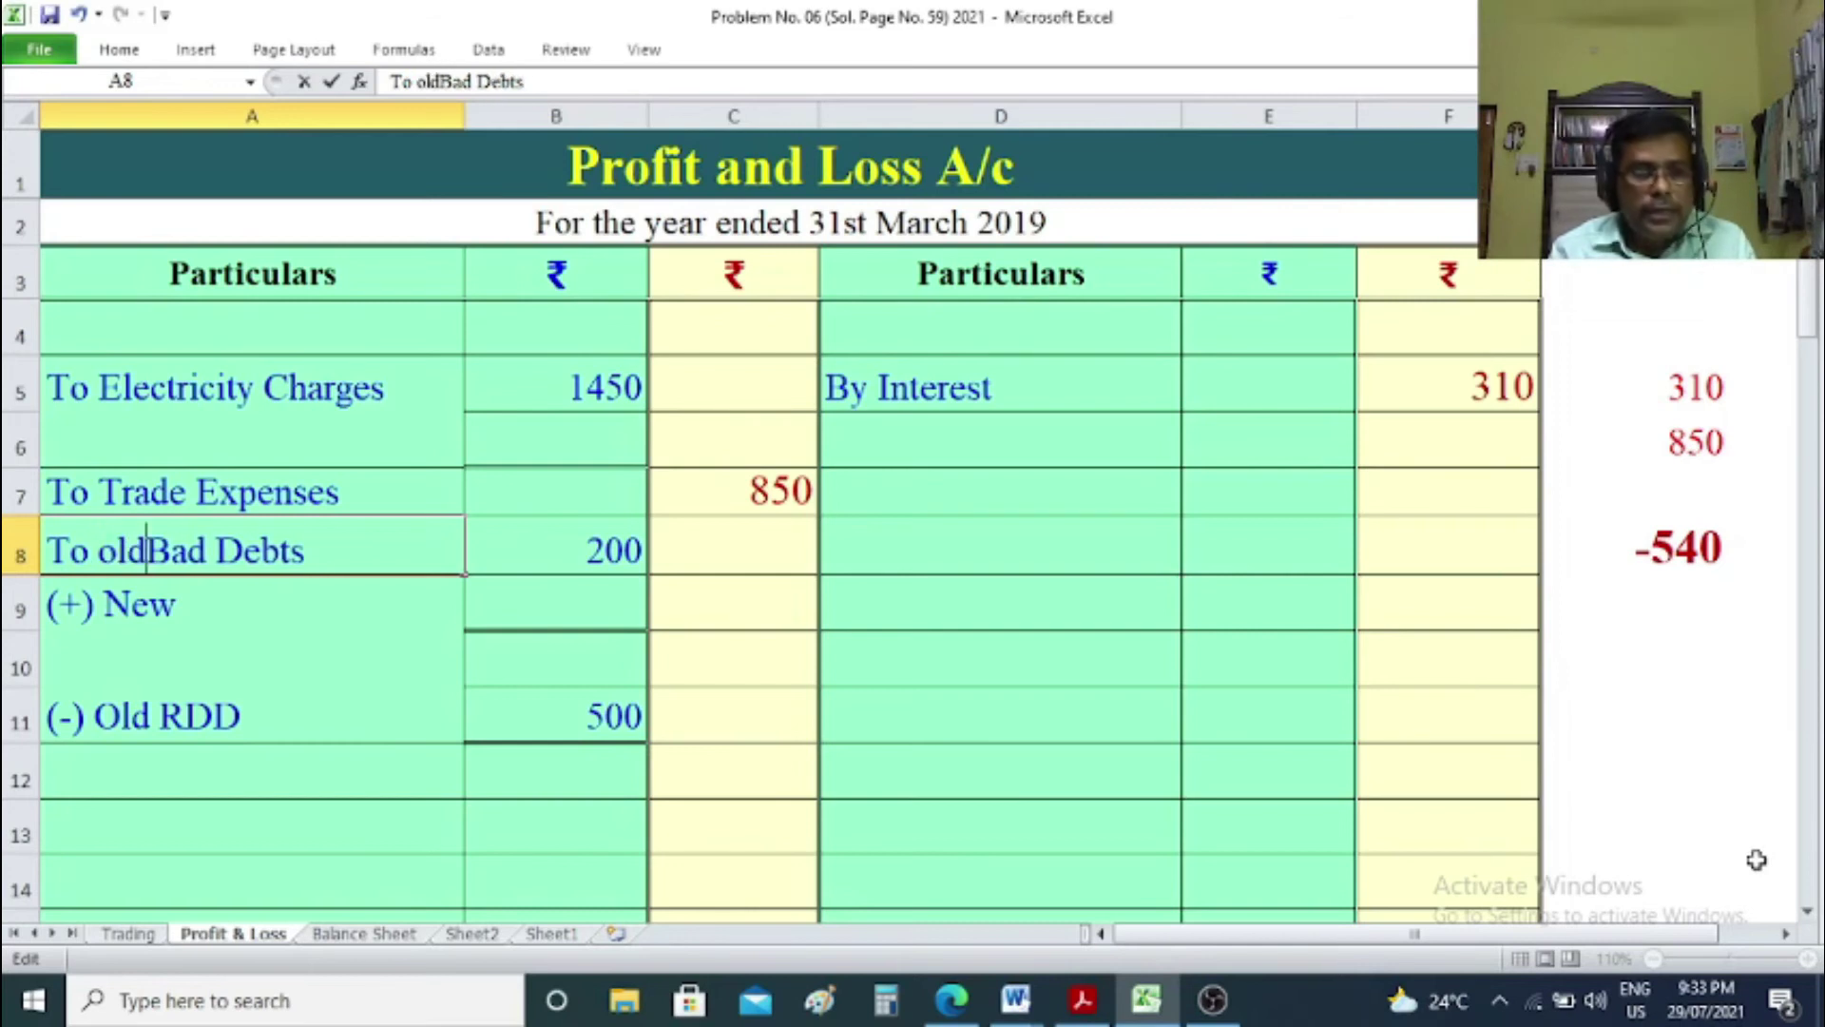
pyautogui.doubleClick(259, 611)
pyautogui.write('Bad Debts')
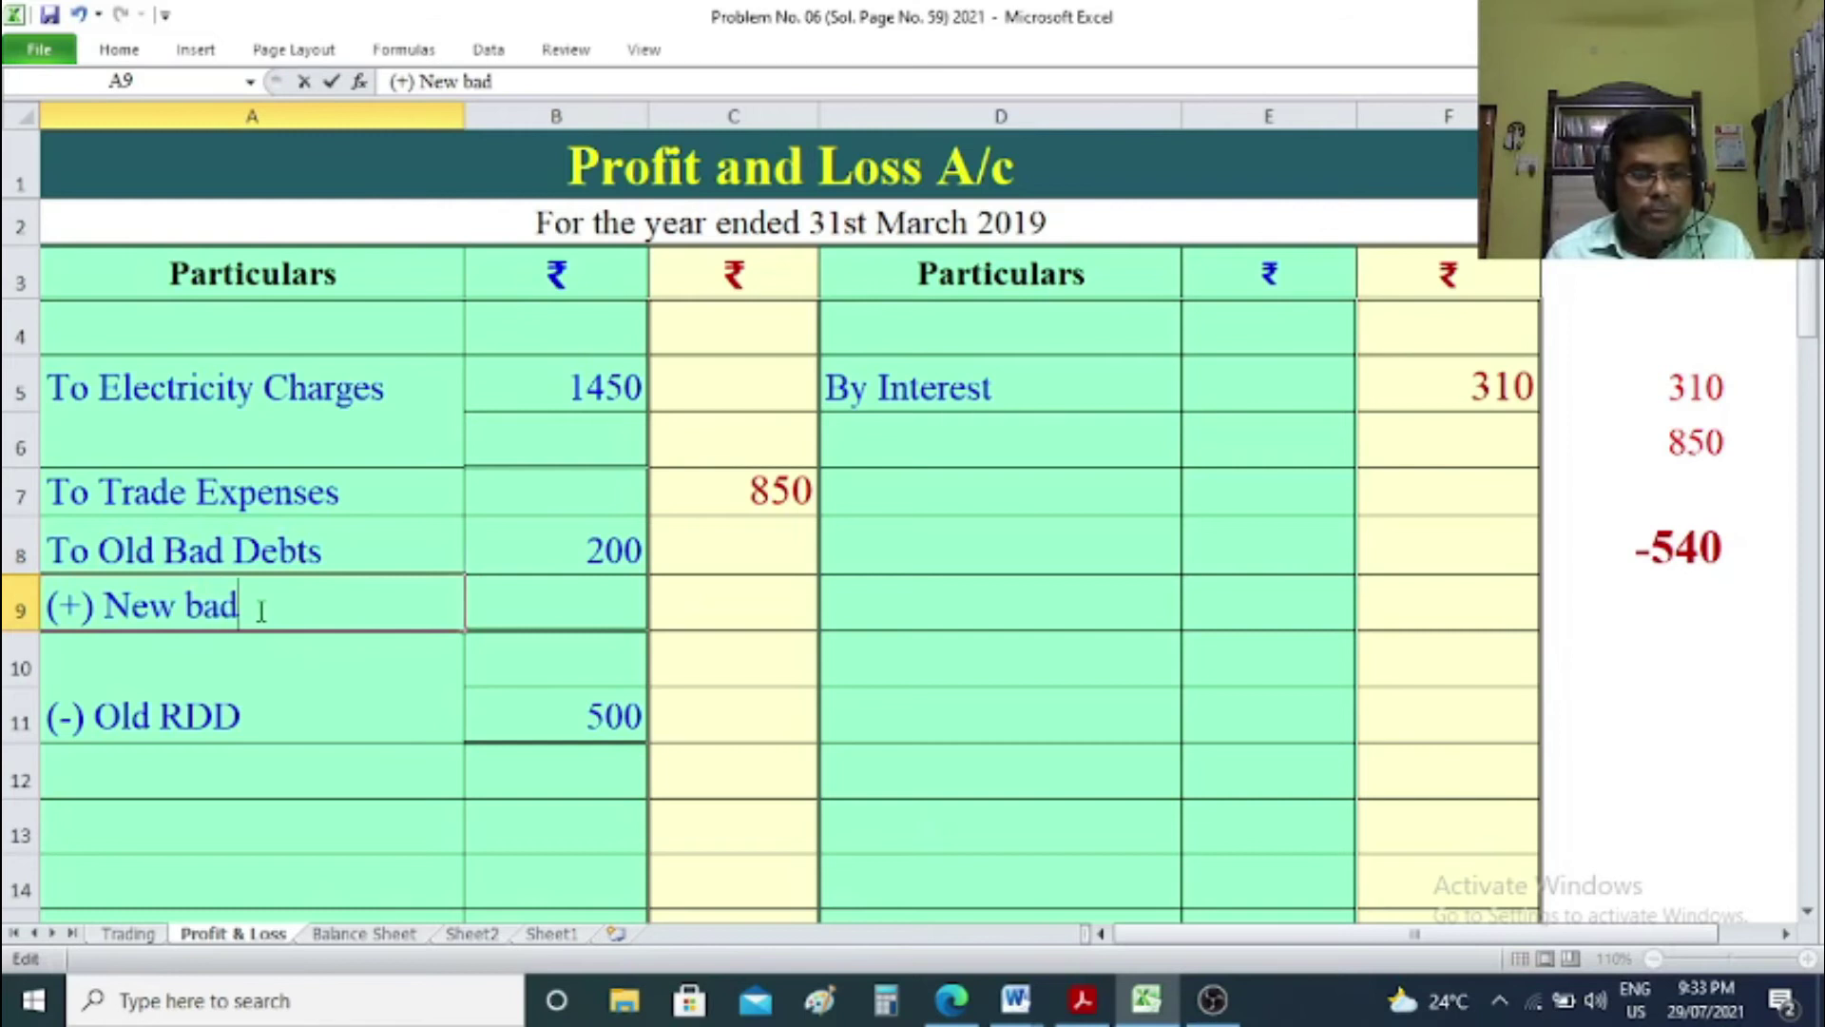
# Enter 800 in B9 for the new bad debts and their subtotal with the old bad debts, 1000, in B10.
pyautogui.click(558, 595)
pyautogui.write('800')
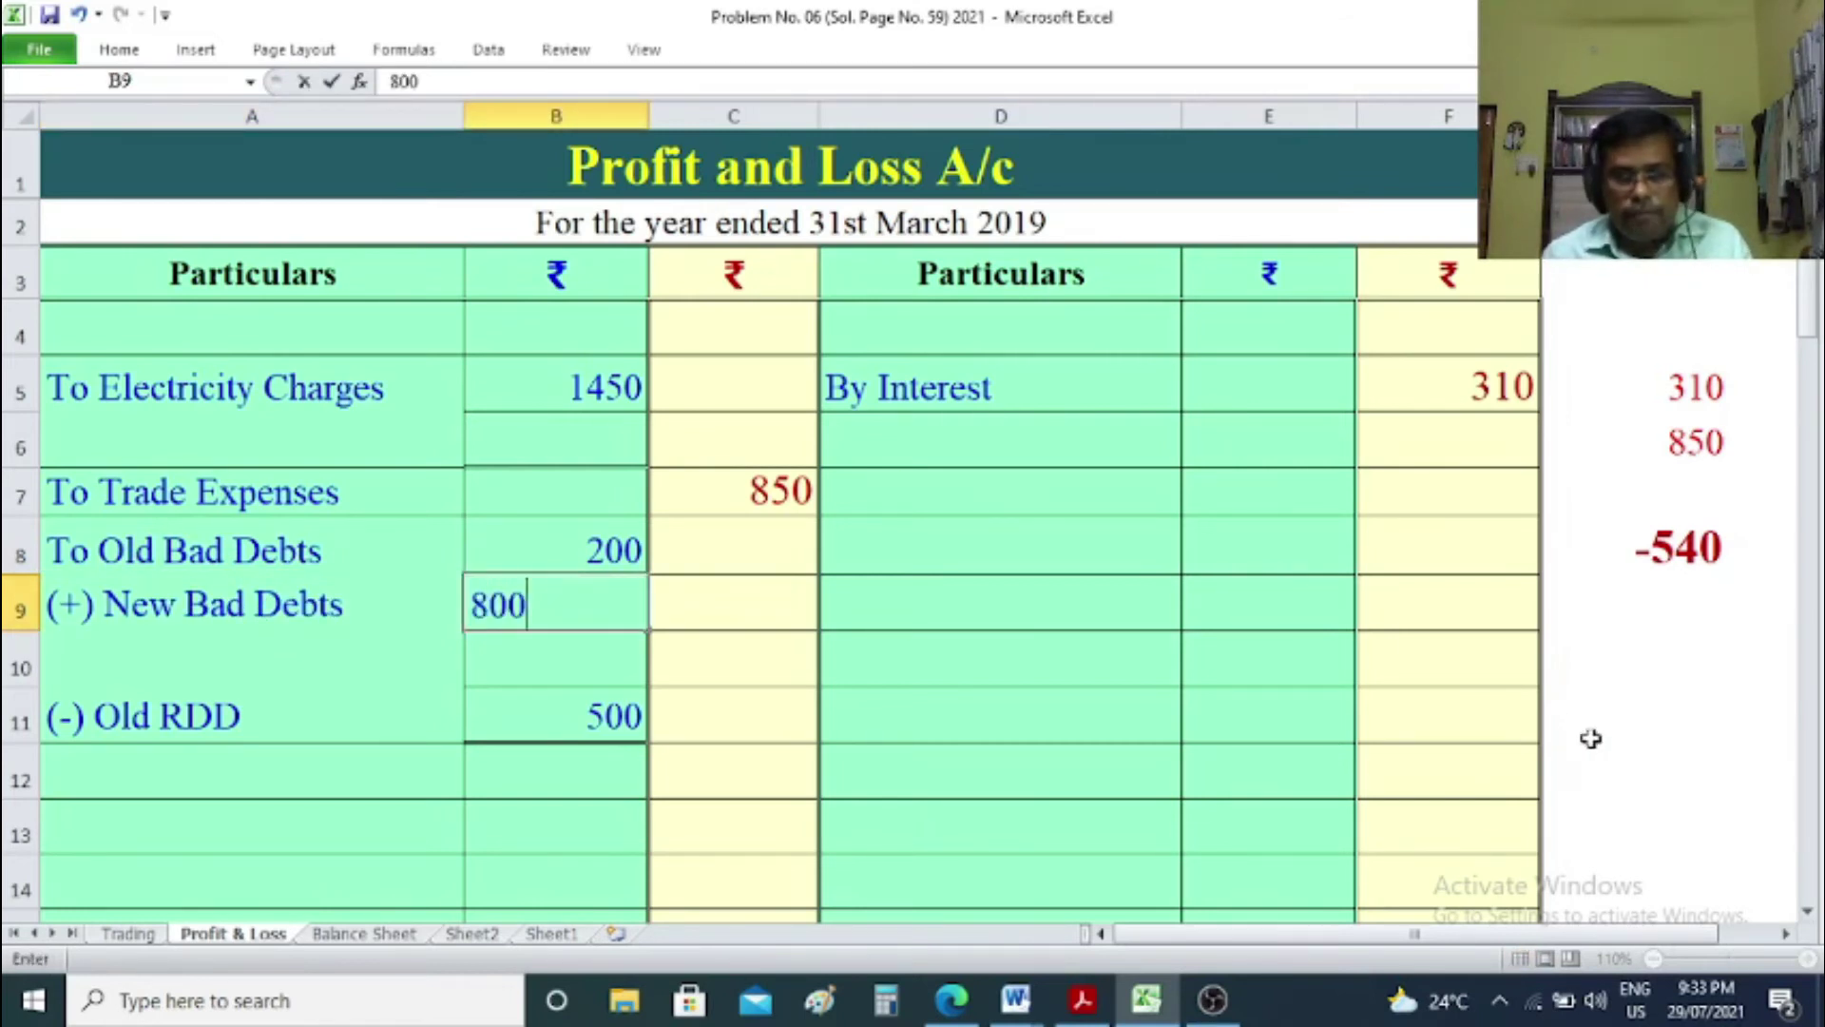
pyautogui.click(1654, 751)
pyautogui.click(552, 561)
pyautogui.click(563, 609)
pyautogui.click(571, 665)
pyautogui.write('1000')
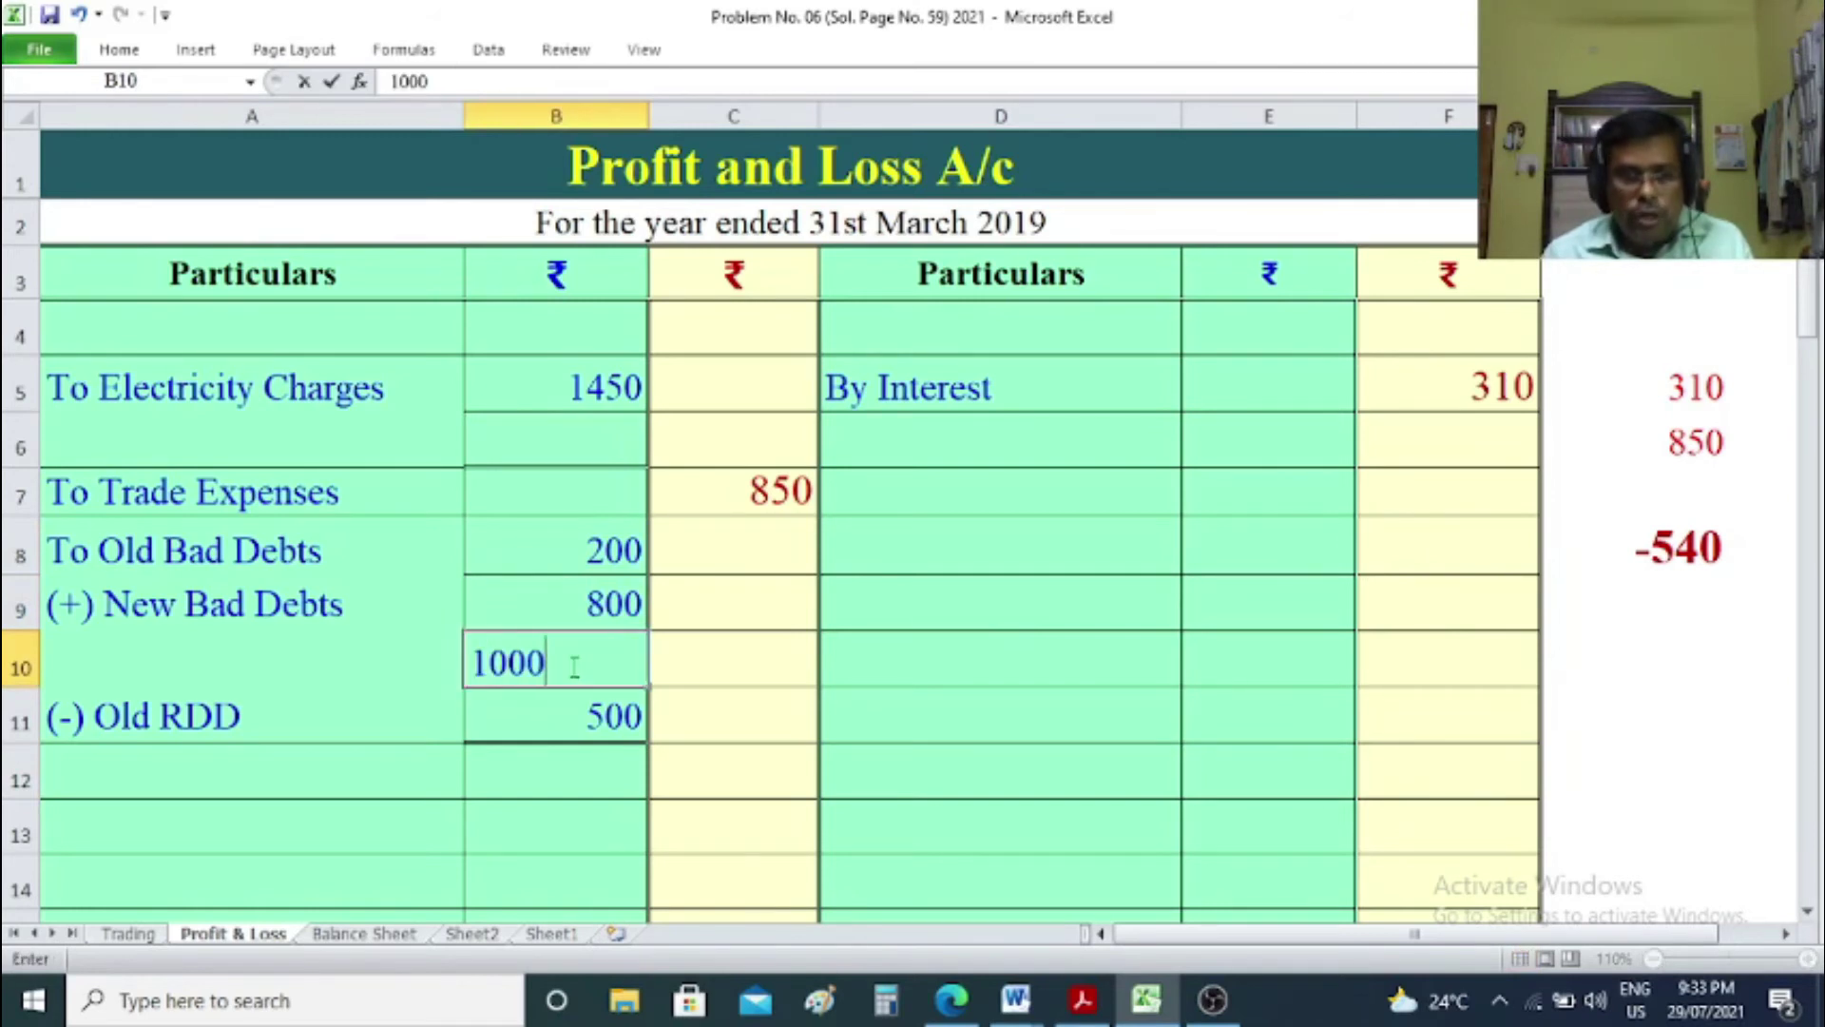
pyautogui.click(1610, 737)
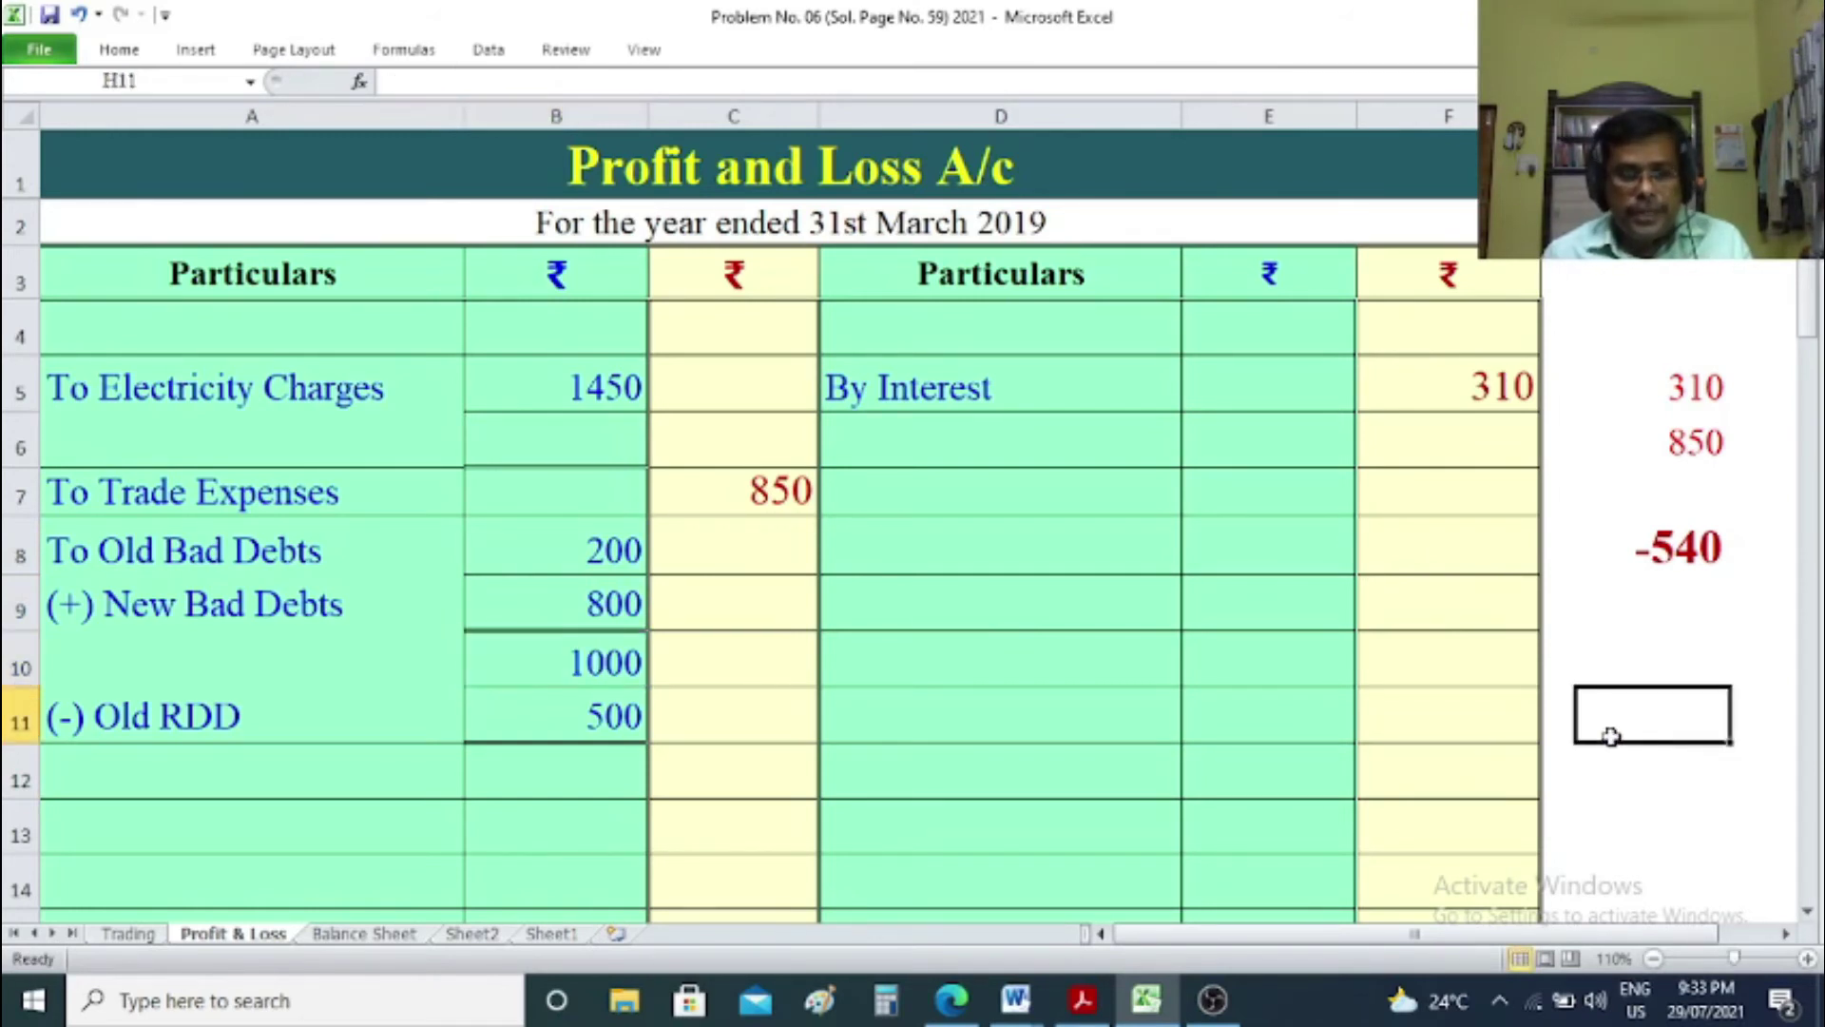
# Enter 500 in C11 as the bad debts subtotal less the Old RDD.
pyautogui.click(625, 671)
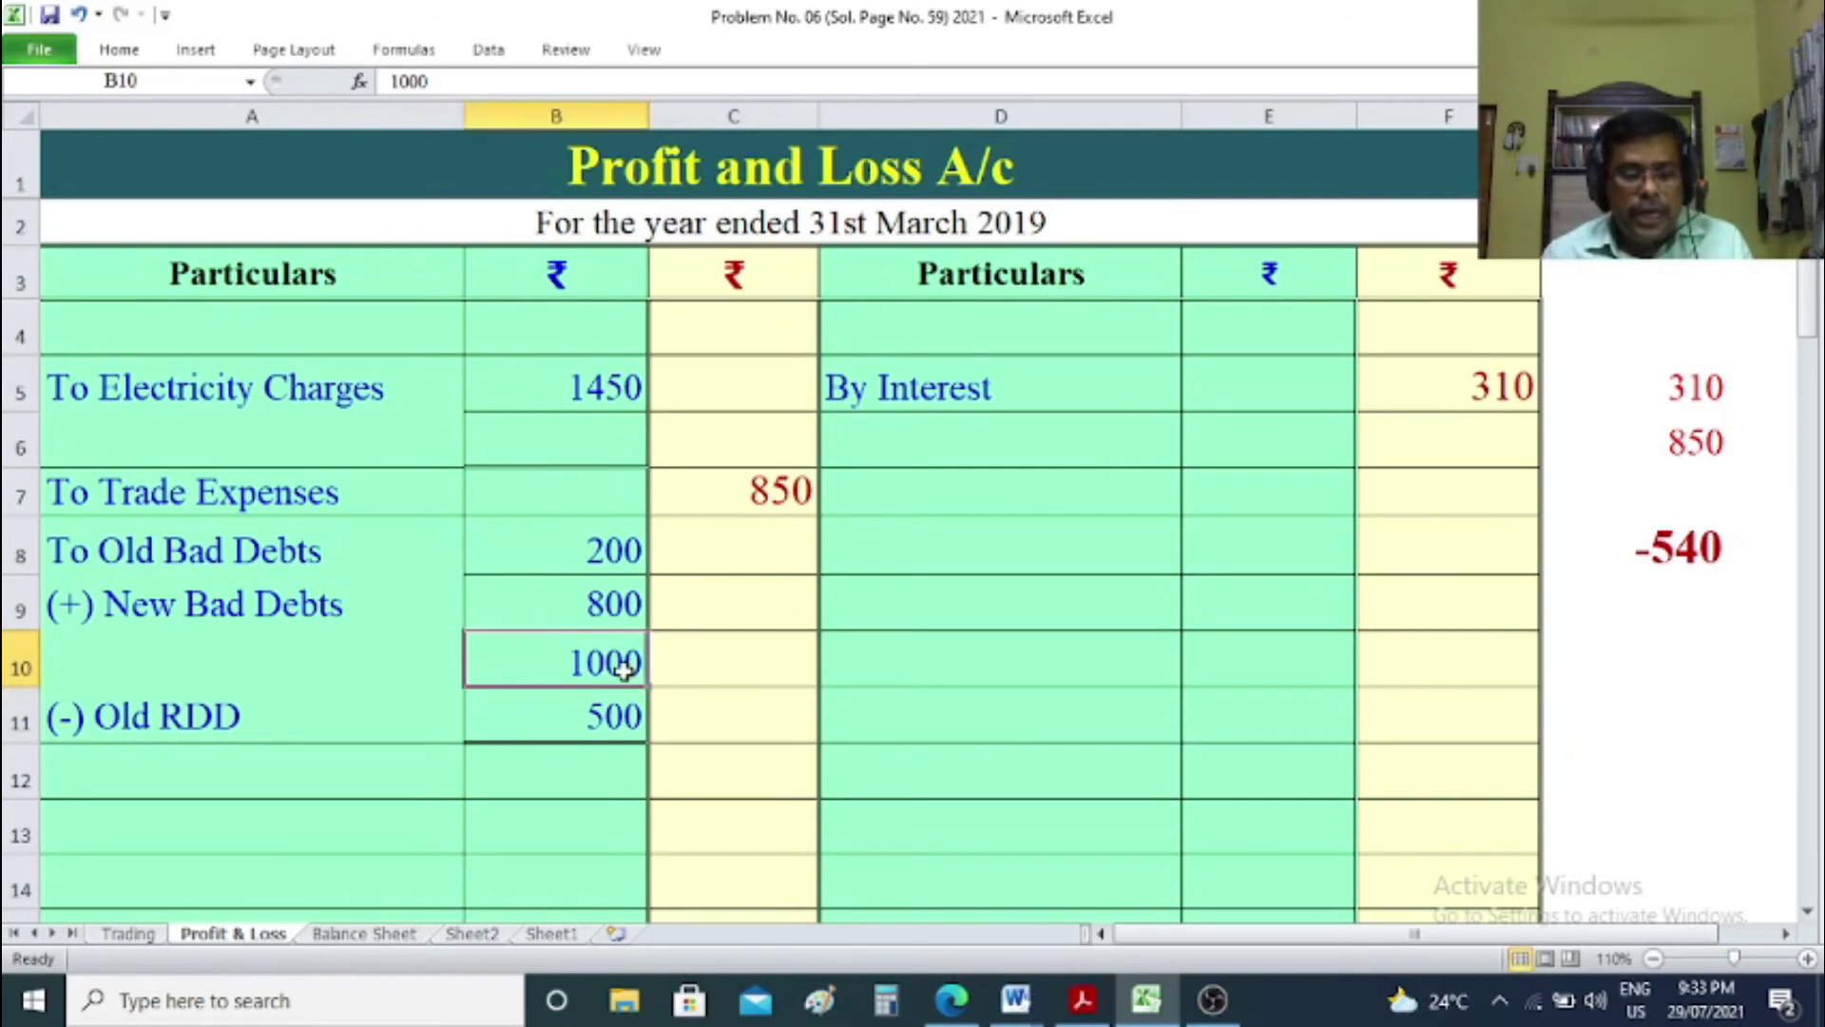
pyautogui.click(624, 711)
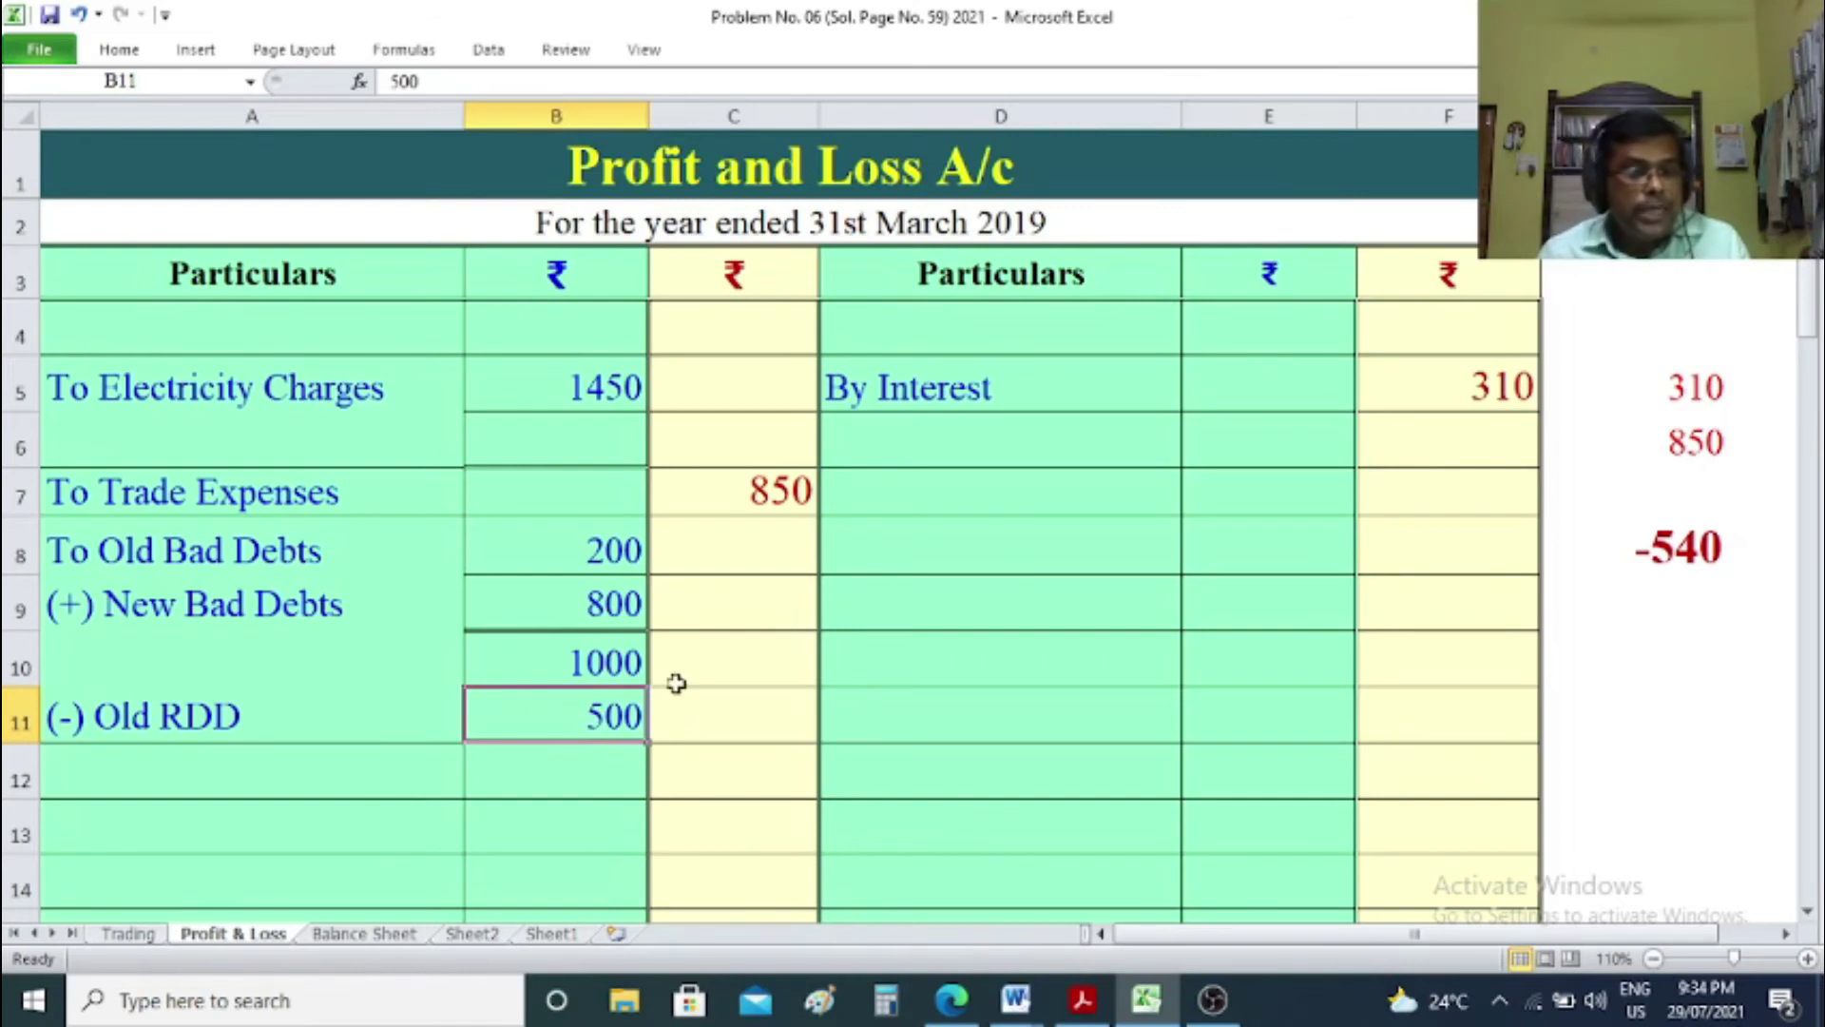
pyautogui.click(600, 651)
pyautogui.click(598, 715)
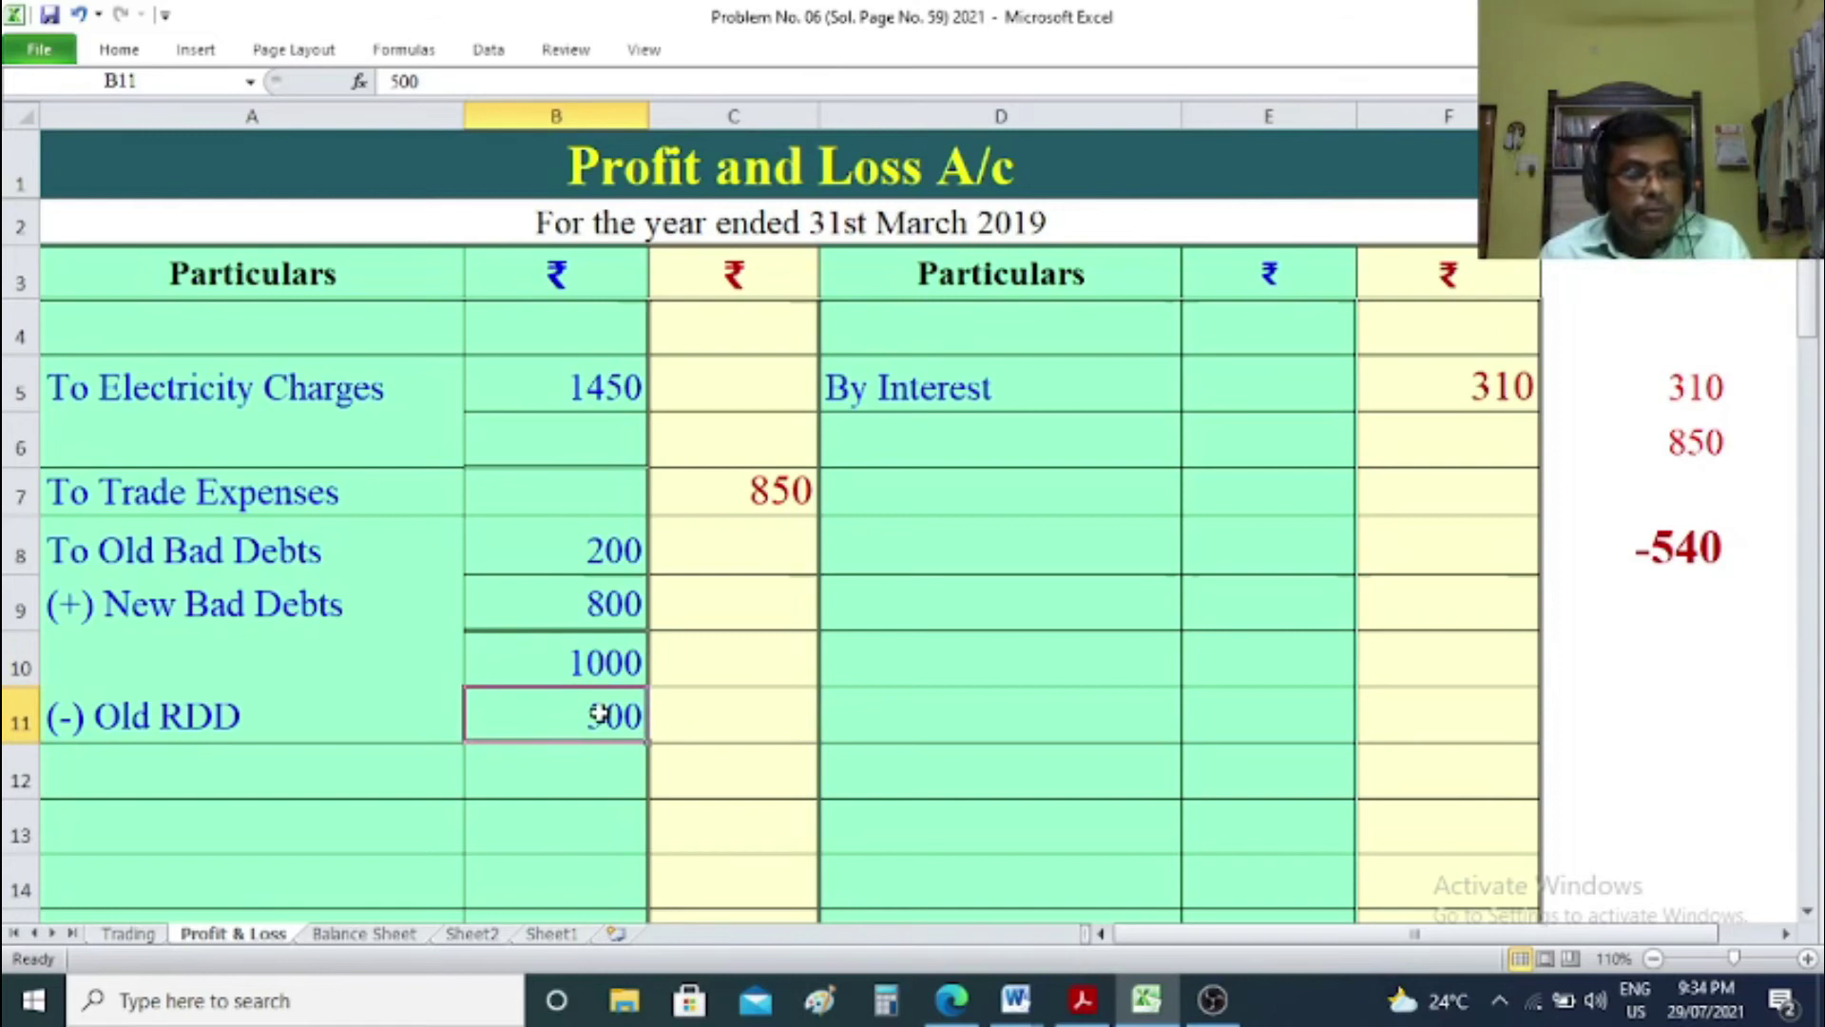
pyautogui.click(760, 726)
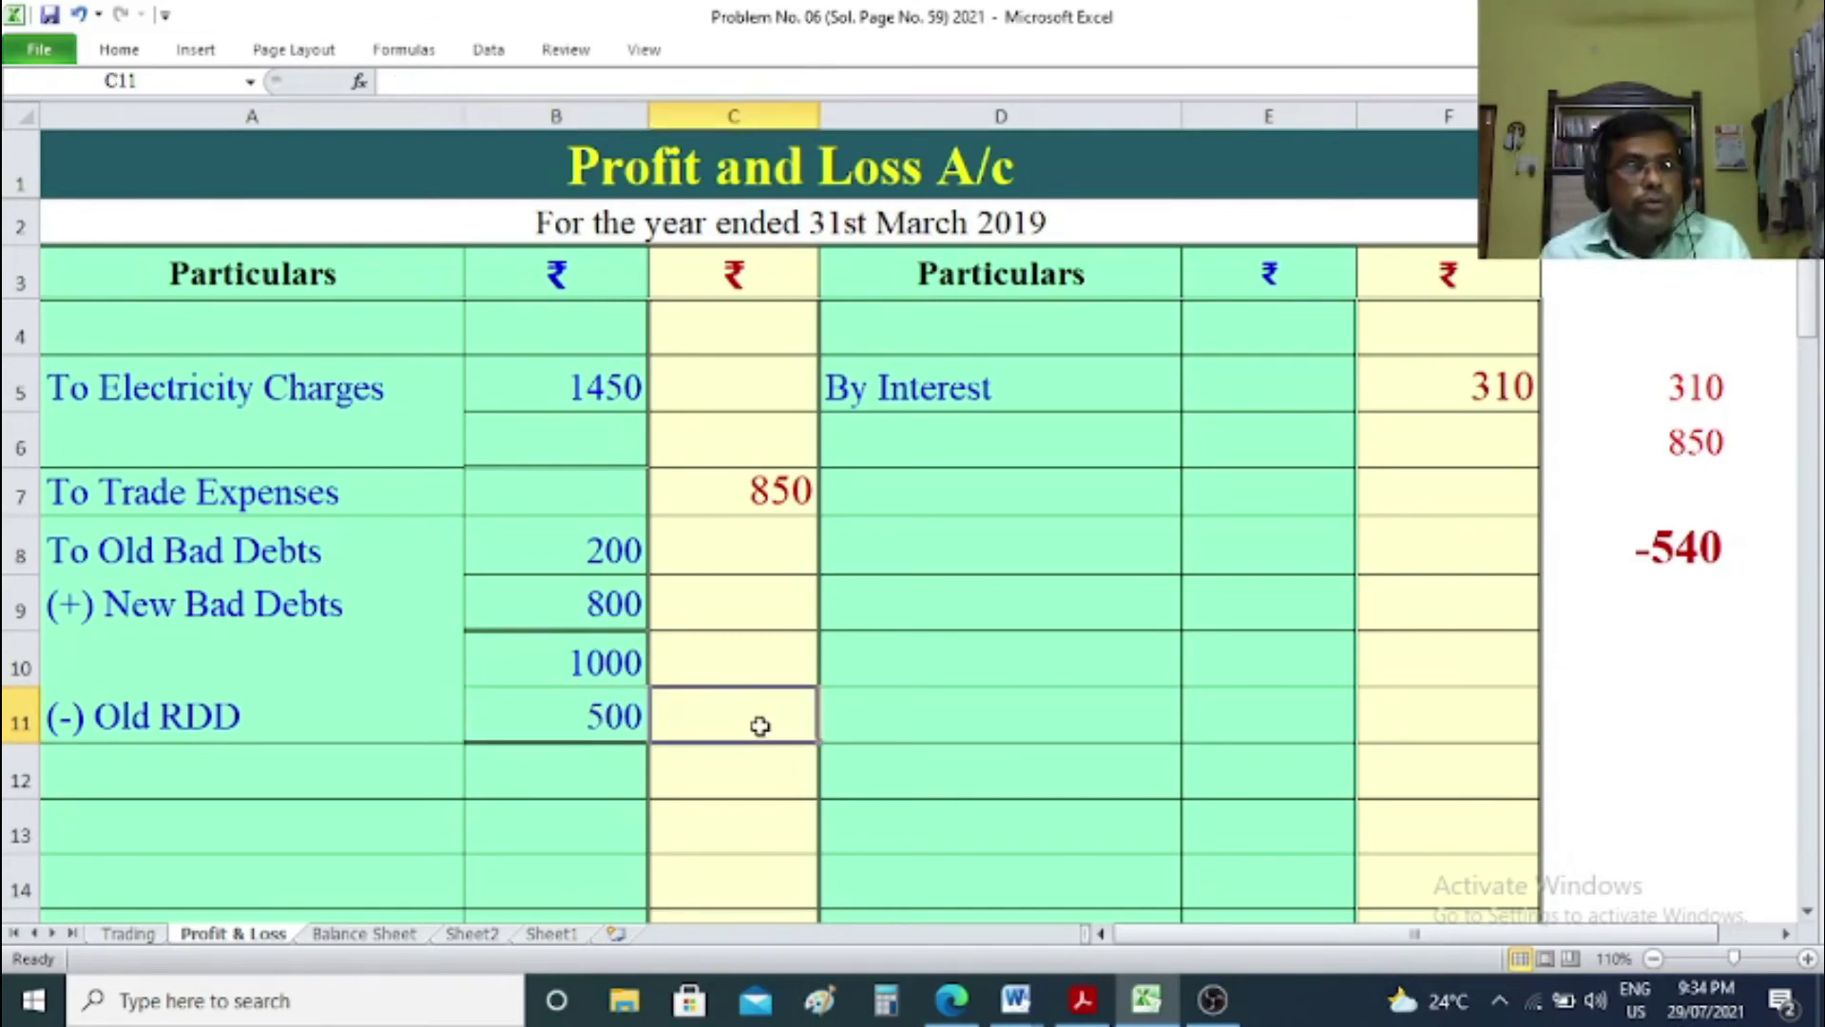
pyautogui.write('500')
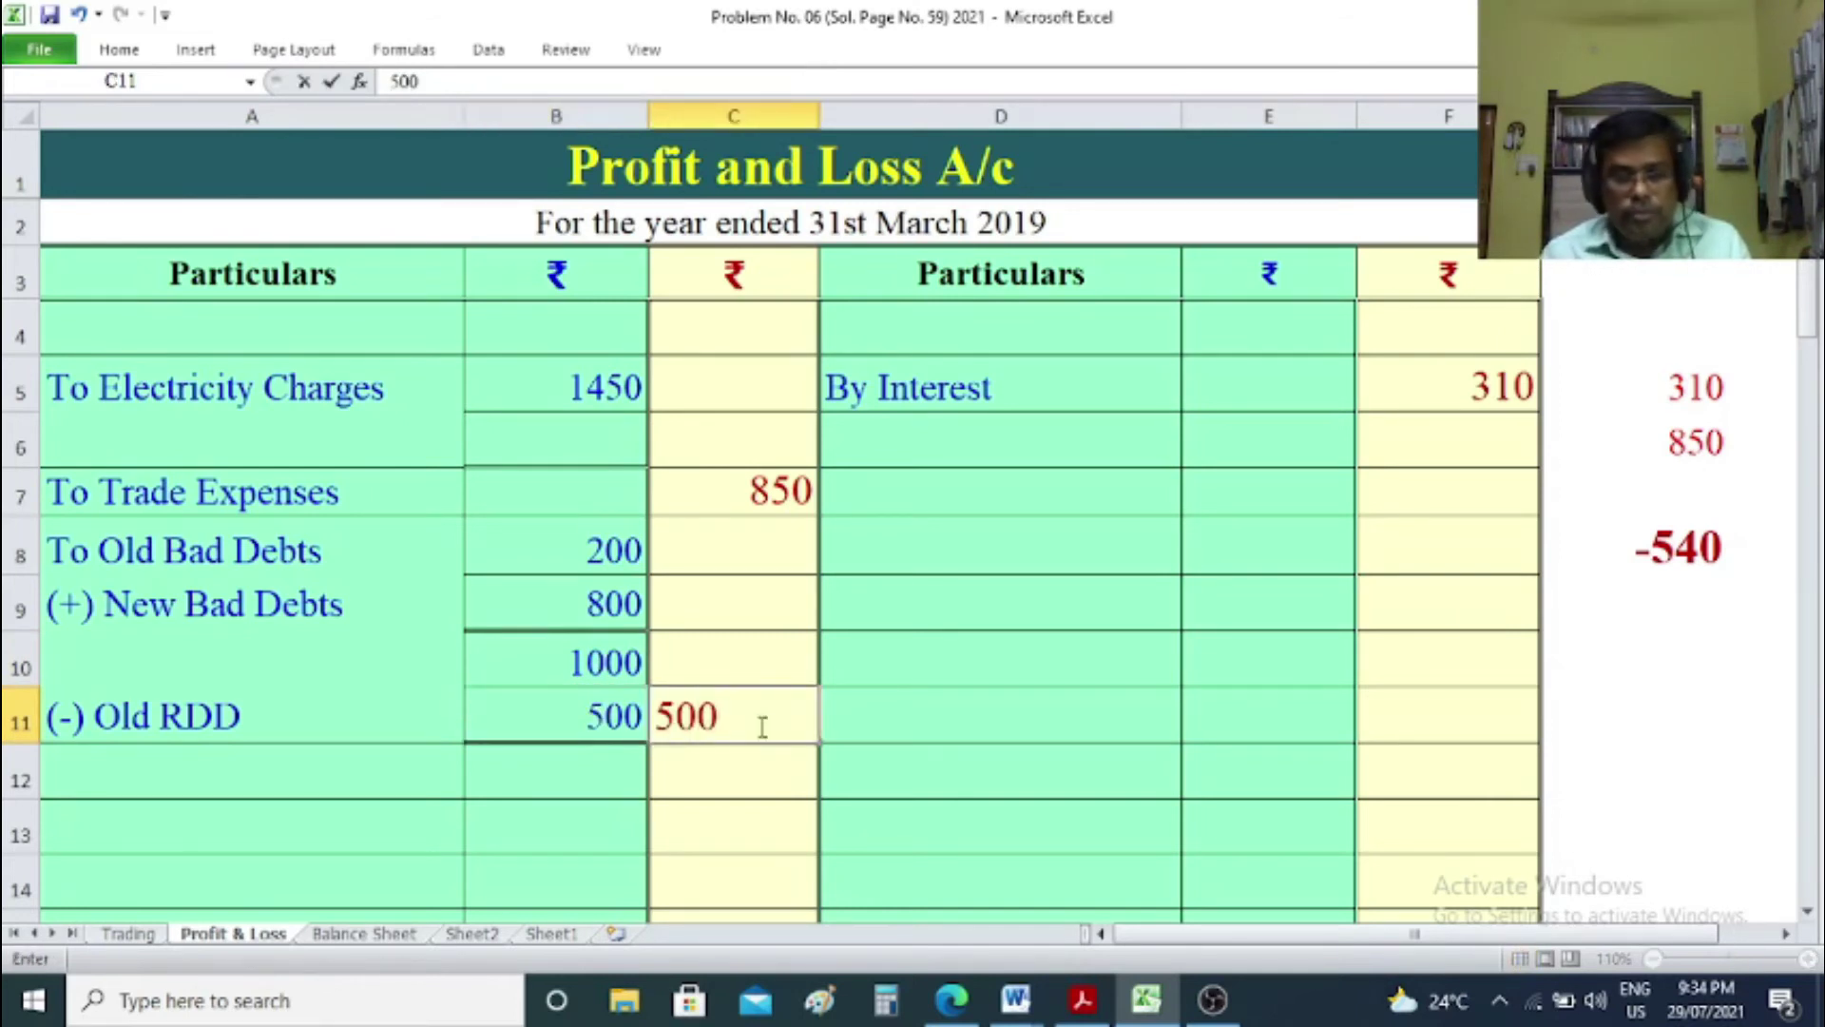
pyautogui.click(1622, 794)
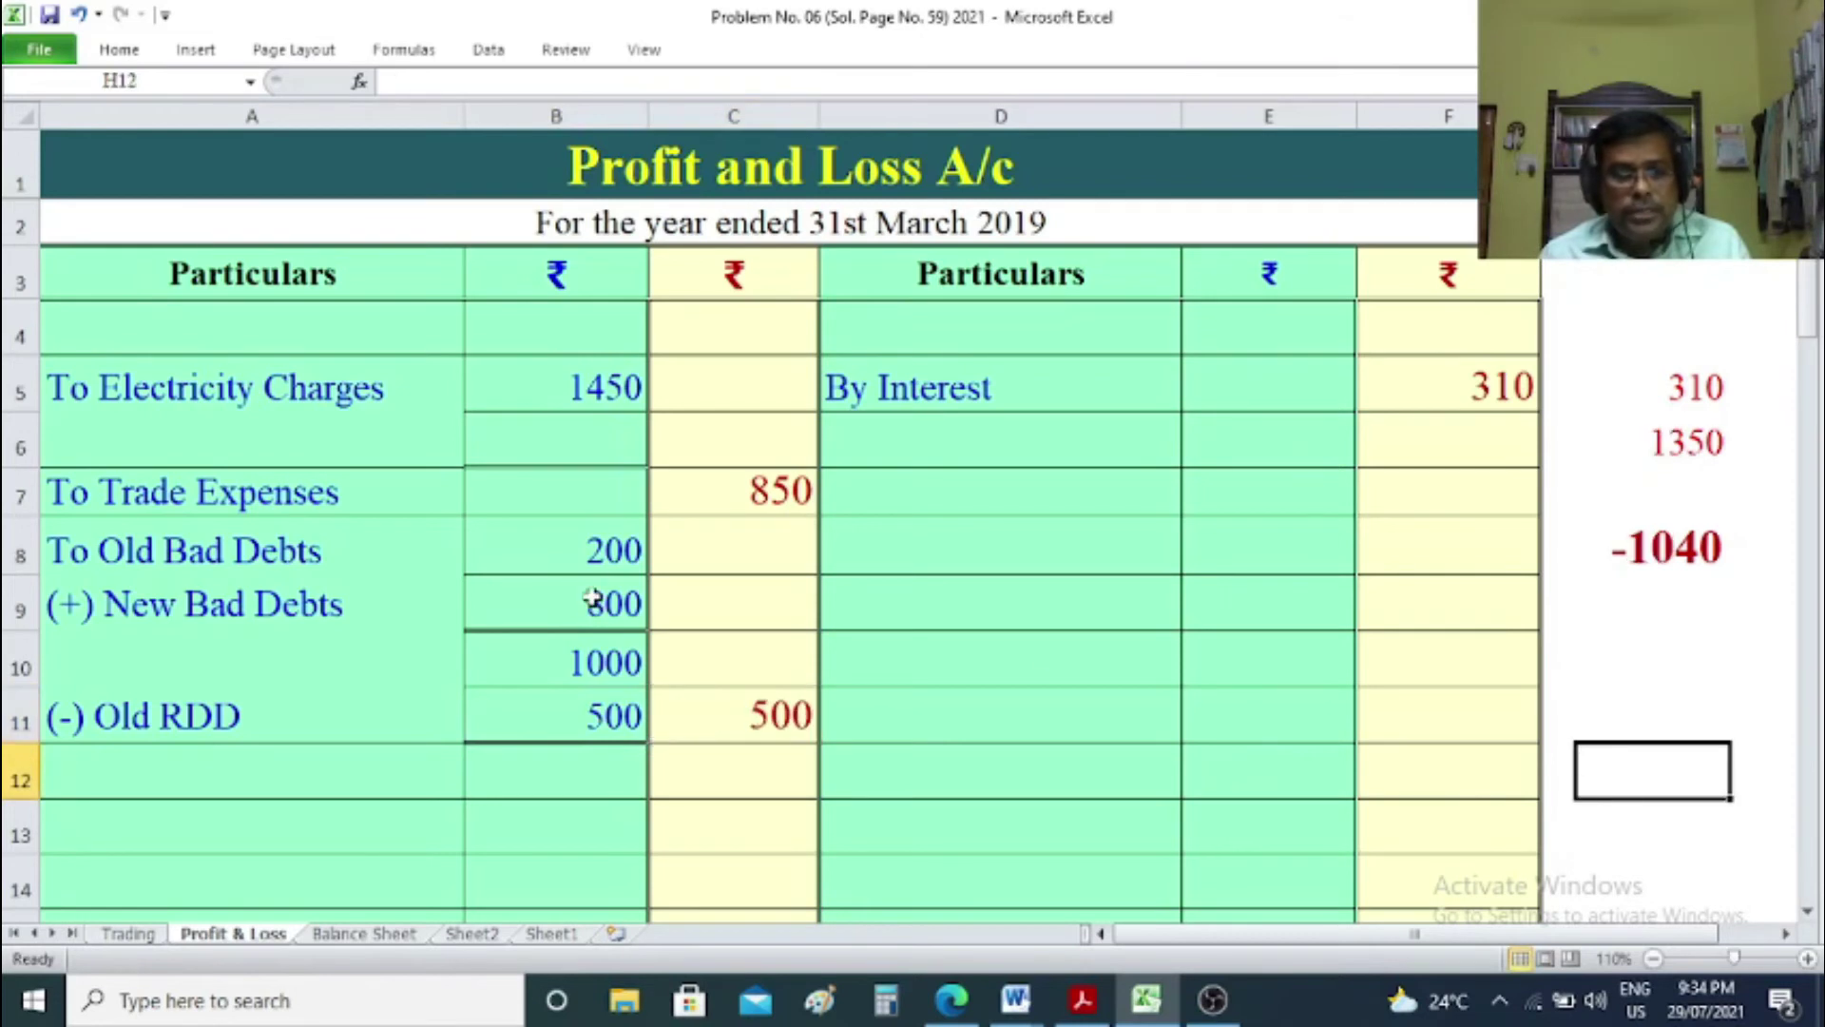
pyautogui.moveTo(599, 556); pyautogui.dragTo(599, 613)
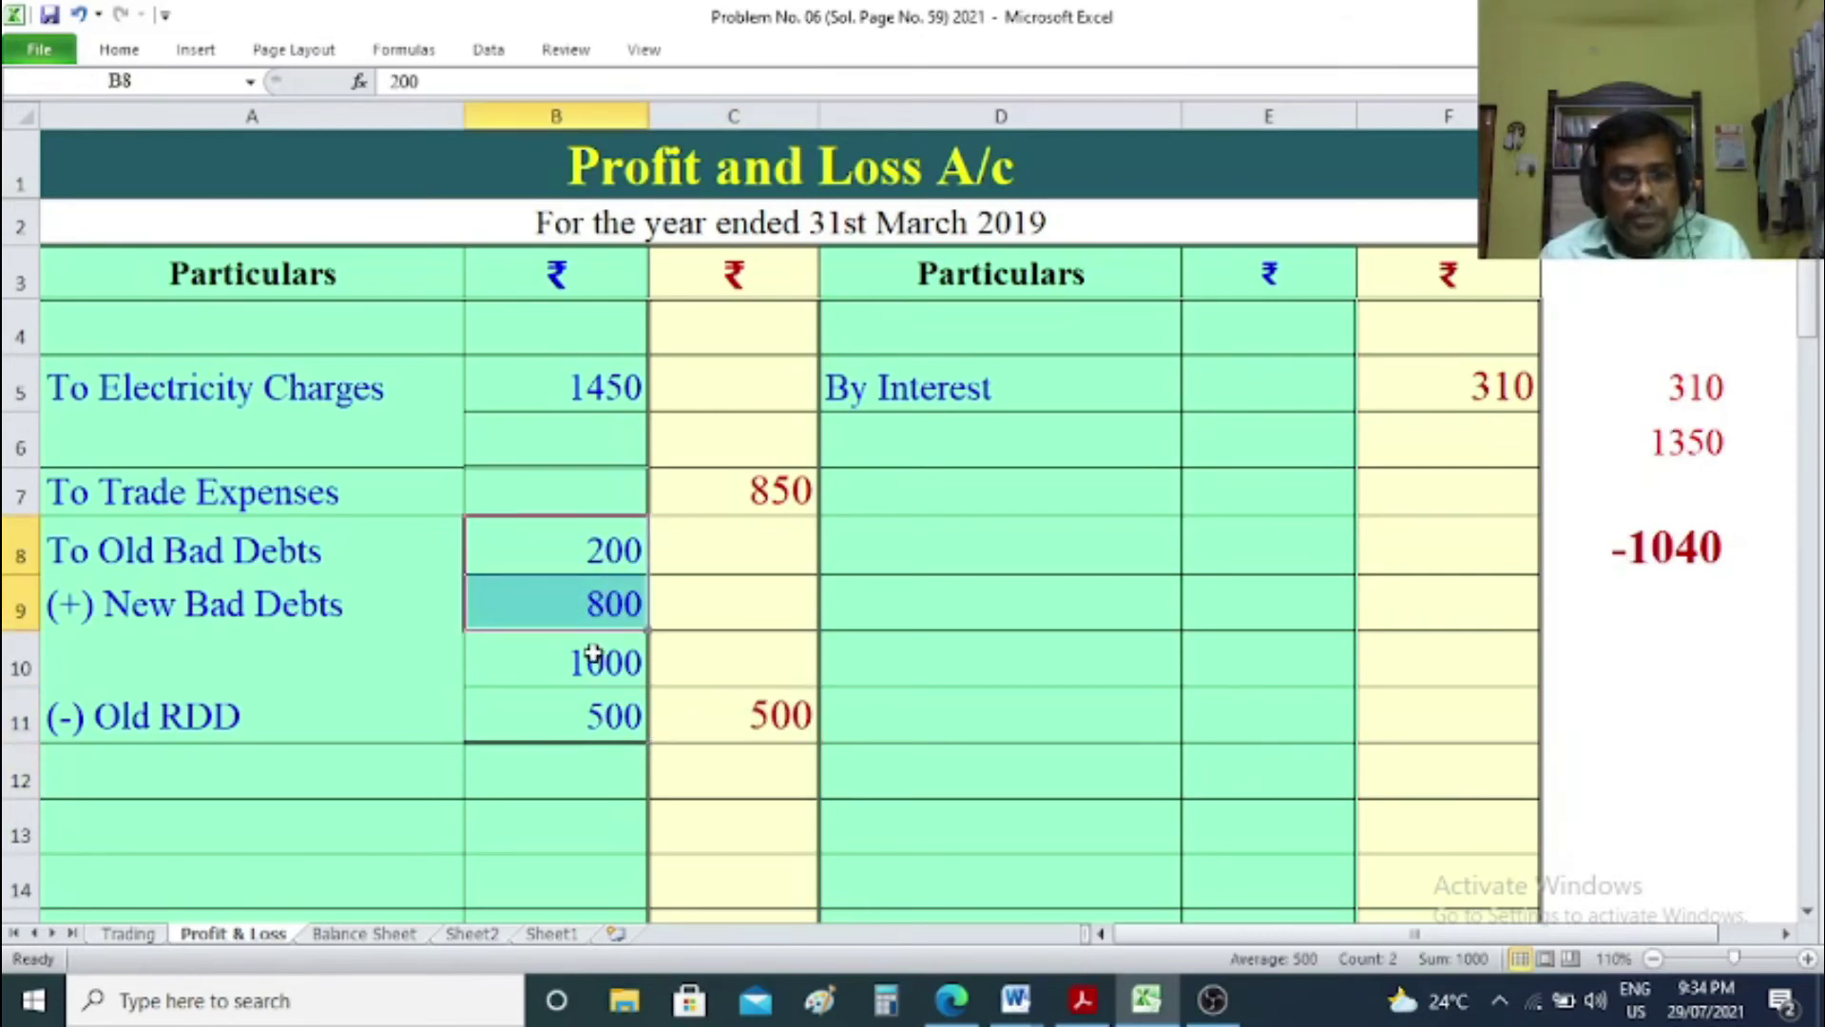
pyautogui.click(594, 654)
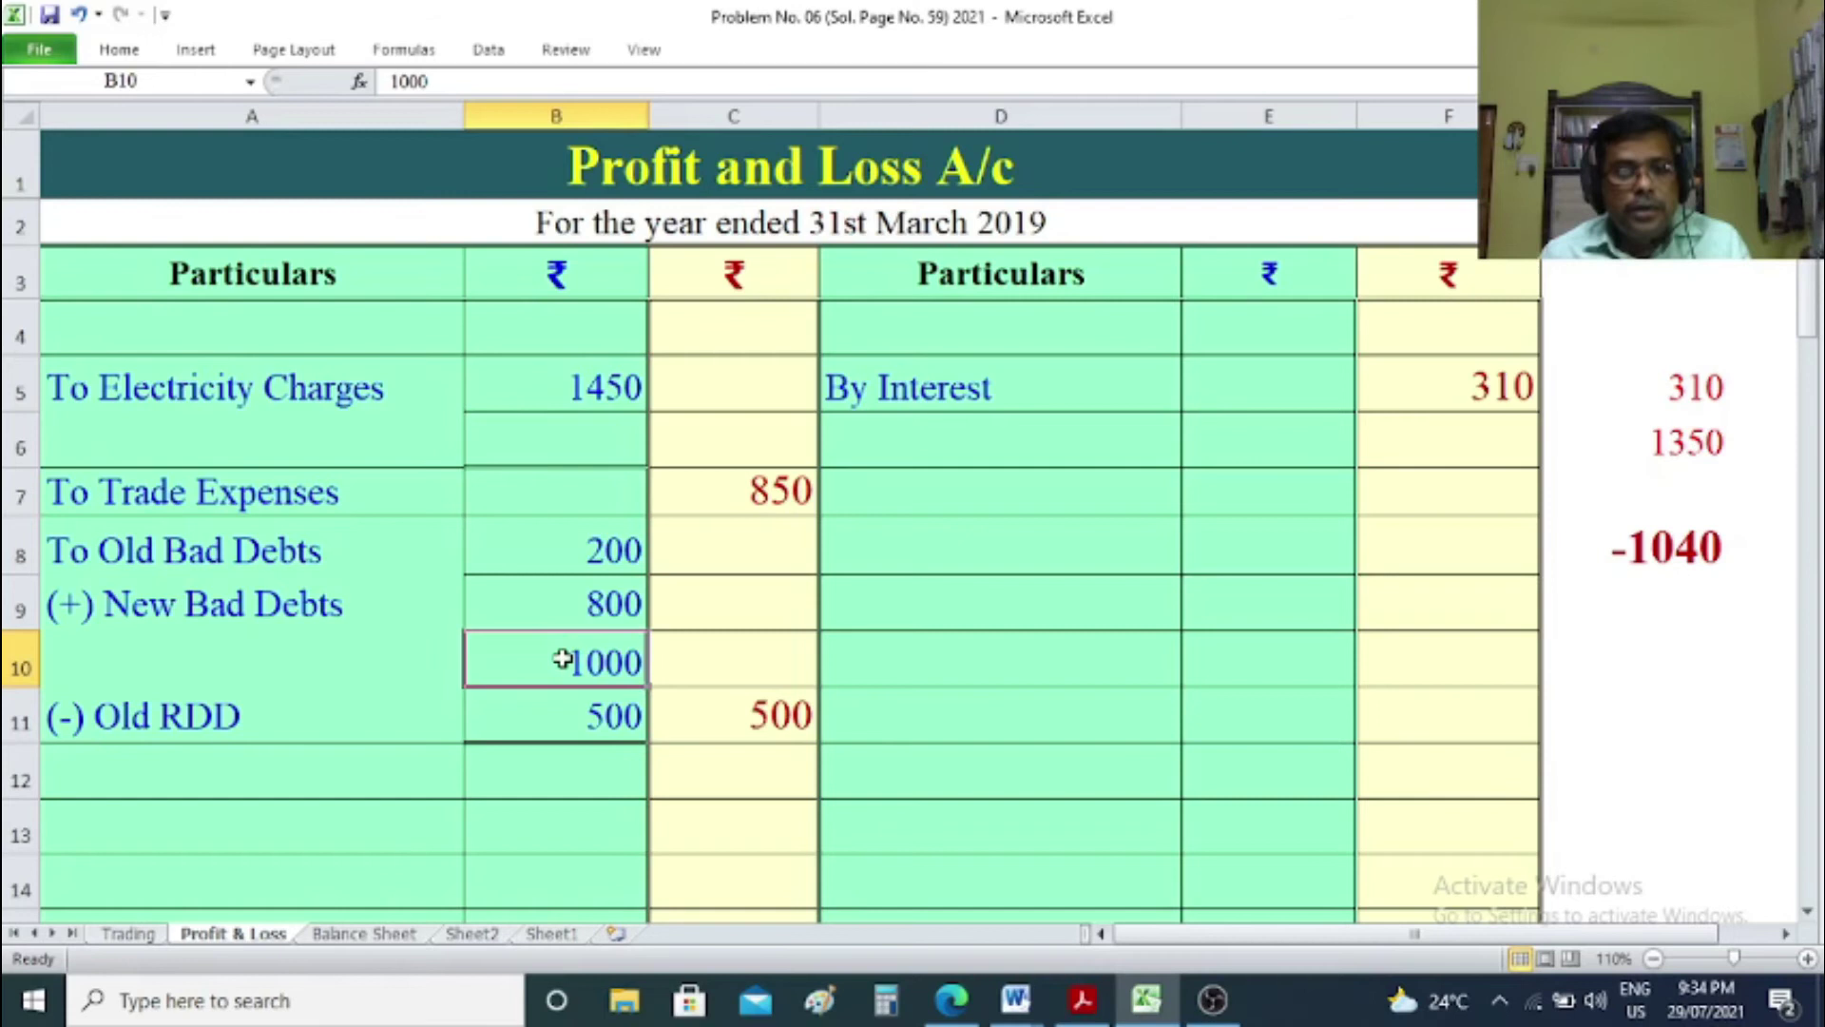
pyautogui.click(606, 717)
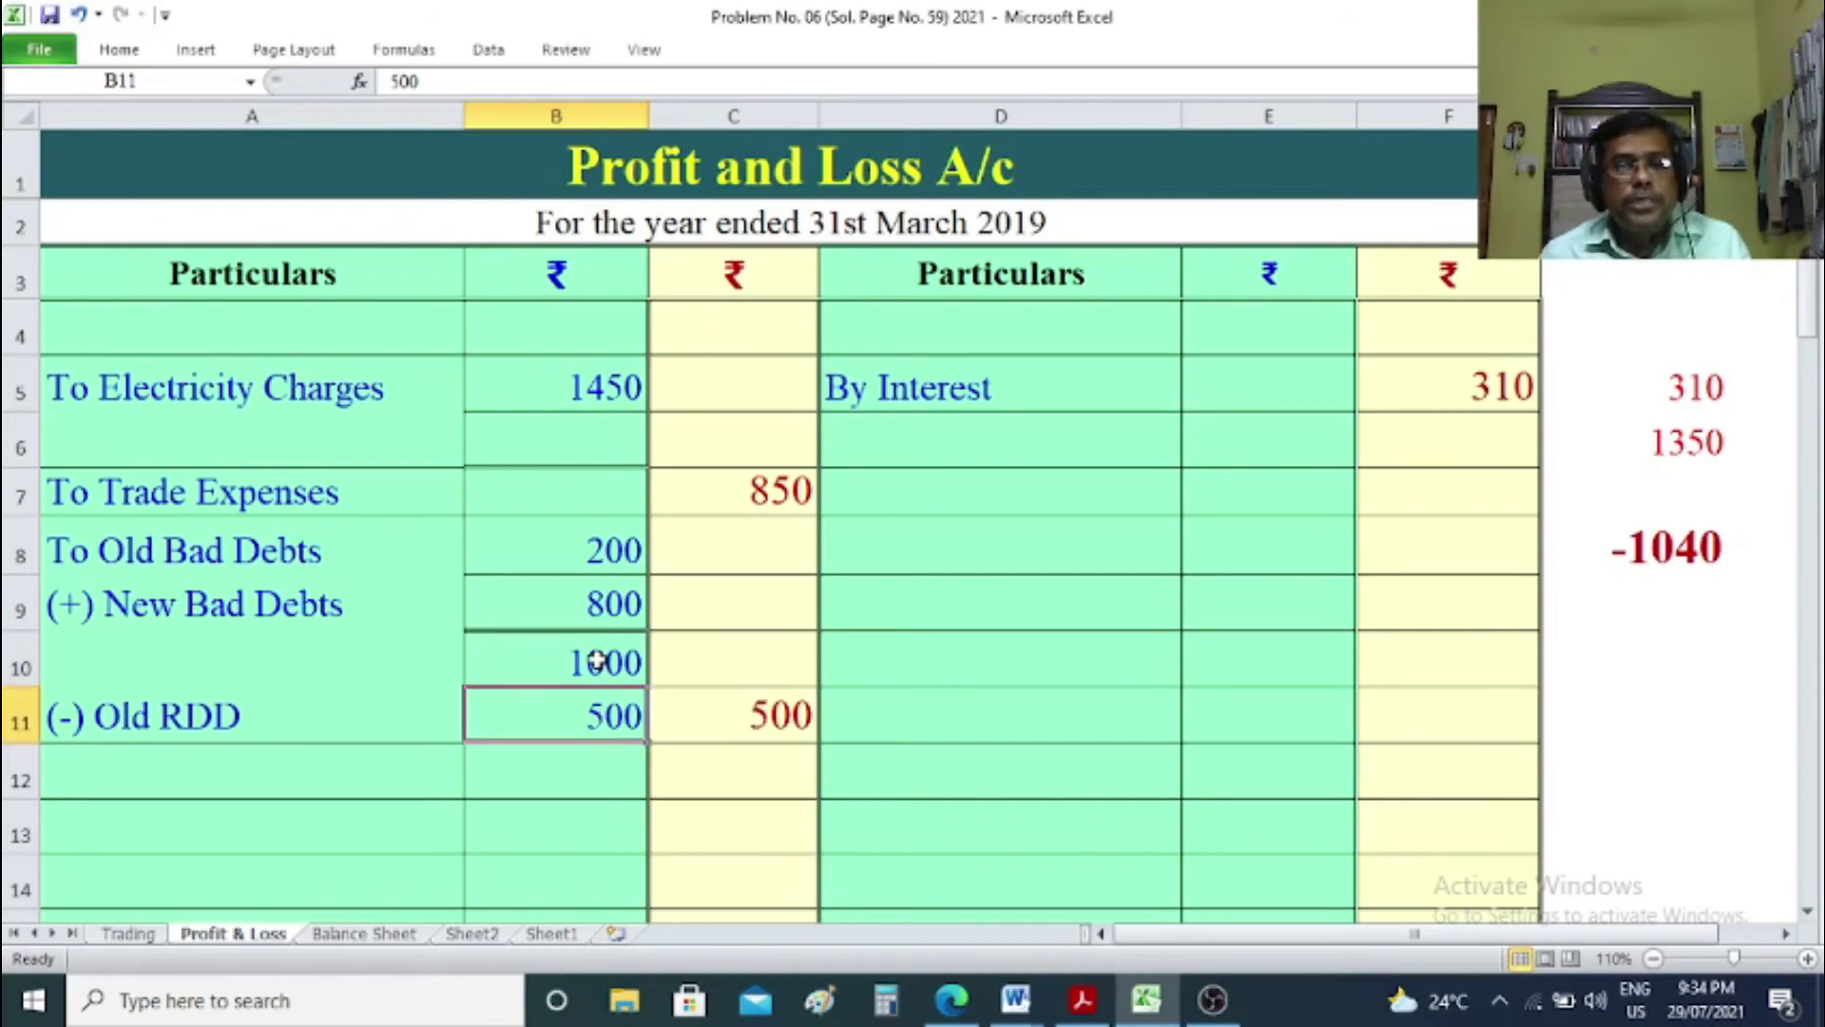
# Check the patents write-off calculation on Sheet1, and label the row below Patents in the Balance Sheet "(-) Written off".
pyautogui.click(613, 683)
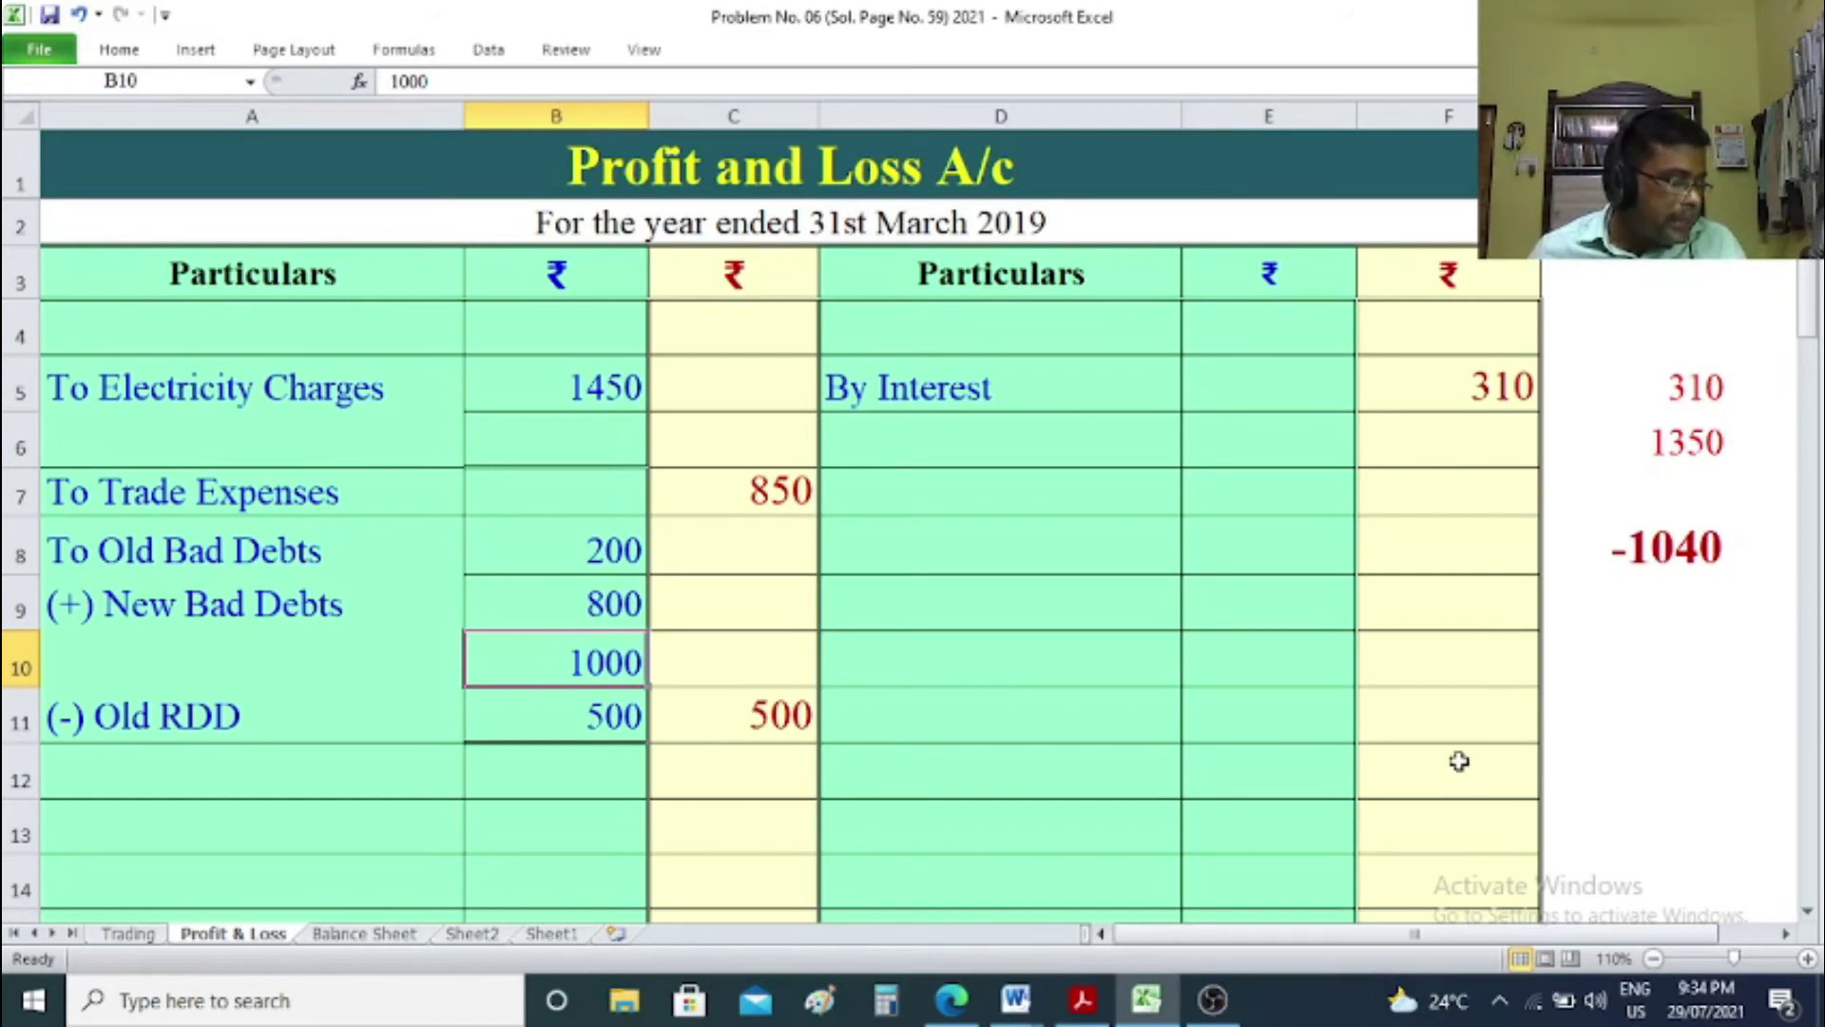
pyautogui.click(543, 936)
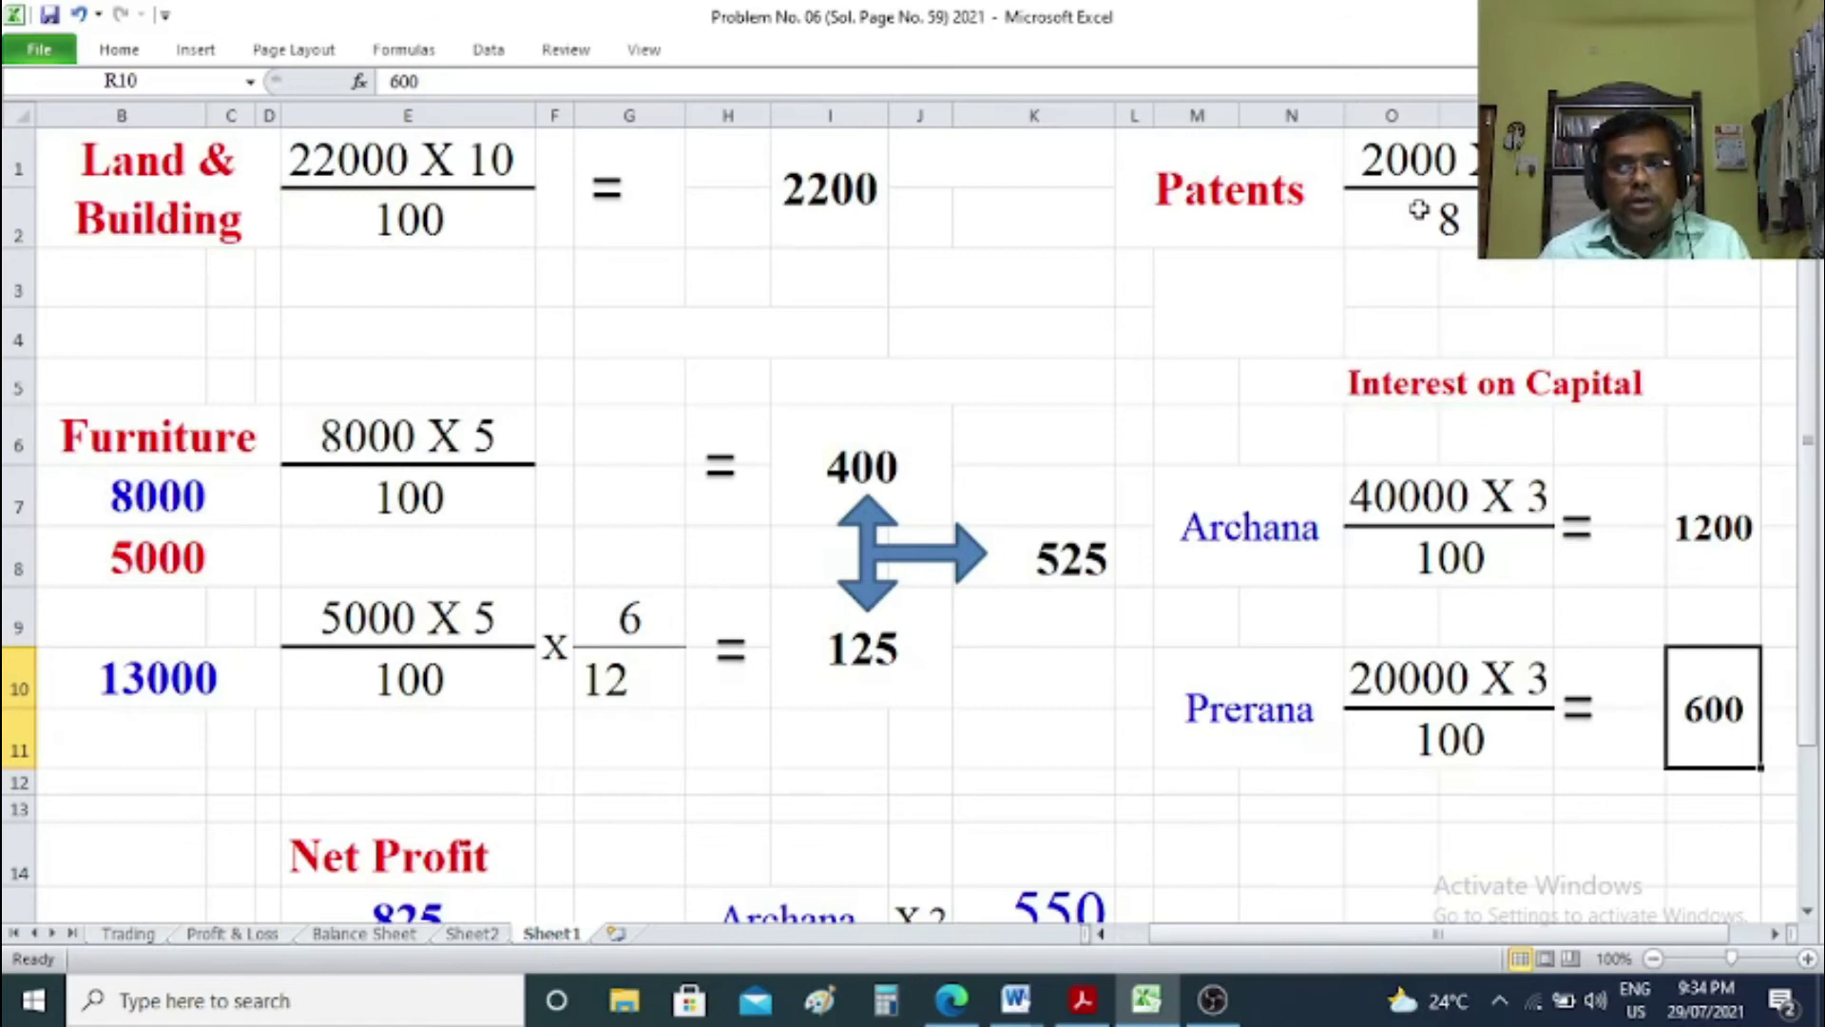
pyautogui.click(1411, 178)
pyautogui.click(1414, 220)
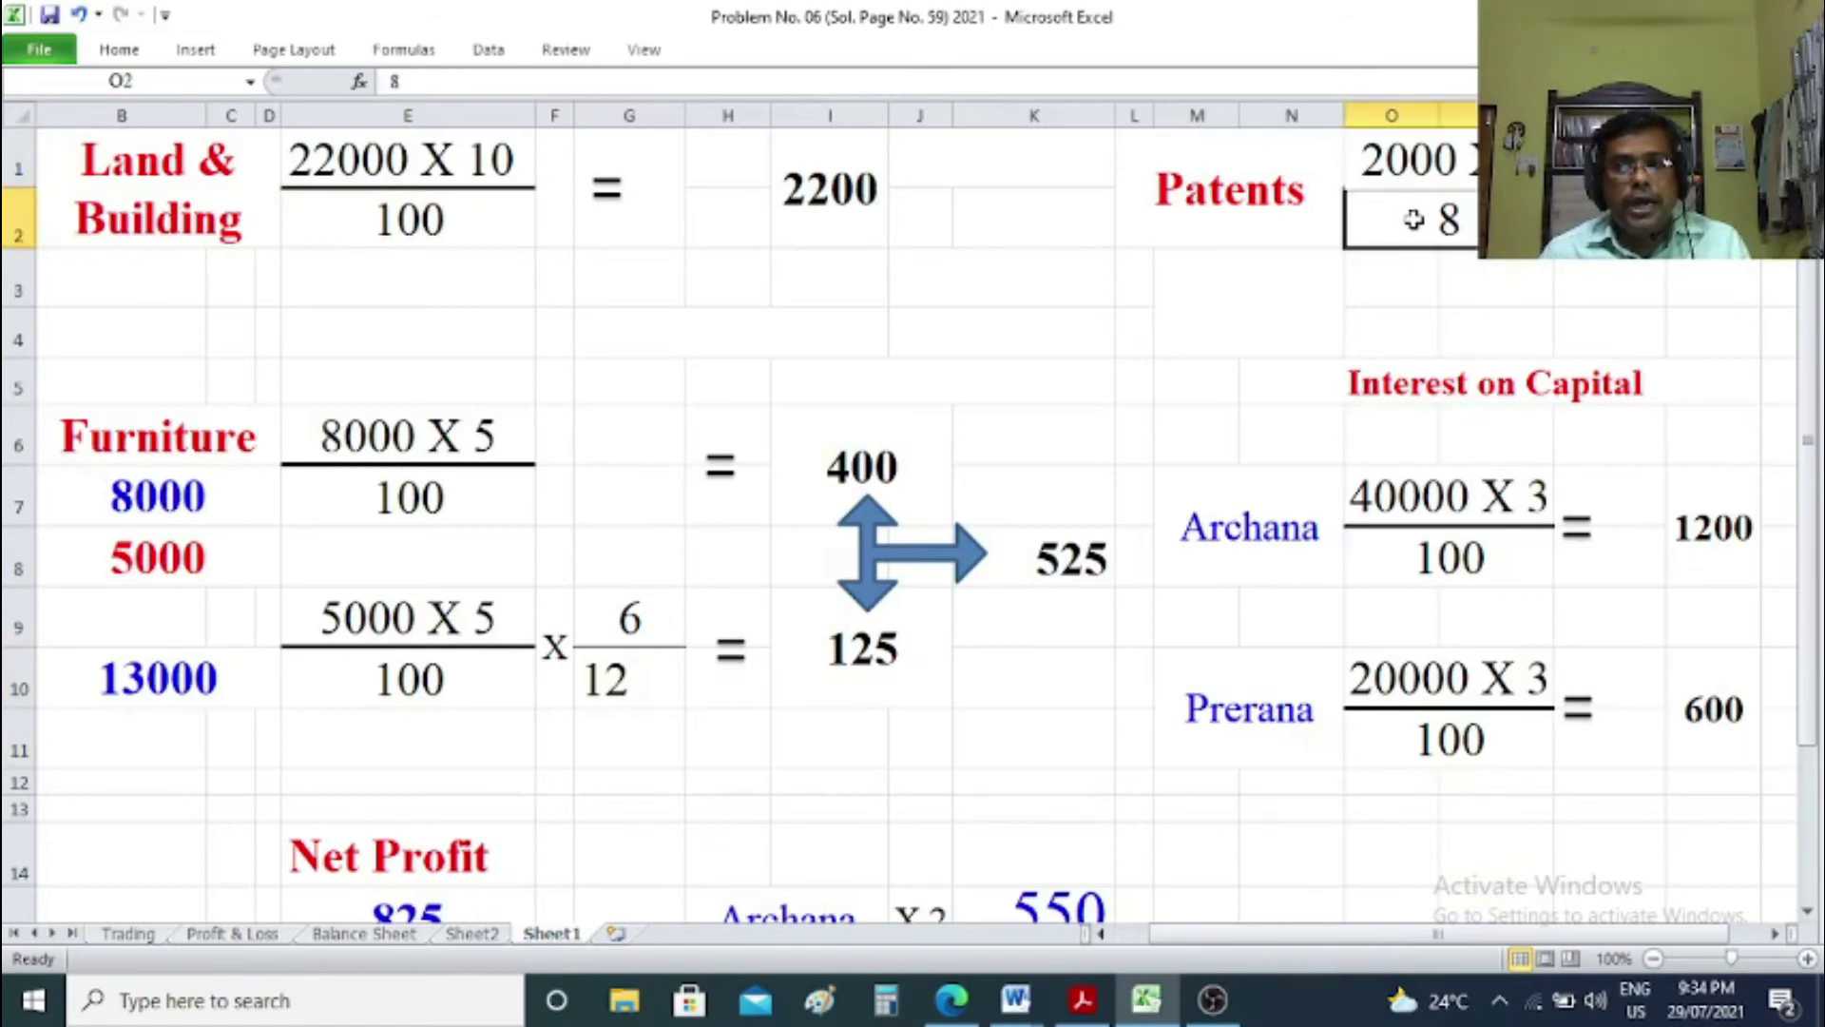
pyautogui.click(1673, 159)
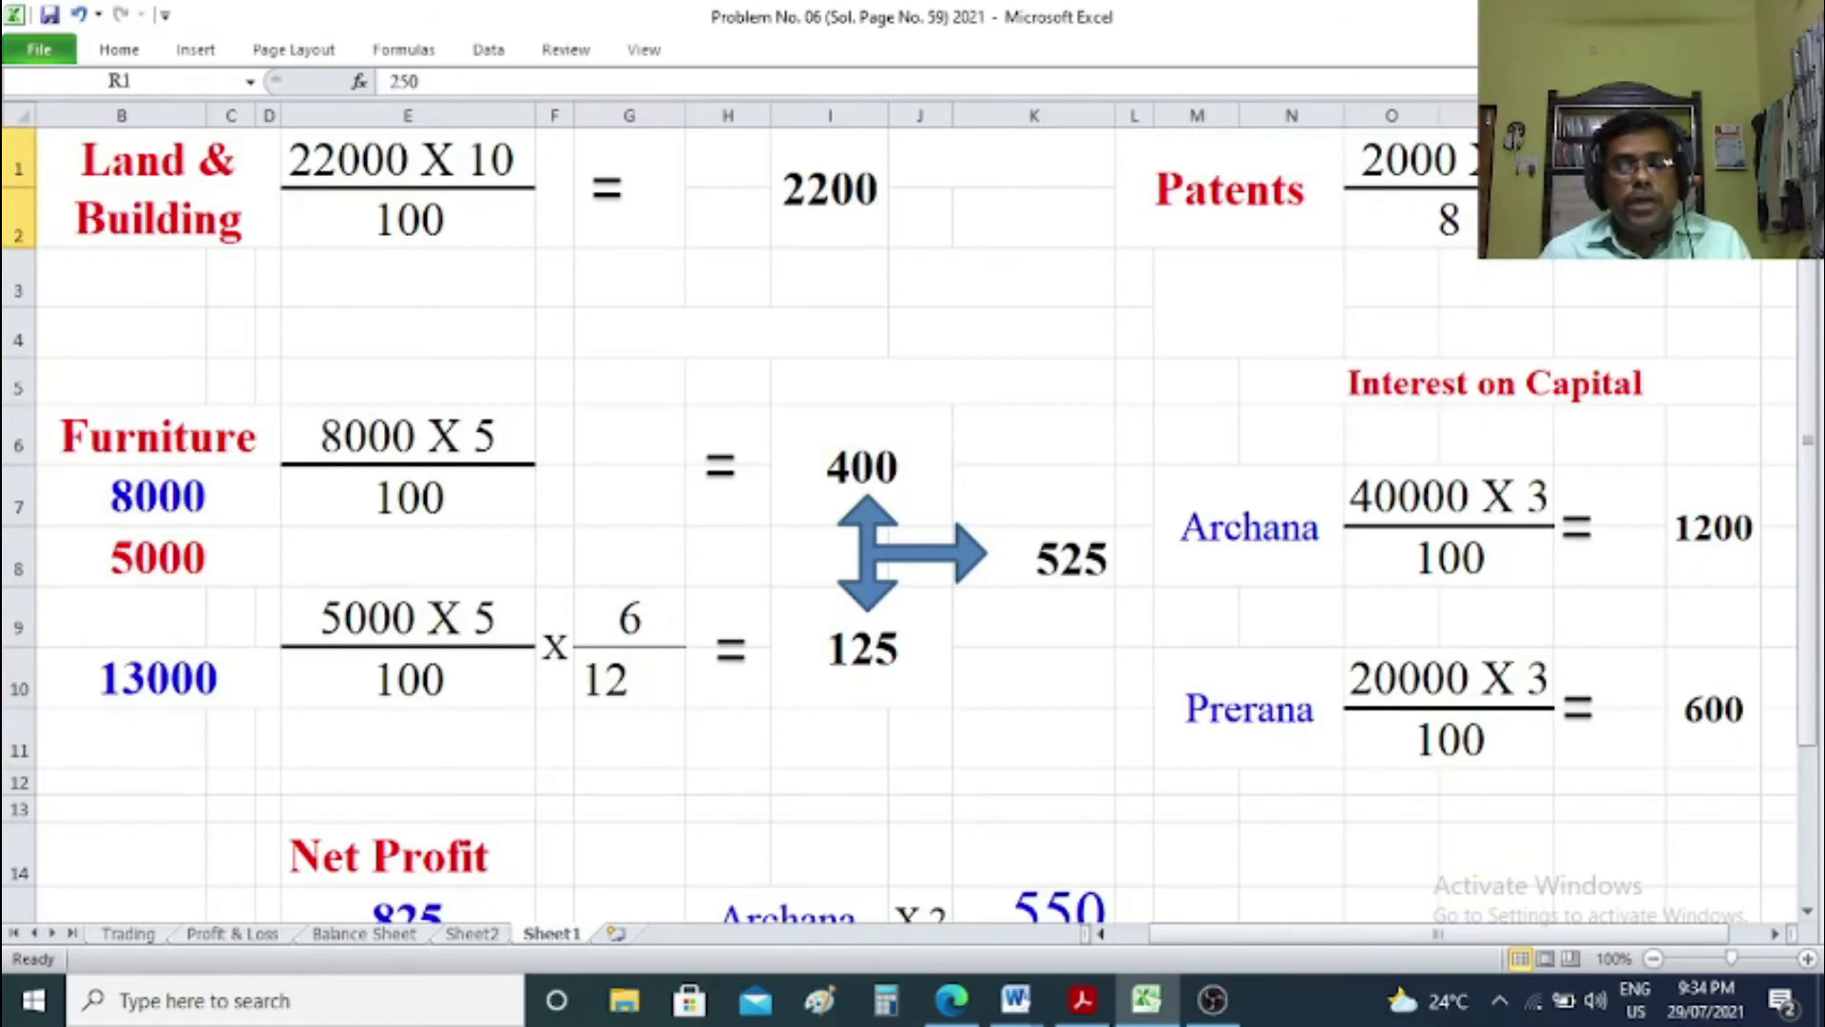
pyautogui.click(392, 939)
pyautogui.click(847, 403)
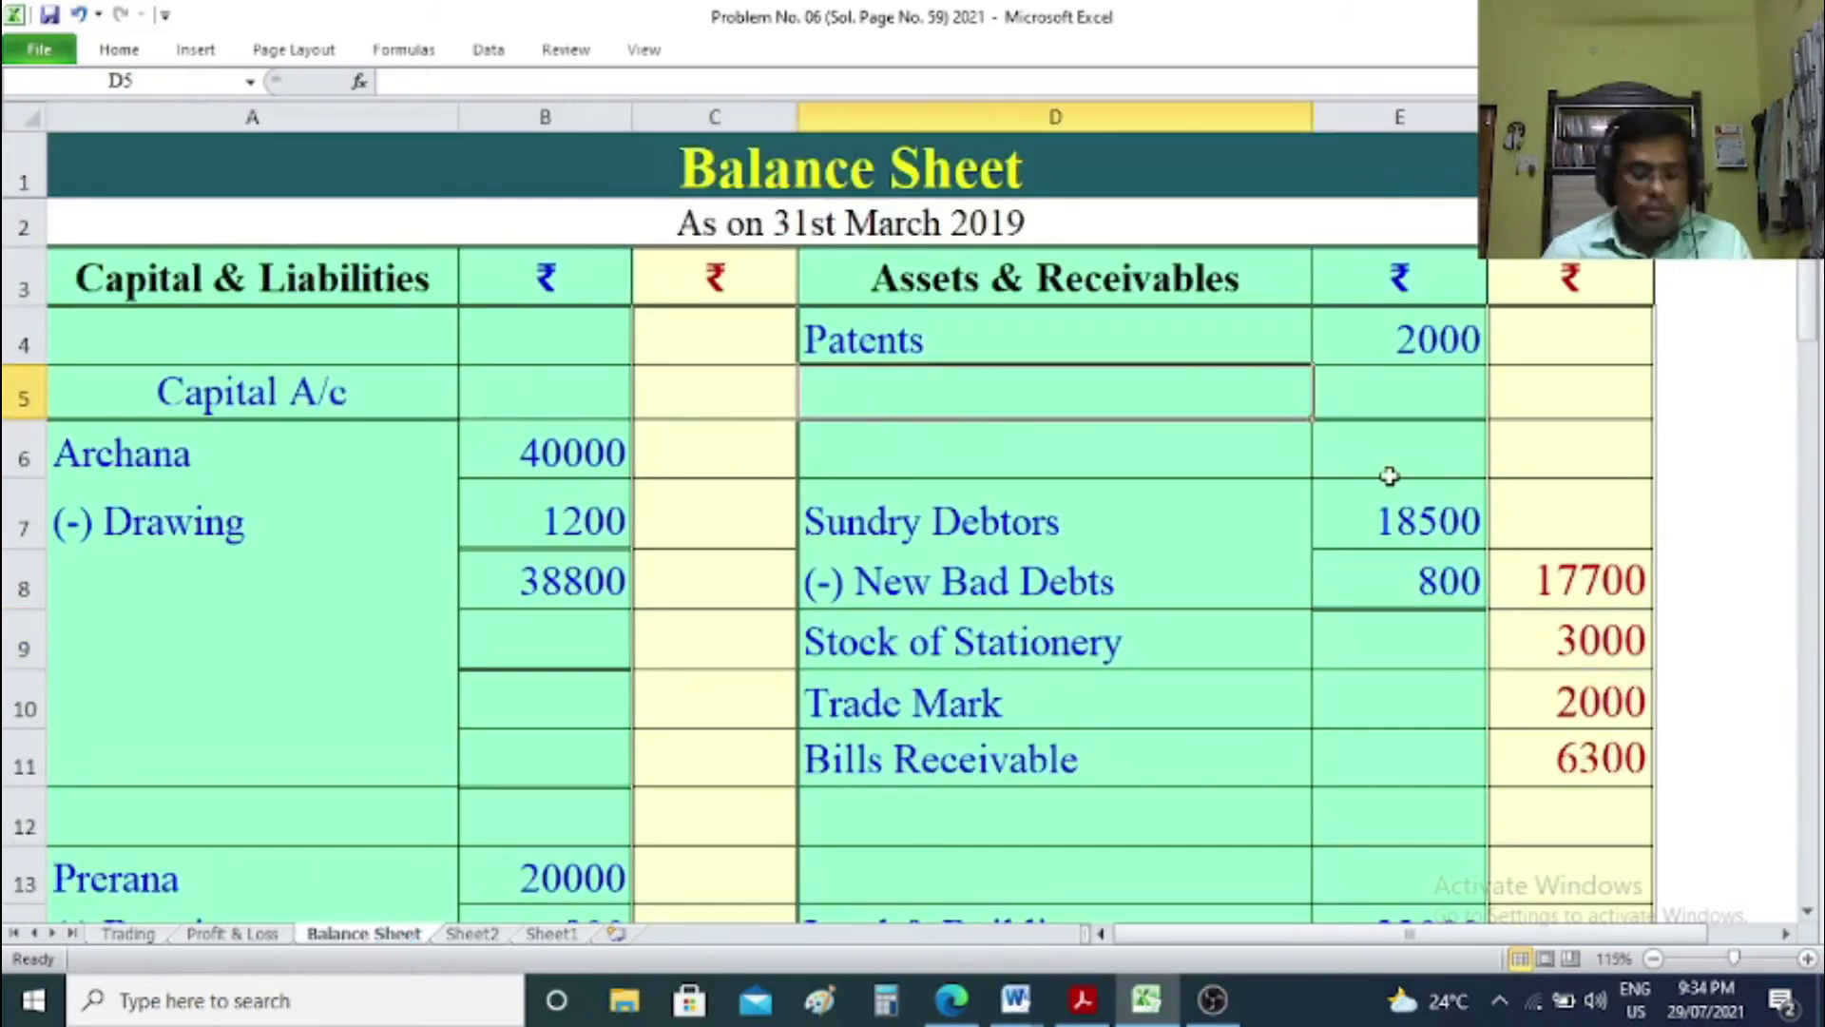
pyautogui.write('m')
pyautogui.press('BackSpace')
pyautogui.write('(-) ')
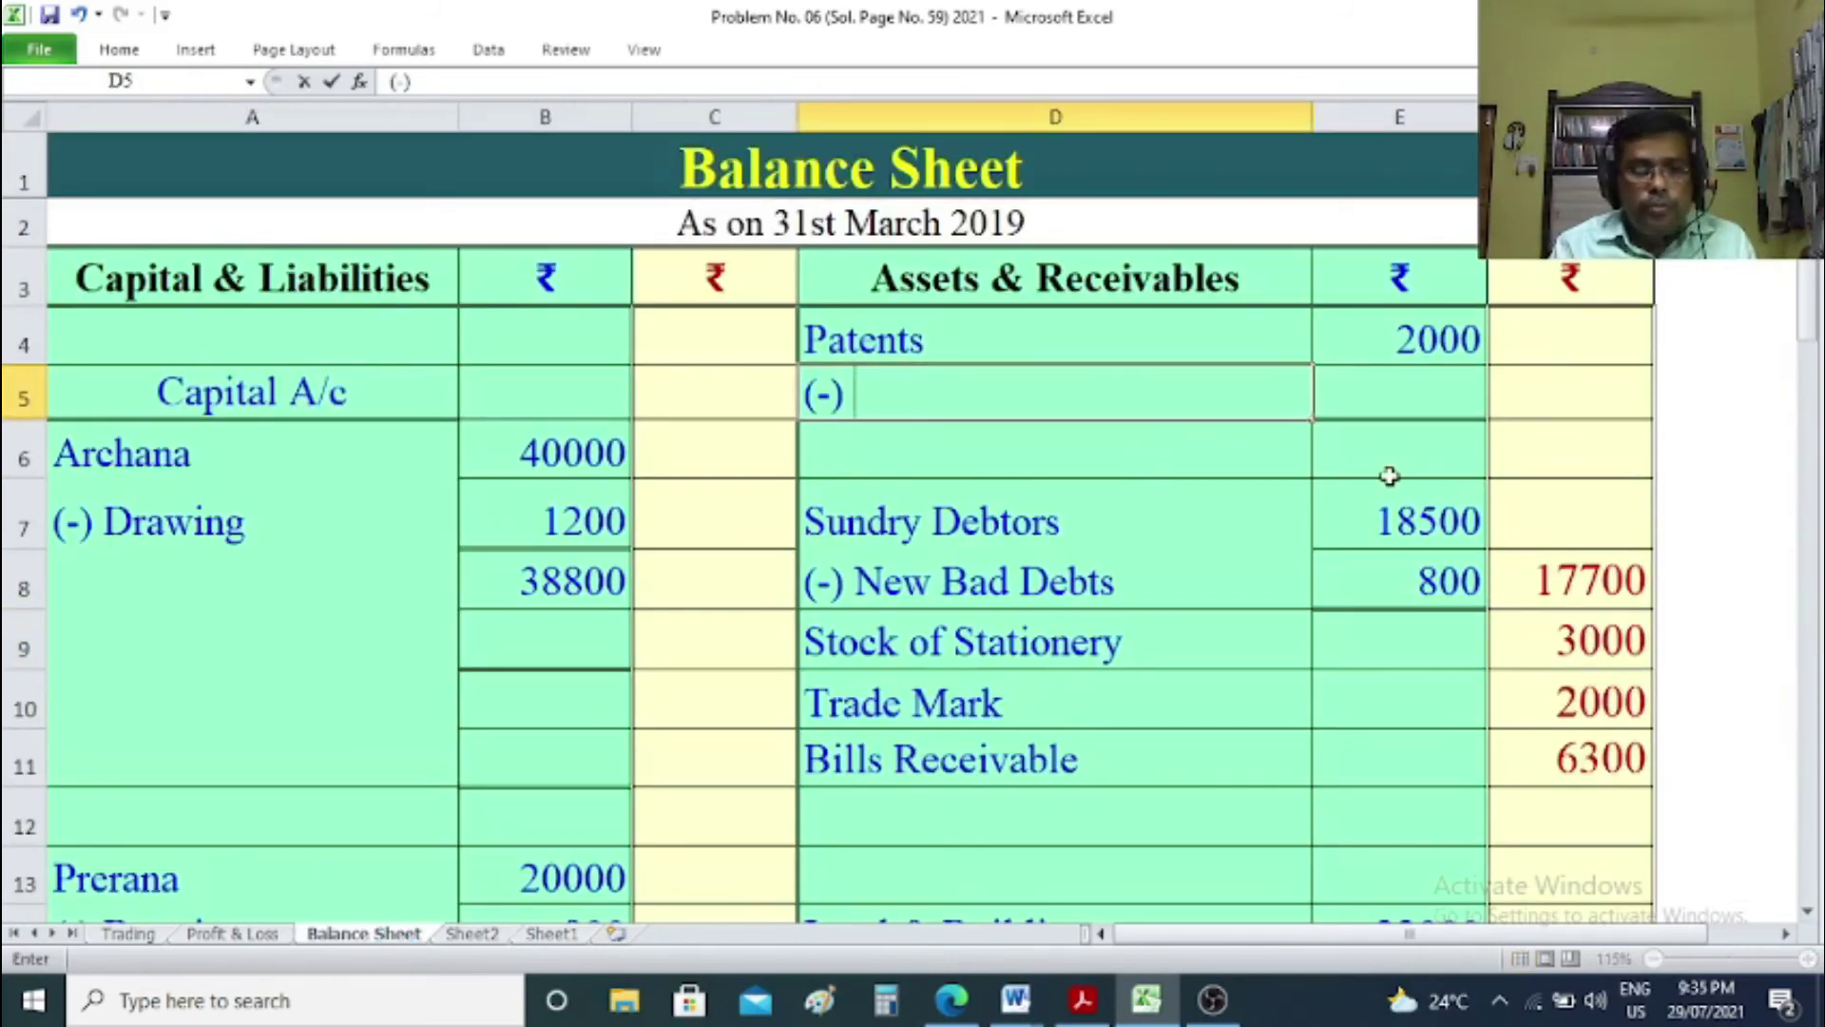
pyautogui.write('W')
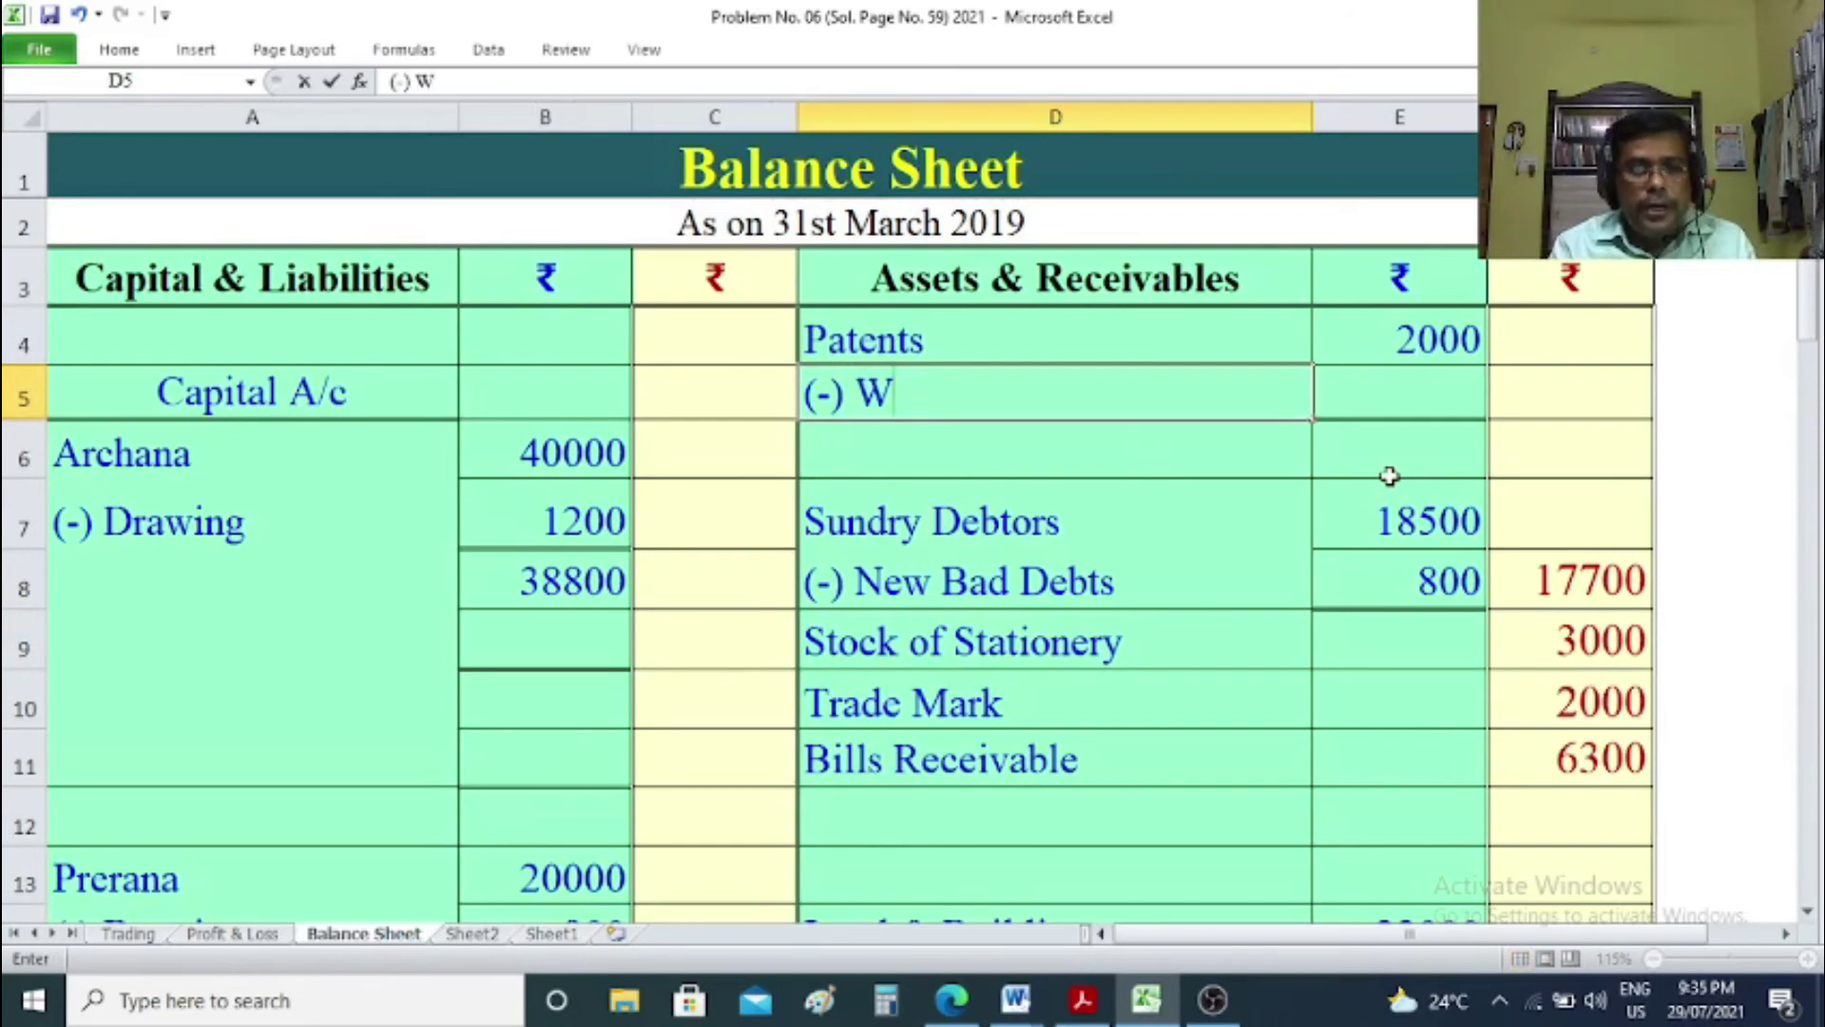
pyautogui.write('ritten off')
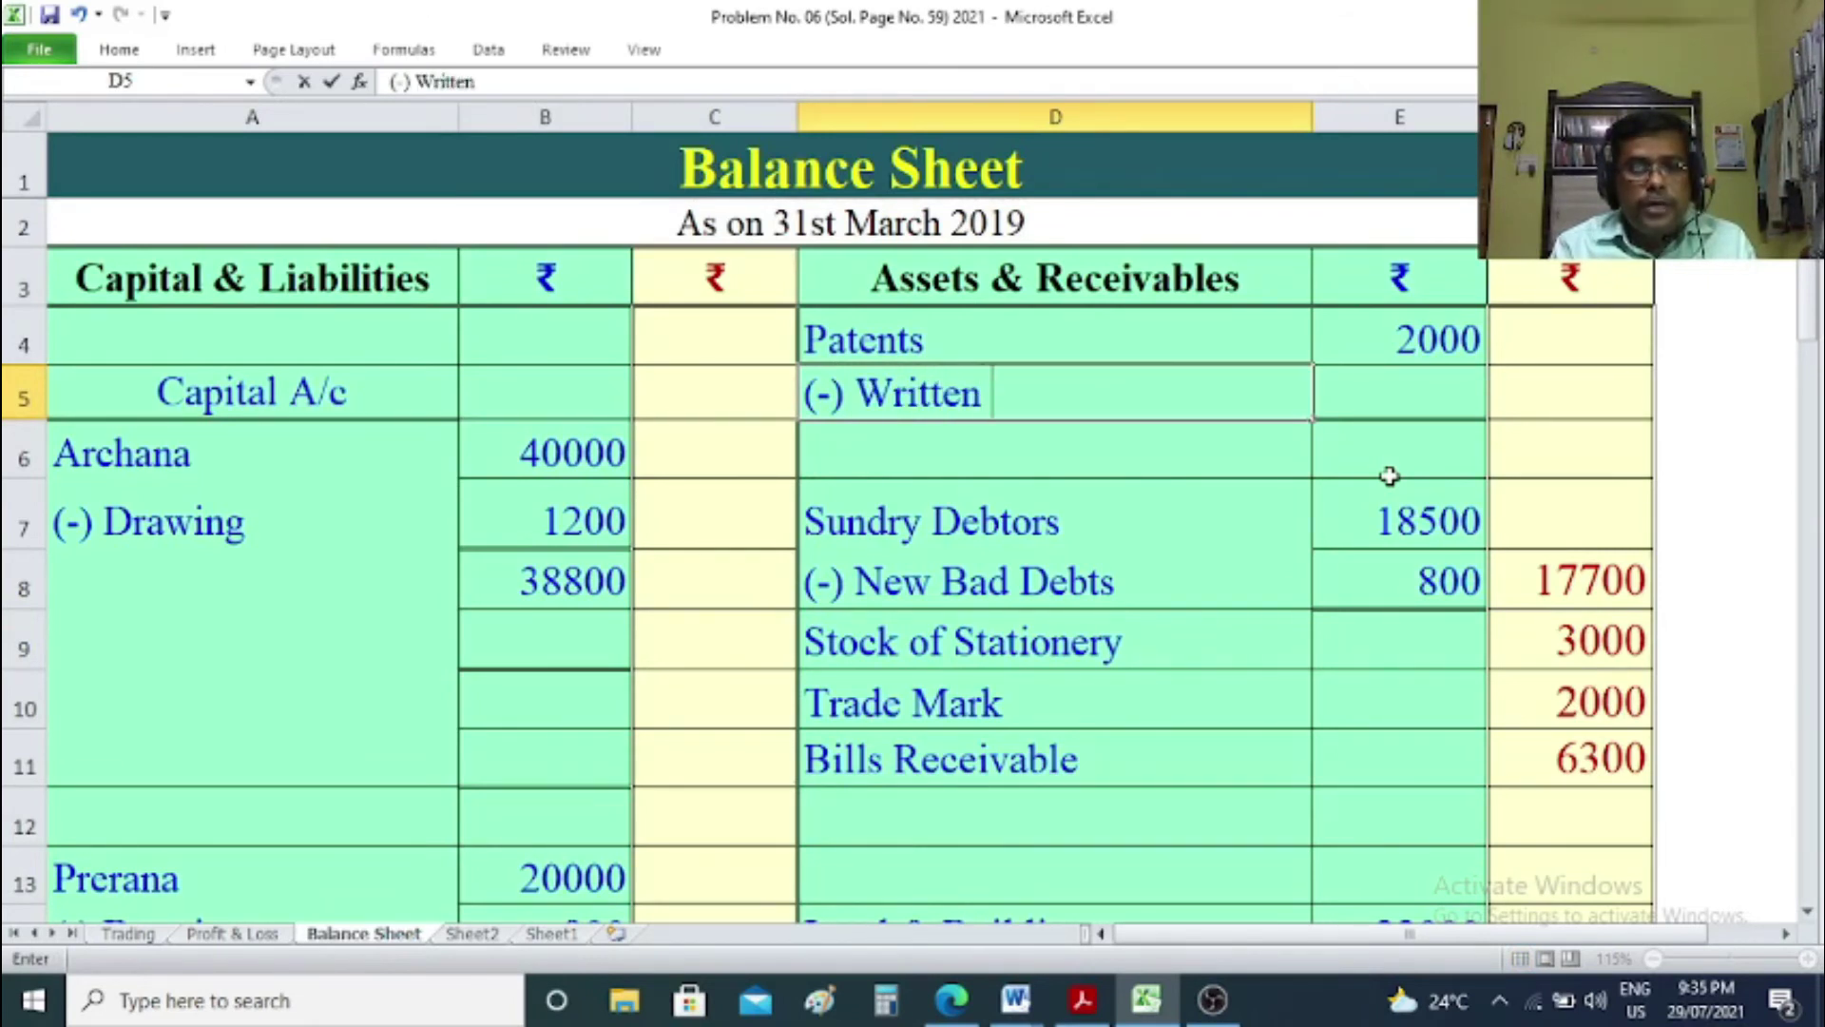
# Enter 250 as the patents write-off and 1750 as the net amount in the outer column beside it.
pyautogui.press('Tab')
pyautogui.write('250')
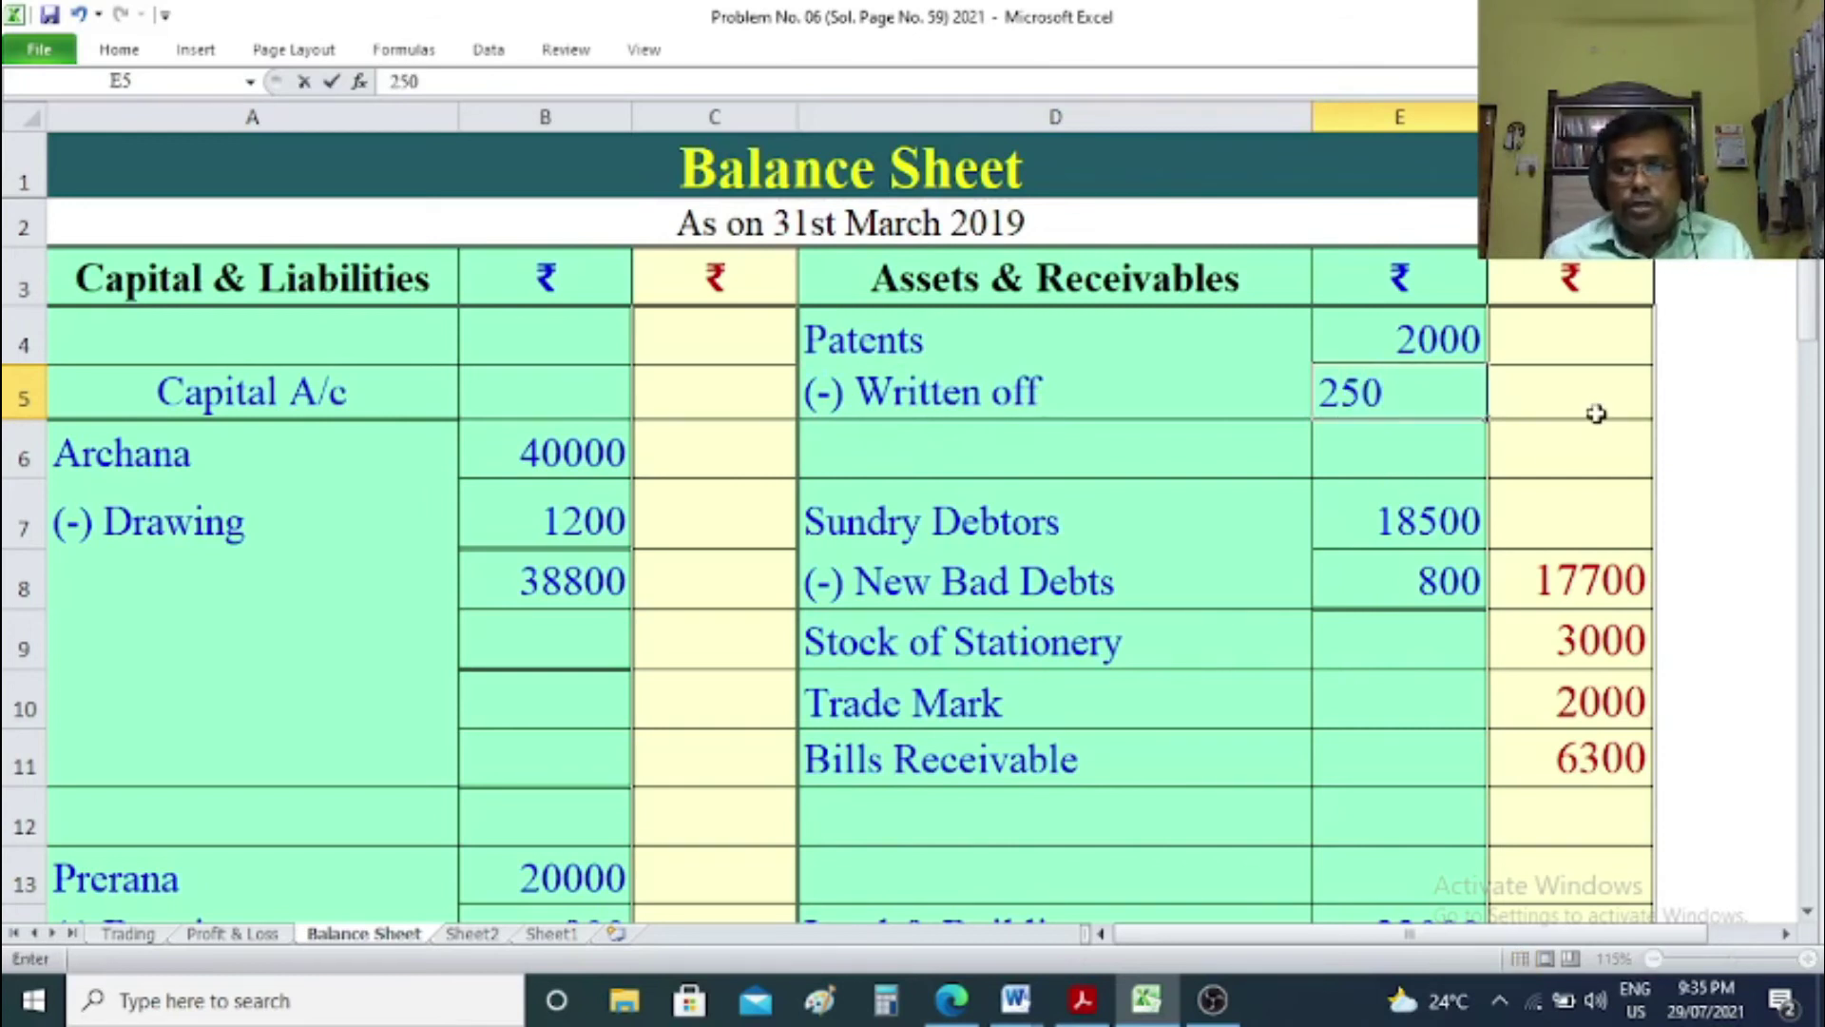
pyautogui.click(1596, 412)
pyautogui.write('1750')
pyautogui.click(1707, 621)
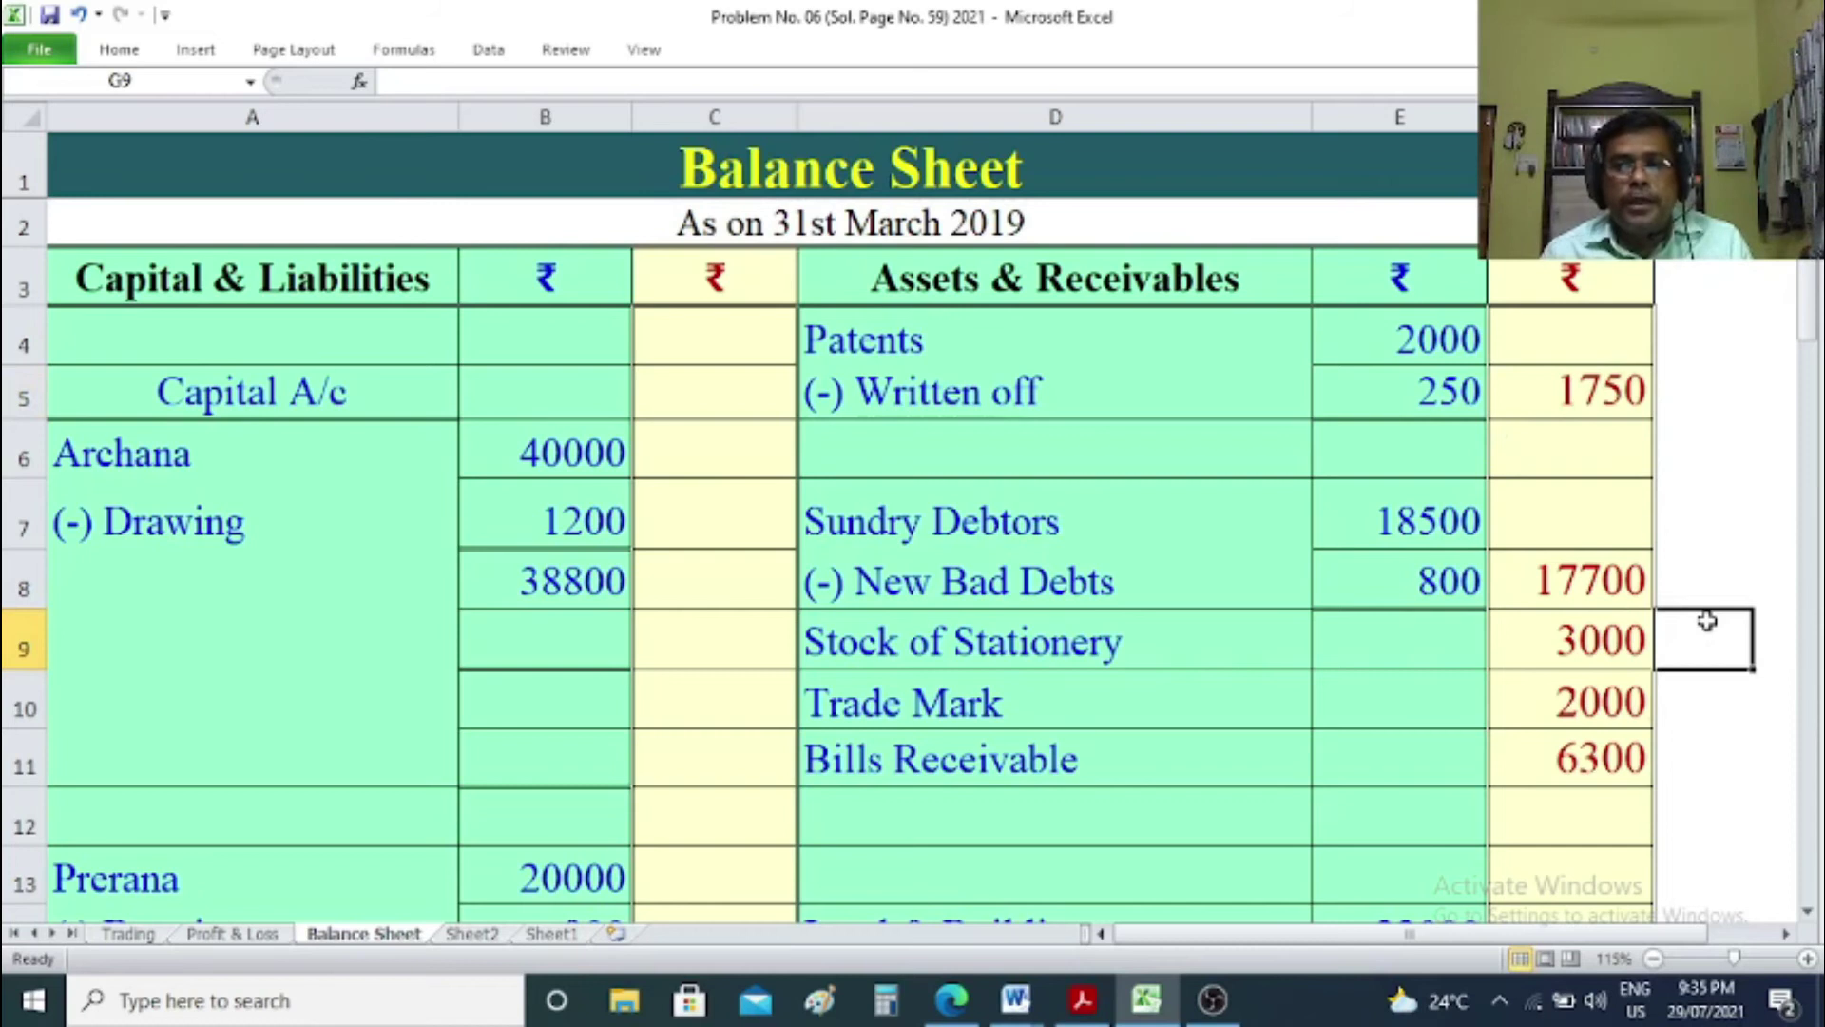
# Add "To Patents Written Off" with 250 in the outer column below Old RDD in the Profit and Loss account.
pyautogui.click(1454, 398)
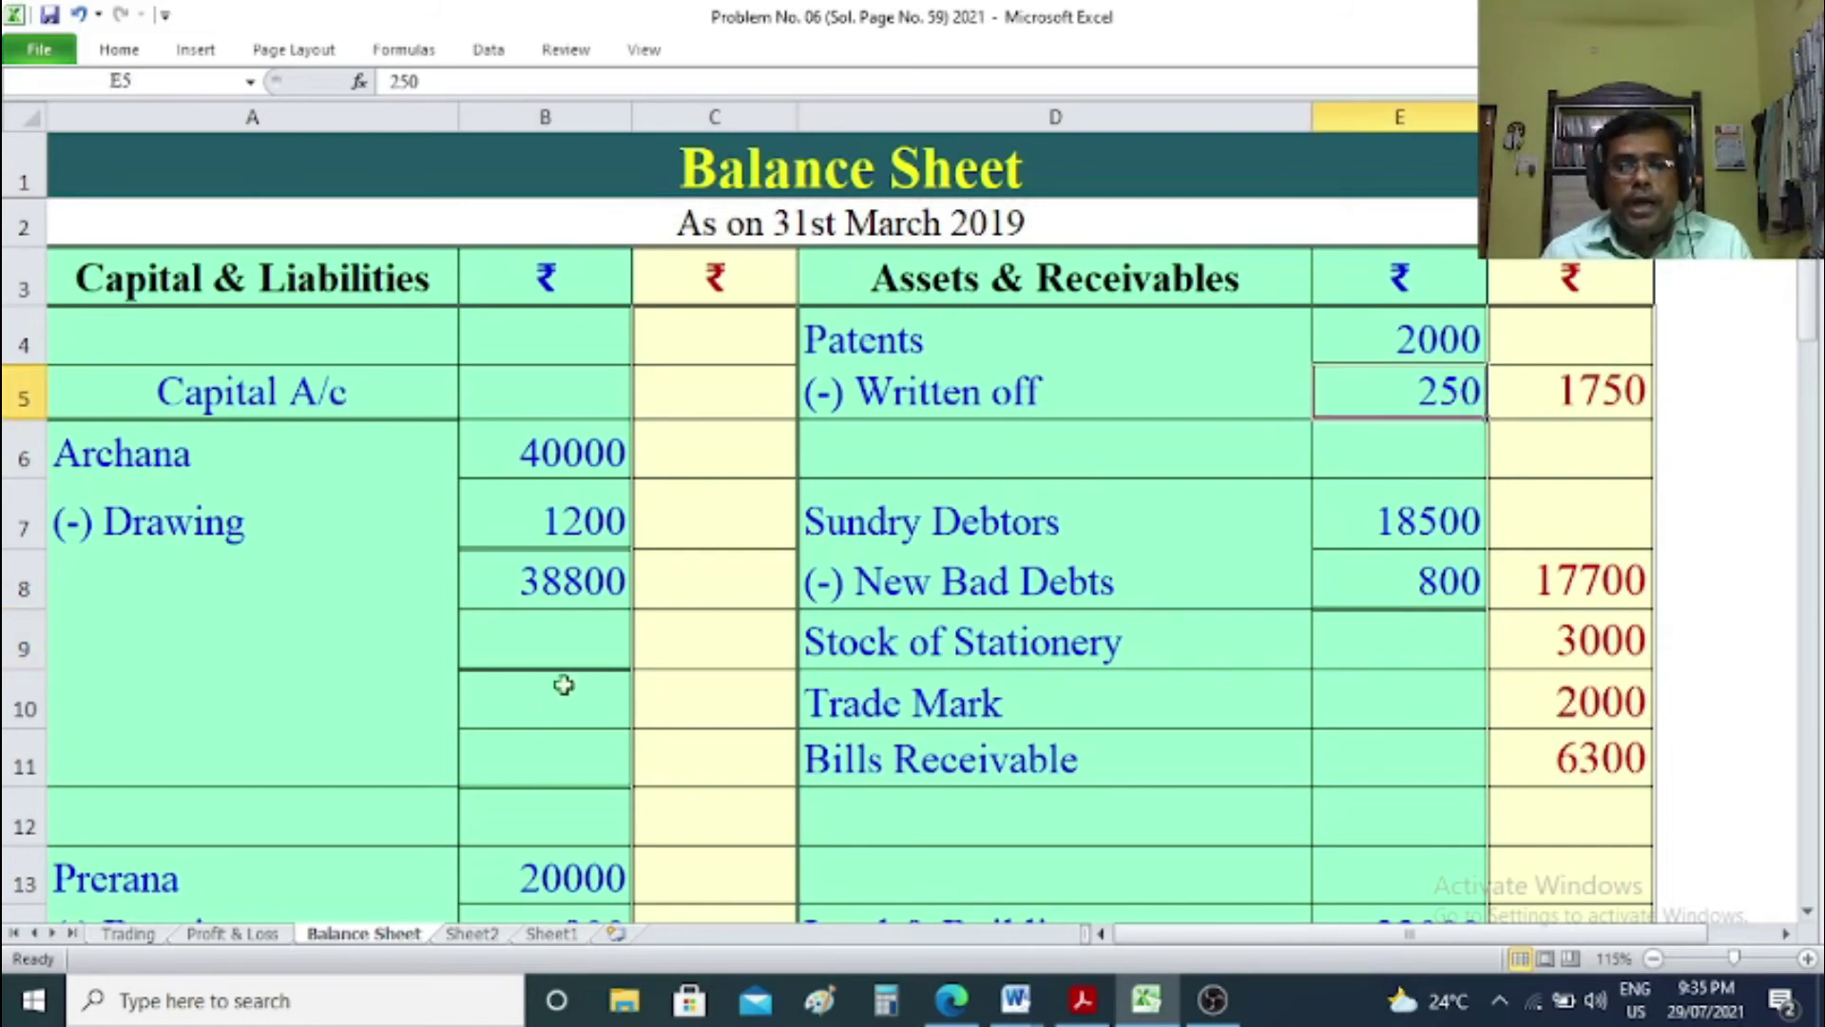
pyautogui.click(259, 940)
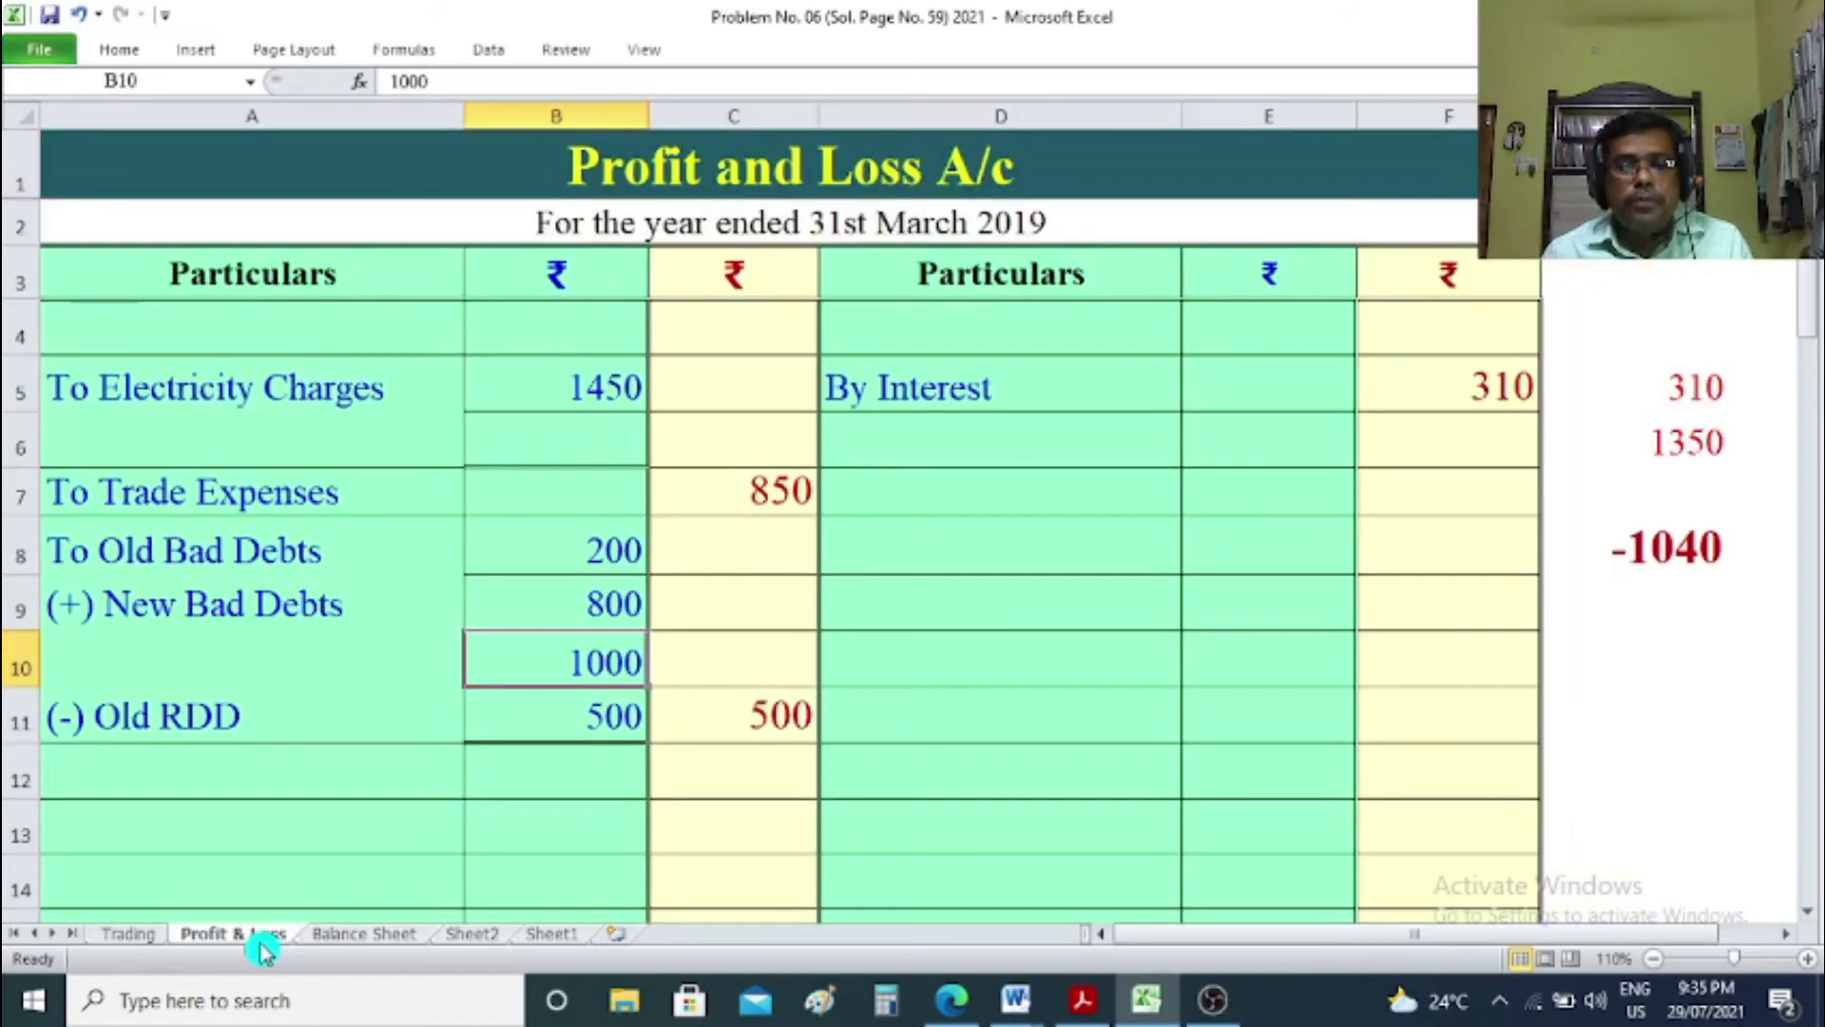
pyautogui.click(244, 794)
pyautogui.write('To Patents ')
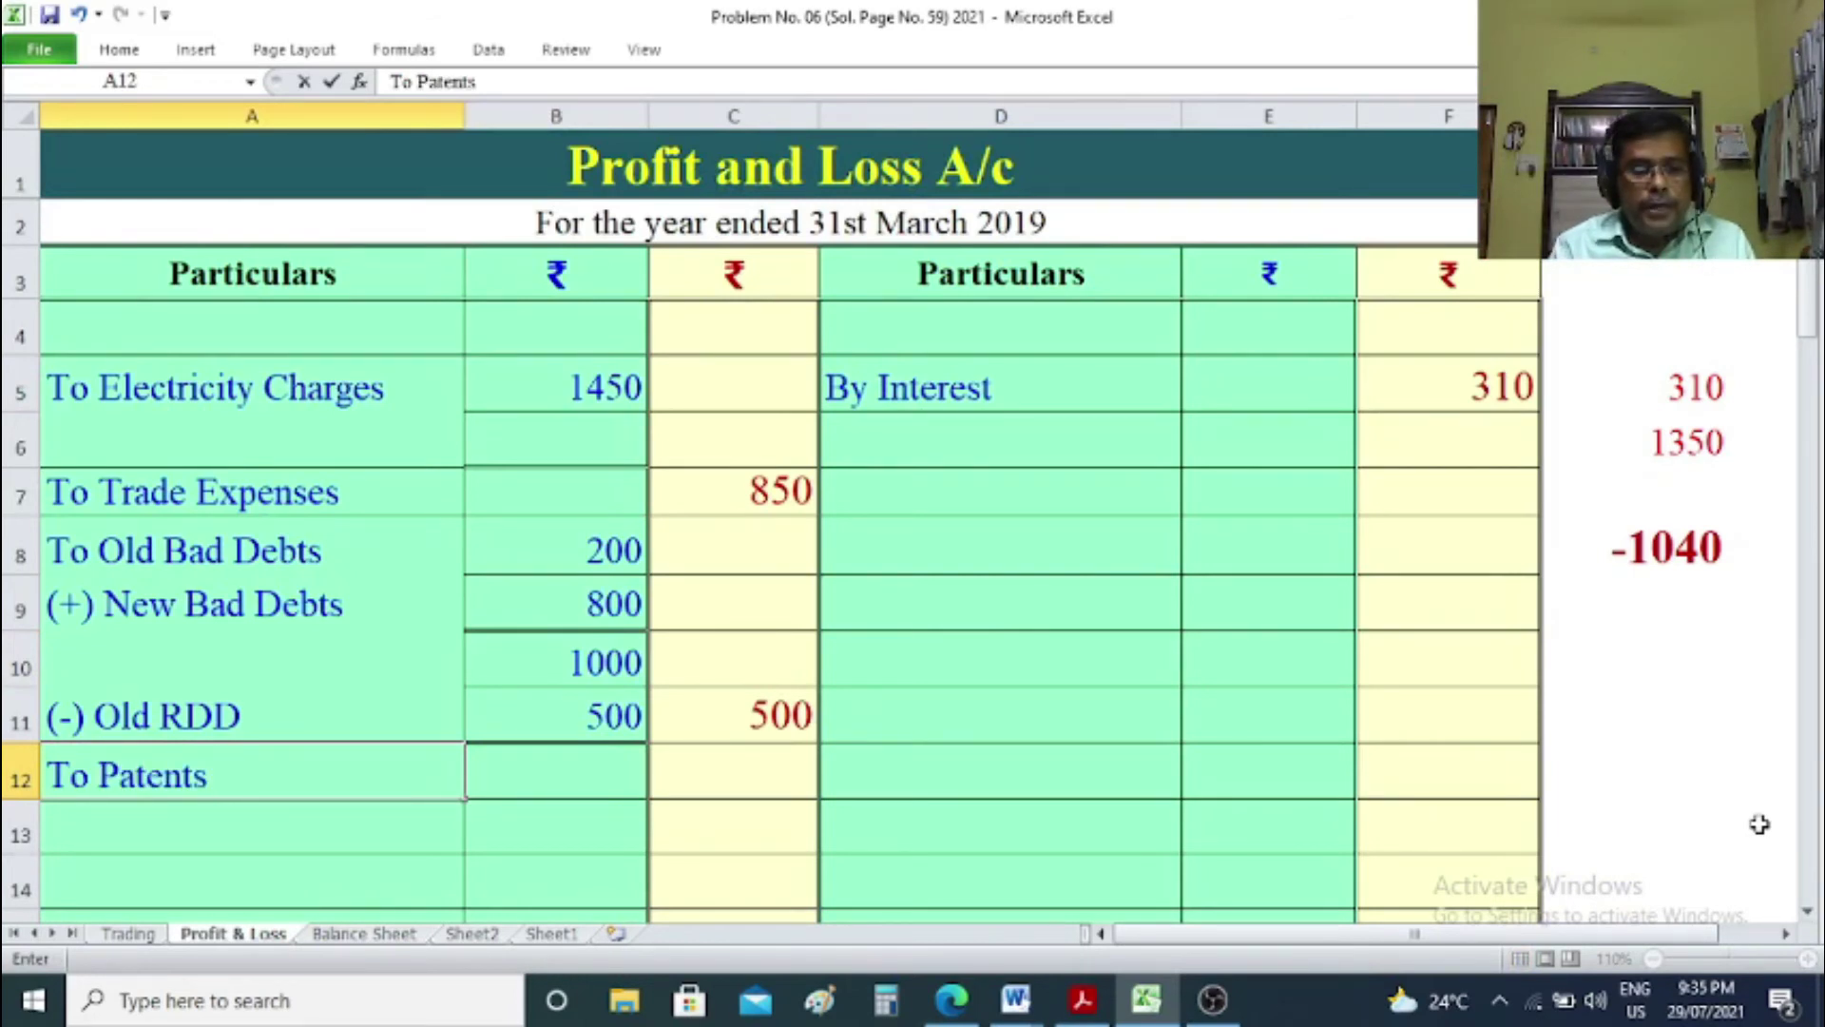
pyautogui.write('Wrr')
pyautogui.press('BackSpace')
pyautogui.write('itten')
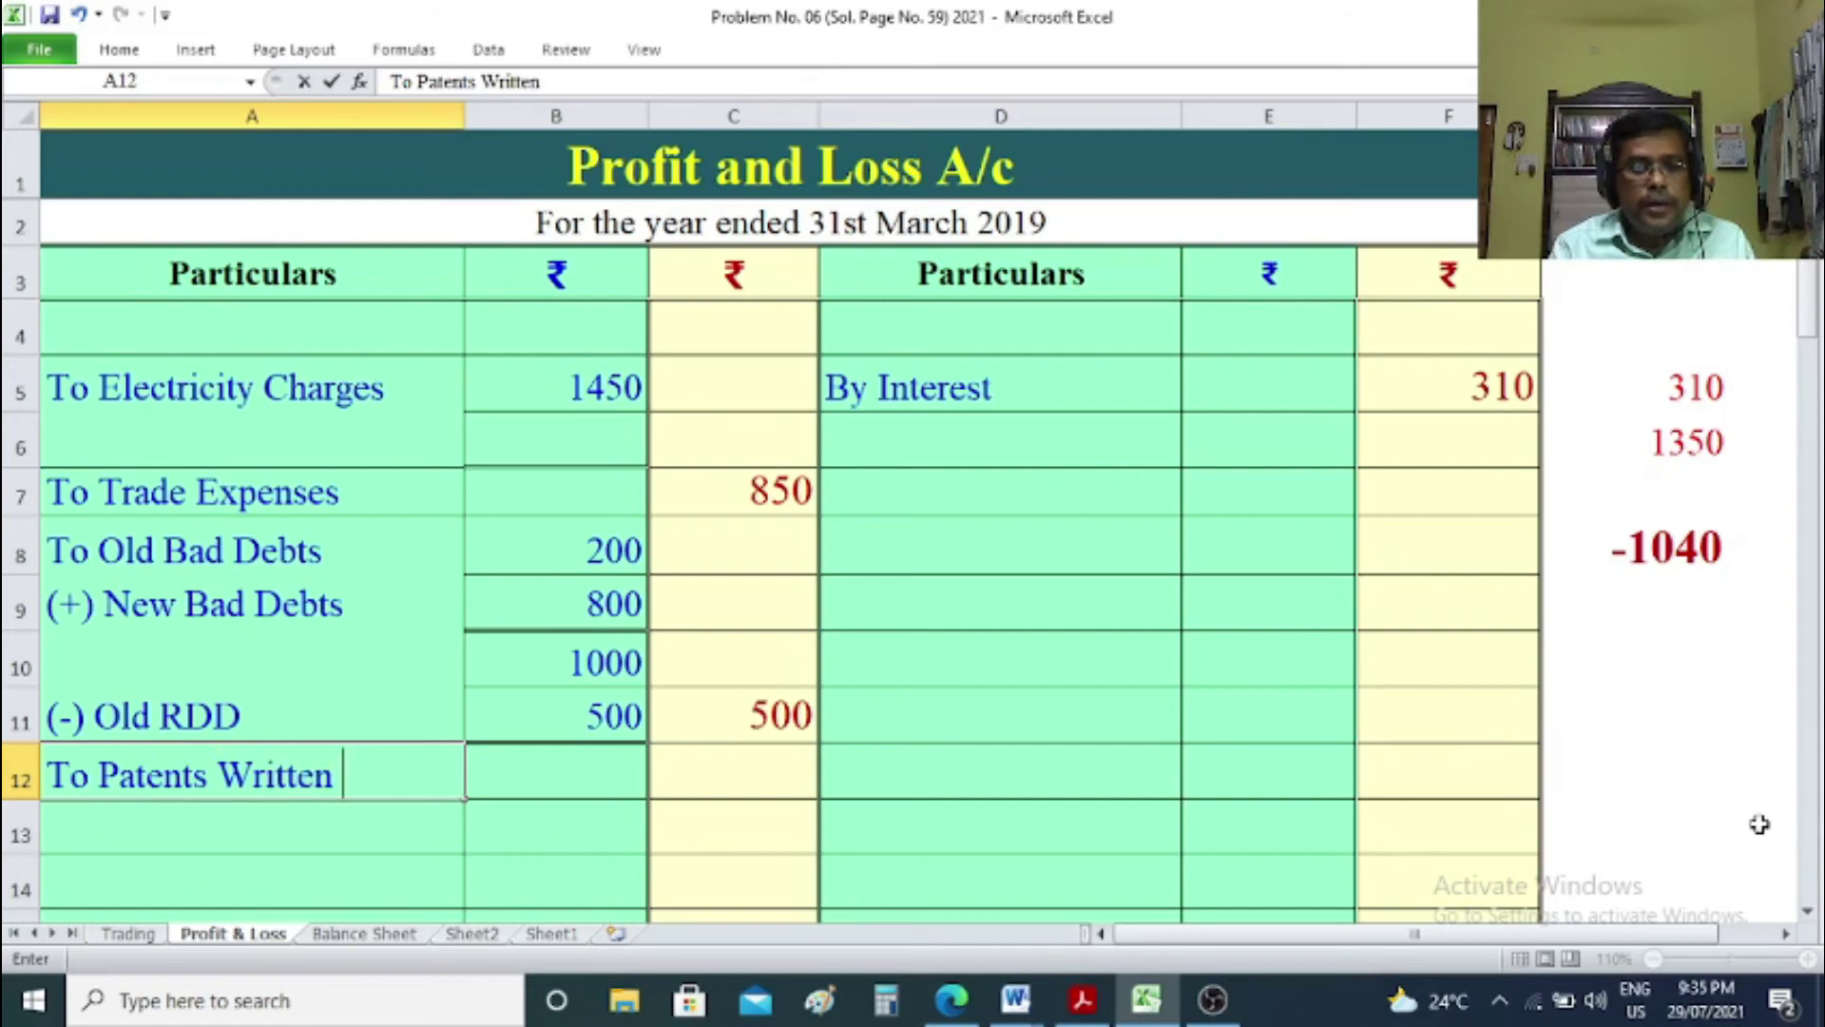
pyautogui.write(' Off')
pyautogui.press('Tab')
pyautogui.press('Tab')
pyautogui.write('250')
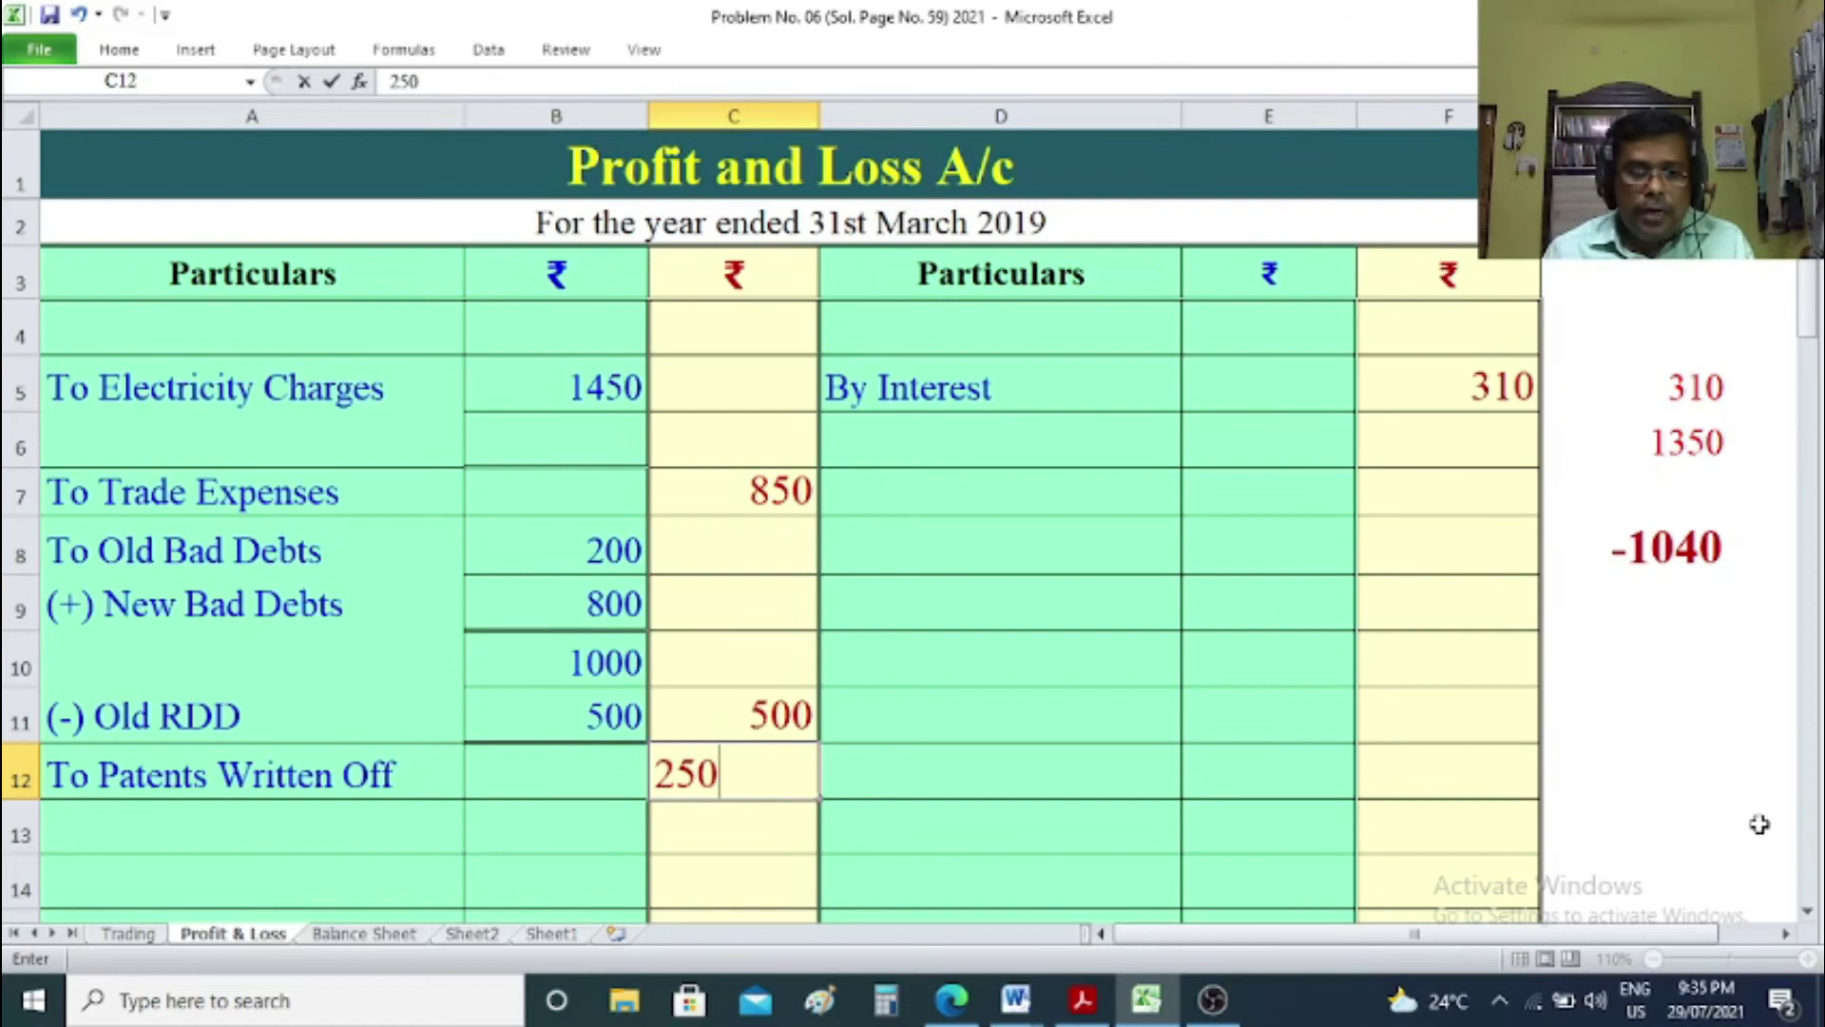
pyautogui.click(1621, 728)
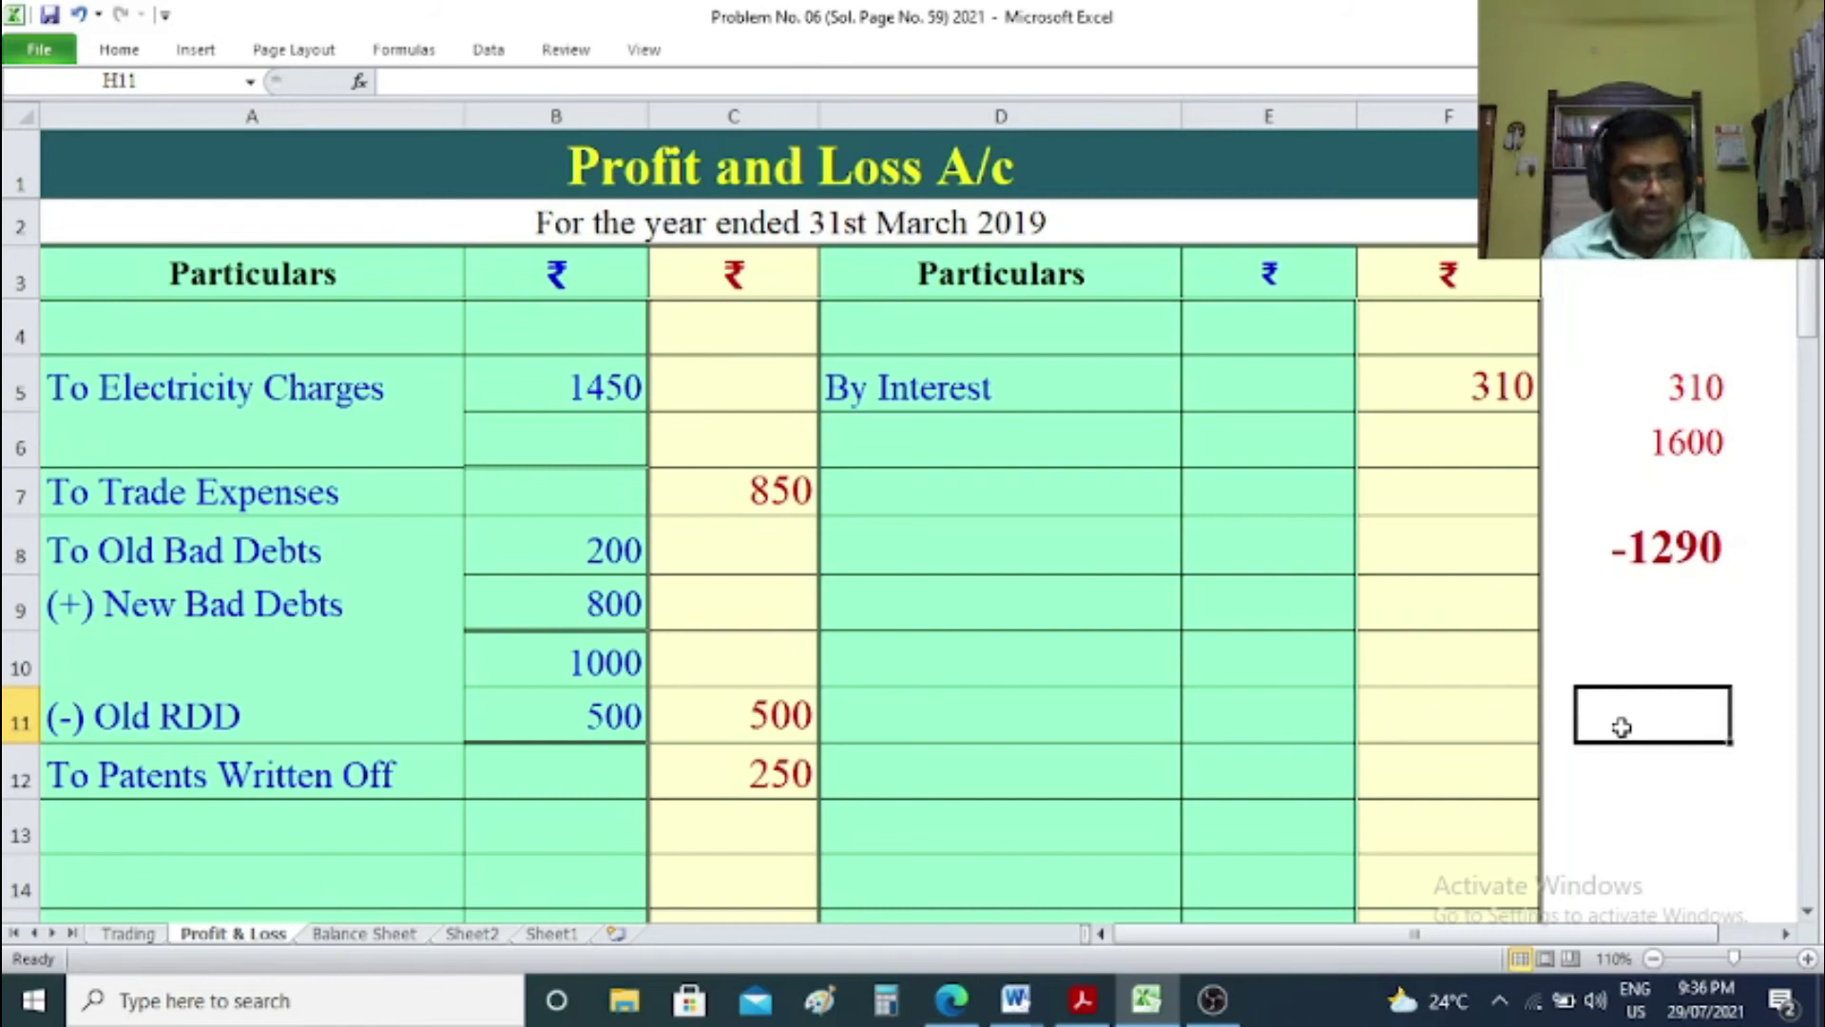
# Add the particular "To Dep. on L & B" below Patents Written Off in the Profit and Loss account.
pyautogui.click(551, 933)
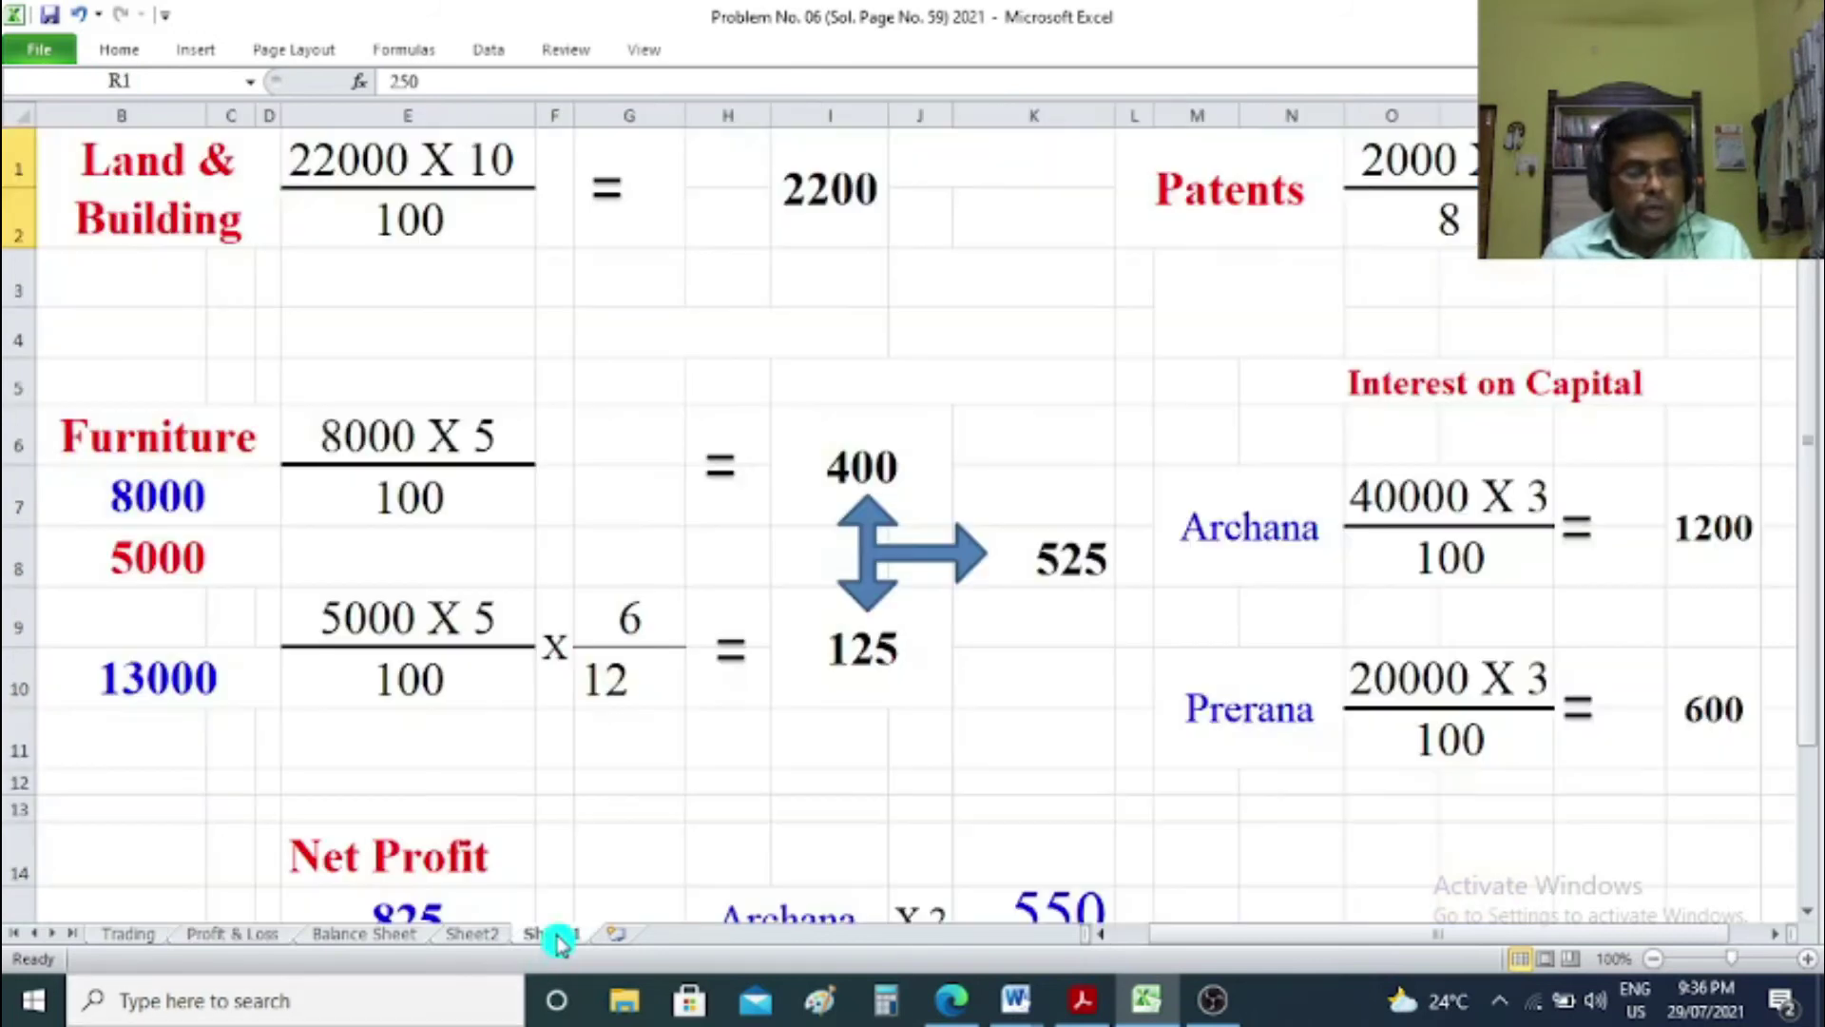
pyautogui.click(332, 441)
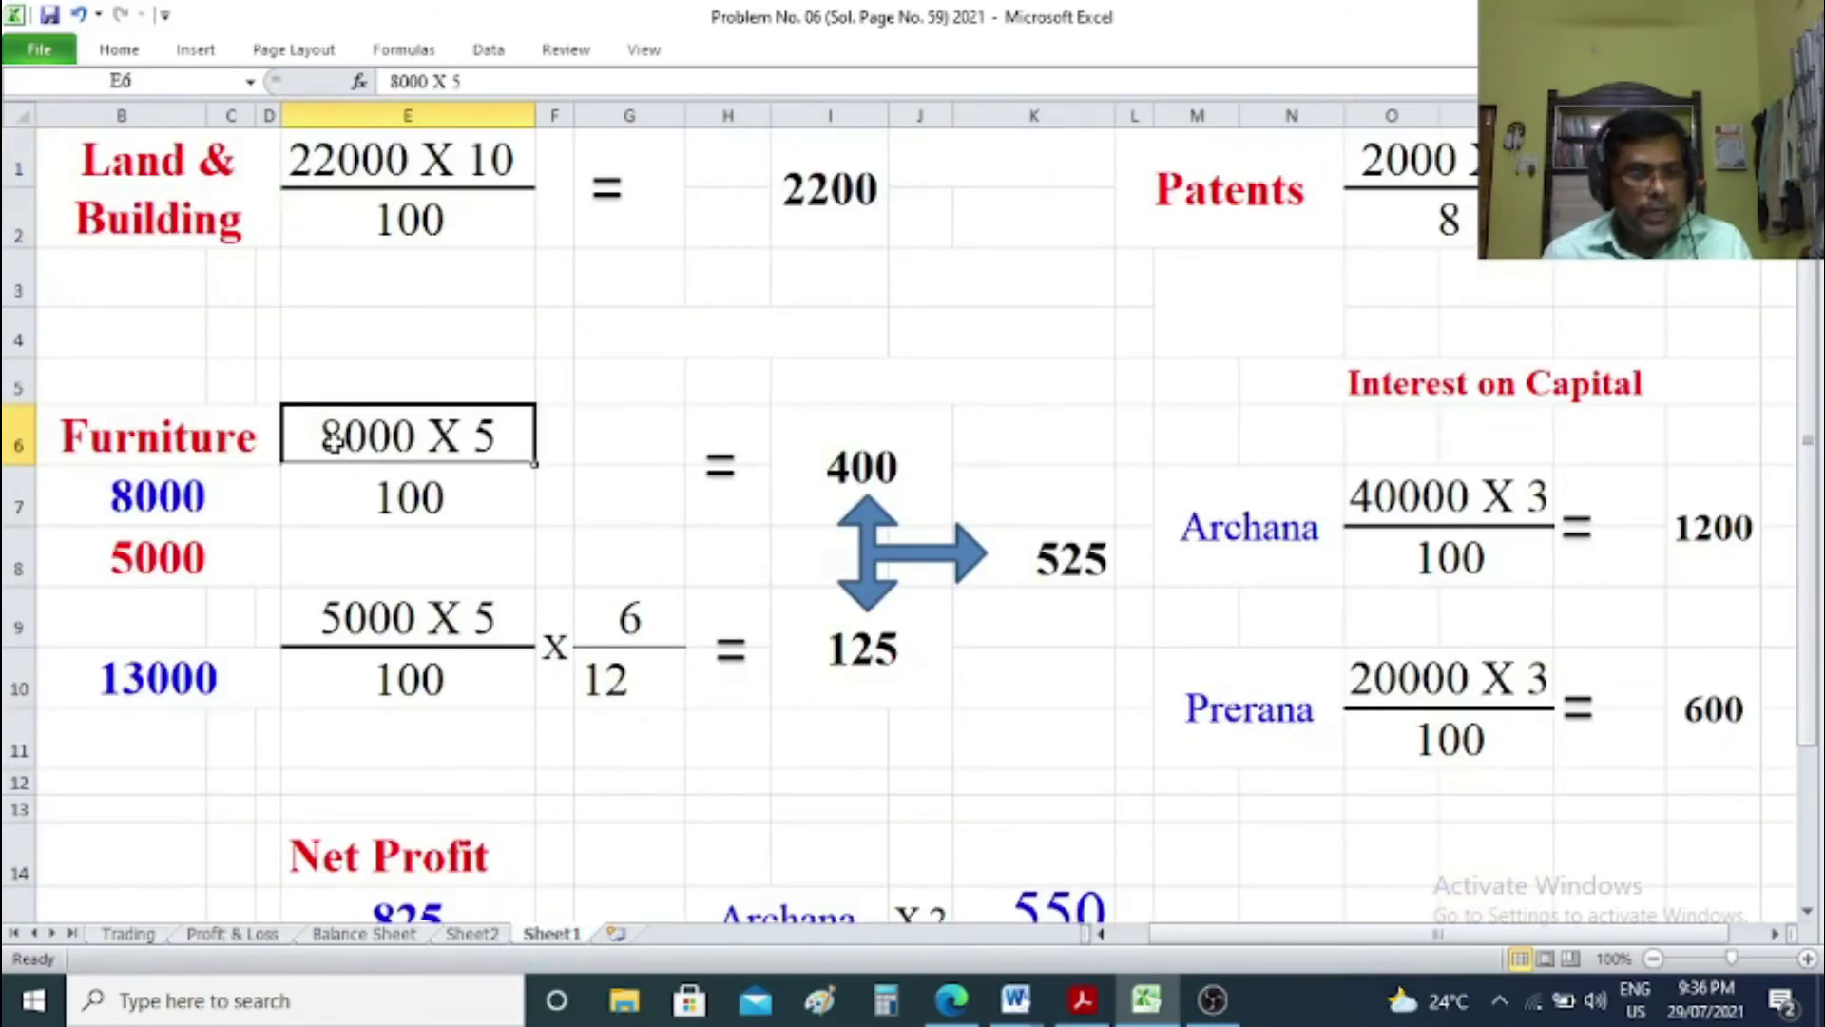
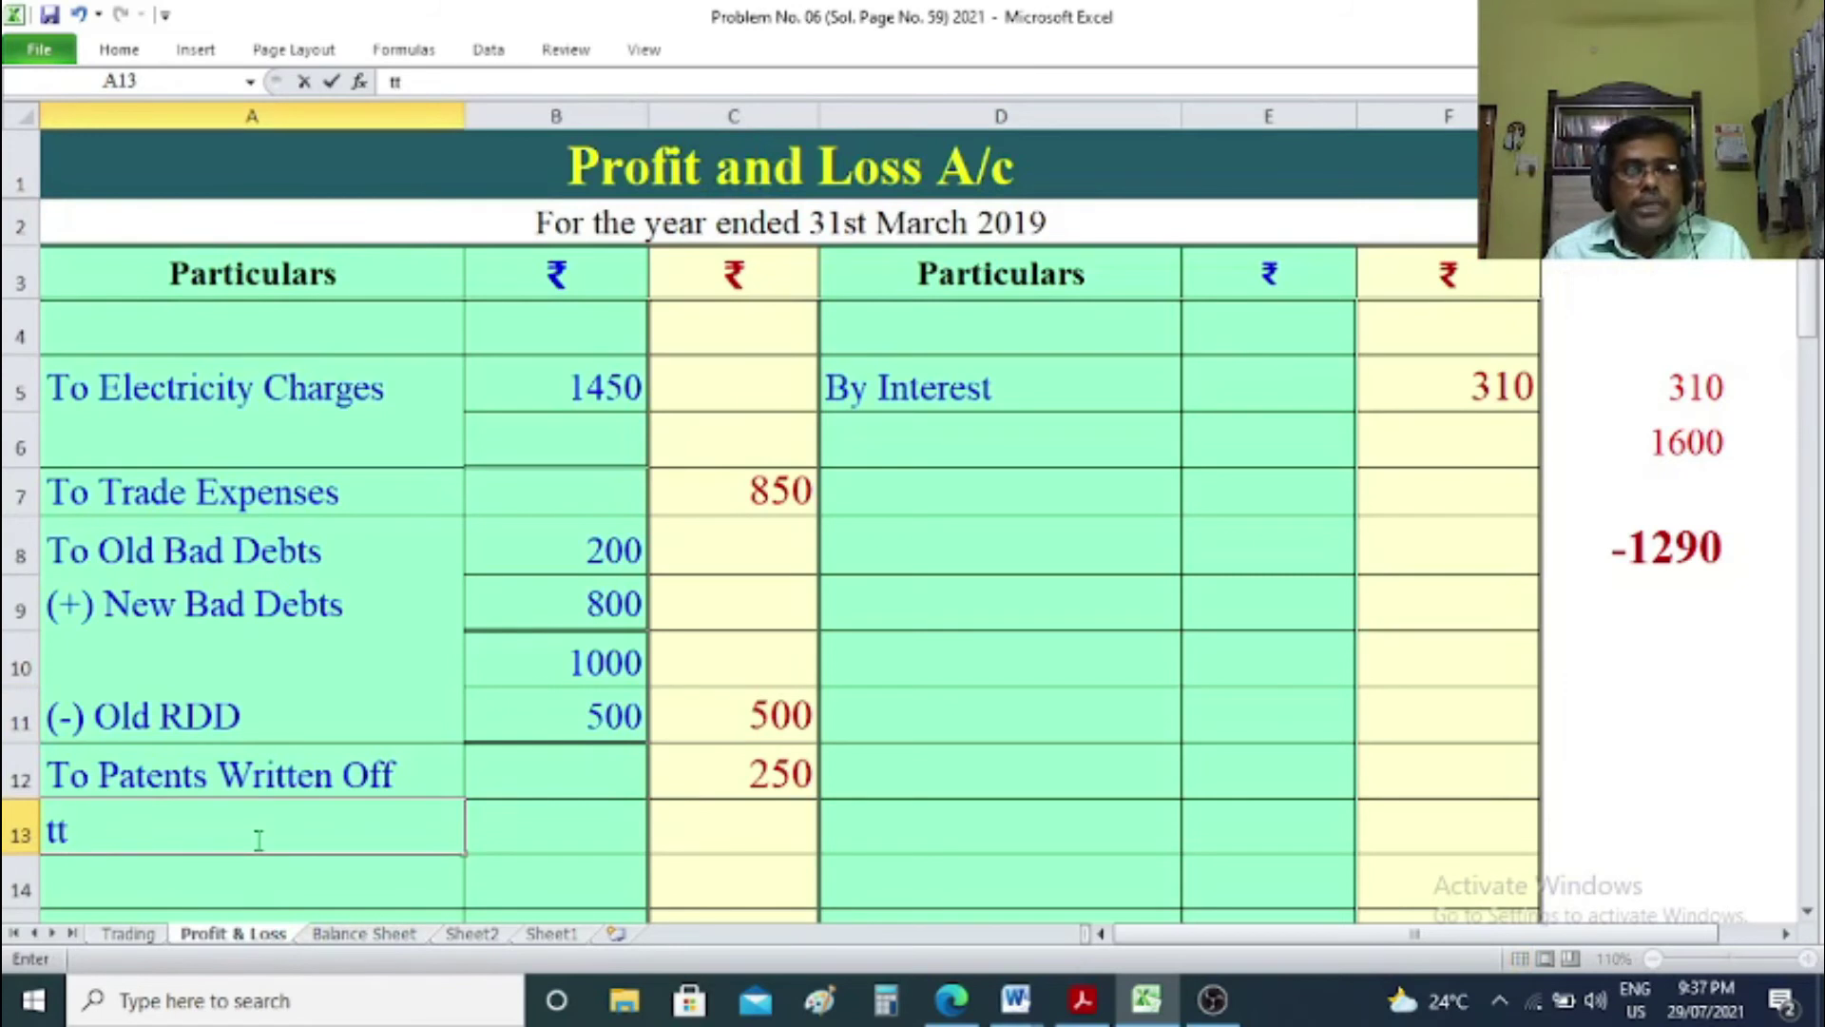
pyautogui.press('BackSpace')
pyautogui.press('BackSpace')
pyautogui.write('dep')
pyautogui.press('BackSpace')
pyautogui.press('BackSpace')
pyautogui.press('BackSpace')
pyautogui.write('To Dep. on ')
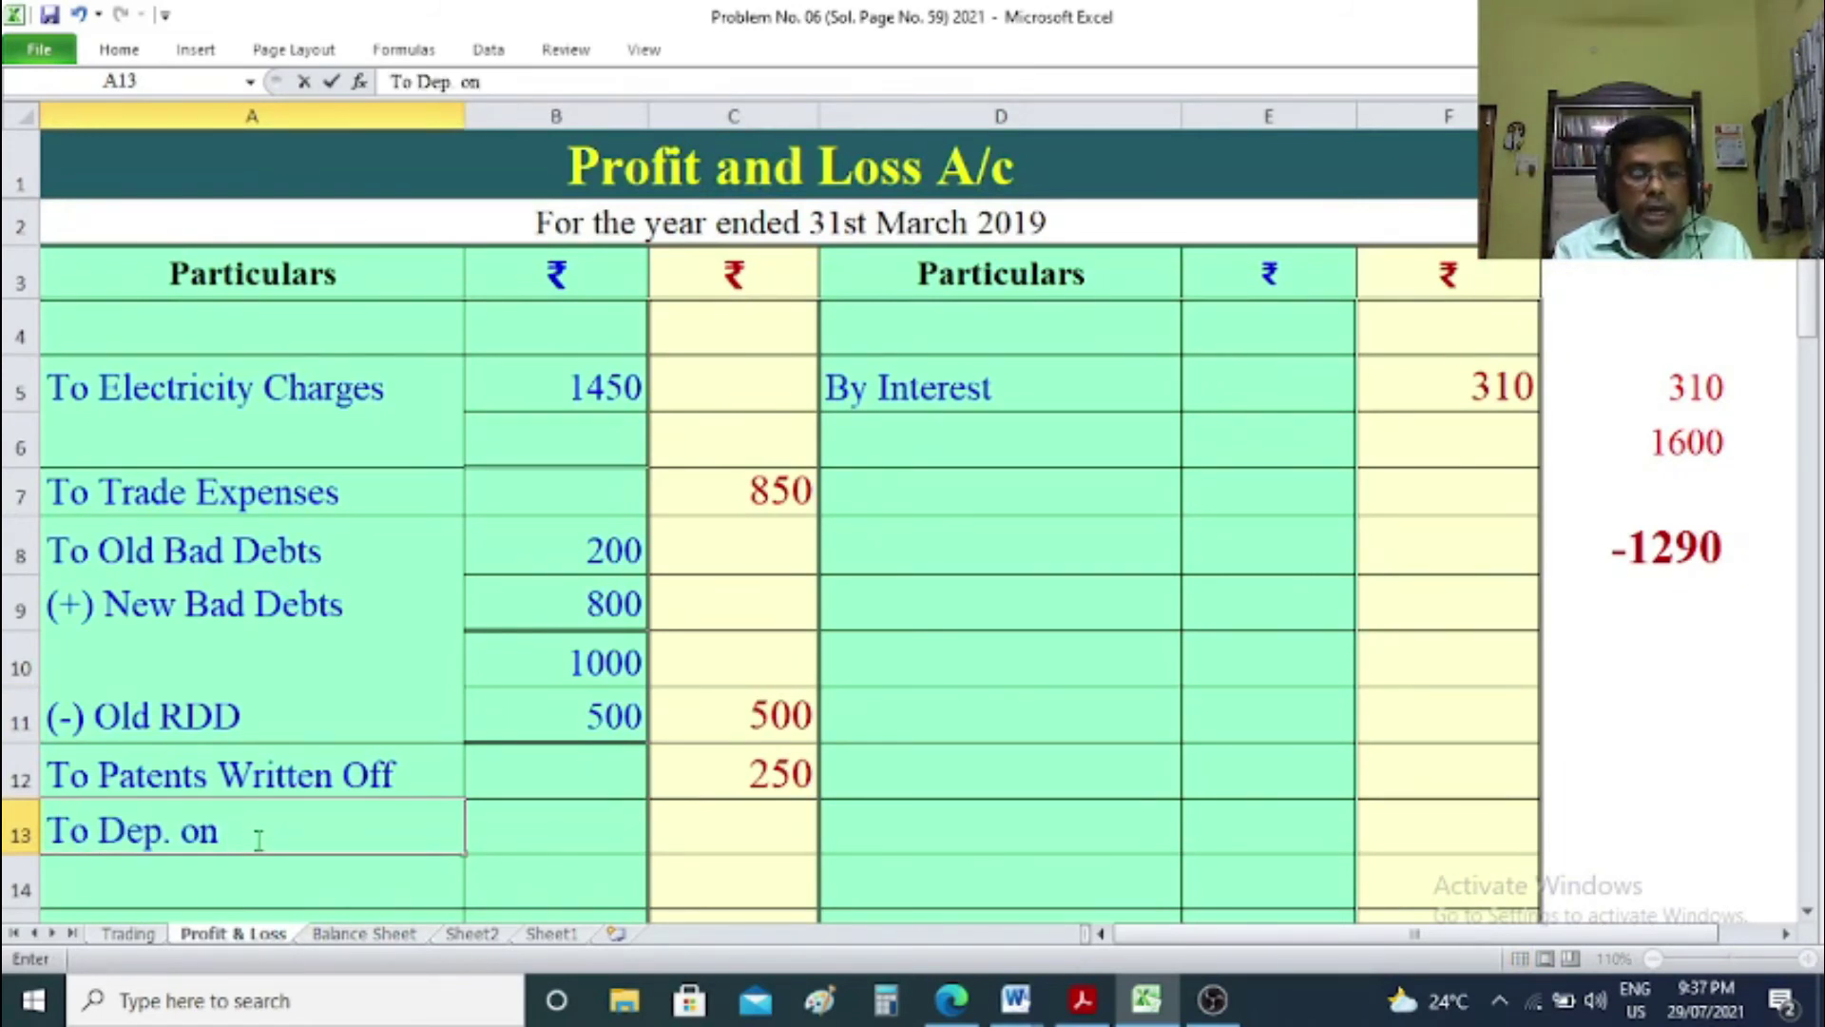
pyautogui.write('L')
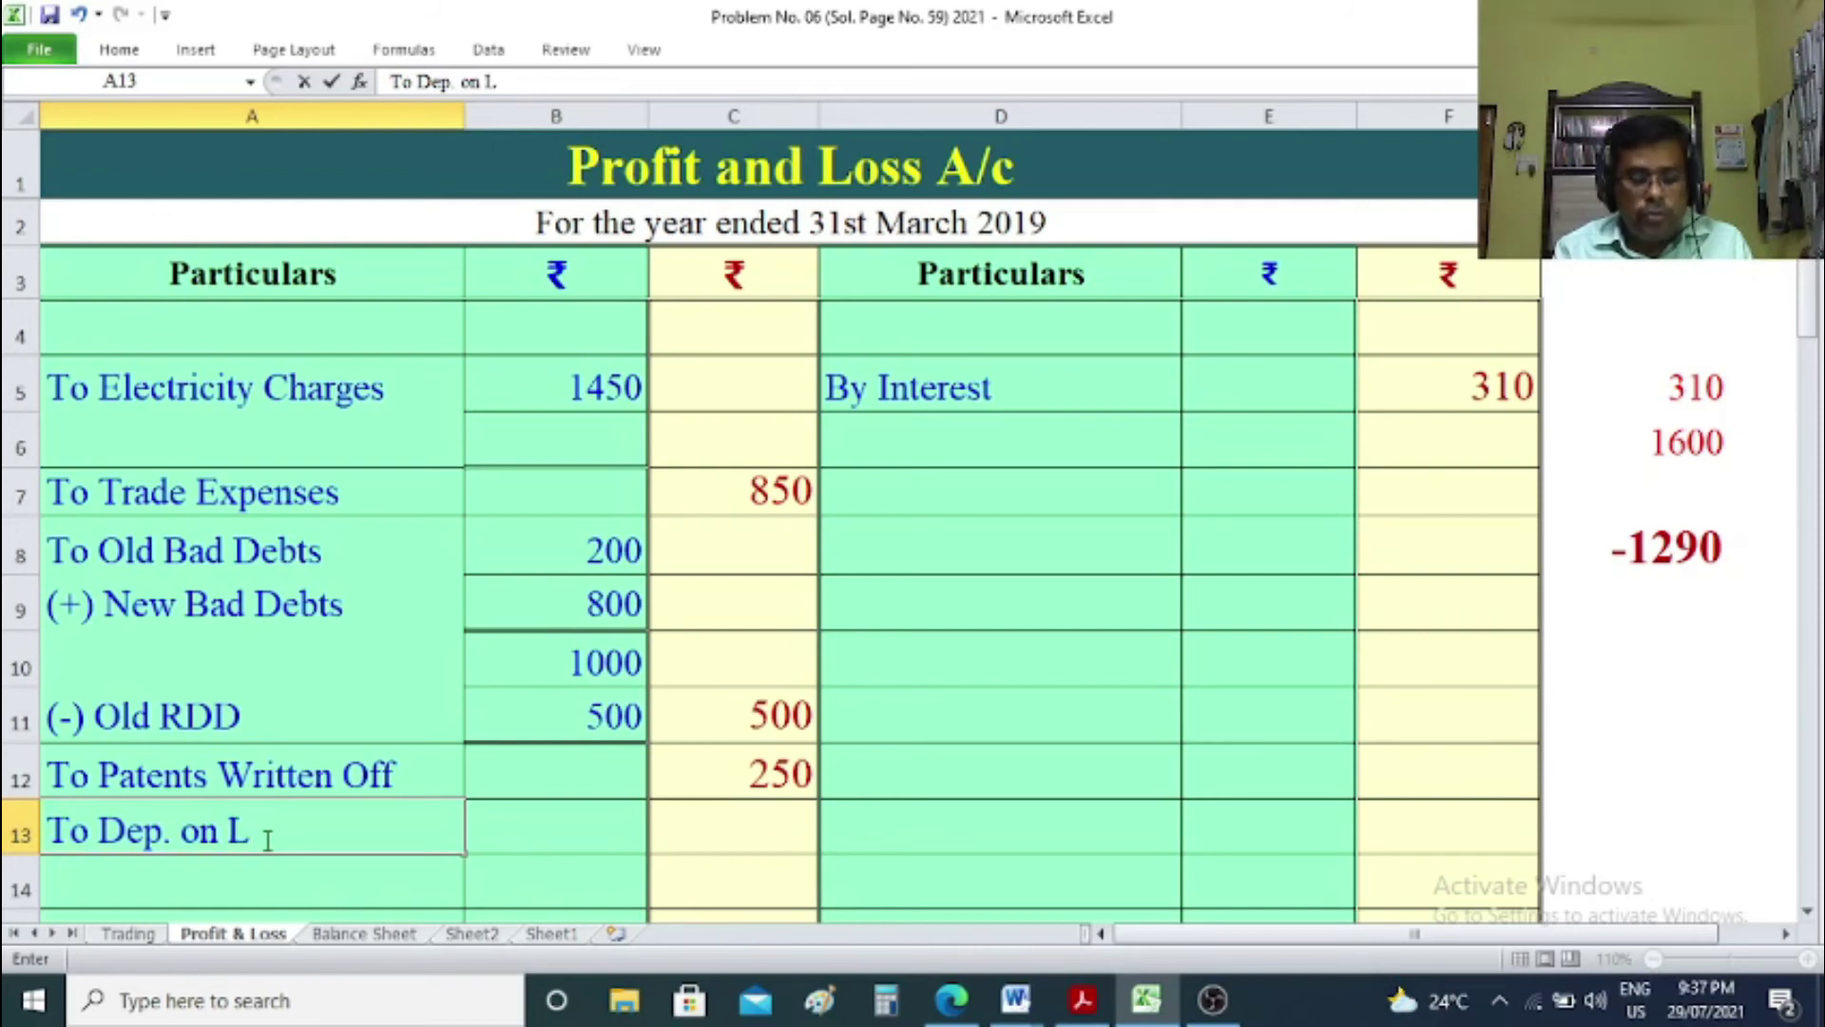
pyautogui.write(' & B')
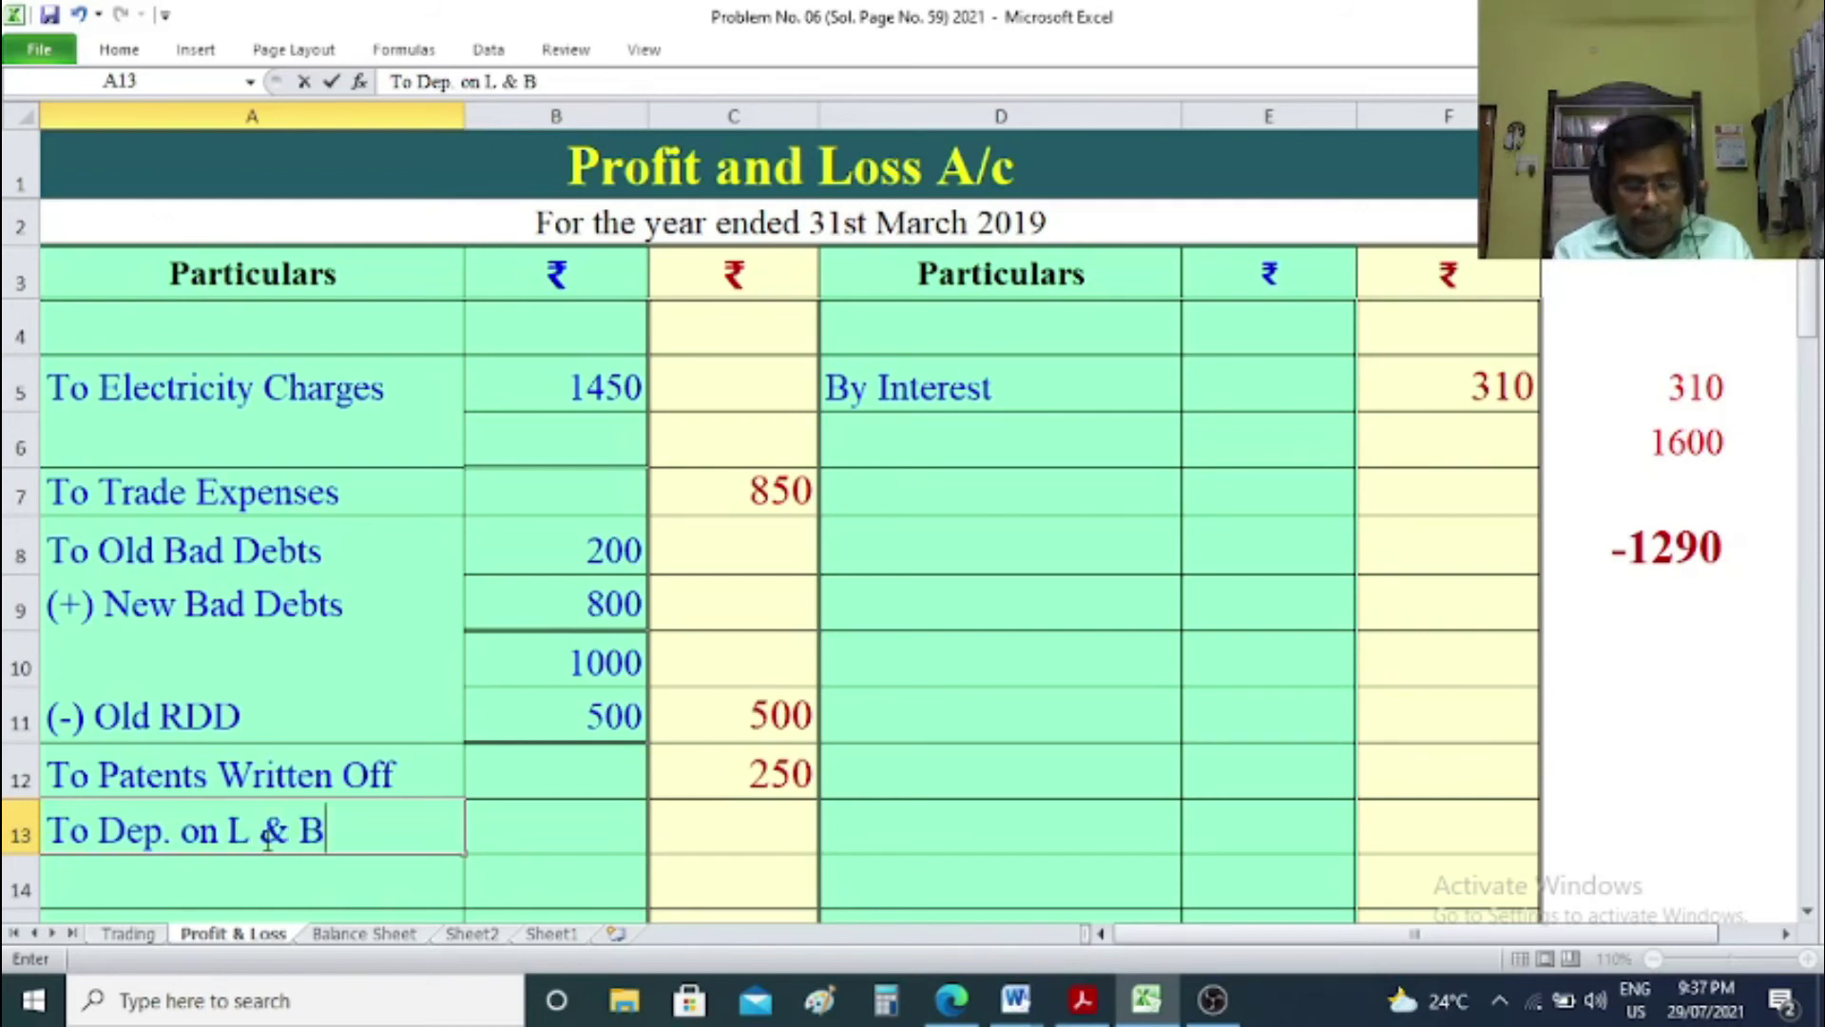
# Enter 2200 in the outer column for the land and building depreciation.
pyautogui.press('Tab')
pyautogui.press('Tab')
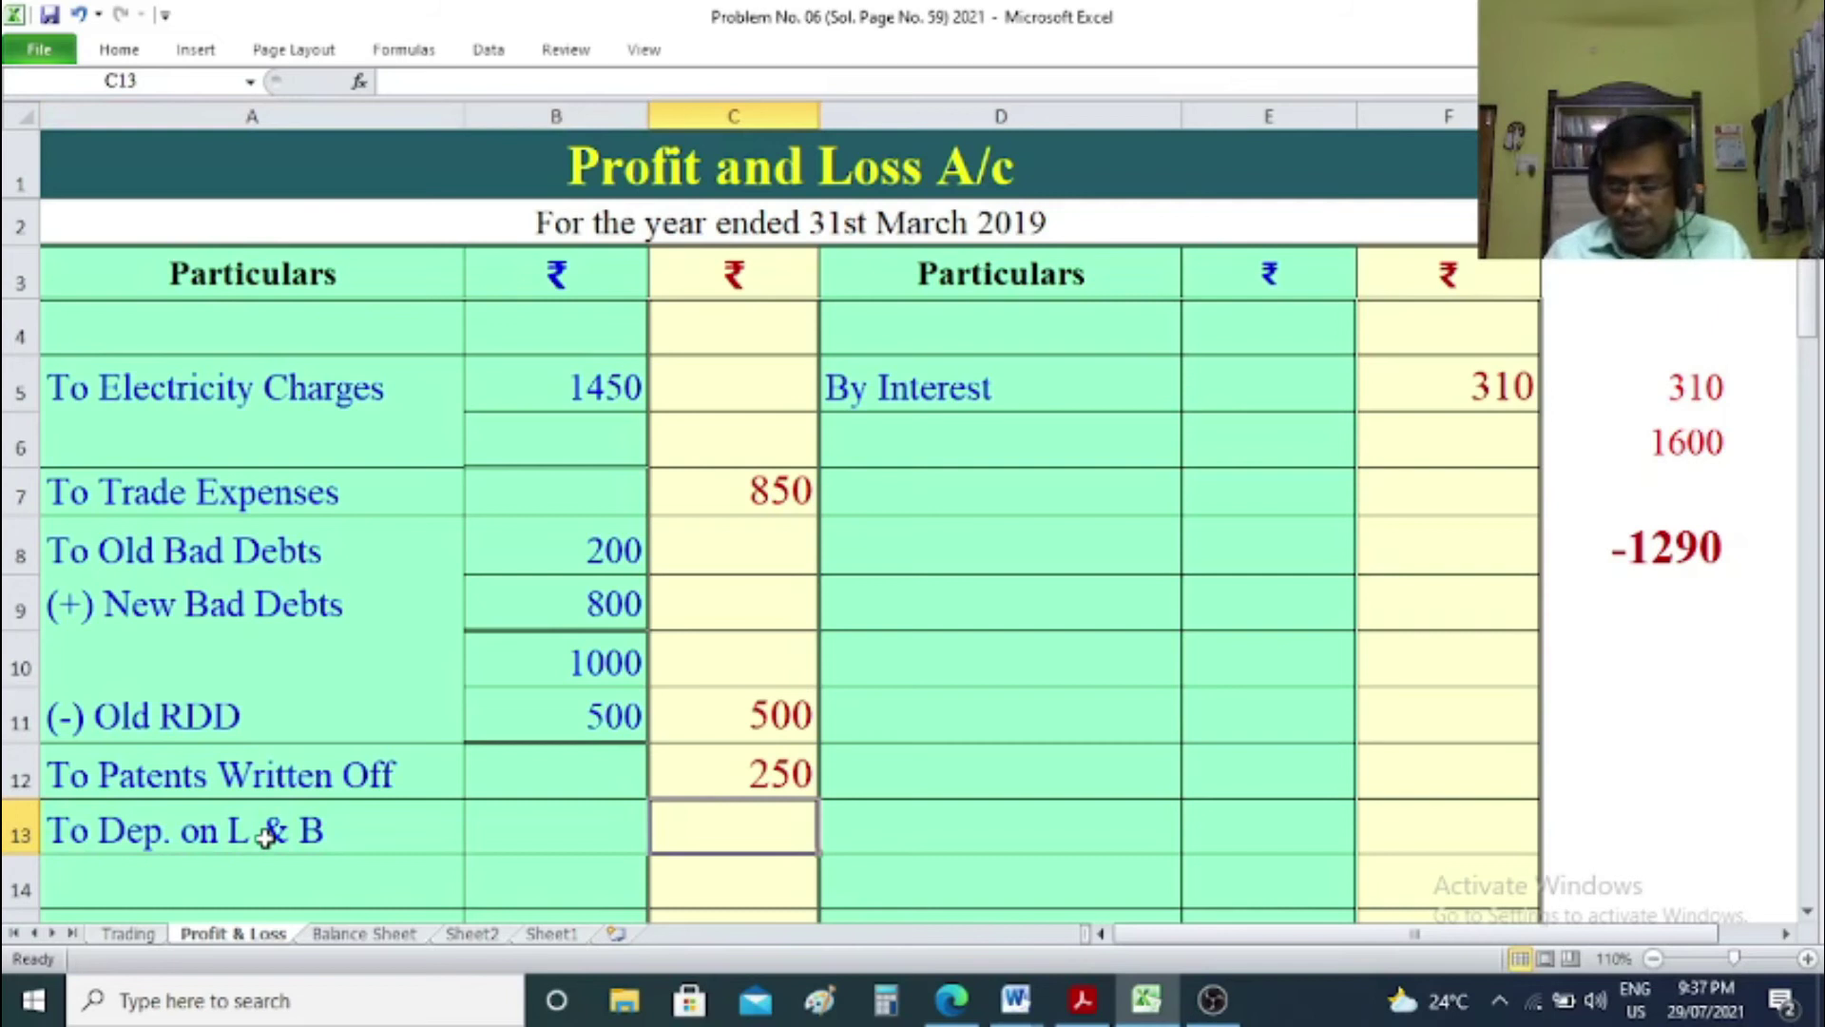
pyautogui.write('2200')
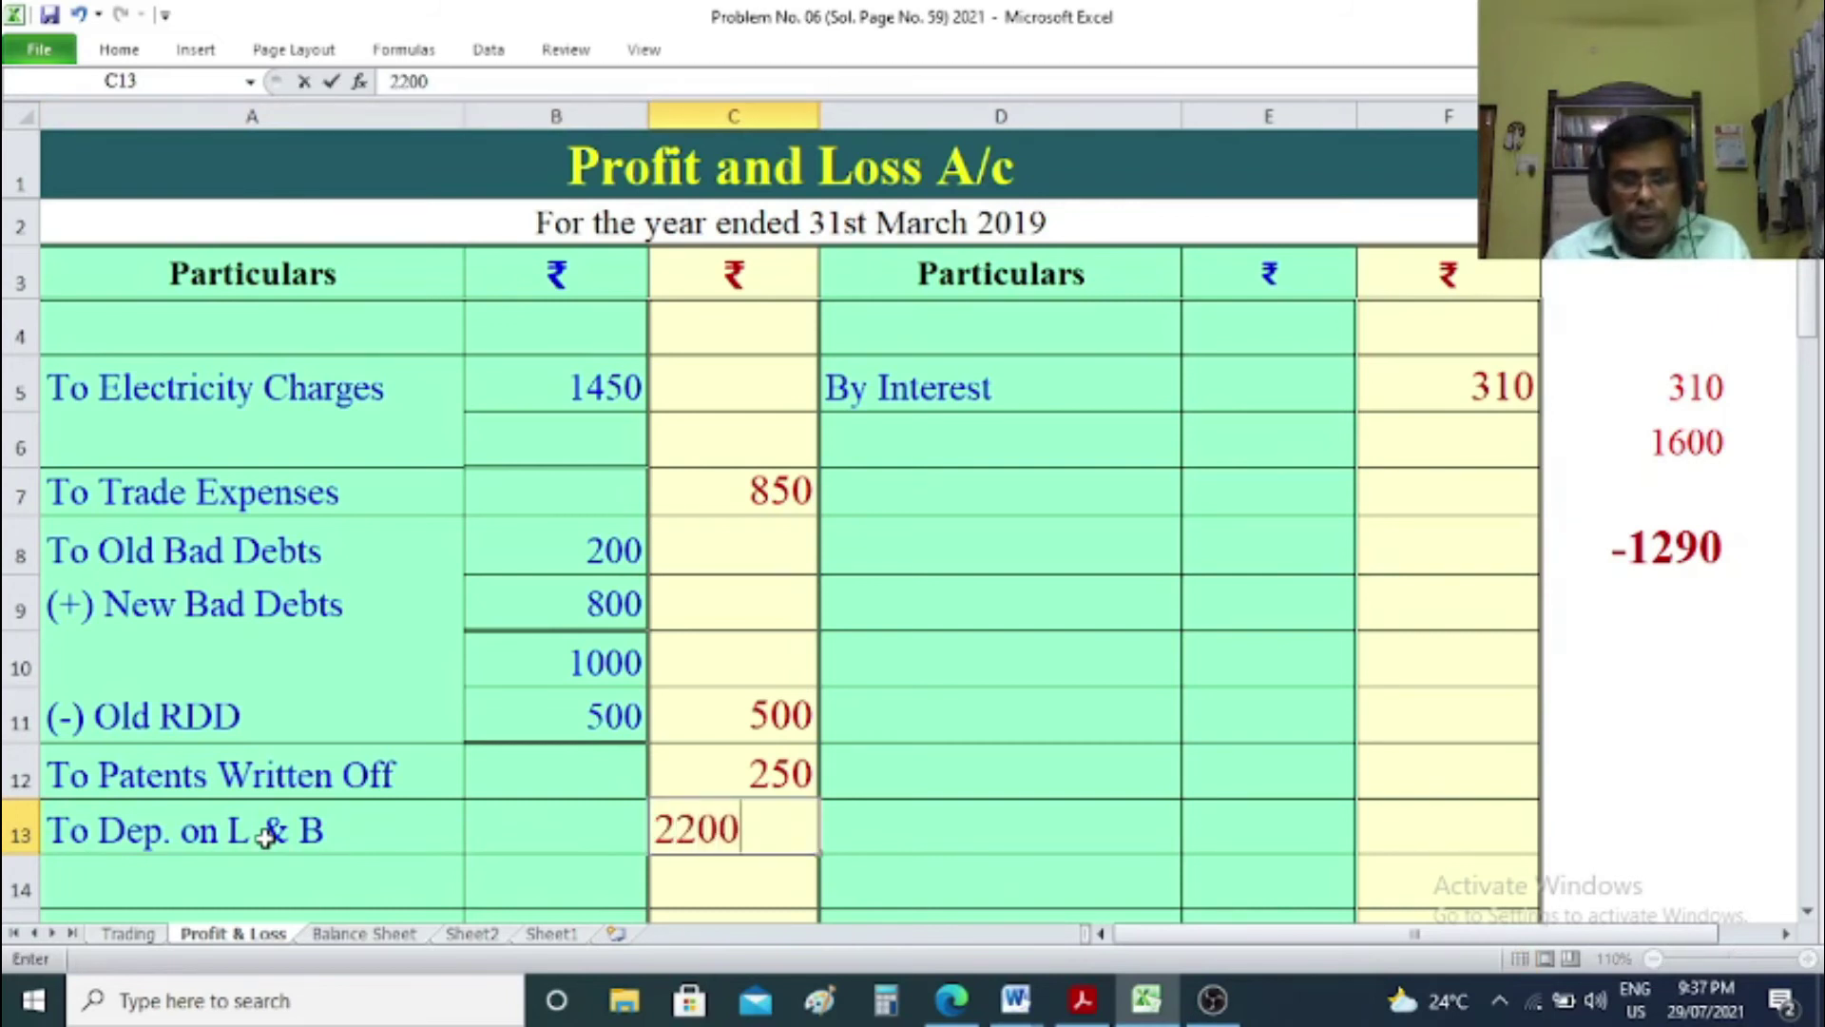
pyautogui.click(1727, 846)
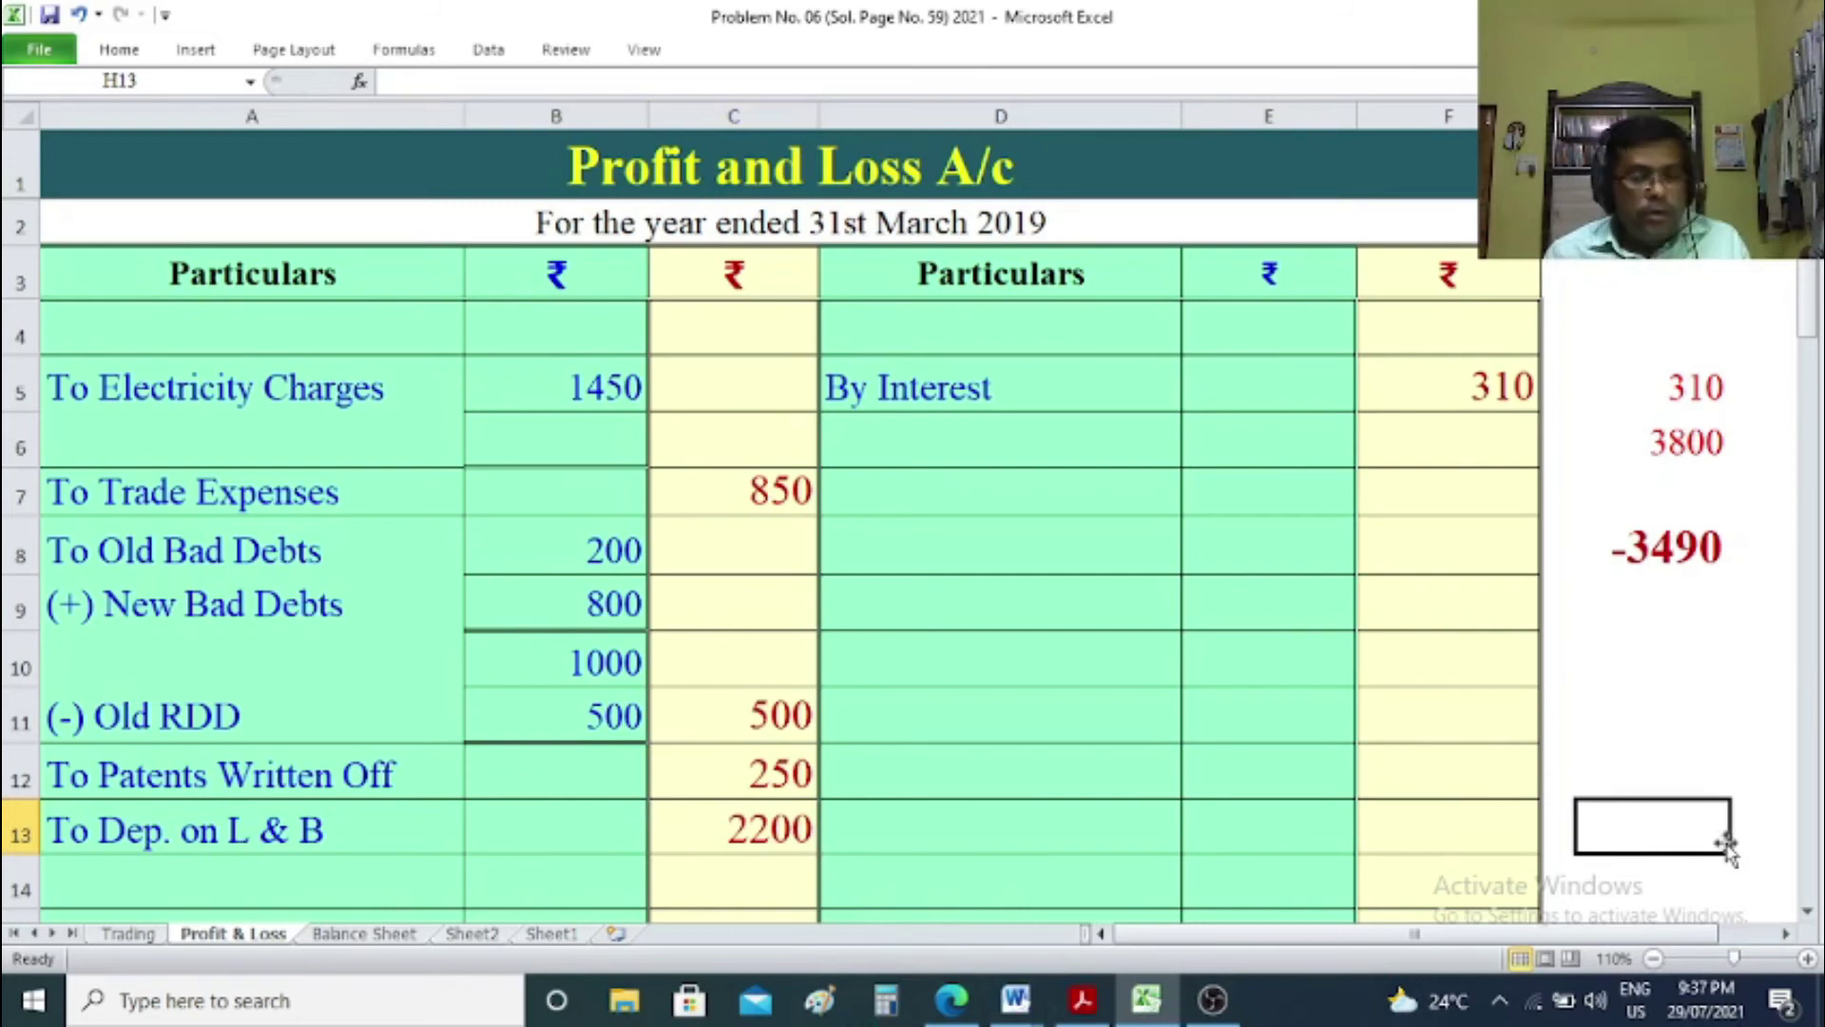
# Examine the furniture depreciation calculation on Sheet1, covering the opening furniture and the six-month addition.
pyautogui.click(549, 944)
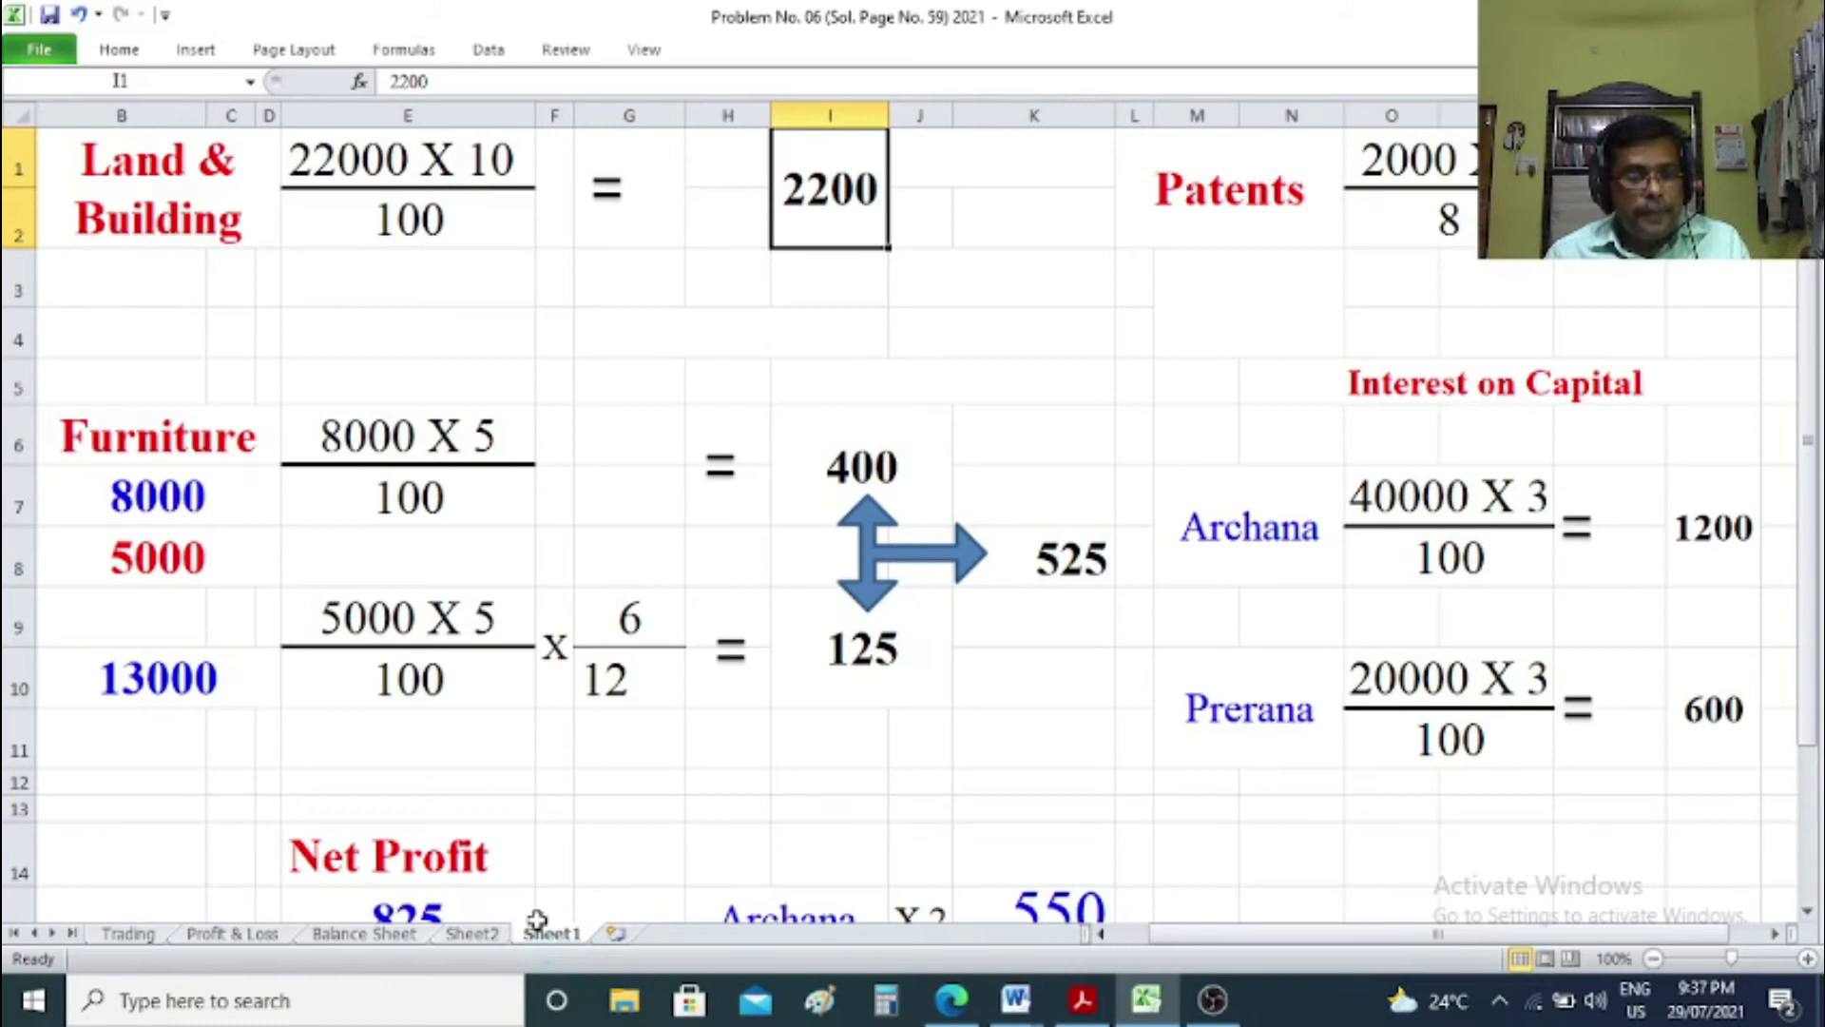
pyautogui.click(155, 498)
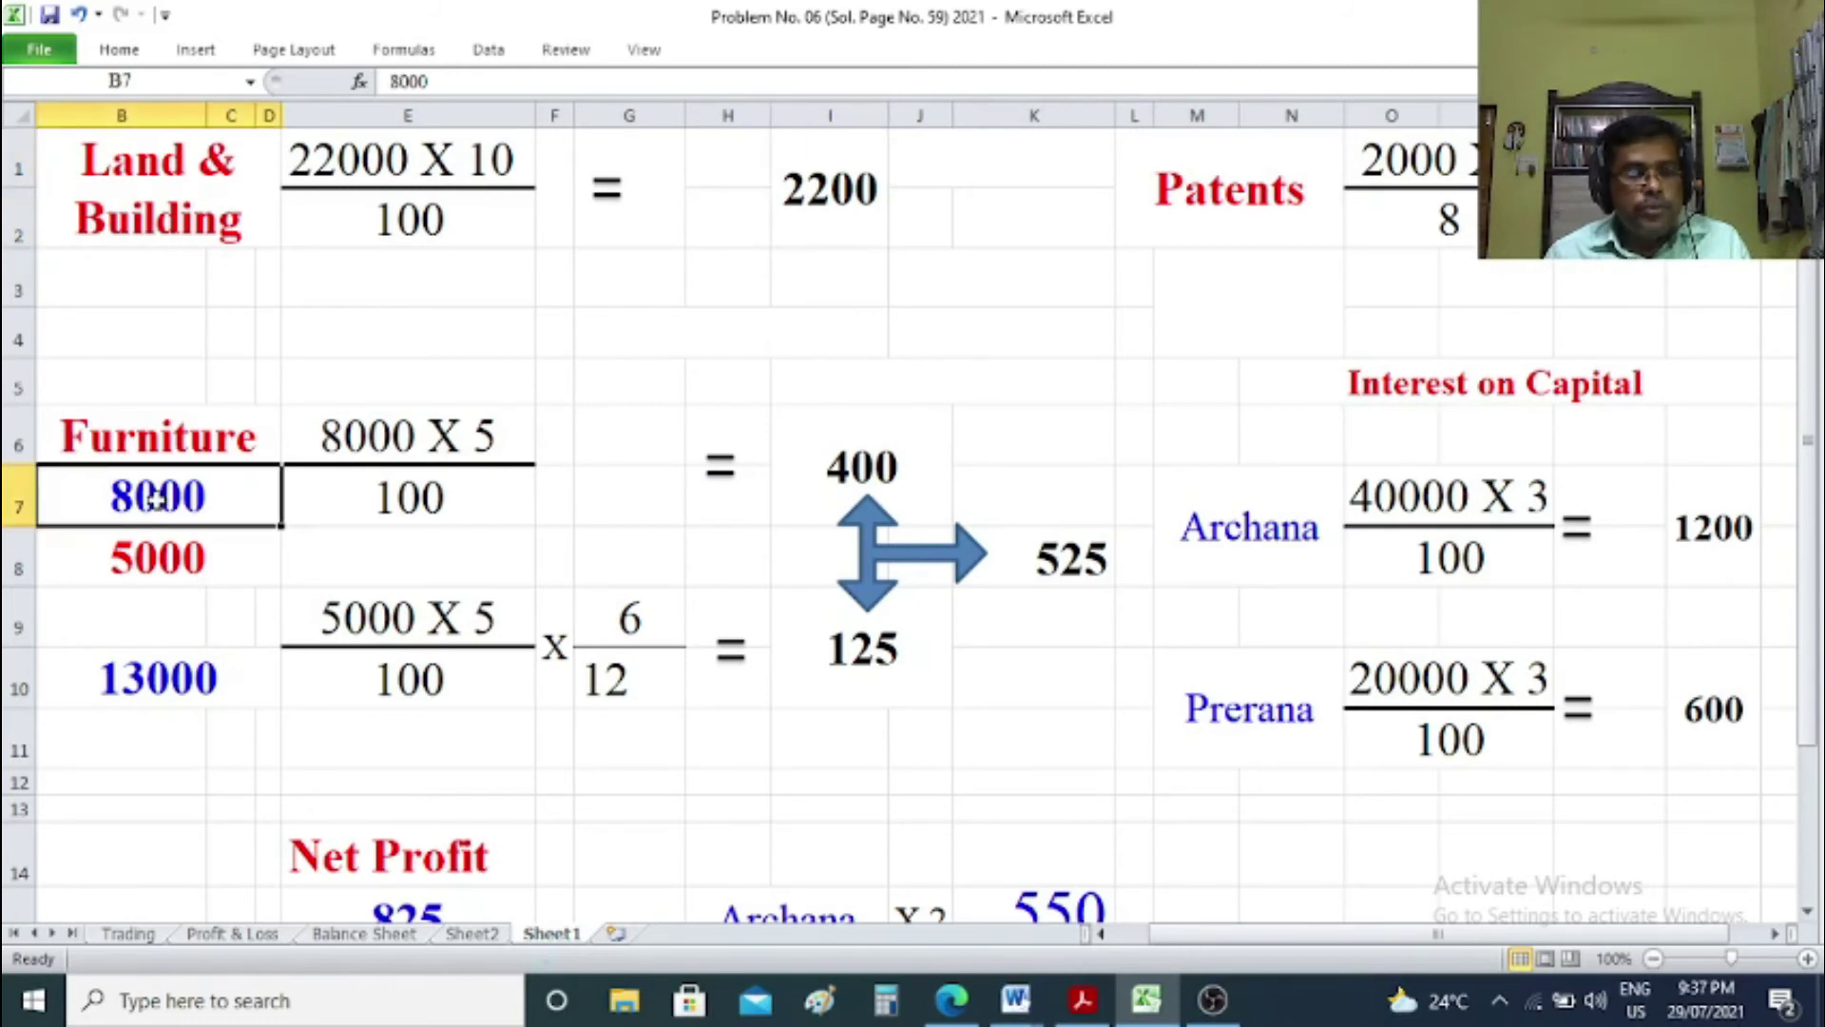
pyautogui.click(443, 435)
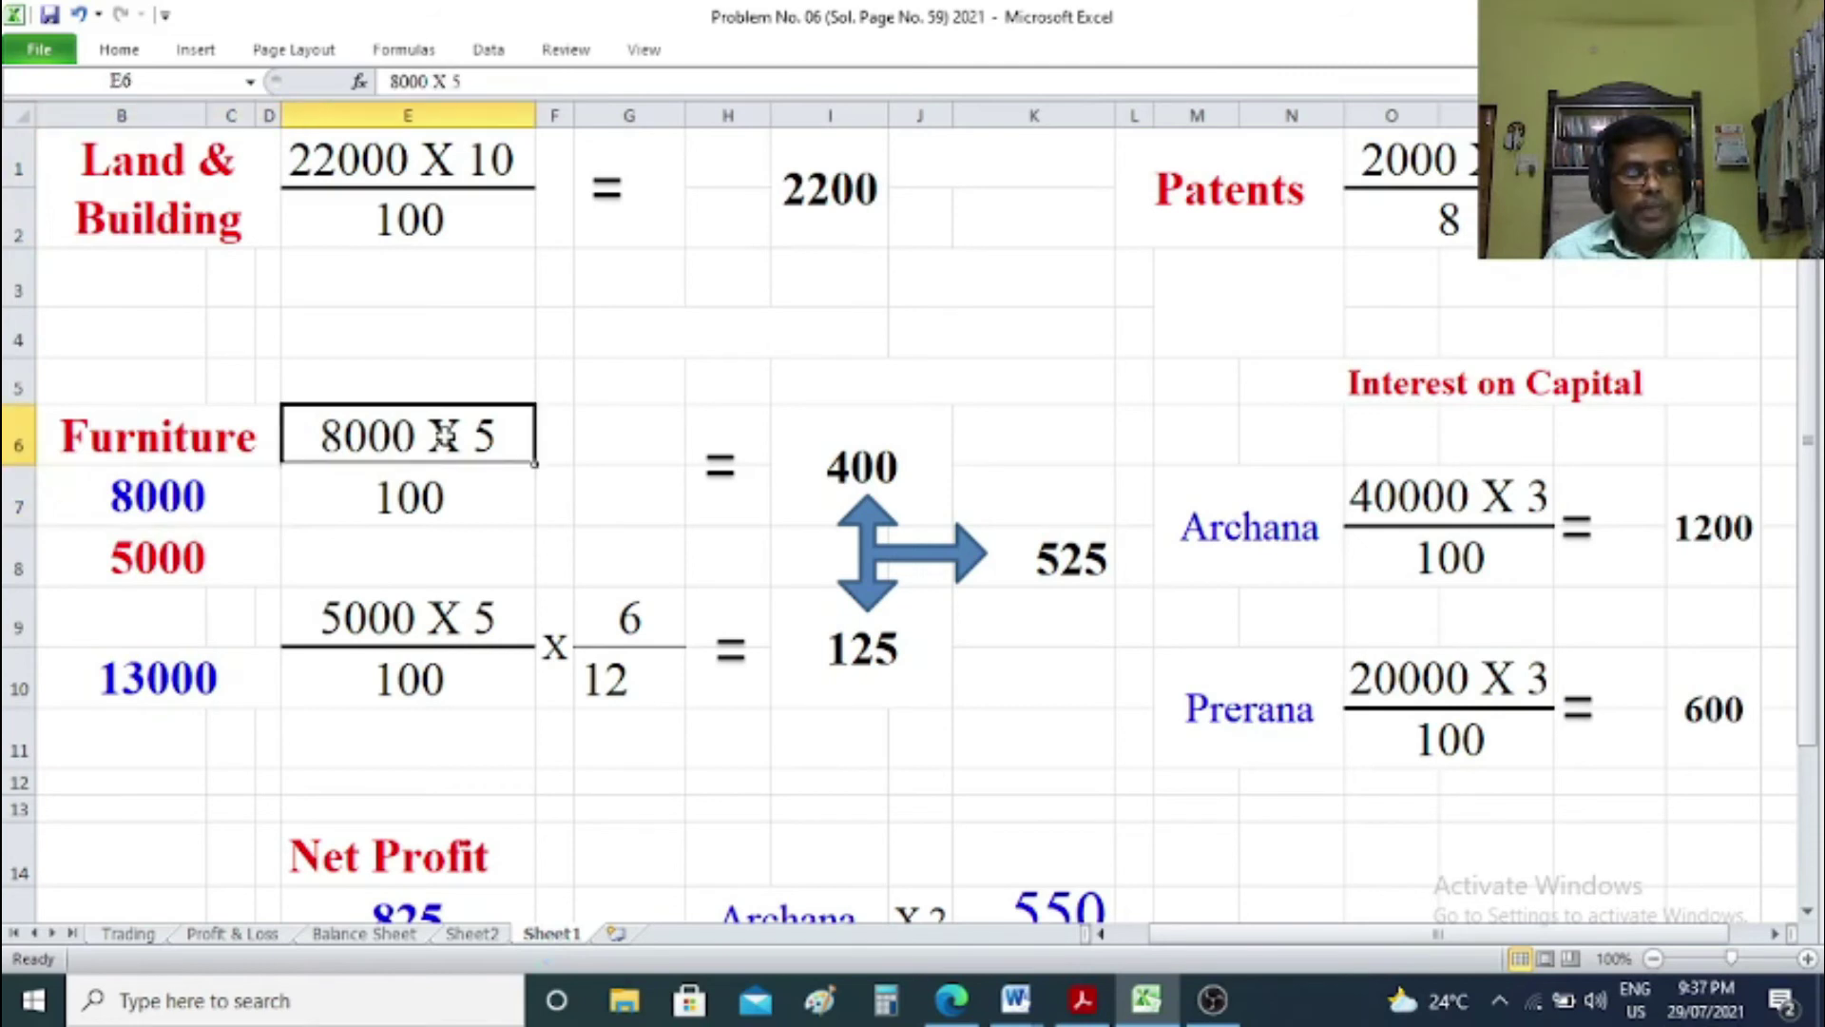
pyautogui.click(202, 559)
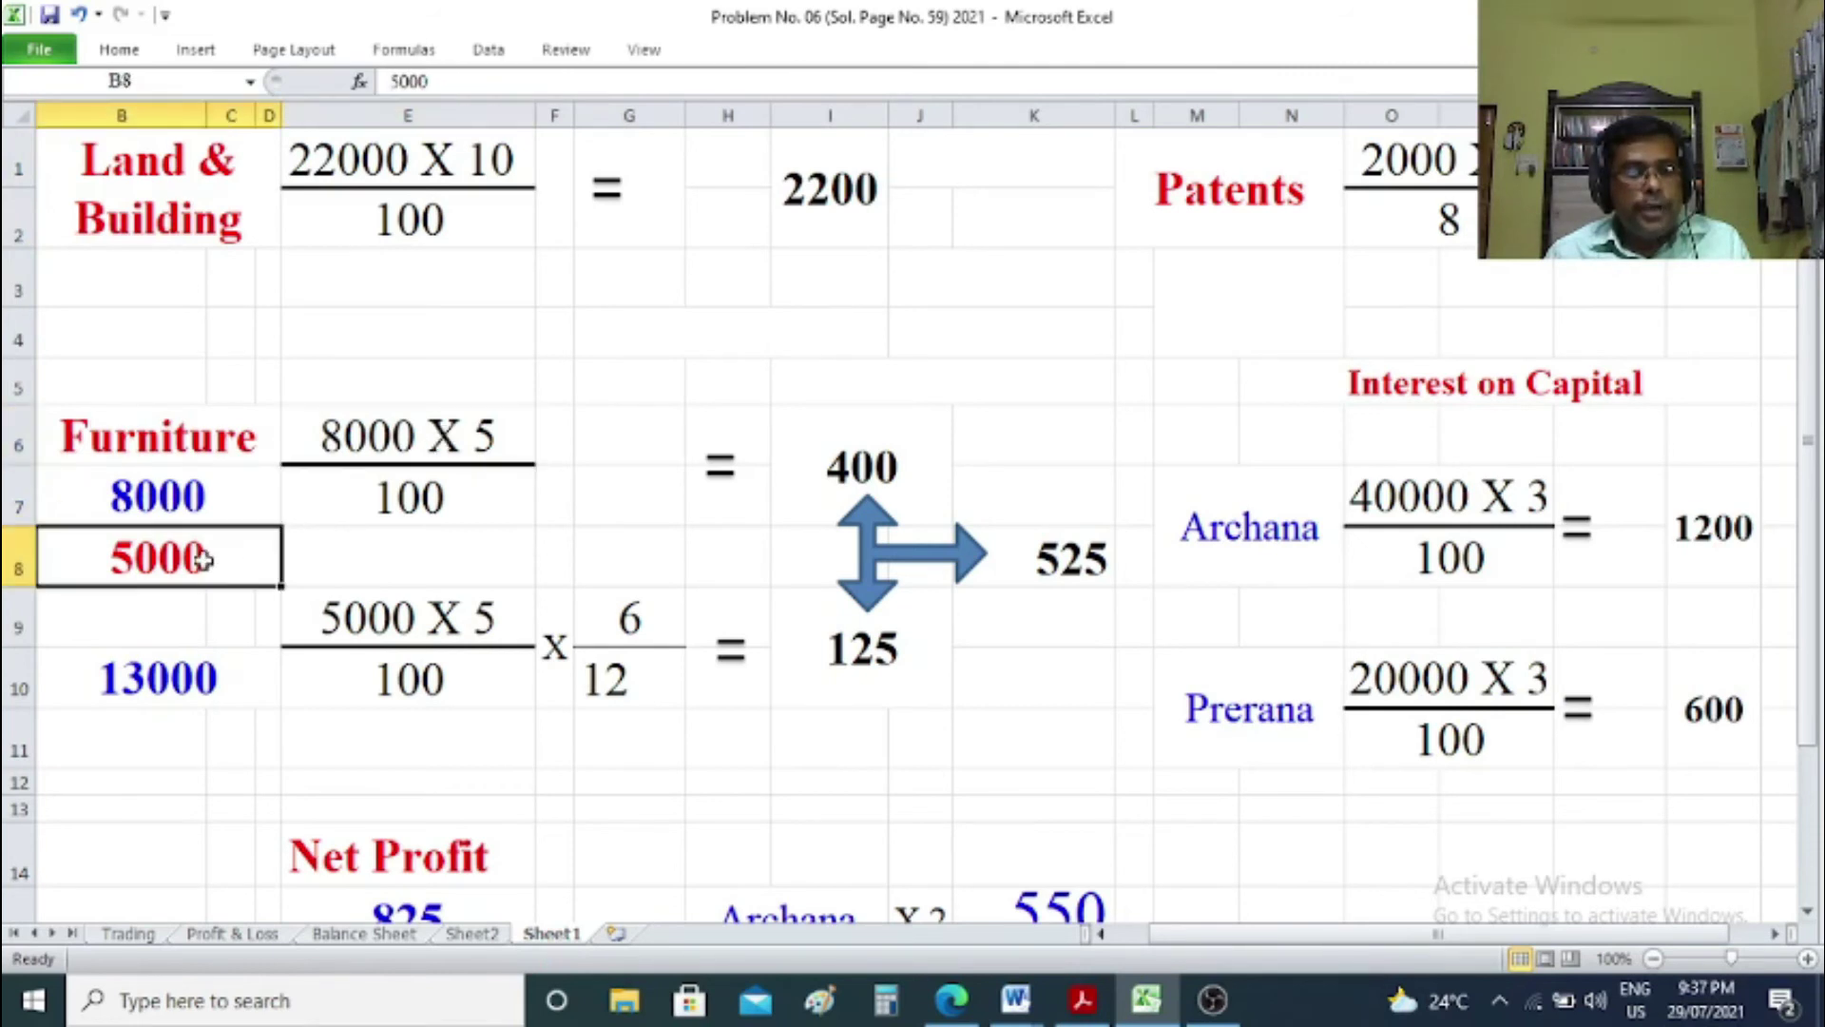
pyautogui.click(494, 616)
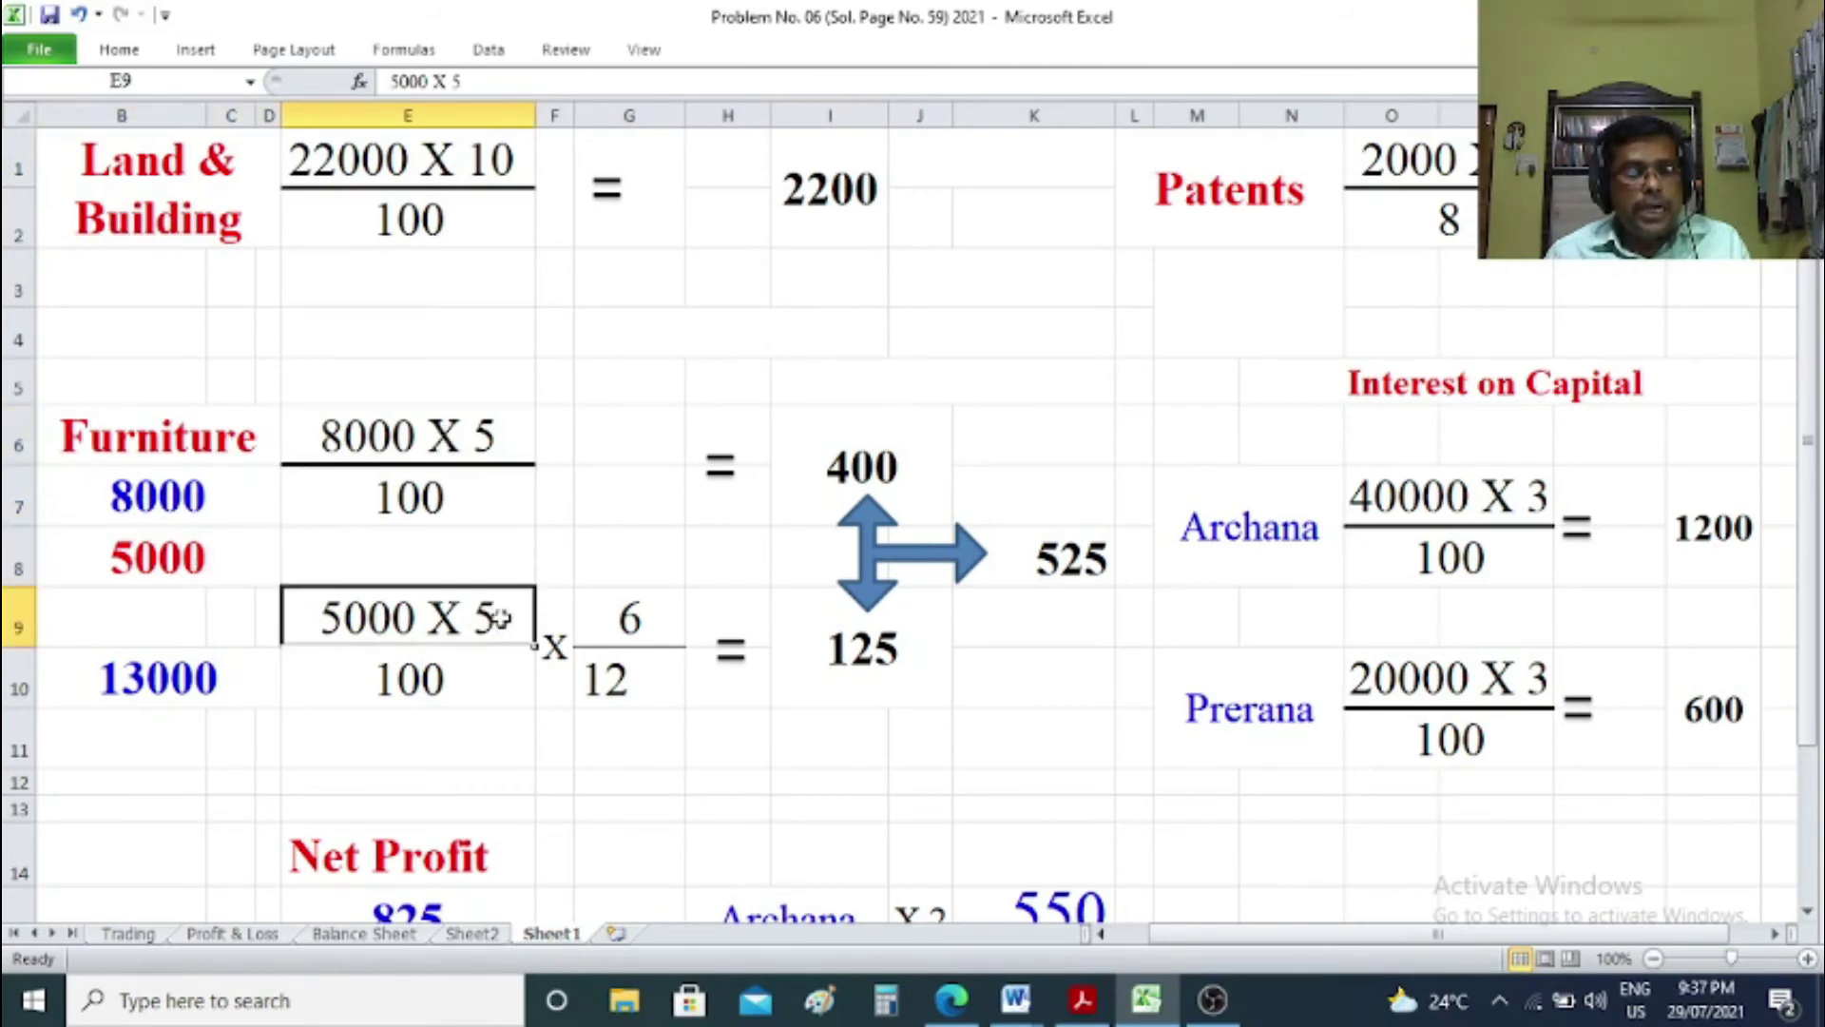
pyautogui.moveTo(646, 602); pyautogui.dragTo(619, 681)
pyautogui.click(839, 652)
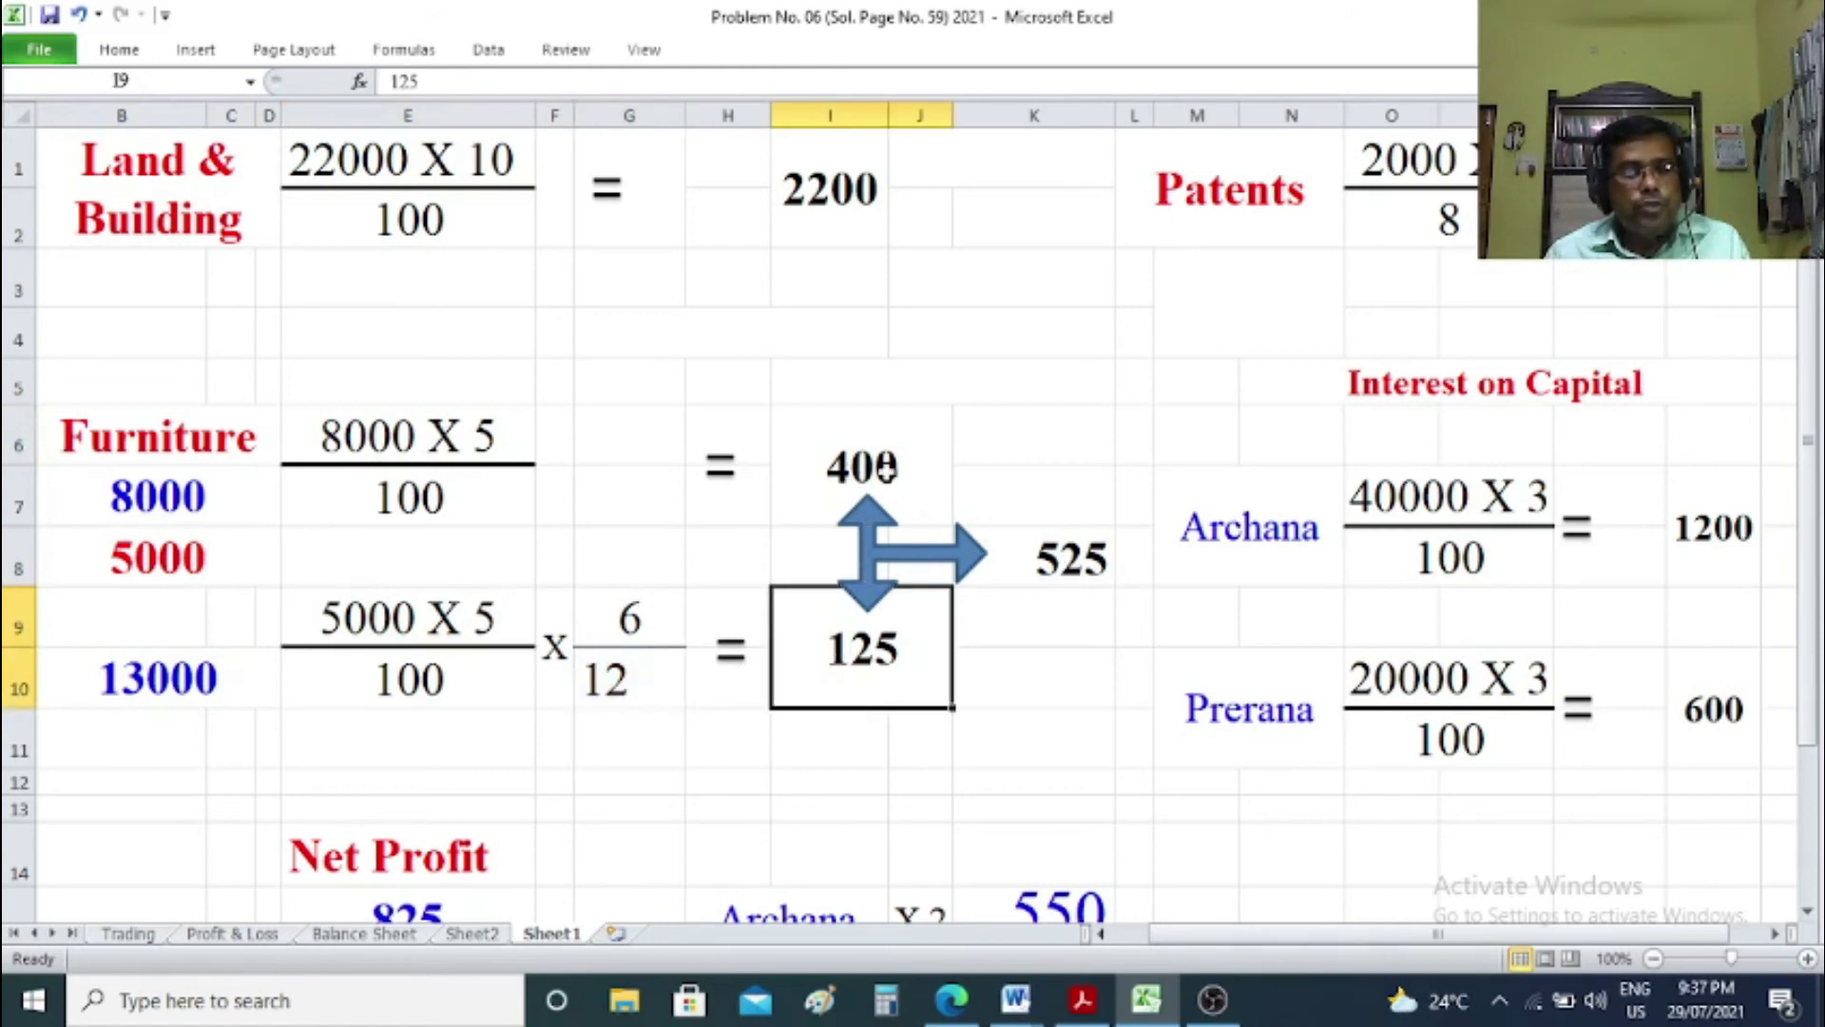
# Label the row below Furniture in the Balance Sheet "(-) 5% Dep".
pyautogui.click(469, 936)
pyautogui.click(395, 936)
pyautogui.click(930, 832)
pyautogui.write('% Dep')
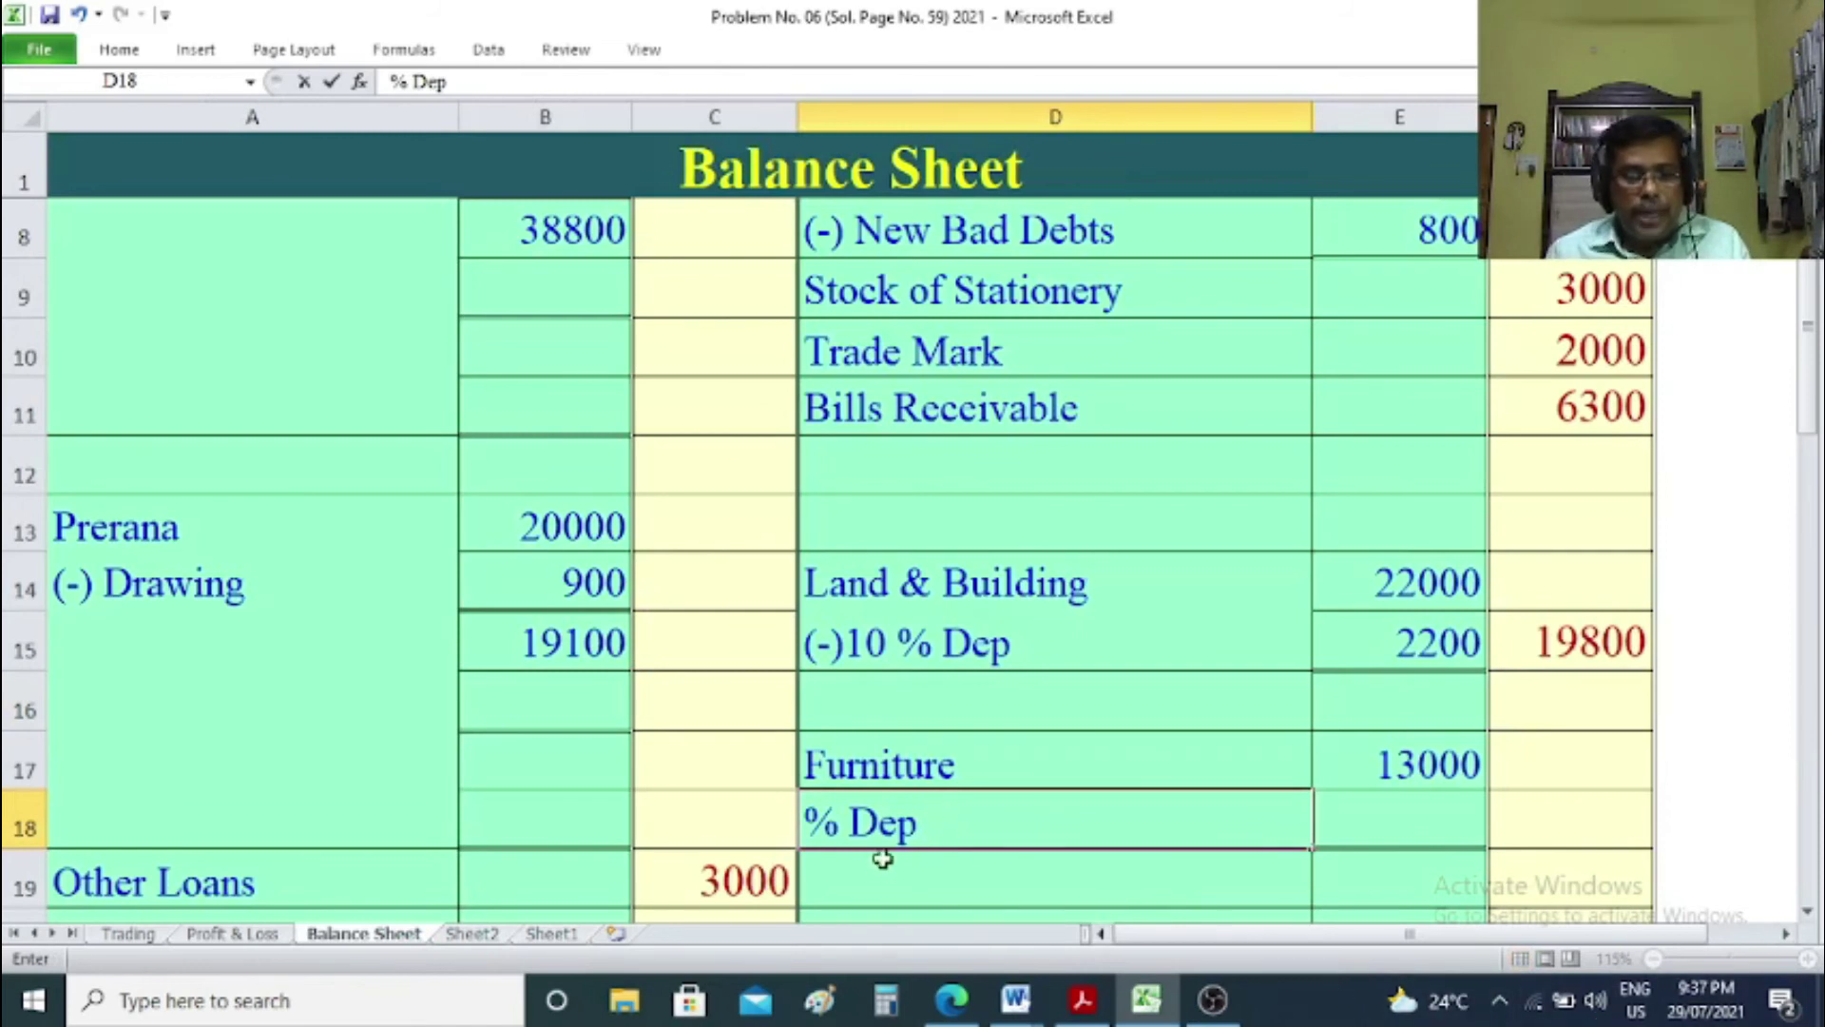
pyautogui.click(805, 819)
pyautogui.write('(-) ')
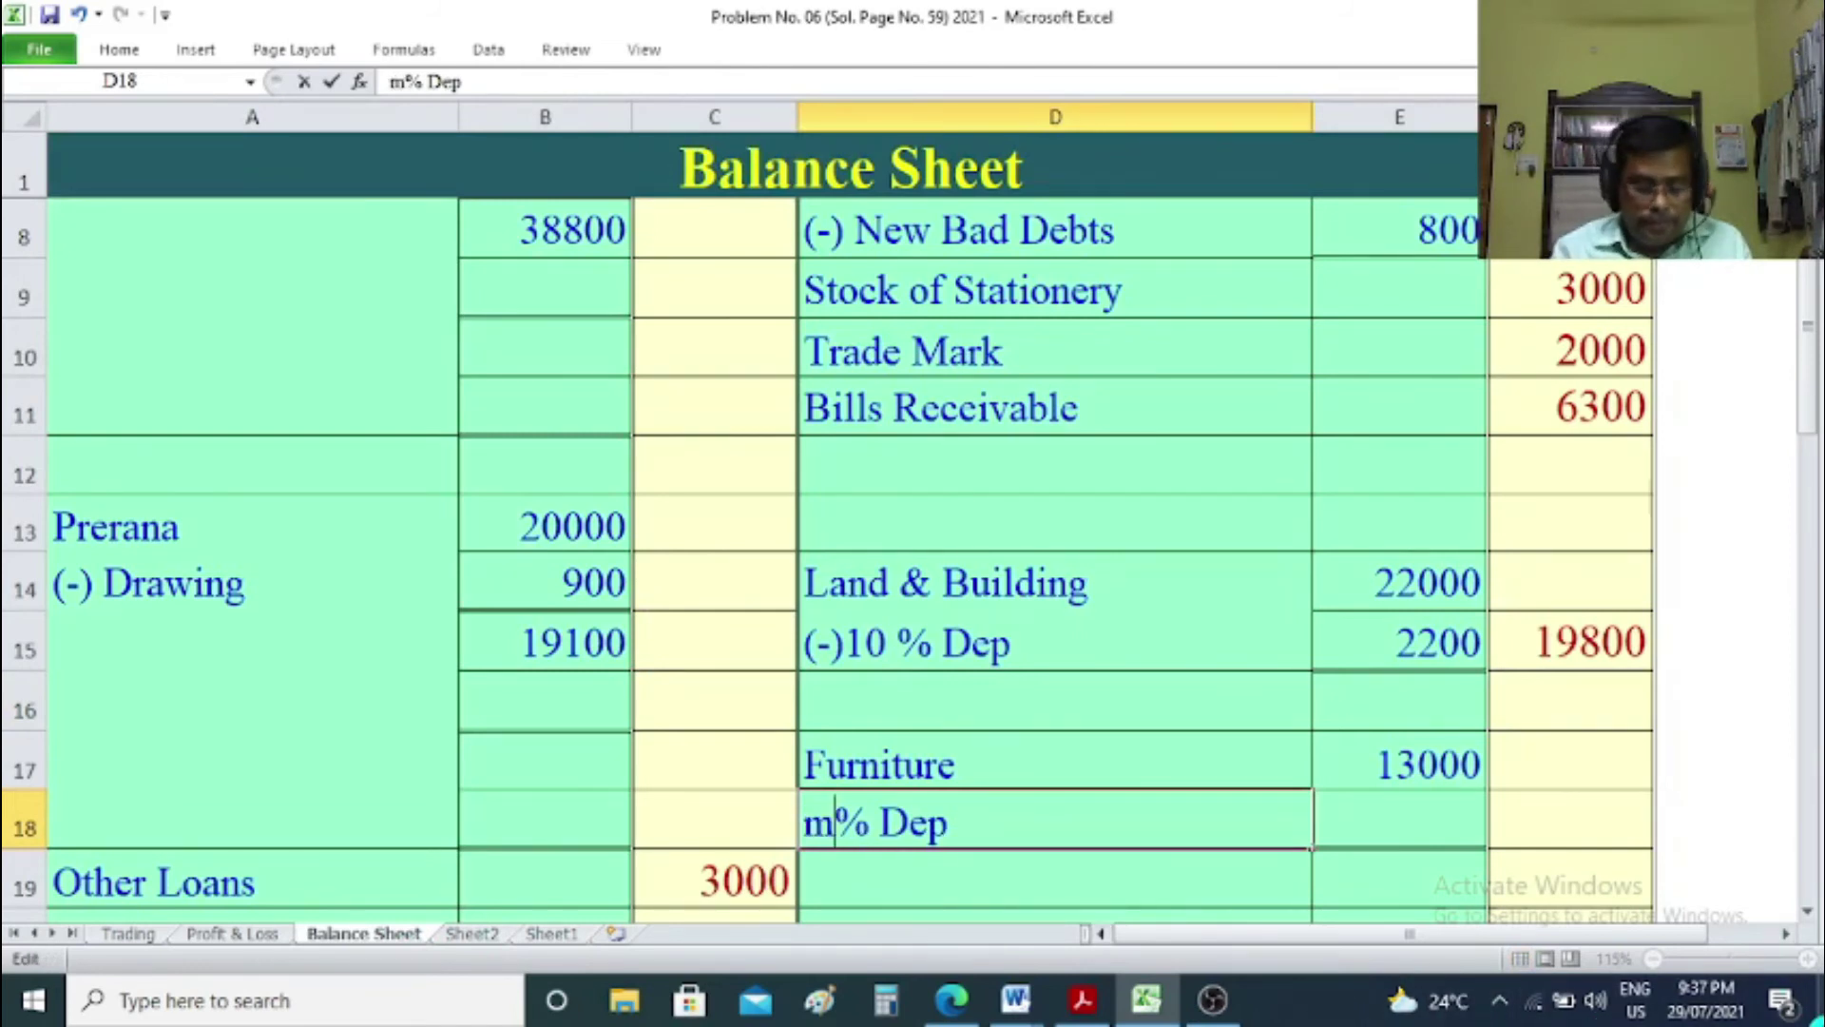
pyautogui.write('d')
pyautogui.press('BackSpace')
pyautogui.write('5')
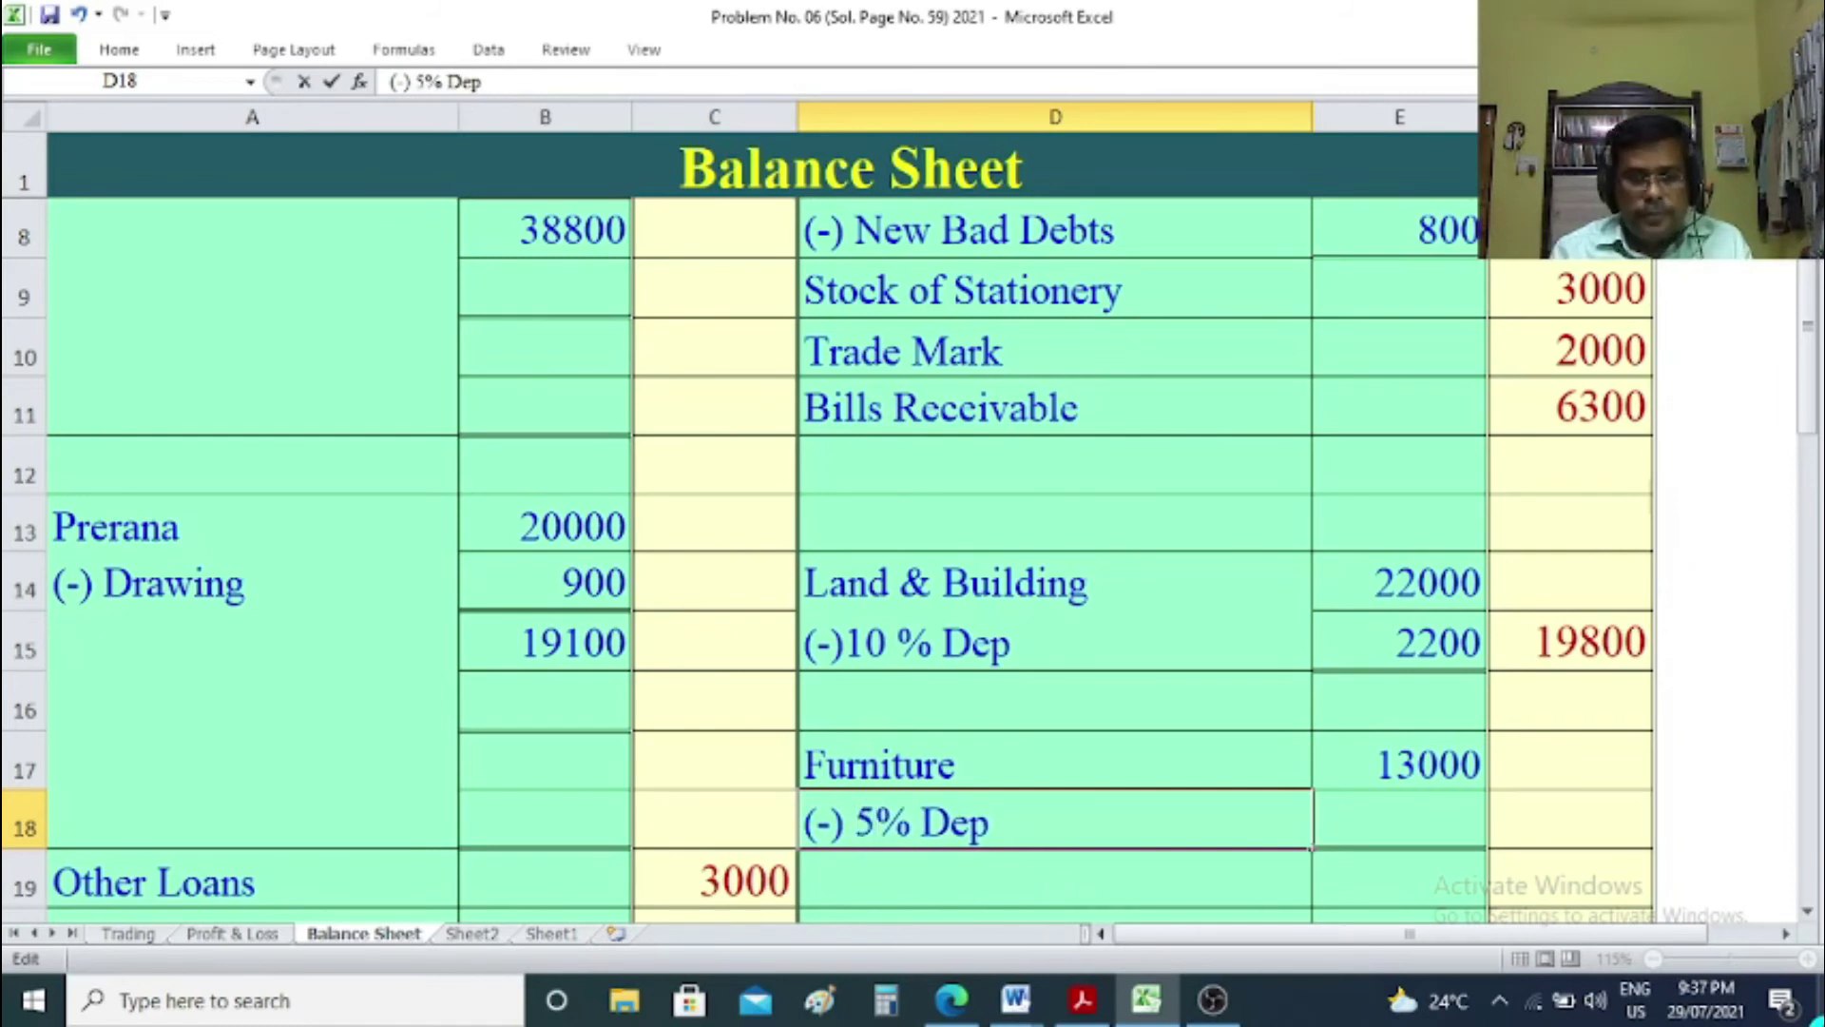
pyautogui.click(1422, 827)
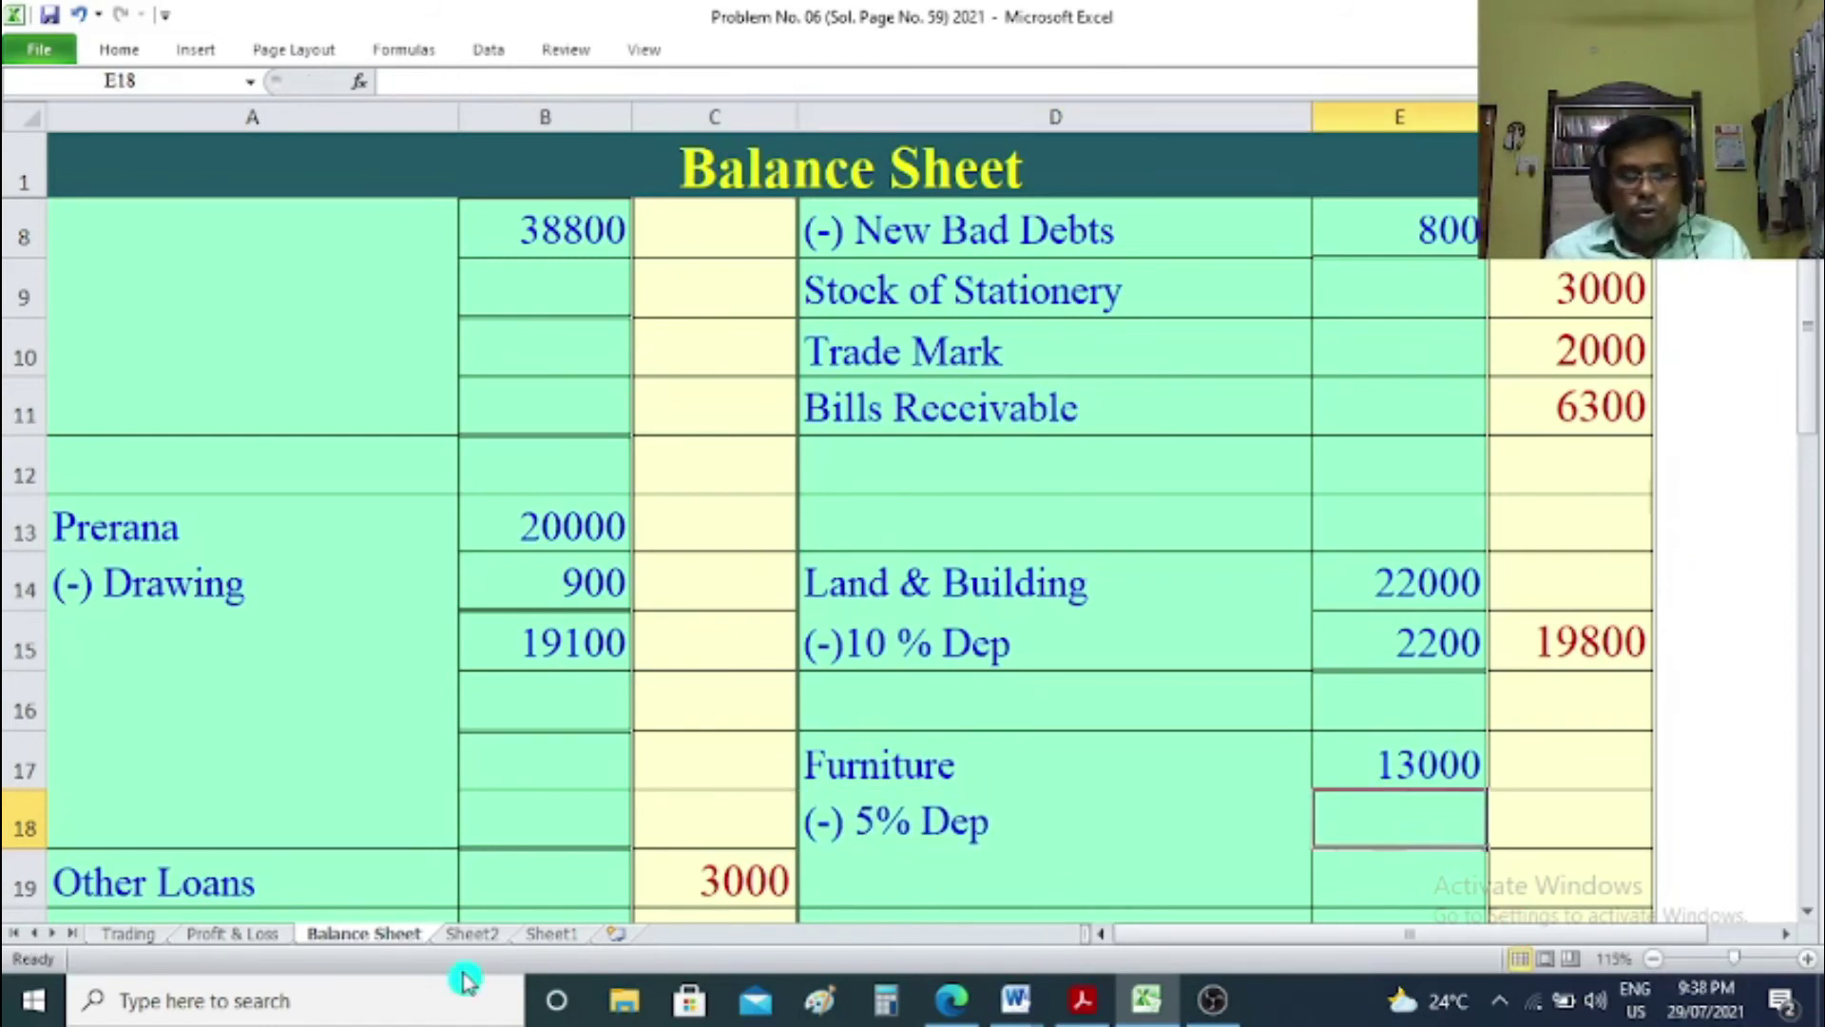
# Enter 525 as the furniture depreciation amount in the Balance Sheet, taking the figure from the working on Sheet1.
pyautogui.click(548, 934)
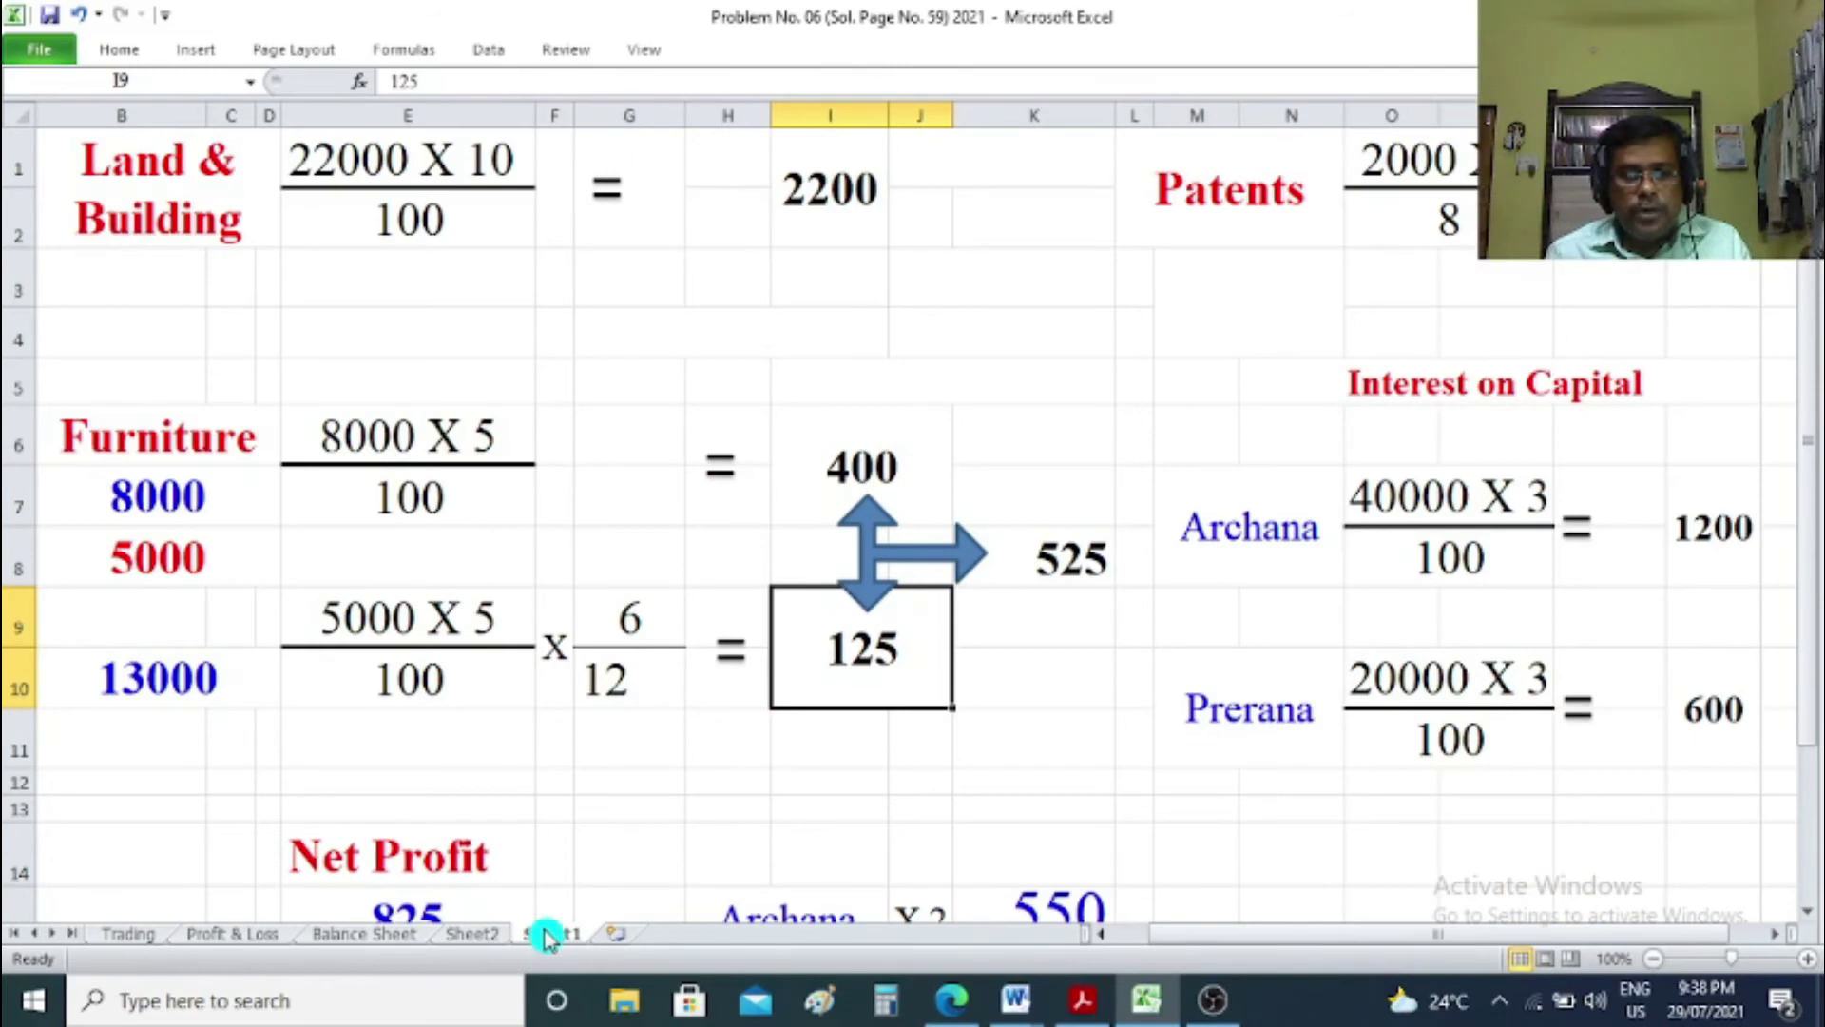
pyautogui.click(397, 939)
pyautogui.write('525')
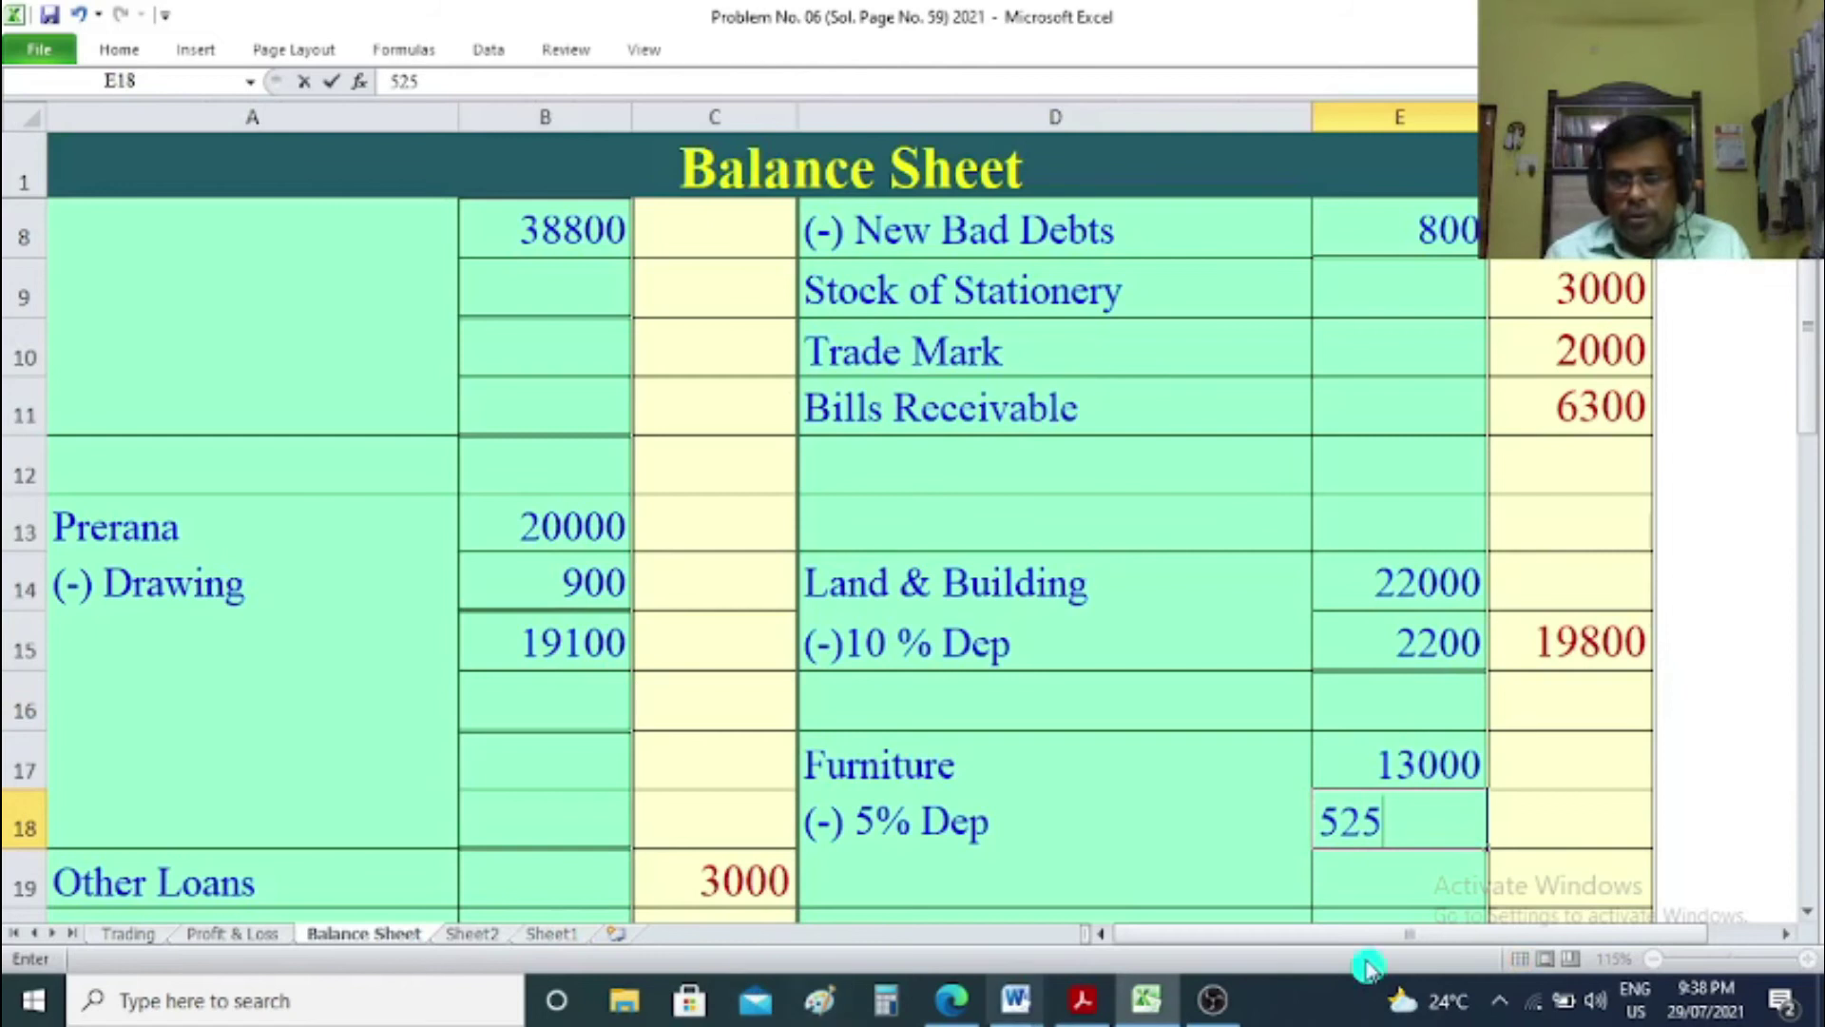
# Calculate the net furniture value in the outer column with a formula subtracting the 5% depreciation from the Furniture amount.
pyautogui.click(1537, 825)
pyautogui.write('=')
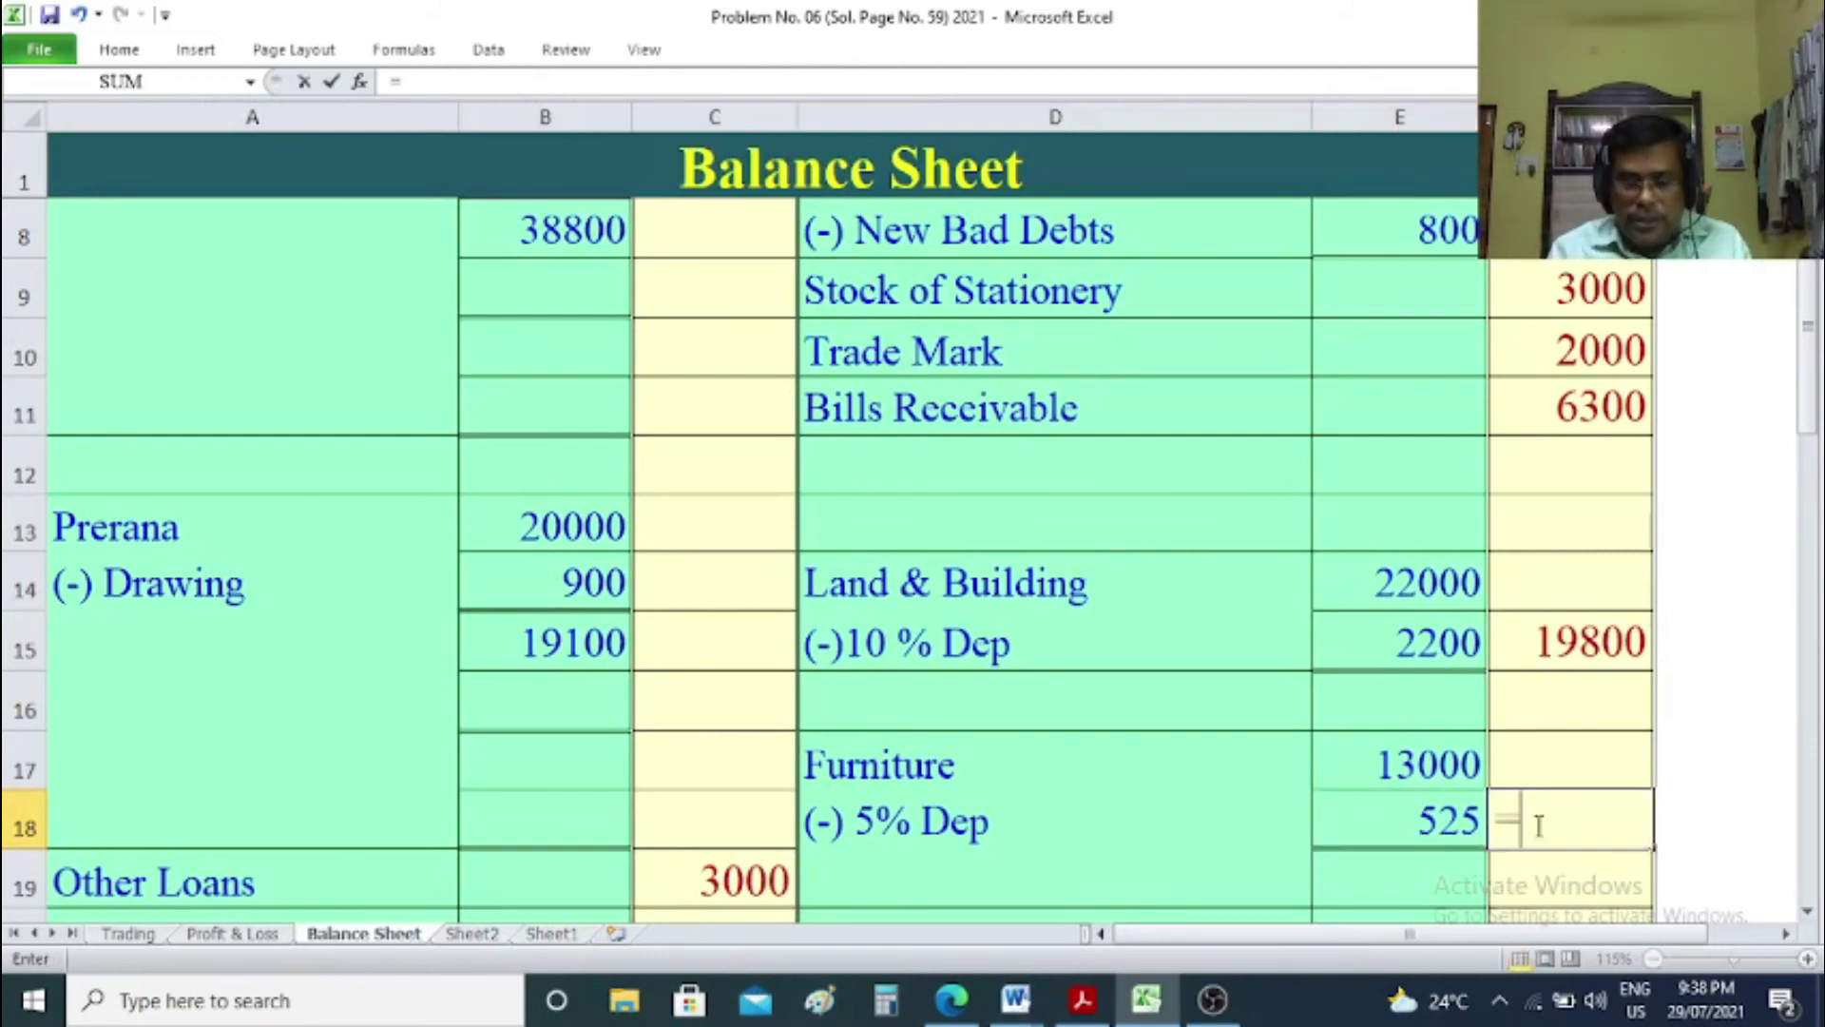
pyautogui.click(1381, 775)
pyautogui.write('-')
pyautogui.click(1392, 825)
pyautogui.press('Return')
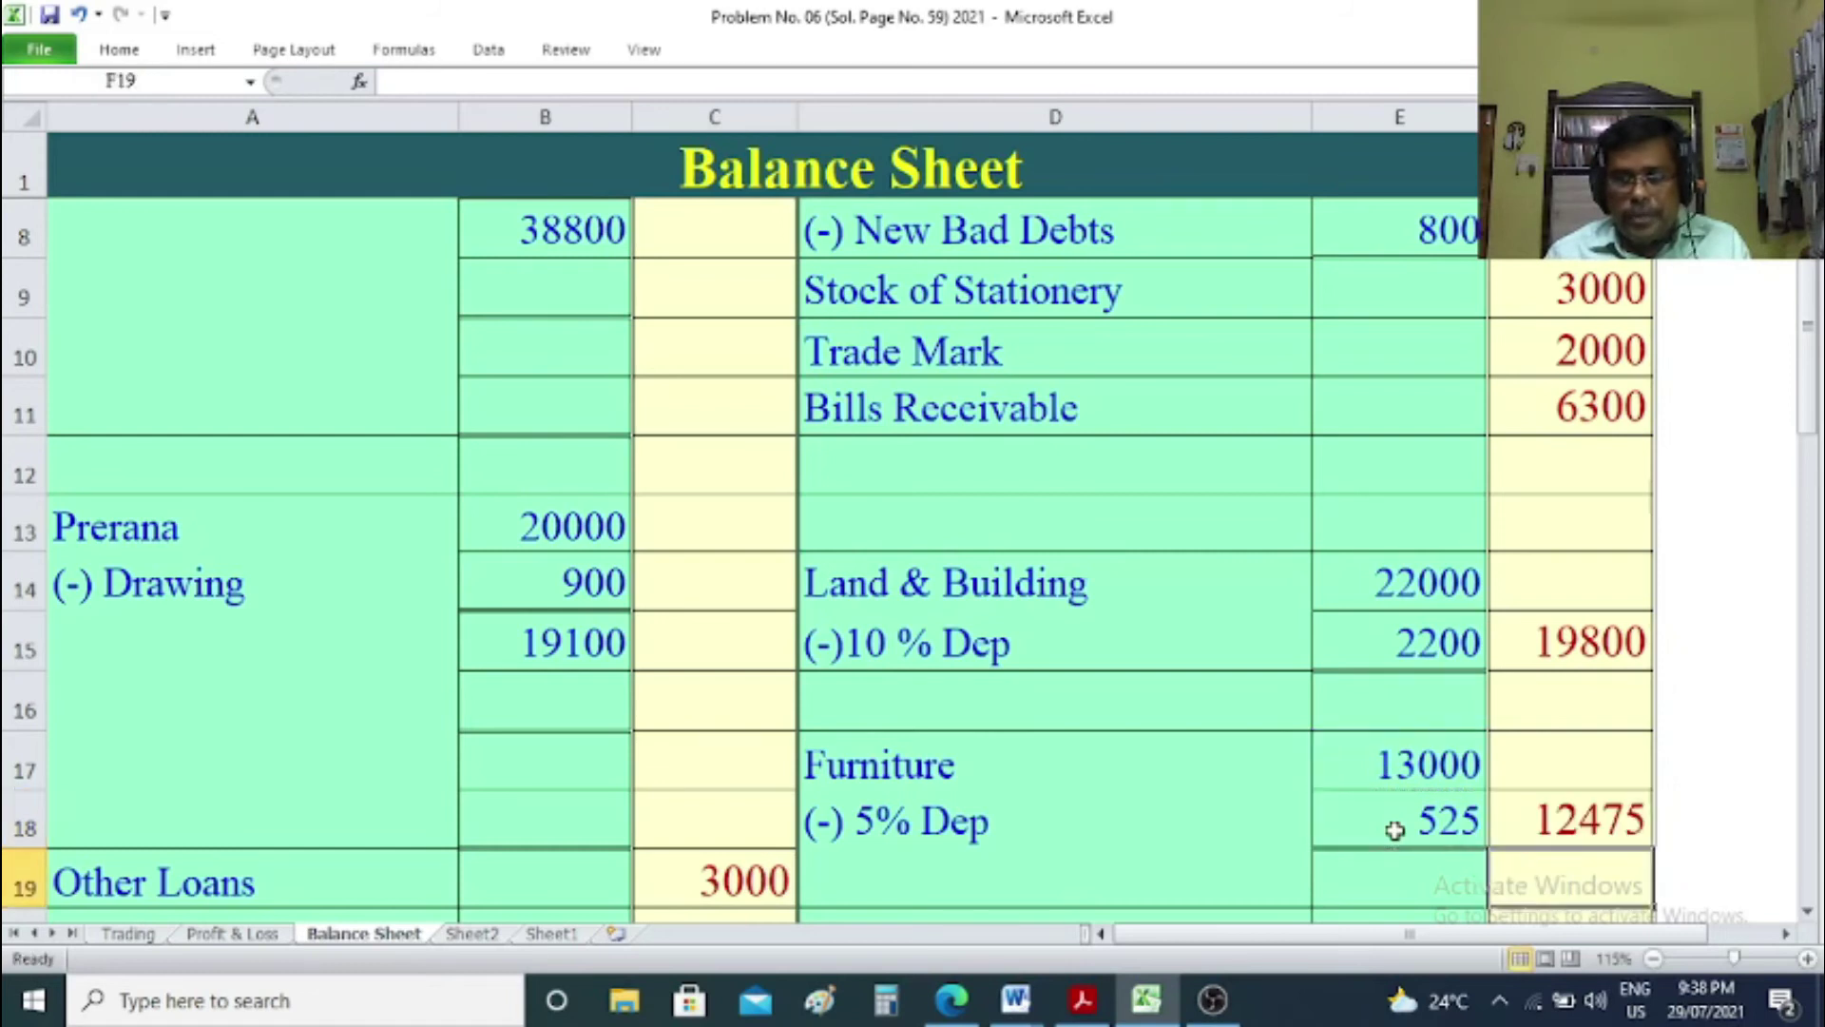
# Add the working note "(400+125)" below the 5% depreciation label under Furniture in the Balance Sheet.
pyautogui.scroll(-1, 1650, 827)
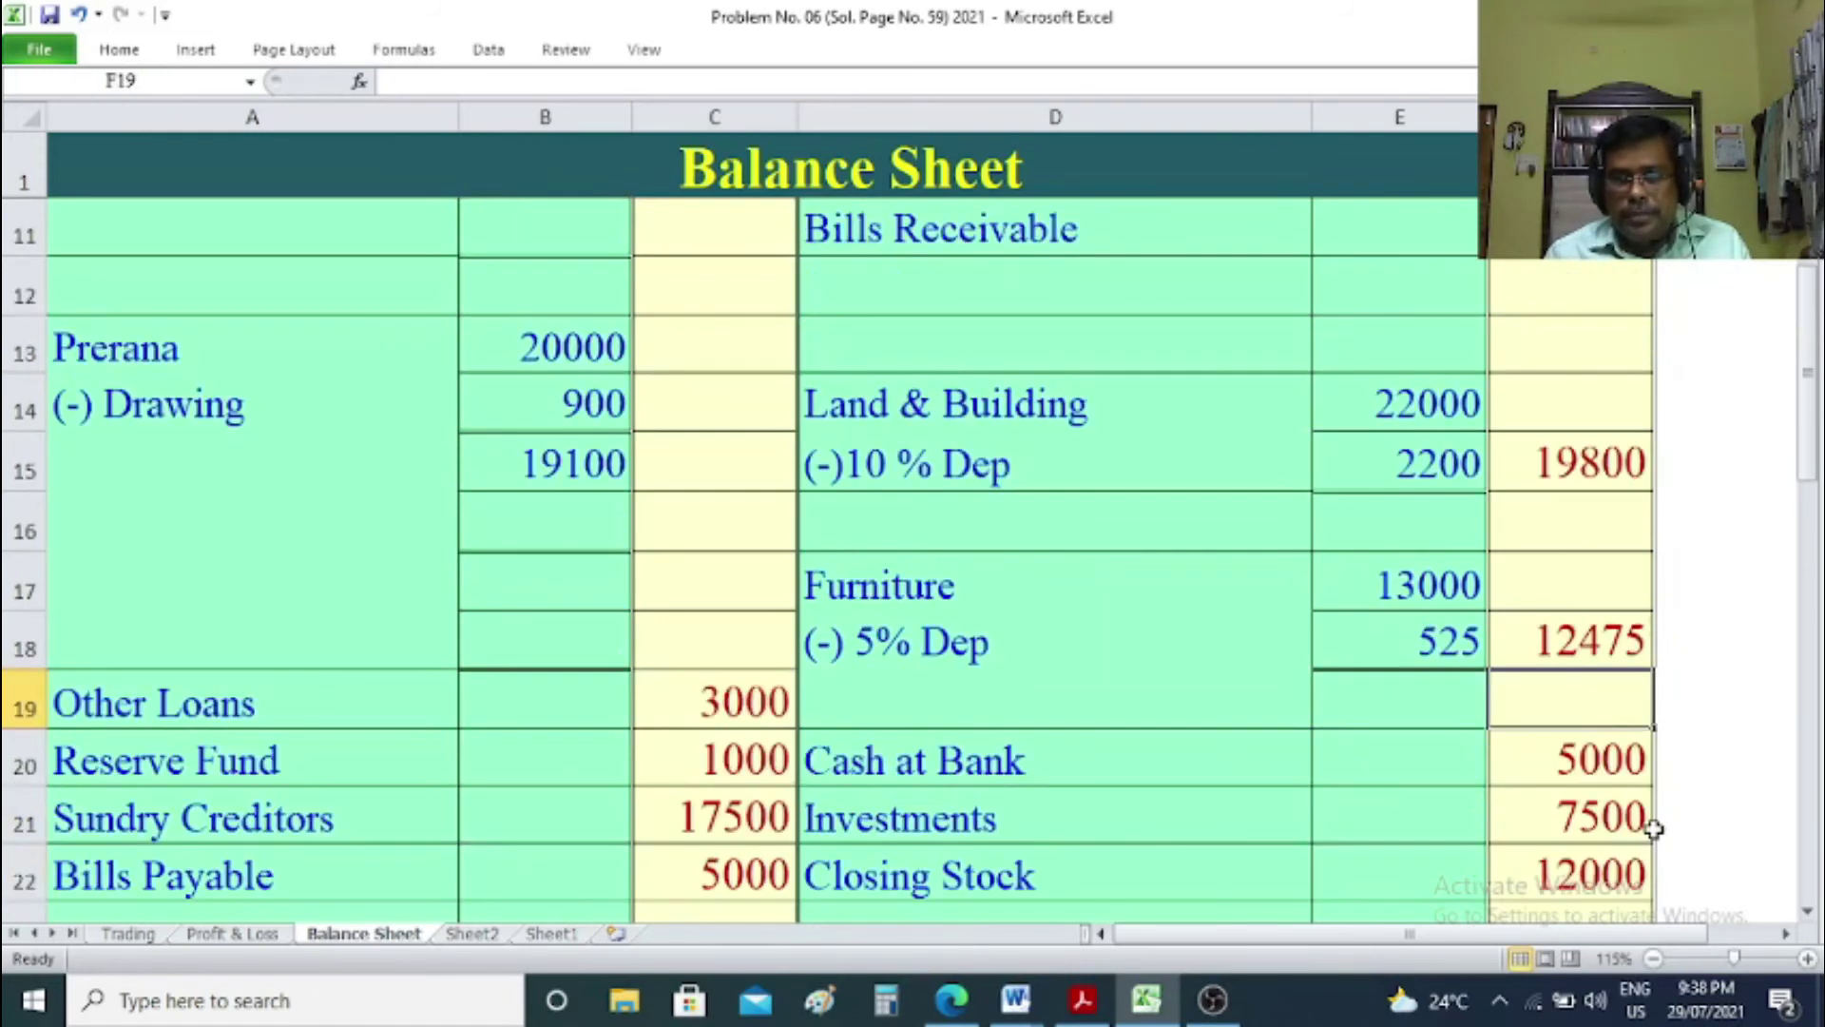
pyautogui.click(1027, 708)
pyautogui.write('(')
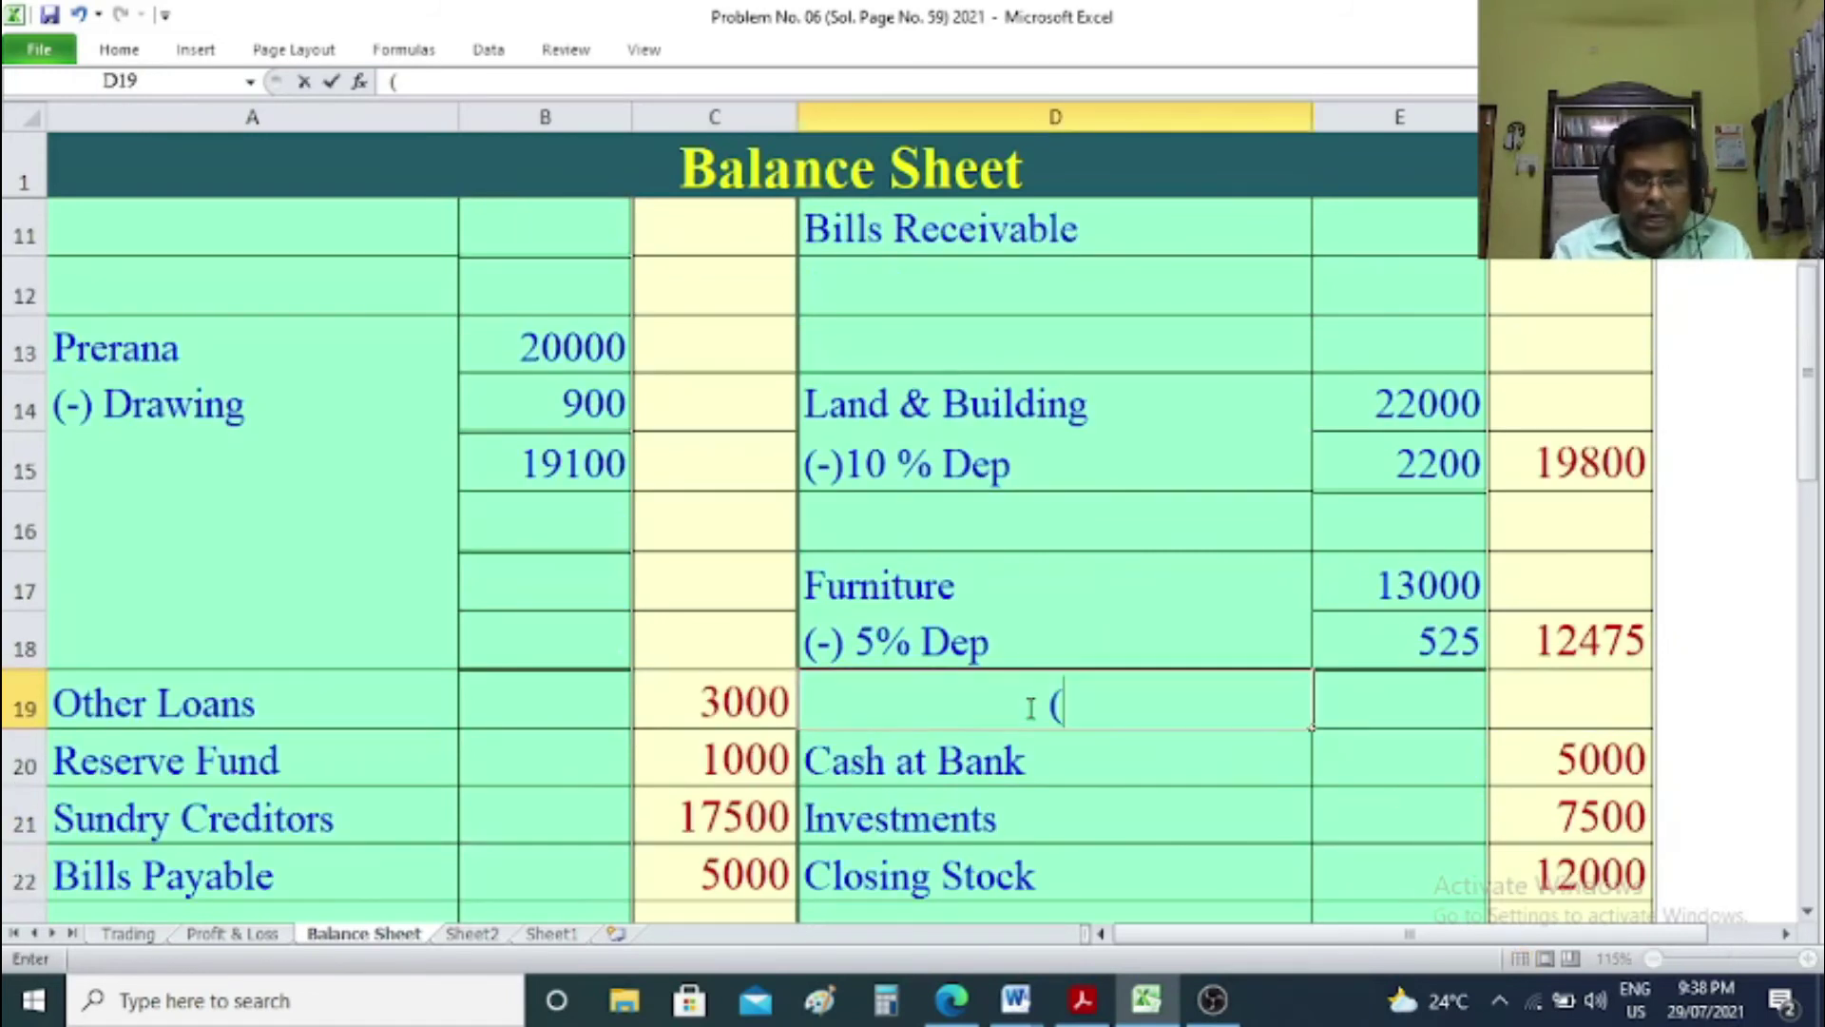
pyautogui.write('400')
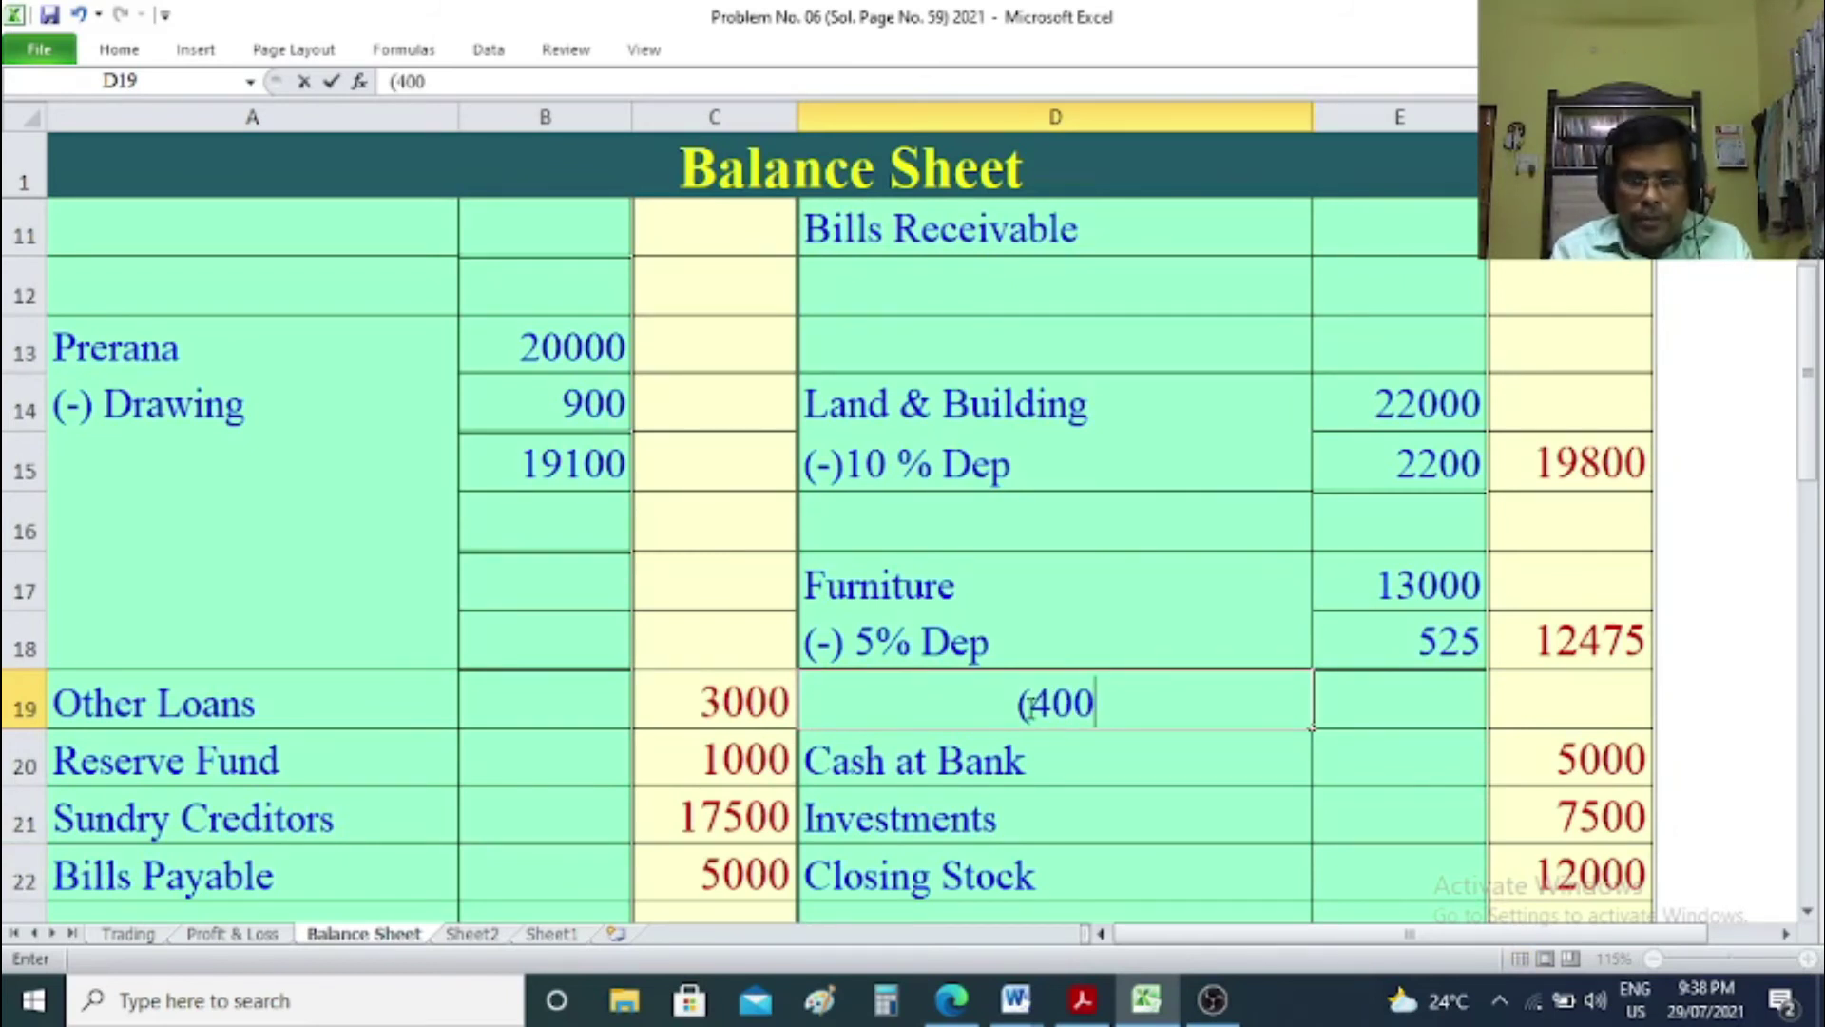
pyautogui.write('+125')
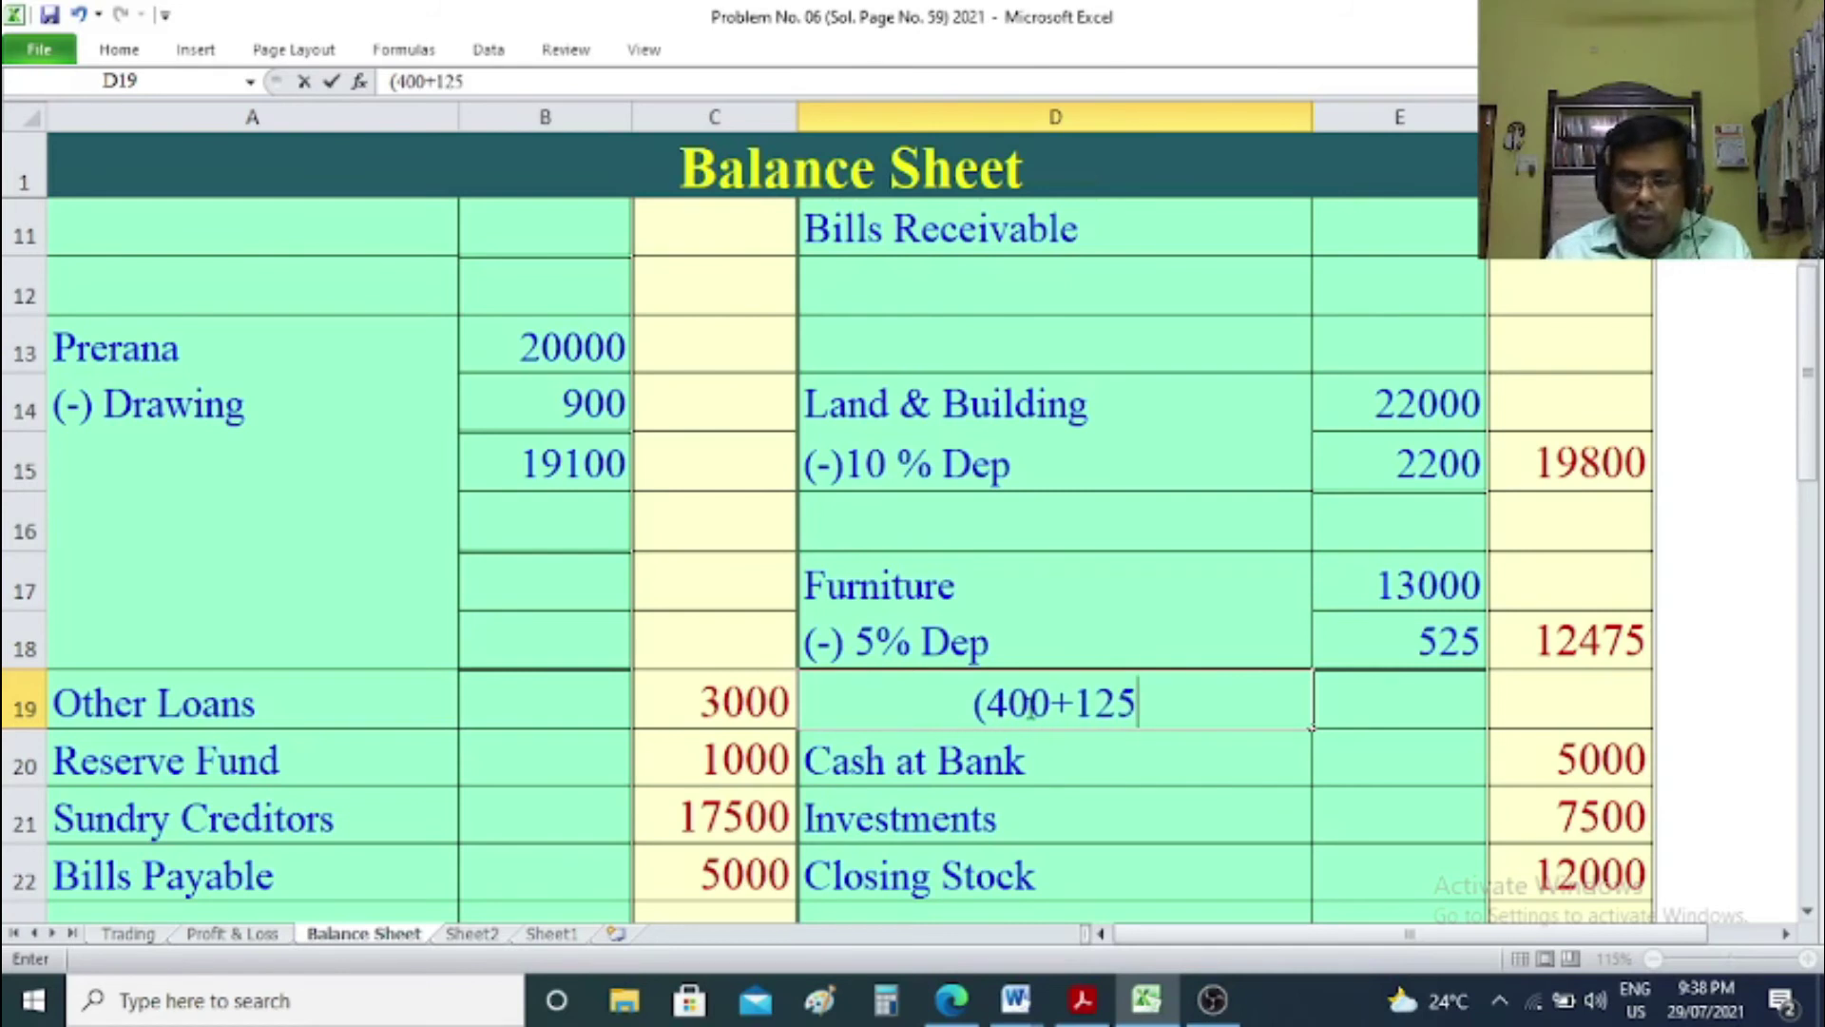
pyautogui.write(')')
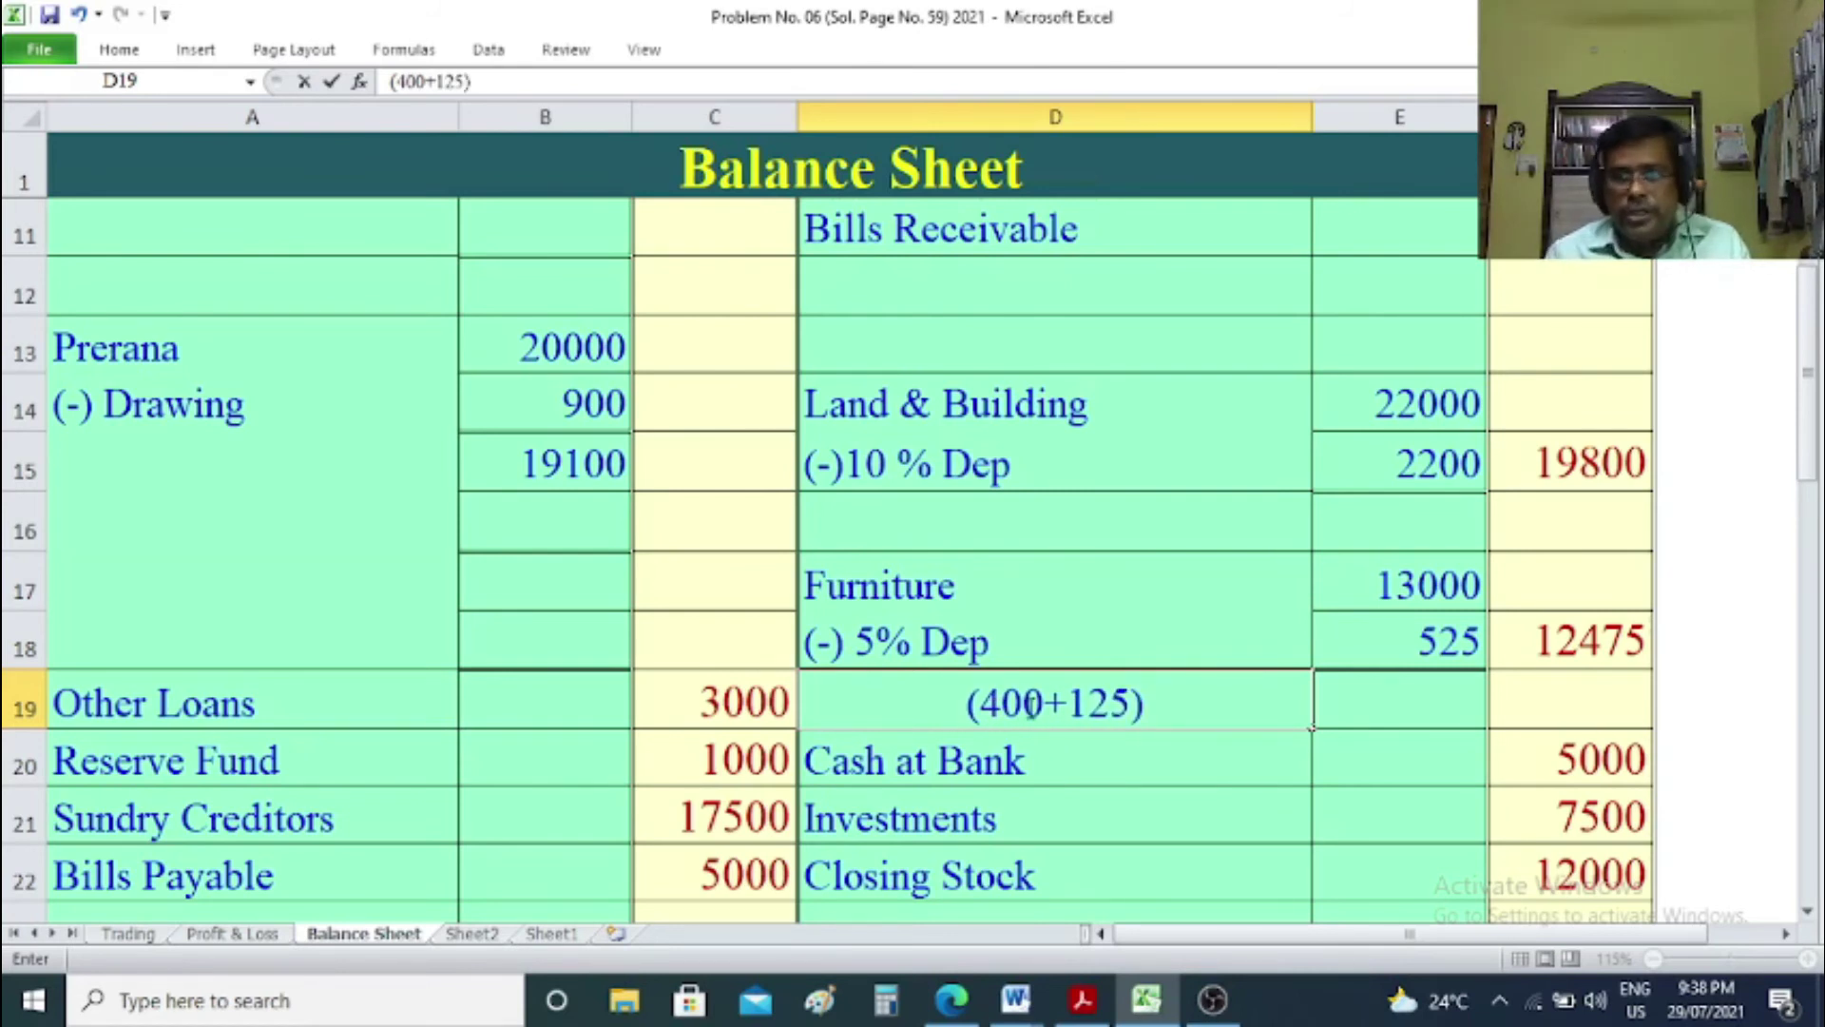
pyautogui.click(1756, 801)
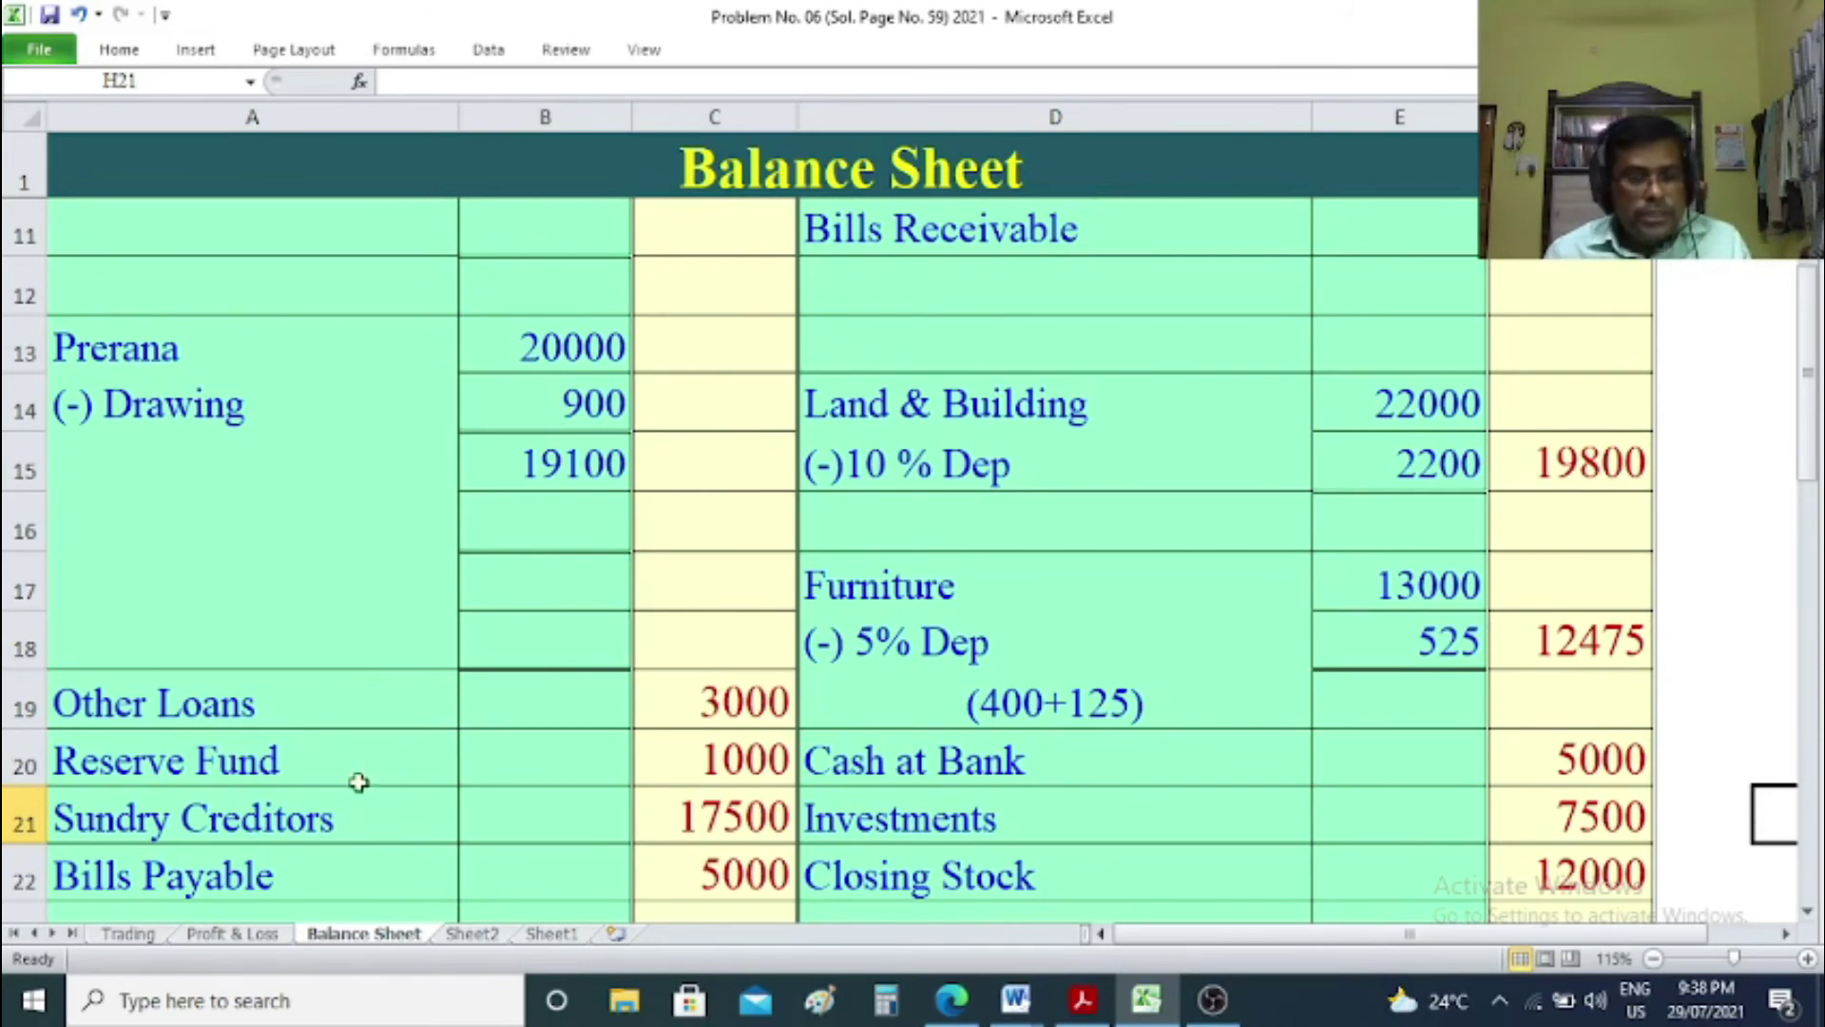
# Add the particular "To Dep. on furniture" below the L & B depreciation in the Profit and Loss account.
pyautogui.click(243, 941)
pyautogui.scroll(-1, 224, 758)
pyautogui.click(201, 704)
pyautogui.write('To')
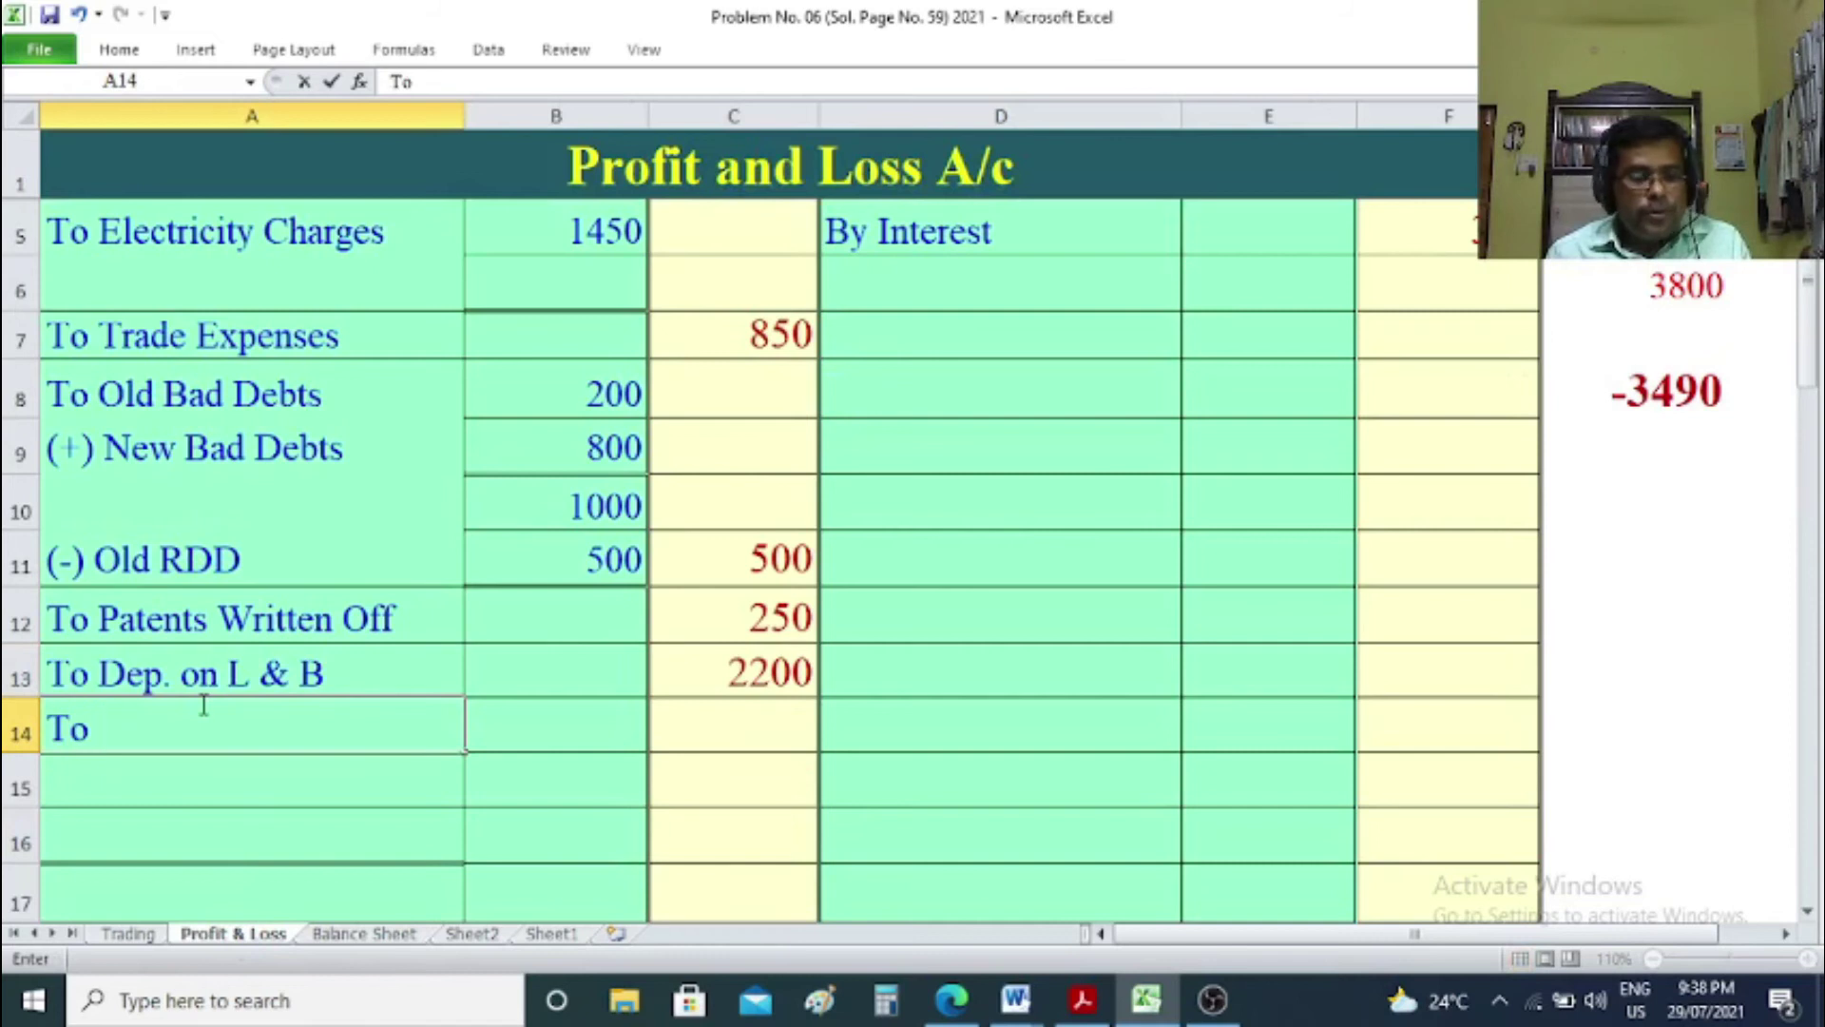
pyautogui.press('BackSpace')
pyautogui.press('BackSpace')
pyautogui.press('BackSpace')
pyautogui.write('dep')
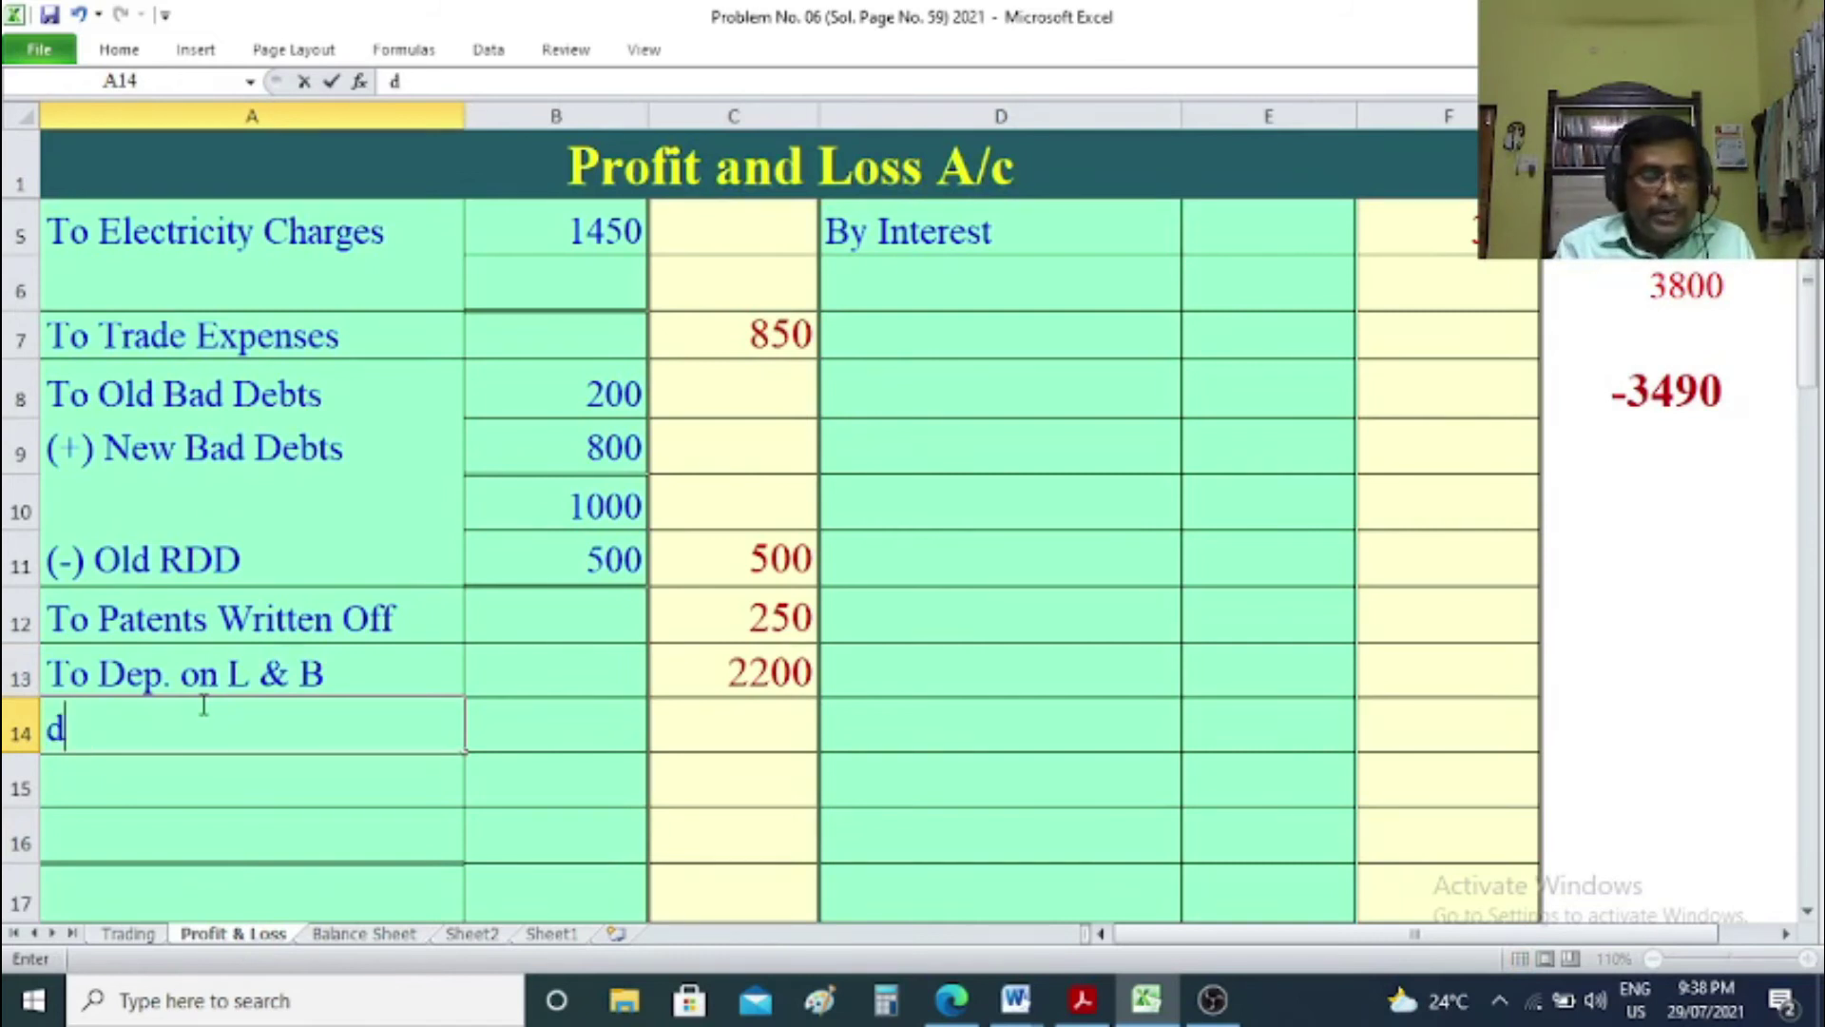
pyautogui.press('BackSpace')
pyautogui.press('BackSpace')
pyautogui.press('BackSpace')
pyautogui.write('To Dep. on ')
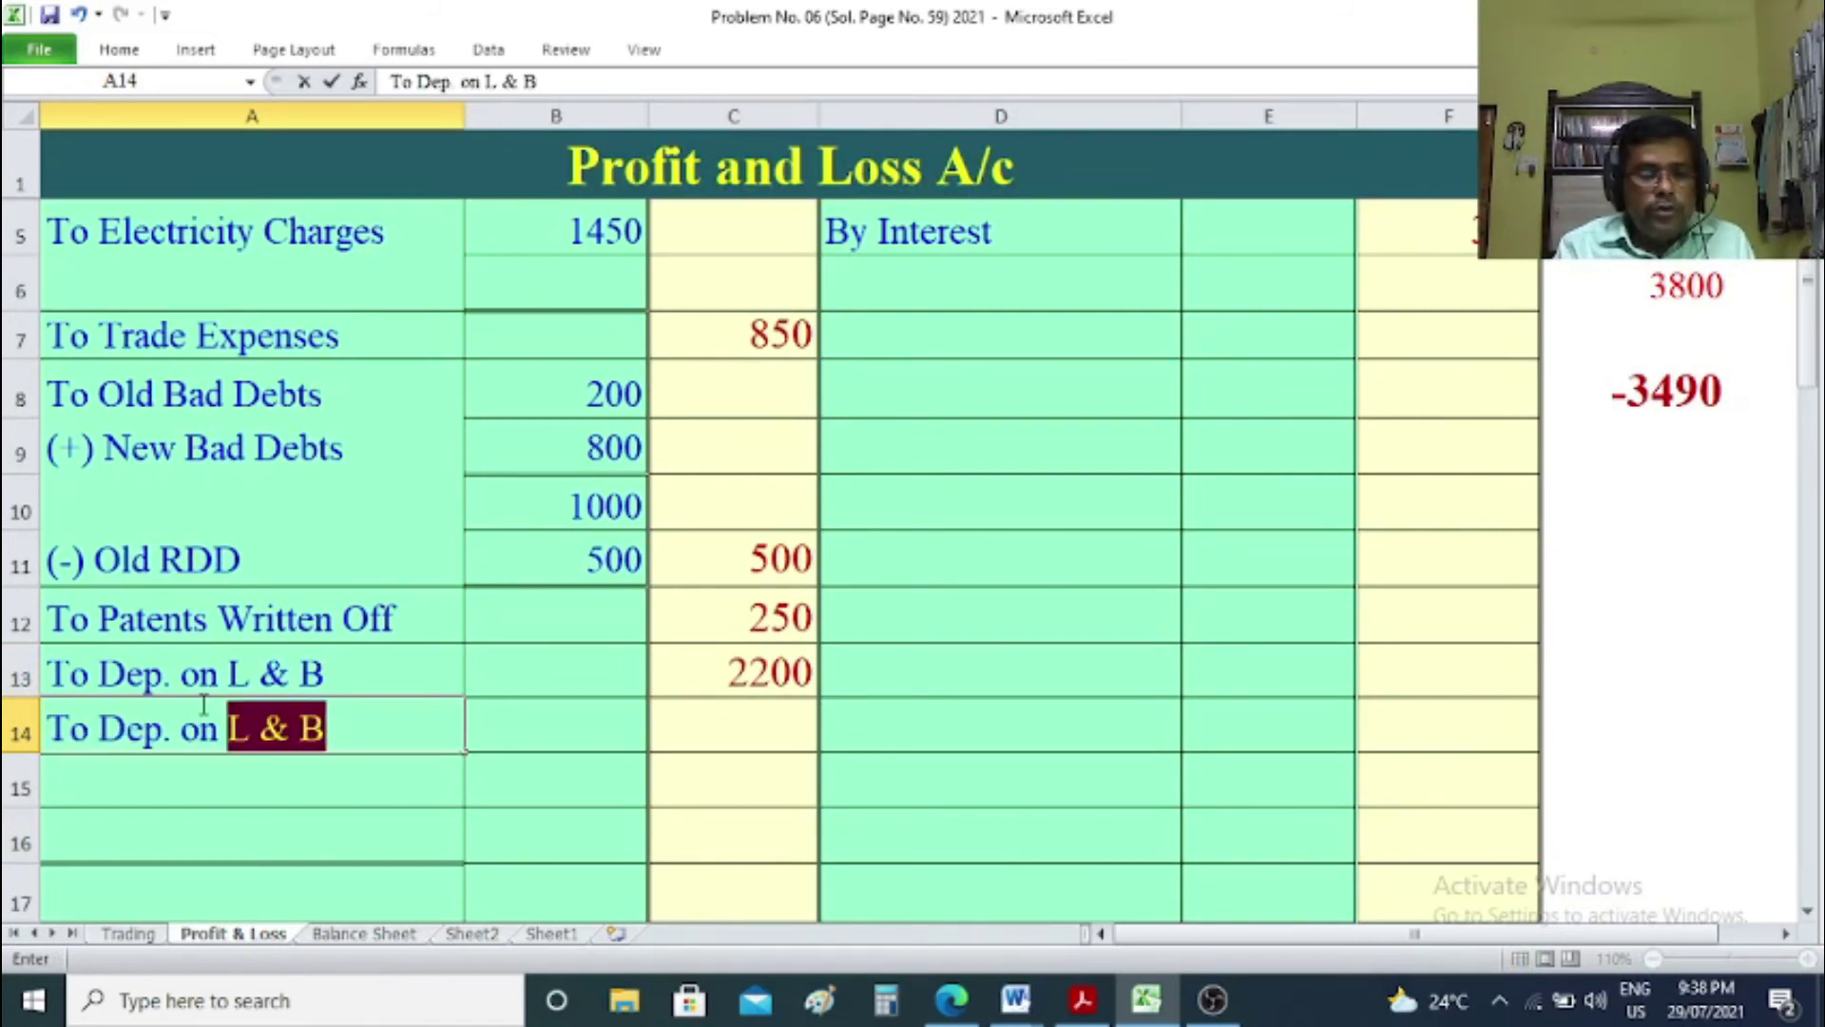
pyautogui.write('furniture')
pyautogui.press('Tab')
pyautogui.press('Tab')
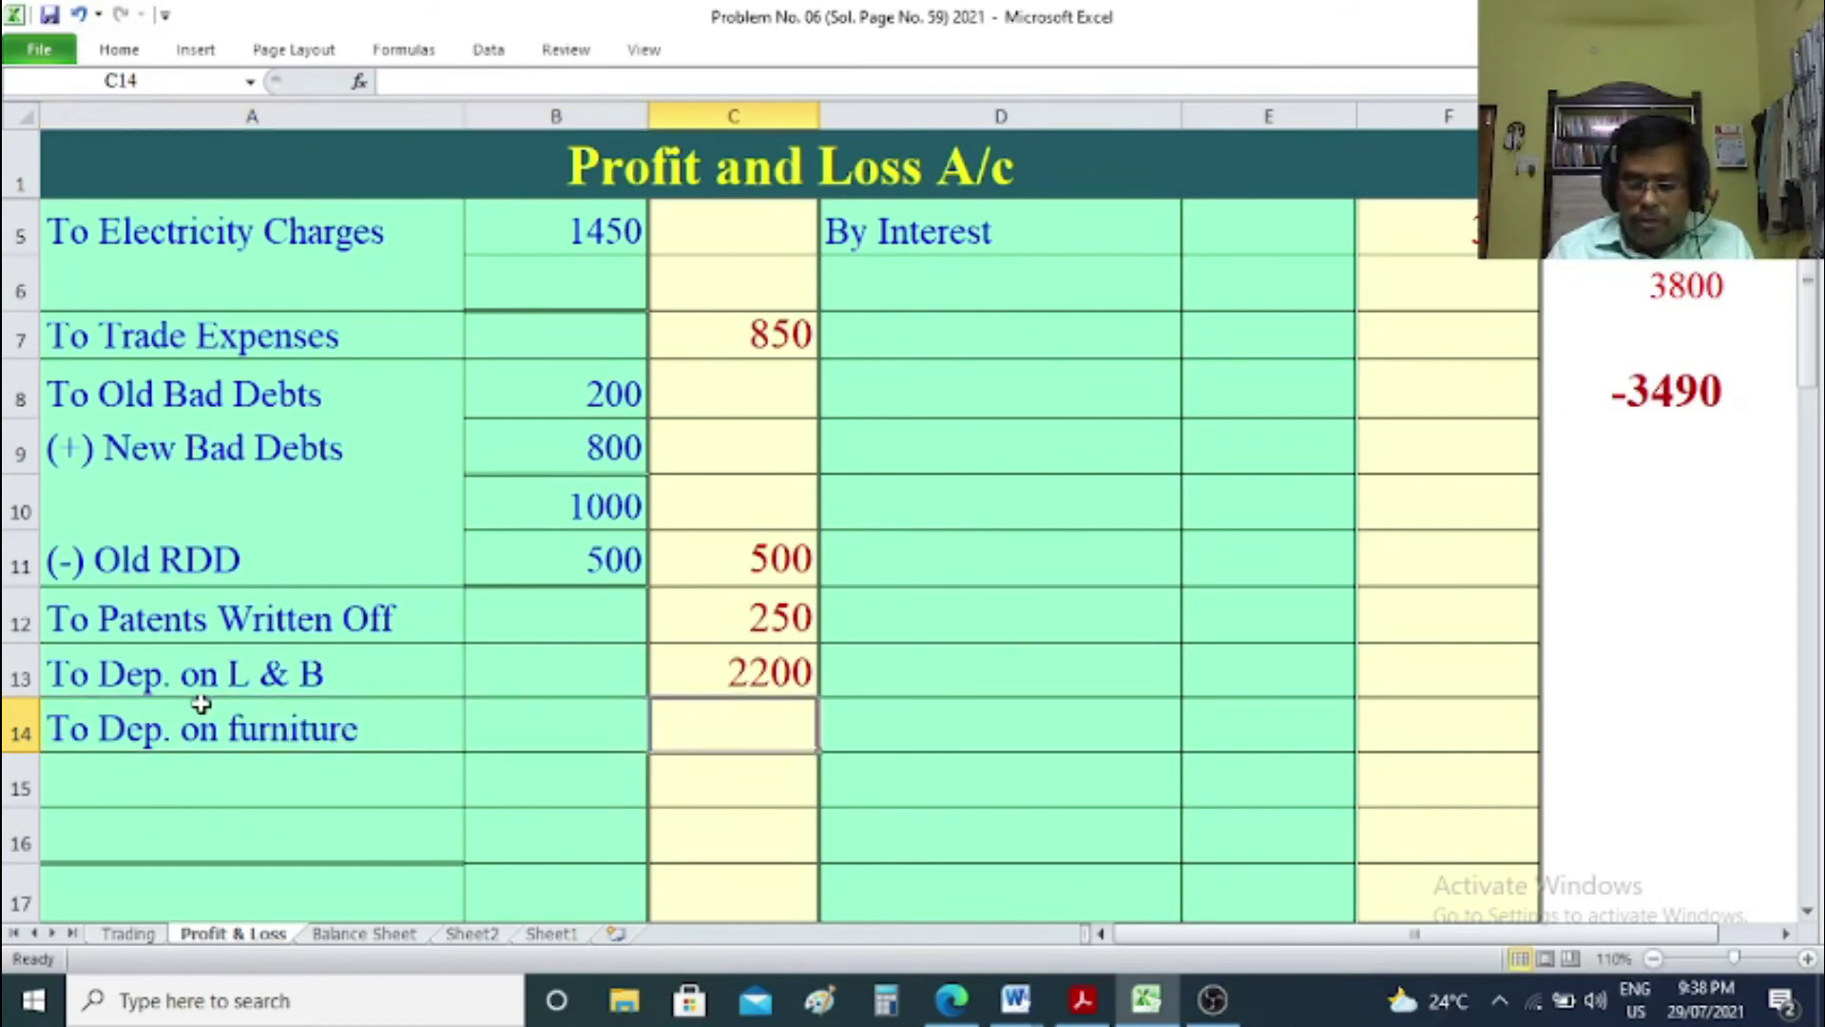
# Enter 525 in the outer column for the furniture depreciation and check it against Sheet1 and the Balance Sheet.
pyautogui.write('525')
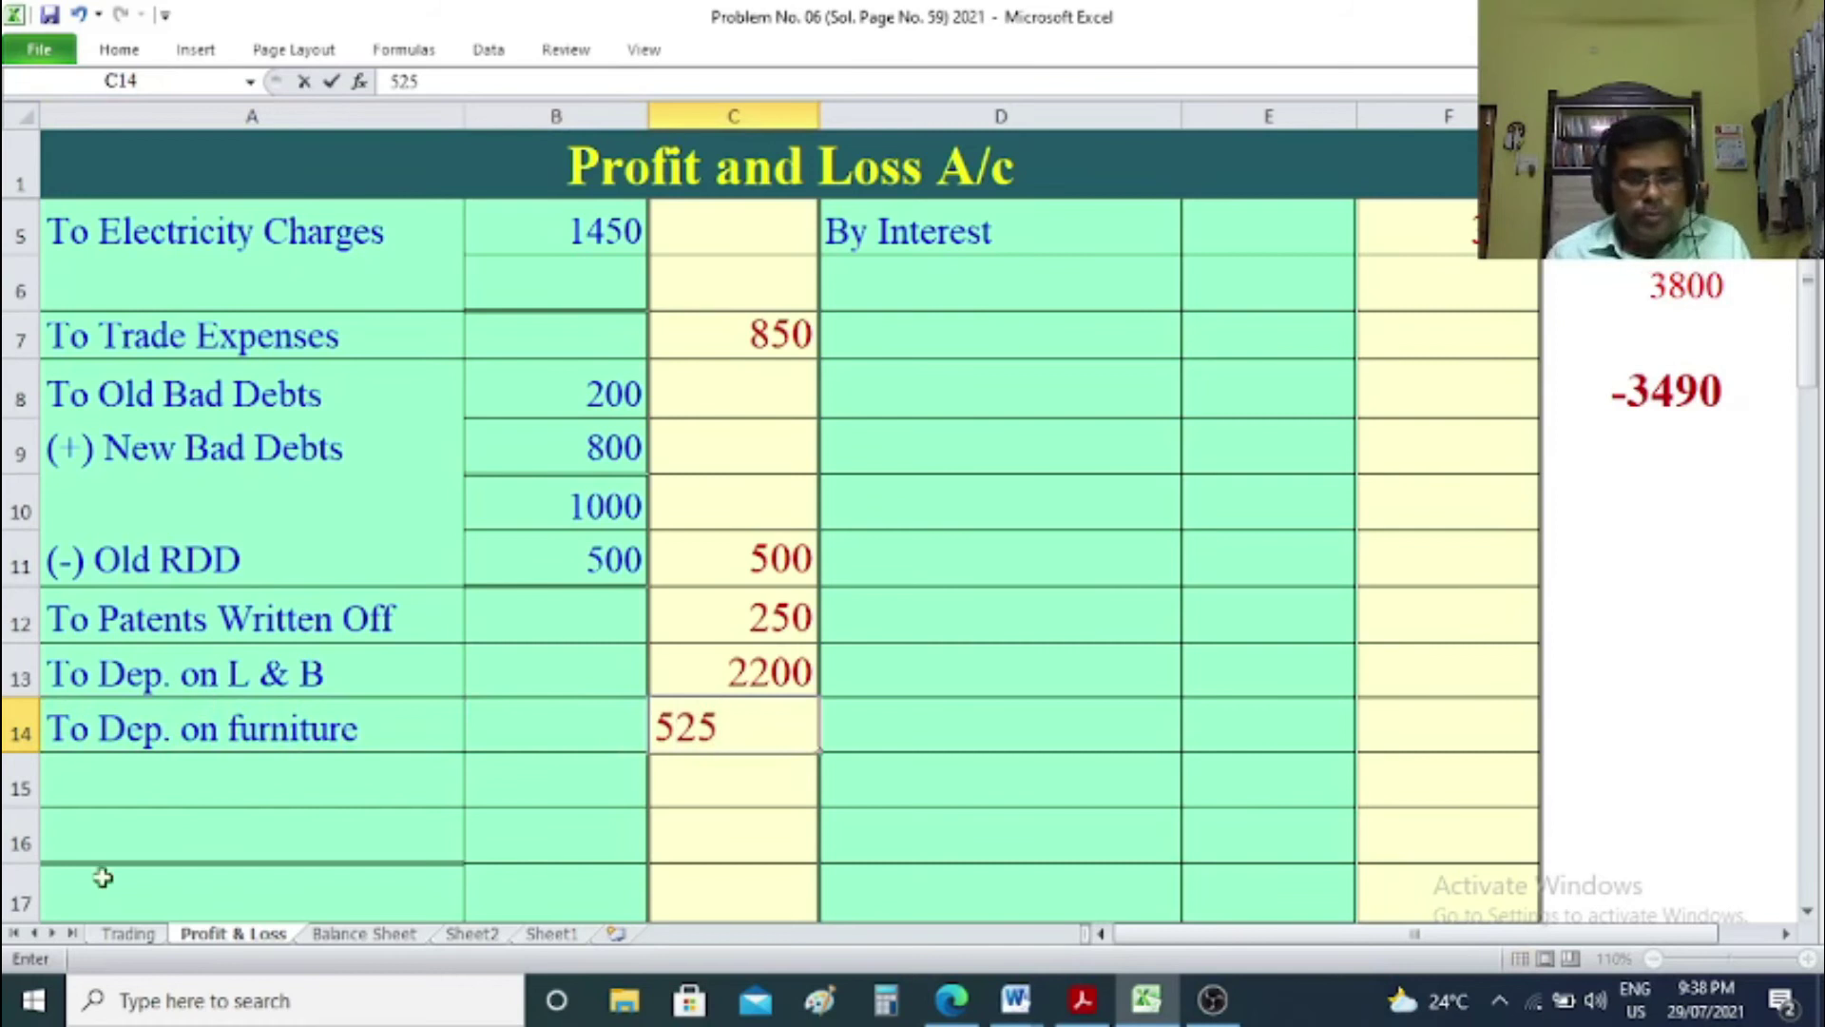
pyautogui.click(555, 935)
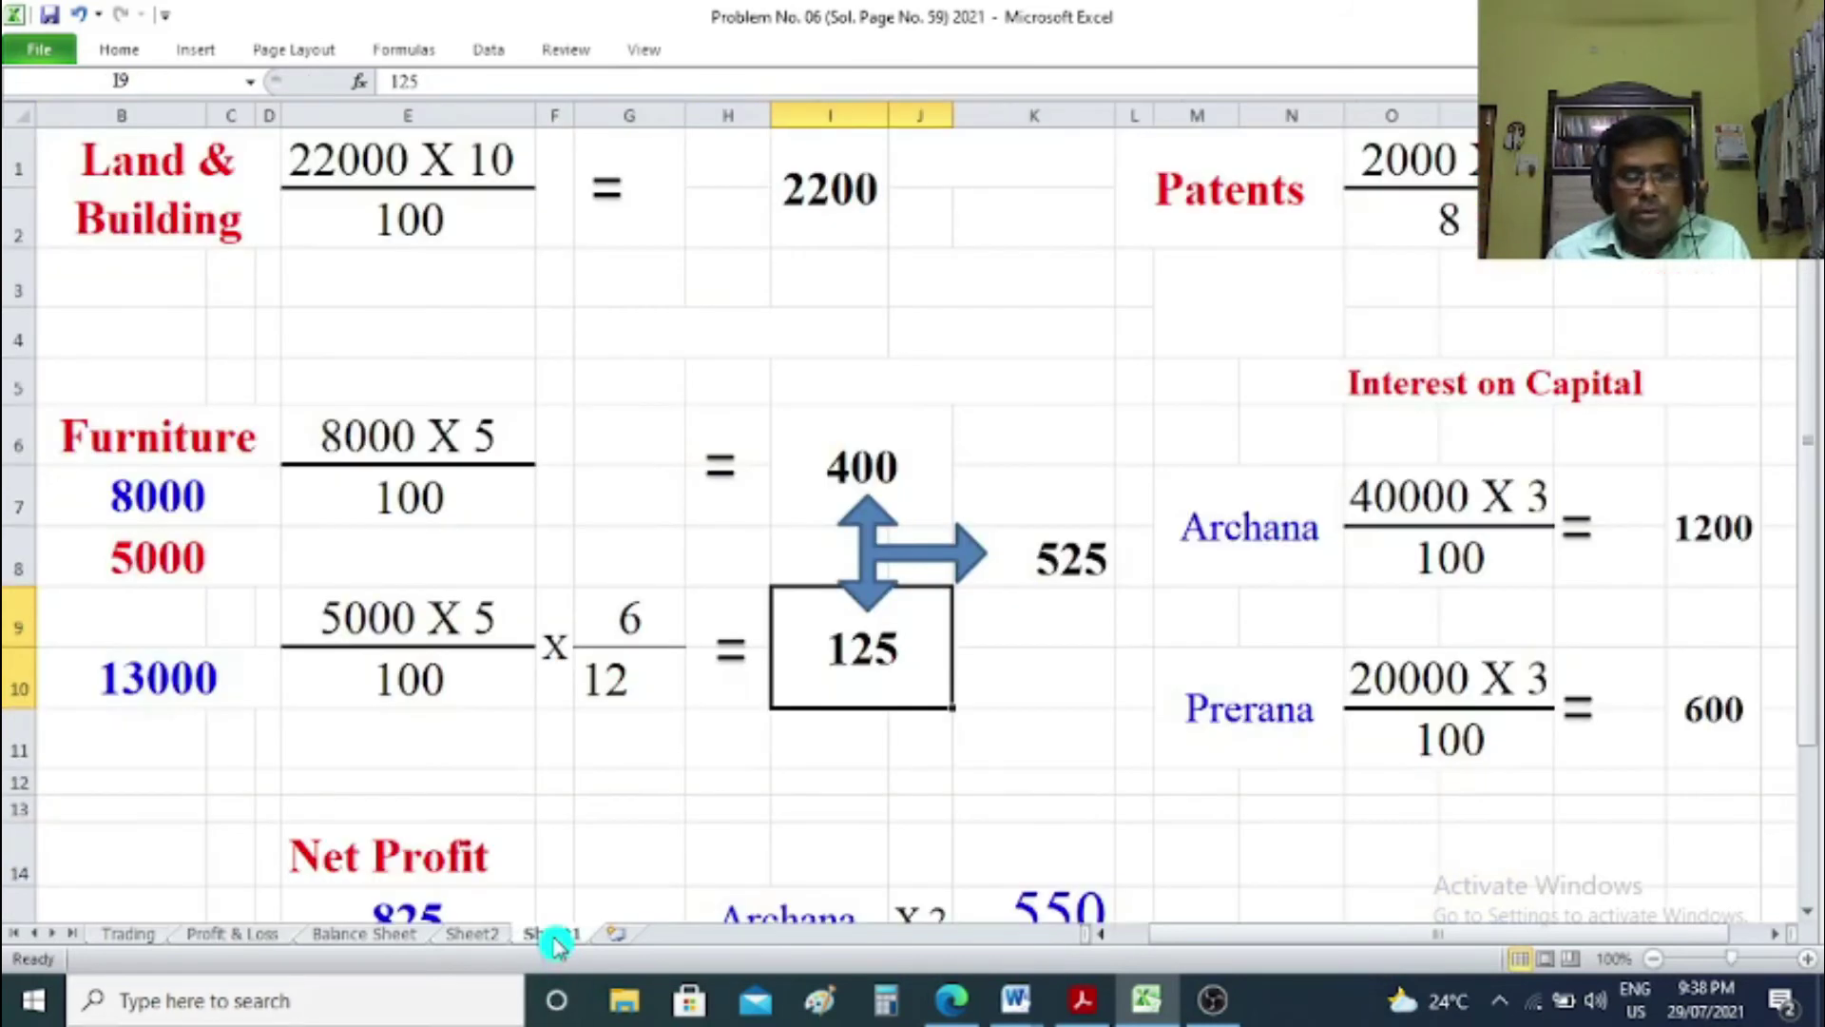
pyautogui.click(383, 936)
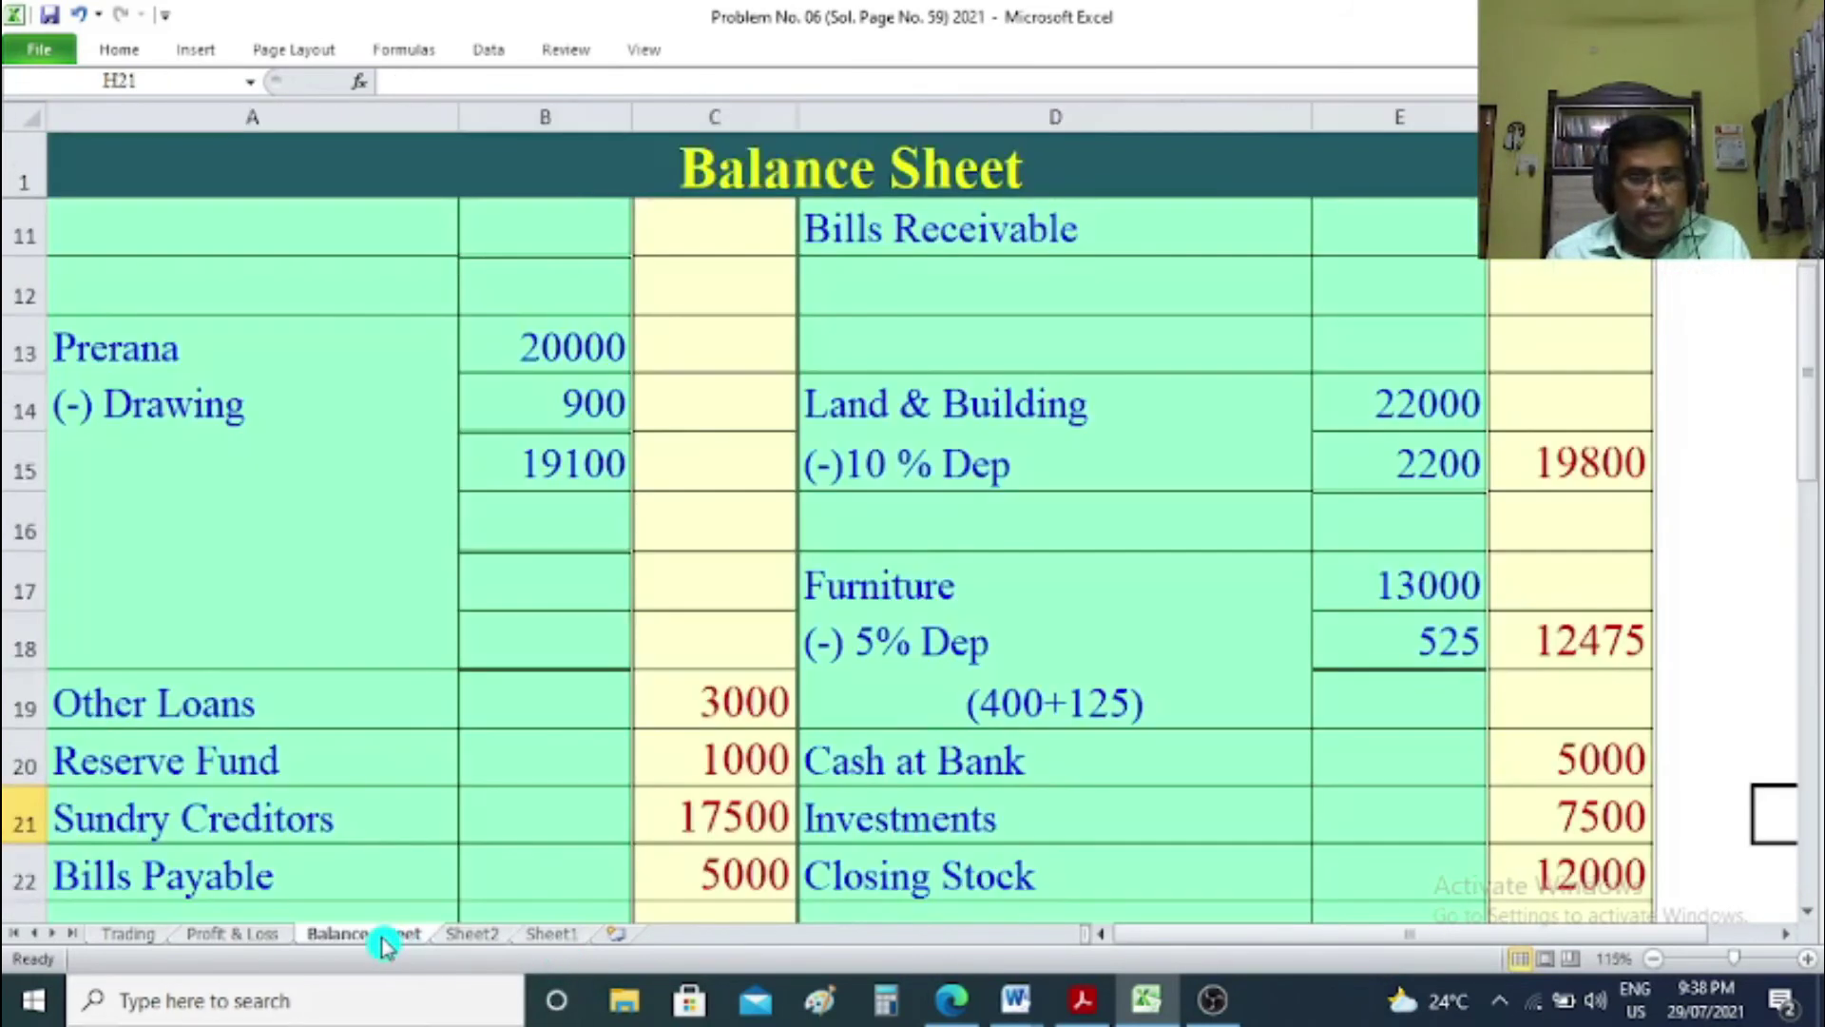
pyautogui.click(228, 935)
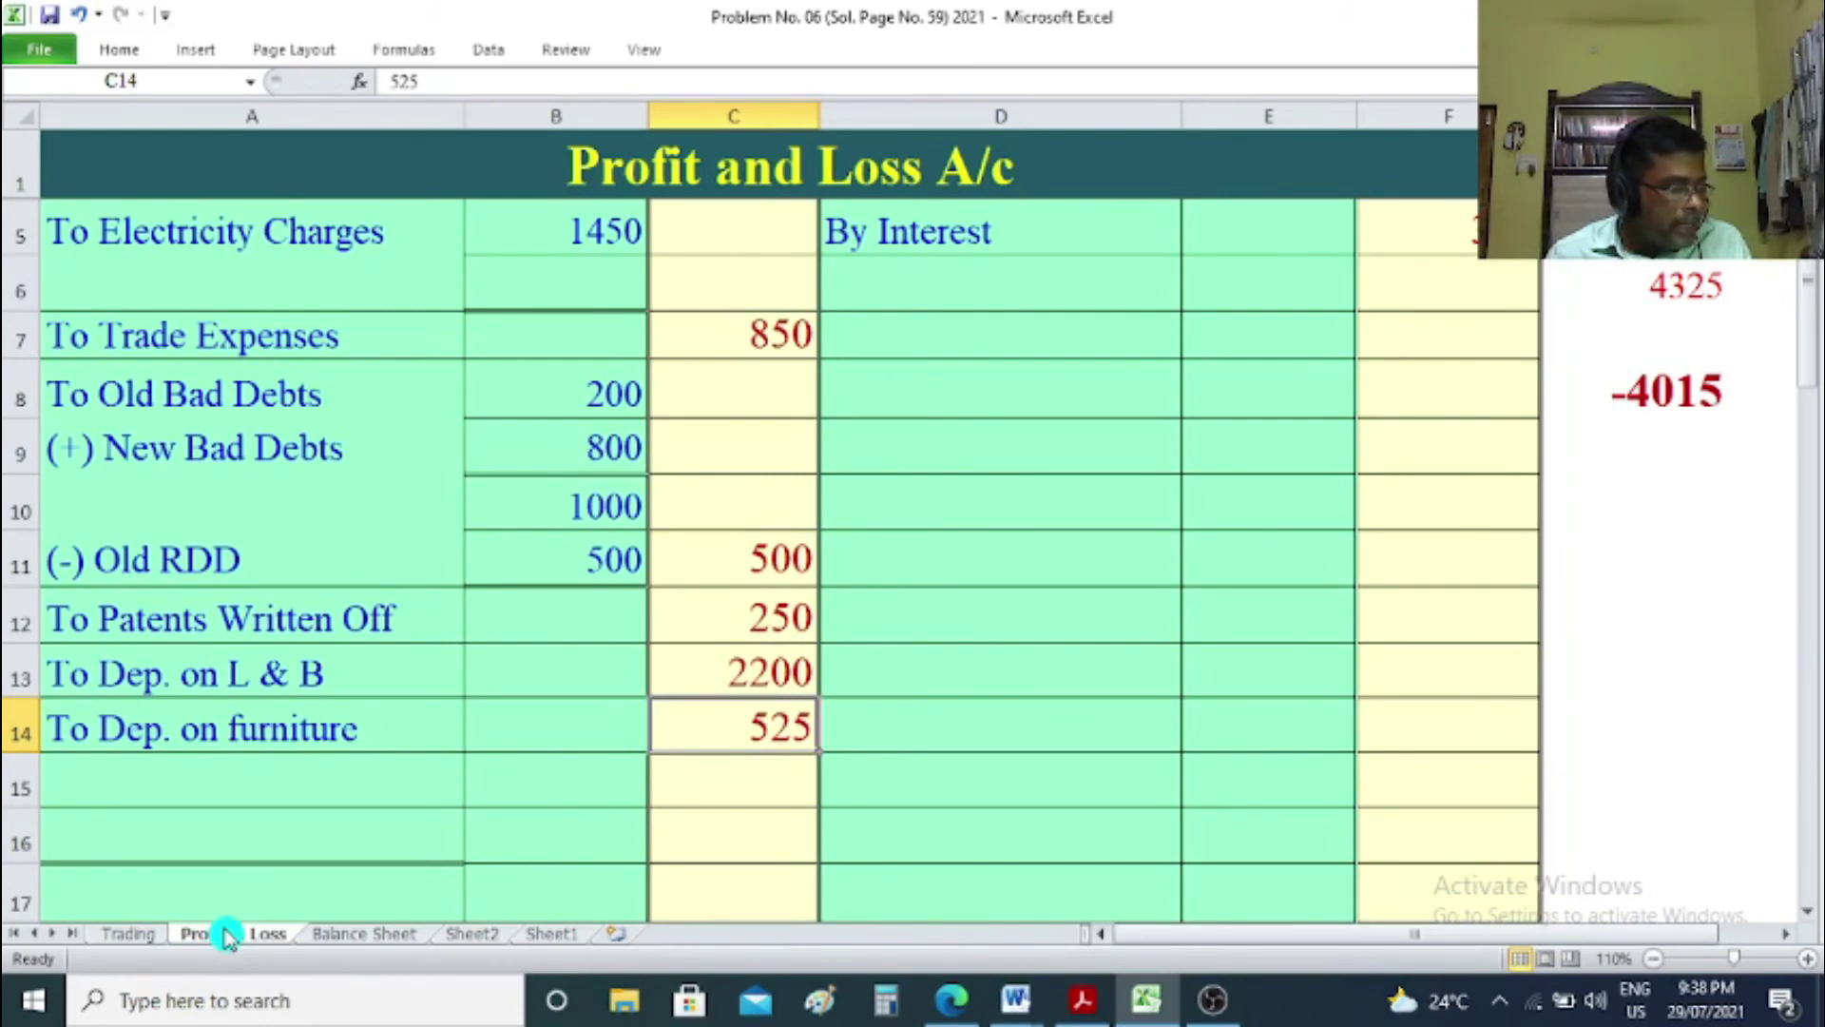
# Label the row below To Wages in the Trading account "(+) O/s".
pyautogui.click(141, 936)
pyautogui.click(159, 646)
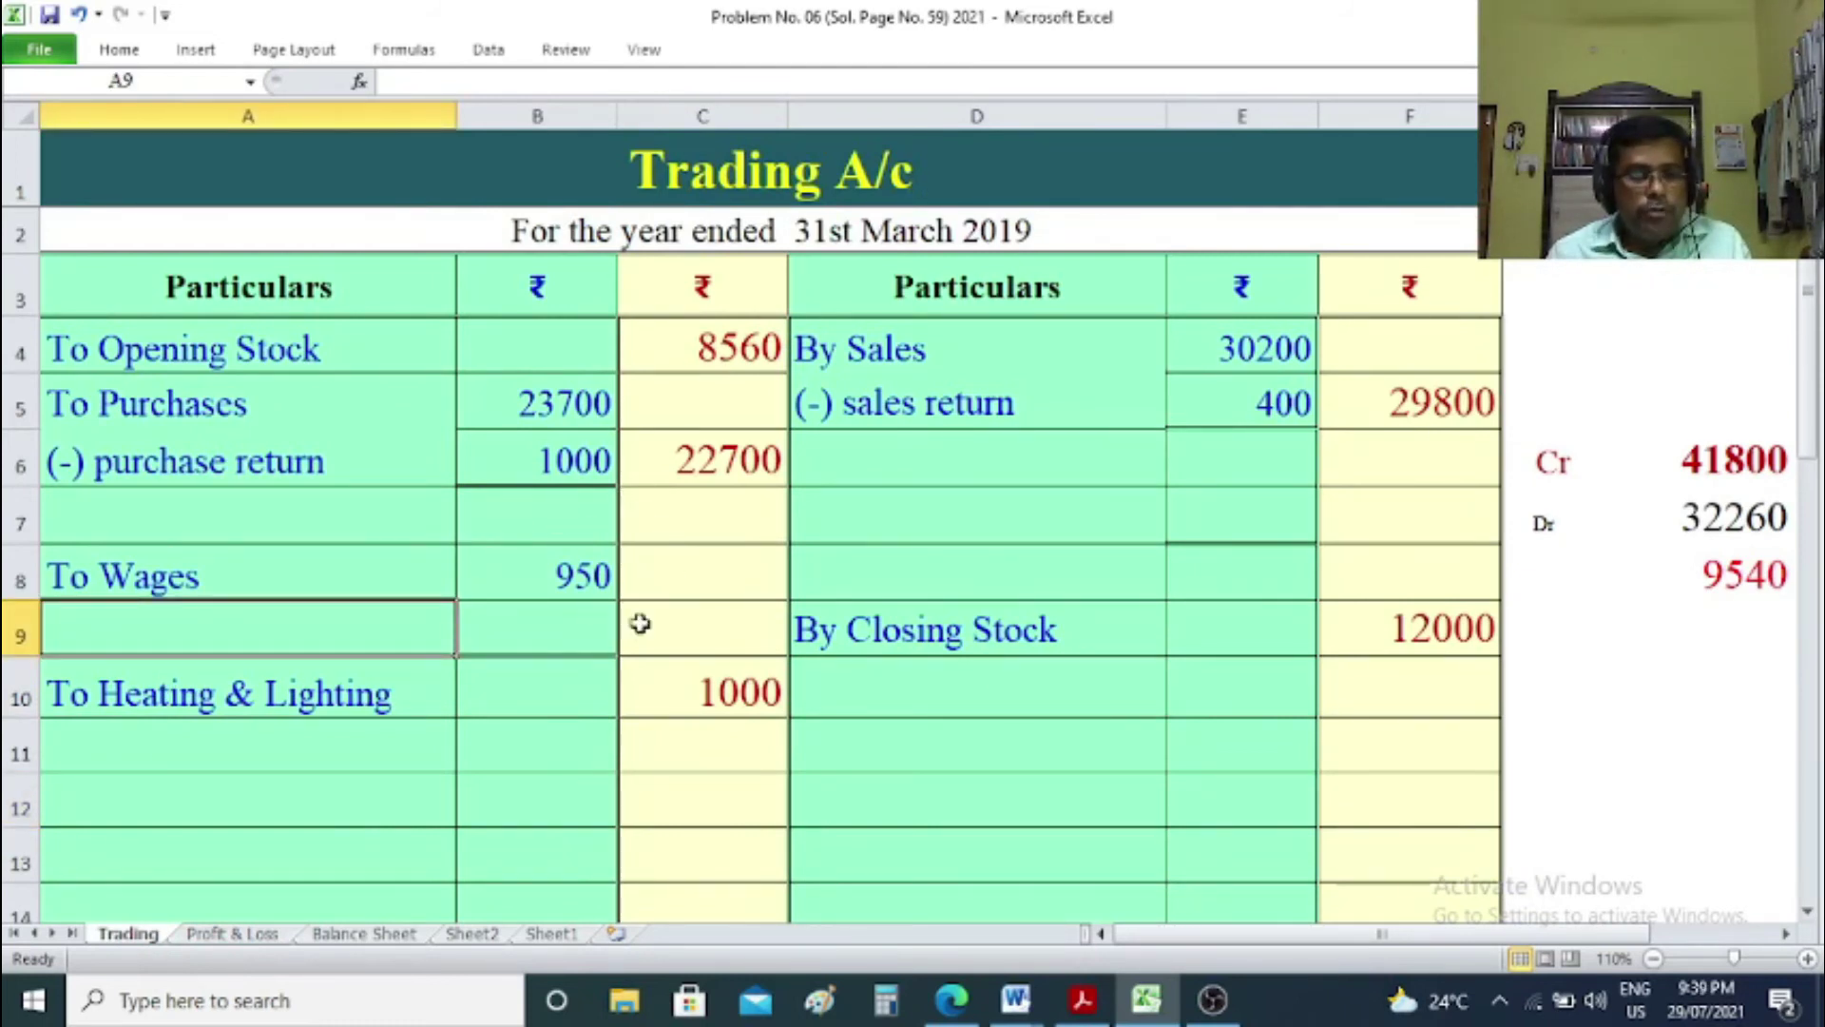
pyautogui.write('m')
pyautogui.press('BackSpace')
pyautogui.write('(-)')
pyautogui.press('BackSpace')
pyautogui.press('BackSpace')
pyautogui.press('BackSpace')
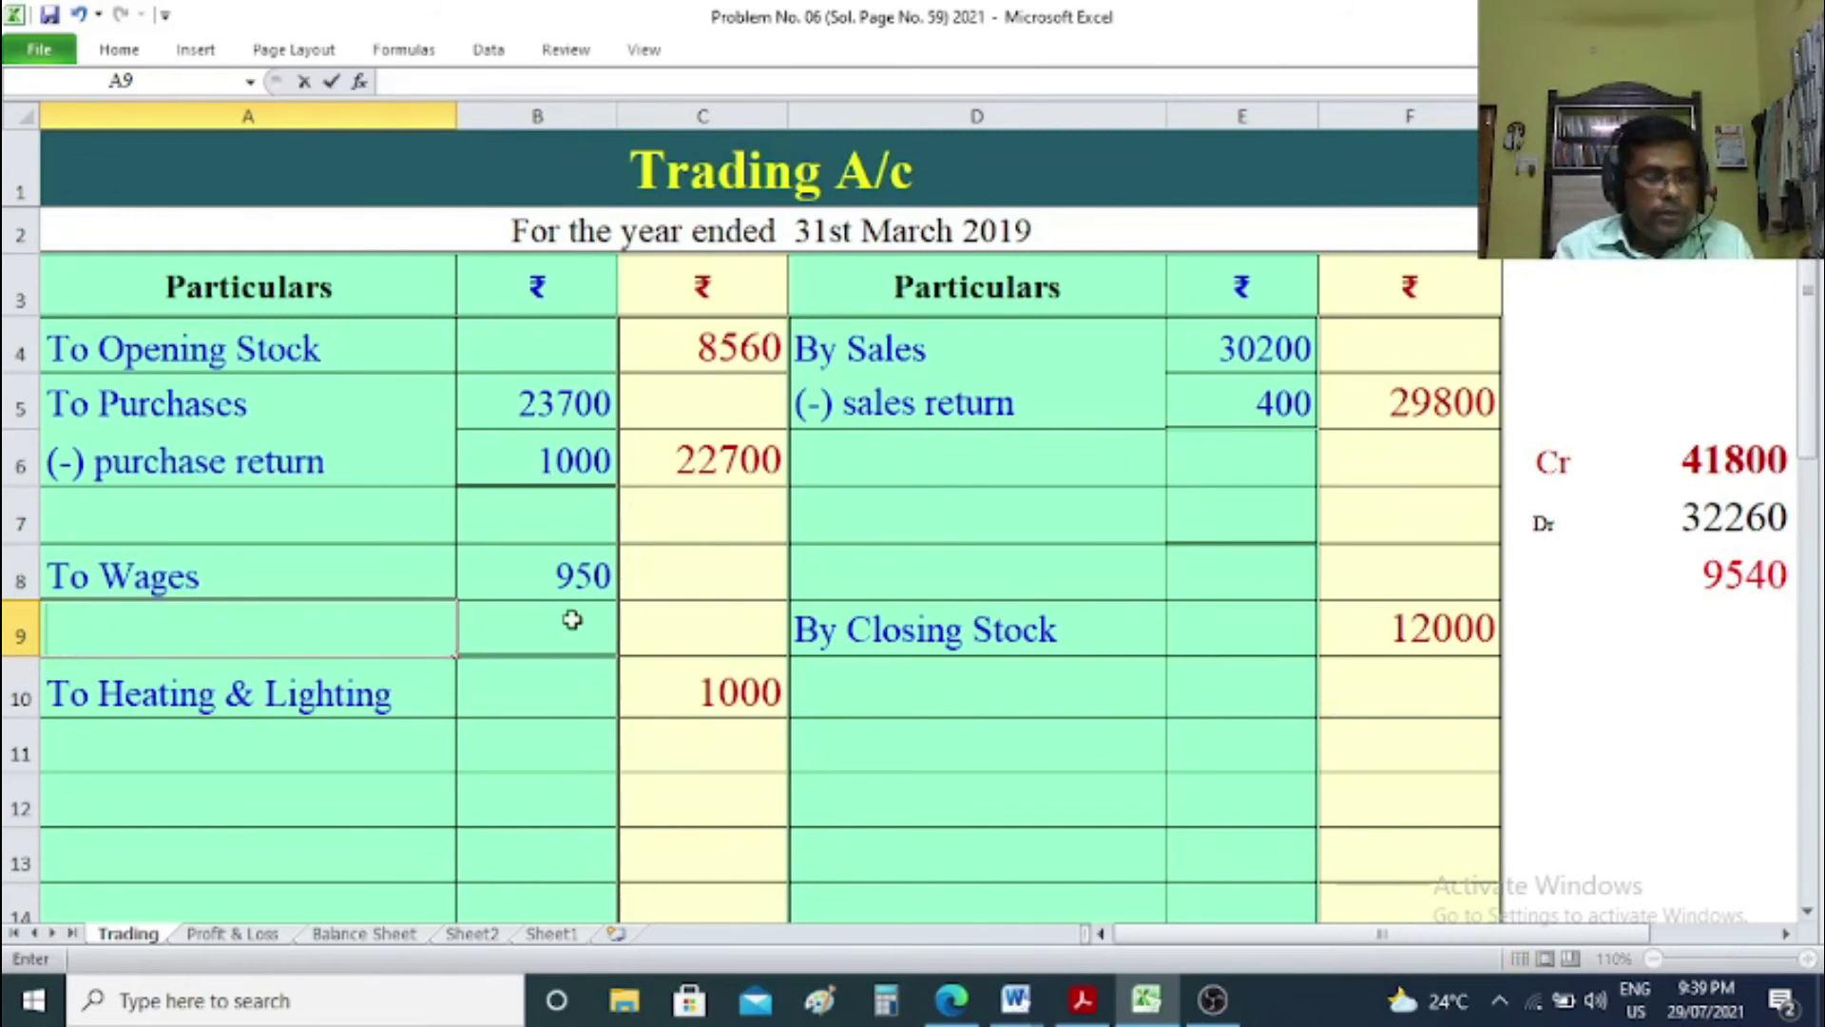
pyautogui.write('pl')
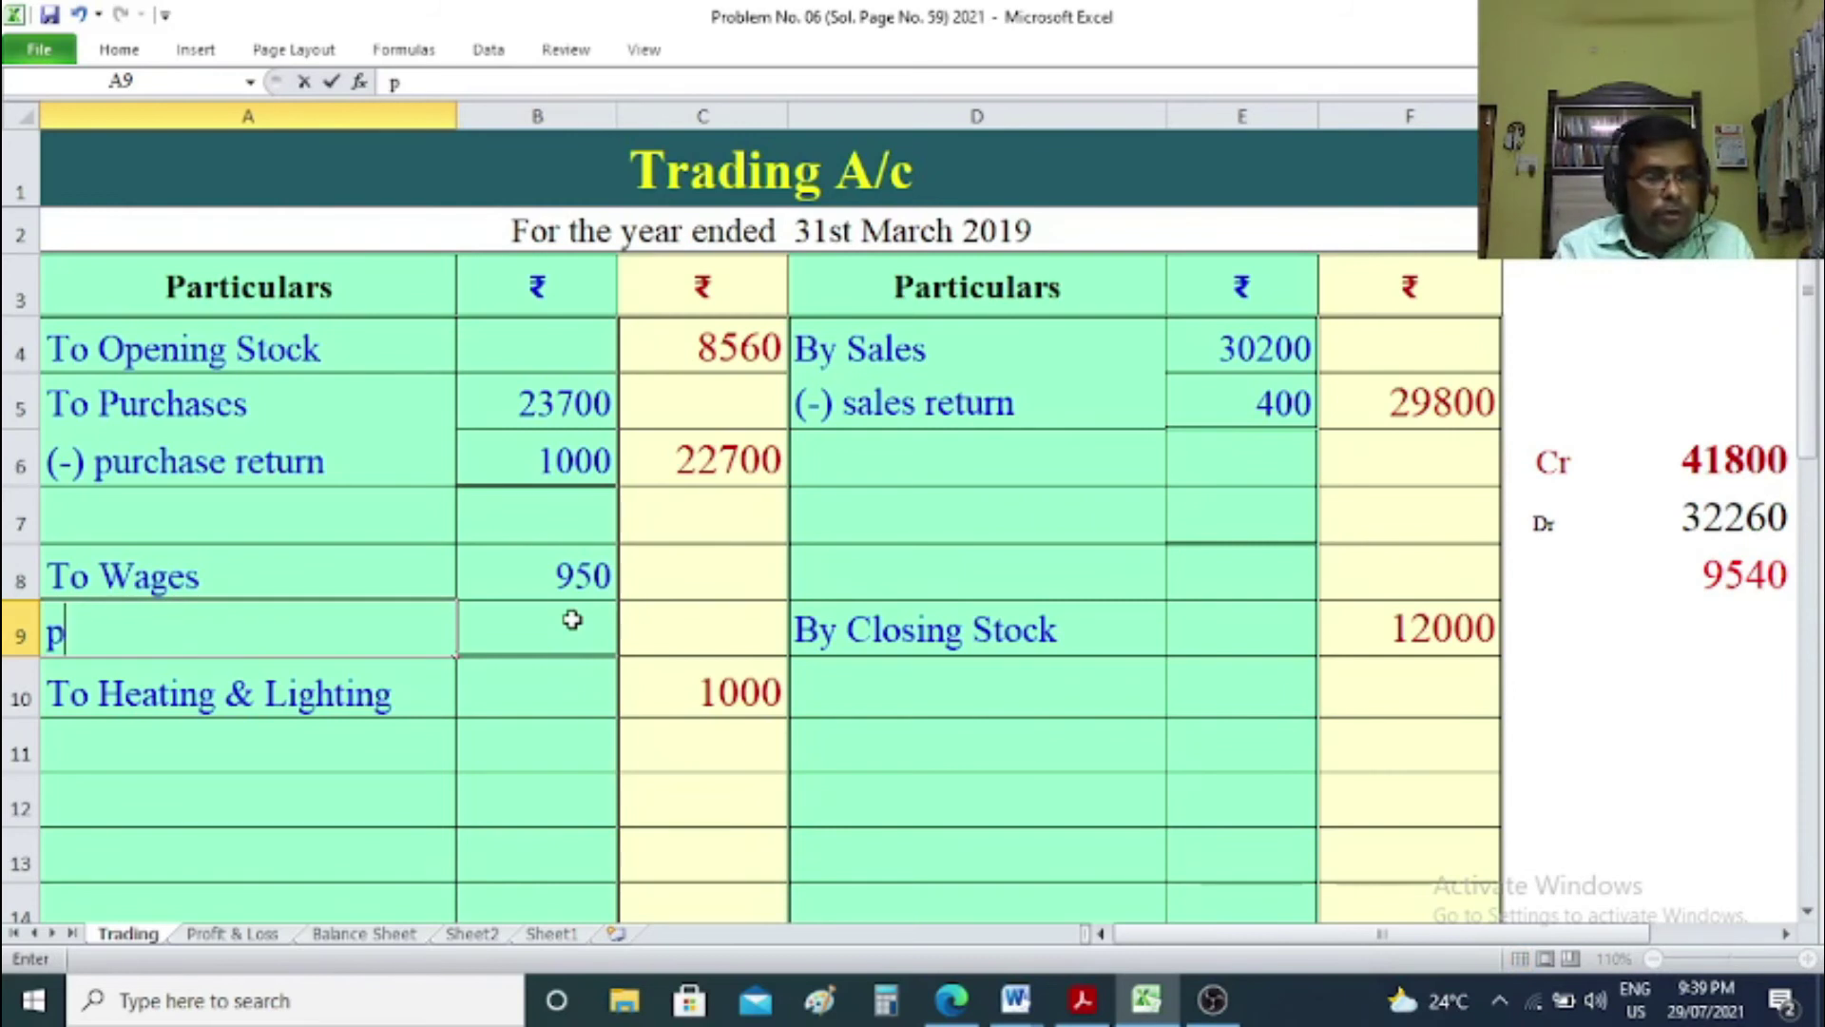
pyautogui.press('BackSpace')
pyautogui.press('BackSpace')
pyautogui.write('(+) O/s')
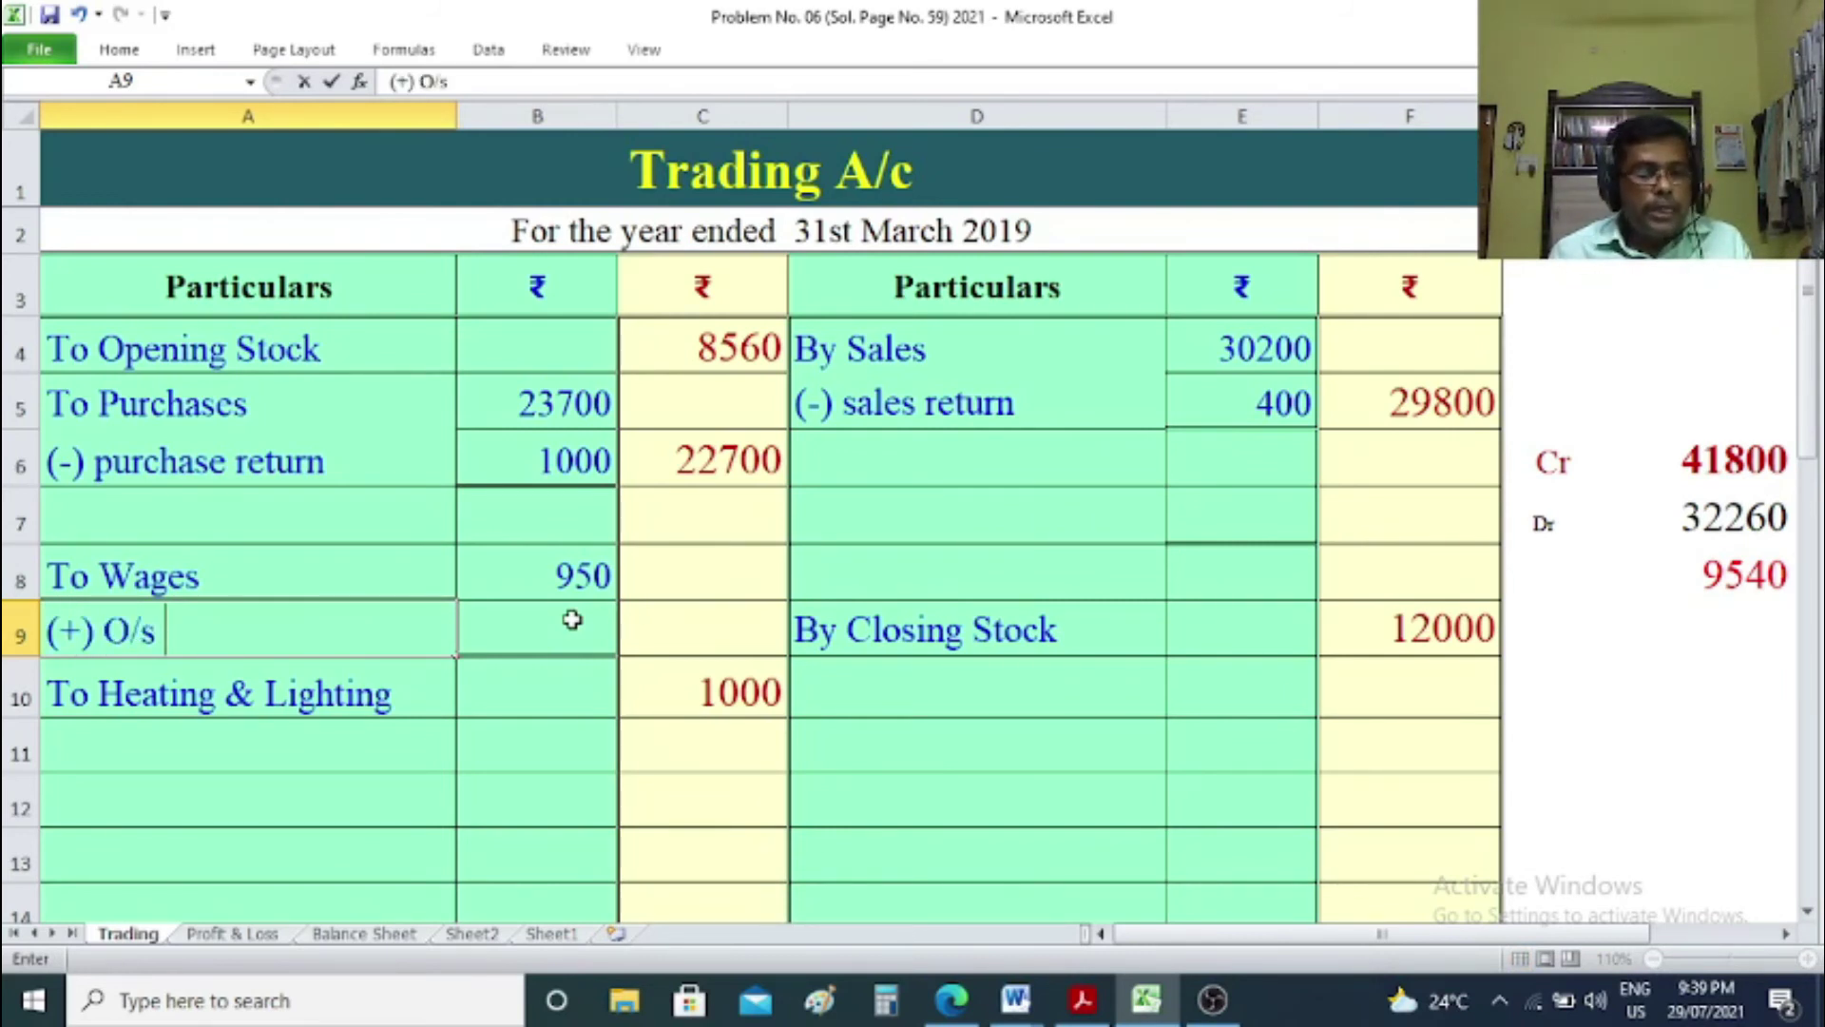
# Enter 300 for the outstanding wages and add it to the wages amount with a formula in the outer column.
pyautogui.click(593, 646)
pyautogui.write('300')
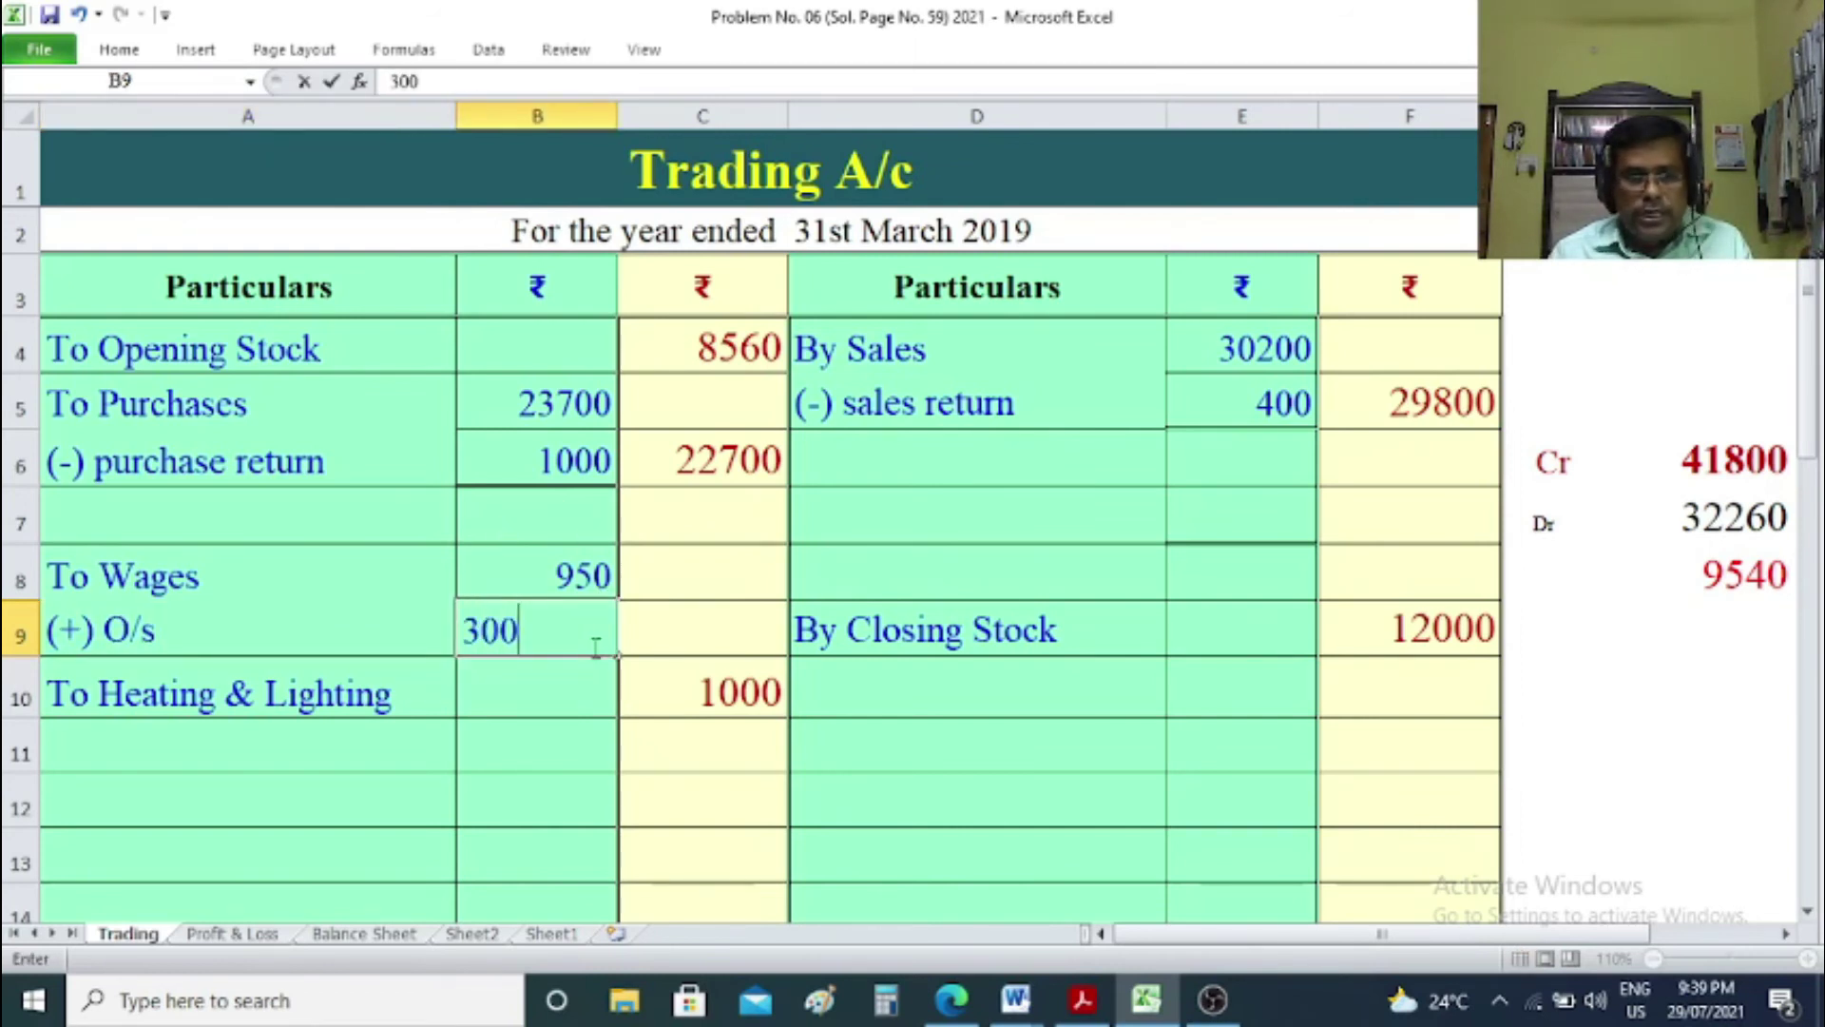
pyautogui.click(712, 609)
pyautogui.write('=')
pyautogui.click(580, 575)
pyautogui.write('+')
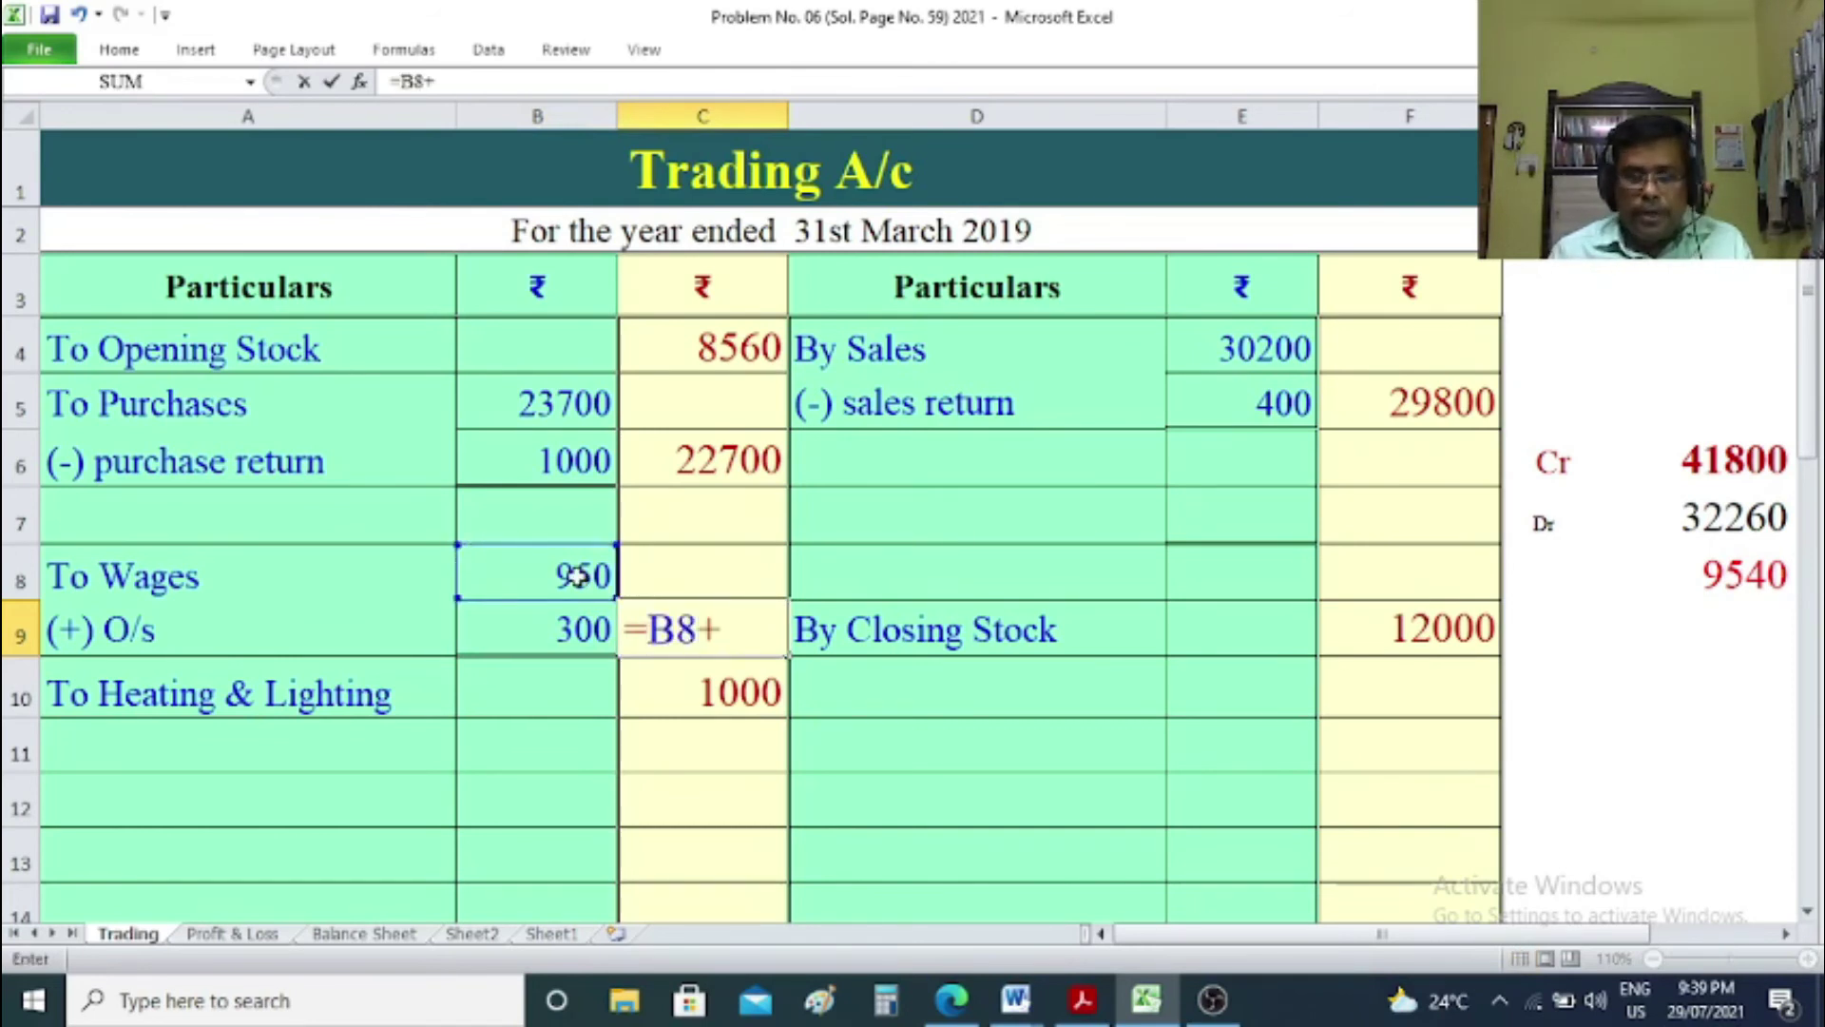
pyautogui.click(569, 635)
pyautogui.press('Return')
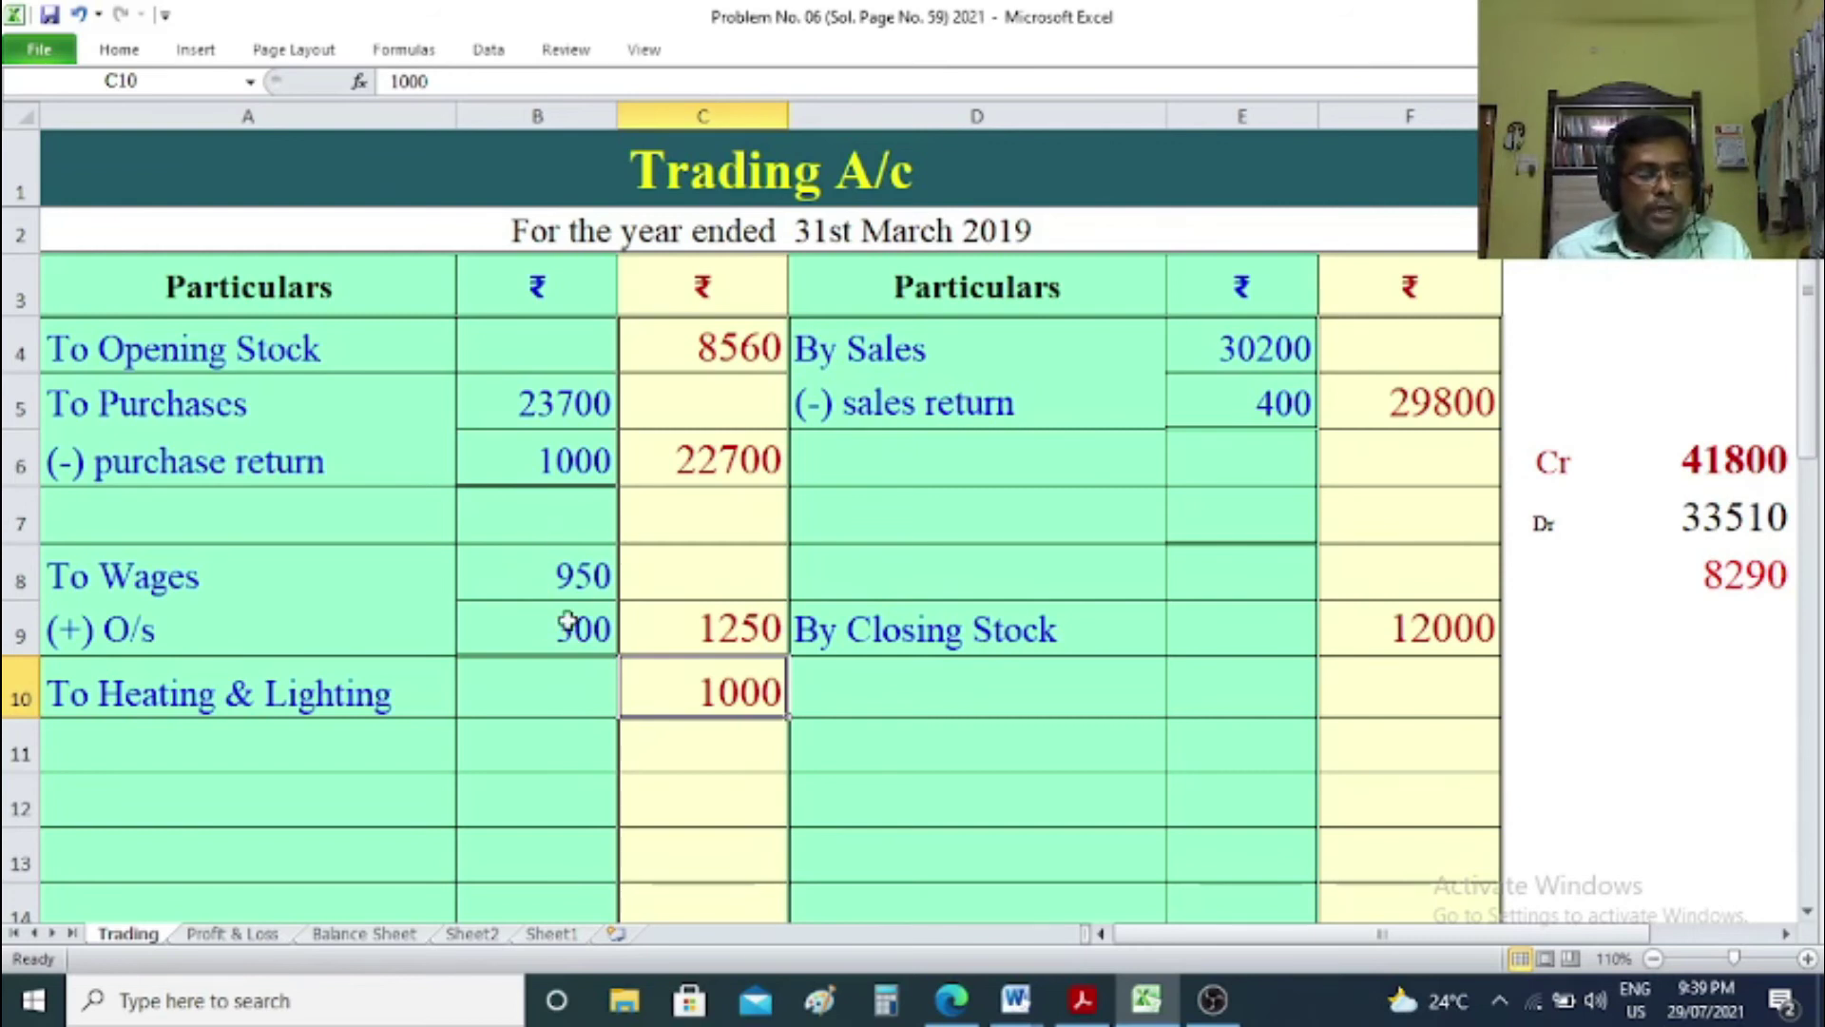
# Add "O/s Wages" of 300 below Bills Payable on the liabilities side of the Balance Sheet.
pyautogui.click(361, 932)
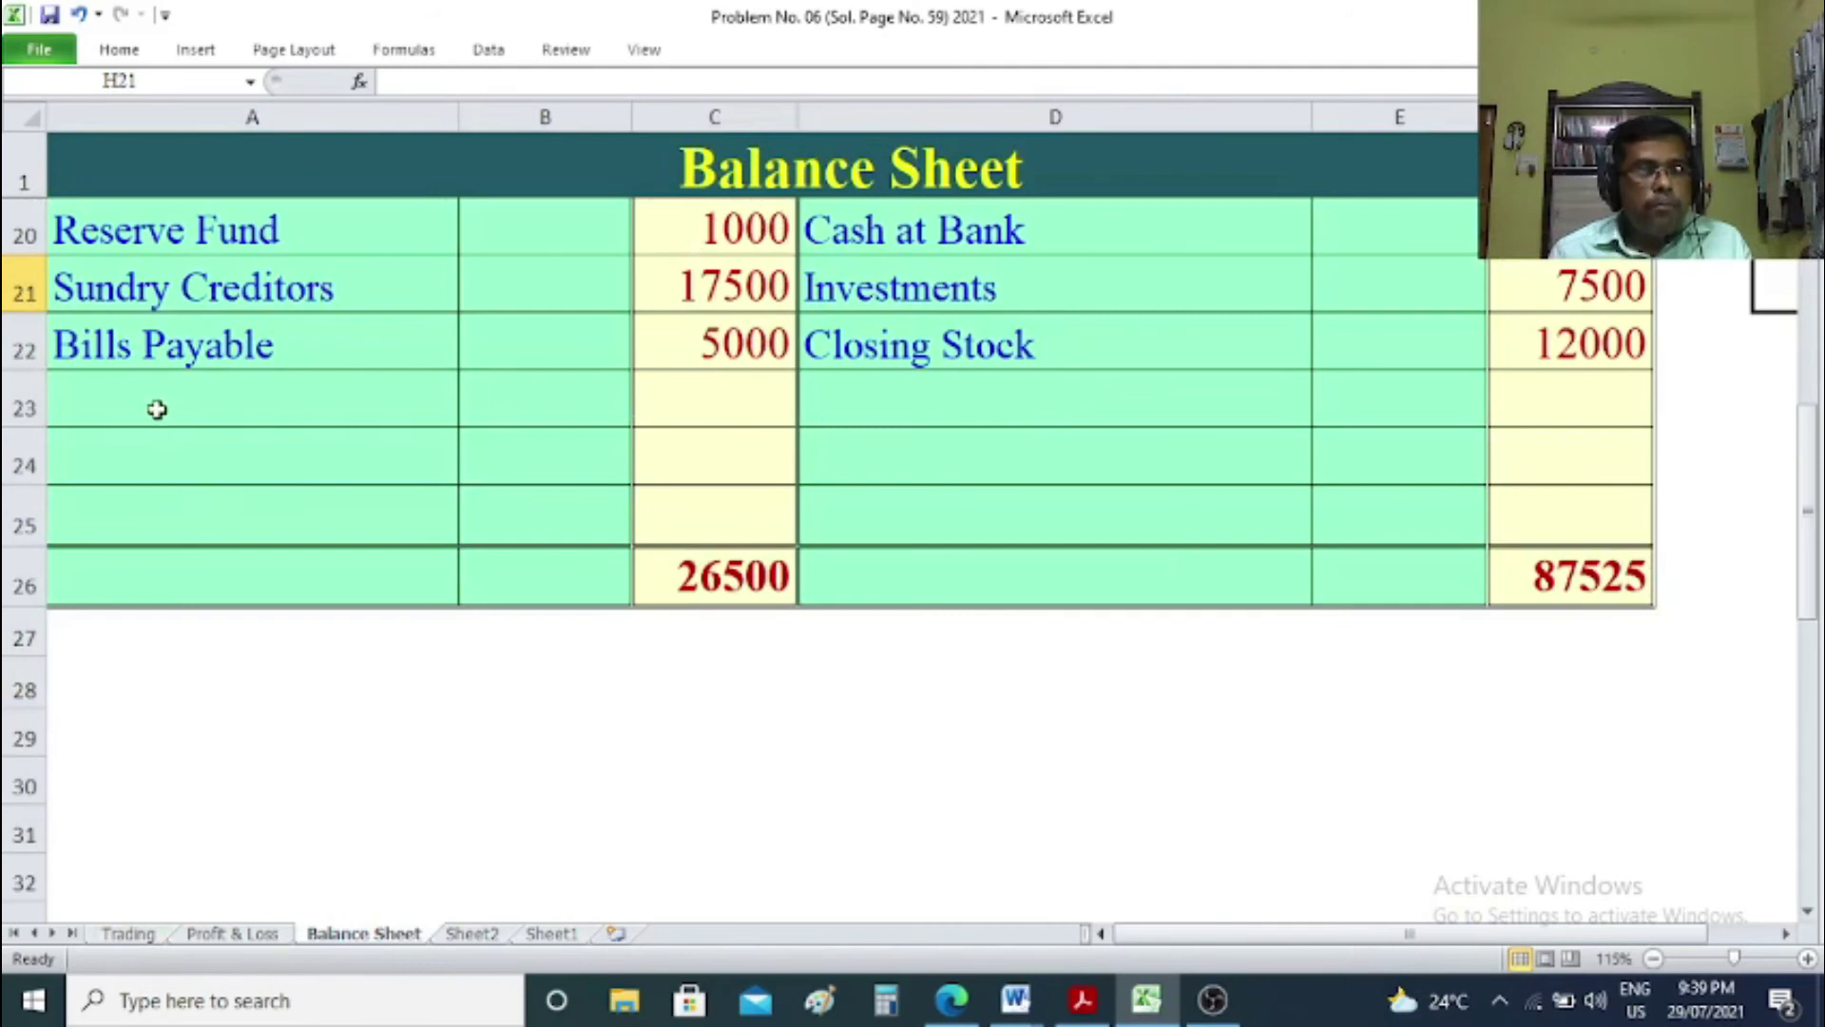
pyautogui.click(153, 407)
pyautogui.write('O/s')
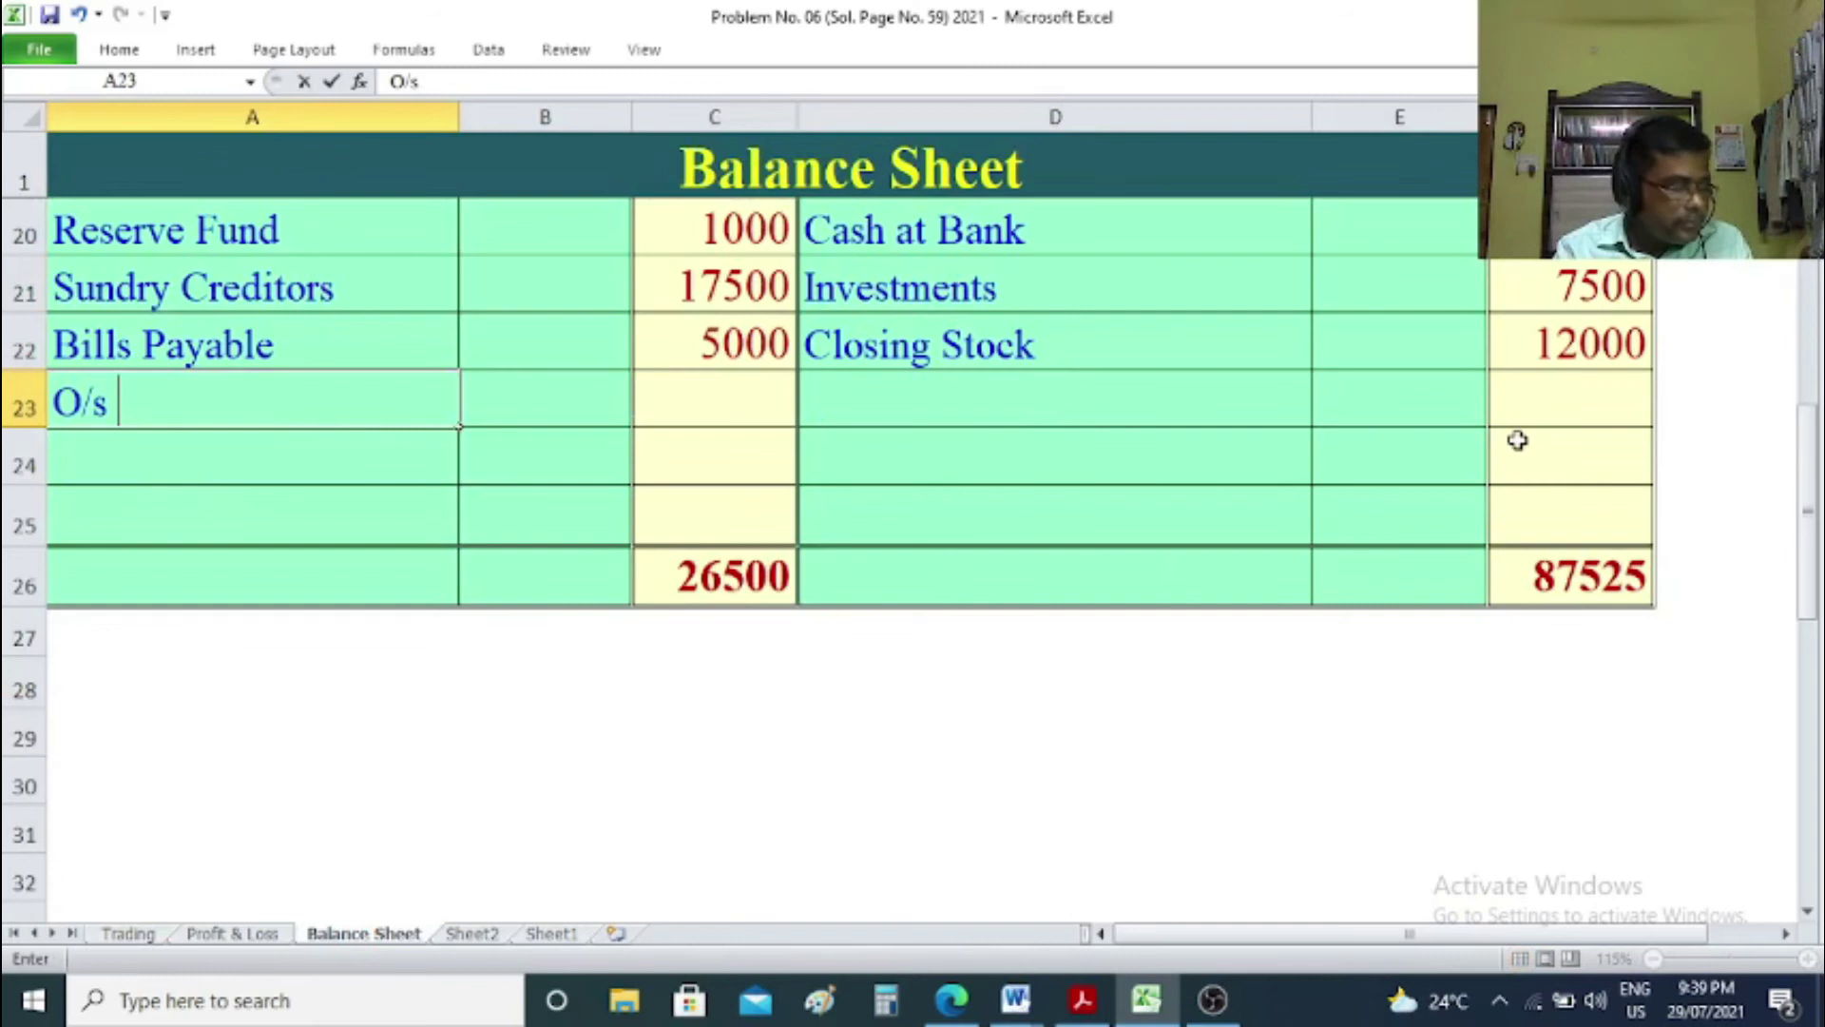
pyautogui.write(' Wages')
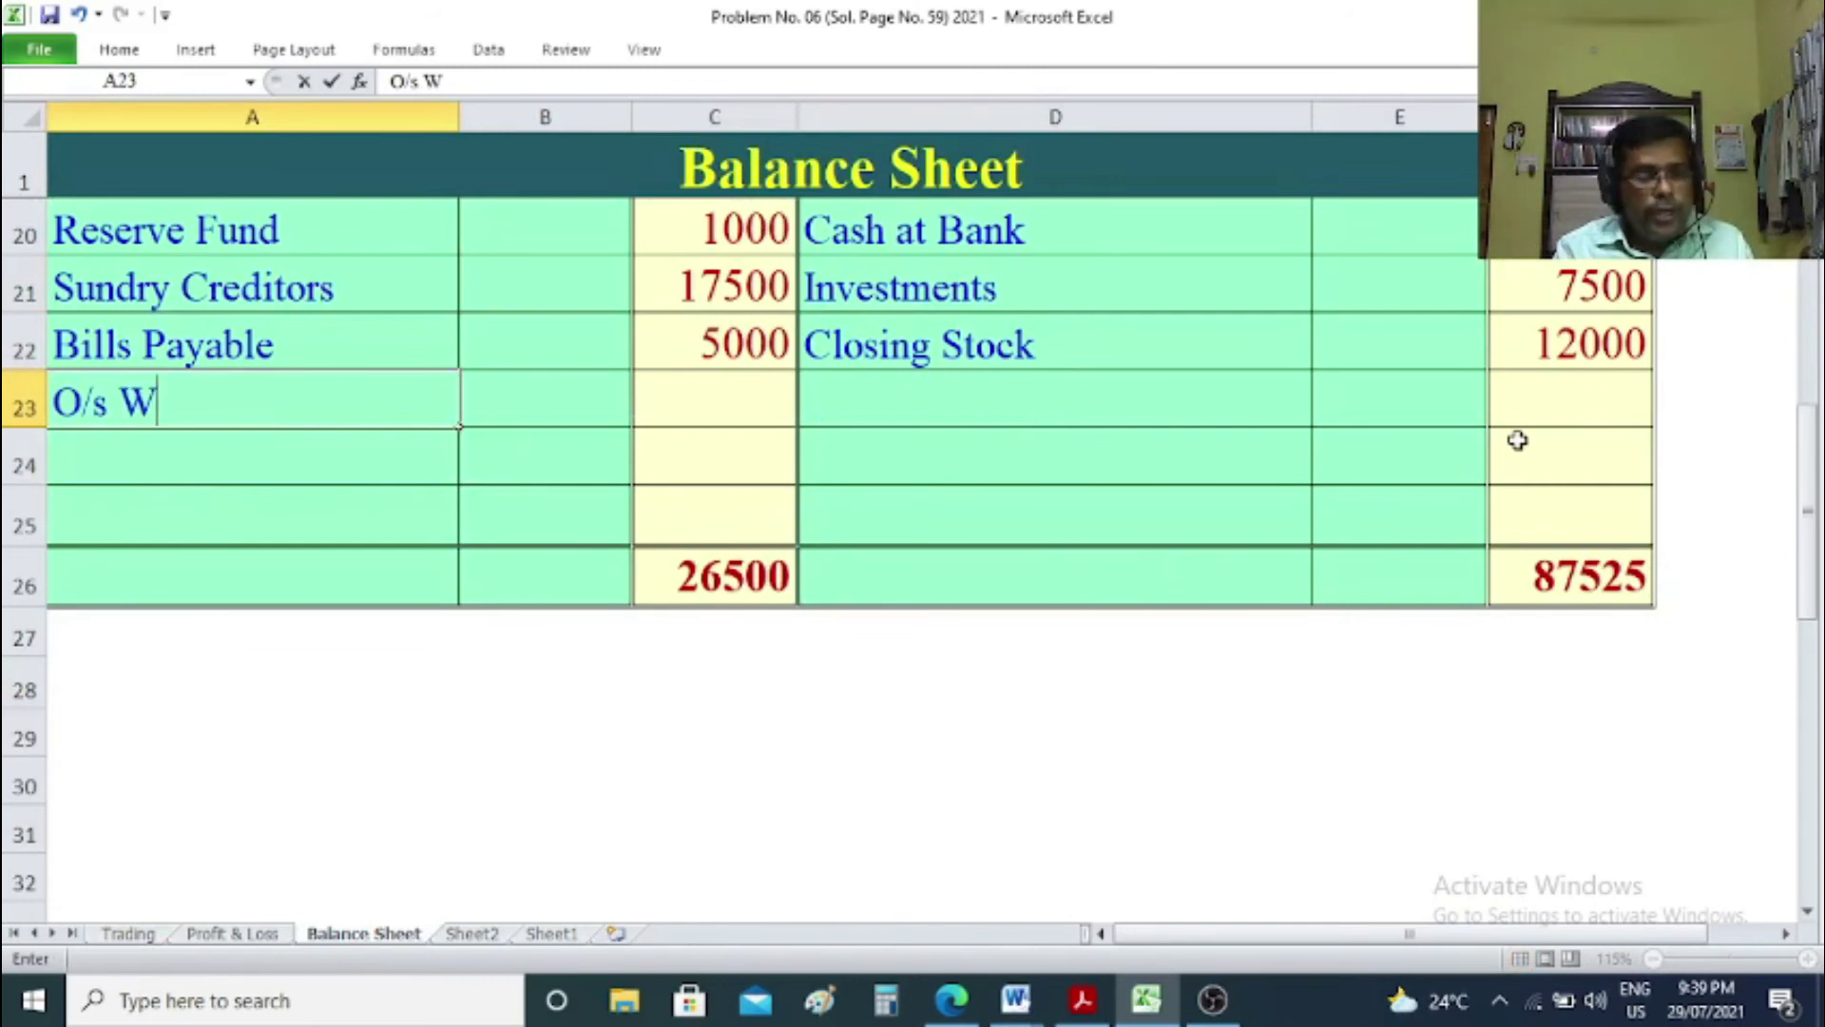
pyautogui.press('Tab')
pyautogui.press('Tab')
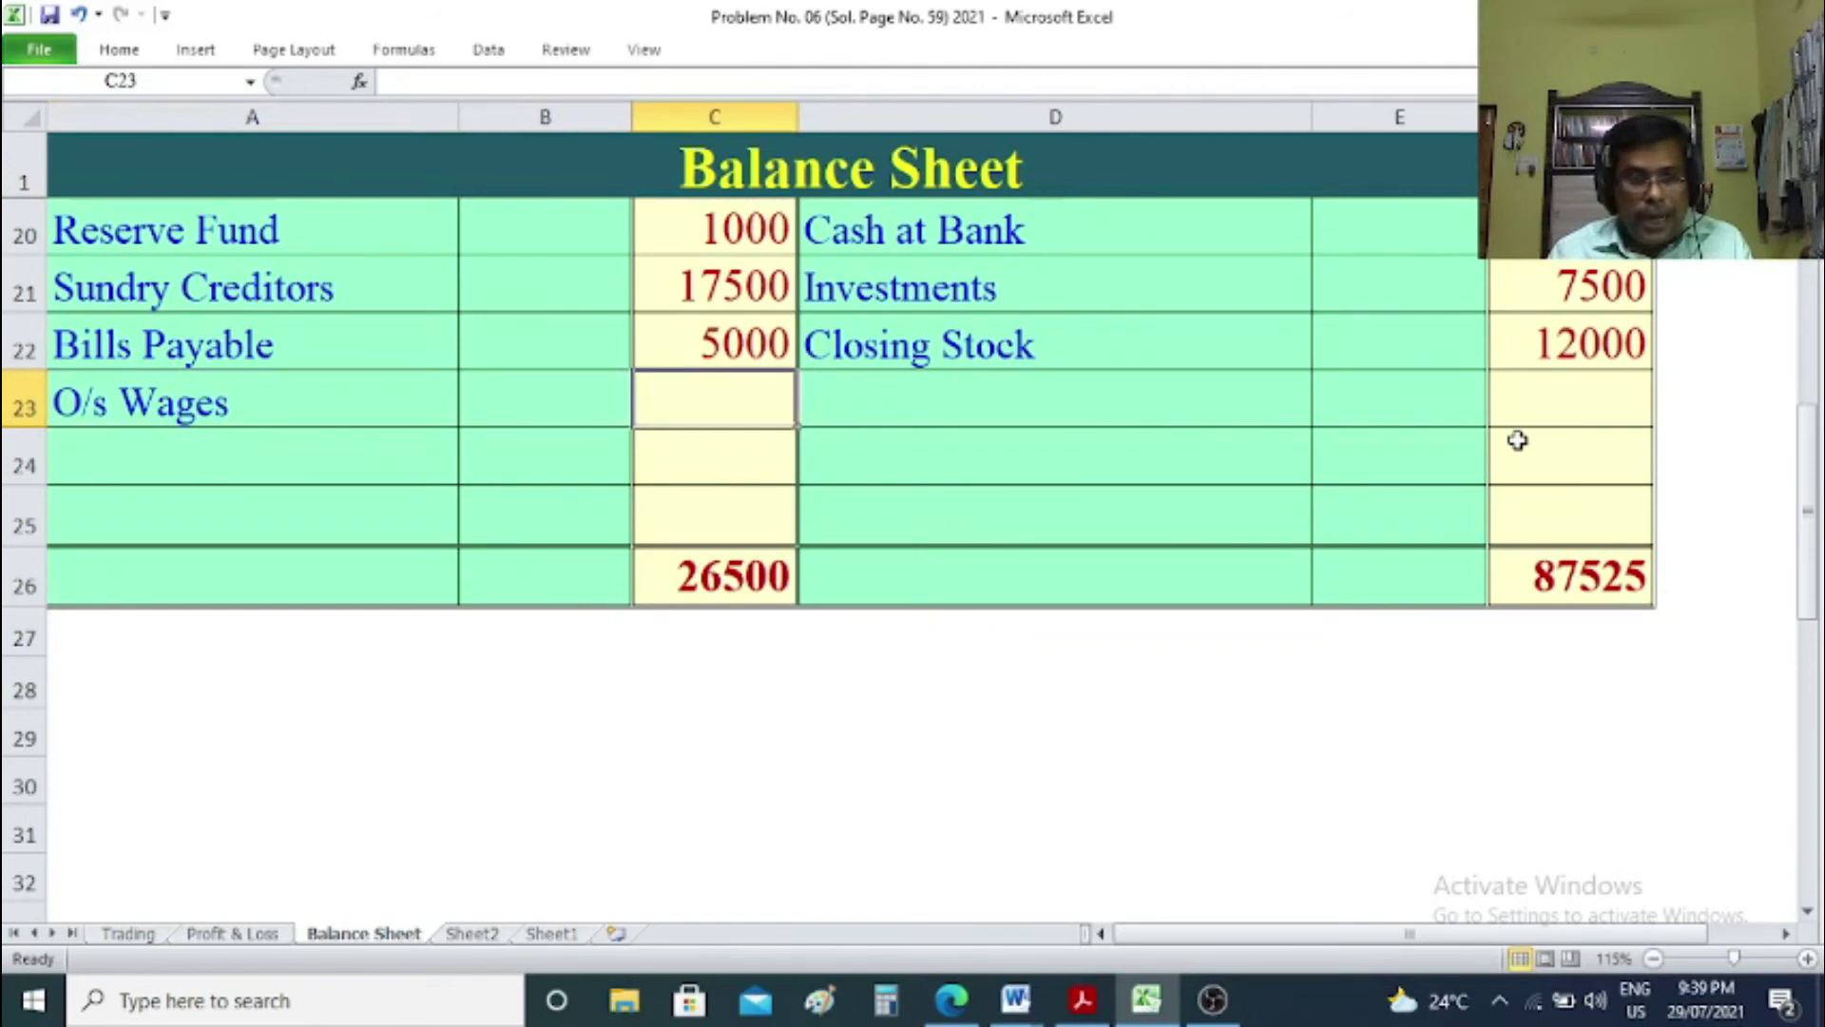
pyautogui.write('3')
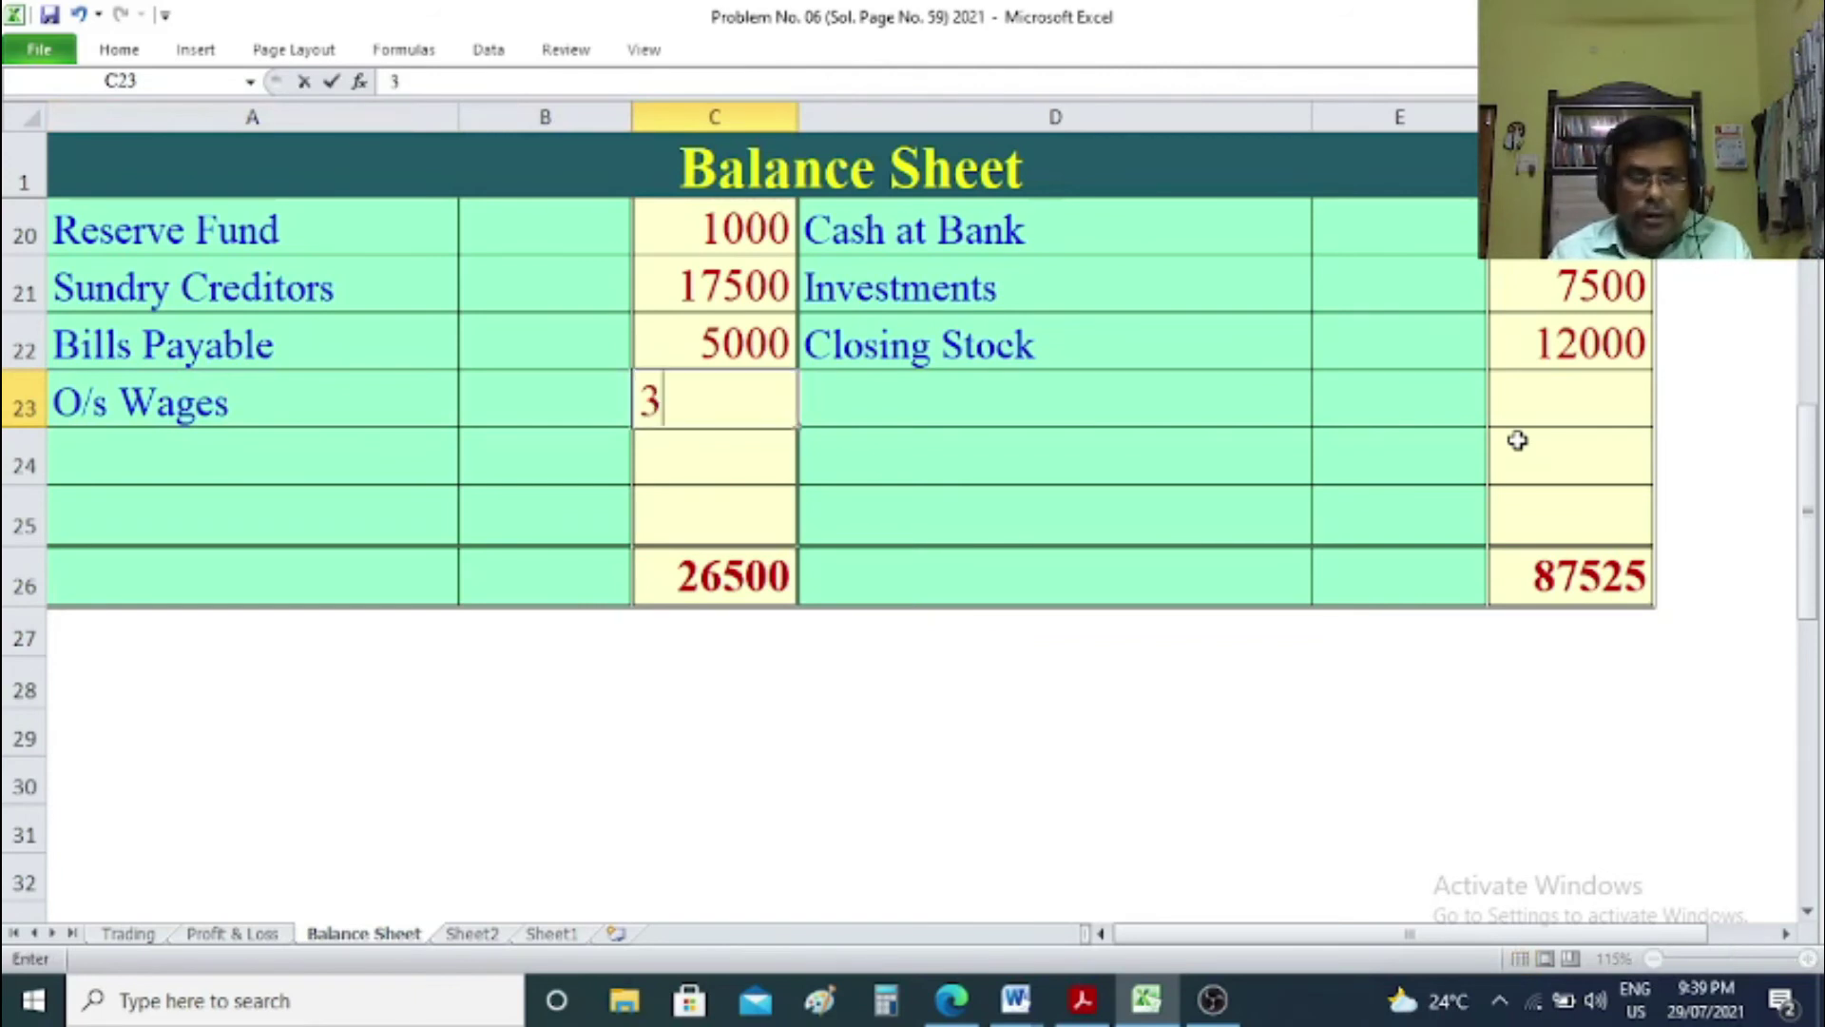
pyautogui.write('00')
pyautogui.click(832, 819)
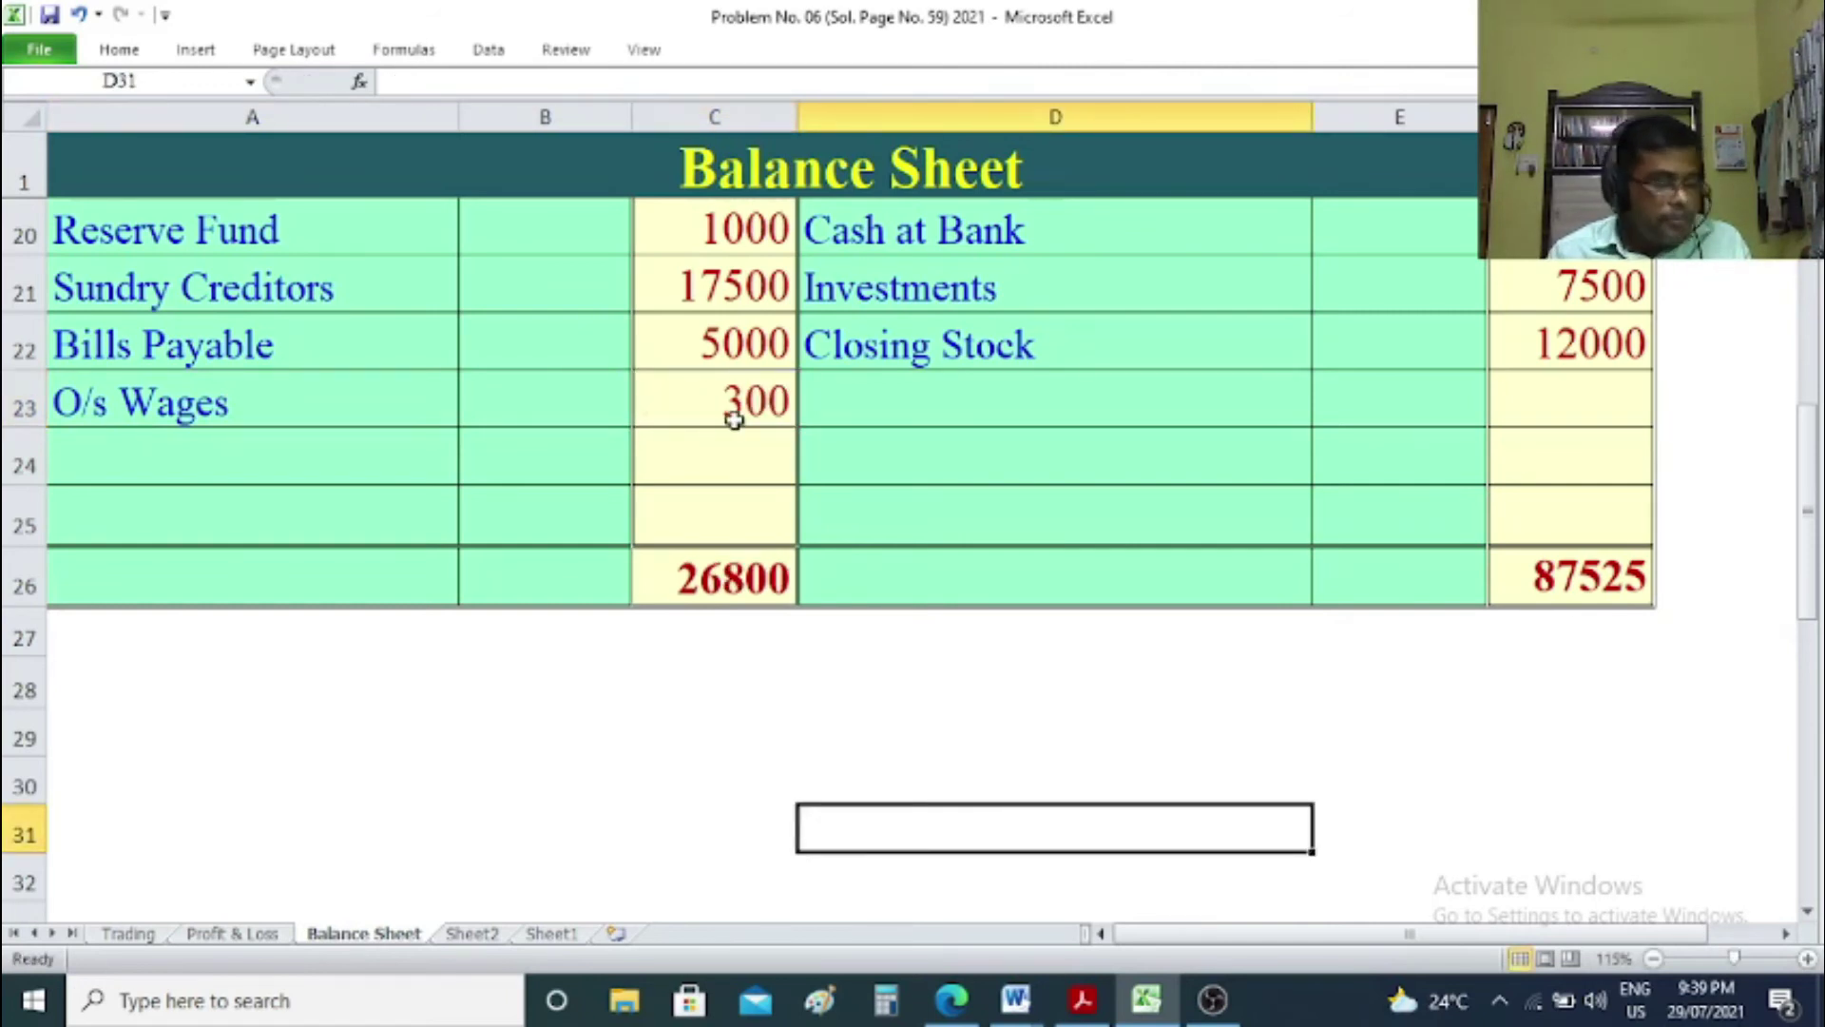
# Label the row below To Electricity Charges in the Profit and Loss account "(+) O/s".
pyautogui.click(224, 936)
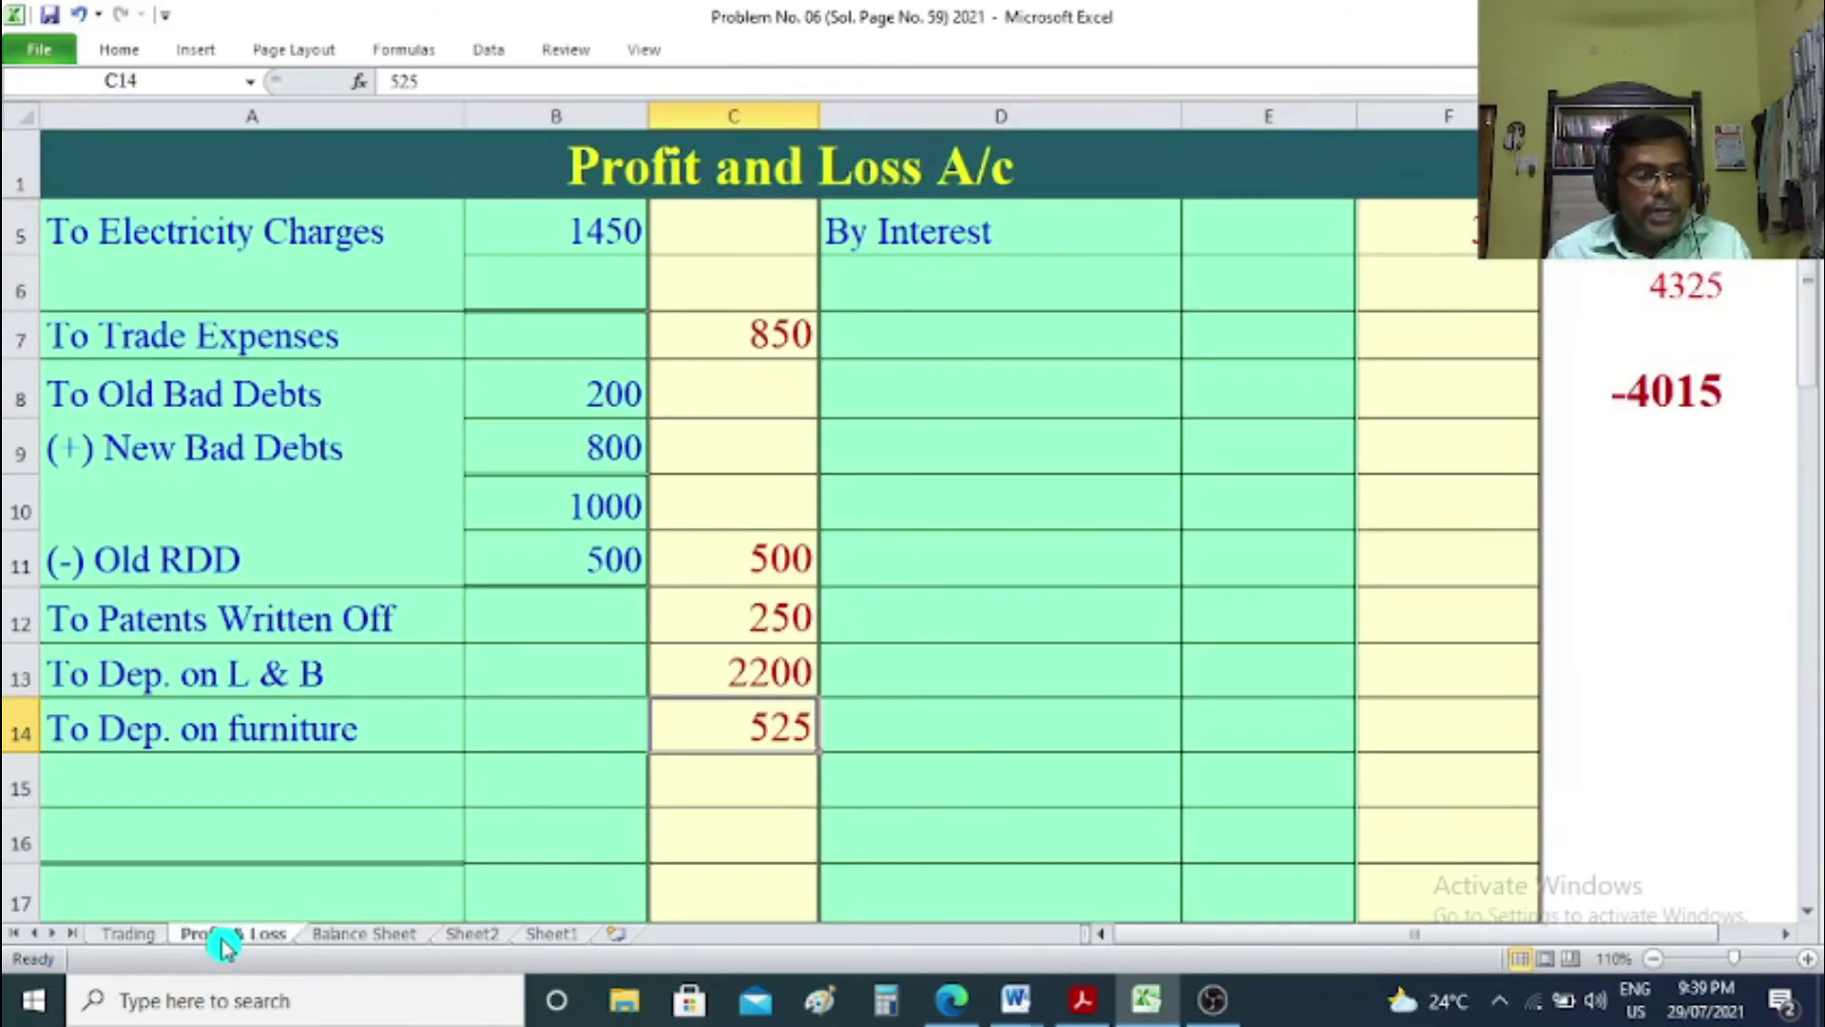
pyautogui.click(139, 939)
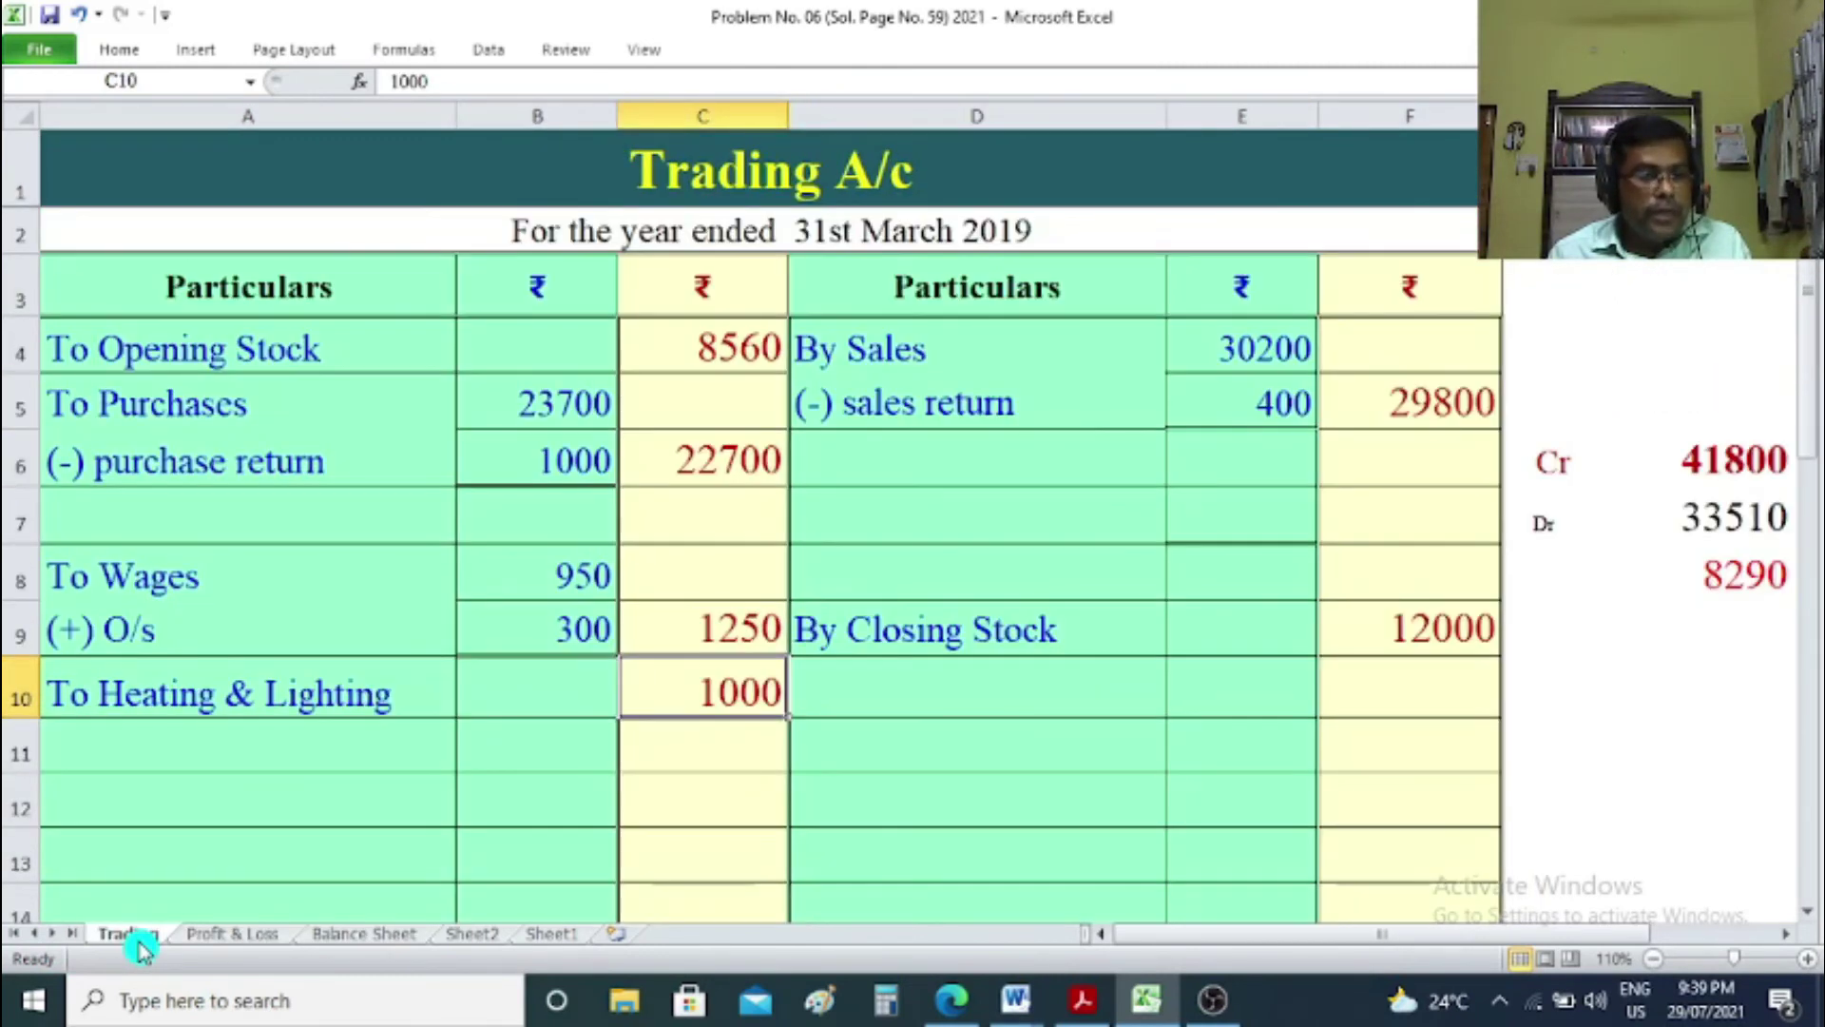
pyautogui.click(193, 940)
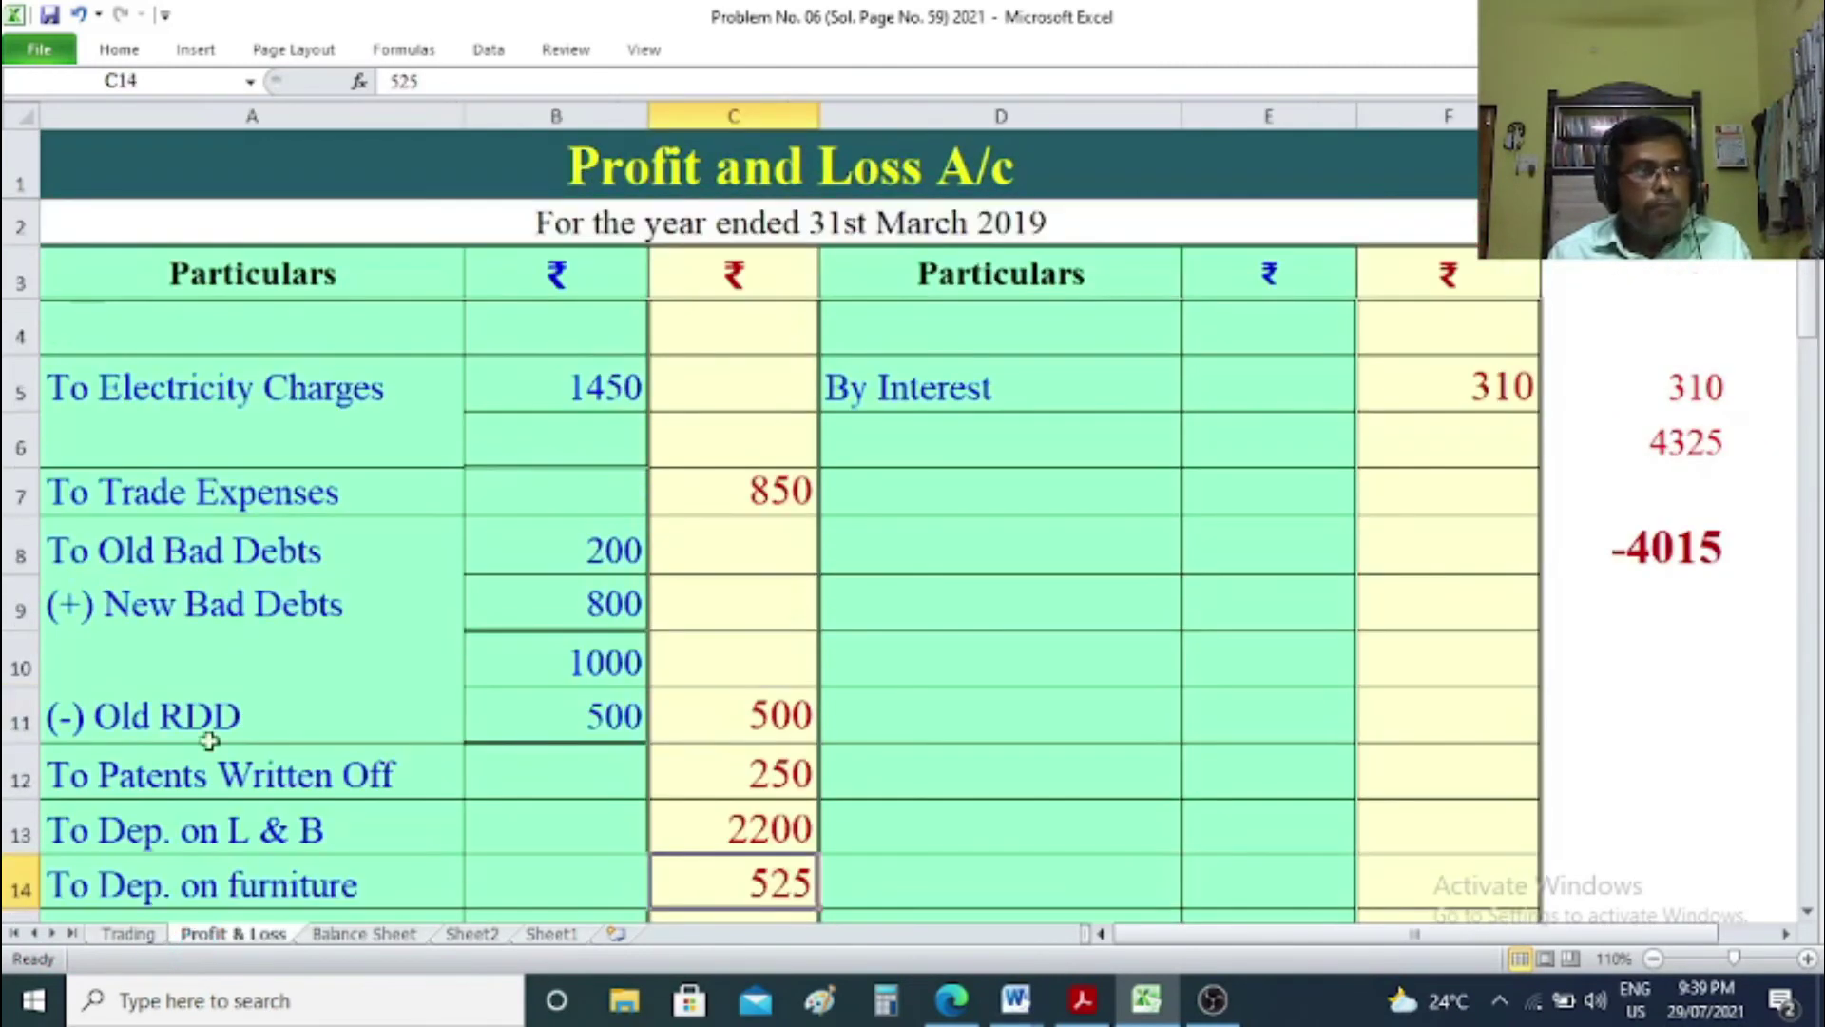
pyautogui.click(157, 448)
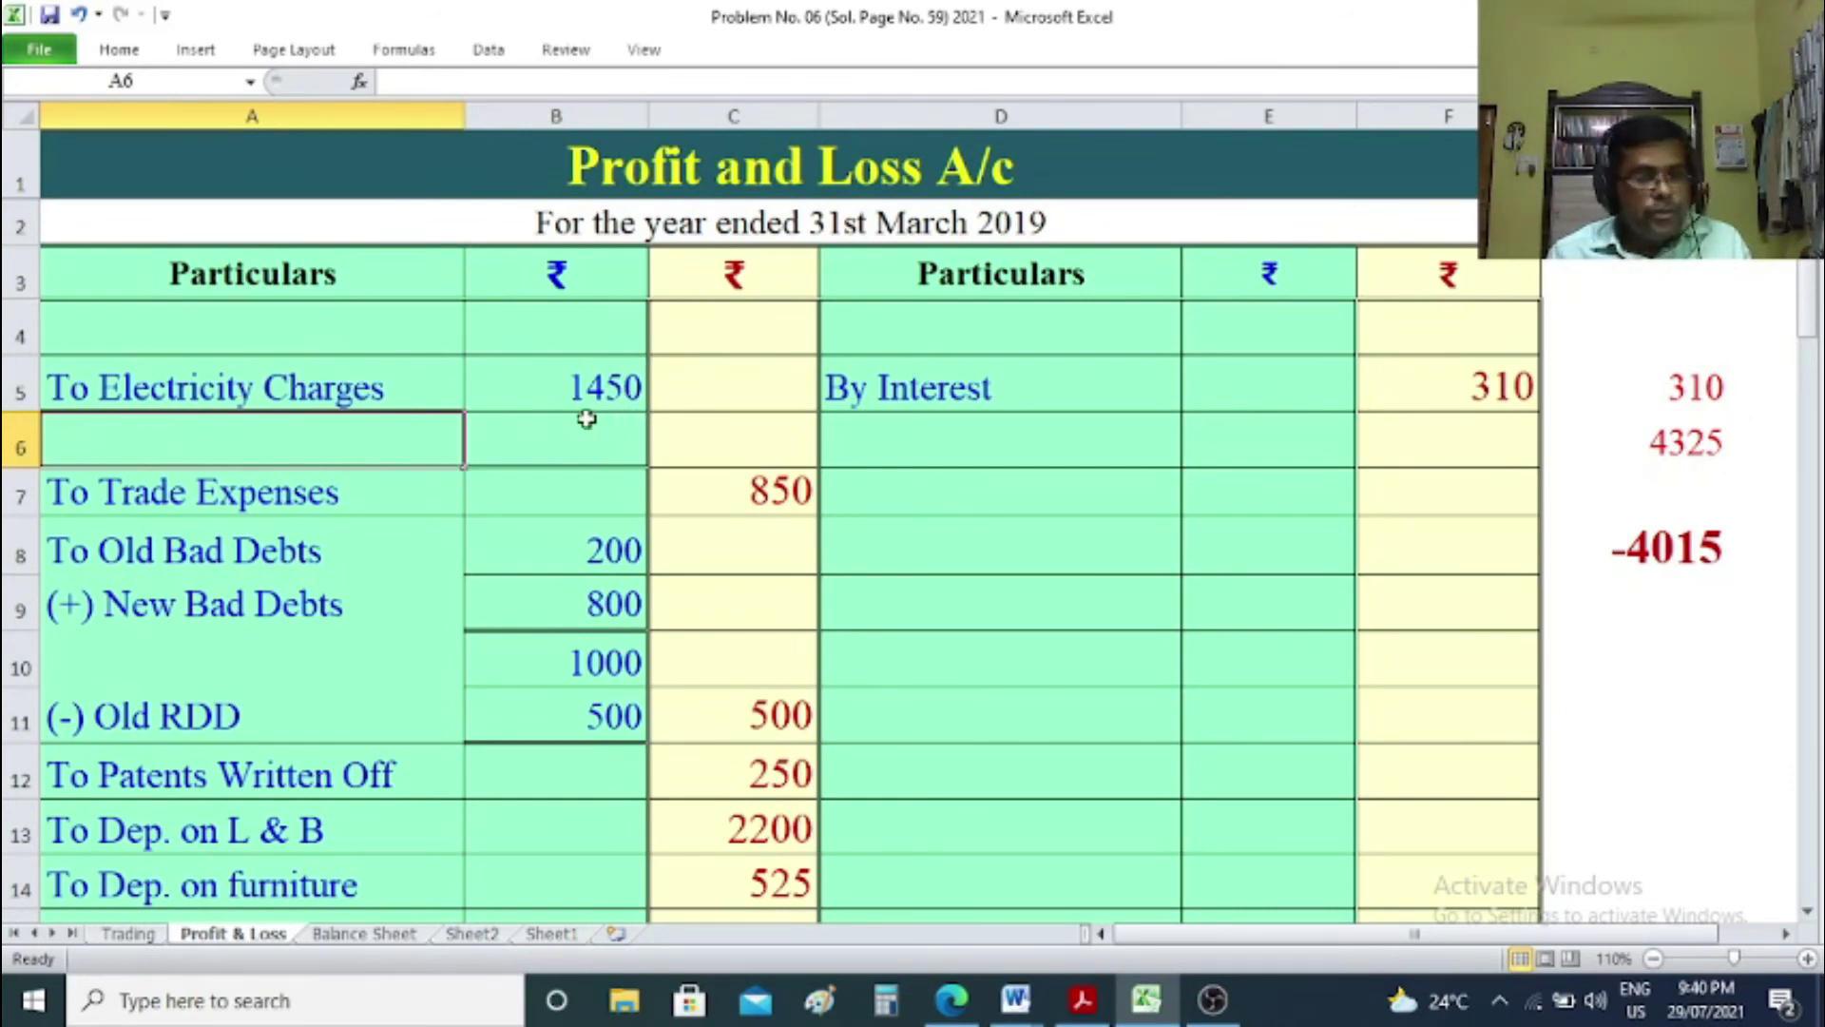
pyautogui.write('(+) ')
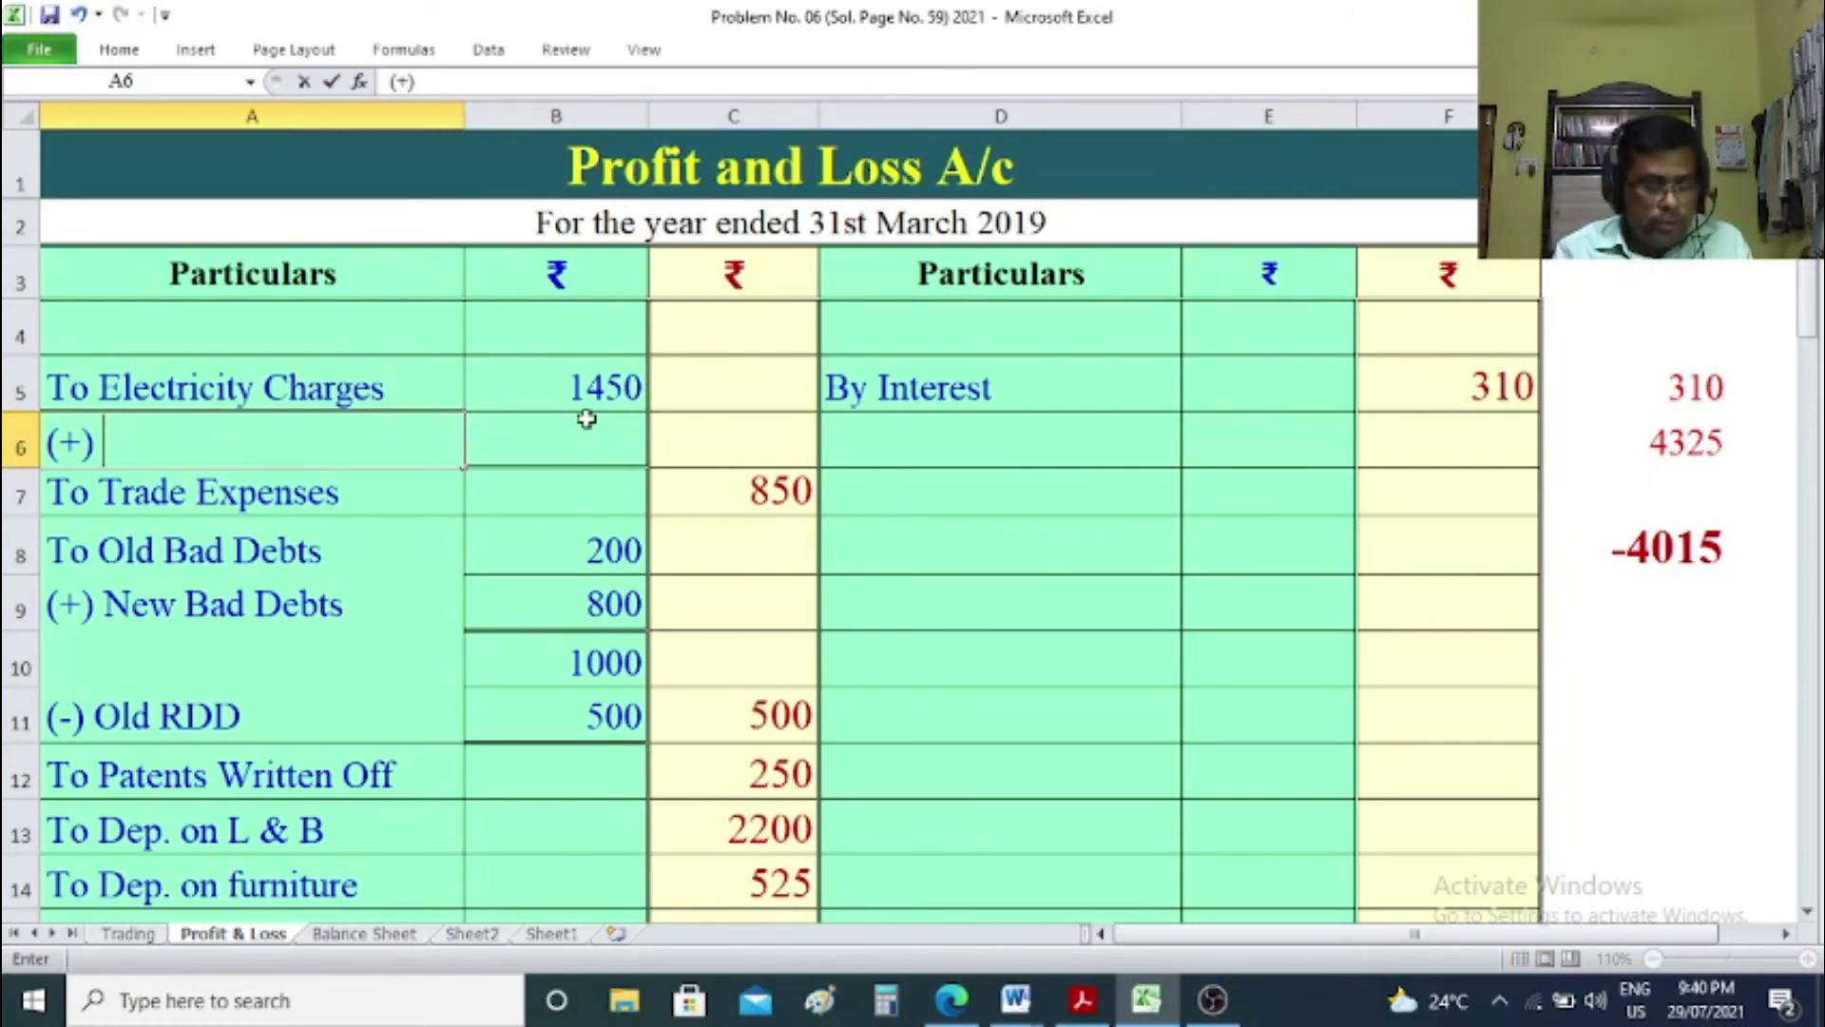
pyautogui.write('O/s')
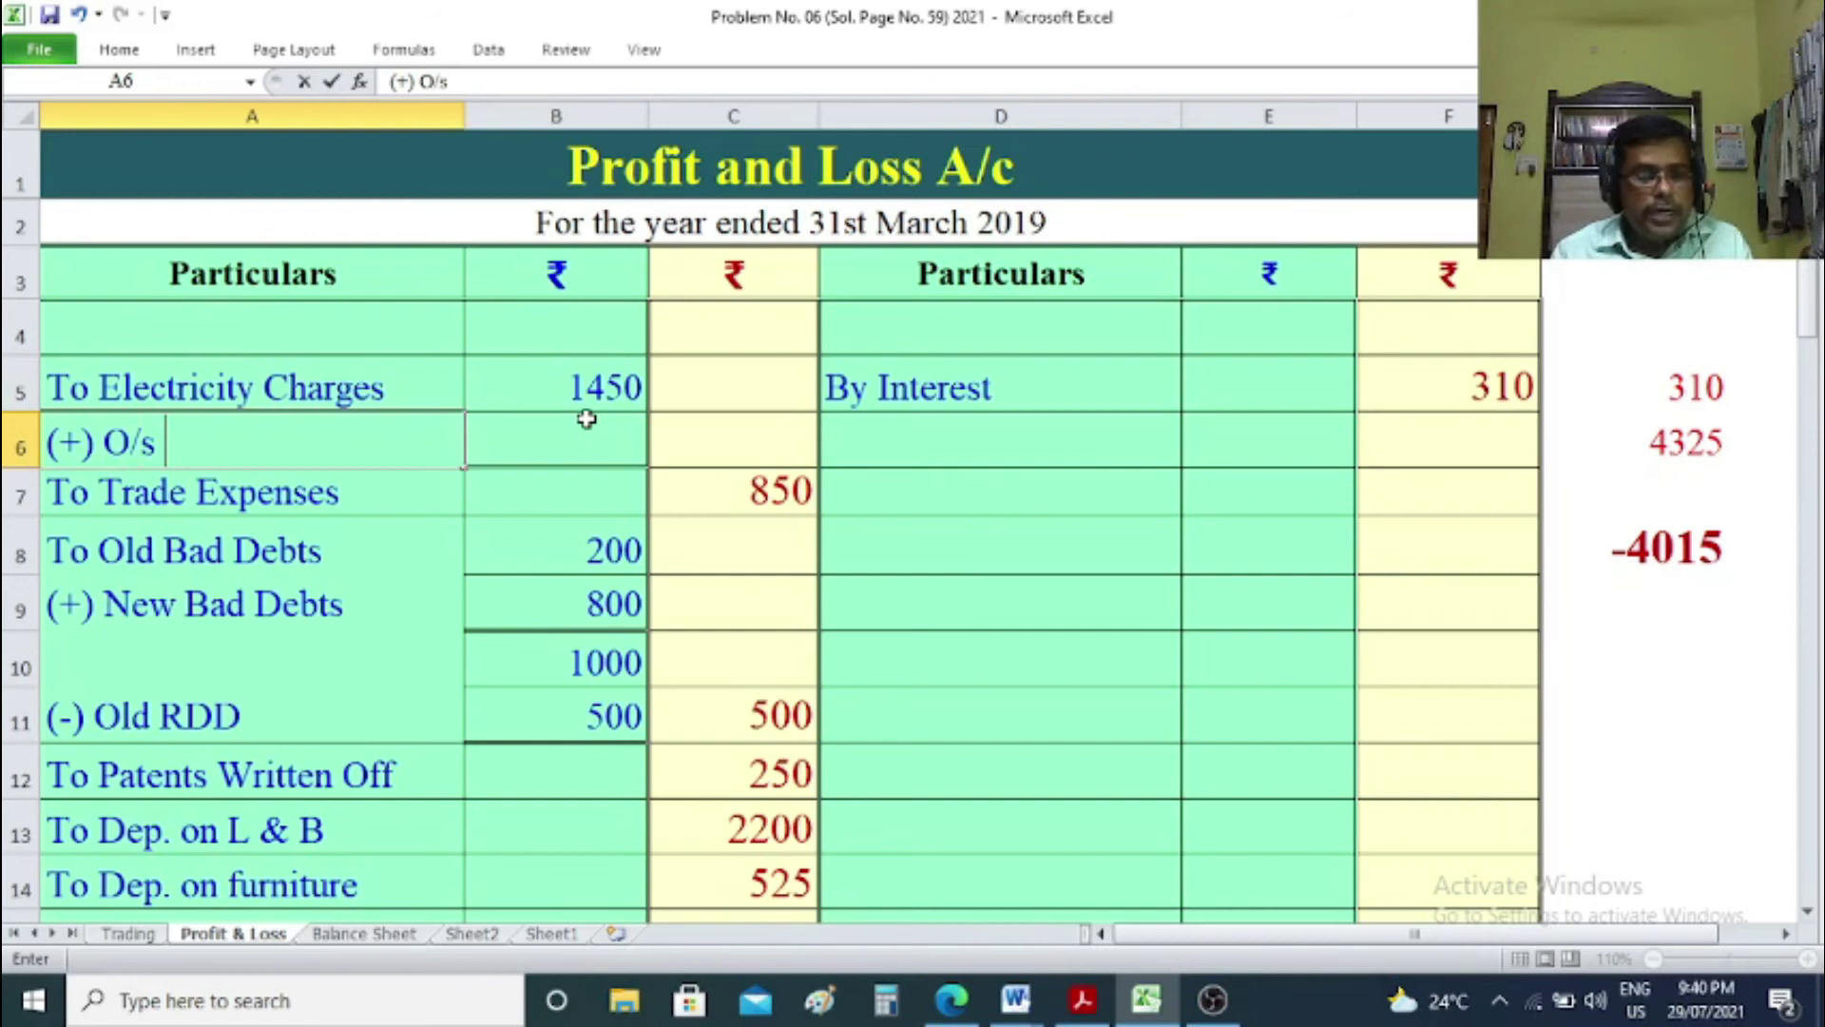
# Enter 200 for the outstanding electricity charges in the inner column and 1650 as the combined amount in the outer column.
pyautogui.click(584, 426)
pyautogui.write('200')
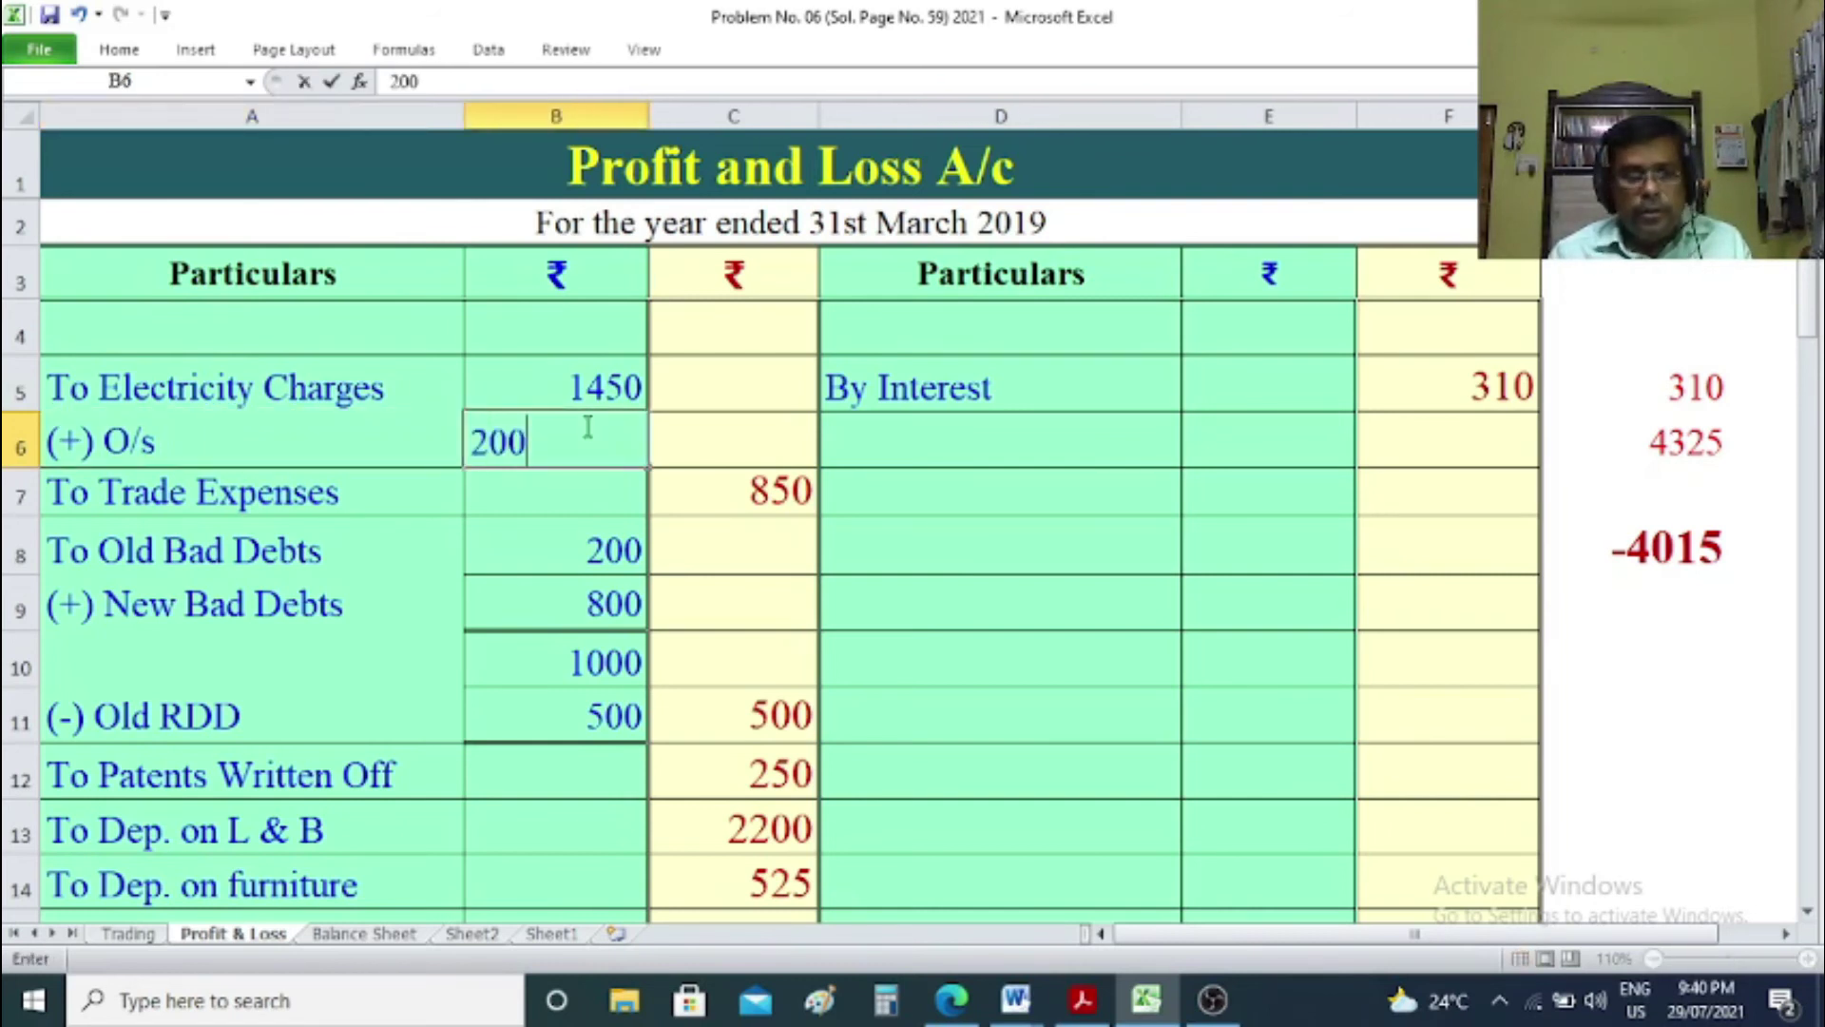
pyautogui.click(710, 435)
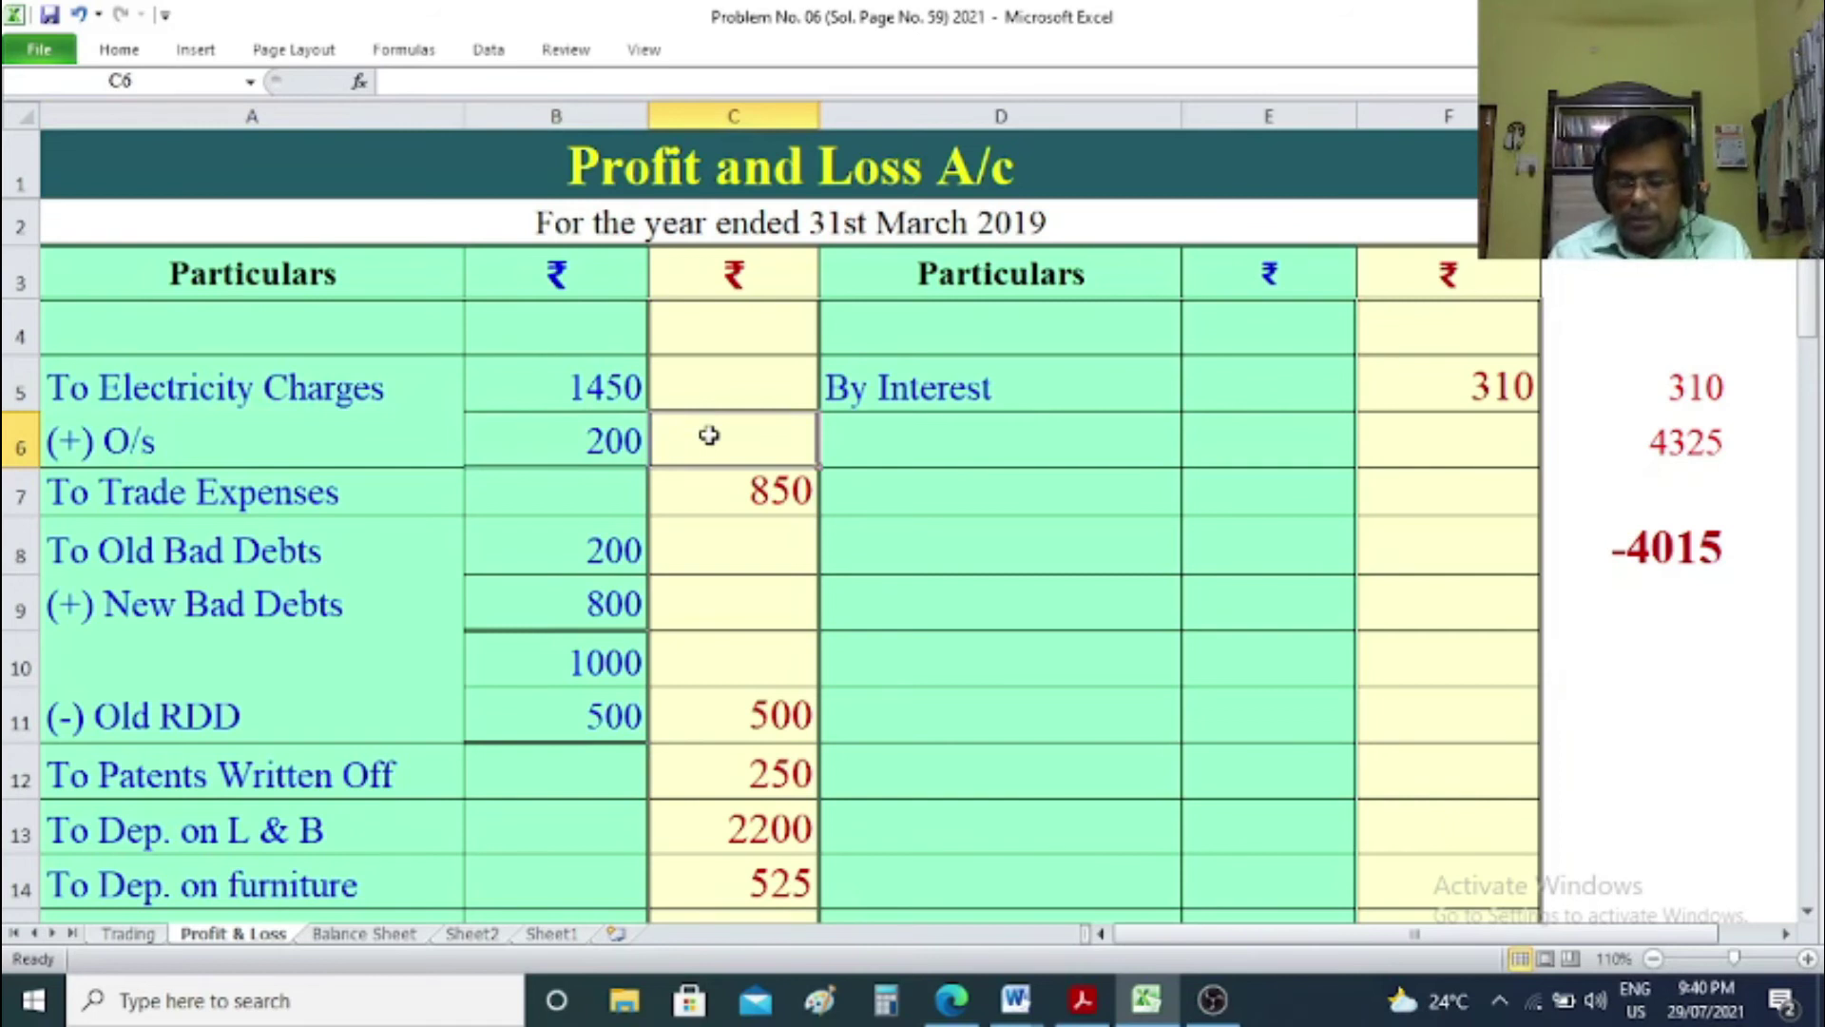
pyautogui.write('1650')
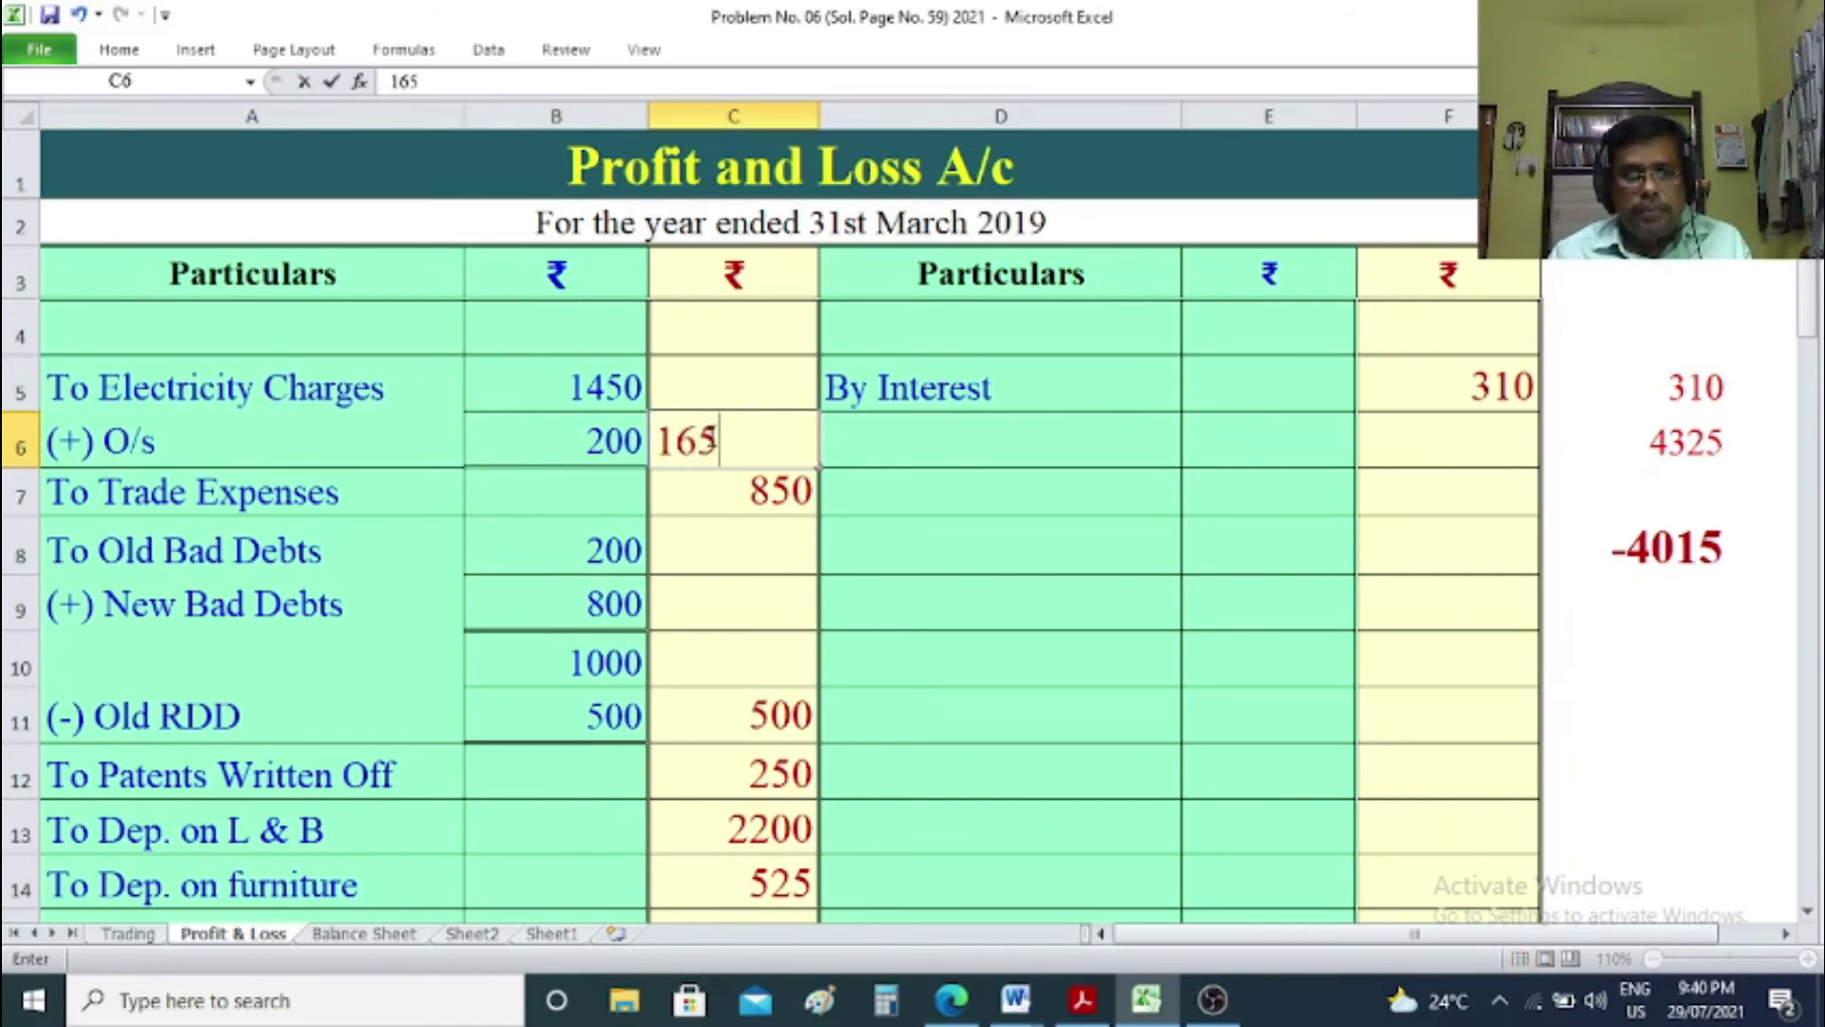
pyautogui.click(1739, 772)
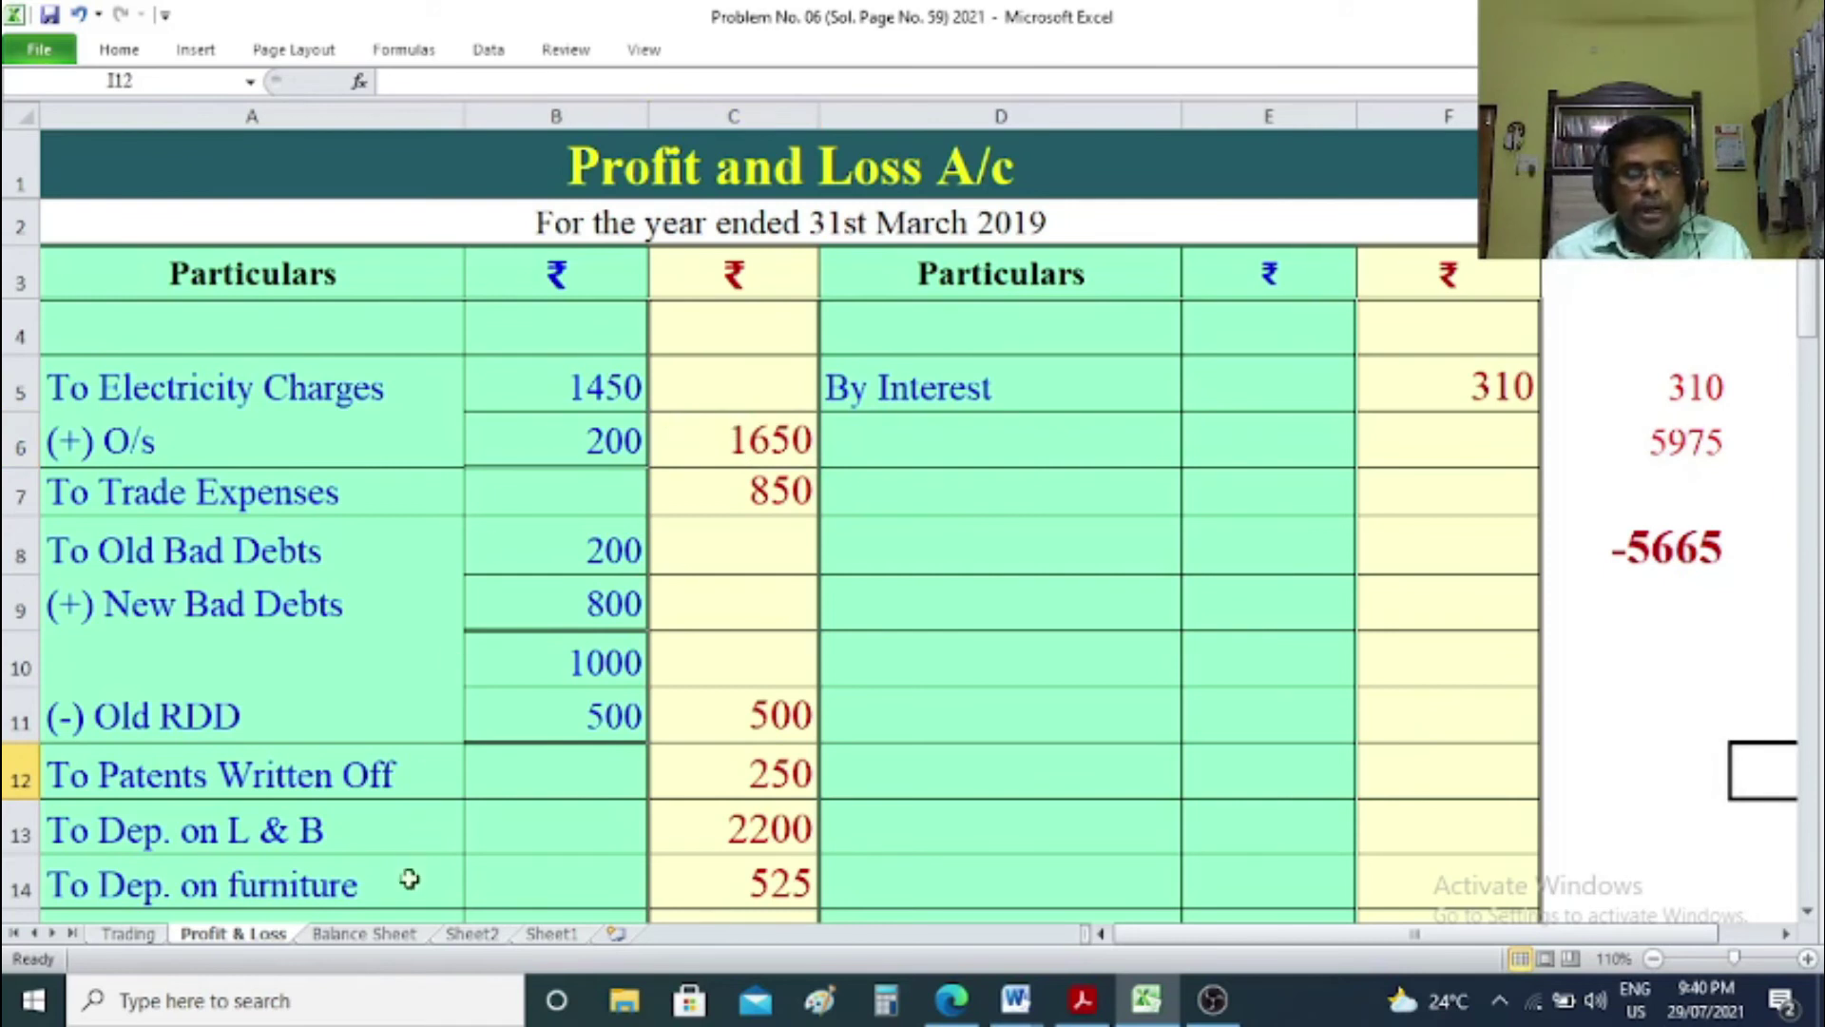
# Add "O/s Electricity Charges" of 200 below O/s Wages on the liabilities side of the Balance Sheet.
pyautogui.click(380, 933)
pyautogui.click(152, 476)
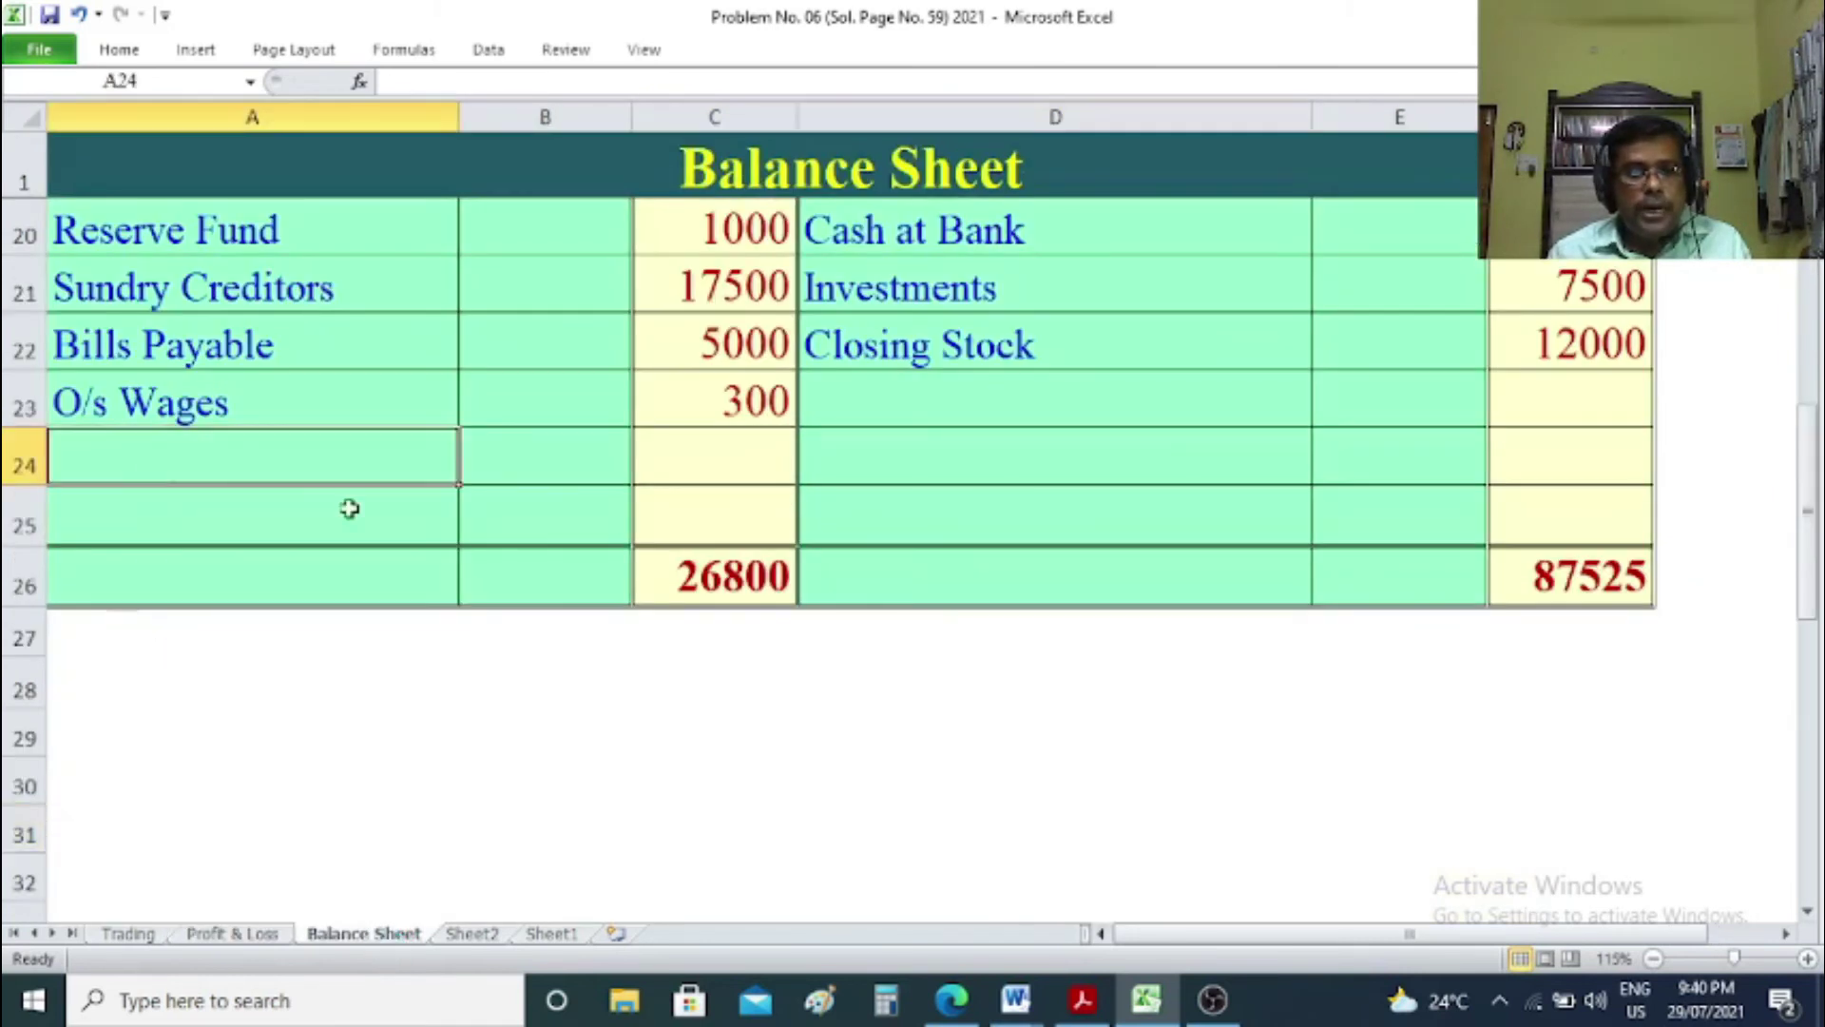
pyautogui.write('o')
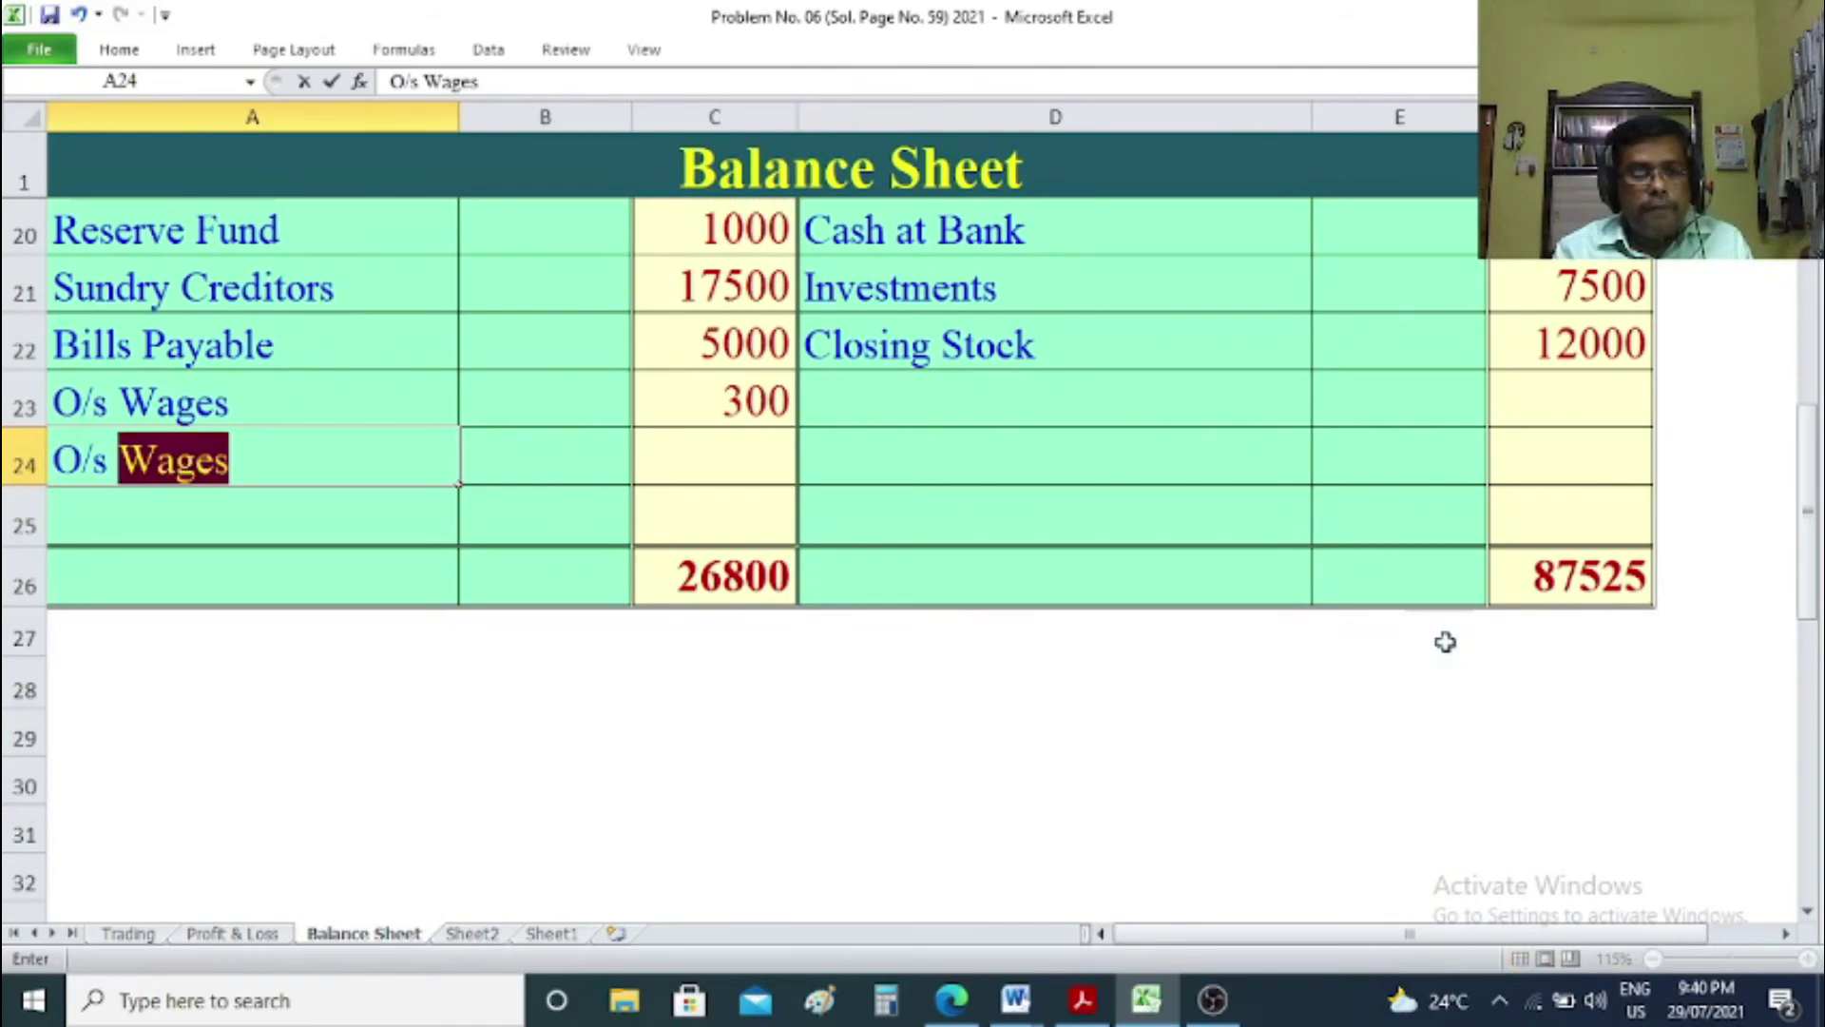
pyautogui.write('Elec')
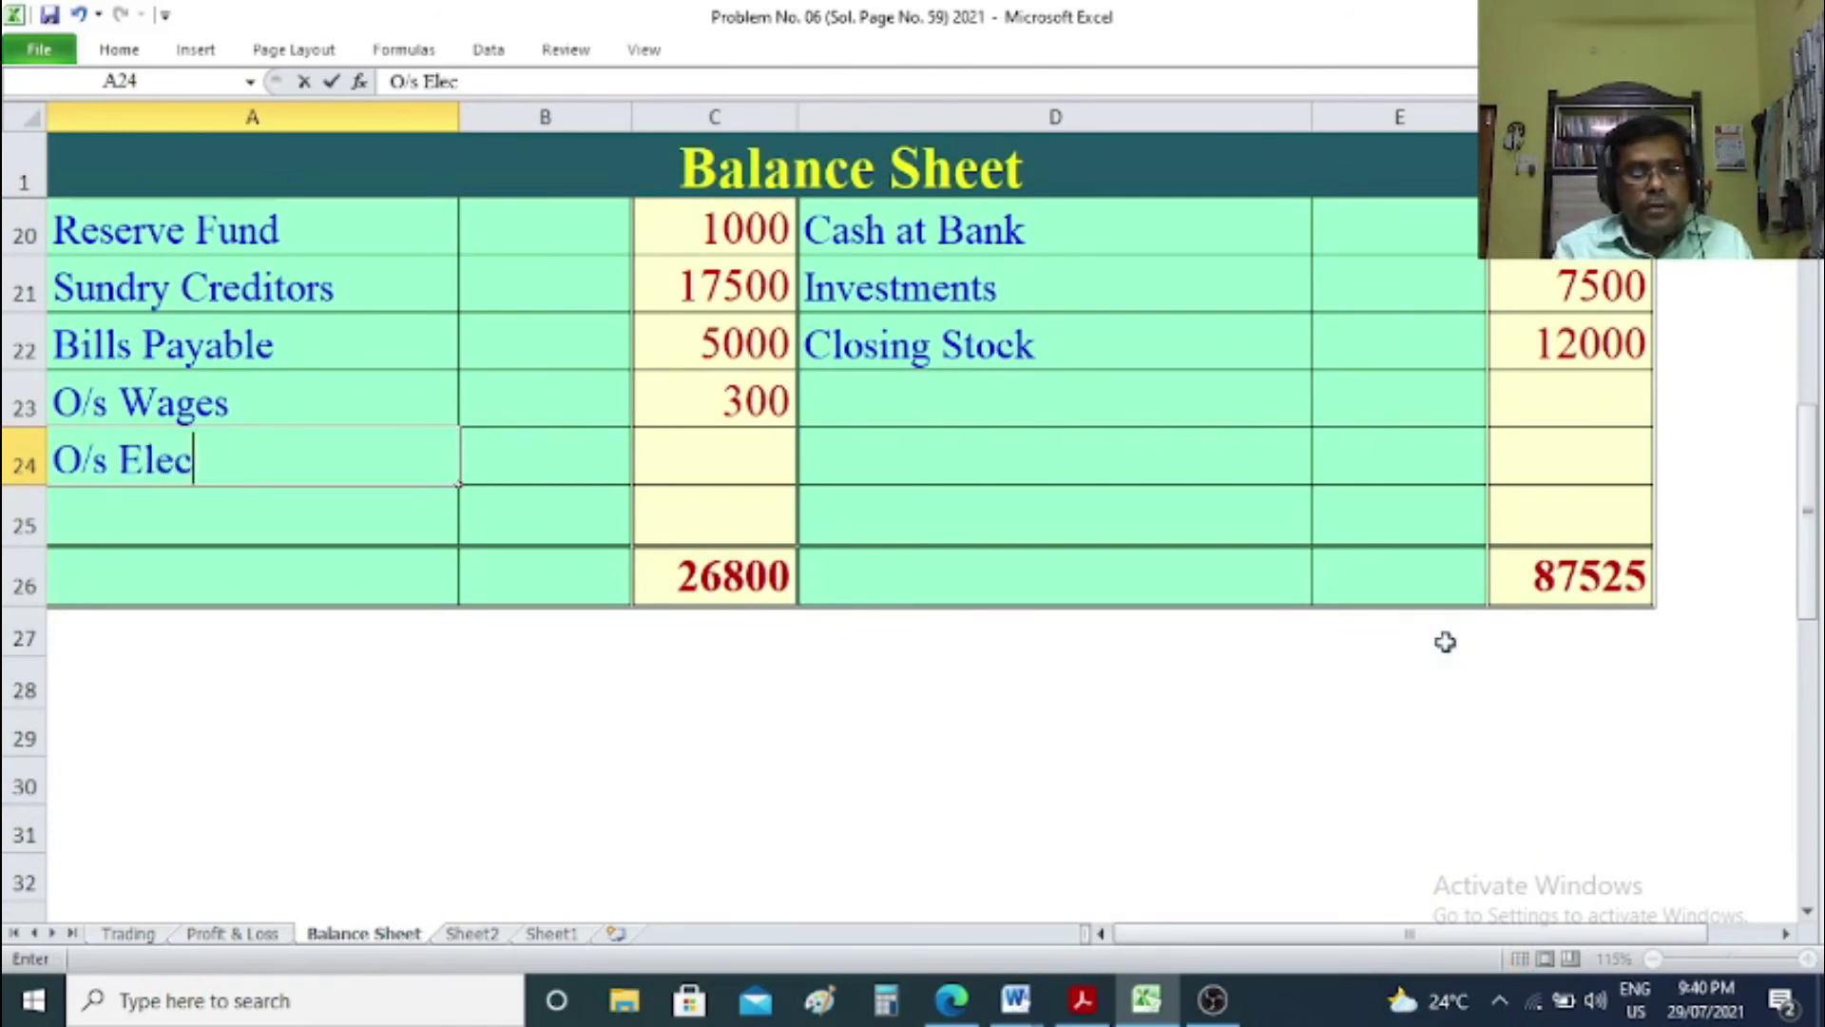
pyautogui.write('tricity ')
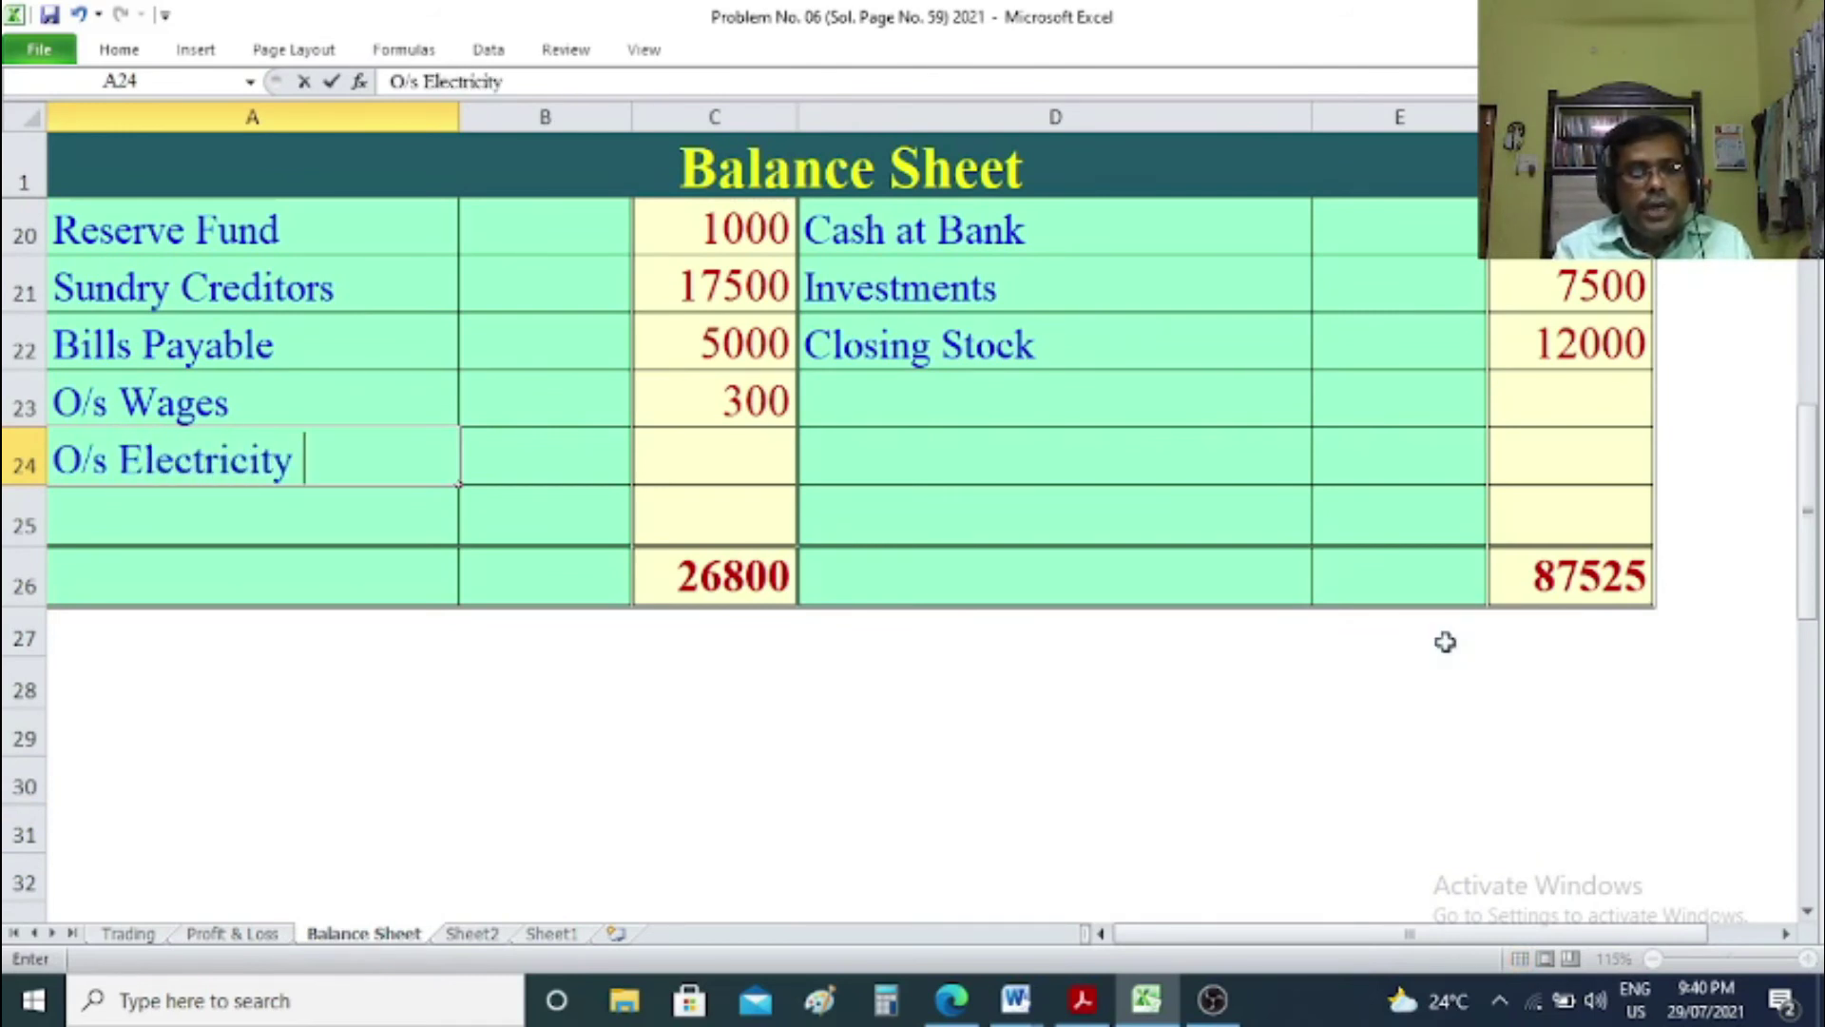
pyautogui.write('Charges')
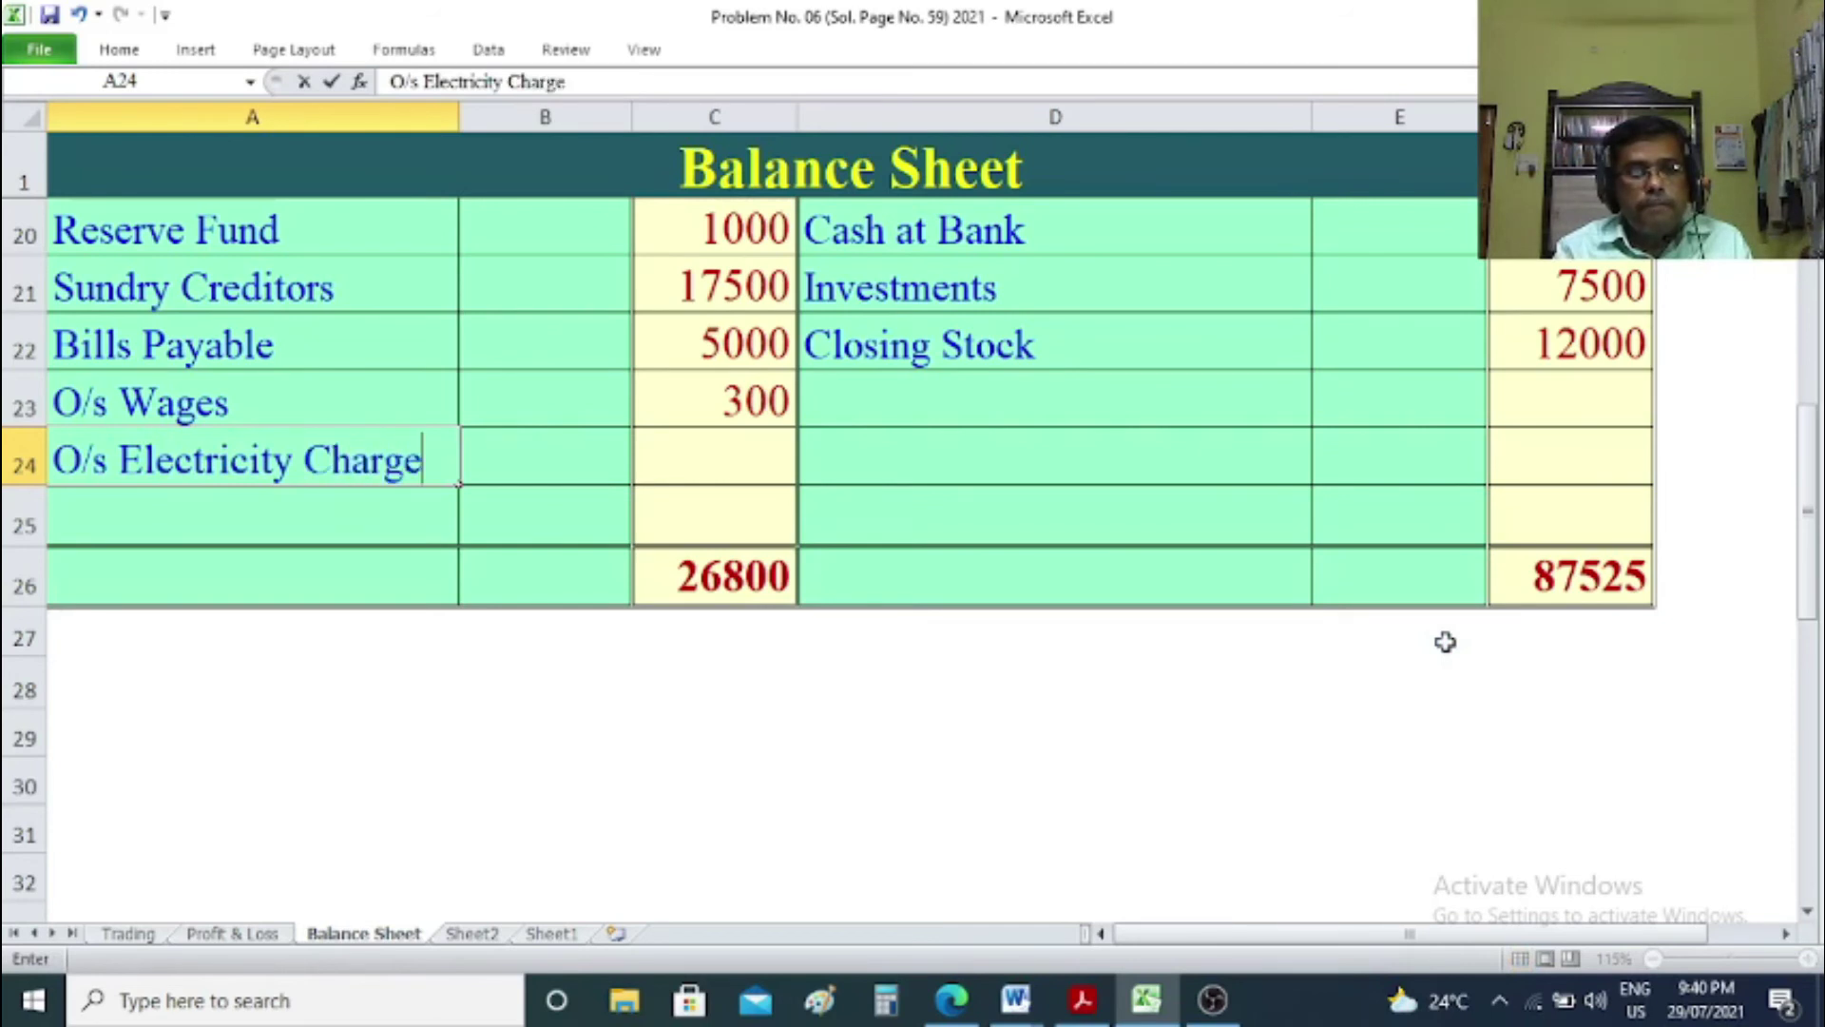
pyautogui.press('Tab')
pyautogui.press('Tab')
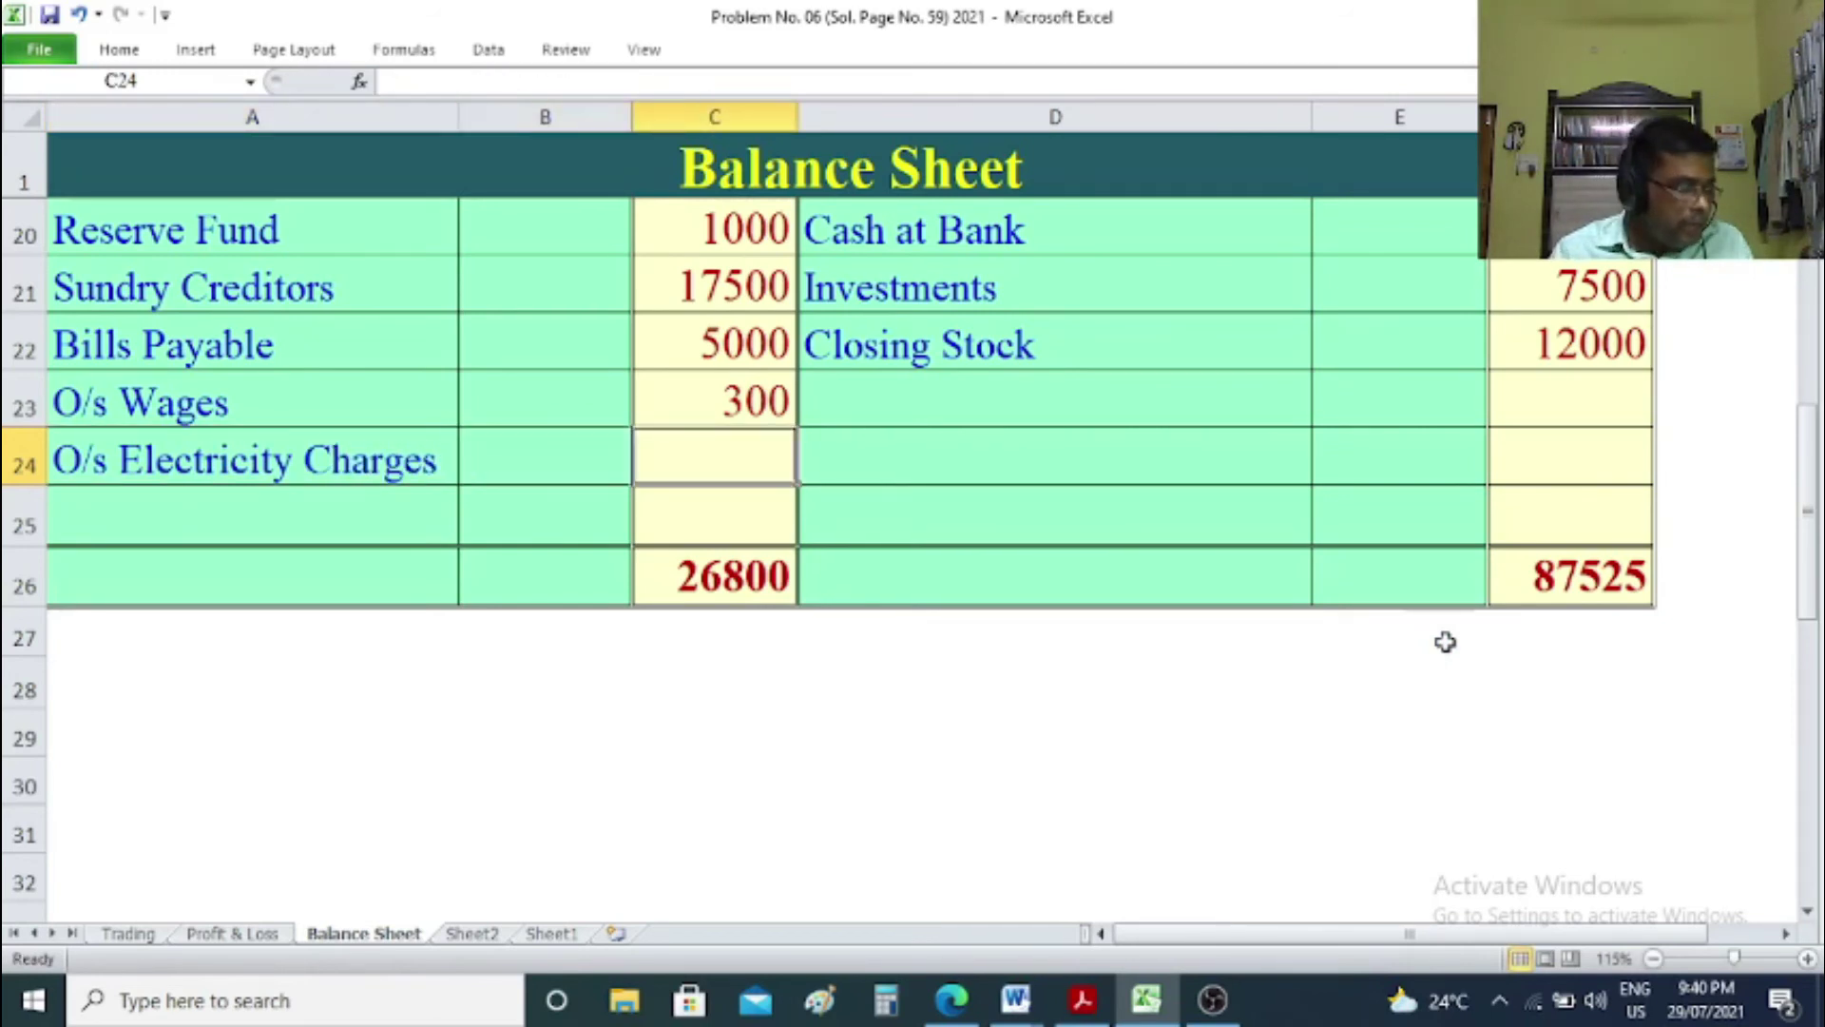
pyautogui.write('200')
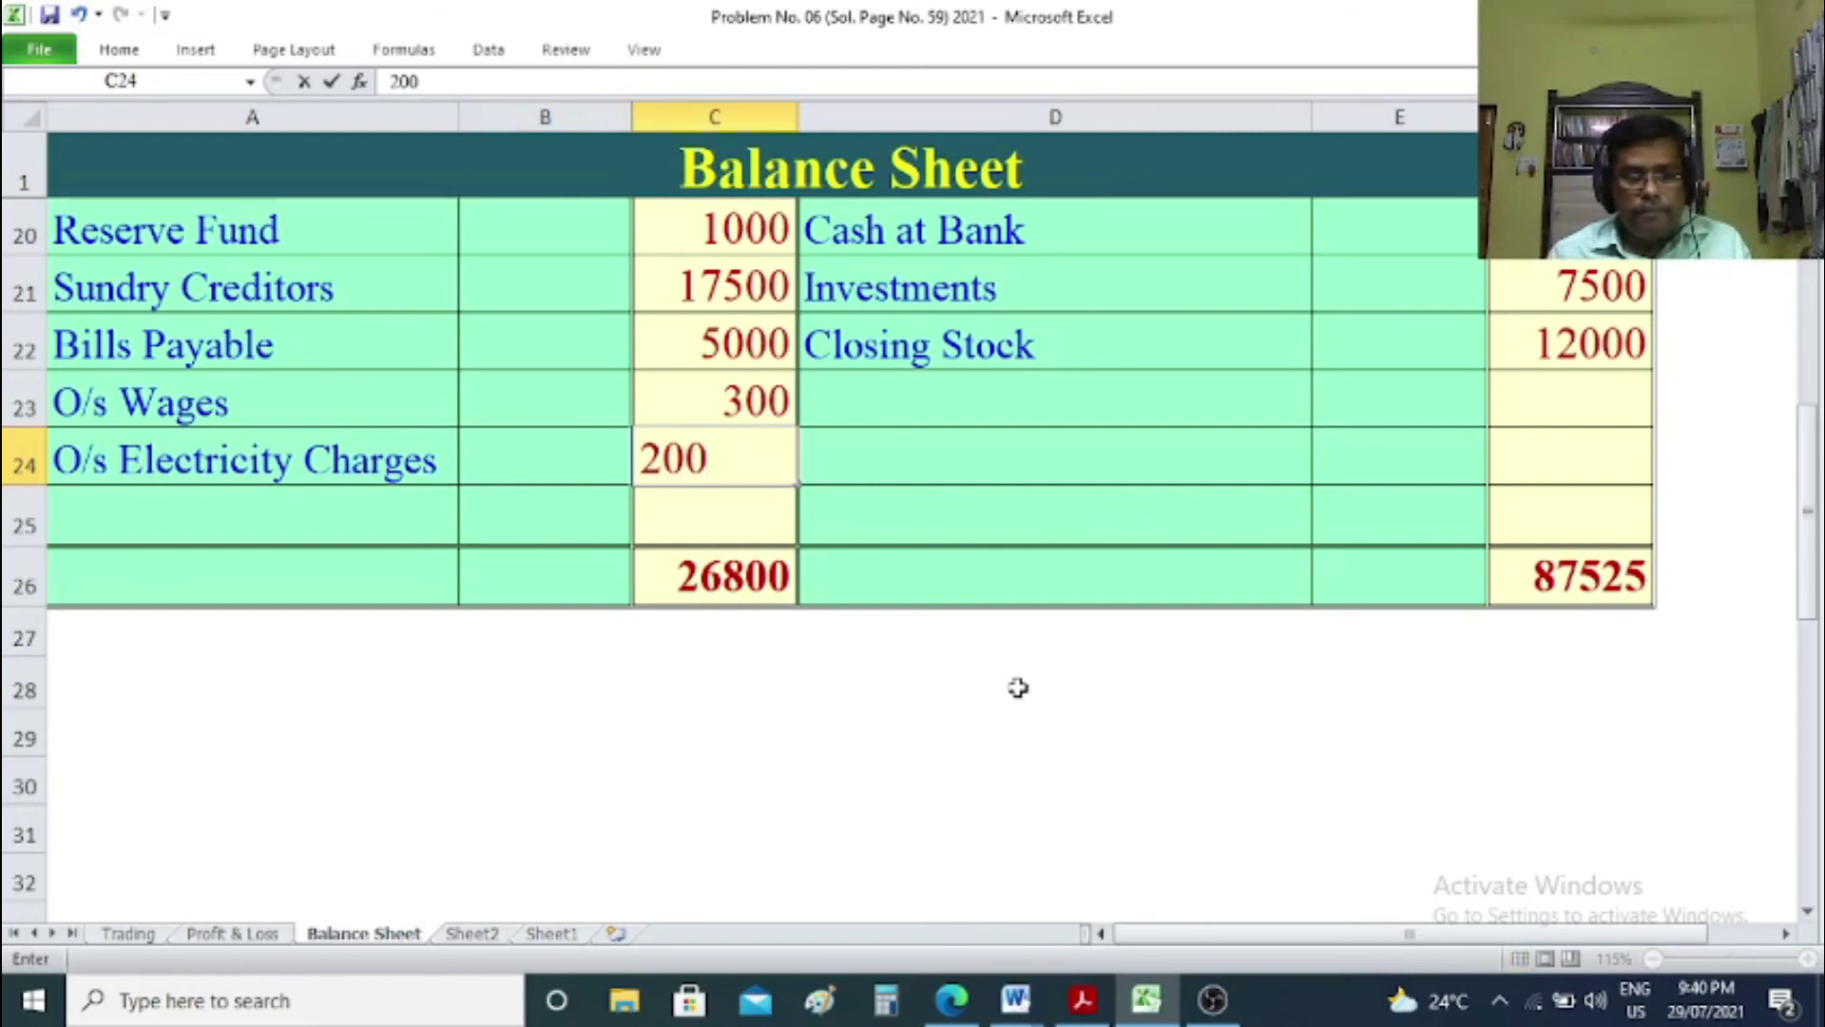
pyautogui.click(857, 739)
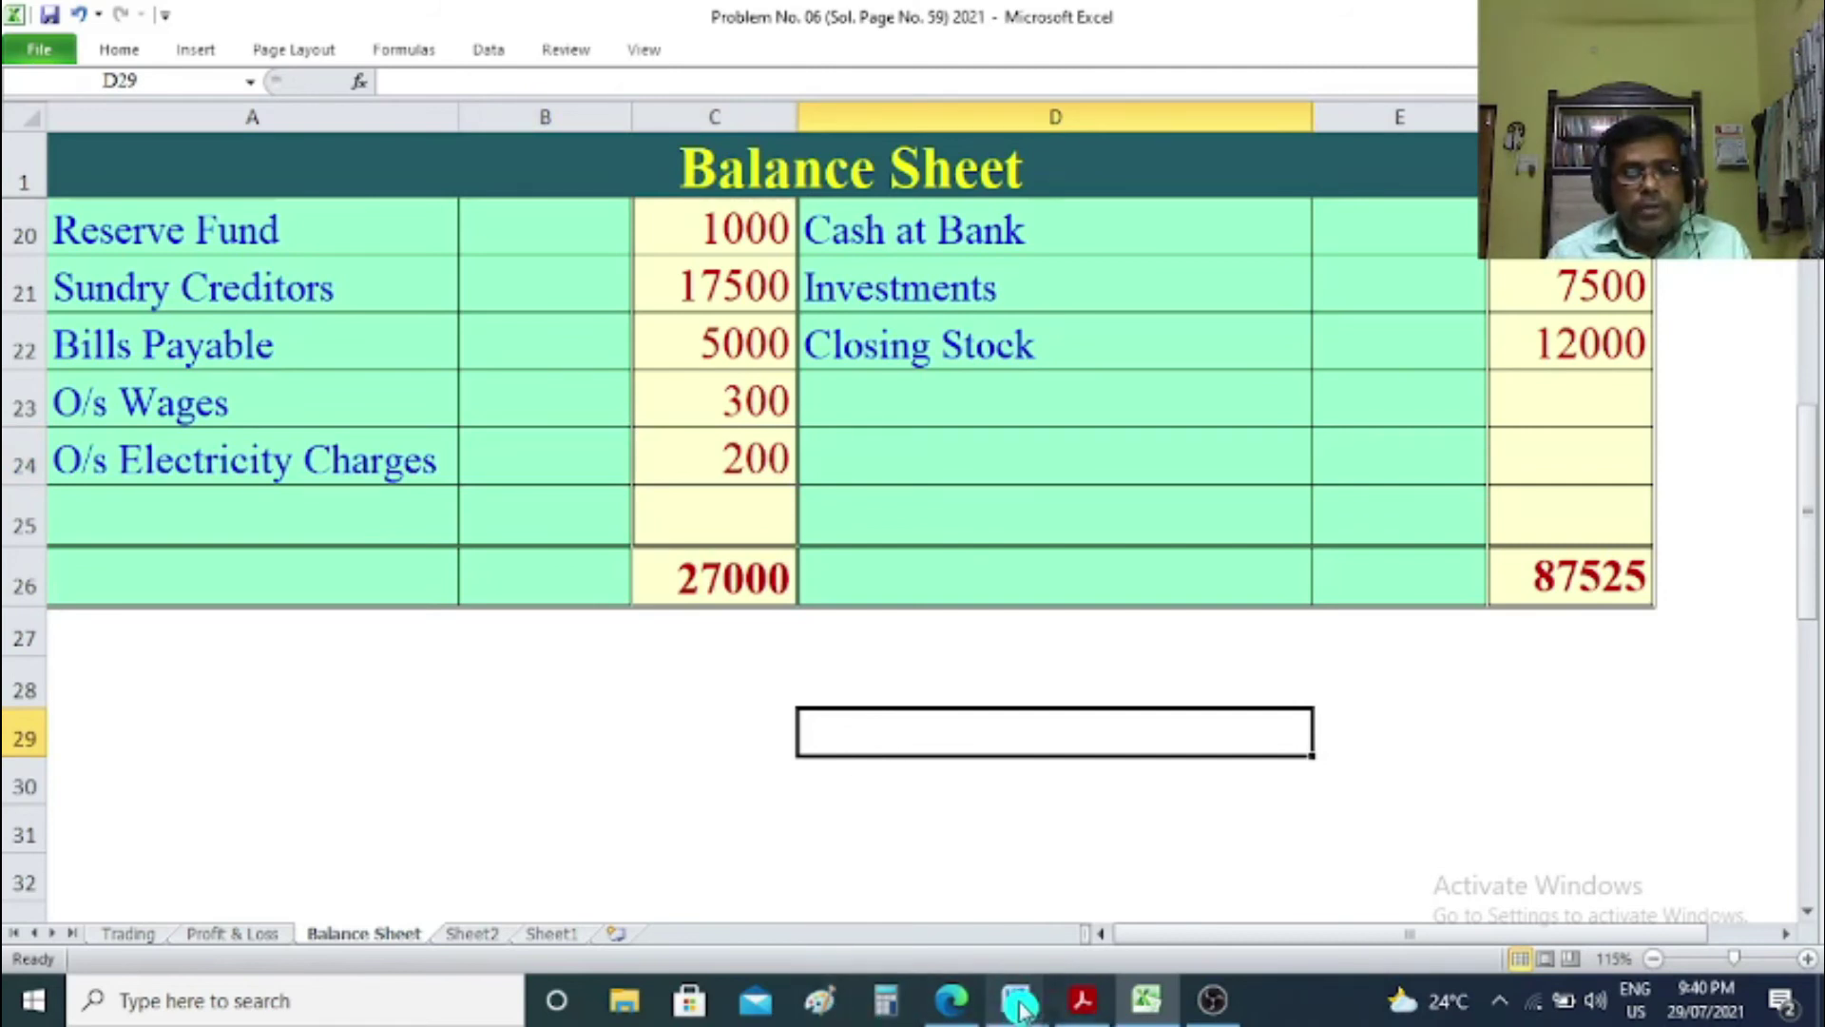
# Switch to the Adjustments 1 document in Word, colour "खर्च" red under Interest on Partner's Capital, and review the "Credit" and "अधिक(+)" rules.
pyautogui.moveTo(1015, 1000)
pyautogui.click(1121, 901)
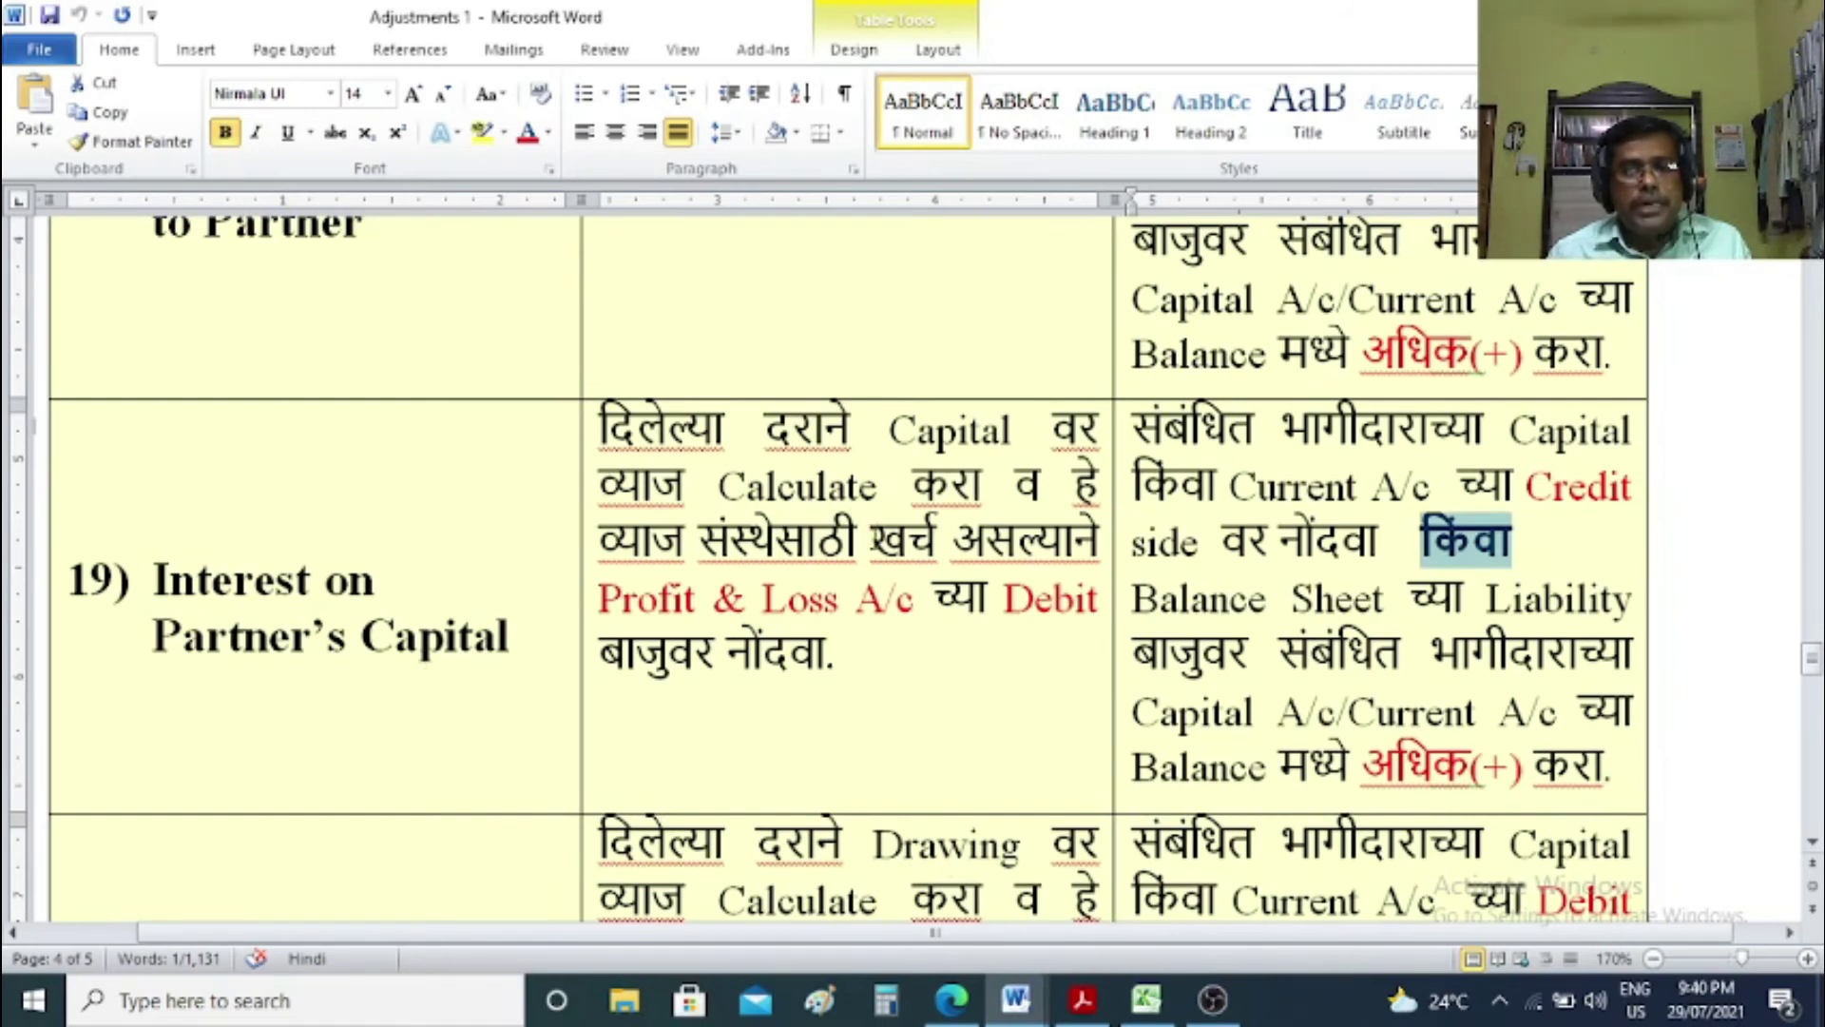
pyautogui.moveTo(869, 539); pyautogui.dragTo(938, 539)
pyautogui.click(527, 132)
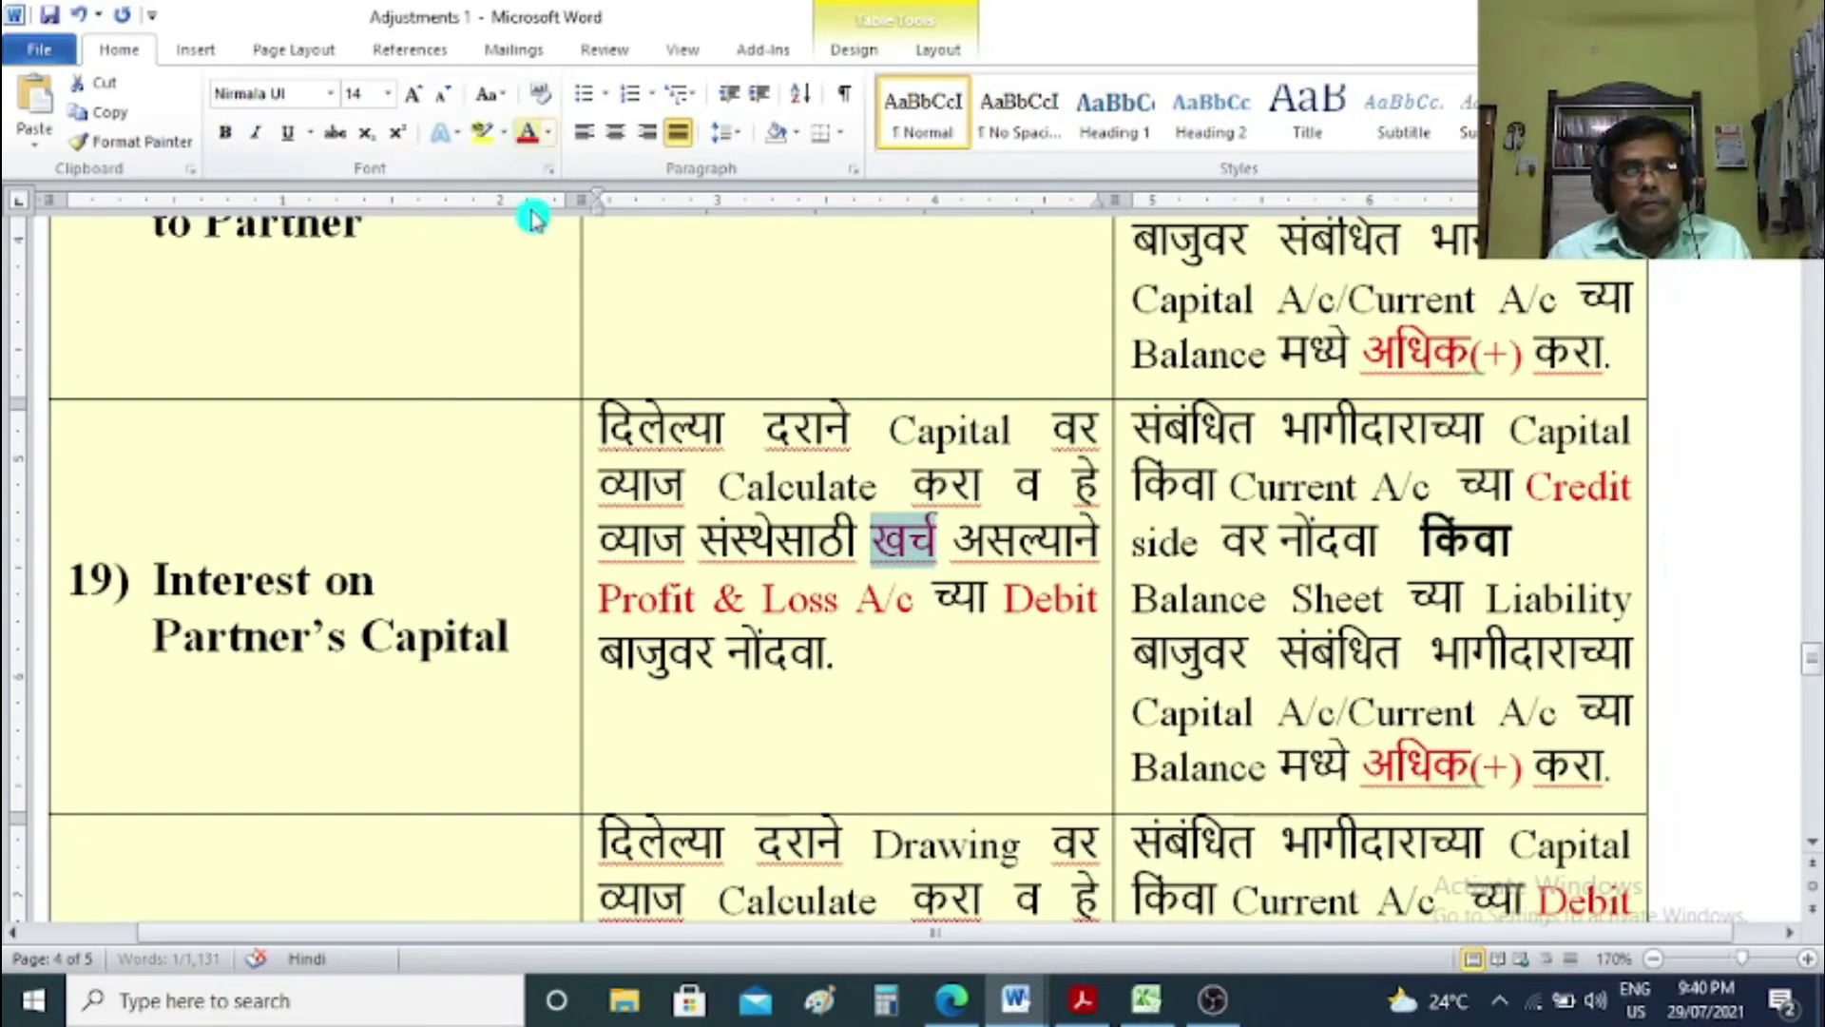
pyautogui.click(1011, 786)
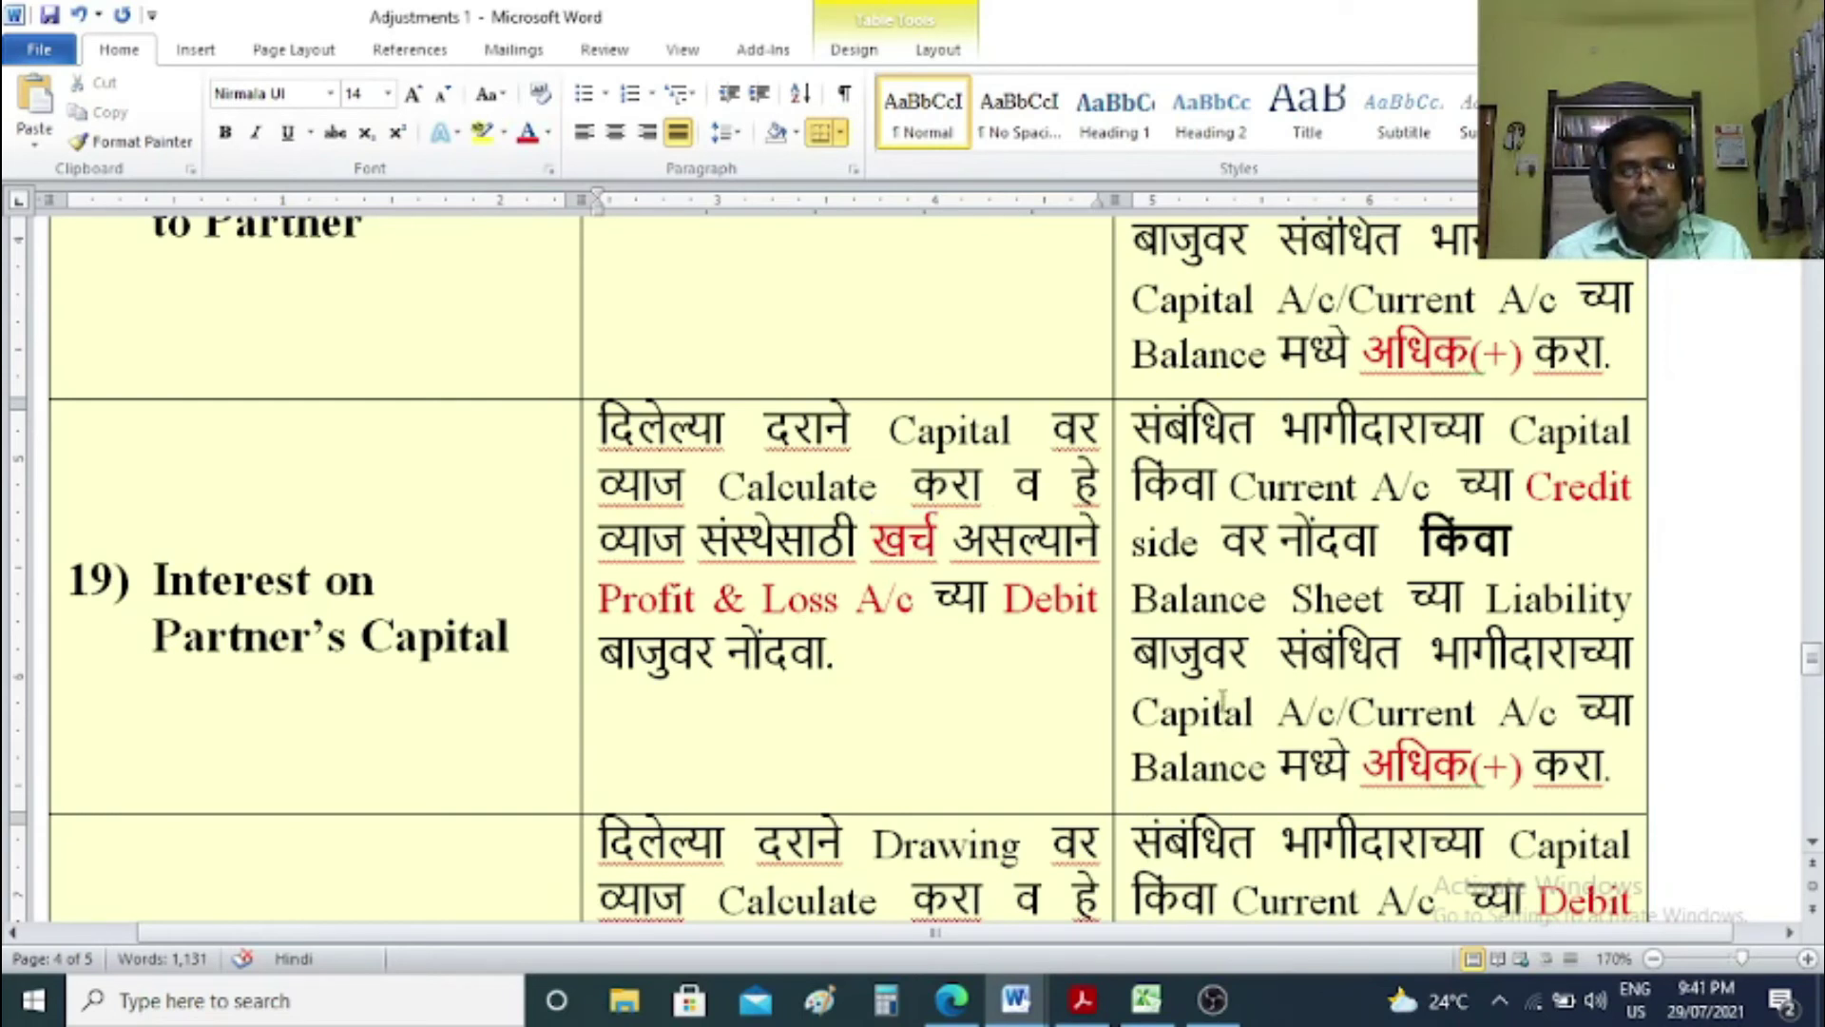
pyautogui.moveTo(1525, 487); pyautogui.dragTo(1633, 496)
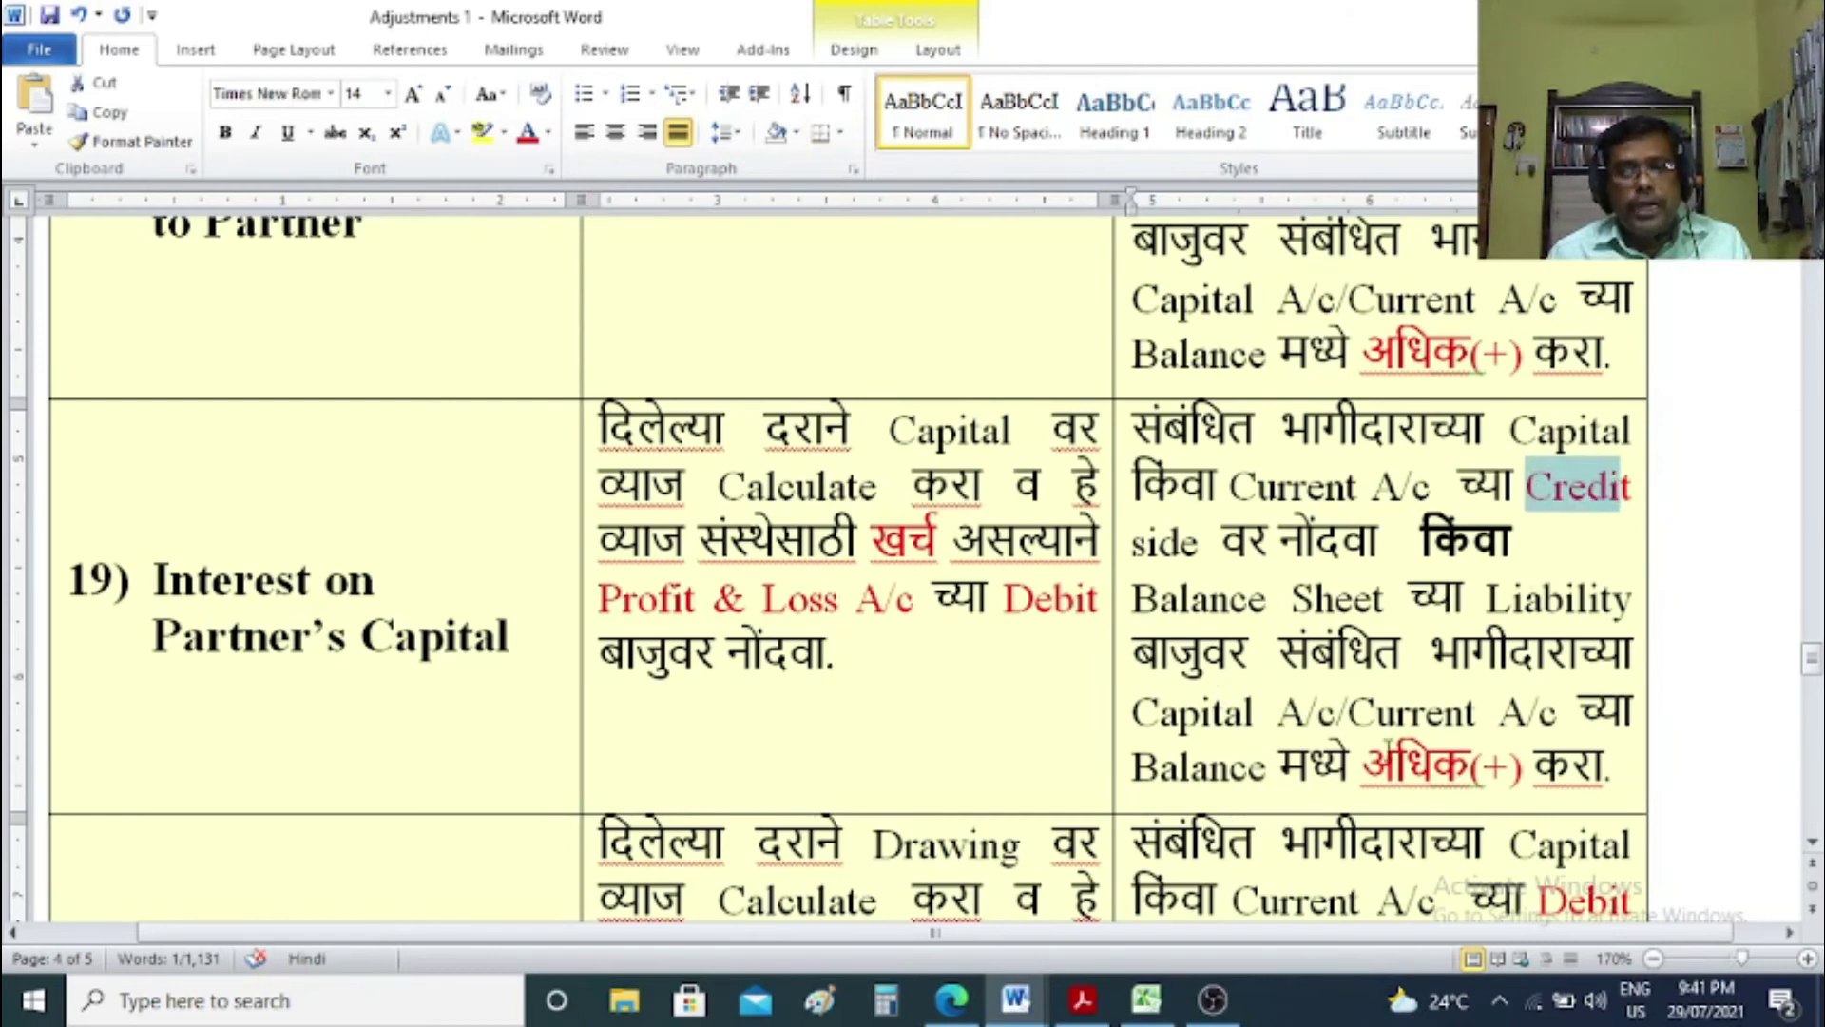
pyautogui.moveTo(1361, 765); pyautogui.dragTo(1478, 772)
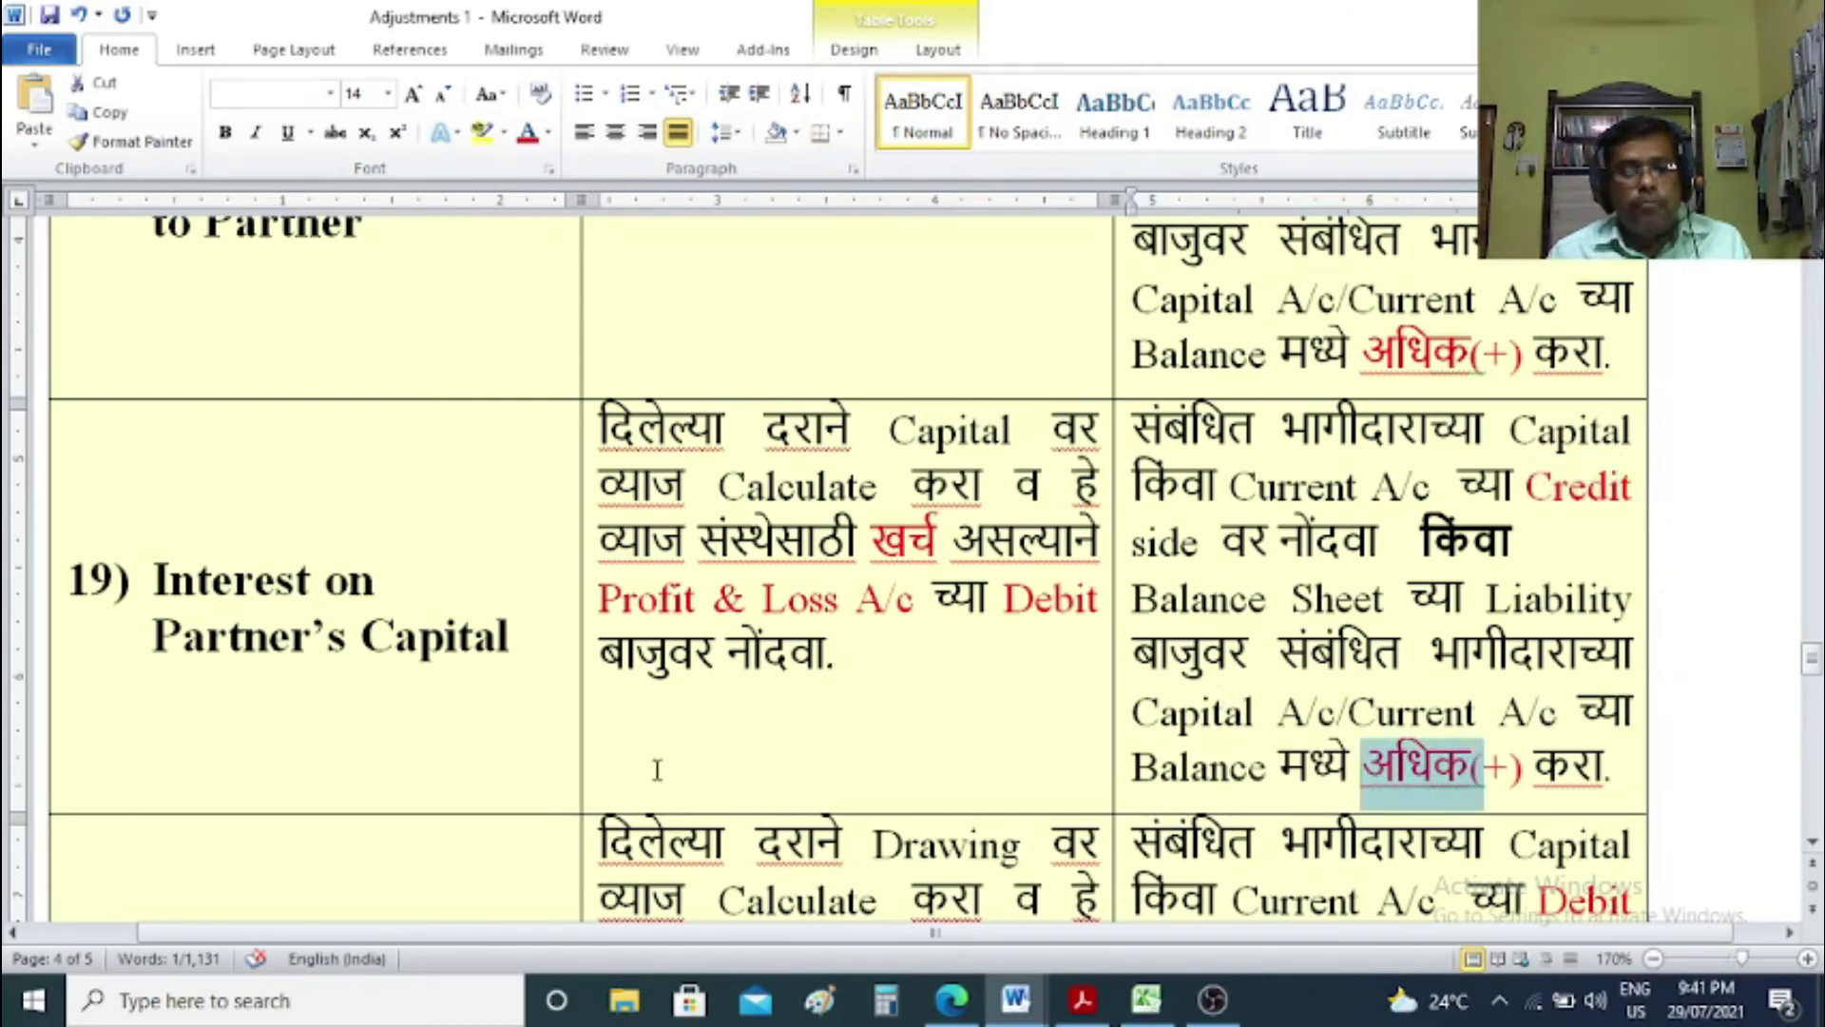
# Switch back to the Excel workbook and enter "To Interest on Capital" in A16 on the debit side of the Profit and Loss account.
pyautogui.moveTo(1146, 998)
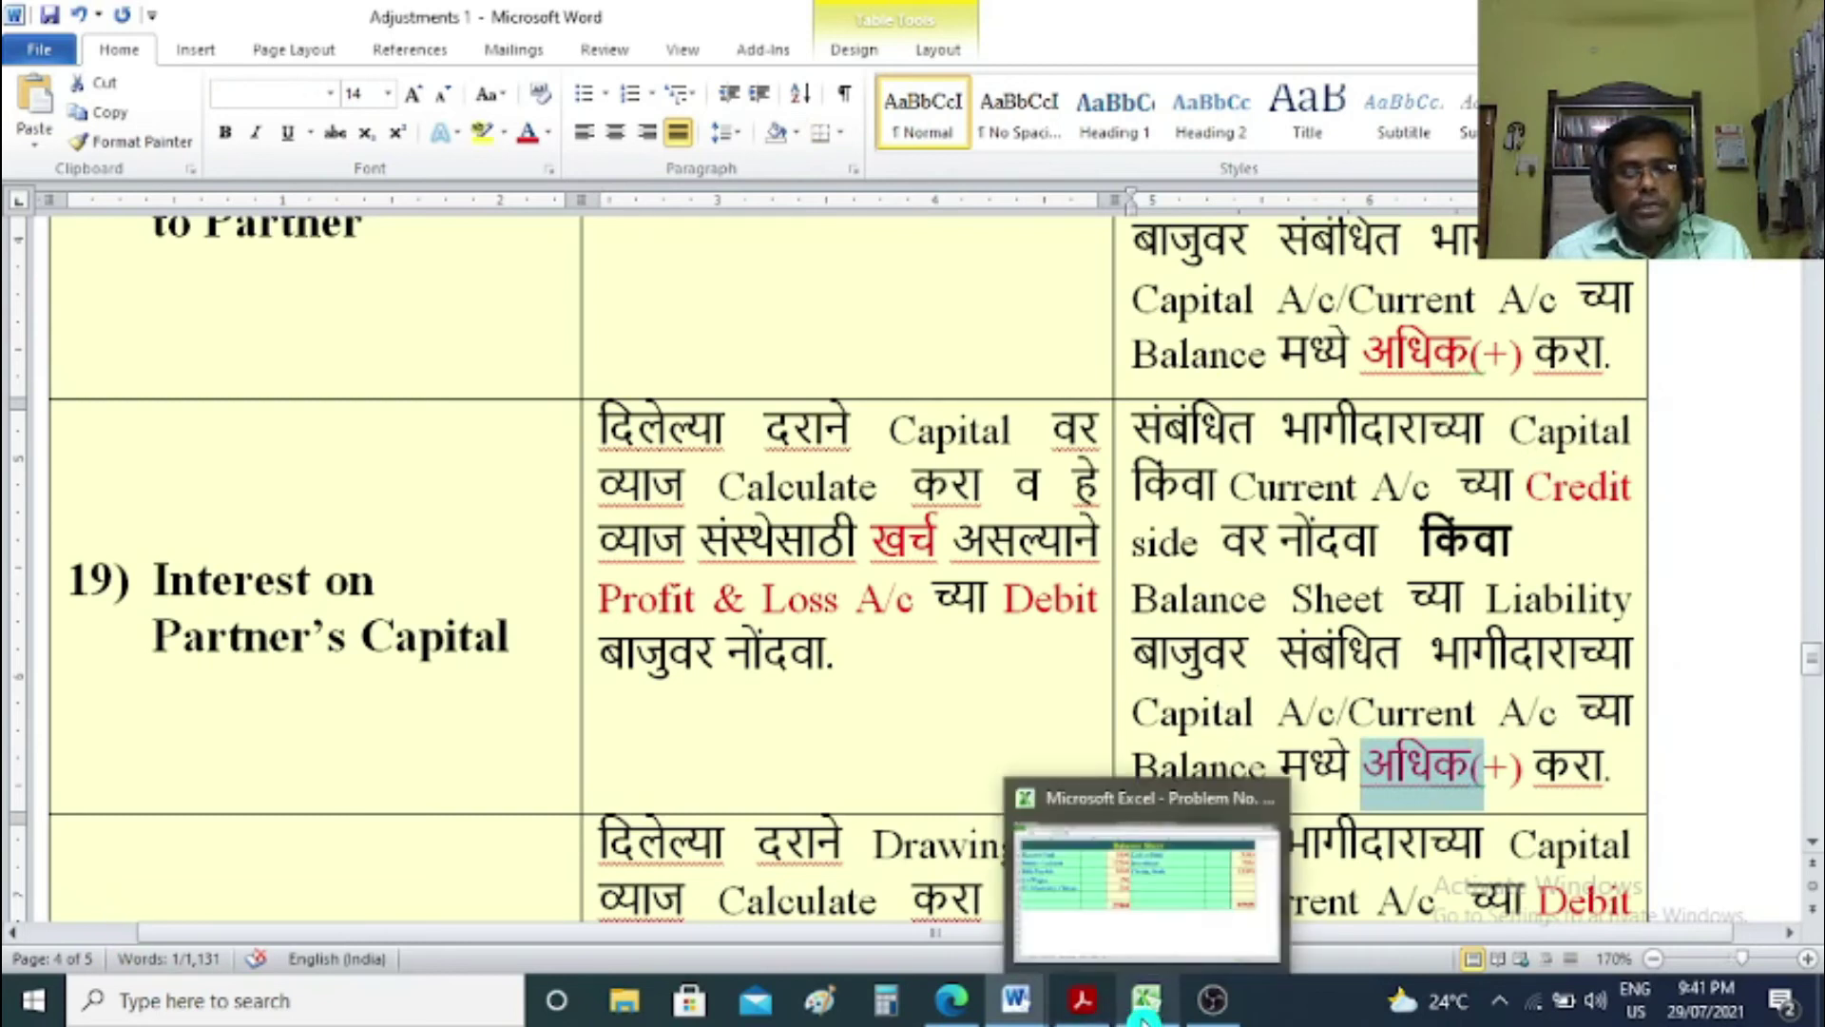
pyautogui.click(1107, 912)
pyautogui.click(229, 932)
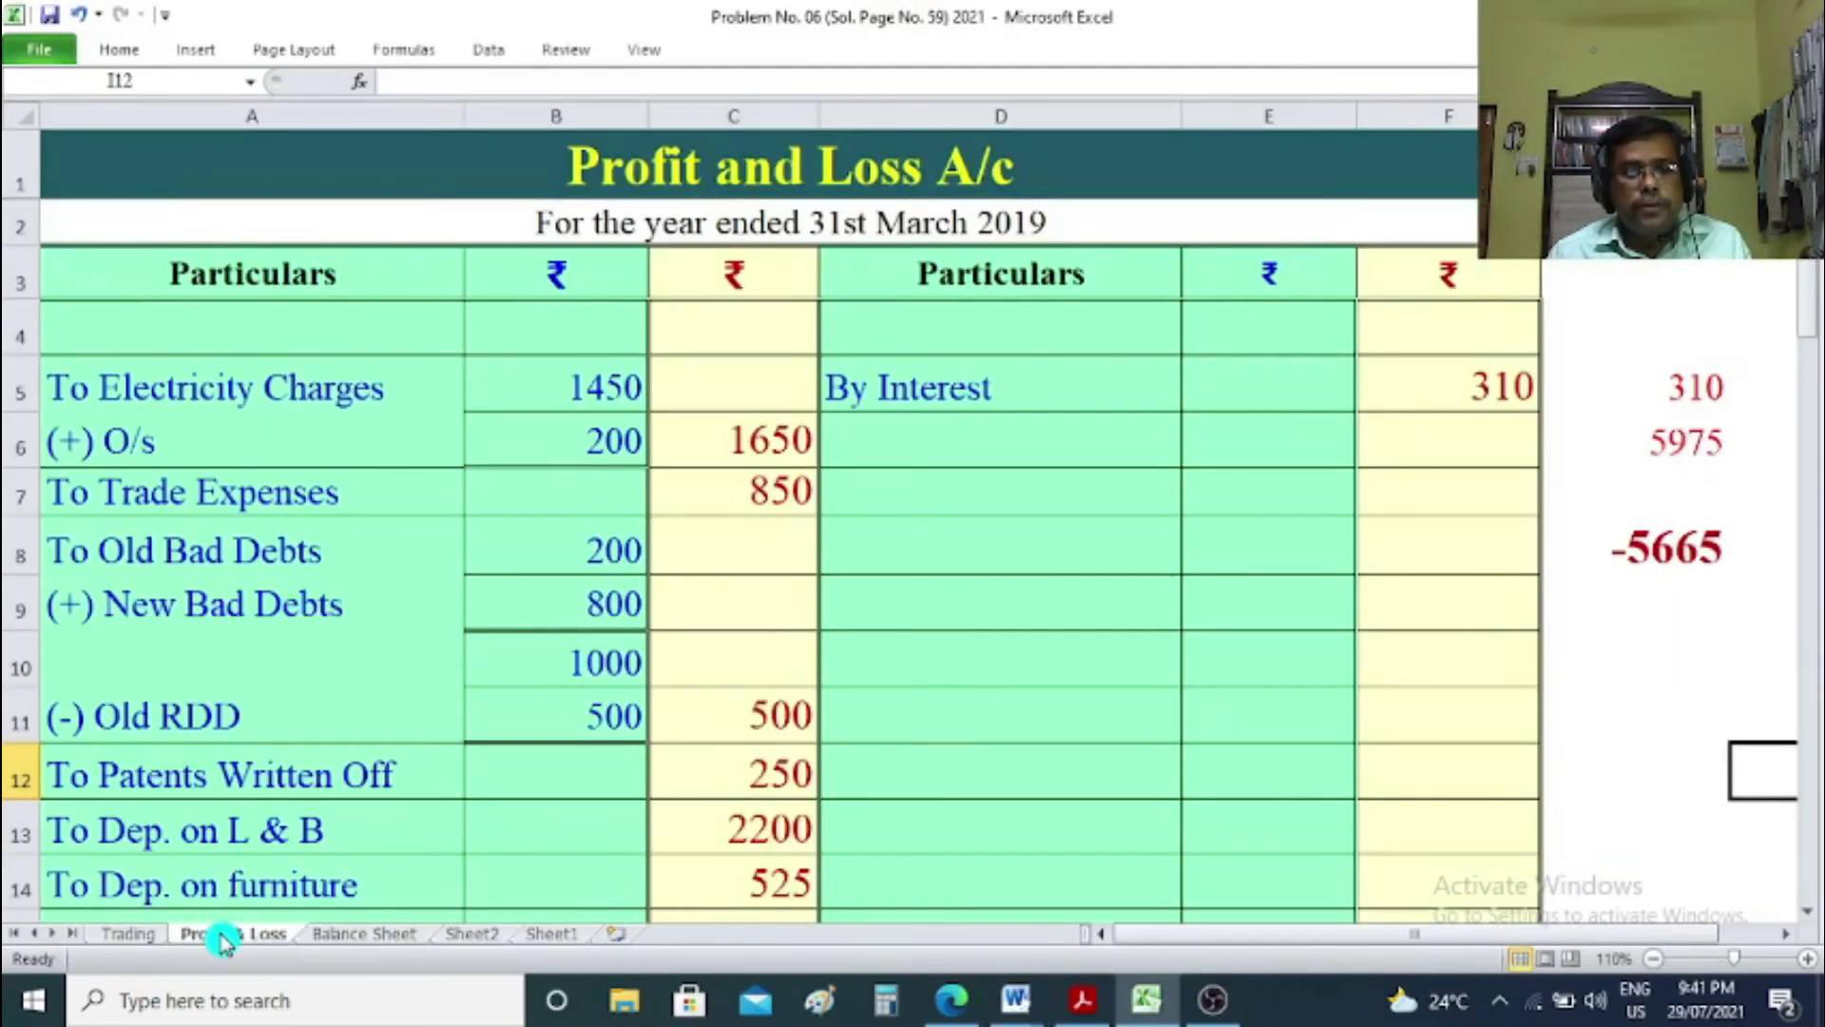
pyautogui.scroll(-3, 319, 792)
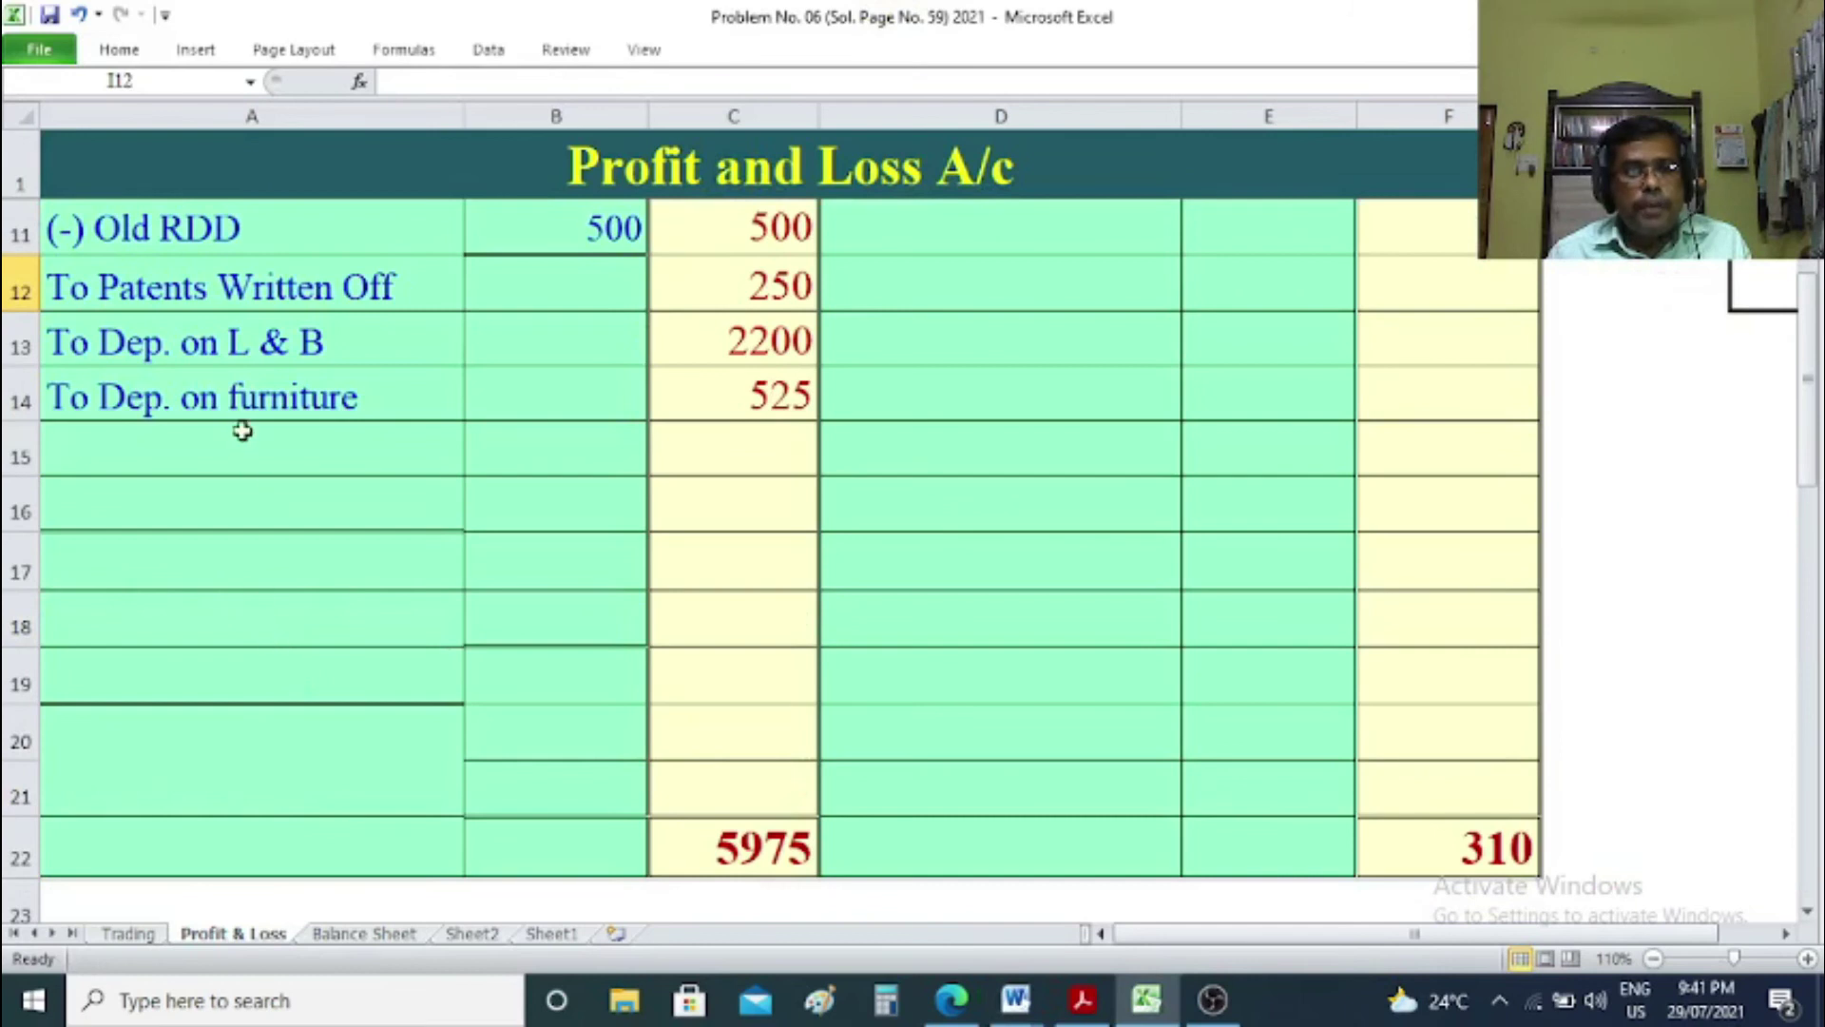
pyautogui.click(1674, 740)
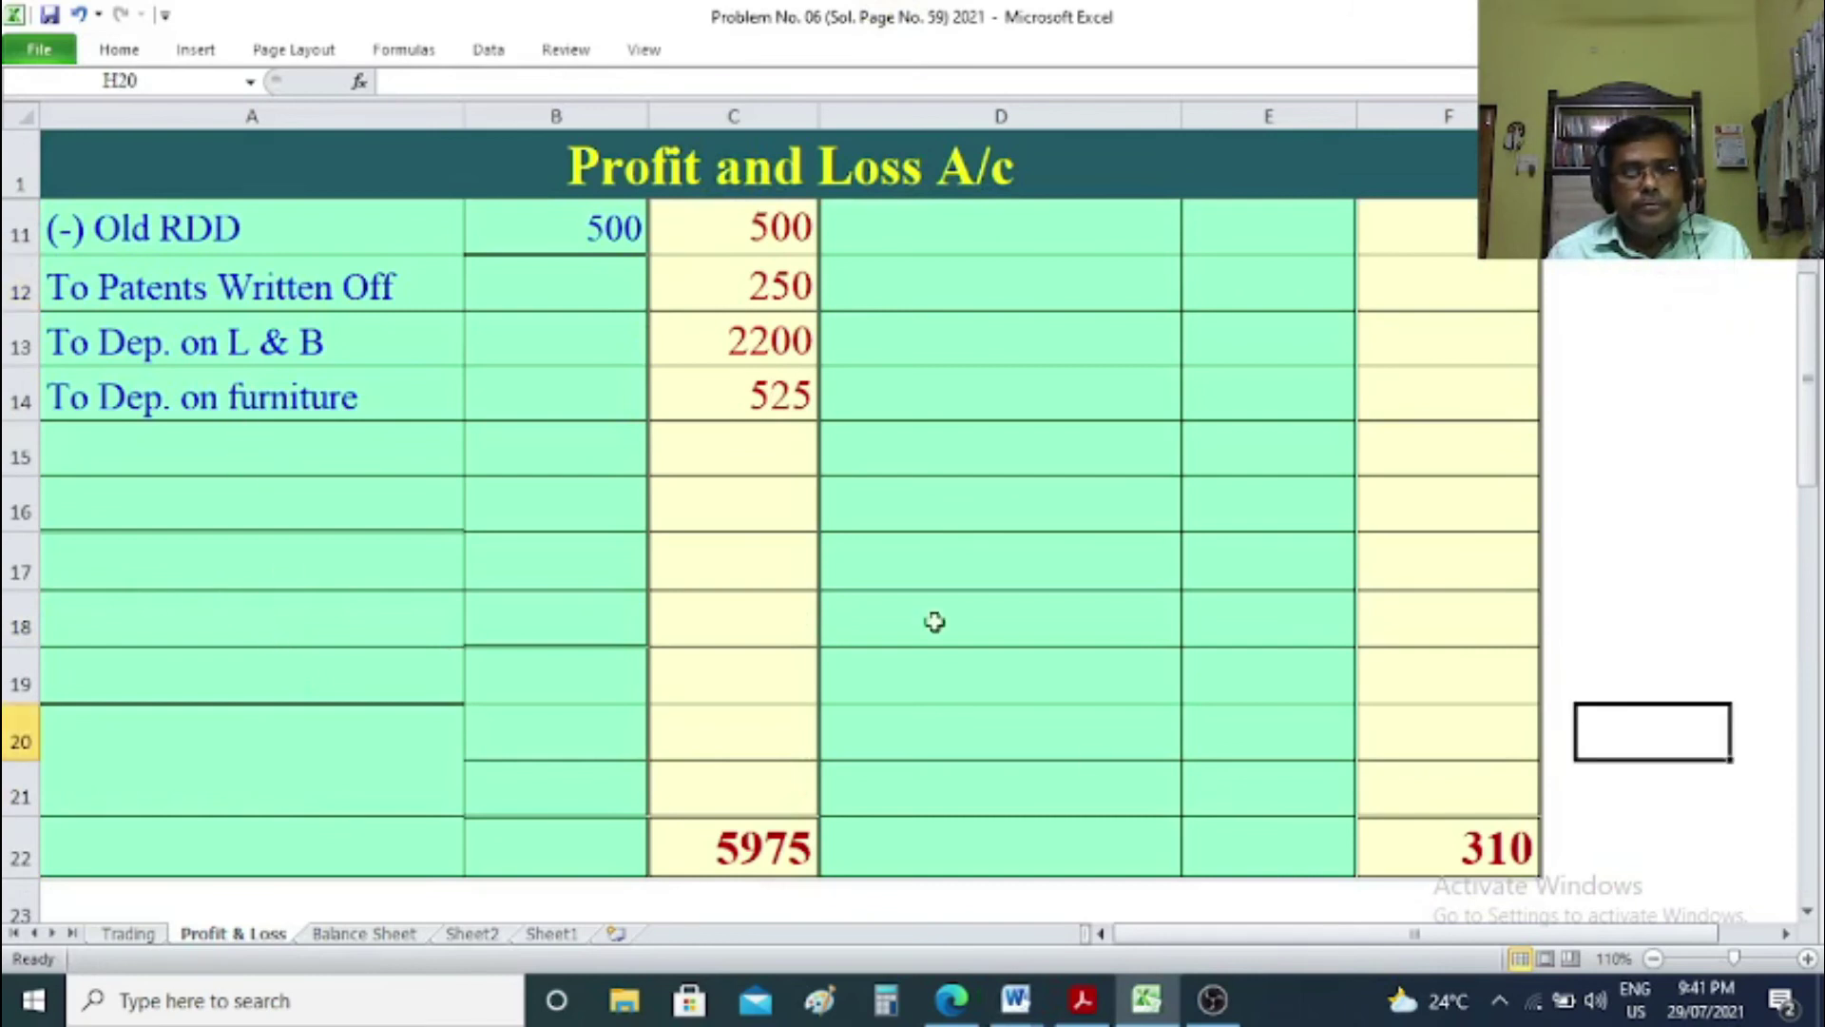
pyautogui.click(193, 489)
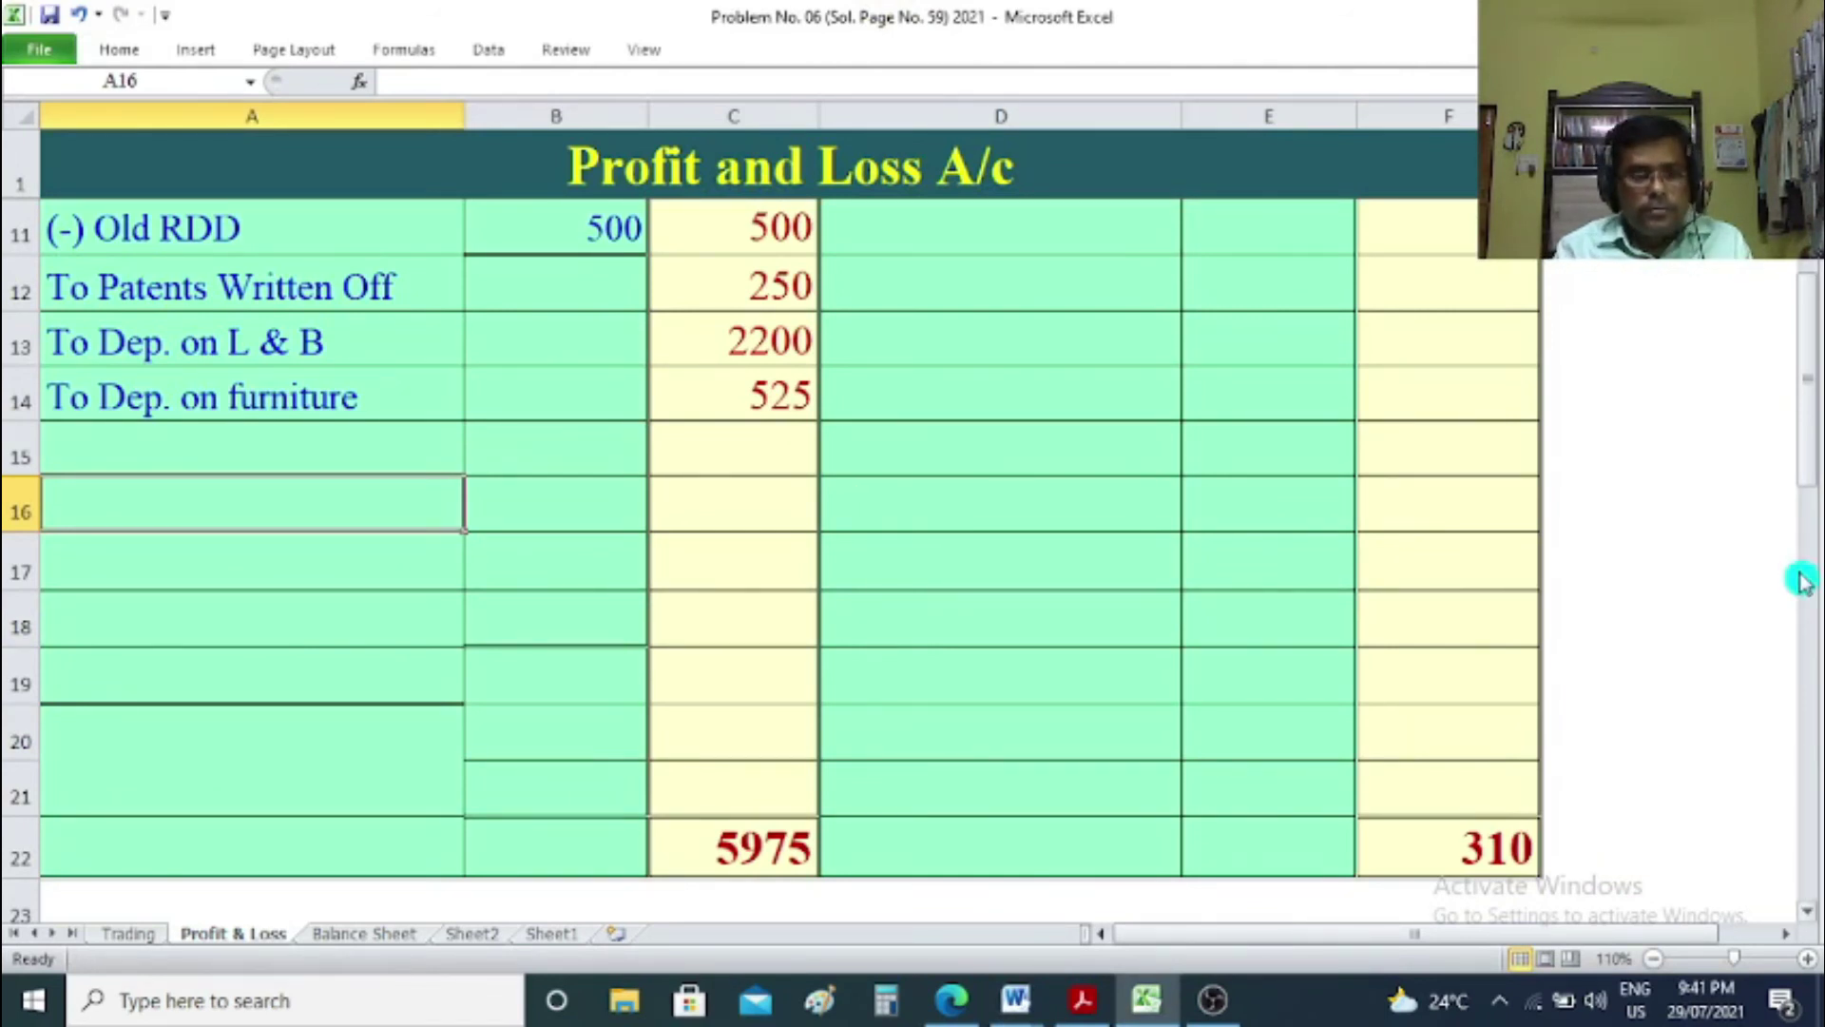
pyautogui.write('to')
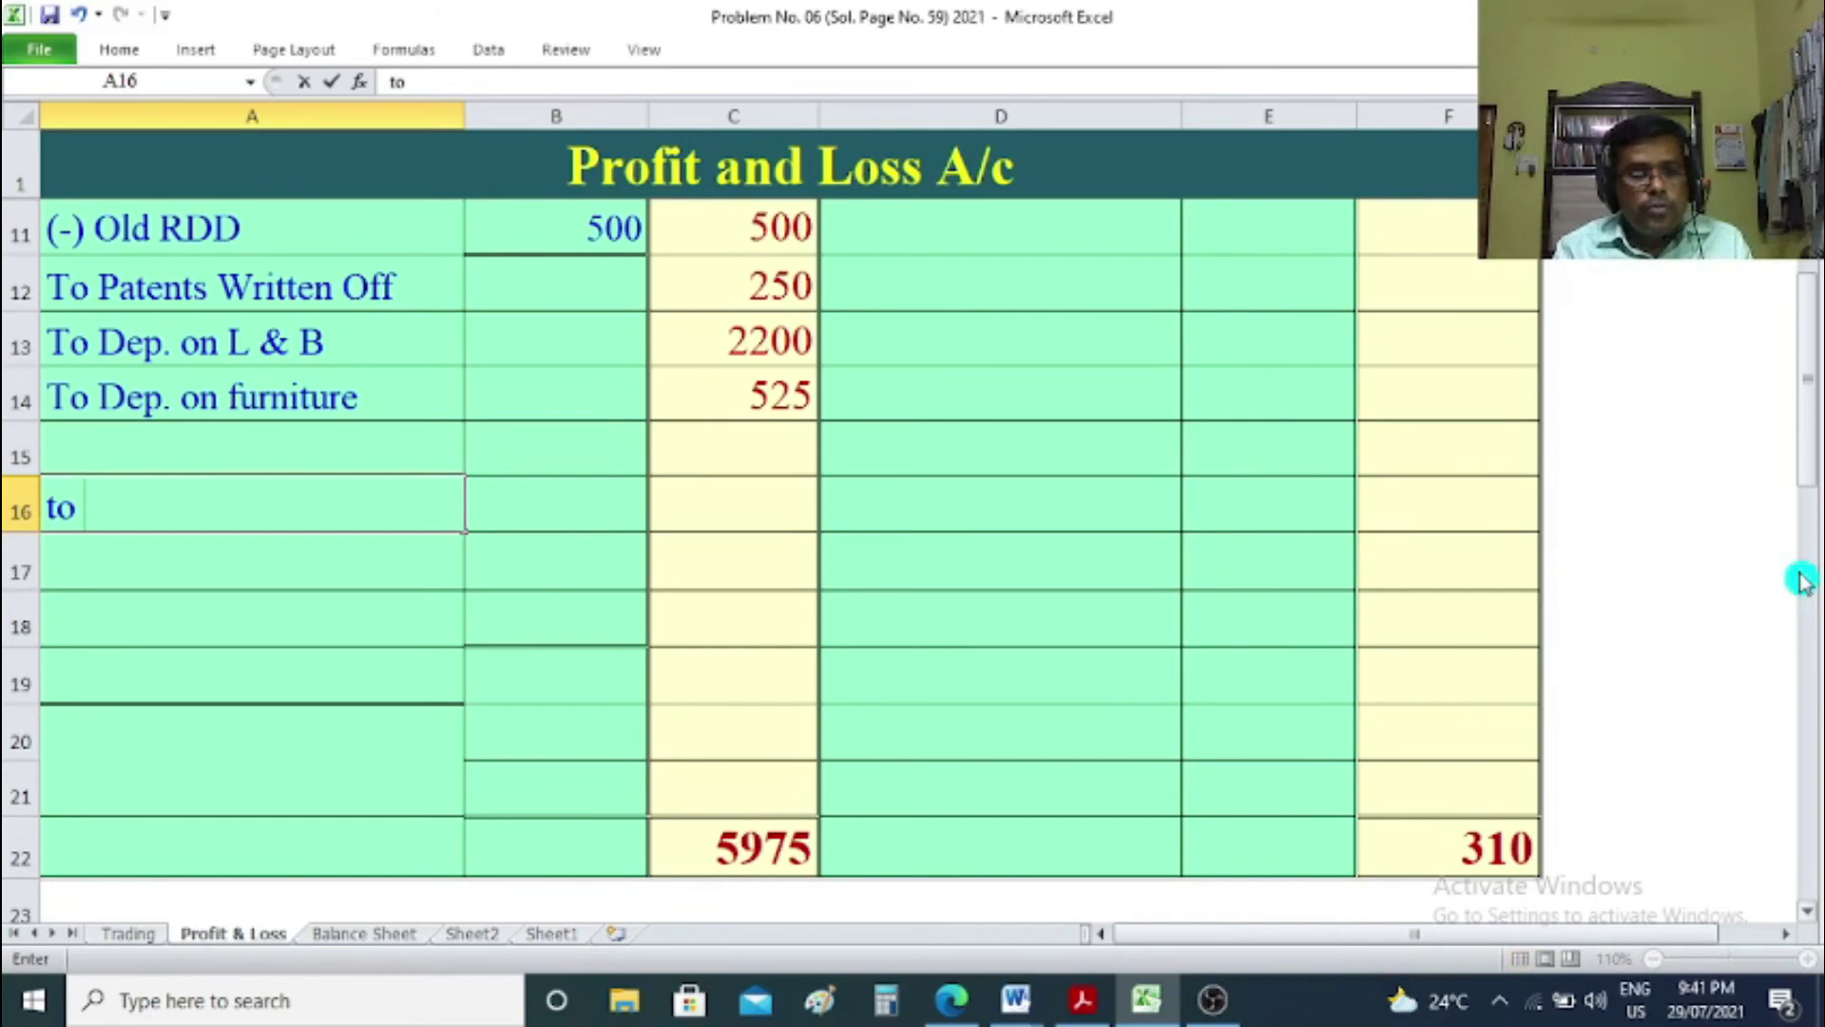
pyautogui.press('BackSpace')
pyautogui.press('BackSpace')
pyautogui.write('To interest on Capital')
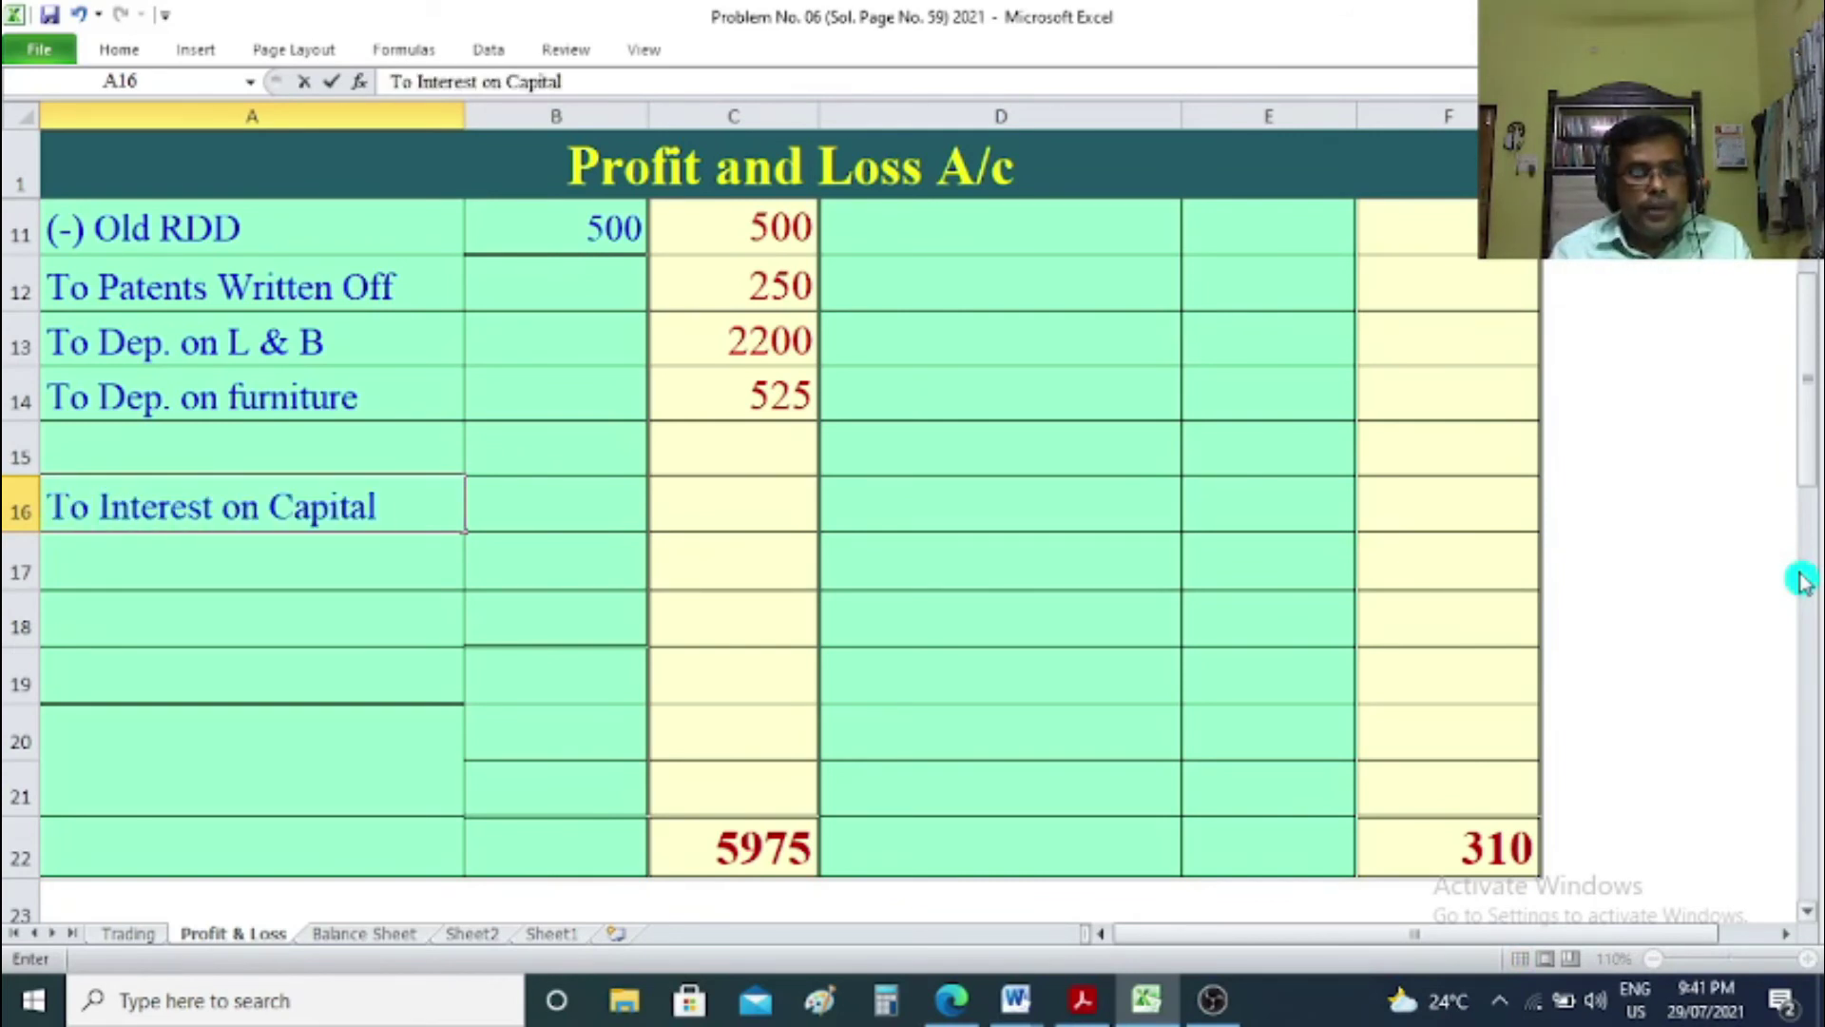
pyautogui.click(1651, 517)
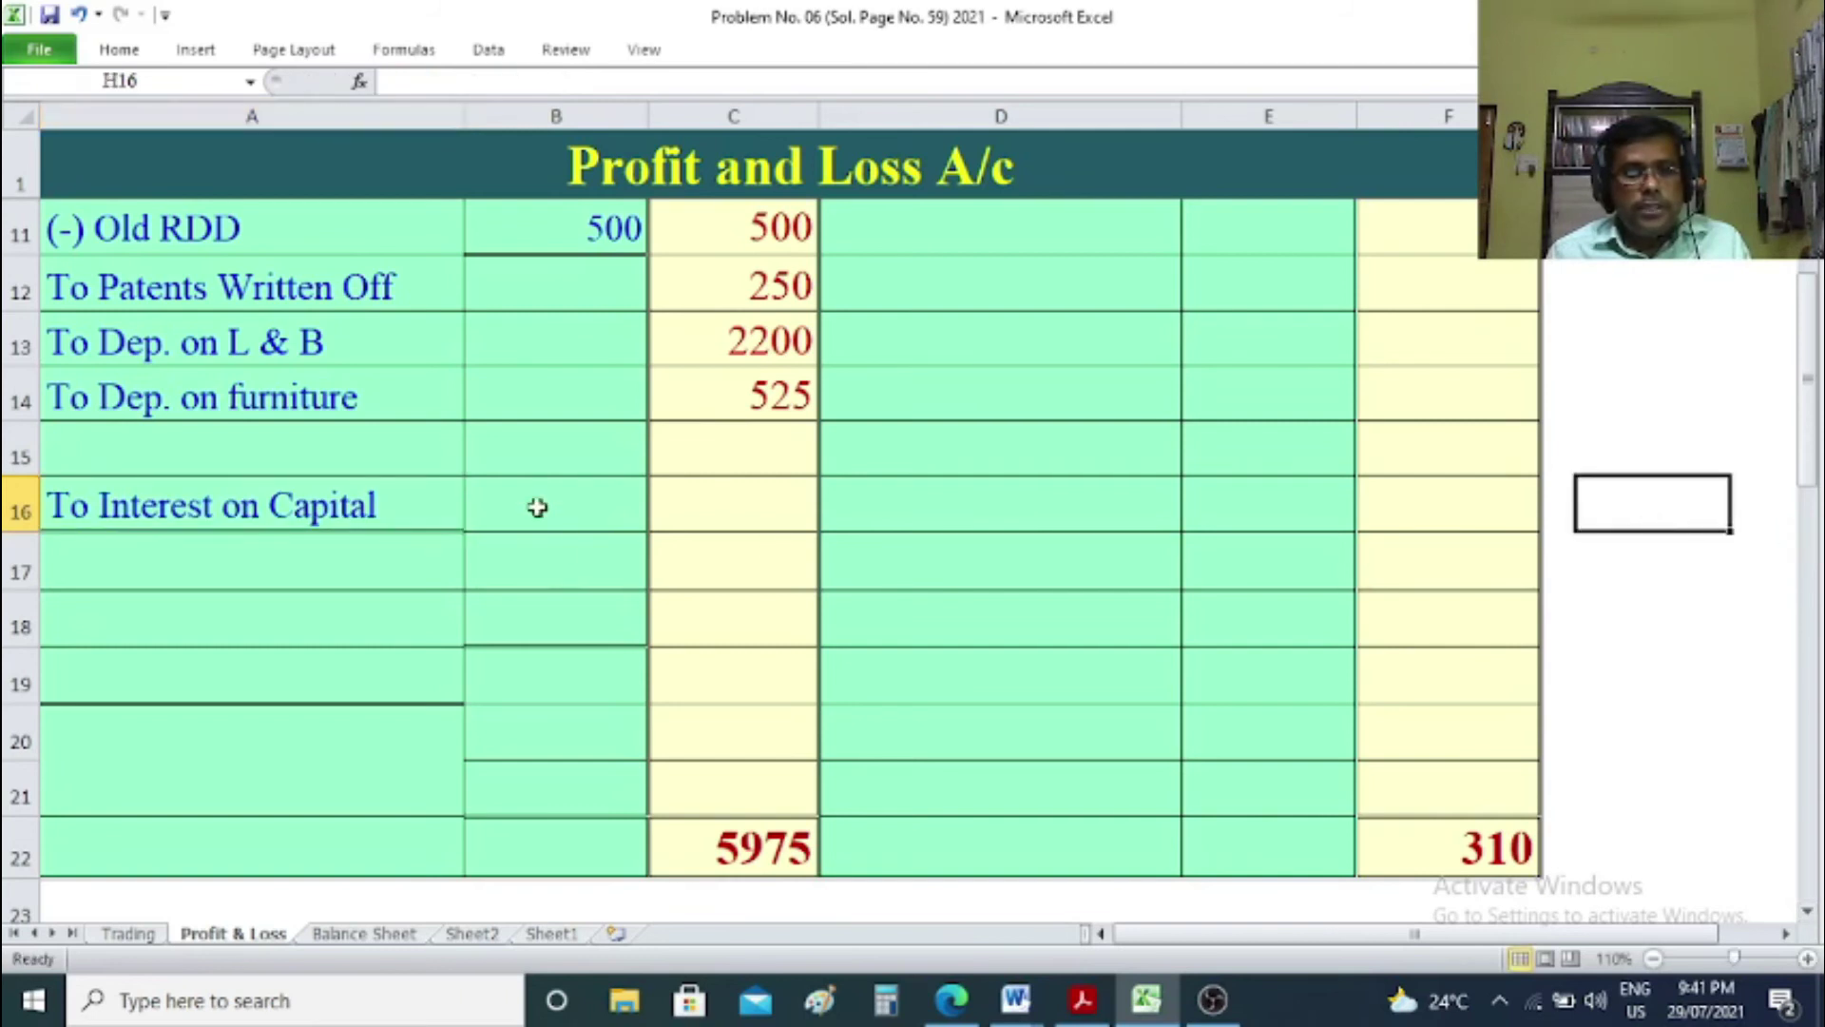
# Enter the two partners' names in A17 and A18 under "To Interest on Capital" in the Profit and Loss account.
pyautogui.click(302, 585)
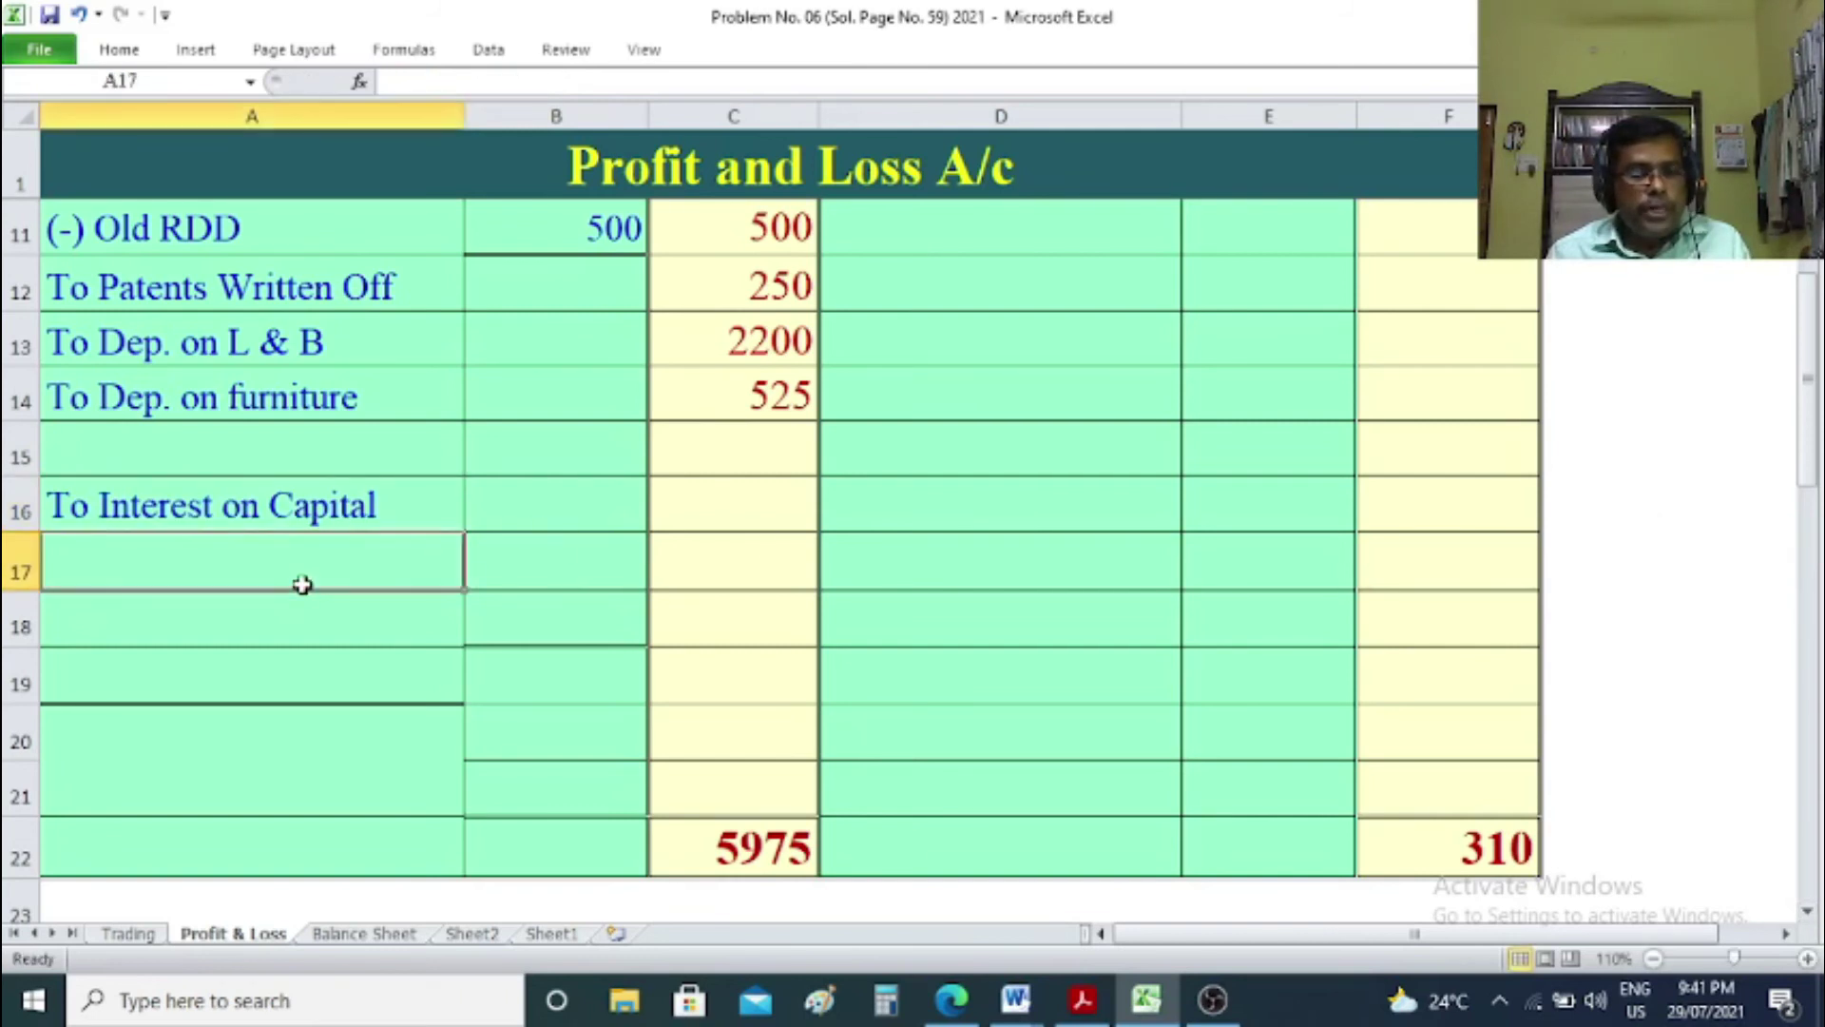
pyautogui.write('Archana')
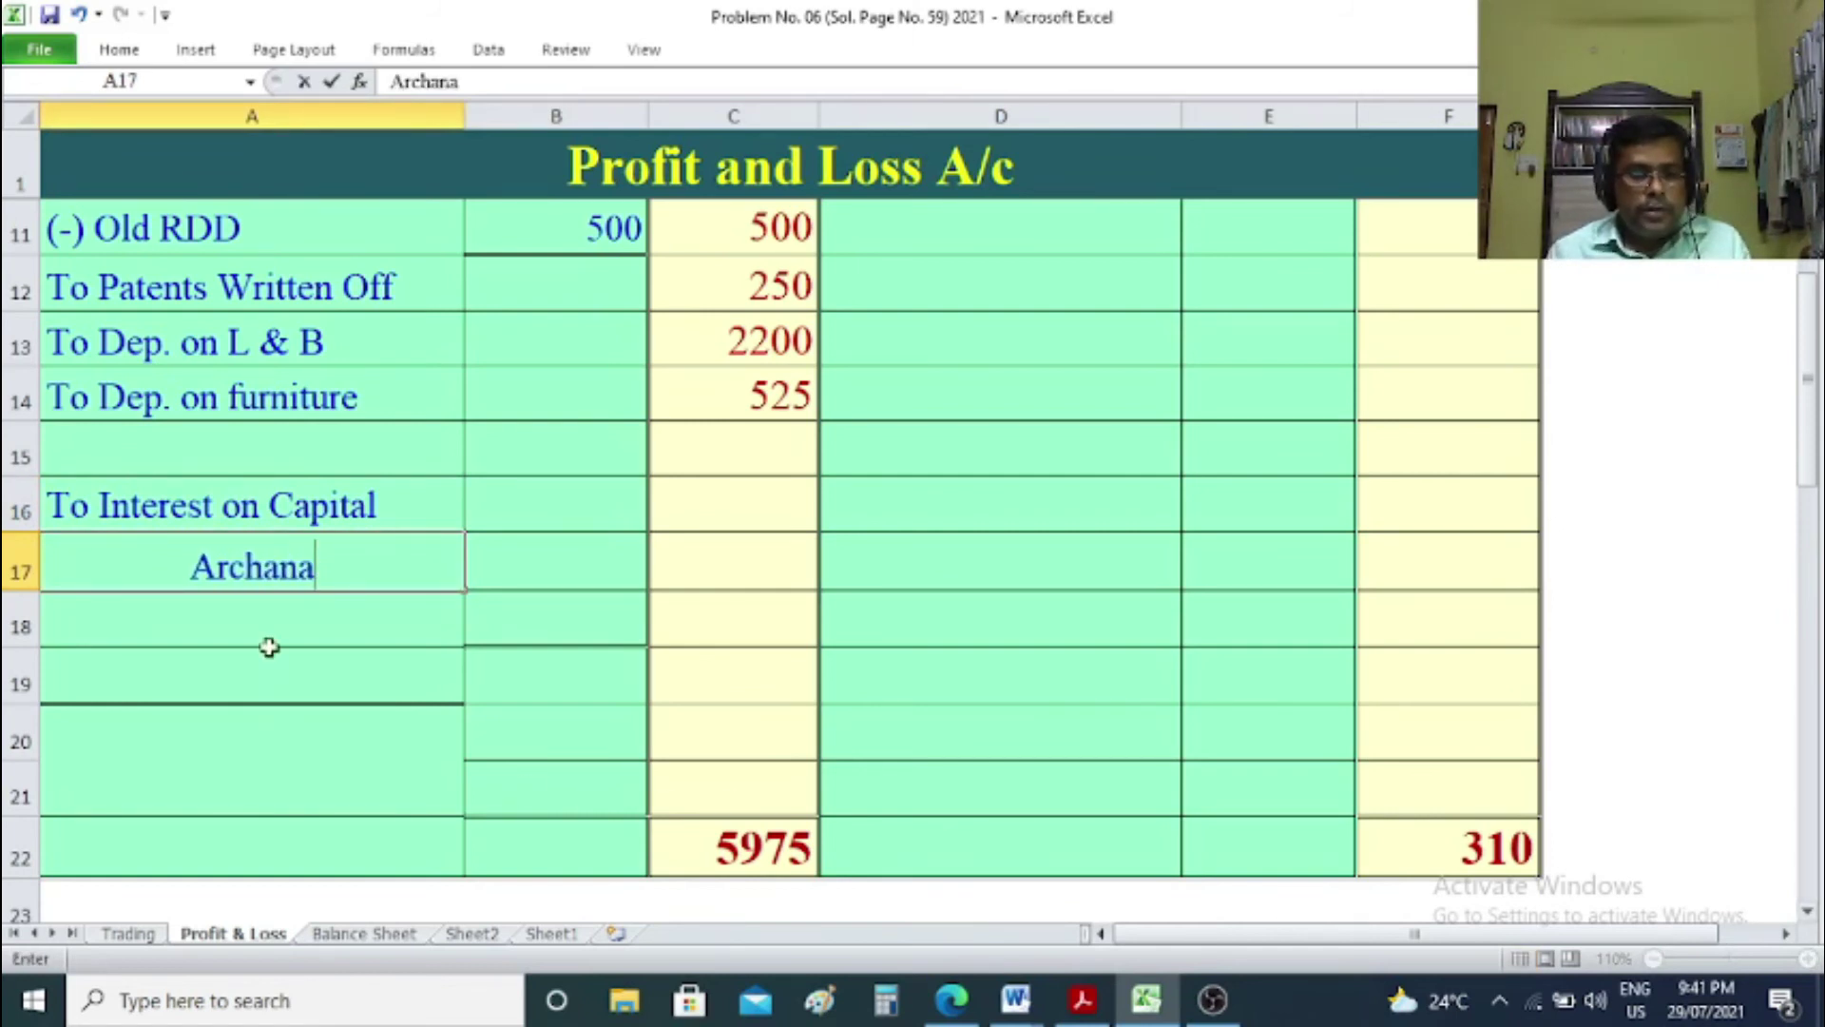
pyautogui.click(263, 622)
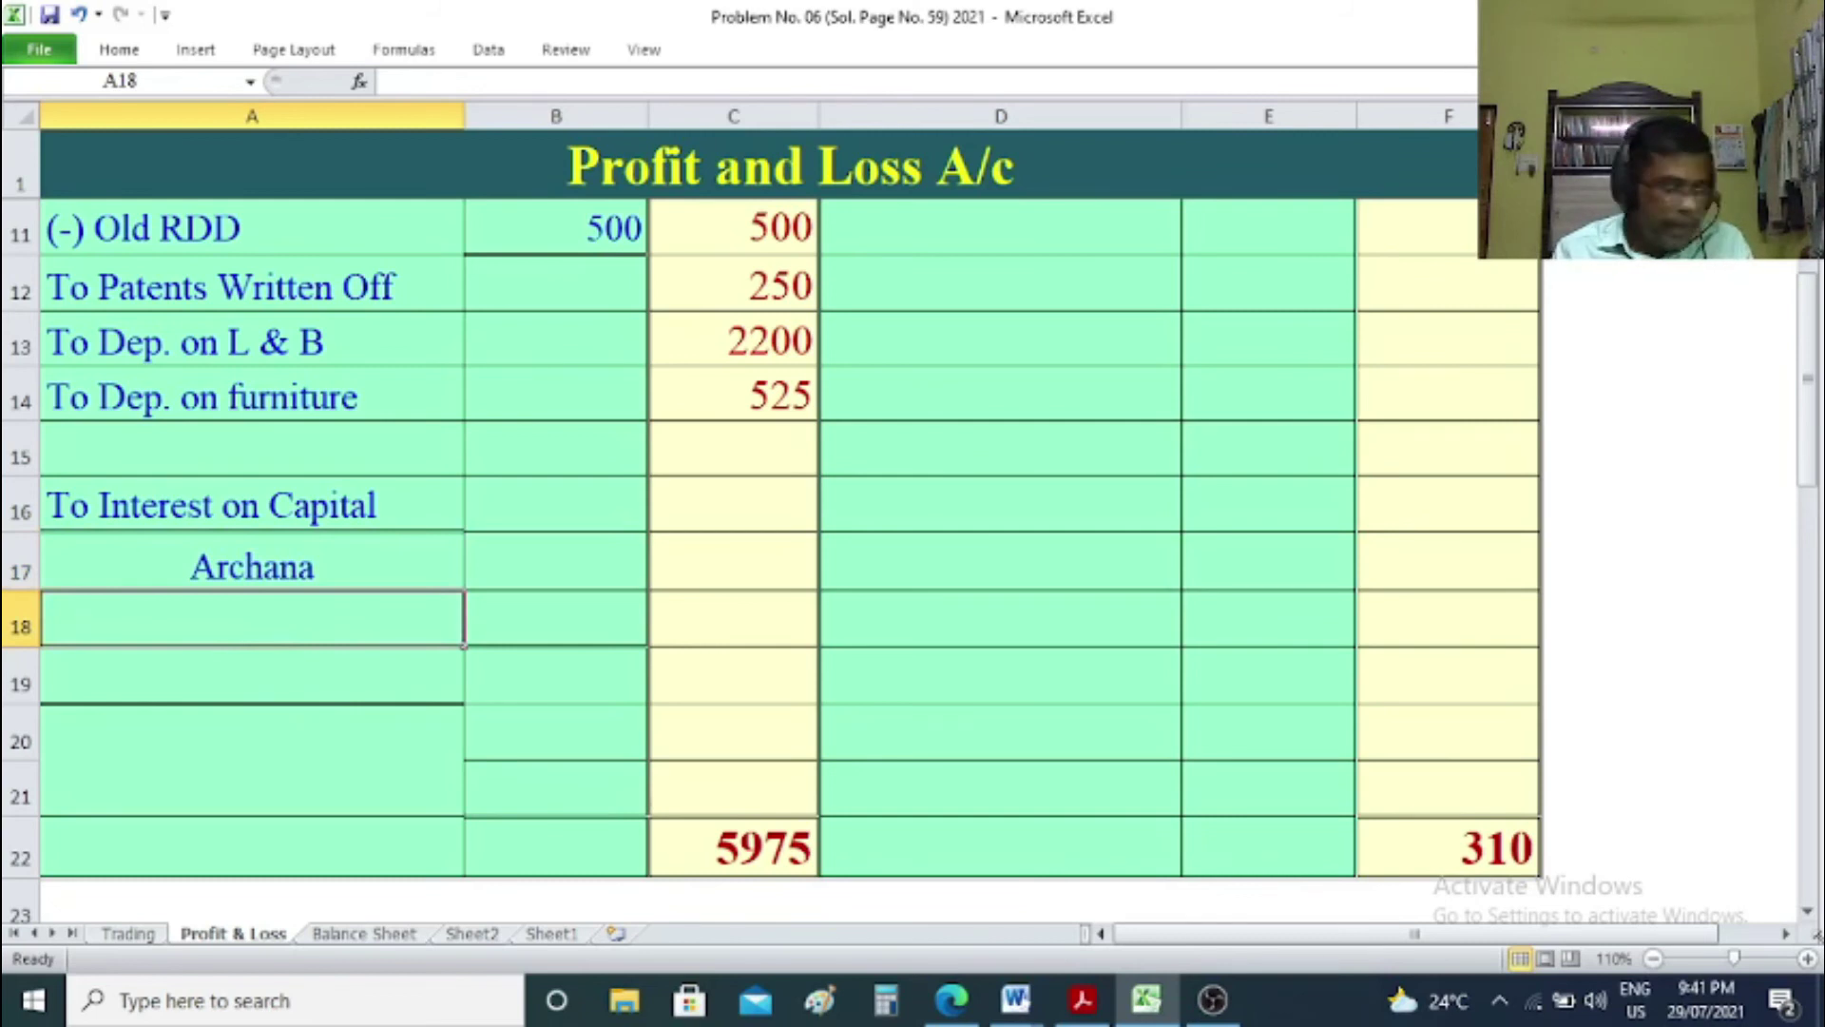
pyautogui.write('Pre')
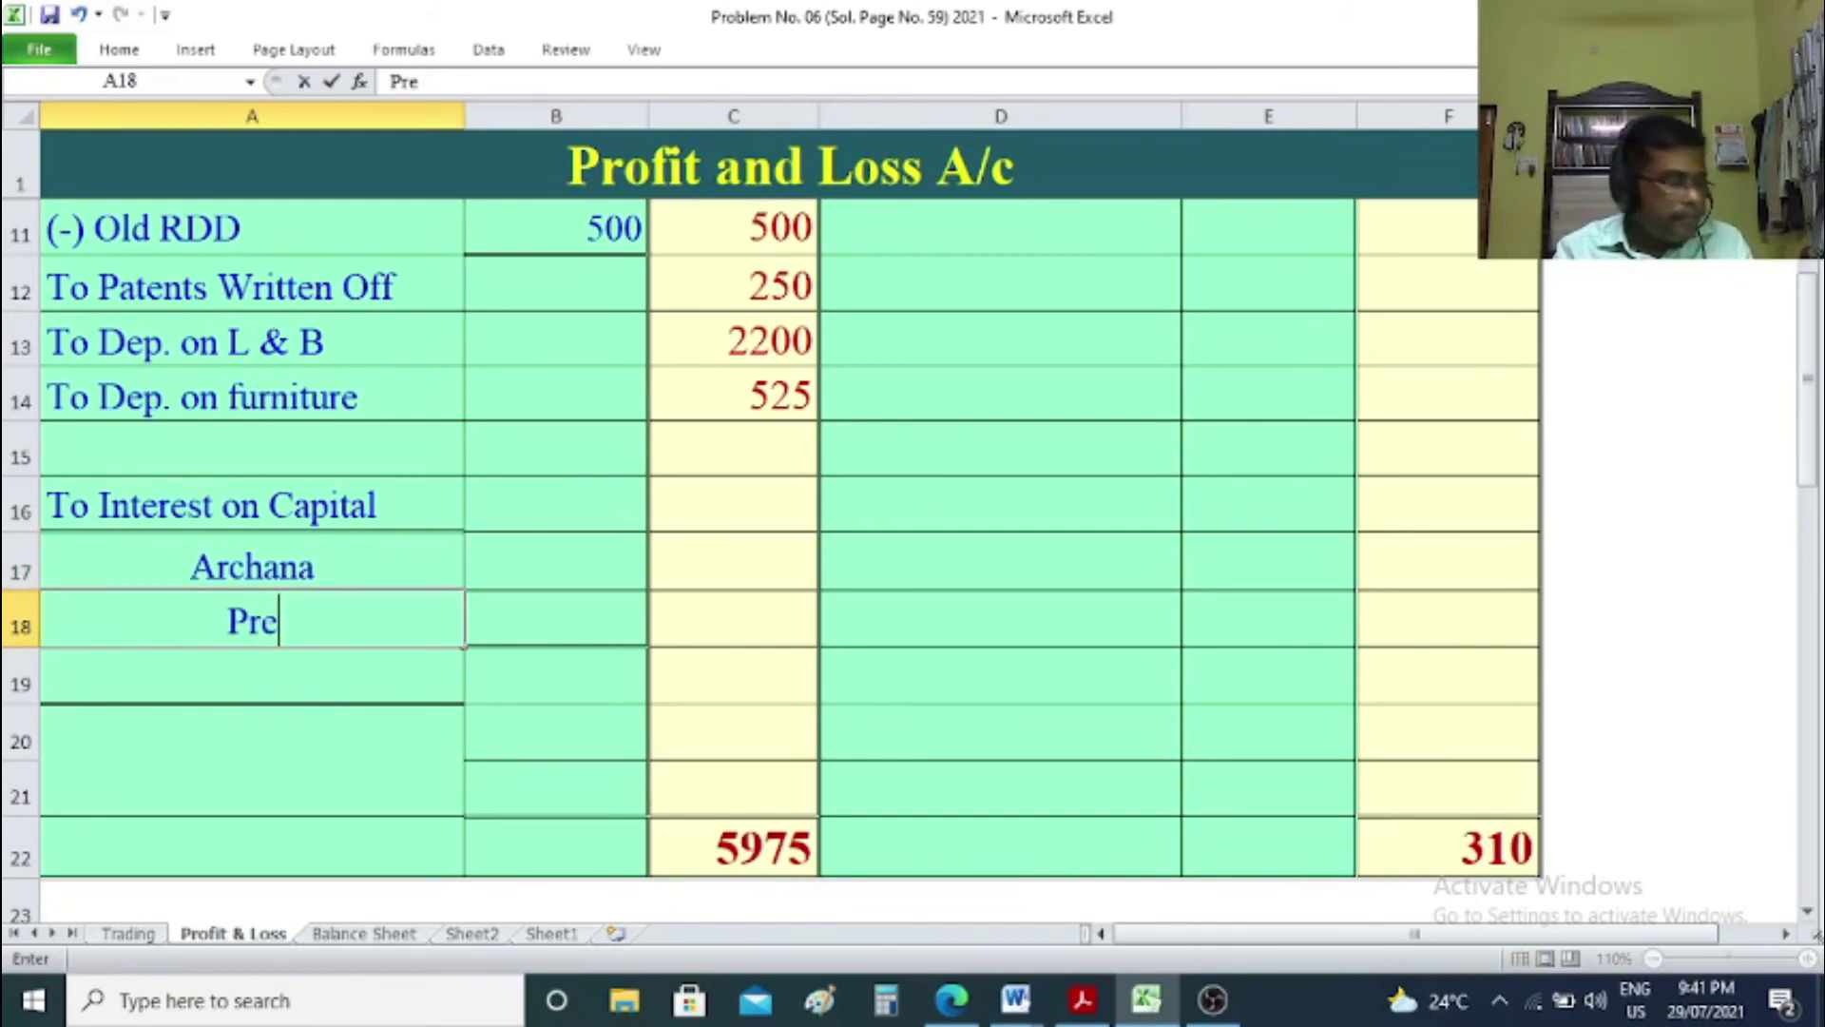
pyautogui.write('rana')
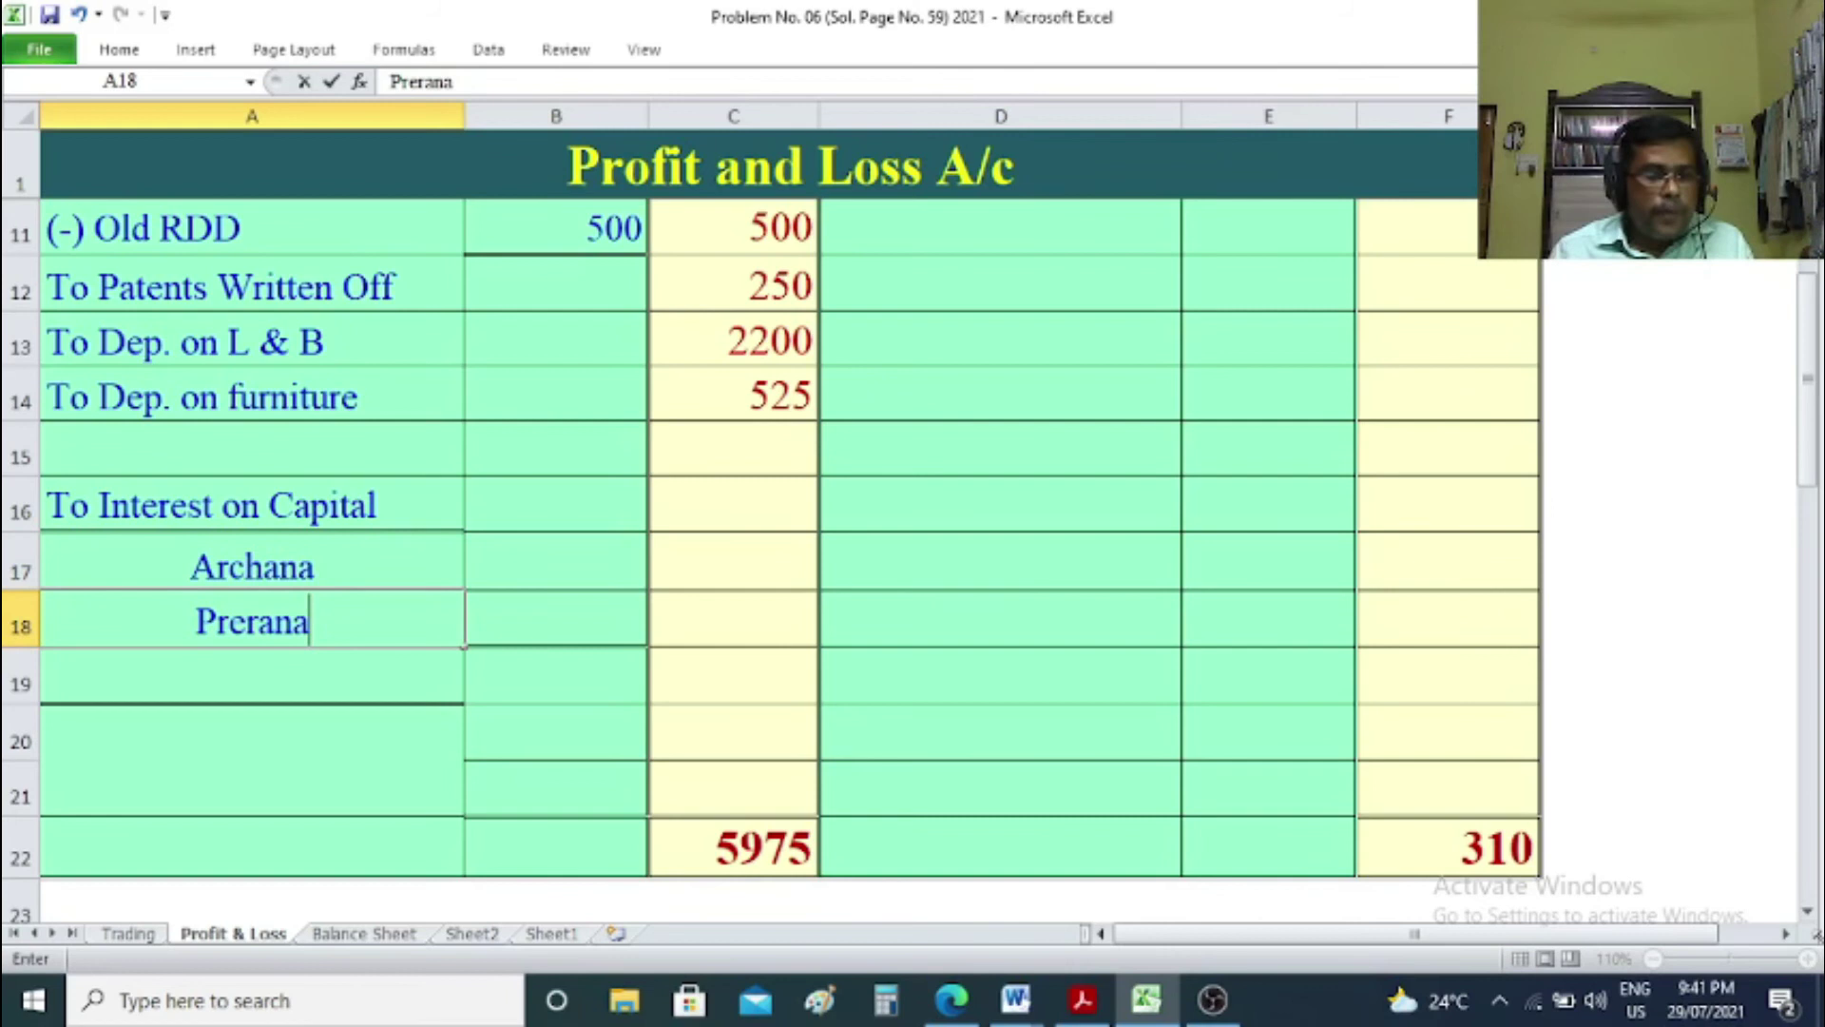
# Check the interest workings on Sheet1 against the Balance Sheet capitals and enter 1200 in B17 and 600 in B18 of the Profit and Loss account.
pyautogui.click(532, 936)
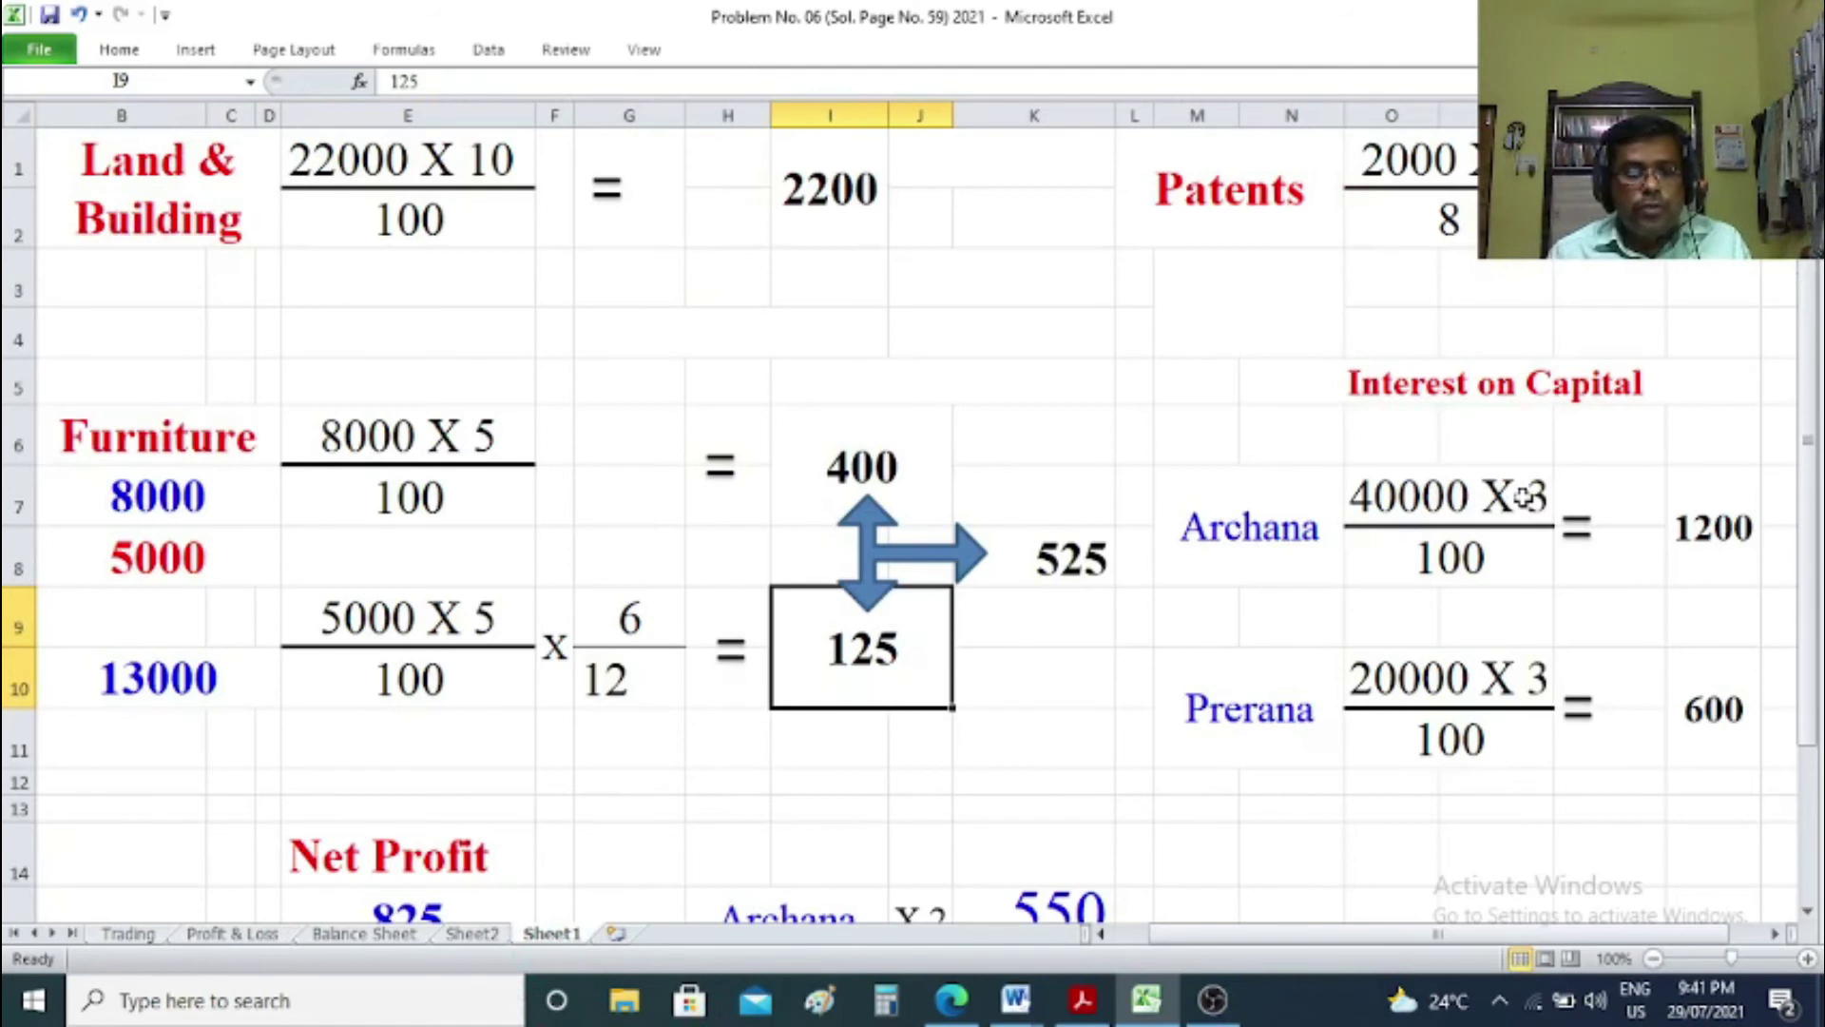
pyautogui.click(366, 935)
pyautogui.scroll(6, 368, 825)
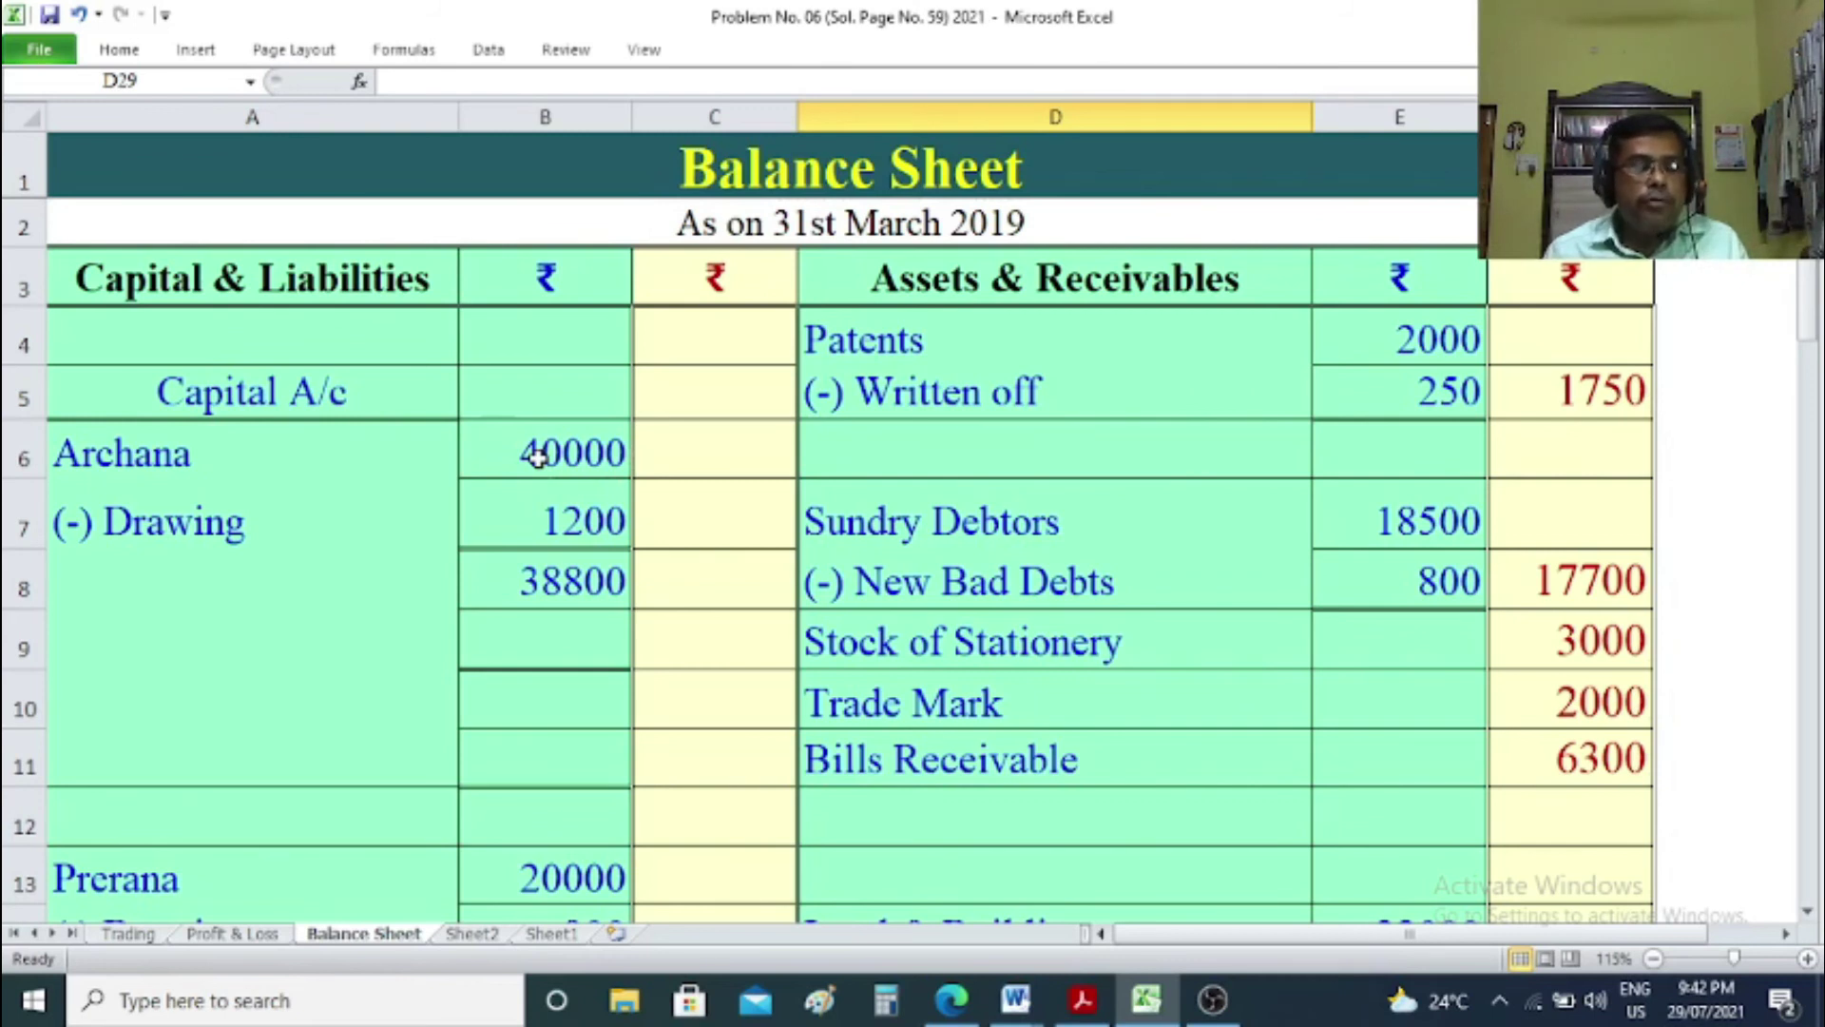
pyautogui.click(552, 933)
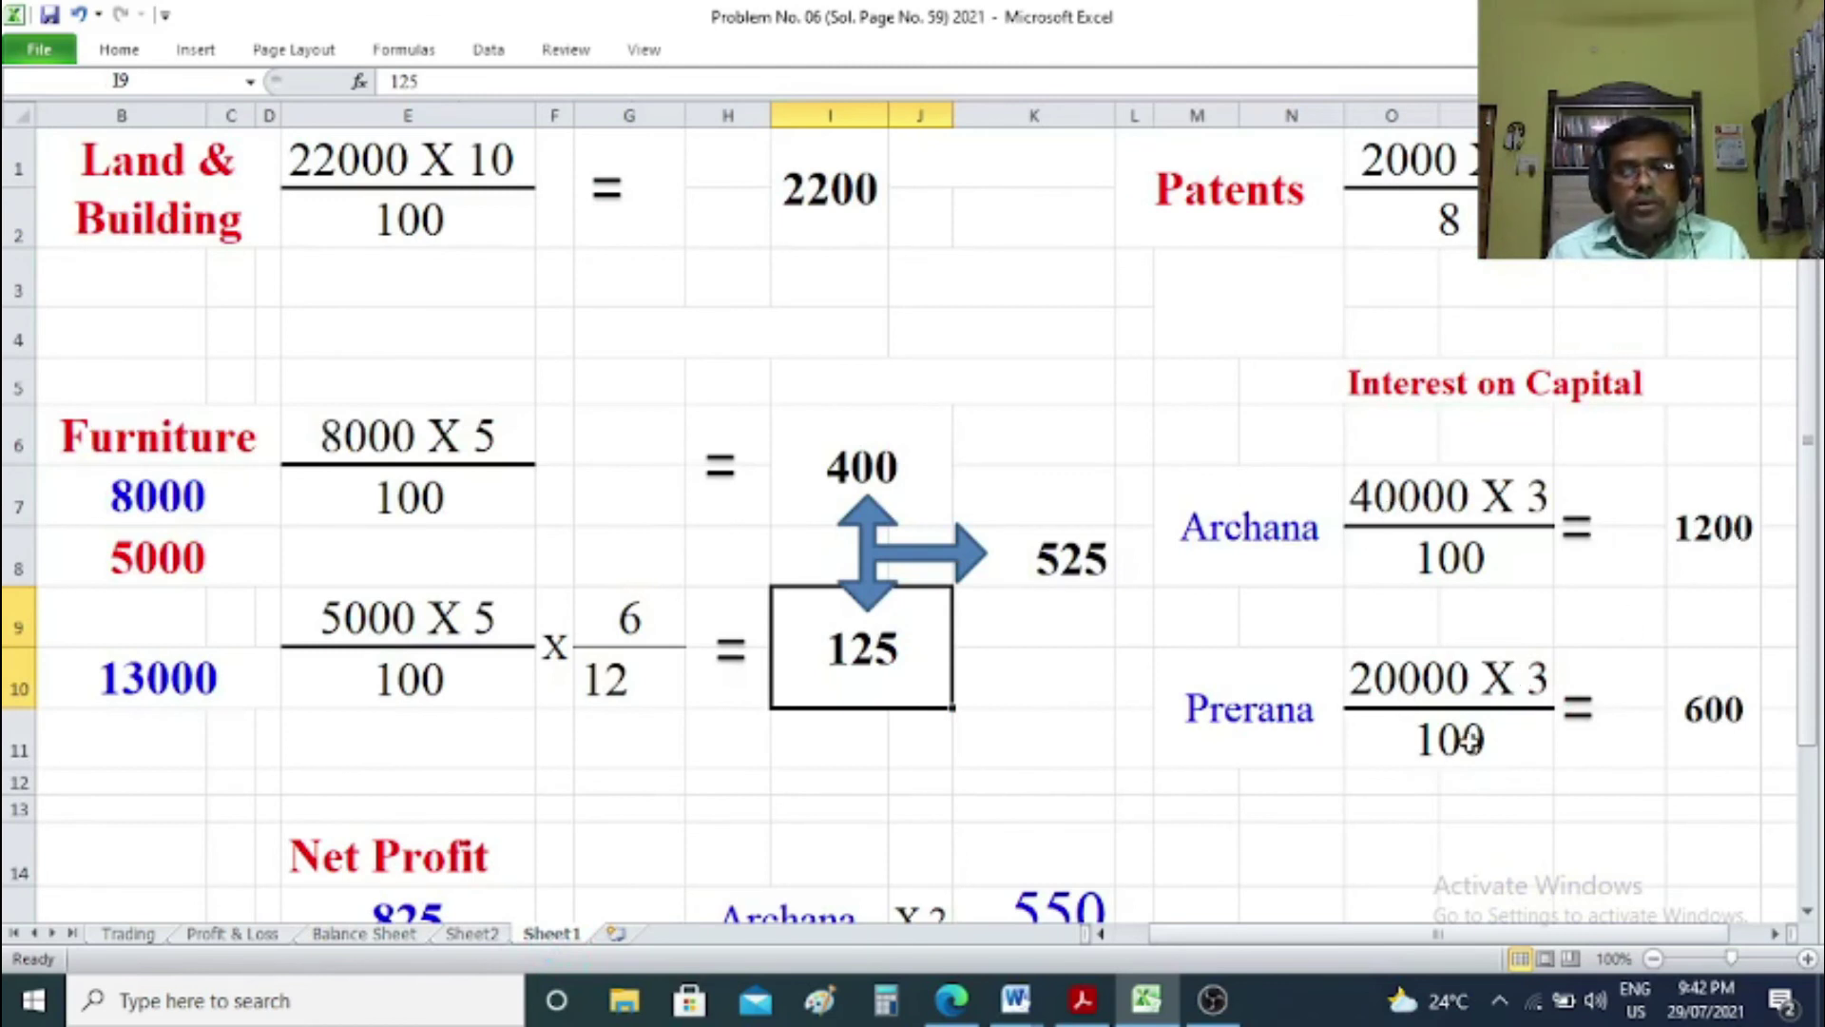
pyautogui.click(257, 939)
pyautogui.click(522, 573)
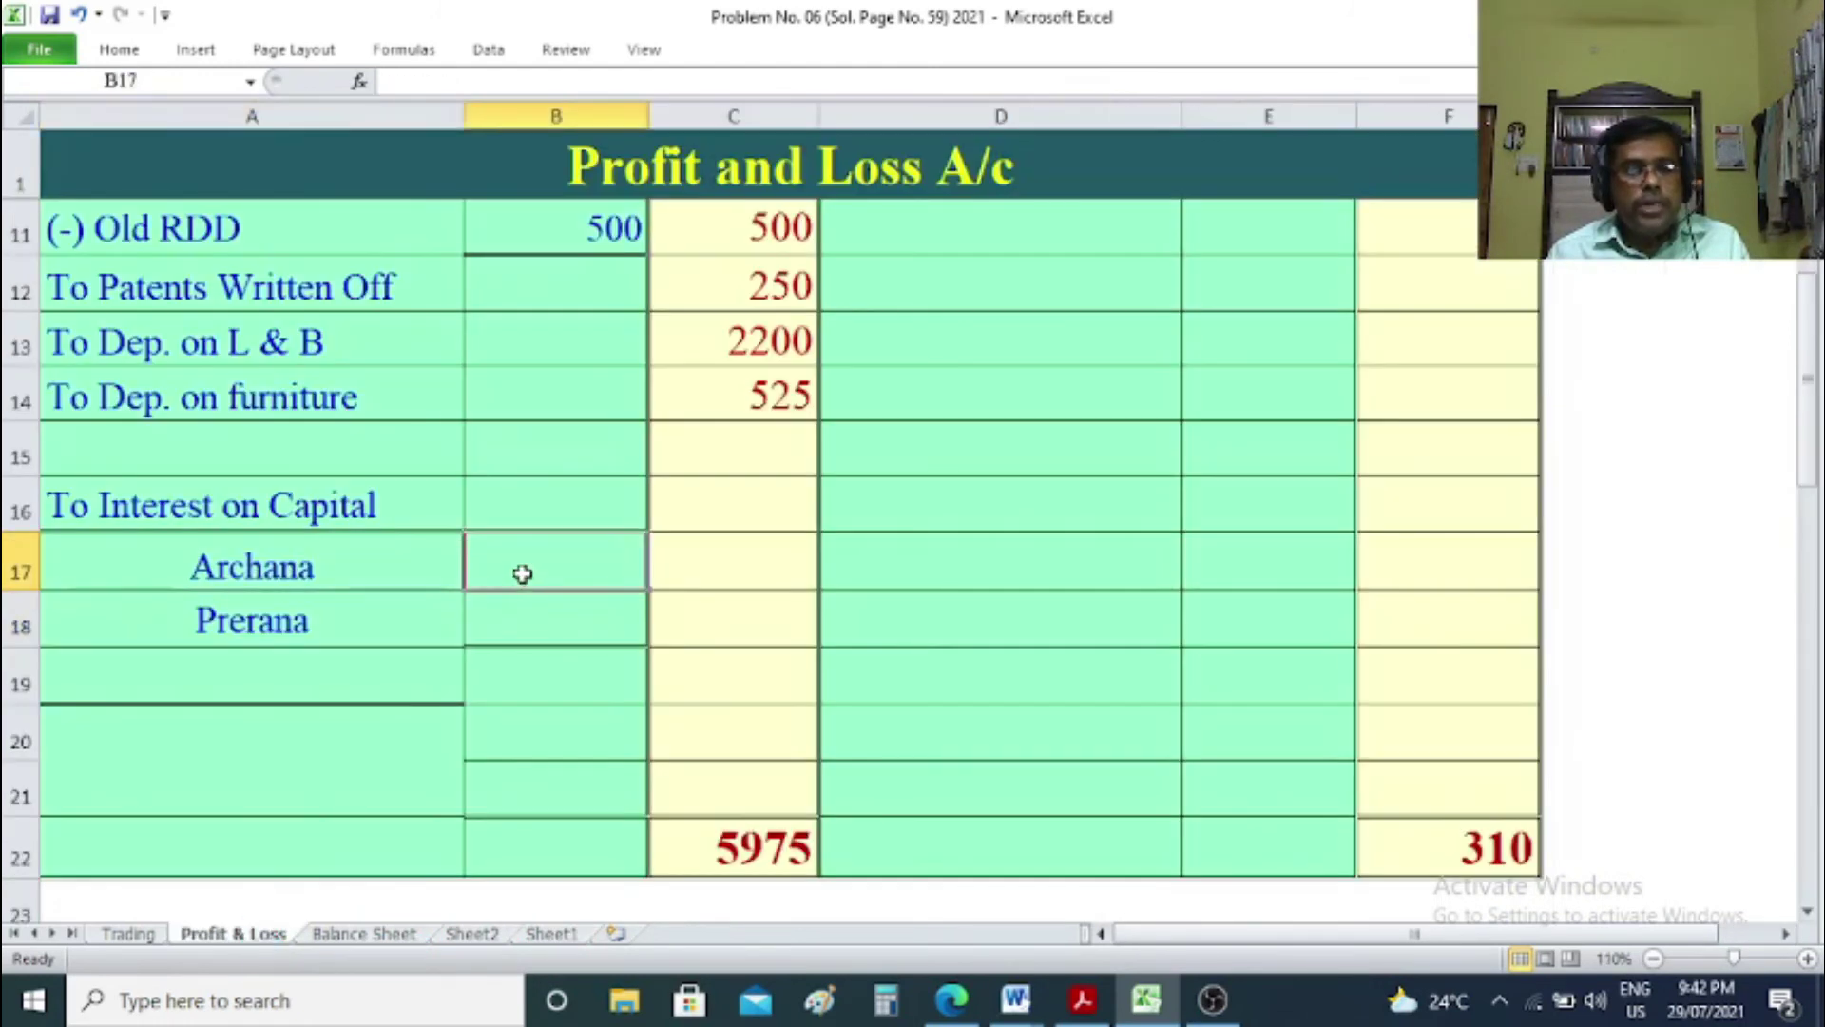
pyautogui.write('1200')
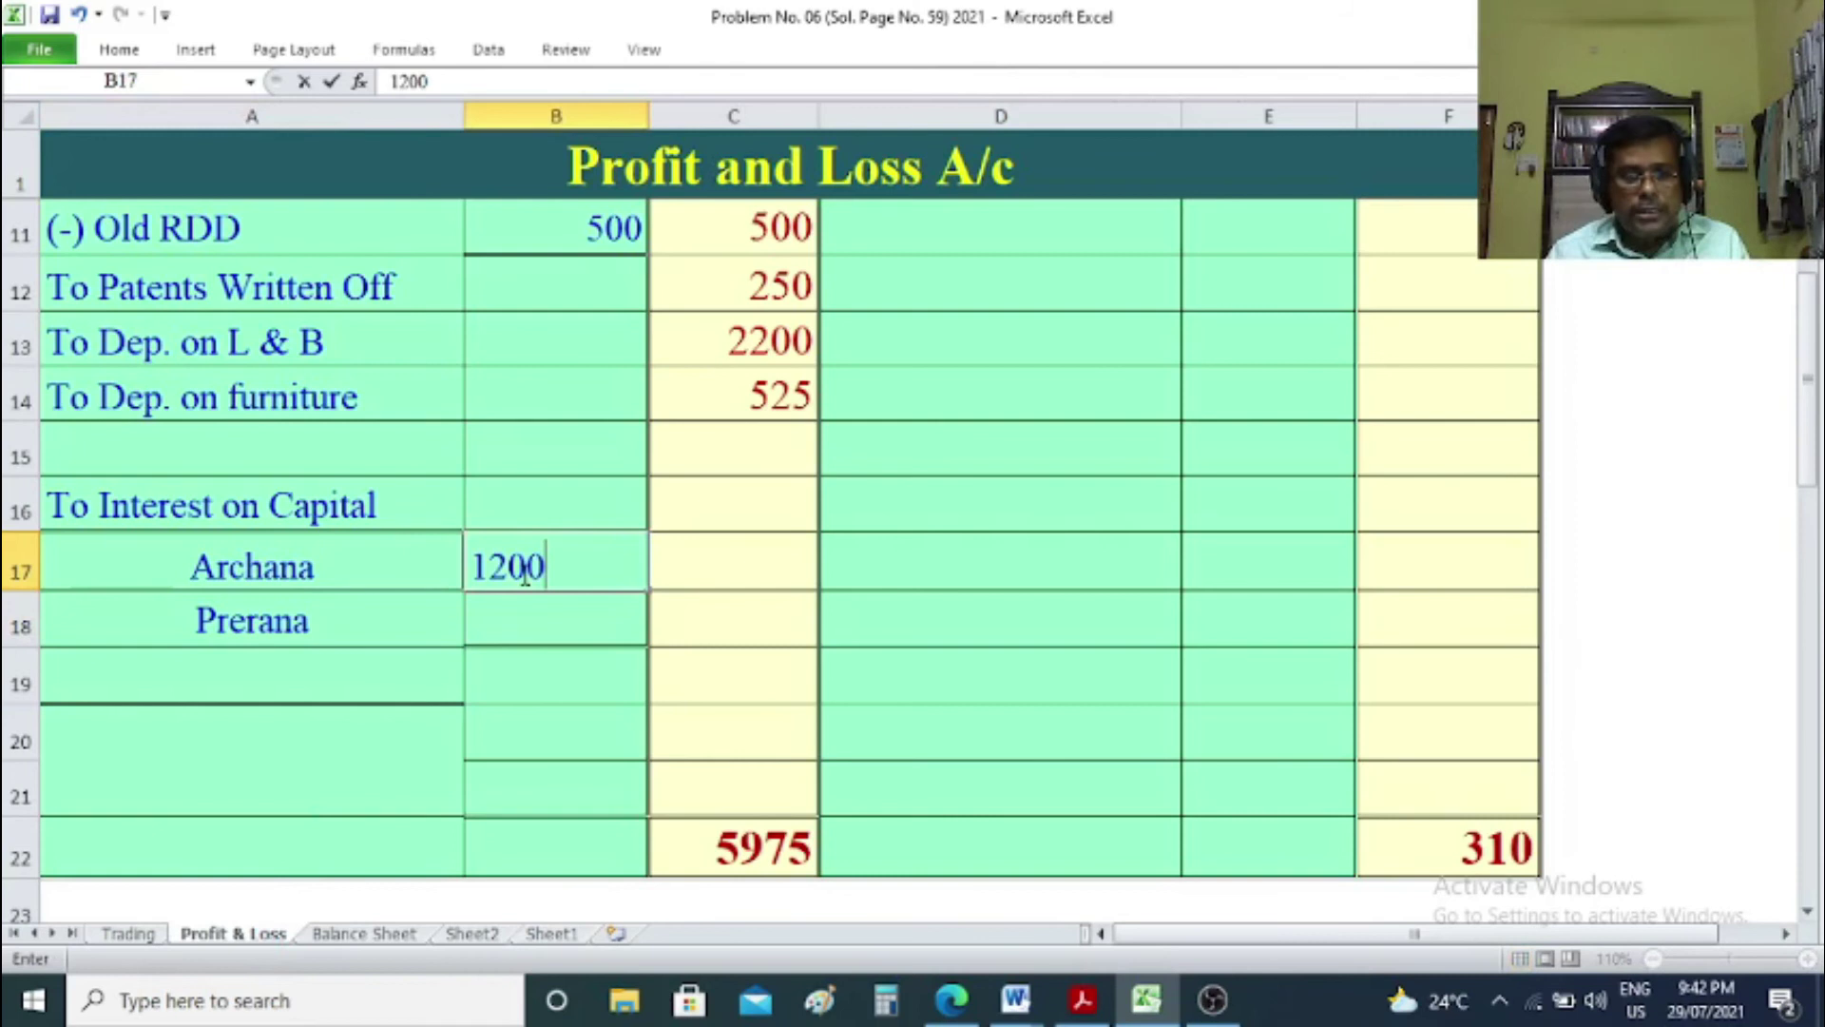
pyautogui.click(554, 623)
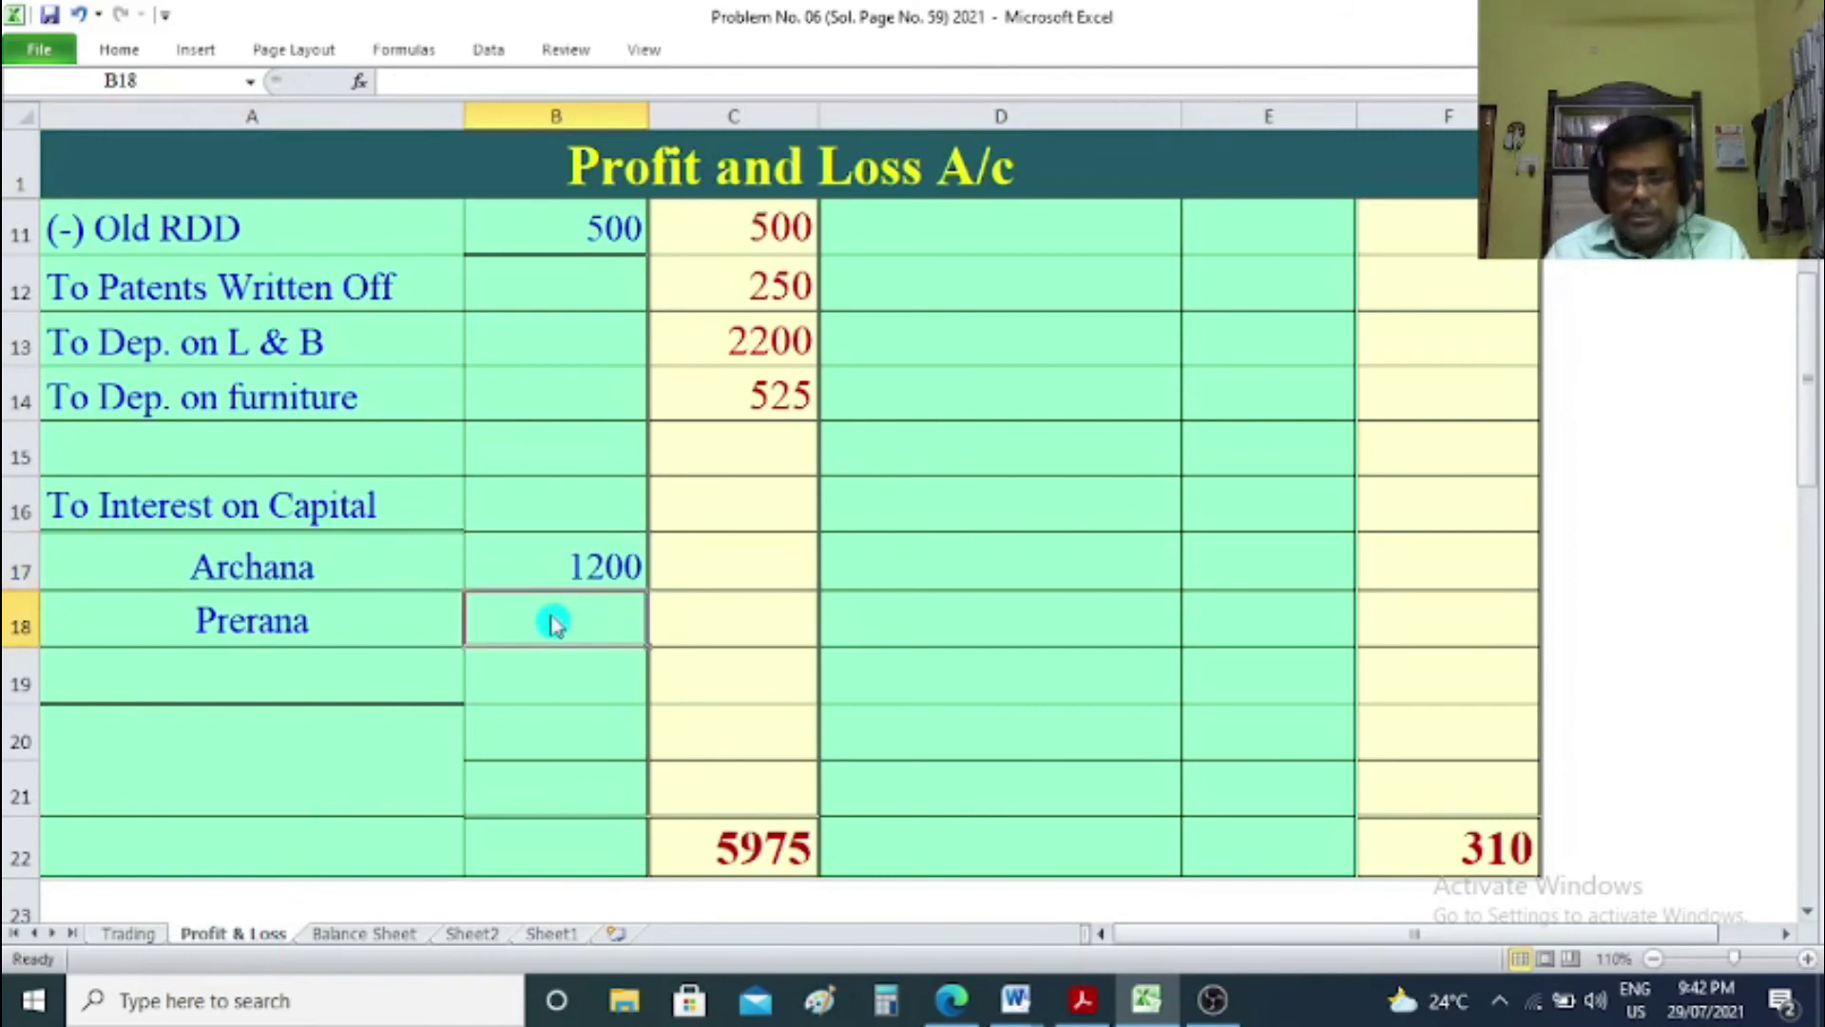
pyautogui.write('600')
# Total both partners' interest on capital in C18 with a formula adding B17 and B18.
pyautogui.click(716, 622)
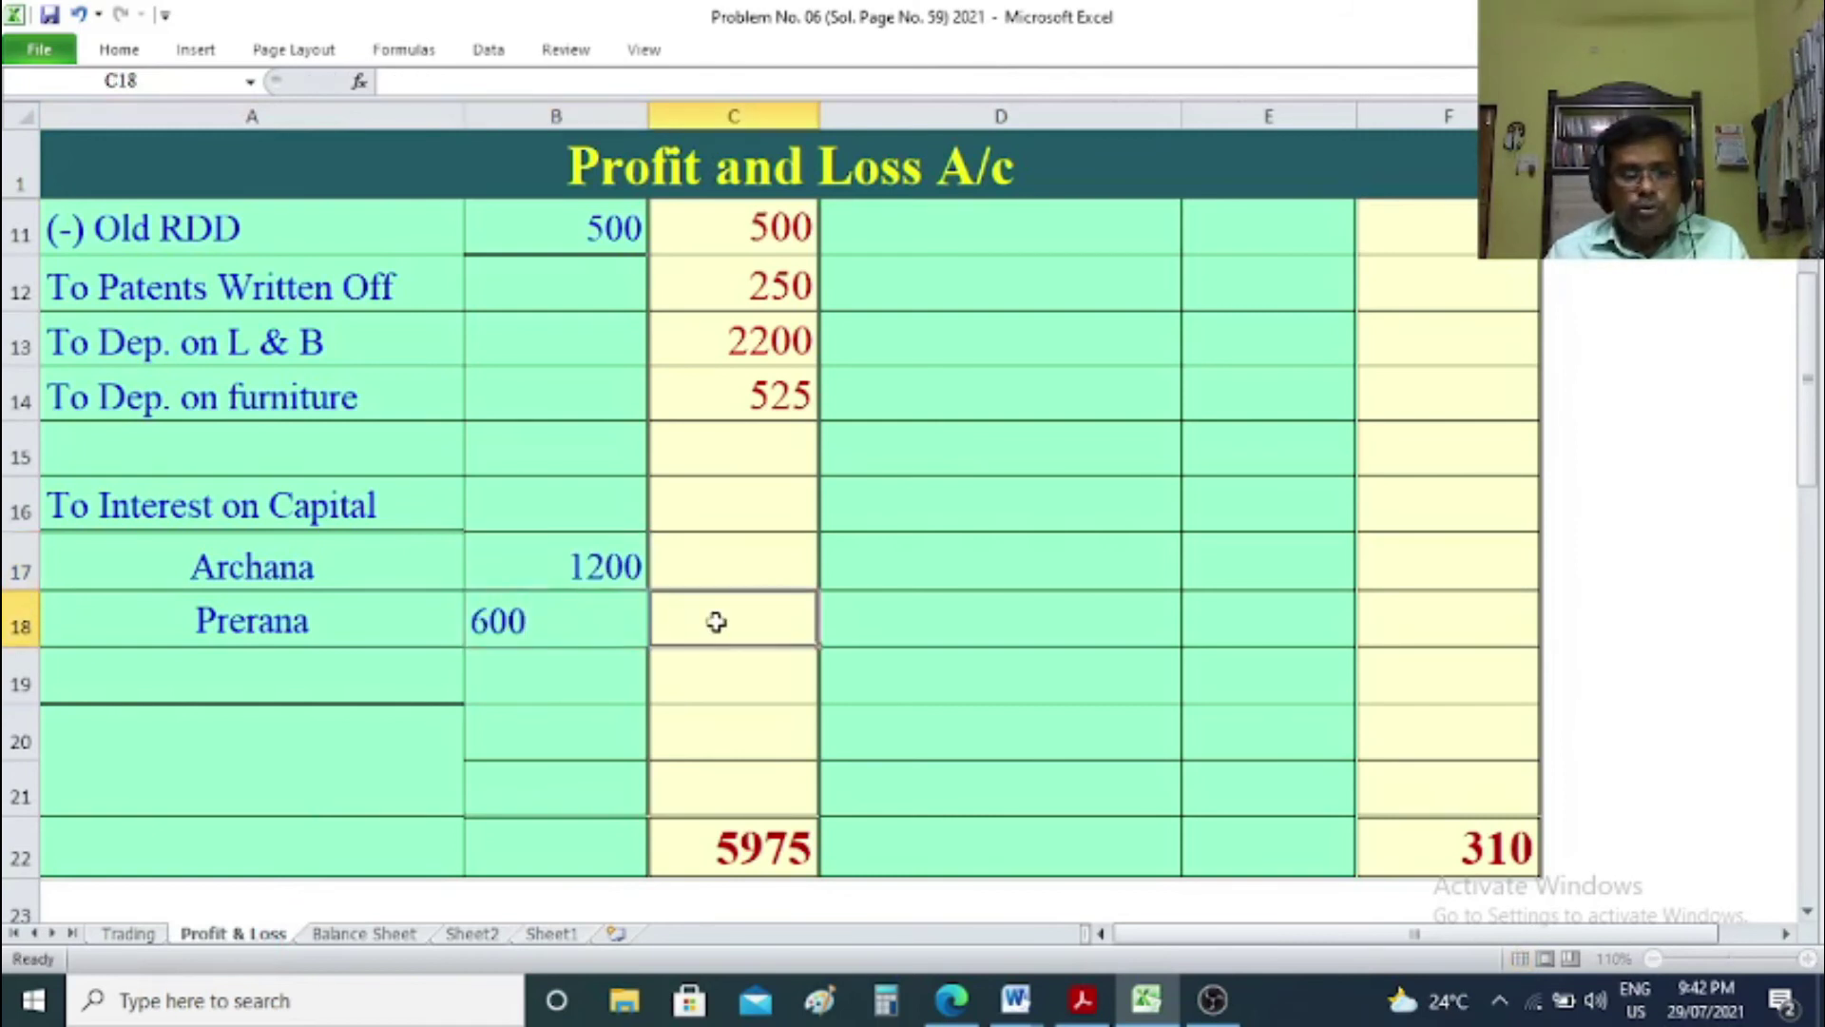
pyautogui.write('=')
pyautogui.click(604, 568)
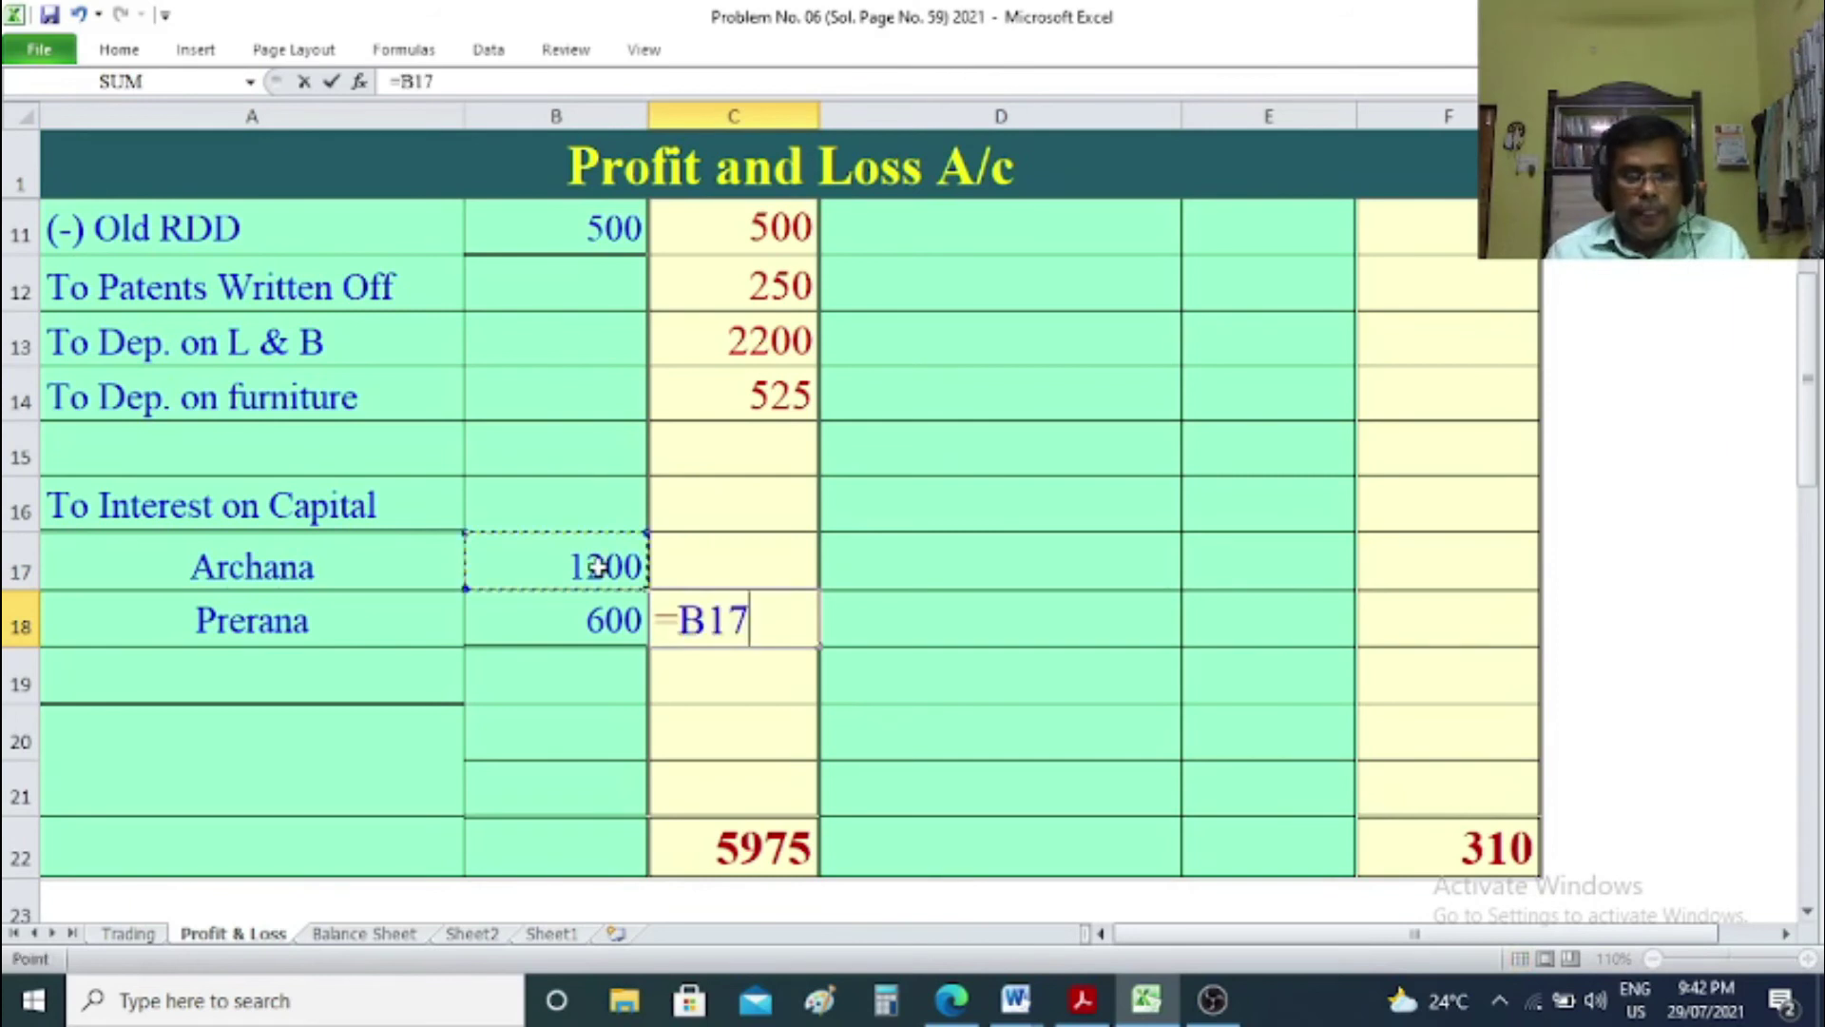
pyautogui.write('+')
pyautogui.click(607, 628)
pyautogui.press('Return')
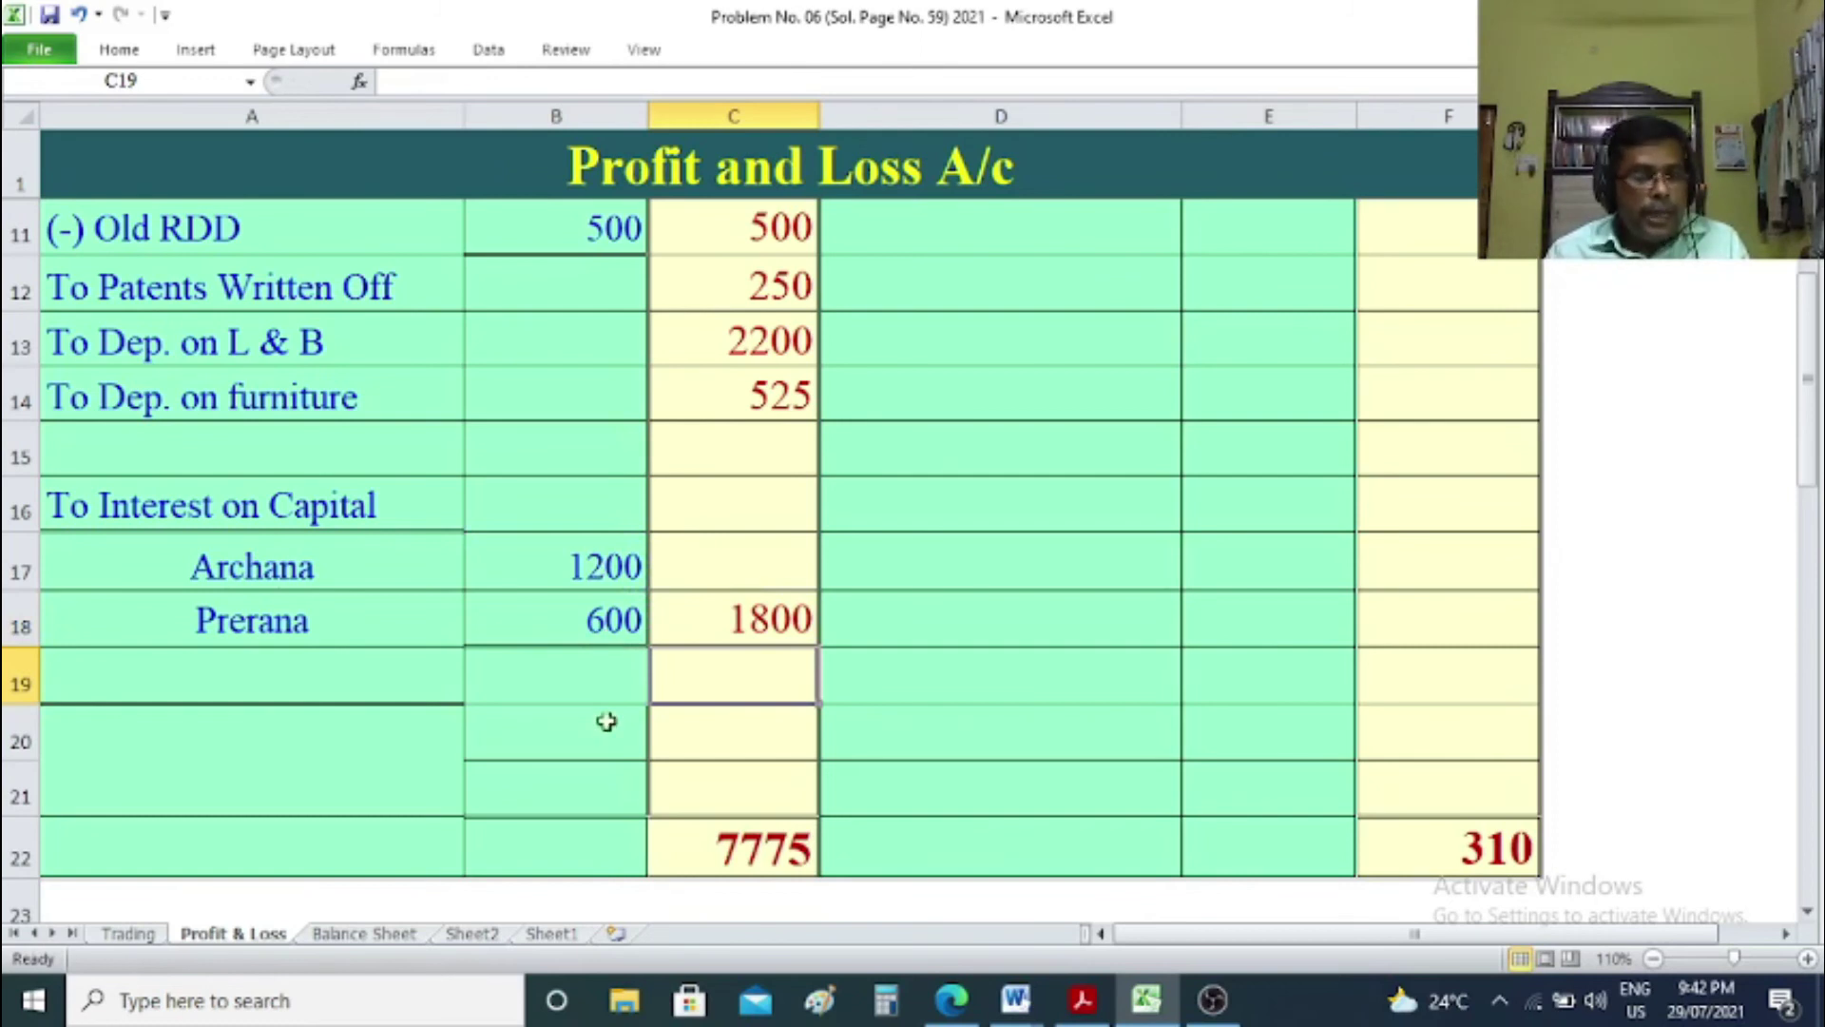
# Add "(+) Interest on Capital" of 1200 in row 9 of the Balance Sheet, under the first partner's capital.
pyautogui.click(344, 935)
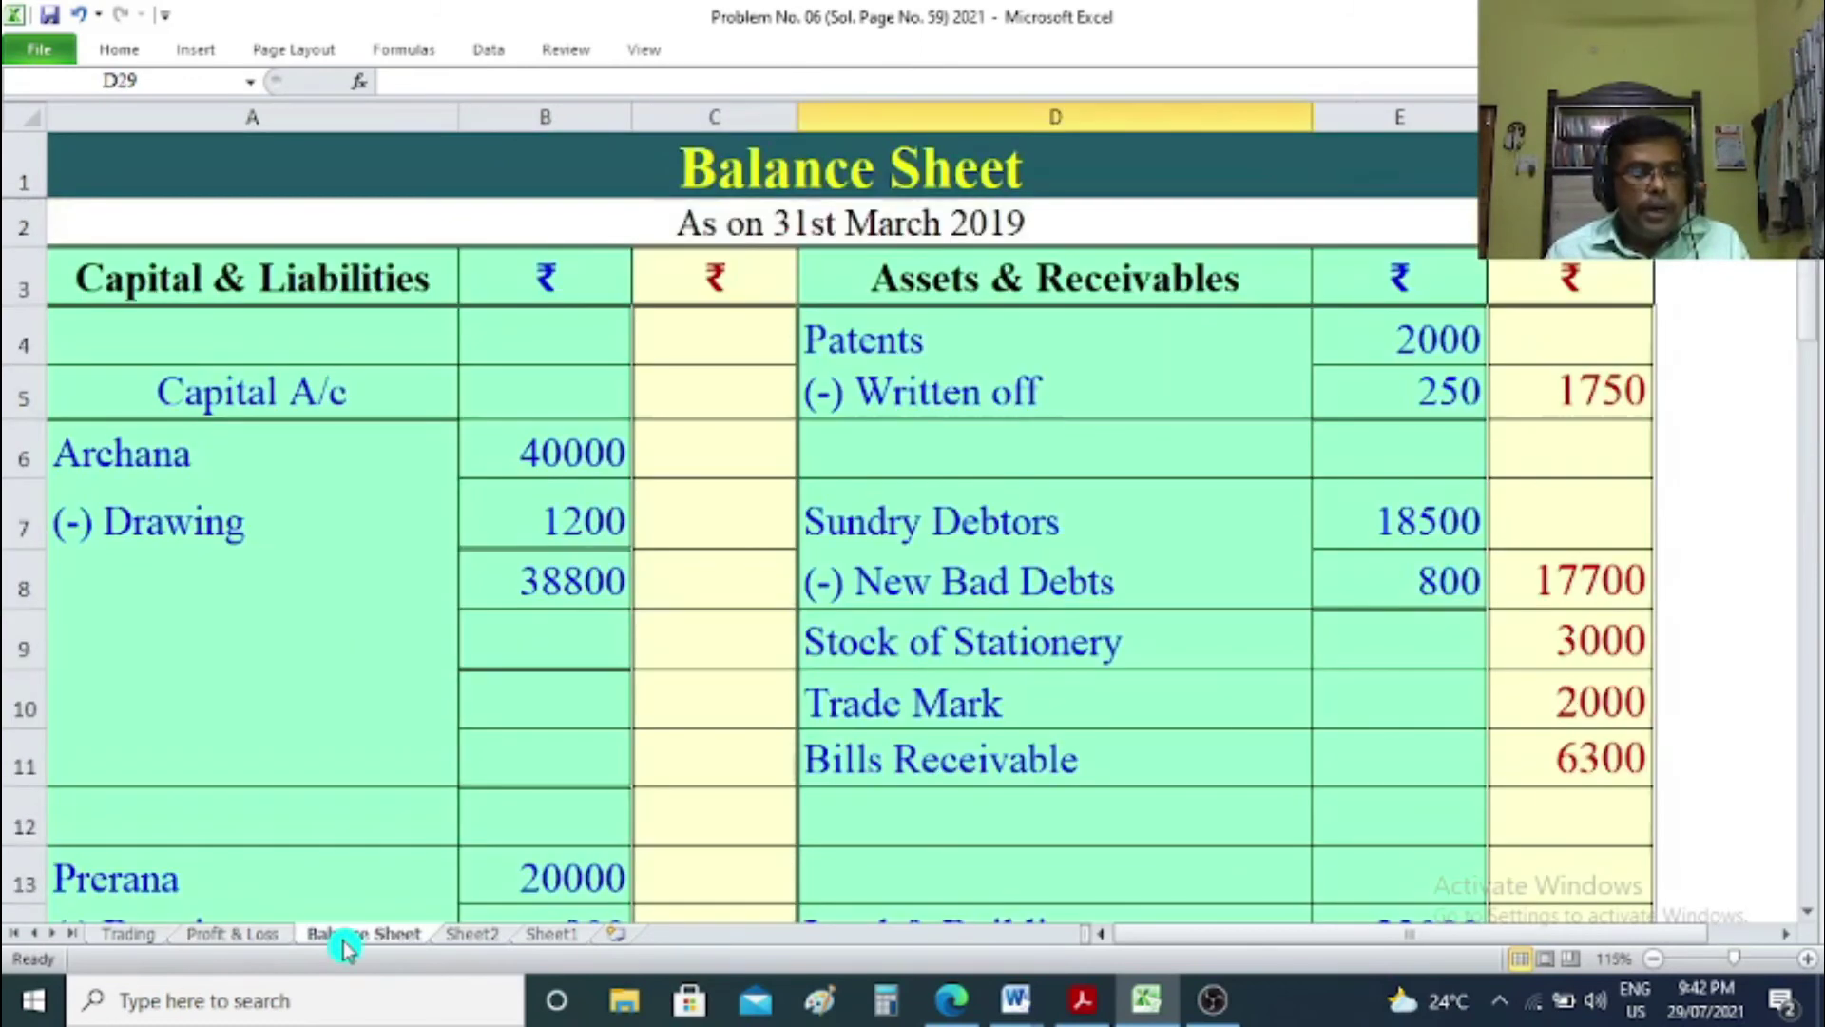
pyautogui.click(240, 641)
pyautogui.write('(+) ')
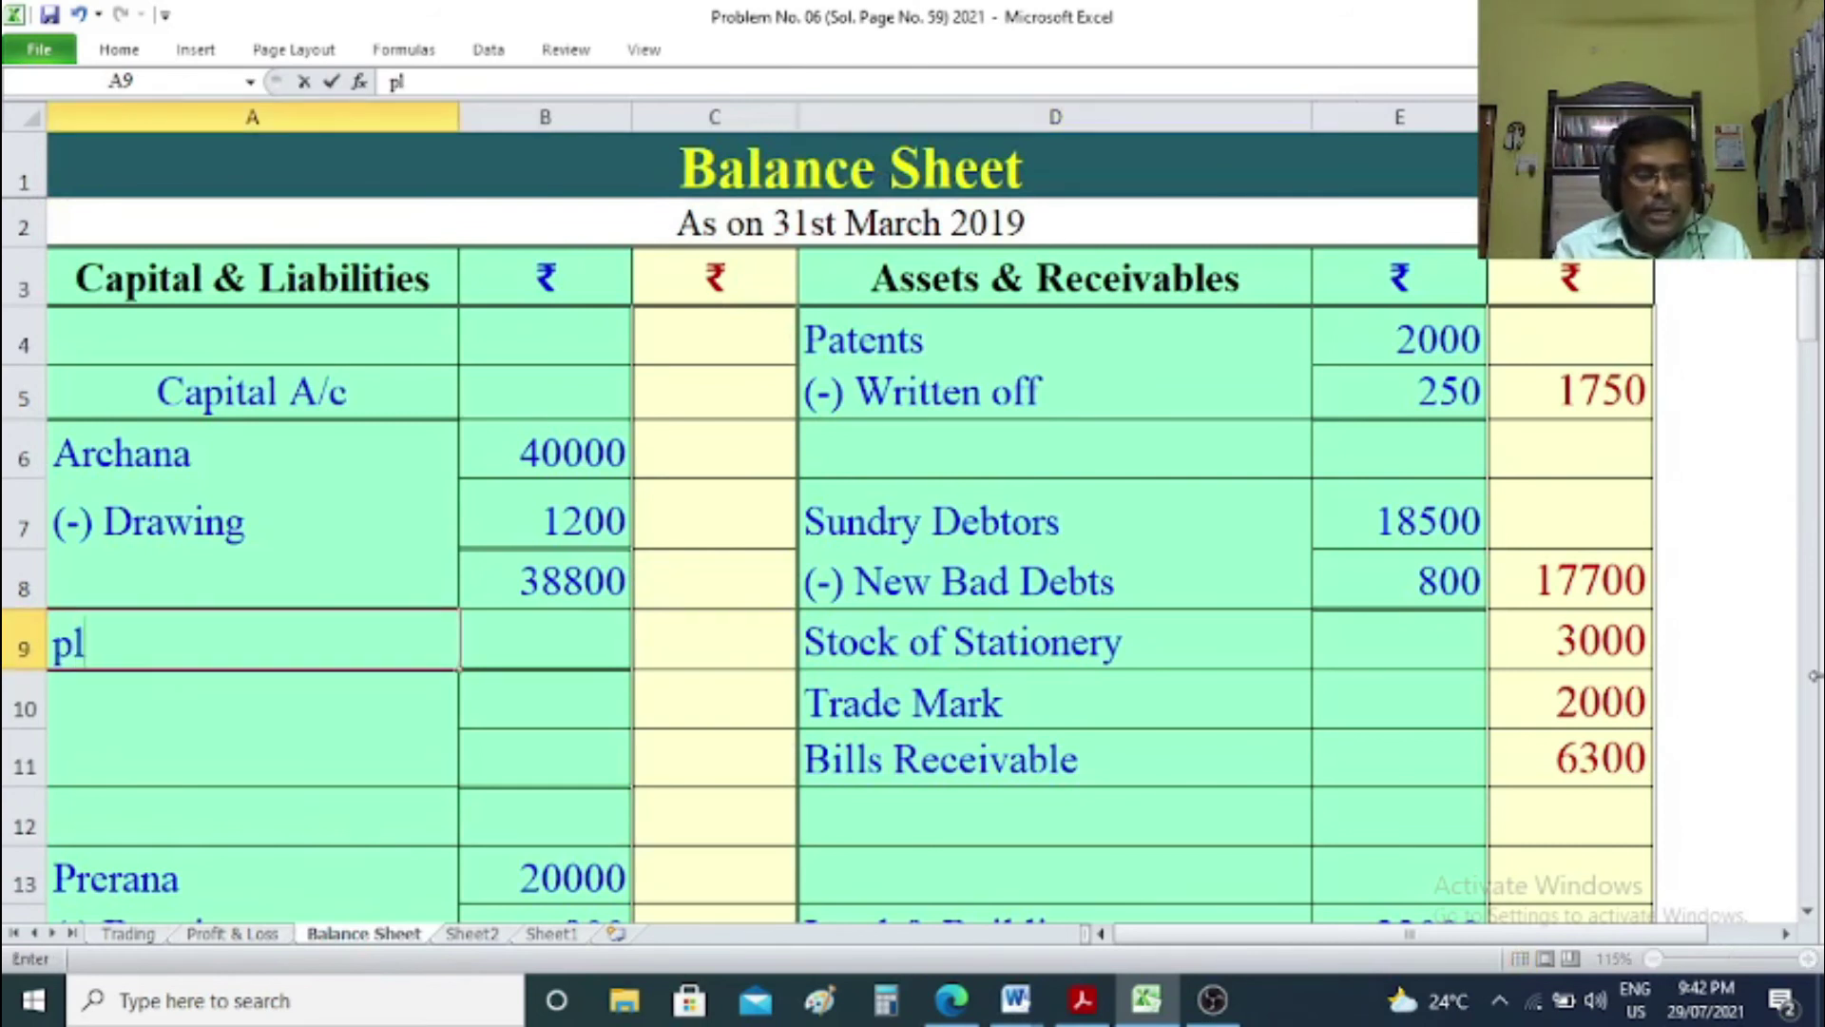
pyautogui.write('Interest on Capital')
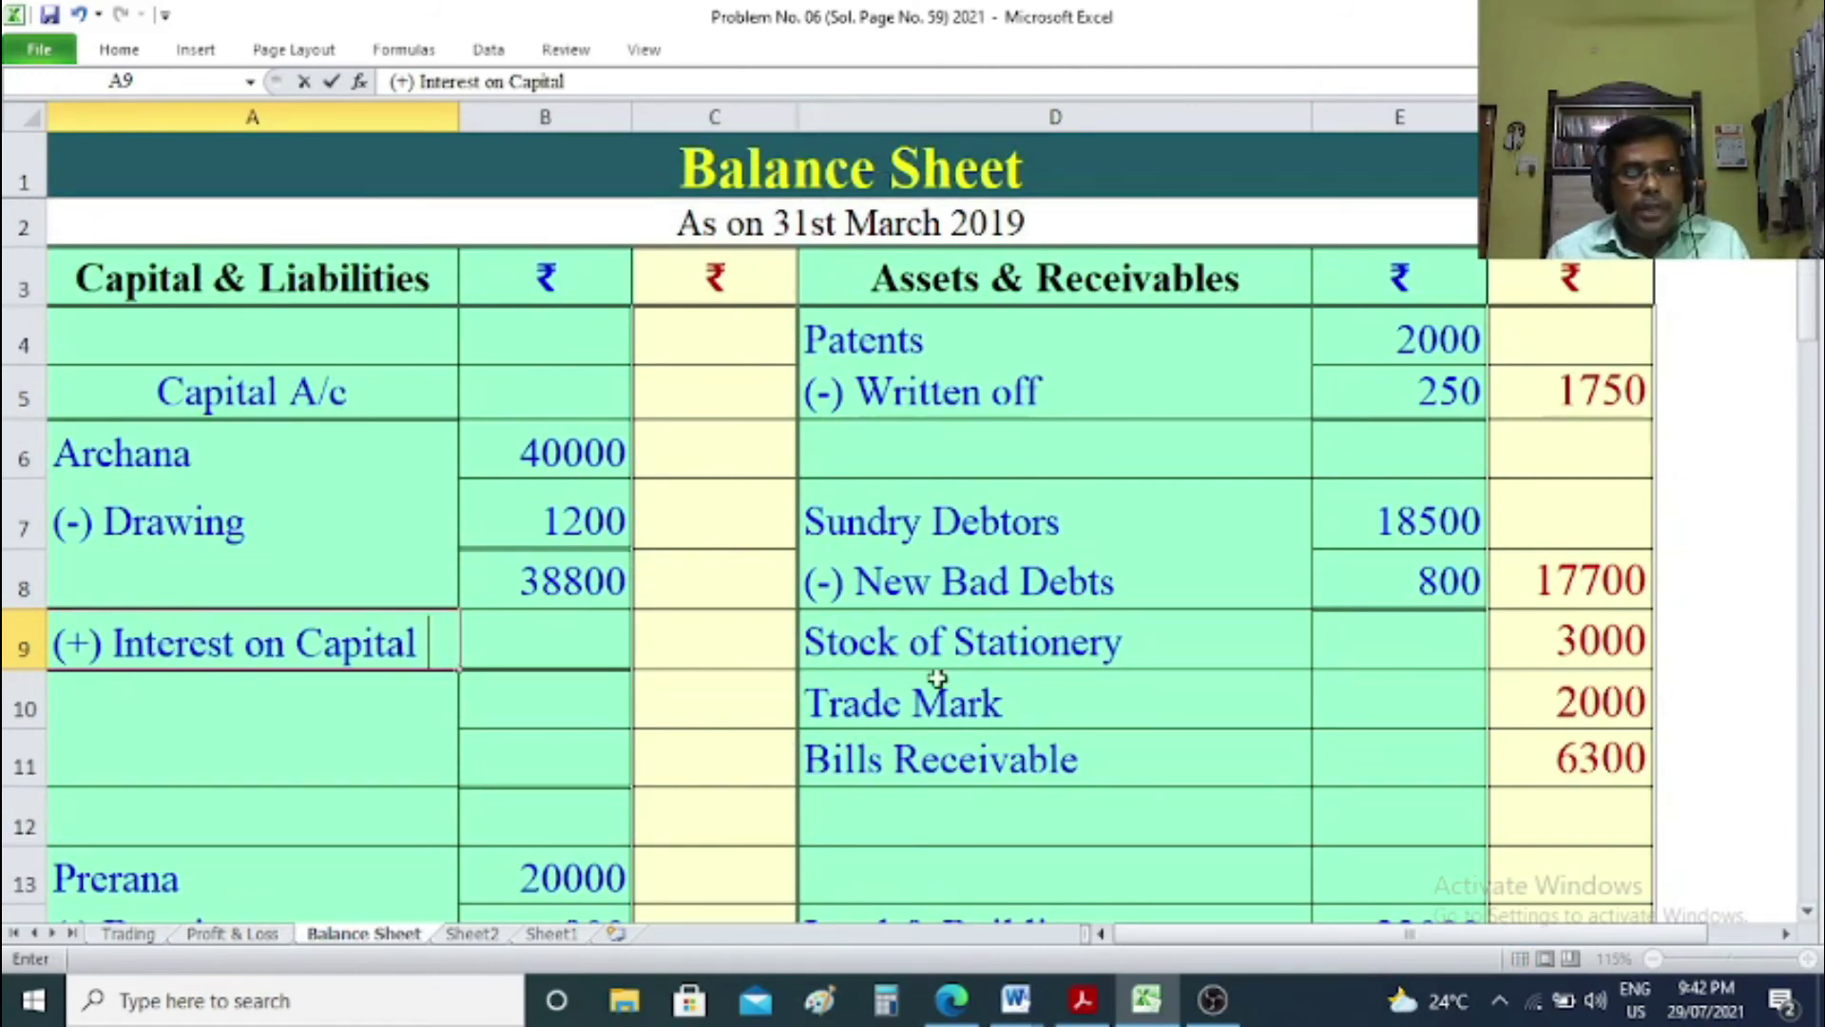
pyautogui.click(558, 643)
pyautogui.write('1200')
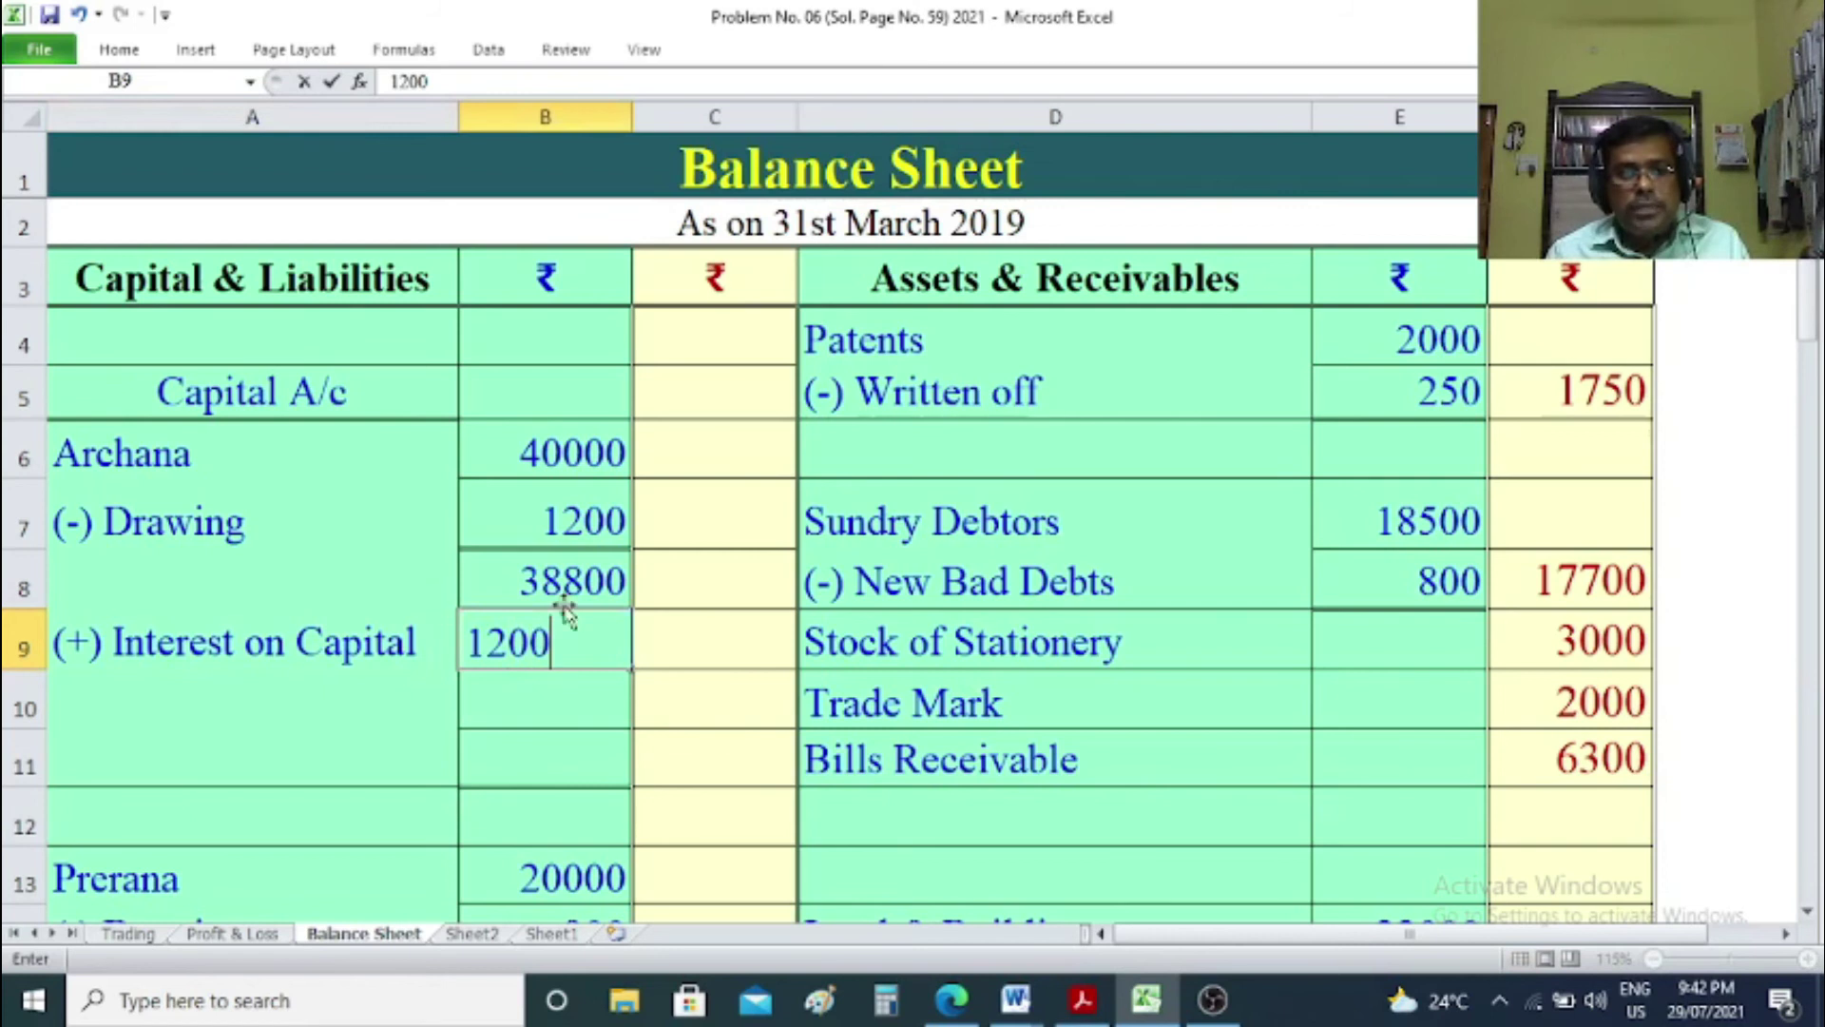
# Calculate the first partner's capital in B10 with a formula adding B8 and B9.
pyautogui.click(533, 692)
pyautogui.write('=')
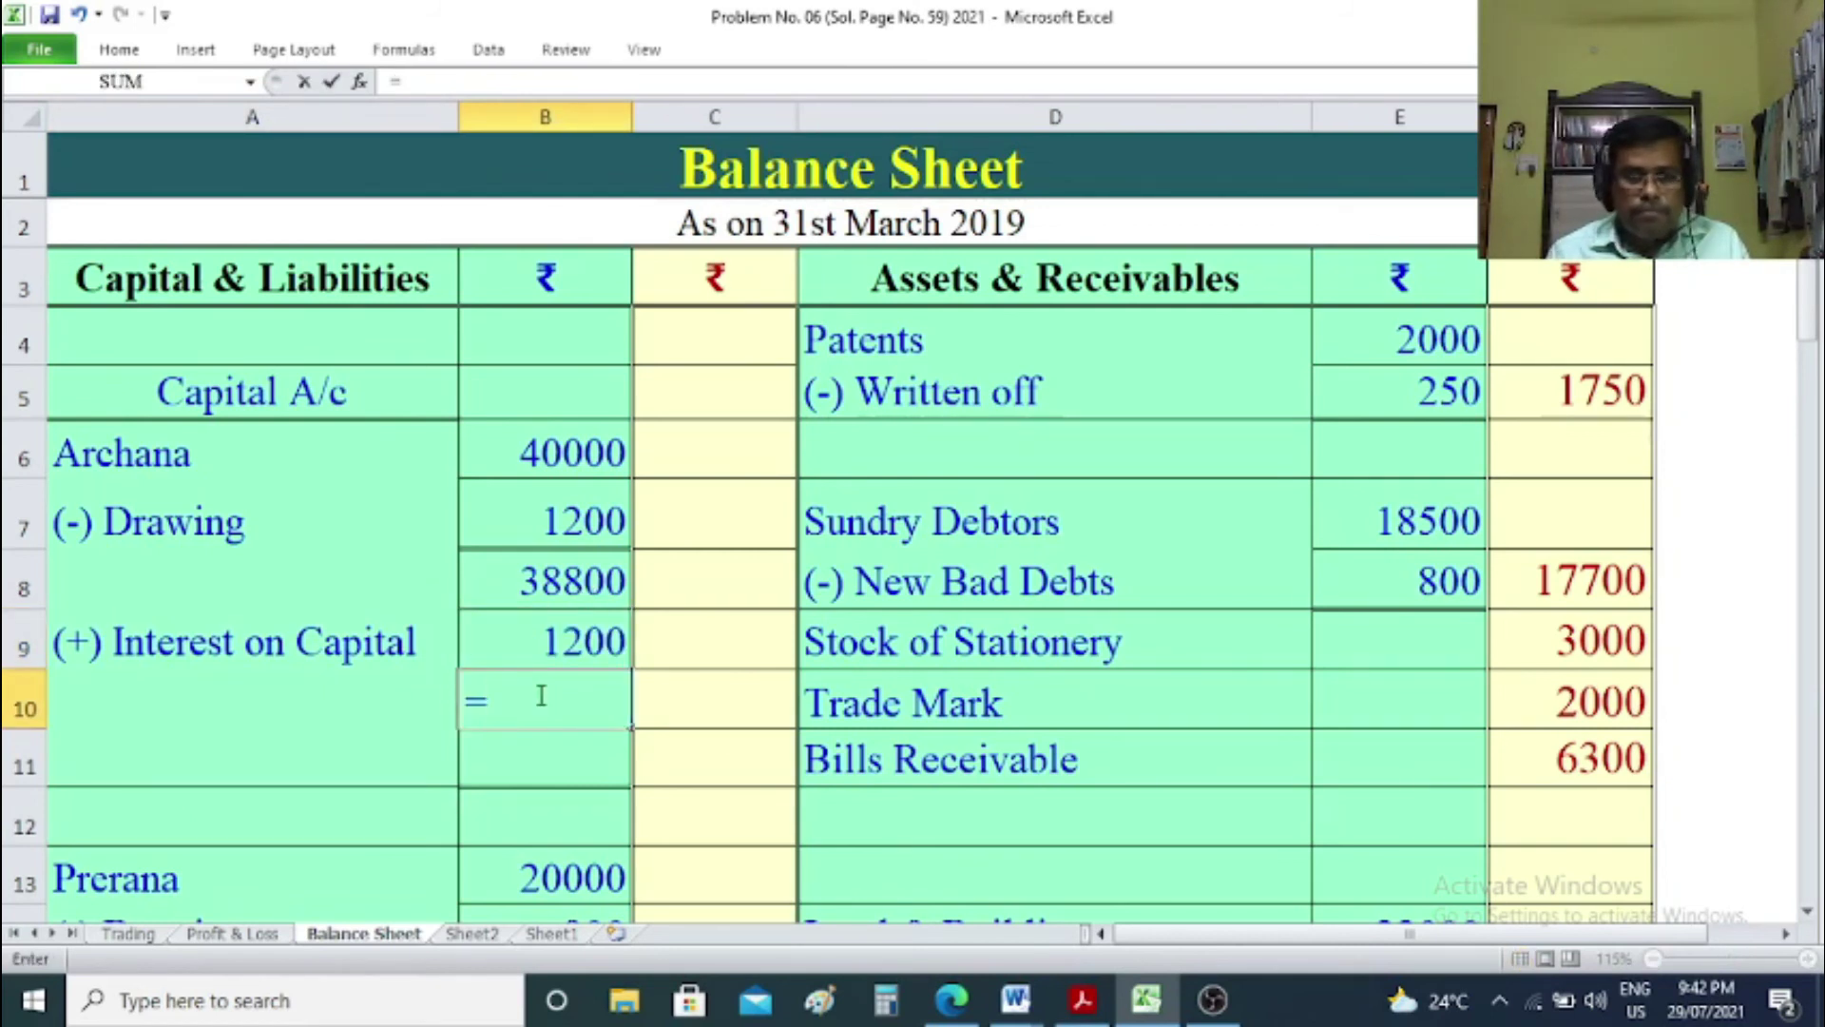
pyautogui.click(538, 587)
pyautogui.write('+')
pyautogui.click(580, 639)
pyautogui.press('Return')
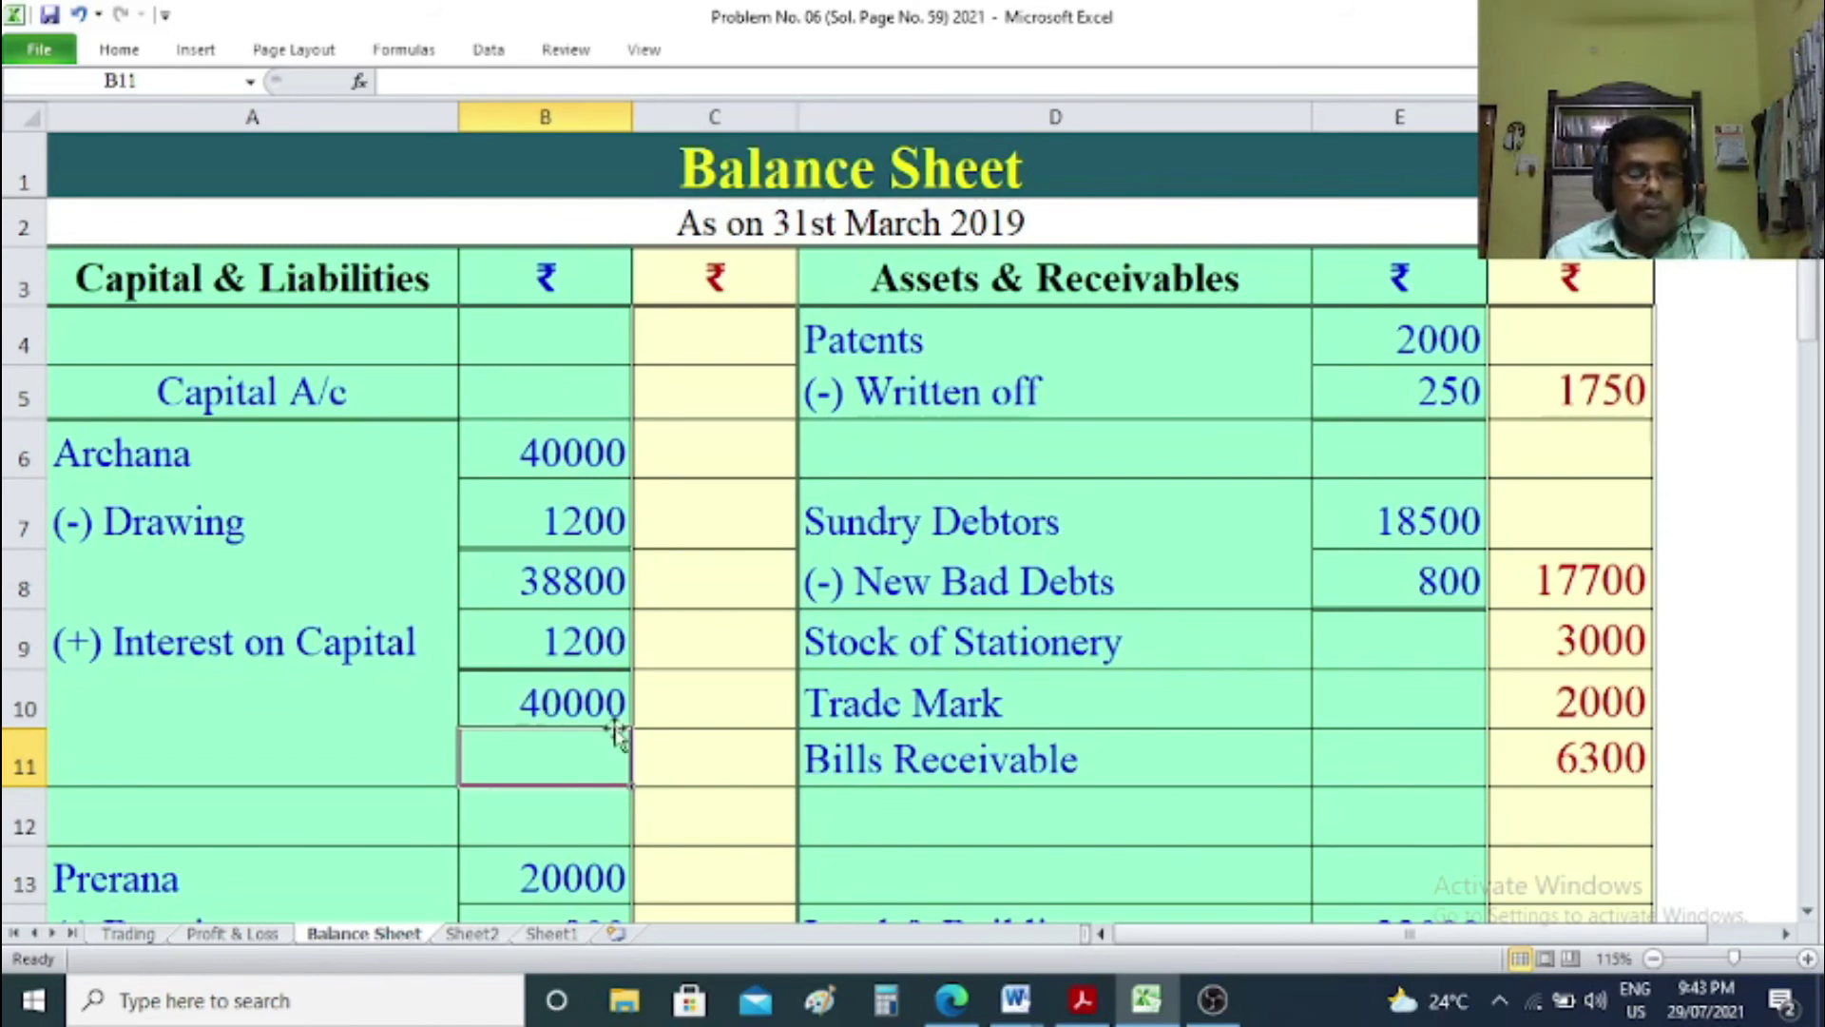
# Add "(+) Interest on Capital" of 600 in row 16 under the second partner's capital and enter 19700 as the new balance in B17.
pyautogui.scroll(-2, 570, 716)
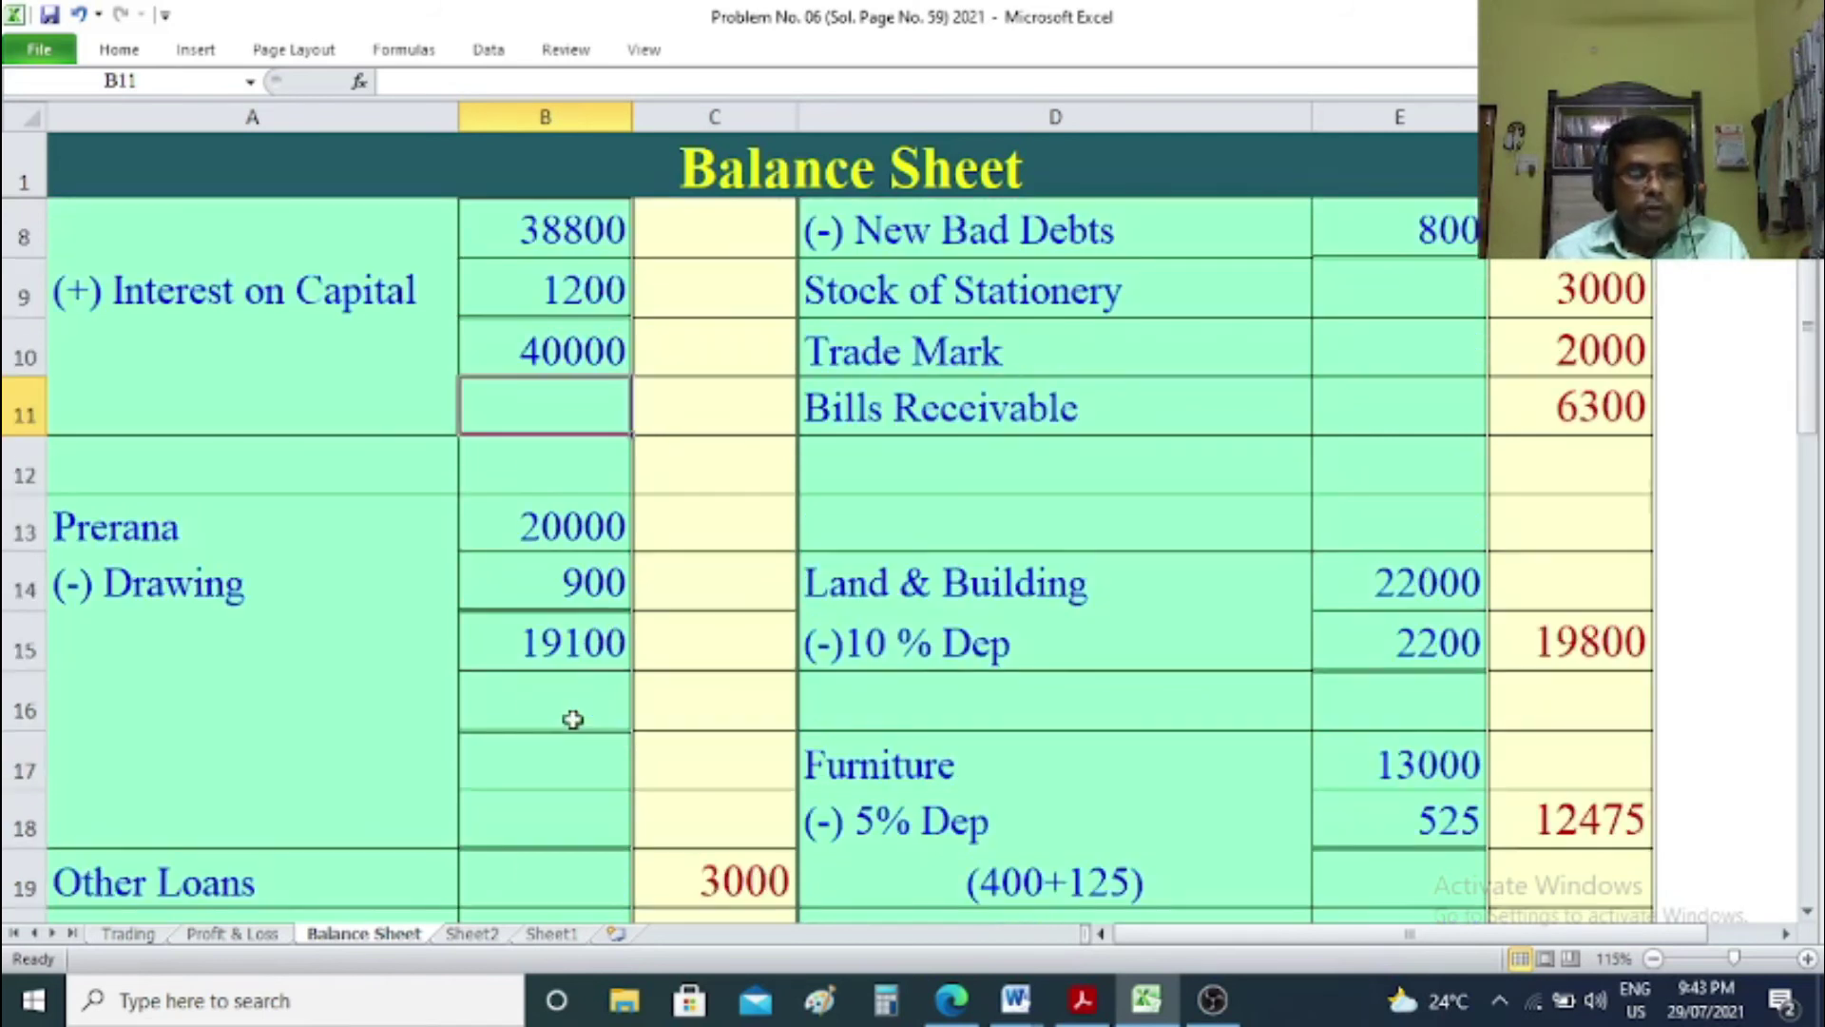
pyautogui.click(177, 721)
pyautogui.write('(+) io')
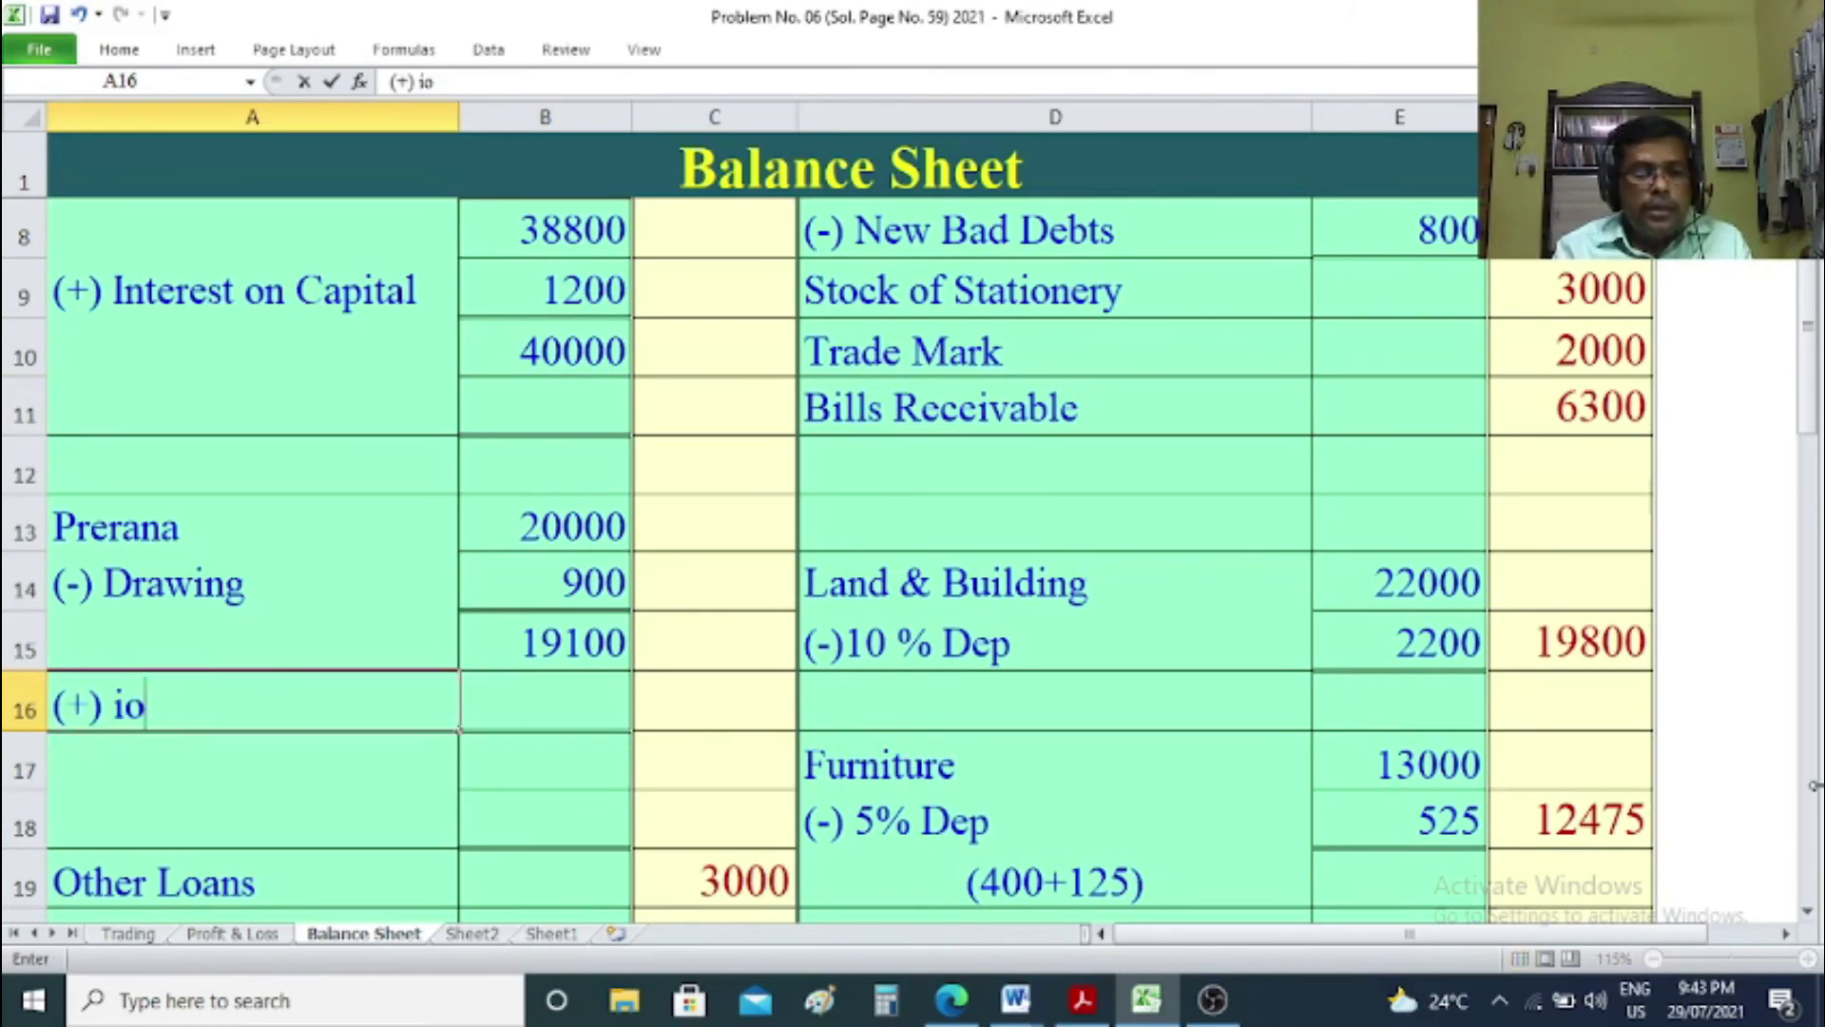
pyautogui.press('BackSpace')
pyautogui.write('n')
pyautogui.click(567, 701)
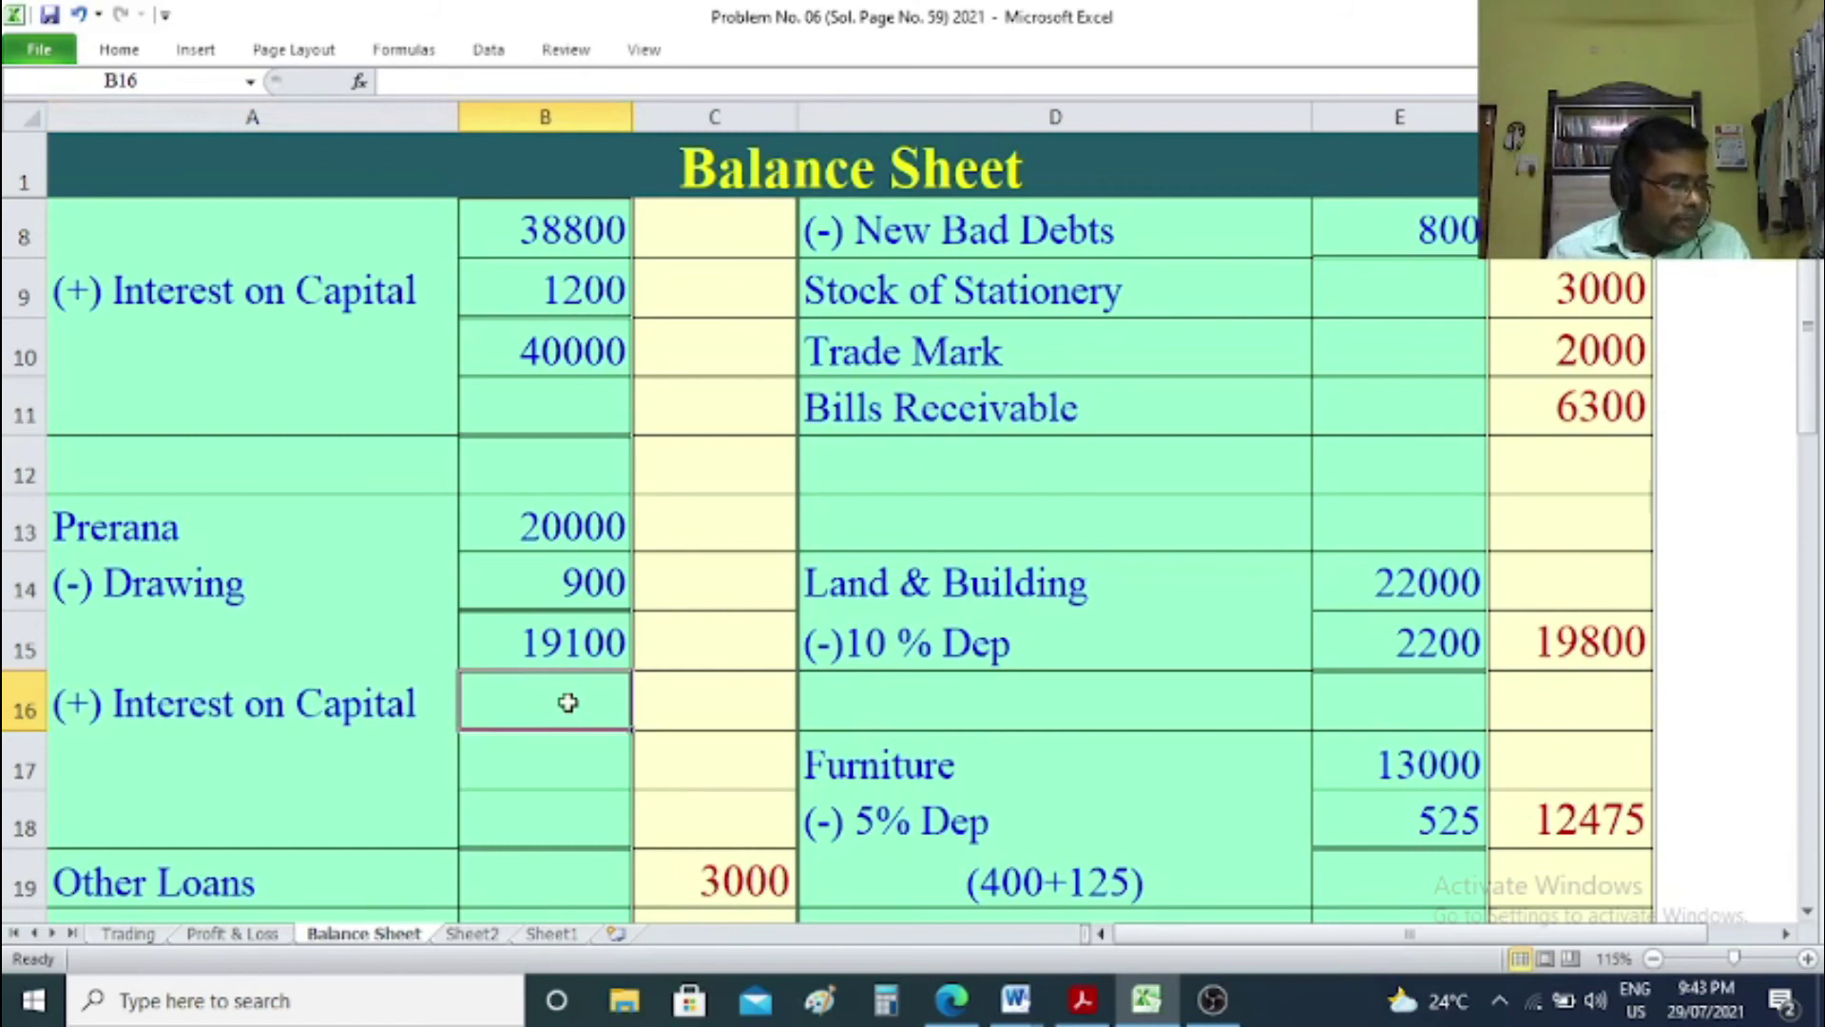
pyautogui.write('600')
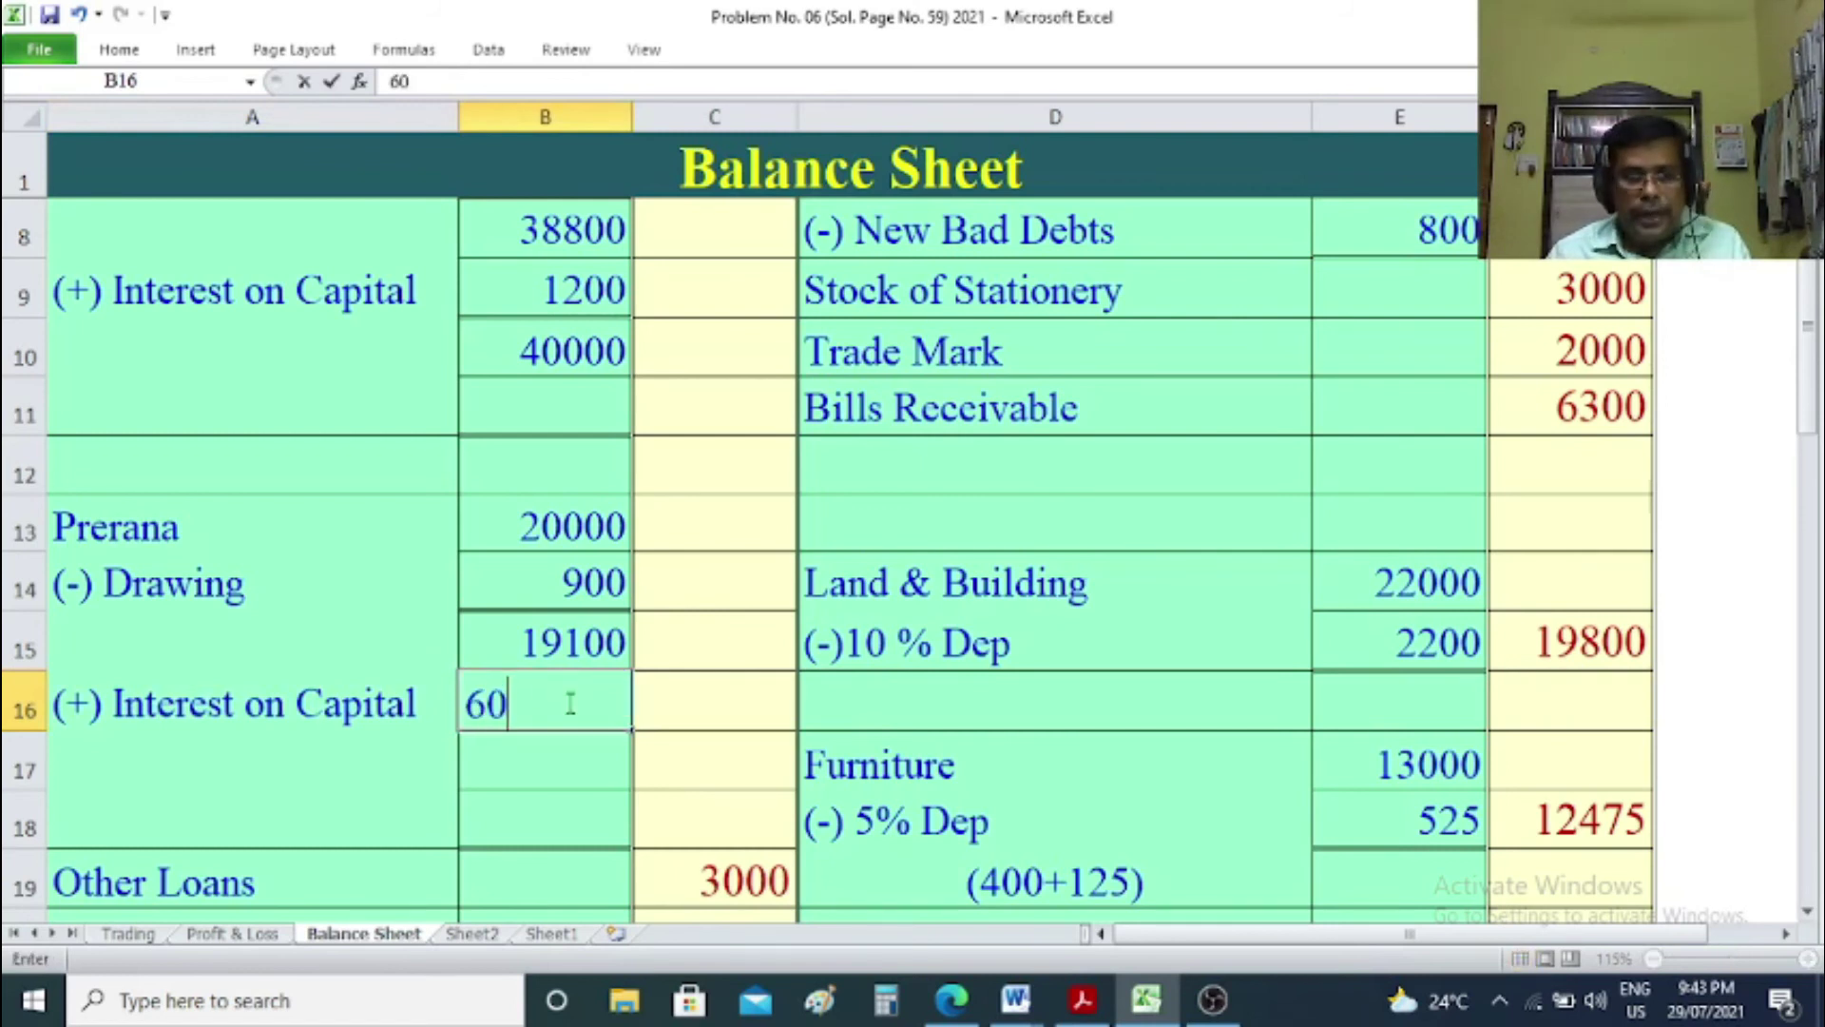
pyautogui.click(557, 748)
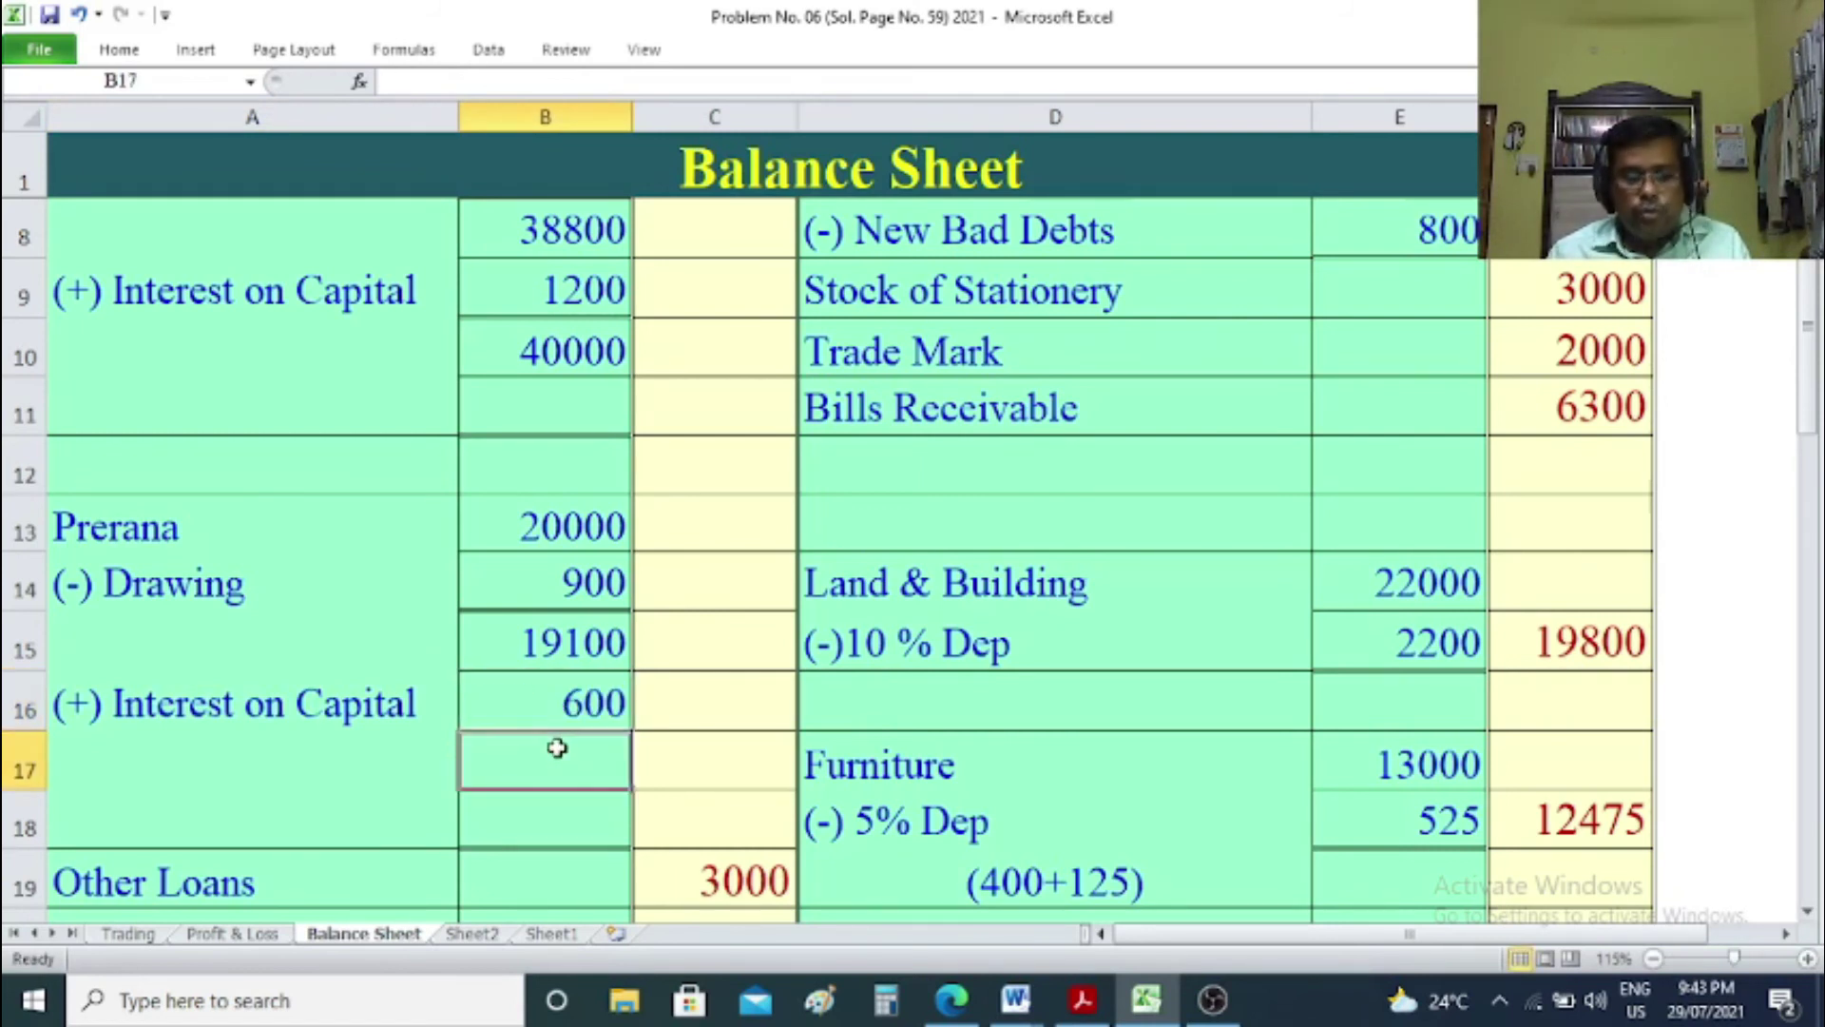
pyautogui.write('19700')
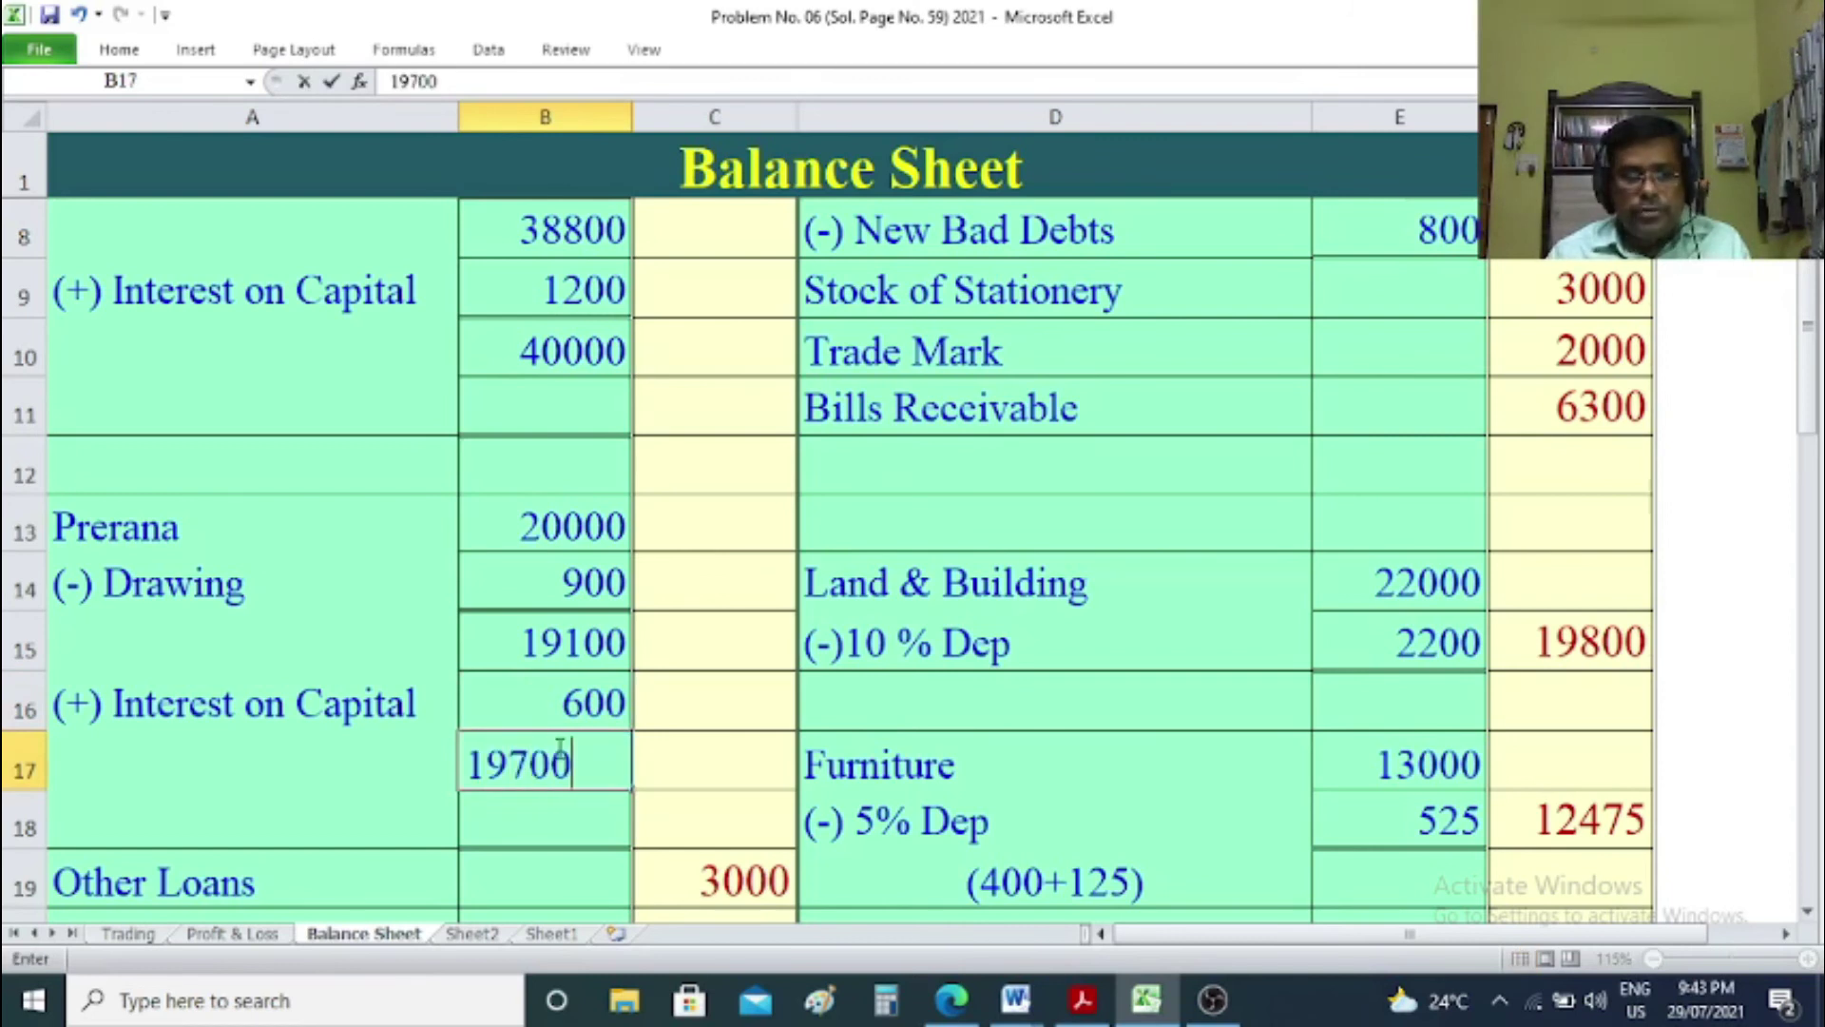
pyautogui.click(1758, 746)
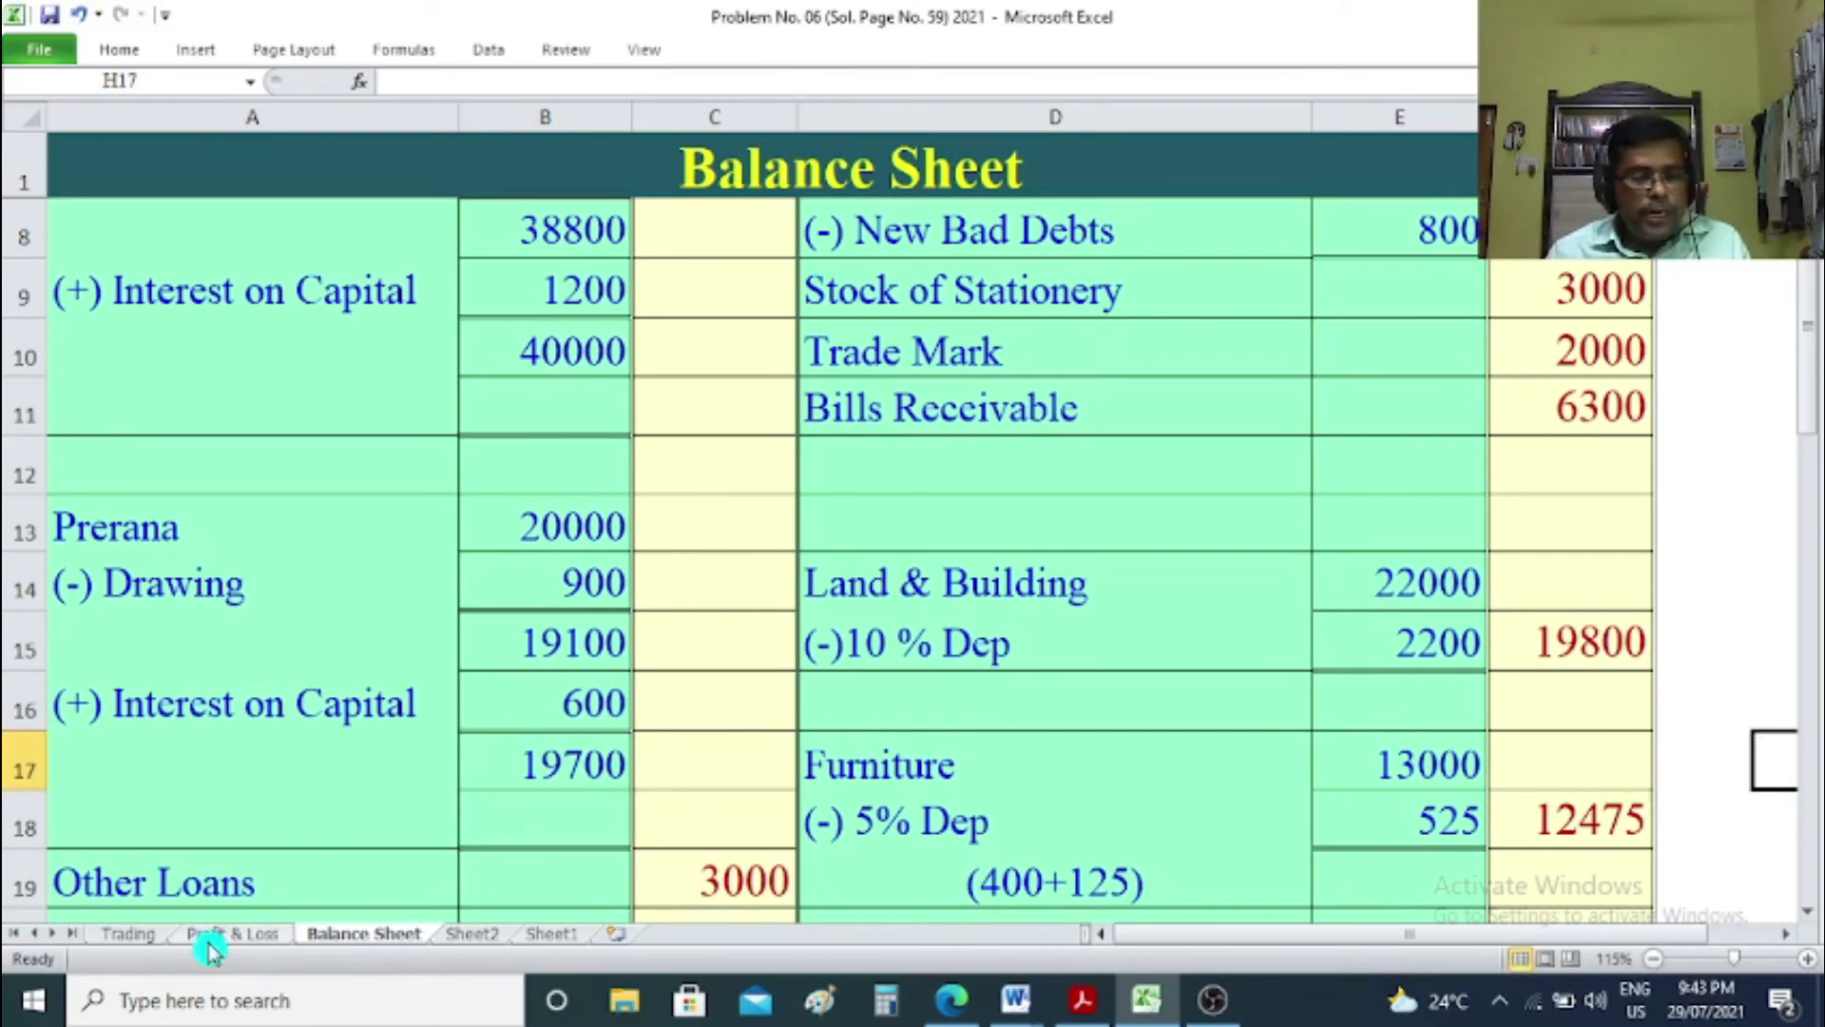
# Examine the credit and debit side totals and their difference beside the Trading account.
pyautogui.click(129, 933)
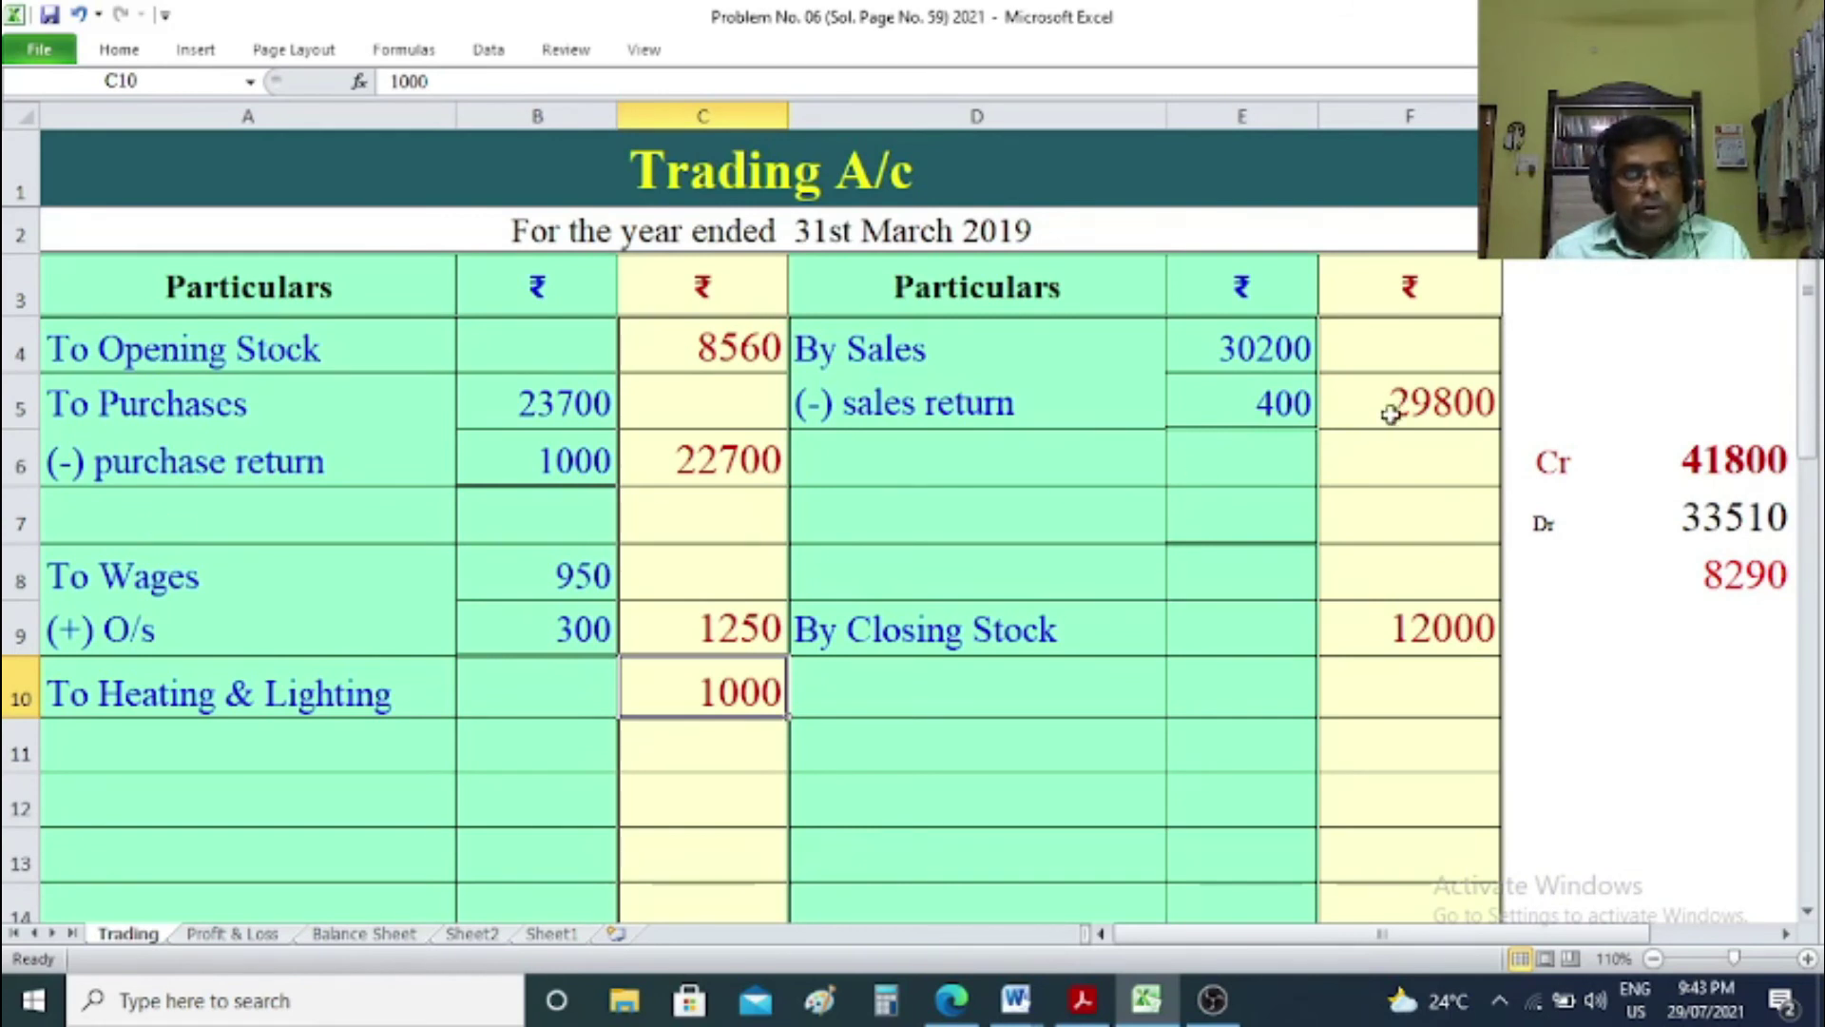
pyautogui.click(1770, 463)
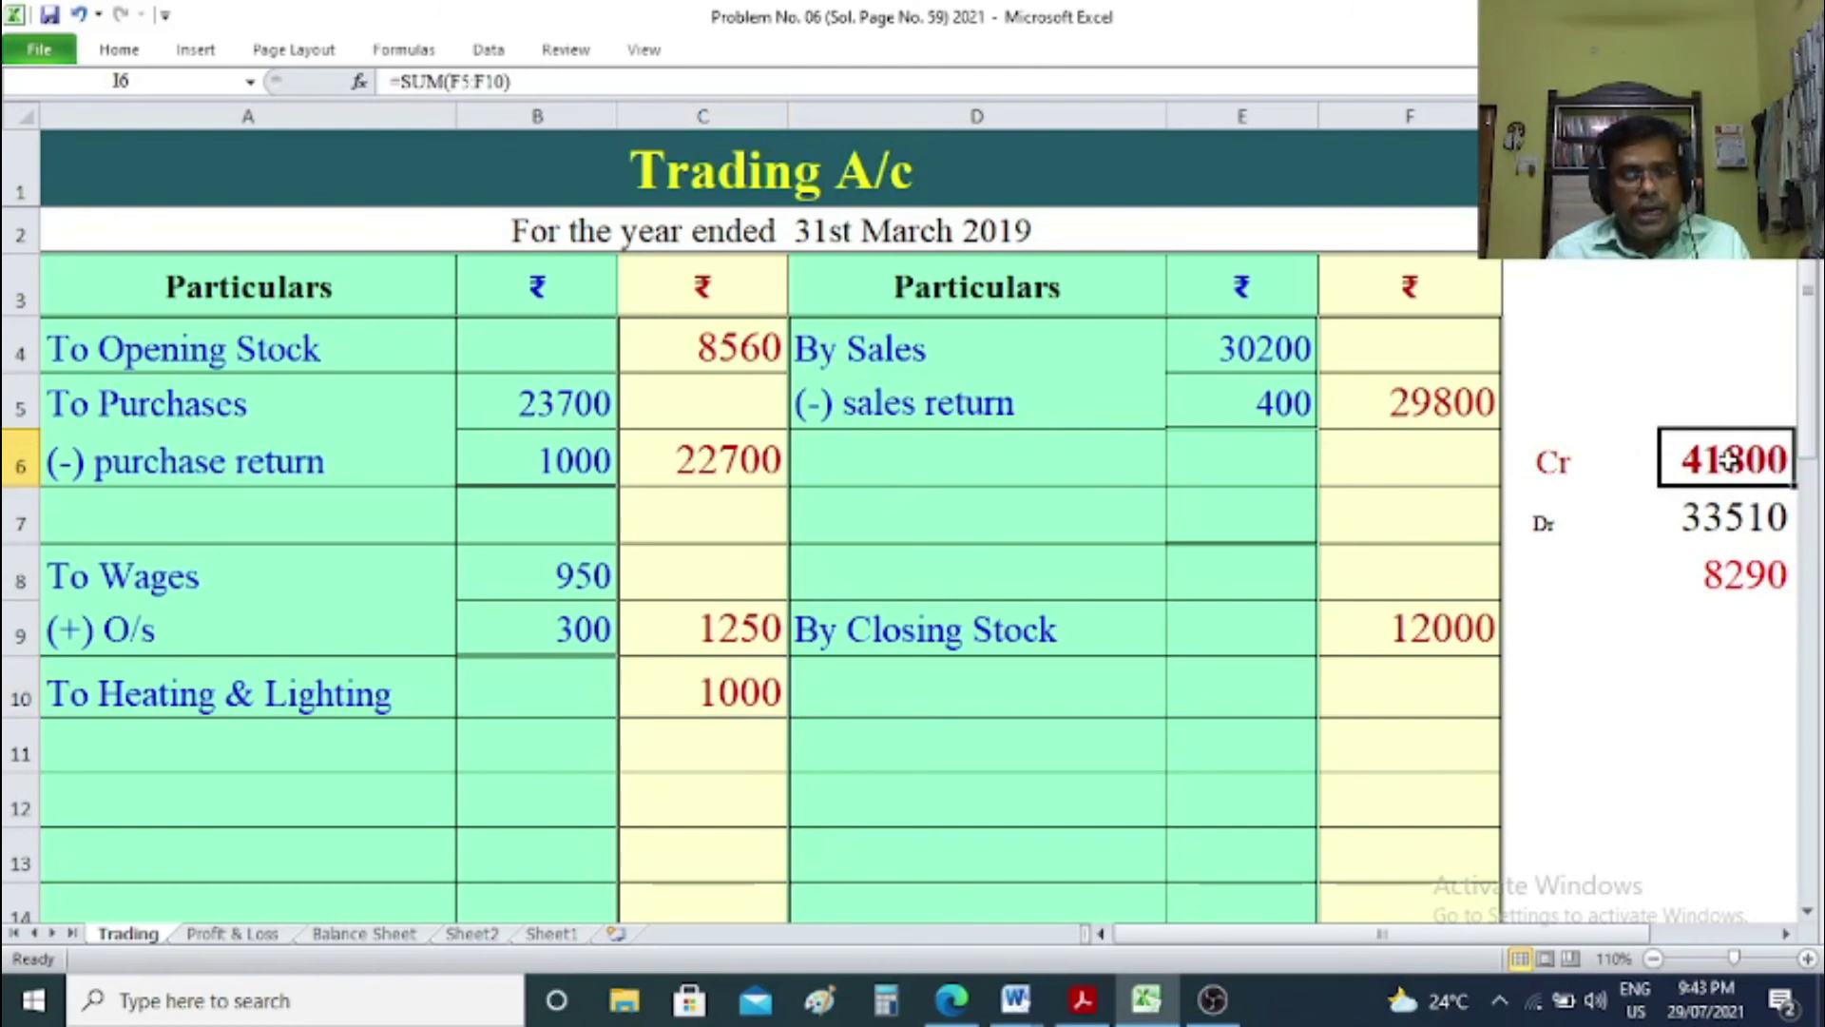
pyautogui.click(1732, 516)
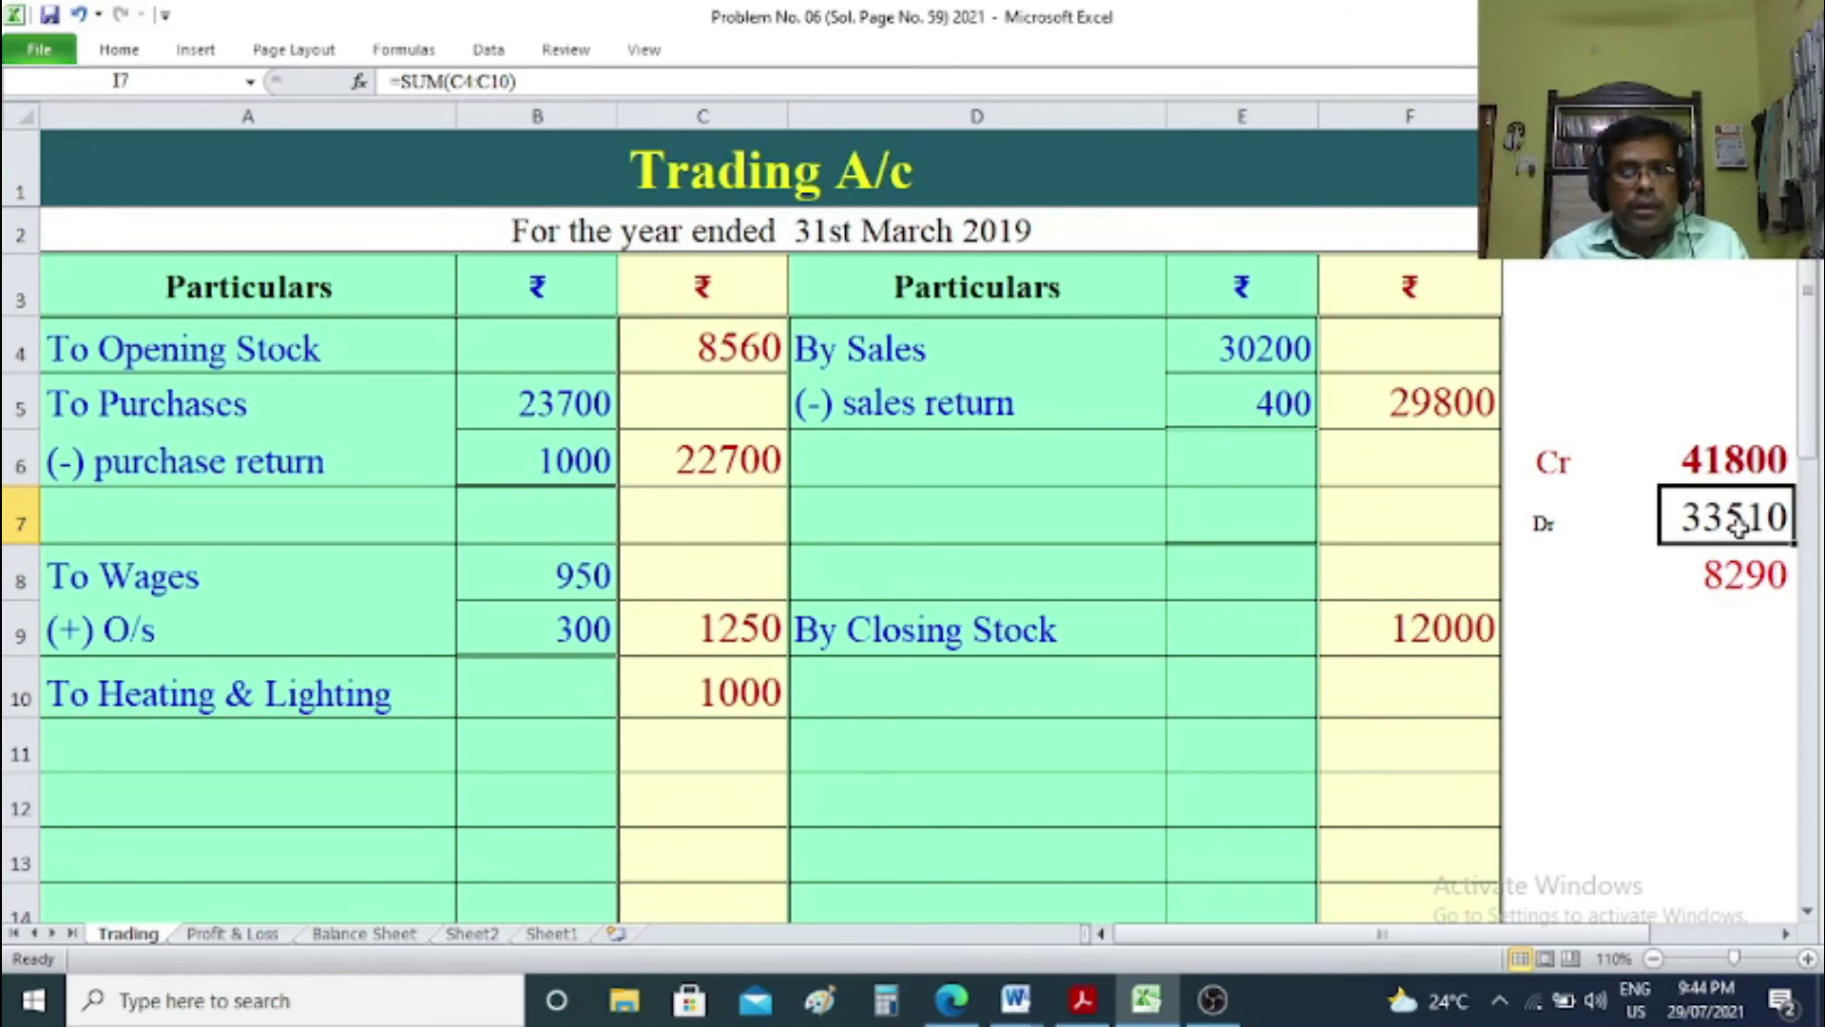
pyautogui.click(1563, 464)
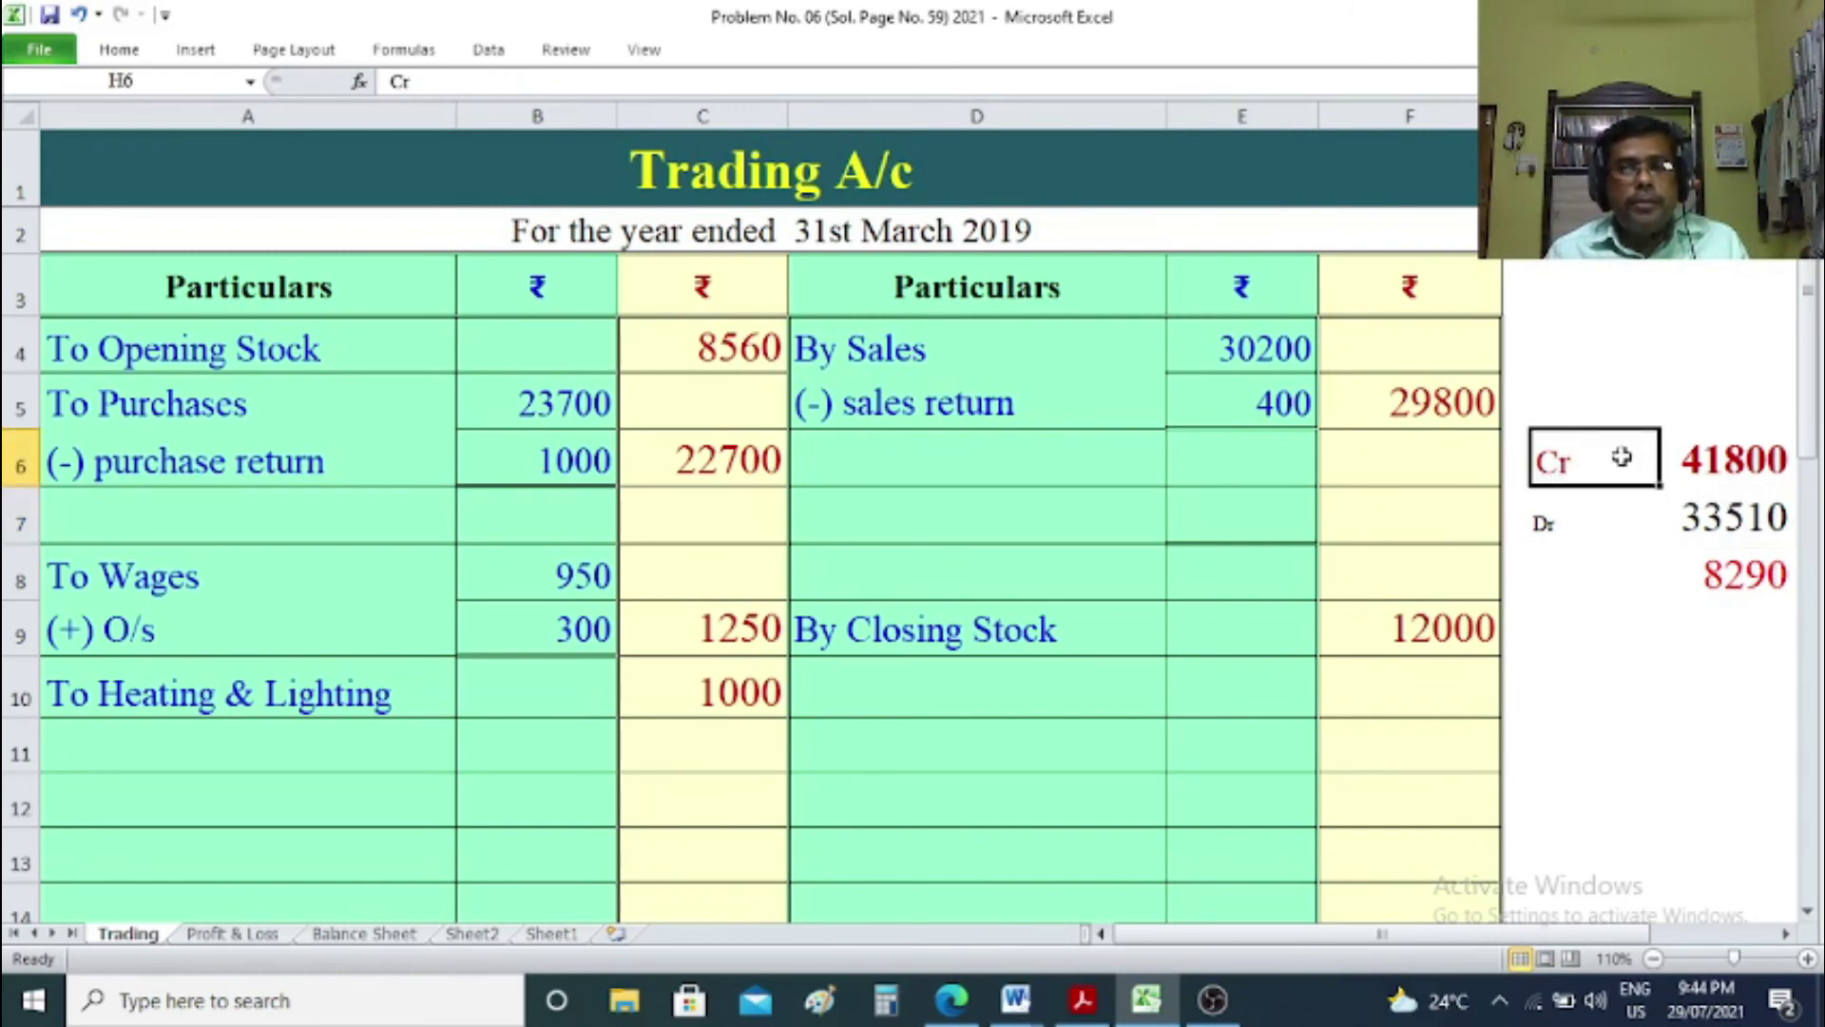
pyautogui.click(1760, 466)
pyautogui.click(1580, 530)
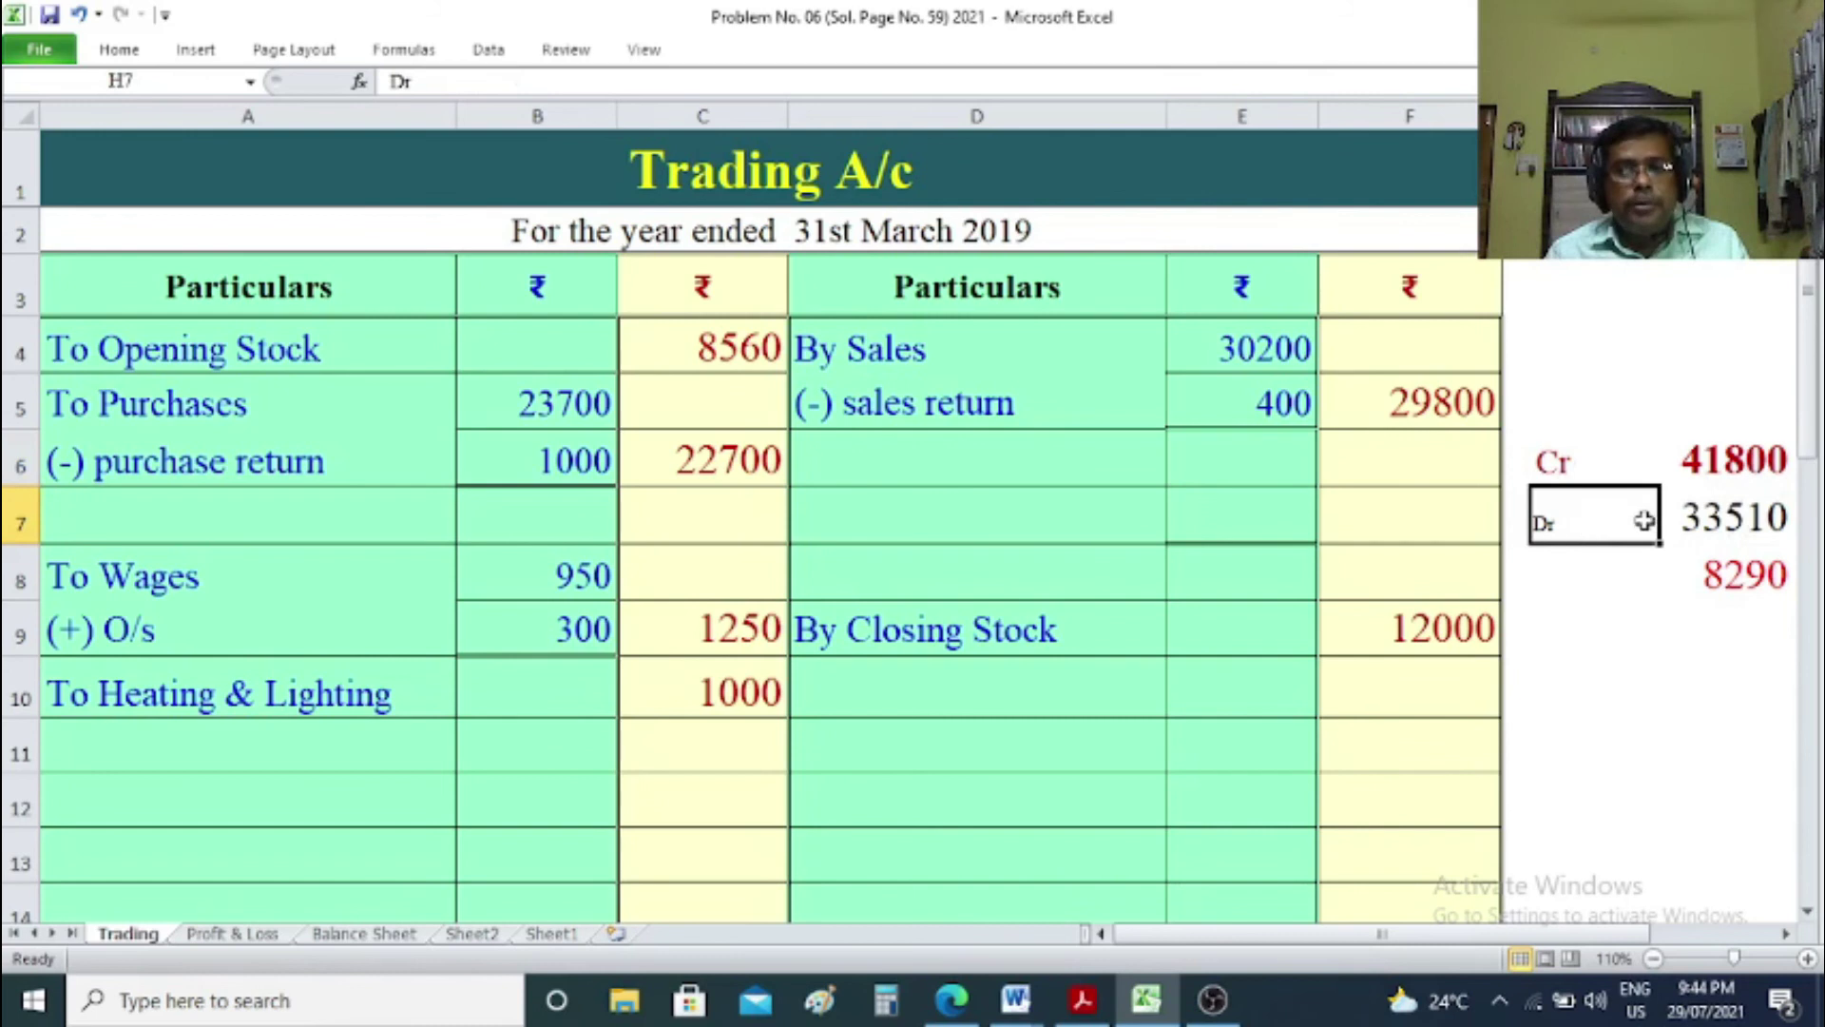
pyautogui.click(1689, 516)
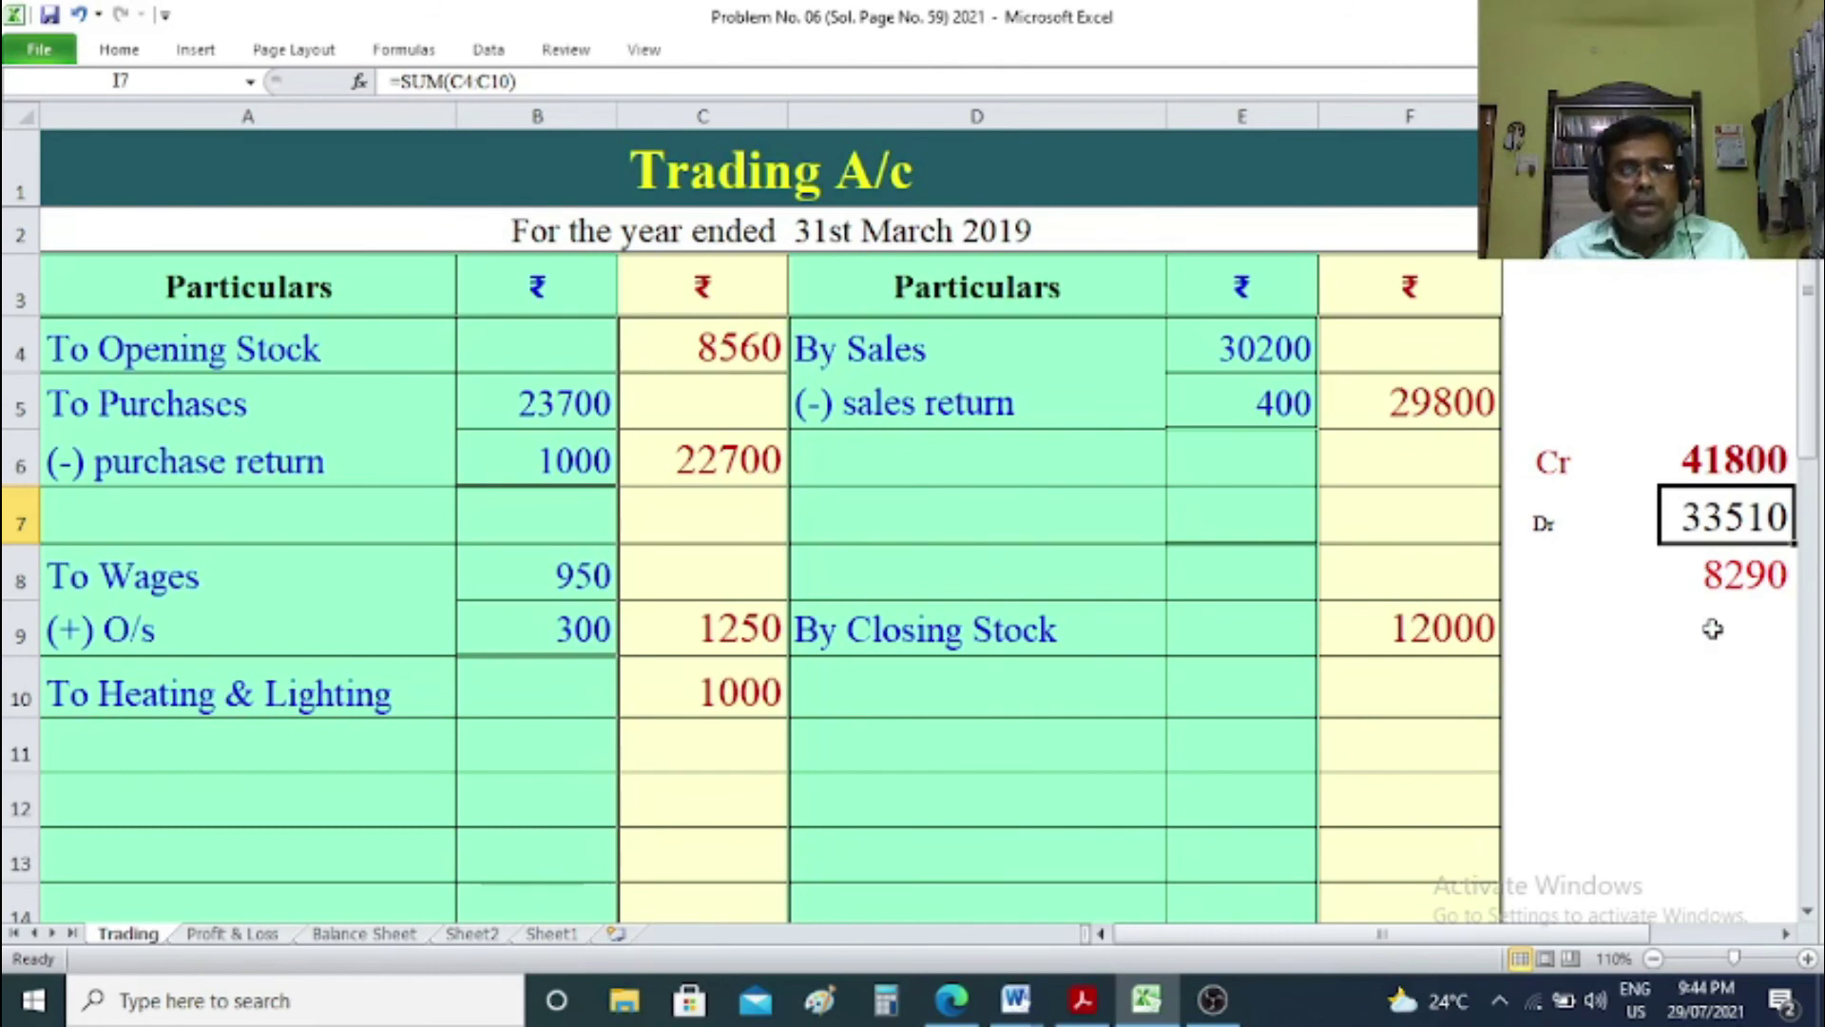
# Enter "To Gross Profit" with the amount 8290 in row 12 of the Trading account's debit side.
pyautogui.click(296, 797)
pyautogui.write('To g')
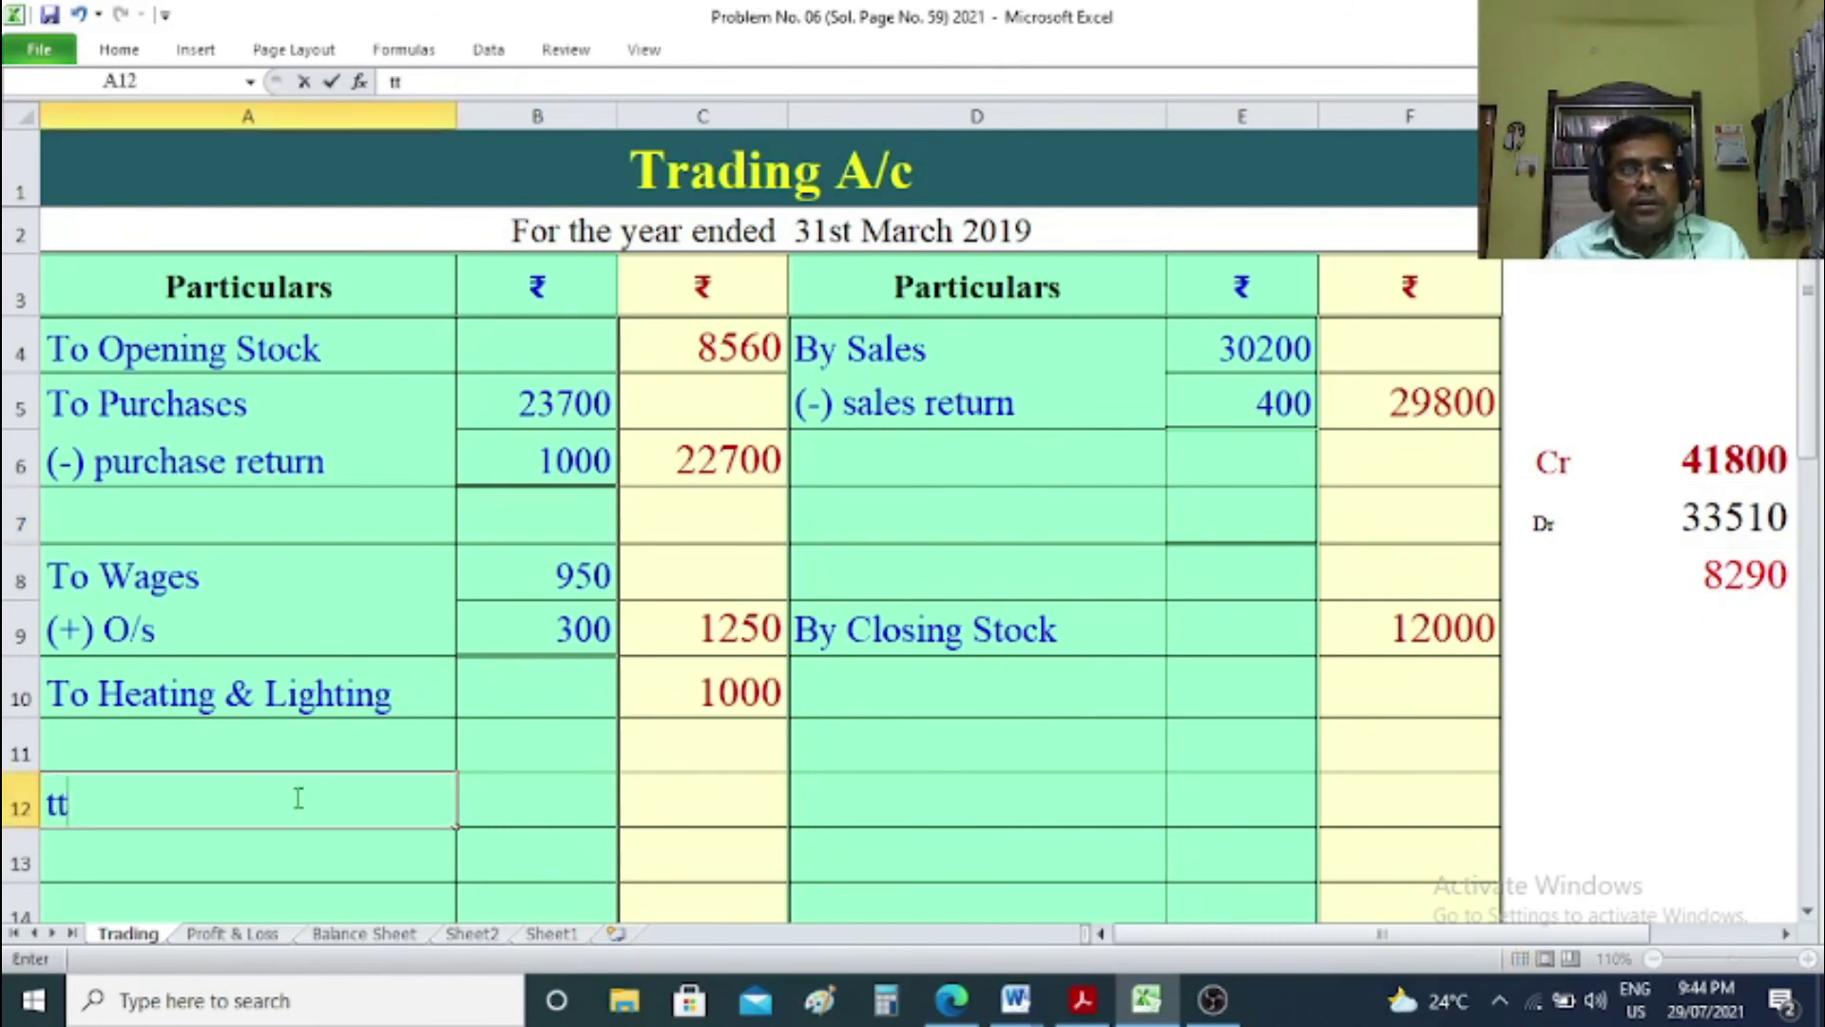
pyautogui.write('r')
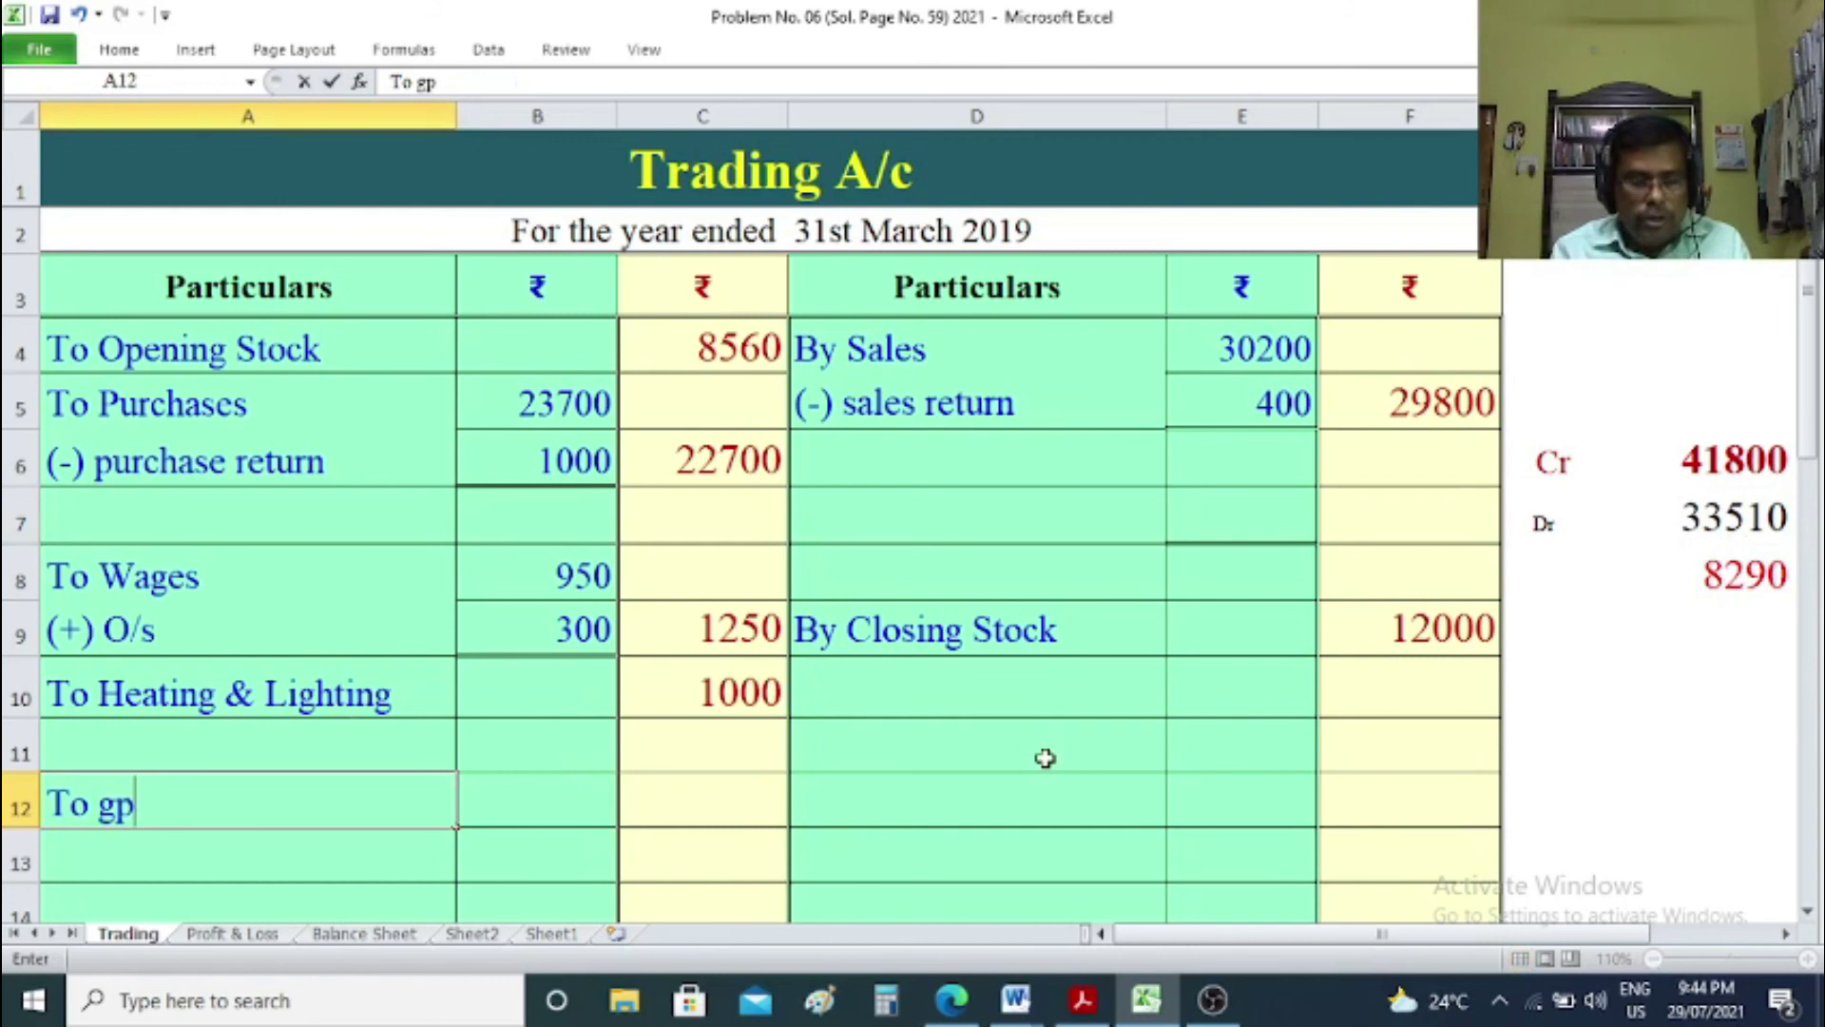
pyautogui.press('Tab')
pyautogui.press('Tab')
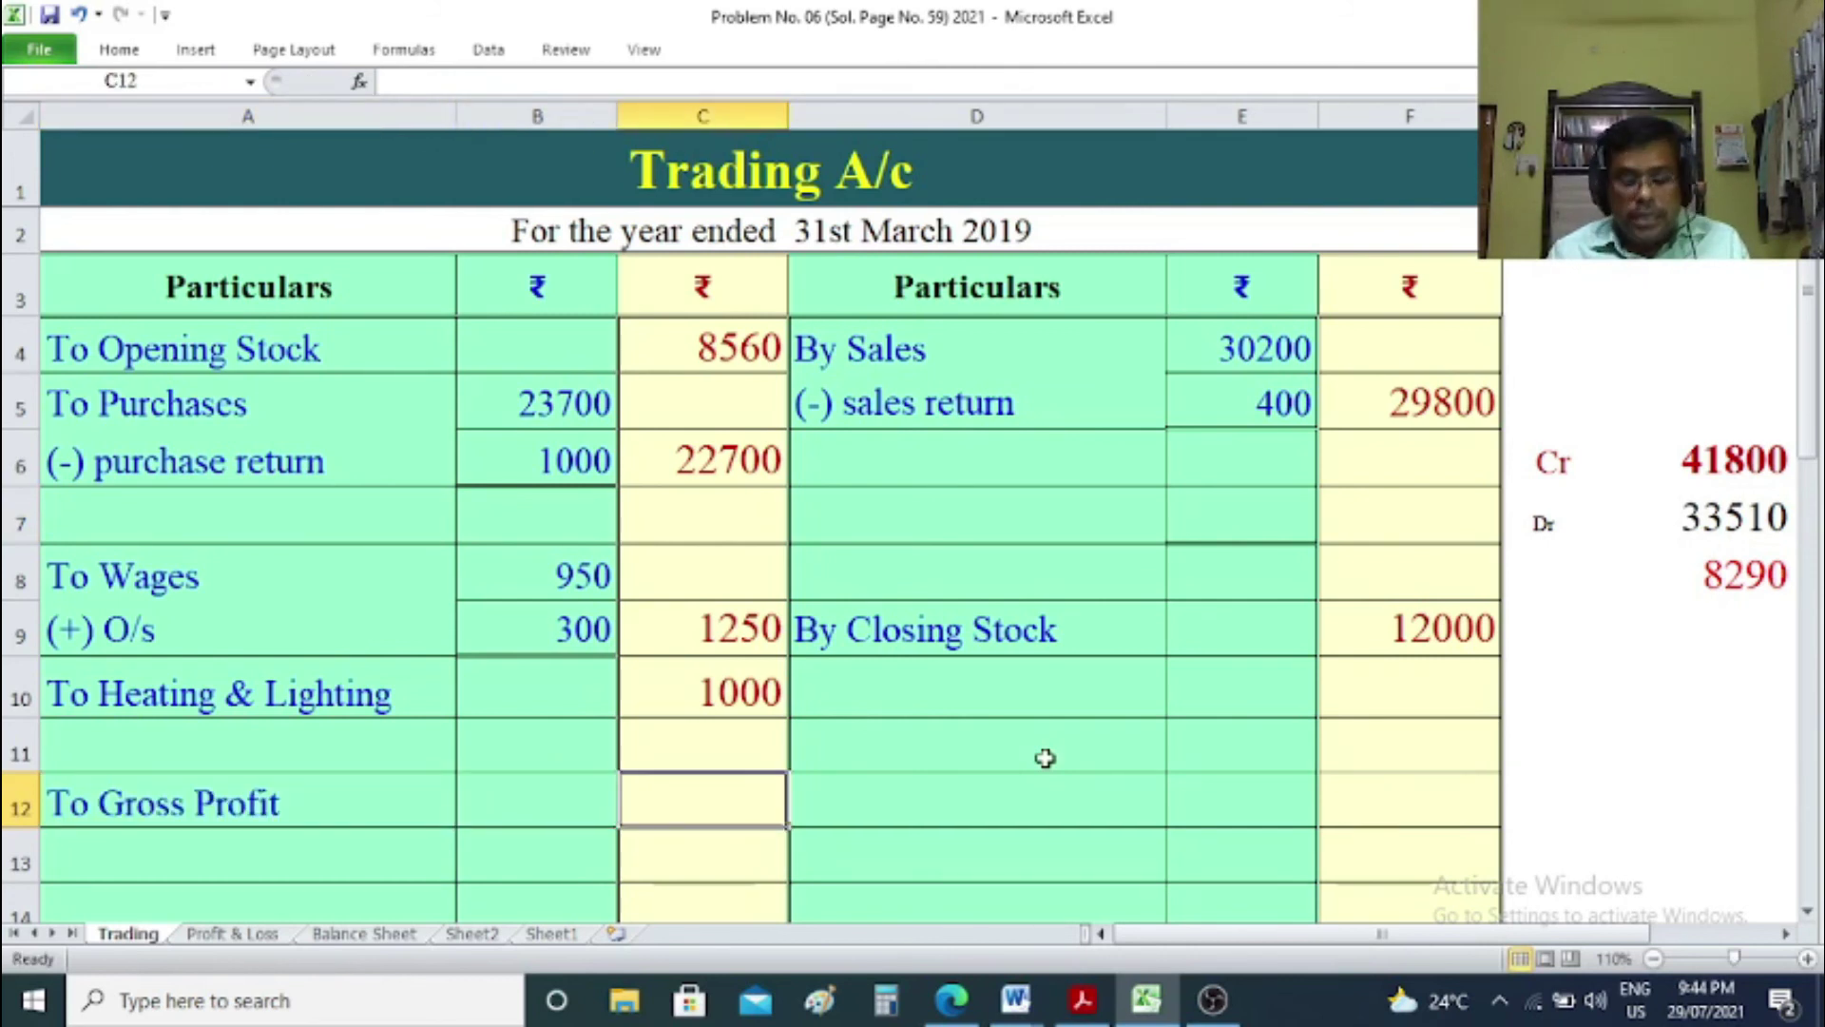
pyautogui.write('8290')
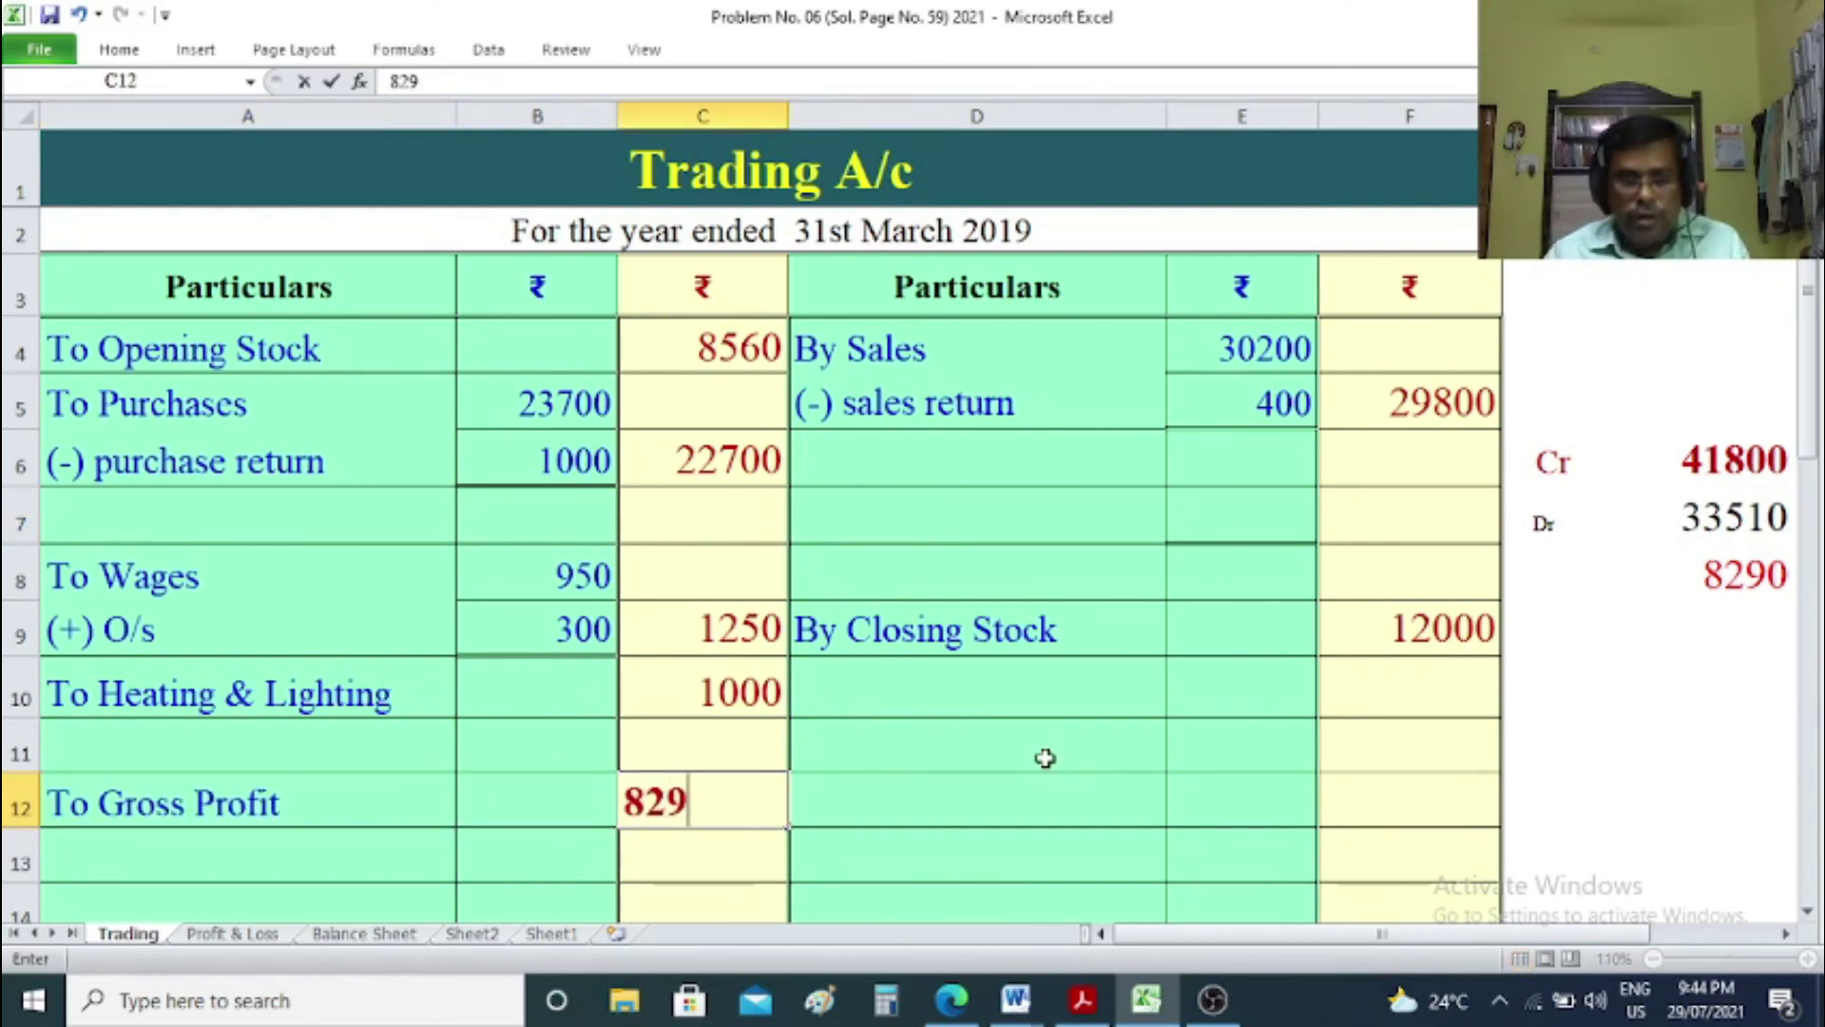
pyautogui.click(1609, 804)
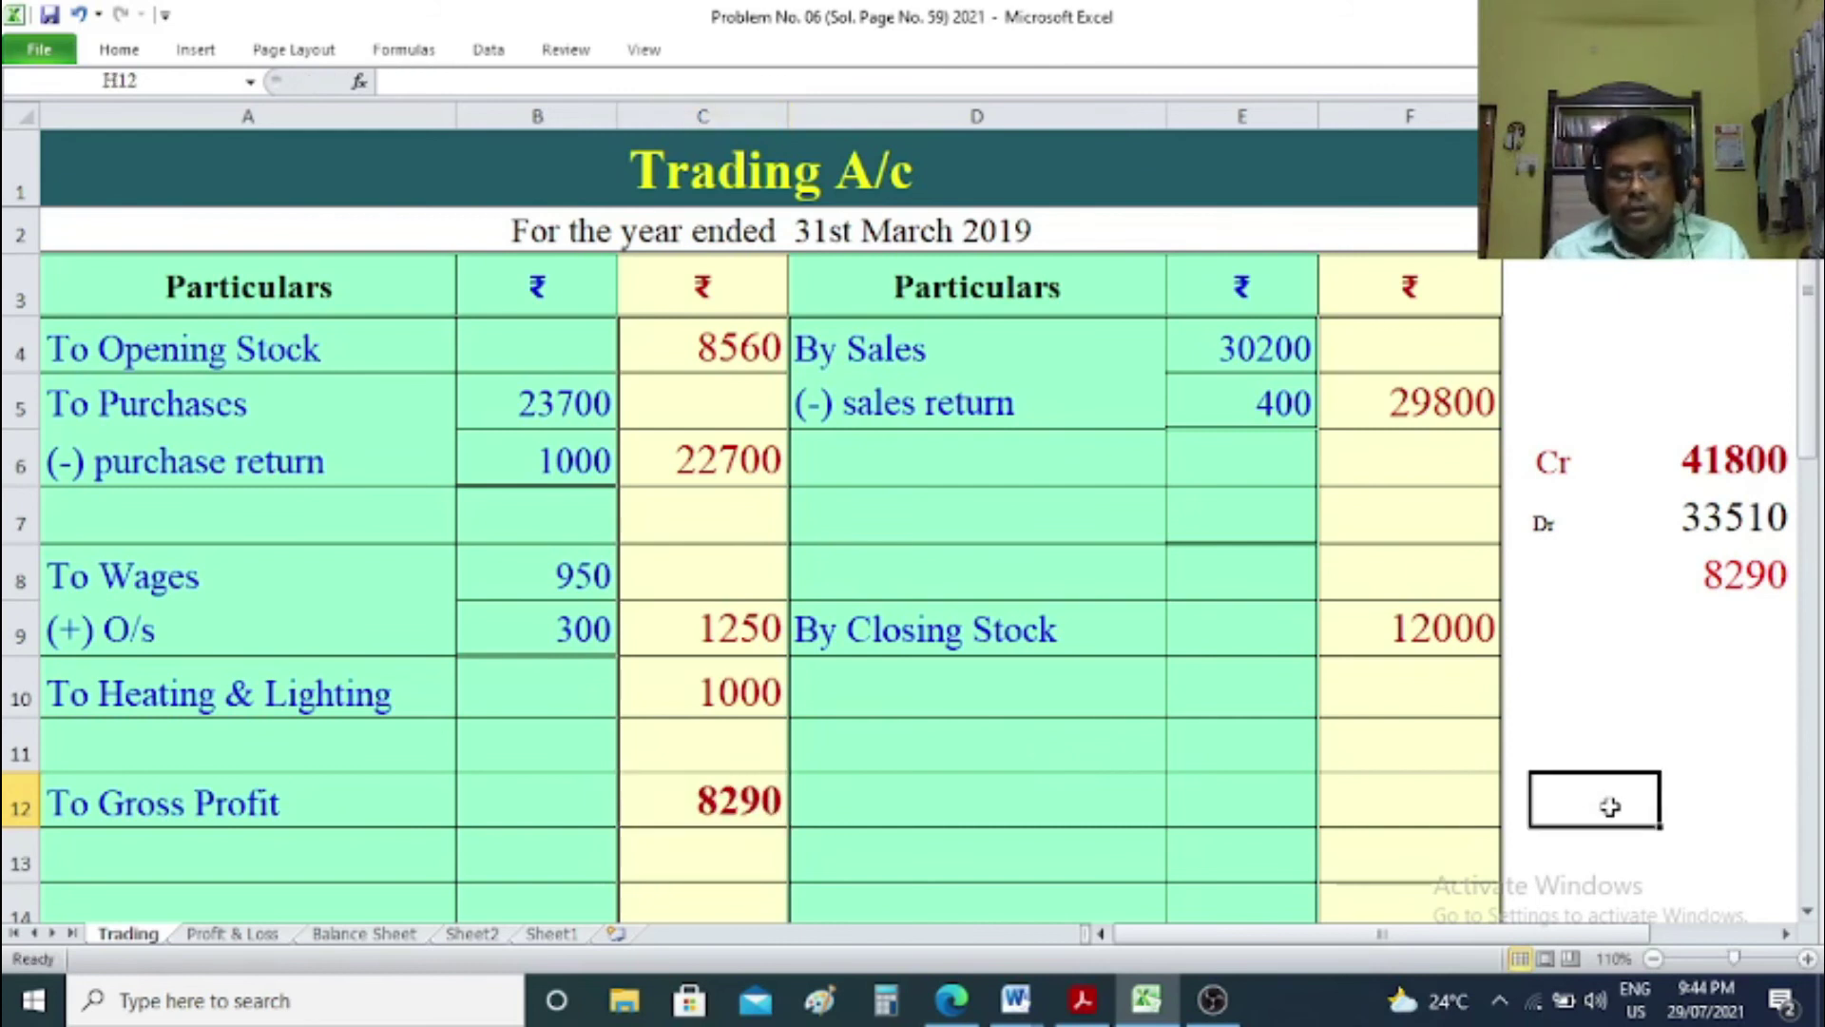
pyautogui.scroll(-2, 1609, 804)
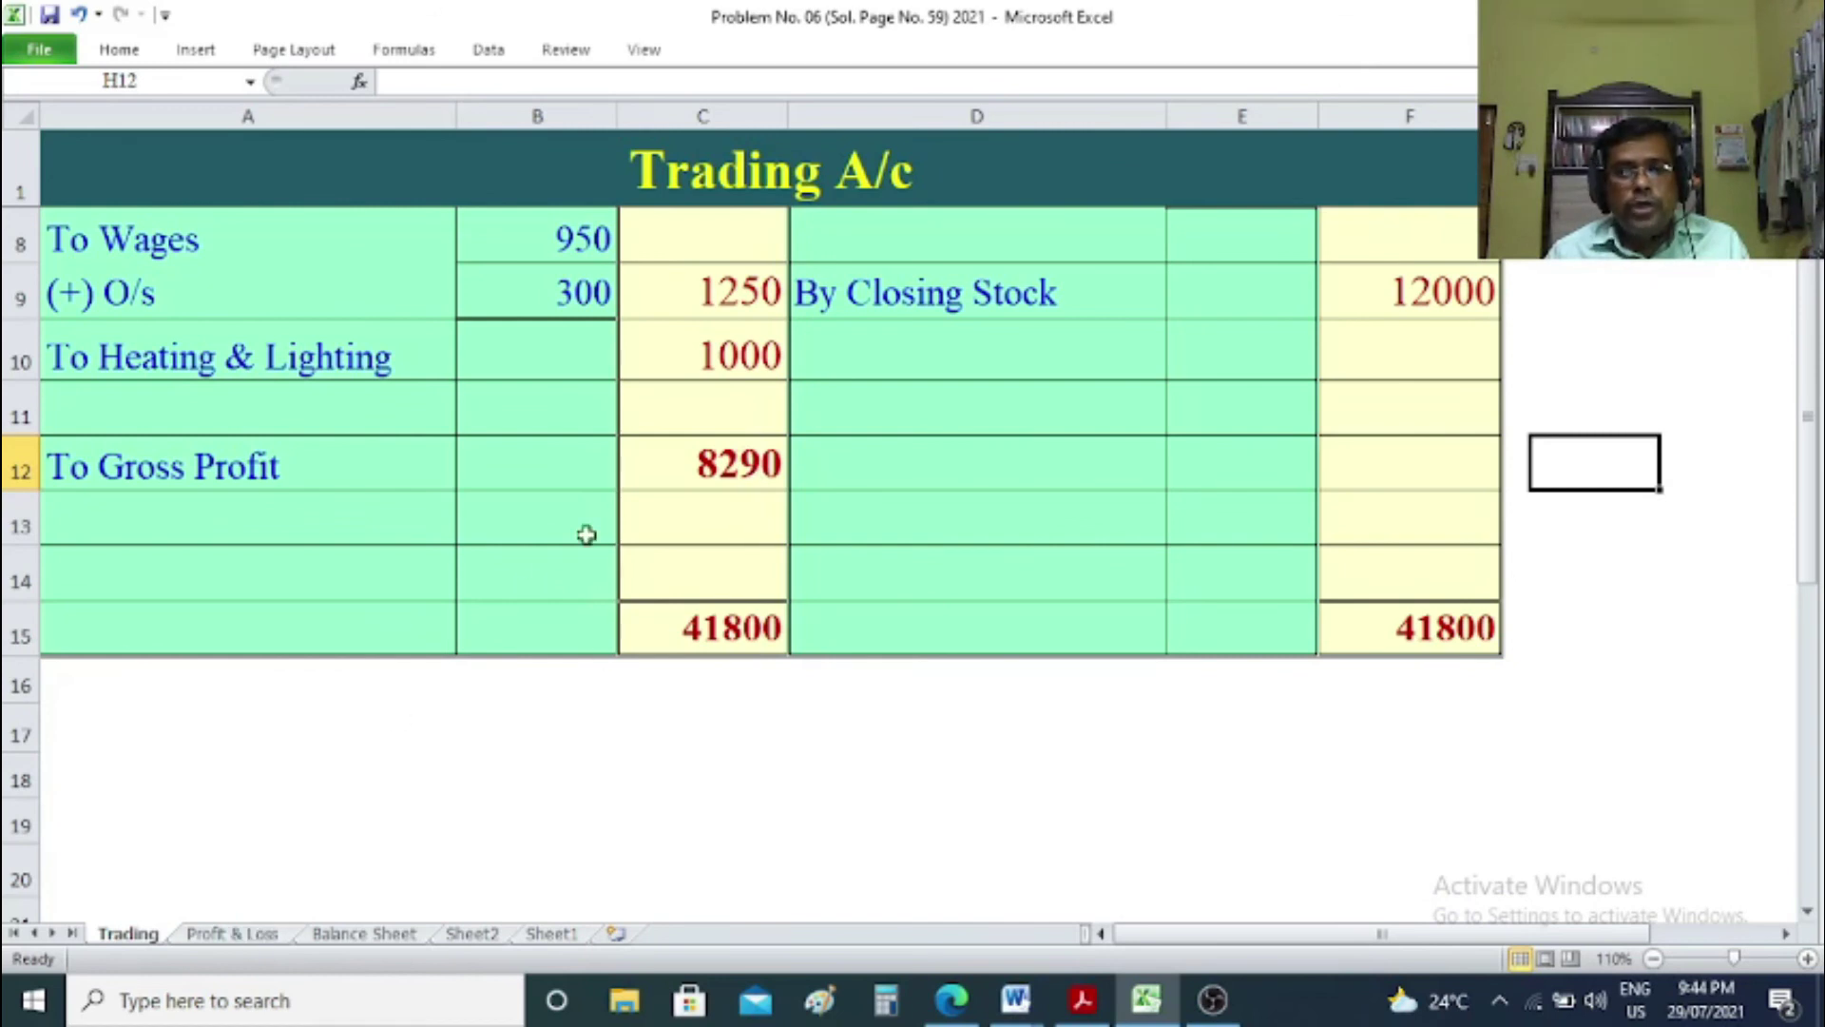
# Enter "By Gross Profit" with the amount 8290 in row 4 of the Profit and Loss account's credit side.
pyautogui.click(233, 933)
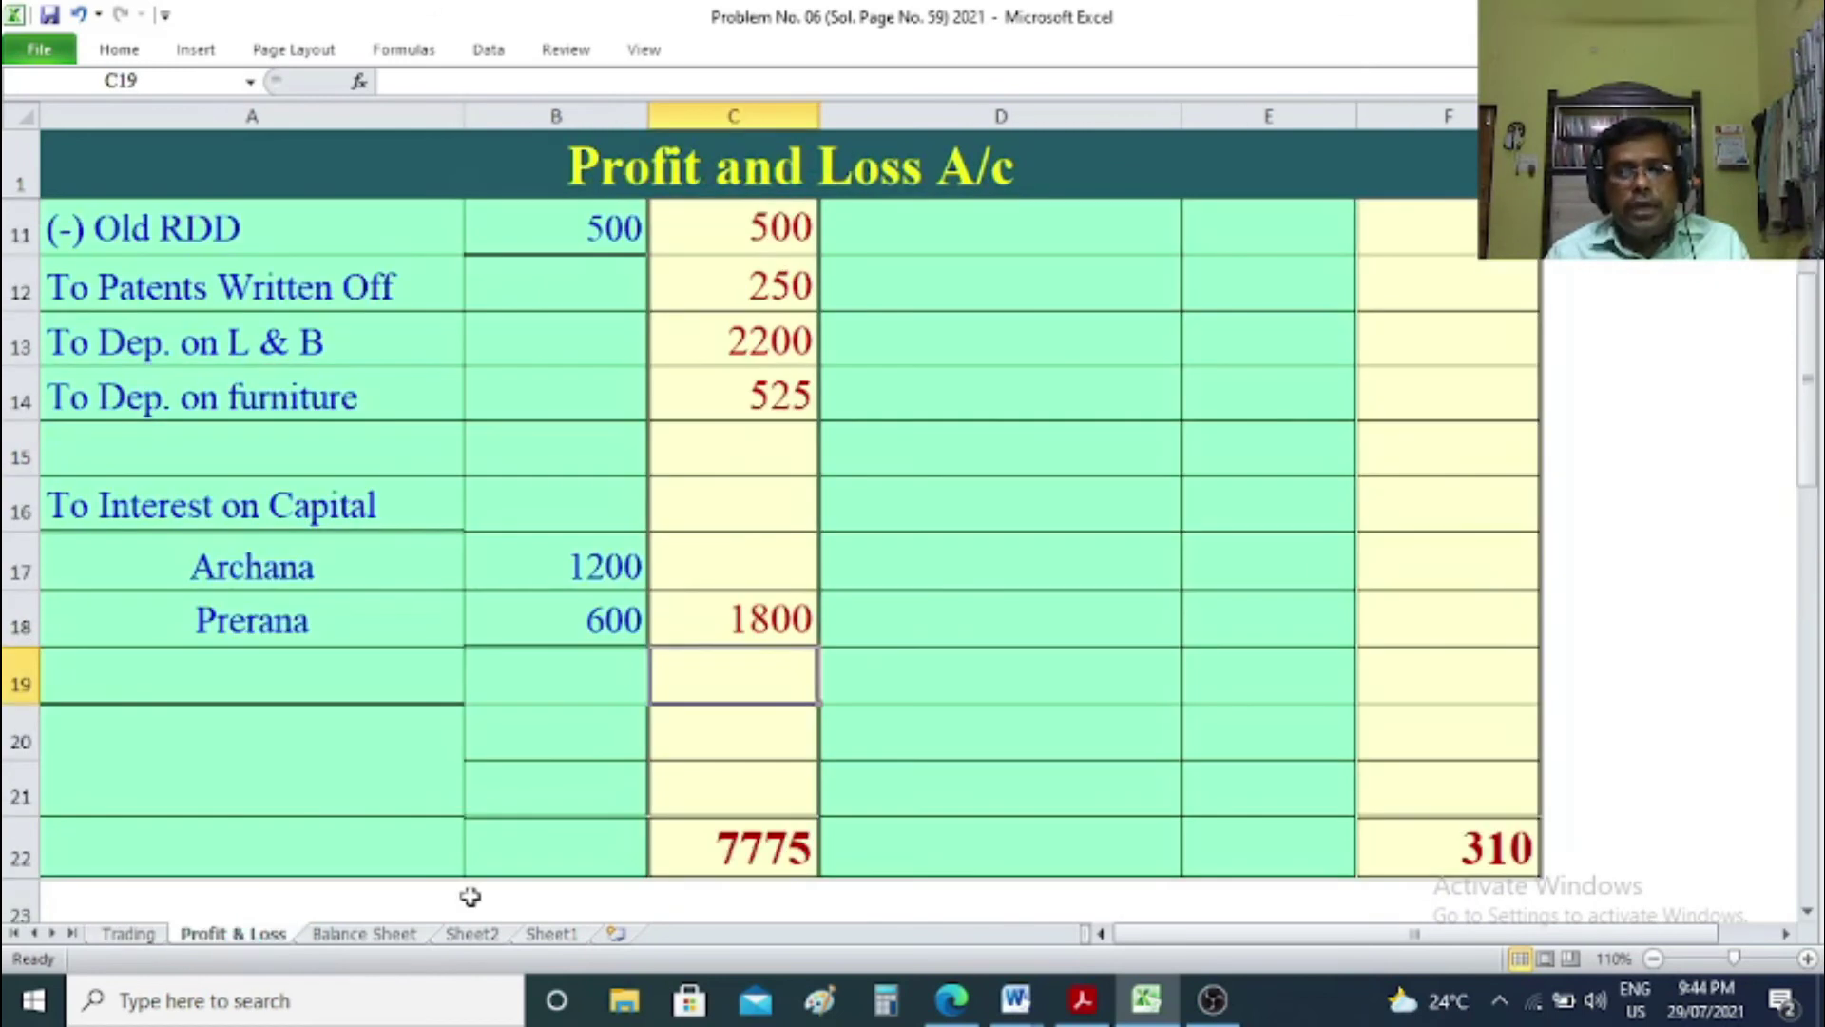
pyautogui.scroll(3, 751, 844)
pyautogui.click(898, 337)
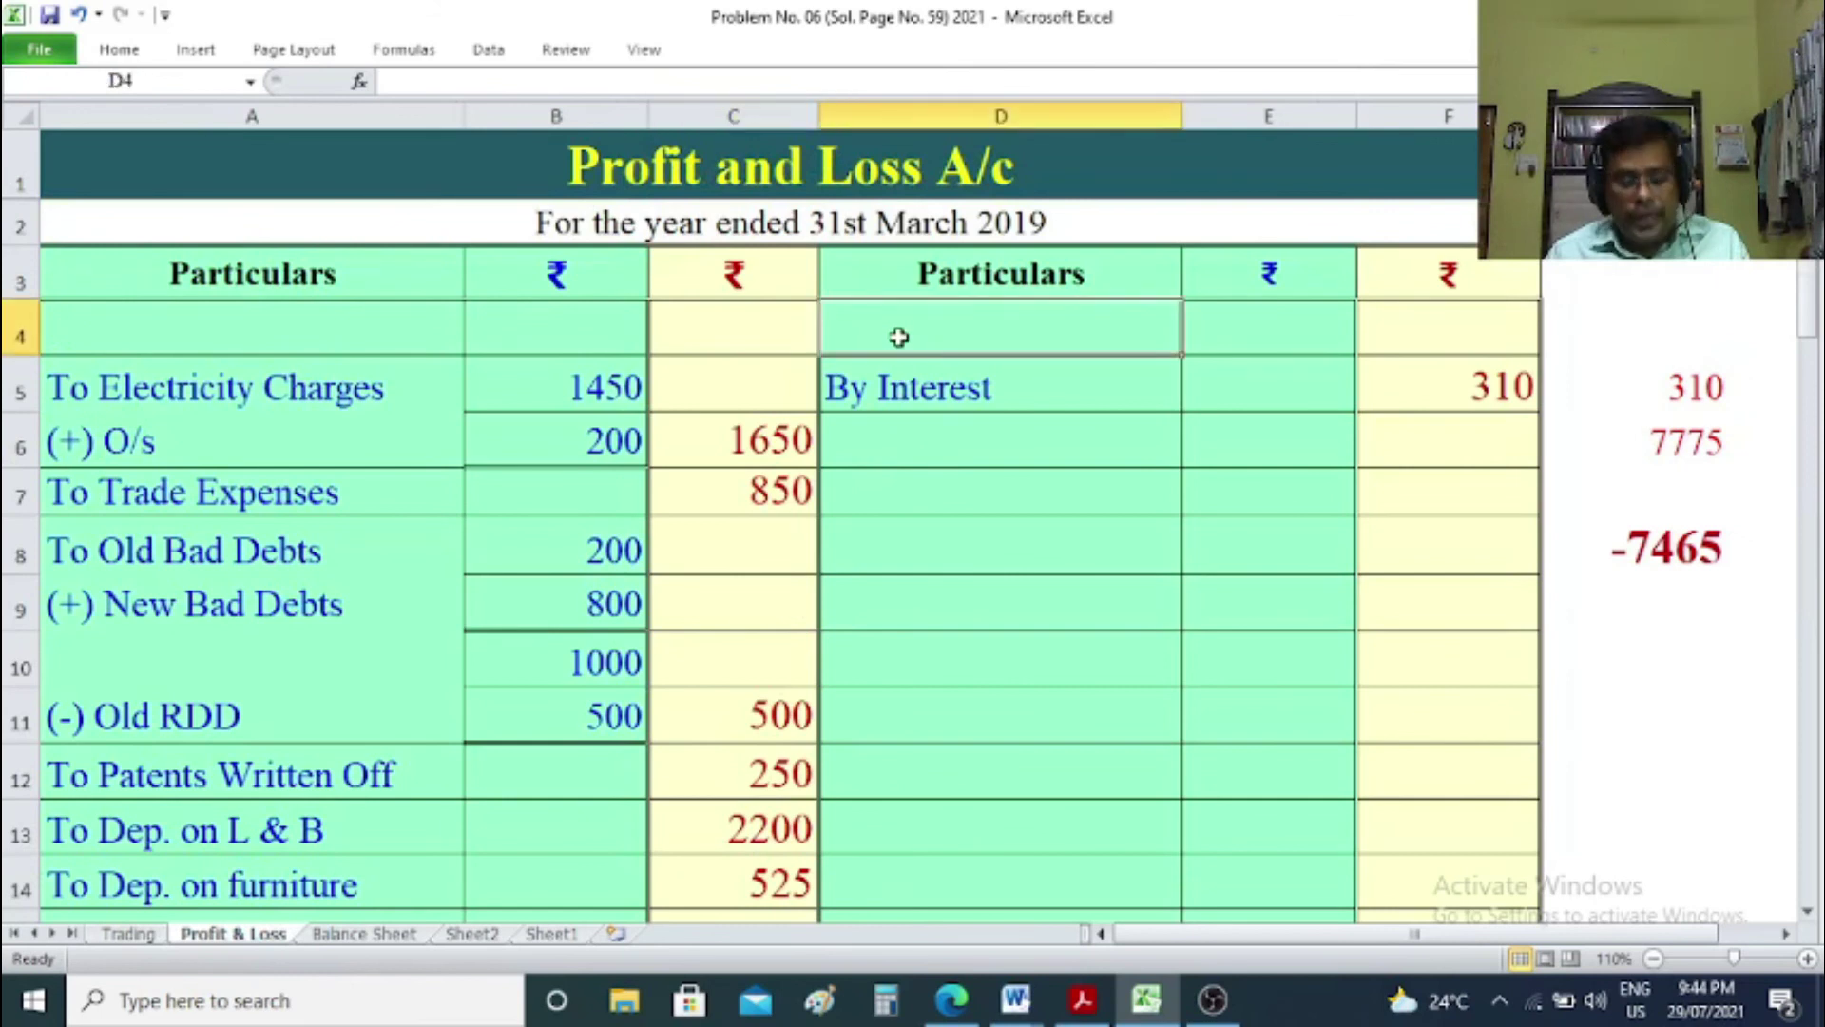
pyautogui.write('By ')
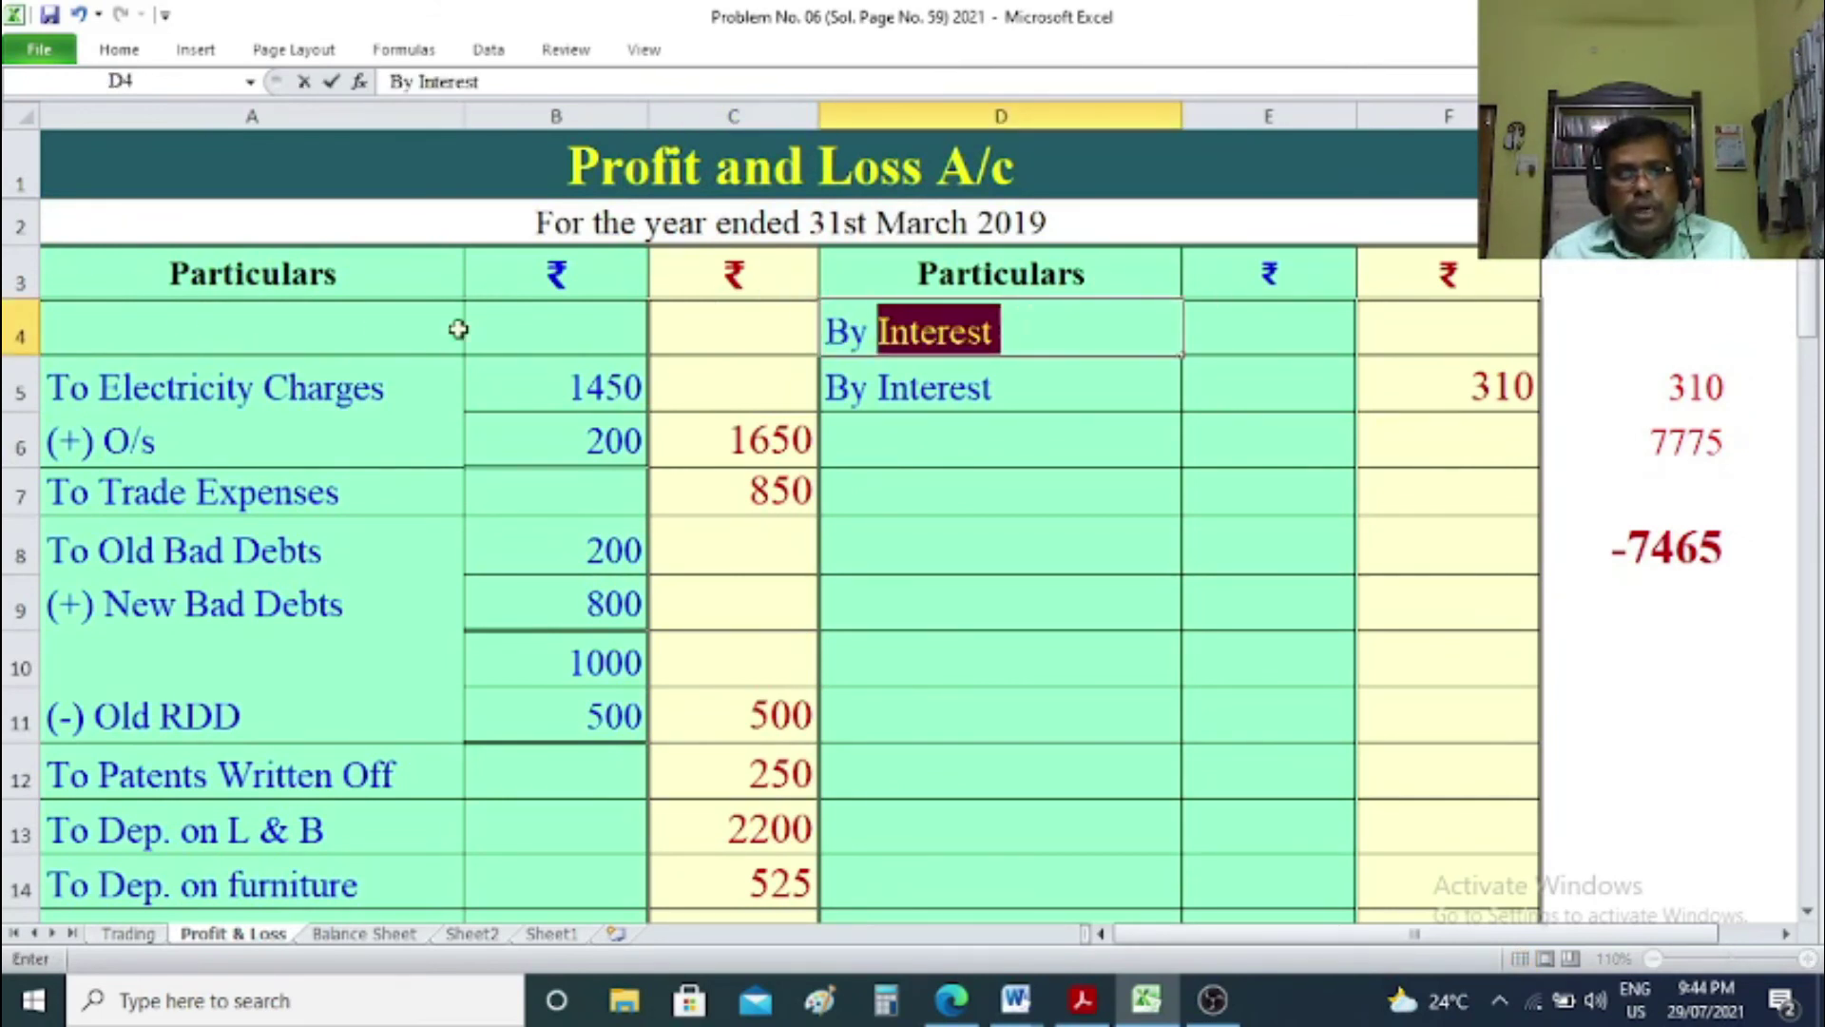
pyautogui.write('g')
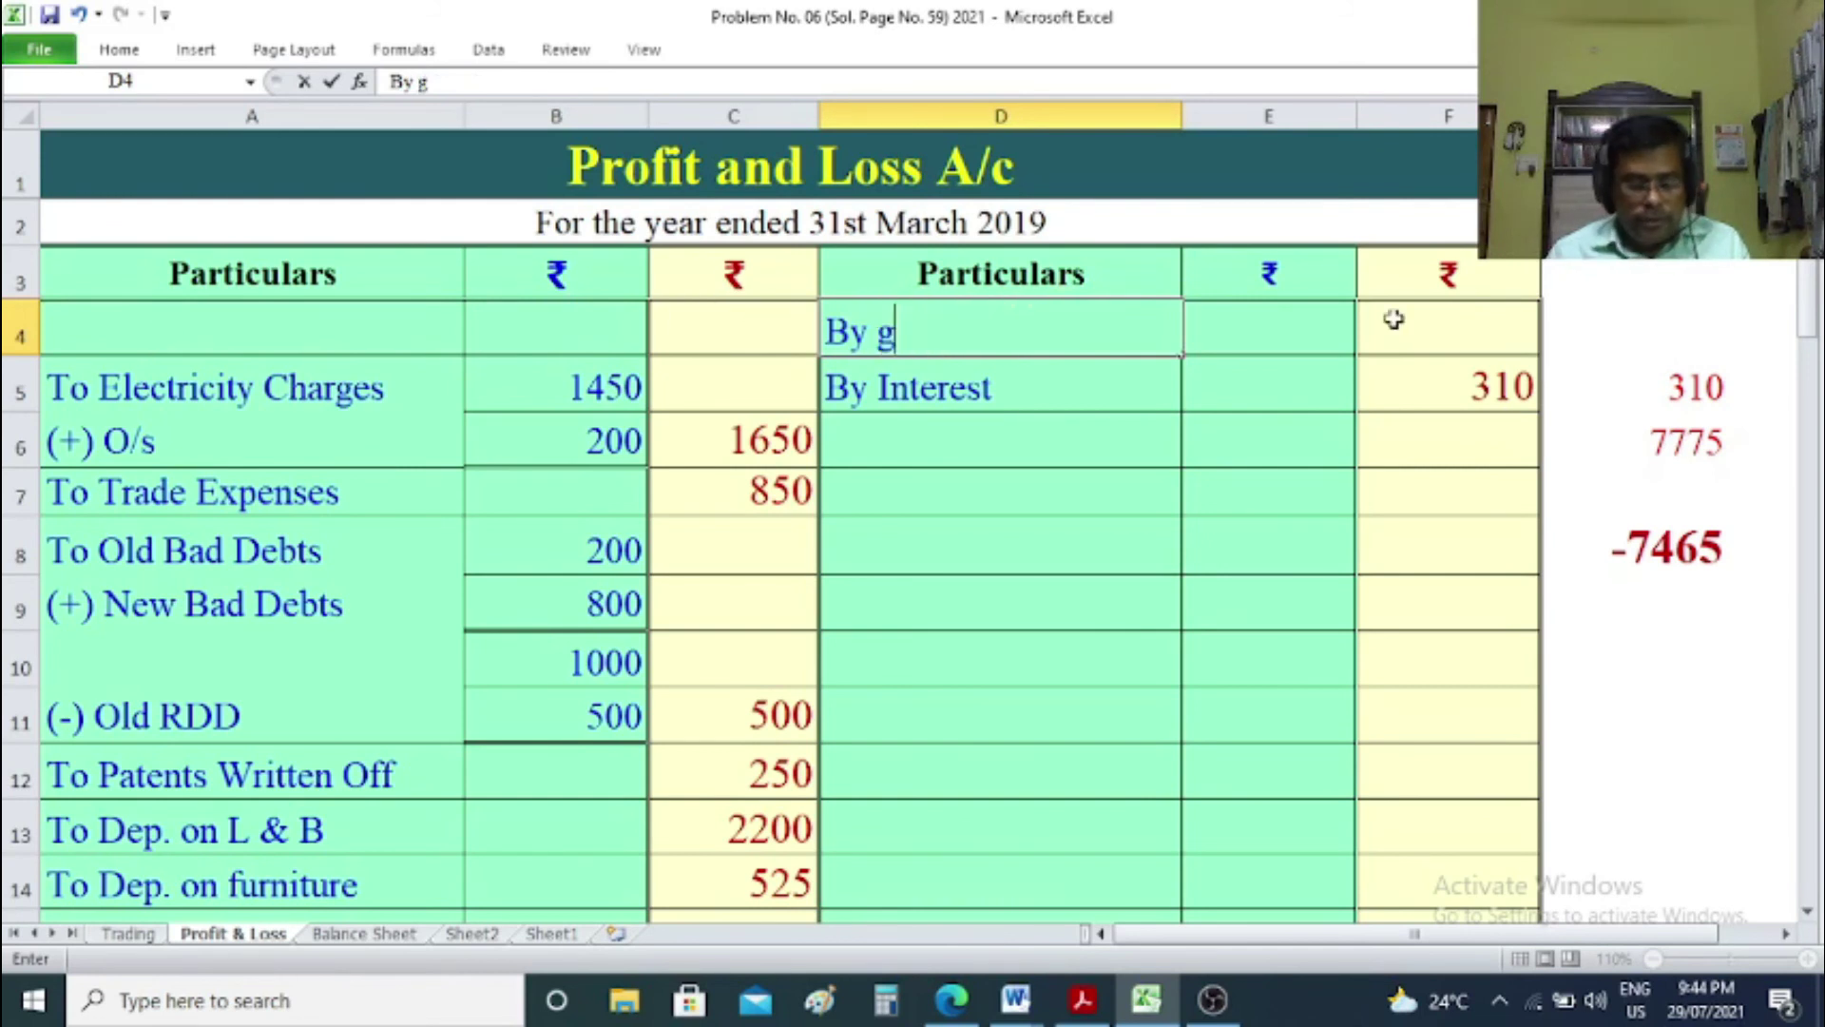
pyautogui.write('r')
pyautogui.press('Tab')
pyautogui.press('Tab')
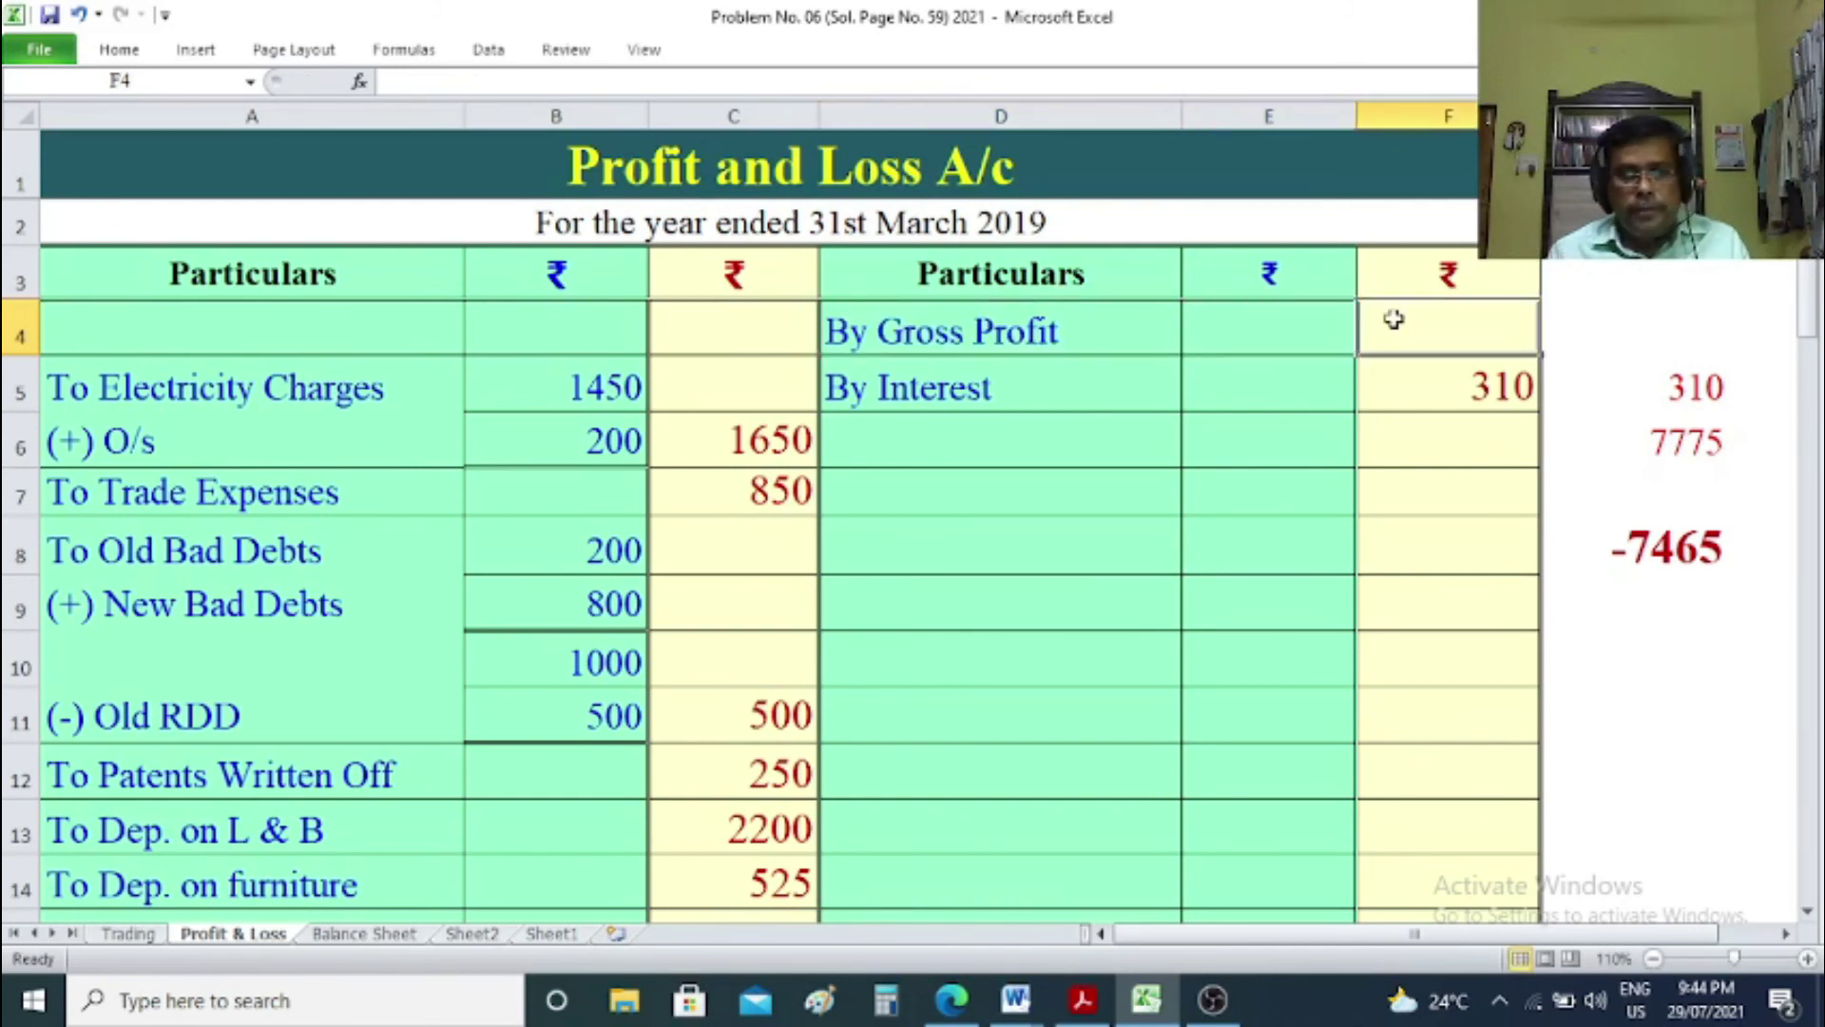
pyautogui.write('820')
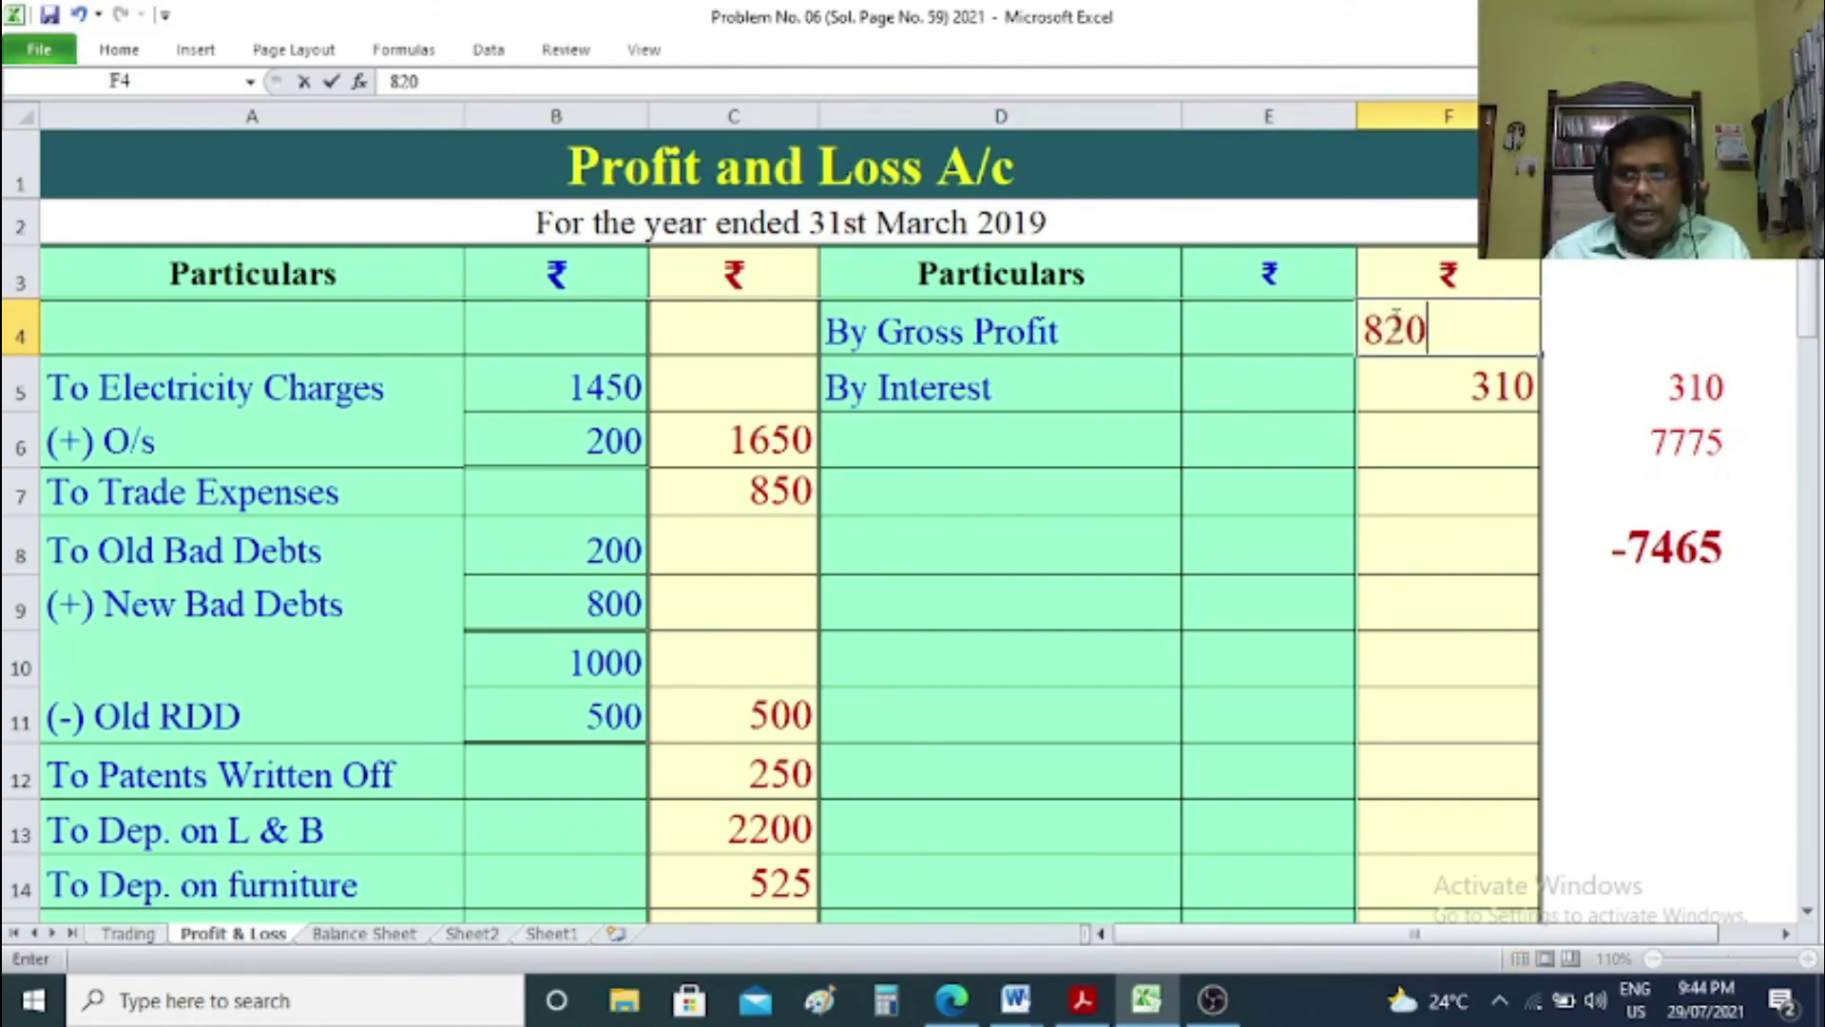
pyautogui.press('BackSpace')
pyautogui.write('90')
pyautogui.click(1683, 721)
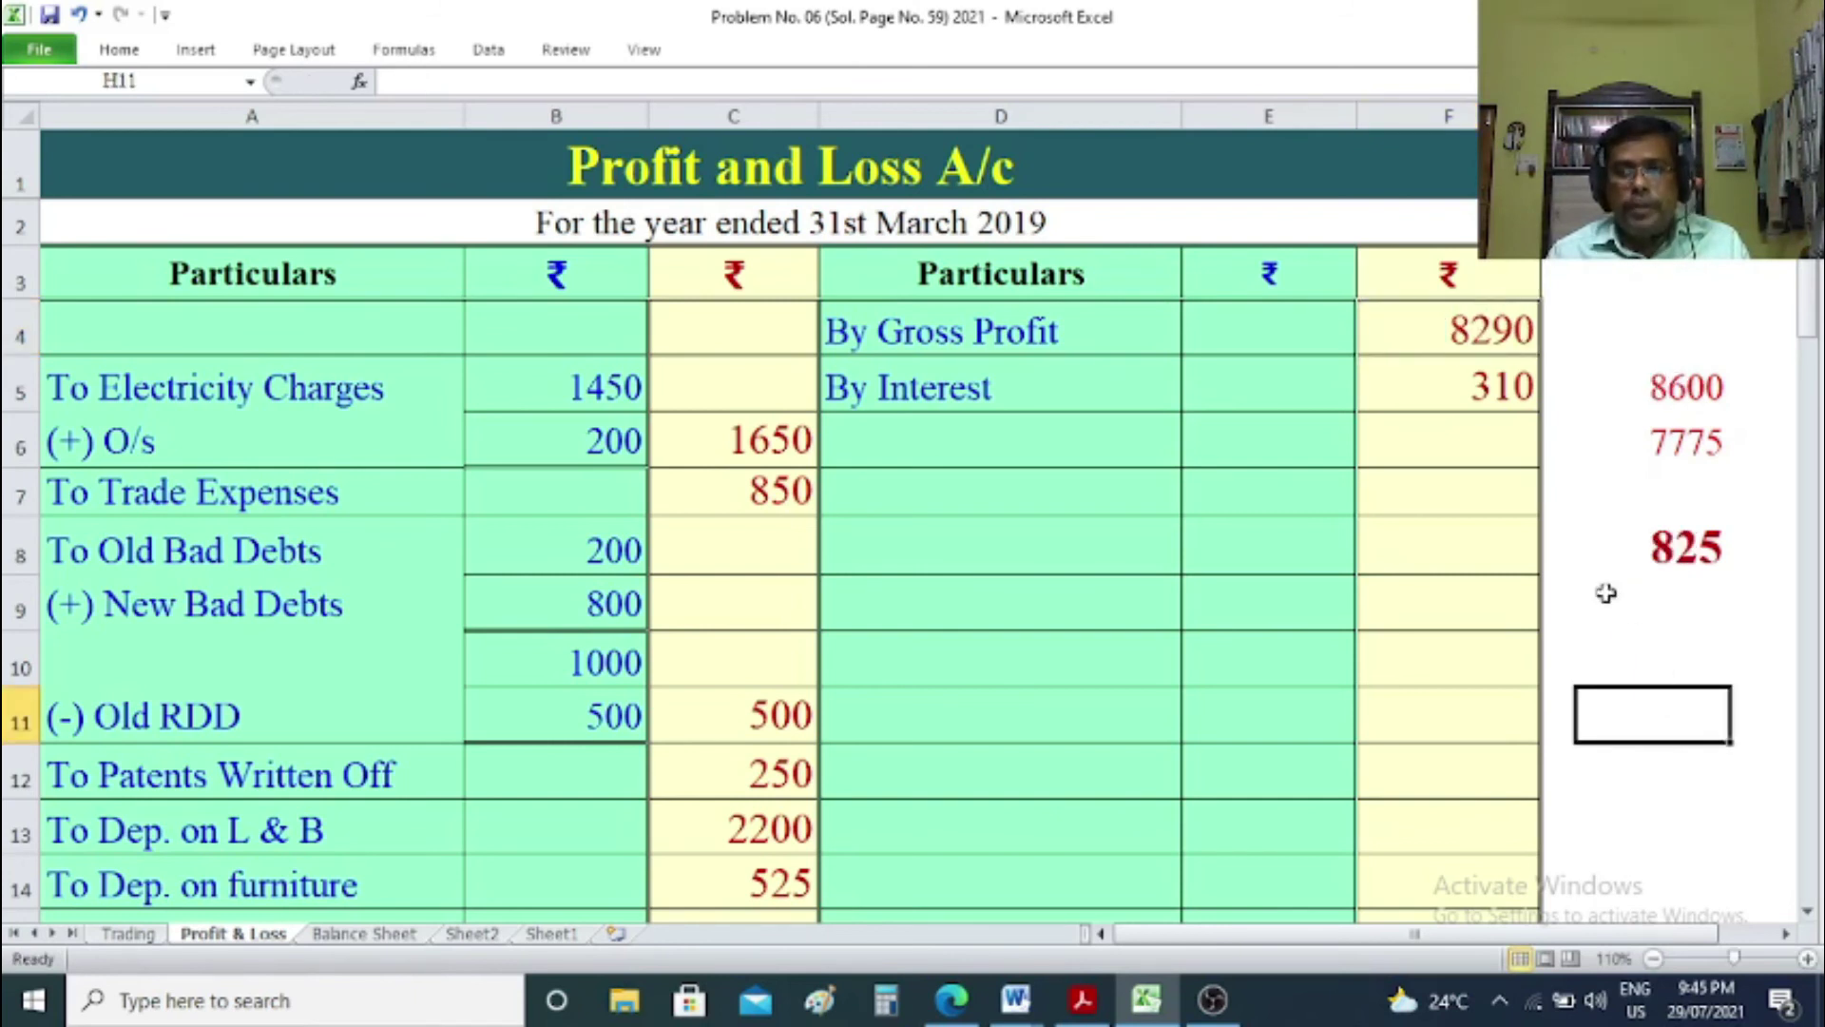
# Examine the credit and debit side totals and their difference beside the Profit and Loss account.
pyautogui.click(1673, 384)
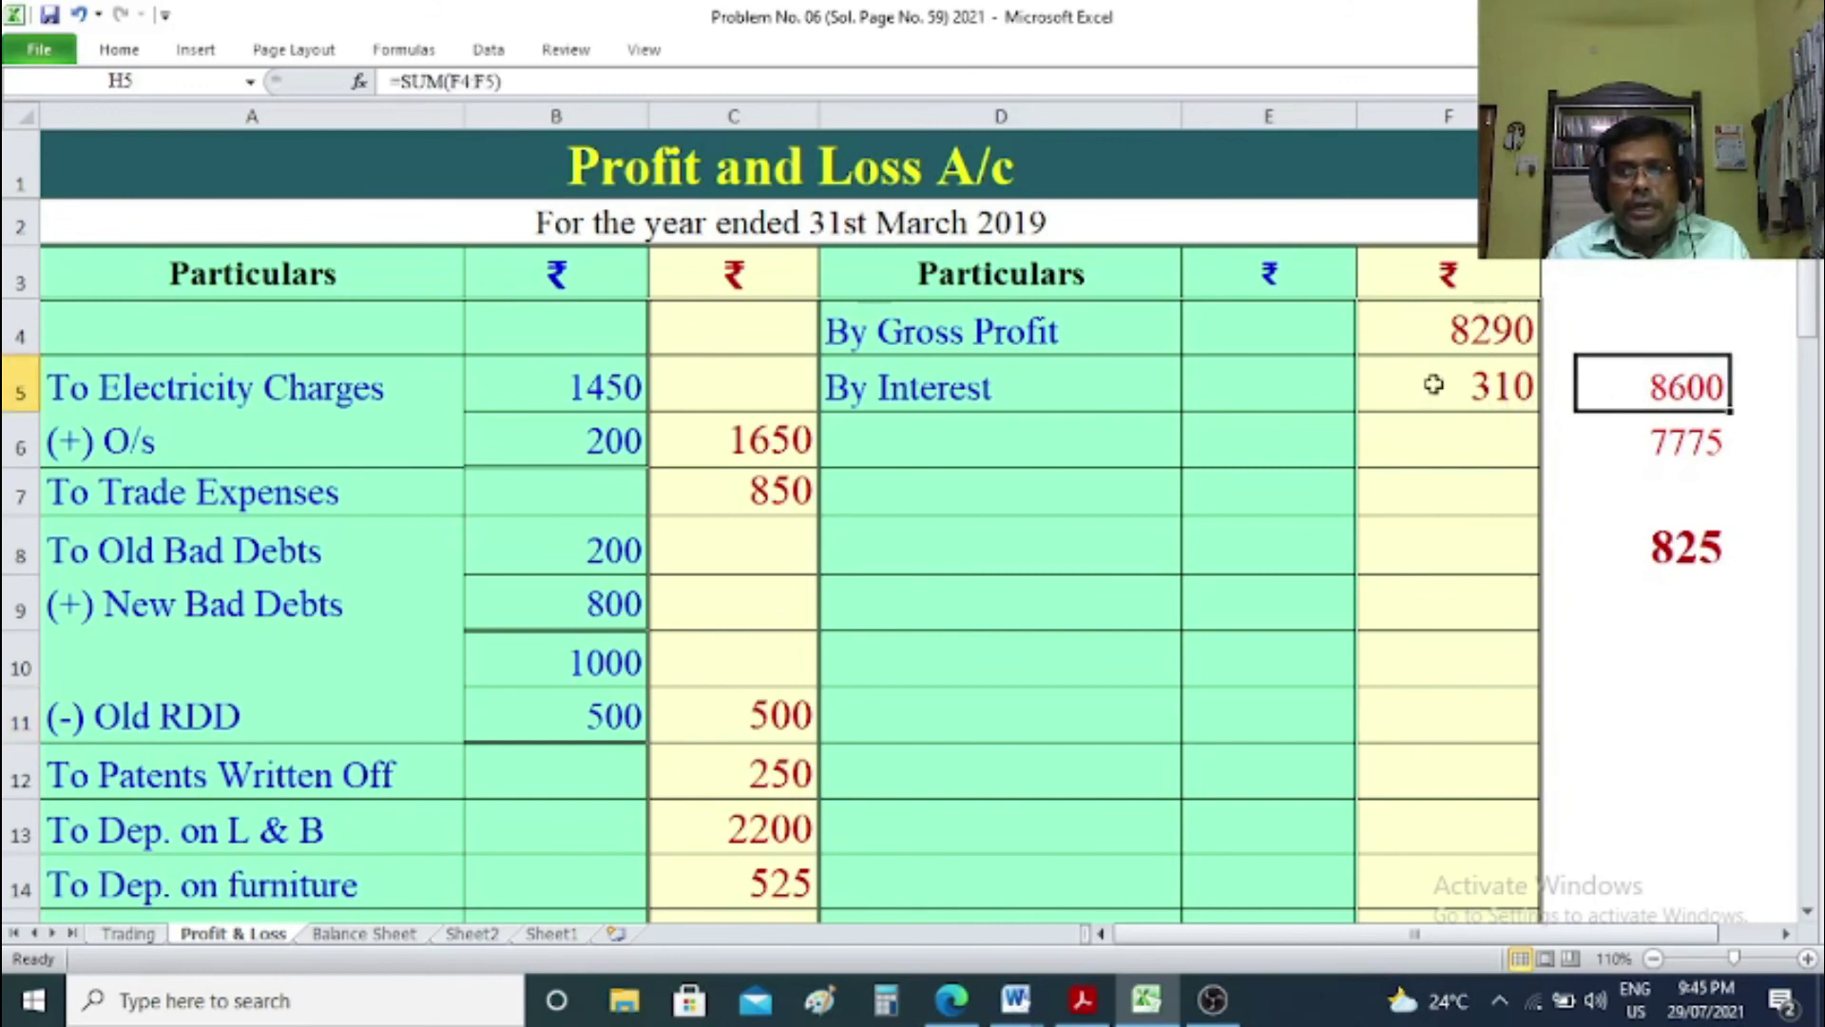
pyautogui.click(1644, 428)
pyautogui.click(1645, 386)
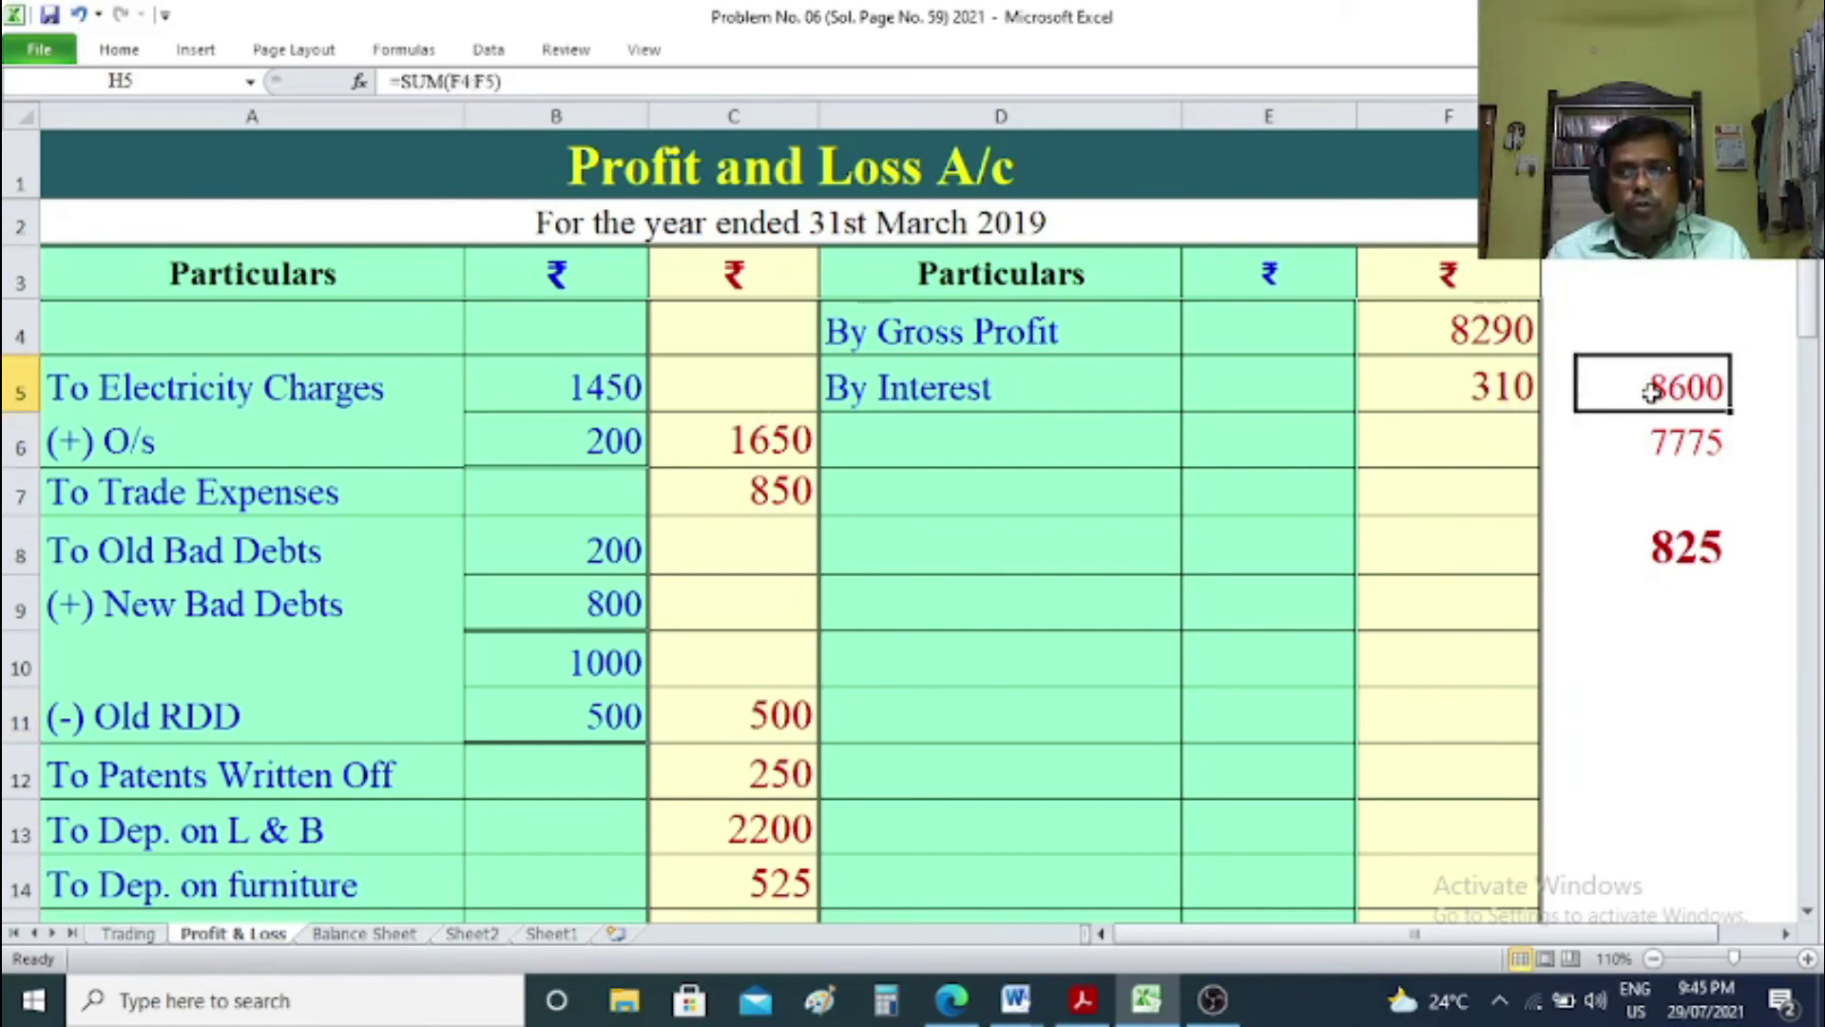
pyautogui.click(1646, 440)
pyautogui.click(1682, 551)
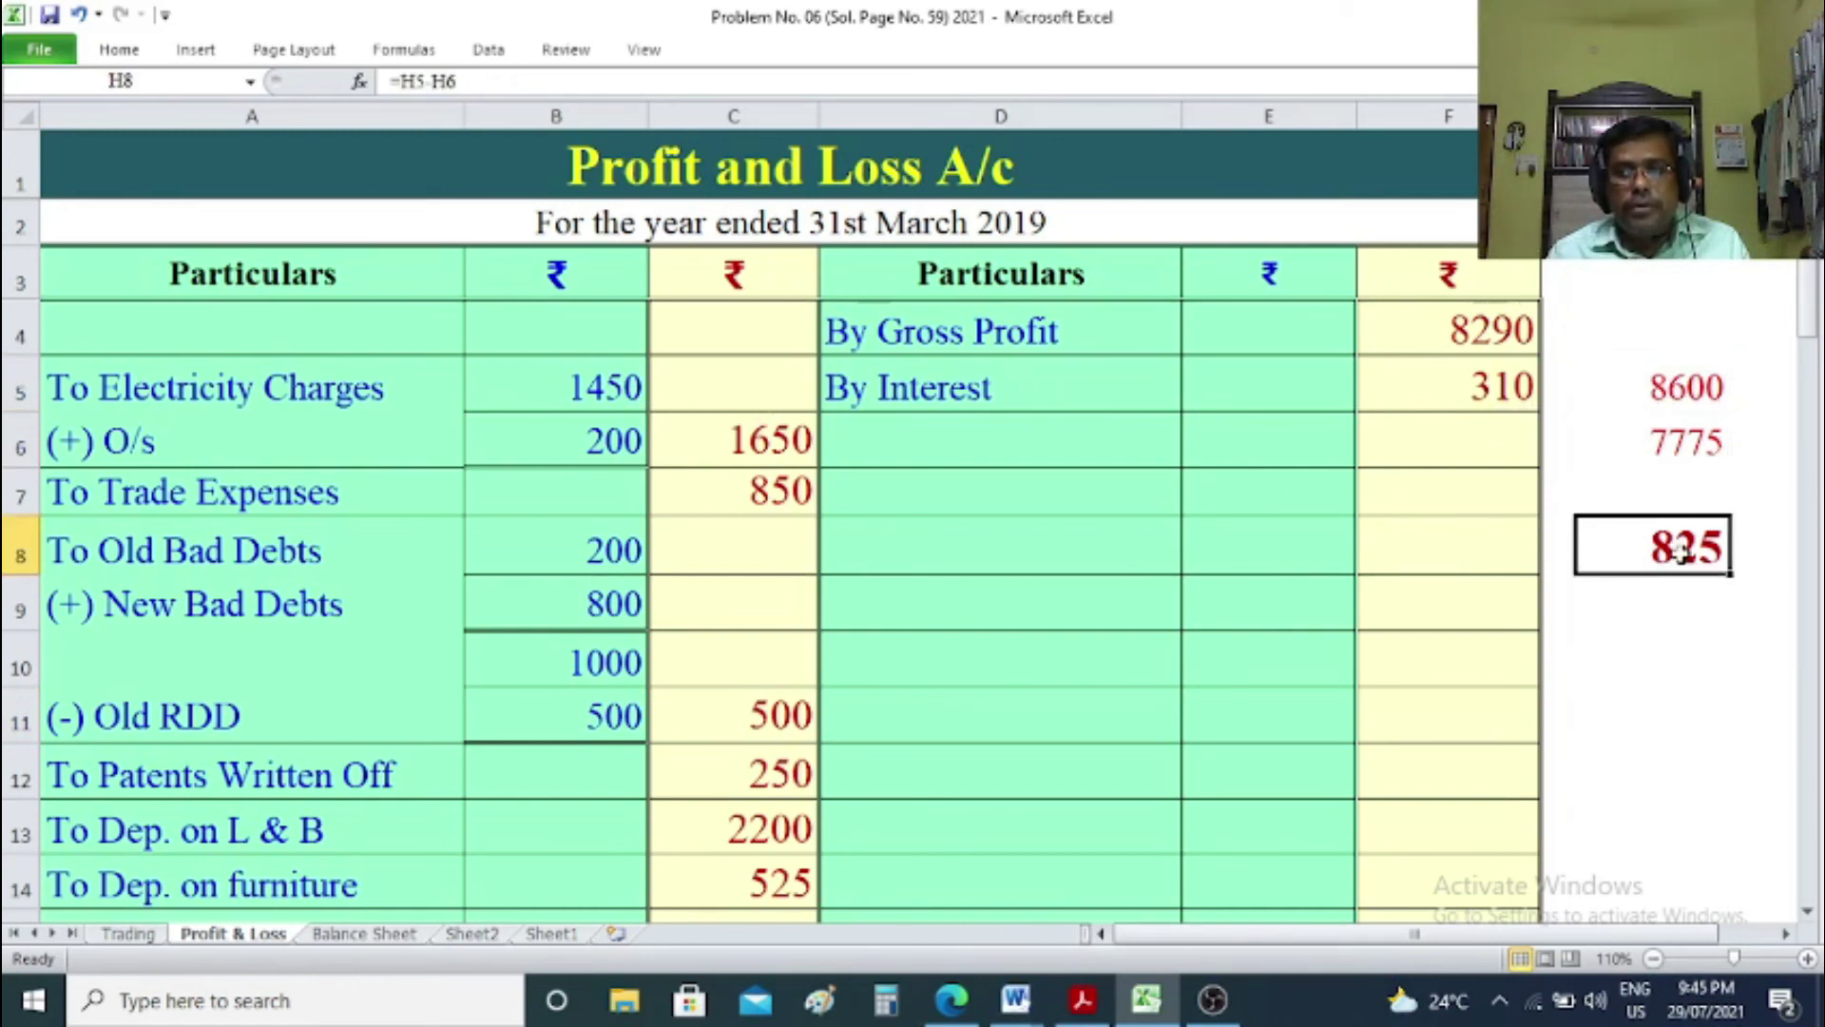
pyautogui.scroll(-1, 1680, 553)
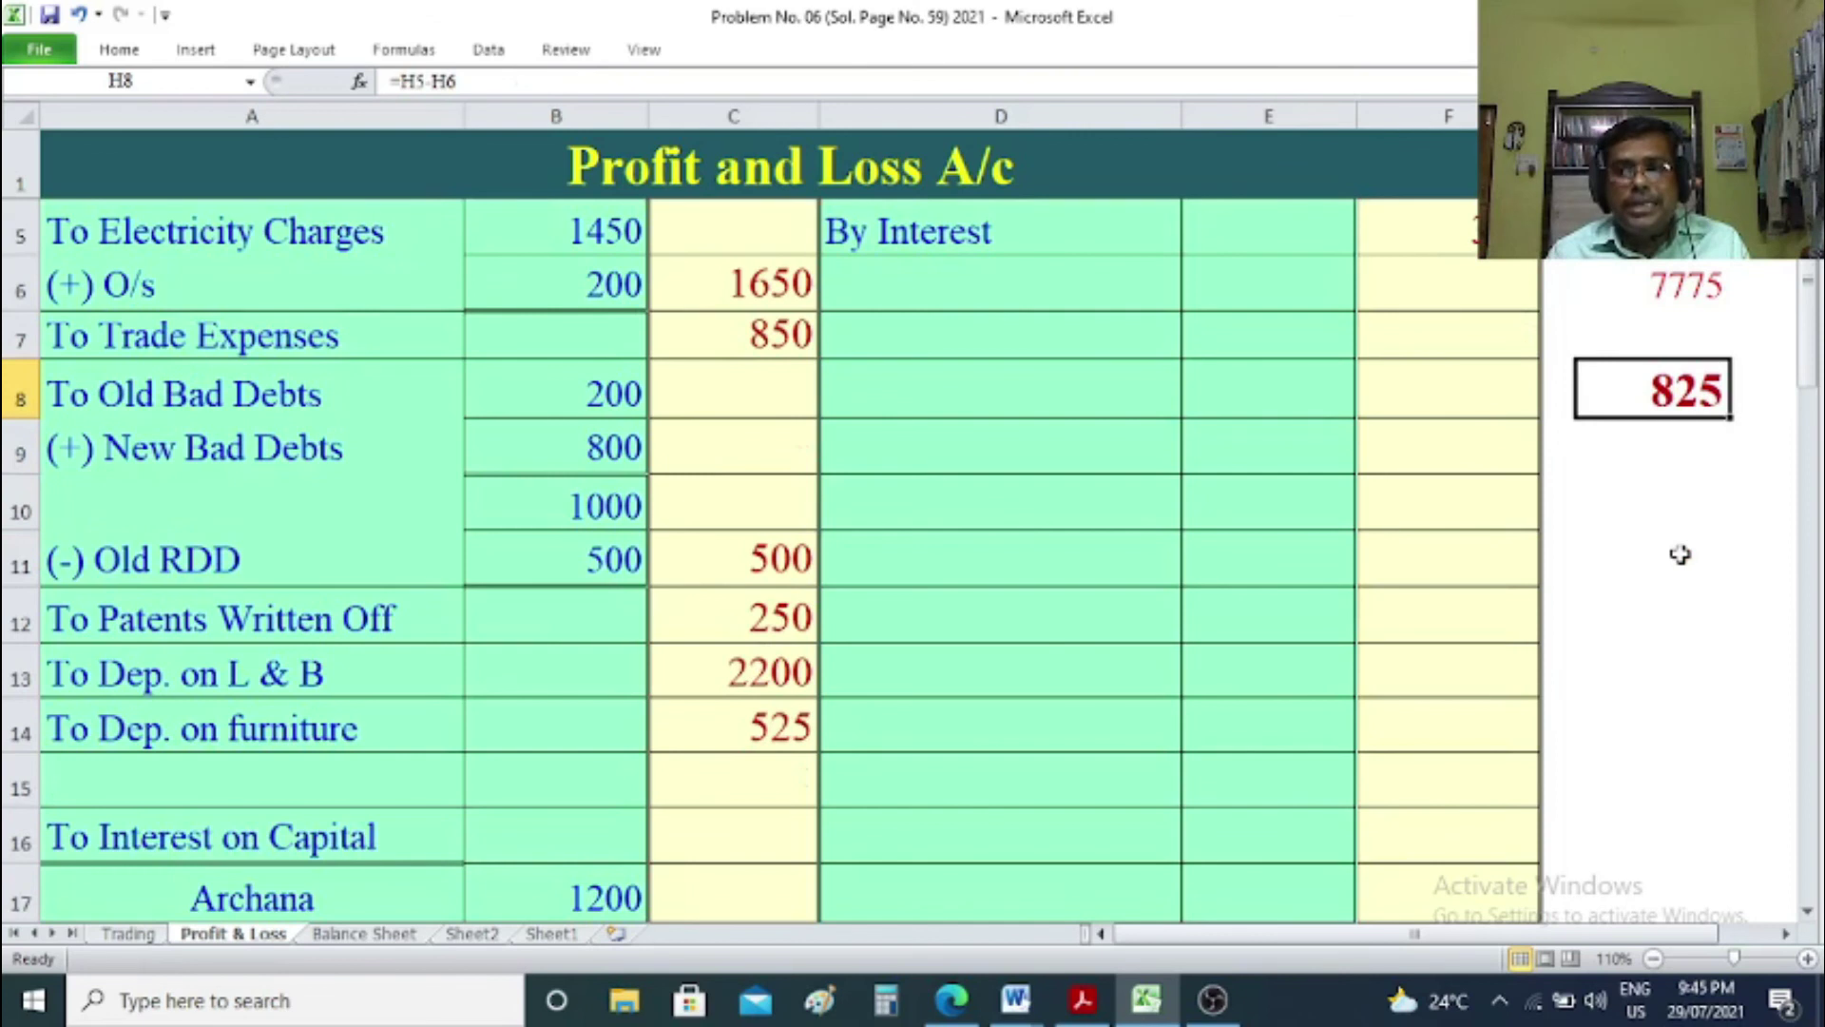
pyautogui.click(1646, 231)
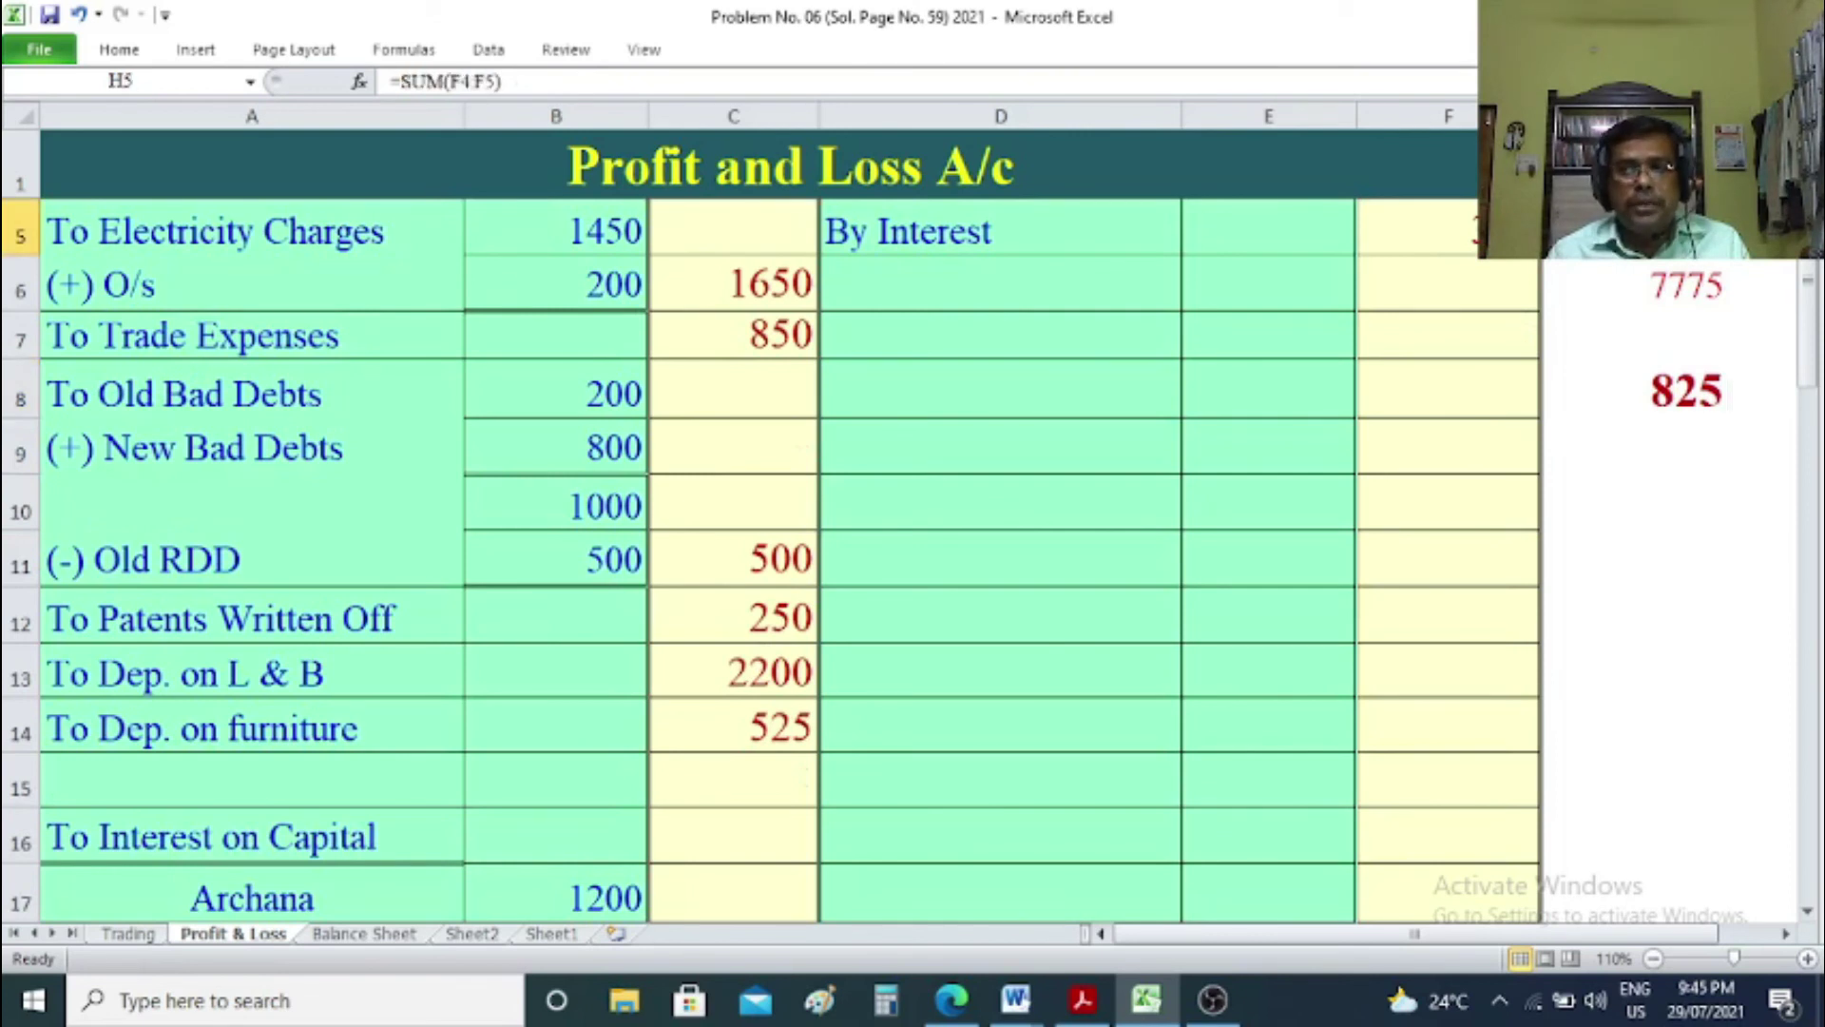
pyautogui.click(1702, 411)
# Enter "To Net Profit Transferred to Capital A/c (2:1)" in A19 of the Profit and Loss account.
pyautogui.scroll(-2, 1704, 418)
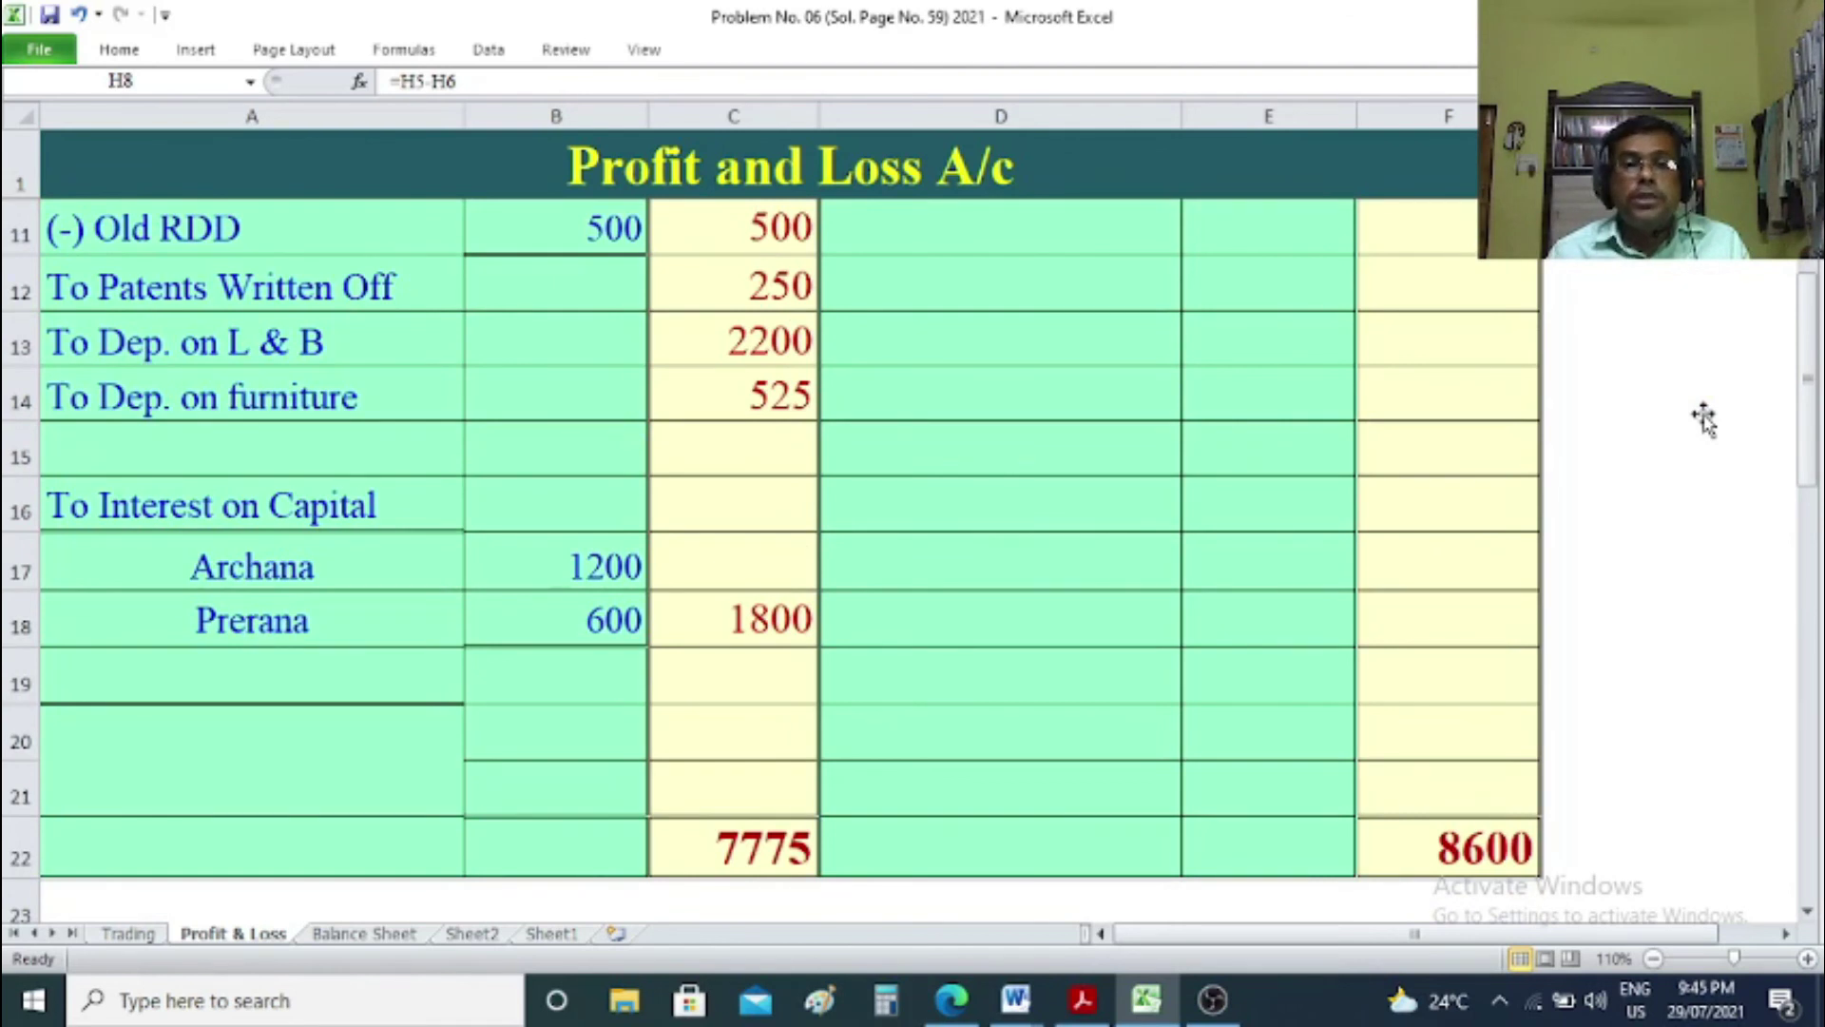
pyautogui.click(189, 672)
pyautogui.write('To ')
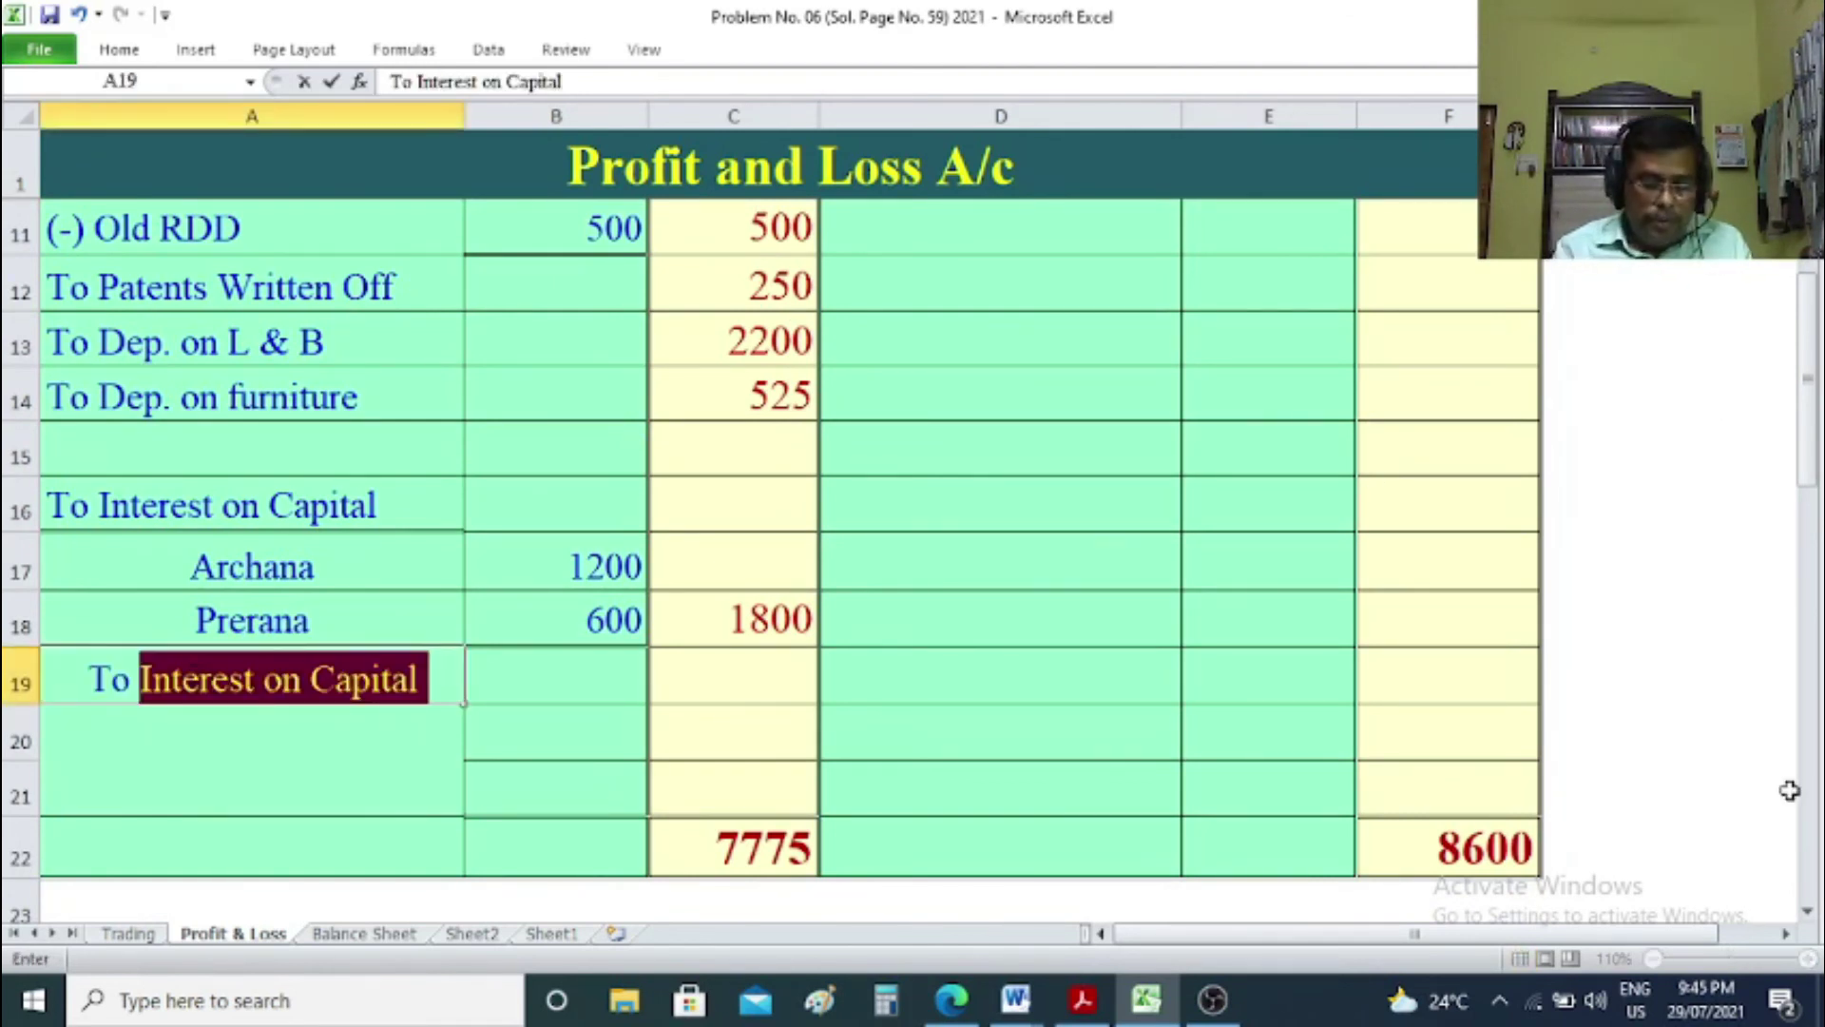
pyautogui.write('n')
pyautogui.press('BackSpace')
pyautogui.write('Net Profit ')
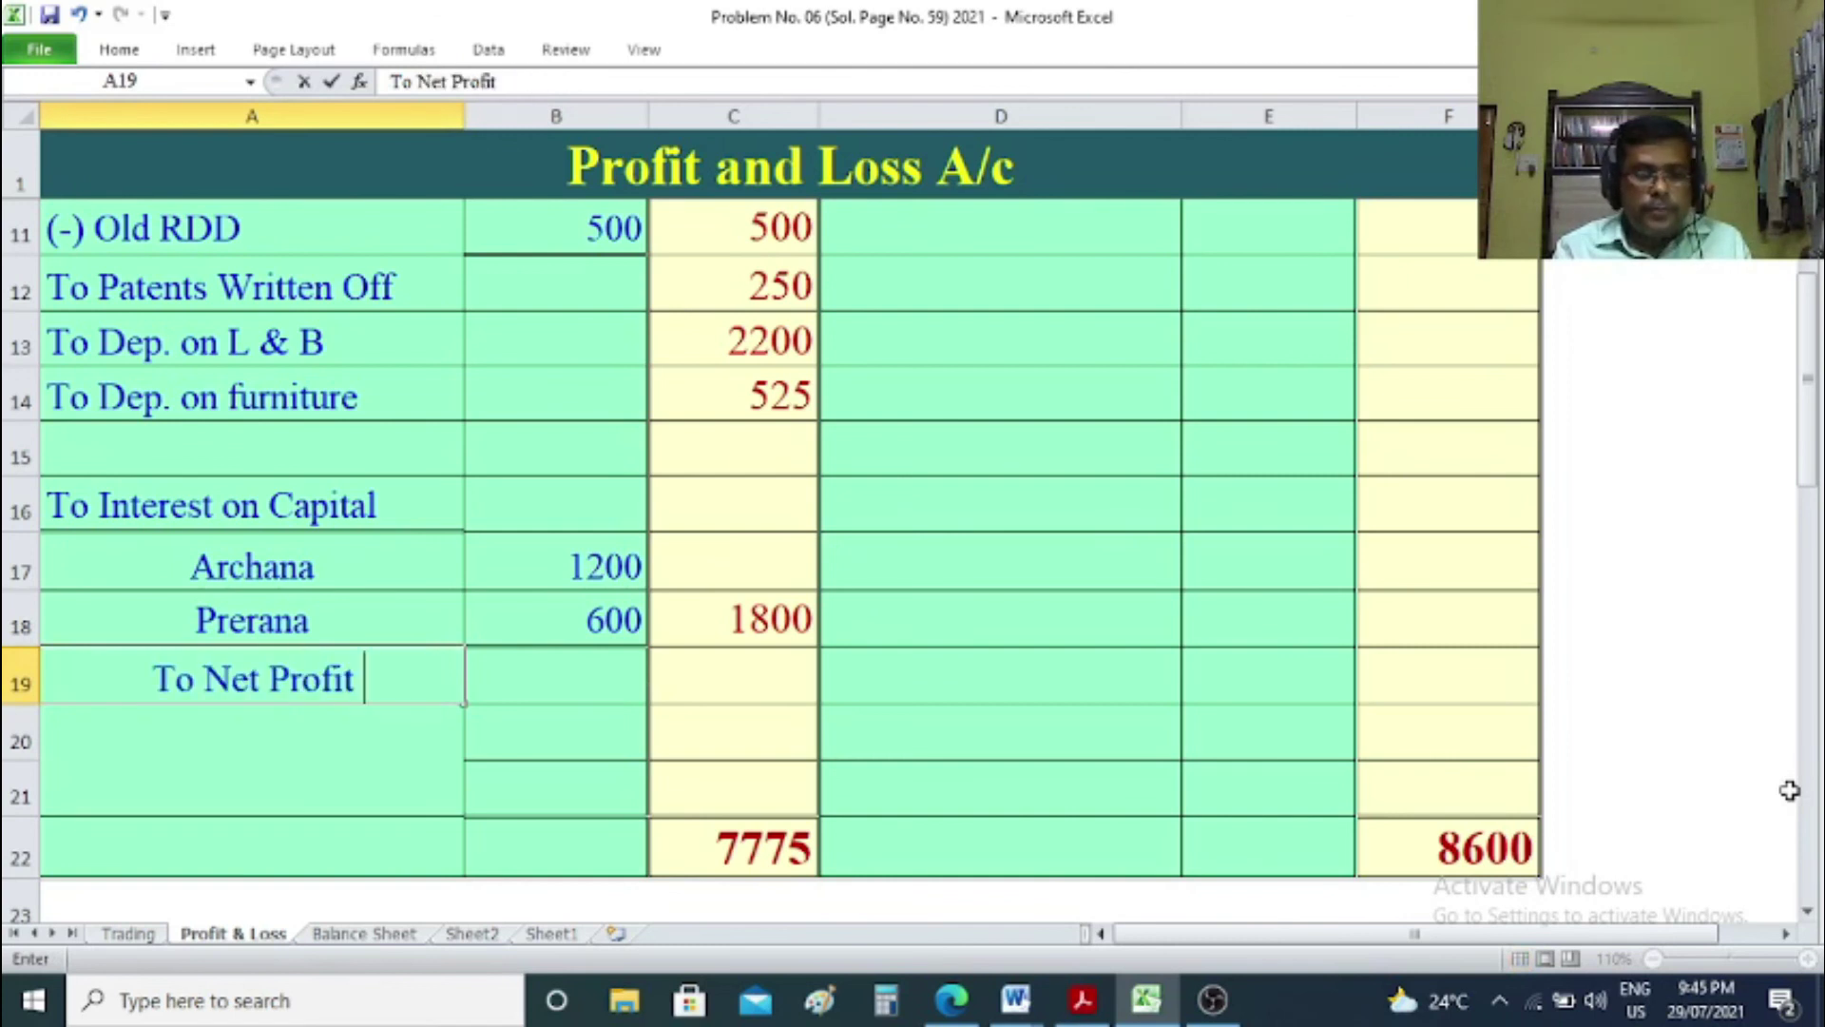
pyautogui.write('Tran')
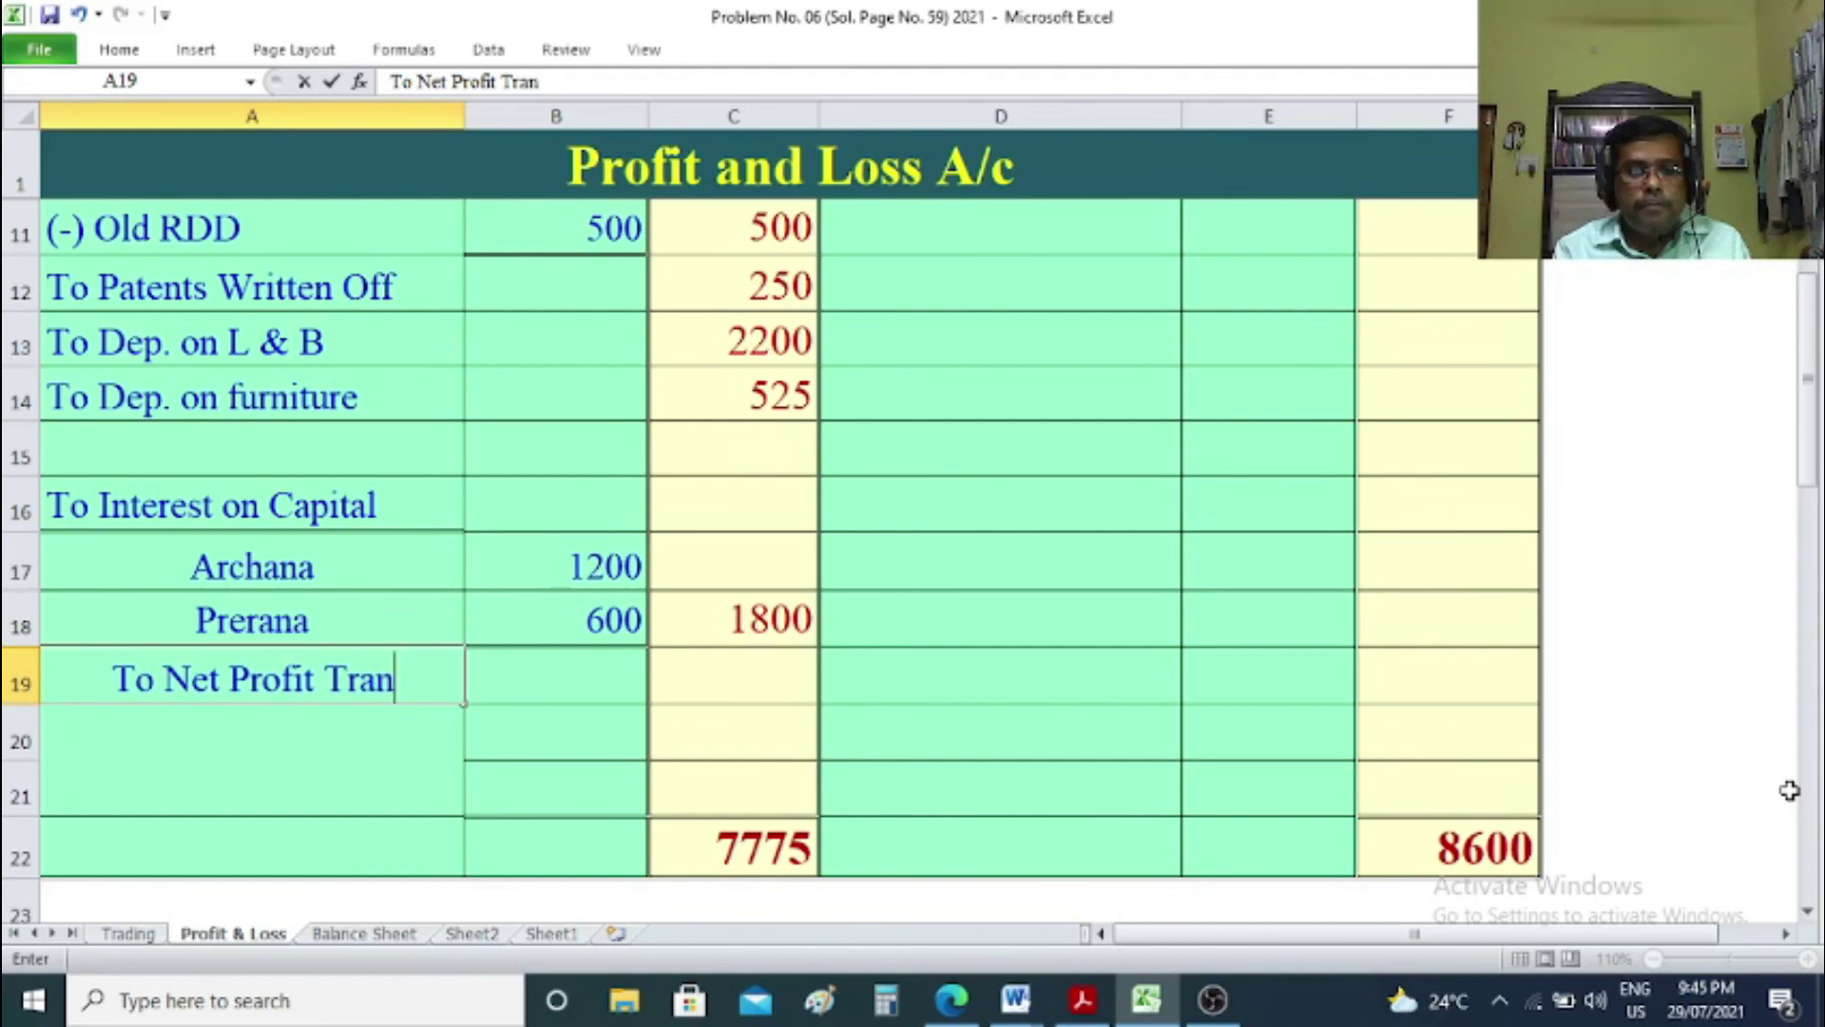
pyautogui.write('sferred')
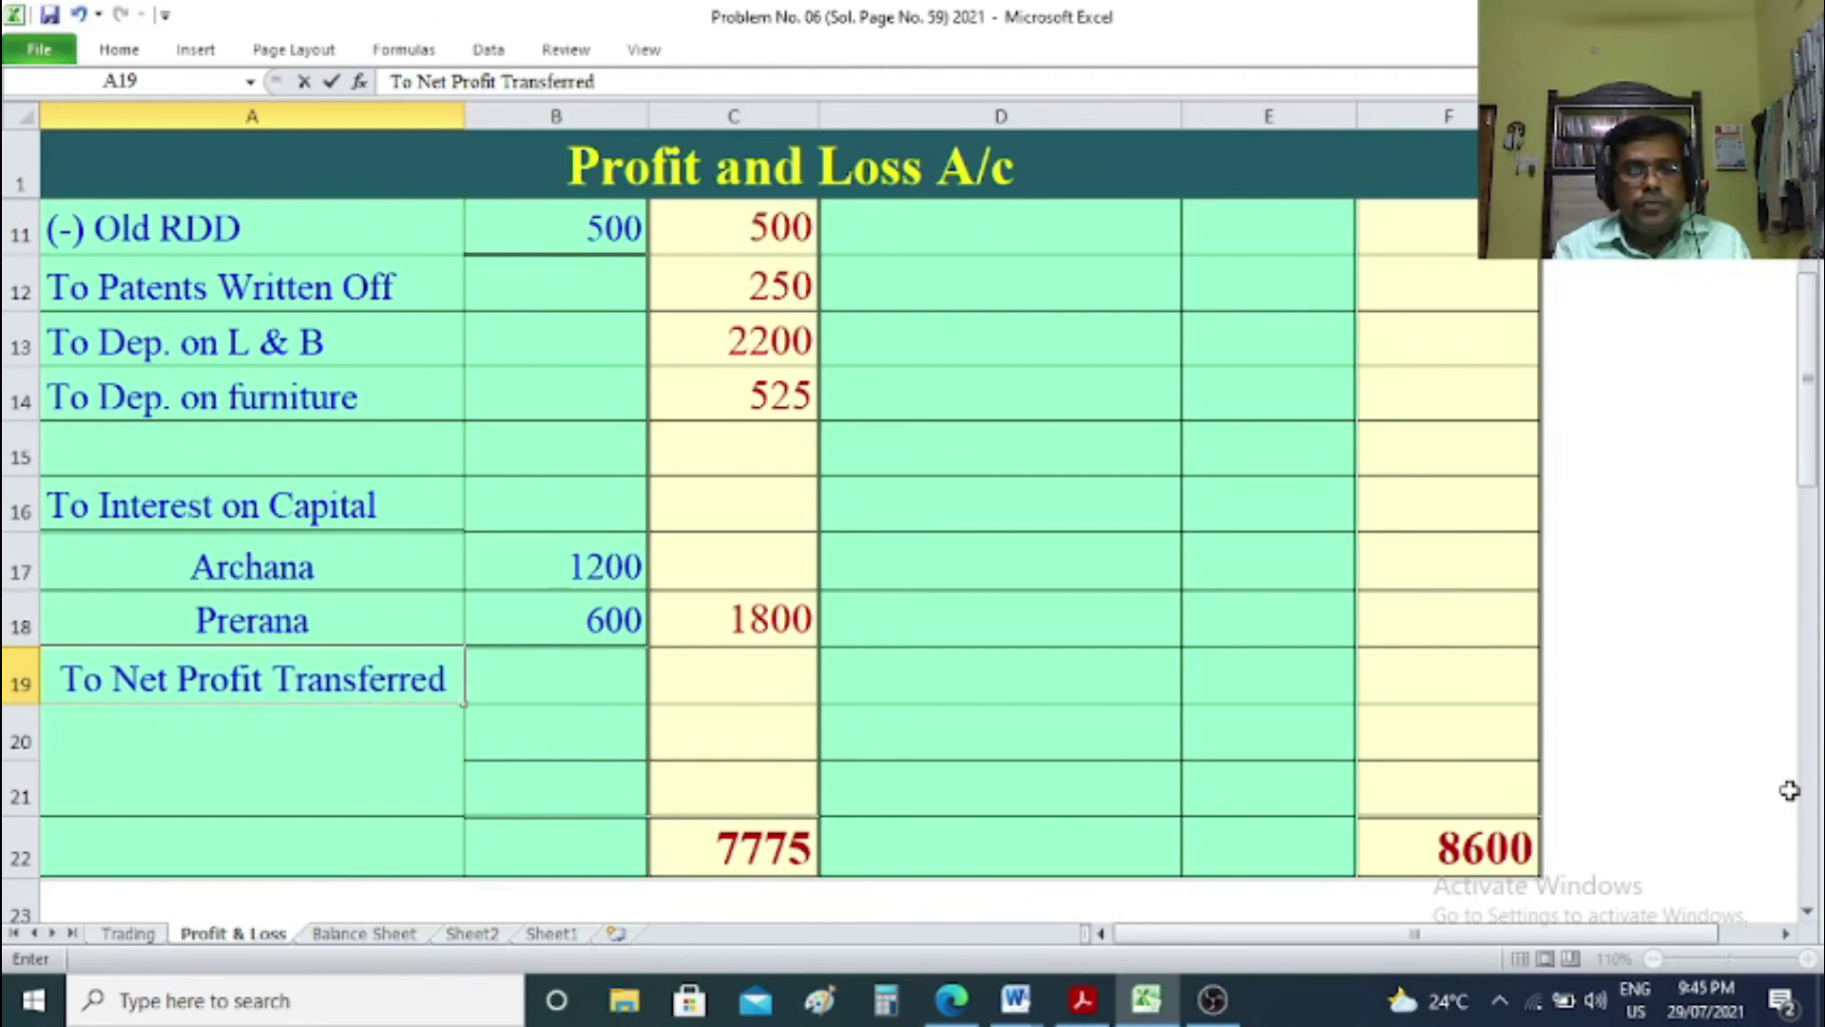
pyautogui.write(' to Capital A/c')
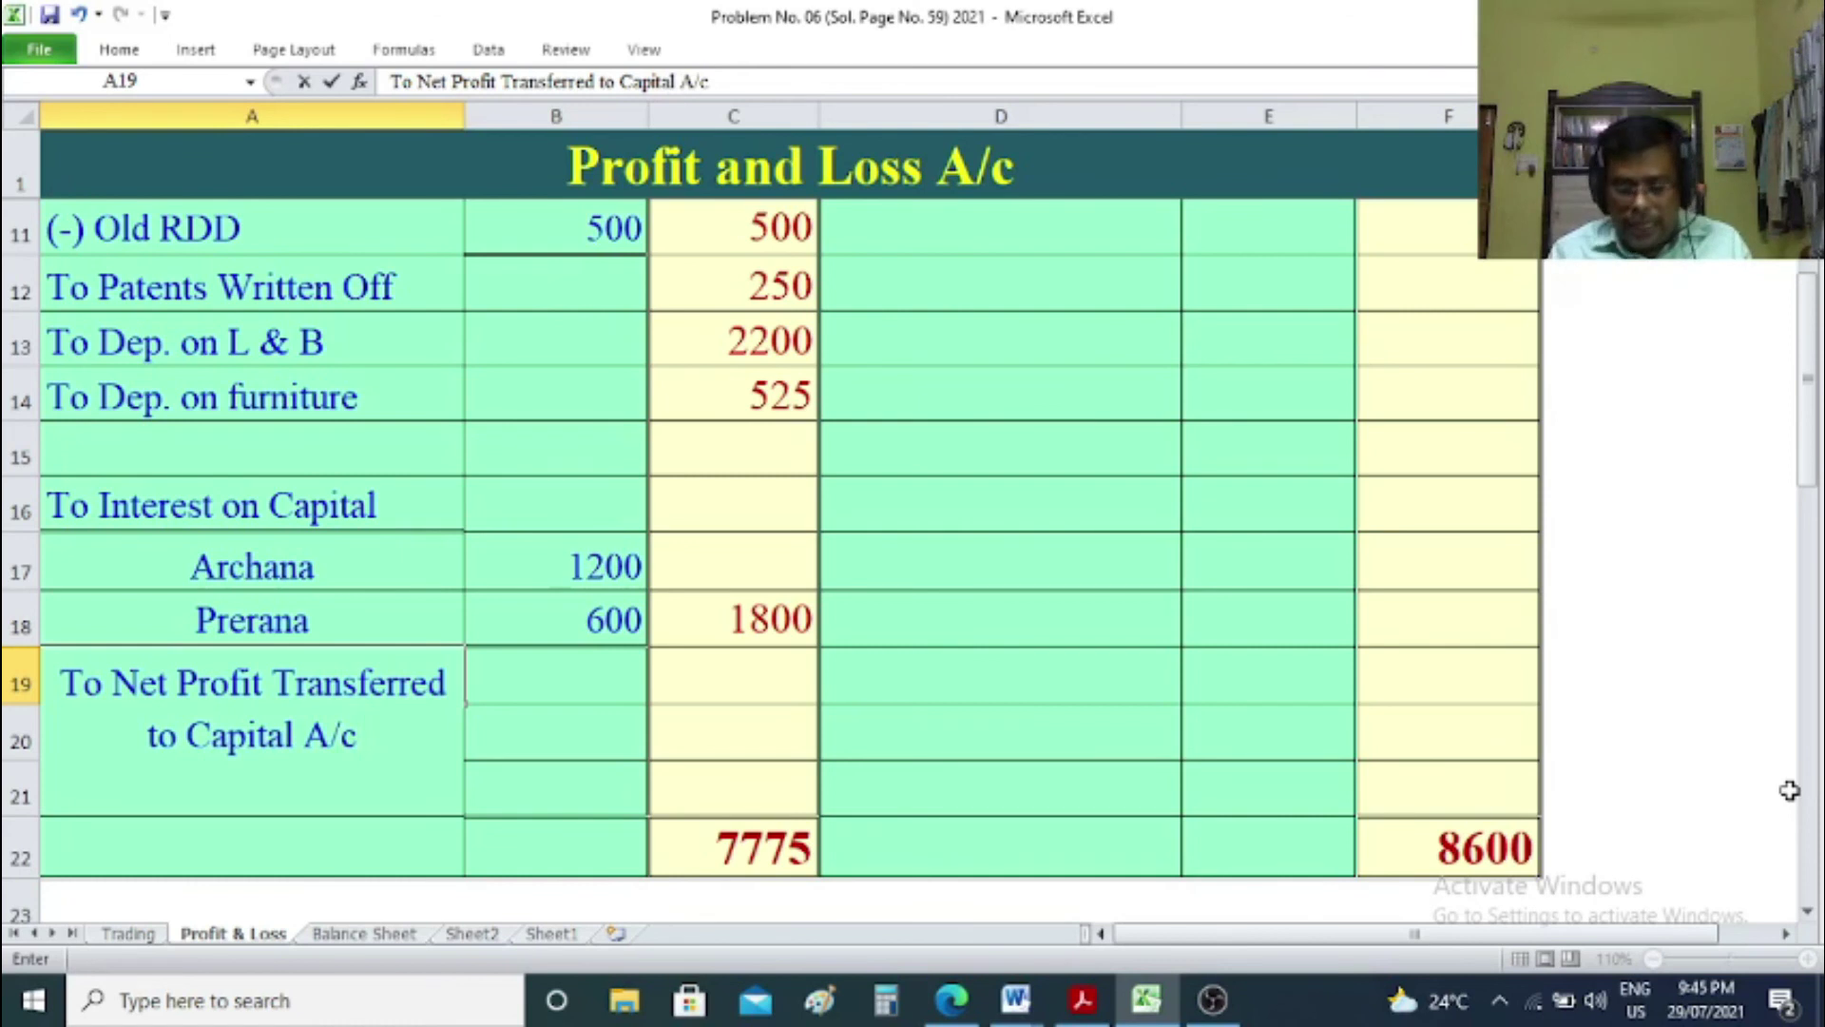
pyautogui.write(' (2')
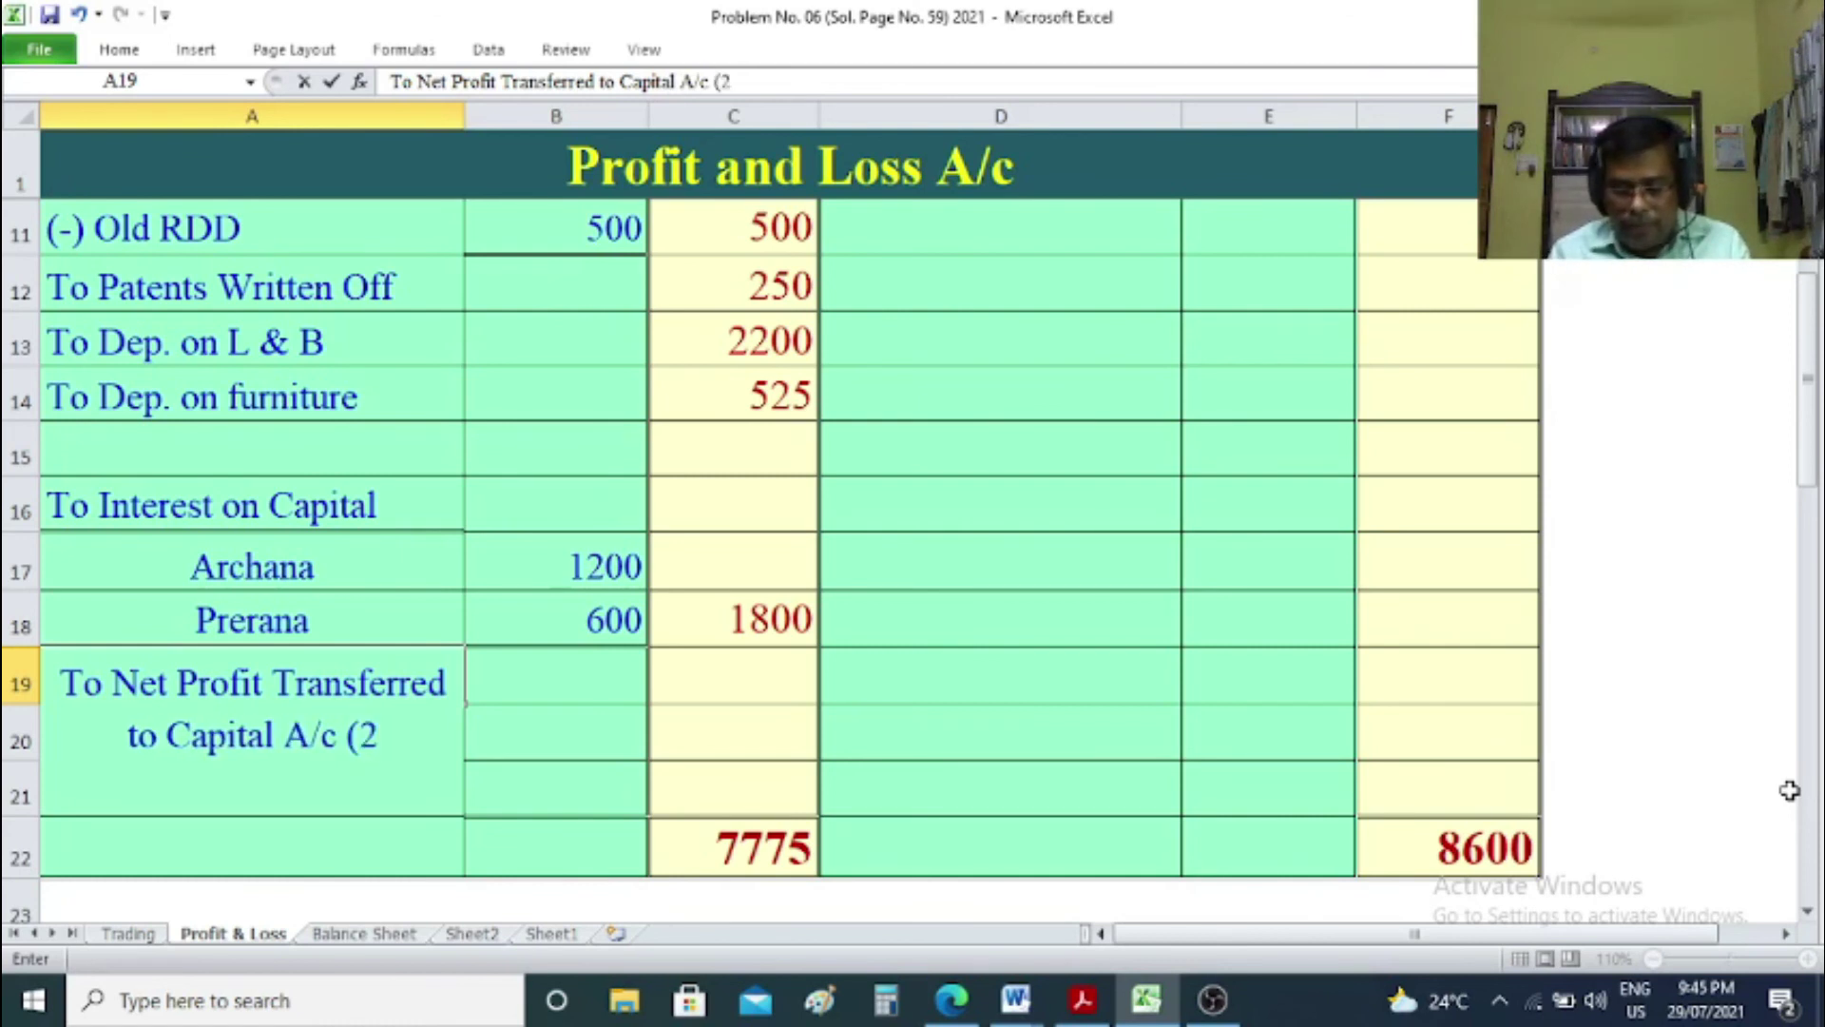
pyautogui.write(':1)')
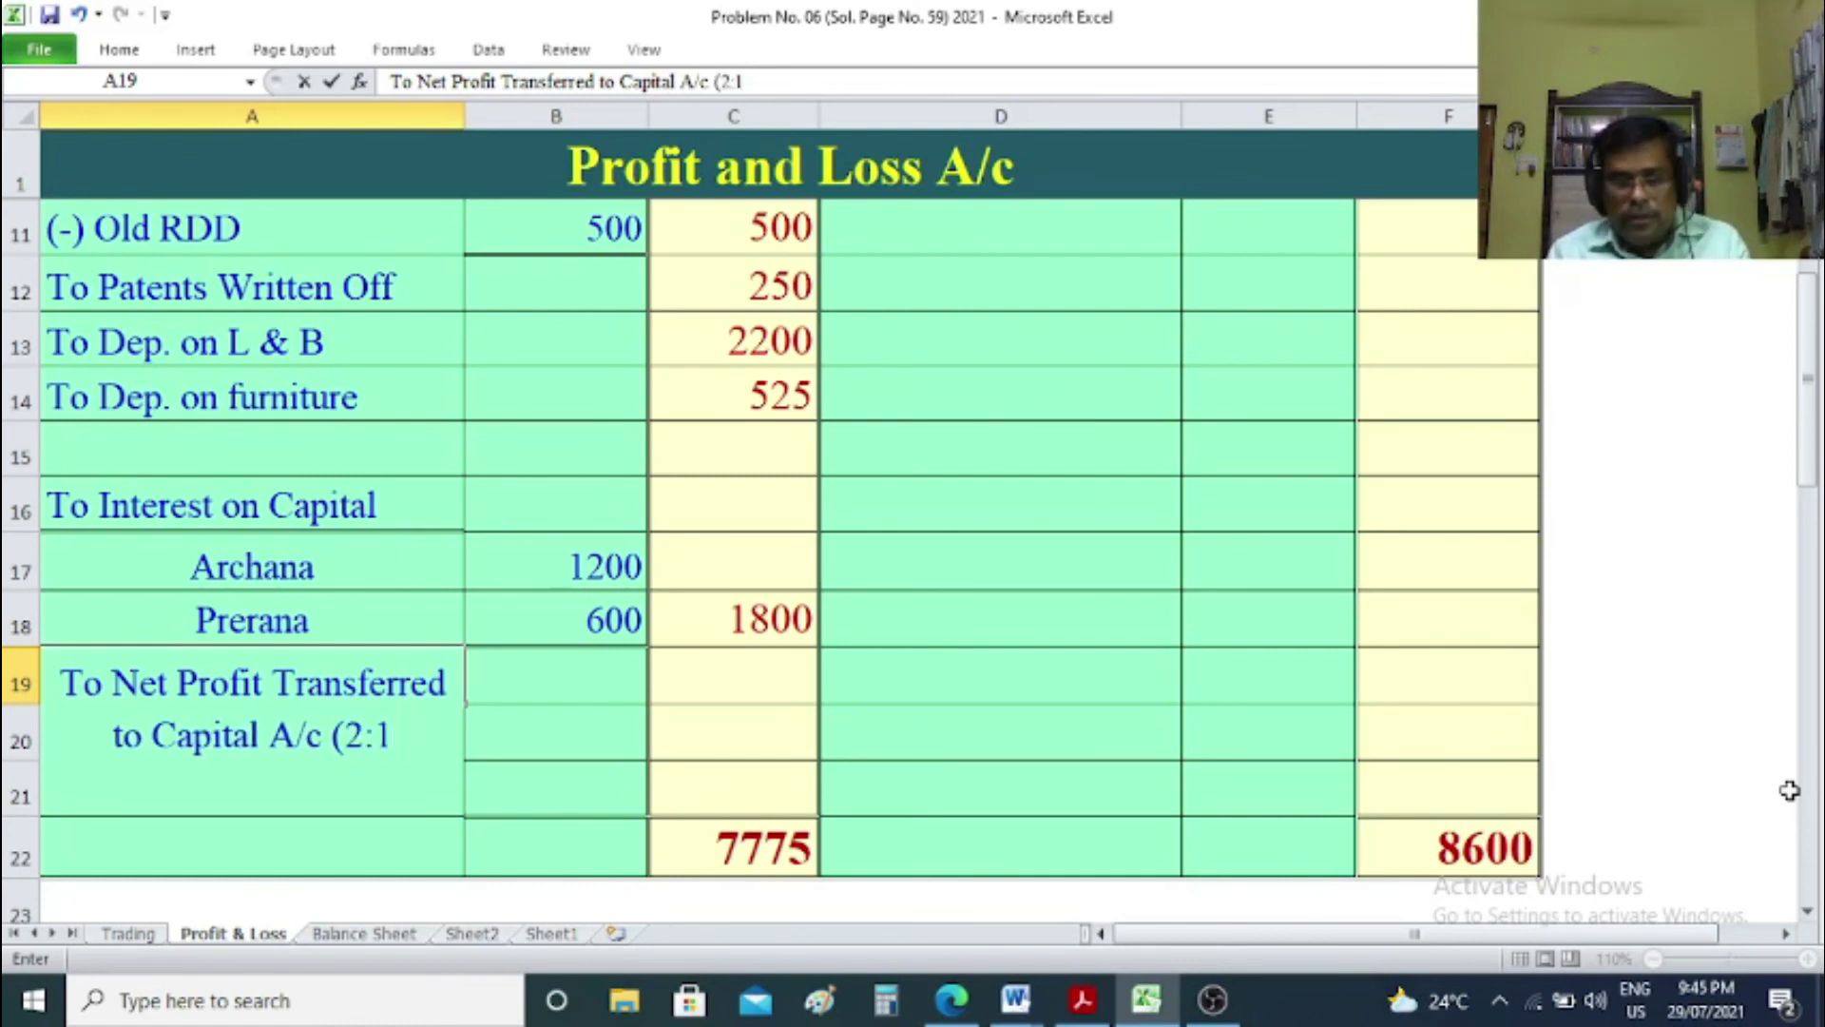
pyautogui.click(1662, 686)
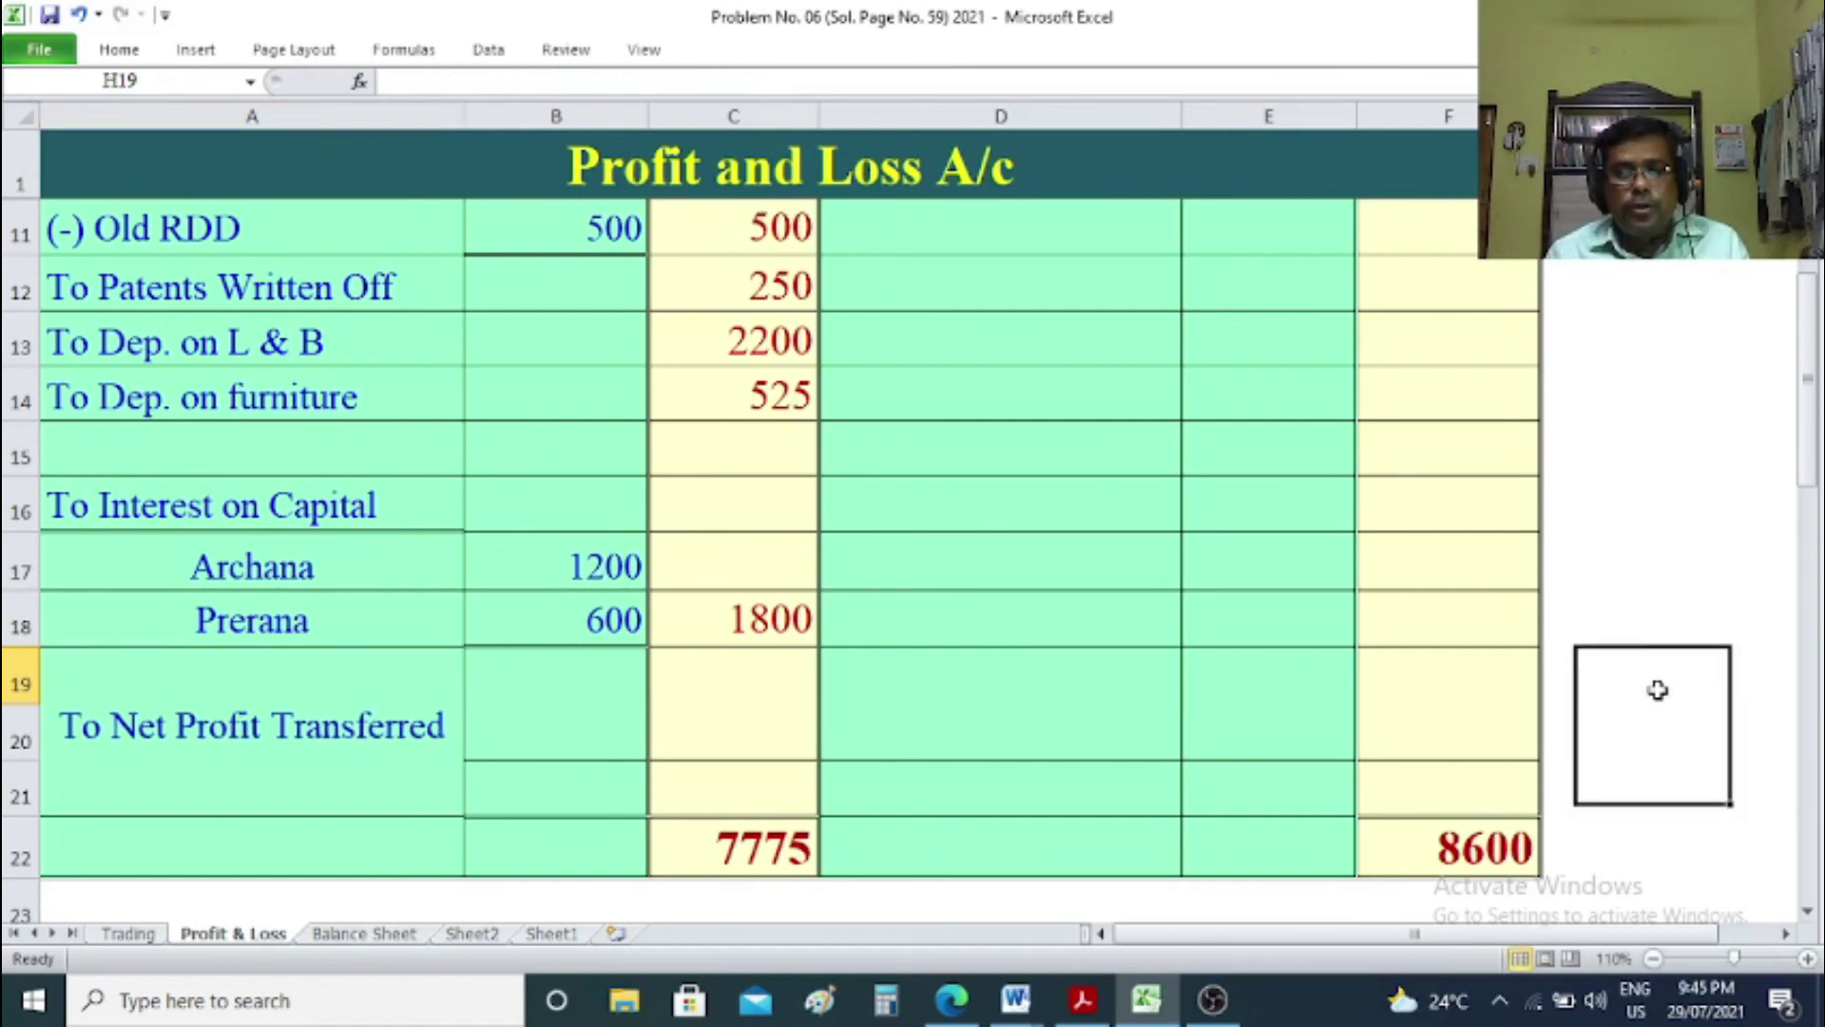
# Set the vertical alignment of the net profit label in A19 to middle so both wrapped lines show.
pyautogui.click(304, 729)
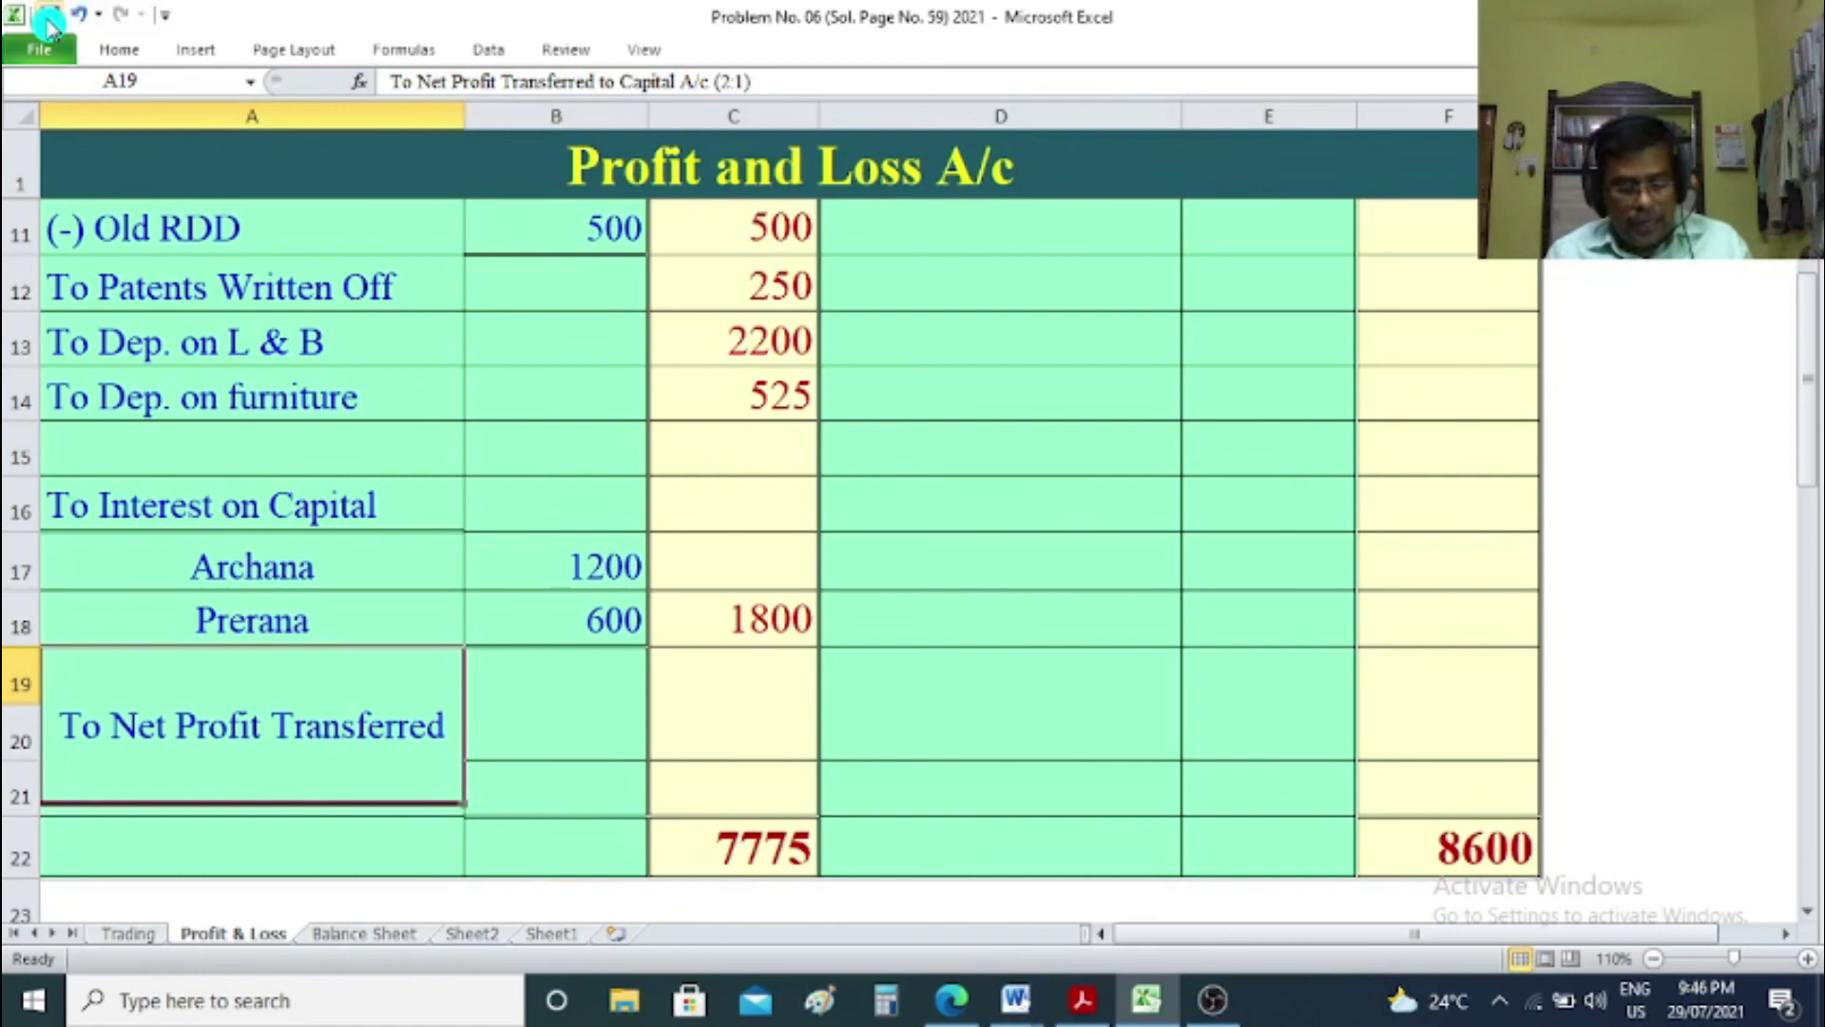
pyautogui.hotkey('ctrl', 'F1')
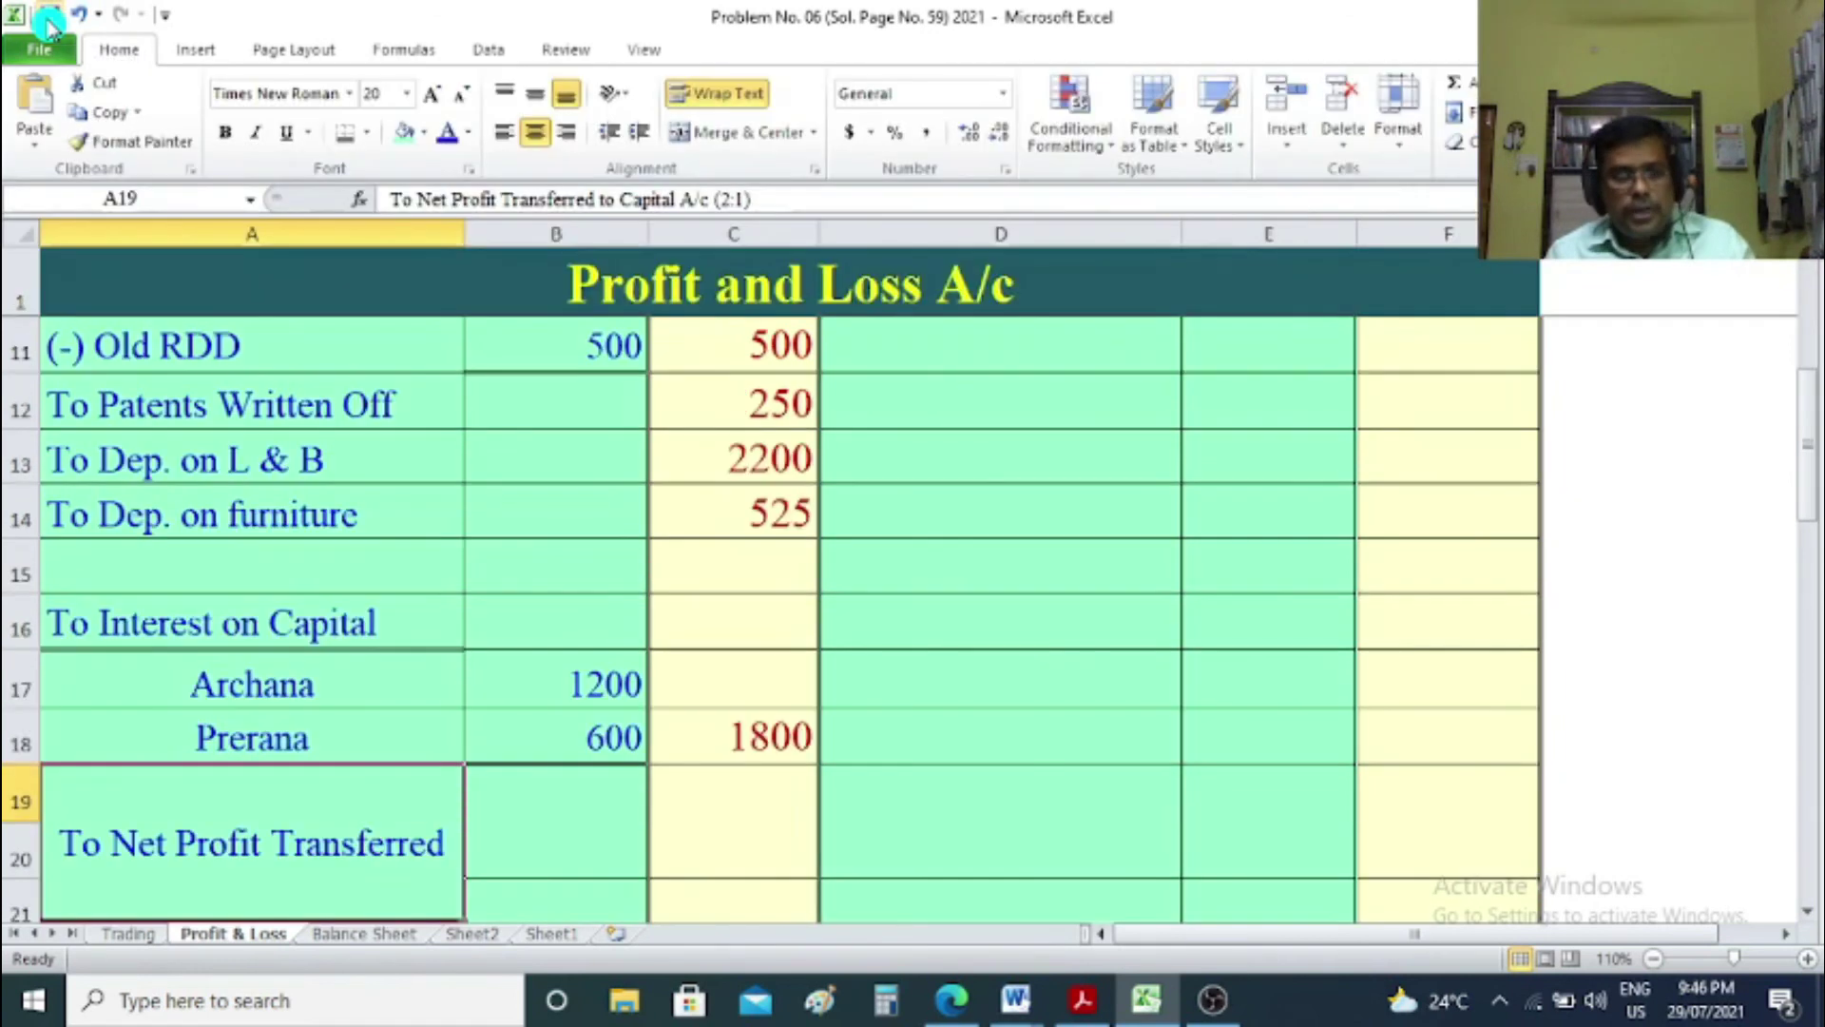
pyautogui.click(496, 96)
pyautogui.click(1701, 850)
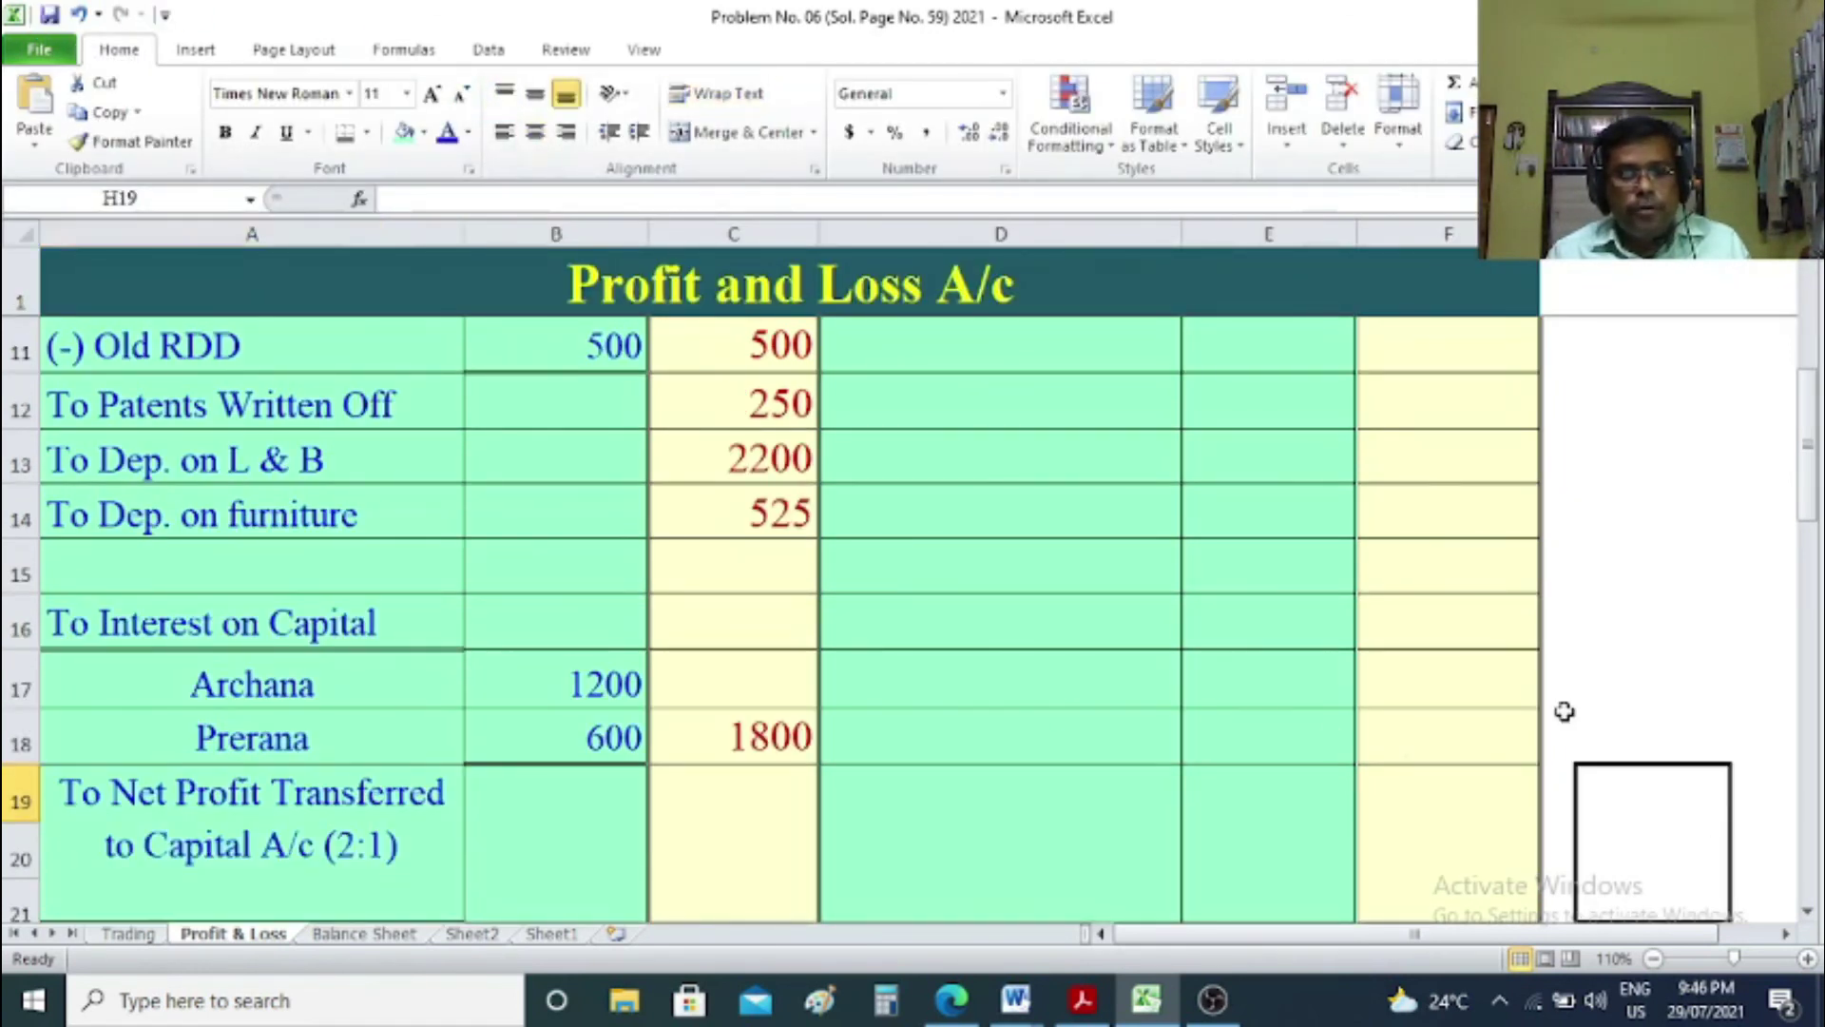
pyautogui.scroll(-2, 1564, 711)
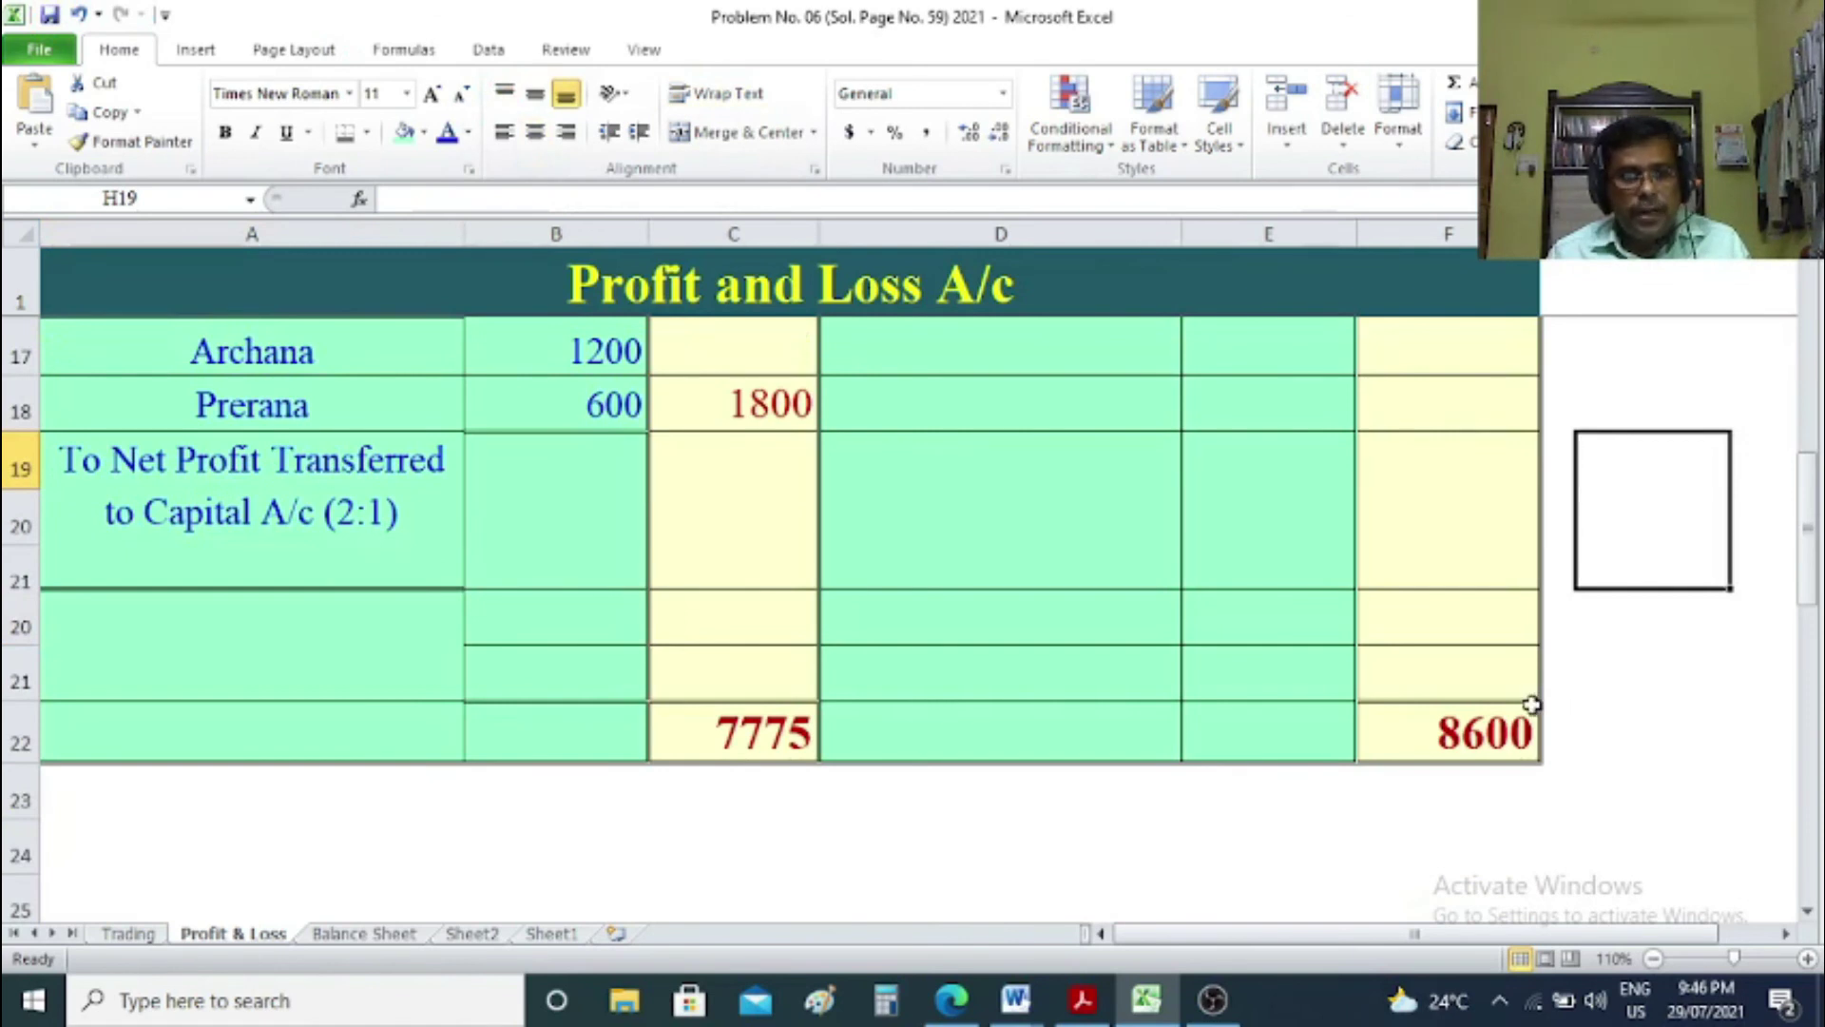
pyautogui.click(267, 548)
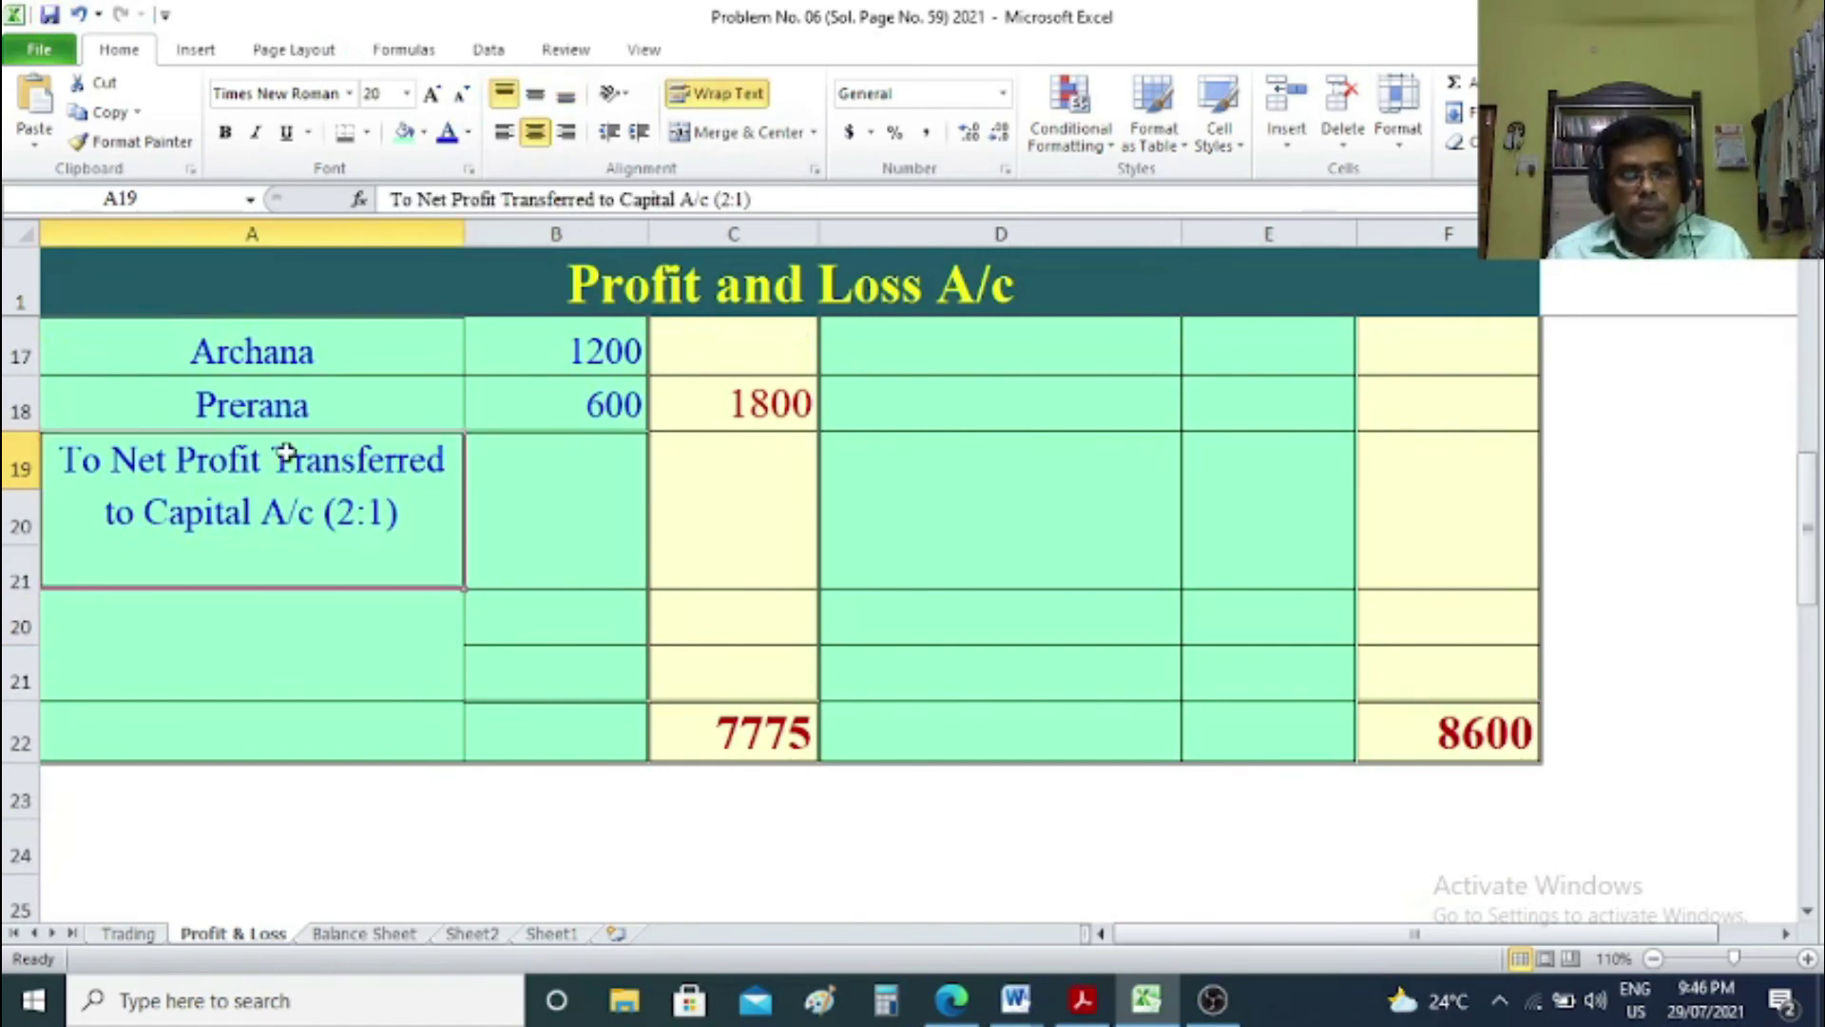
pyautogui.click(535, 93)
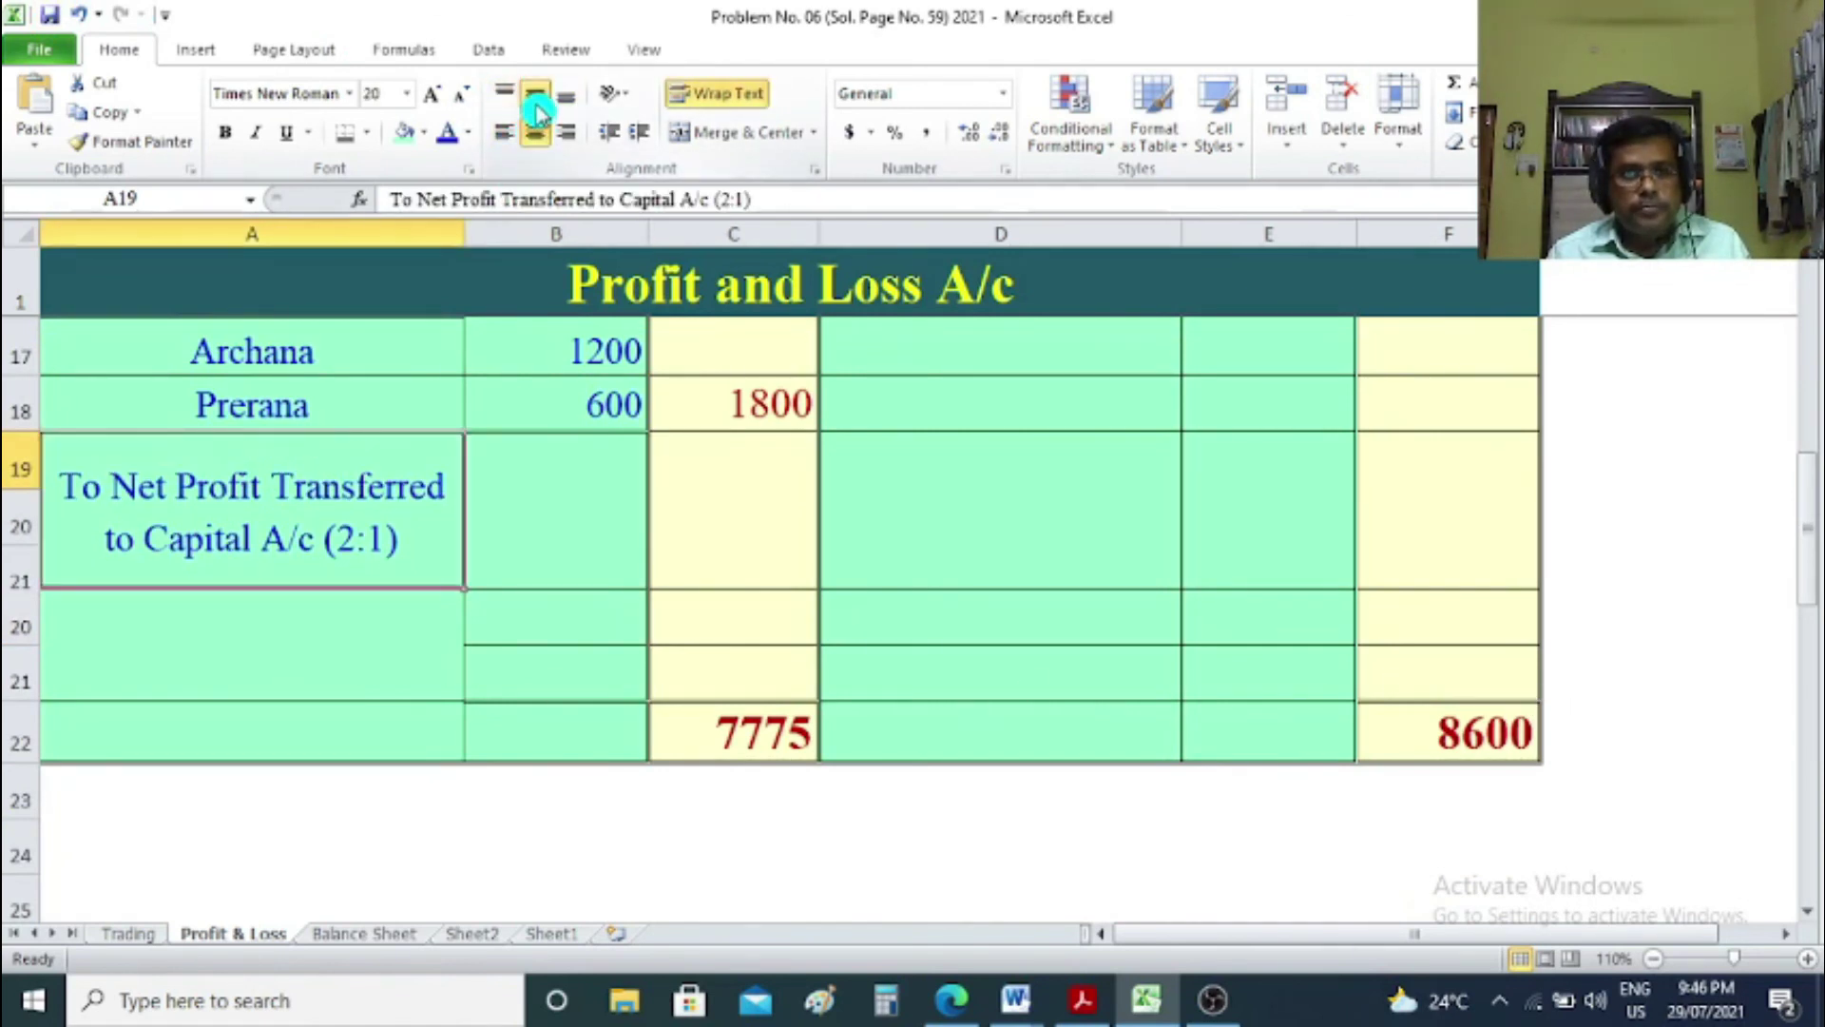
# Examine the net profit division working on Sheet1, starting from the profit amount under the Net Profit heading.
pyautogui.click(493, 881)
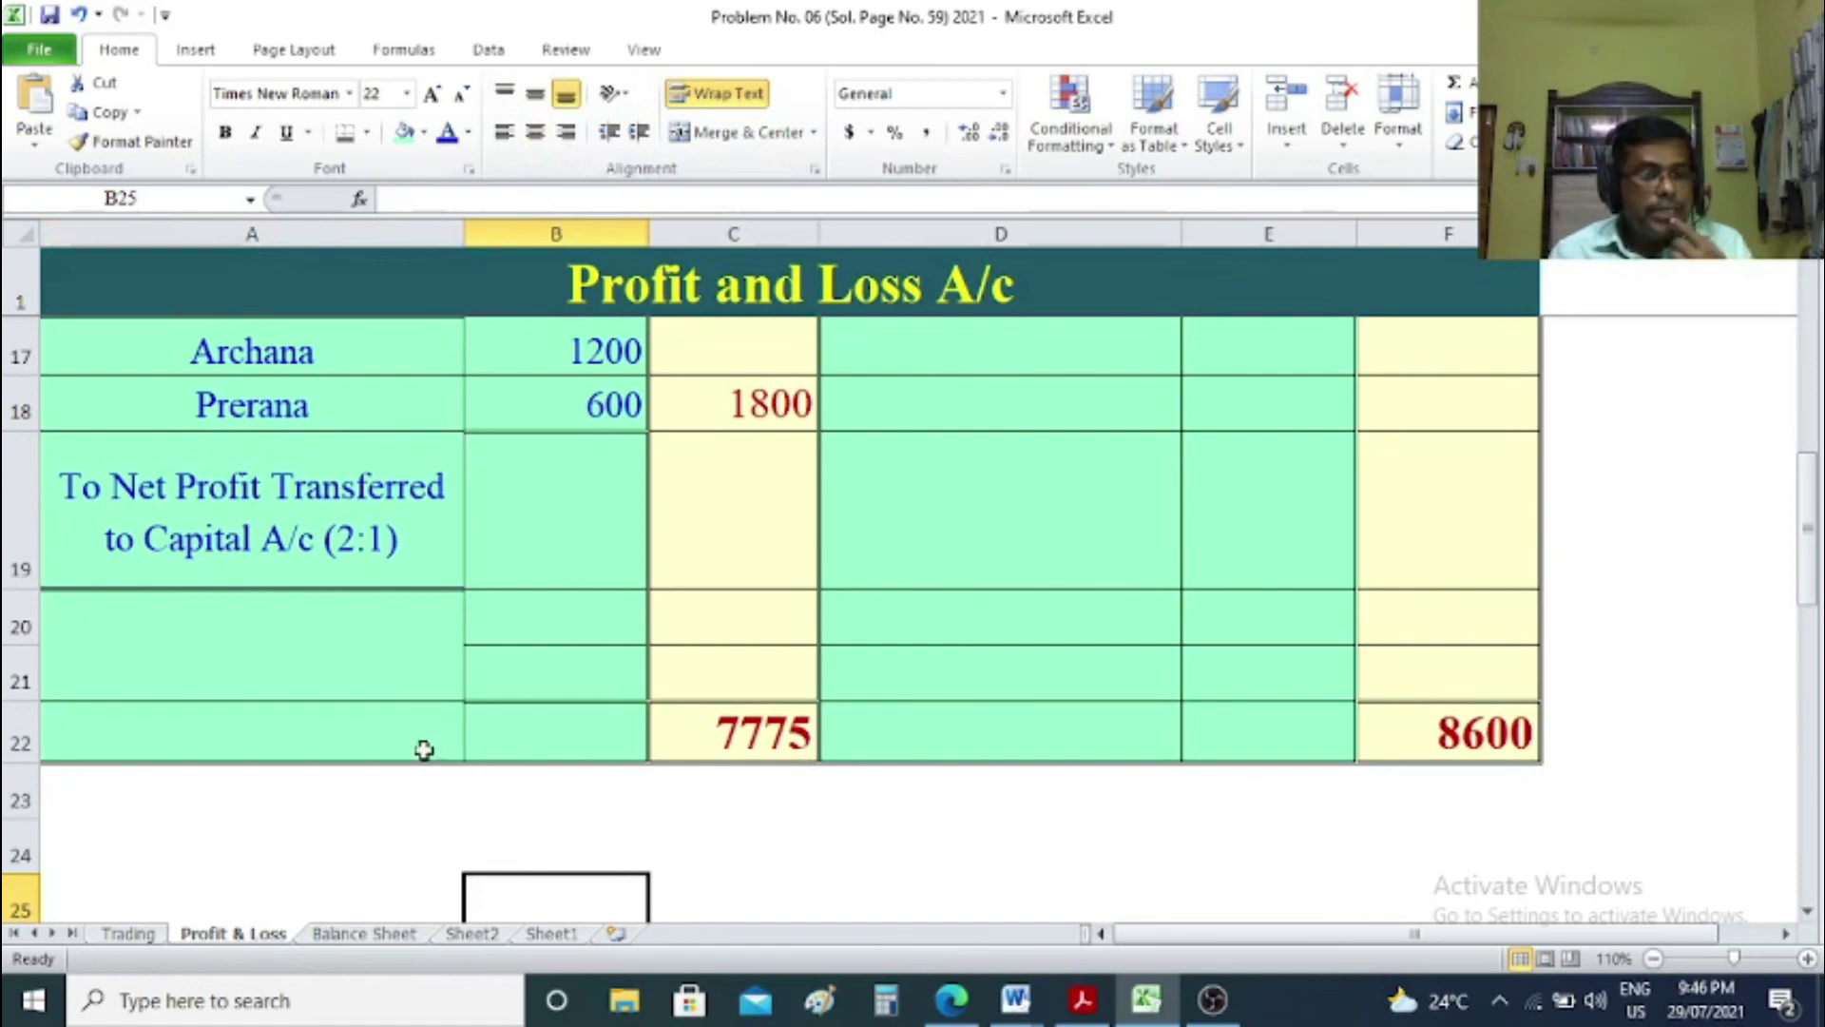
pyautogui.click(537, 936)
pyautogui.scroll(-3, 488, 863)
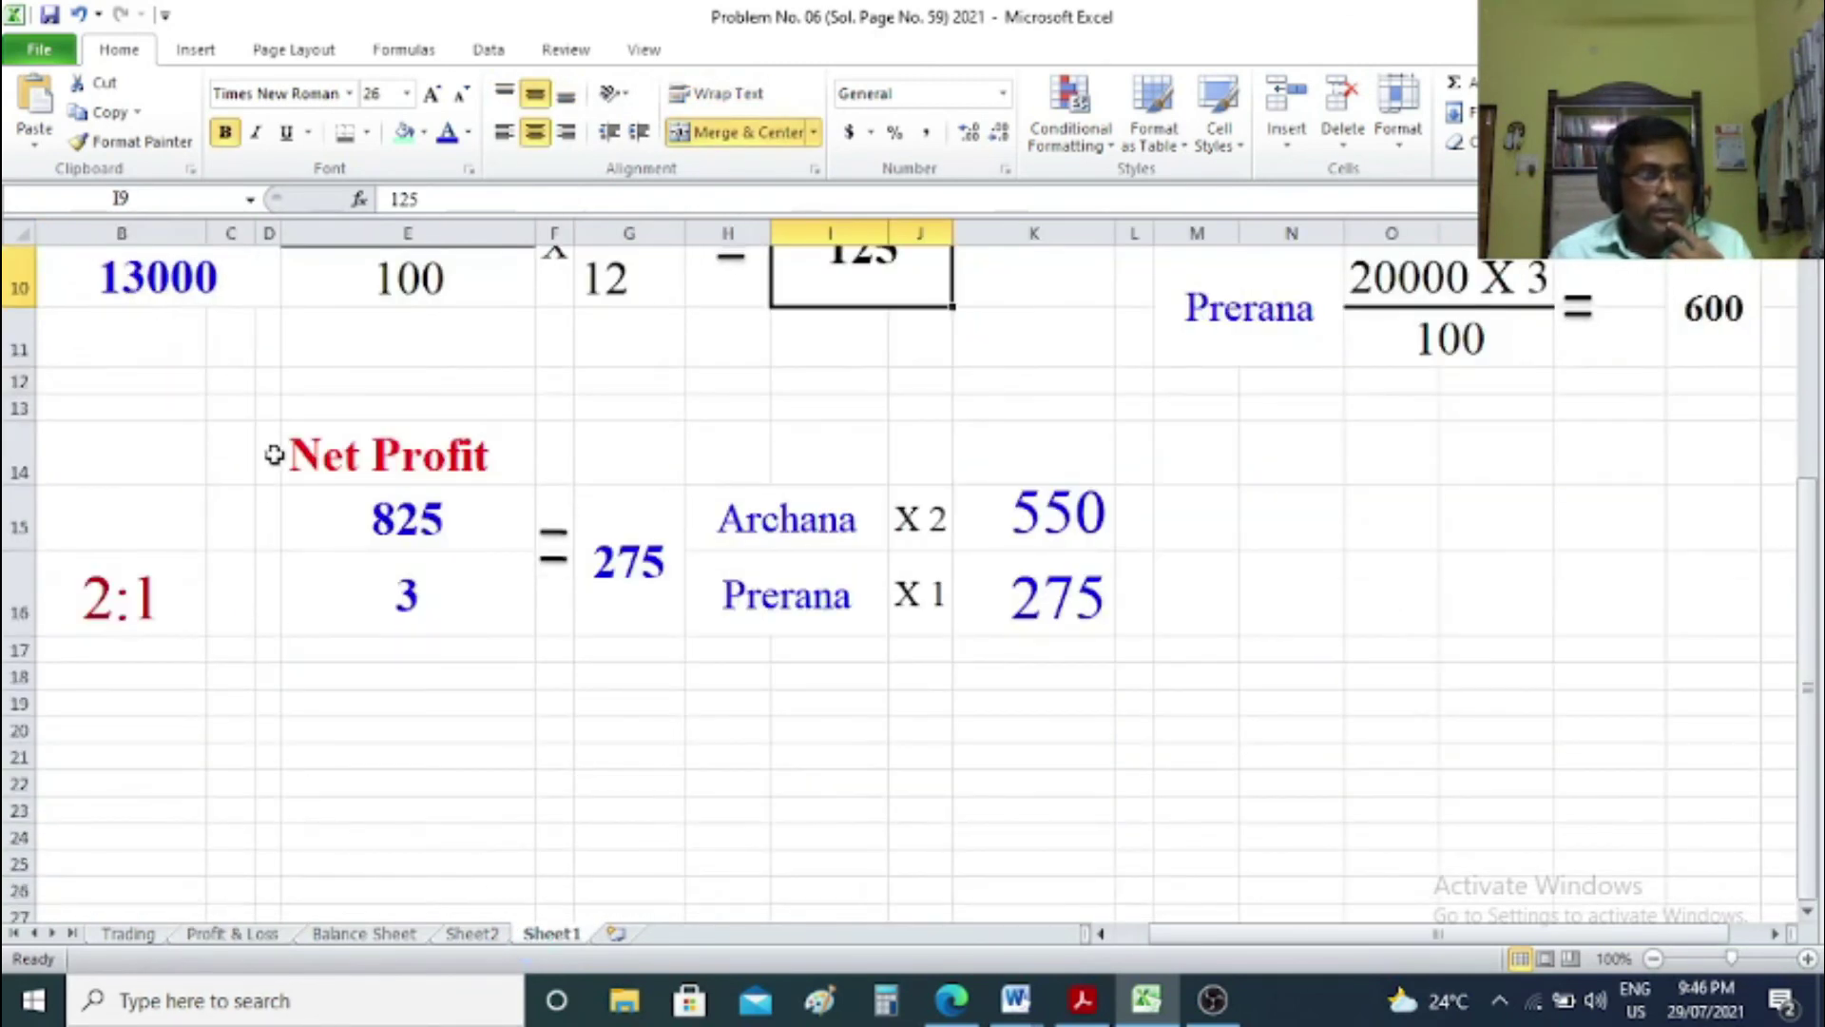
pyautogui.click(447, 530)
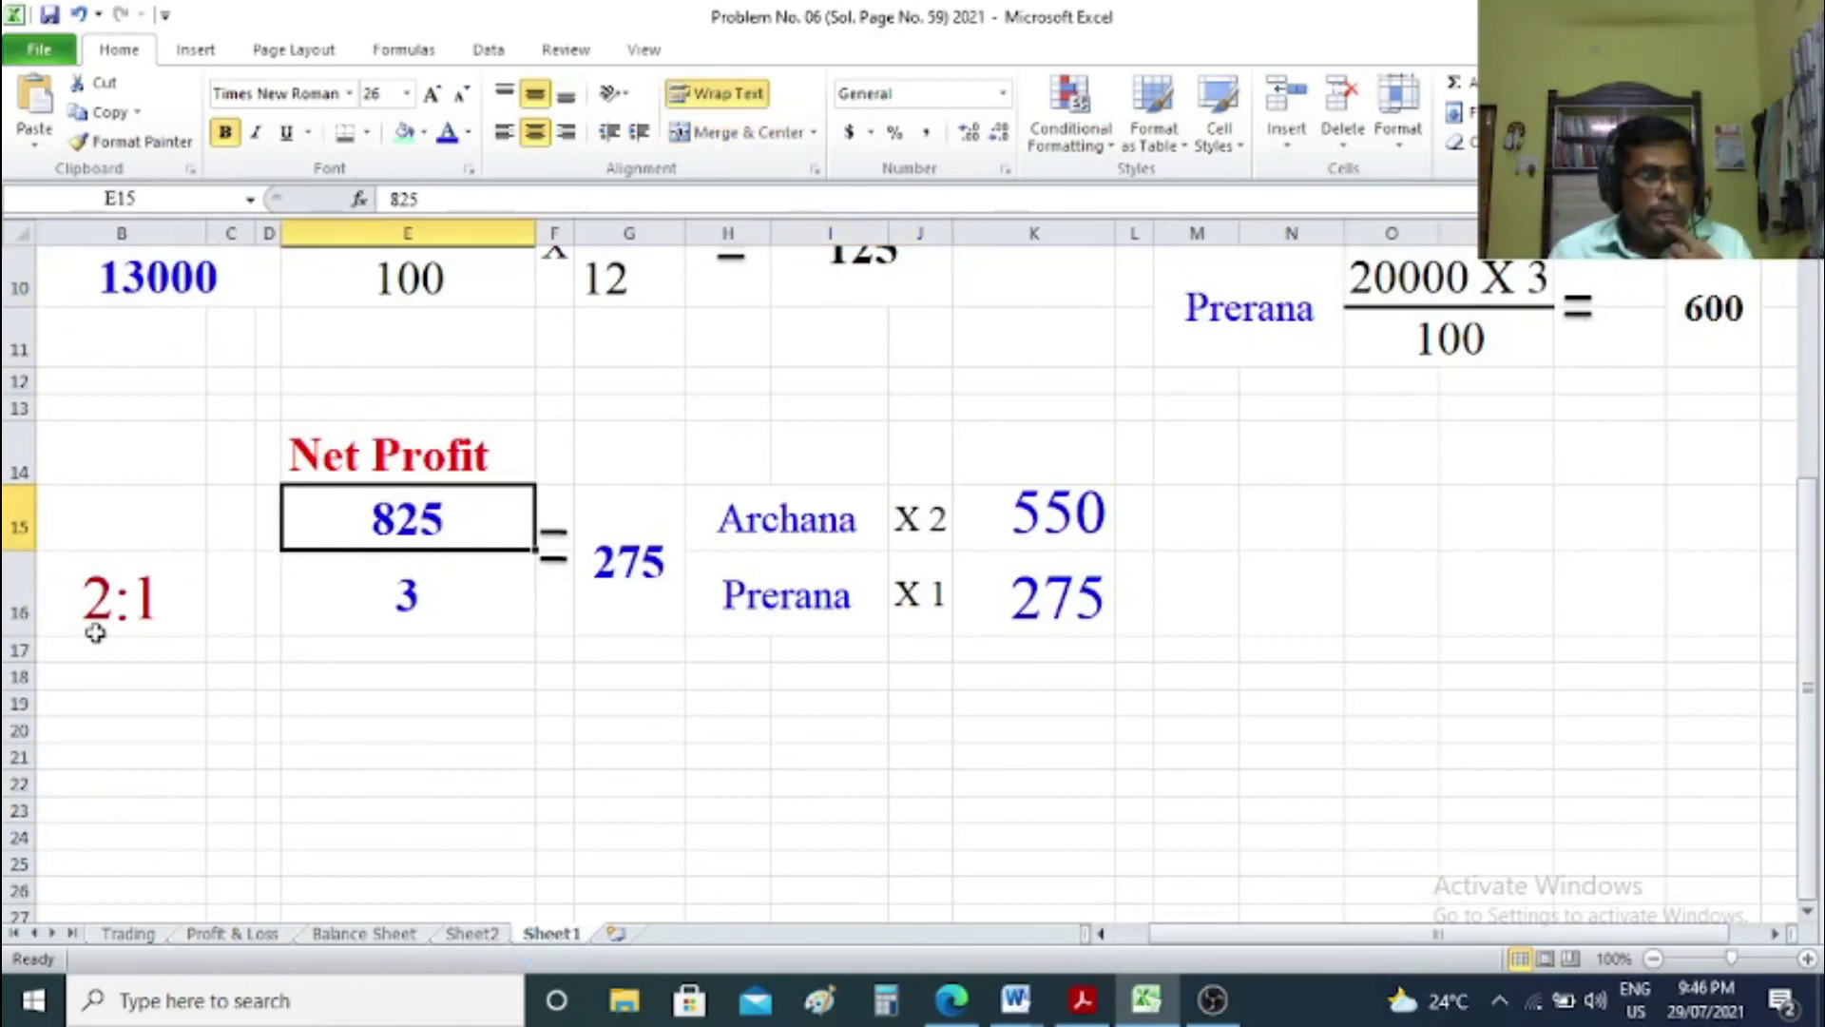
# Try to enter the fraction 2/3 in cell B17, directly below the 2:1 ratio on Sheet1.
pyautogui.click(143, 648)
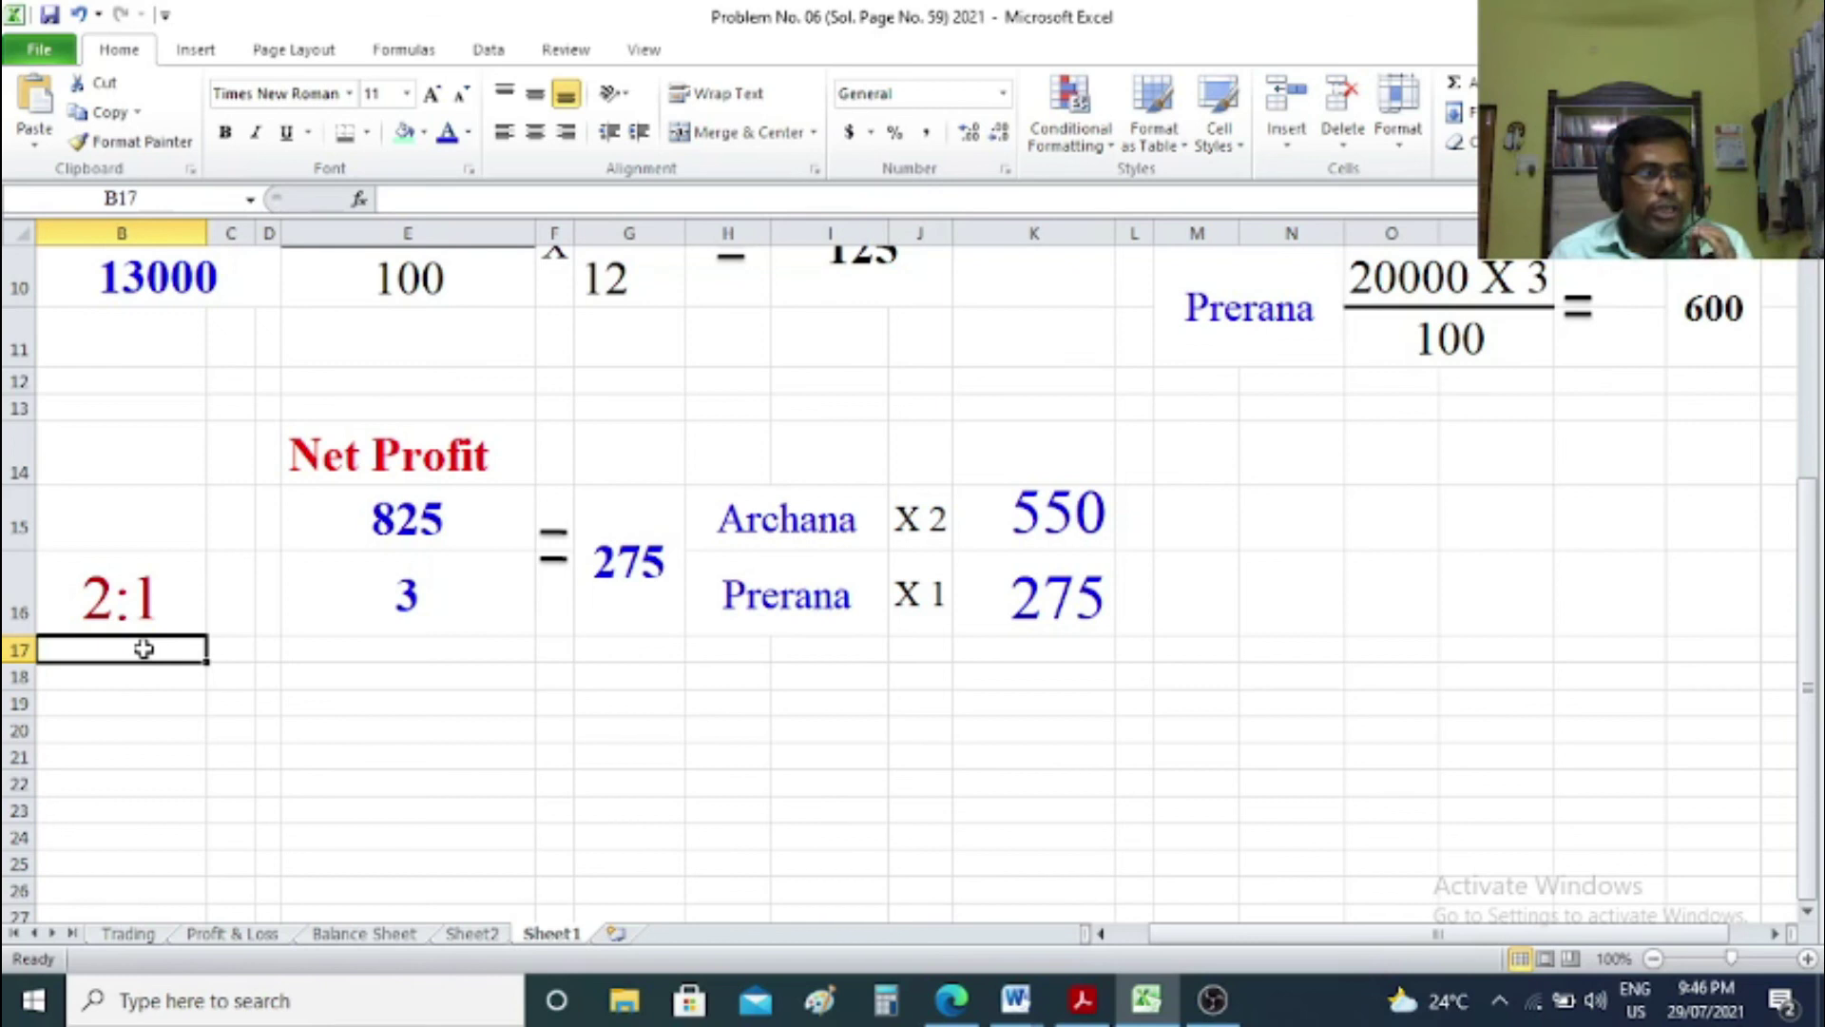
pyautogui.write('2')
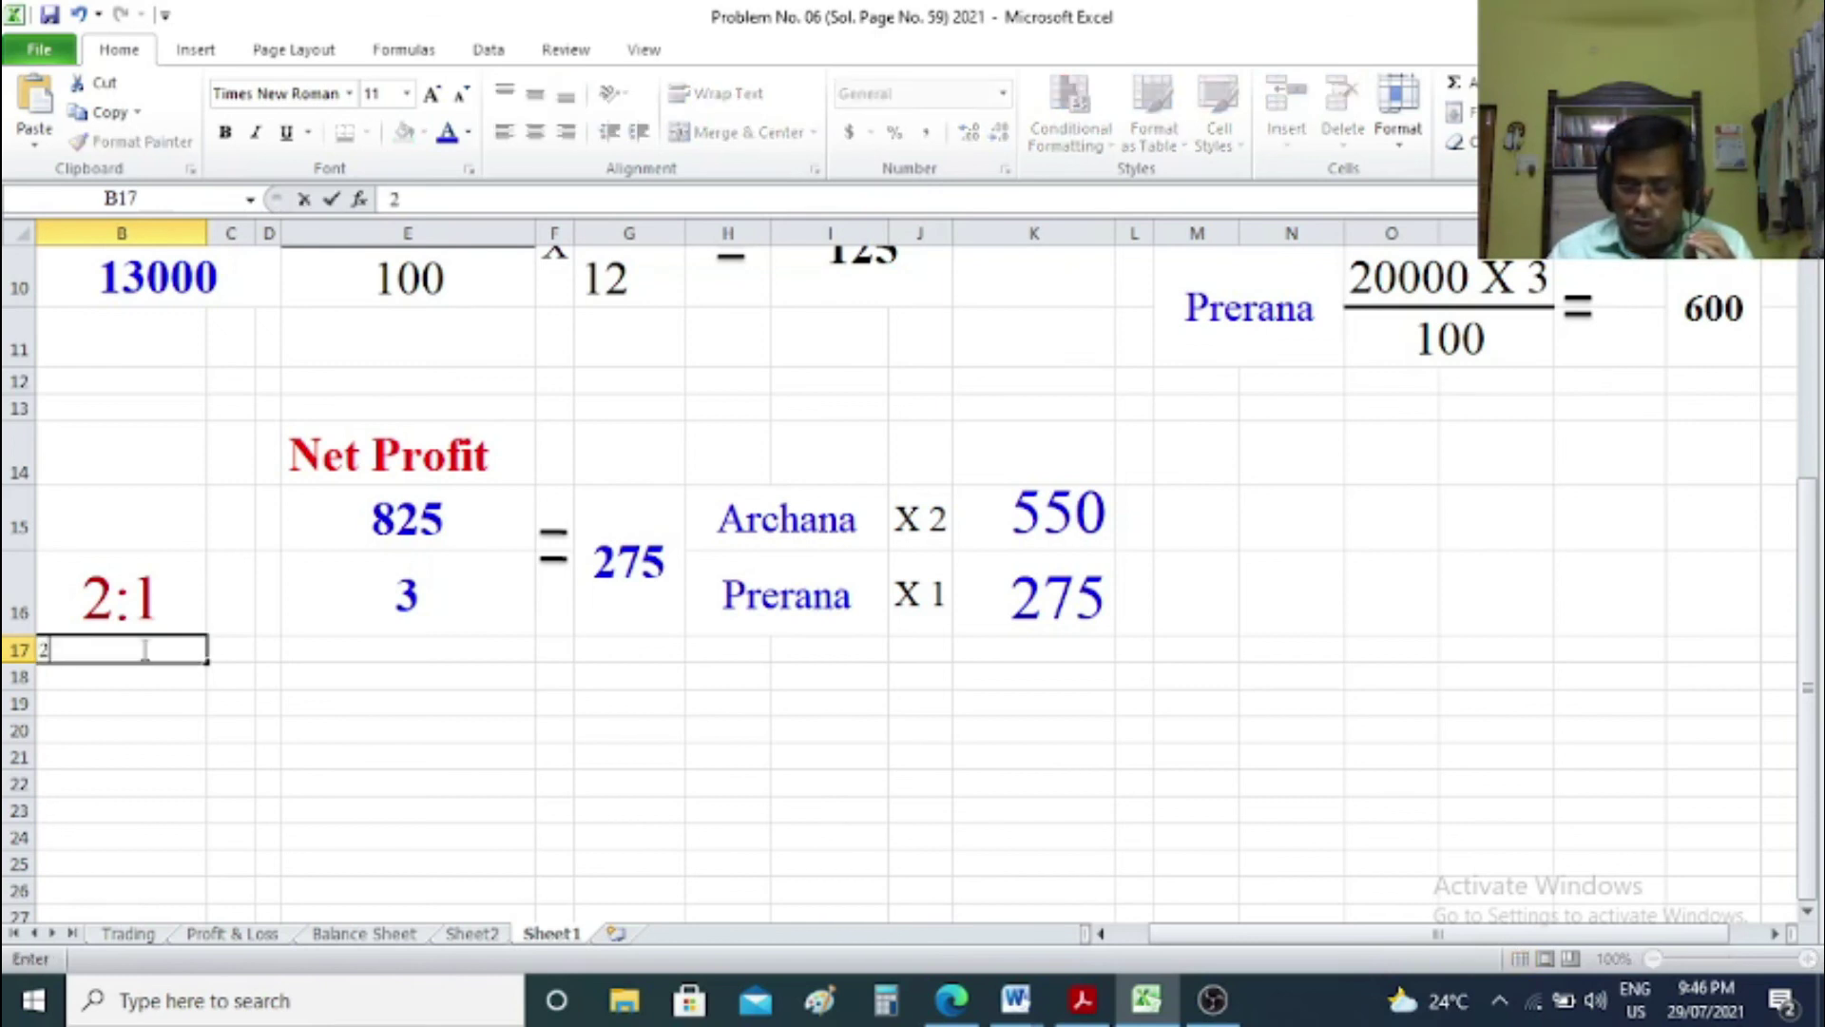
pyautogui.write('/3')
pyautogui.click(131, 727)
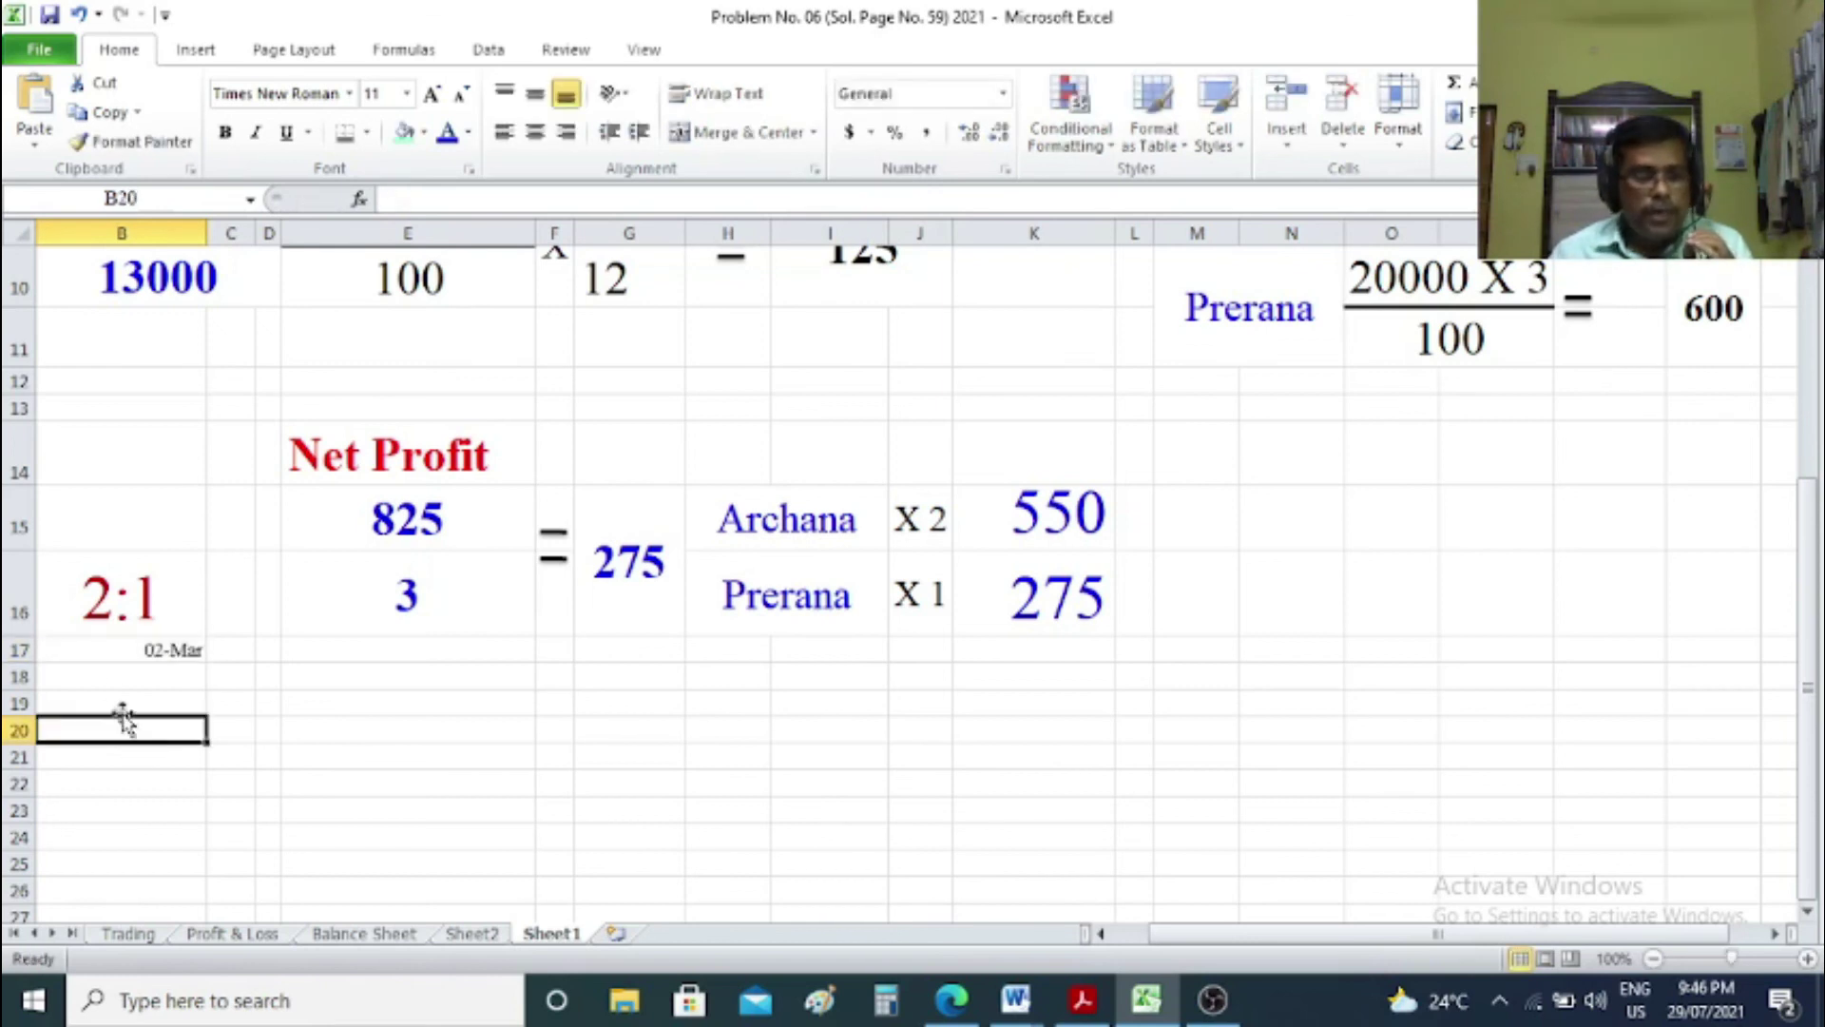
pyautogui.click(95, 646)
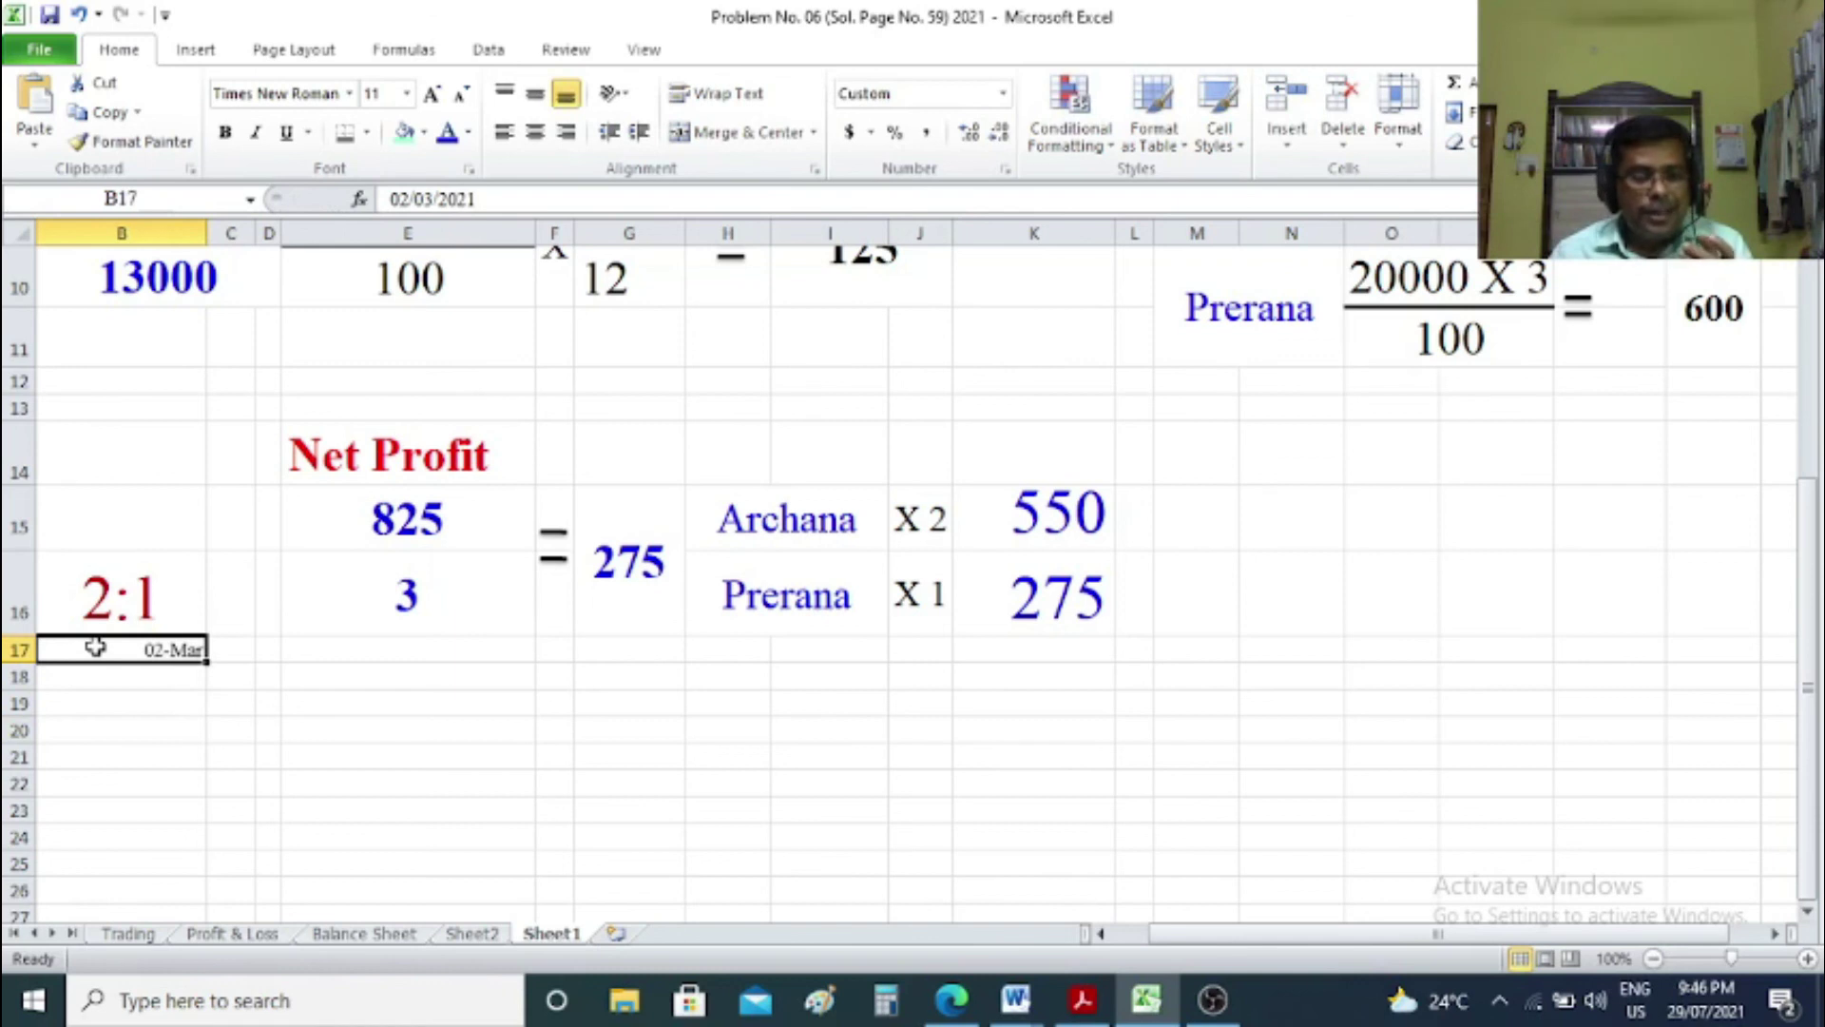
# Switch to Document1 in Word and enter the profit-sharing fractions 2/3 and 1/3 on separate lines below the Trade Mark line.
pyautogui.click(1015, 999)
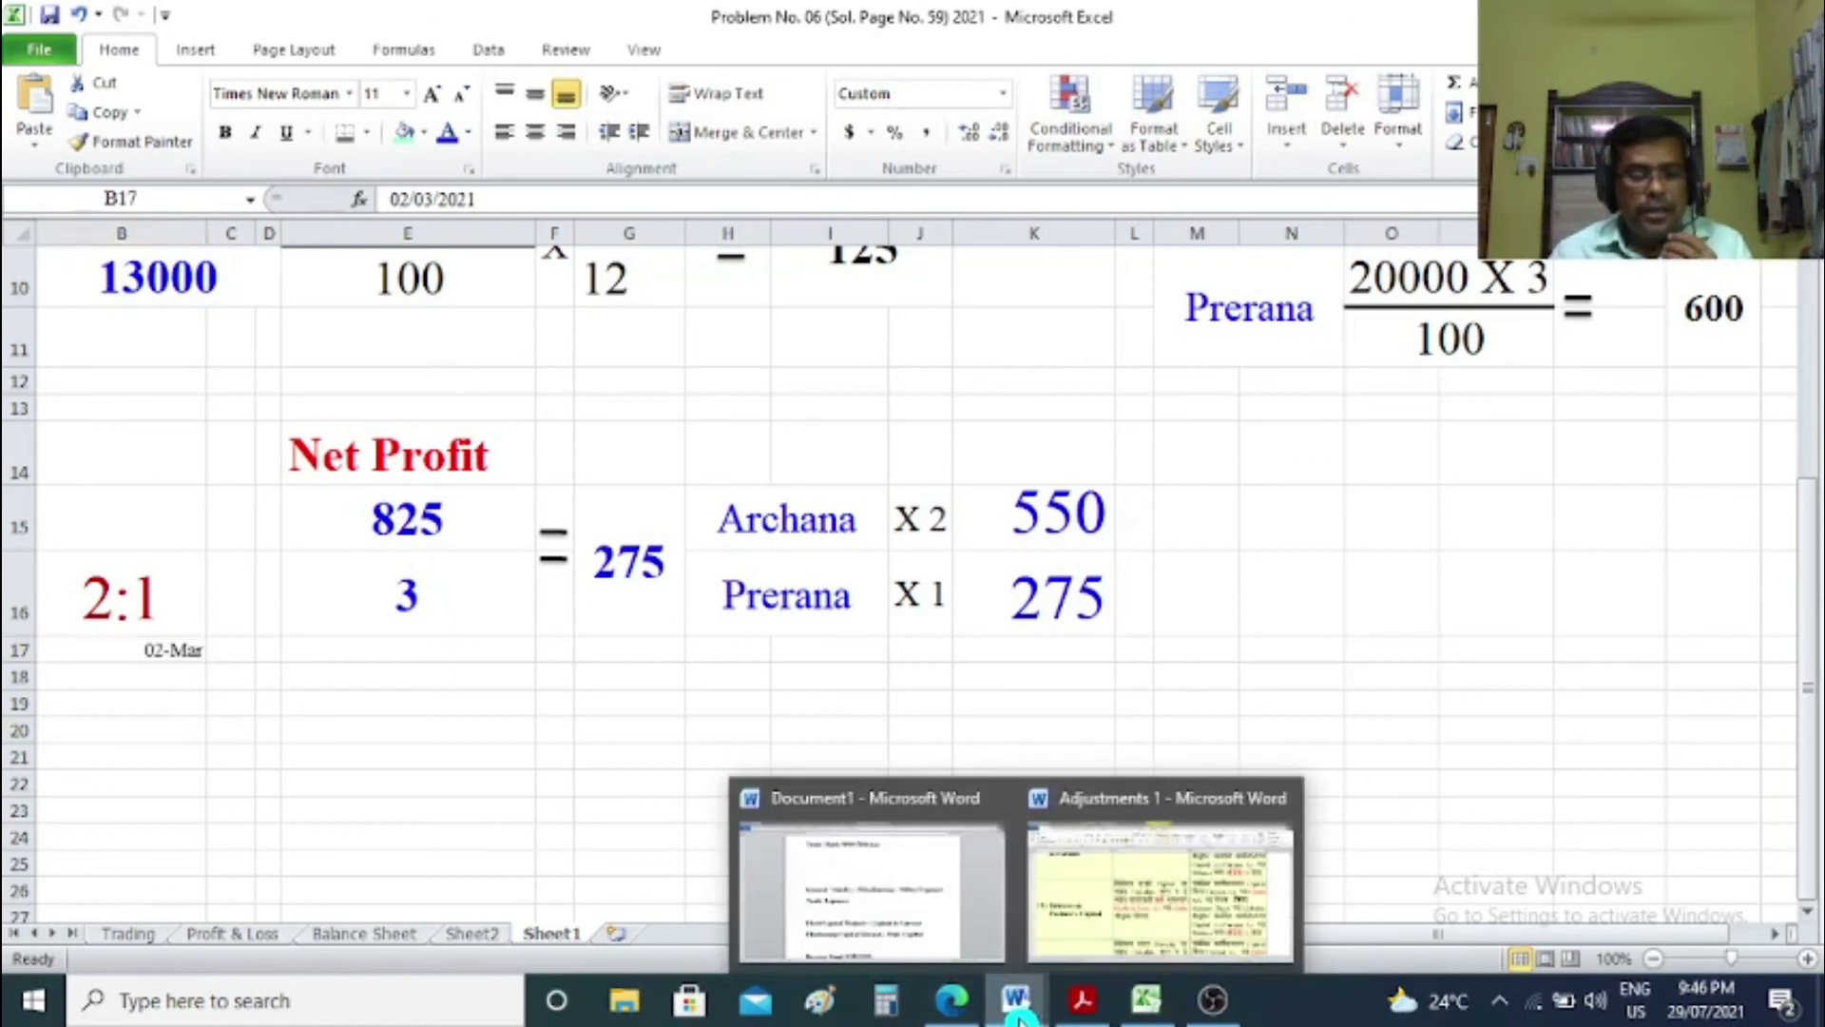
pyautogui.click(887, 895)
pyautogui.click(475, 245)
pyautogui.write('2/3')
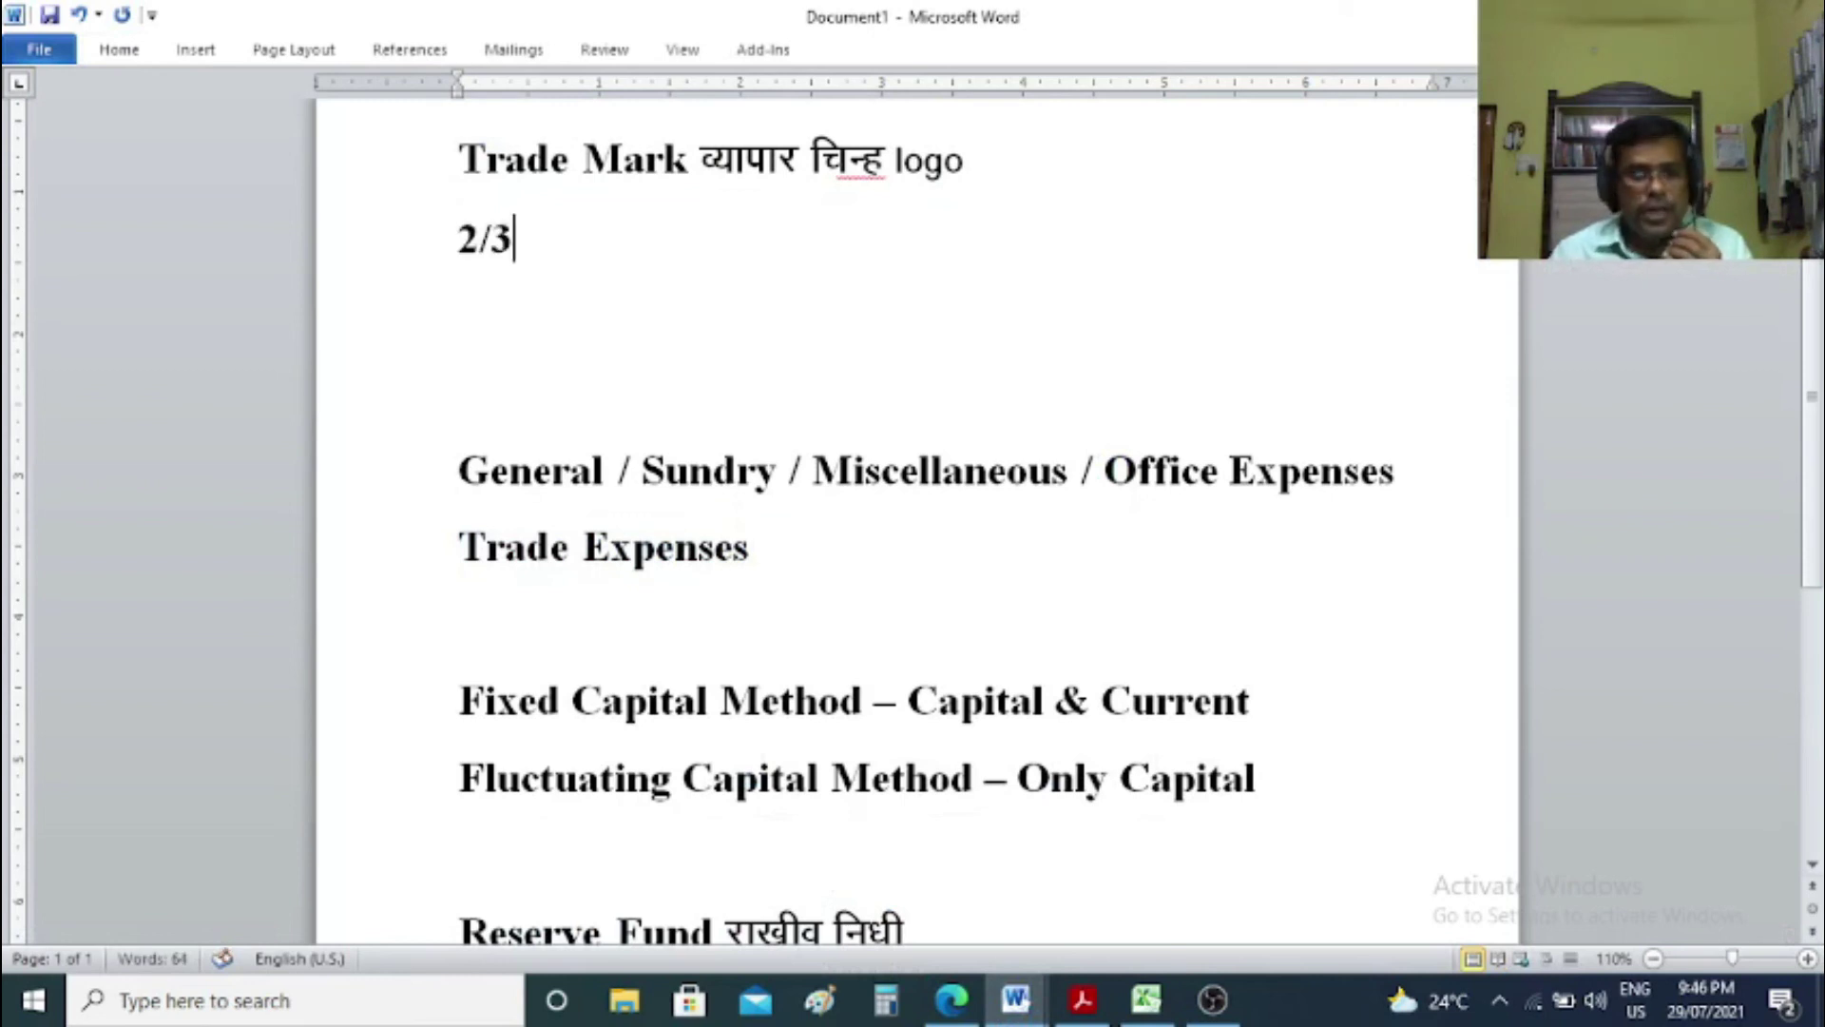
pyautogui.press('Return')
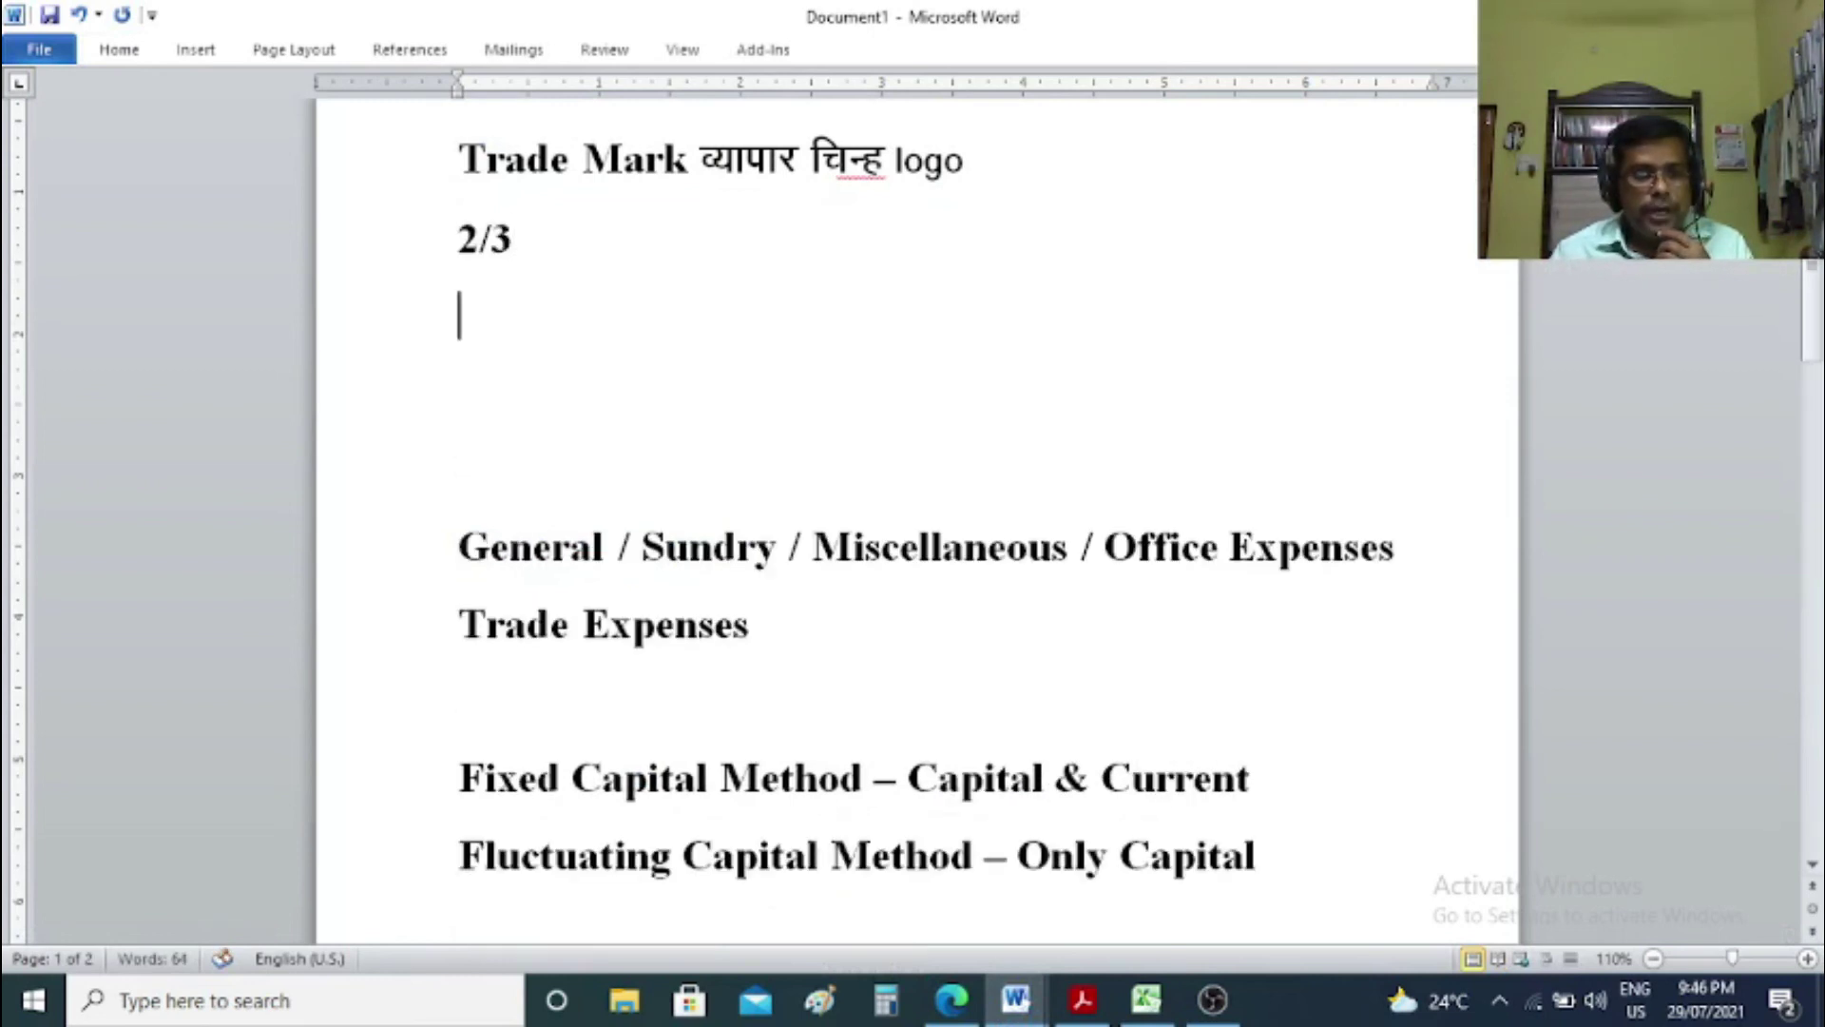
pyautogui.write('1/3')
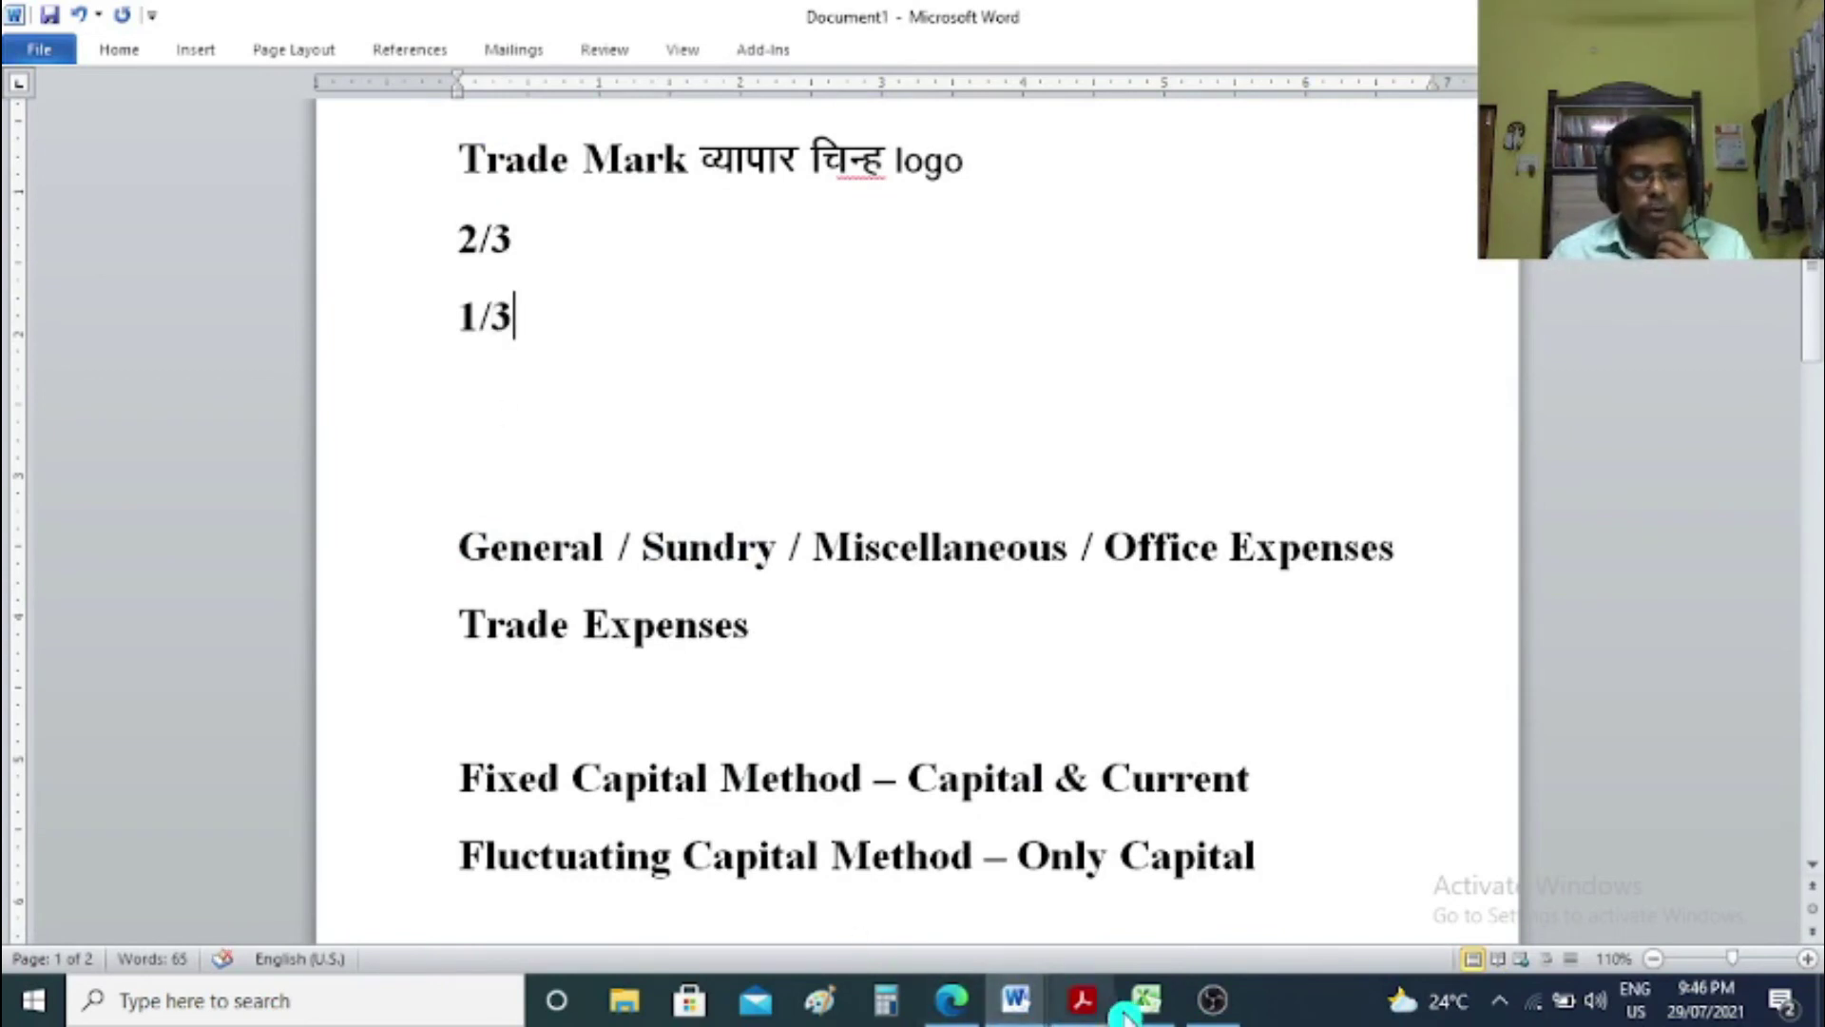
# Return to the Excel workbook and examine the divisor, the quotient and the first partner's line in the net profit working.
pyautogui.moveTo(1146, 998)
pyautogui.click(1110, 895)
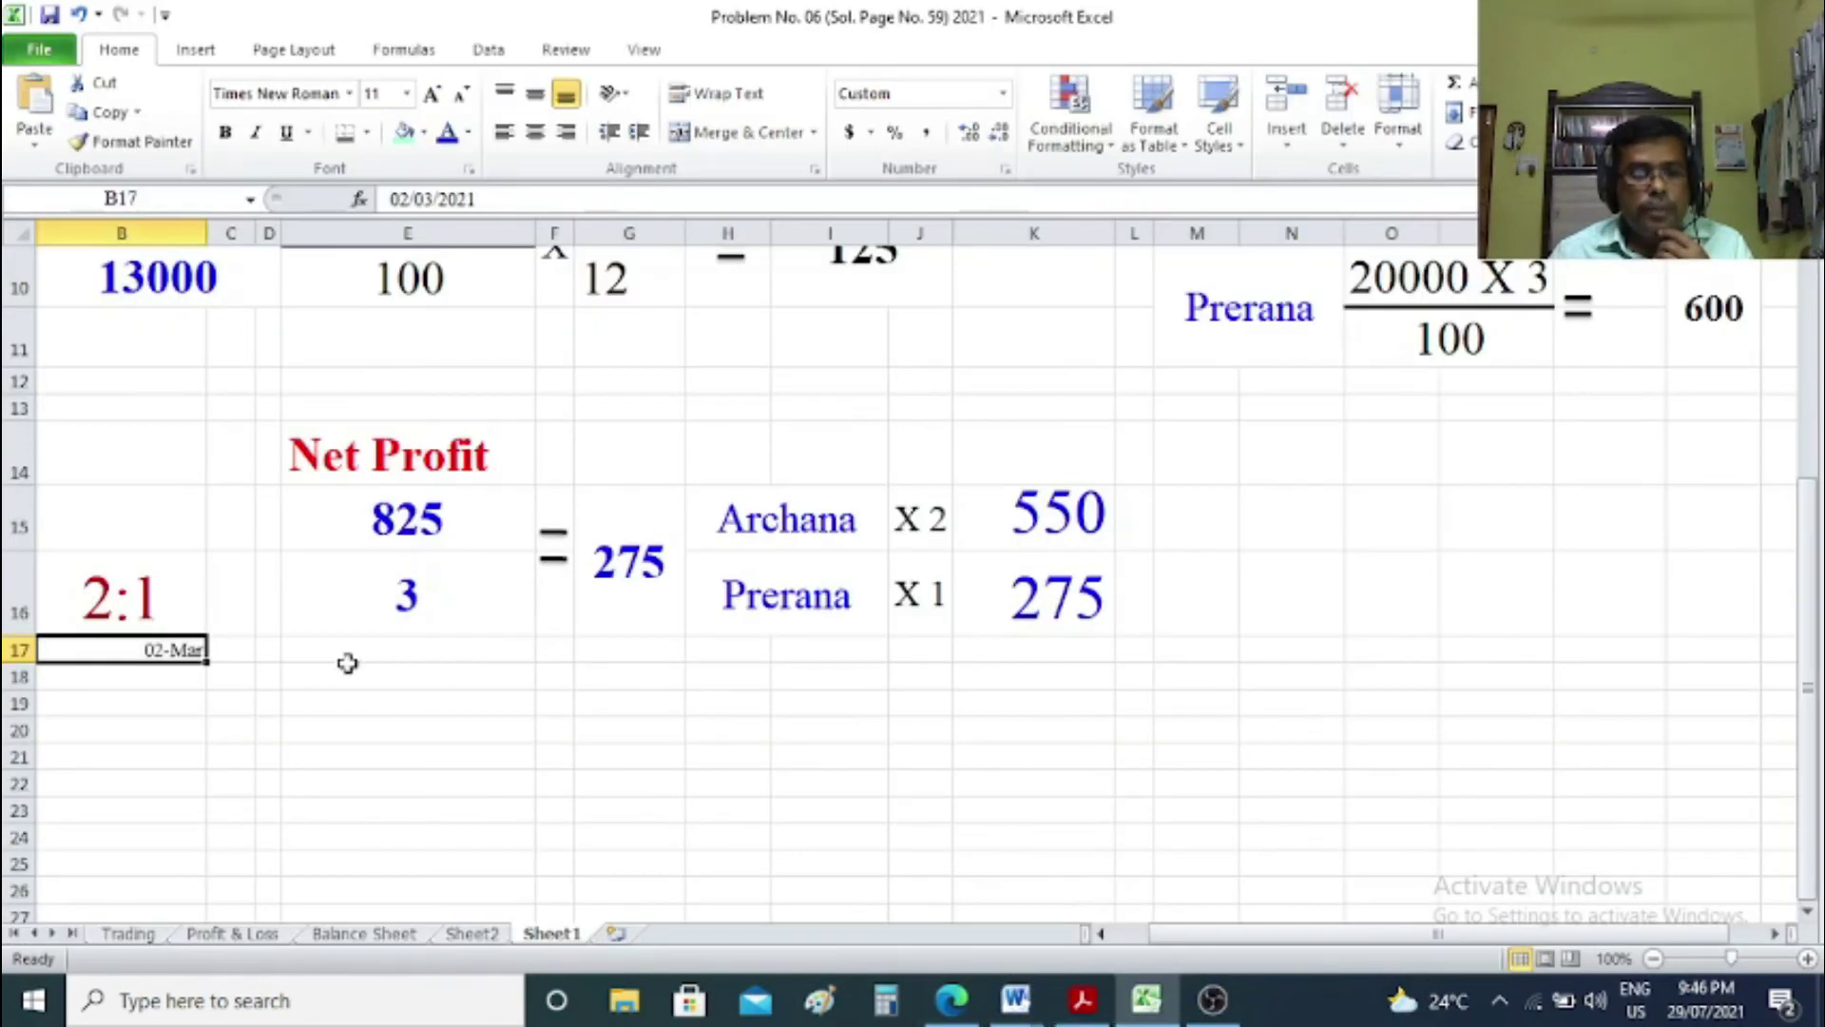
pyautogui.click(324, 614)
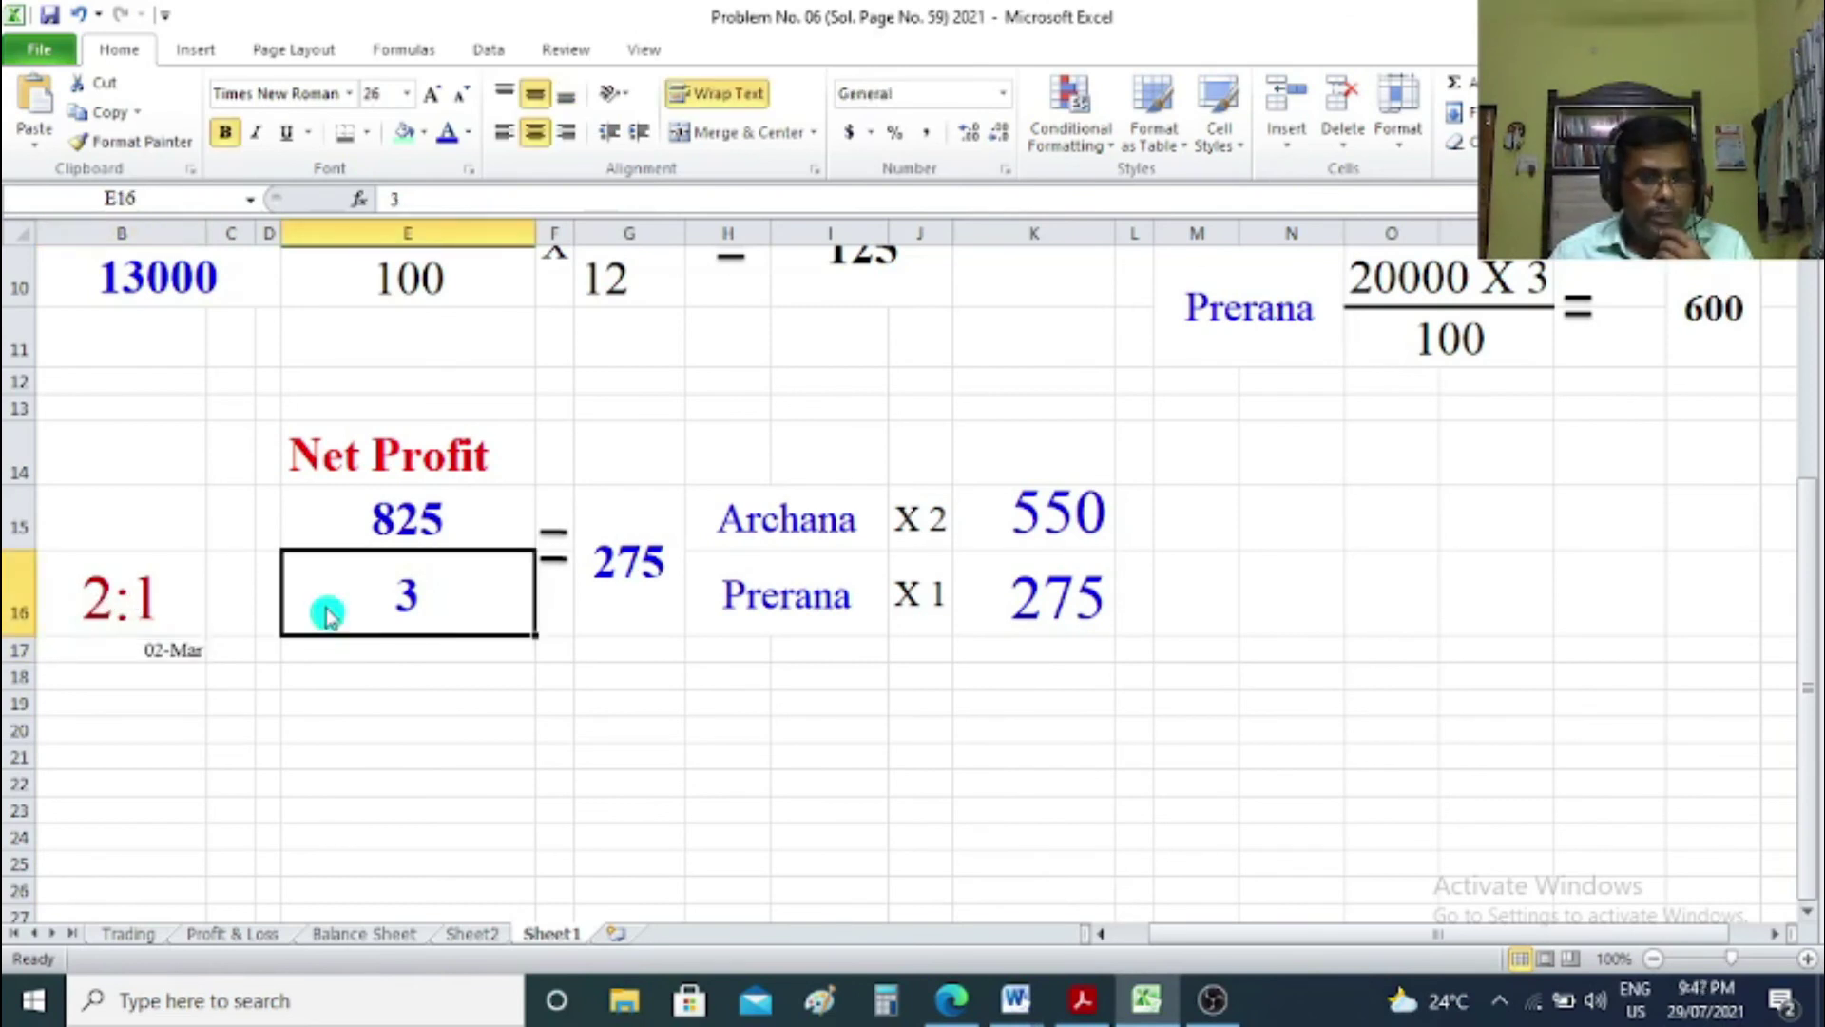
pyautogui.click(604, 606)
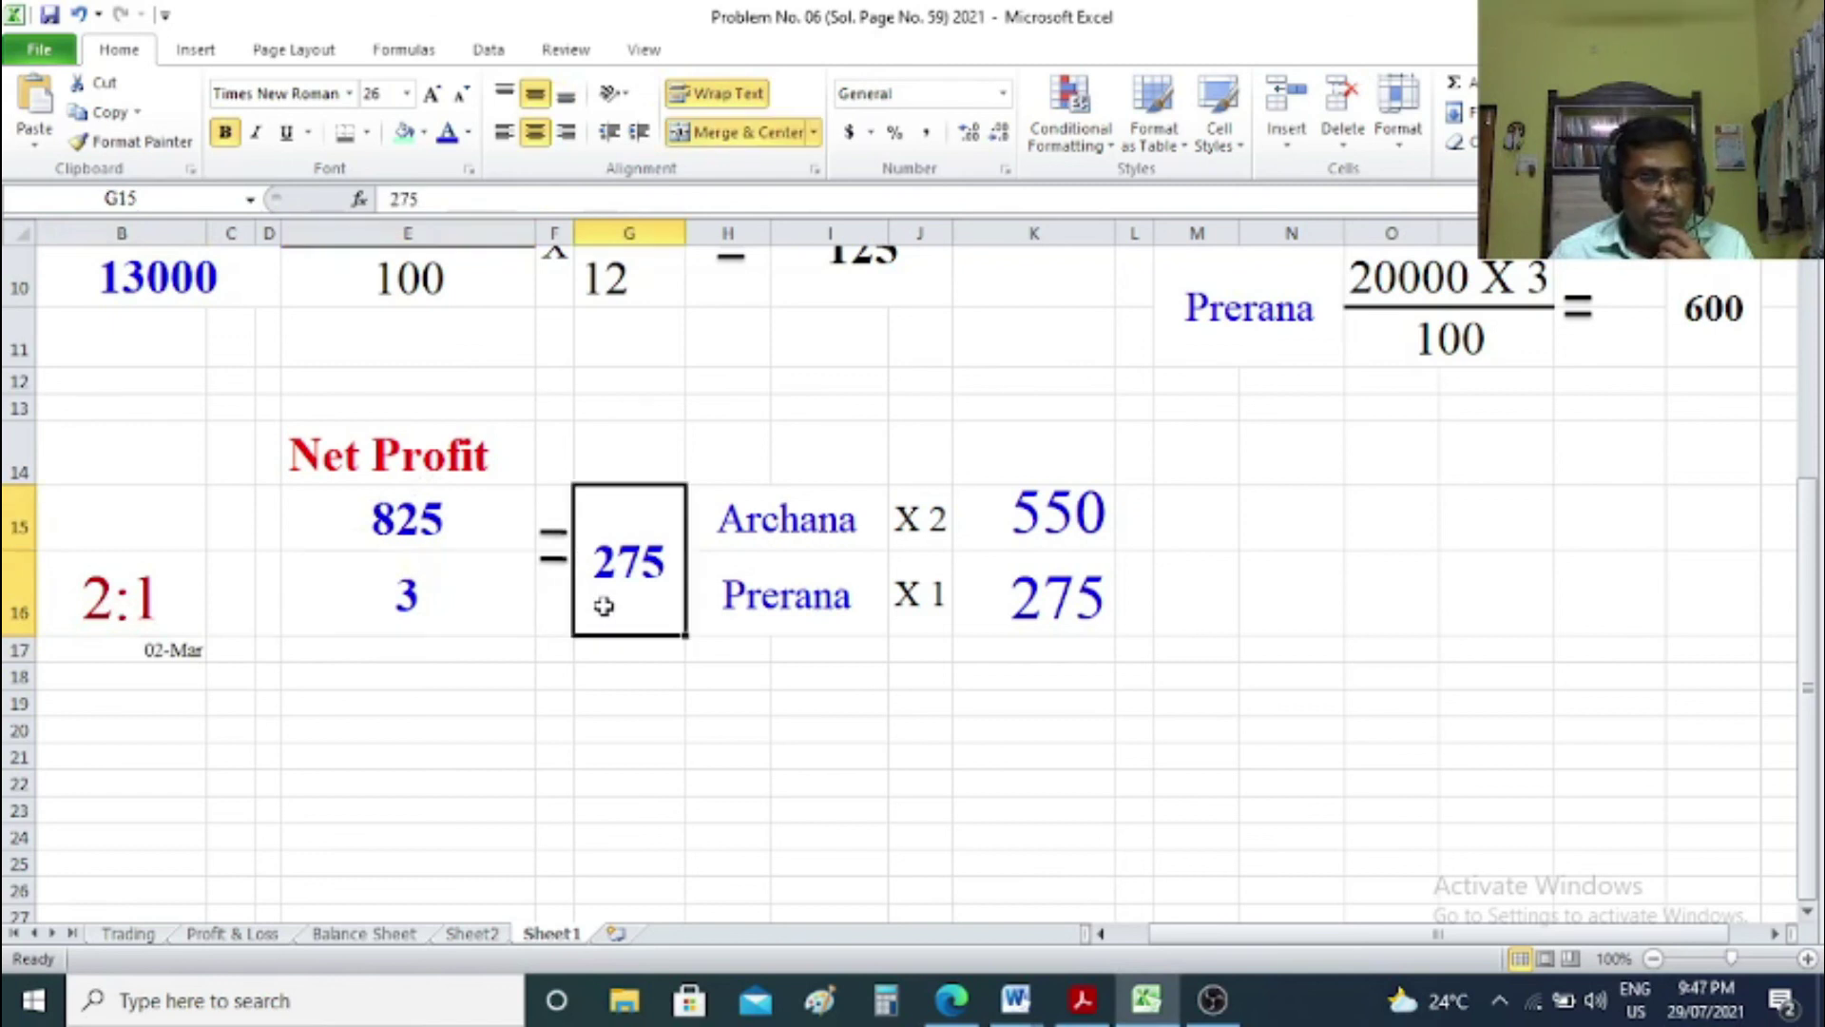
pyautogui.click(730, 526)
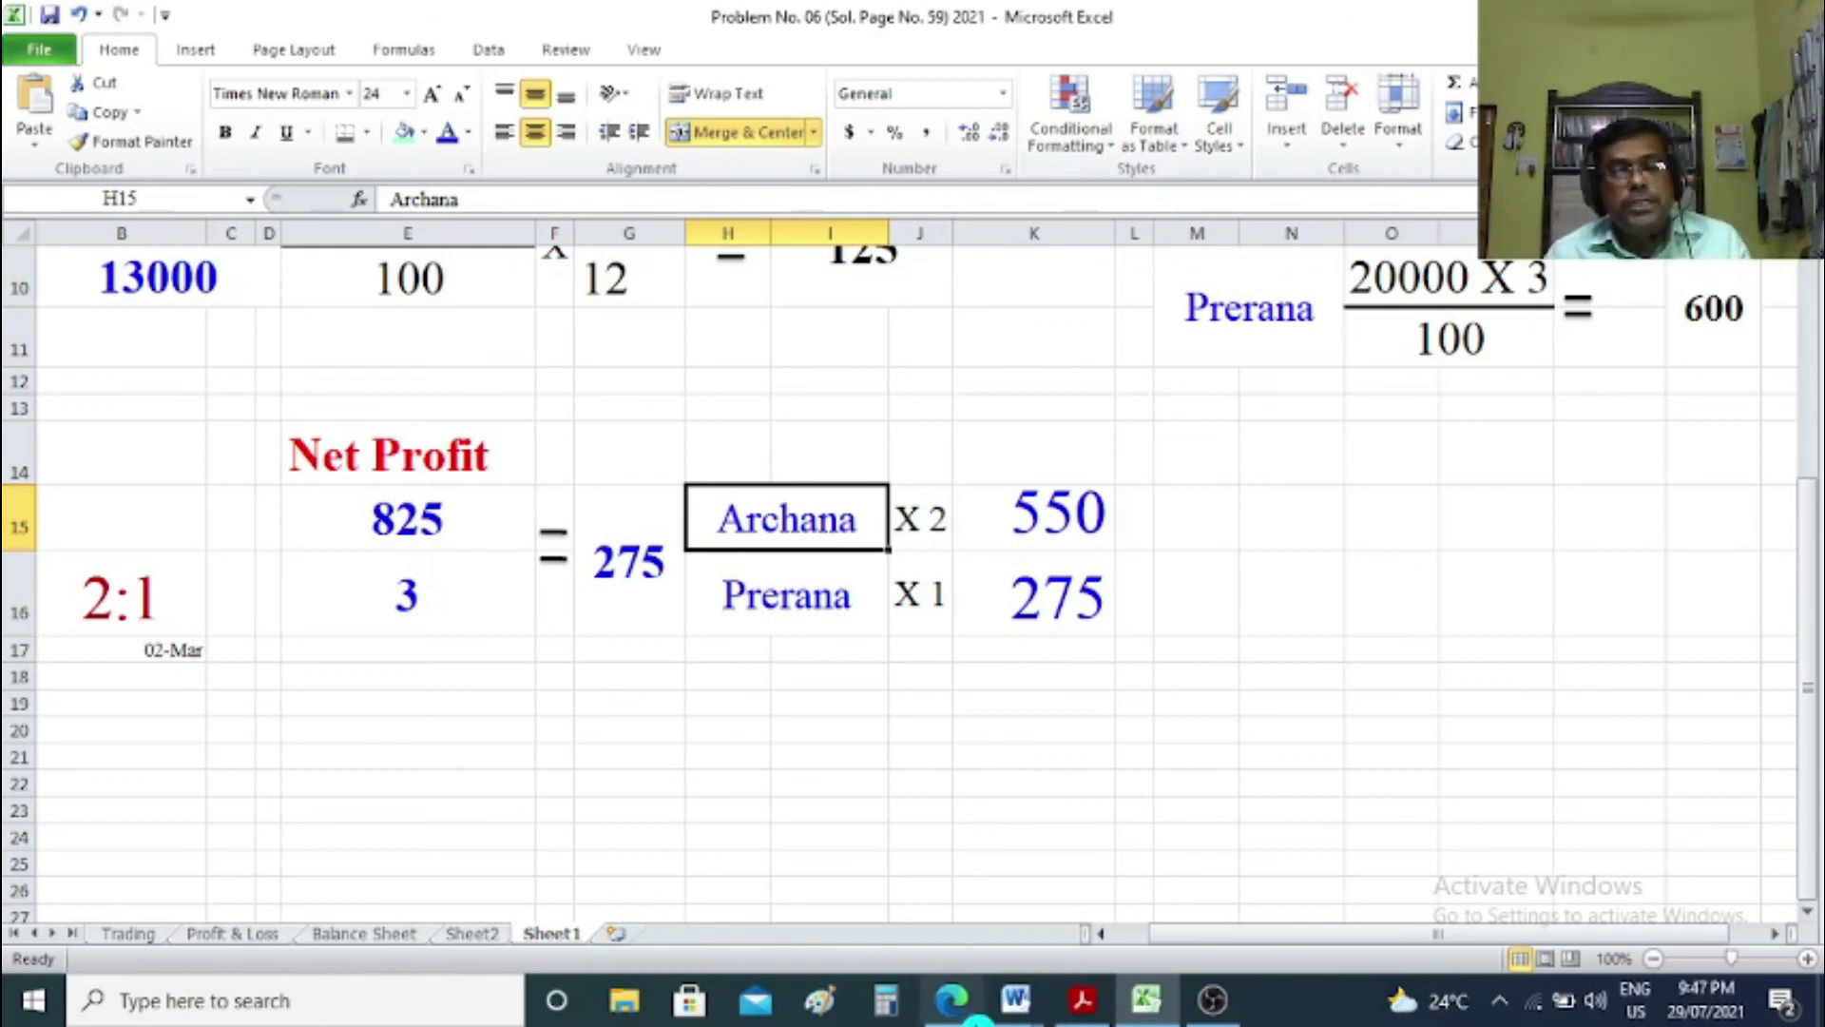
# Switch to Document1 in Word and enter "Respectively" on the blank line above the General / Sundry expenses line.
pyautogui.click(1015, 1000)
pyautogui.click(866, 876)
pyautogui.click(559, 460)
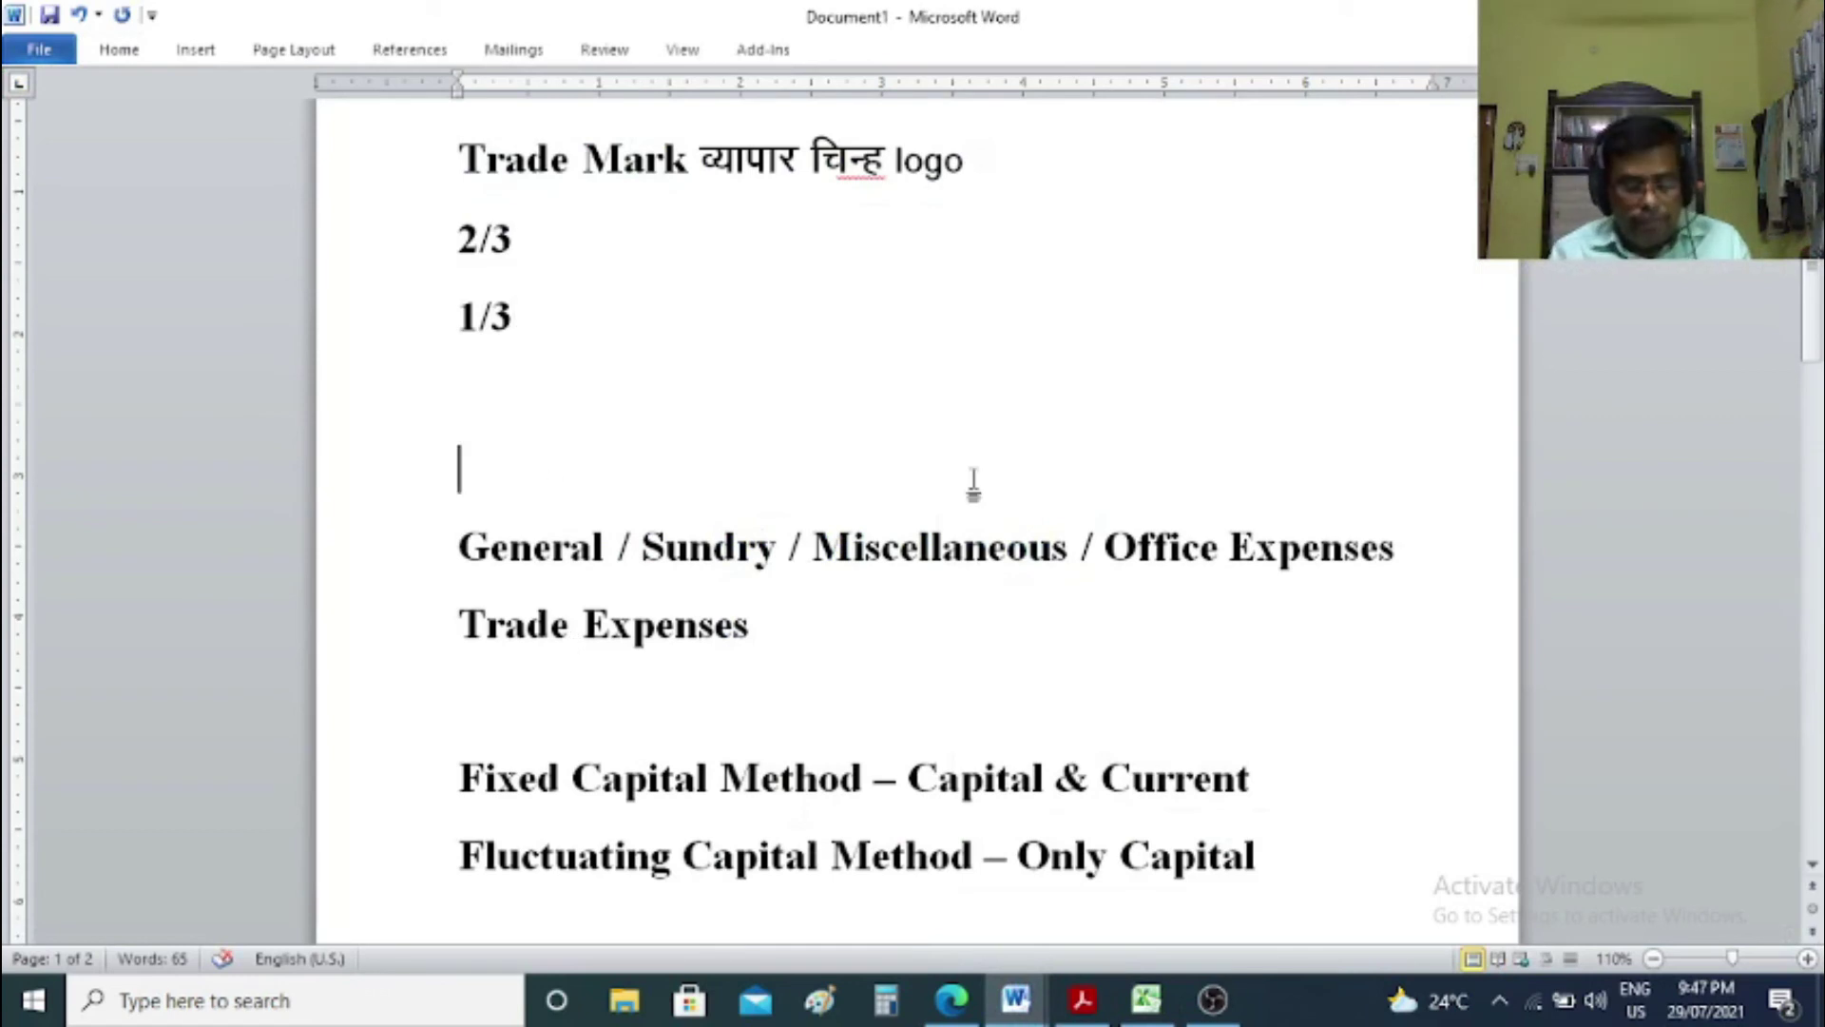
pyautogui.write('Respectively')
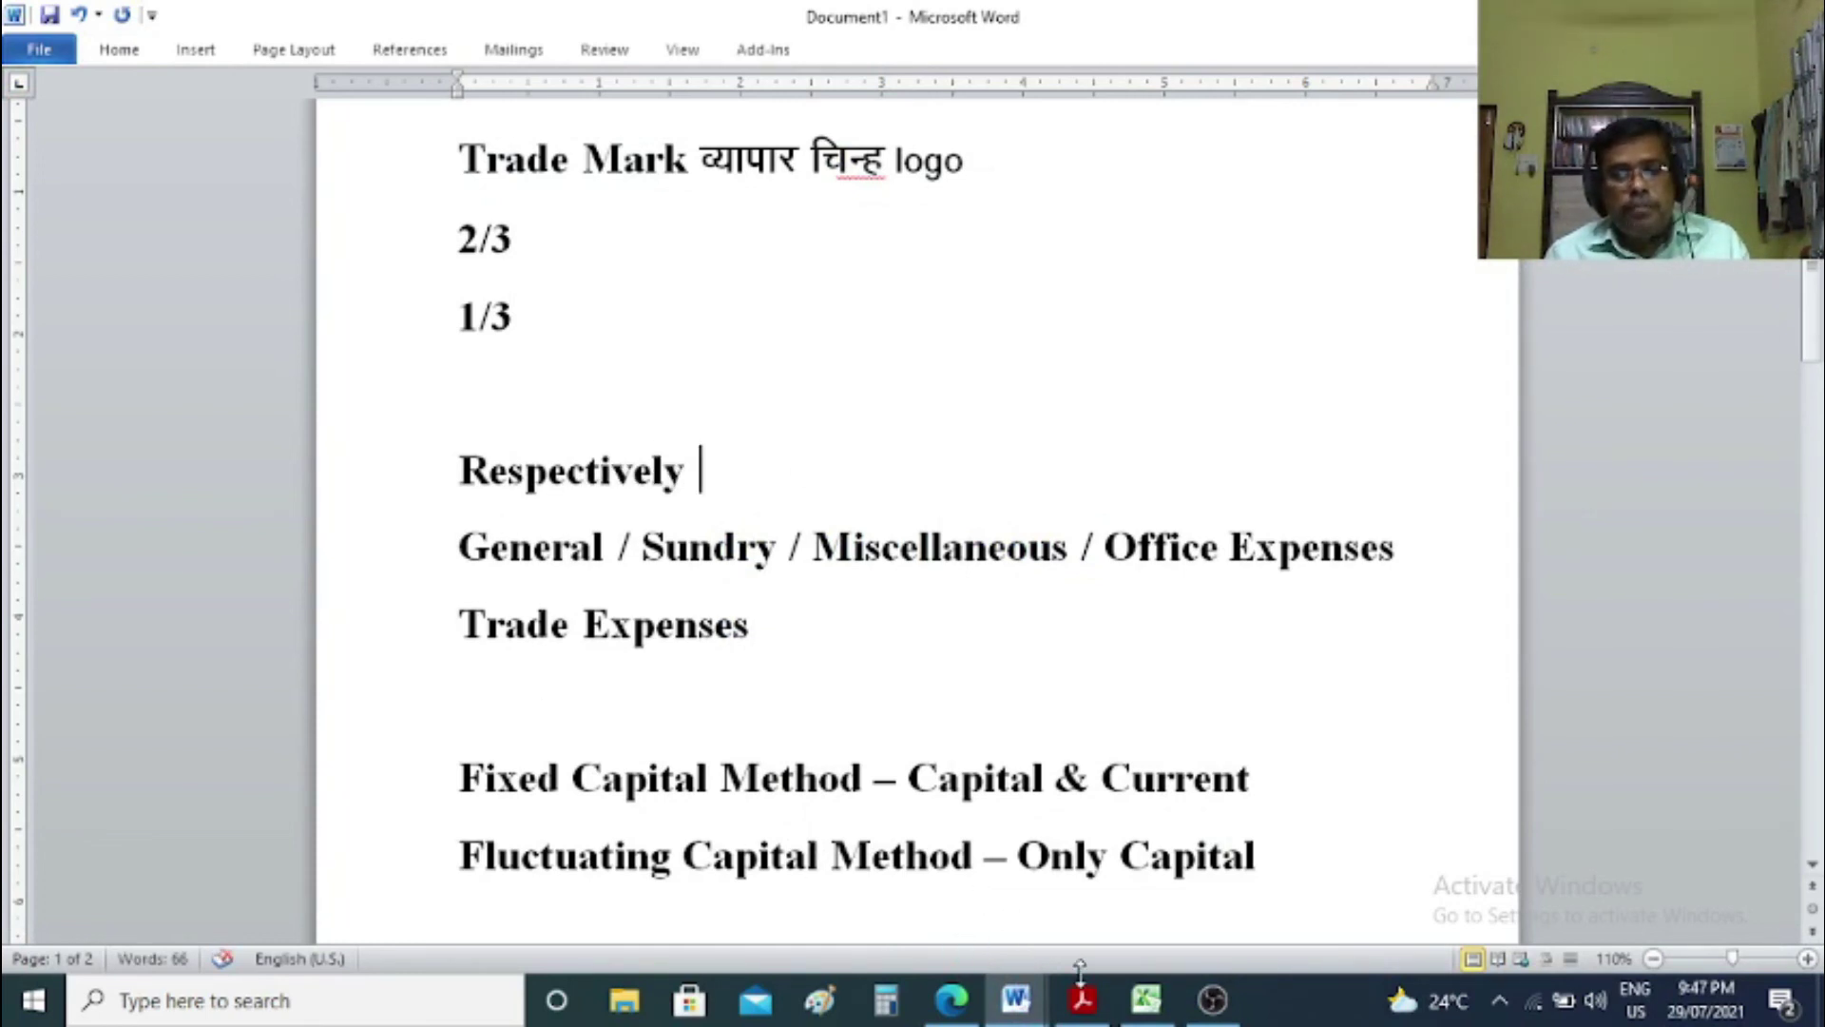
# Return to the Excel workbook and examine how the quotient is multiplied by 2 and 1 to give each partner's share.
pyautogui.moveTo(1147, 999)
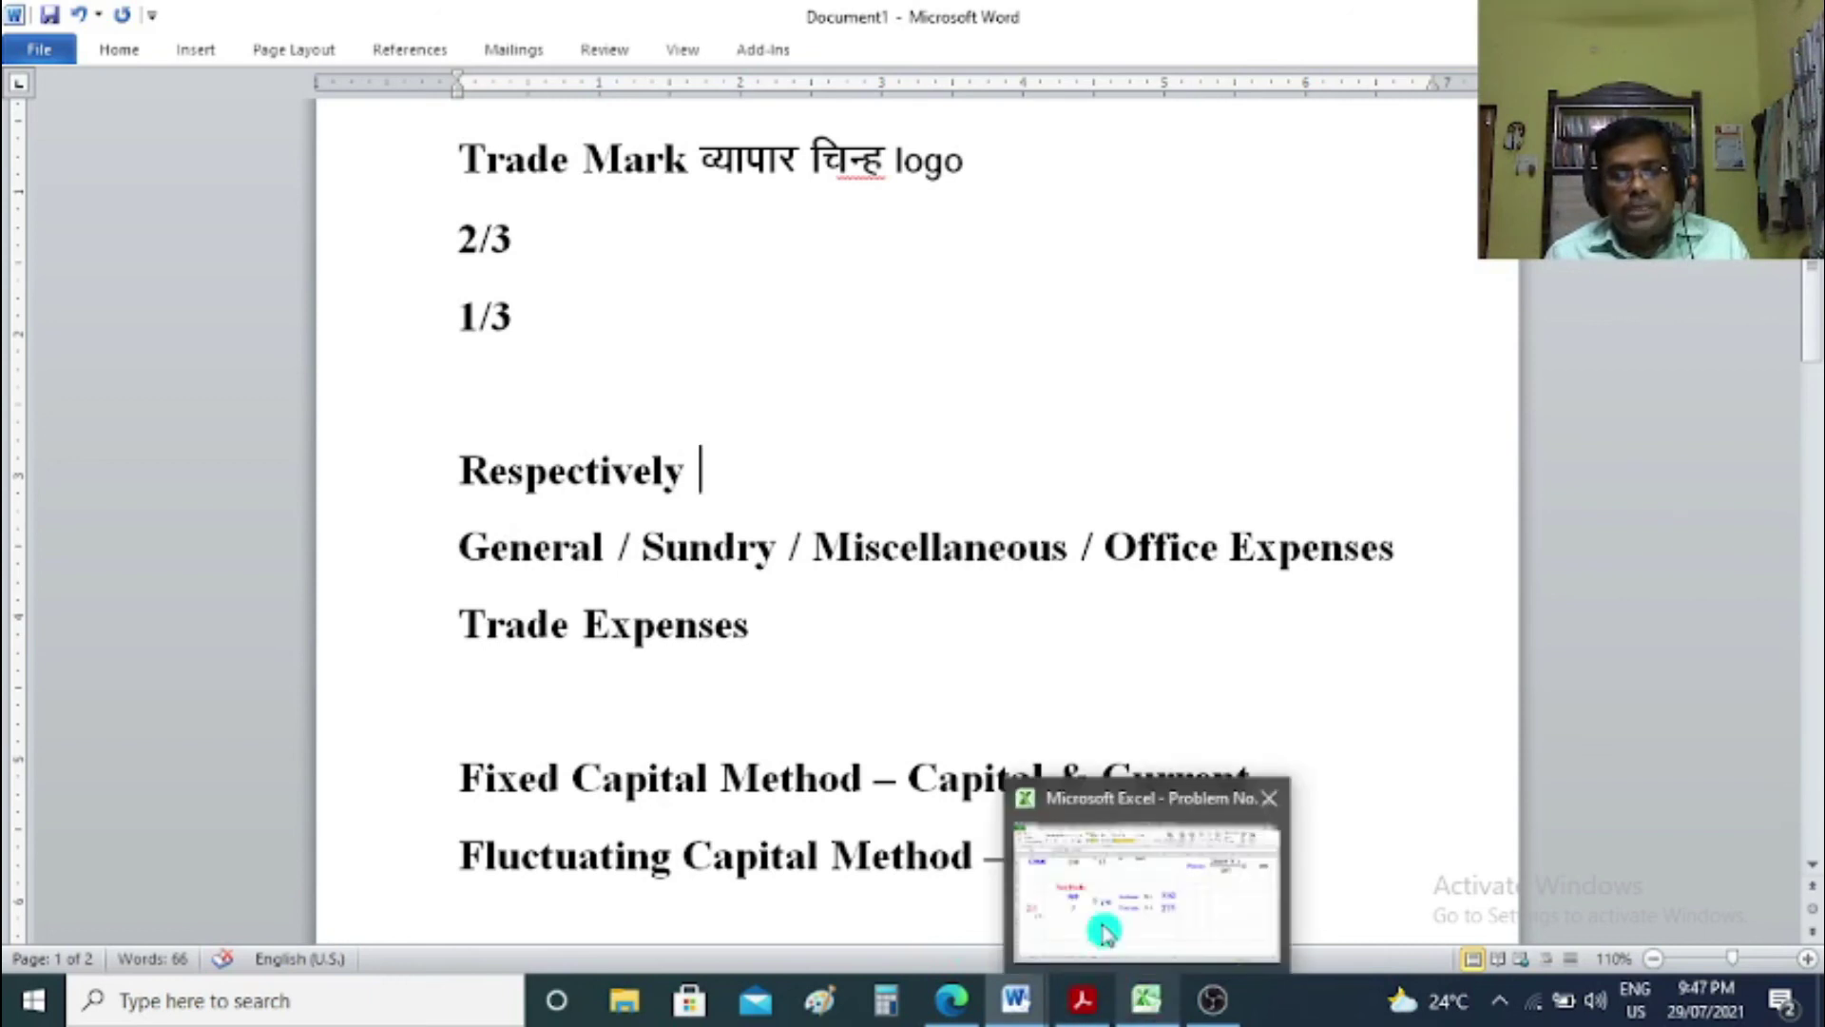
pyautogui.click(1079, 902)
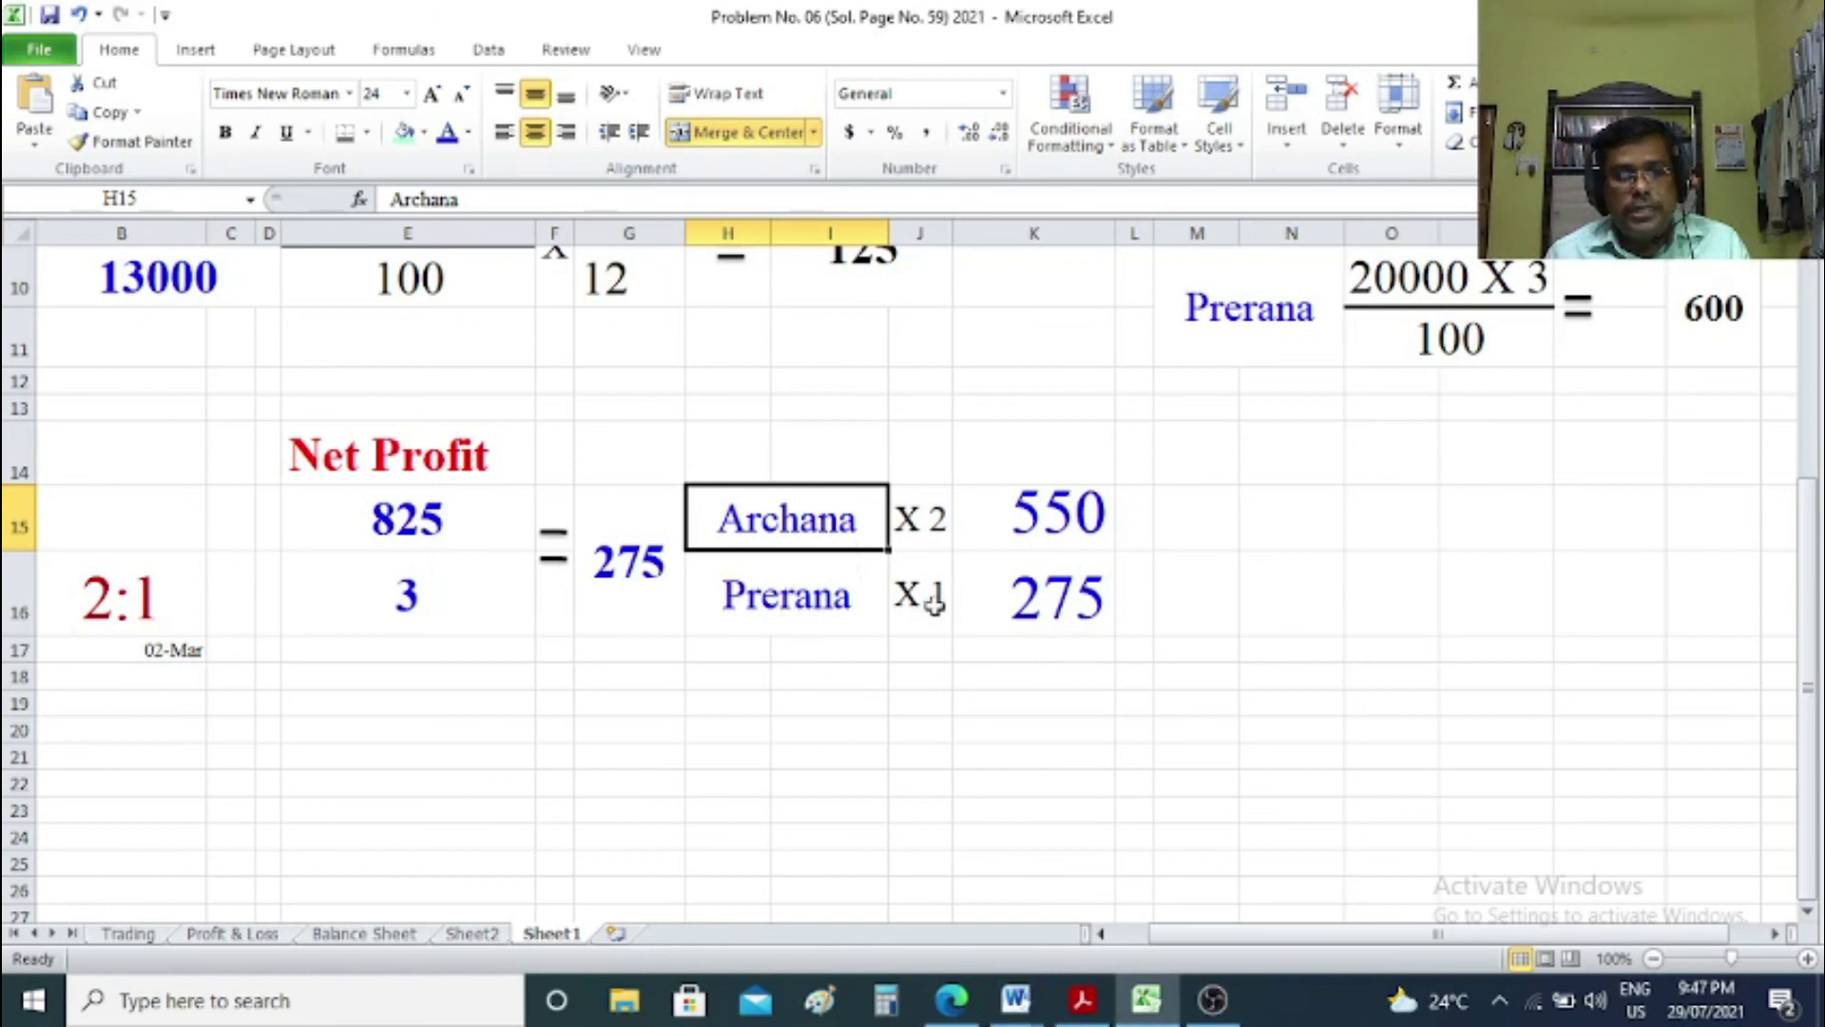
pyautogui.click(1008, 530)
pyautogui.click(625, 584)
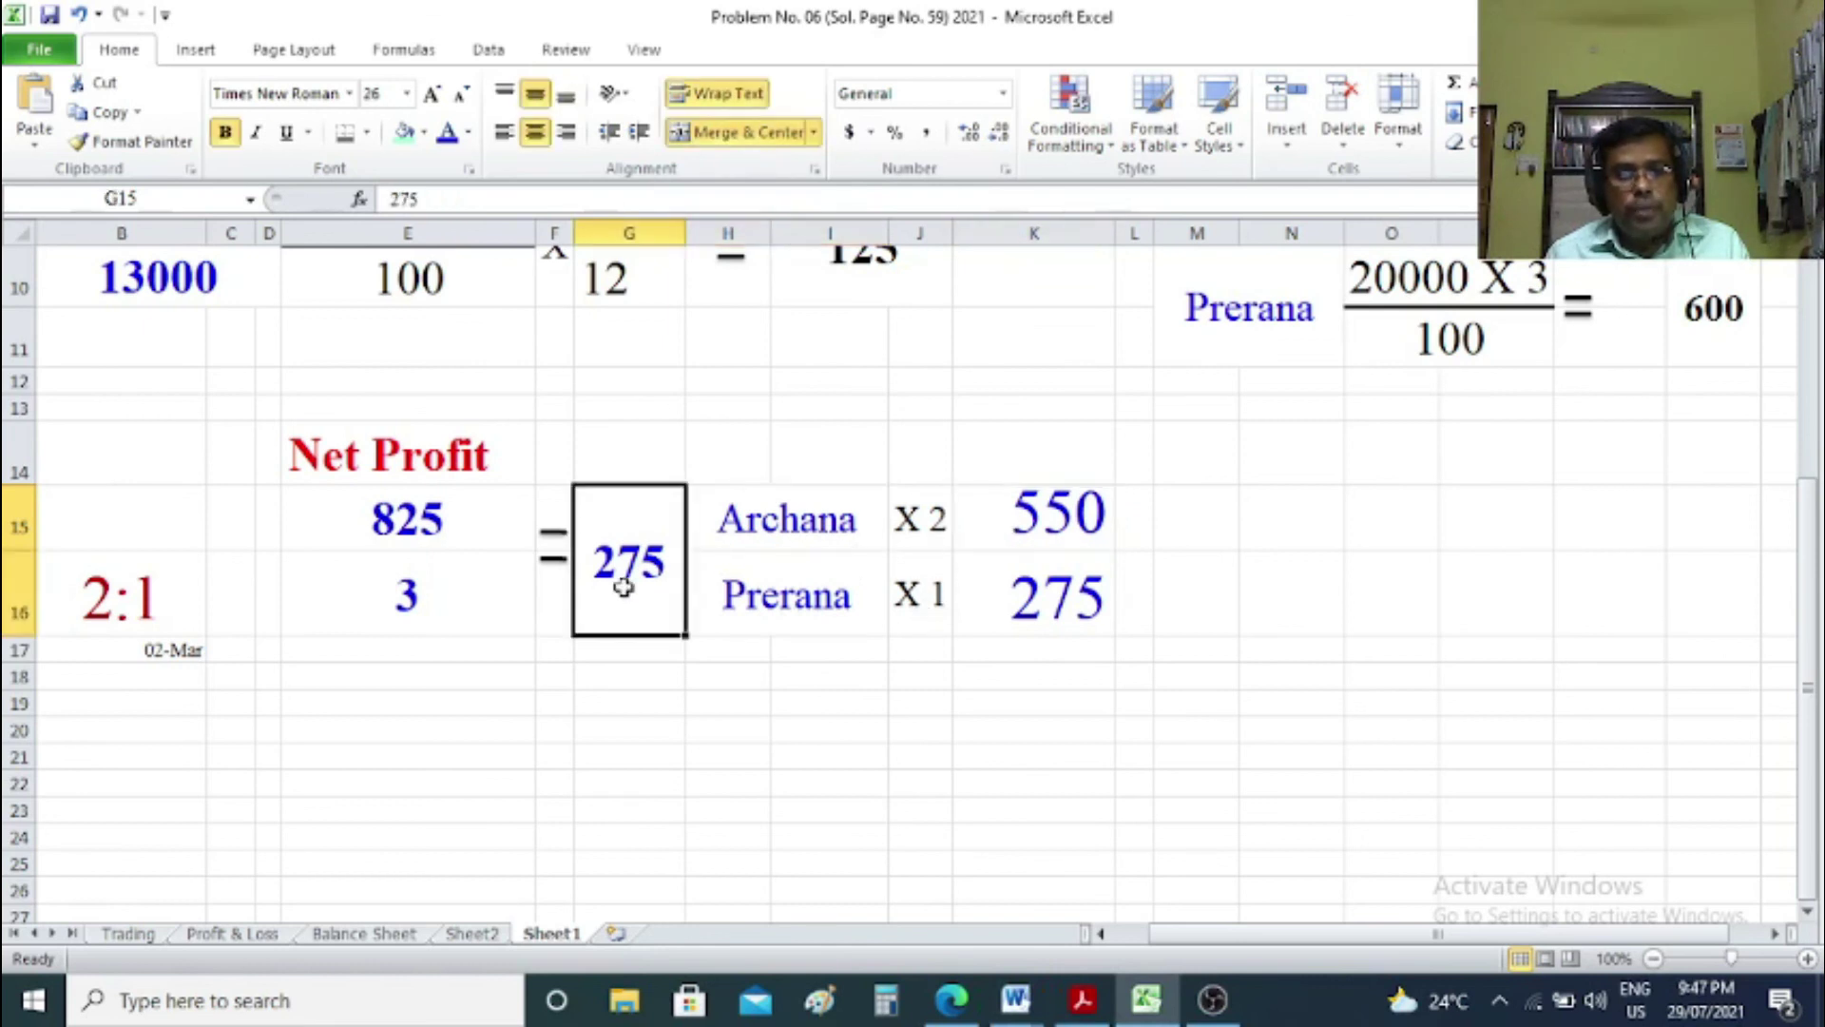
pyautogui.click(945, 532)
pyautogui.click(939, 613)
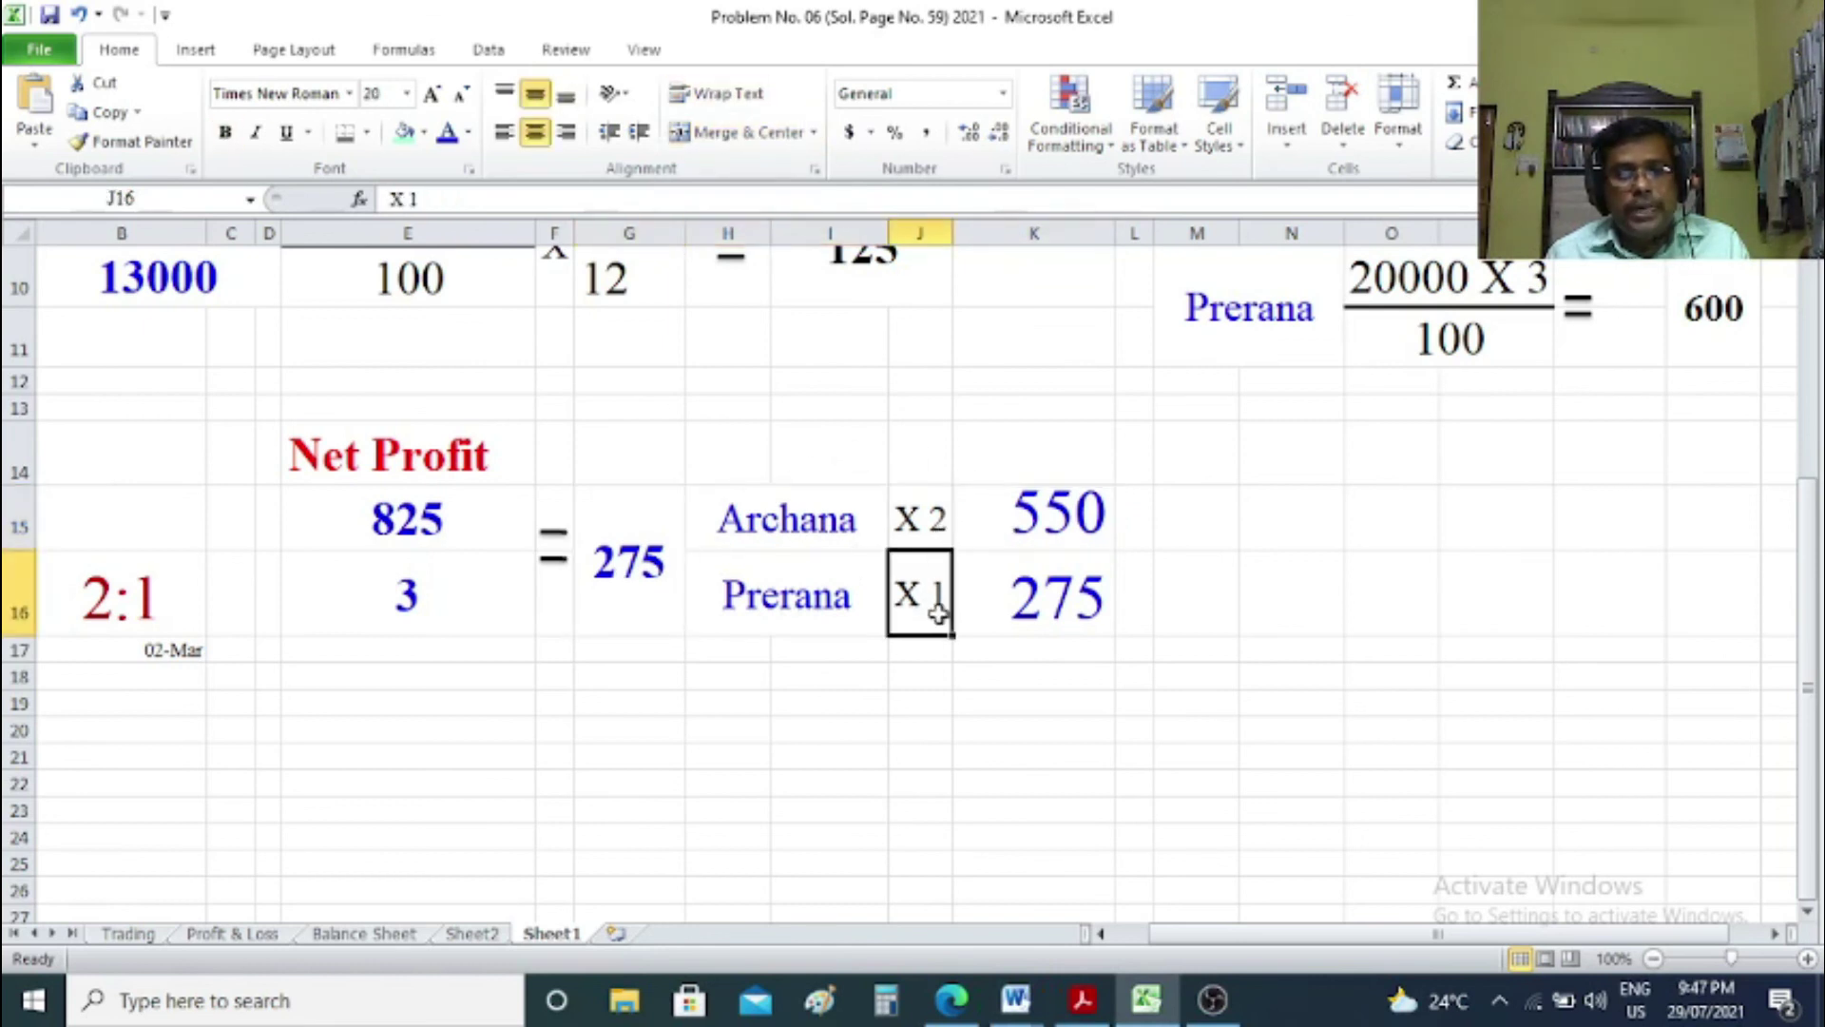
pyautogui.click(1027, 535)
pyautogui.click(1024, 590)
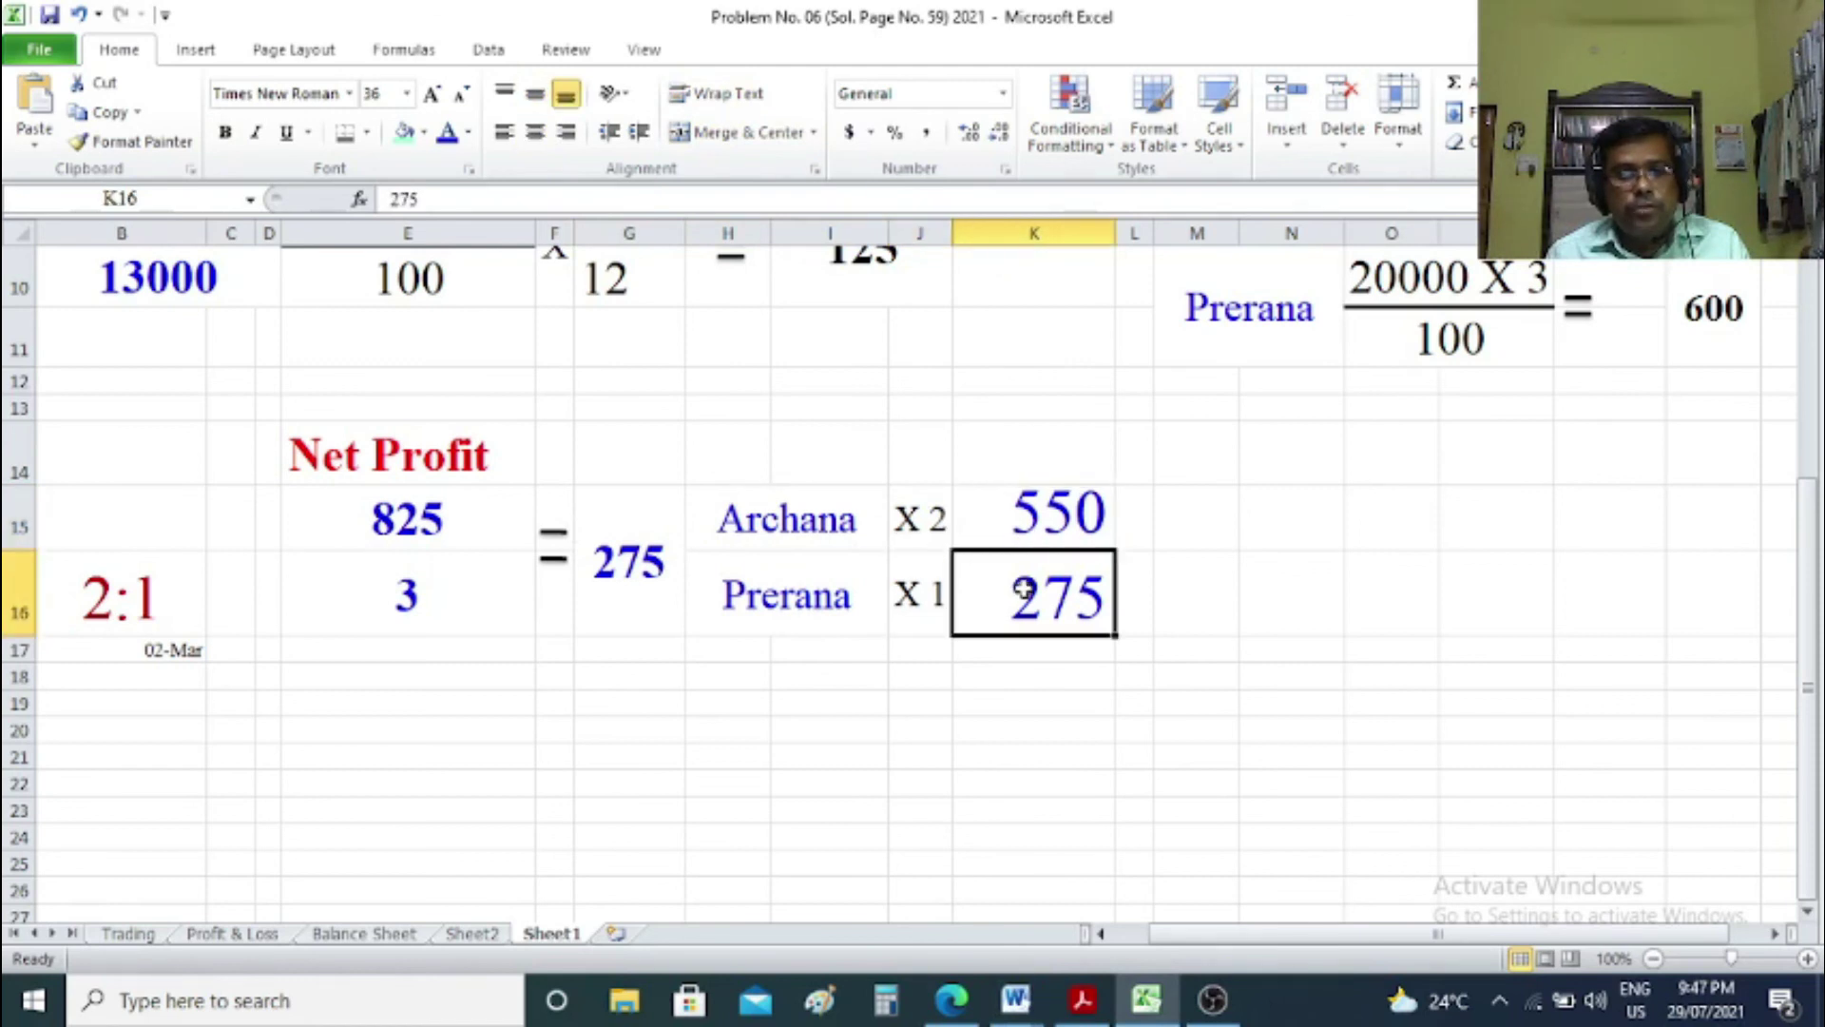
pyautogui.click(1247, 645)
# Enter the two partners' names in A20 and A21 of the Profit & Loss sheet, below the net profit transfer label.
pyautogui.click(275, 933)
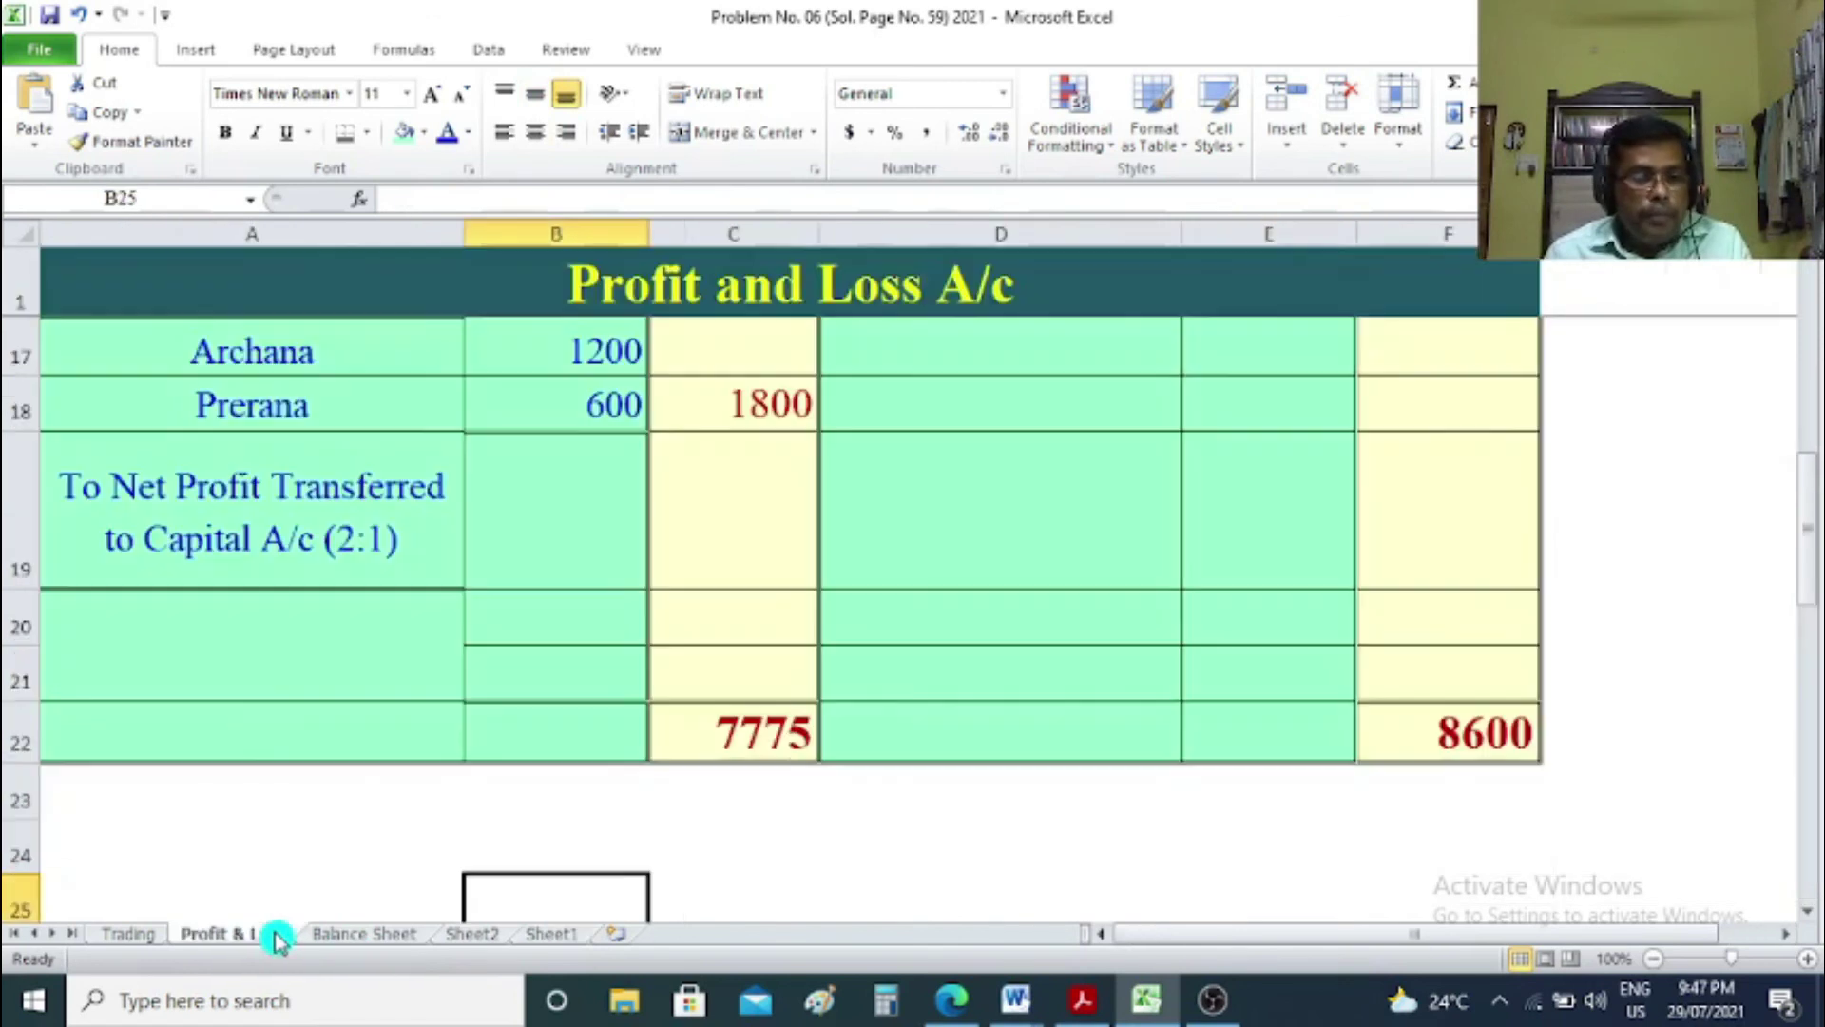
pyautogui.click(362, 641)
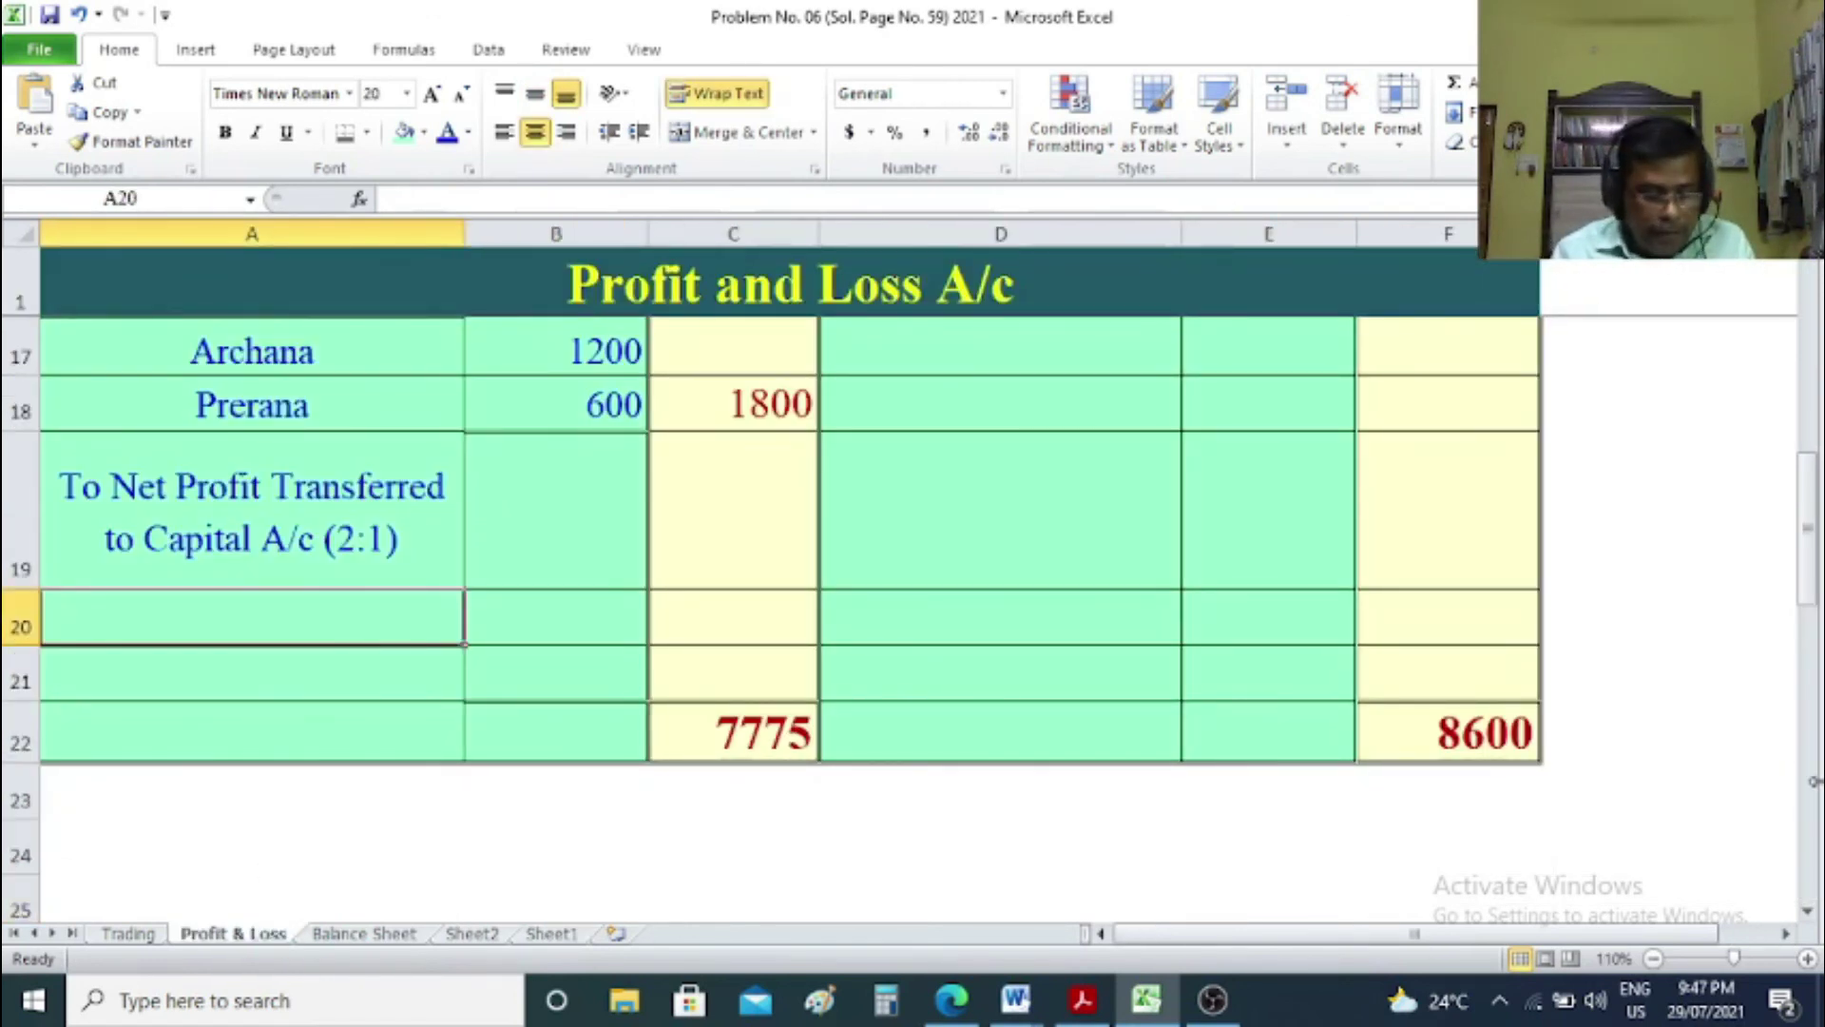
pyautogui.write('Archana')
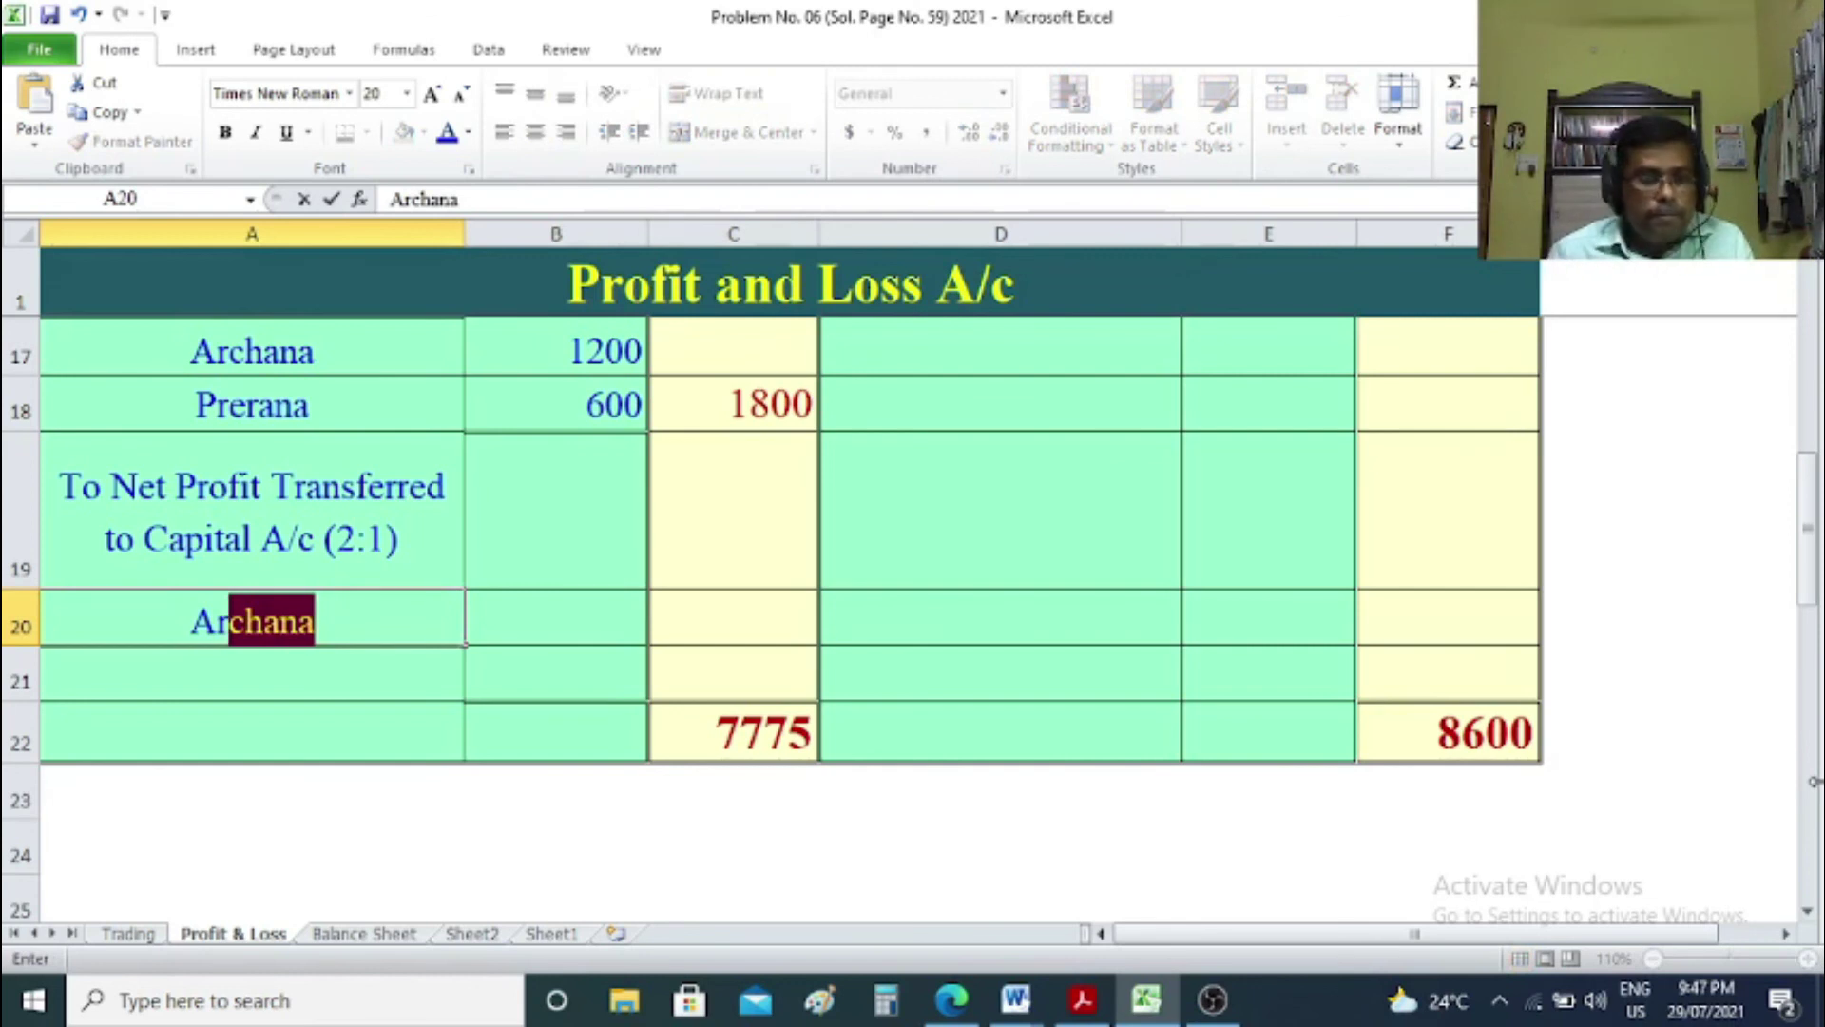
pyautogui.press('Return')
pyautogui.write('P')
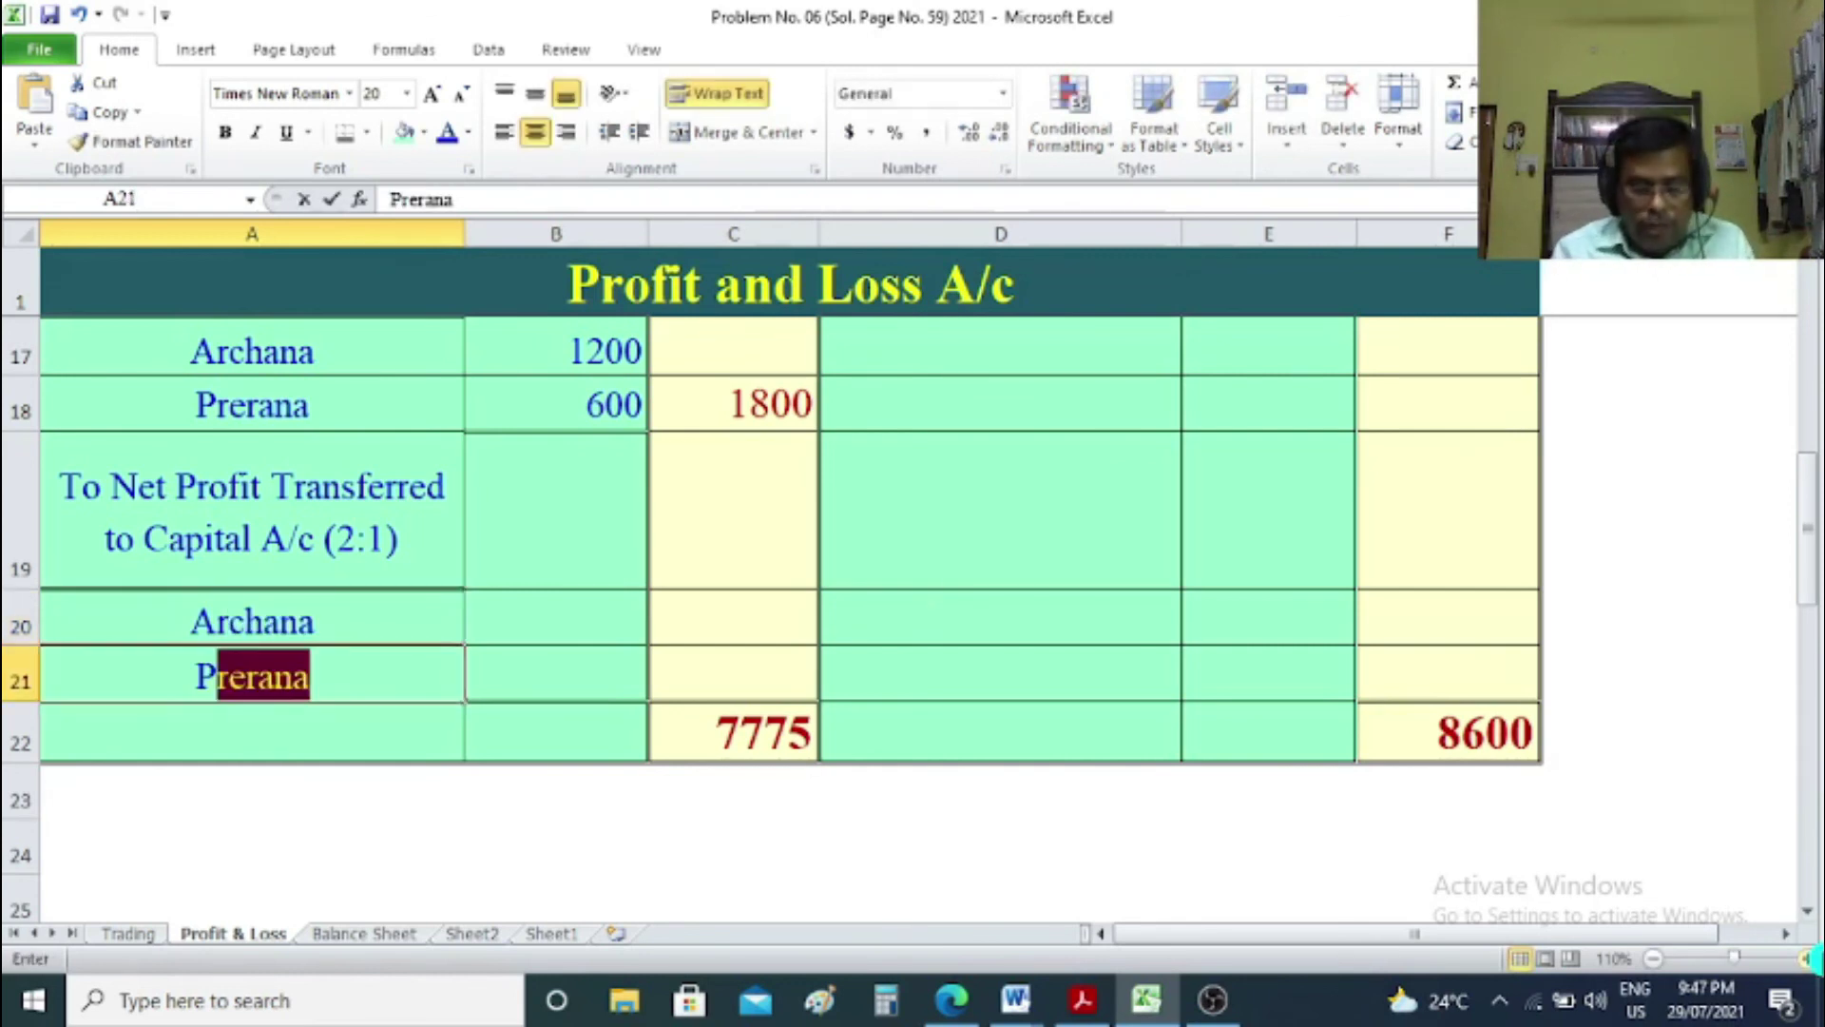
pyautogui.write('re')
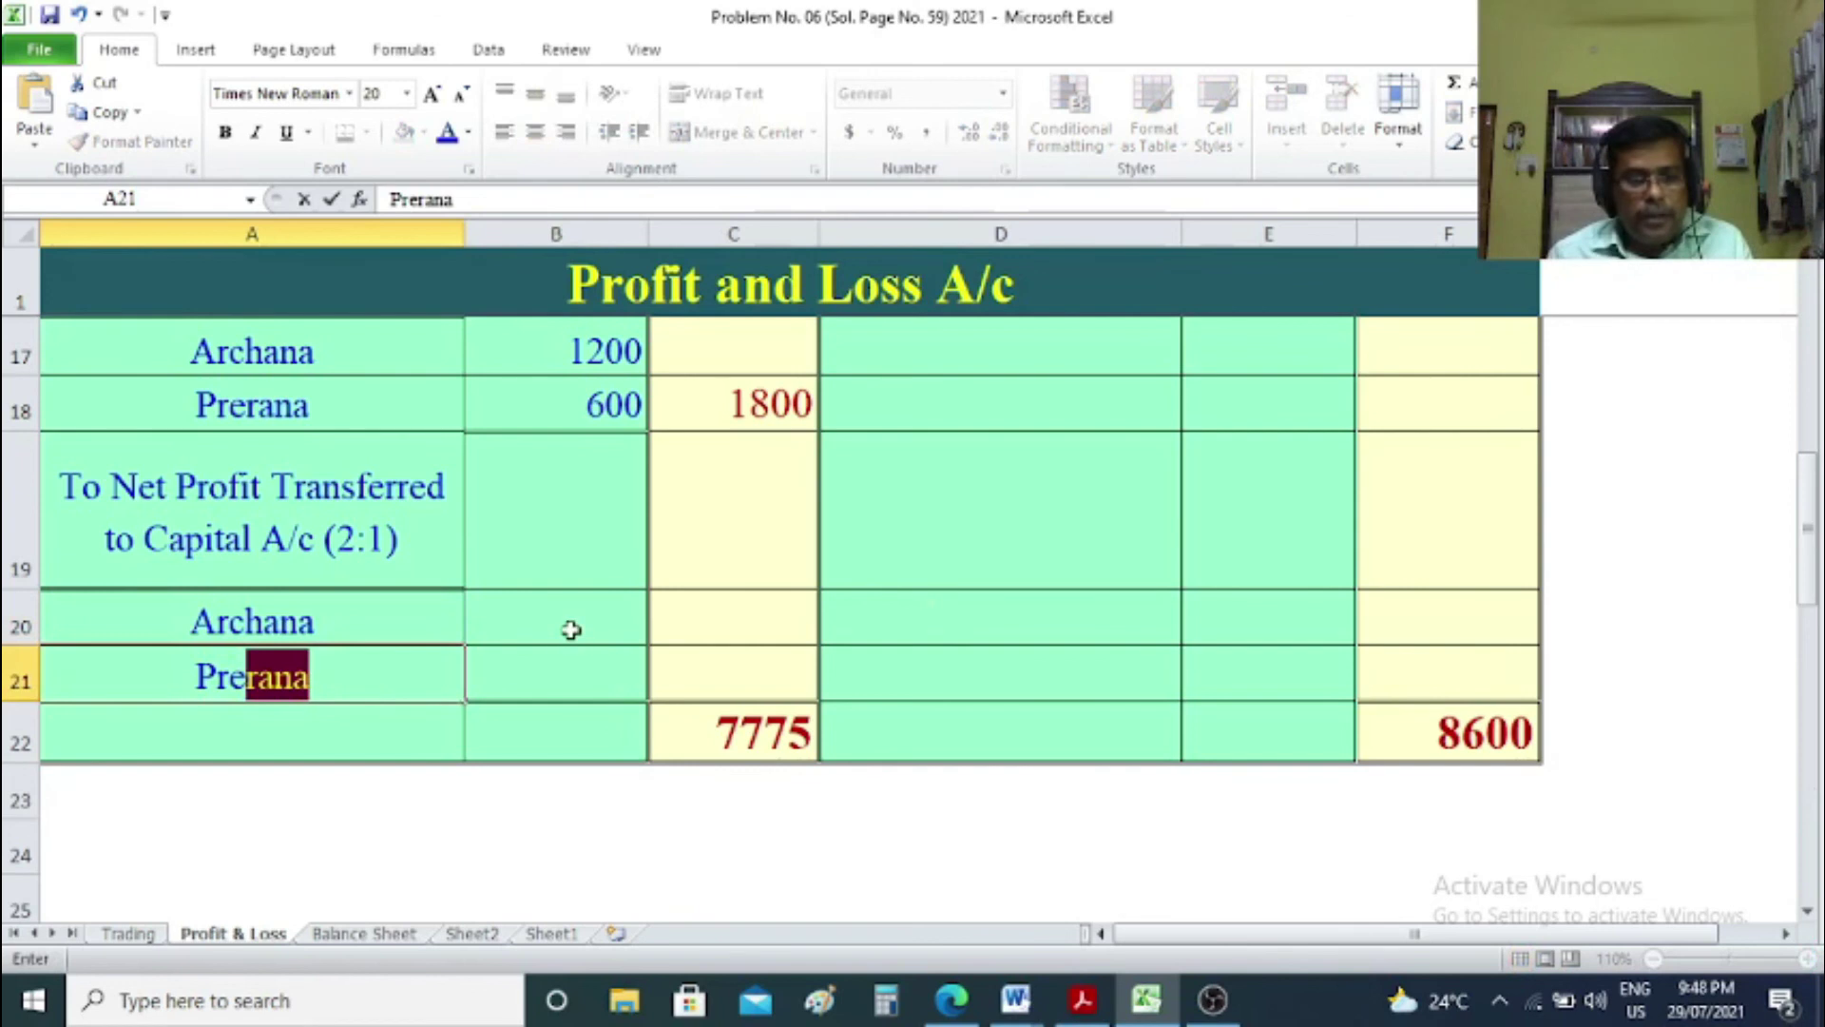
pyautogui.click(570, 625)
# Check the partners' shares on Sheet1 and enter 550 in B20 and 275 in B21 of the Profit & Loss sheet.
pyautogui.click(559, 939)
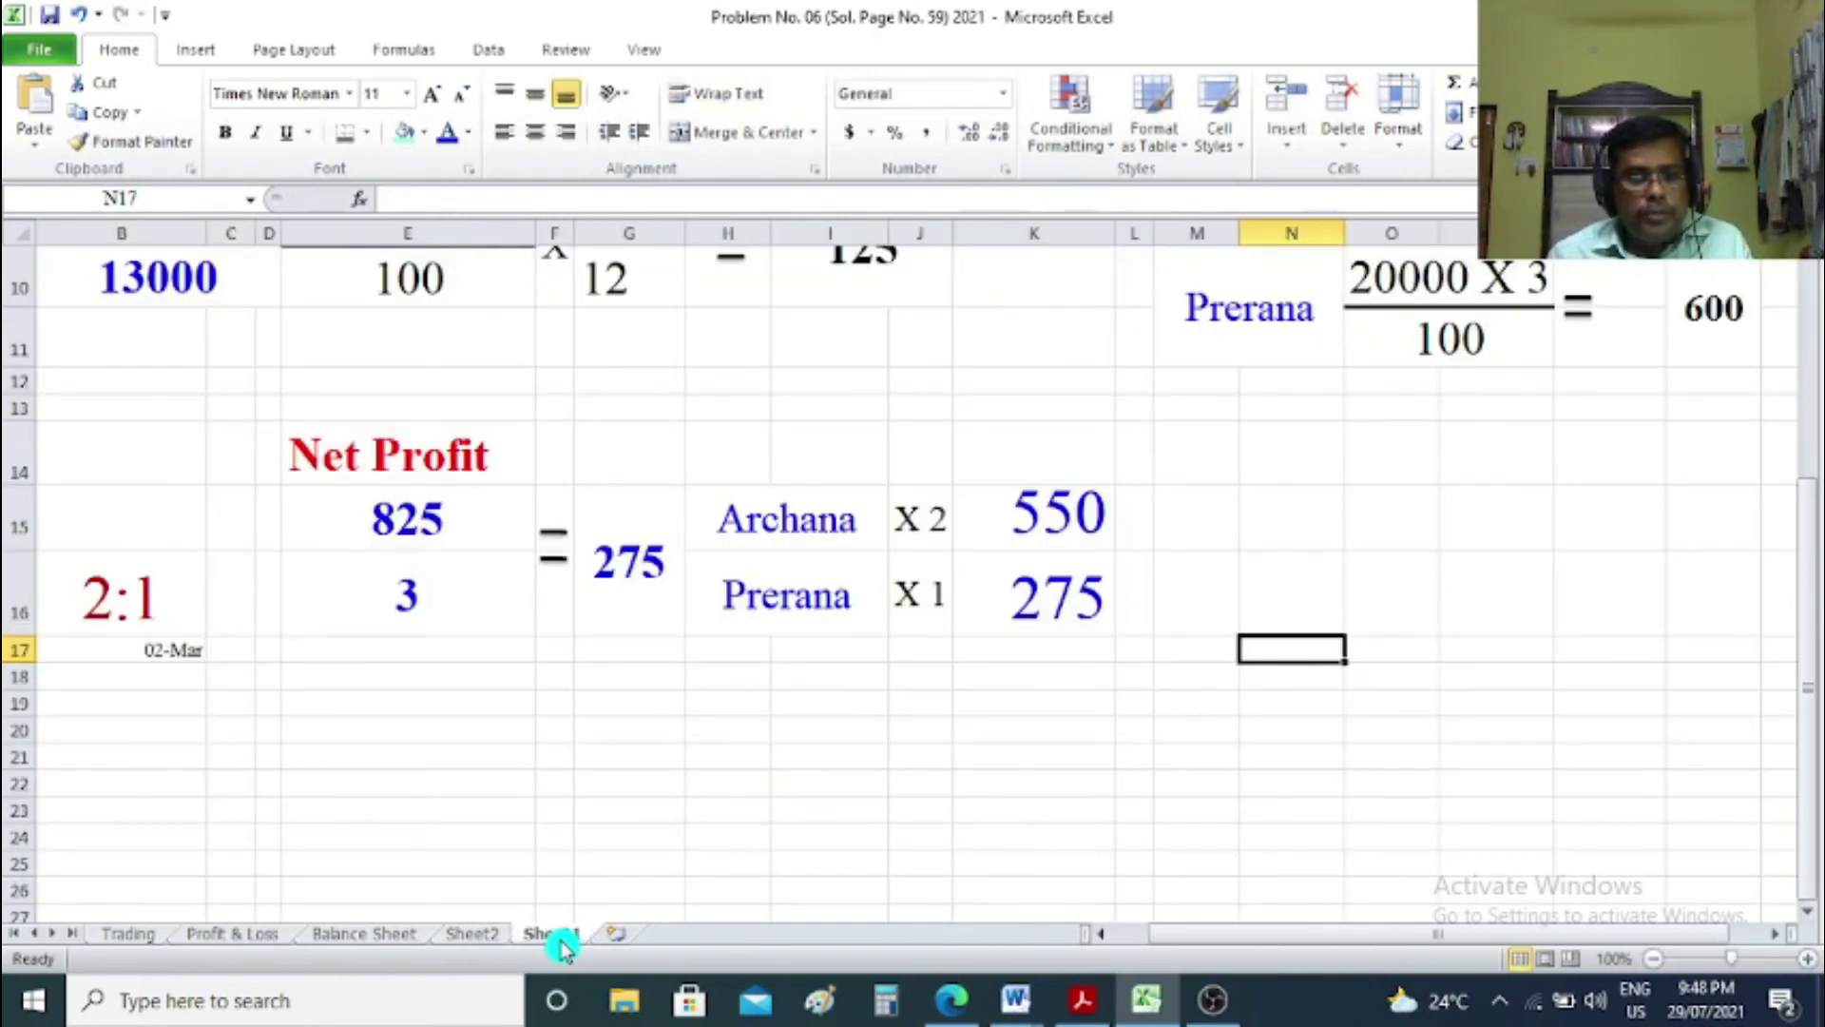
pyautogui.click(247, 939)
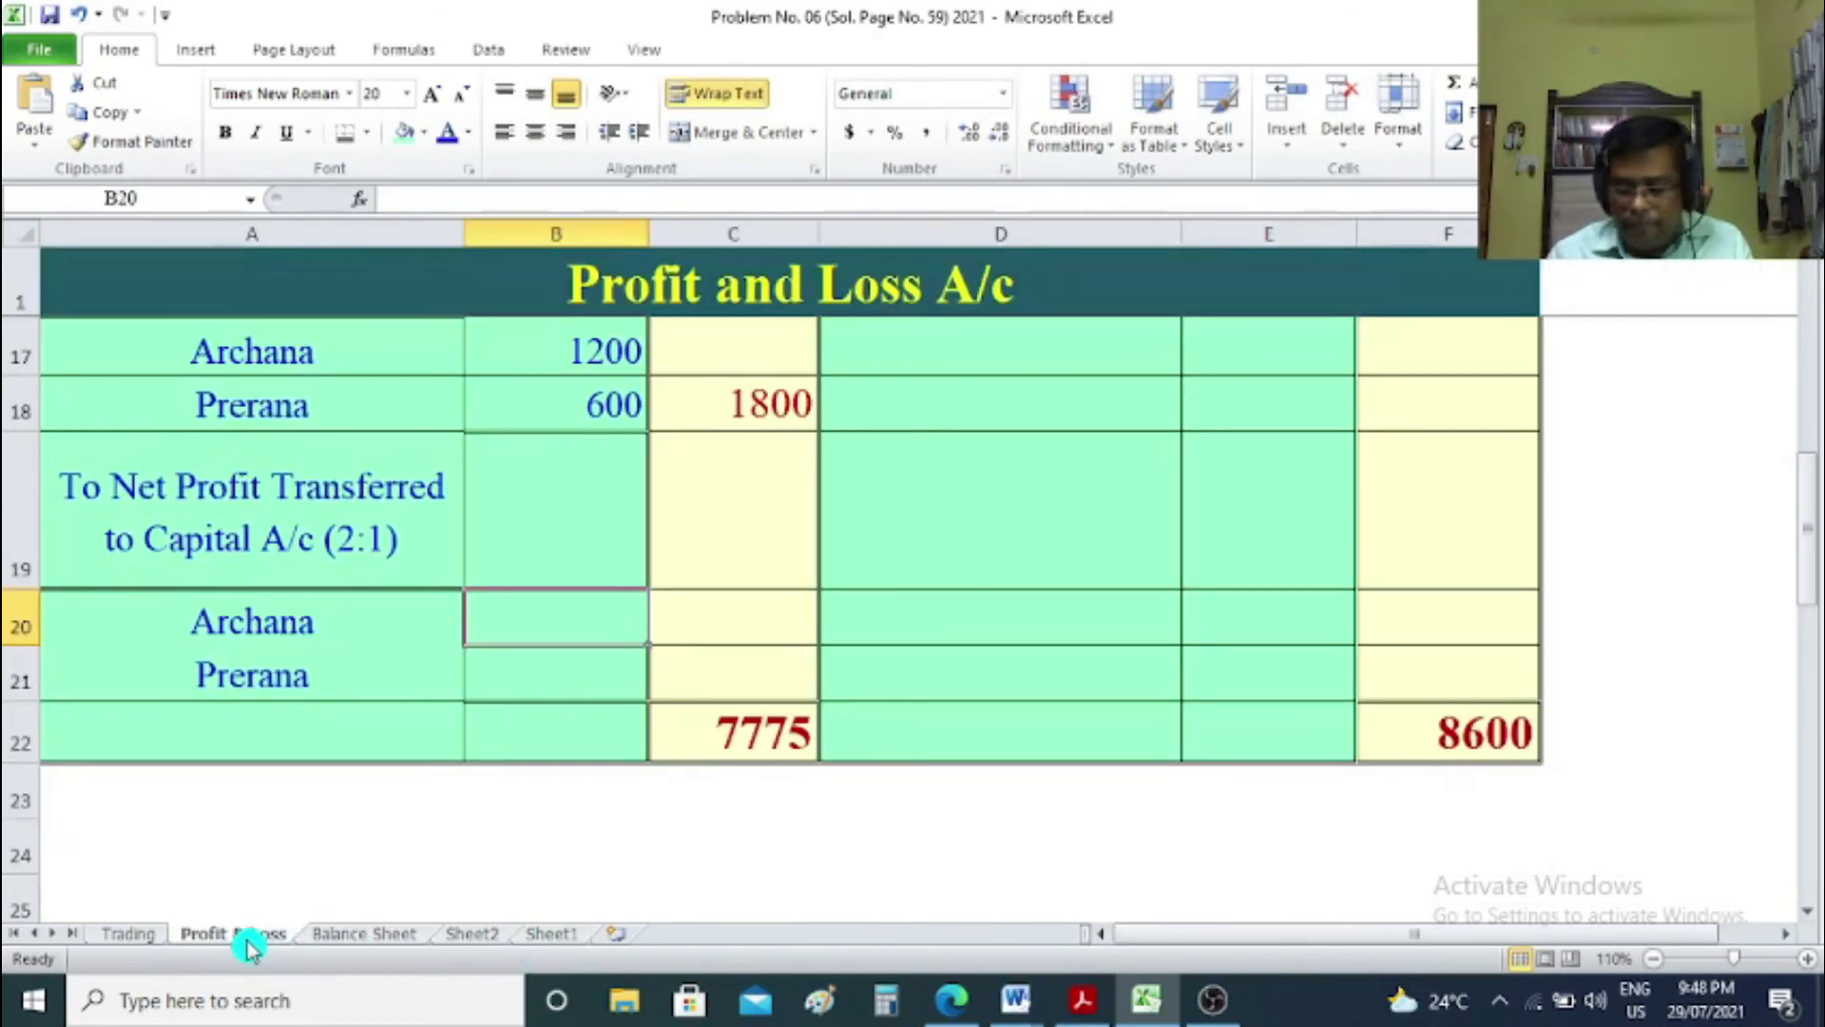
pyautogui.write('550')
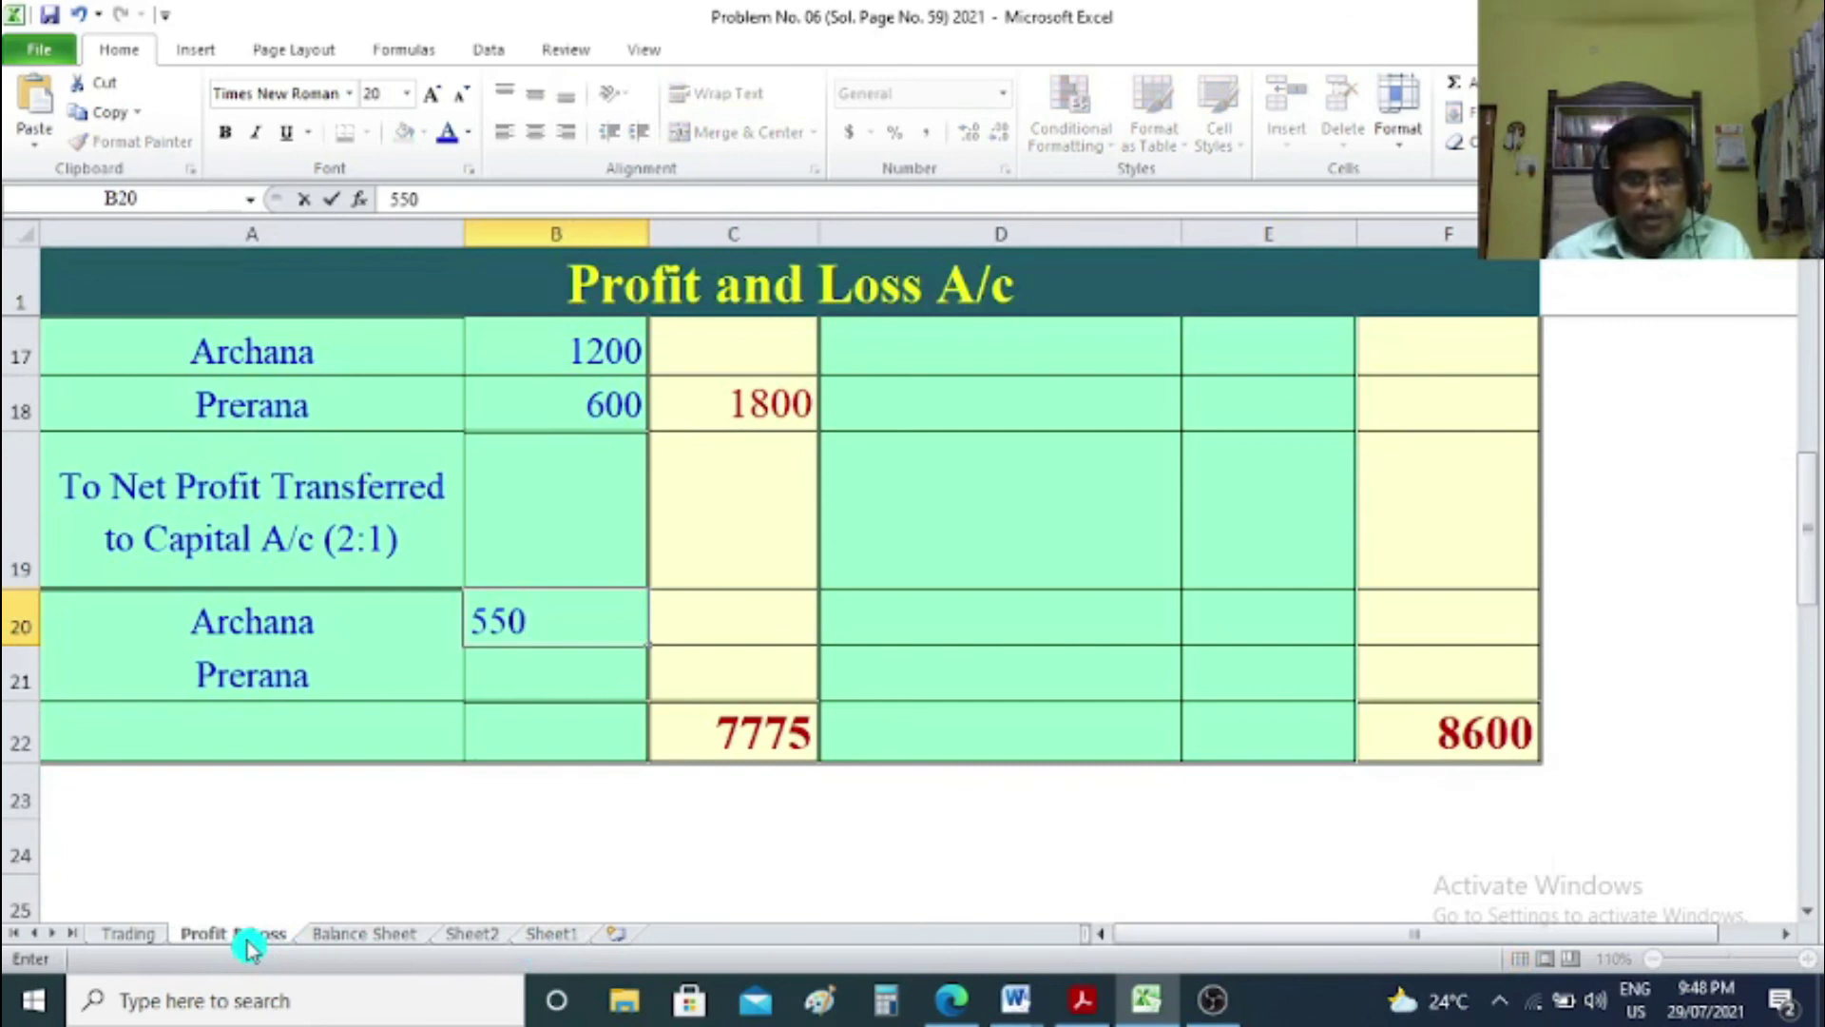
pyautogui.click(568, 668)
pyautogui.write('275')
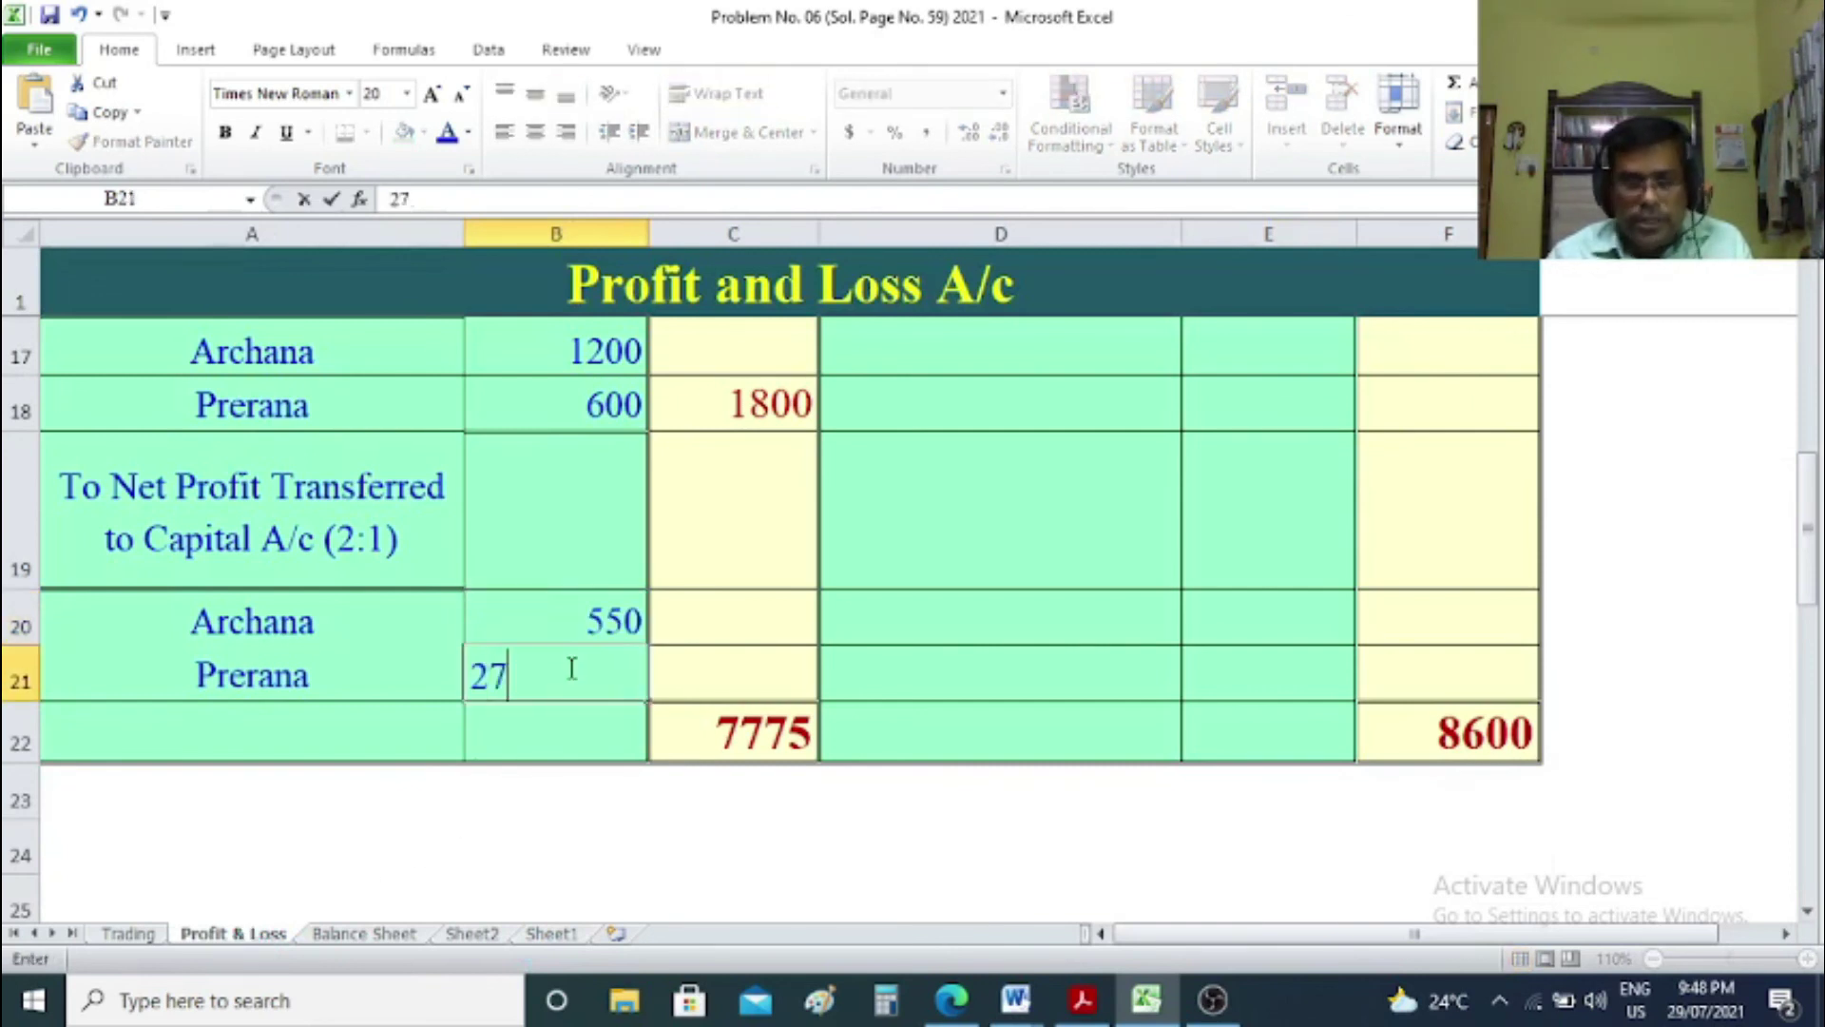
# Enter the total net profit of 825 in C21 of the Profit and Loss account.
pyautogui.click(703, 665)
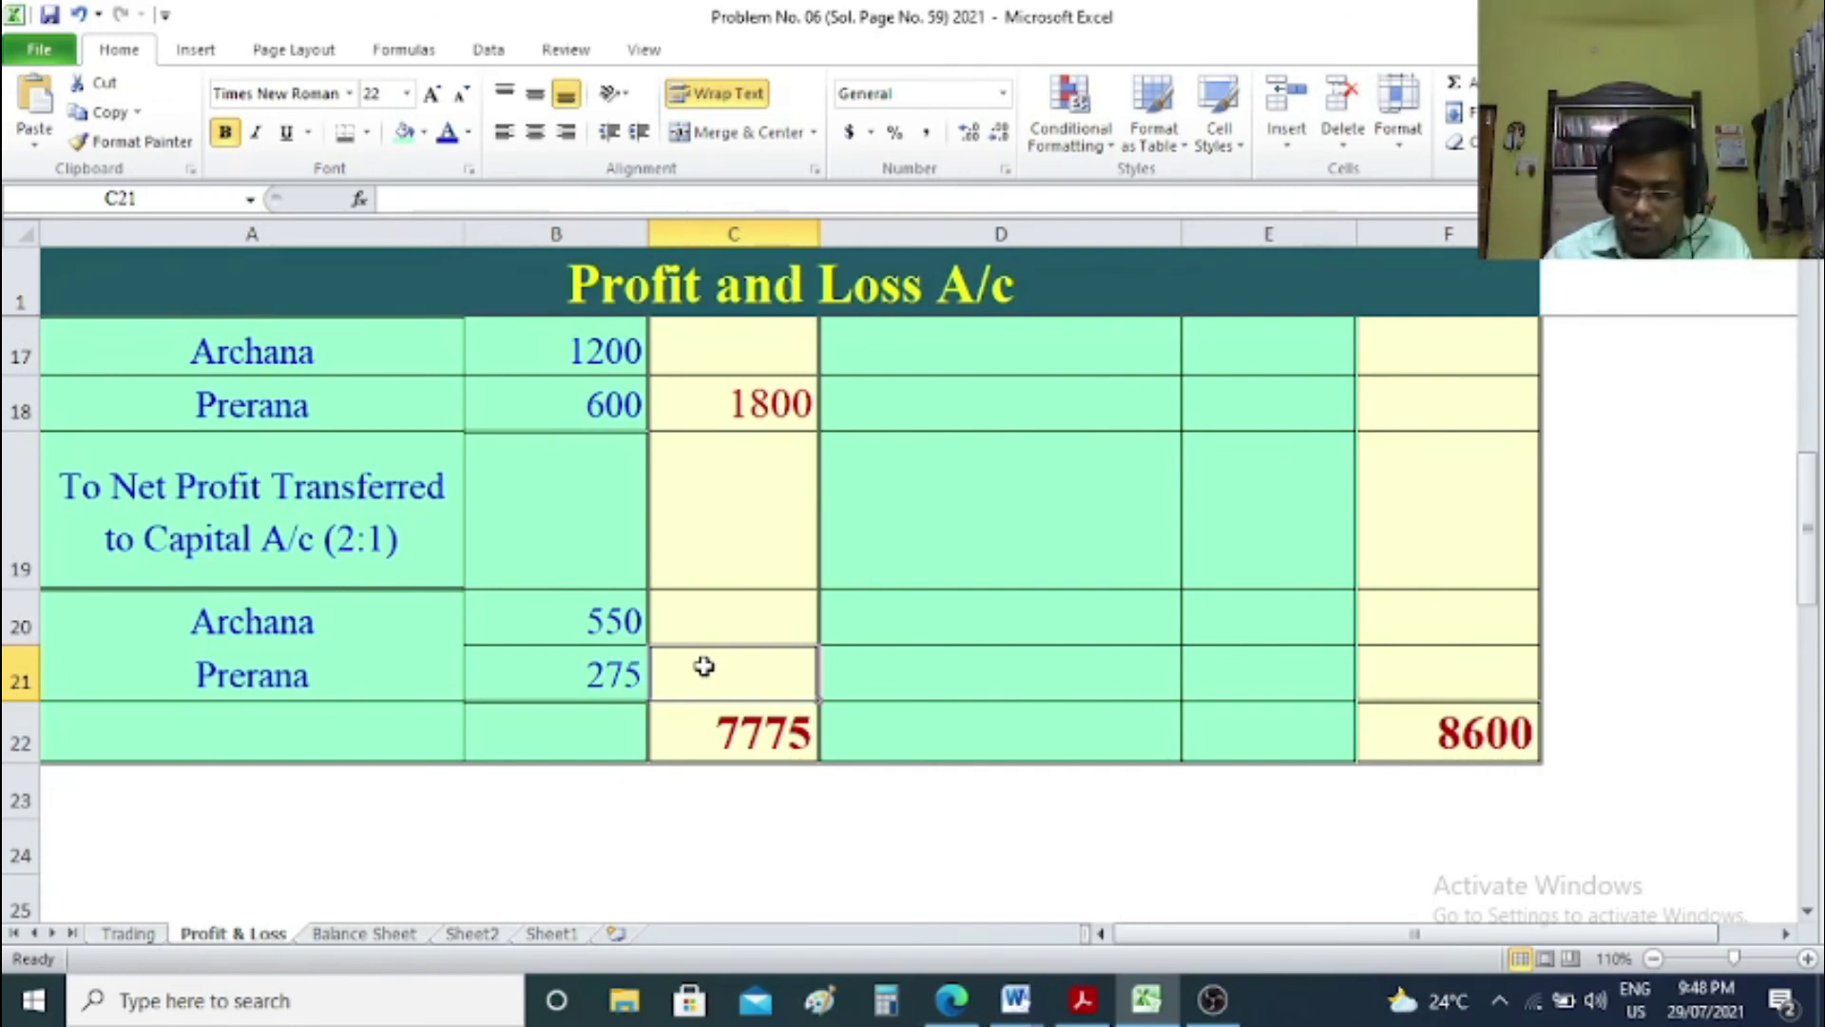
pyautogui.write('825')
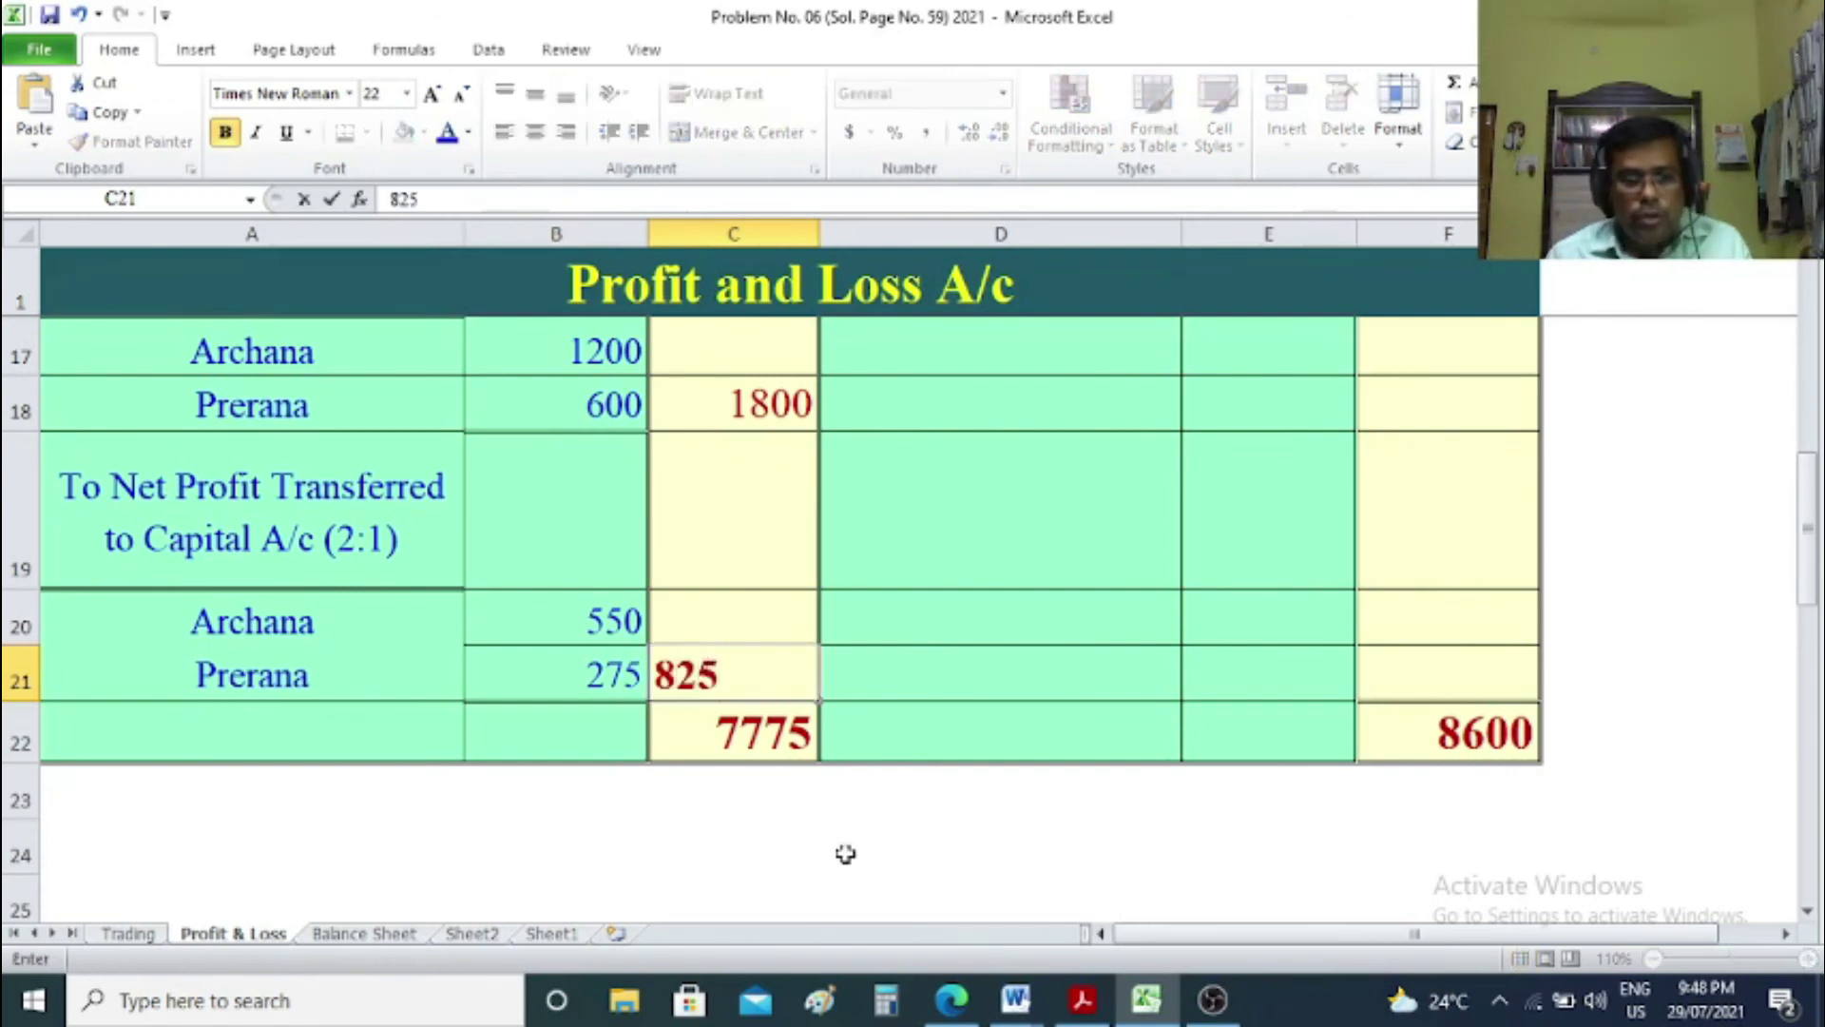
pyautogui.click(845, 854)
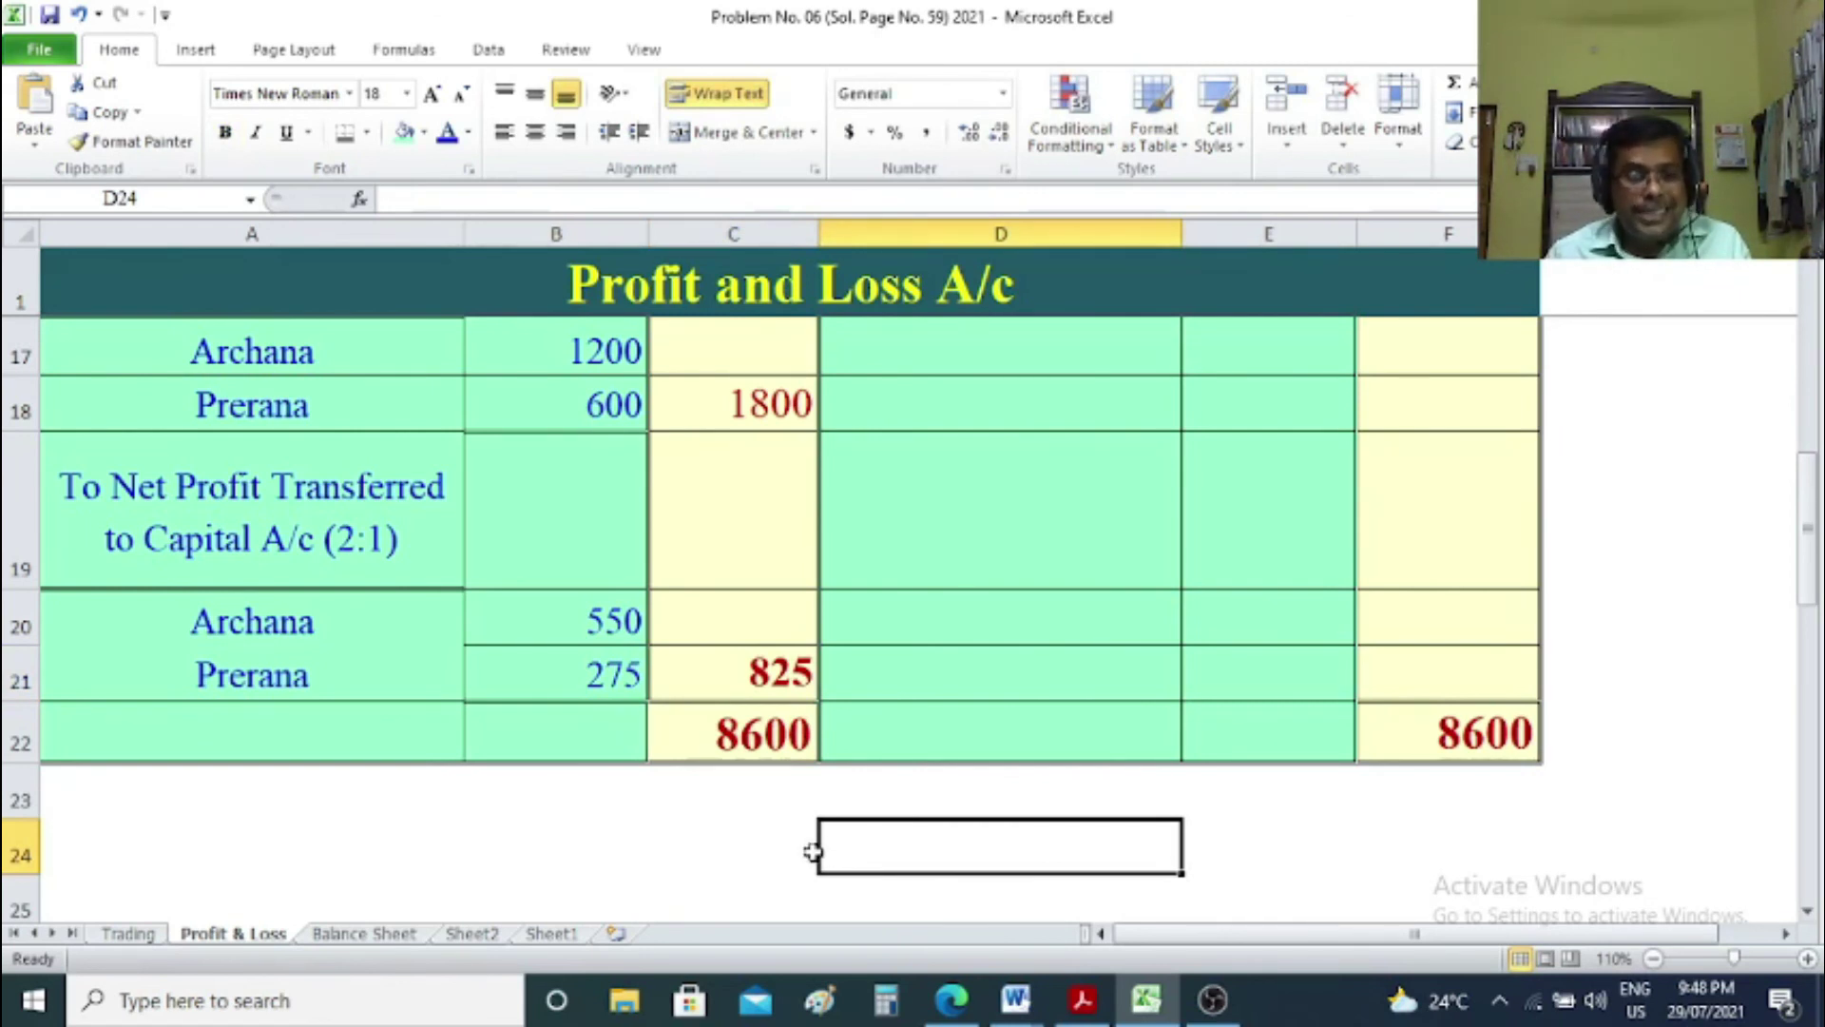
# On the Balance Sheet, enter the label "(+) Net Profit" in A11 and the first partner's share of 550 in B11.
pyautogui.click(366, 934)
pyautogui.click(276, 525)
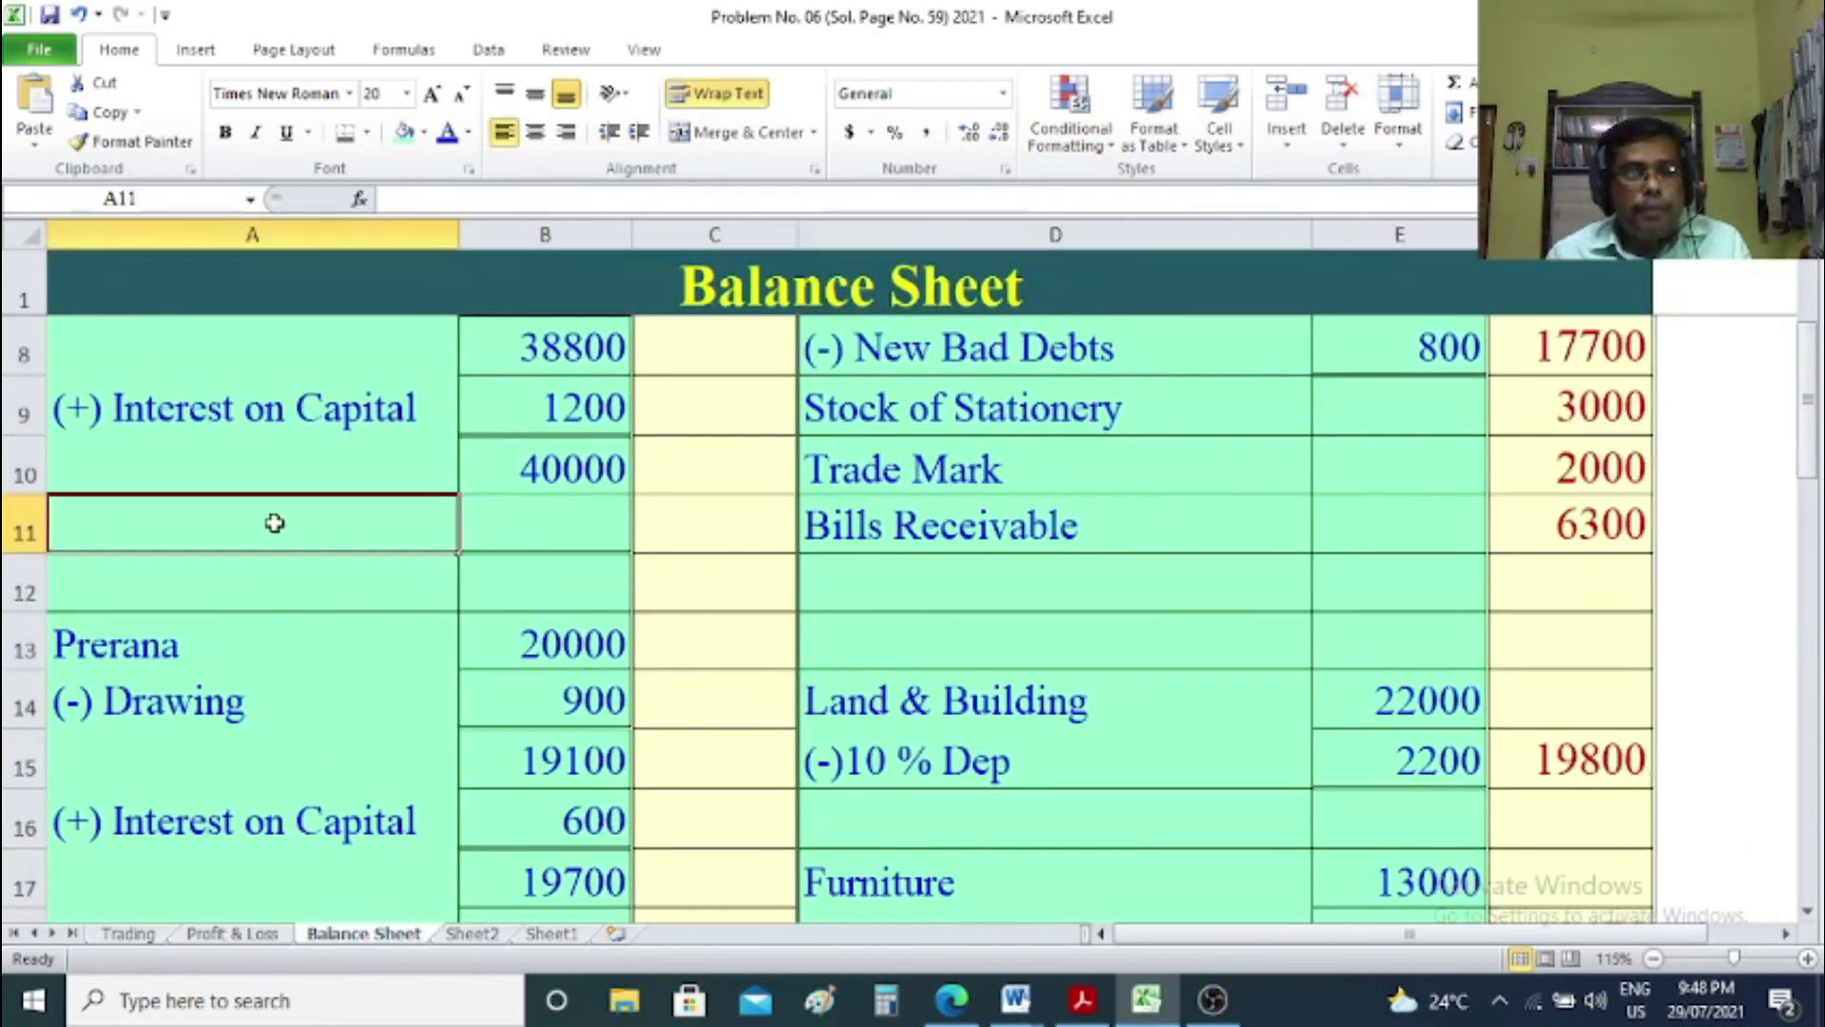
pyautogui.hotkey('ctrl', 'F1')
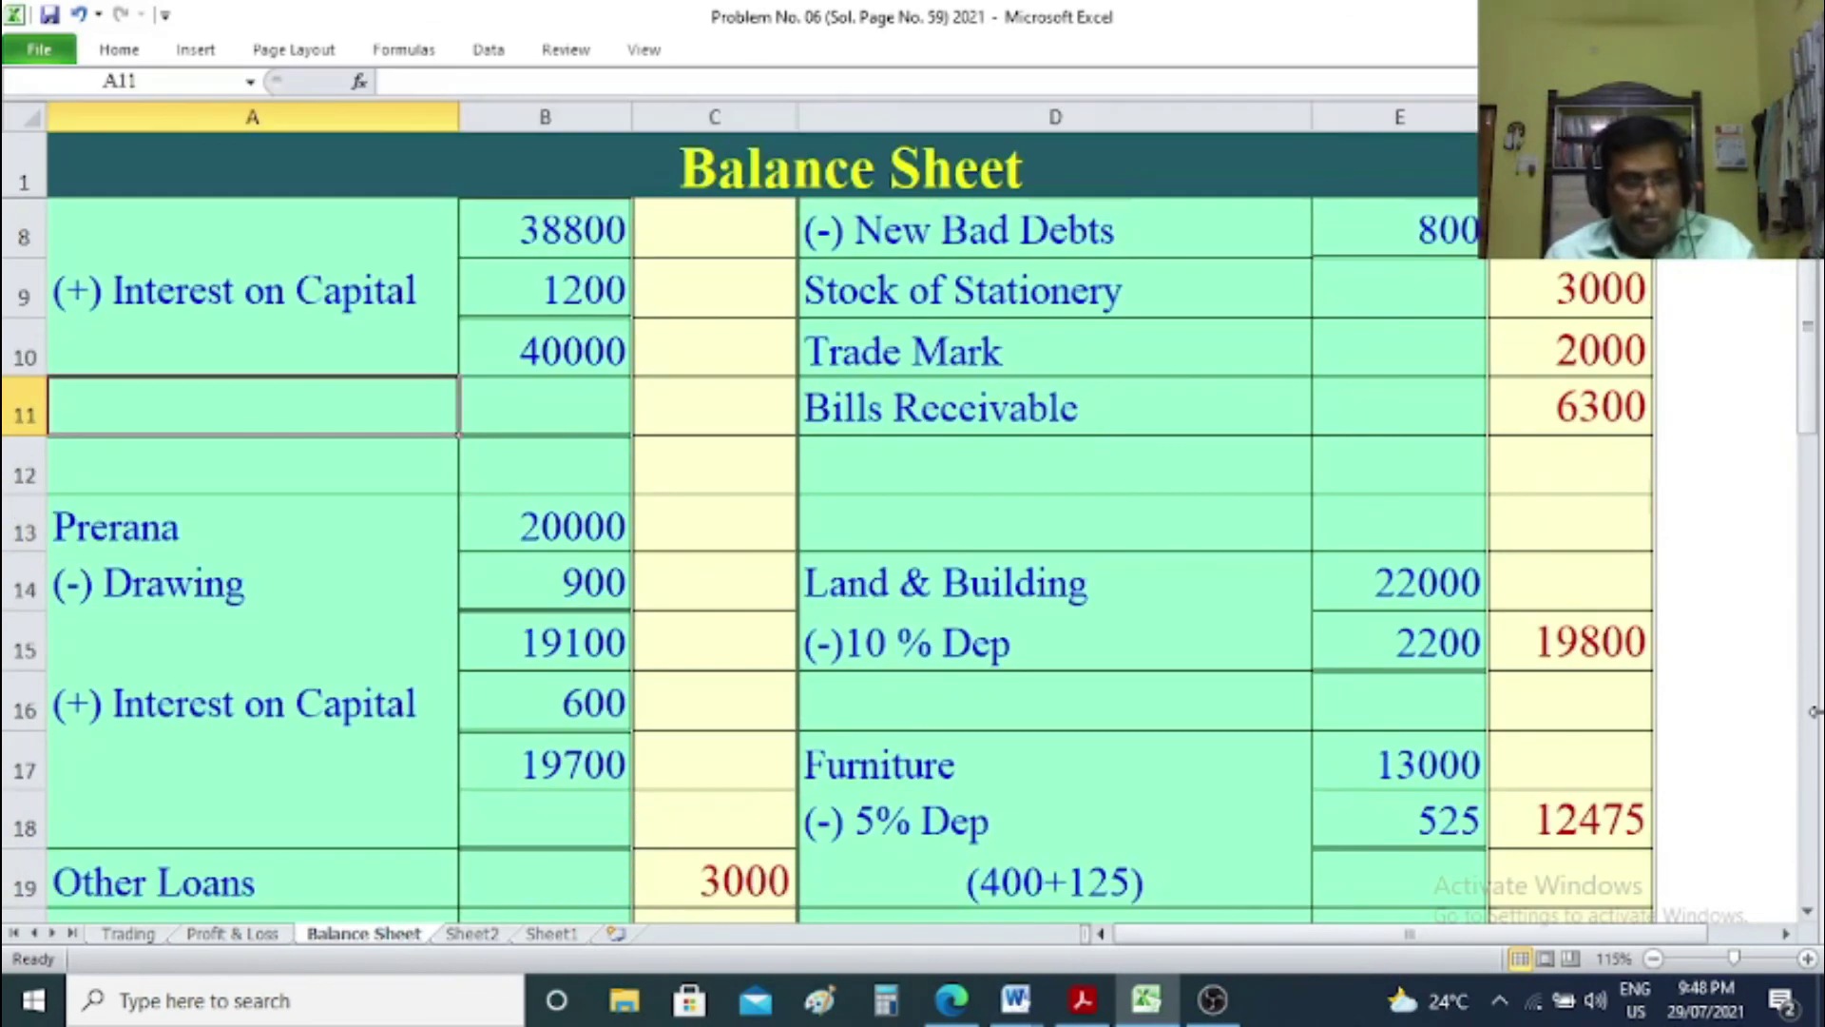
pyautogui.write('(+) ')
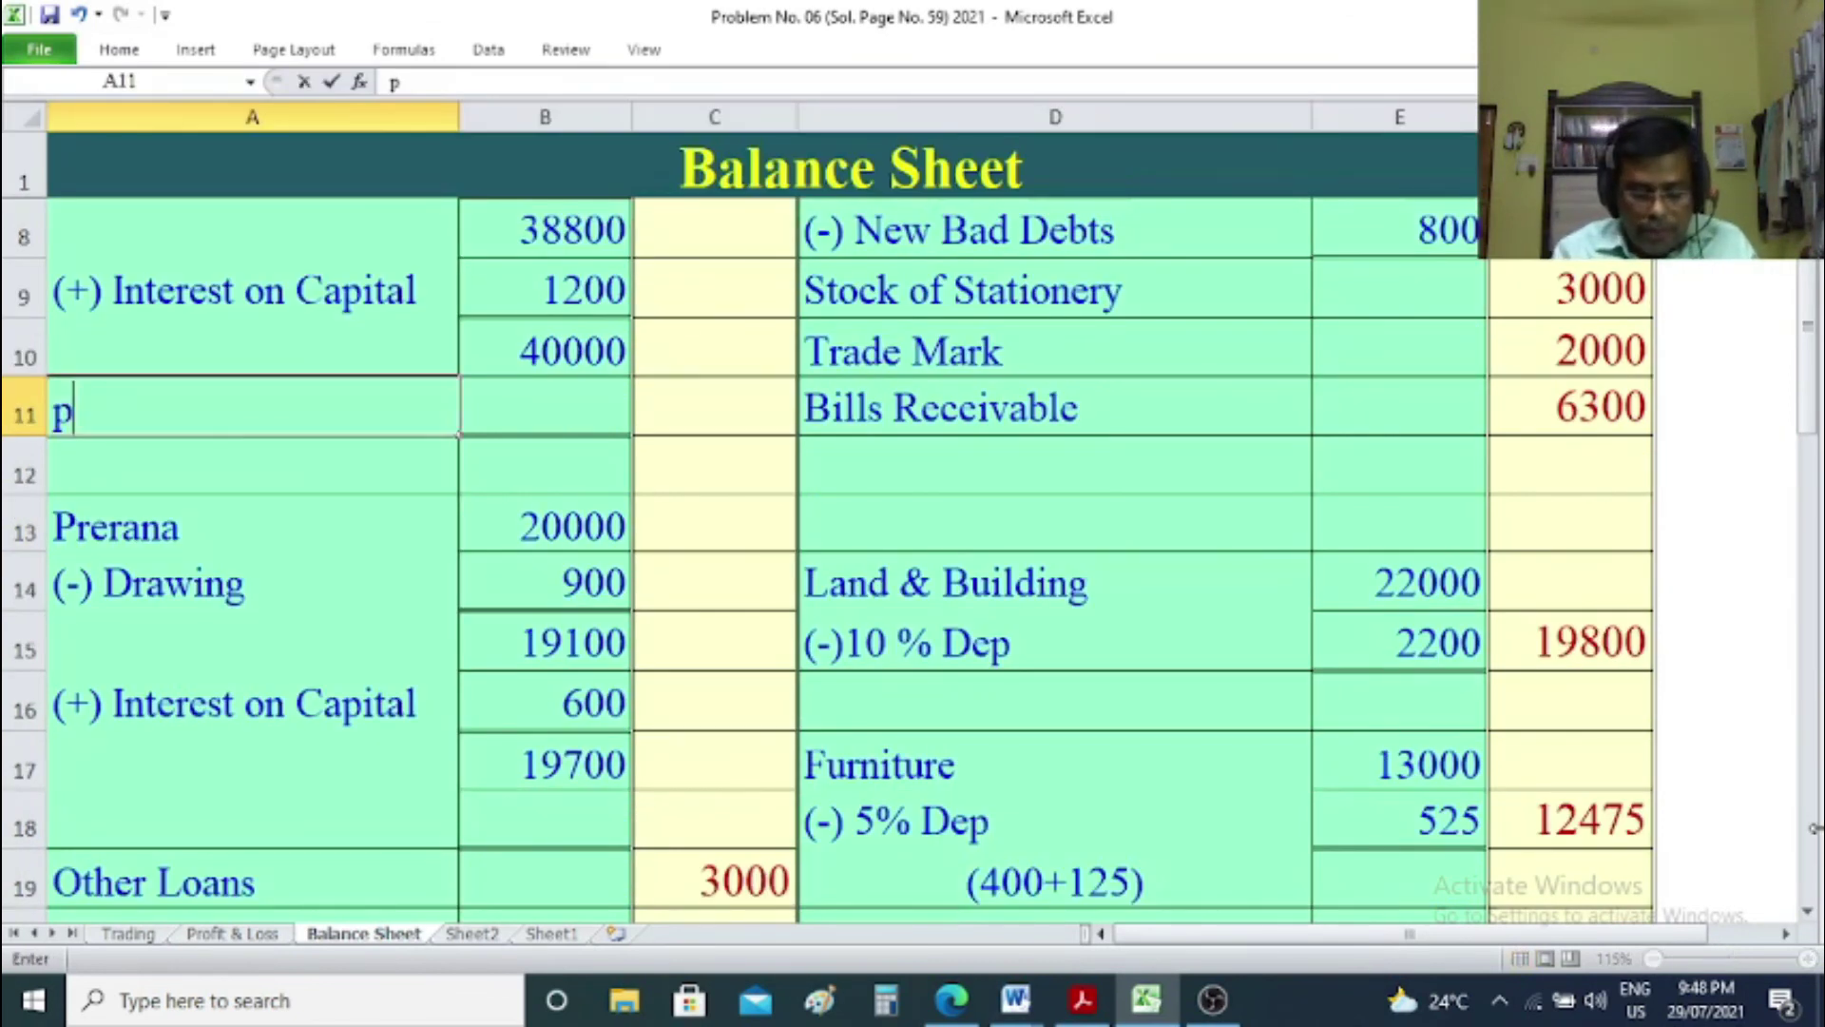
pyautogui.write('Net Profit')
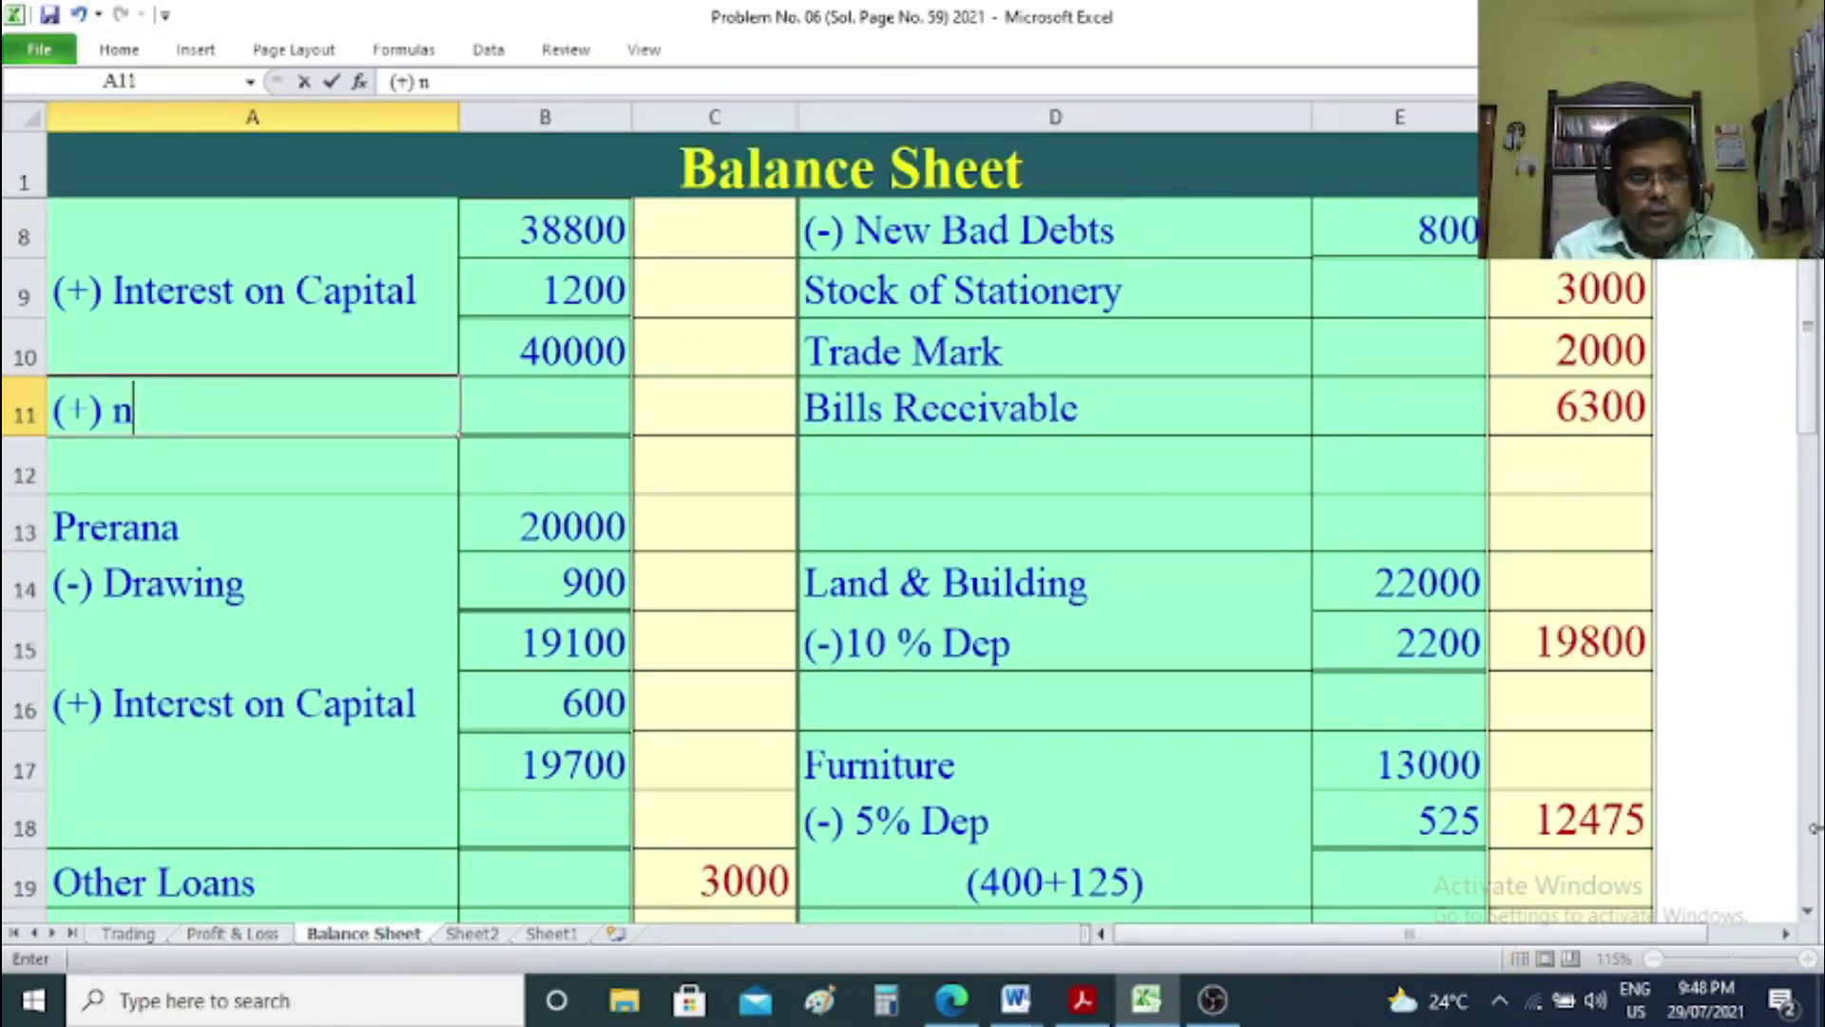
pyautogui.press('Tab')
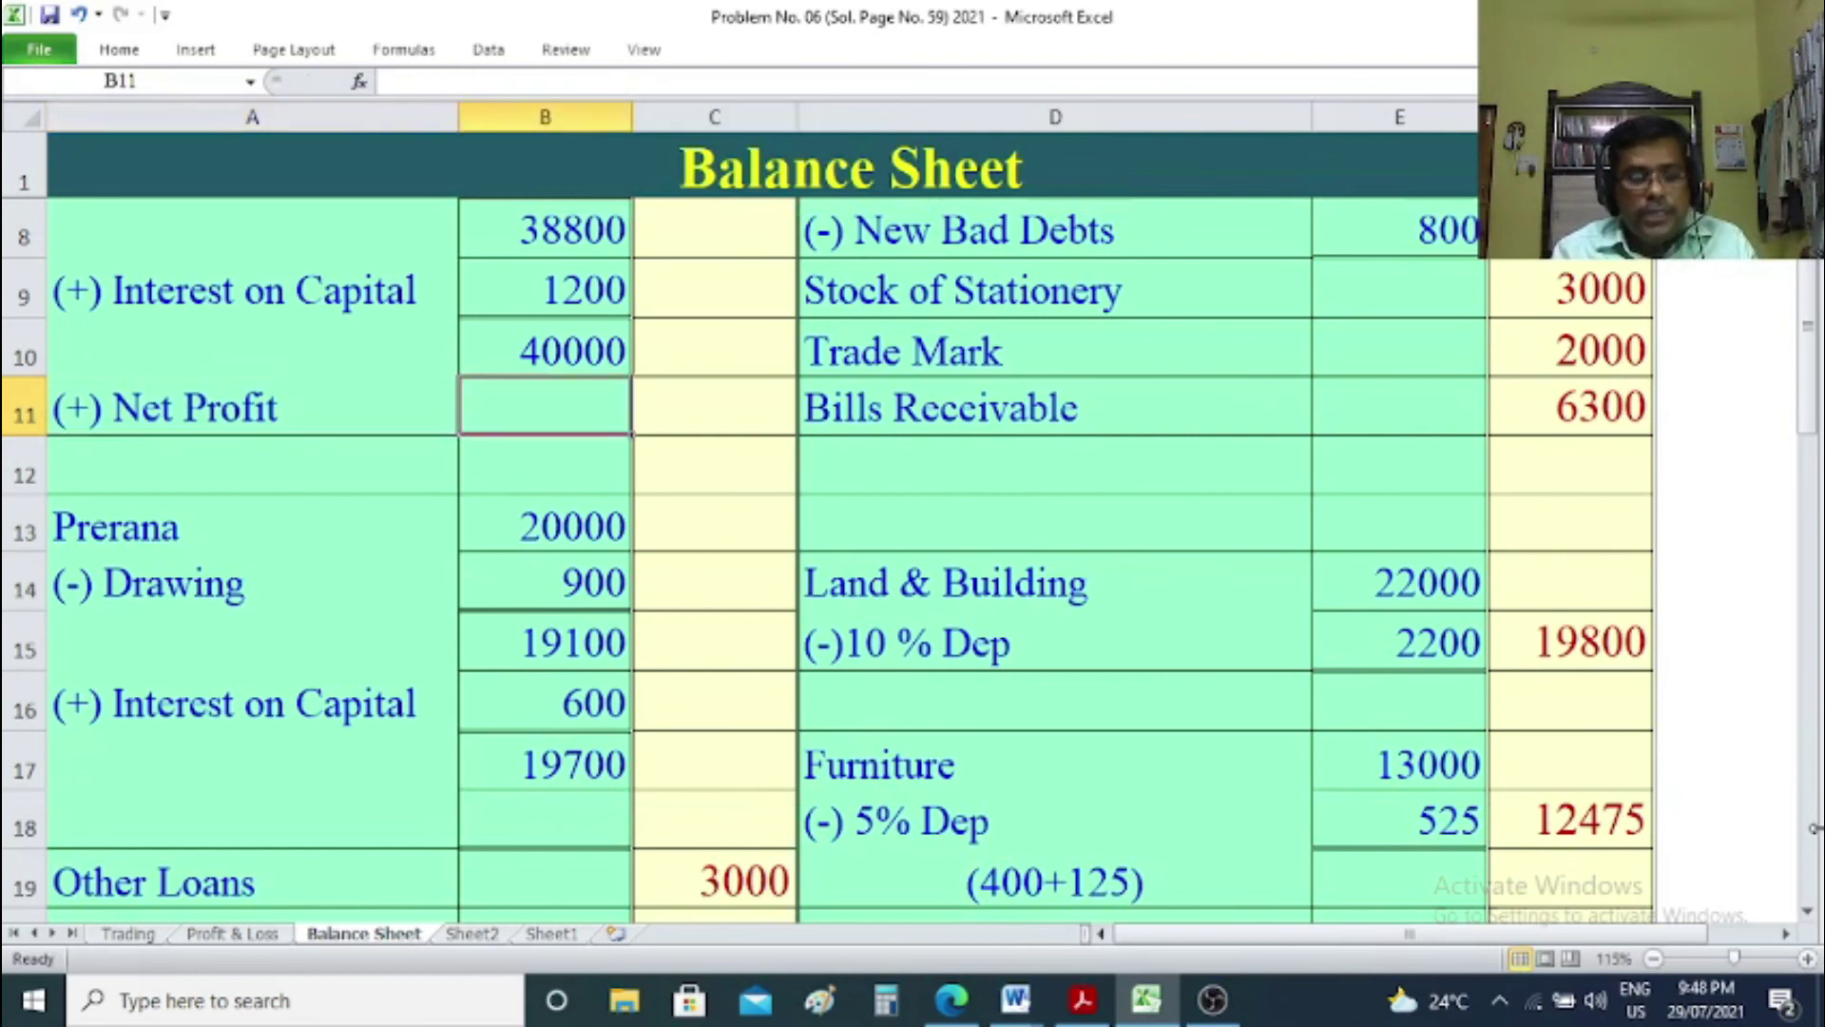
pyautogui.write('550')
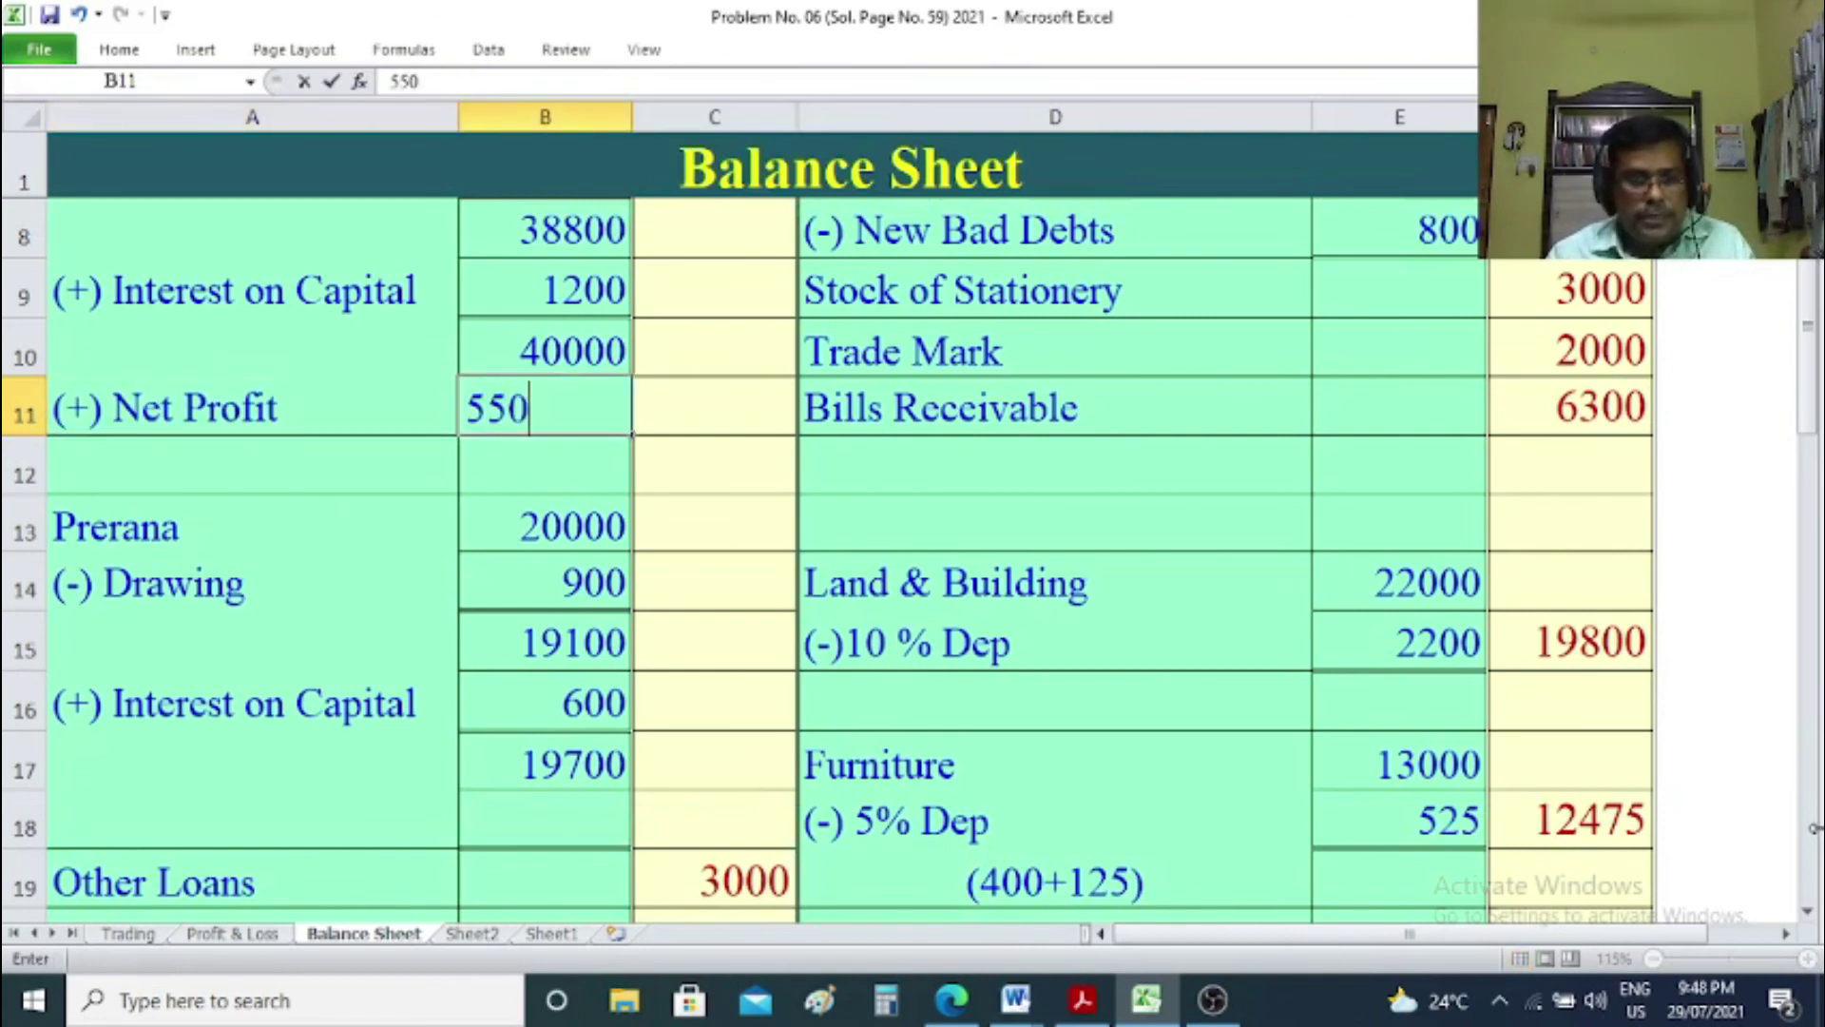
# Enter the first partner's closing capital of 40550 in C11 of the Balance Sheet.
pyautogui.click(725, 417)
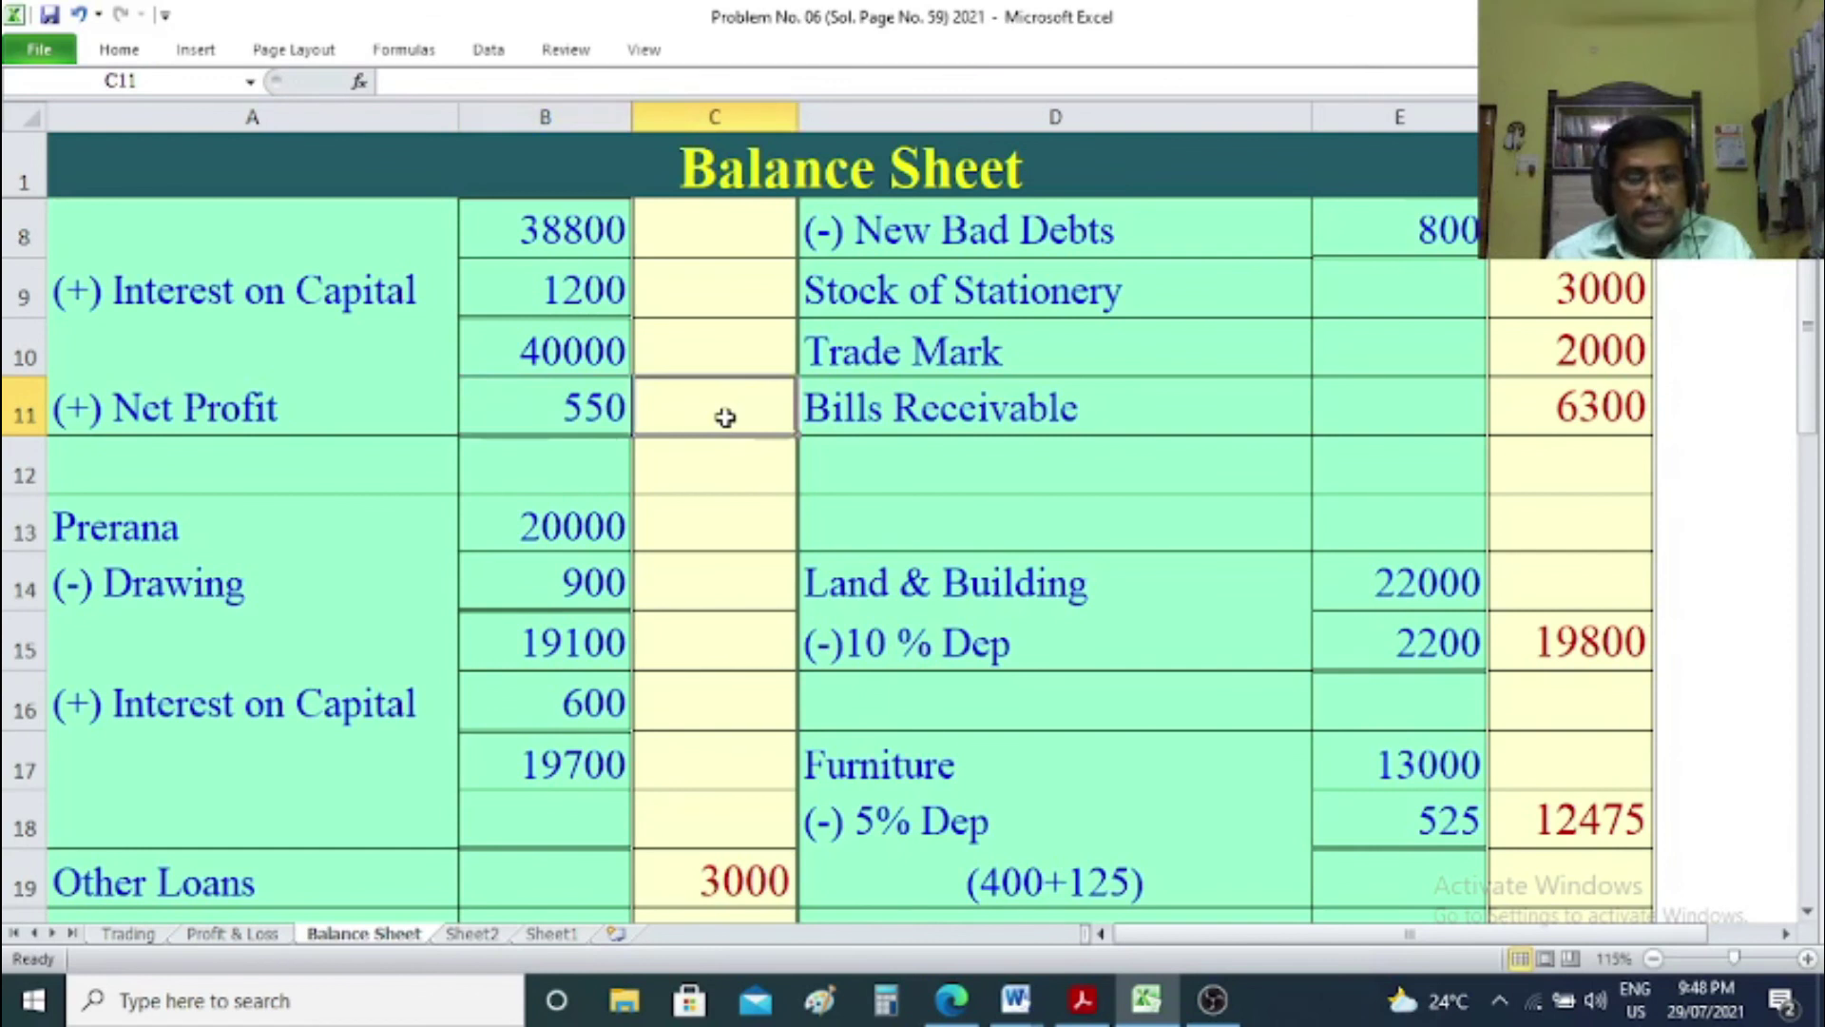
pyautogui.write('40')
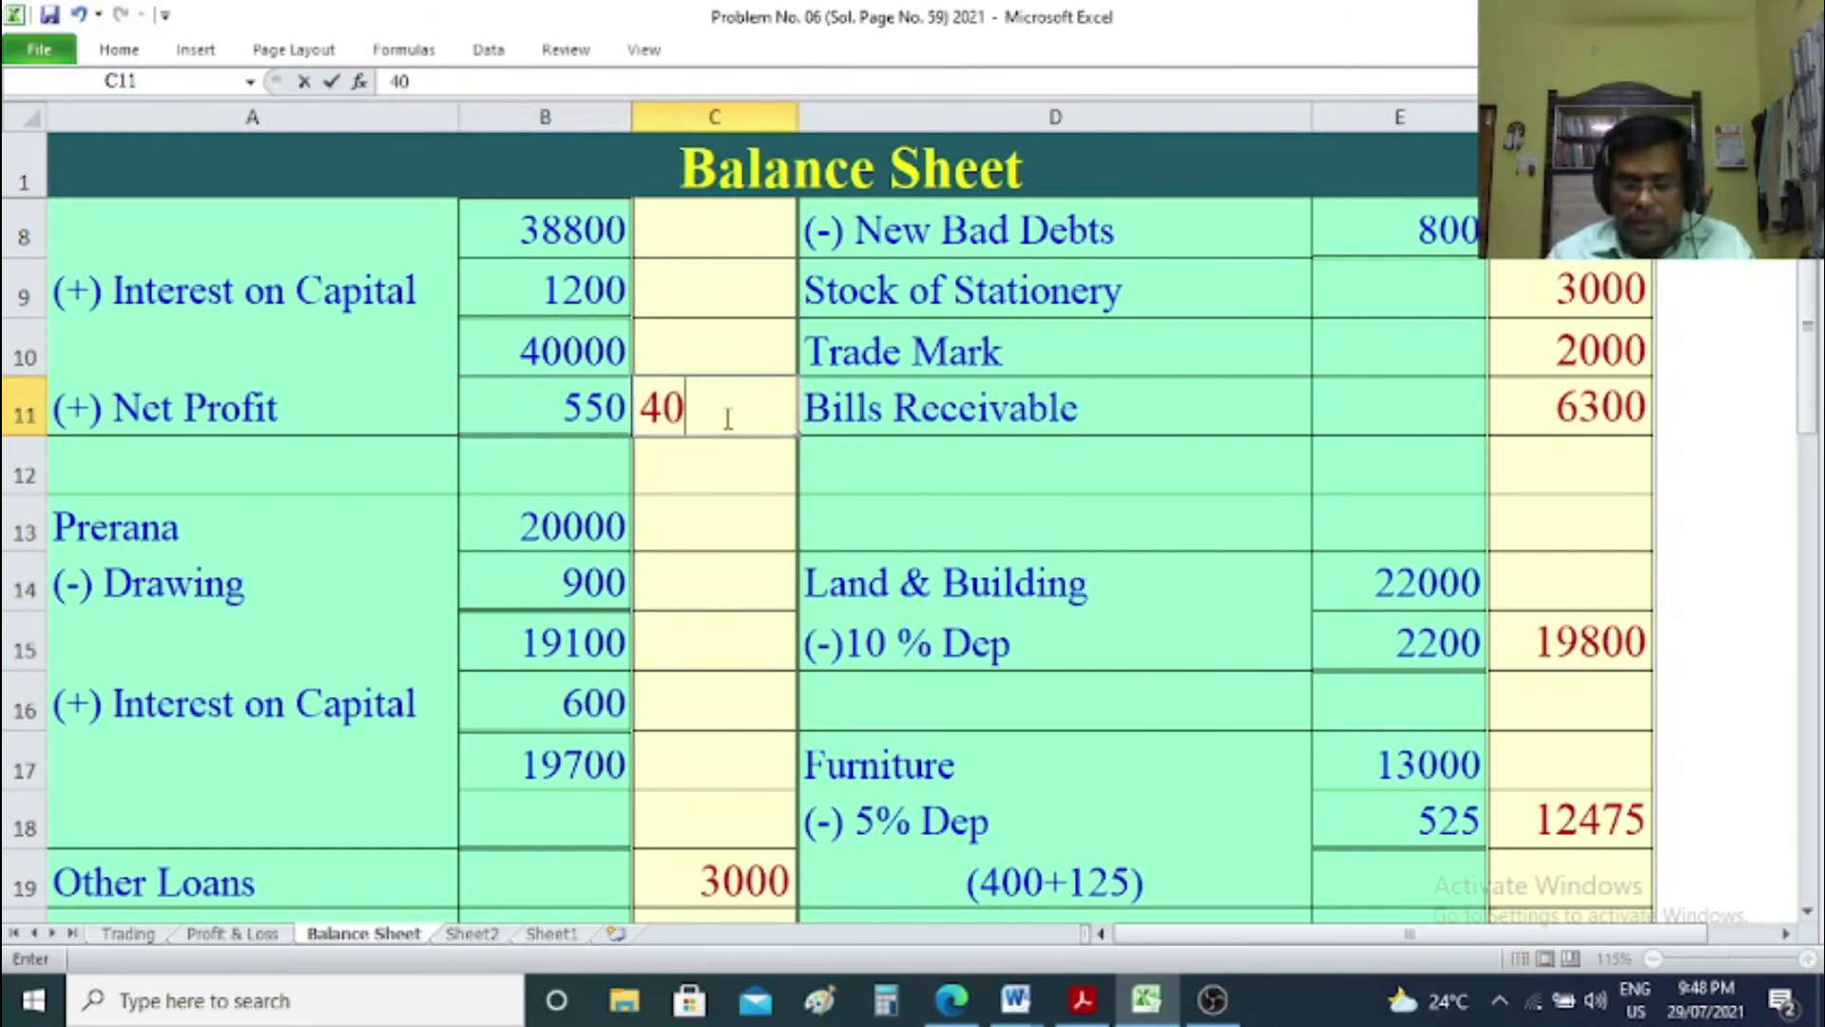
pyautogui.write('550')
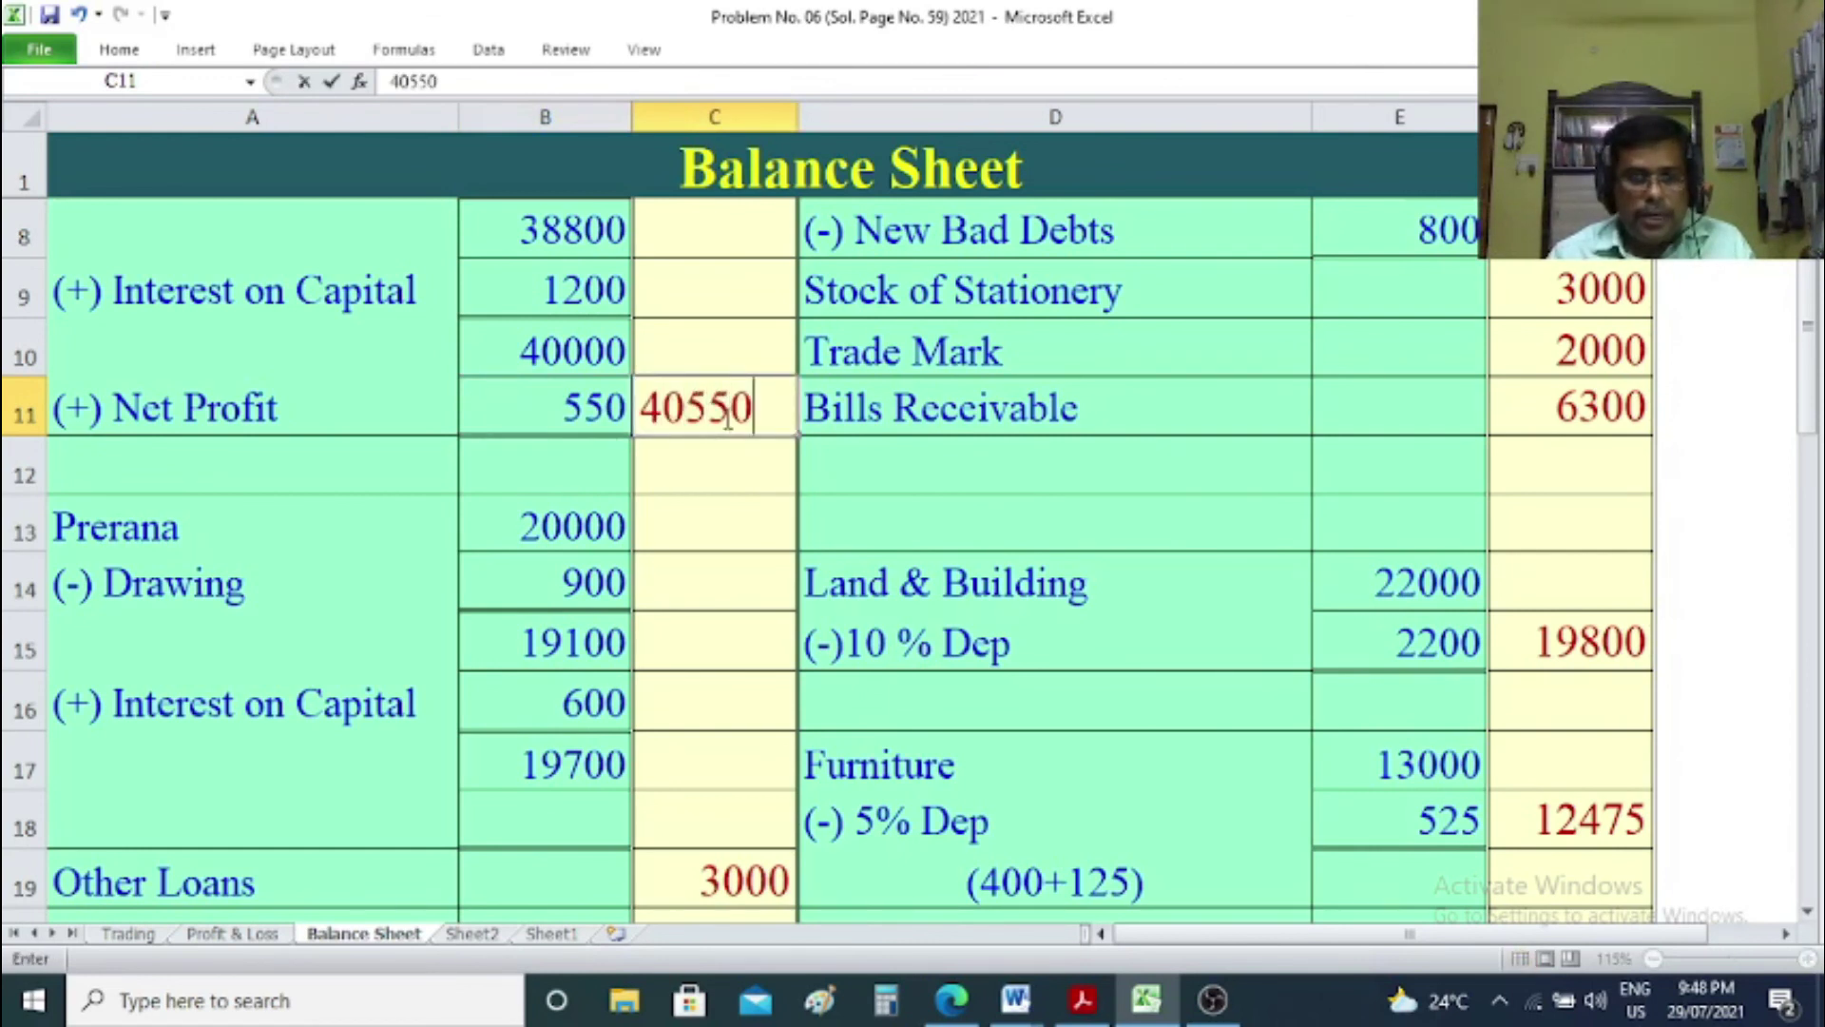
# Enter "(+) Net Profit" in A18 and 275 in B18 for the second partner's capital.
pyautogui.click(119, 830)
pyautogui.write('(+) n')
pyautogui.press('Tab')
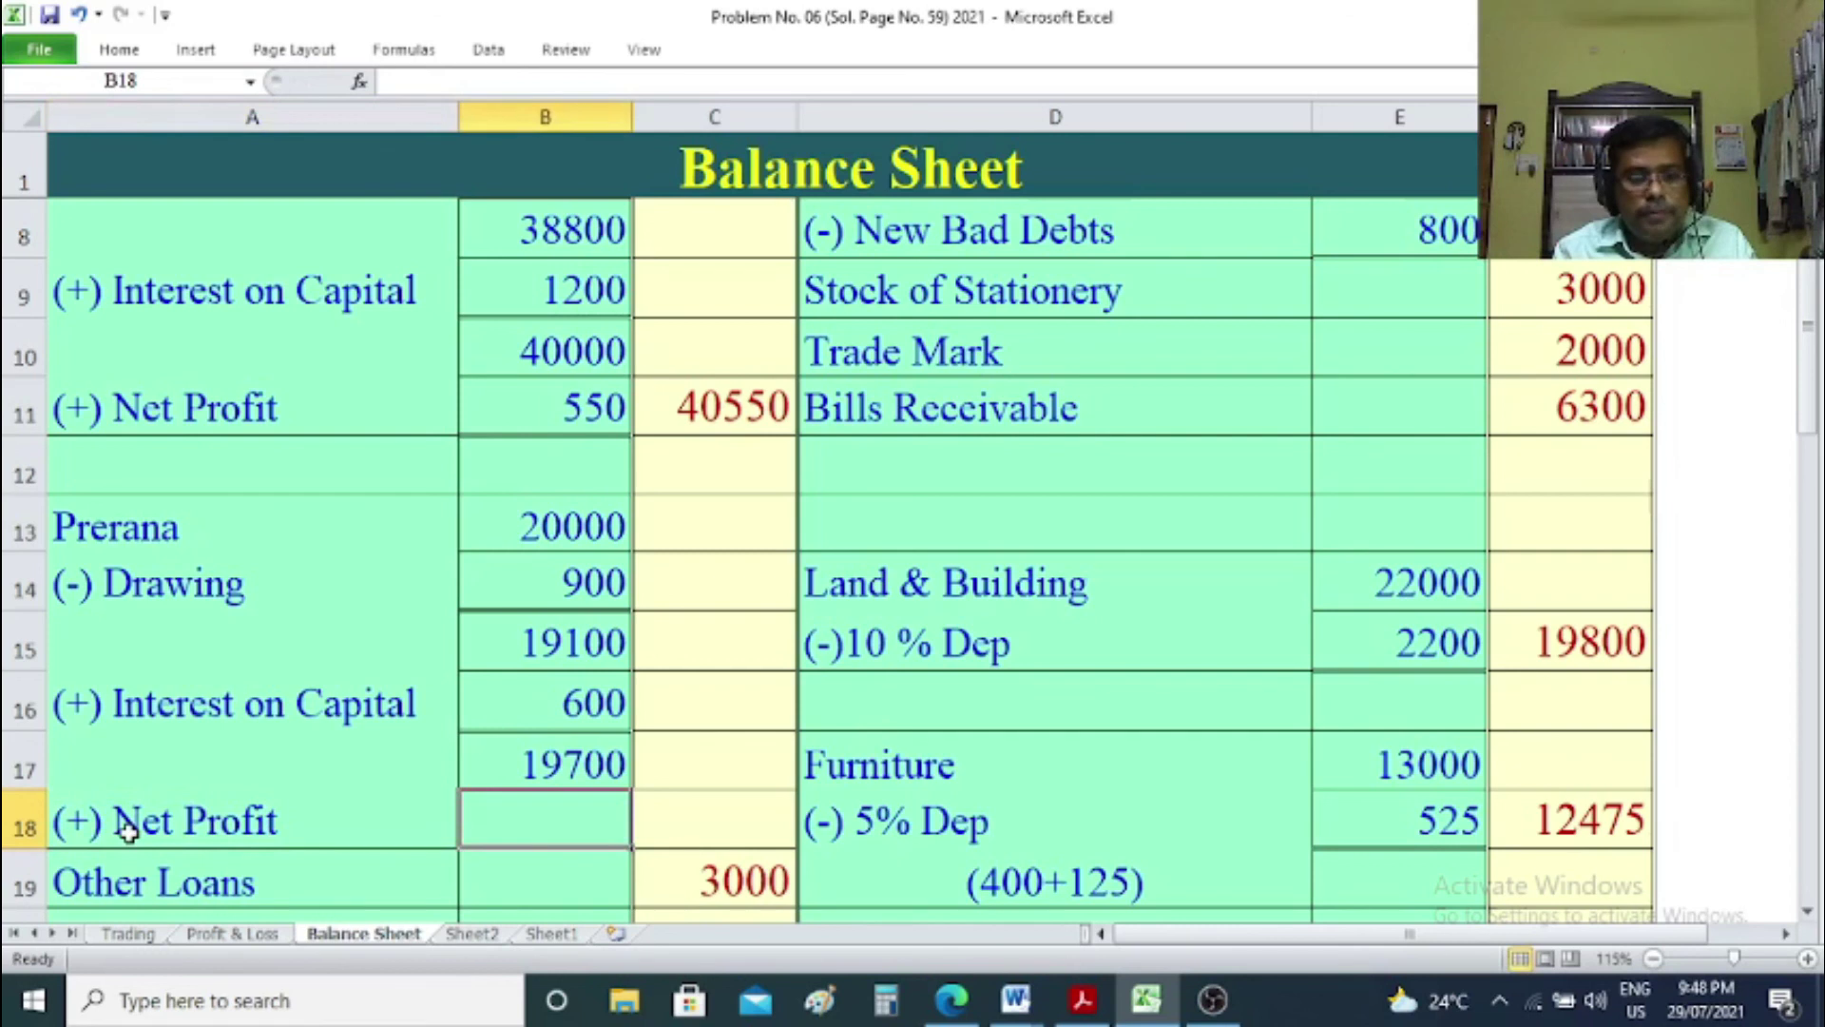
pyautogui.write('275')
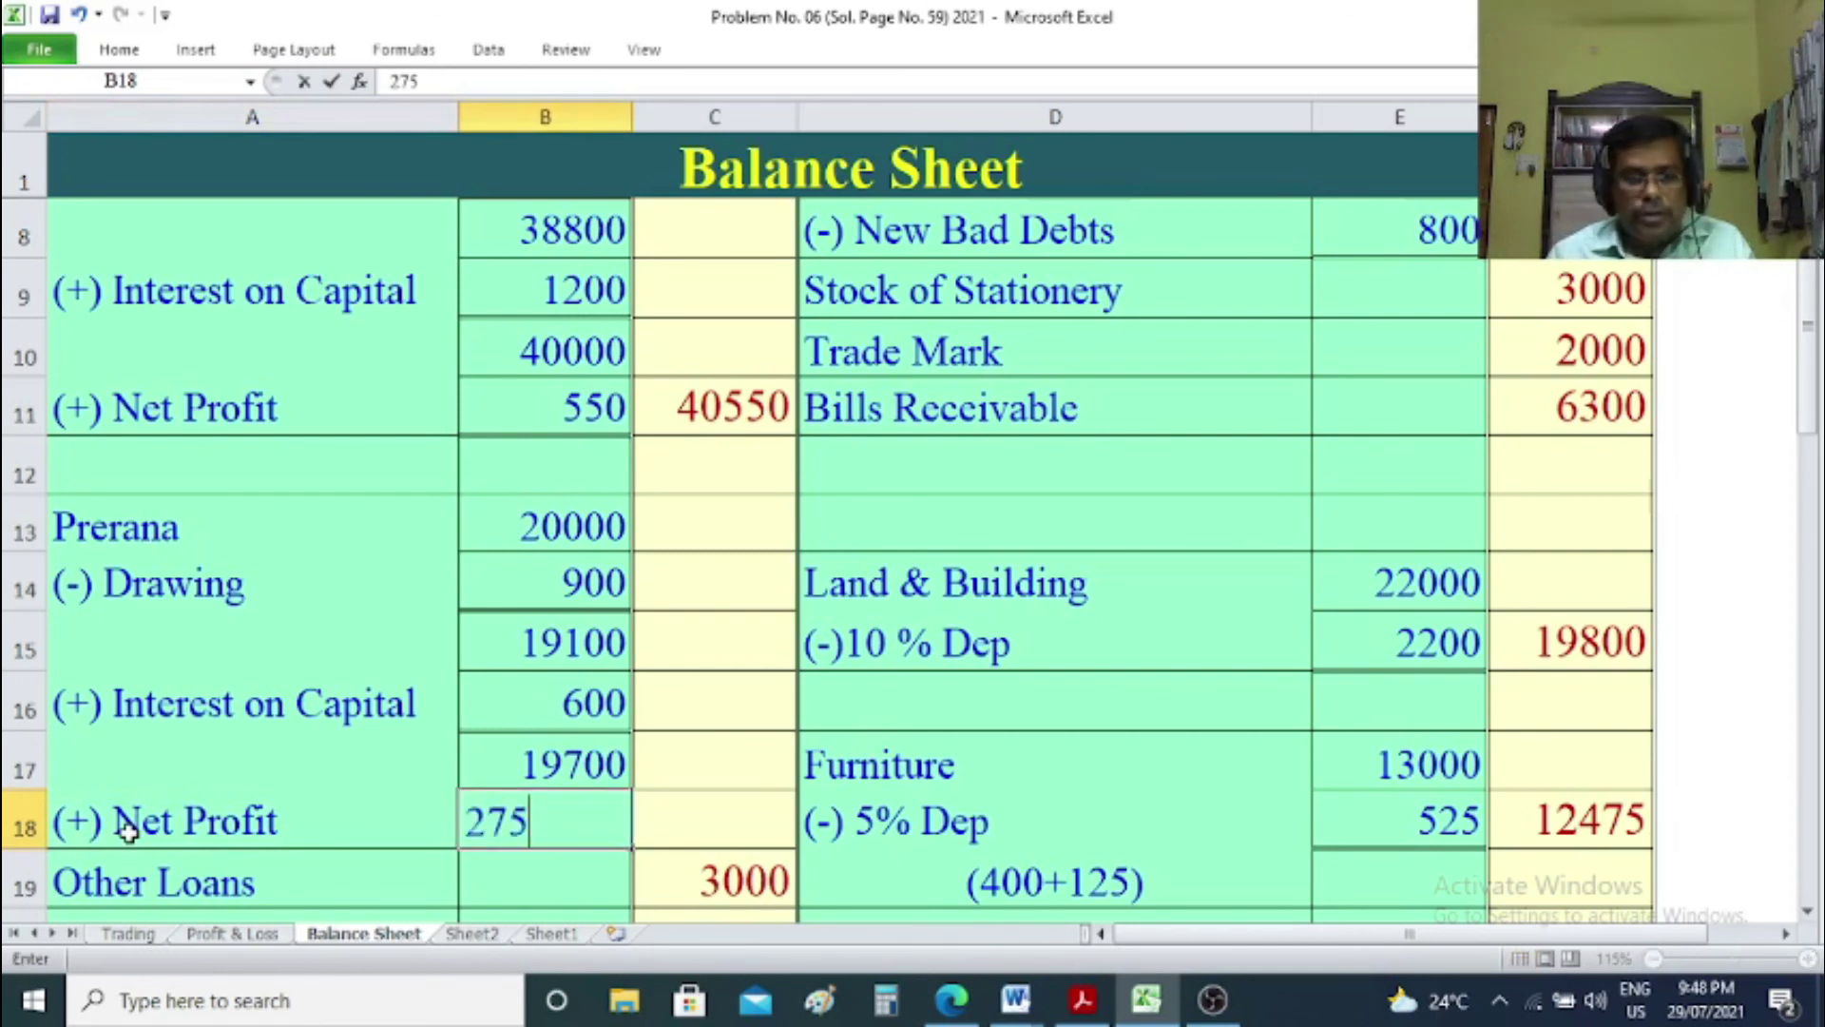
# Calculate the second partner's closing capital in C18 by adding B17 and B18 with a formula.
pyautogui.press('Tab')
pyautogui.write('=')
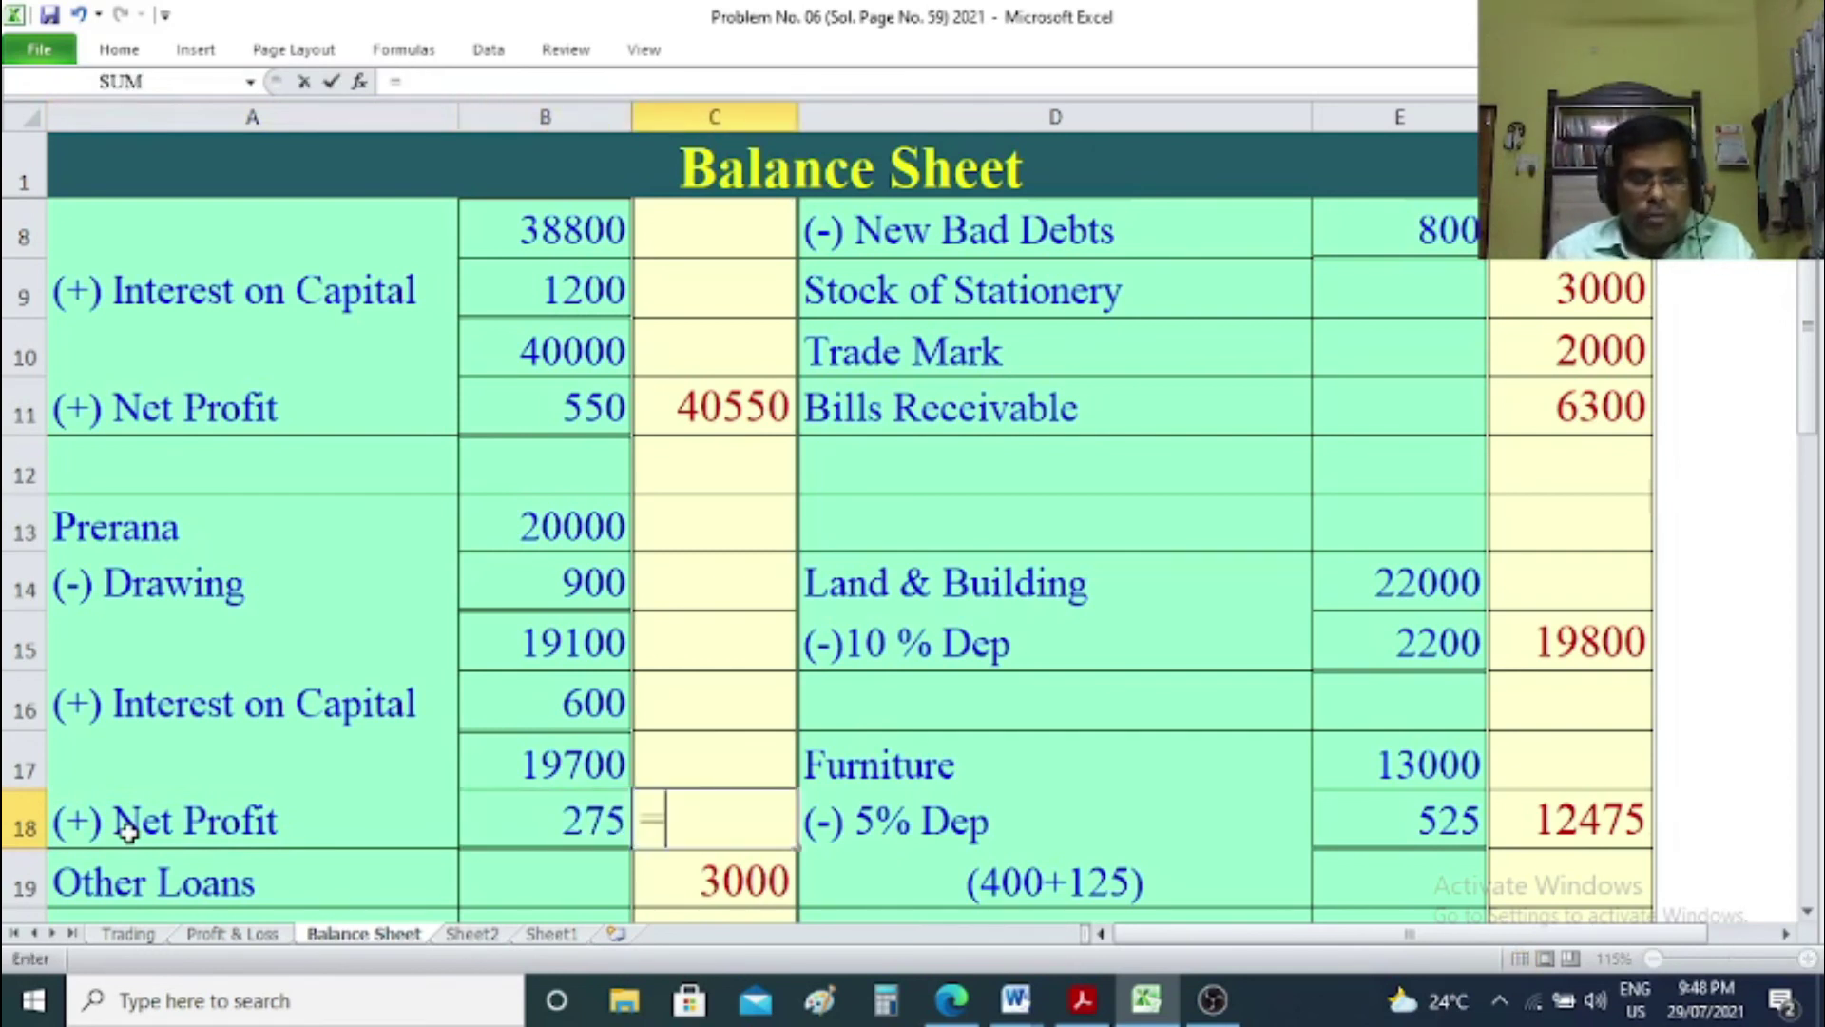
pyautogui.click(526, 772)
pyautogui.write('+')
pyautogui.click(530, 819)
pyautogui.press('Return')
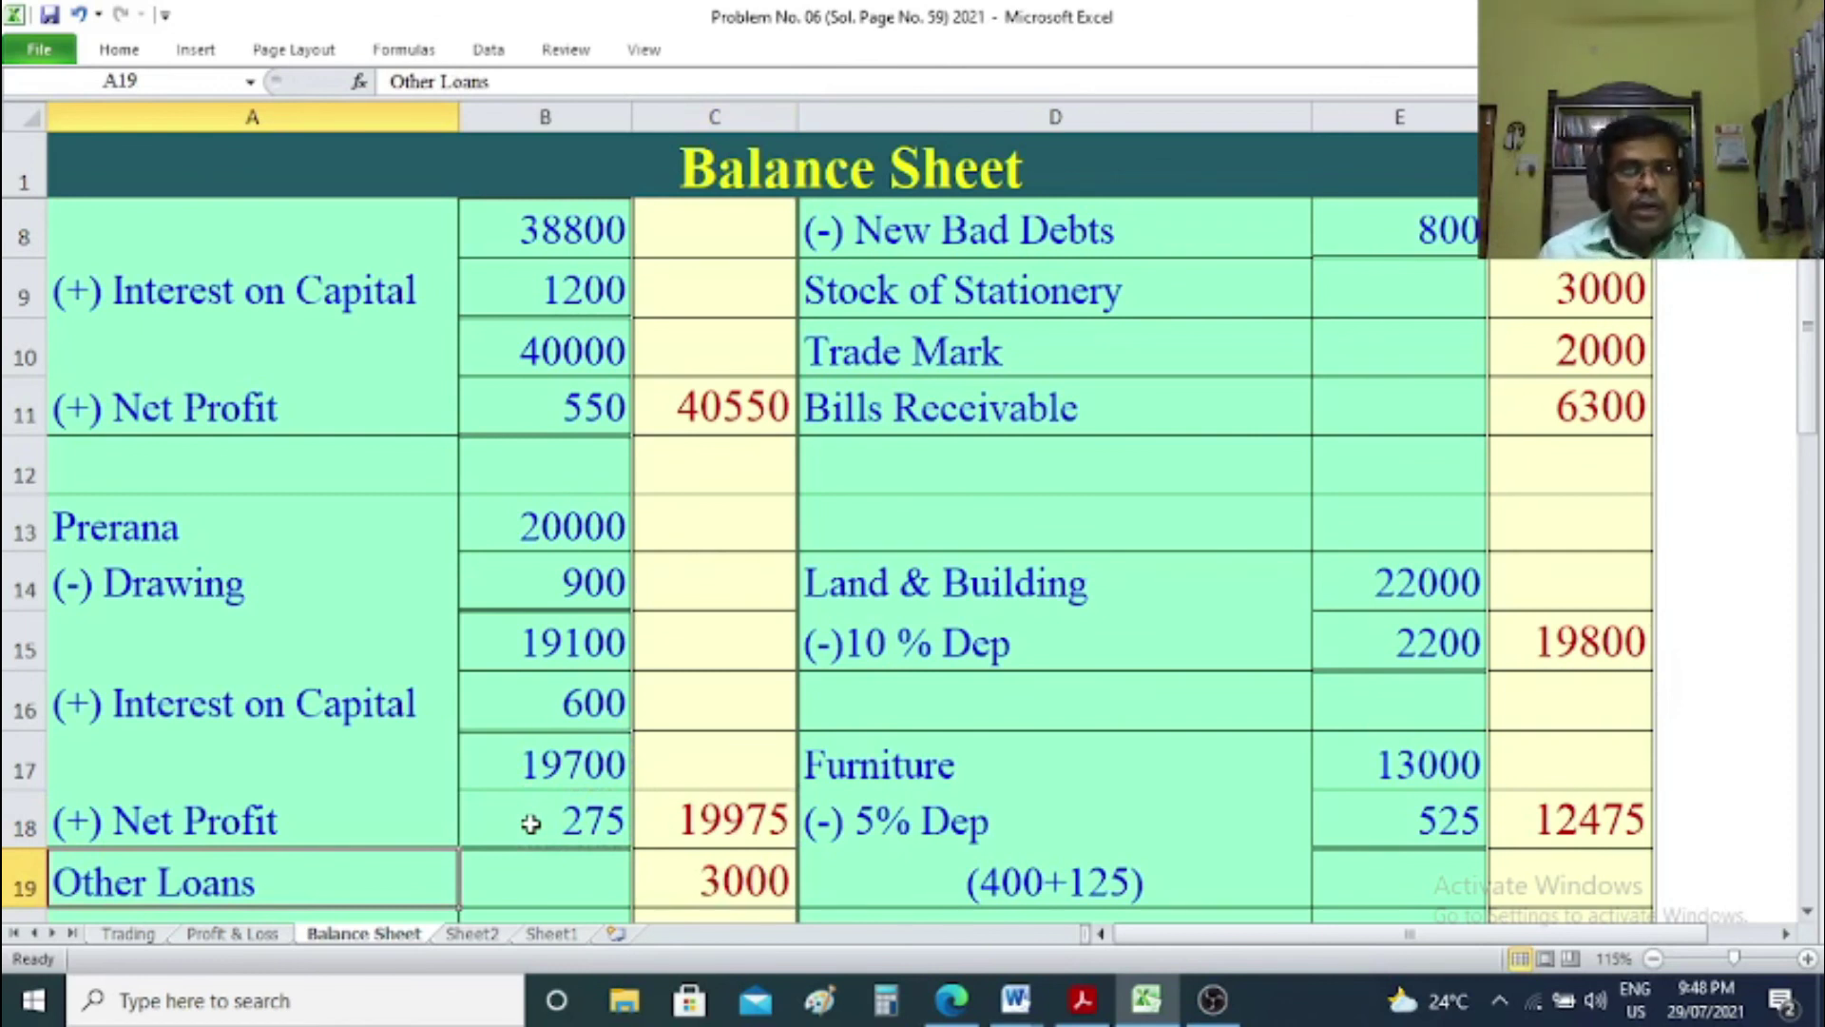
# Compare the Balance Sheet totals and review the first partner's capital through drawings, interest on capital and net profit.
pyautogui.scroll(-4, 531, 824)
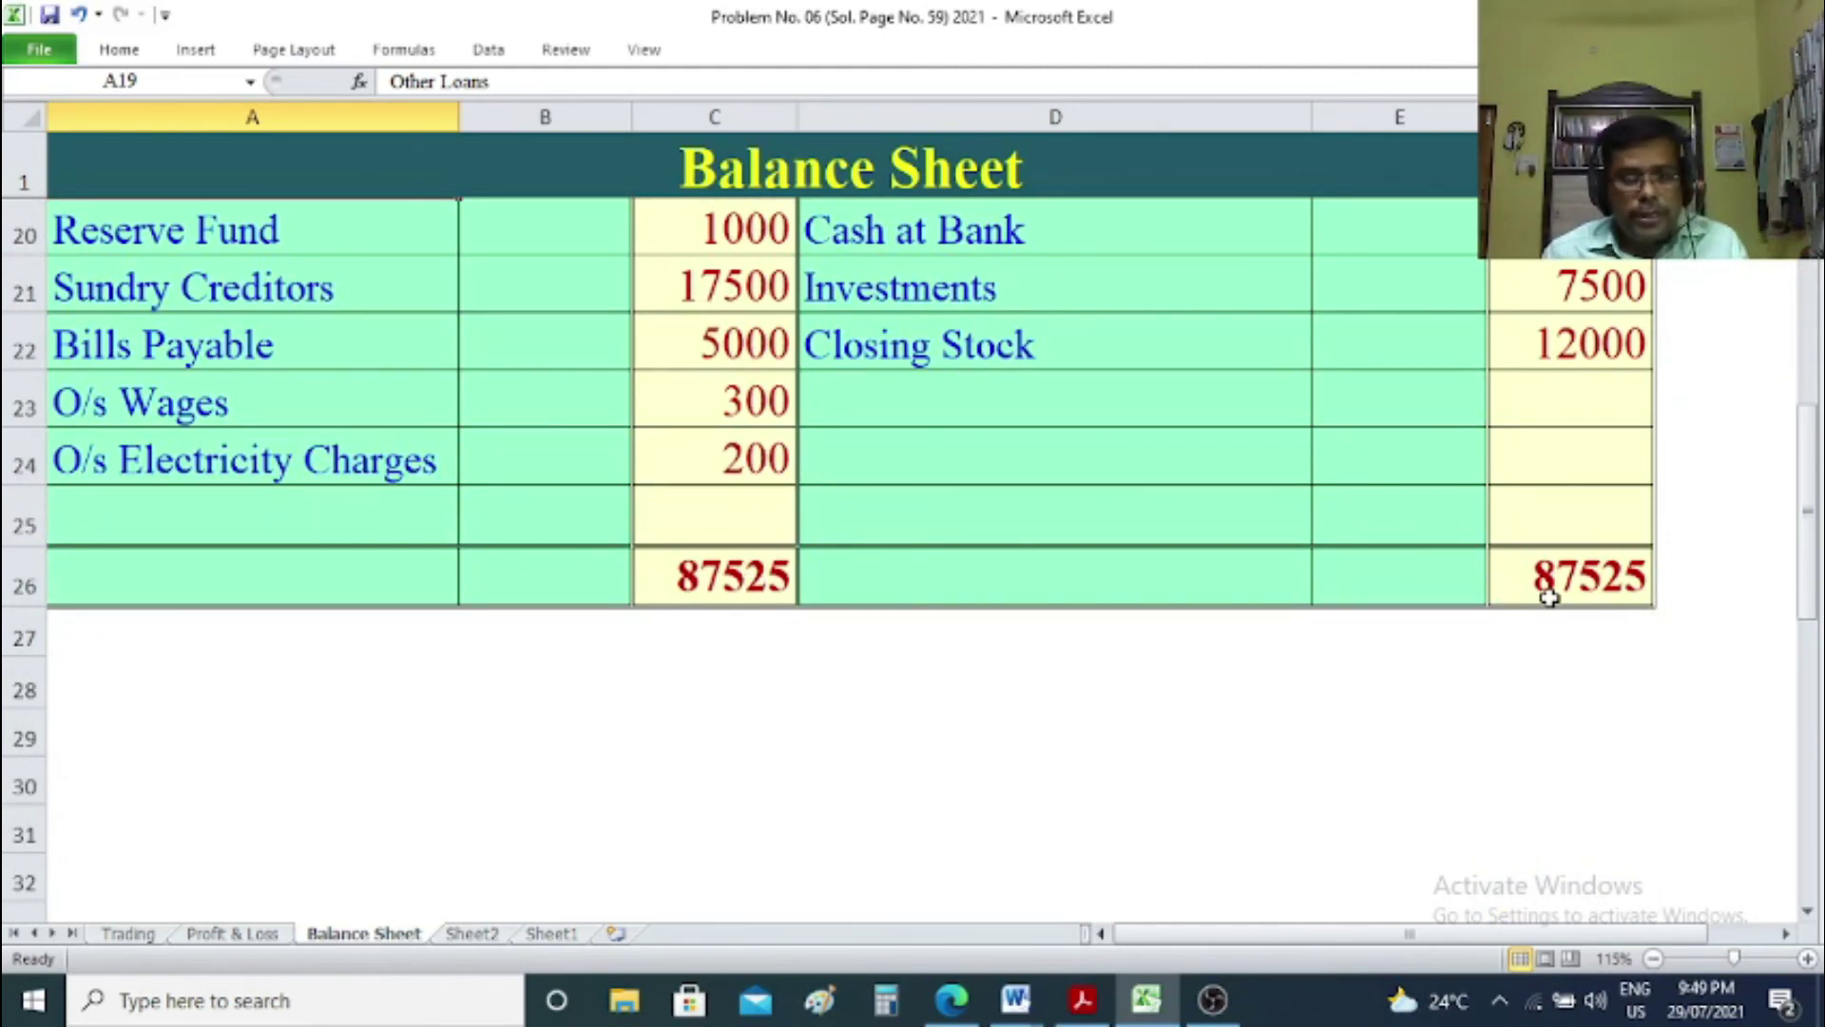
pyautogui.scroll(4, 678, 770)
pyautogui.scroll(2, 679, 769)
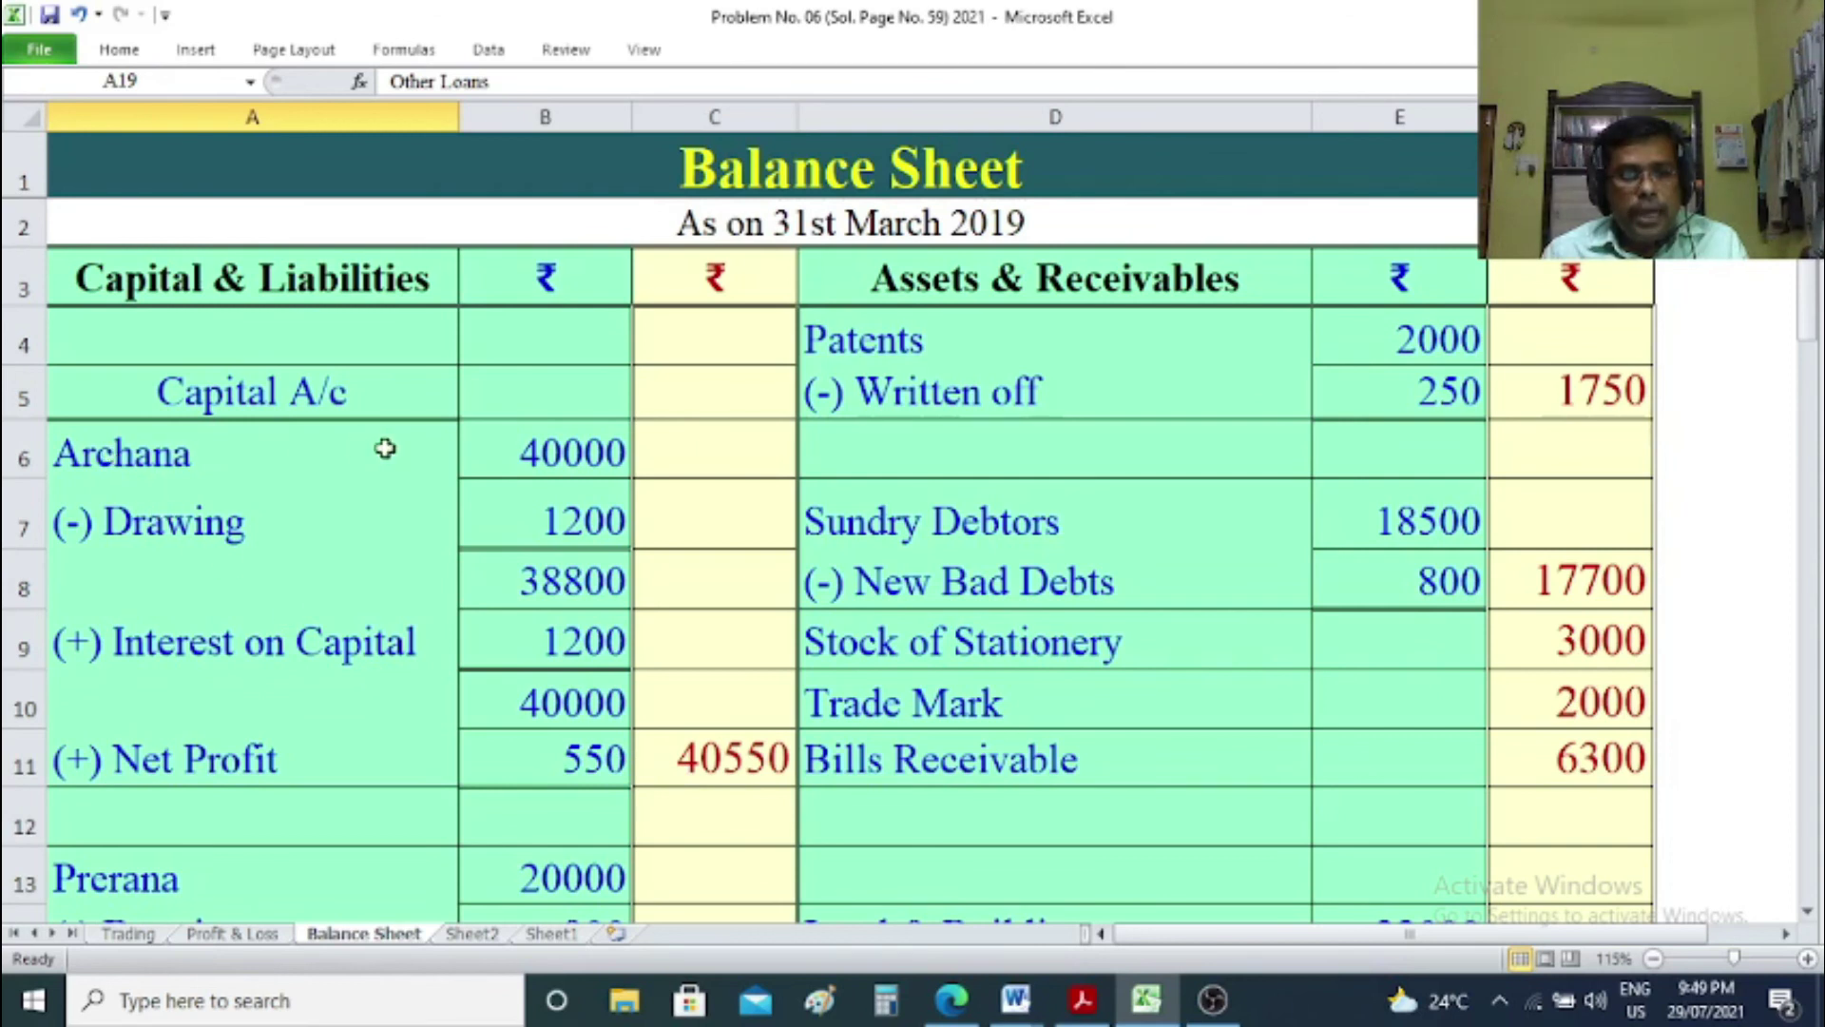
pyautogui.click(541, 446)
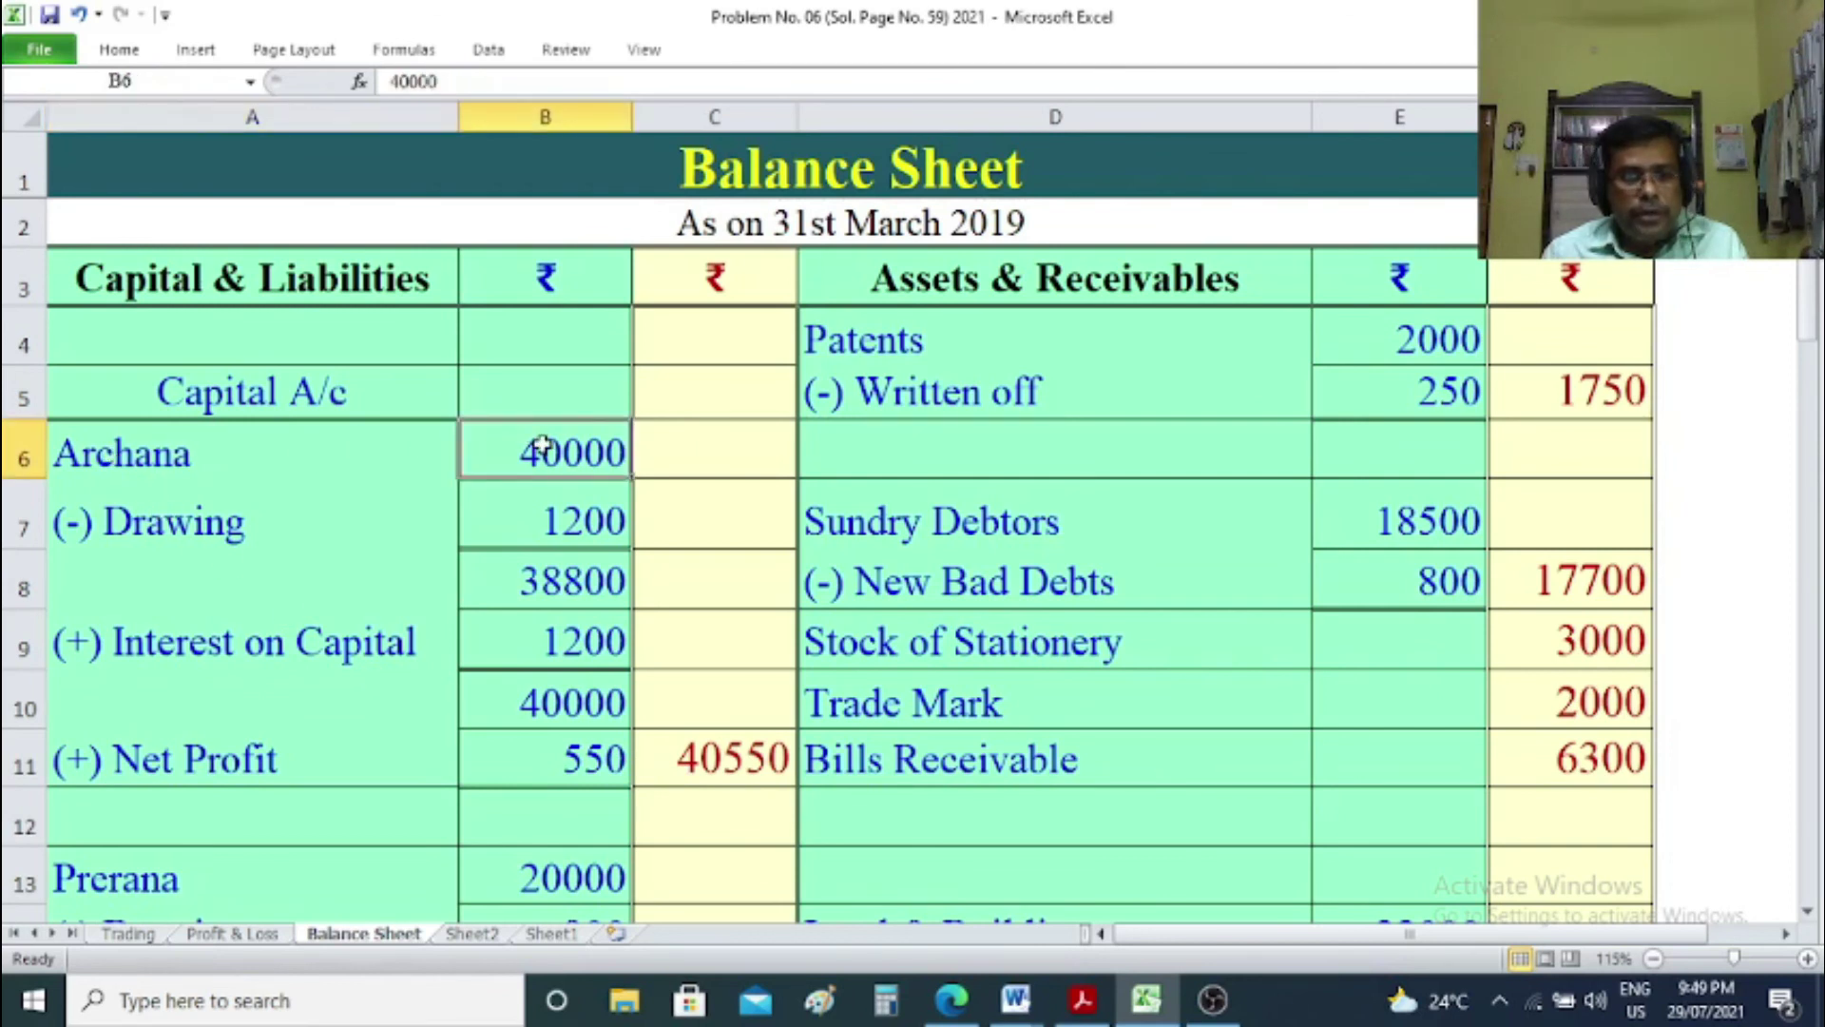
pyautogui.click(565, 513)
pyautogui.click(571, 623)
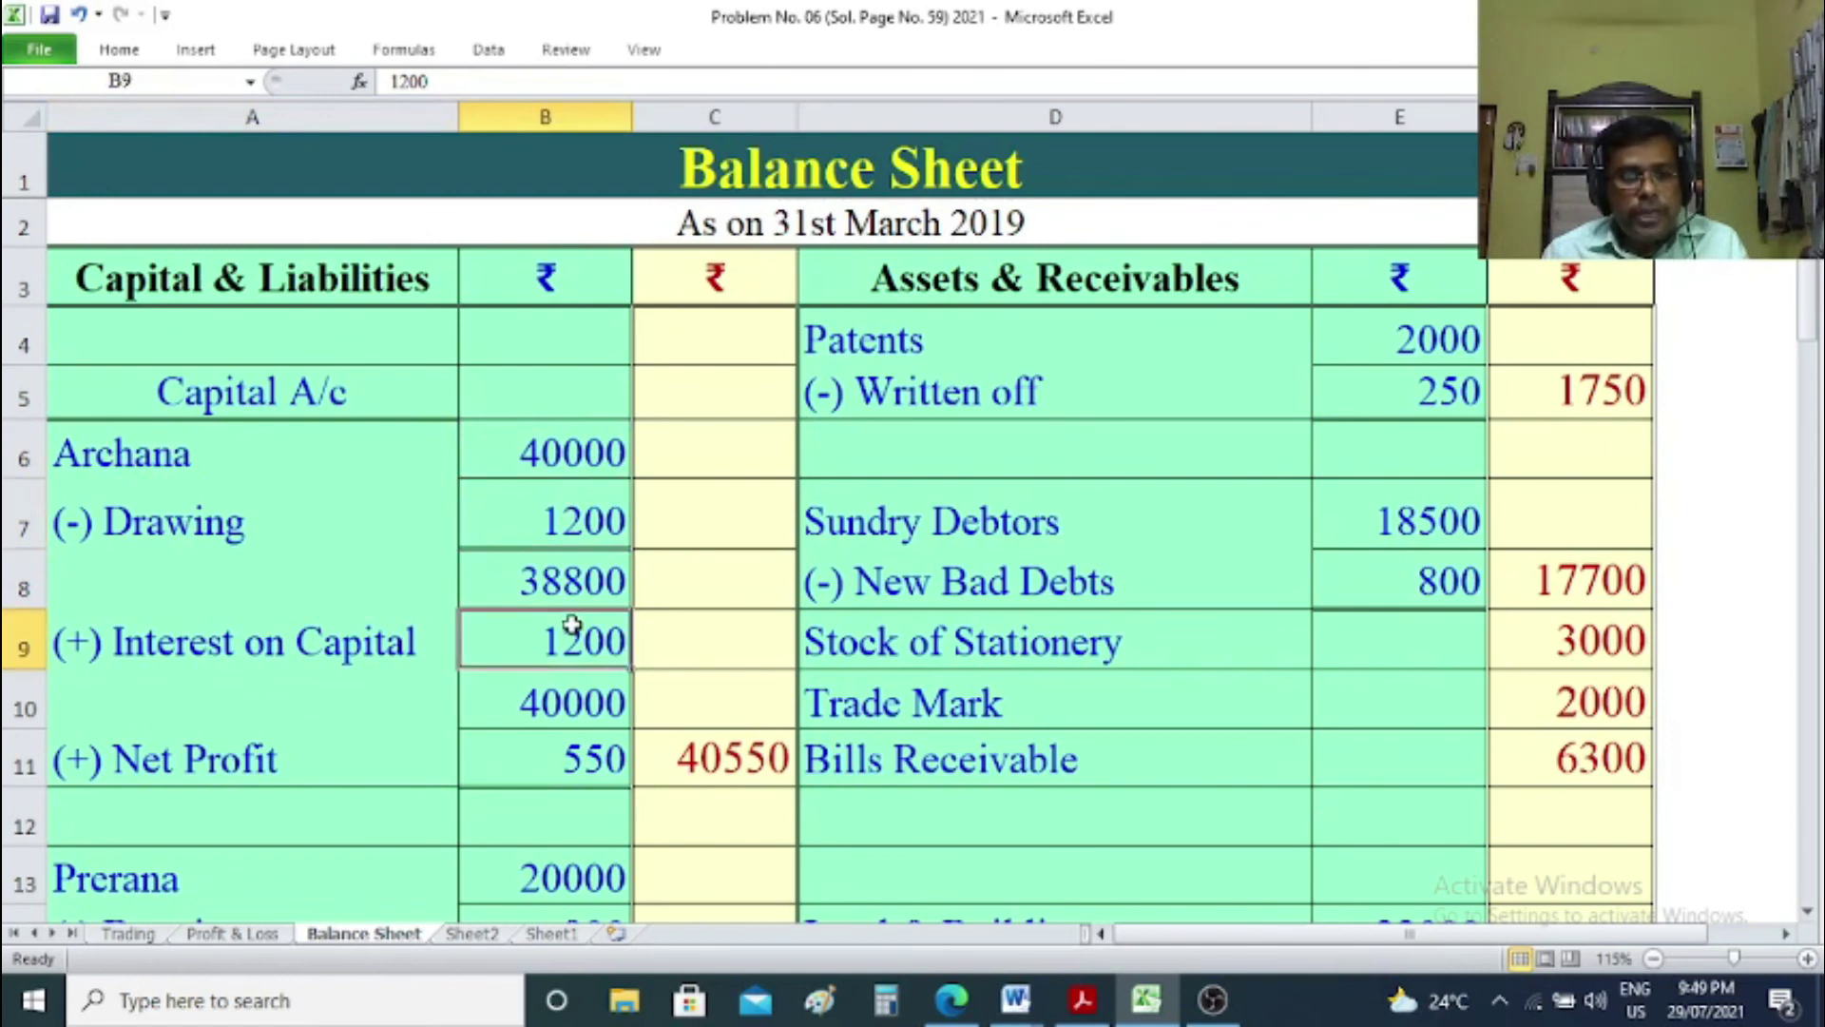
pyautogui.click(583, 750)
pyautogui.click(718, 748)
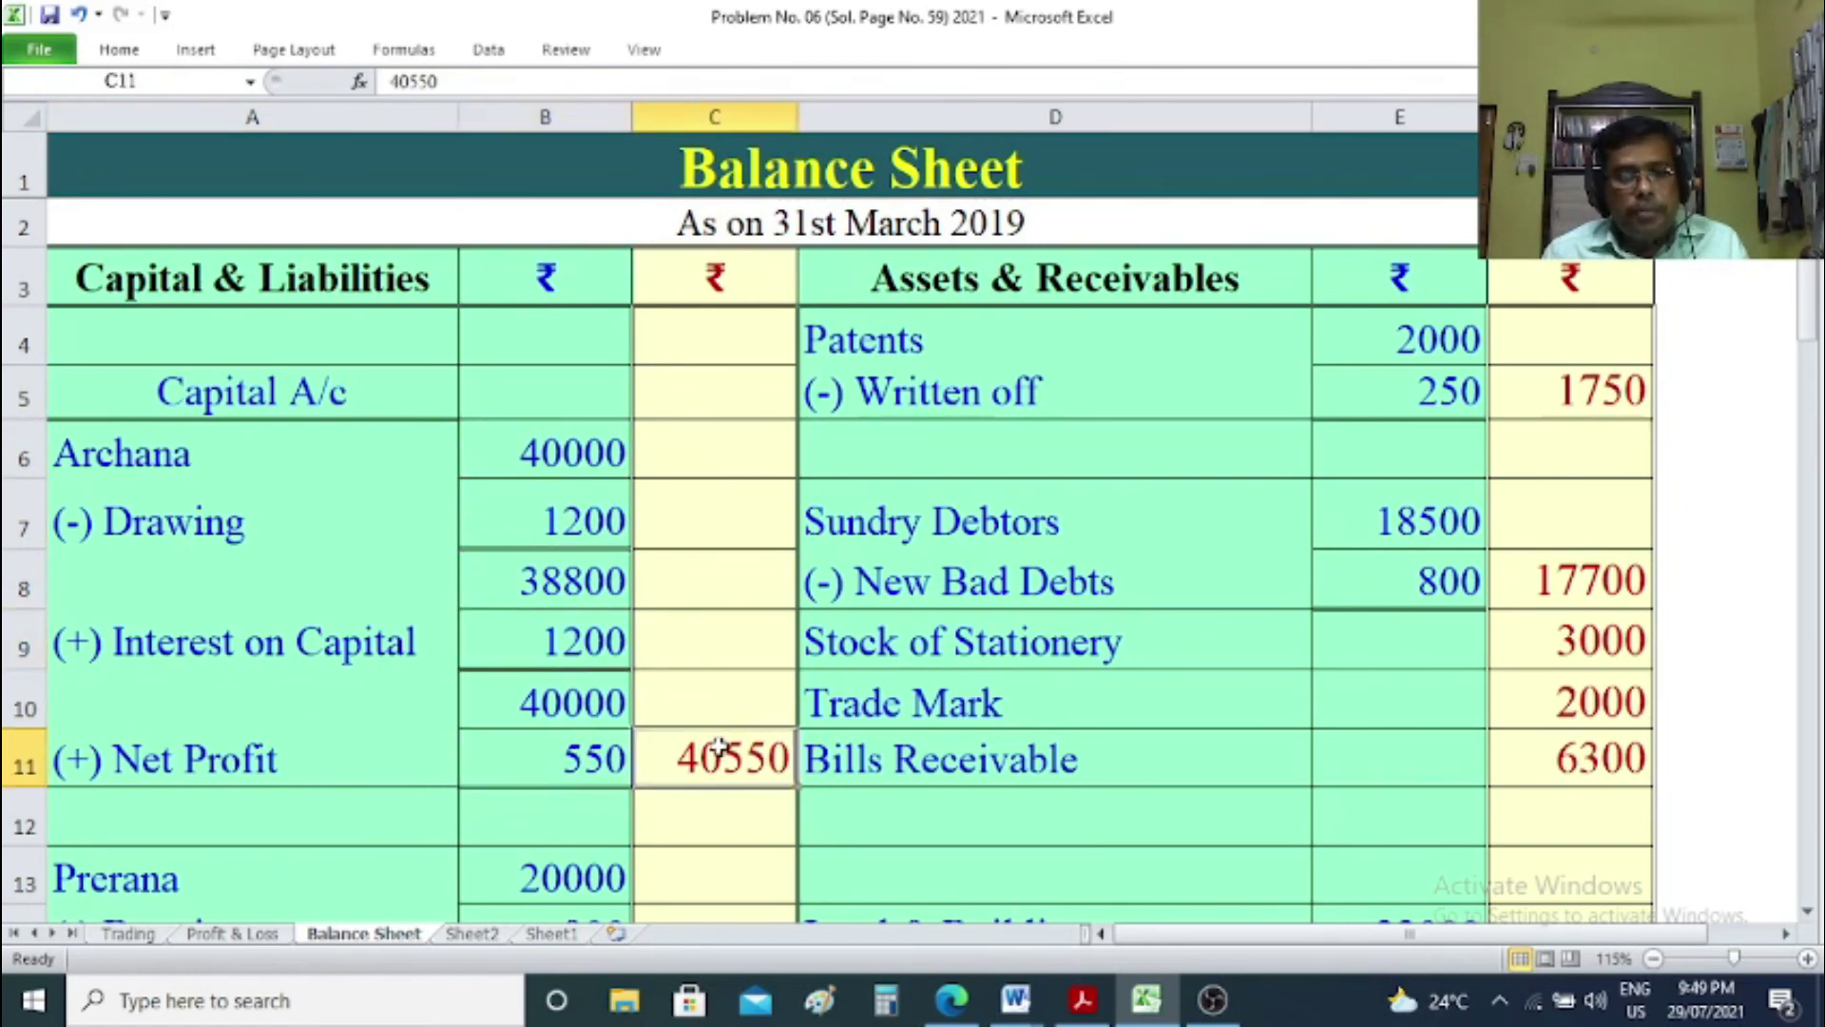
pyautogui.scroll(-1, 718, 747)
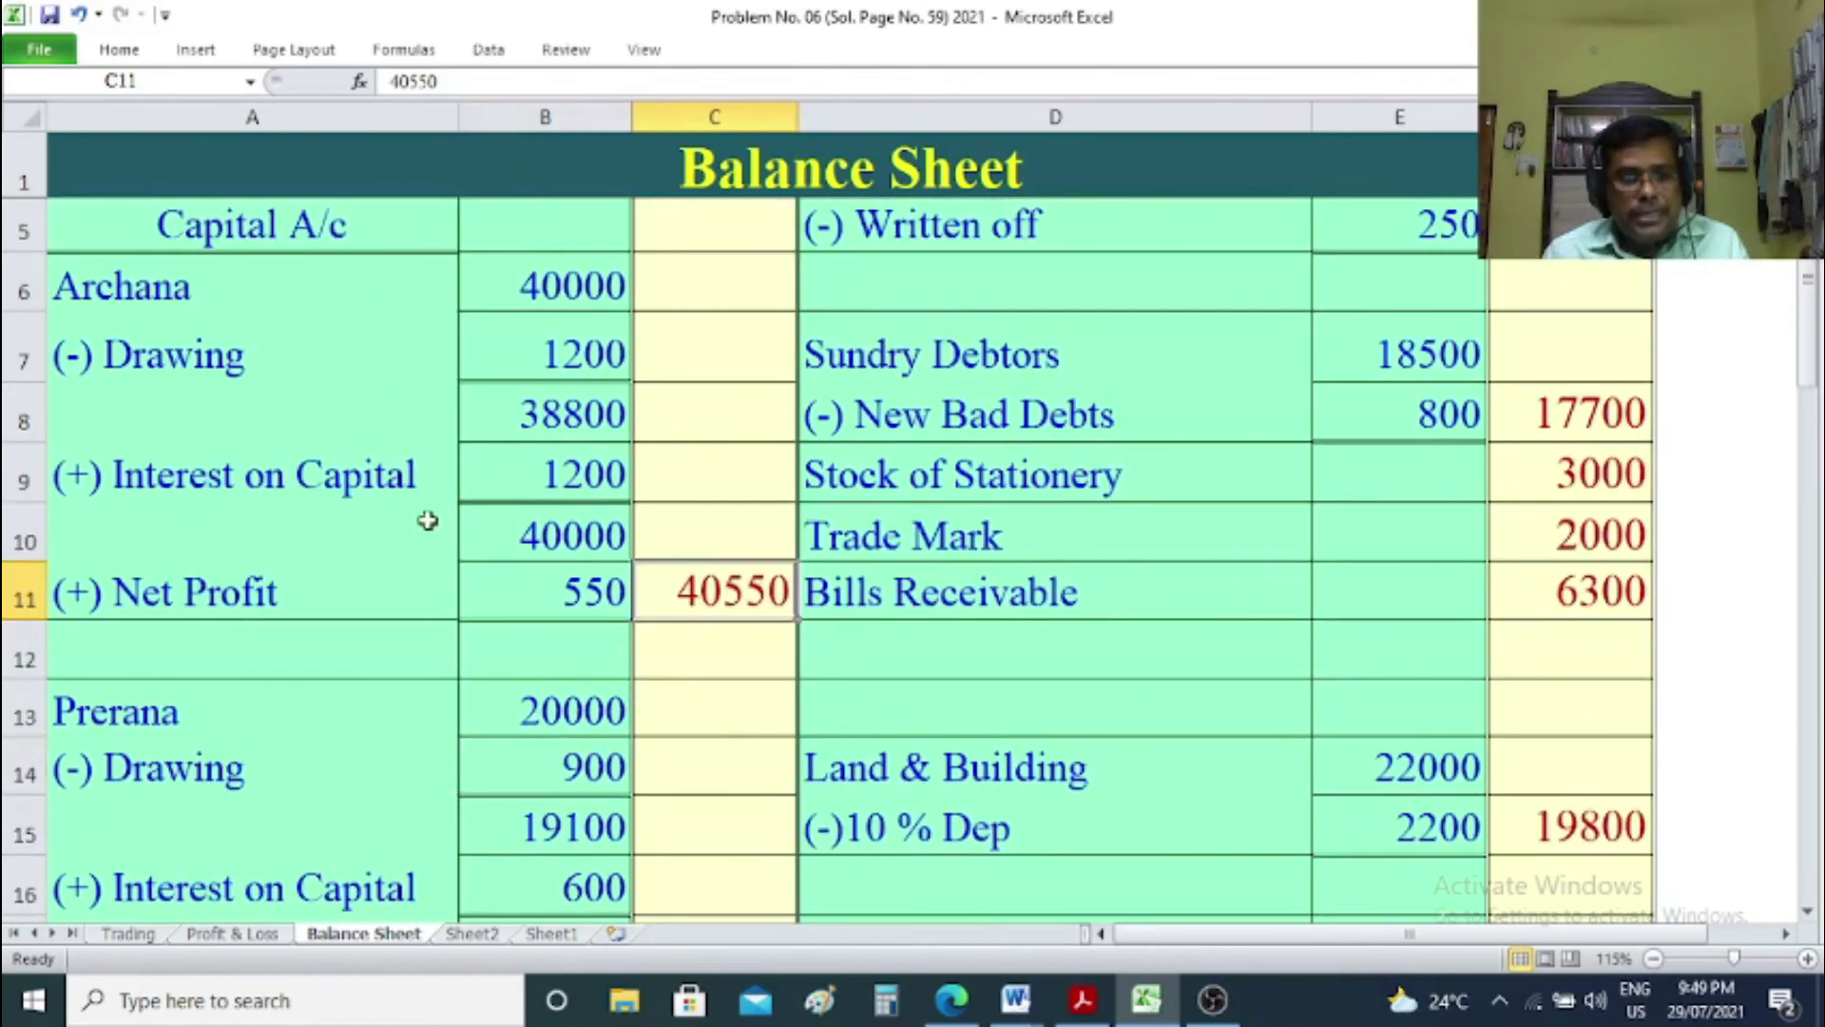
pyautogui.scroll(-3, 425, 526)
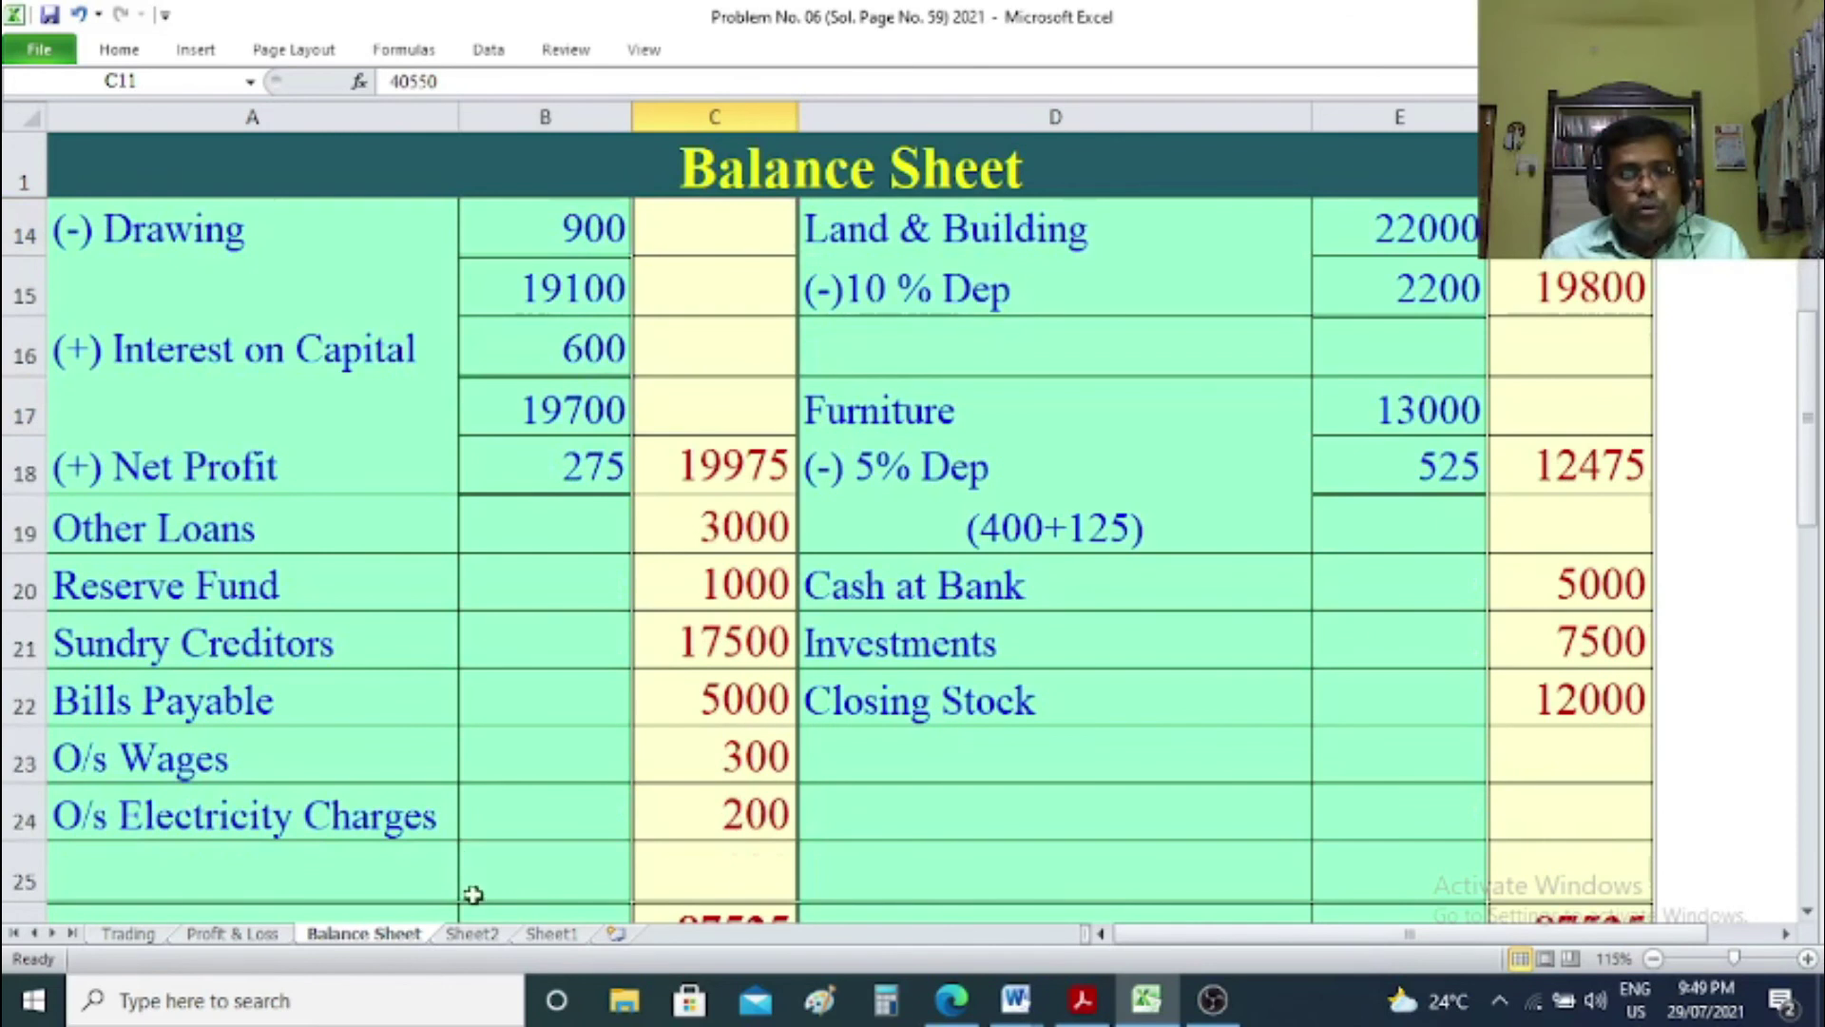
# Open Sheet2 and check the closing balances carried down in both partners' capital accounts.
pyautogui.click(475, 935)
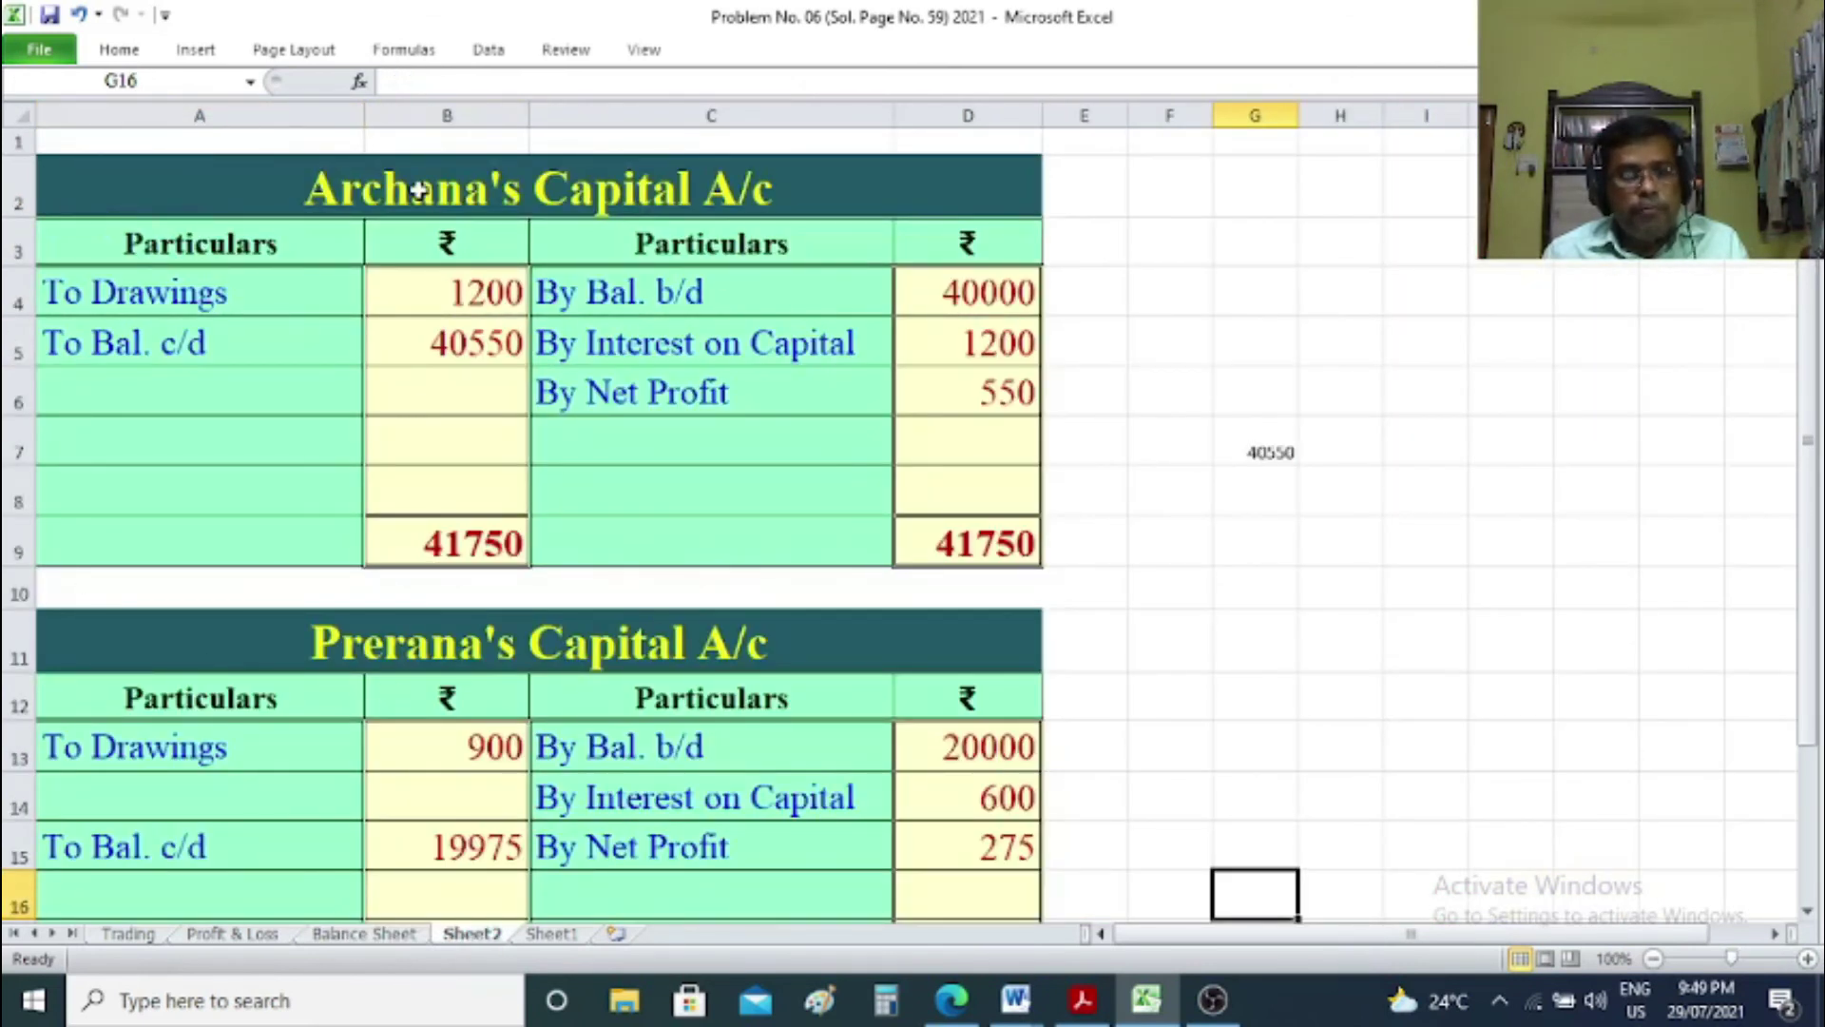
pyautogui.moveTo(466, 350); pyautogui.dragTo(267, 352)
pyautogui.moveTo(481, 849); pyautogui.dragTo(261, 851)
pyautogui.click(1178, 764)
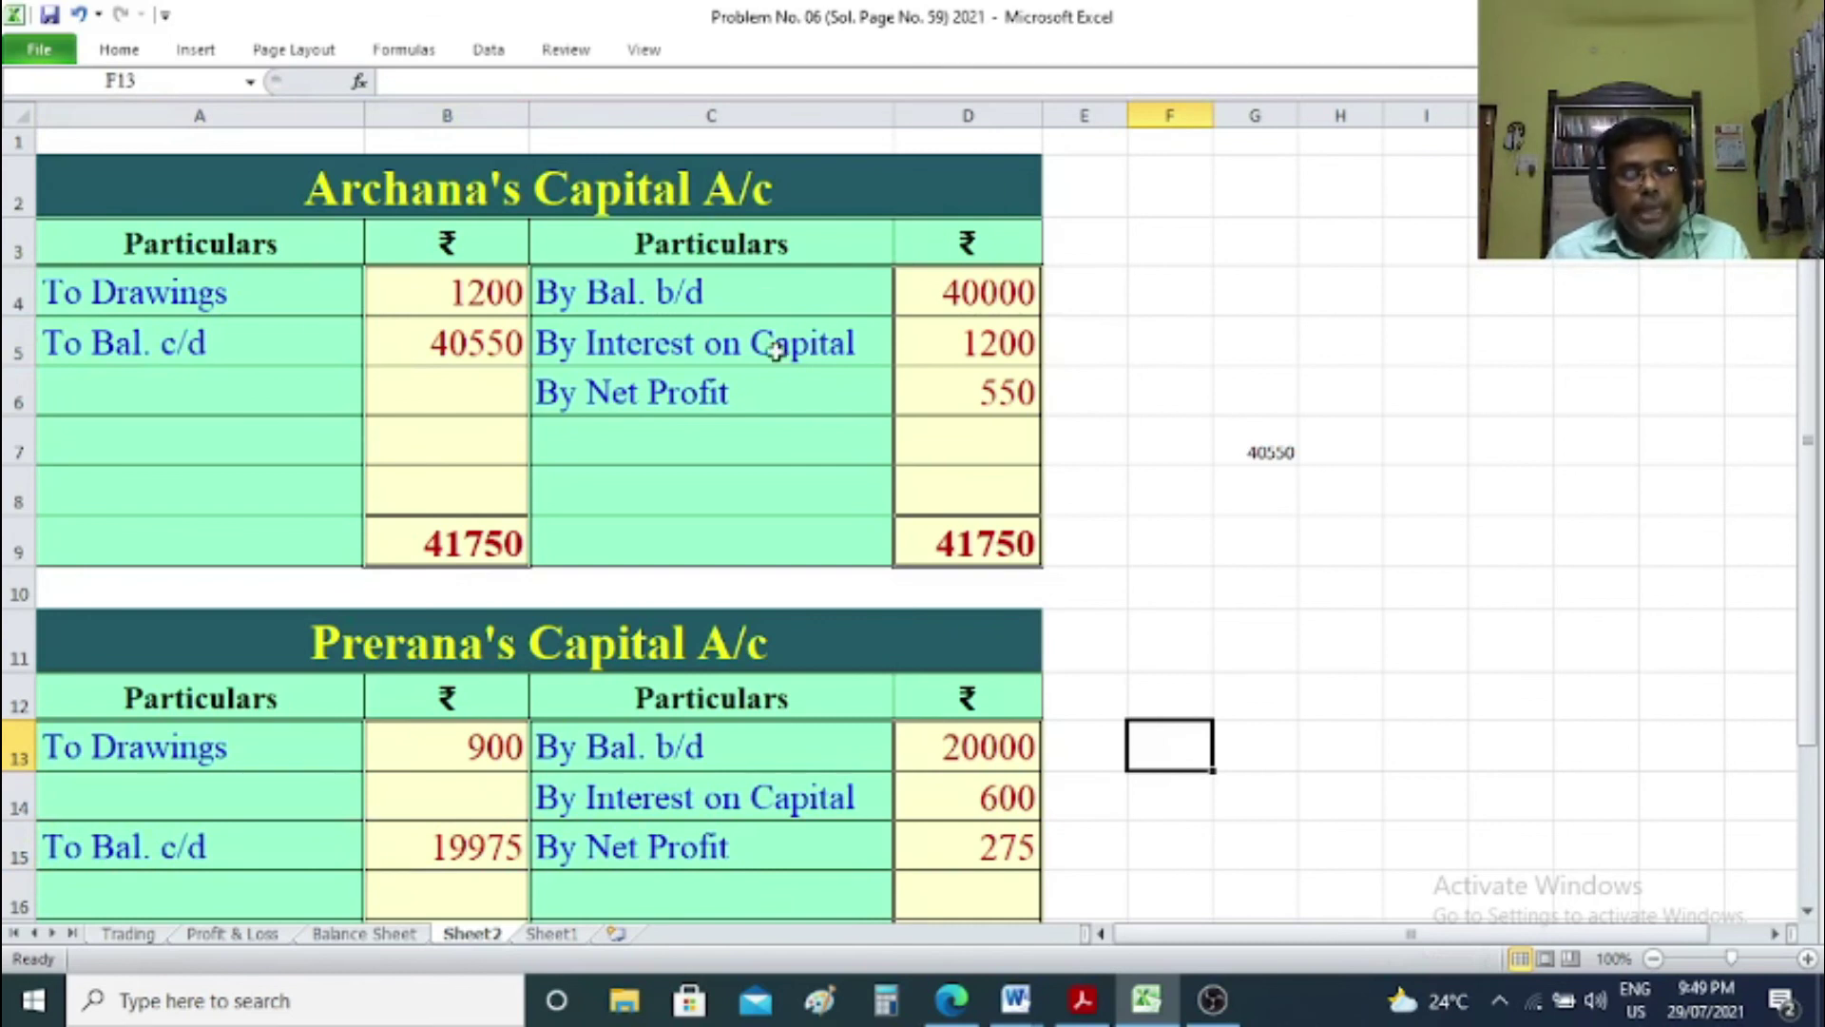
pyautogui.scroll(-1, 836, 525)
pyautogui.scroll(1, 836, 525)
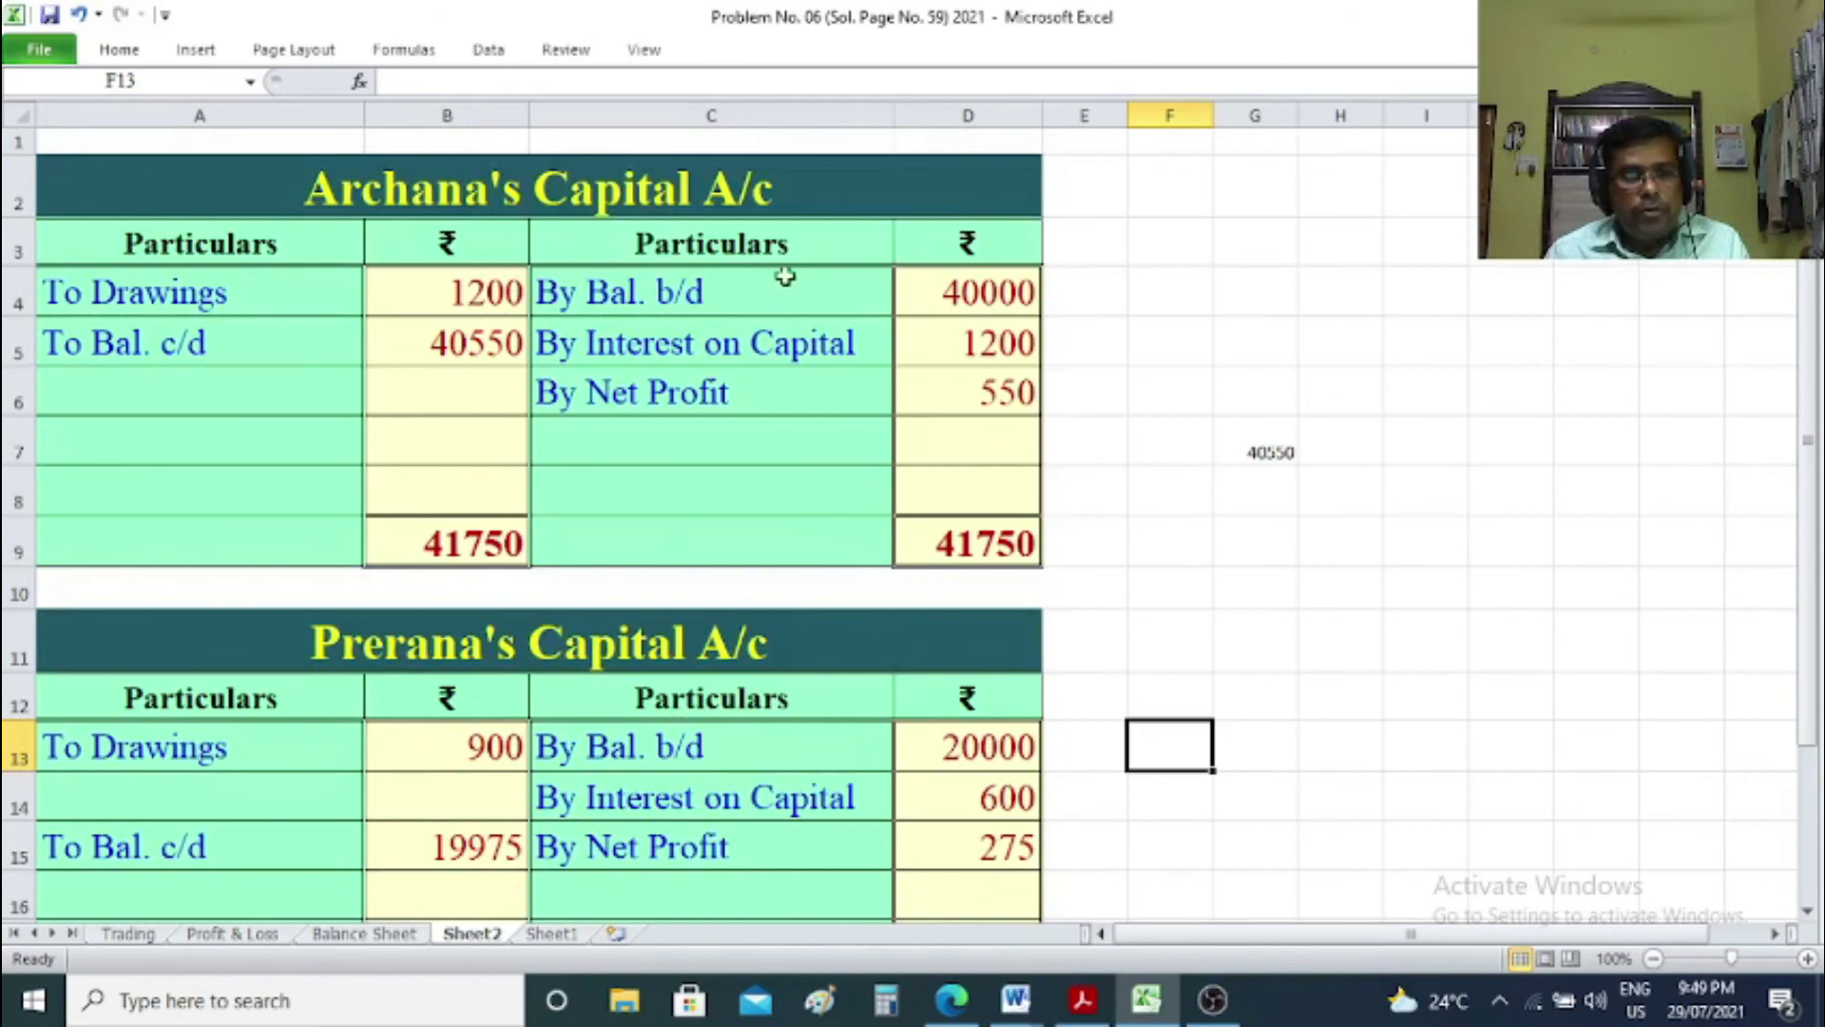
# Trace the opening balance, drawings, interest on capital and net profit entries in the first partner's capital account on Sheet2.
pyautogui.click(642, 304)
pyautogui.click(965, 303)
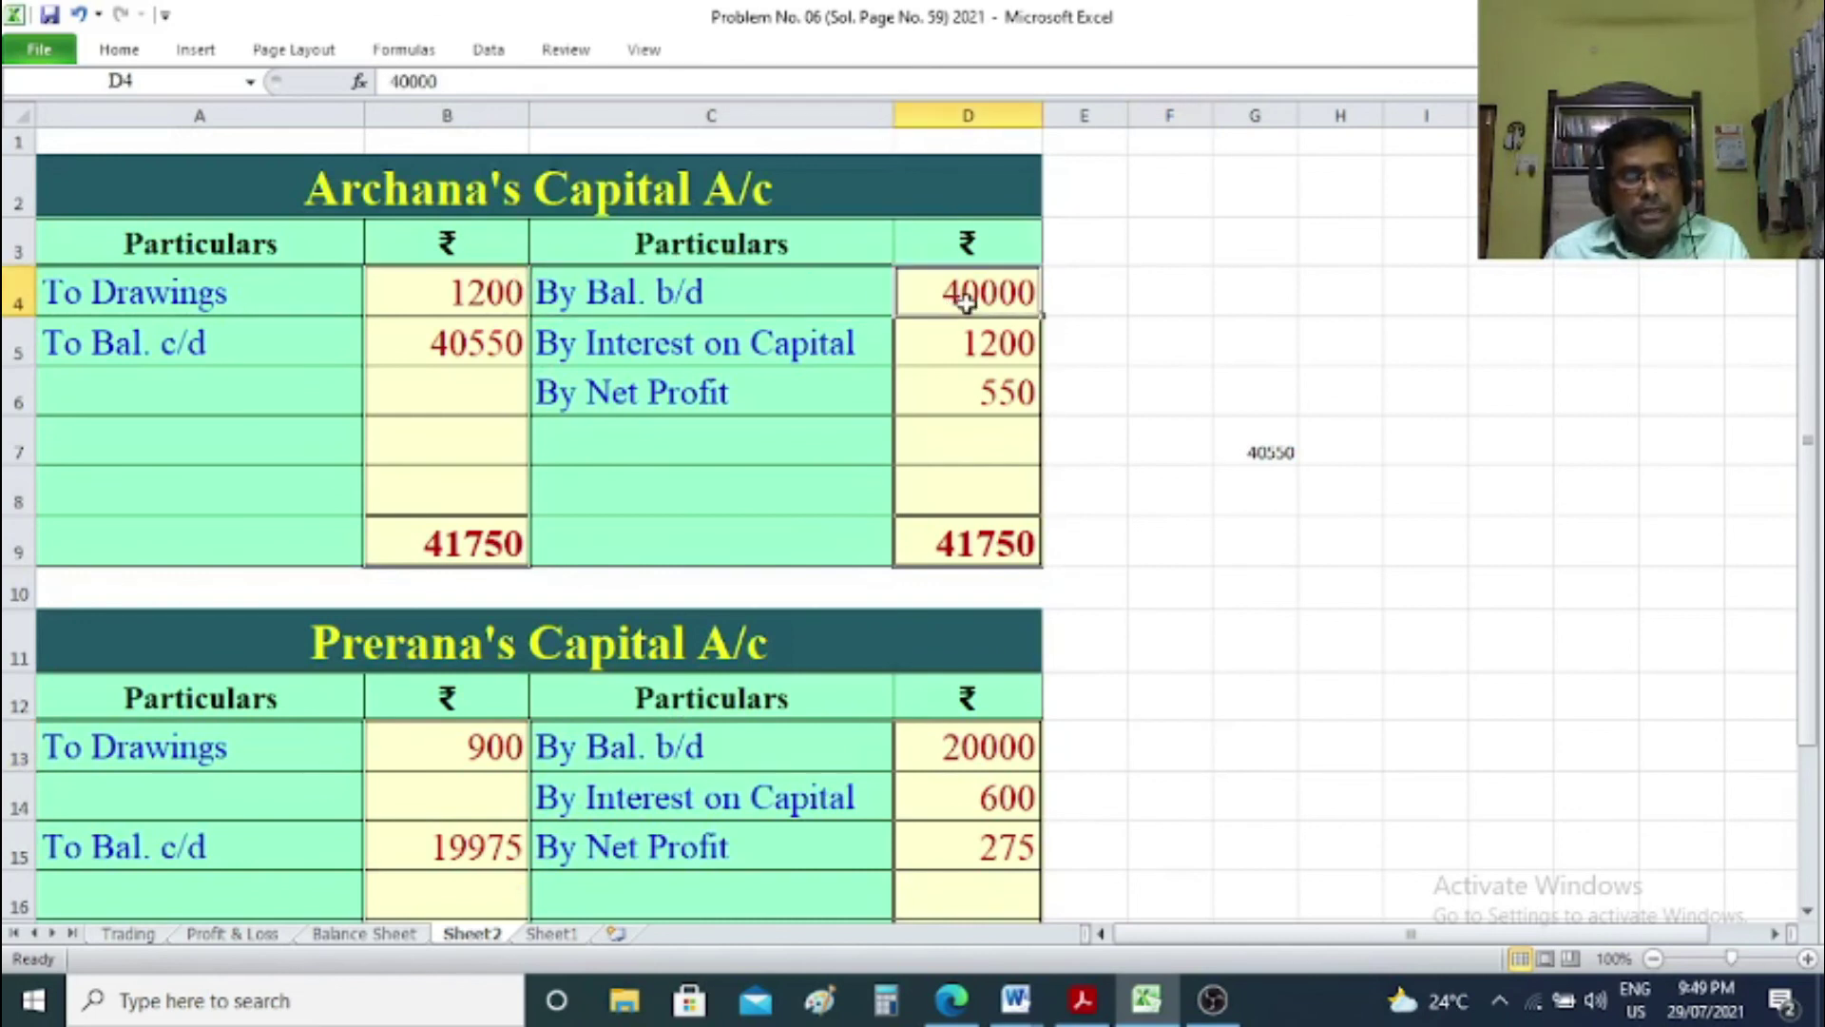
pyautogui.click(390, 287)
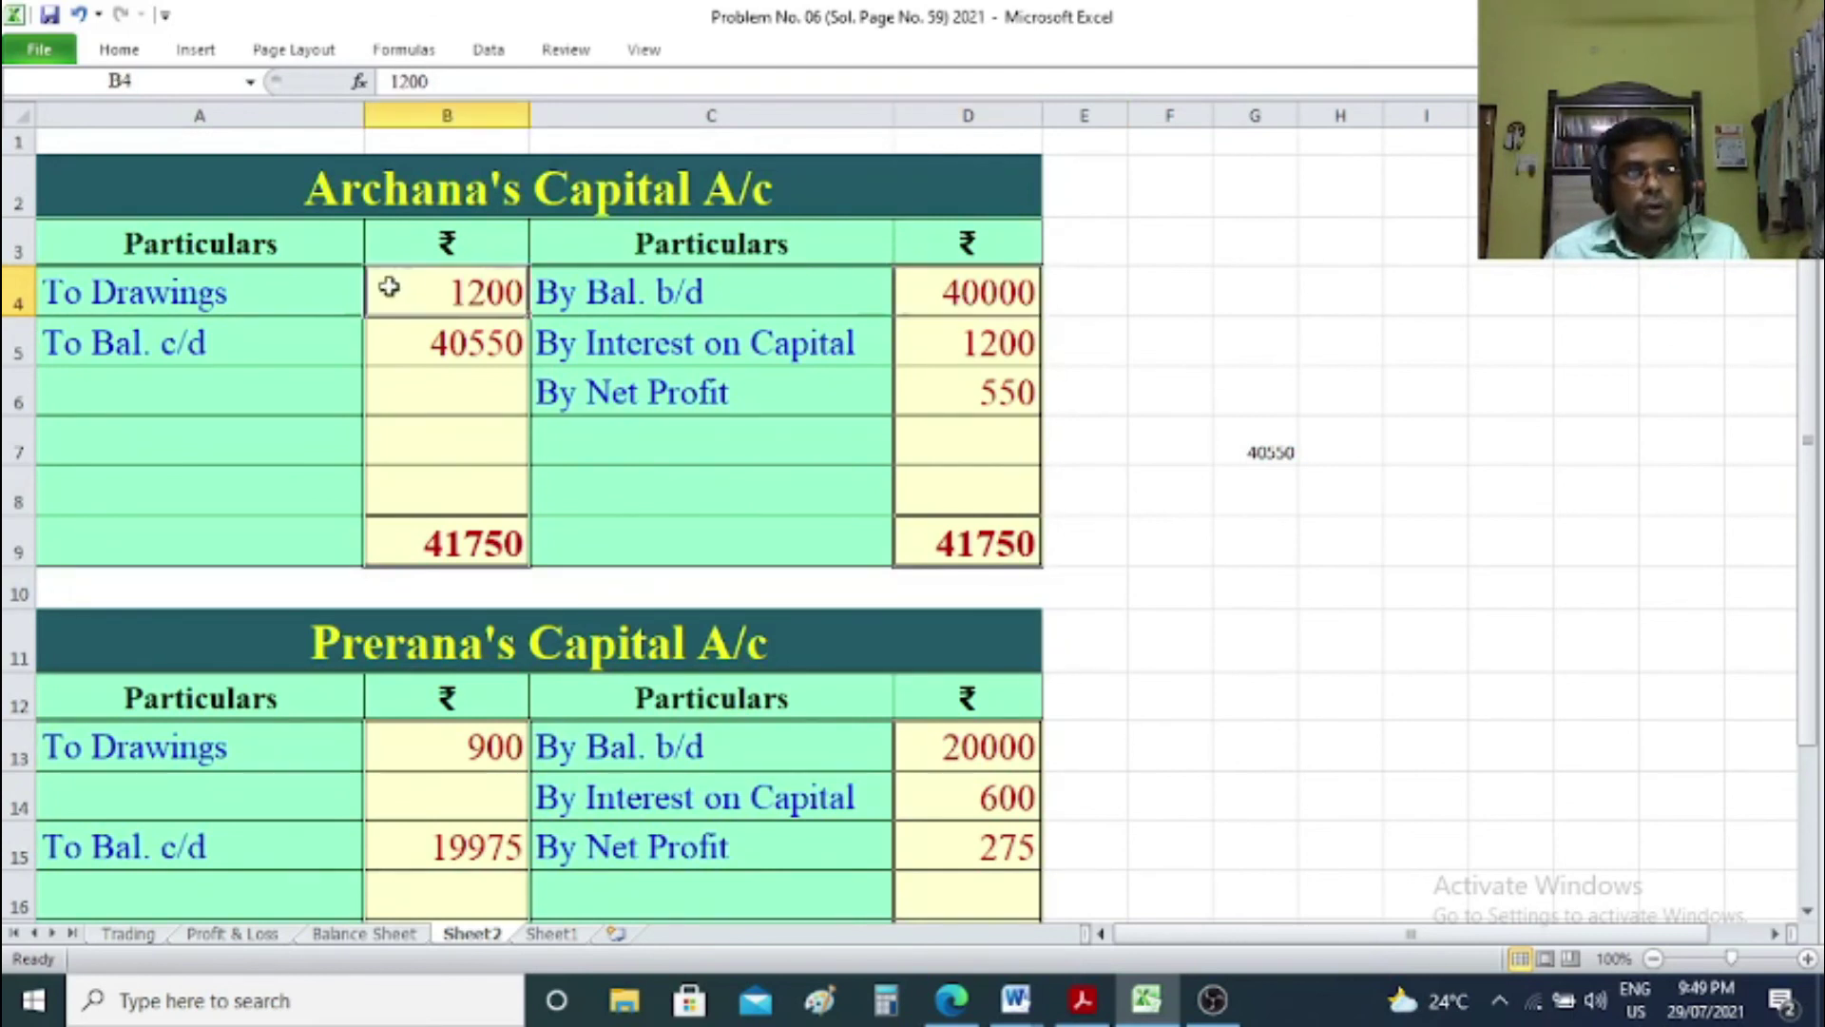
pyautogui.click(248, 275)
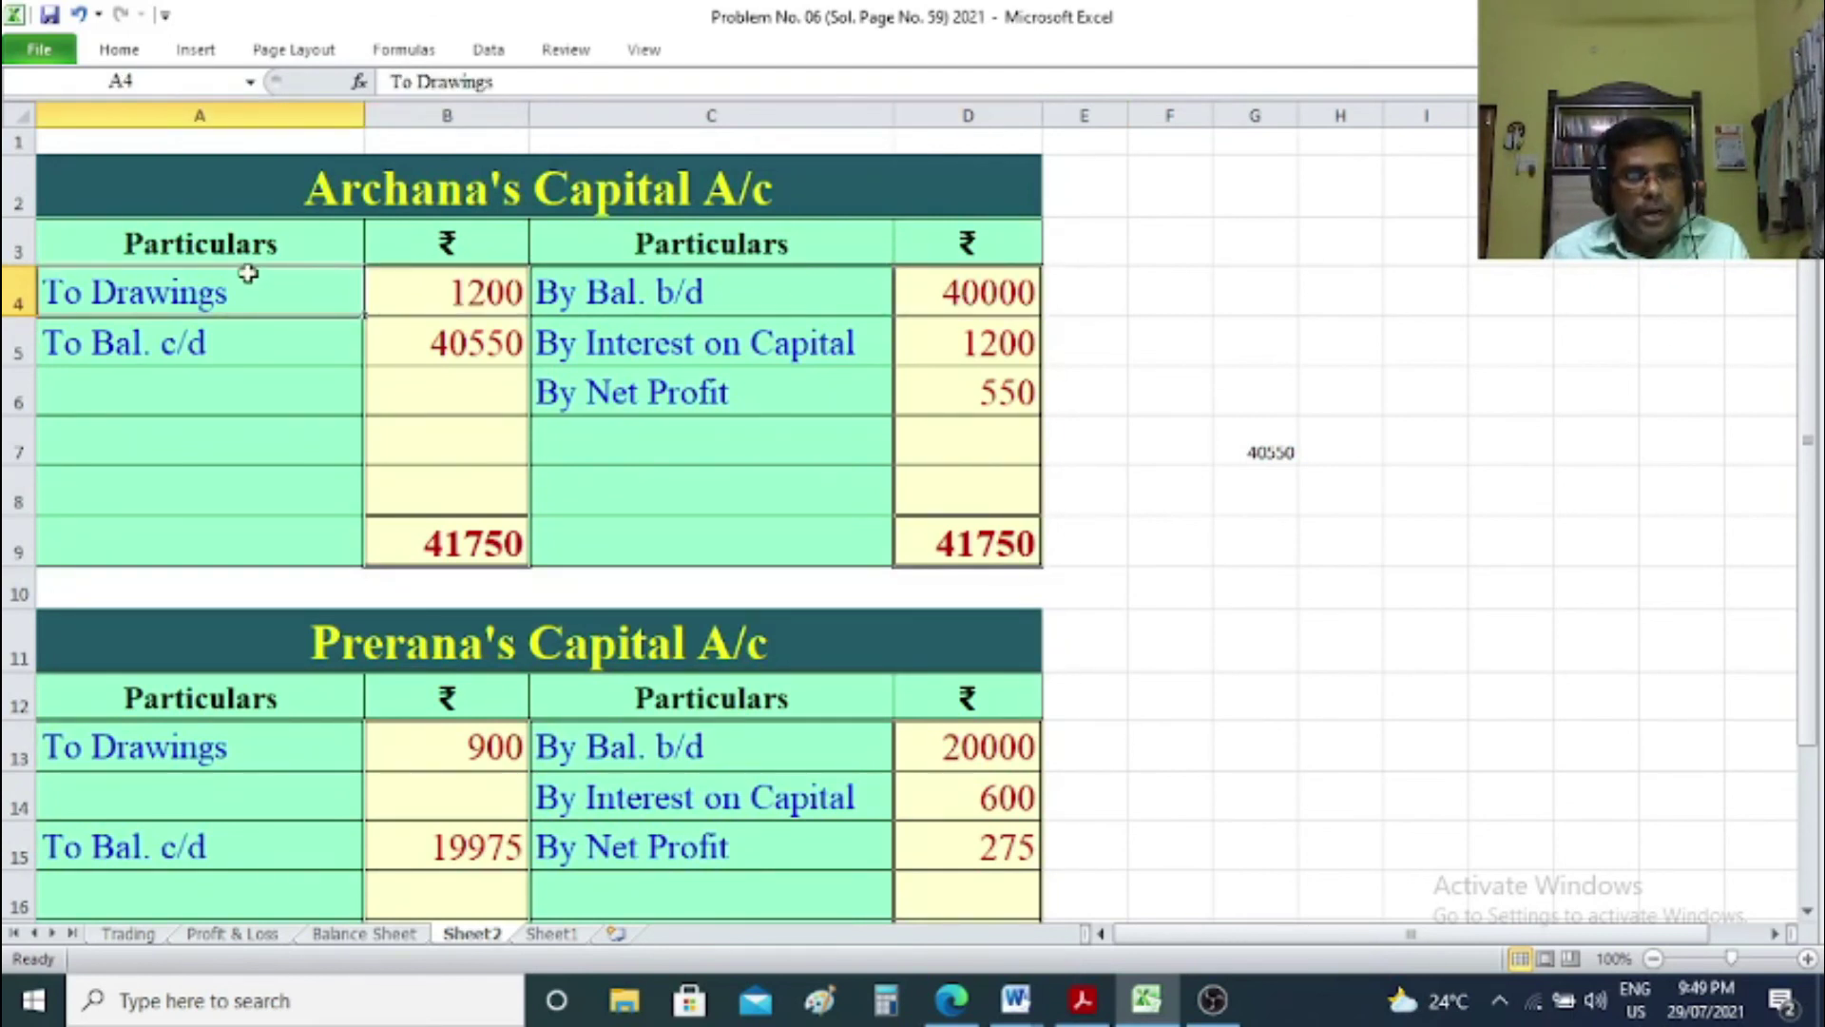
pyautogui.click(647, 334)
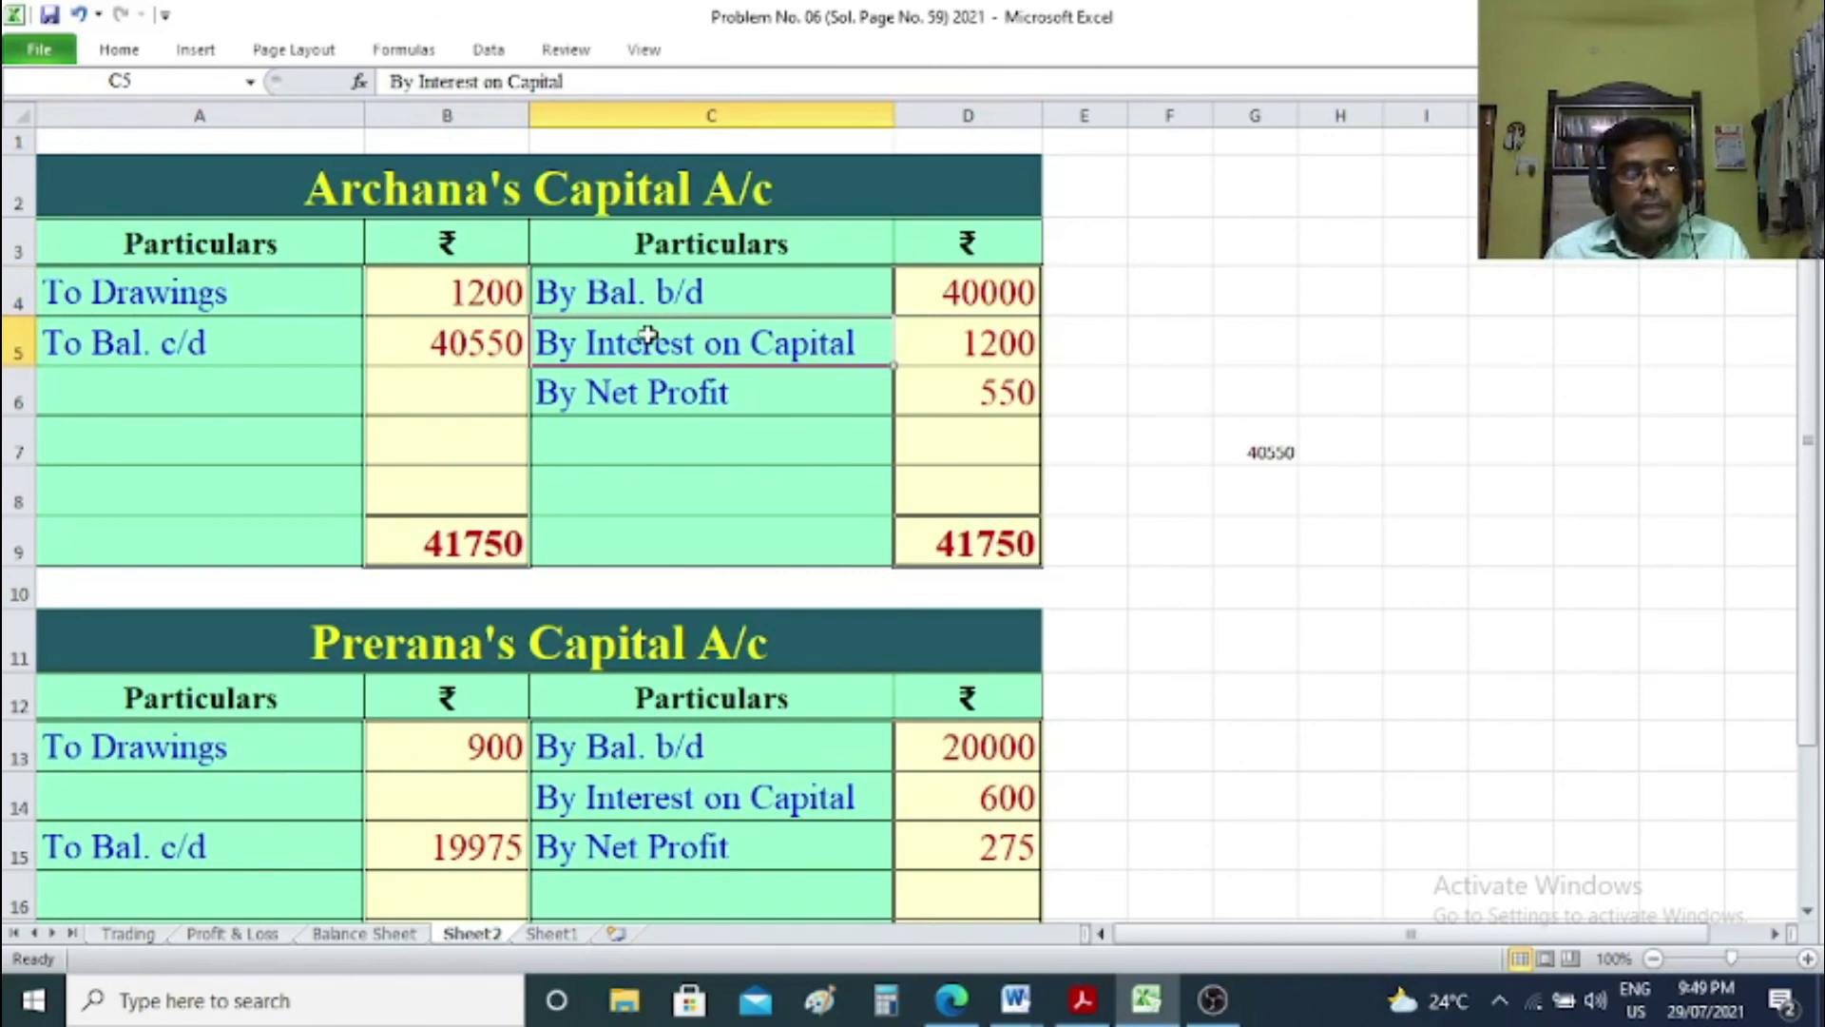
pyautogui.click(975, 340)
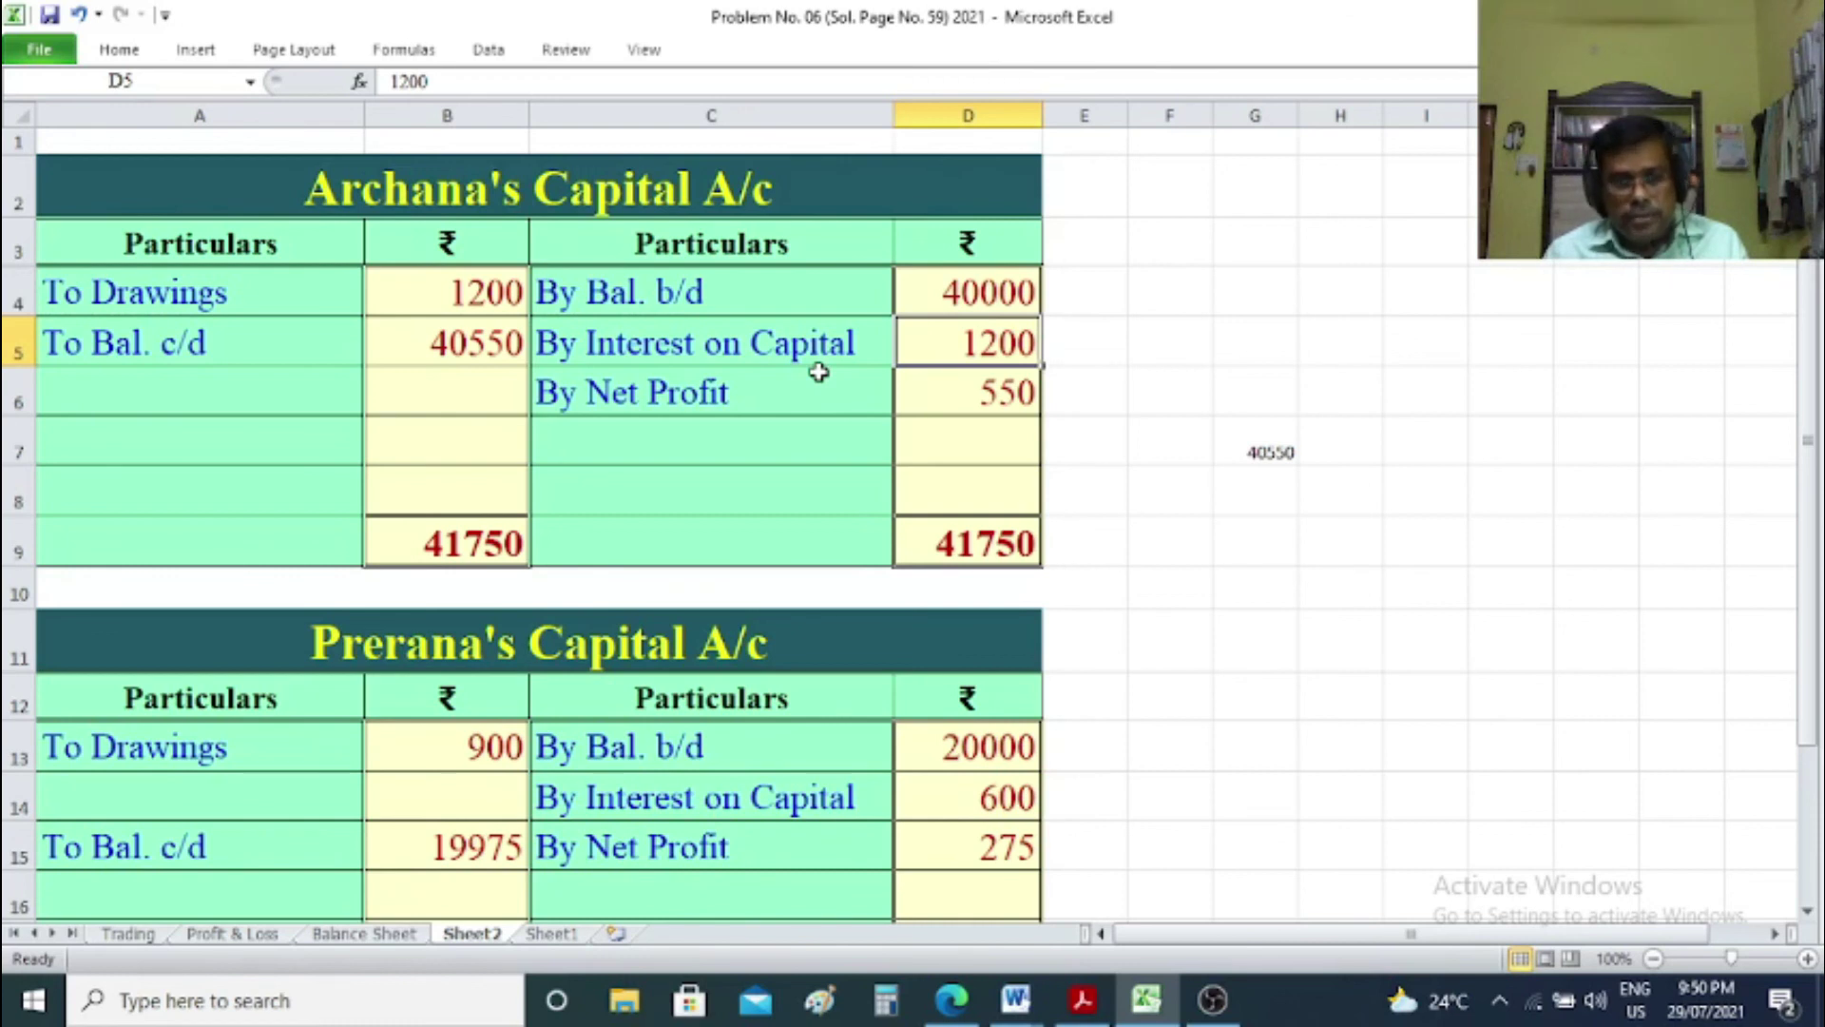
pyautogui.click(389, 937)
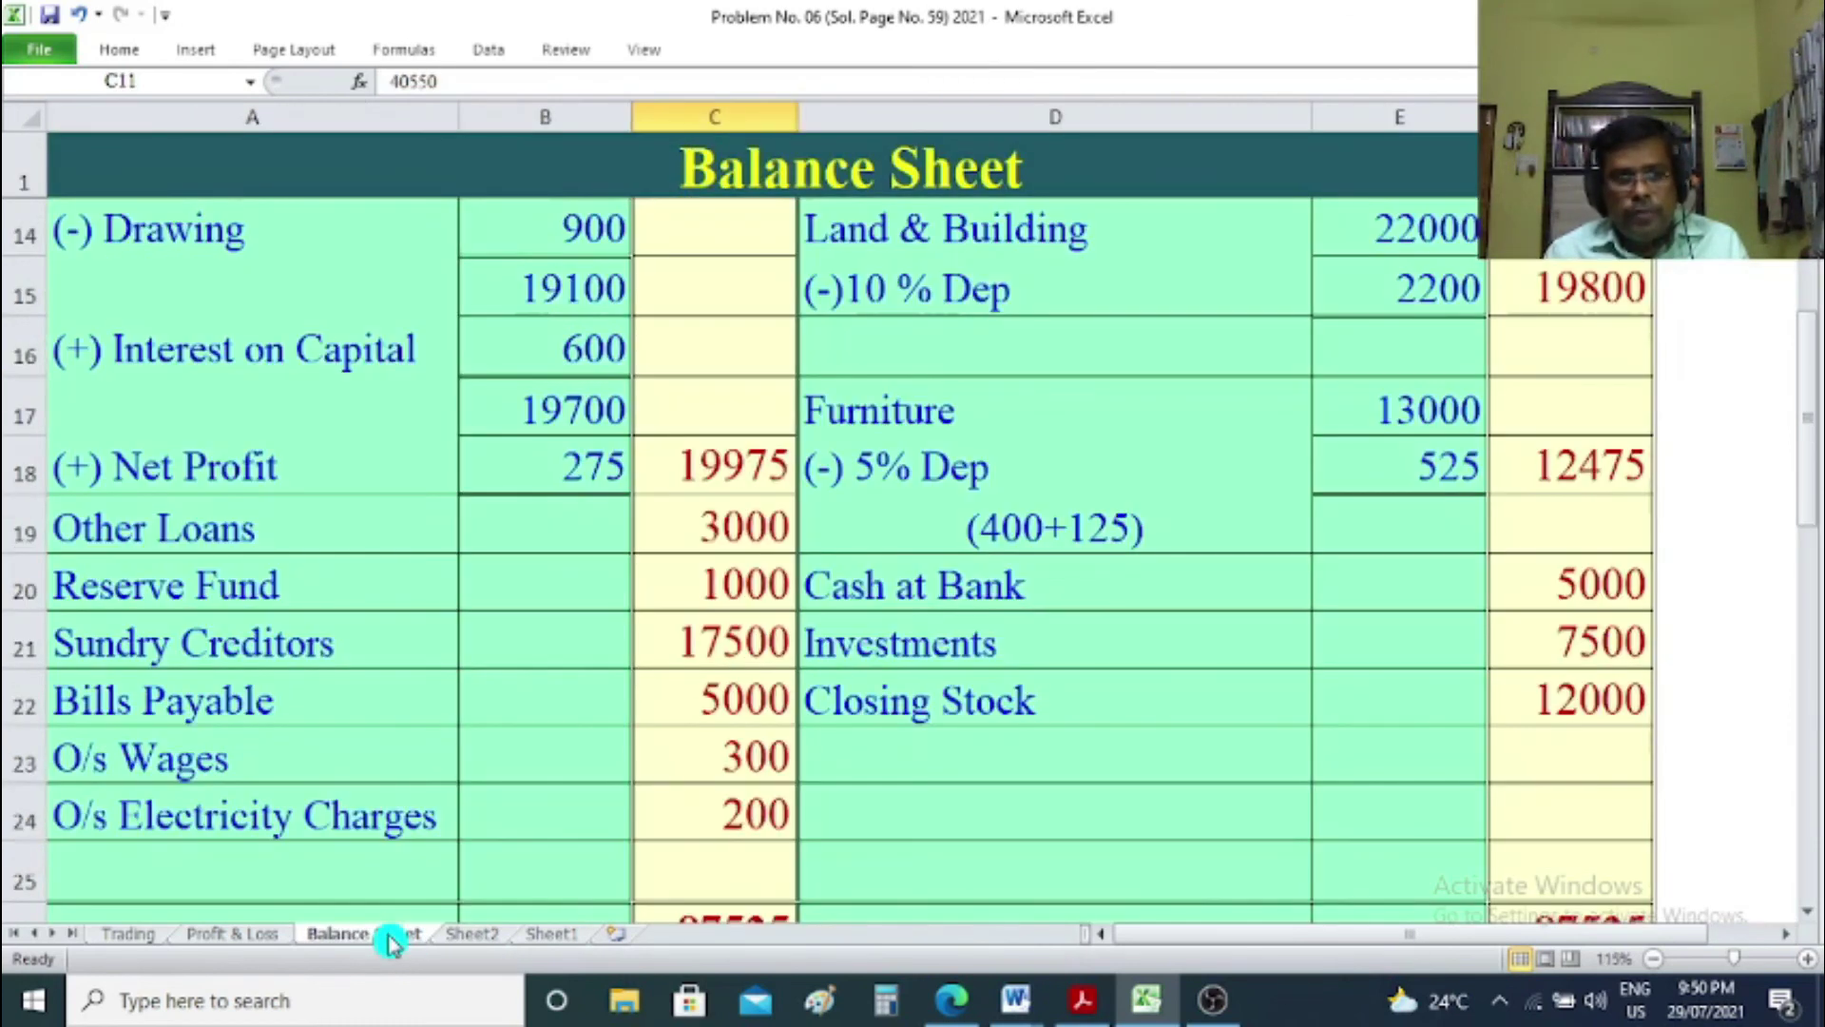
pyautogui.click(472, 934)
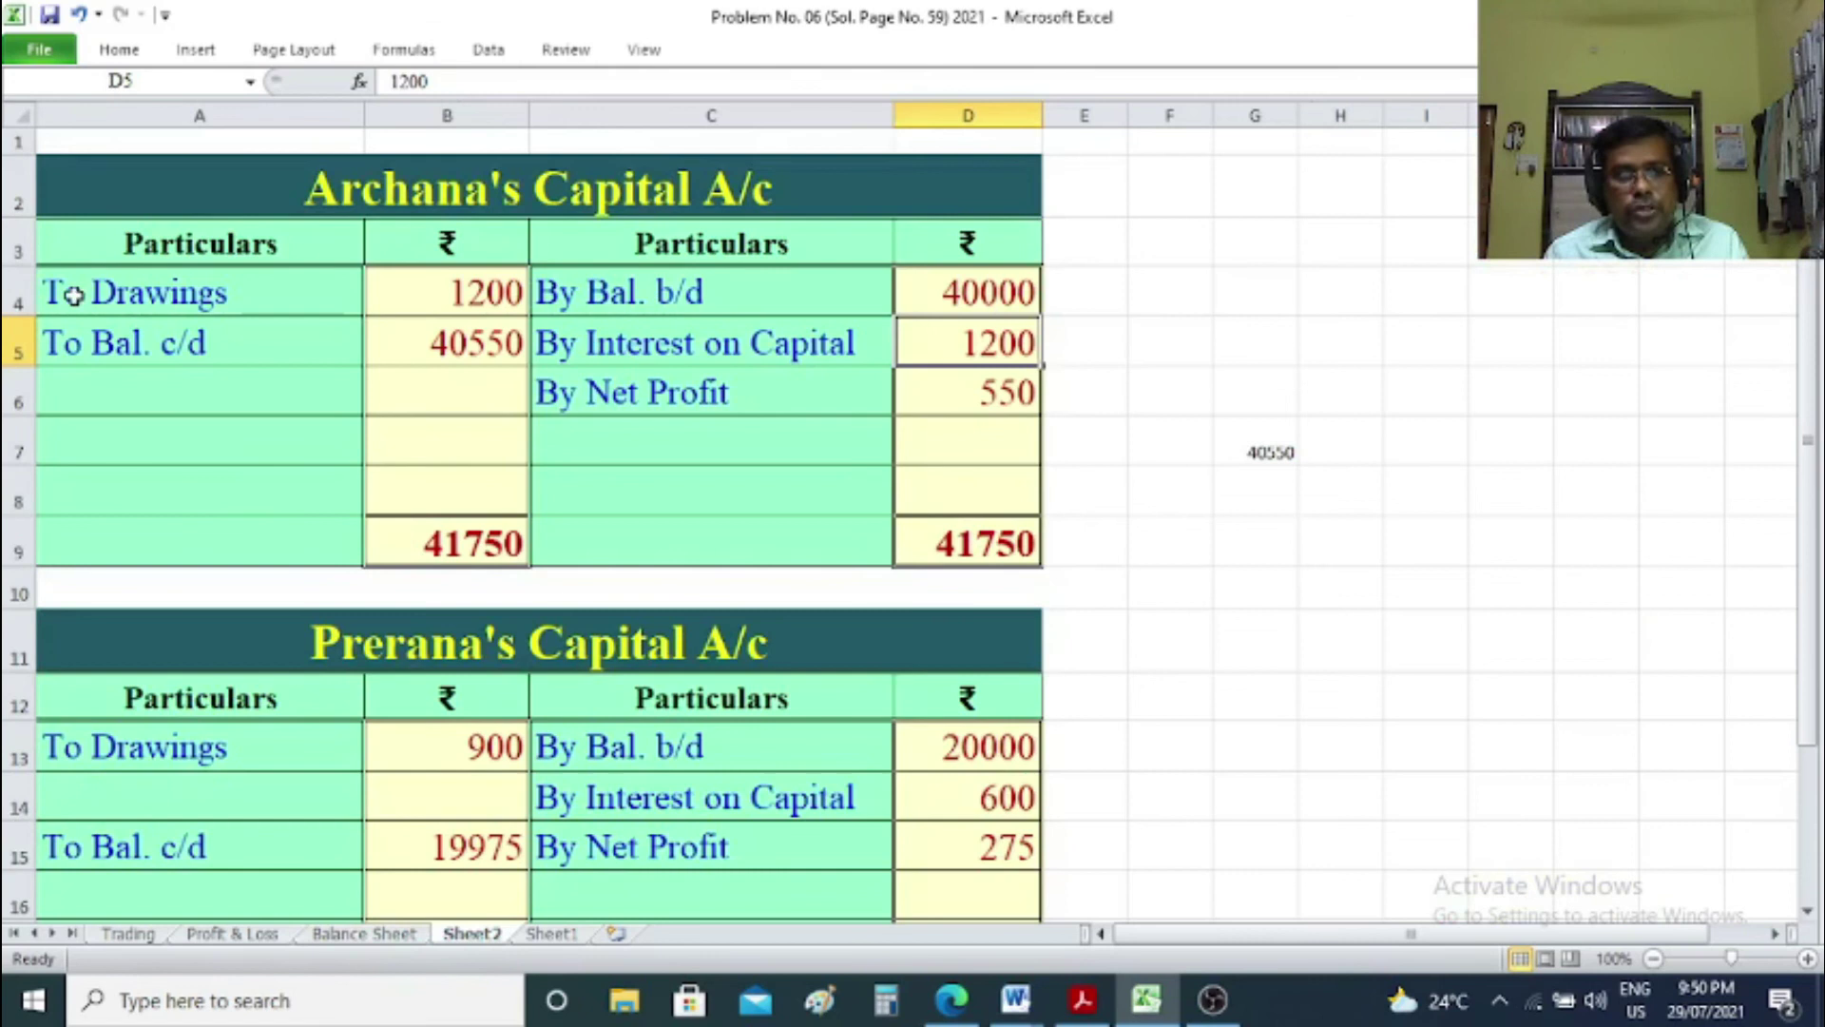
pyautogui.click(592, 409)
pyautogui.click(952, 400)
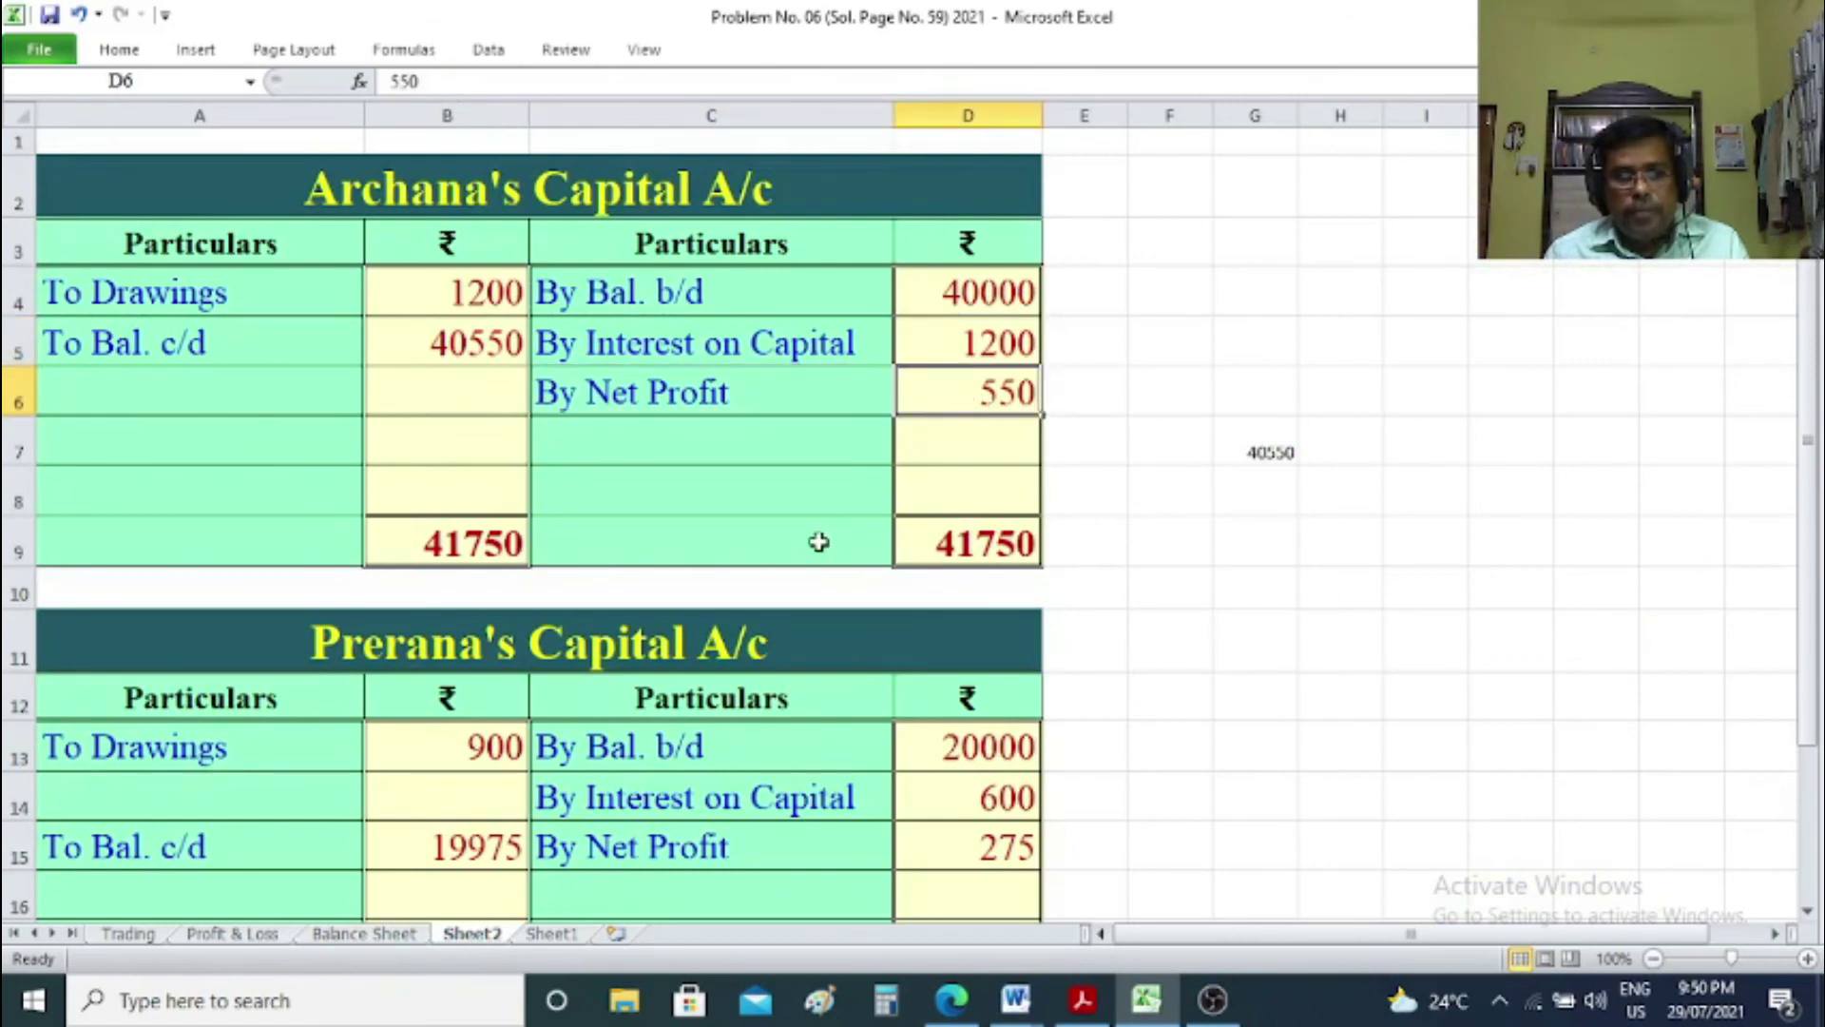
pyautogui.scroll(-1, 818, 542)
pyautogui.scroll(1, 818, 542)
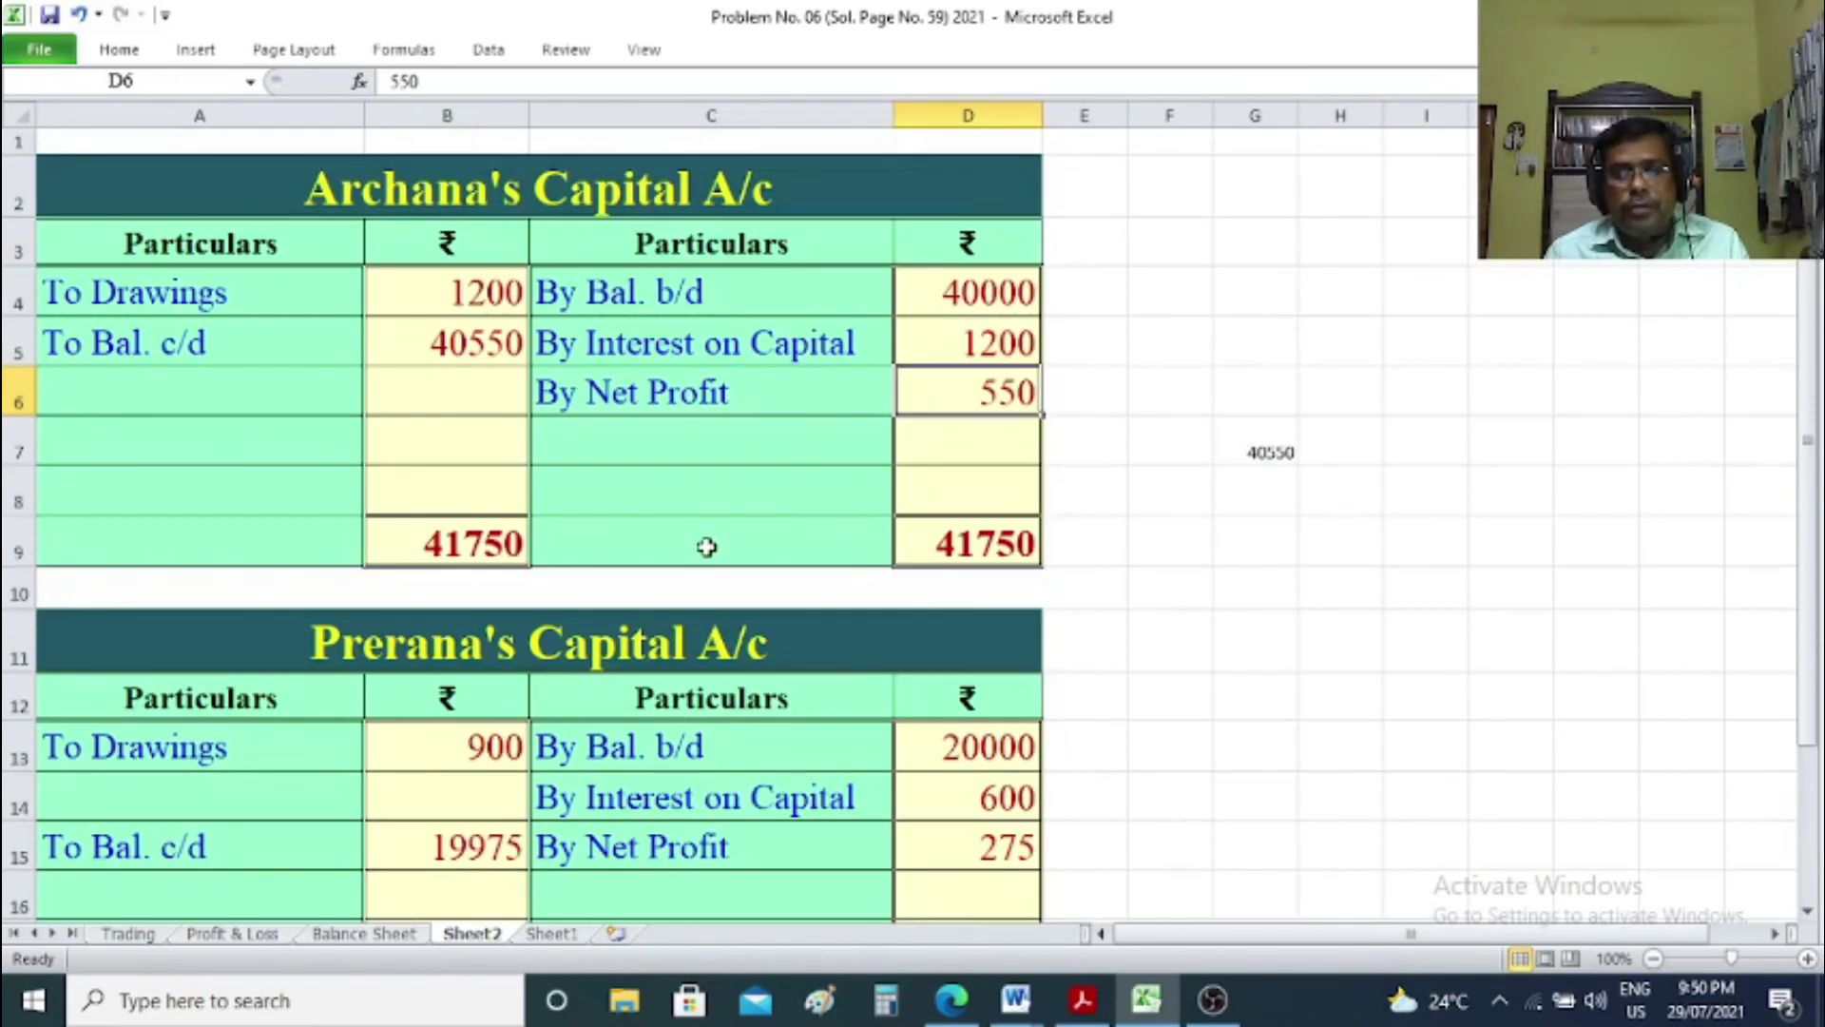
# Compare the capital section at the start of the Balance Sheet with the partners' capital accounts on Sheet2.
pyautogui.click(407, 932)
pyautogui.scroll(4, 238, 514)
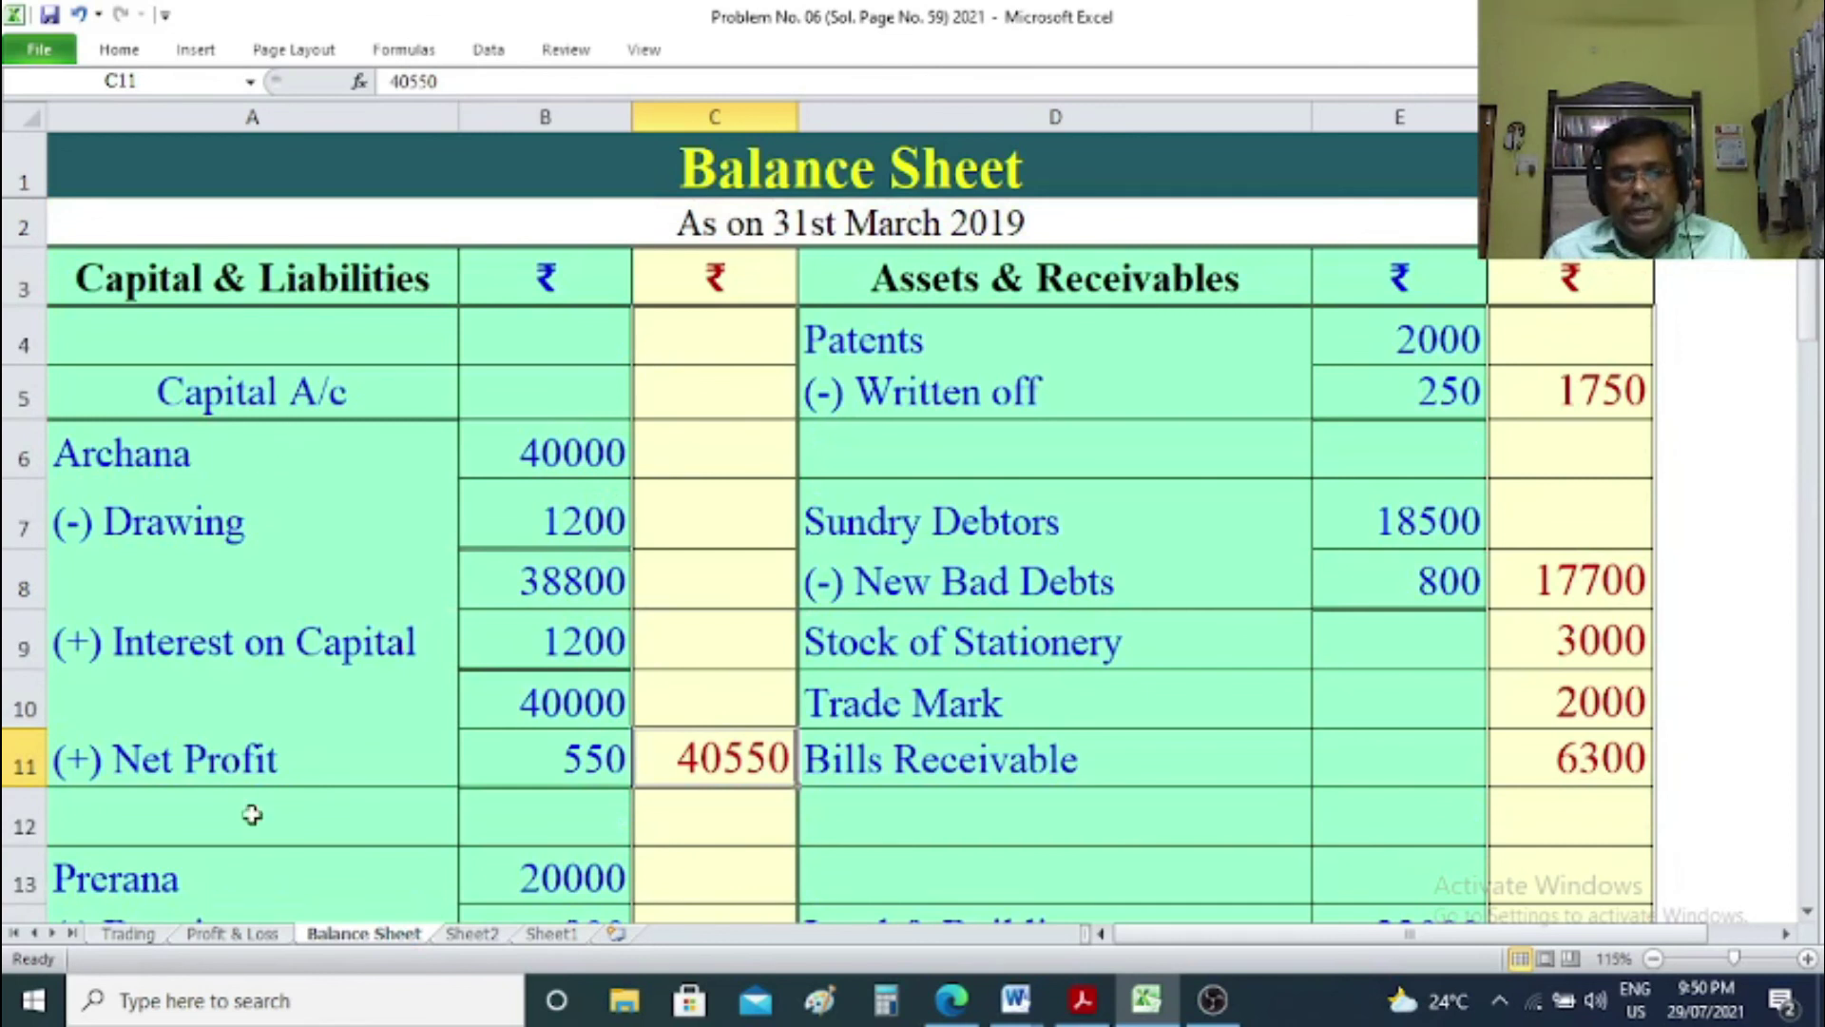
pyautogui.click(466, 934)
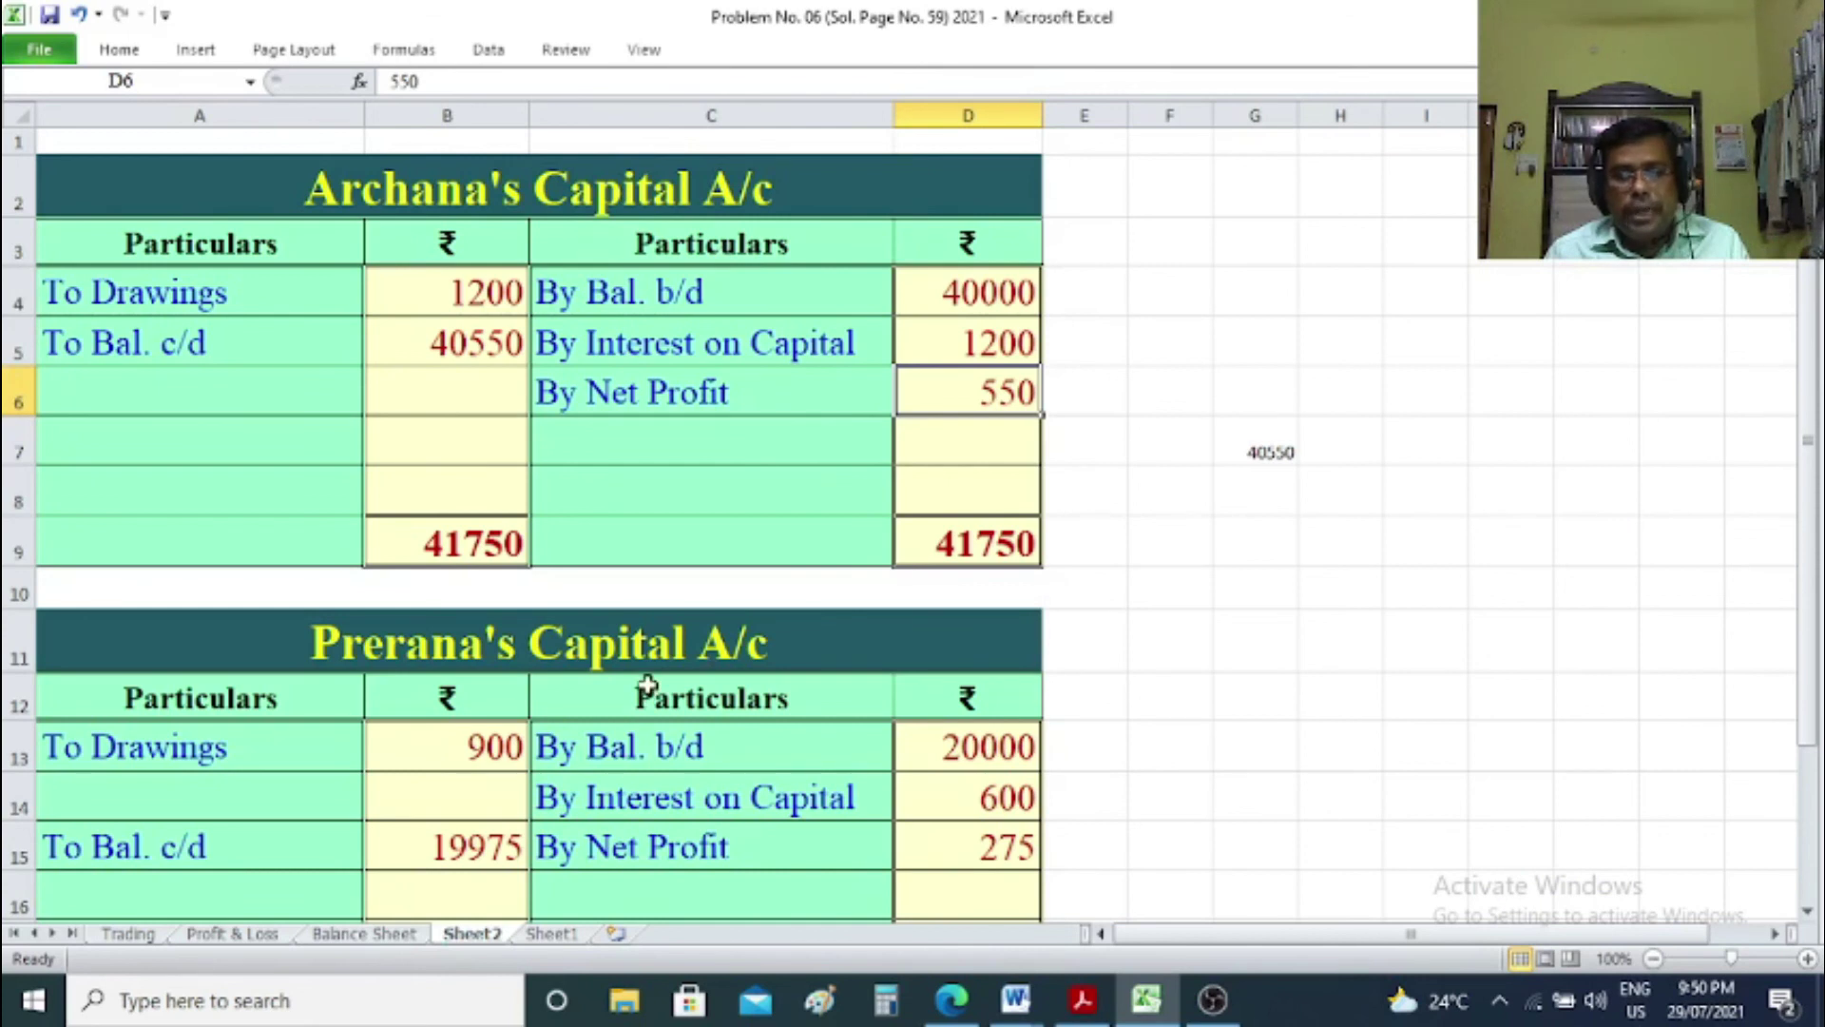
pyautogui.click(1205, 1002)
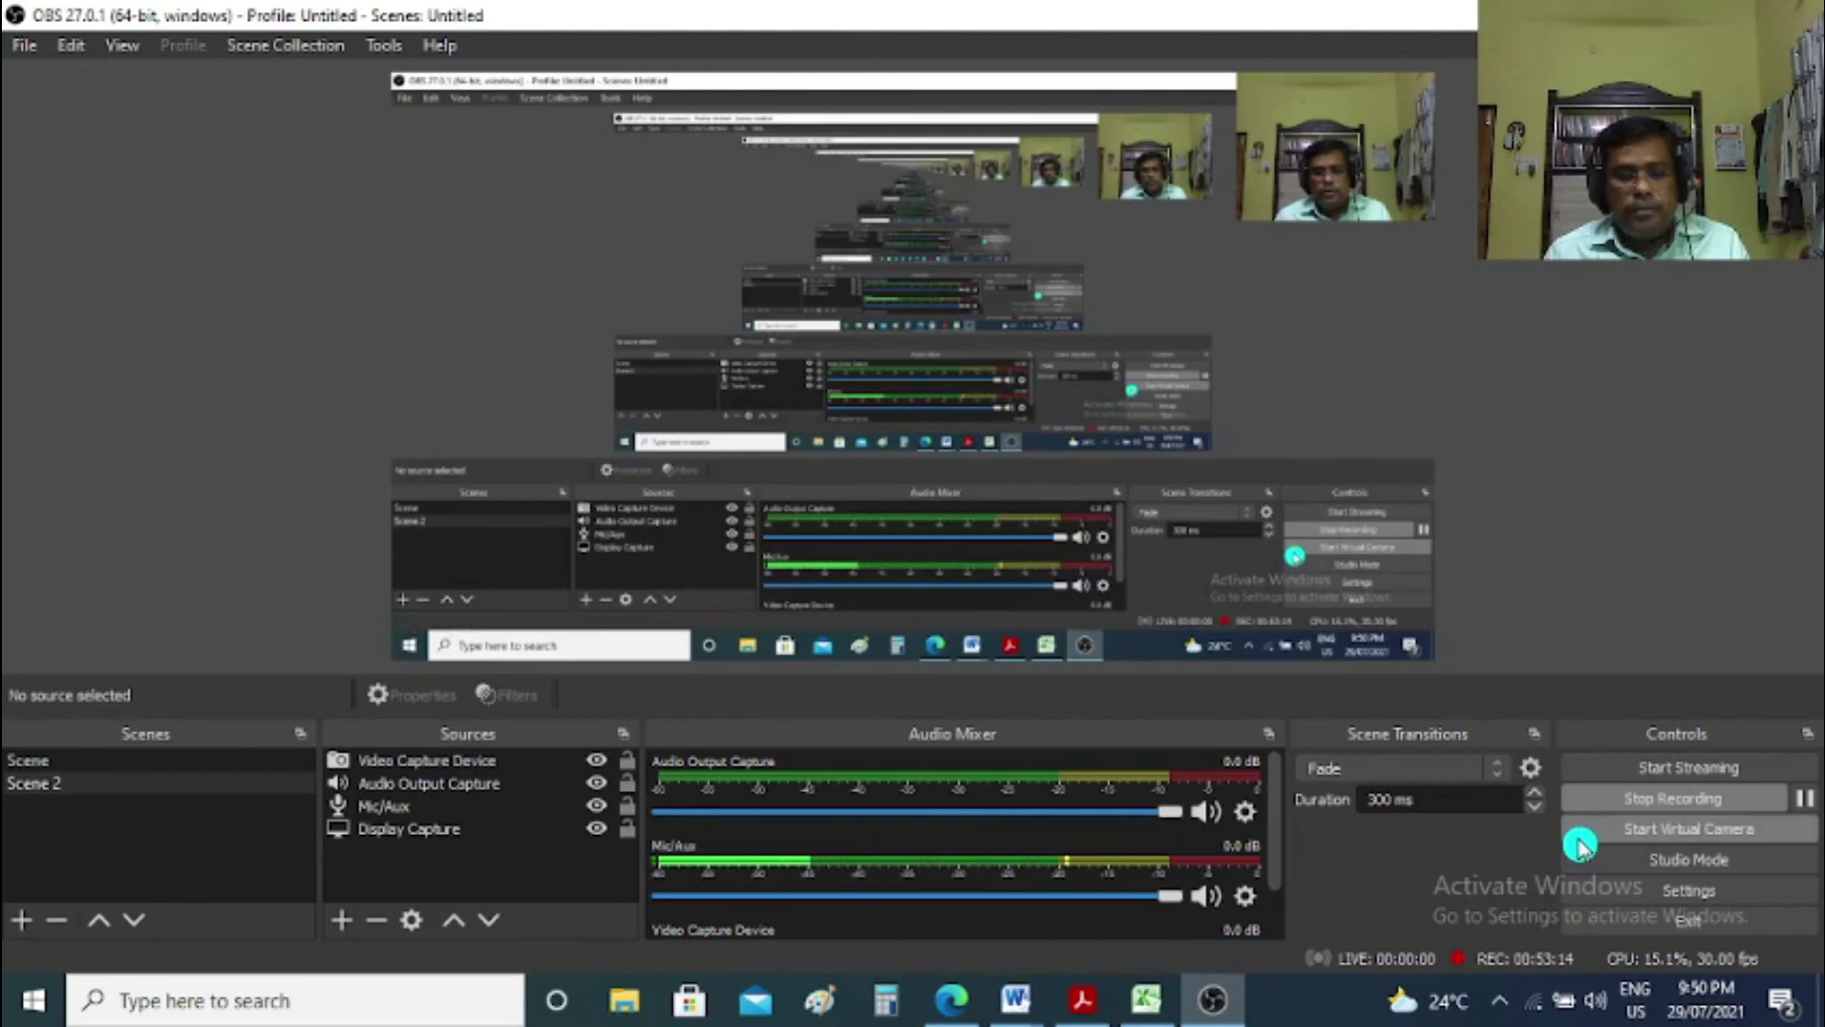